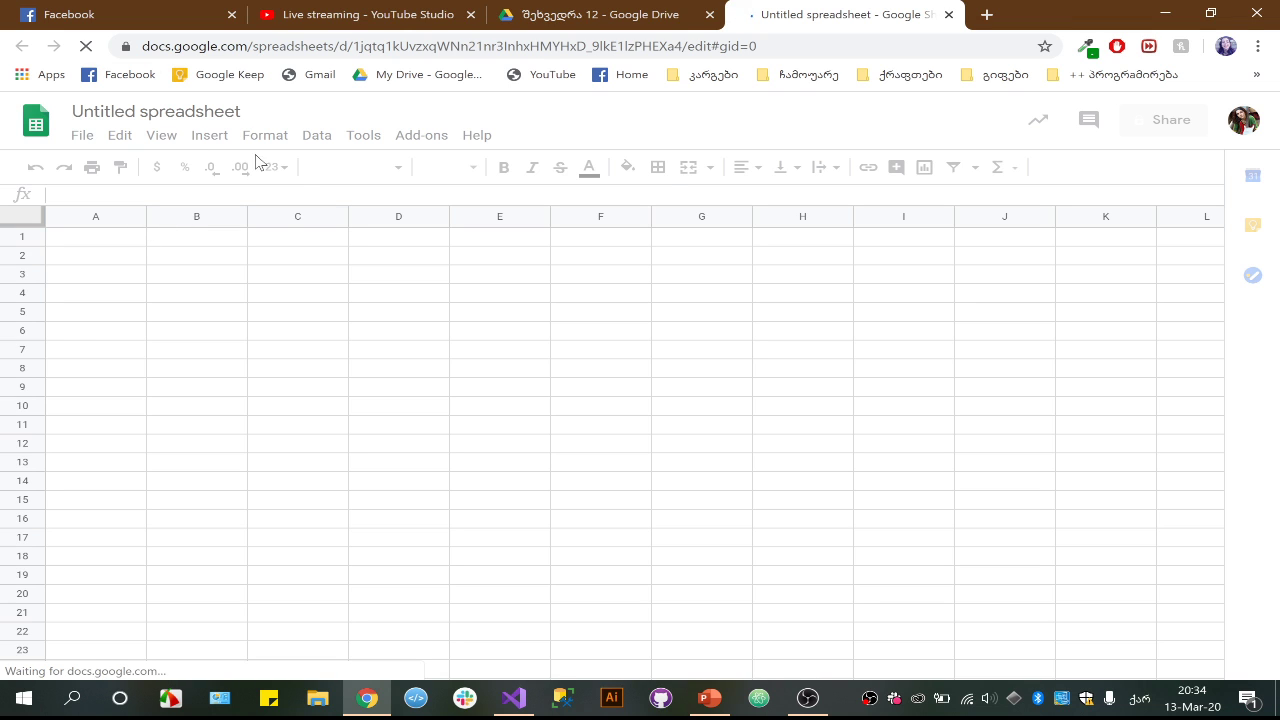
Rename the spreadsheet to 'მომხმარებლები'.
left_click(210, 110)
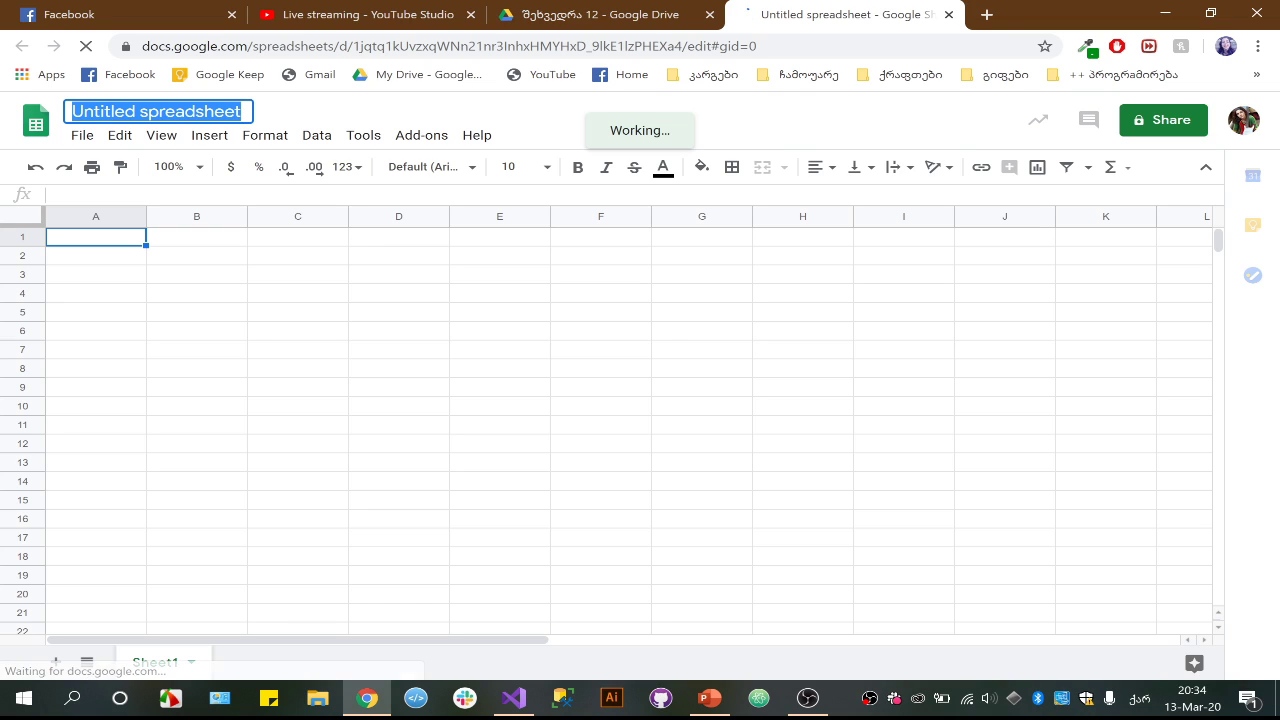
type("მომხმარებლები")
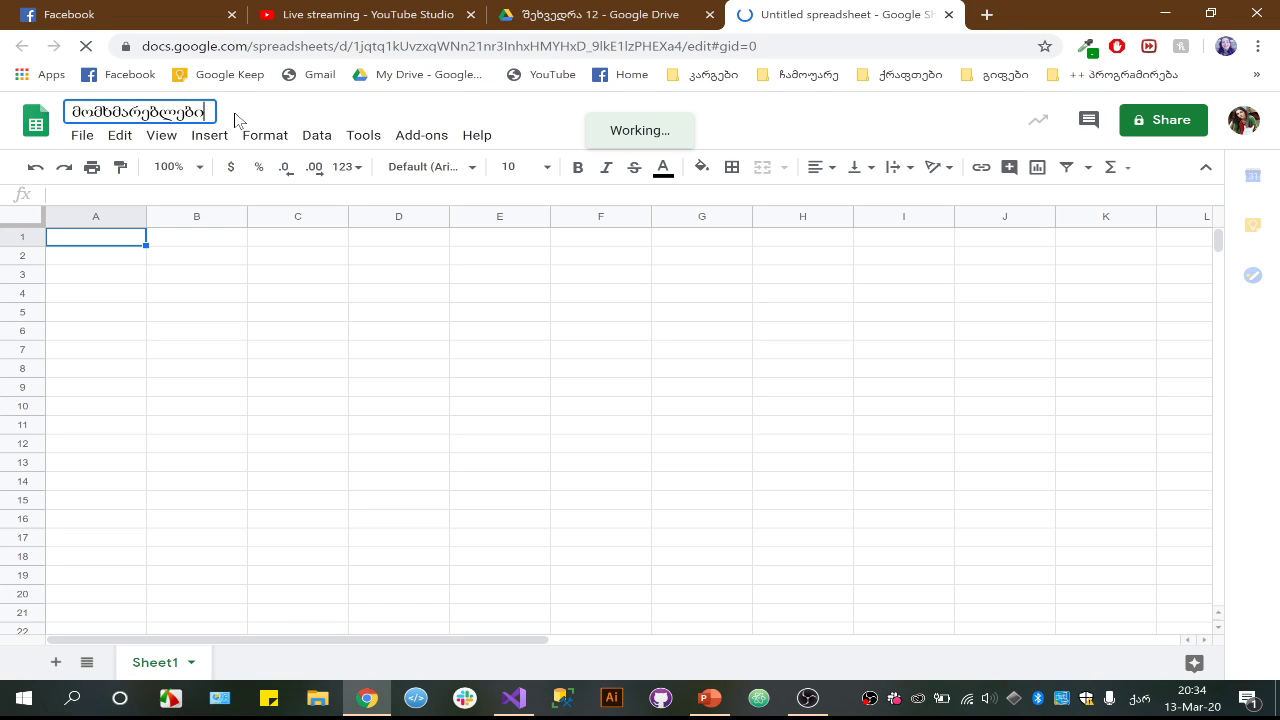
left_click(143, 317)
Enter headers სახელი, გვარი, მეილი, პაროლი, დაბადების თარიღი into A1:E1.
left_click(120, 238)
type("სახელი")
key("Tab")
type("გვარი")
key("Tab")
type("მეილი")
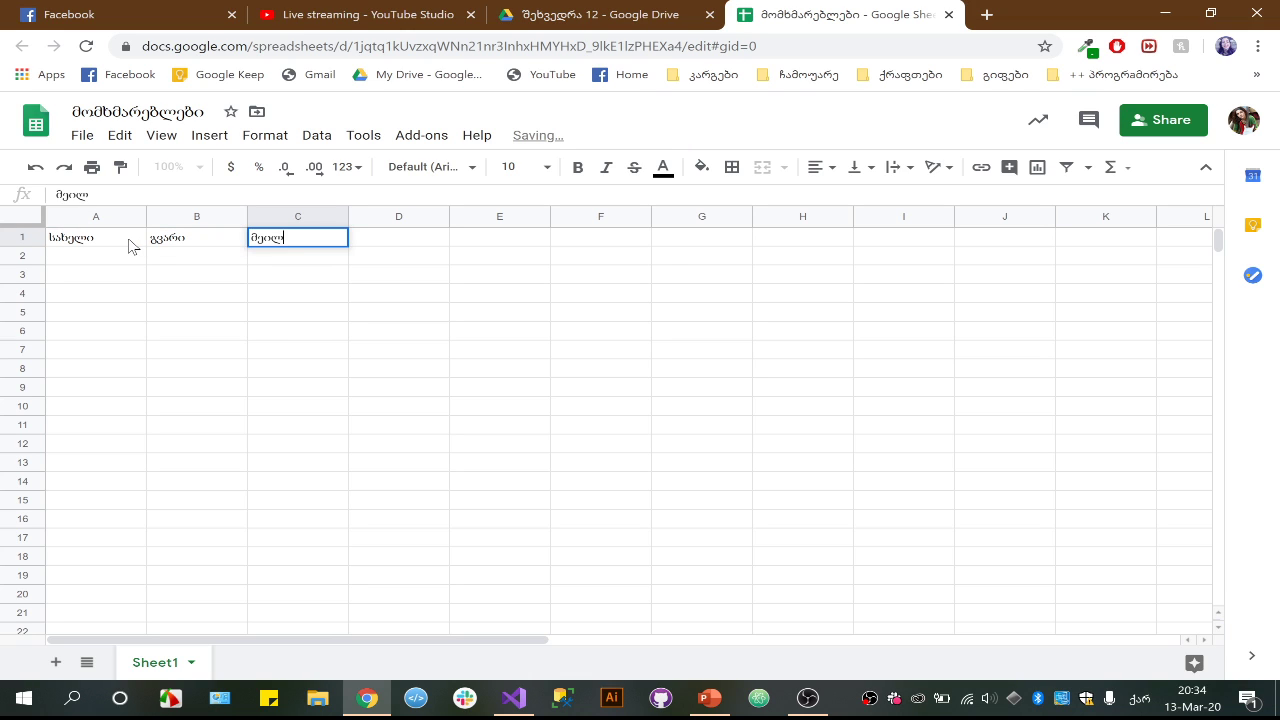
key("Tab")
type("პაროლი")
key("Tab")
type("და")
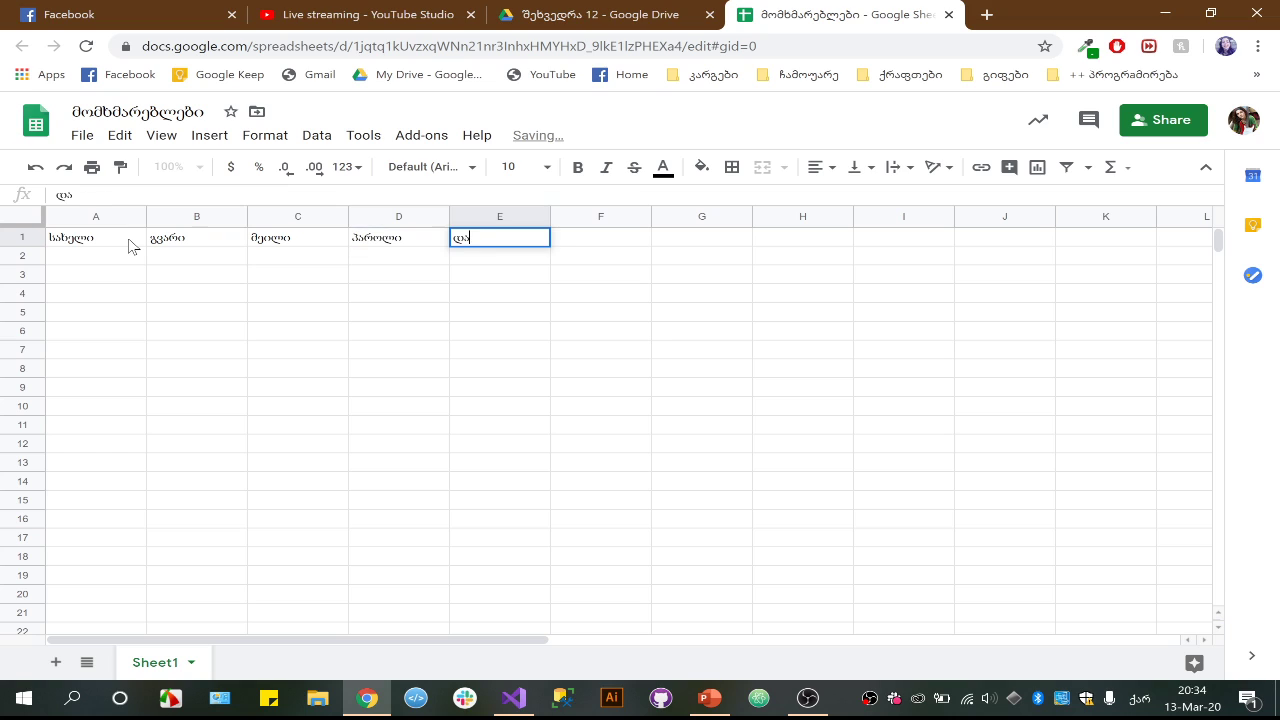
type("ბადების თარიღ")
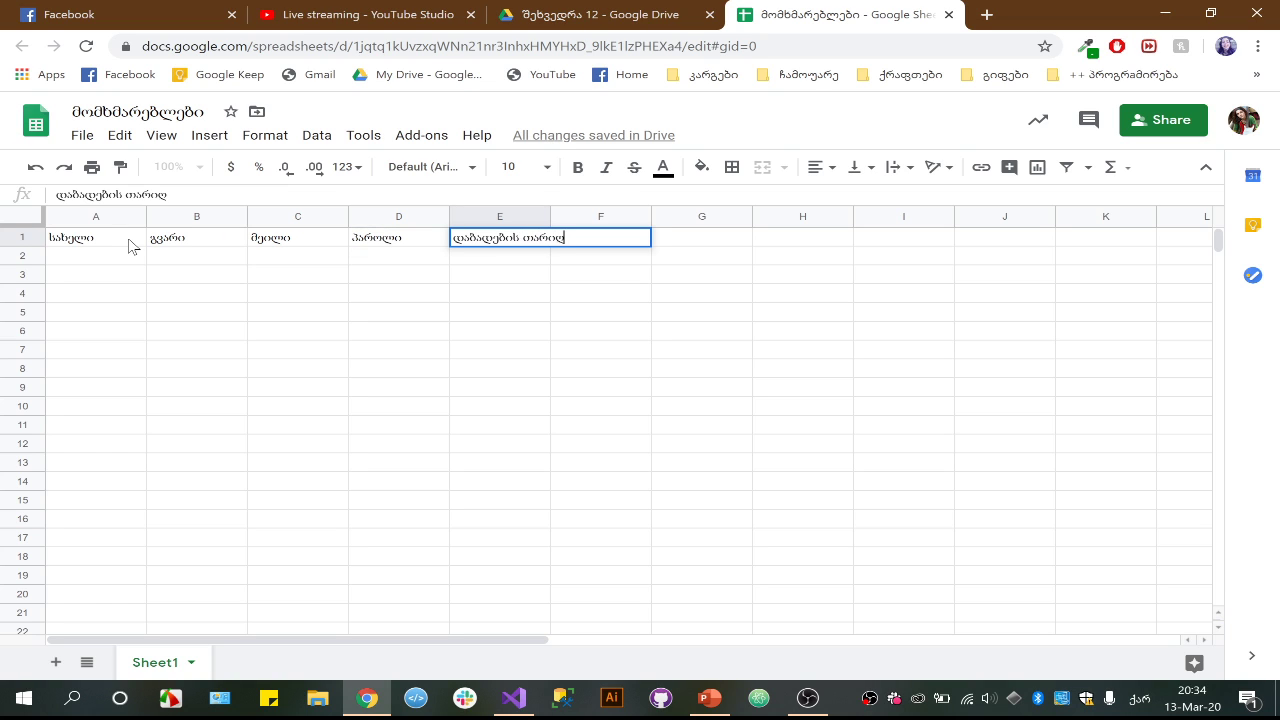
type("ი")
key("Return")
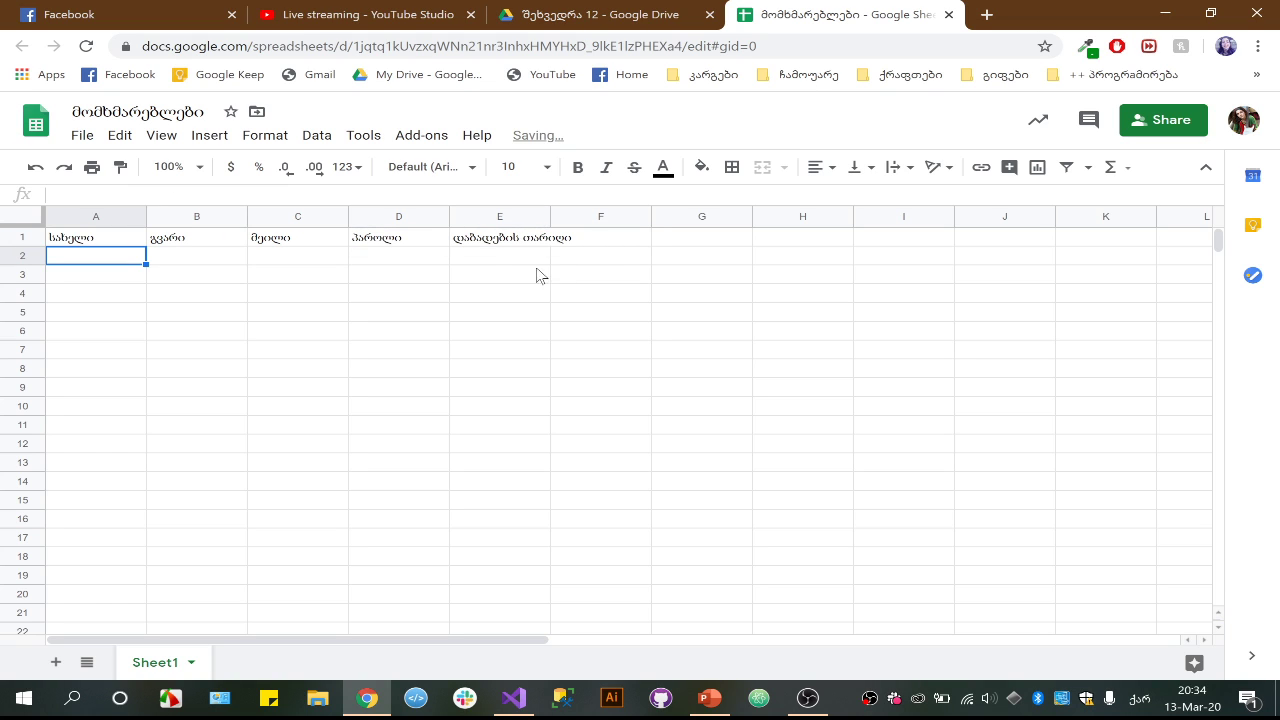
Widen column E, make row 1 taller, and give A1:E1 teal fill with light text.
left_click_drag(550, 218, 598, 218)
left_click_drag(60, 238, 531, 240)
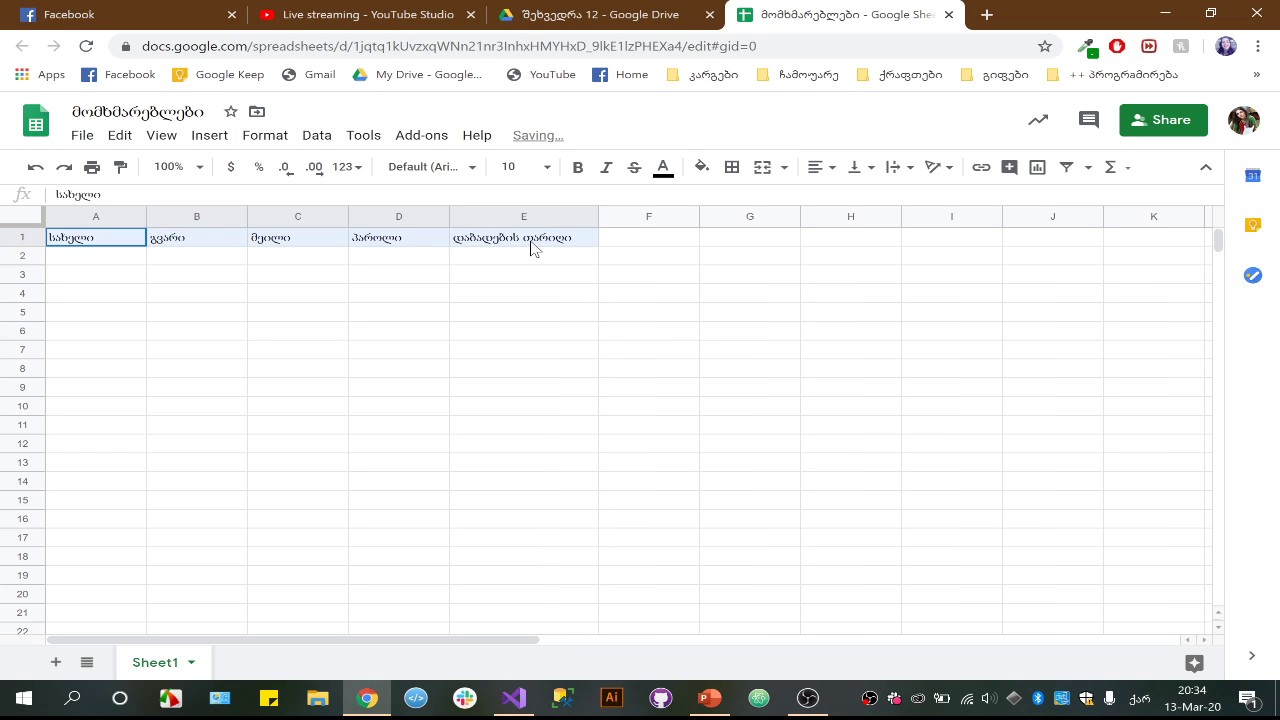
left_click_drag(35, 246, 35, 261)
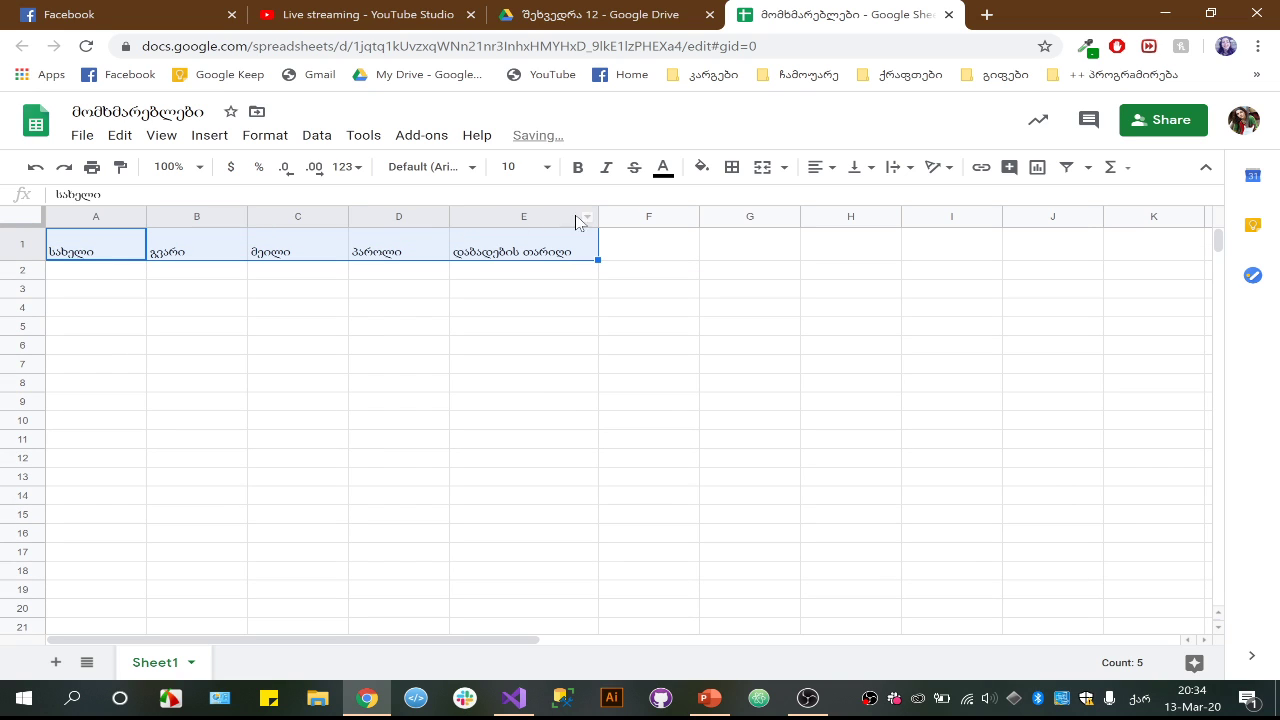
left_click(702, 168)
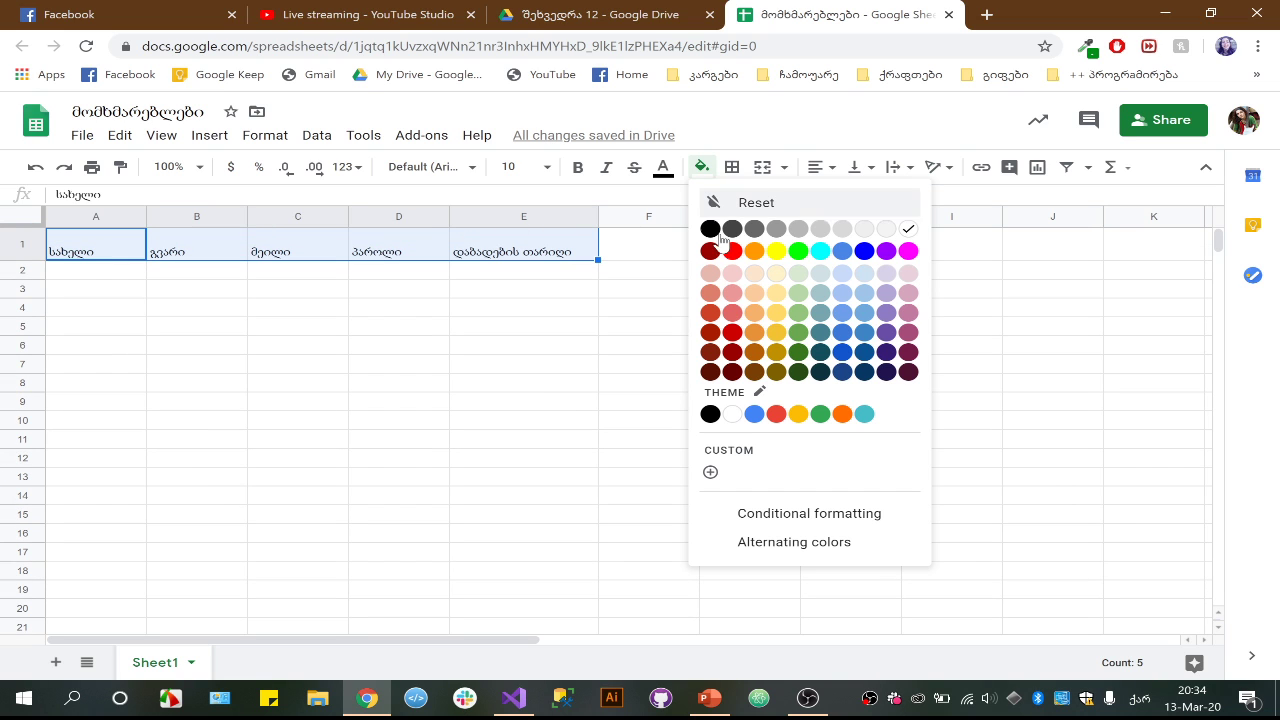
left_click(820, 314)
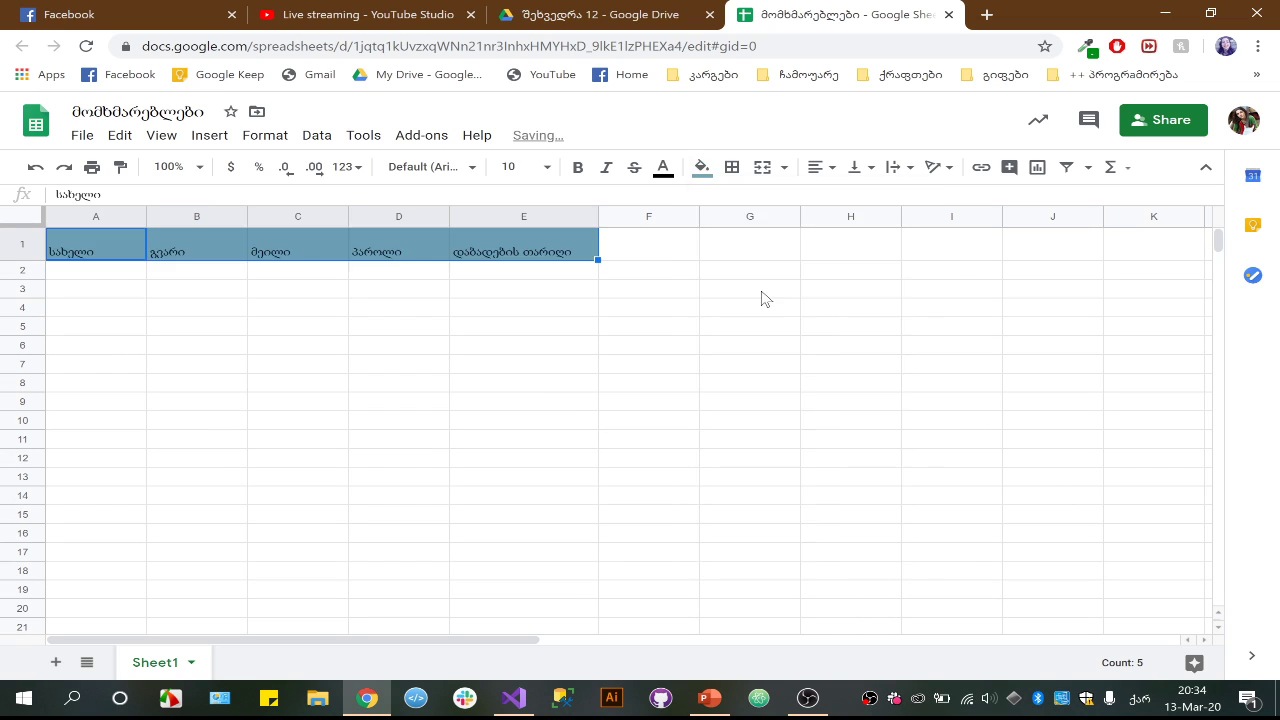
left_click(663, 167)
left_click(846, 232)
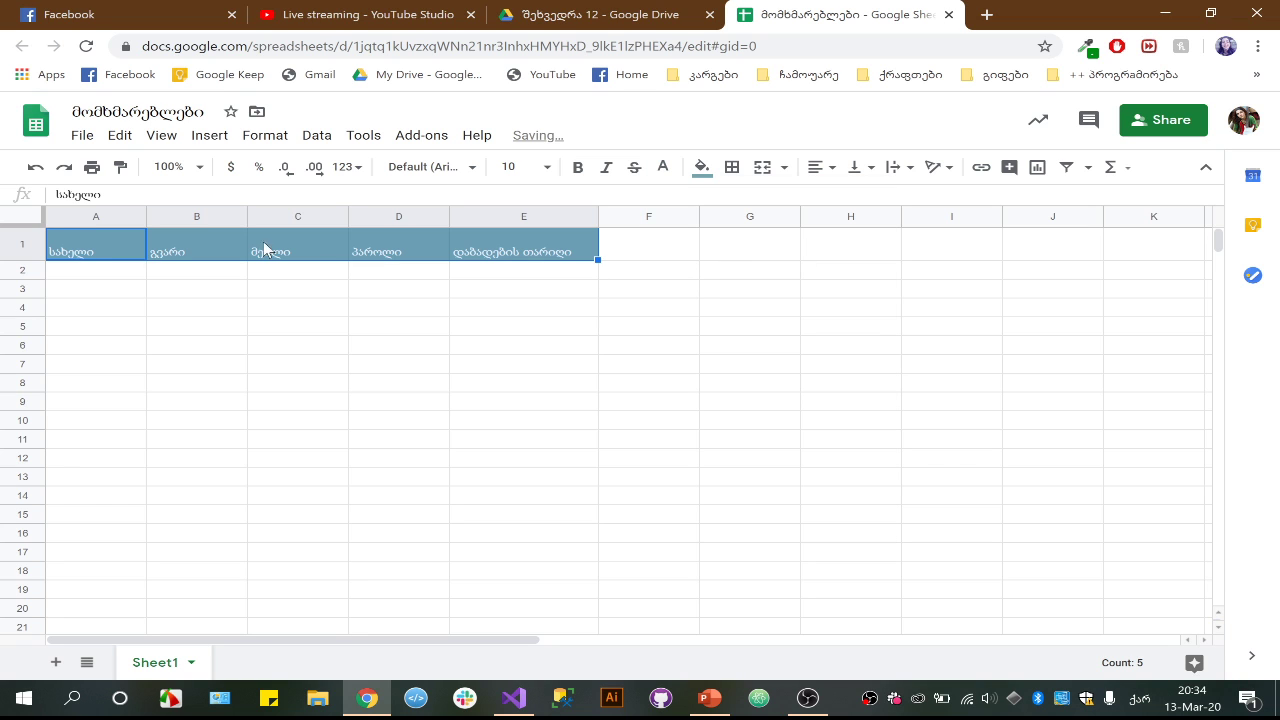
Set the header cells to wrap text and align middle and center.
left_click(260, 138)
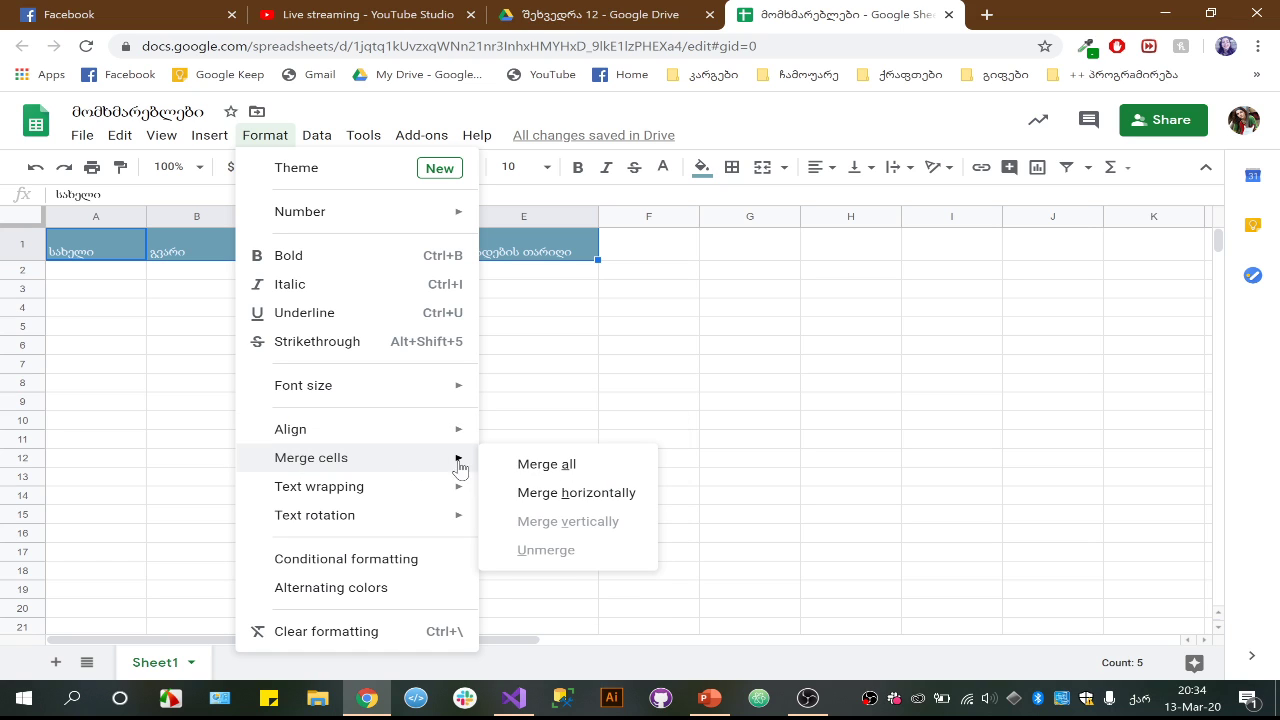
mouse_move(437, 486)
left_click(533, 521)
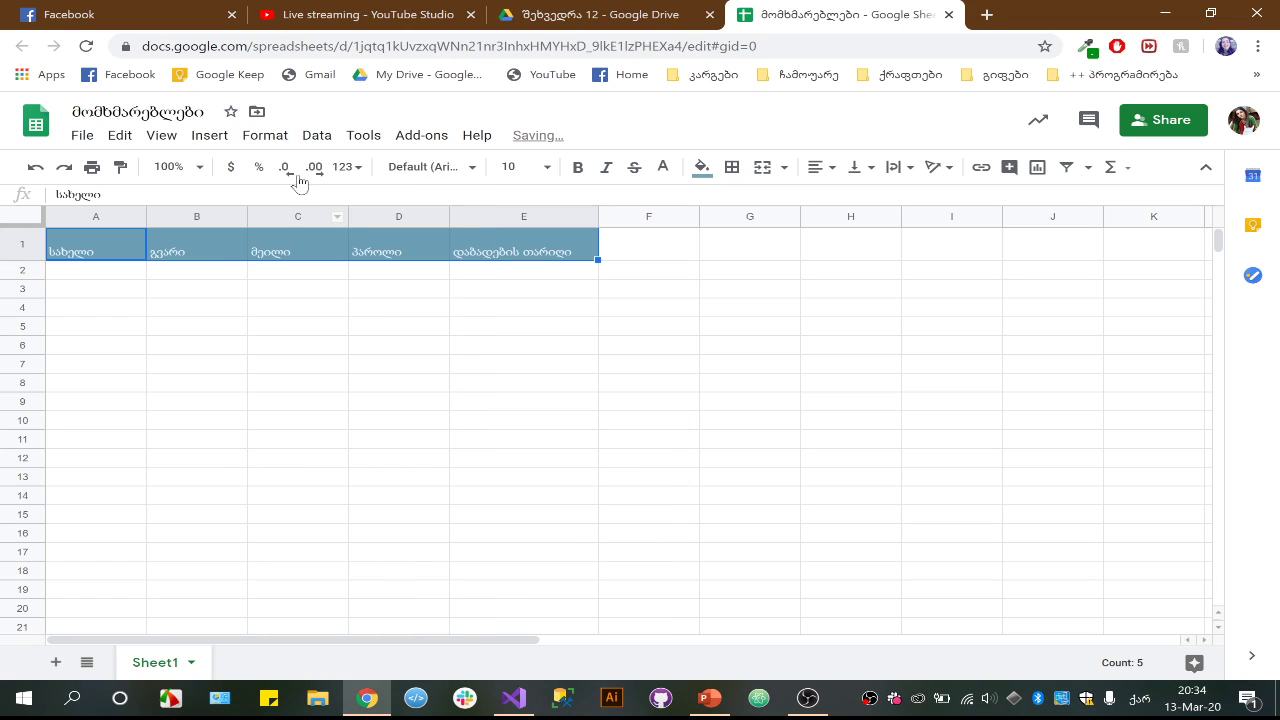
left_click(272, 138)
mouse_move(343, 492)
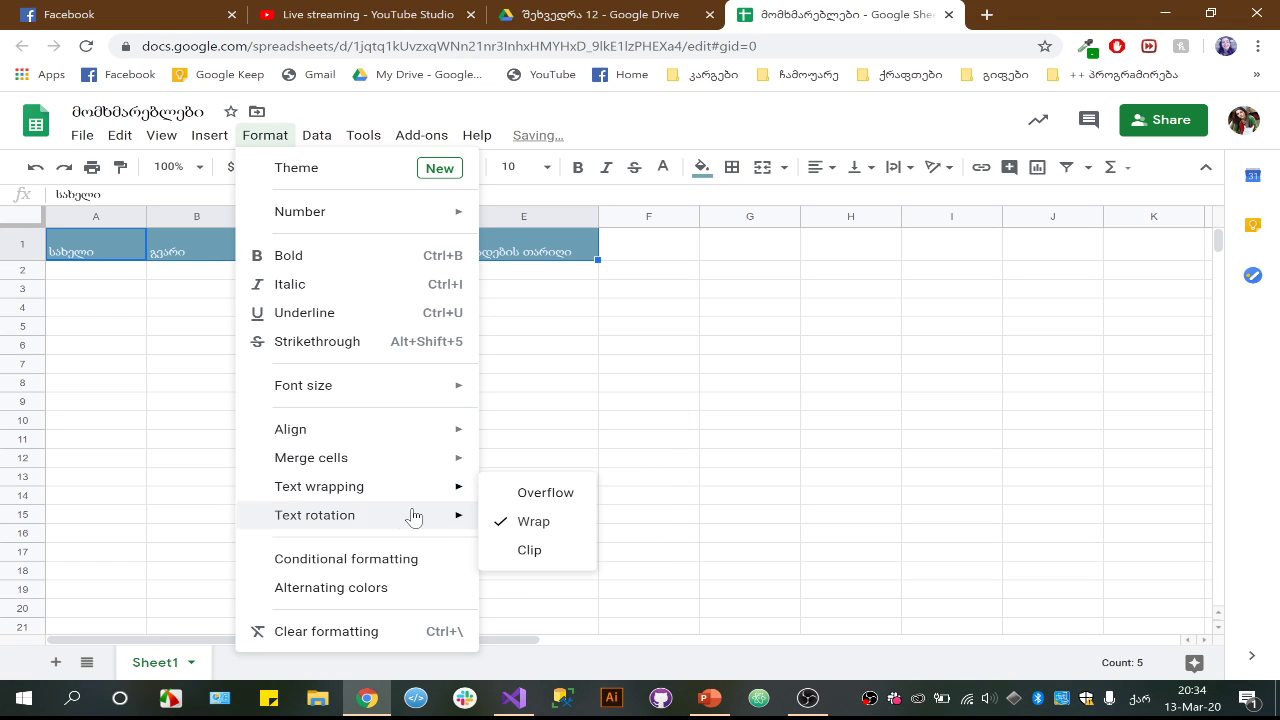
mouse_move(400, 457)
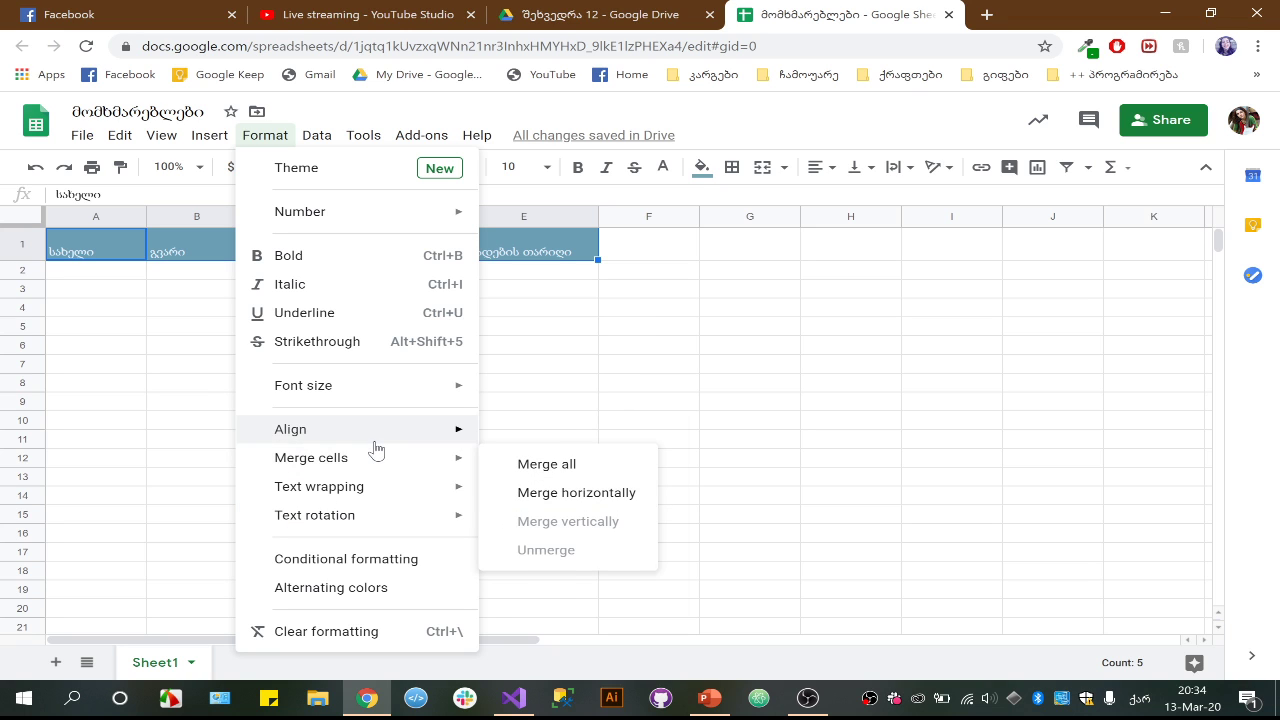
mouse_move(375, 435)
left_click(535, 563)
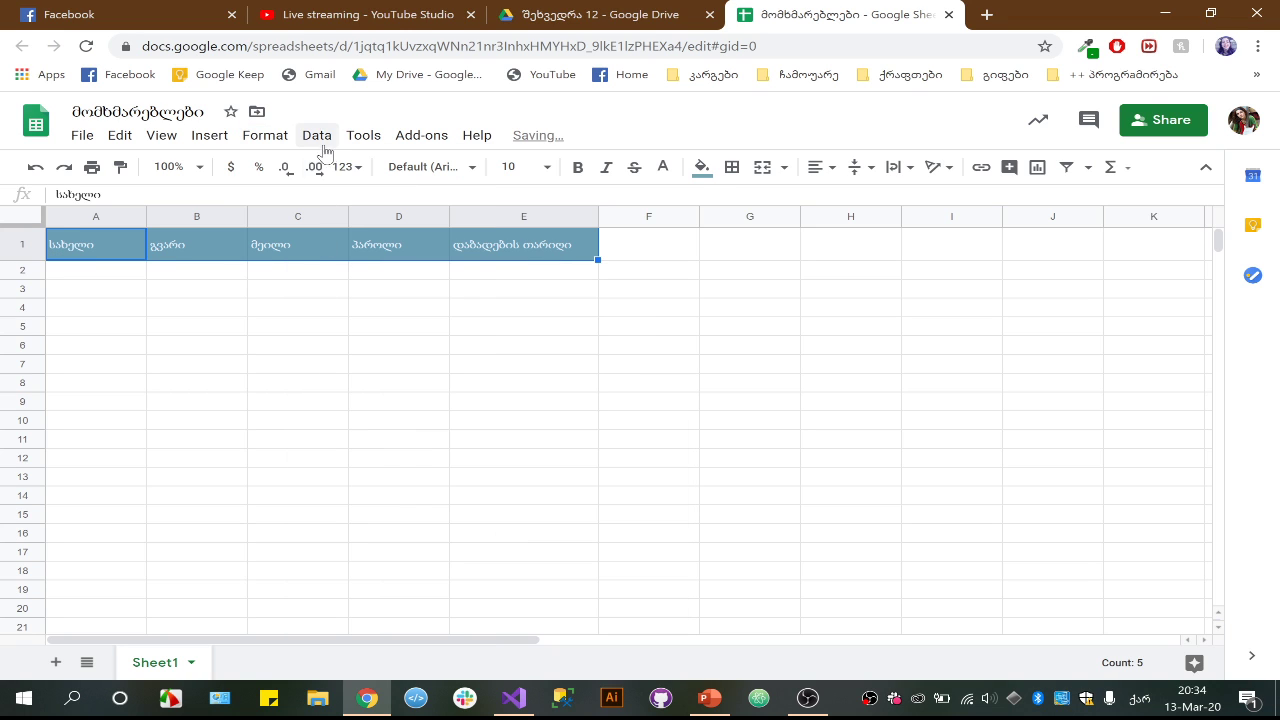
left_click(266, 138)
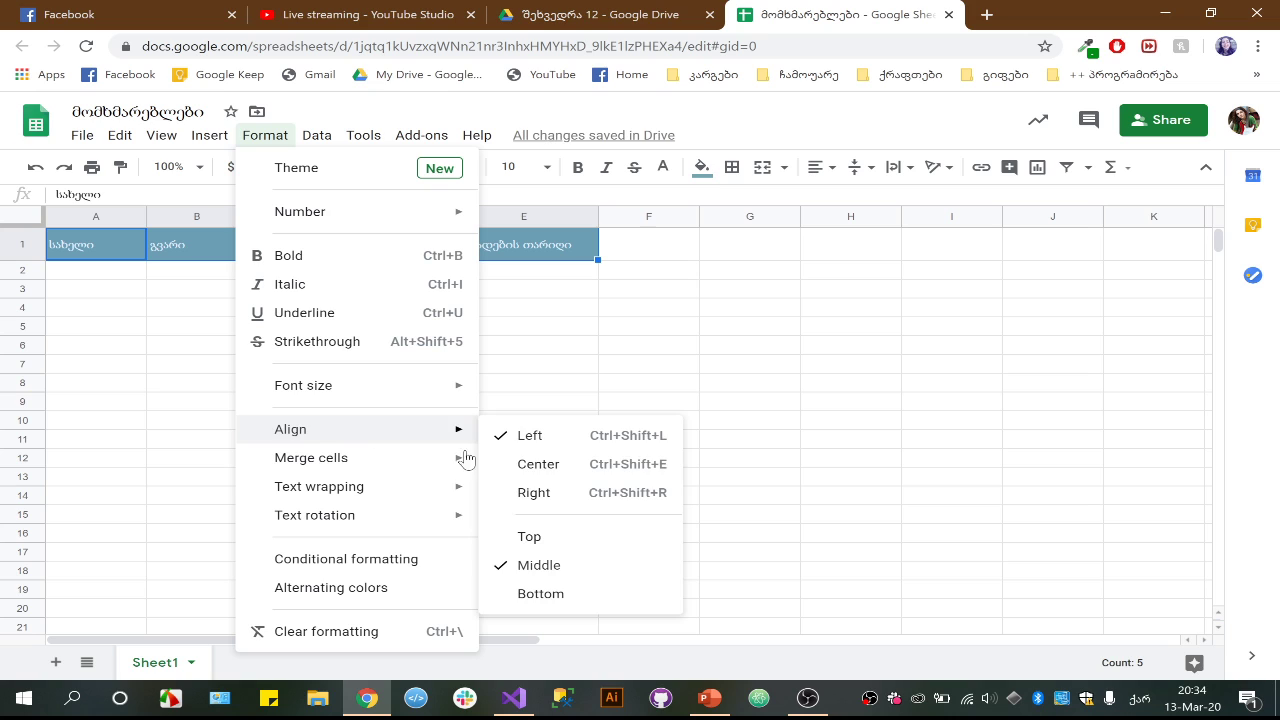
left_click(520, 470)
left_click(288, 383)
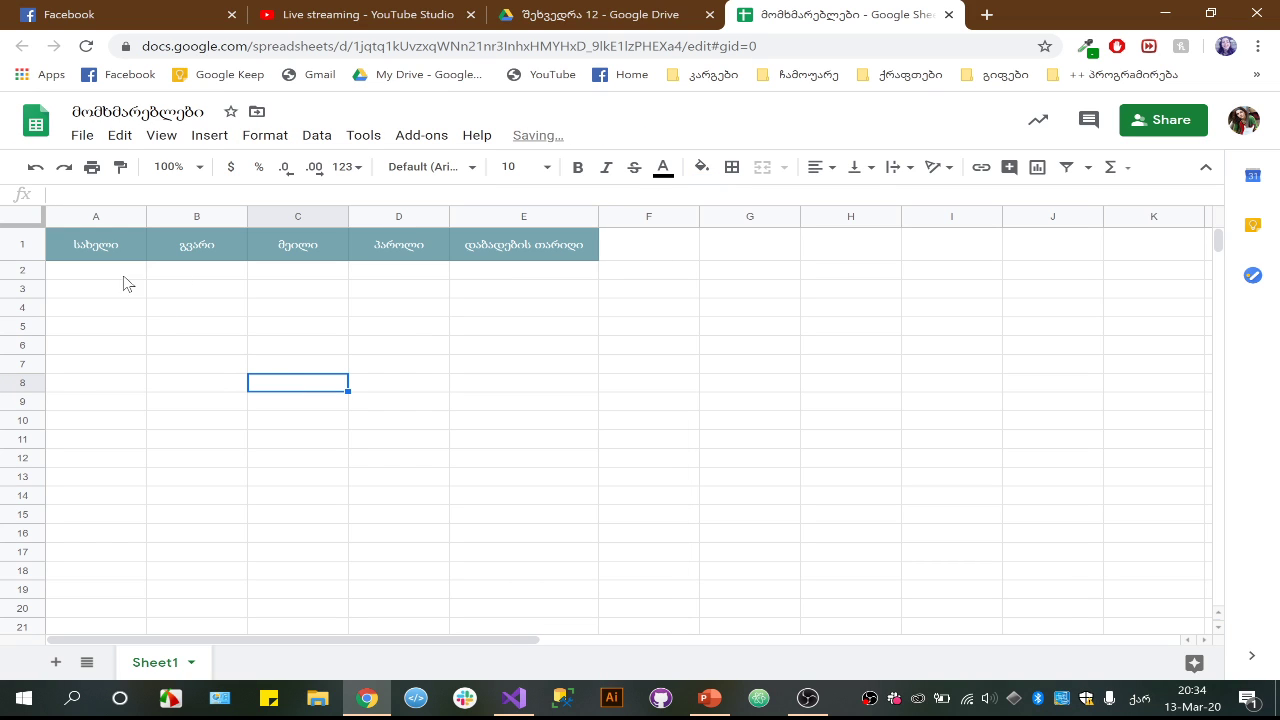
Widen columns A and B to fit their contents.
left_click(112, 214)
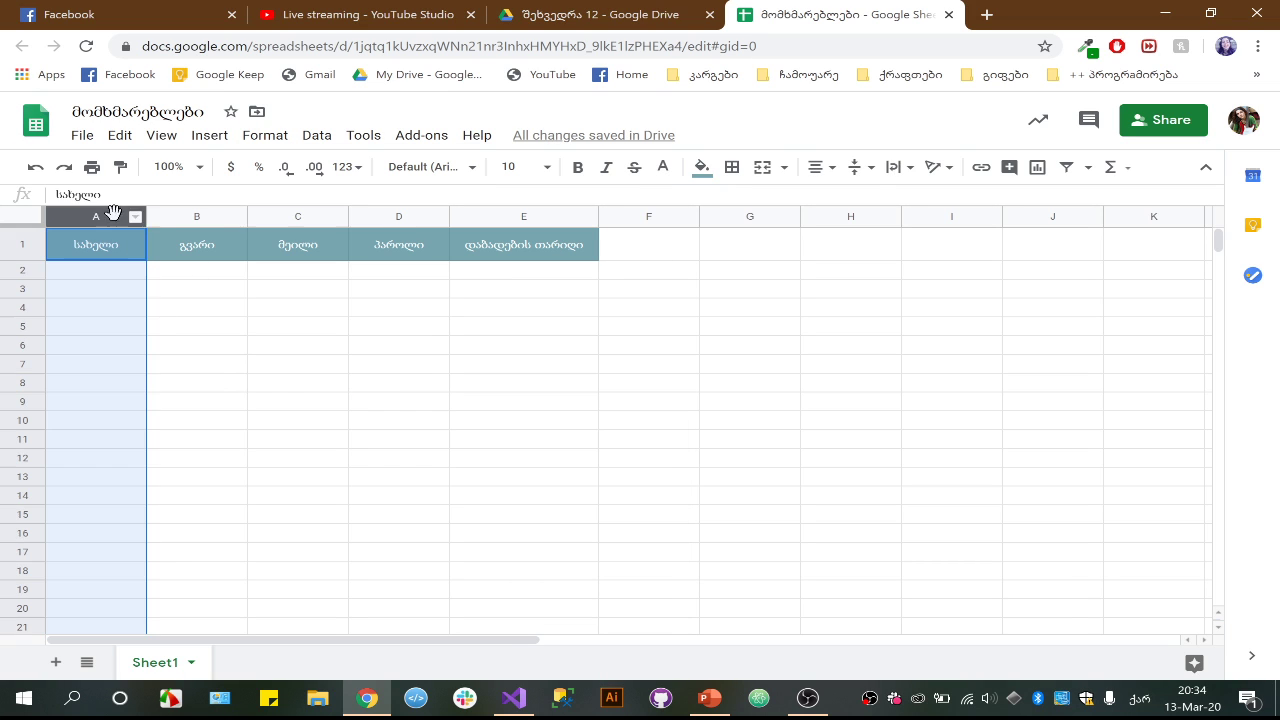
left_click(196, 216)
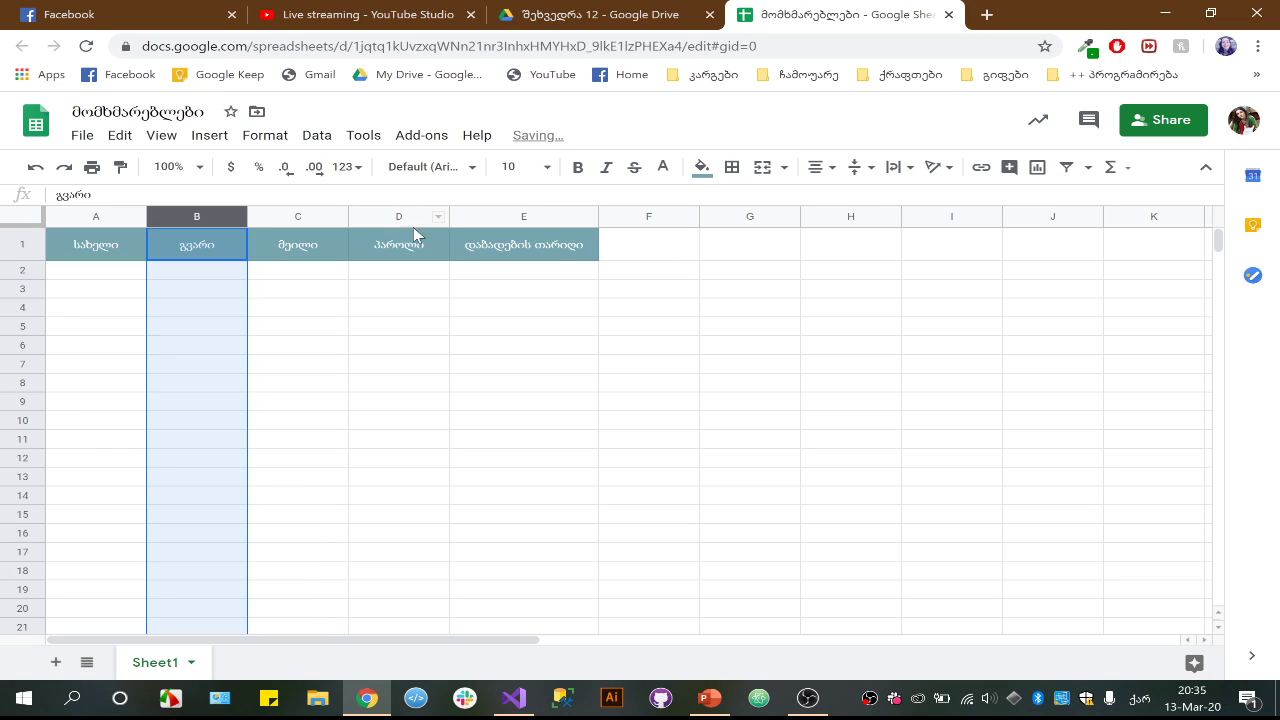
left_click_drag(247, 215, 277, 217)
left_click(514, 383)
left_click_drag(147, 217, 219, 217)
left_click(165, 275)
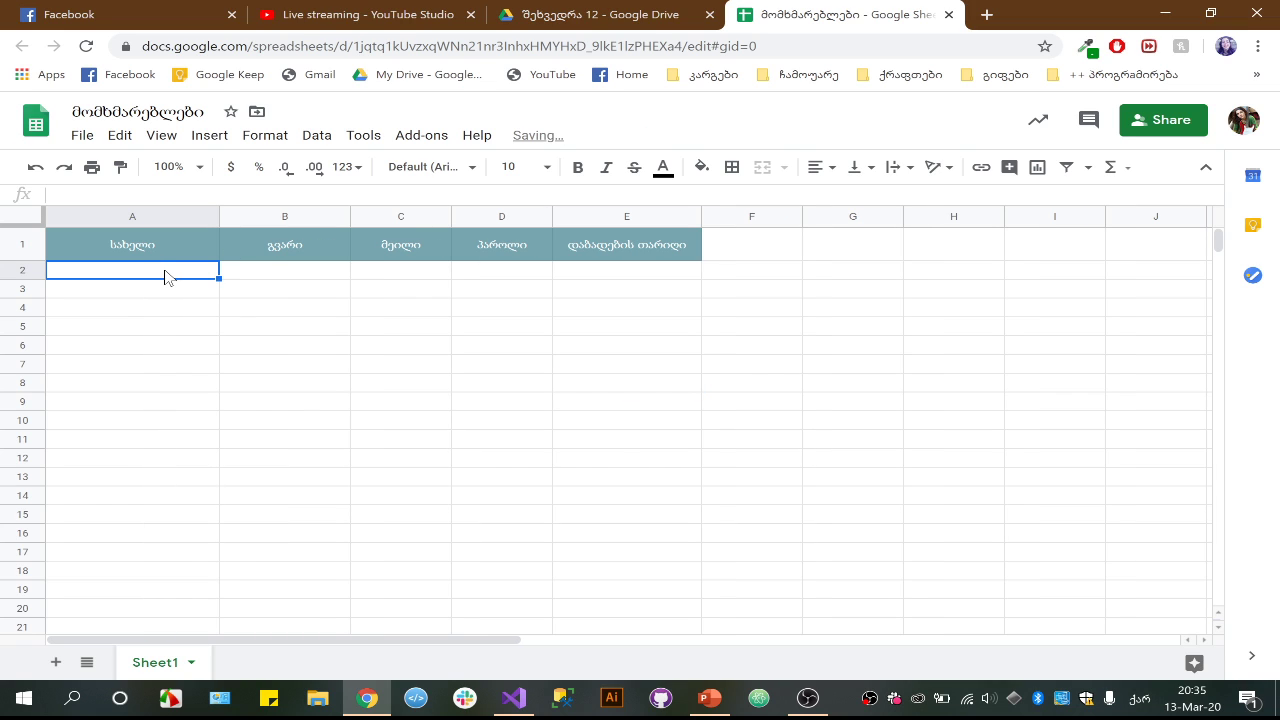
Fill row 2 with a first name, surname, 'მეილი', a password and a date placeholder.
key("Tab")
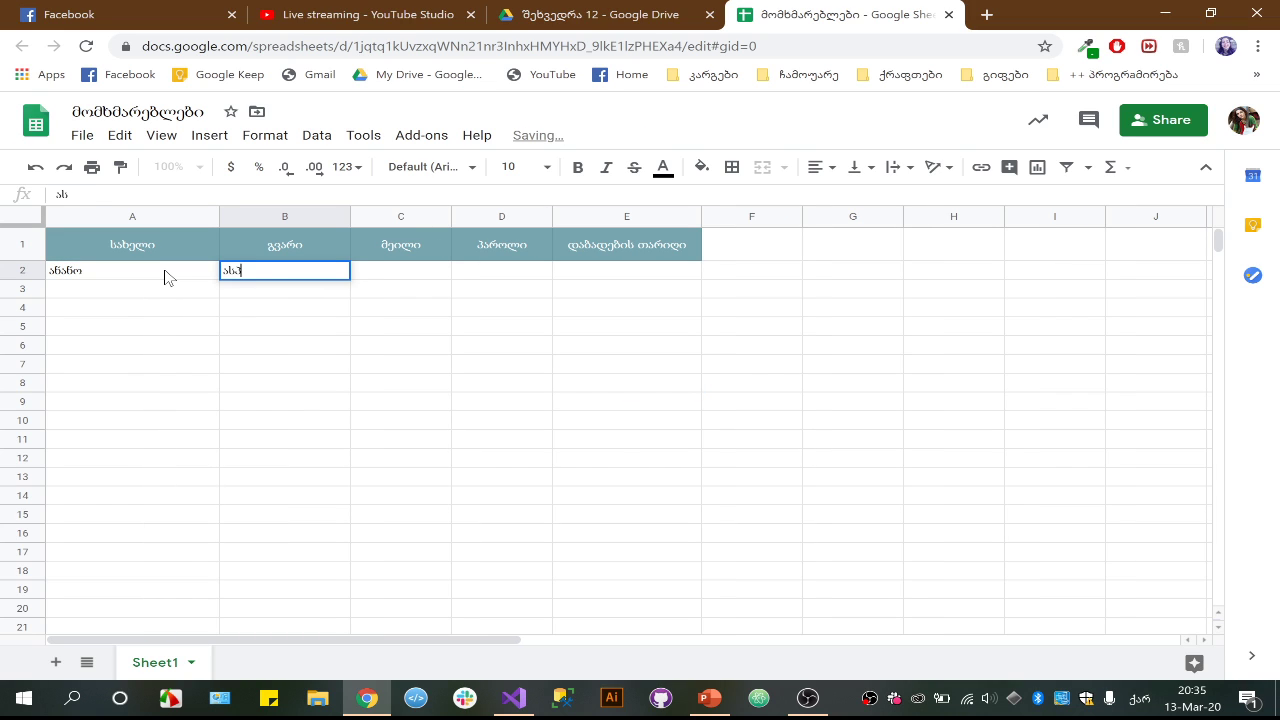
key("Tab")
key("Tab")
key("Tab")
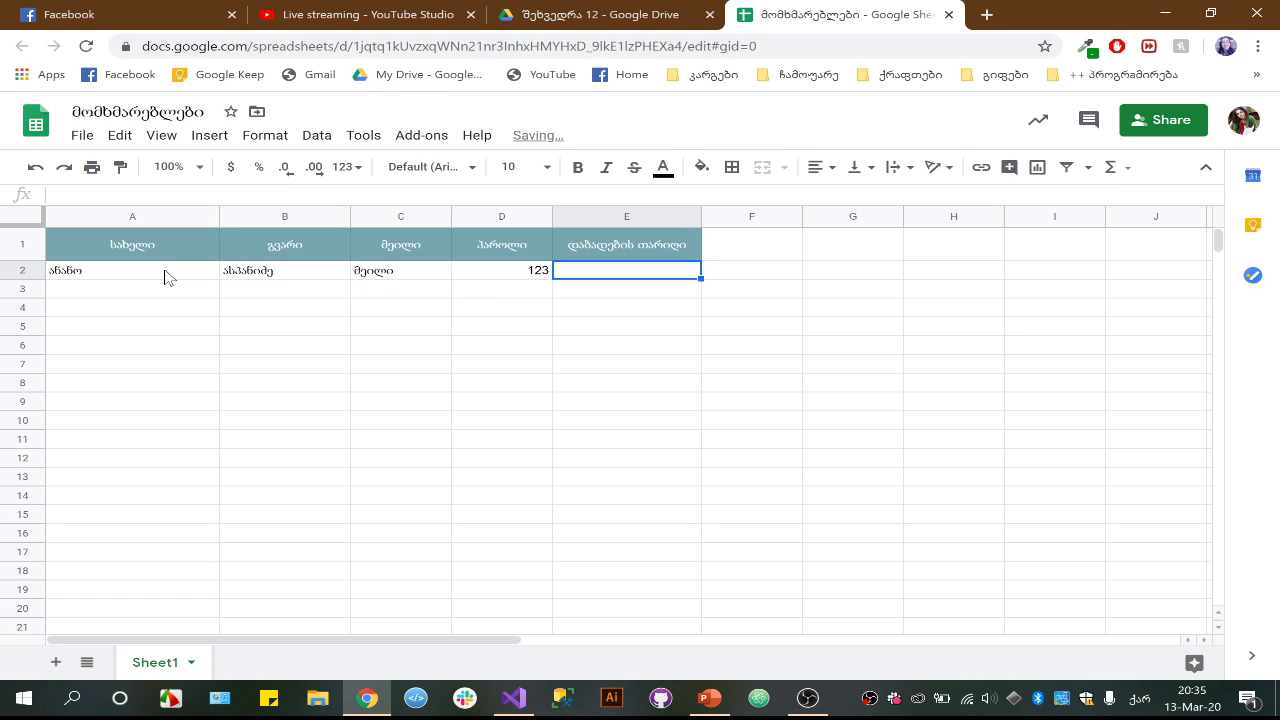
key("Return")
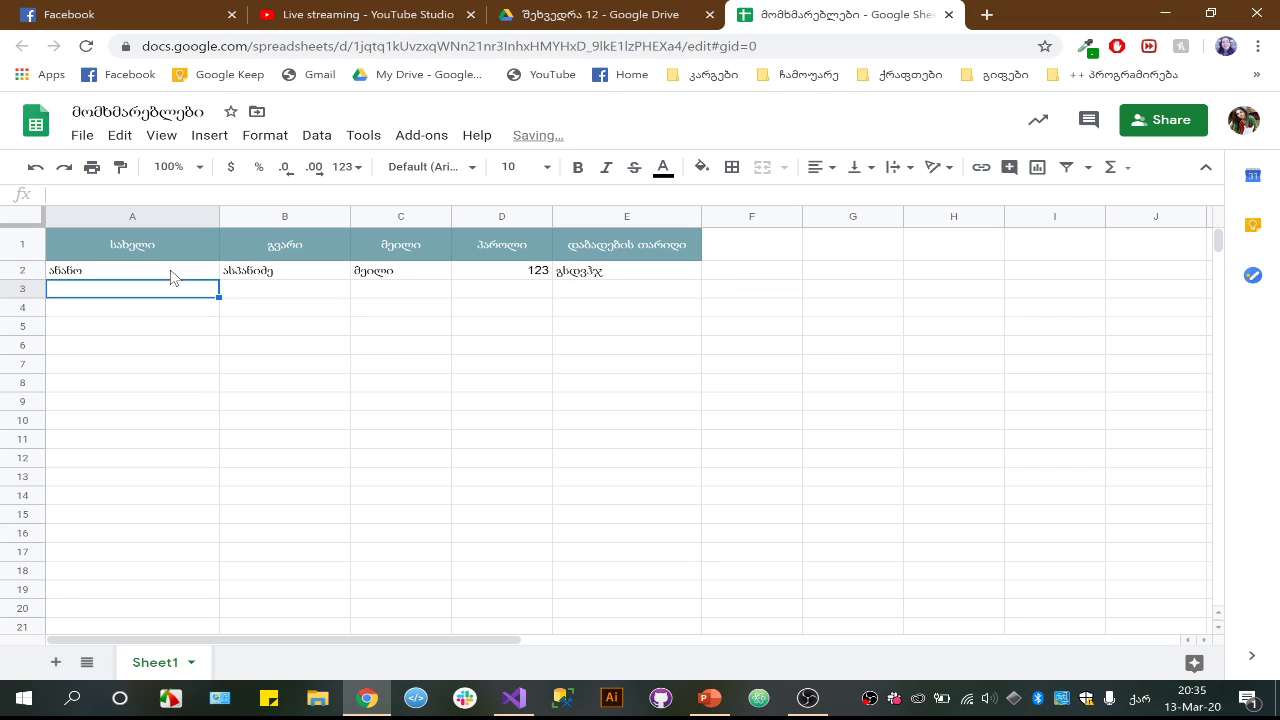
Narrow column A slightly and fill row 3 with სახელი, გვარი, მეილი, a password and placeholder.
left_click_drag(219, 216, 207, 216)
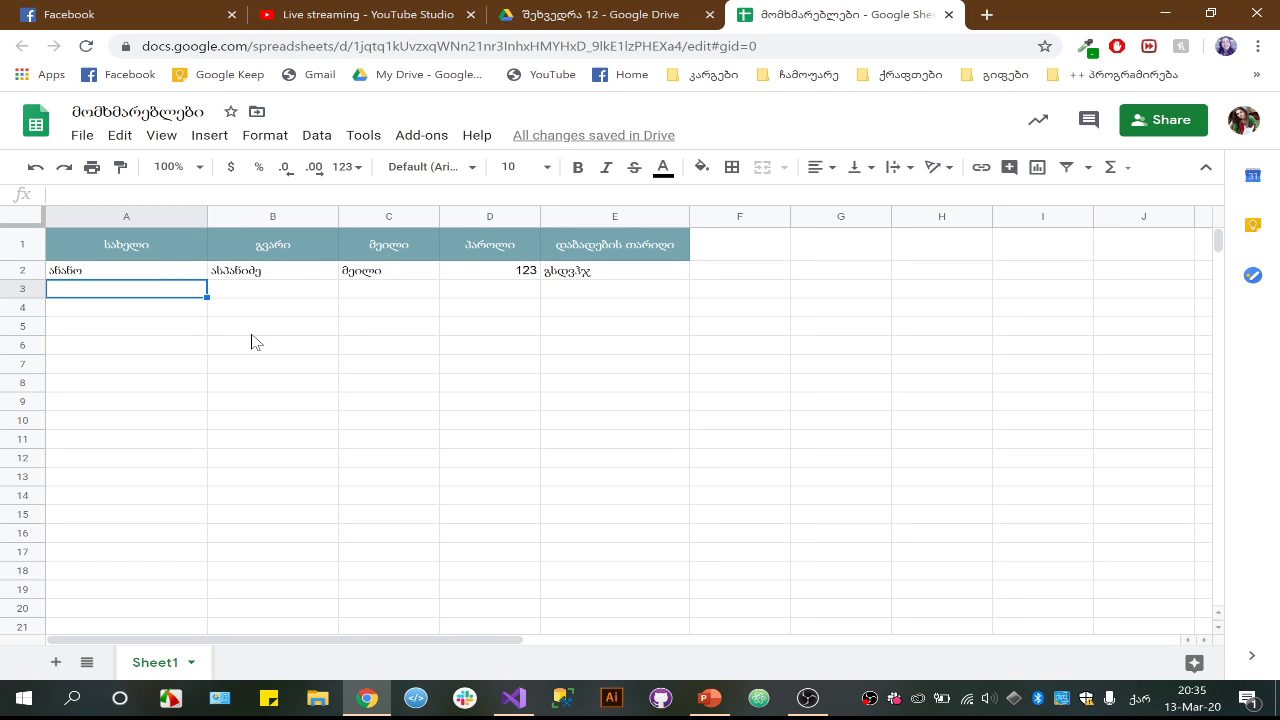
type("სახელი")
key("Tab")
type("გვარი")
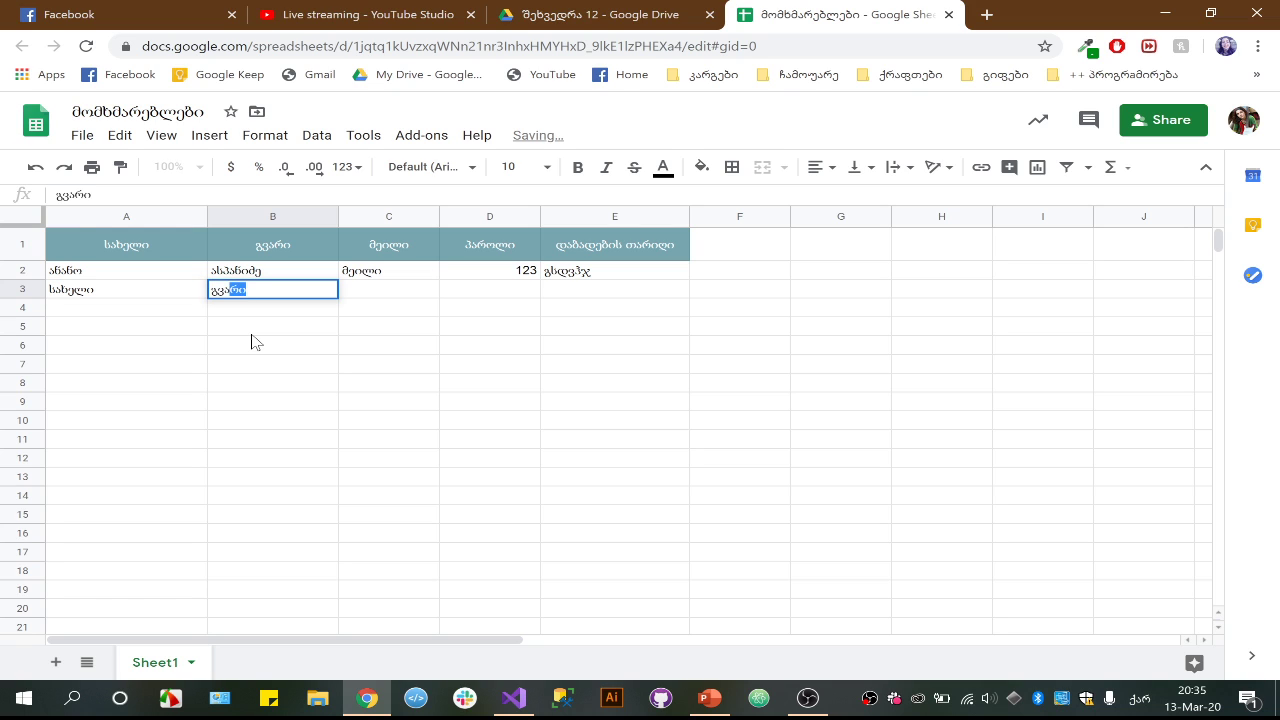
key("Tab")
type("მეილი")
key("Tab")
type("უც")
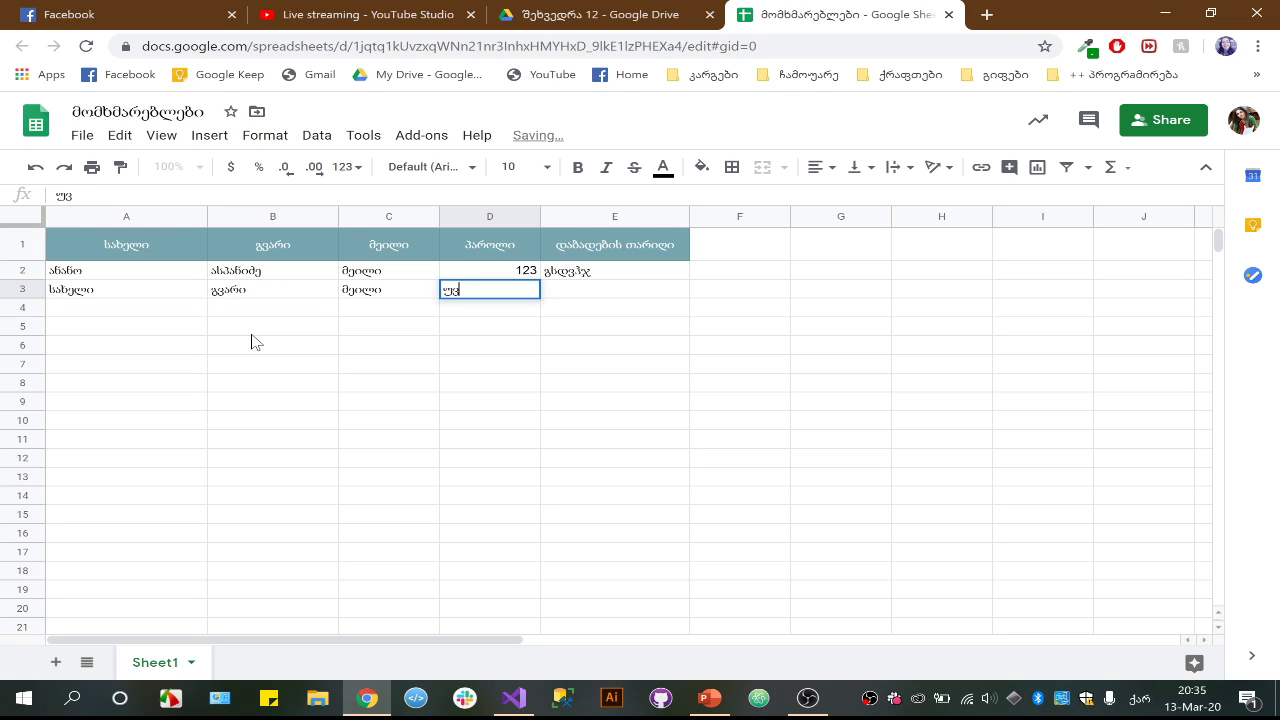
key("Tab")
type("ჟუც")
key("Return")
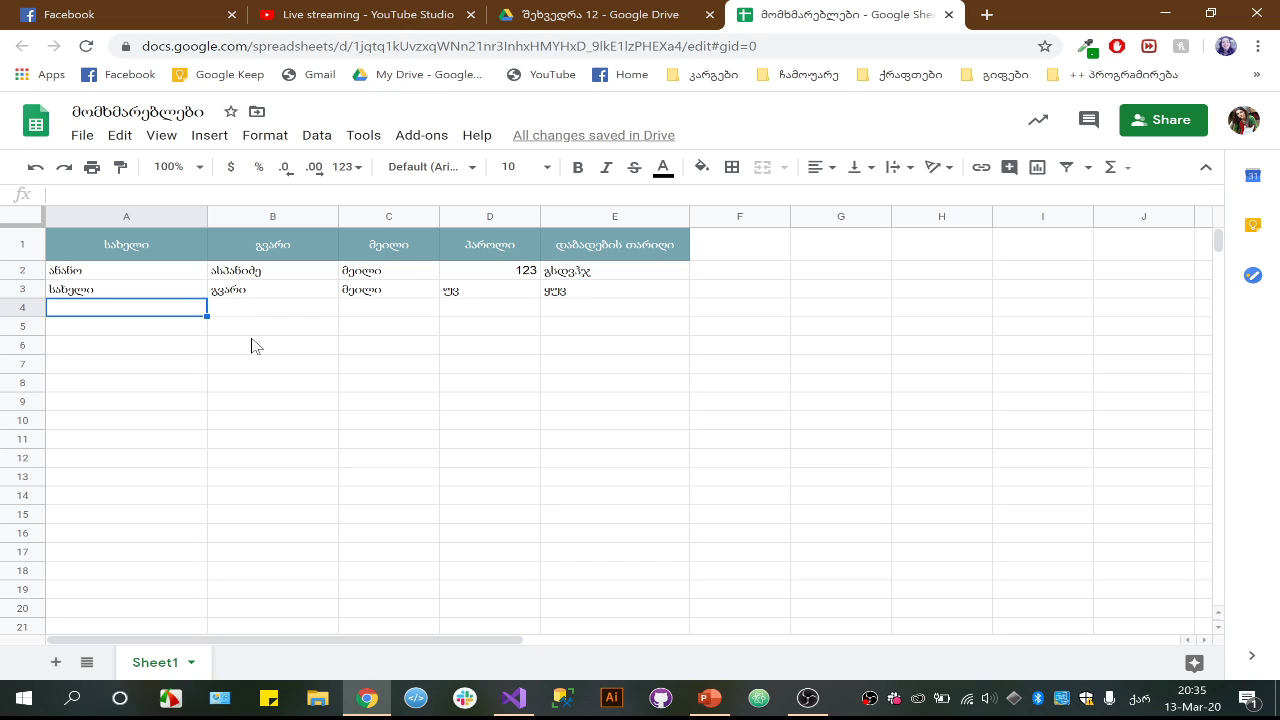
Fill A4:D4 with a first name, surname, 'მეილი' and 'პაროლი'.
left_click(29, 305)
left_click(537, 403)
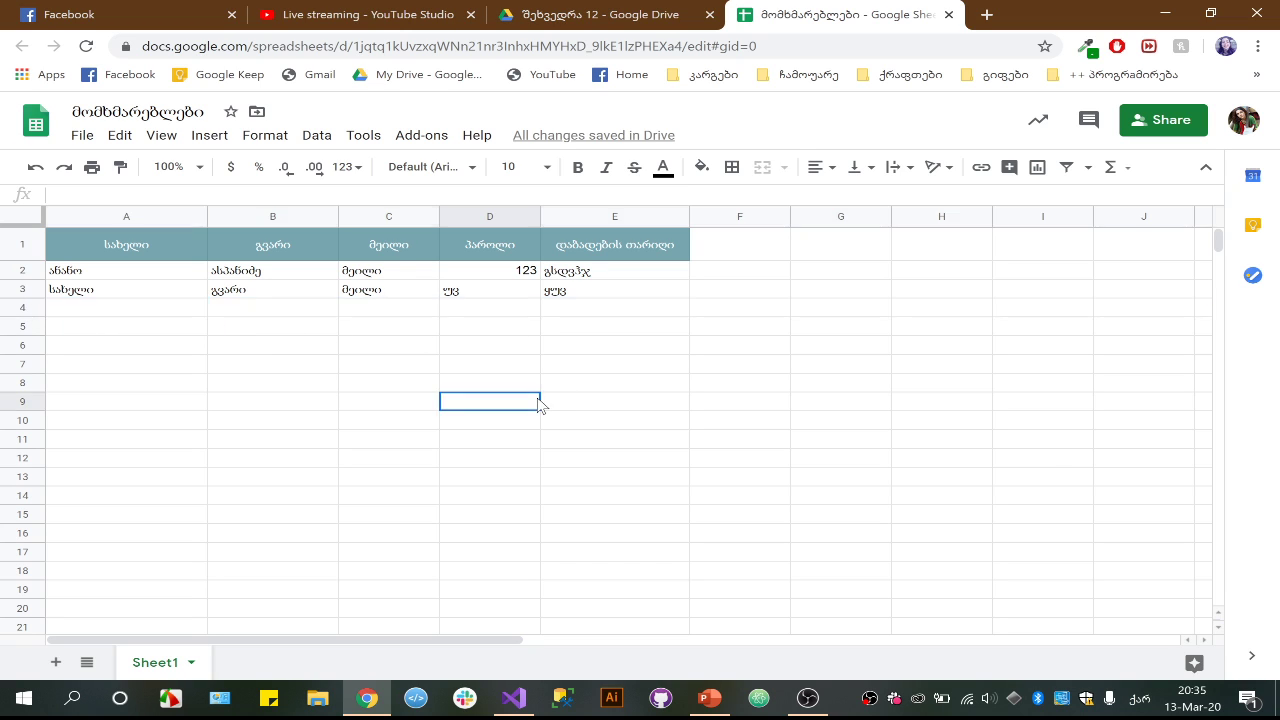
left_click(560, 316)
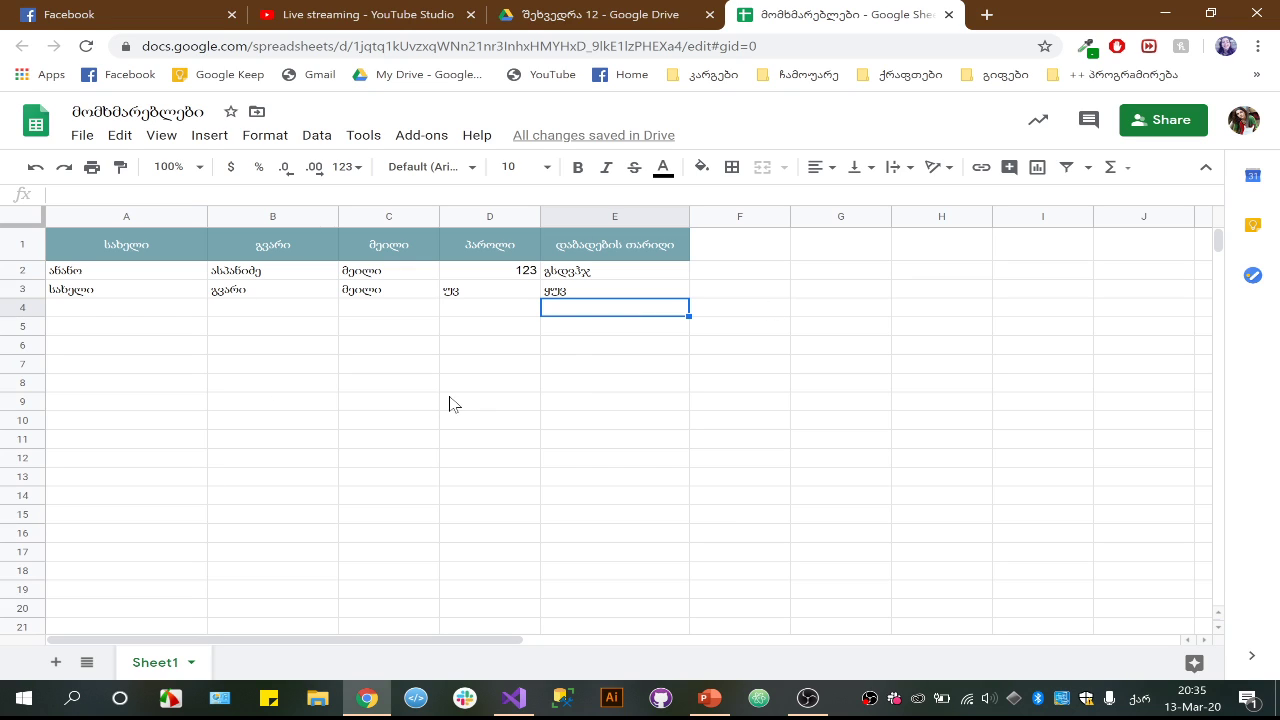
left_click(146, 316)
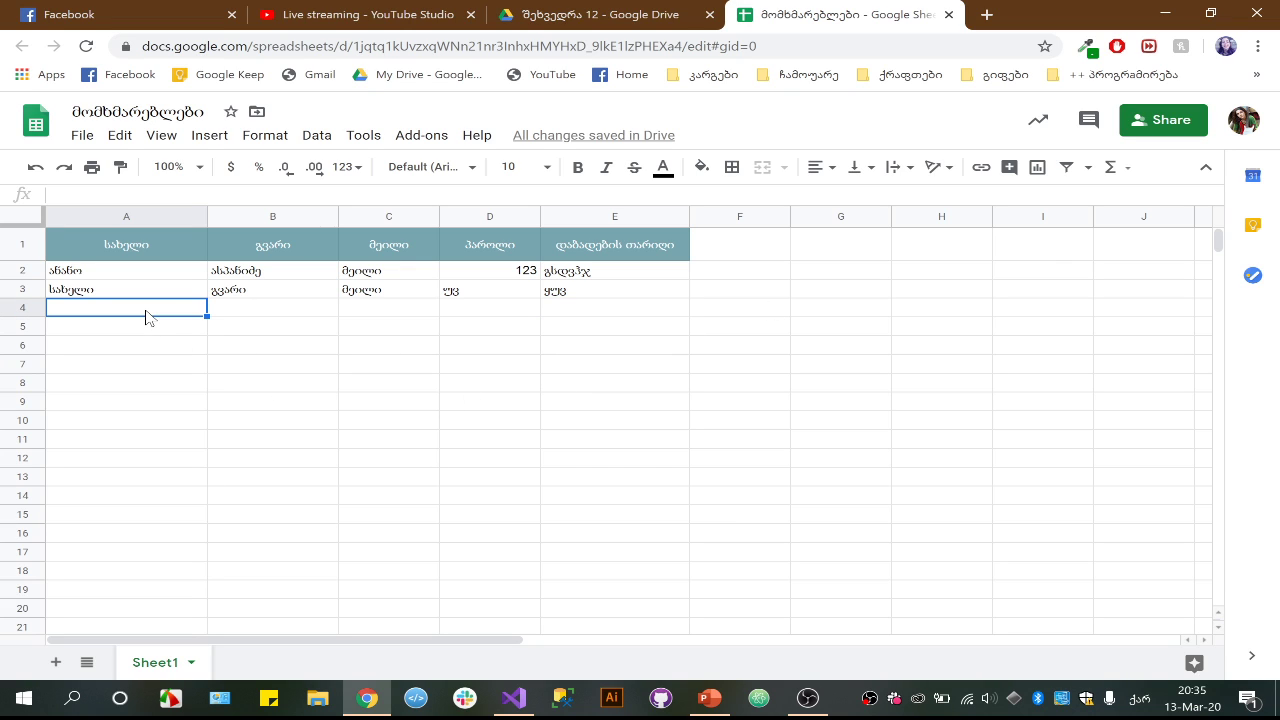
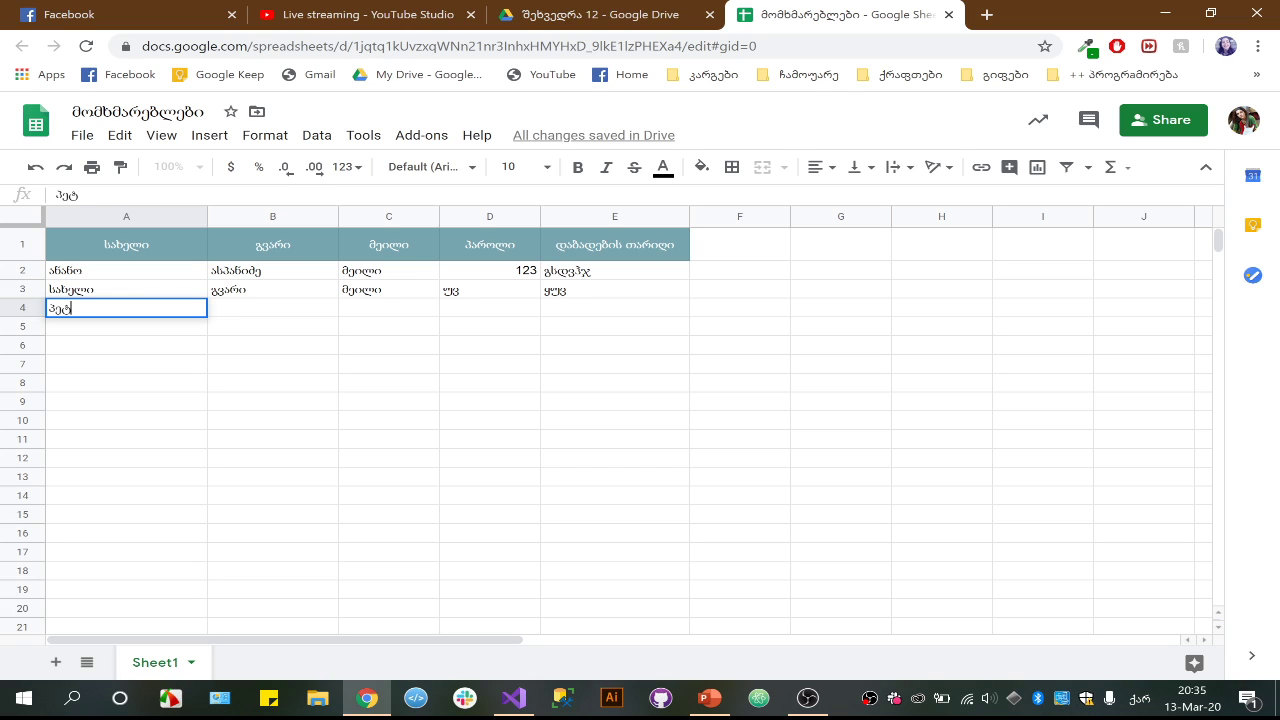
key("Tab")
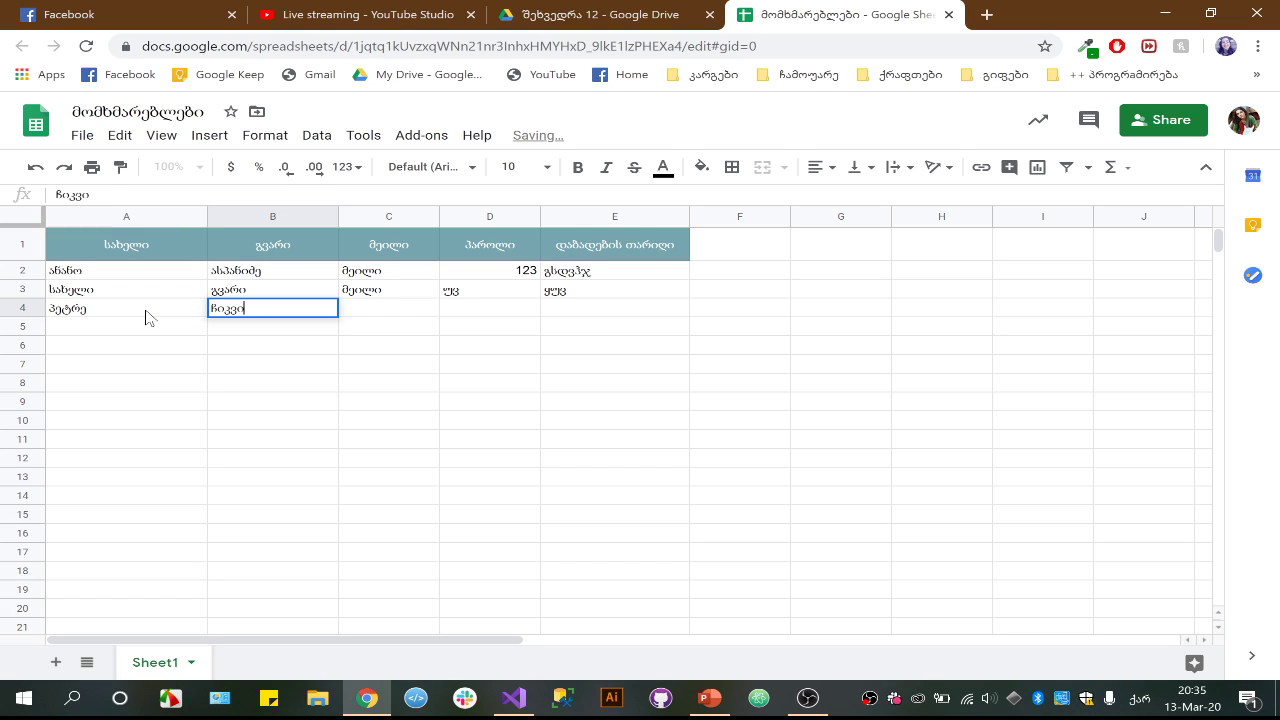
key("Tab")
type("მეილი")
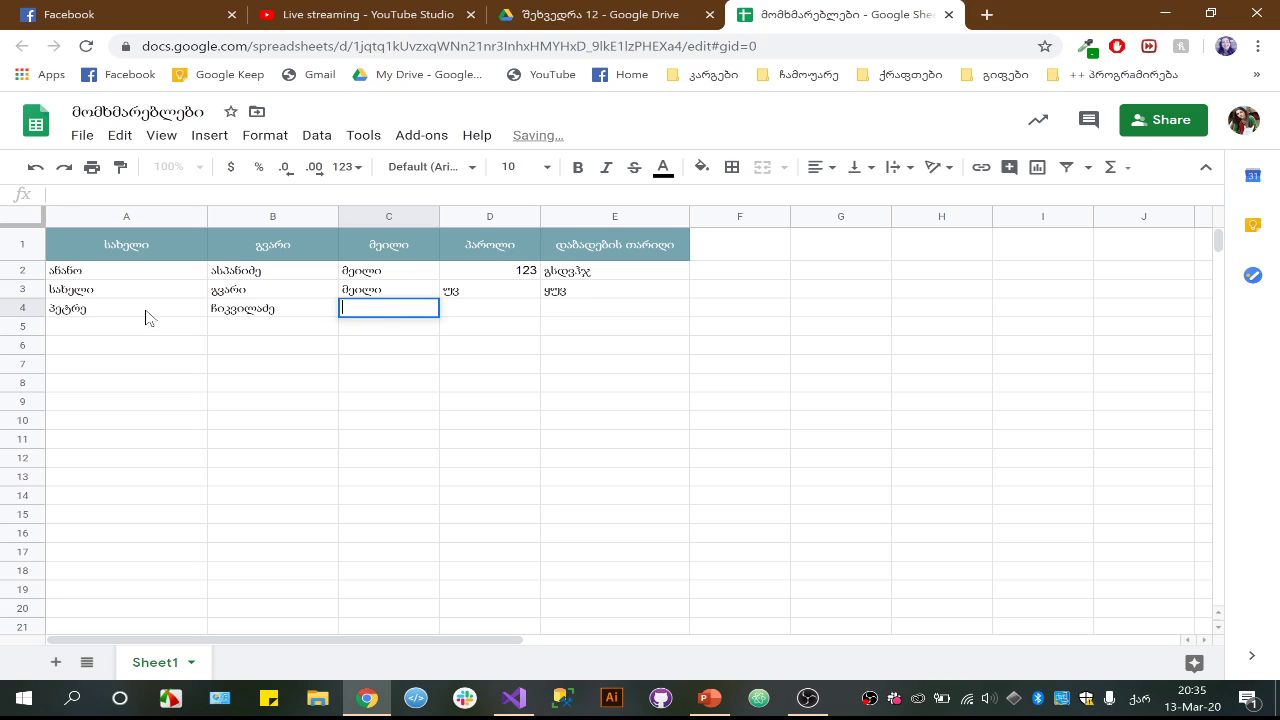
key("Tab")
type("პაროლი")
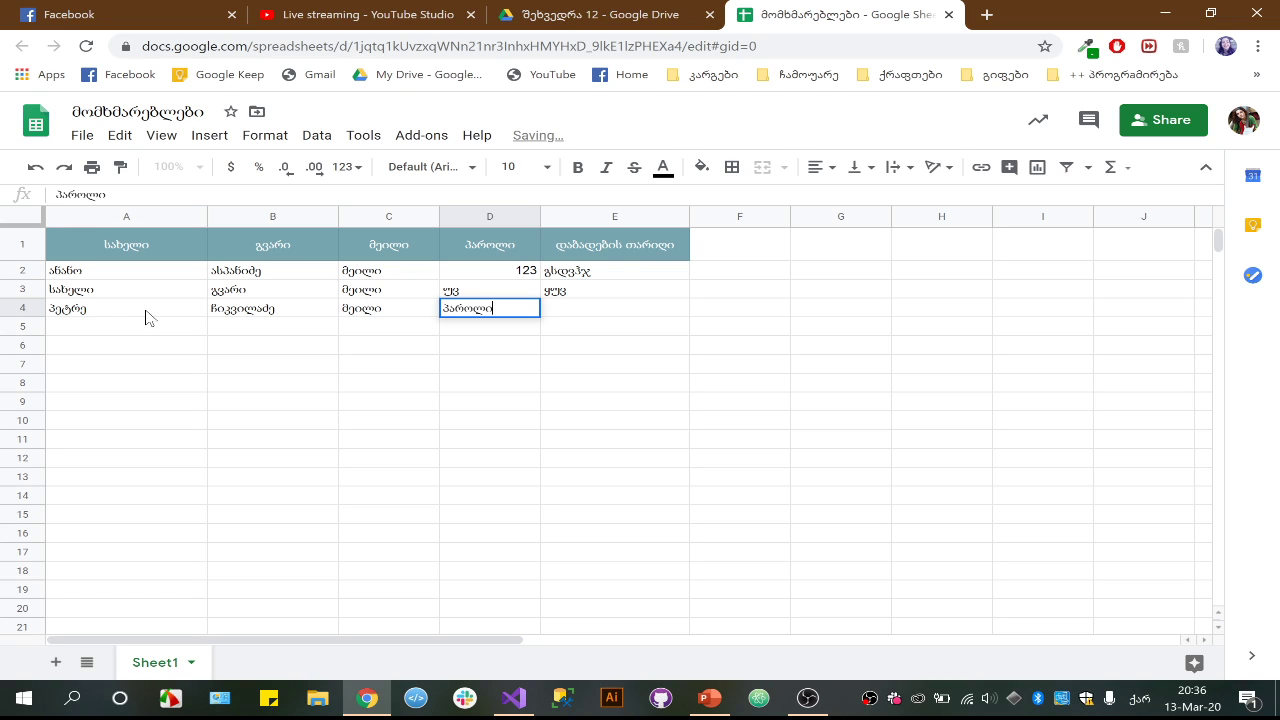
key("Tab")
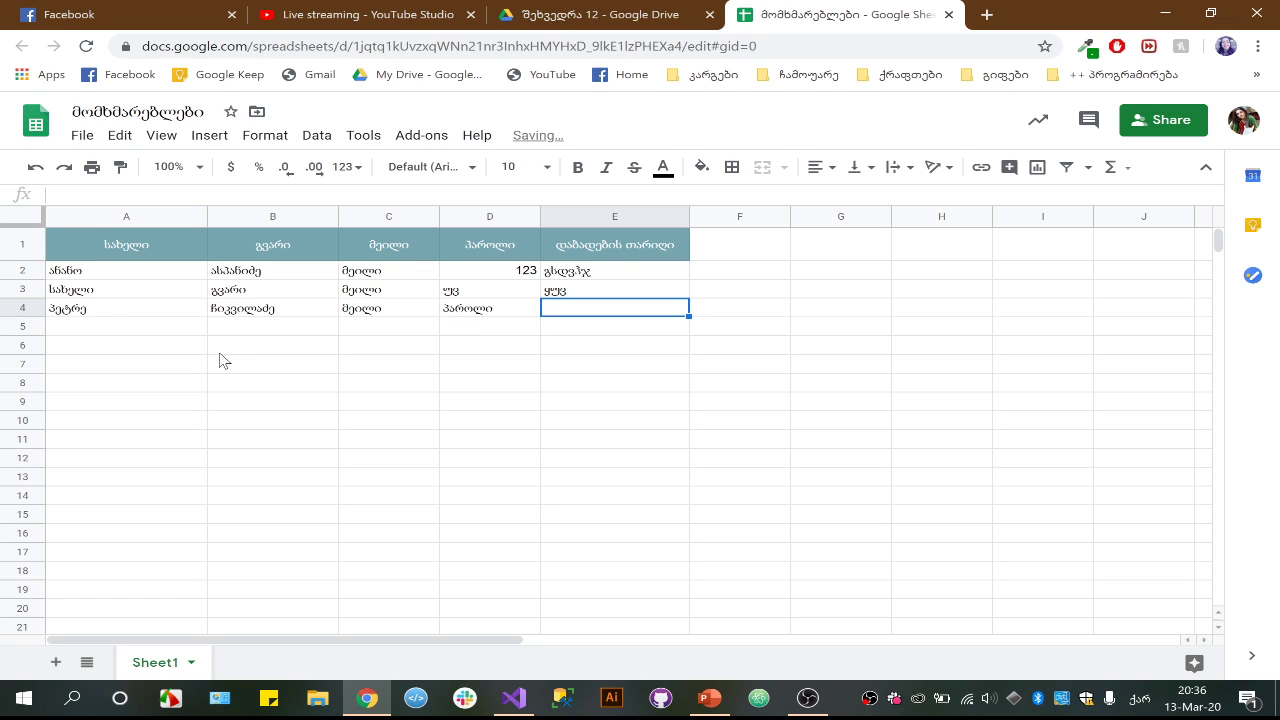
left_click(752, 515)
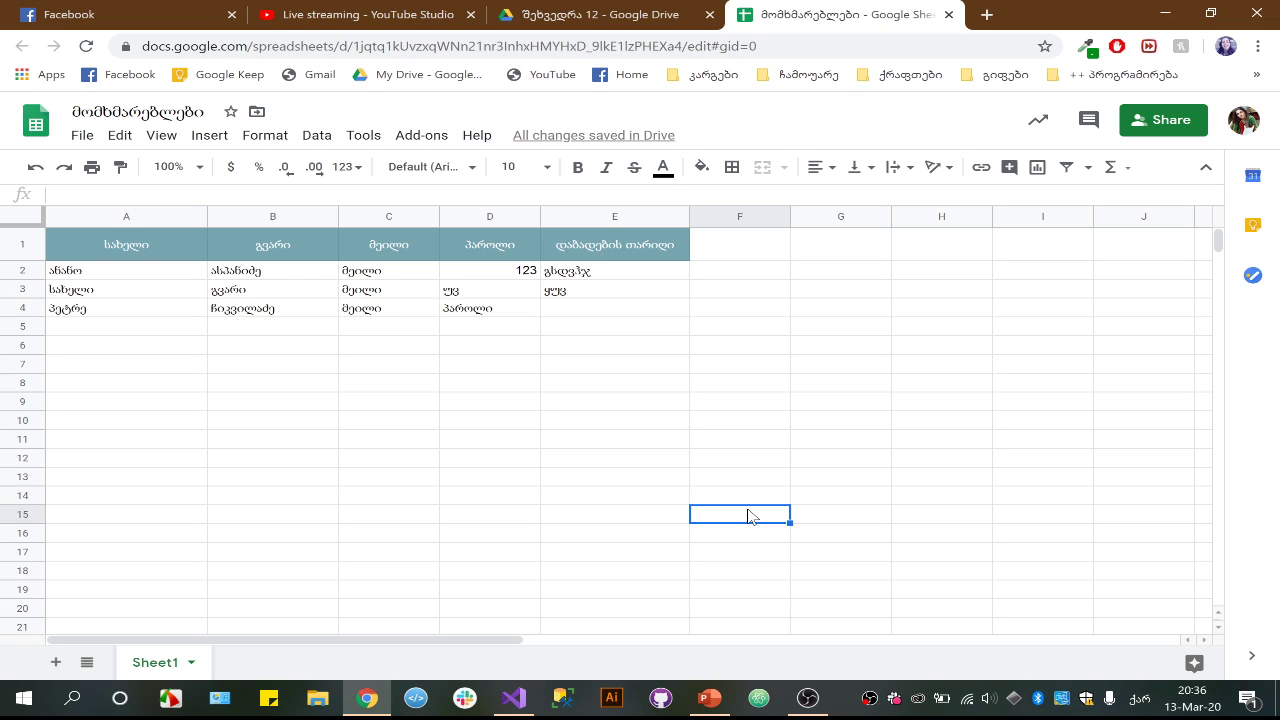
left_click(648, 252)
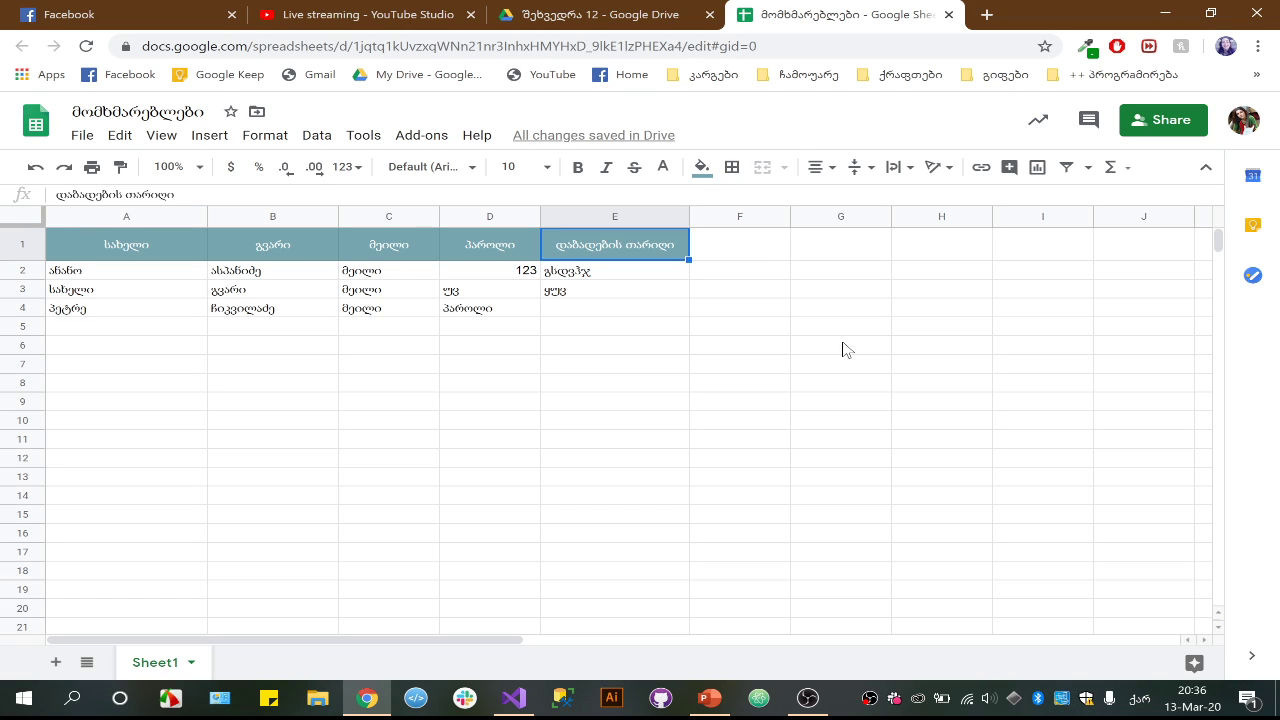
left_click_drag(60, 310, 606, 317)
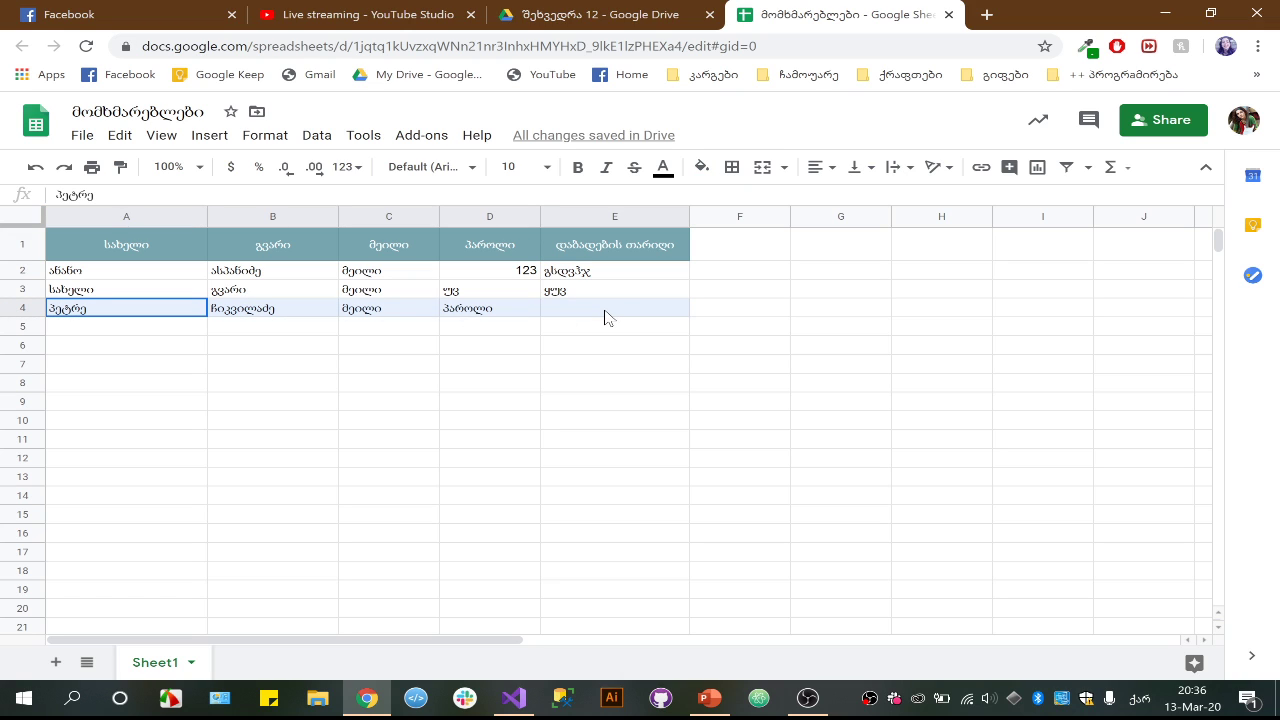
left_click(605, 382)
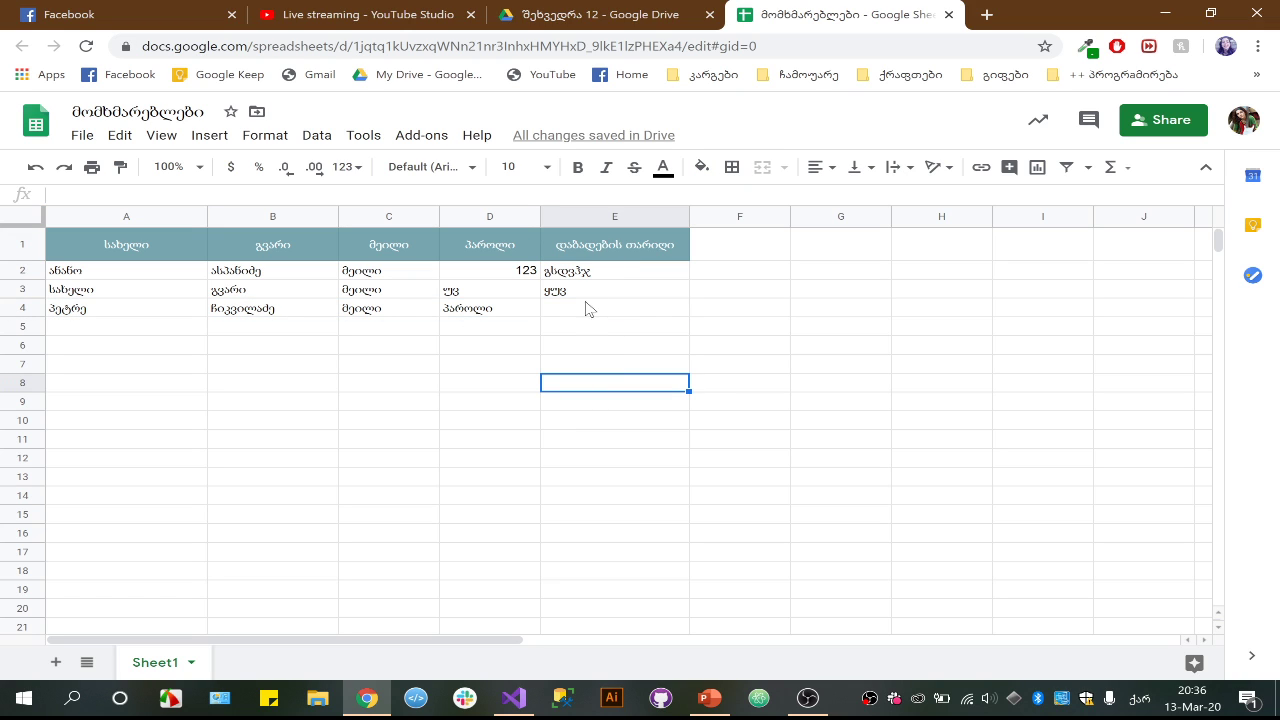
left_click(589, 305)
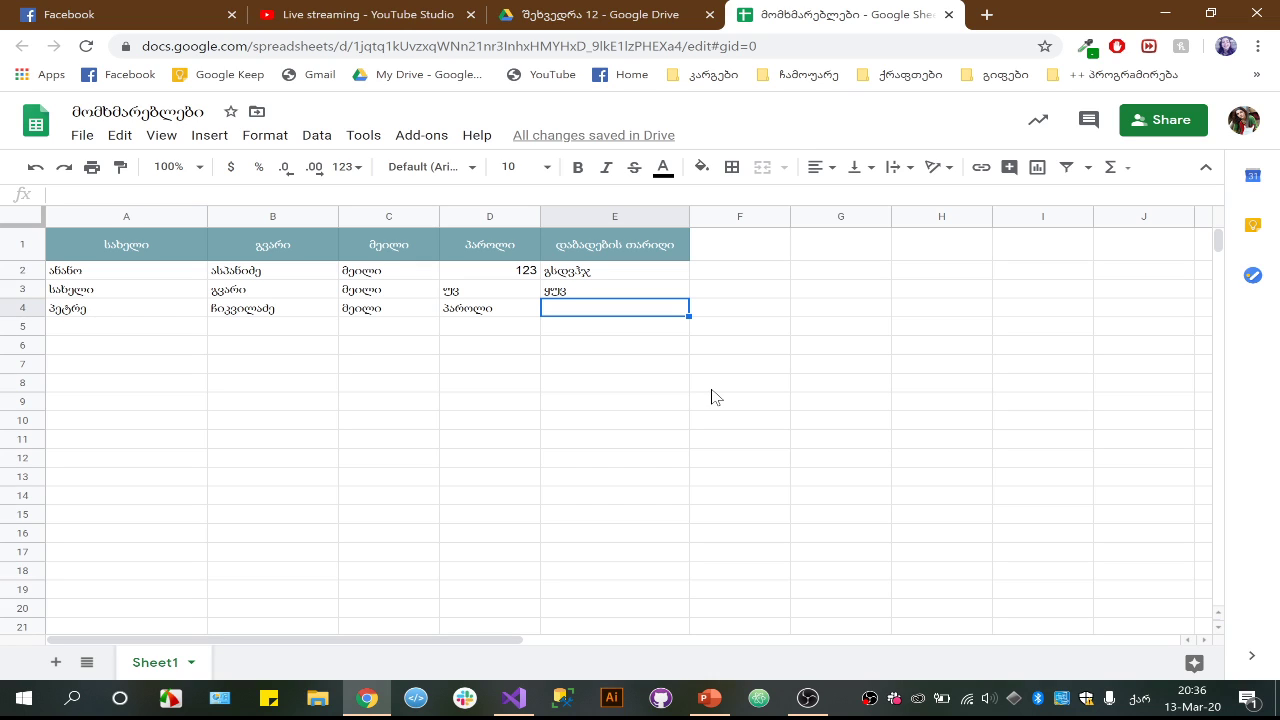
left_click(712, 390)
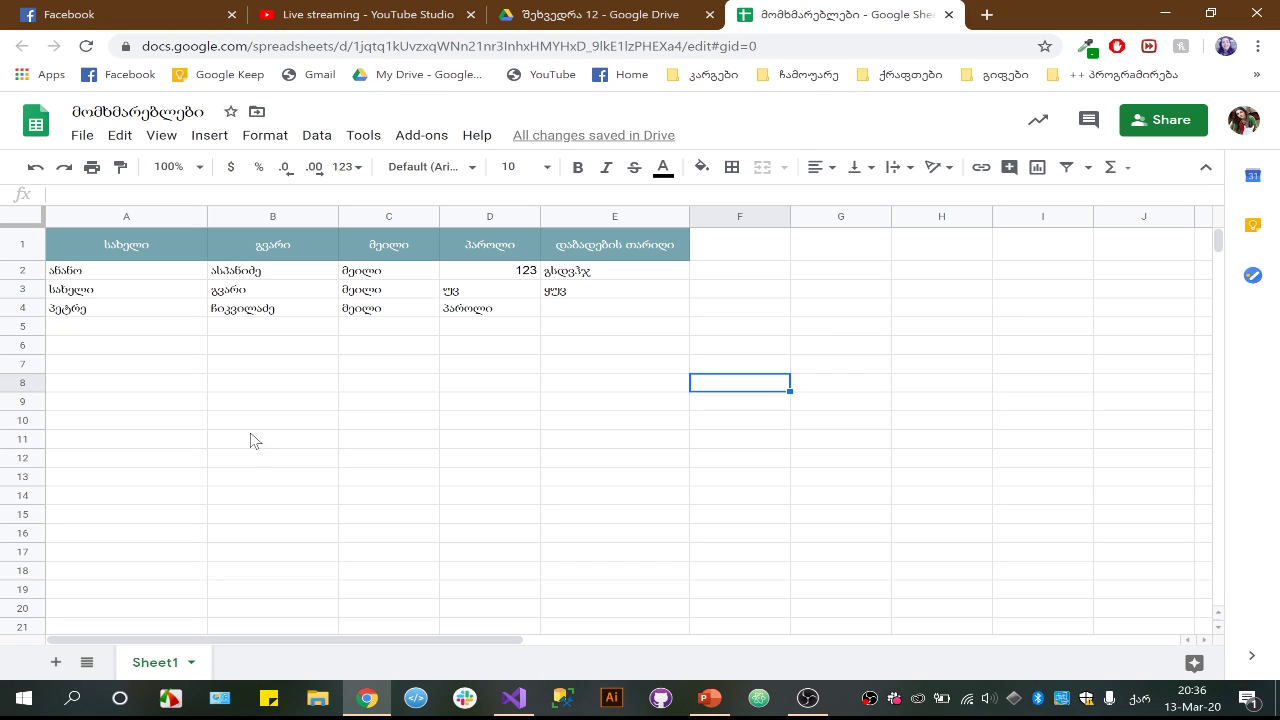
left_click_drag(131, 312, 606, 314)
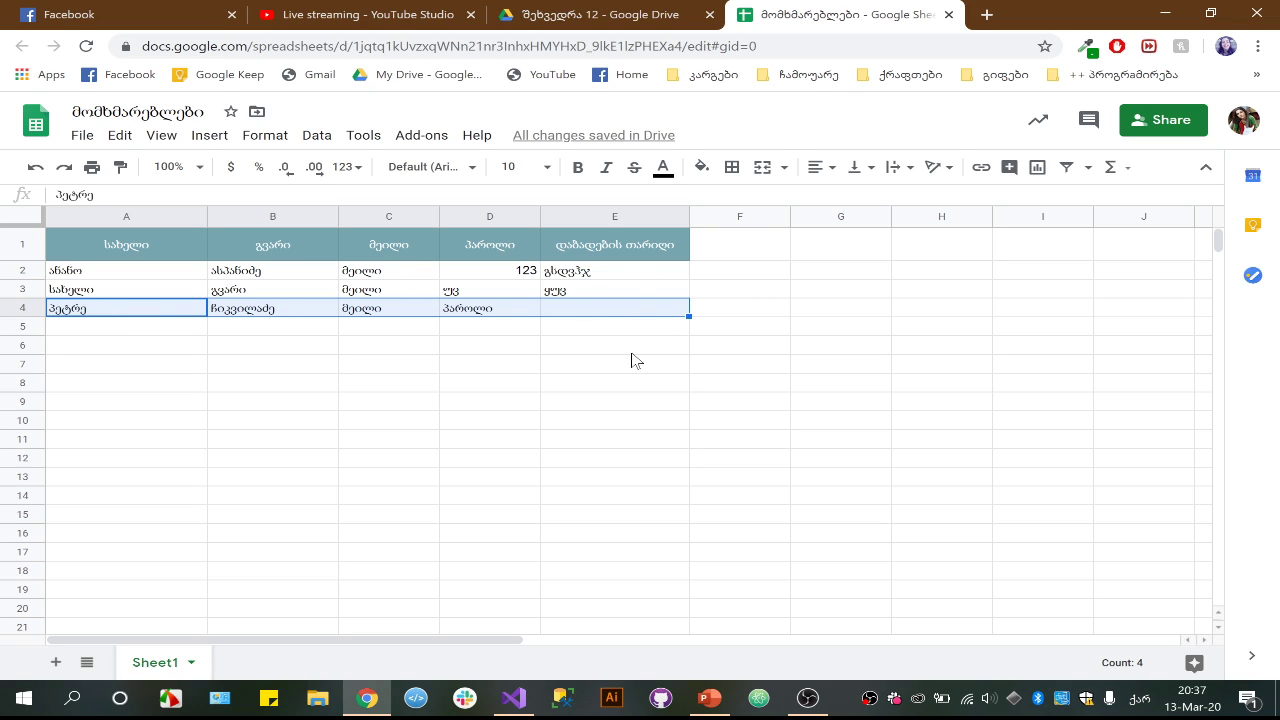
left_click(612, 309)
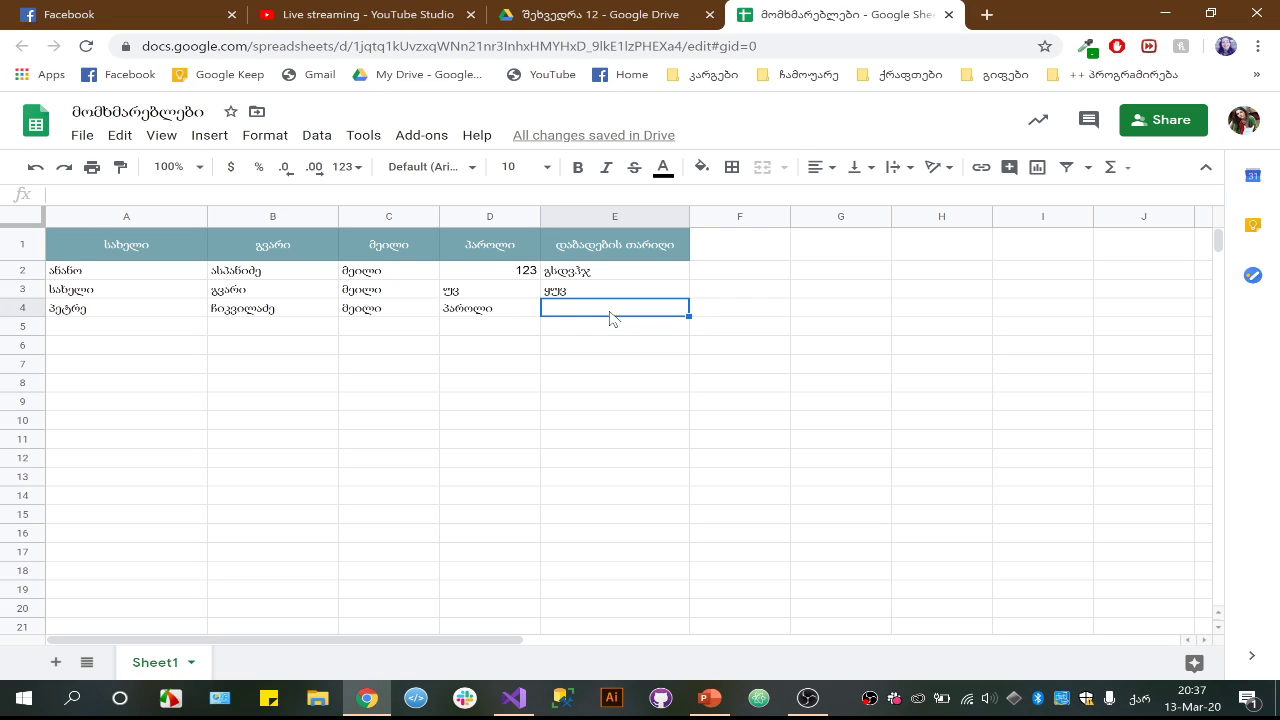
left_click_drag(85, 310, 620, 312)
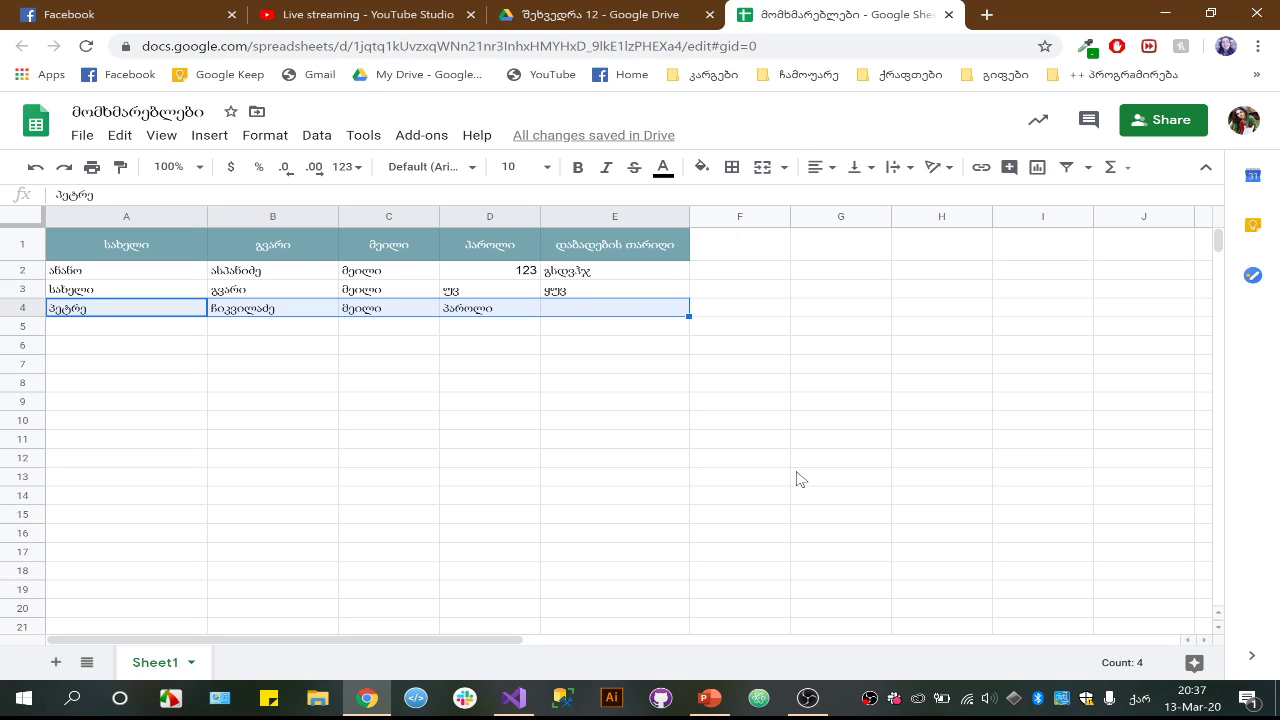
Merge the range A9:E20 into one cell using Merge all.
left_click_drag(137, 401, 650, 617)
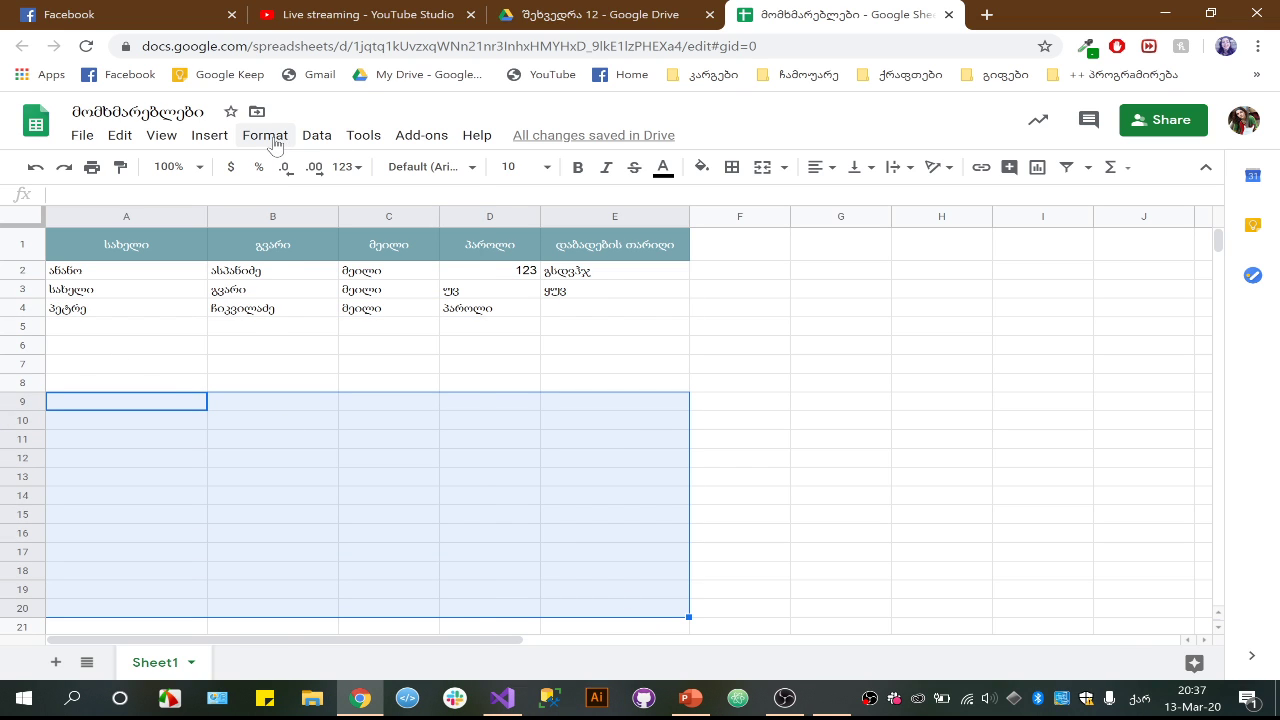
left_click(270, 137)
mouse_move(372, 465)
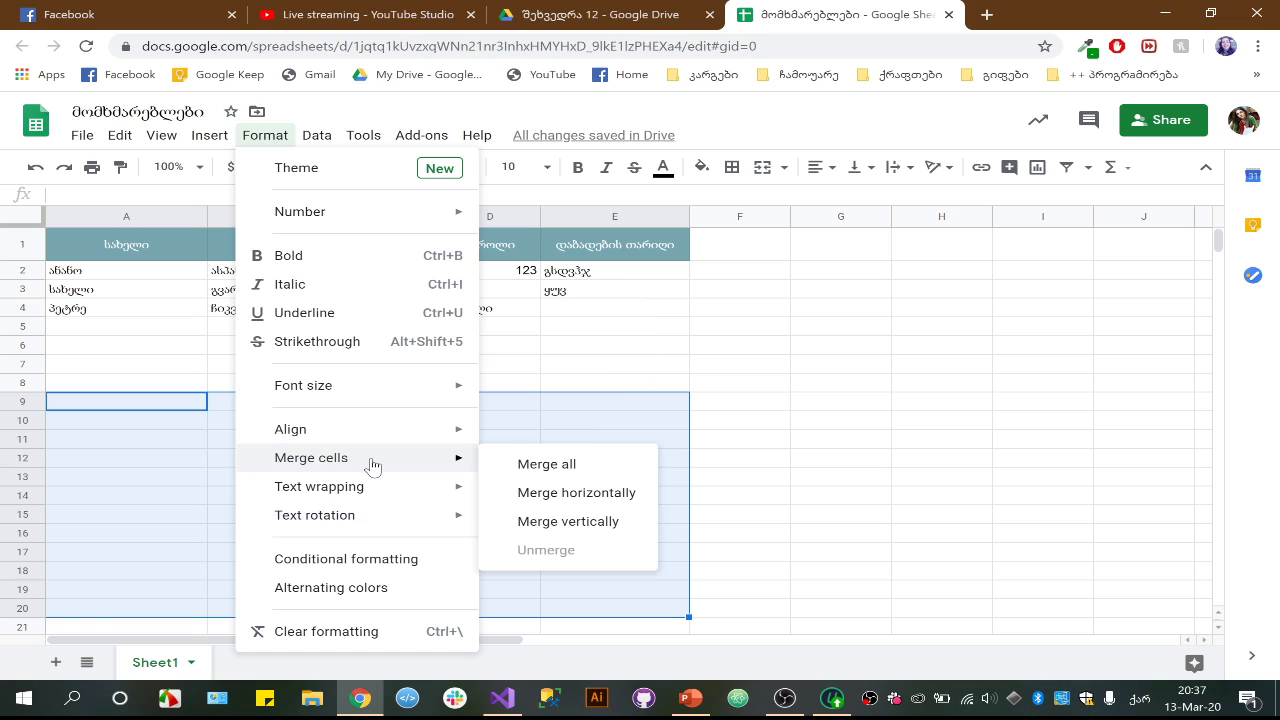
left_click(520, 464)
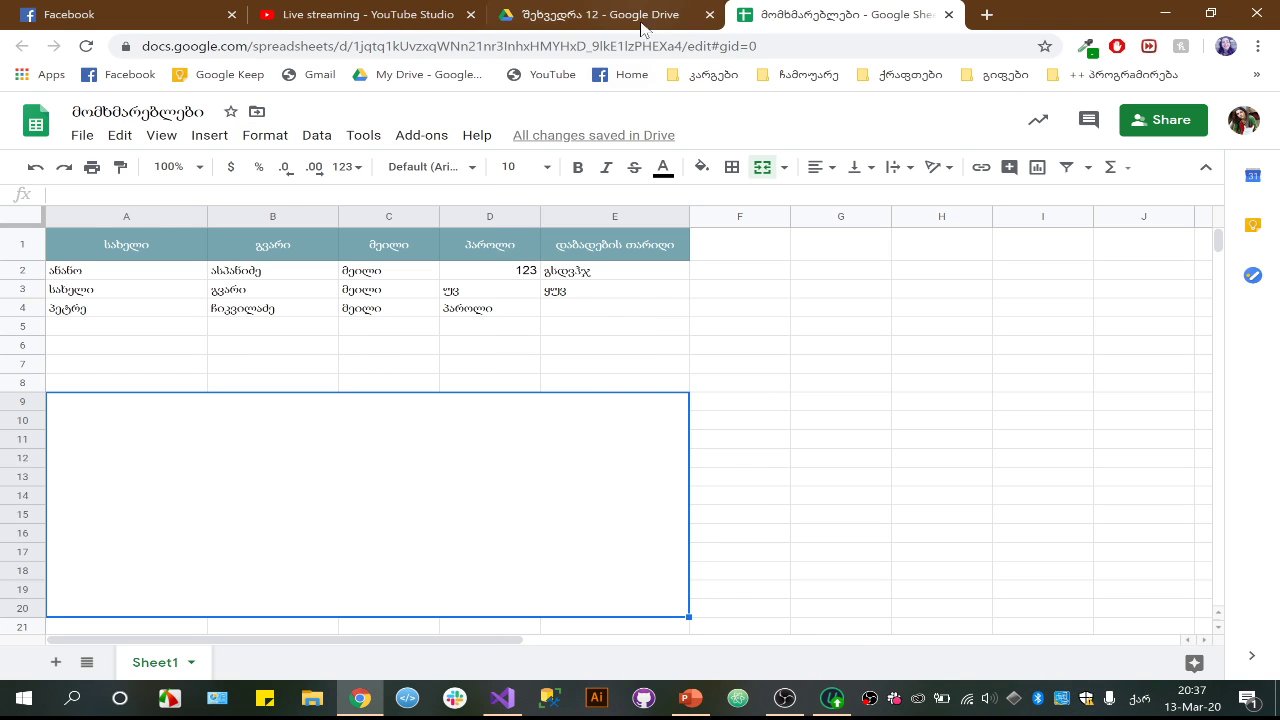
left_click(704, 708)
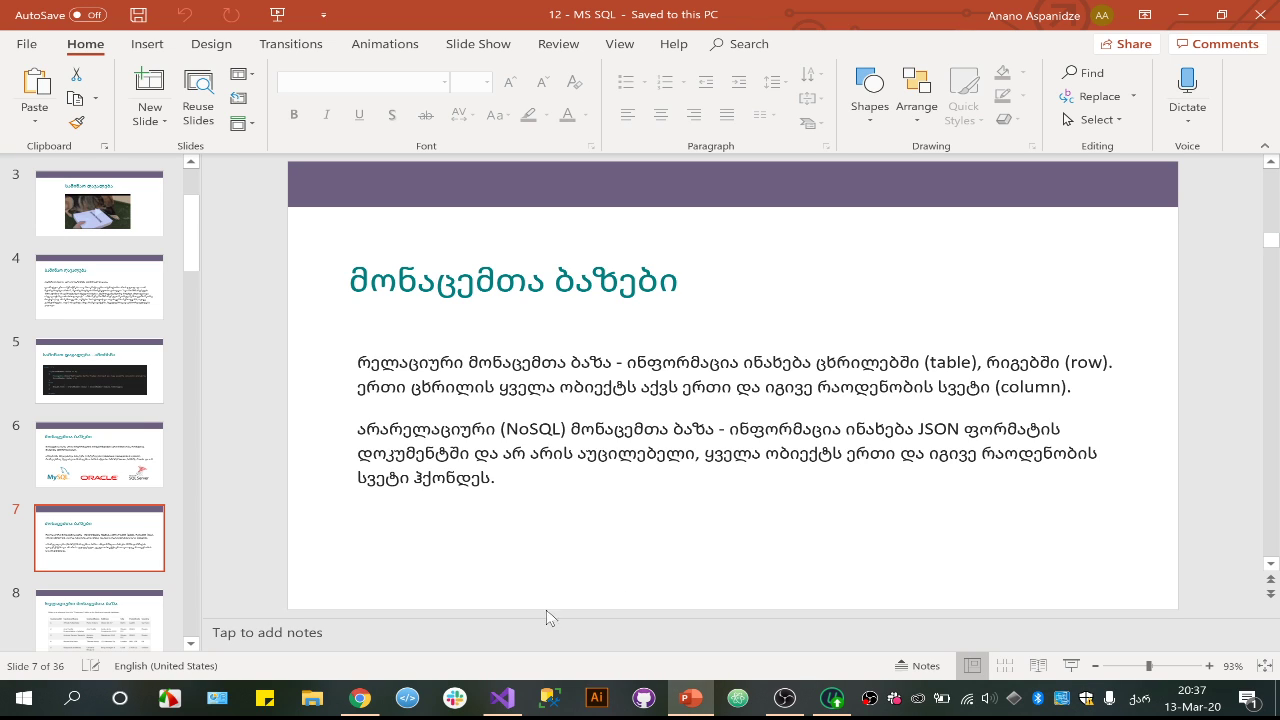
Switch between PowerPoint and the spreadsheet, ending back in Google Sheets.
left_click(359, 698)
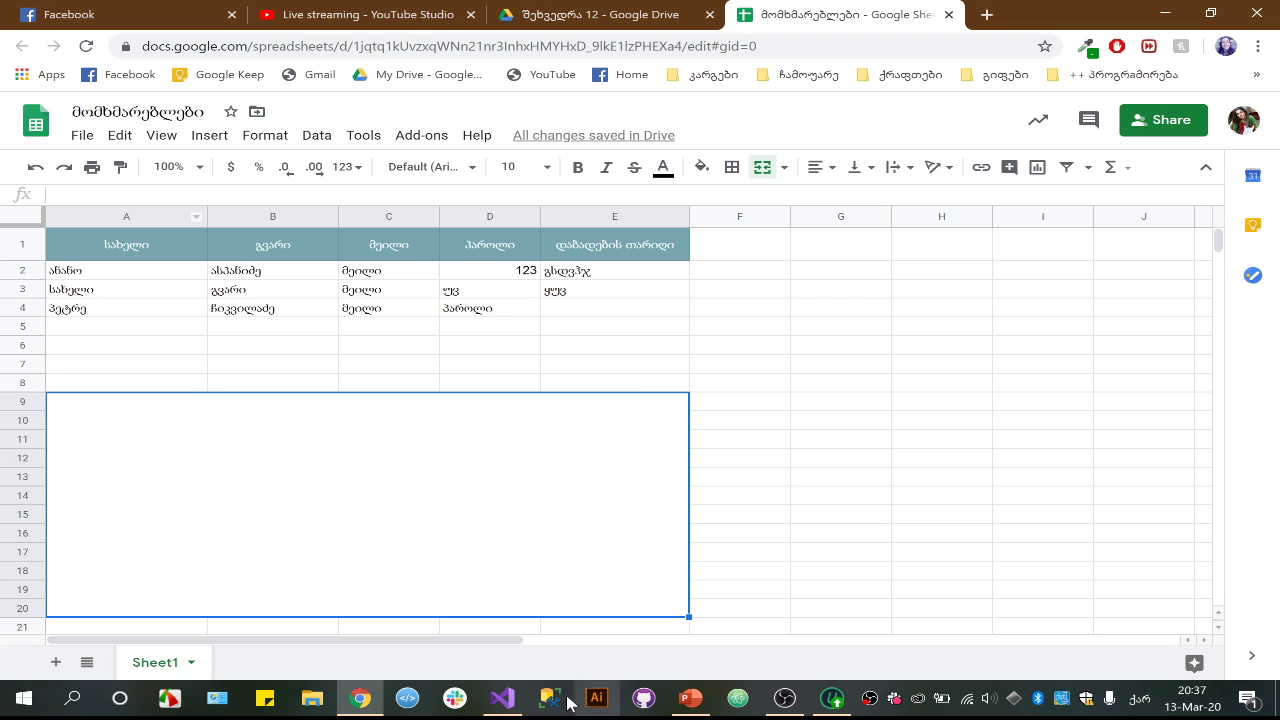
key("alt+Tab")
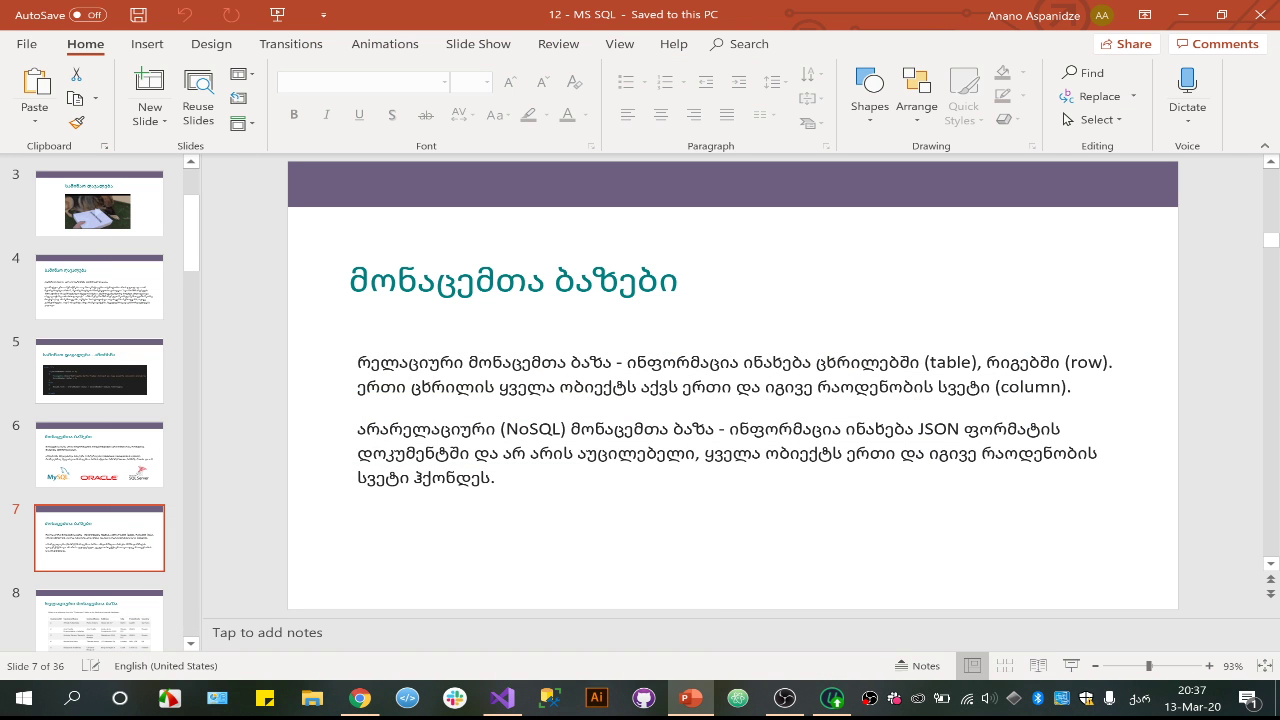
left_click(370, 705)
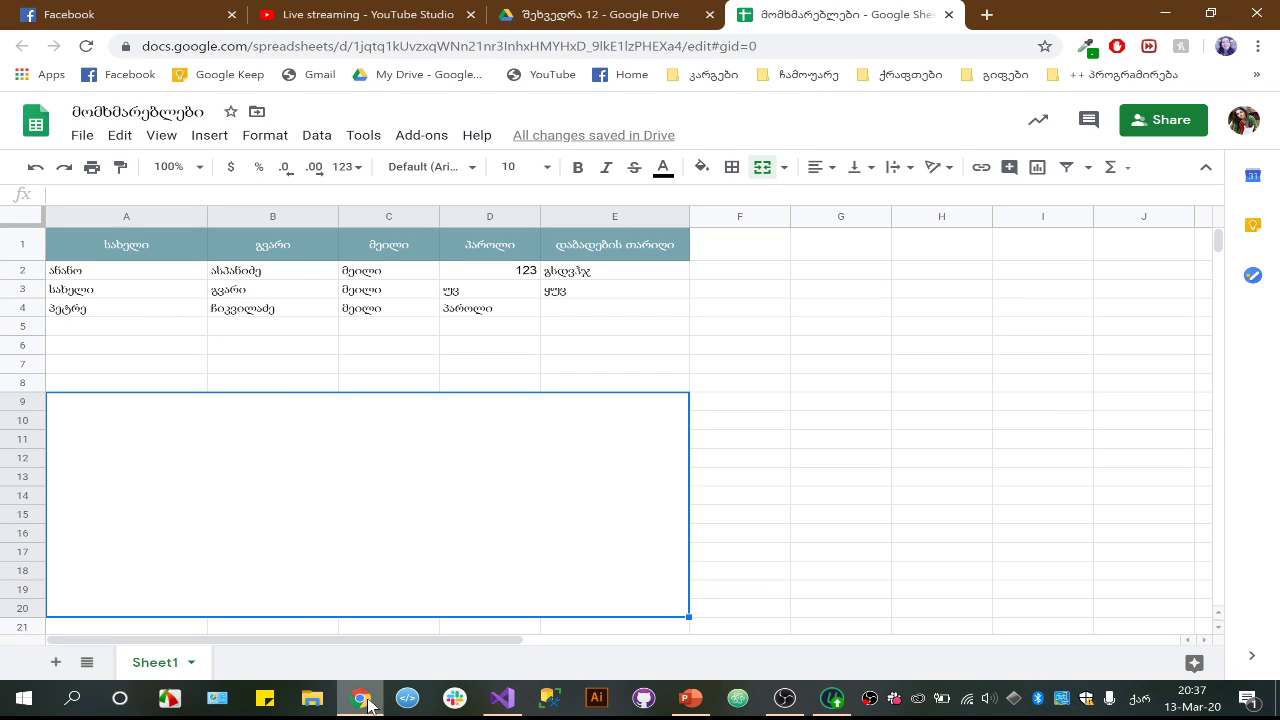
Step across header cells A1 to E1, then bring PowerPoint slide 7 back into view.
left_click(180, 255)
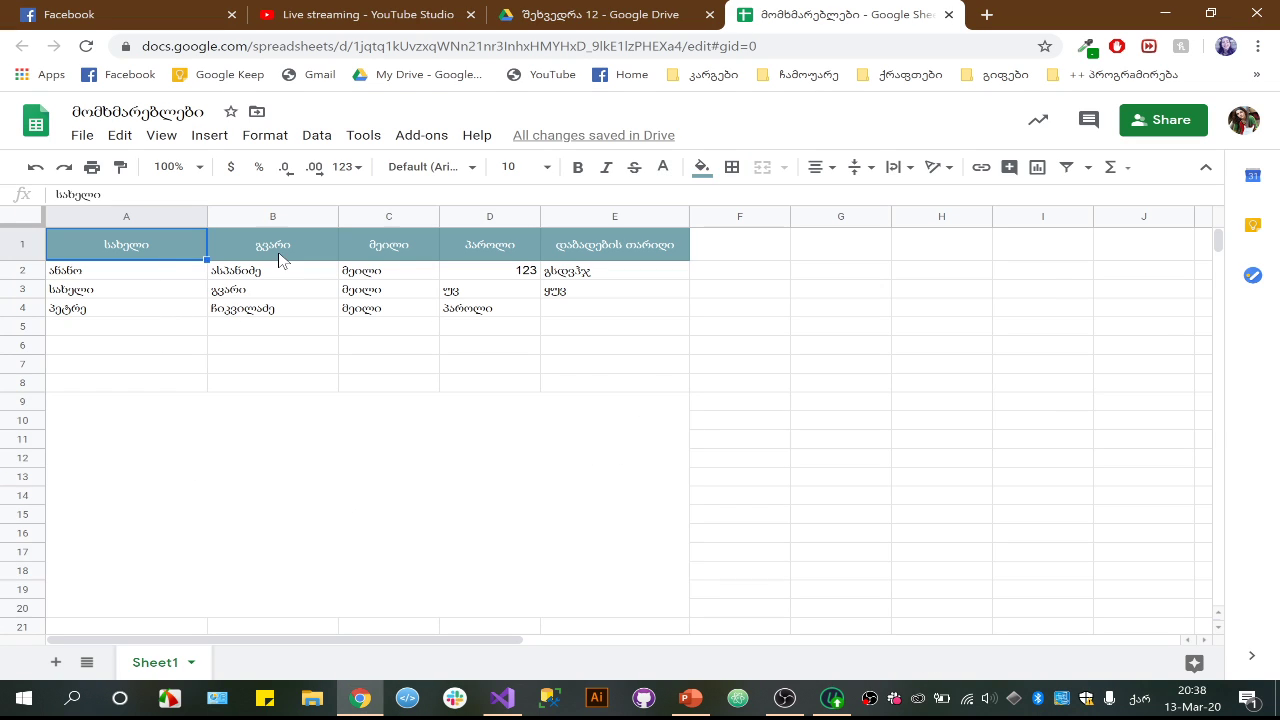
left_click(280, 258)
left_click(375, 252)
left_click(503, 250)
left_click(620, 250)
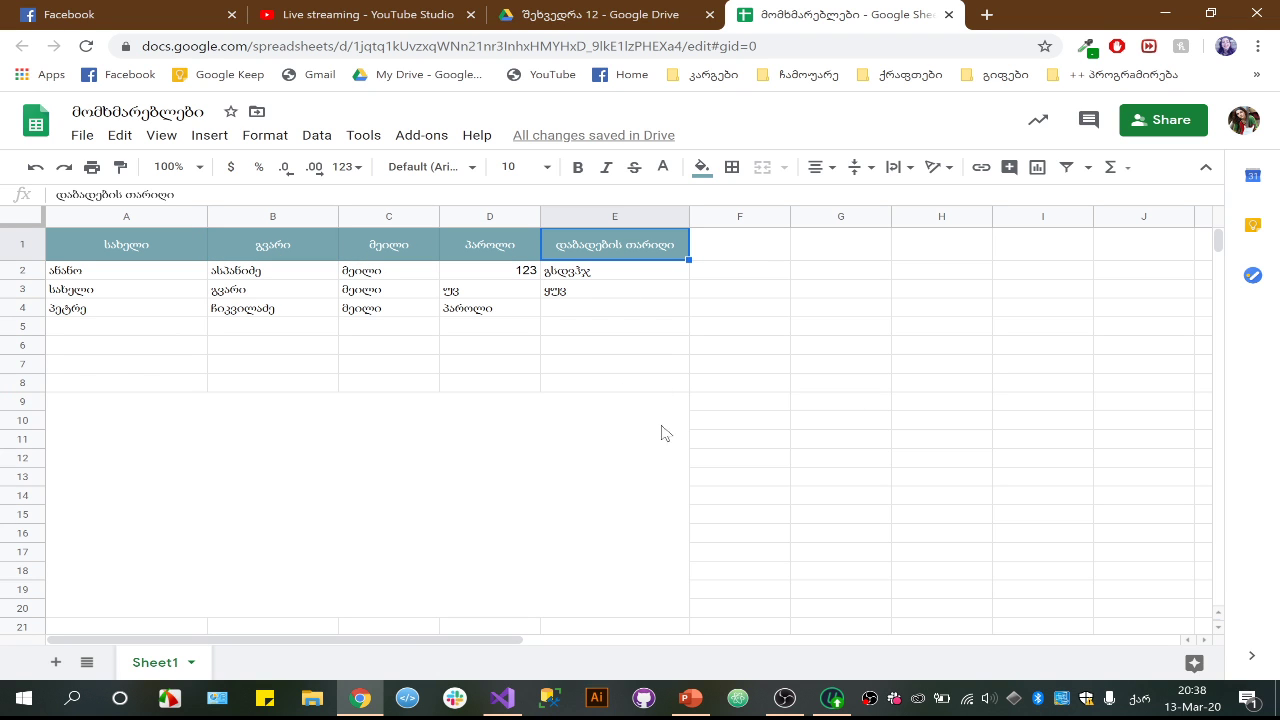
left_click(362, 698)
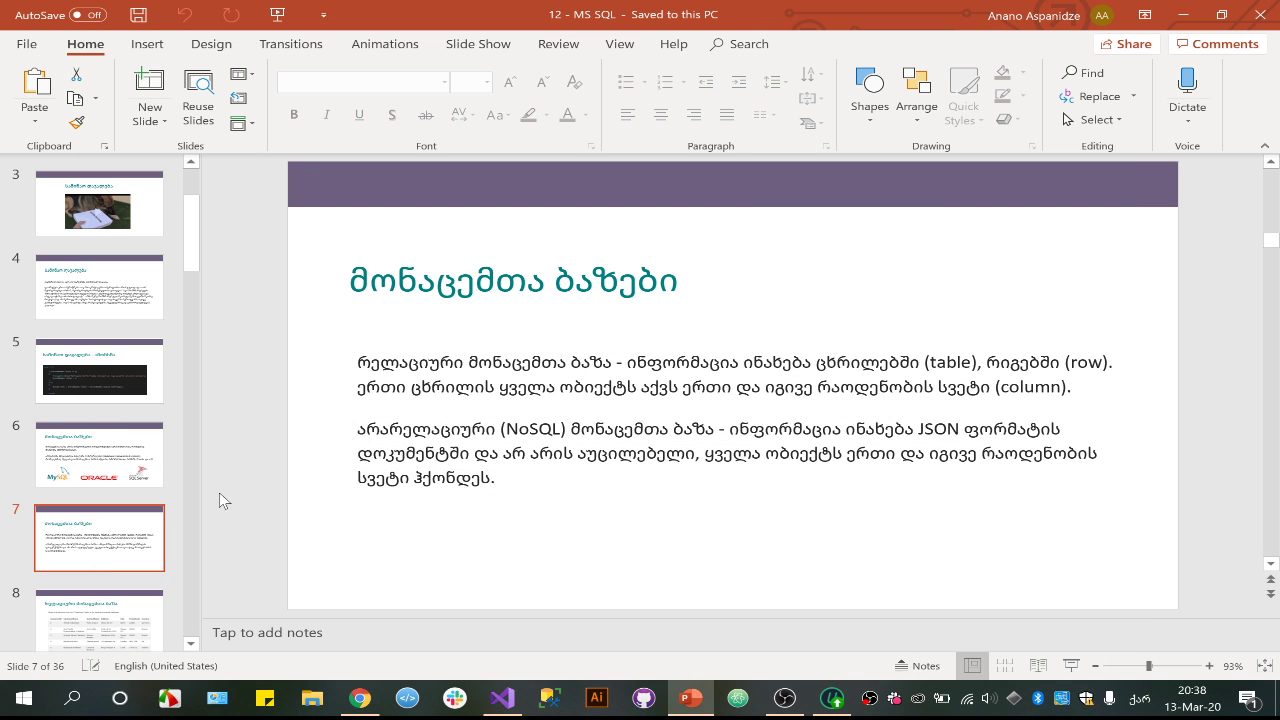
scroll(100, 450, "down", 3)
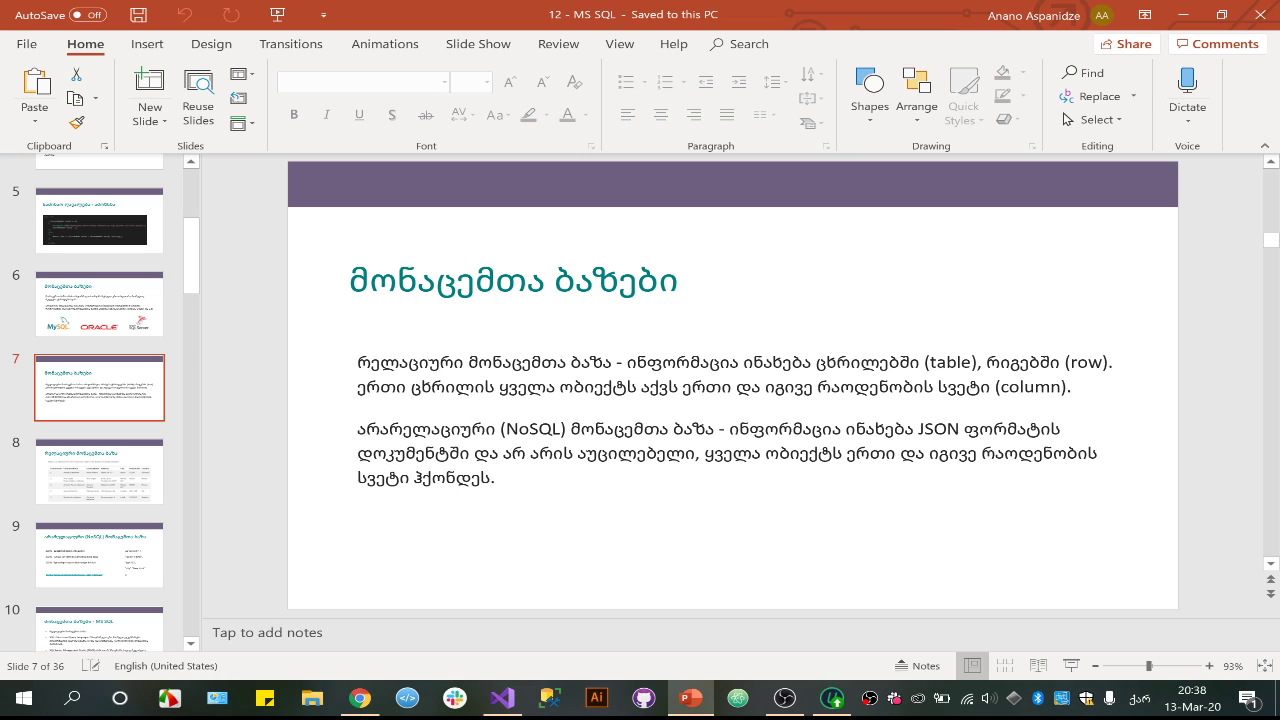
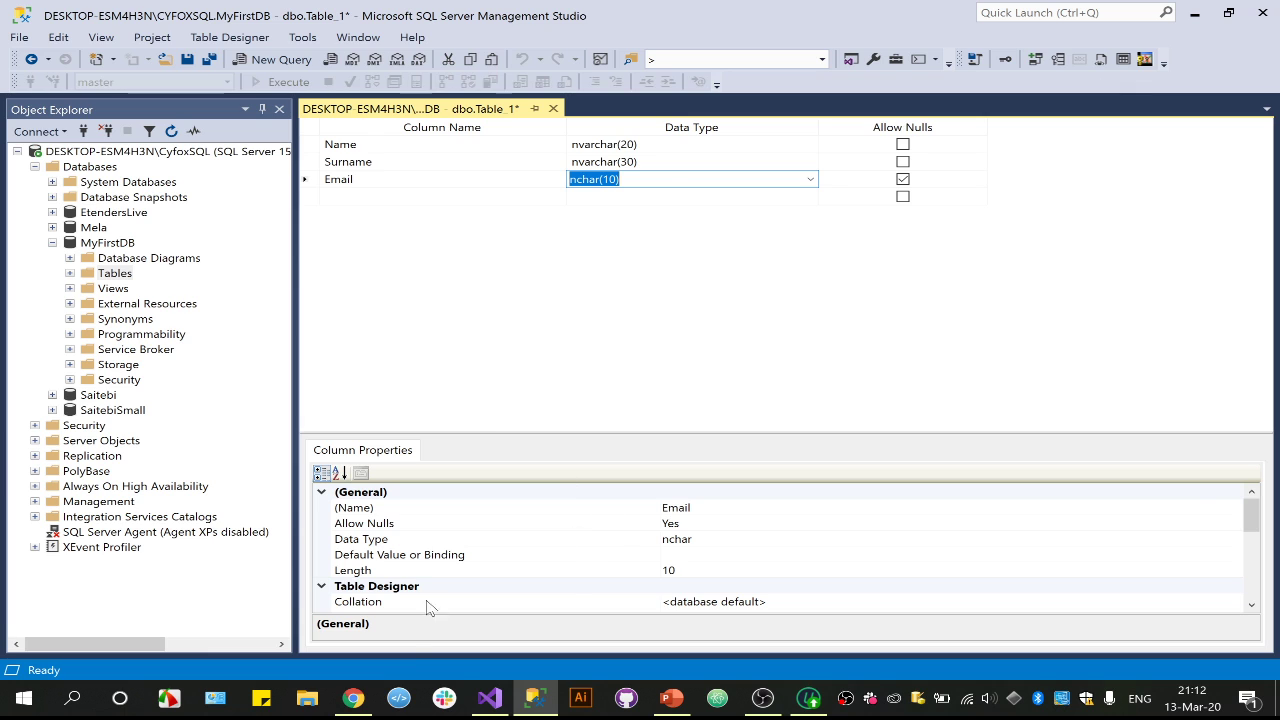
Visit the registrar site რეგისტრატიონ.გე in a new browser tab, then close it.
left_click(354, 698)
left_click(747, 15)
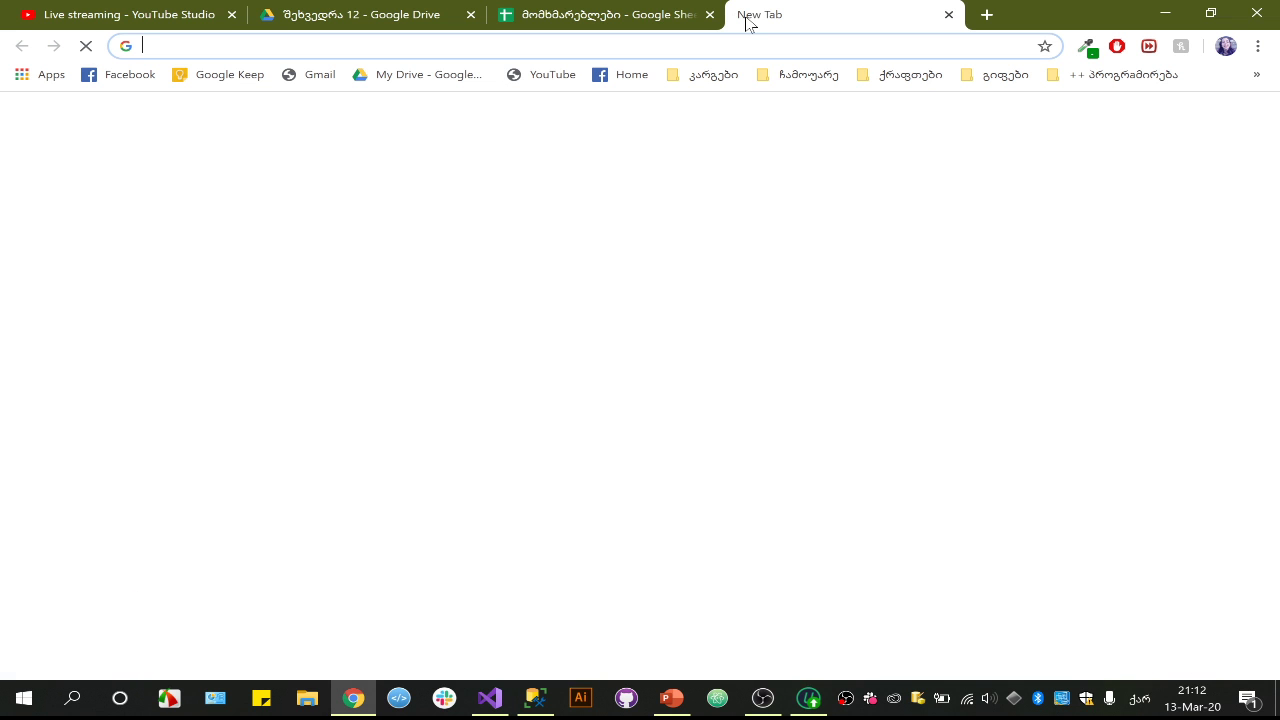
type("რეგისტრატიონ.გე")
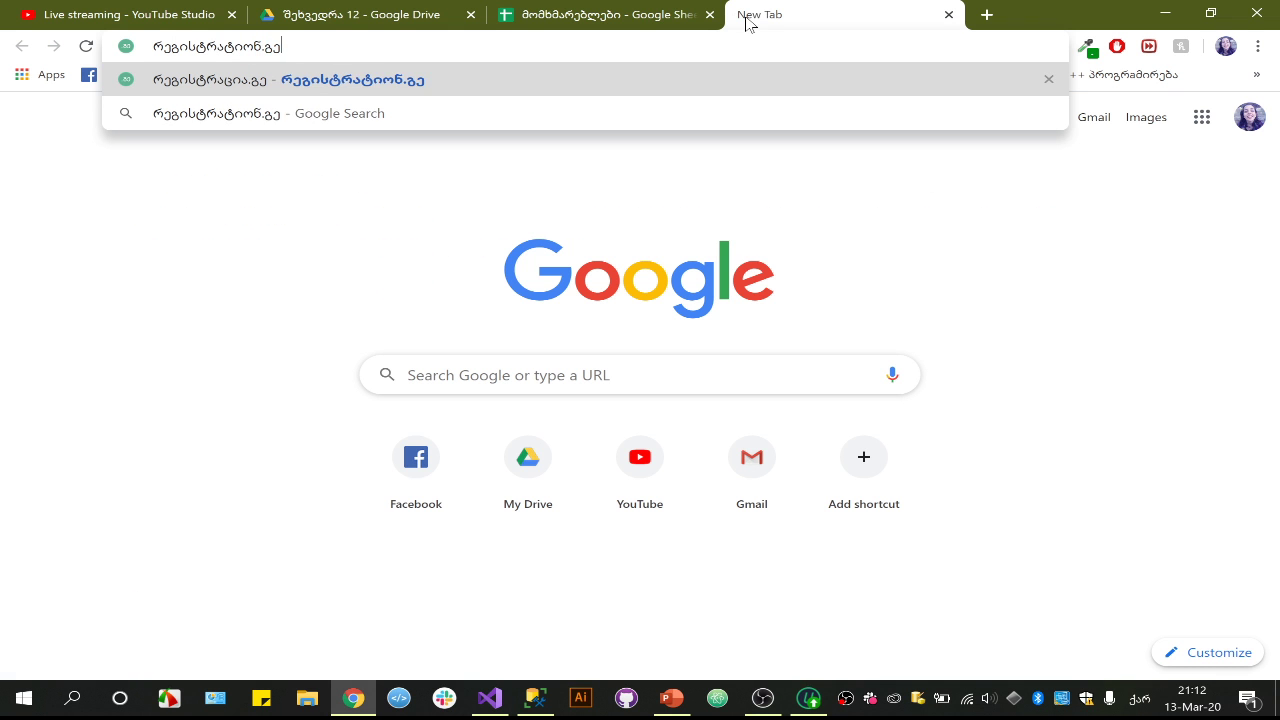
key("Return")
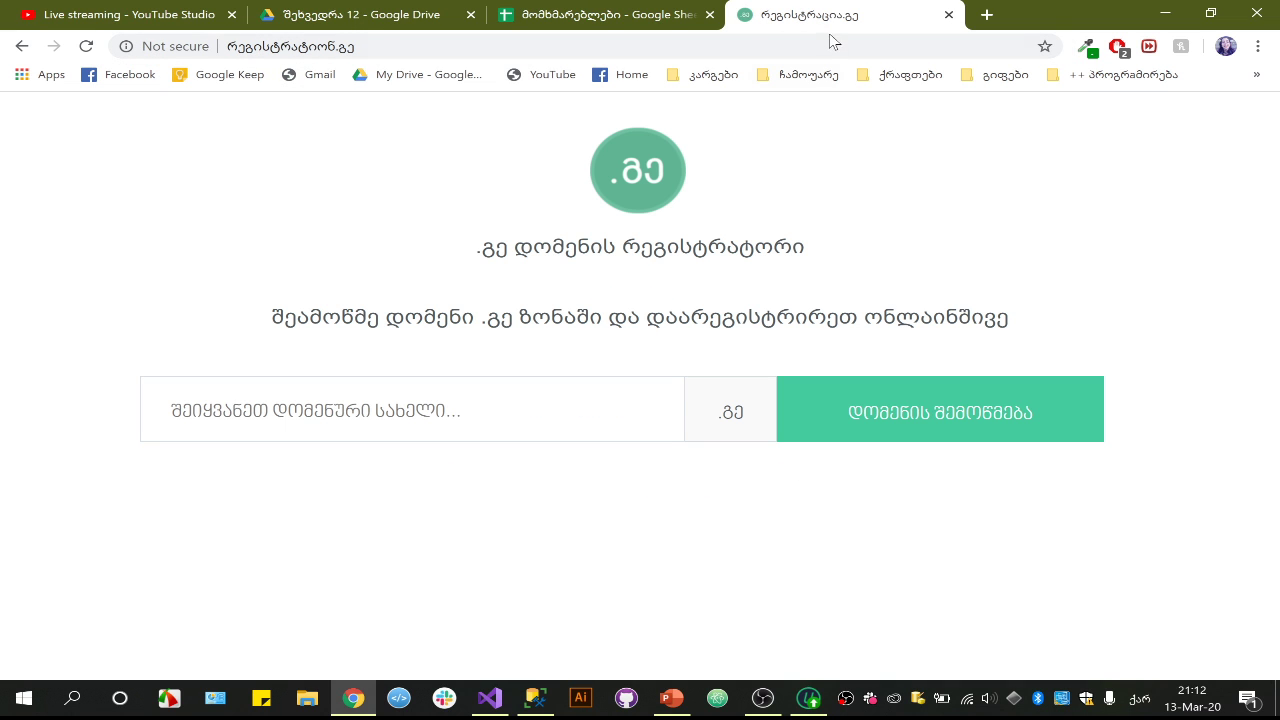
middle_click(830, 22)
left_click(535, 698)
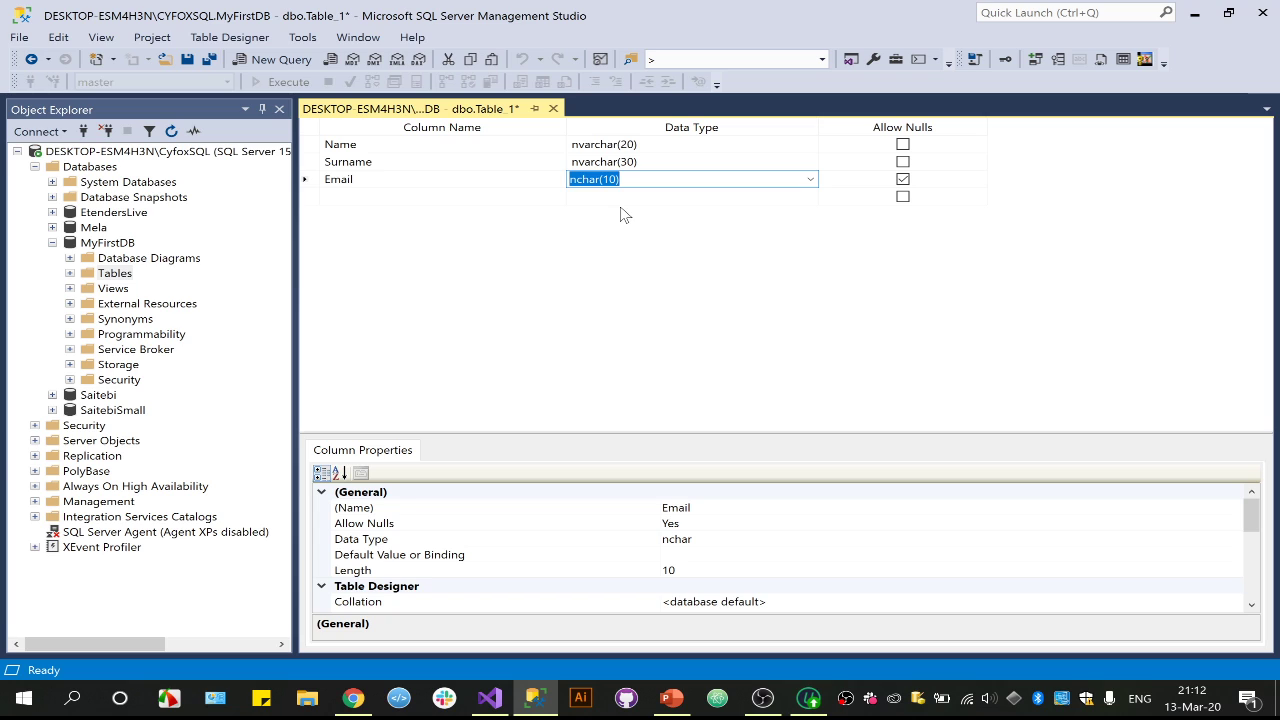
Give Email the type nvarchar(50) with nulls disallowed and add a Password column row.
type("nvarchar()")
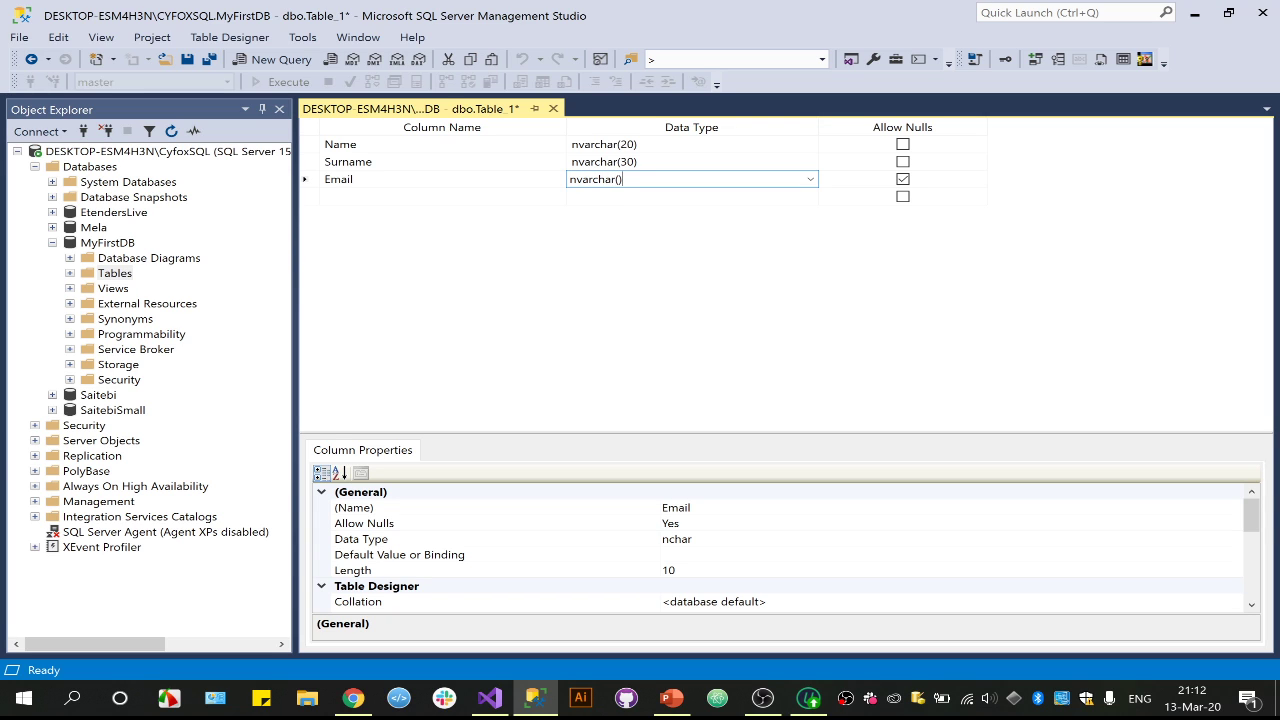
type("50")
key("Tab")
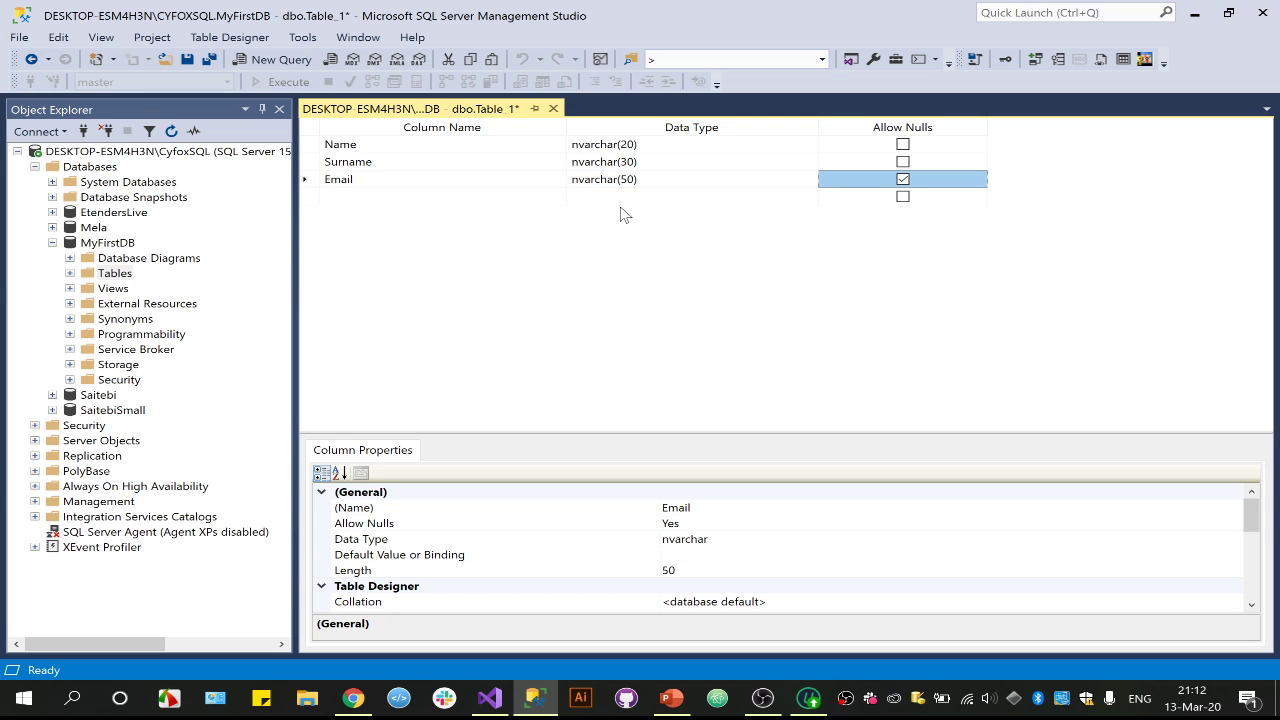
key("space")
key("Tab")
type("Password")
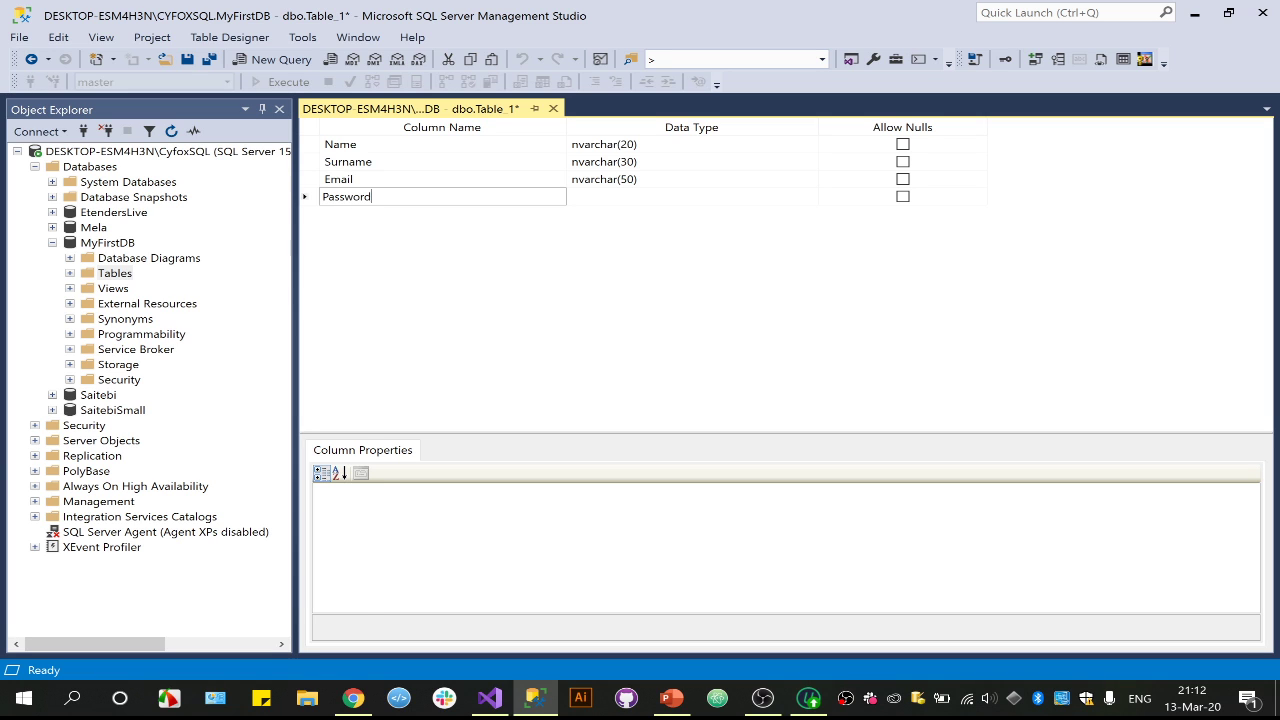
key("Tab")
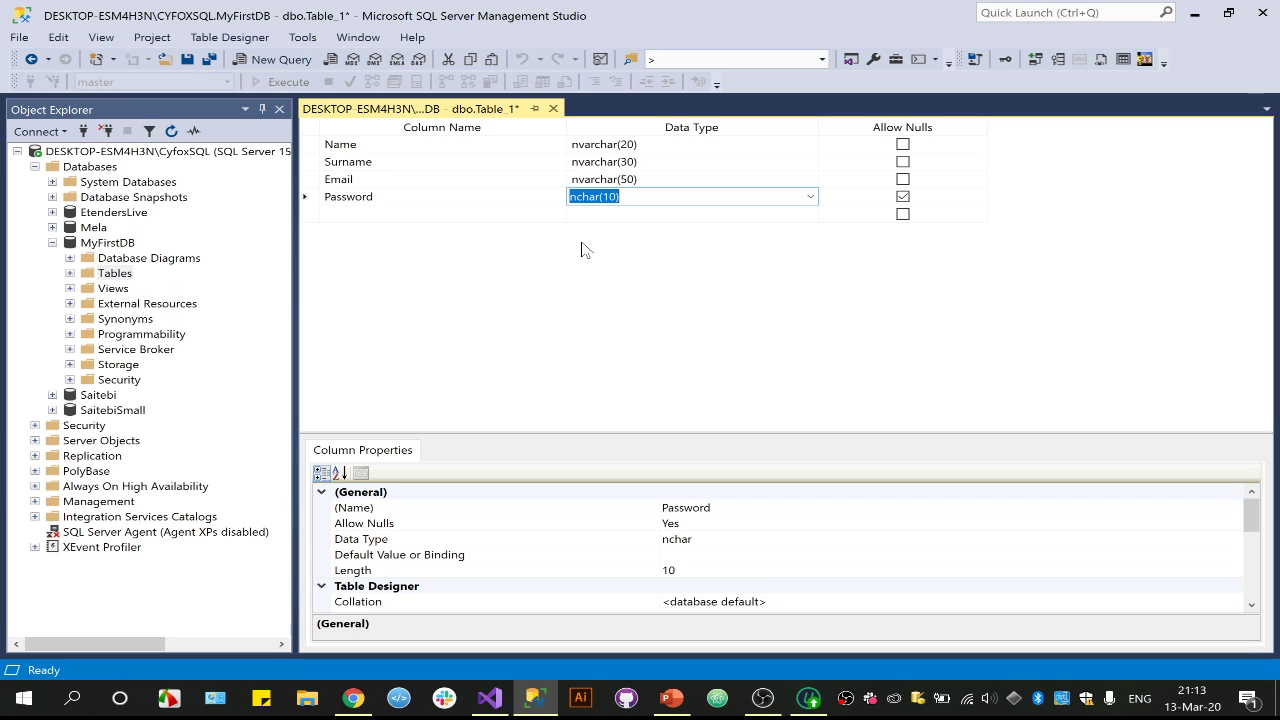
Set Password to nvarchar(40) and make it disallow nulls.
type("char()")
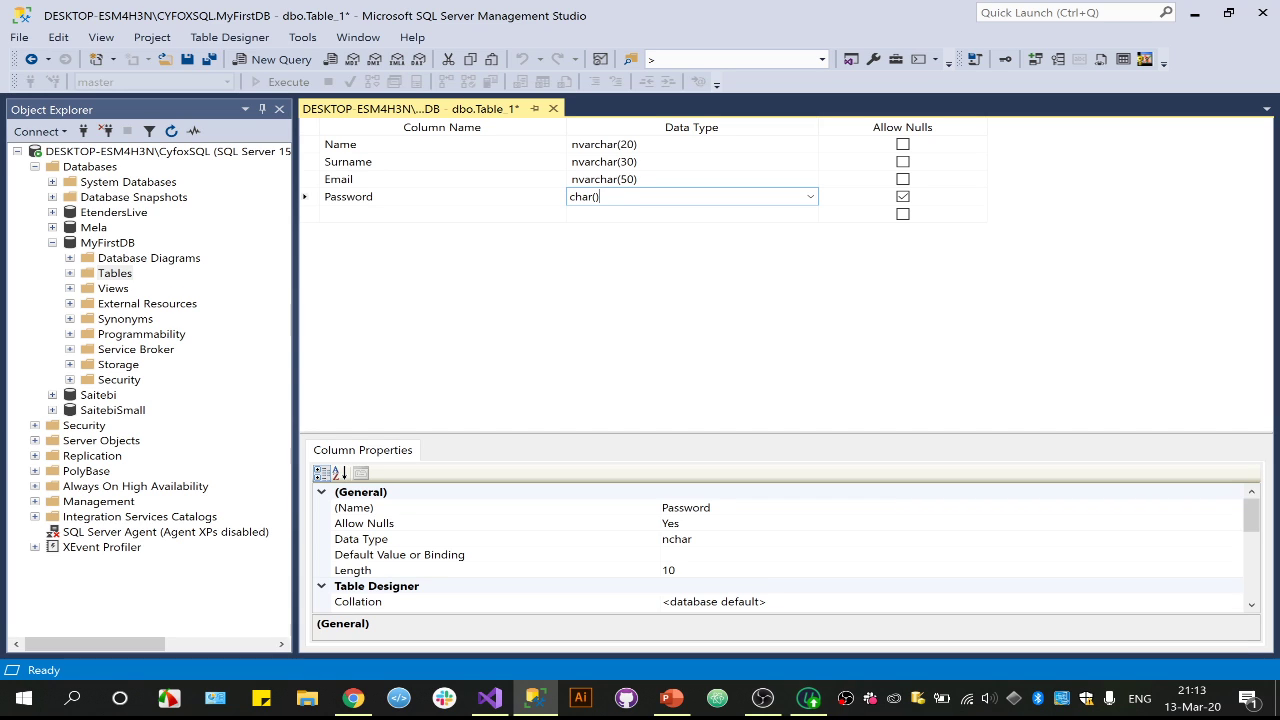
key("BackSpace")
key("BackSpace")
key("BackSpace")
key("BackSpace")
key("BackSpace")
key("BackSpace")
type("nvarchar")
type("()")
type("40")
key("Tab")
key("space")
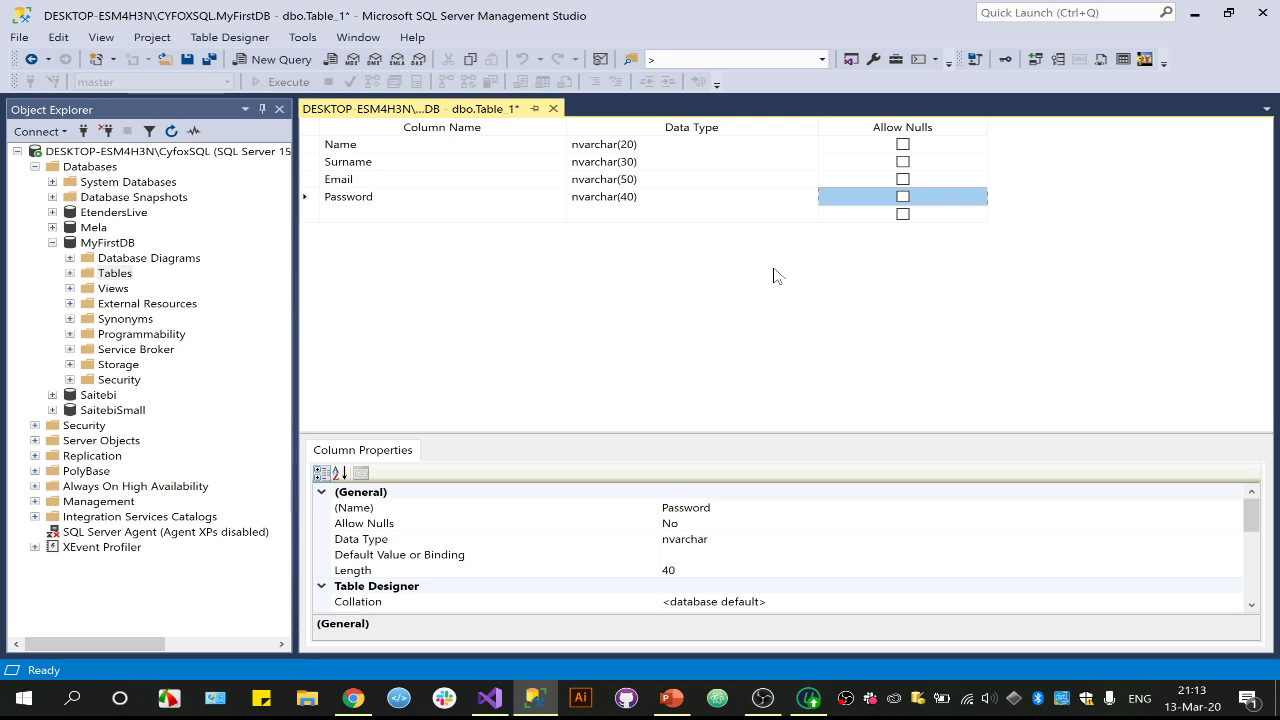
key("Tab")
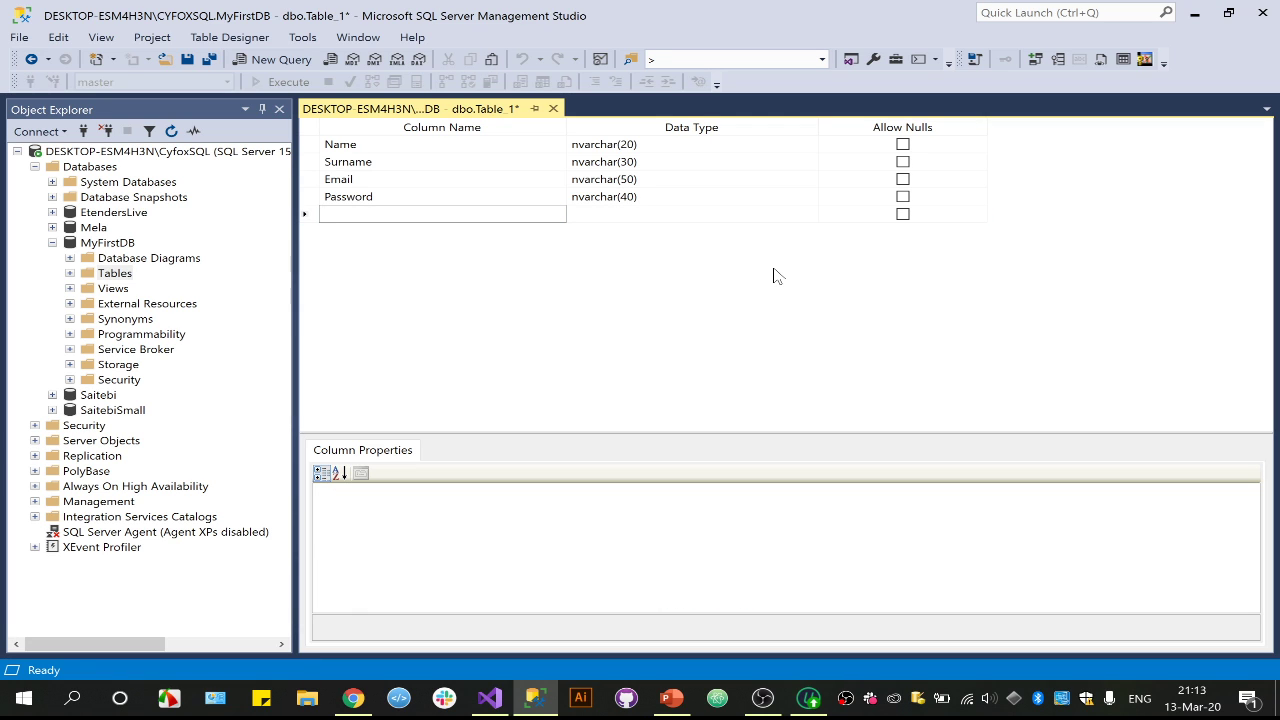
Add a Birthday column of type date that allows nulls.
type("Birthday")
key("Tab")
type("date")
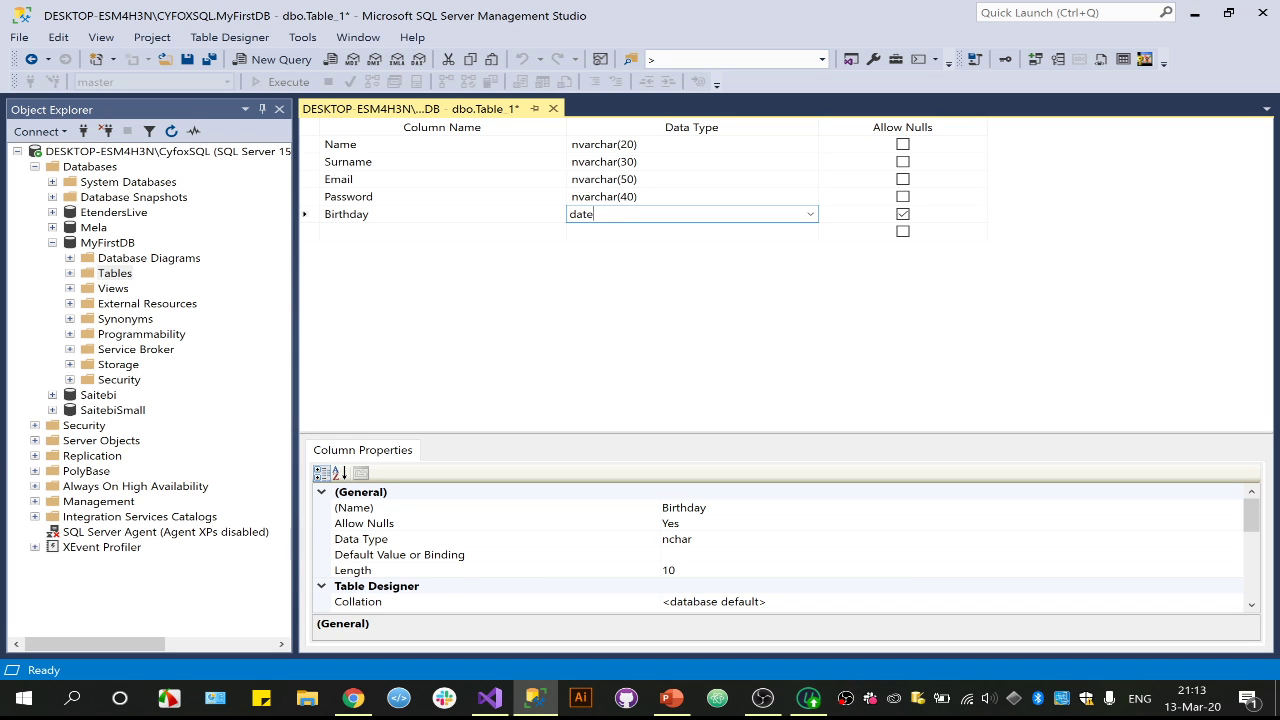
key("Tab")
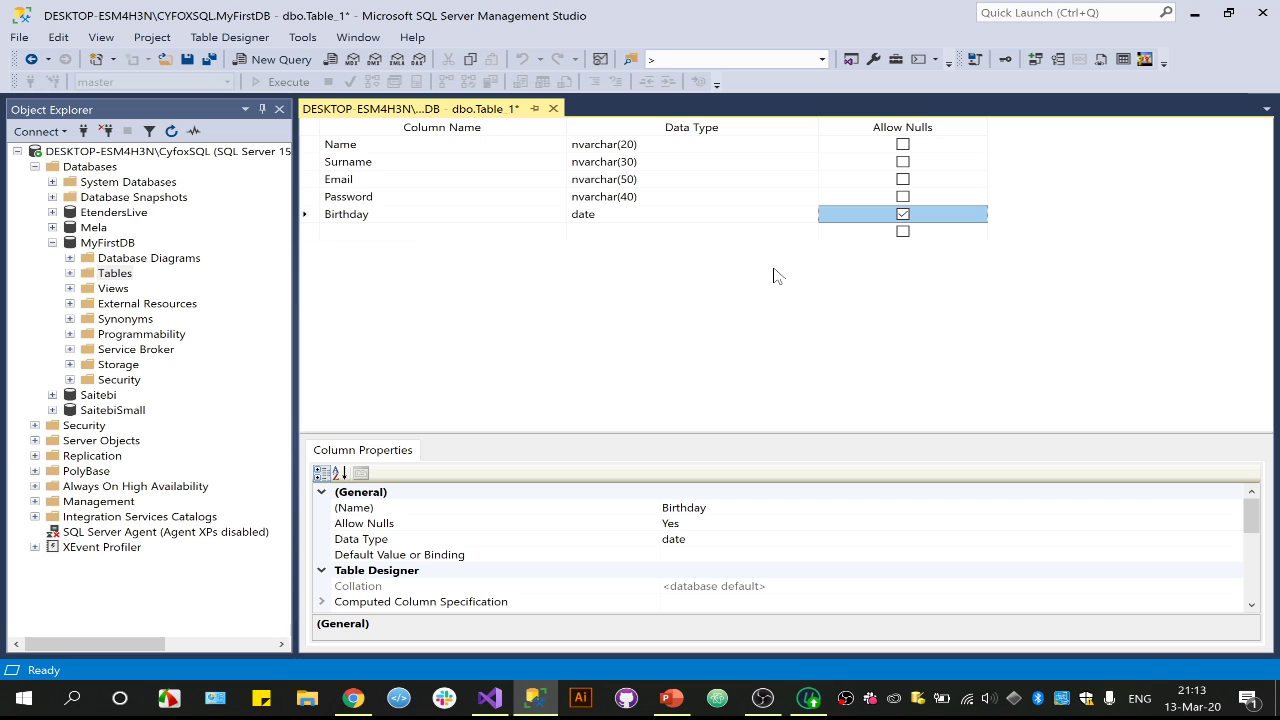
left_click(905, 216)
left_click(903, 216)
key("Tab")
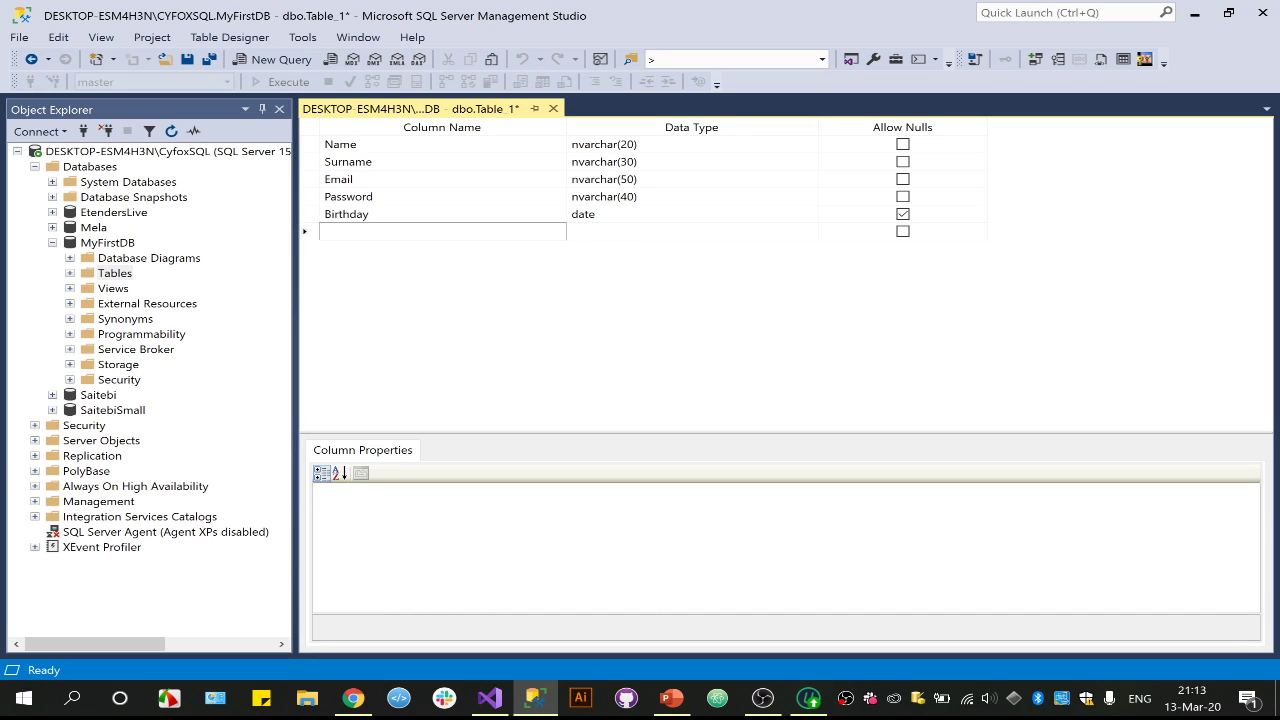
Add a RegistrationDate datetime column, then save the design with Ctrl+S.
type("Registration")
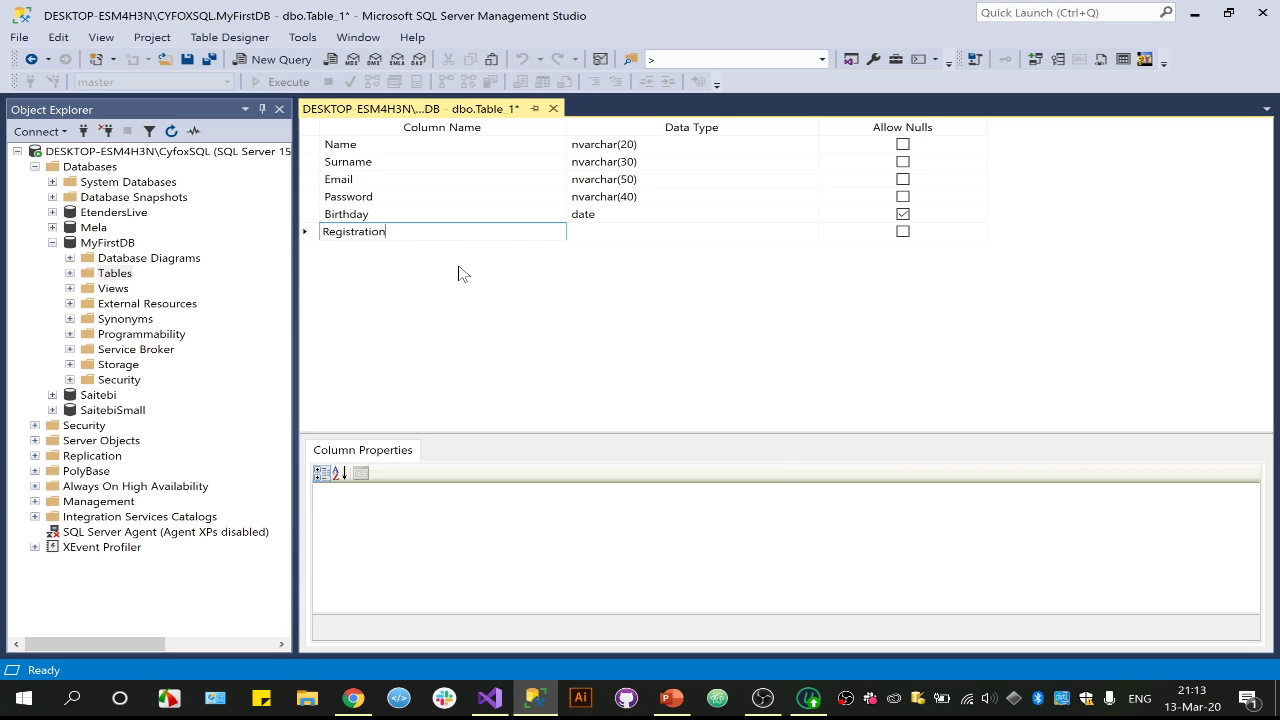
type("Date")
key("Tab")
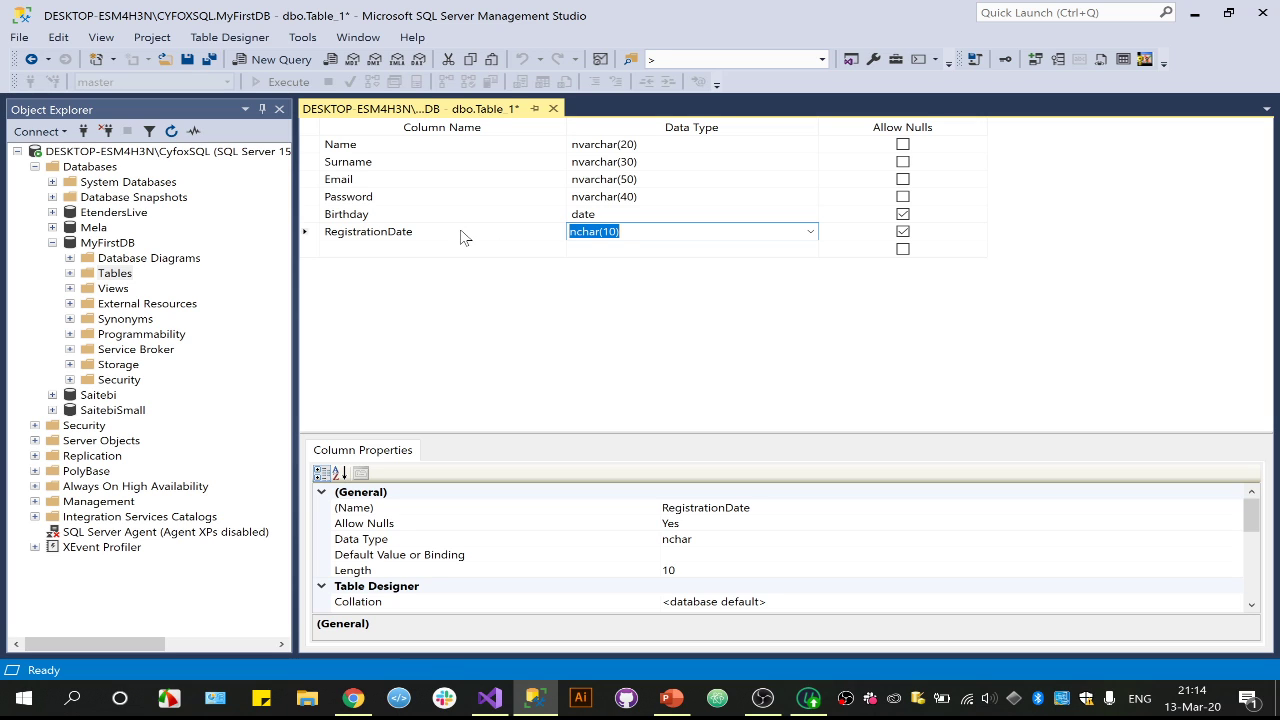
type("datetime")
key("Tab")
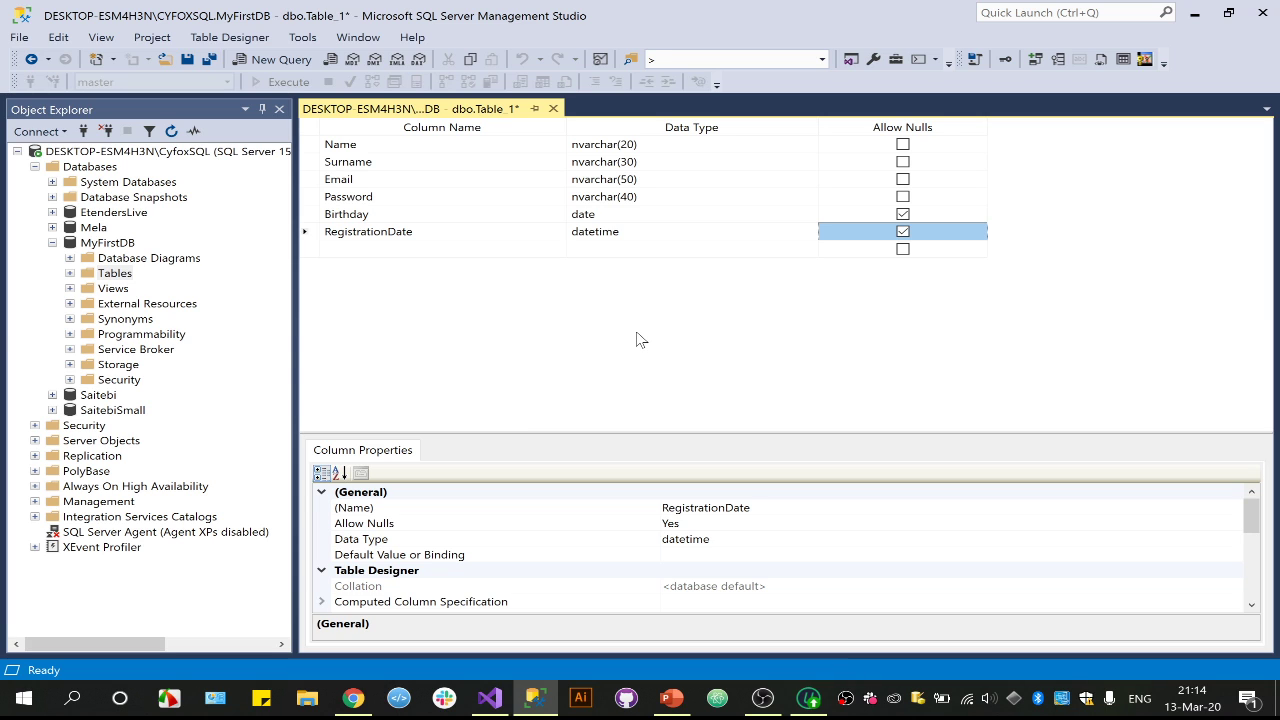
key("ctrl+s")
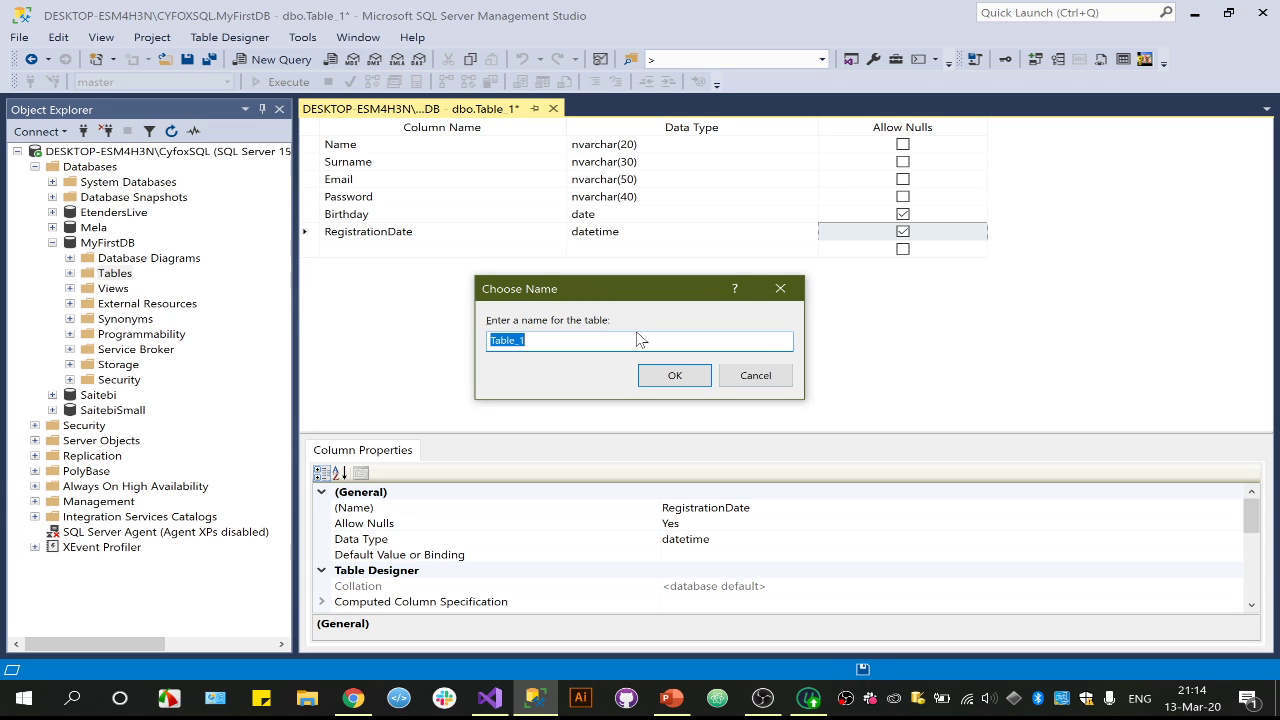
Save the table as User and dismiss the stray Visual Studio window.
type("User")
type("s")
key("BackSpace")
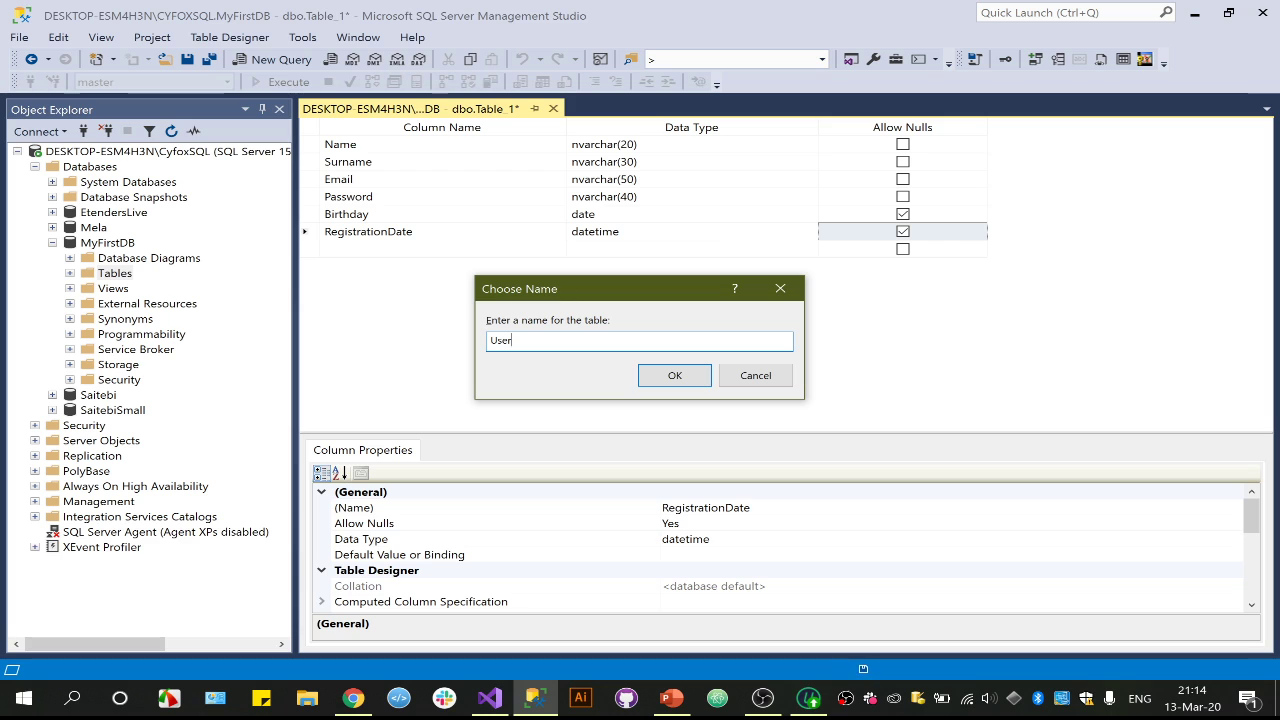
left_click(679, 374)
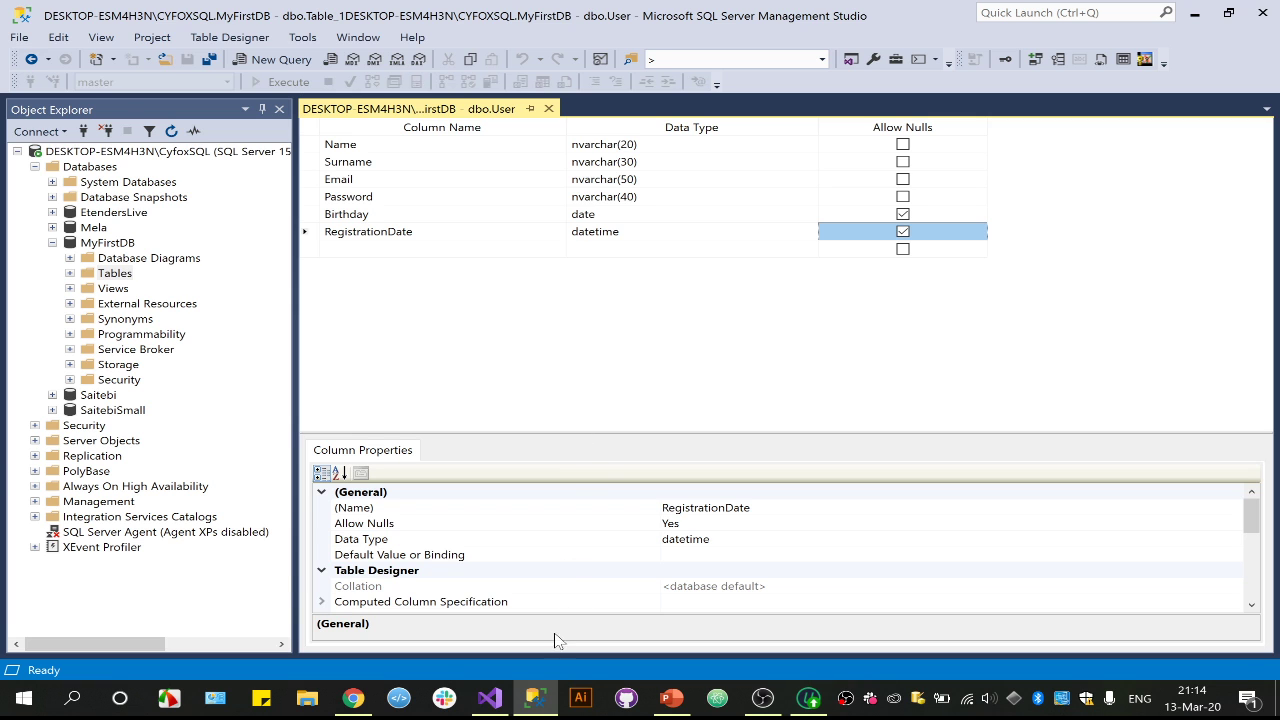
left_click(490, 698)
left_click(517, 705)
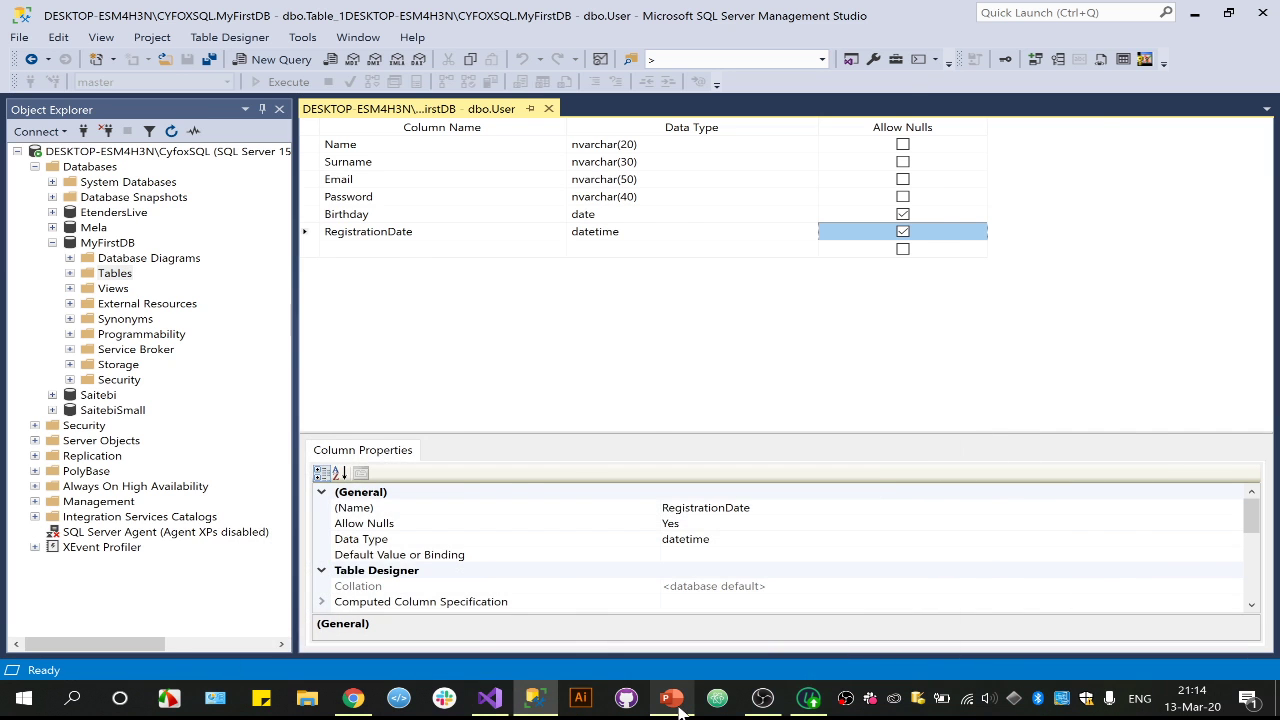
Page through the PowerPoint lecture from slides 22–23 to slide 24 on filling tables.
left_click(671, 698)
left_click(101, 592)
scroll(101, 599, "down", 1)
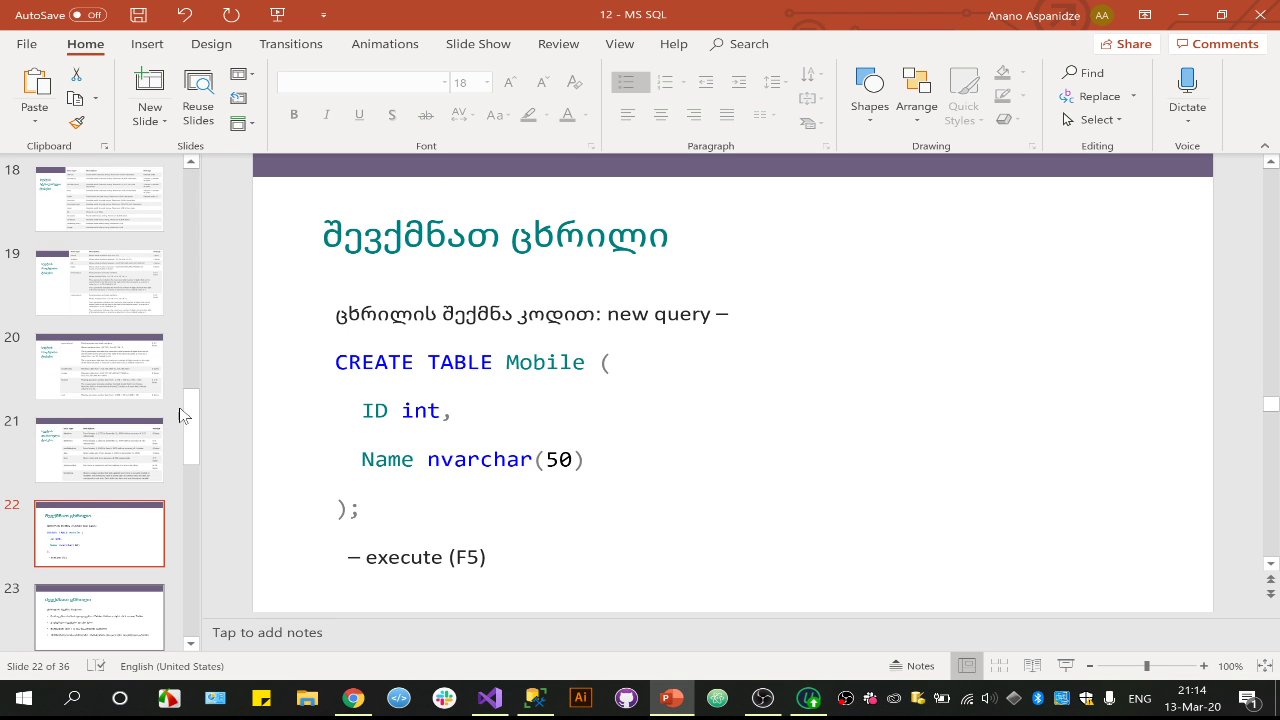
scroll(193, 437, "down", 3)
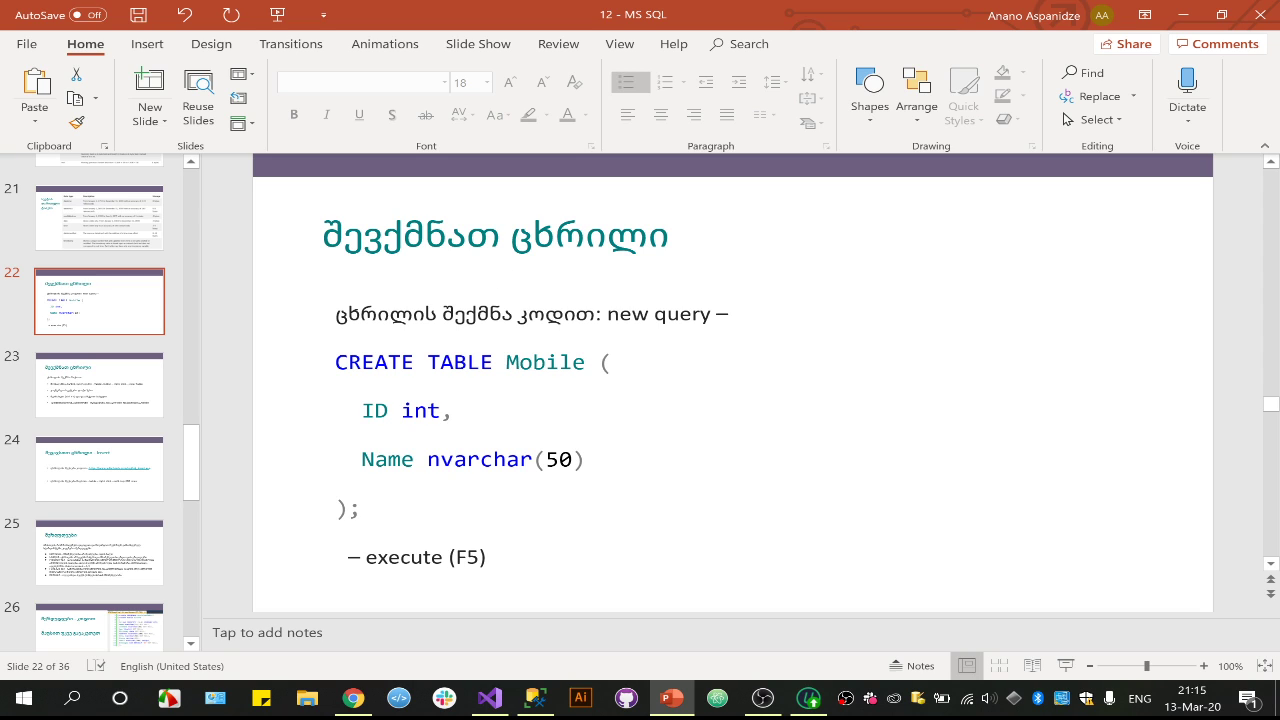
left_click(124, 393)
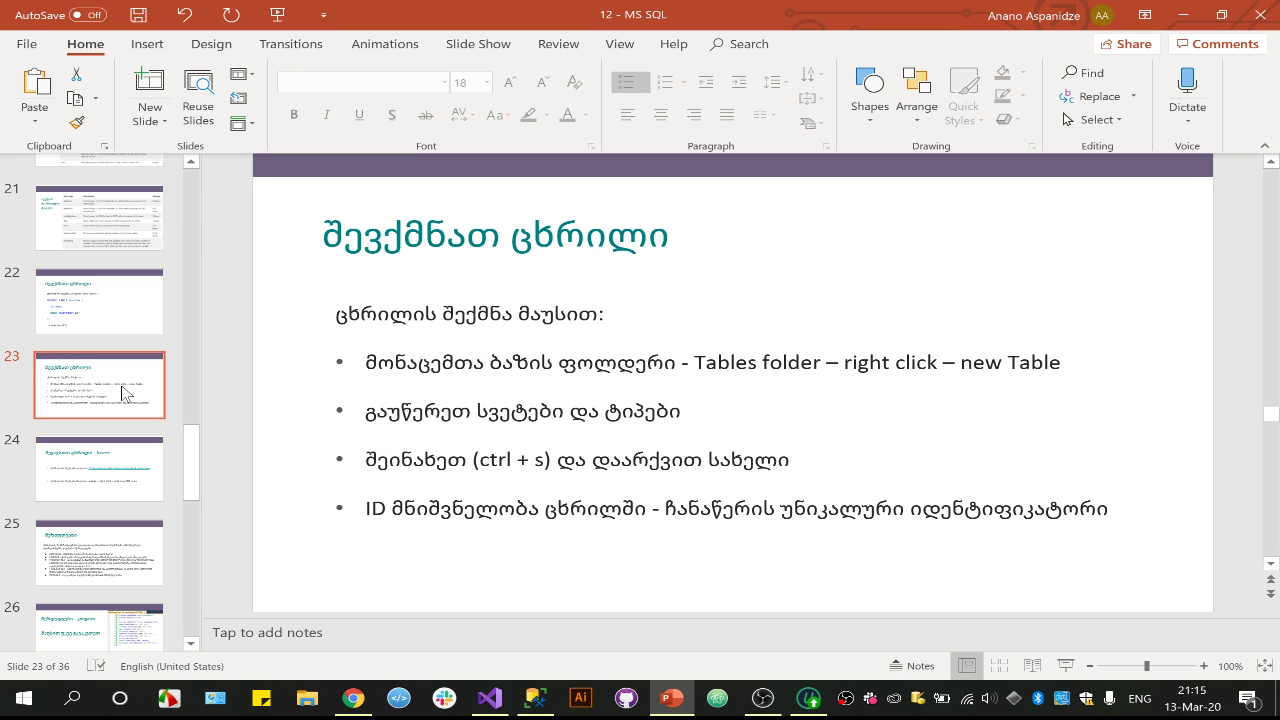
key("Down")
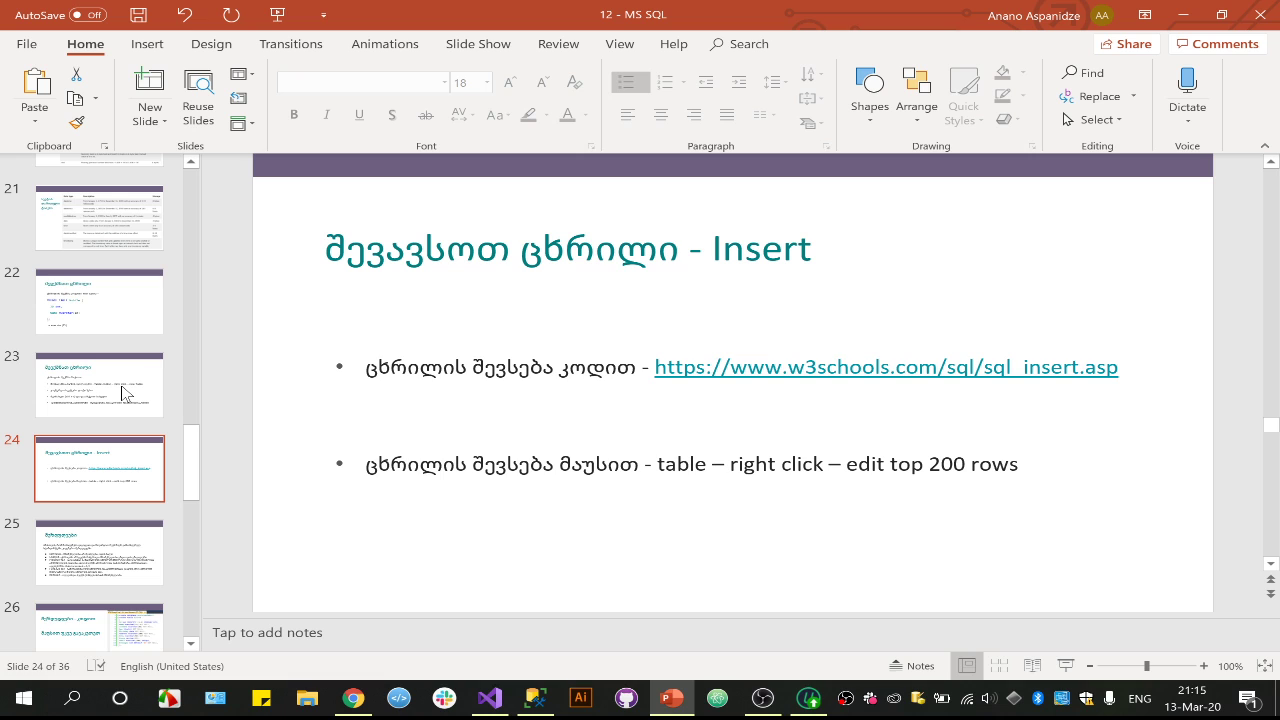
key("Down")
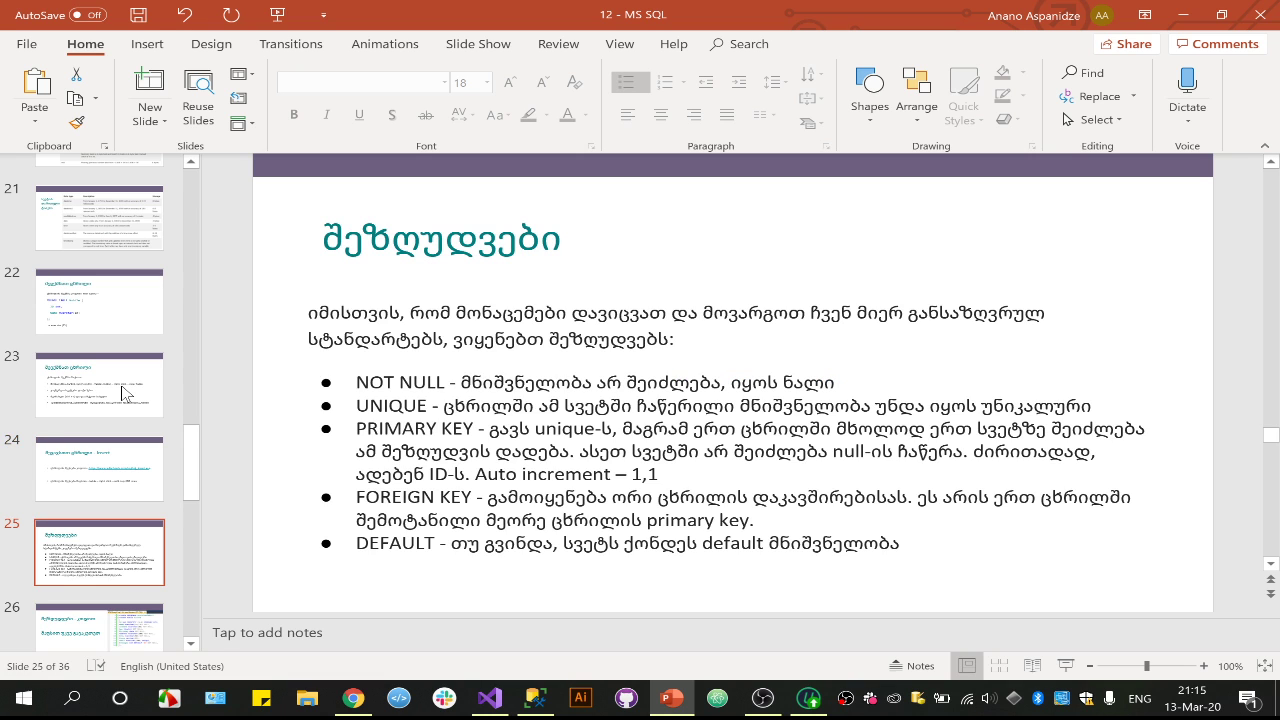
key("Up")
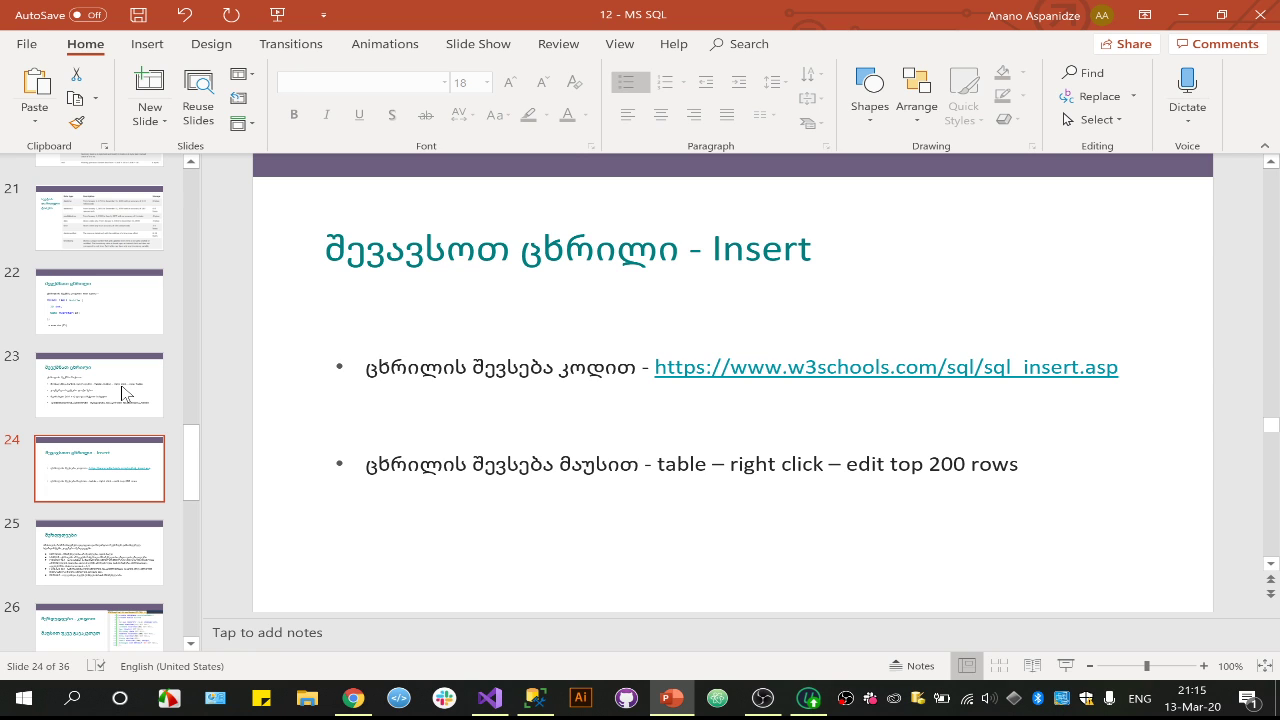
key("Down")
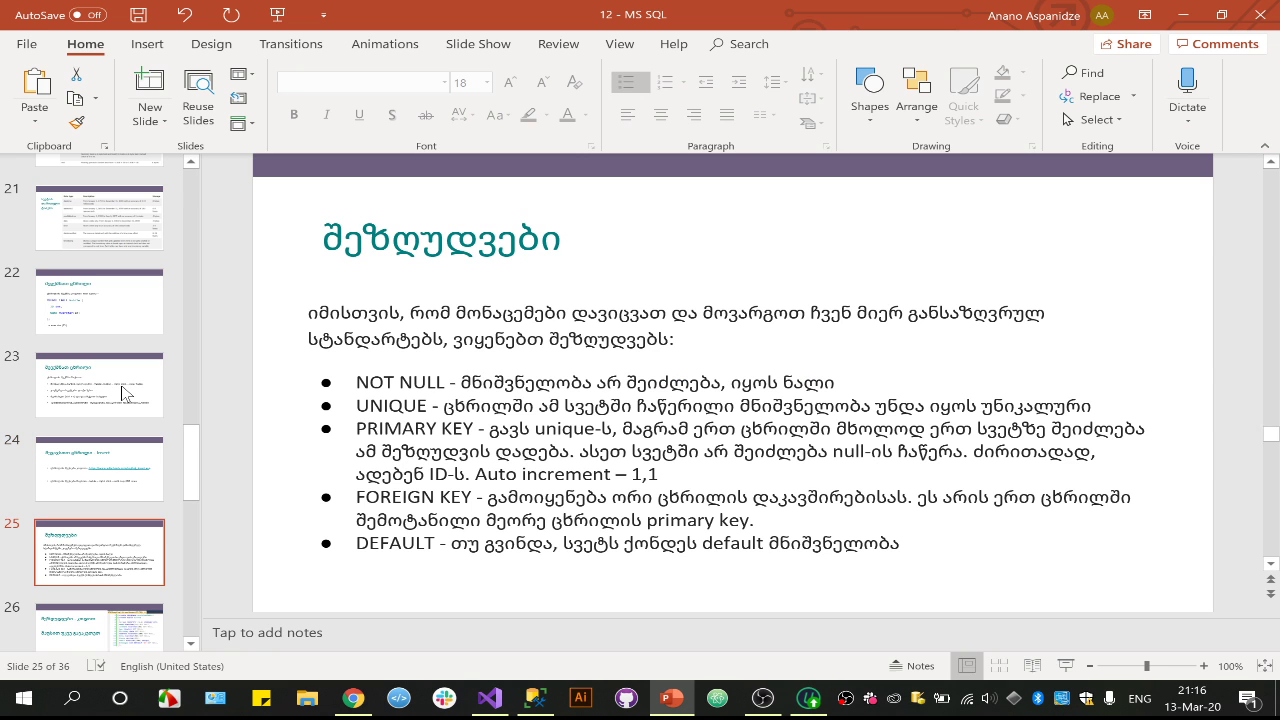
key("Up")
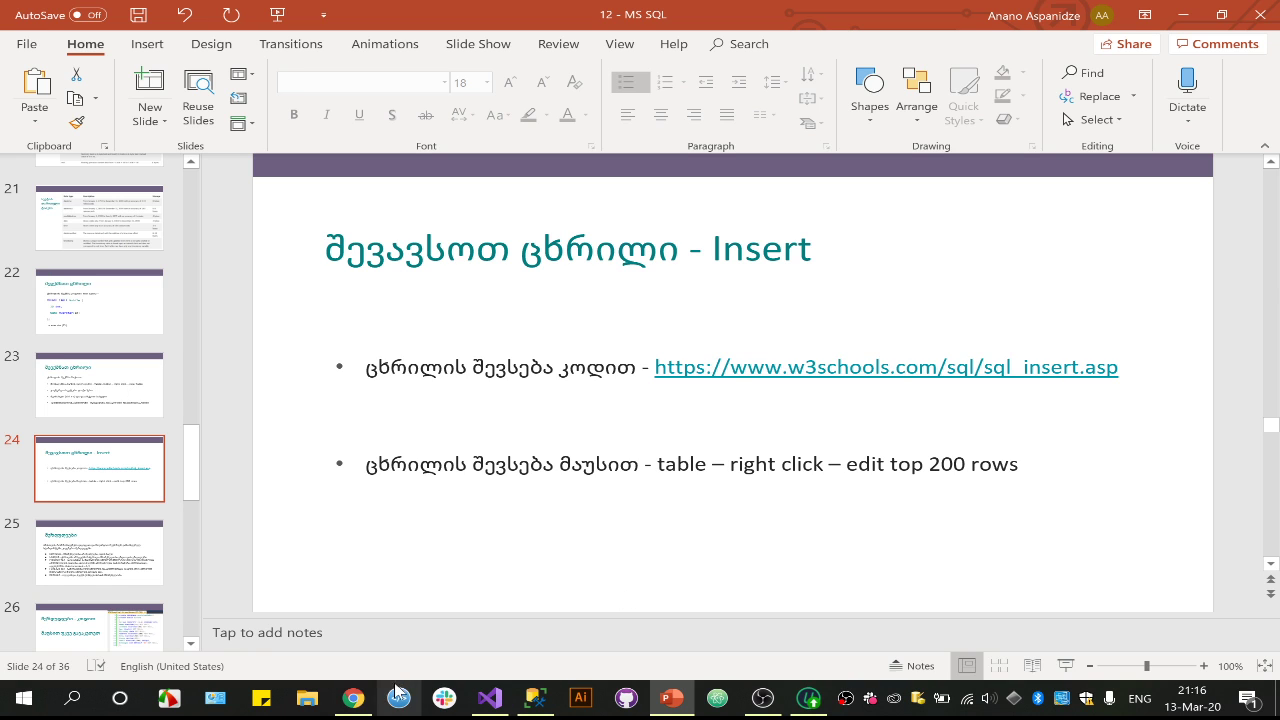
Switch the keyboard to Georgian and check the column list in the SSMS table design.
left_click(353, 698)
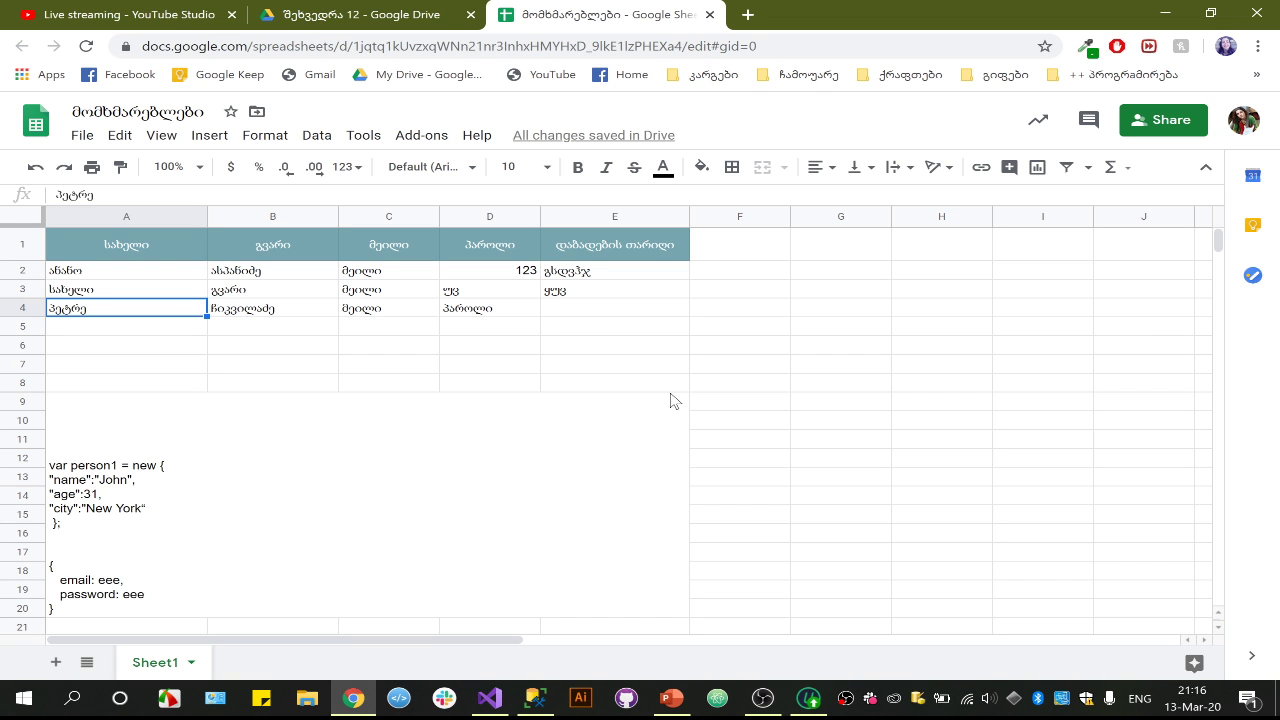
key("alt+shift")
left_click(532, 704)
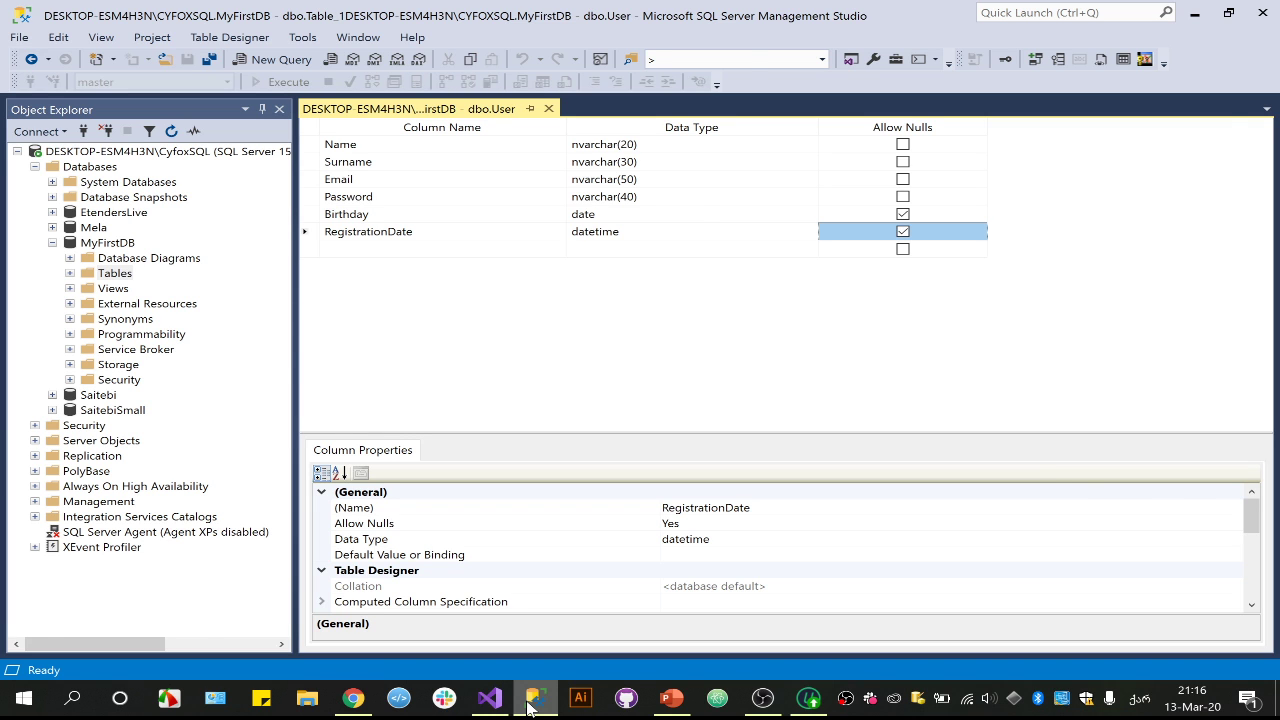
left_click(530, 707)
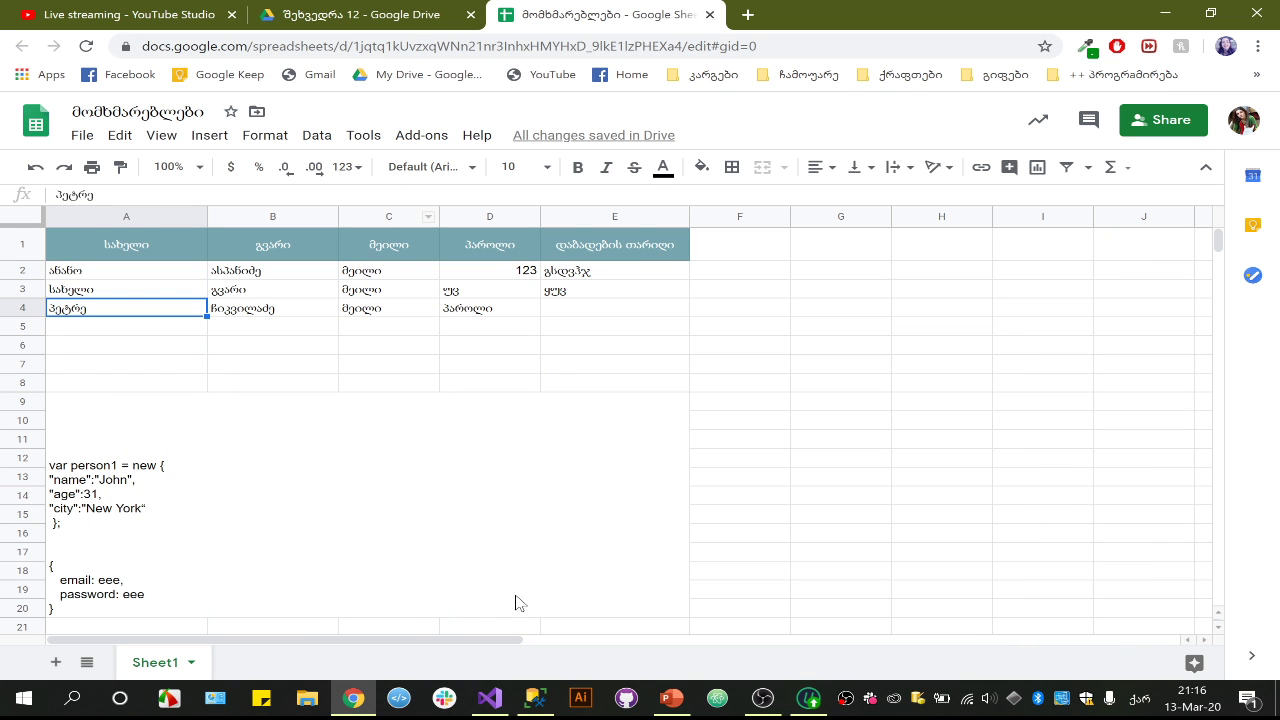
Add the header 'რეგისტრაციის თარიღი' in F1, widen column F, and copy the teal header style.
left_click(737, 243)
type("რეგისტრა")
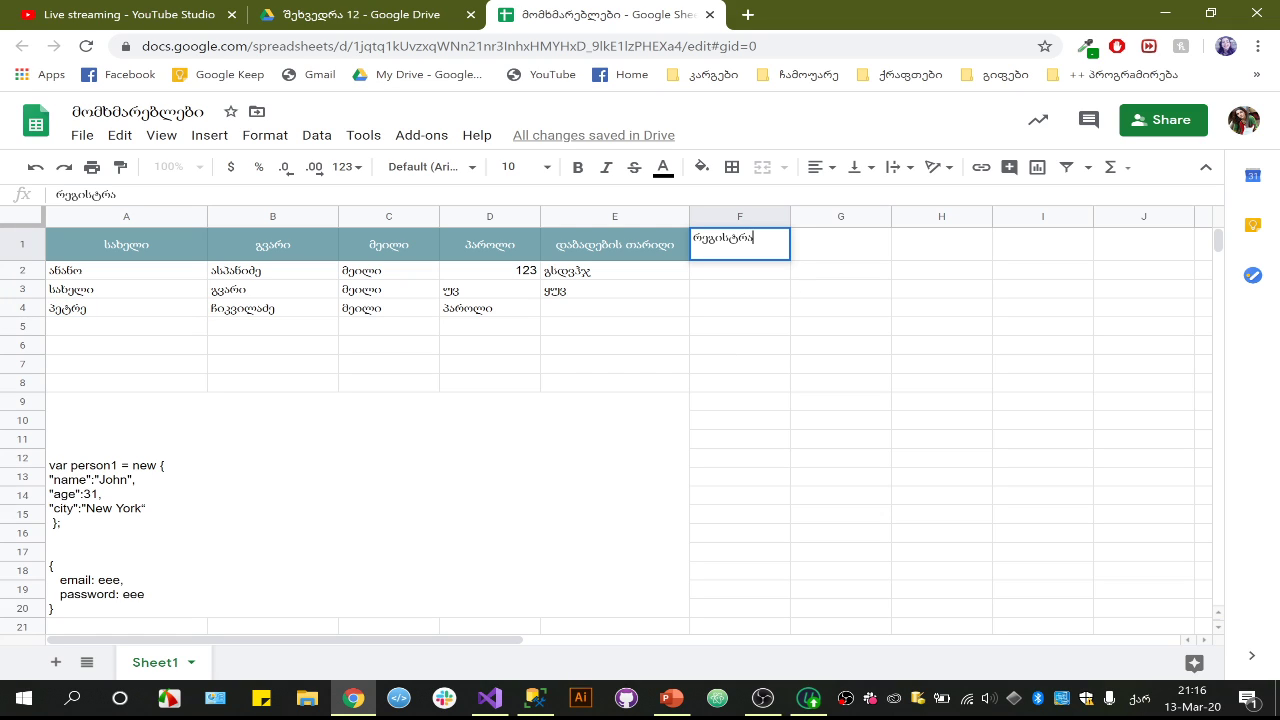
type("ციის თარიღი")
key("Return")
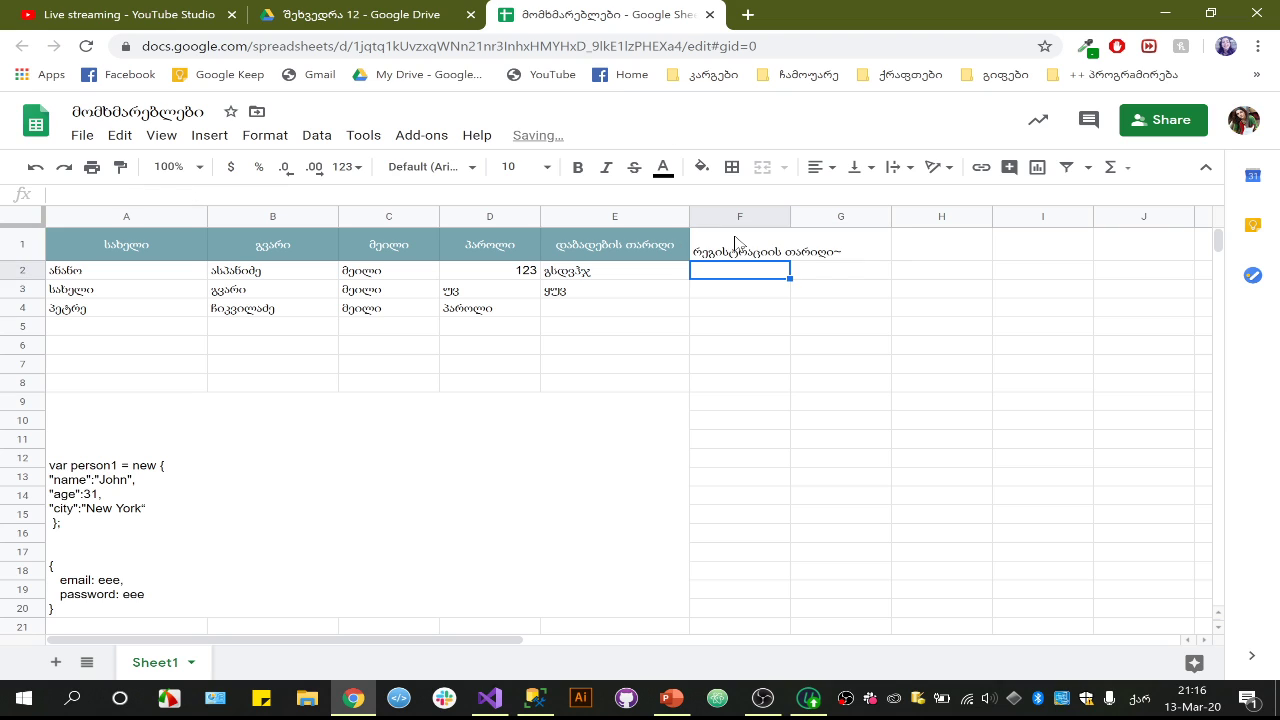
left_click(735, 243)
left_click(239, 193)
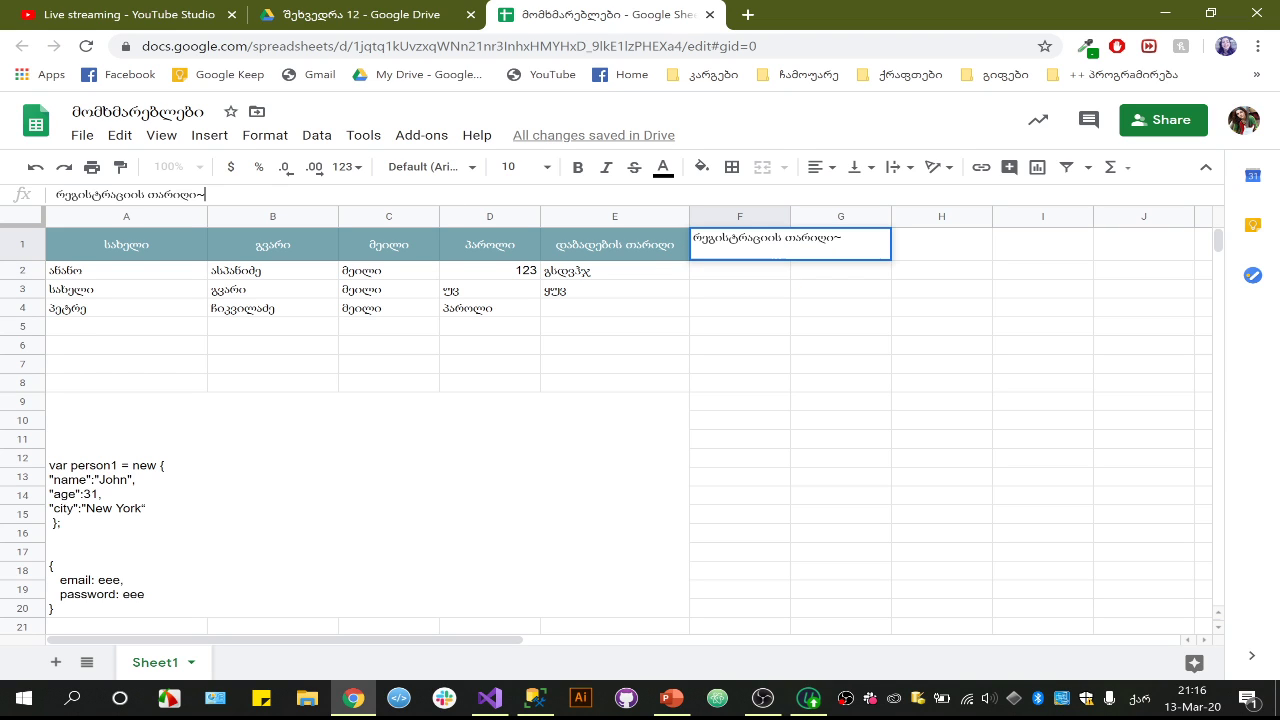
key("Return")
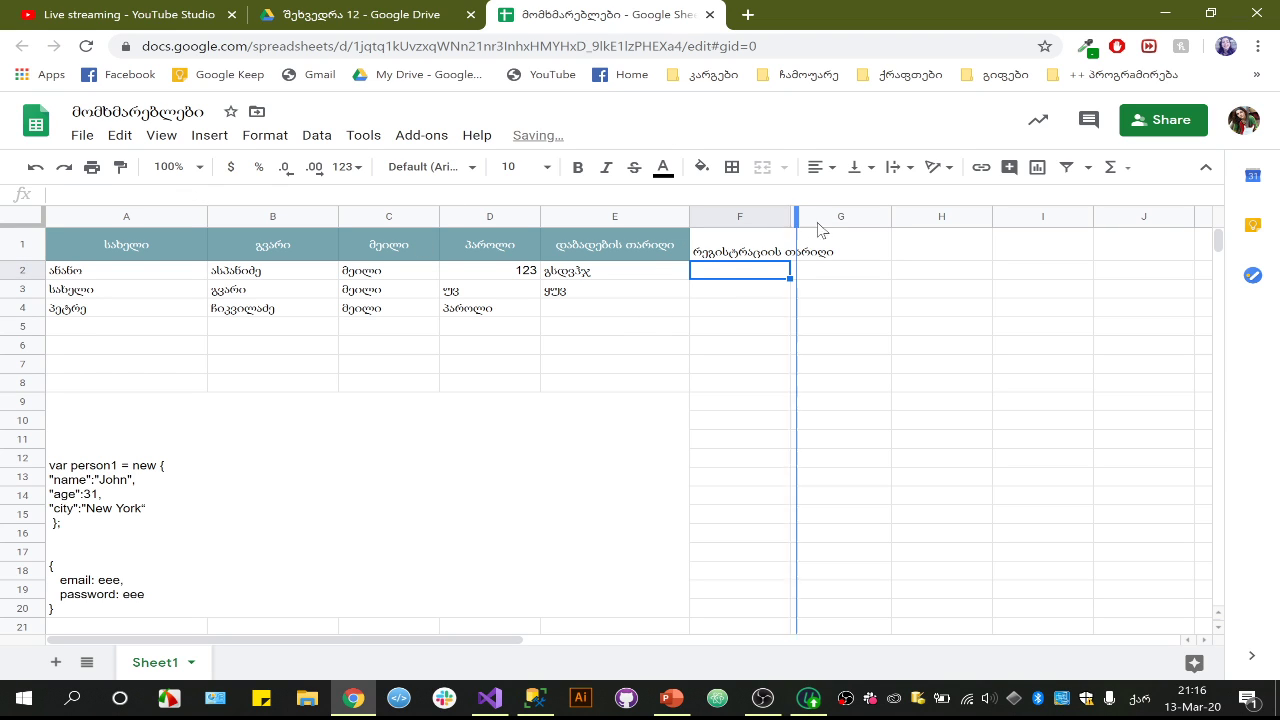
left_click_drag(818, 230, 896, 230)
left_click(614, 244)
left_click(120, 167)
left_click(750, 247)
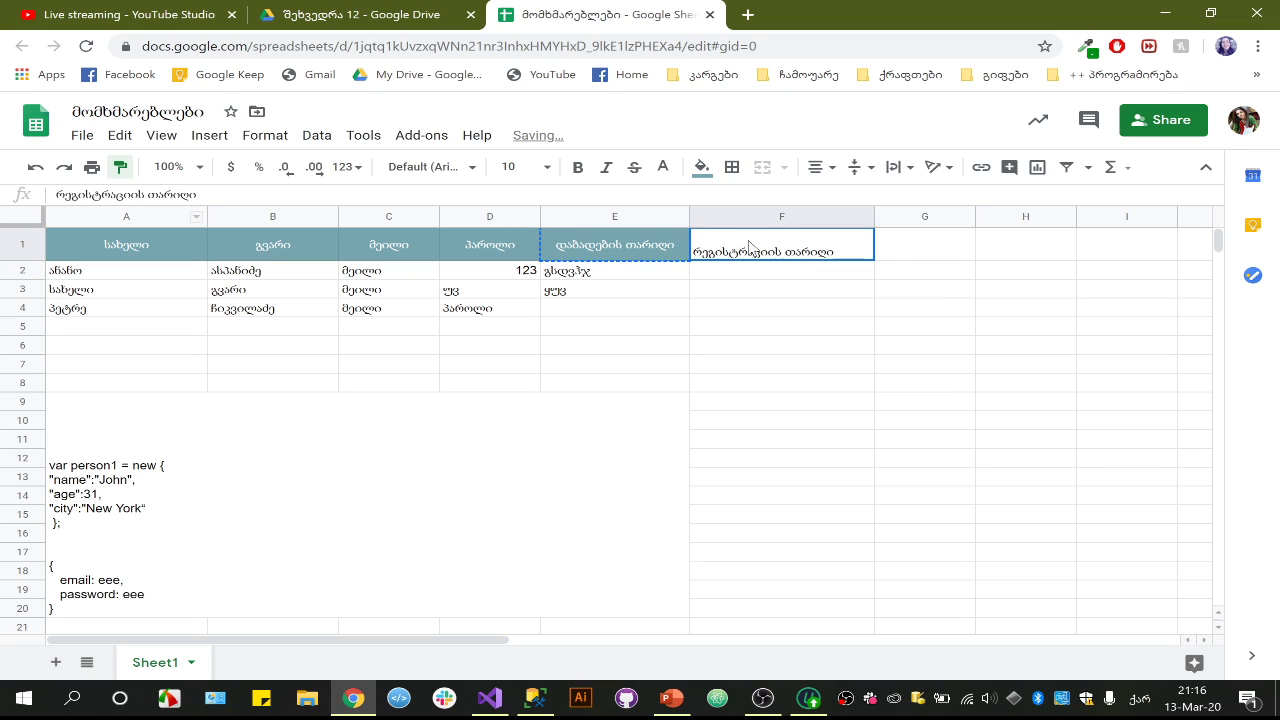
left_click(720, 401)
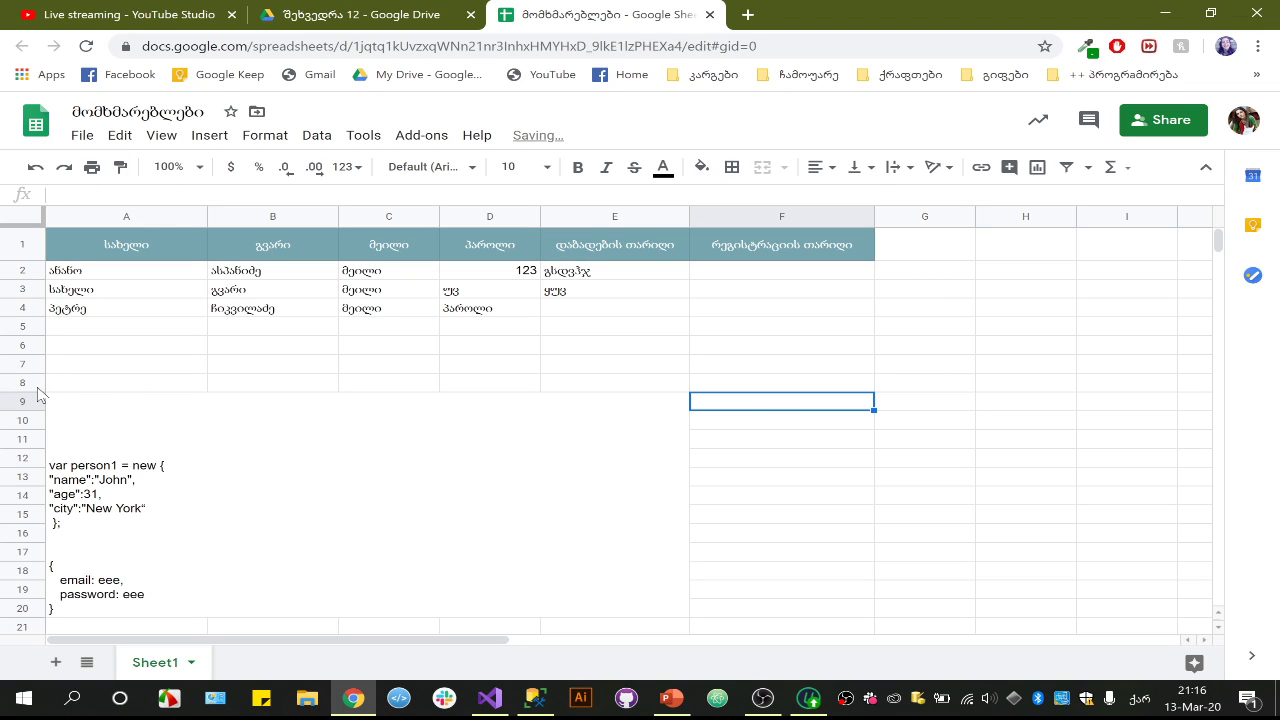
Fill row 5 with a user's first name, surname and placeholder values.
left_click_drag(40, 392, 218, 598)
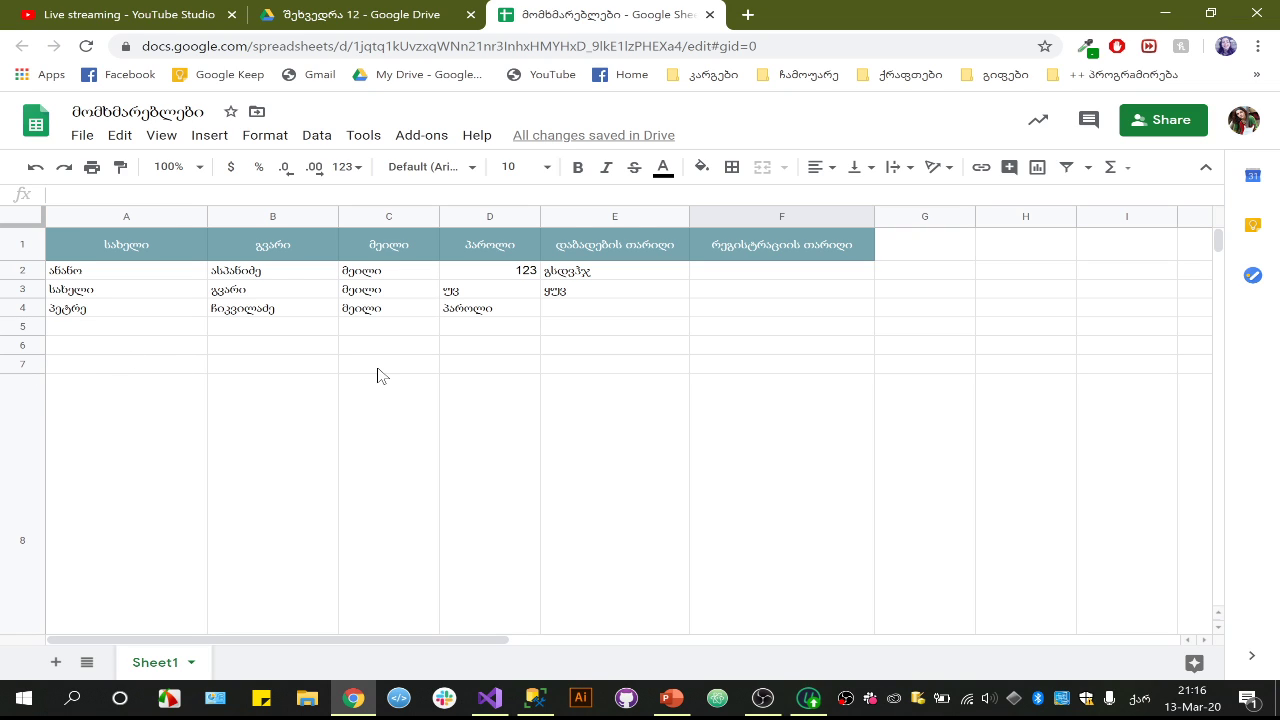
left_click(145, 336)
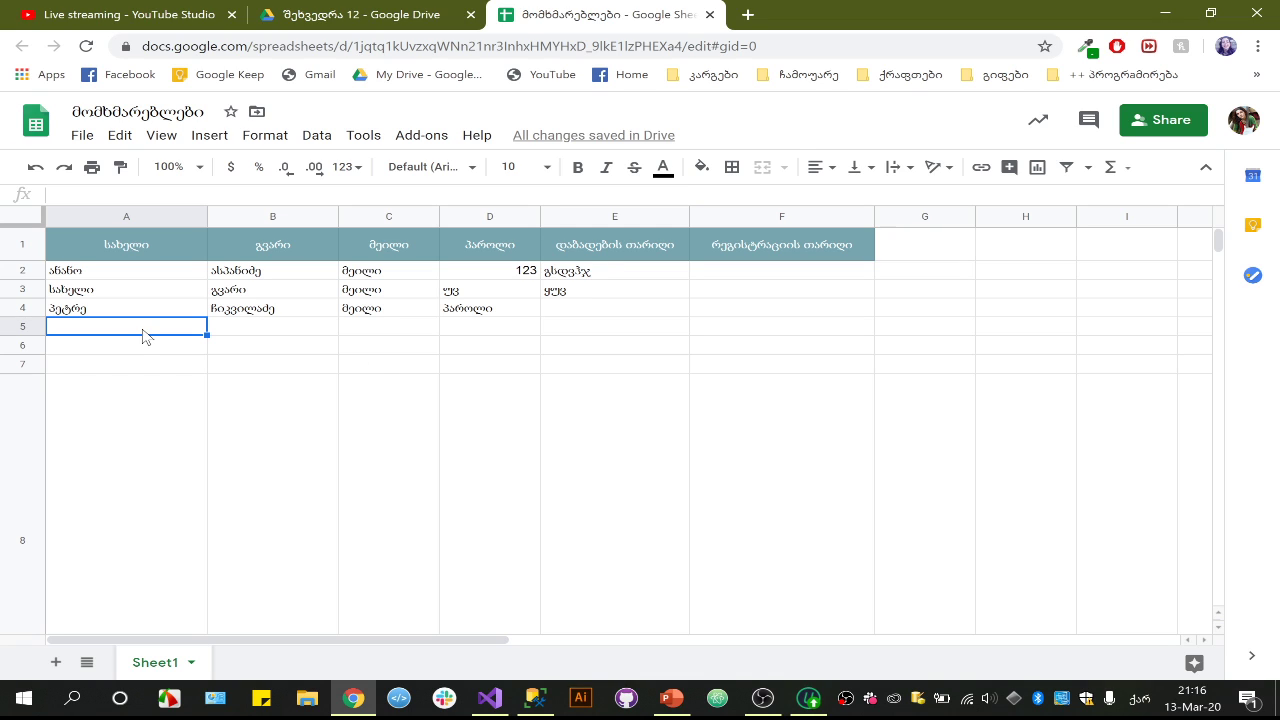
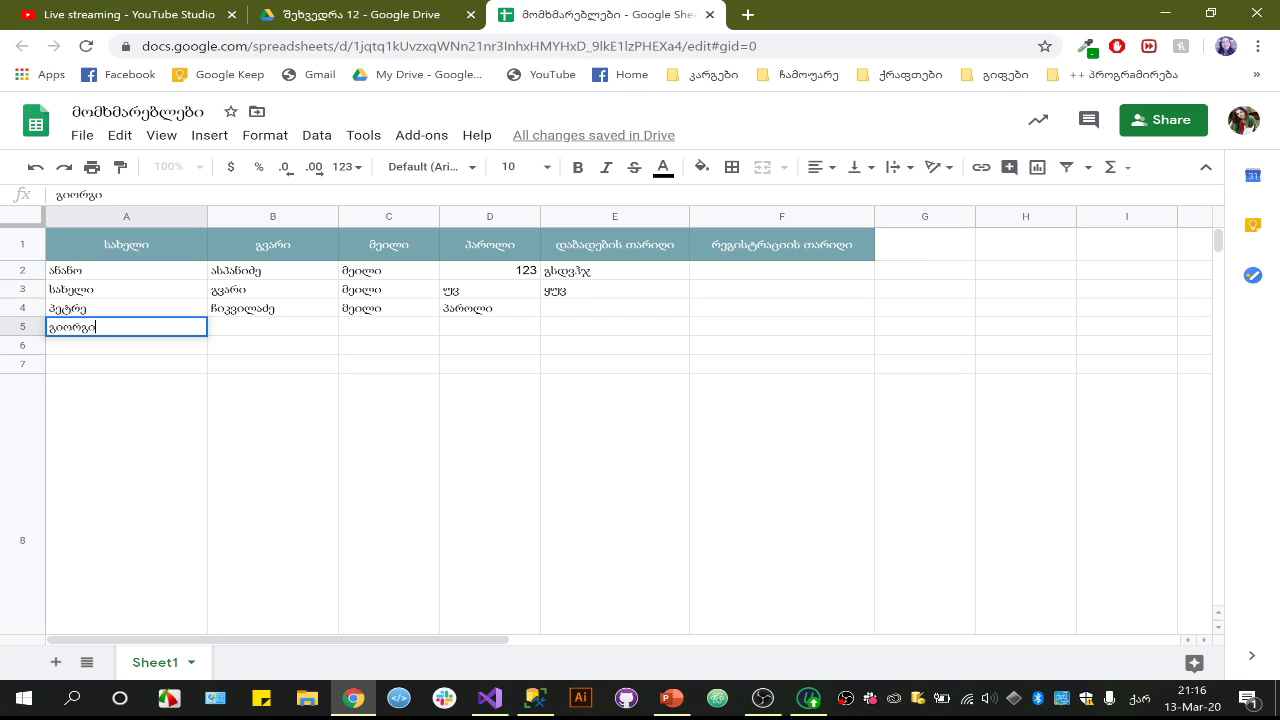
key("Tab")
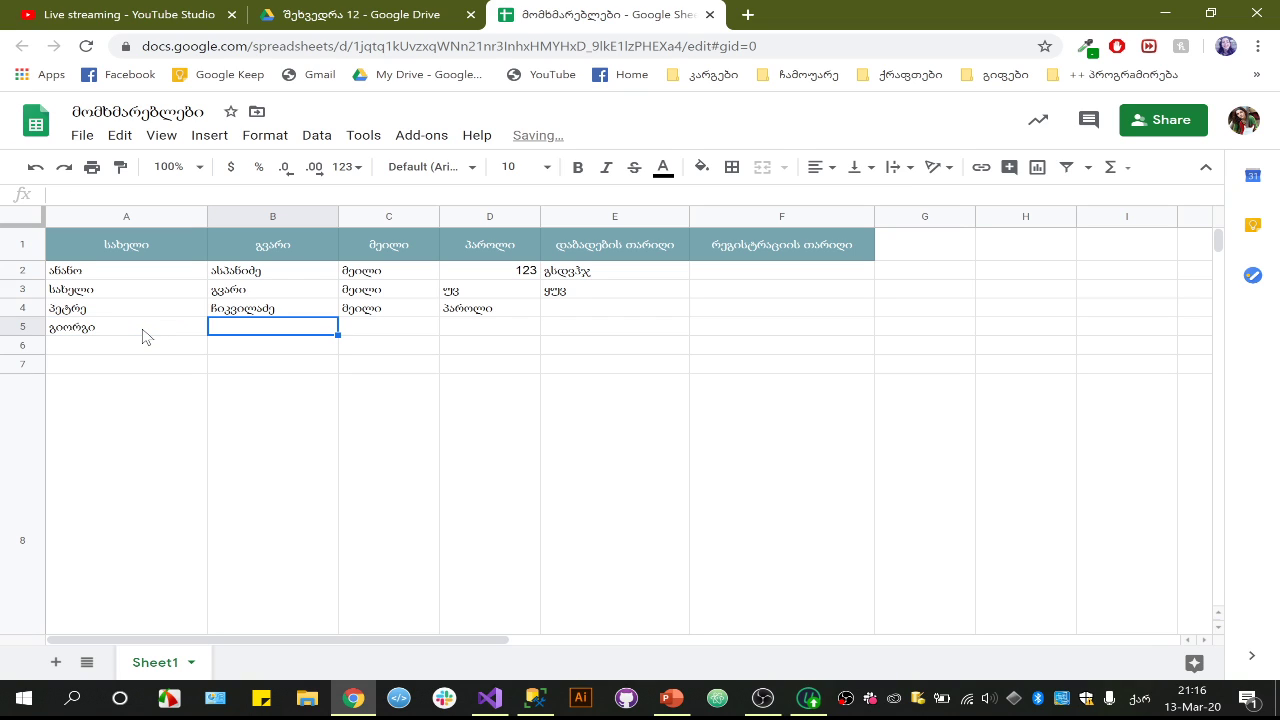
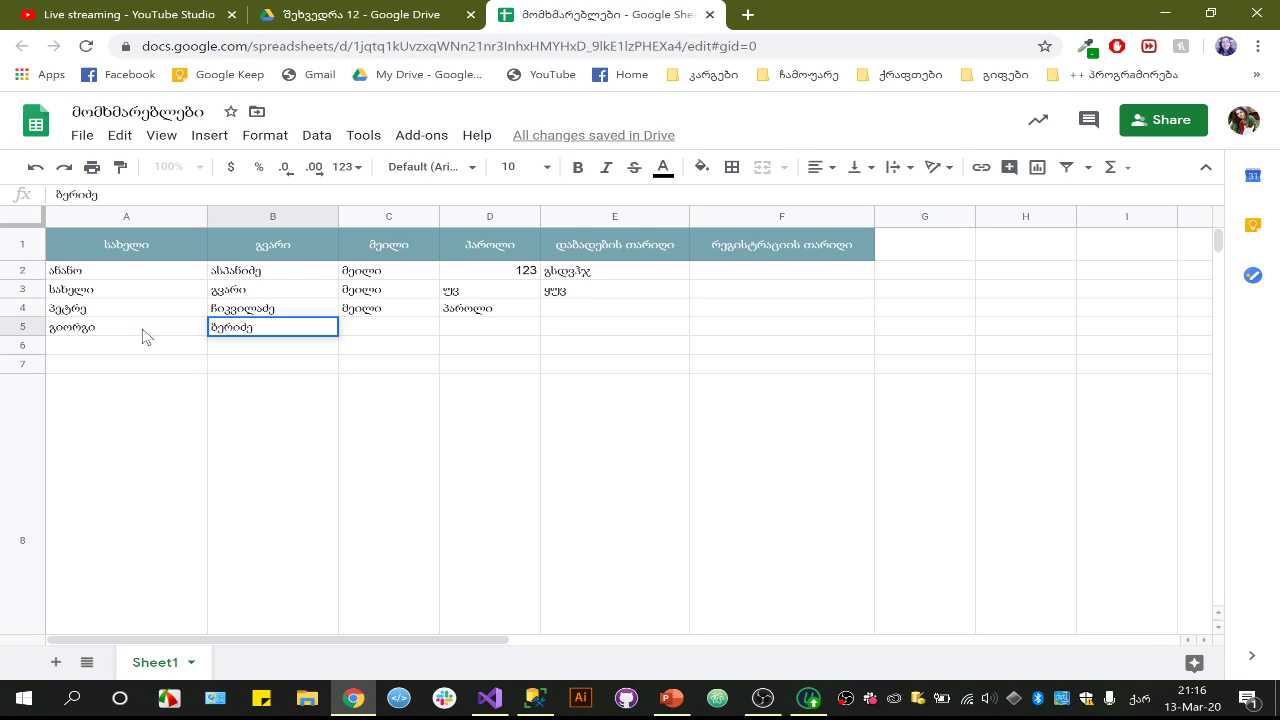
key("Tab")
type("უყ")
key("Tab")
type("ყ")
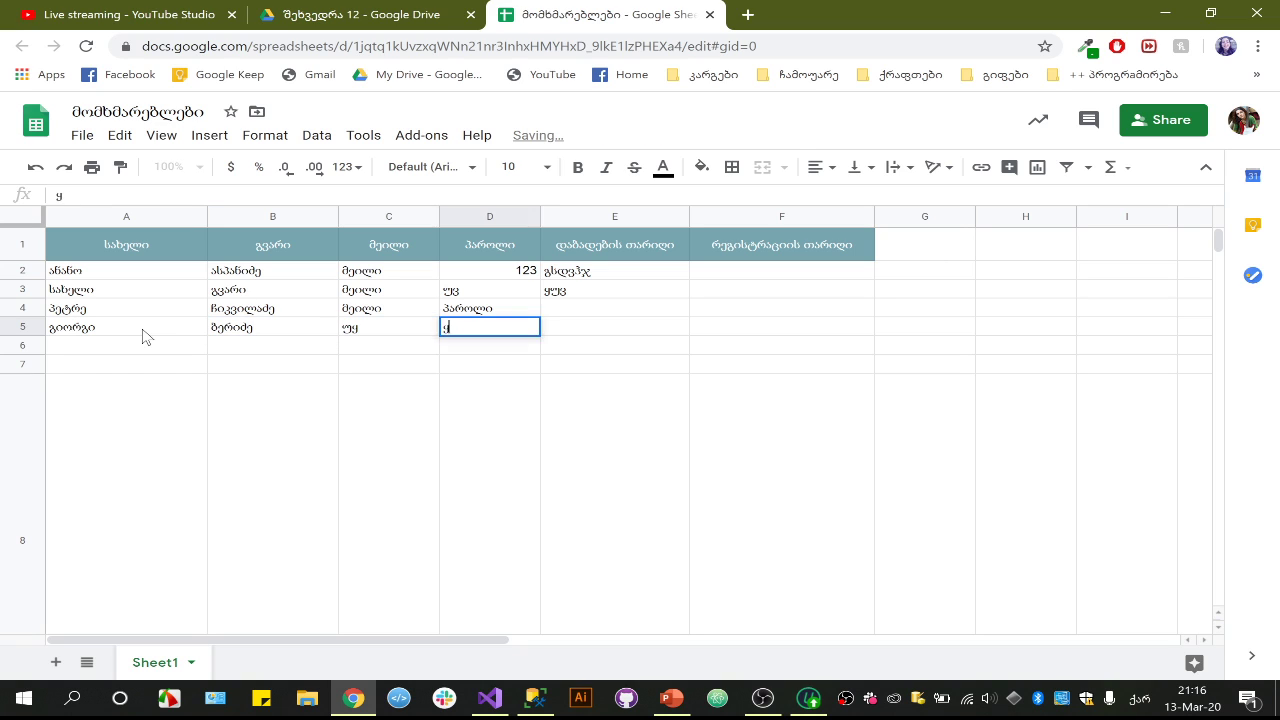
key("Tab")
type("ყუ")
key("Tab")
type("უყ")
key("Tab")
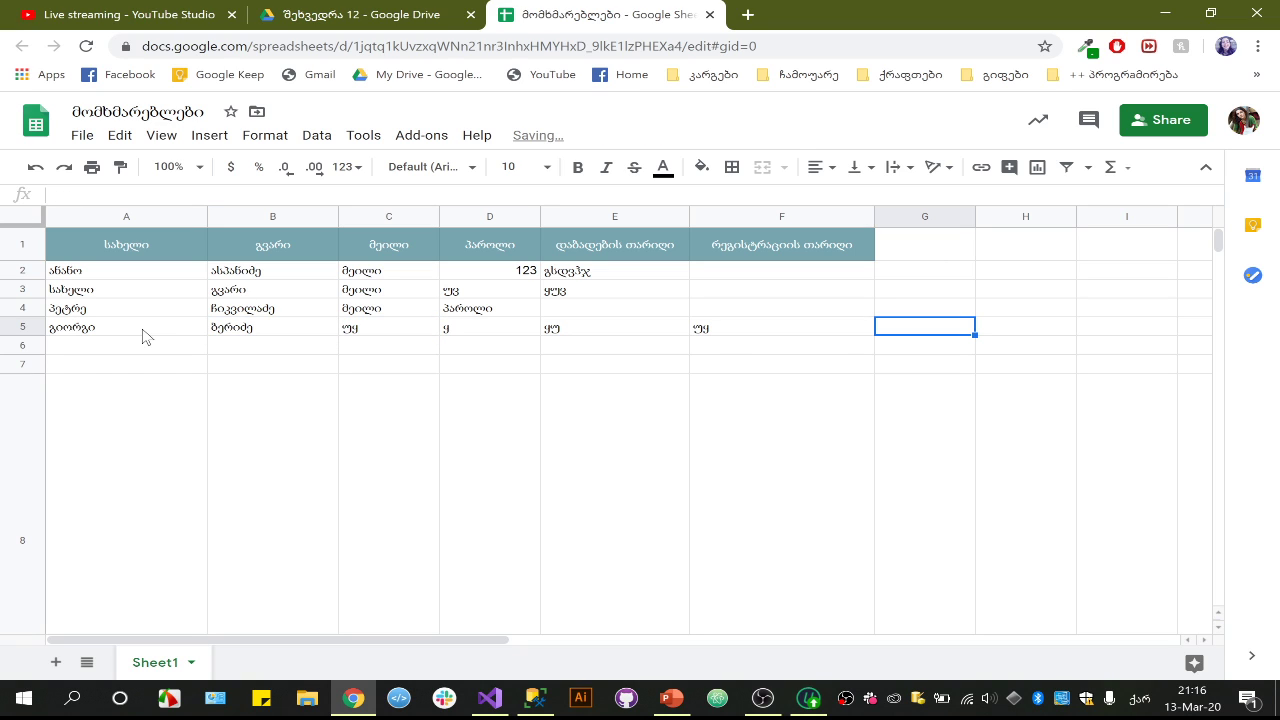
Fill row 6 with the same name and surname plus placeholder values through column F.
left_click(116, 346)
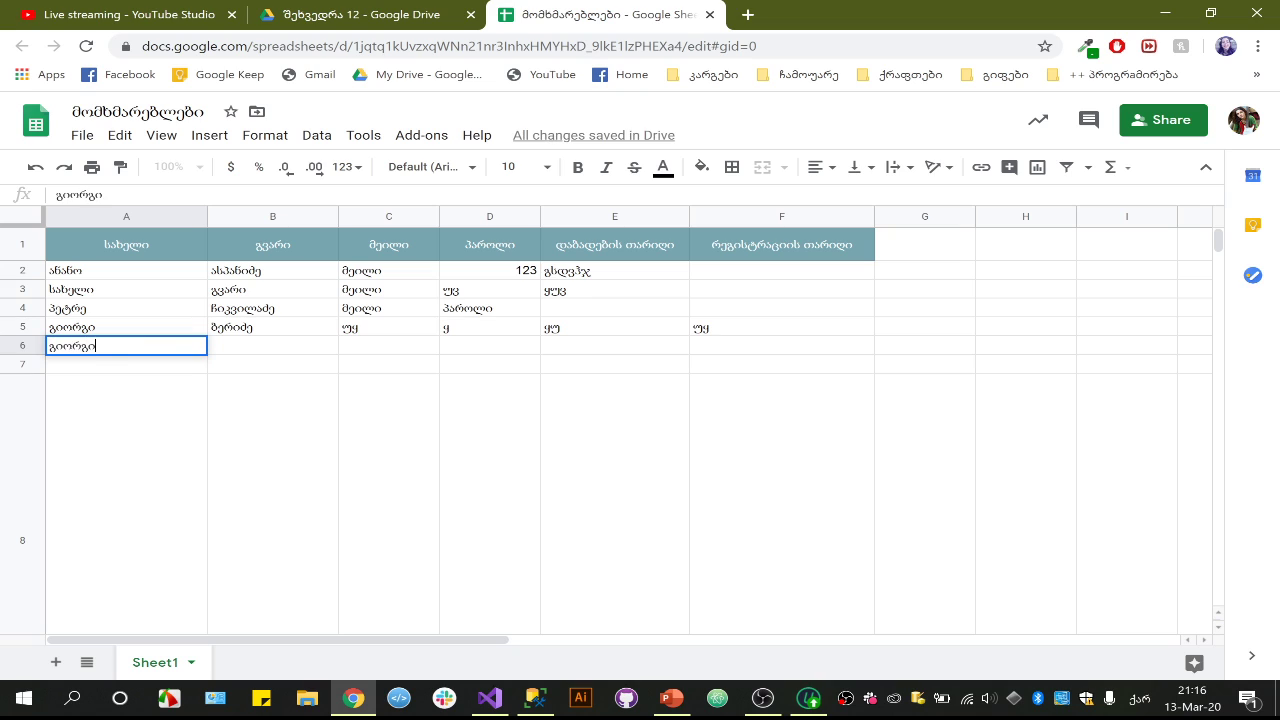
key("Tab")
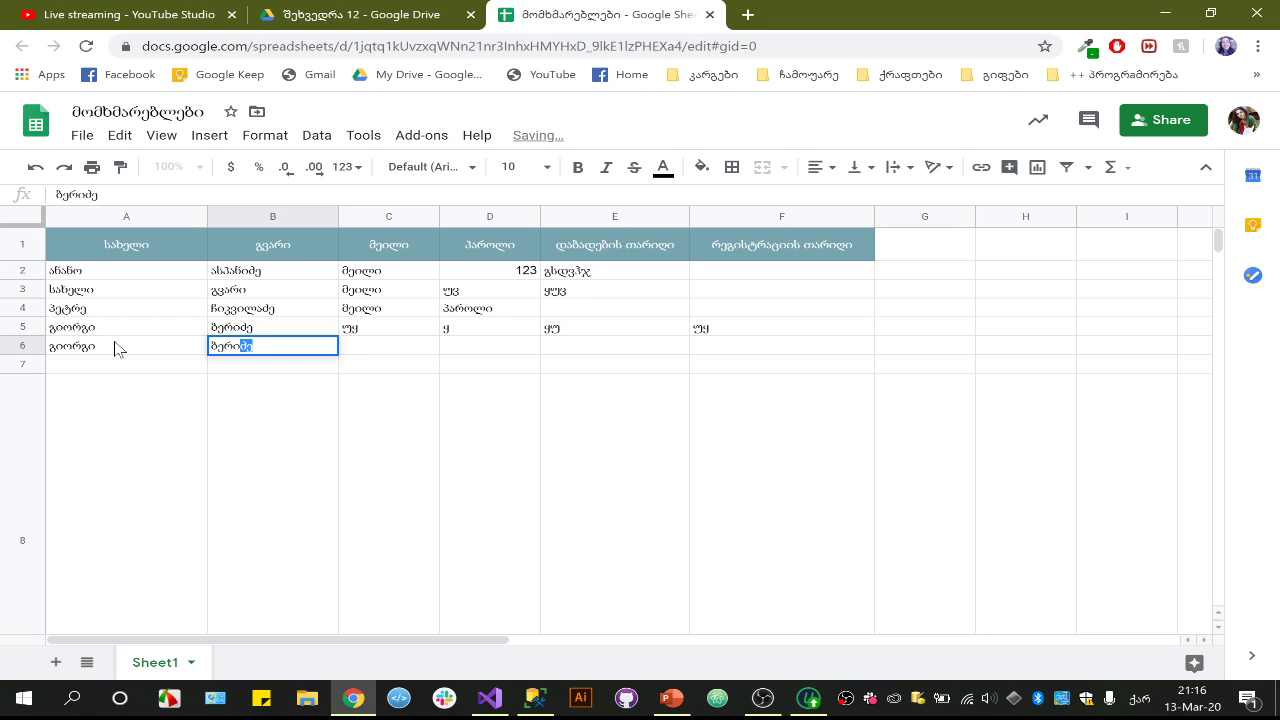
key("Tab")
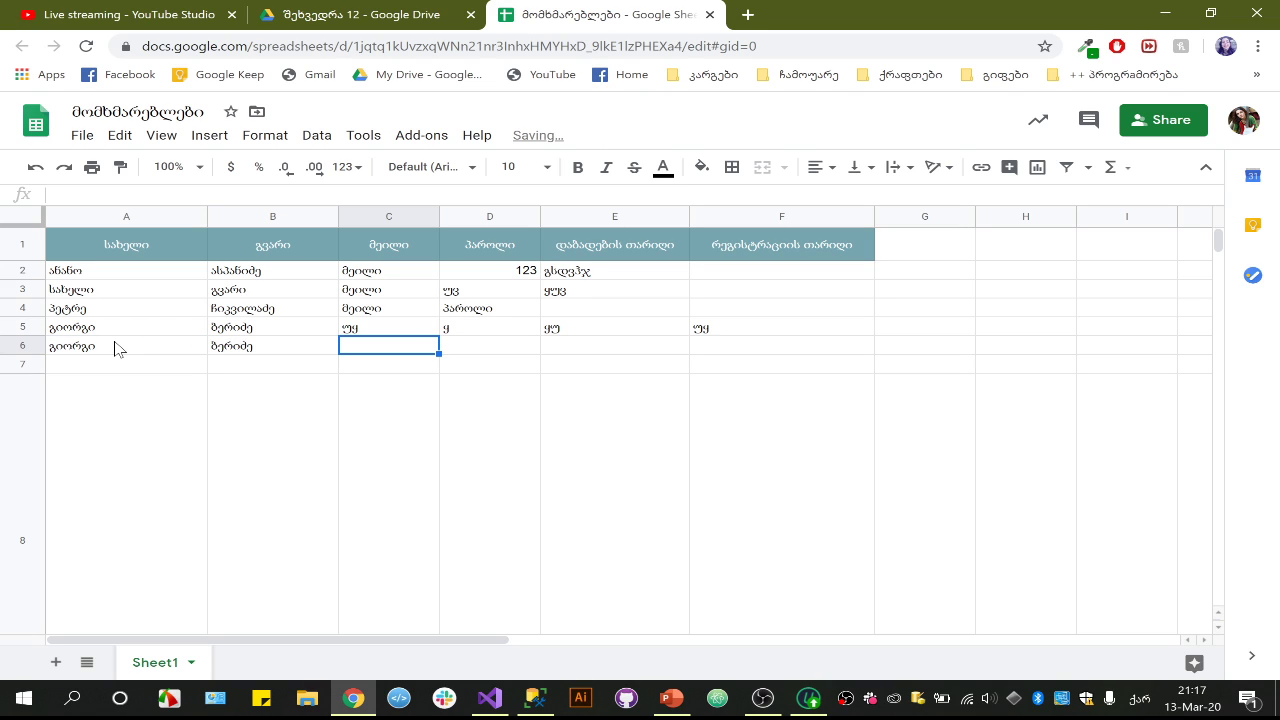
type("უტ")
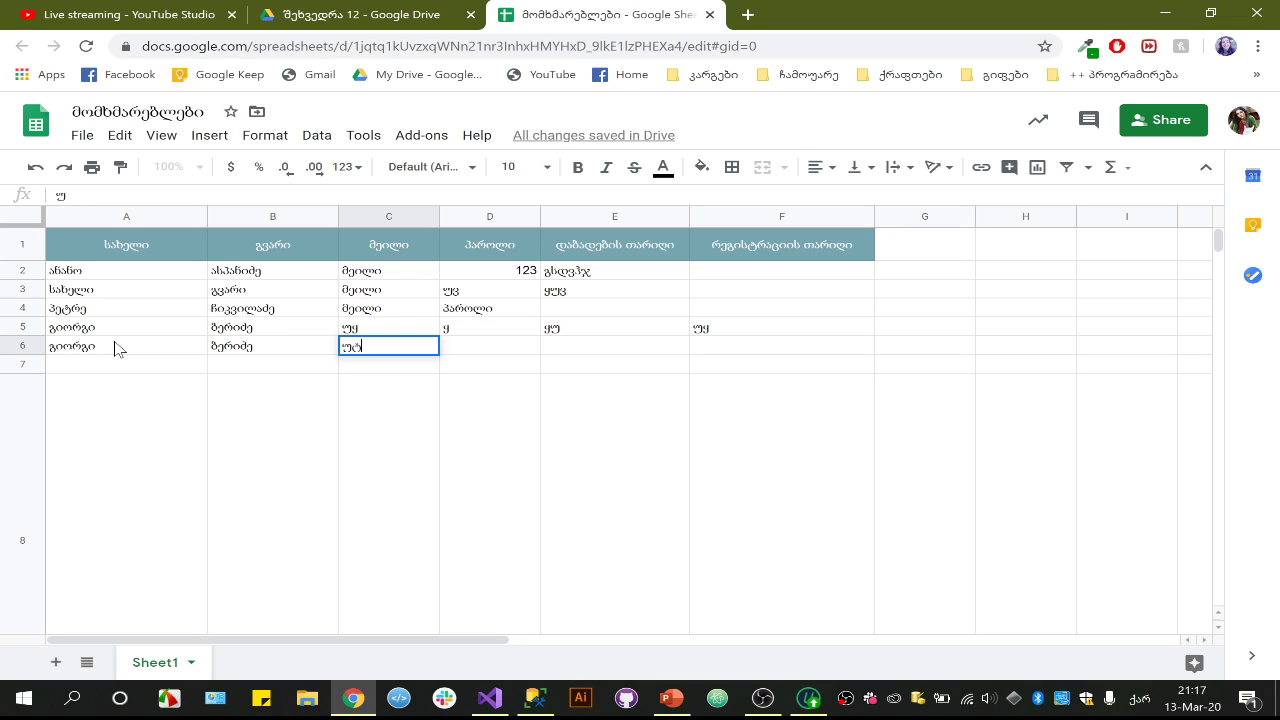
key("Tab")
type("ტყჯყტ")
key("Tab")
type("ტყჯ")
key("Tab")
type("ყვ")
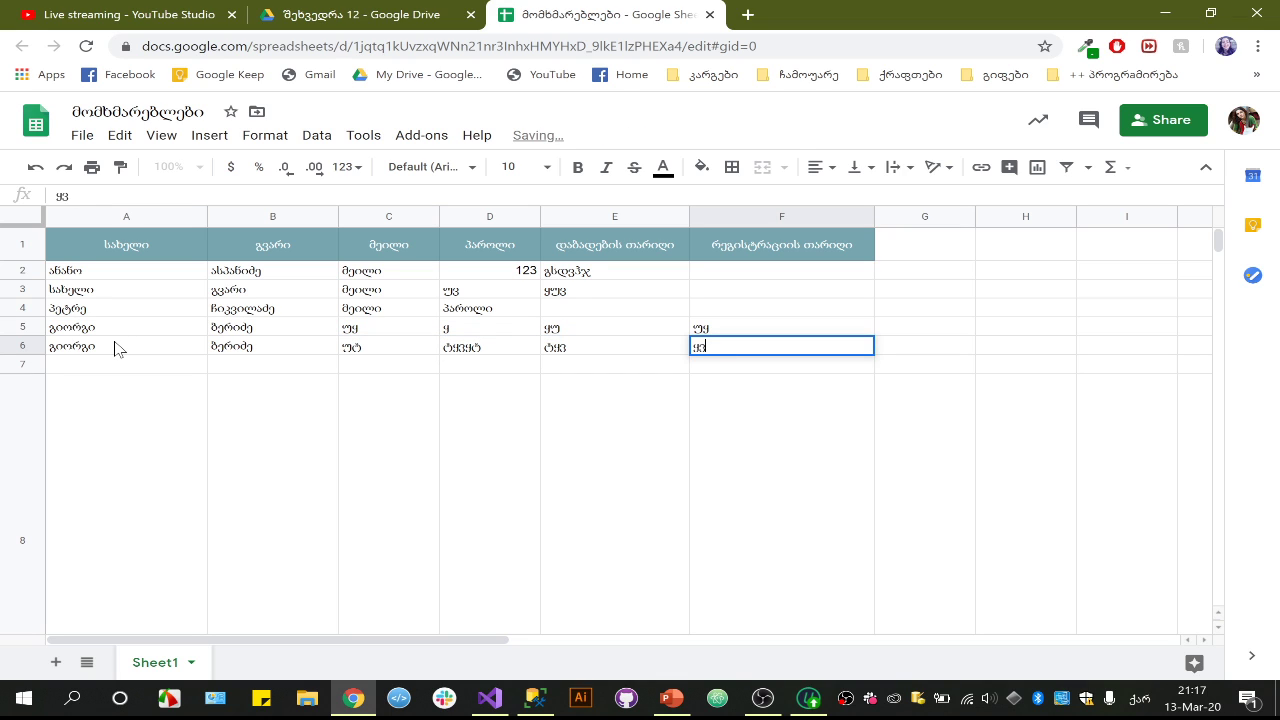
key("Return")
key("Down")
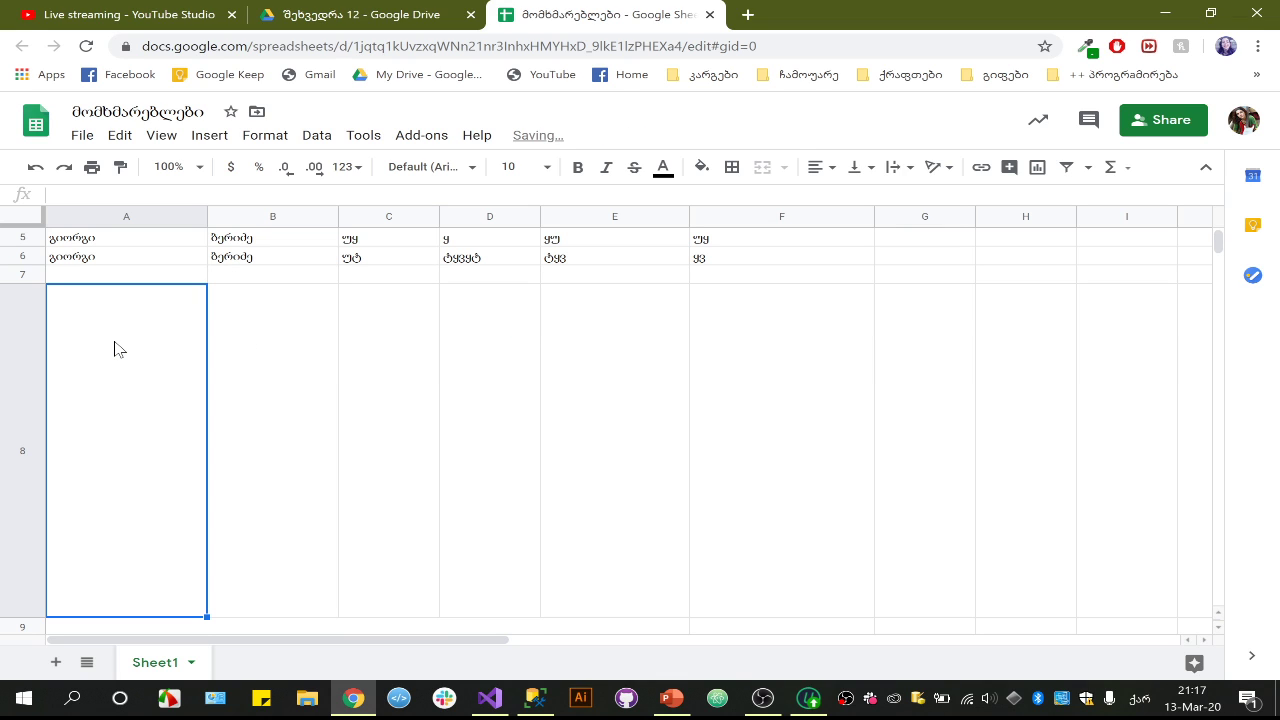
scroll(120, 348, "up", 3)
left_click(166, 366)
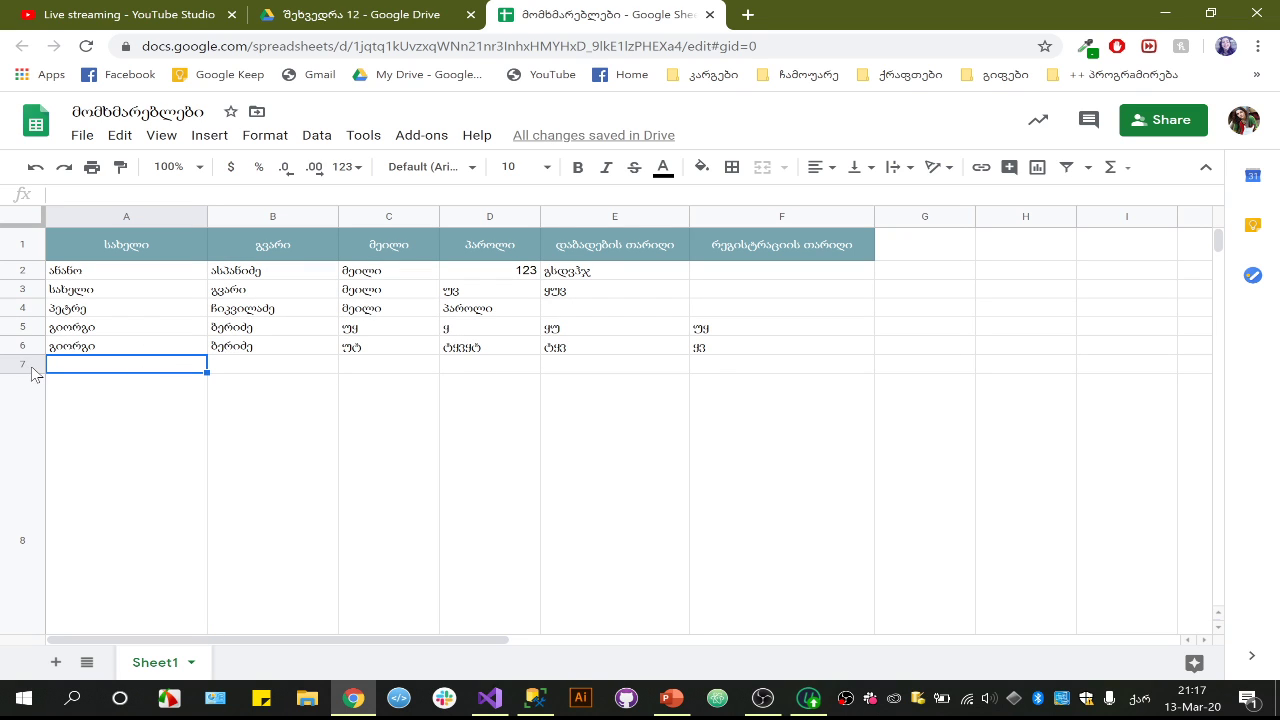
left_click_drag(31, 373, 31, 478)
left_click(277, 451)
left_click(709, 348)
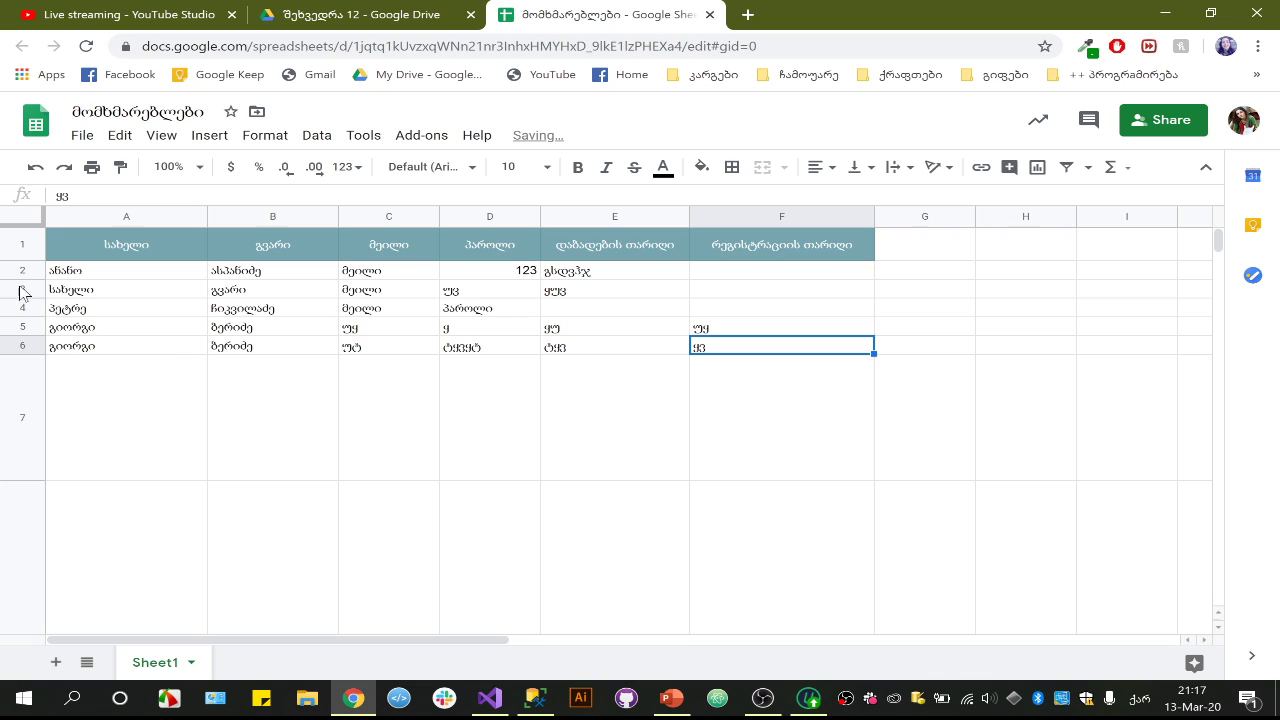
left_click_drag(22, 270, 25, 342)
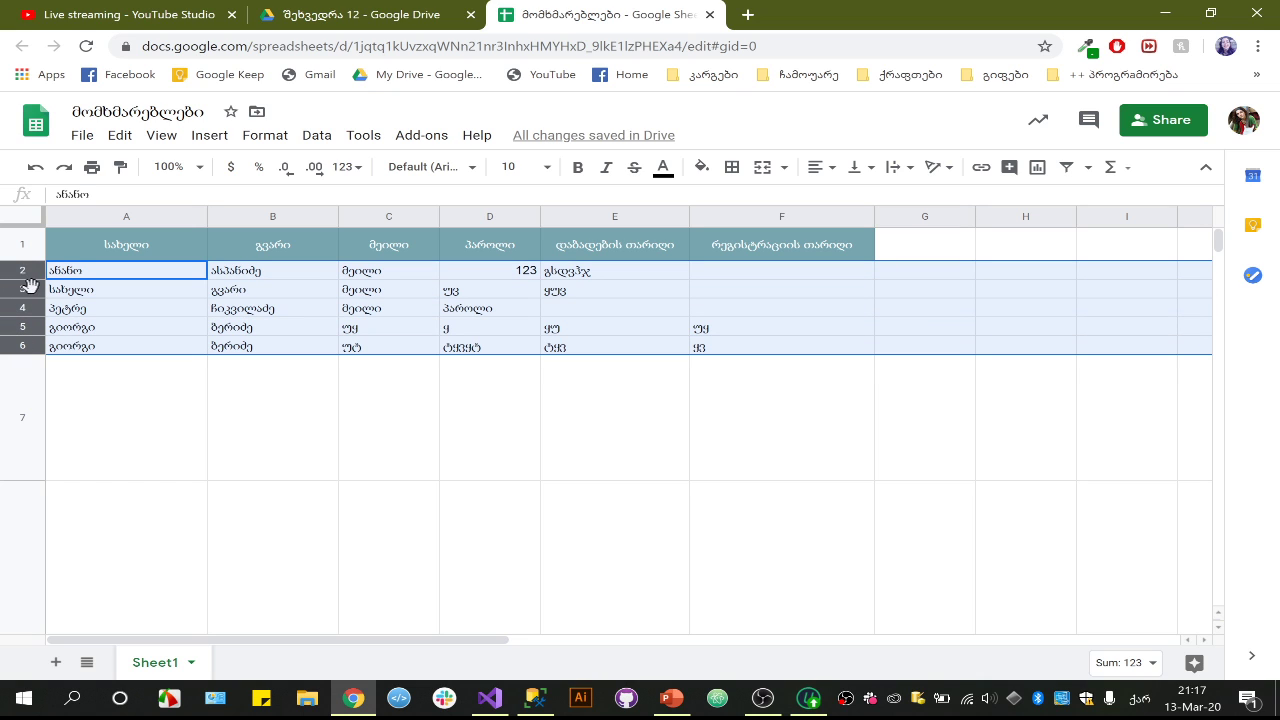
left_click_drag(31, 280, 32, 293)
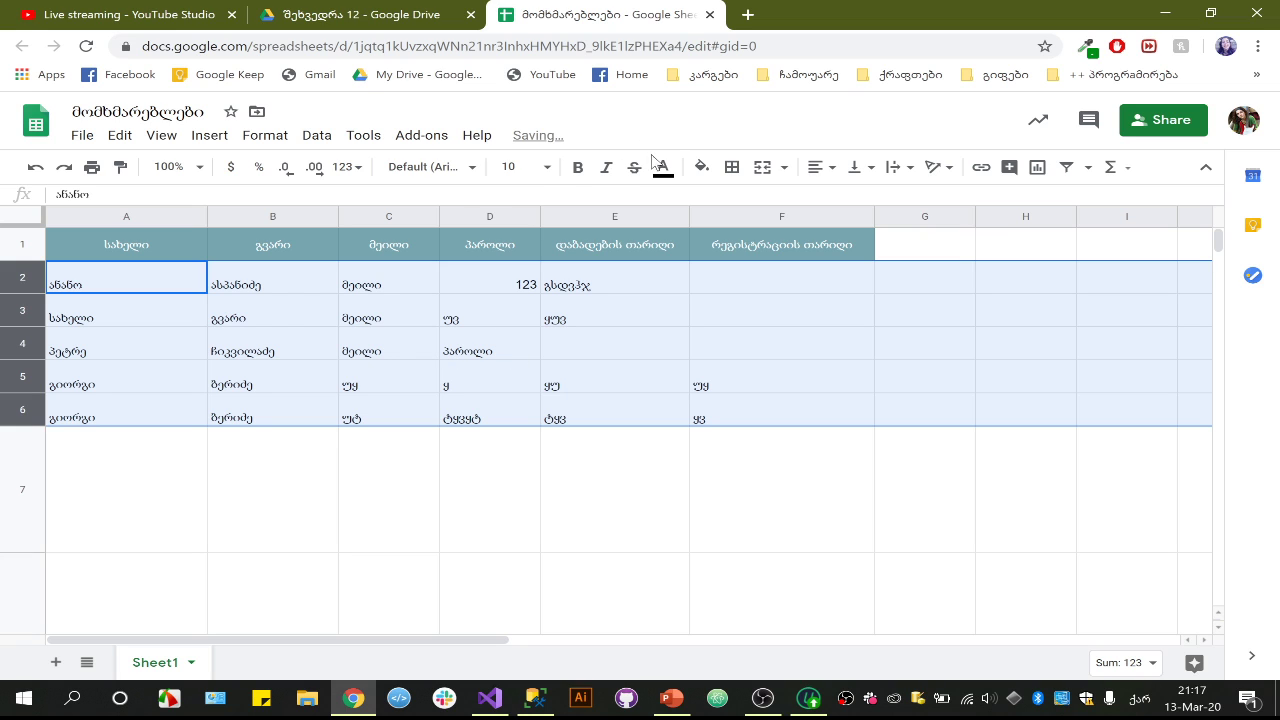
left_click(547, 167)
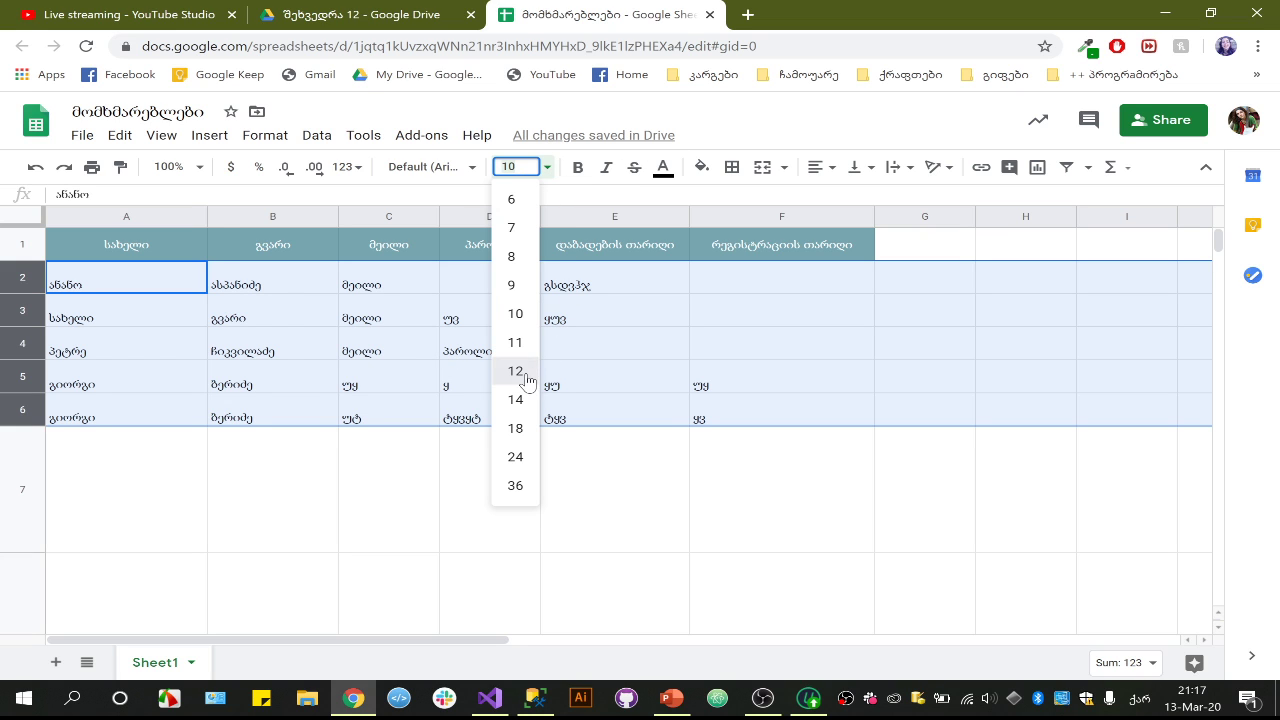
left_click(527, 381)
left_click(547, 167)
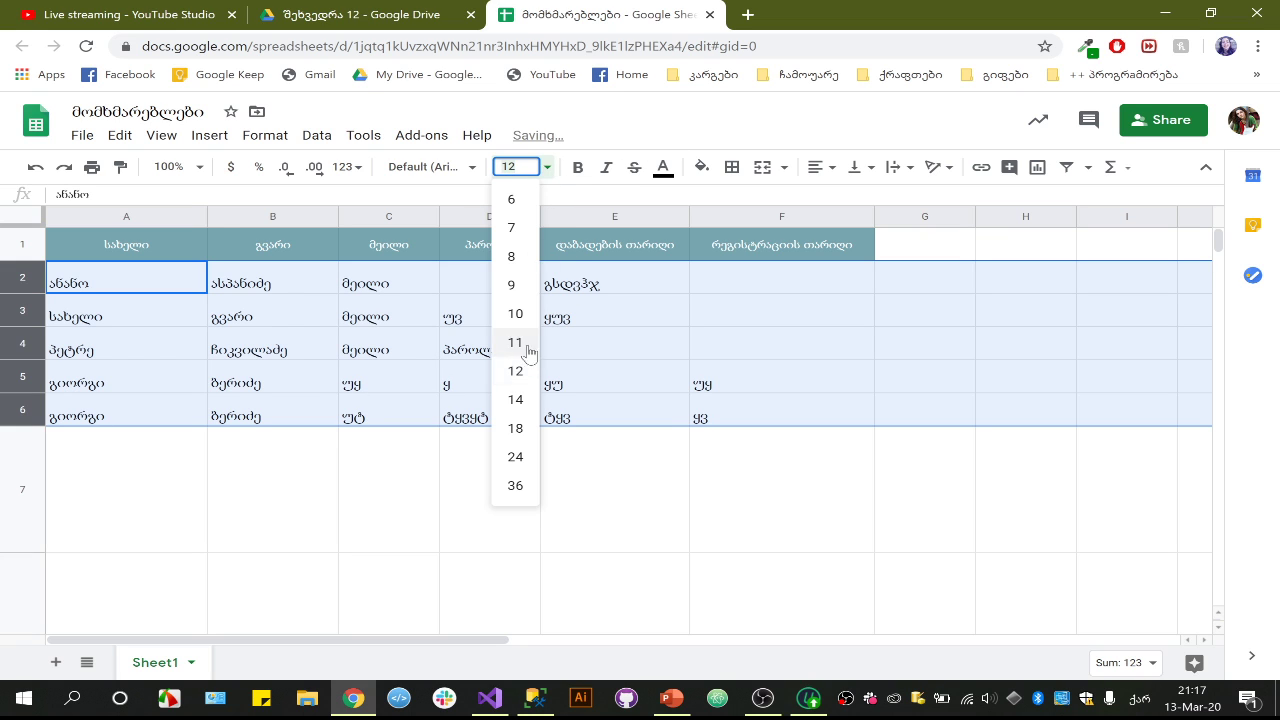
left_click(503, 401)
left_click(445, 514)
left_click_drag(22, 295, 24, 403)
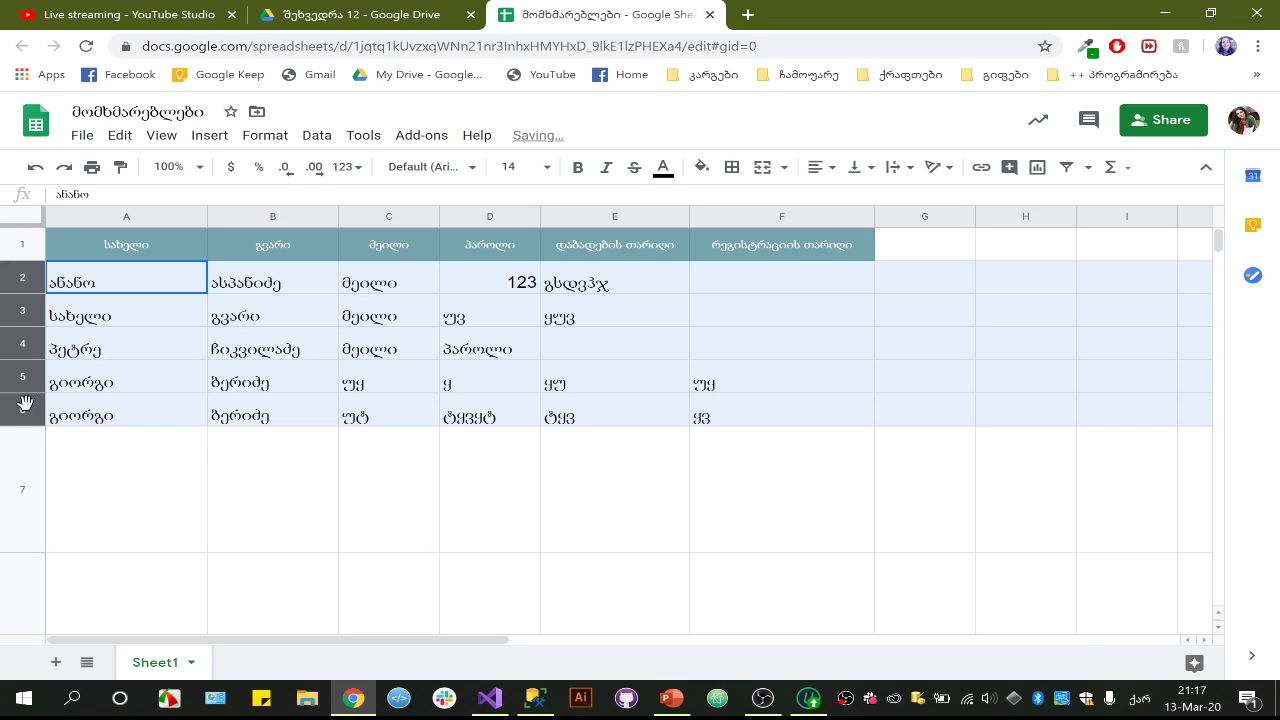
left_click_drag(34, 294, 36, 316)
left_click(762, 510)
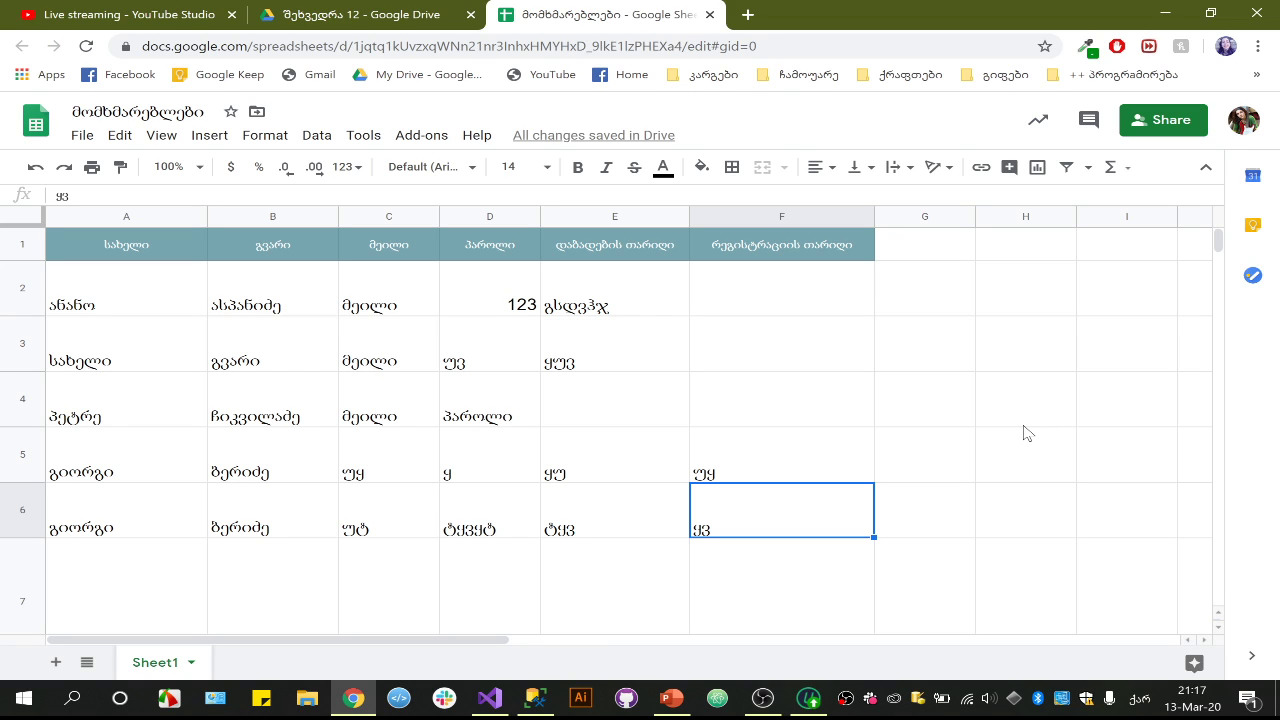
left_click(1025, 420)
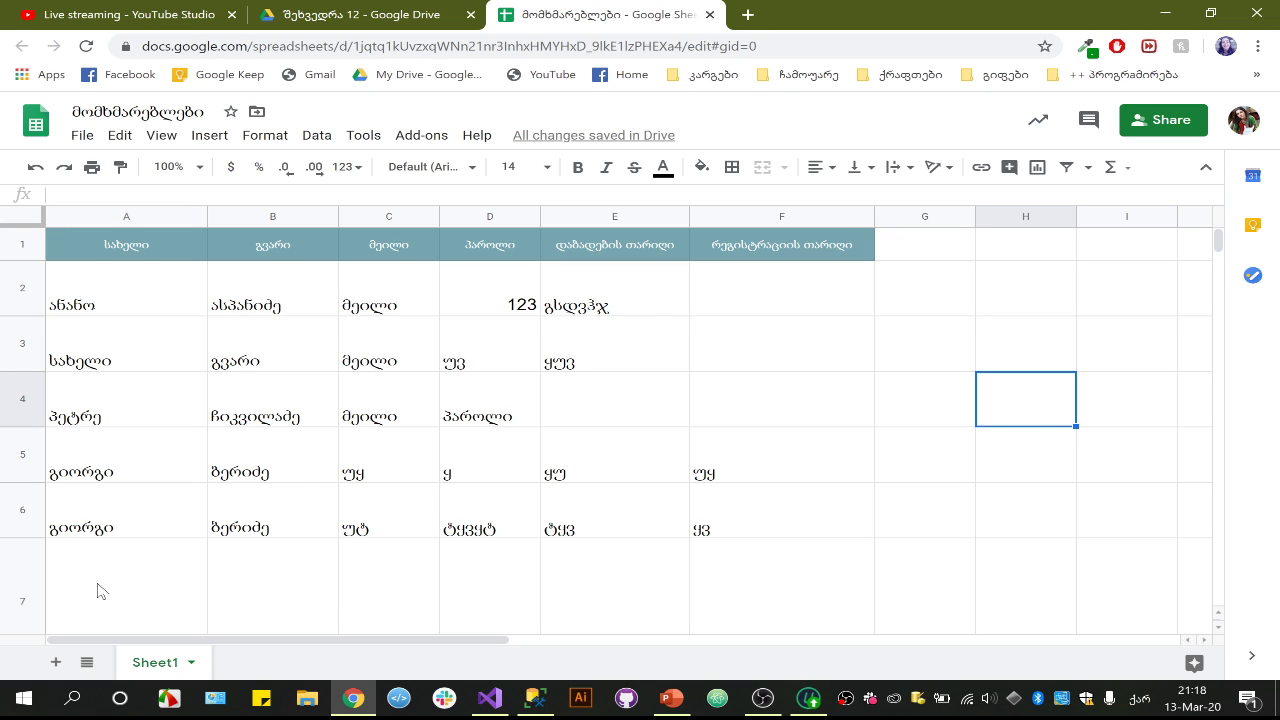
left_click_drag(40, 470, 28, 513)
left_click(143, 540)
left_click(127, 461)
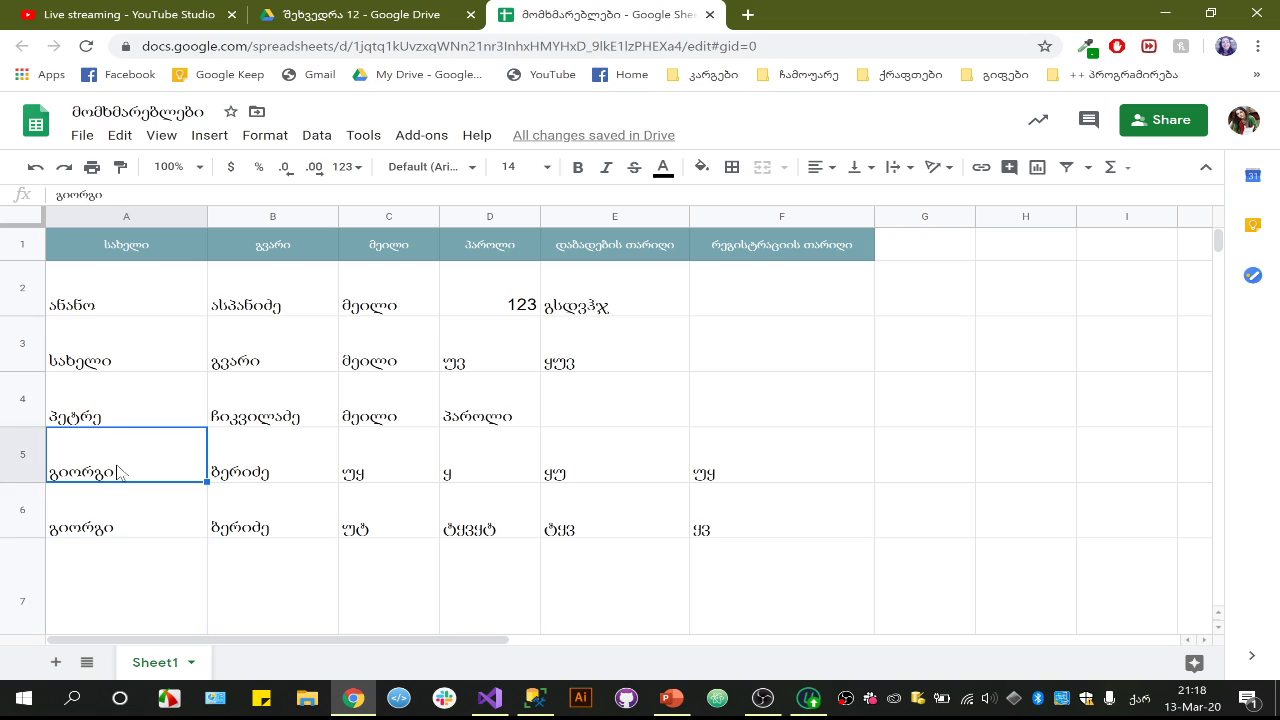
left_click(249, 468)
left_click(251, 523)
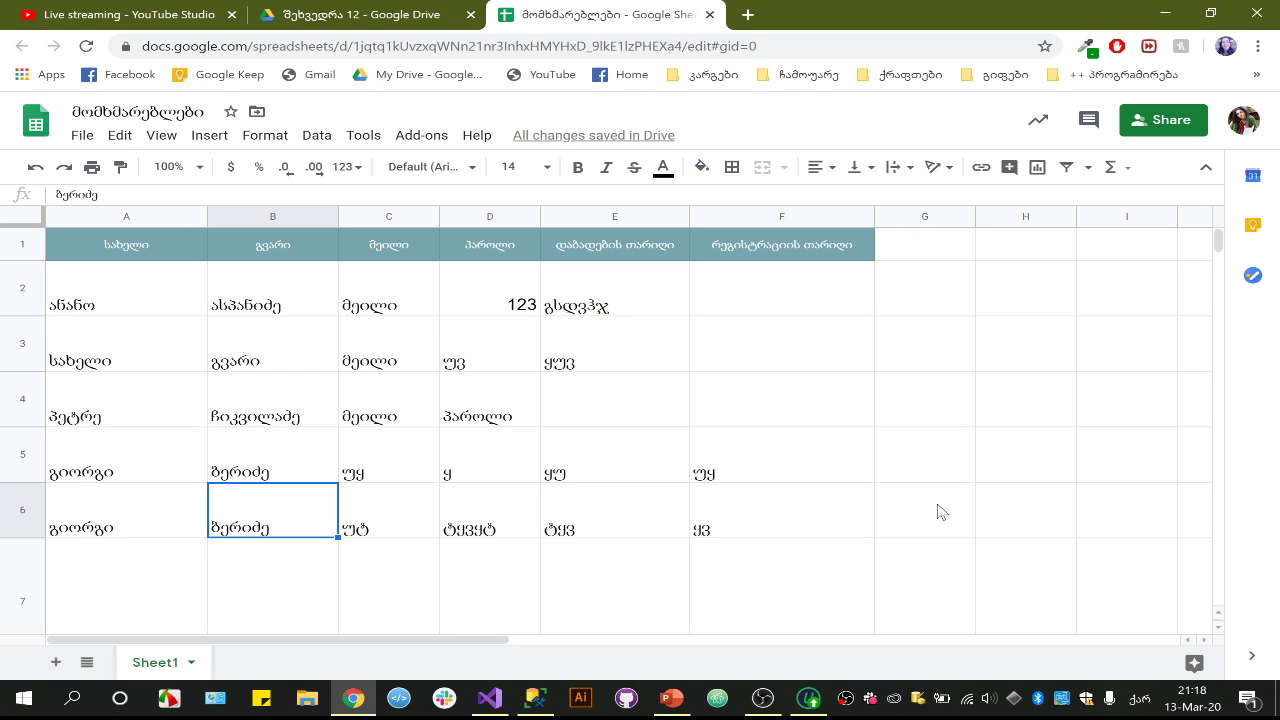
left_click(907, 472)
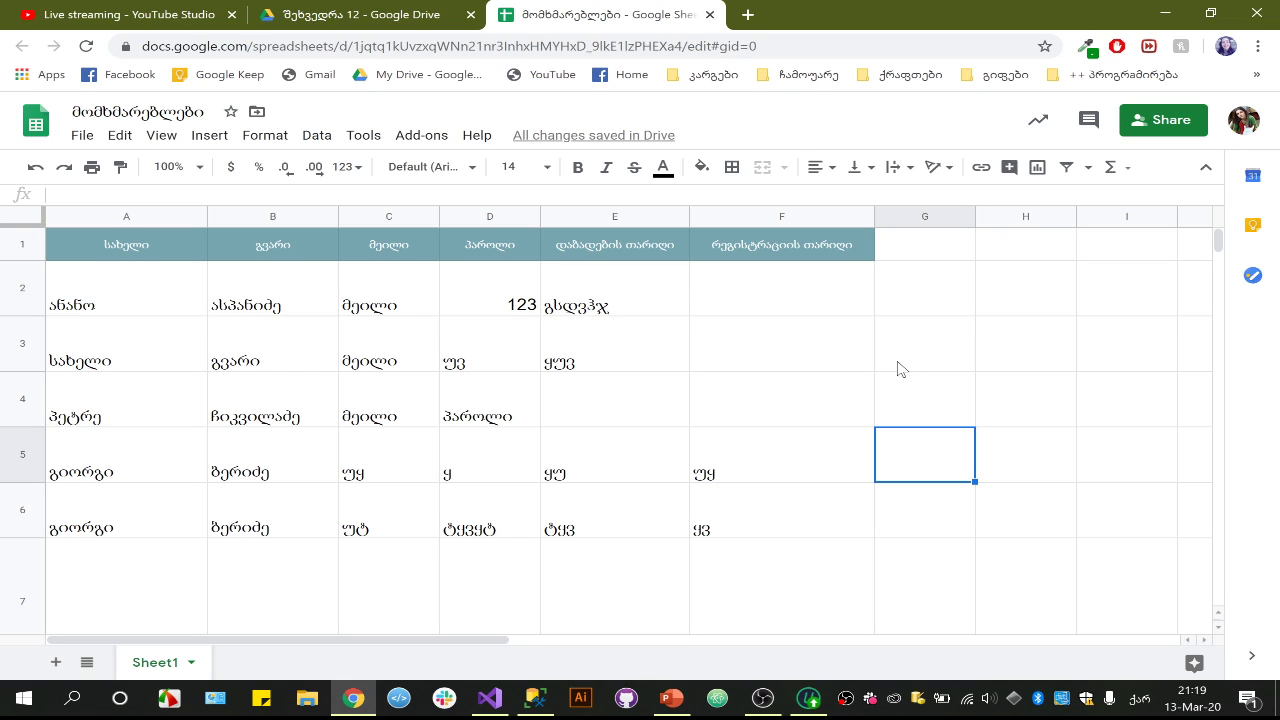
Insert a new column A with the header ID and make it narrower.
right_click(127, 219)
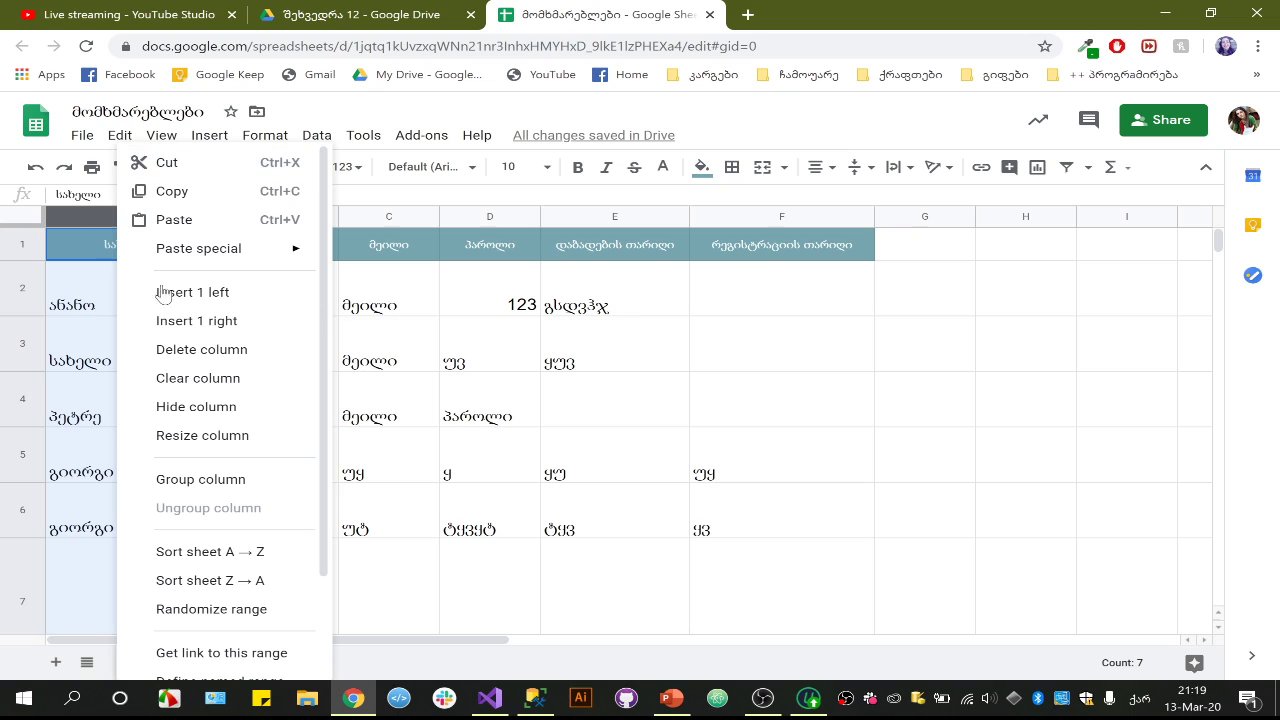
left_click(190, 294)
left_click(110, 241)
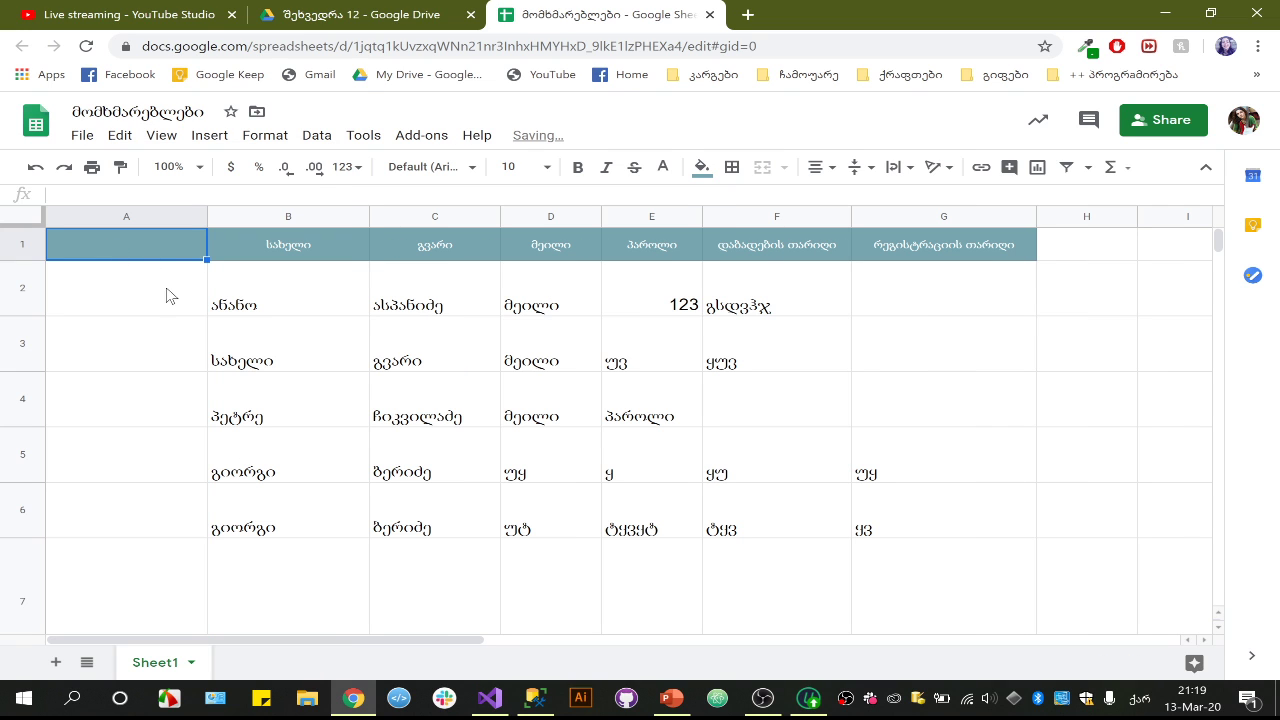
left_click_drag(207, 220, 149, 240)
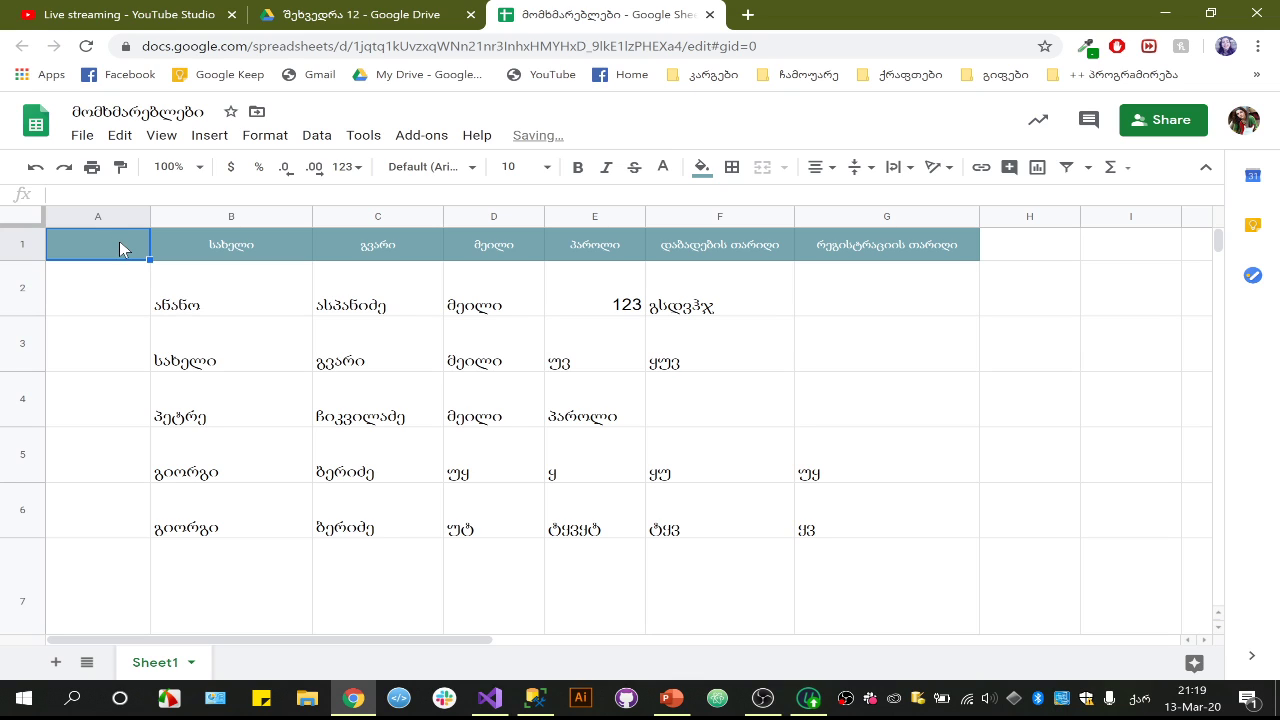
type("ID")
key("Return")
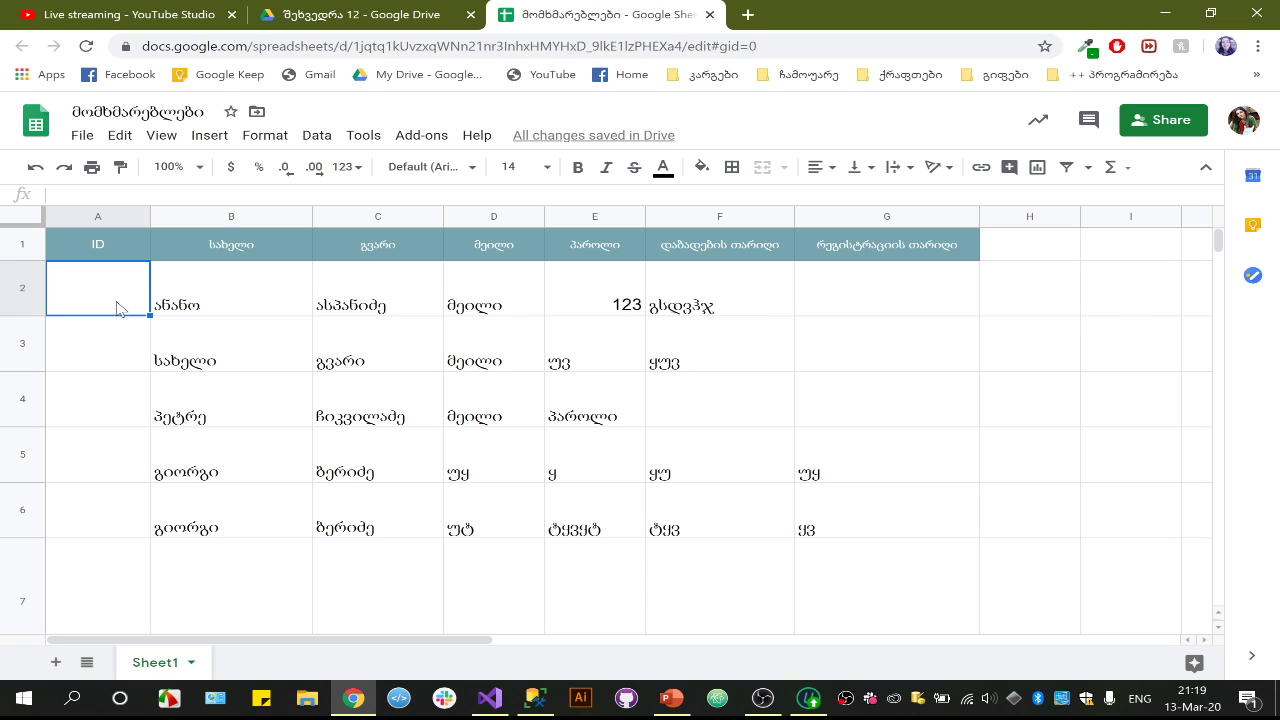
left_click_drag(150, 216, 124, 216)
Enter IDs 1 through 5 in A2:A6 and narrow column A further.
type("1")
key("Return")
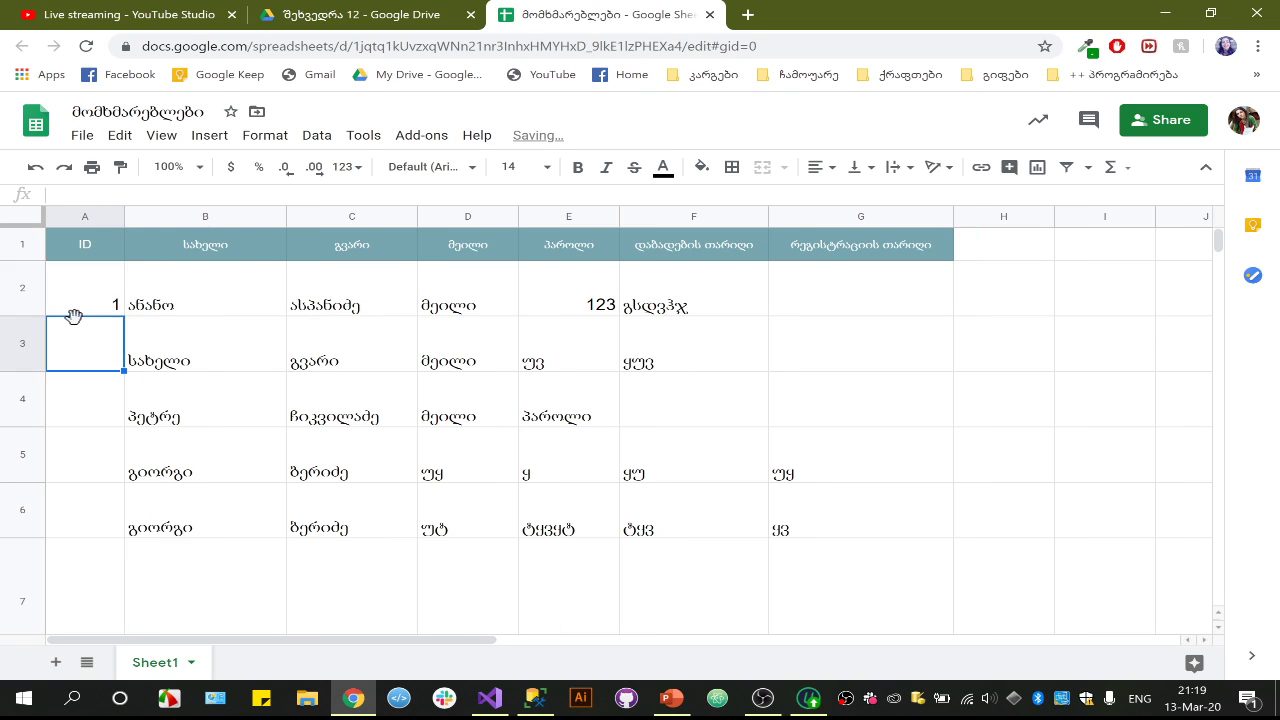
type("2")
key("Return")
type("3")
key("Return")
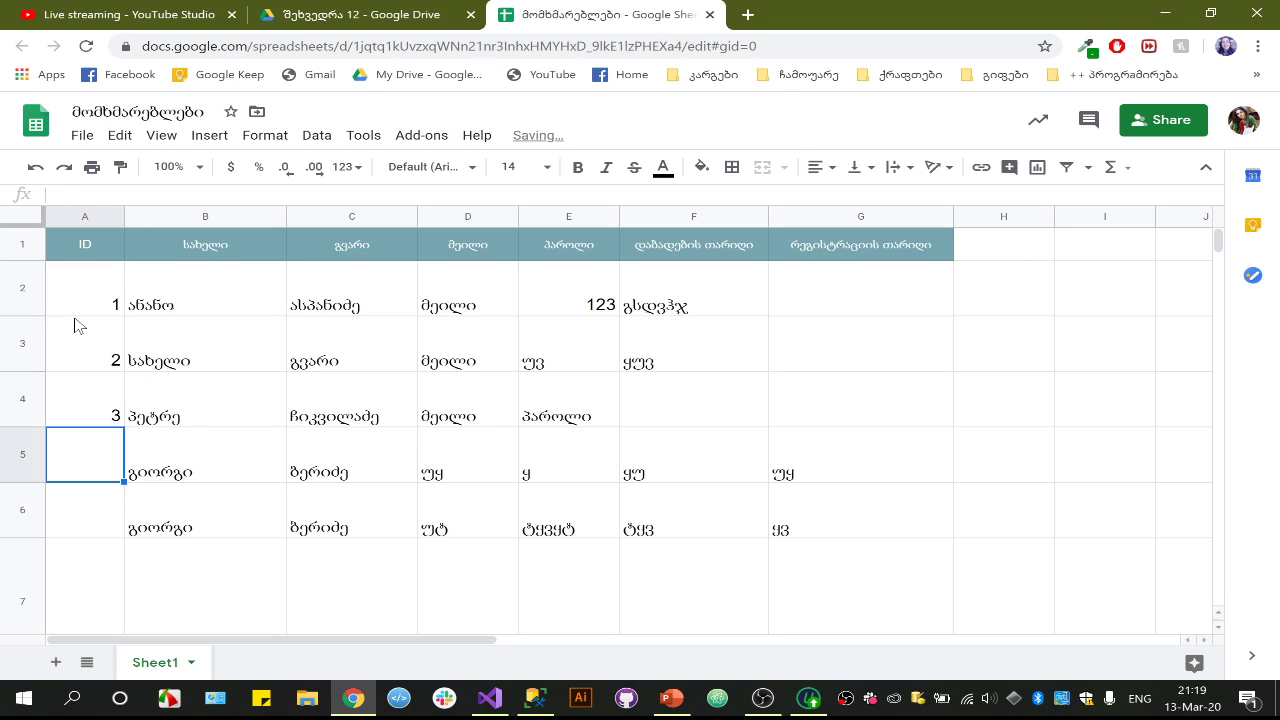
type("4")
key("Return")
type("5")
key("Return")
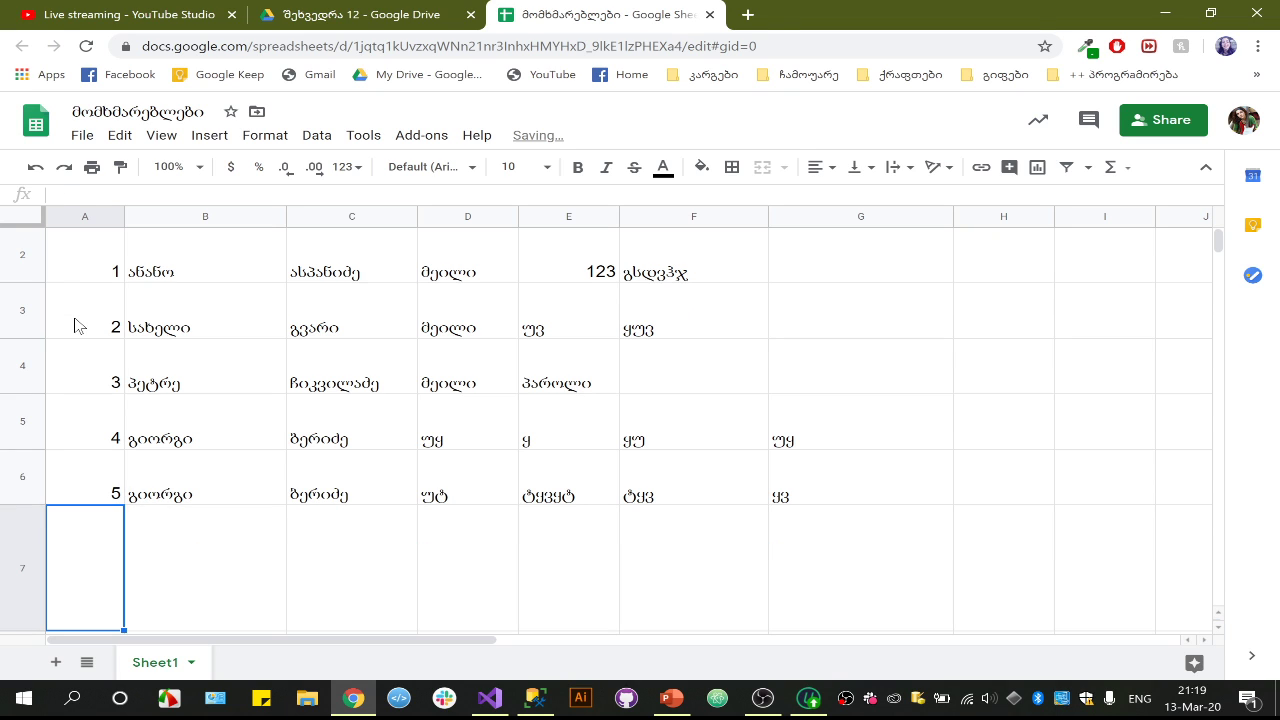
scroll(297, 299, "up", 1)
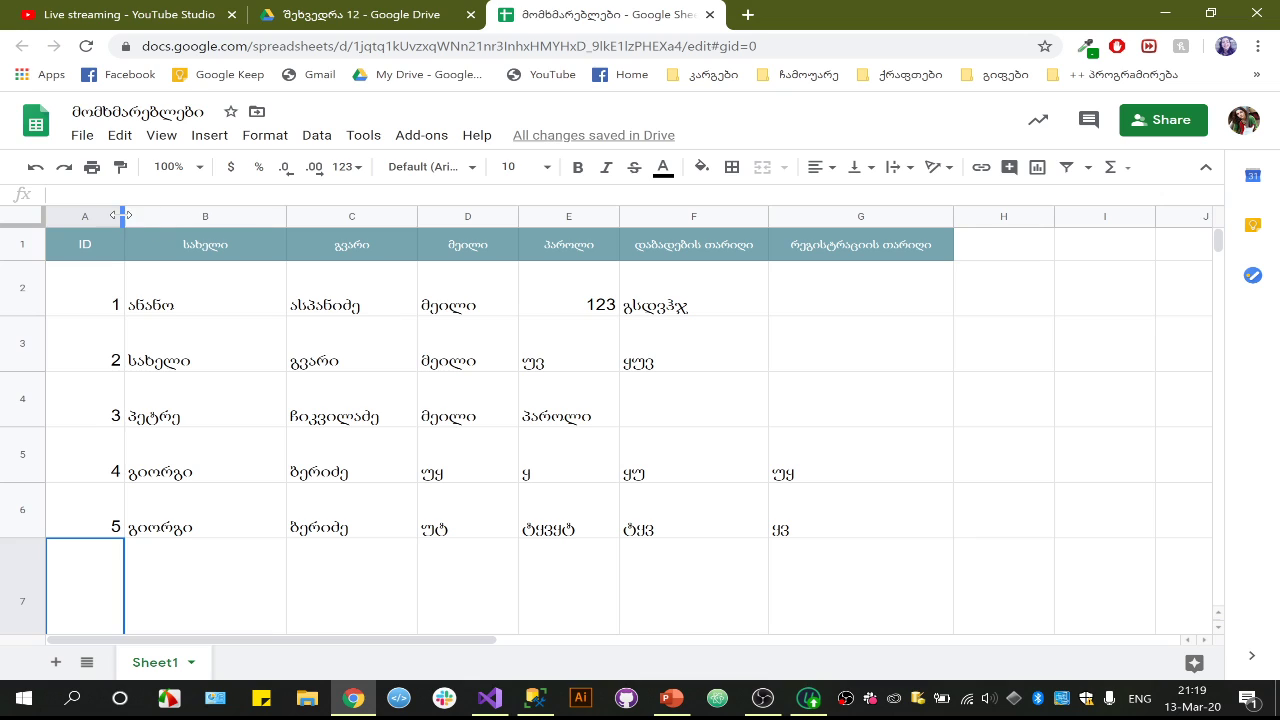
left_click_drag(108, 215, 90, 215)
left_click(1005, 605)
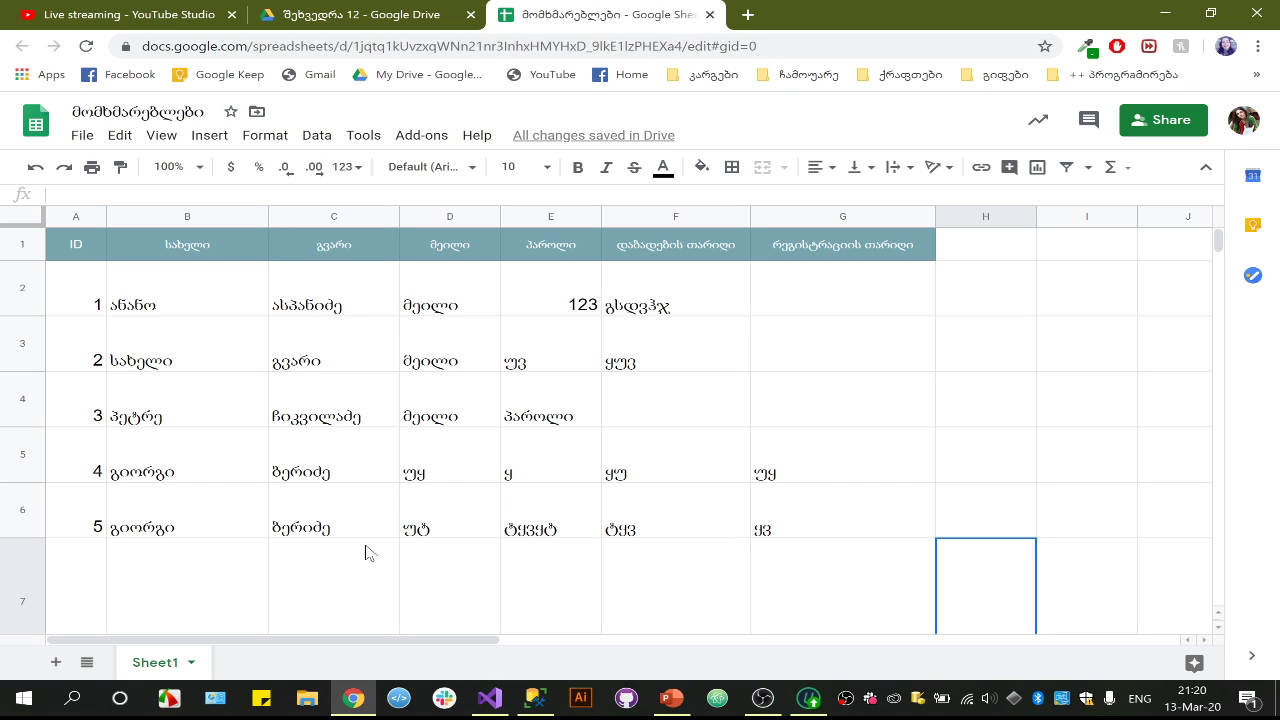
Select the ID cells and row 5 to show how each record is identified.
left_click(77, 508)
left_click(84, 478)
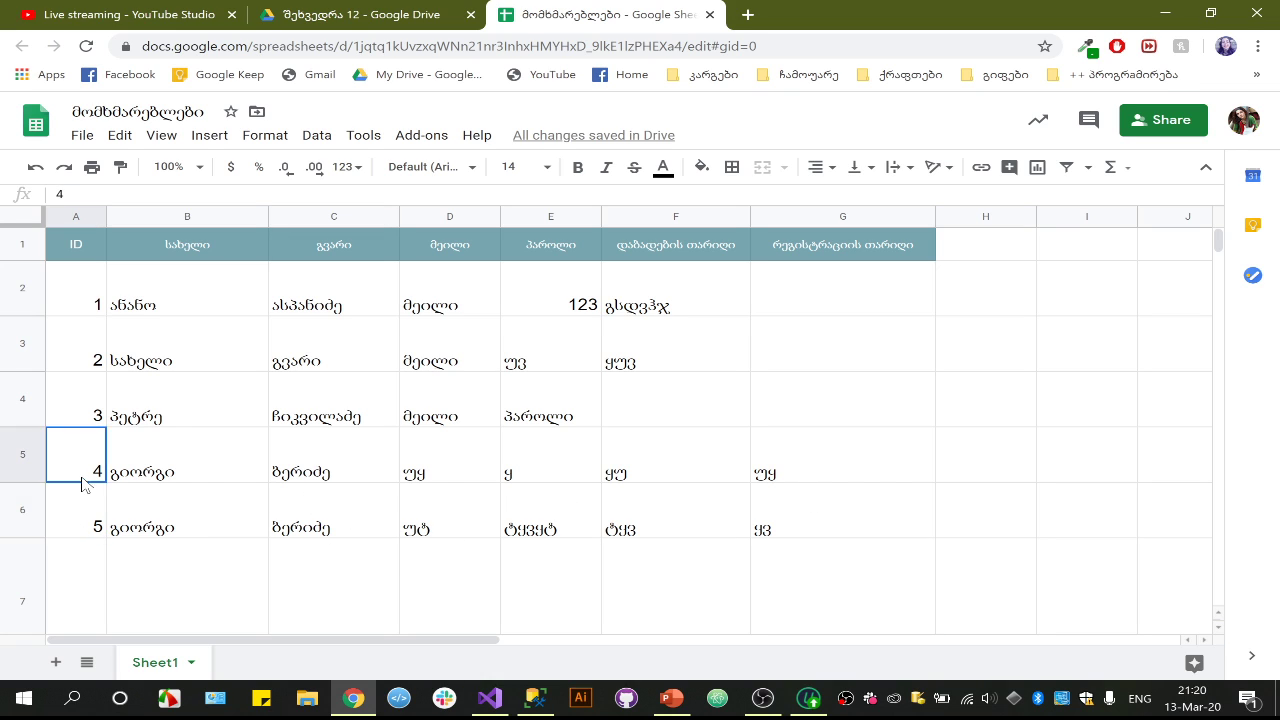
left_click(975, 455)
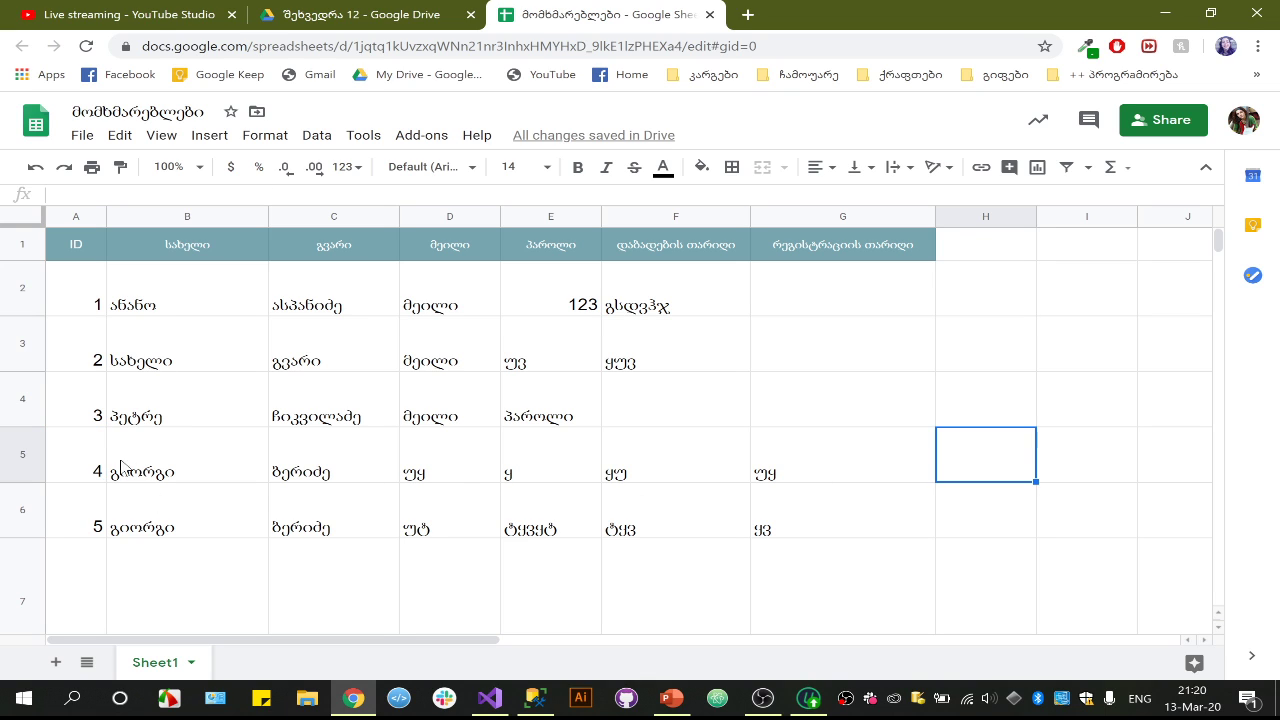
left_click(20, 453)
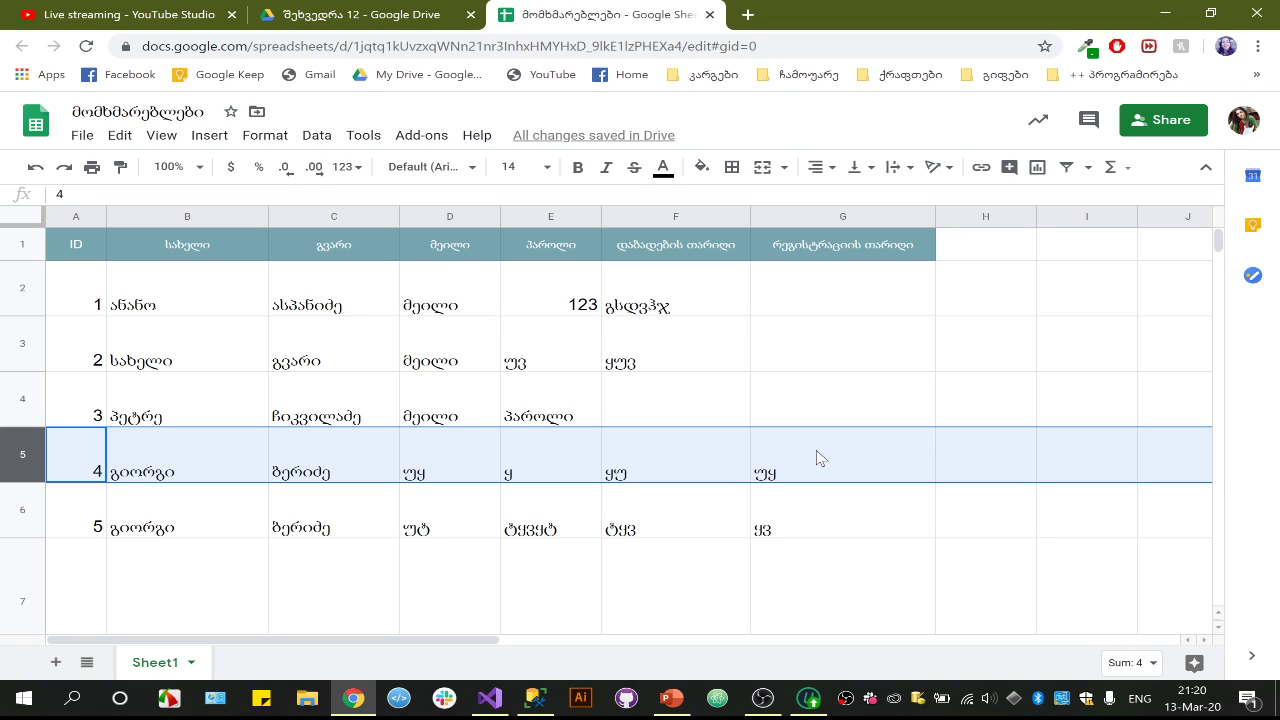
left_click(82, 249)
left_click(100, 434)
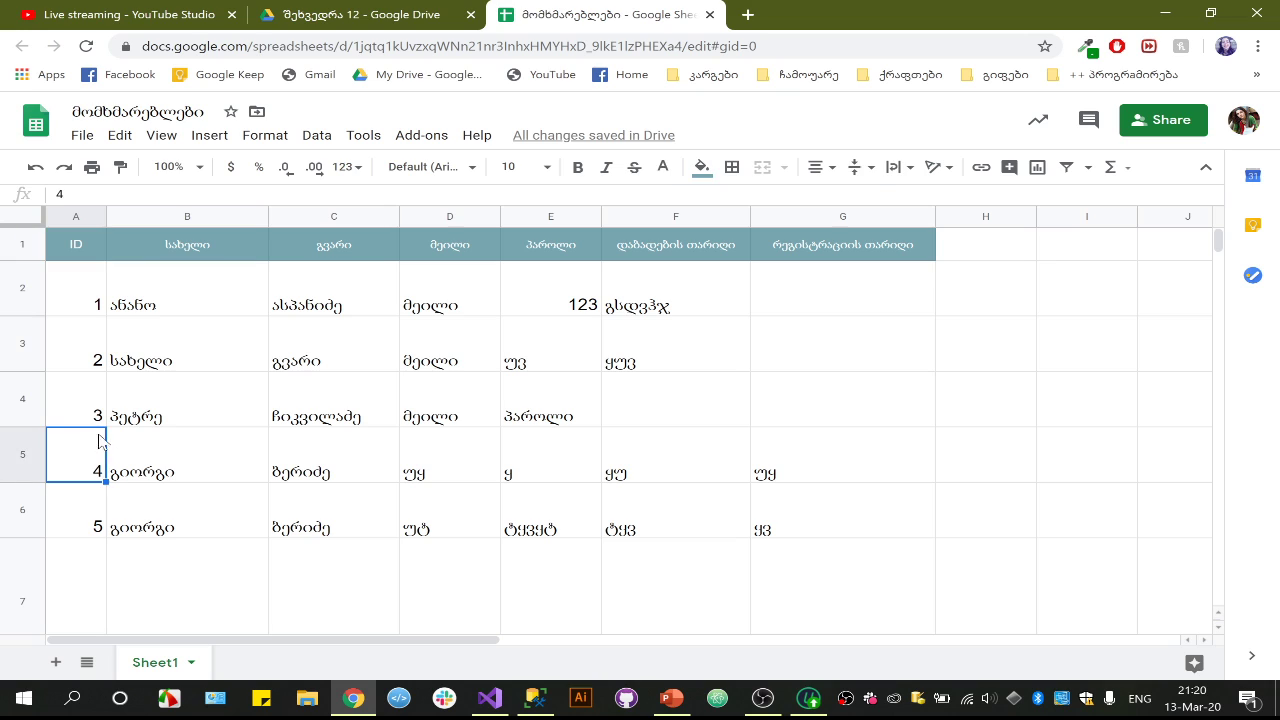
left_click(11, 458)
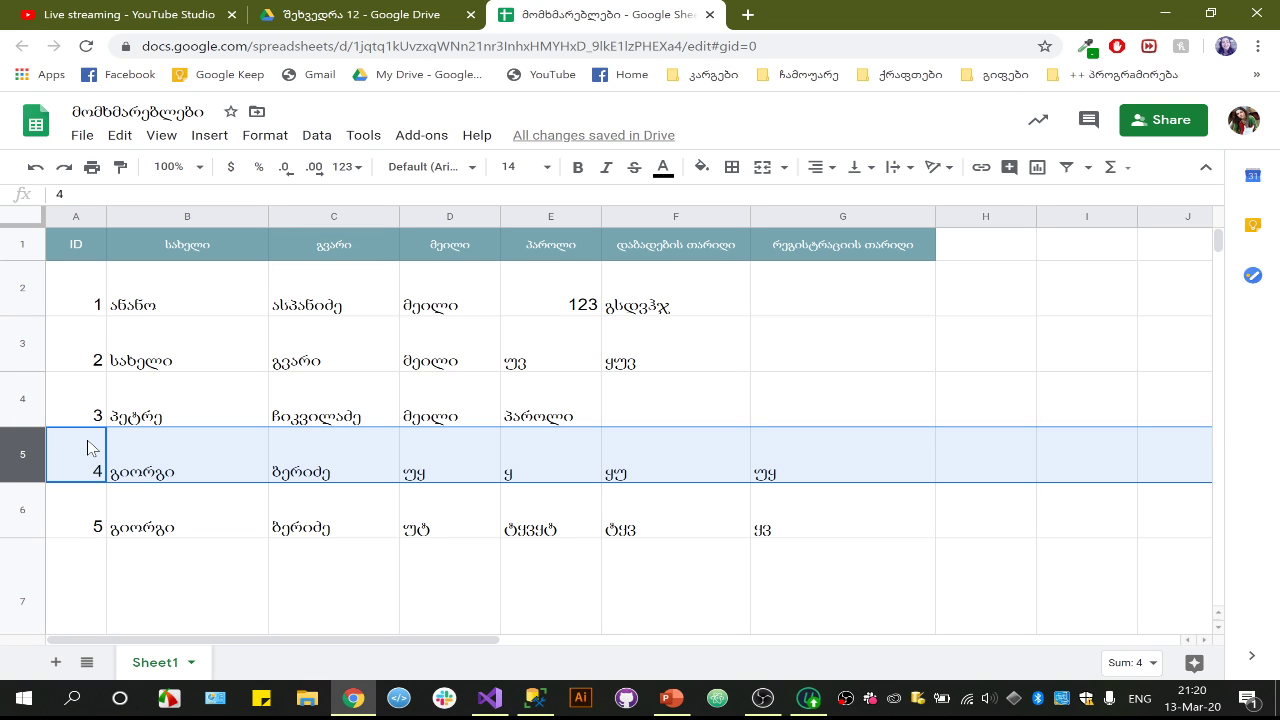
Insert an empty column row above Name in the dbo.User design.
left_click(533, 705)
right_click(312, 145)
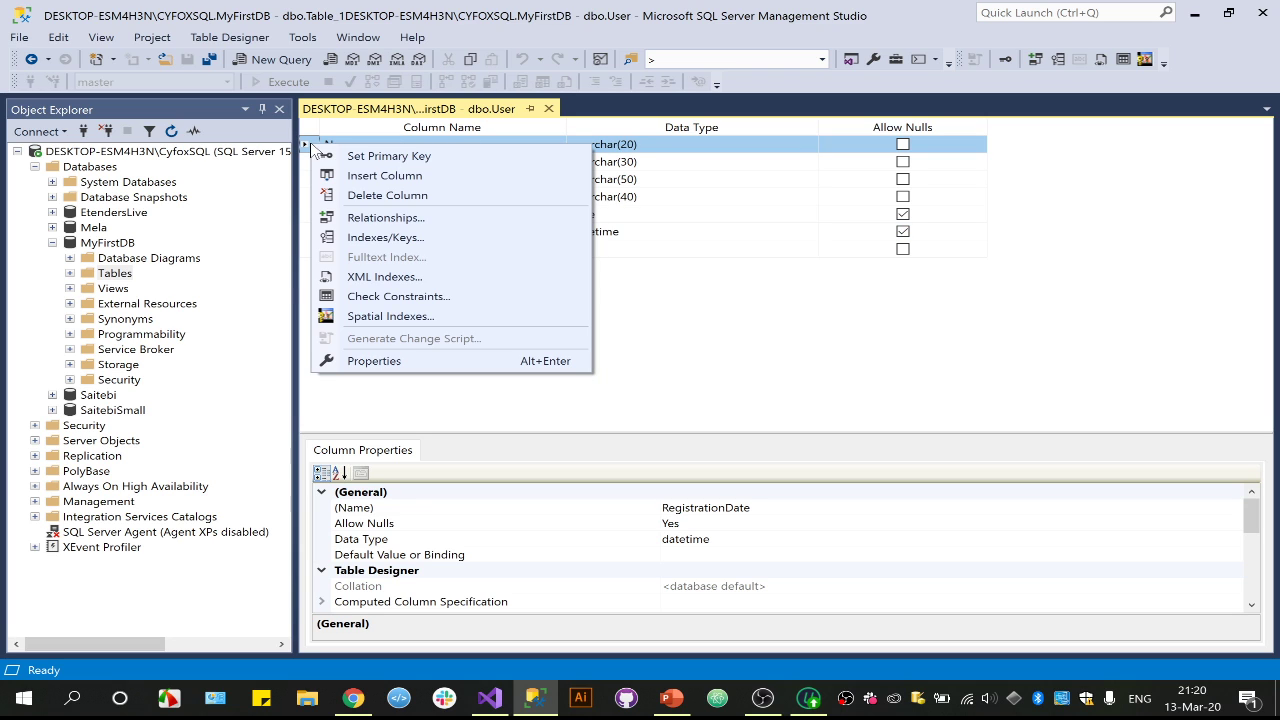
left_click(780, 340)
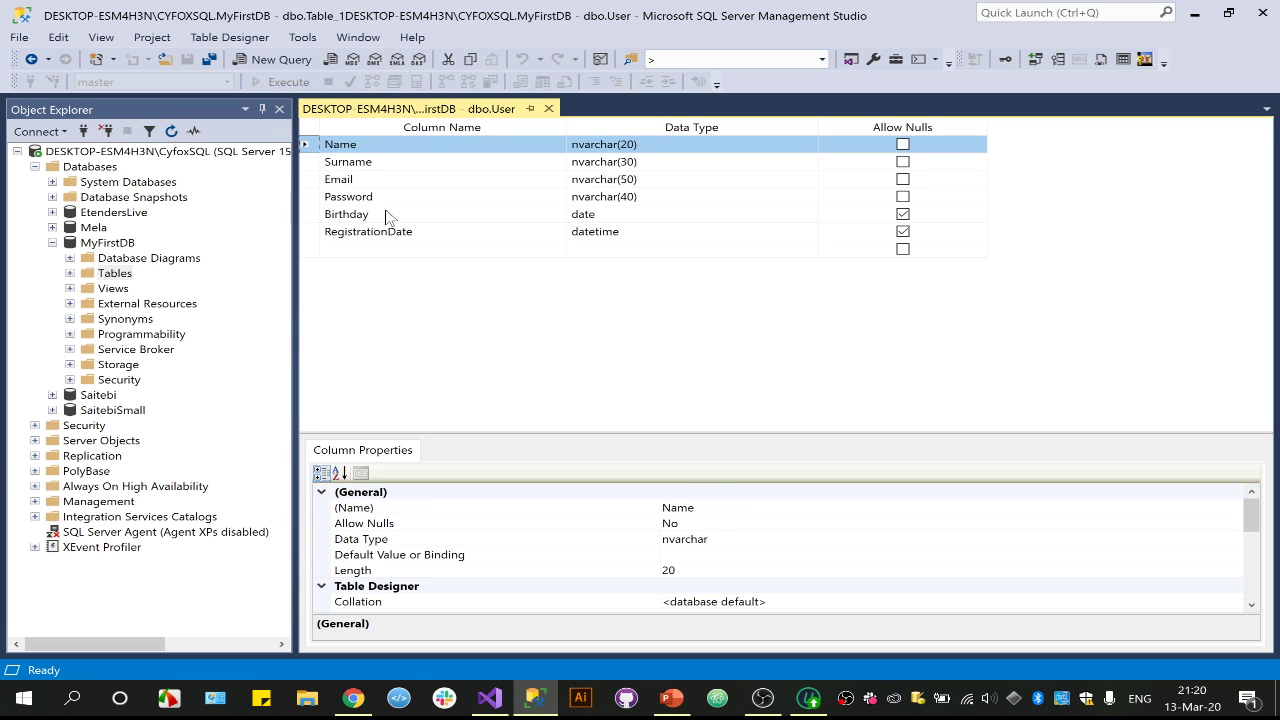
right_click(309, 148)
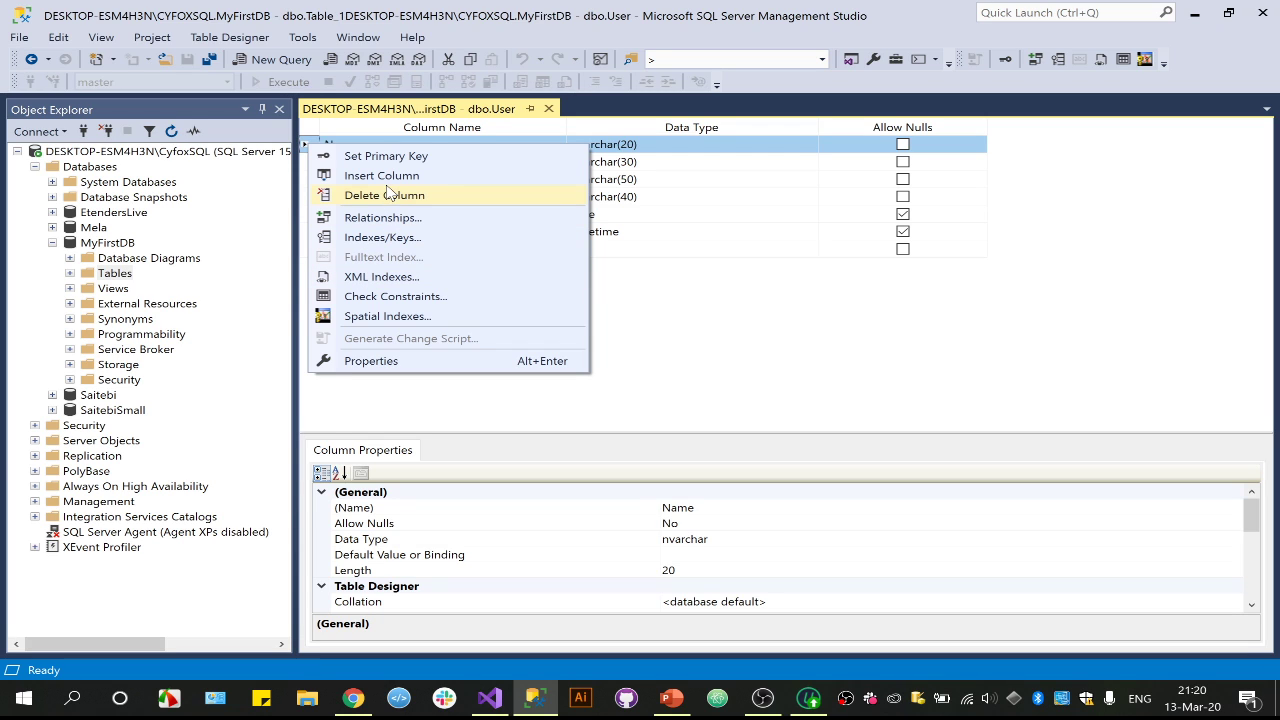
left_click(431, 179)
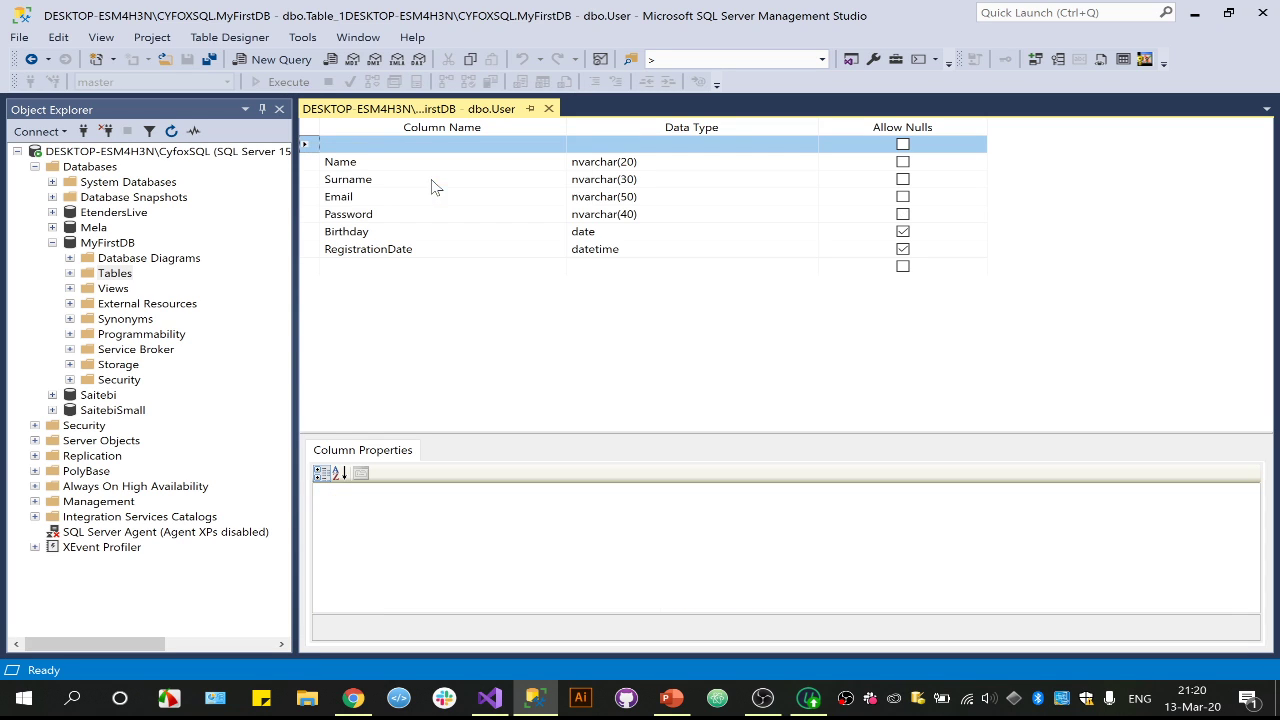
left_click(350, 145)
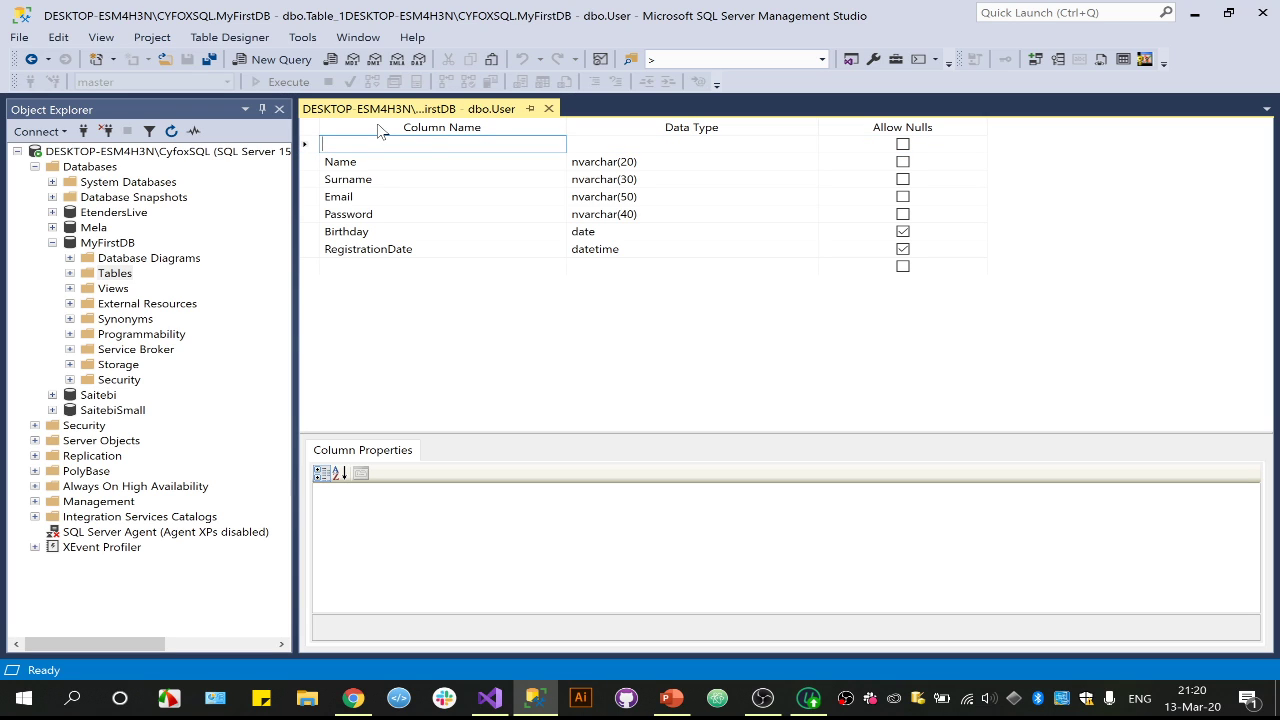
Name the new column ID and set its data type to int.
type("ID")
key("Tab")
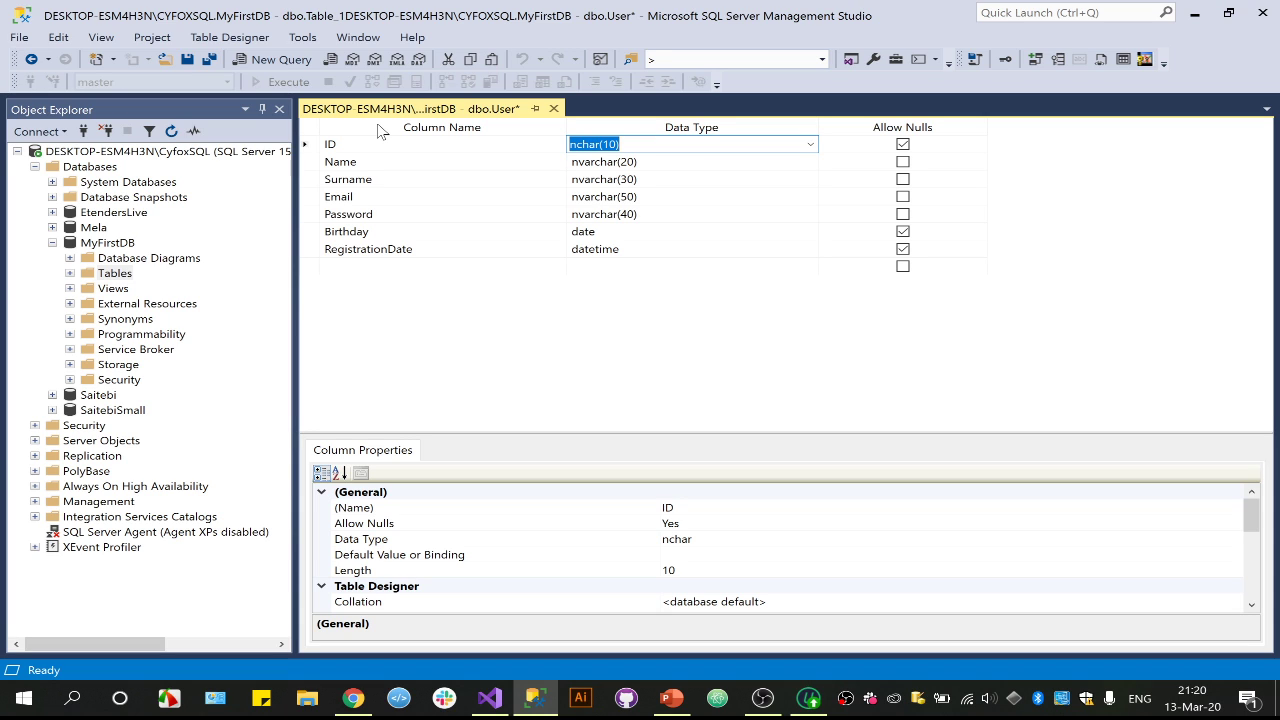
type("int")
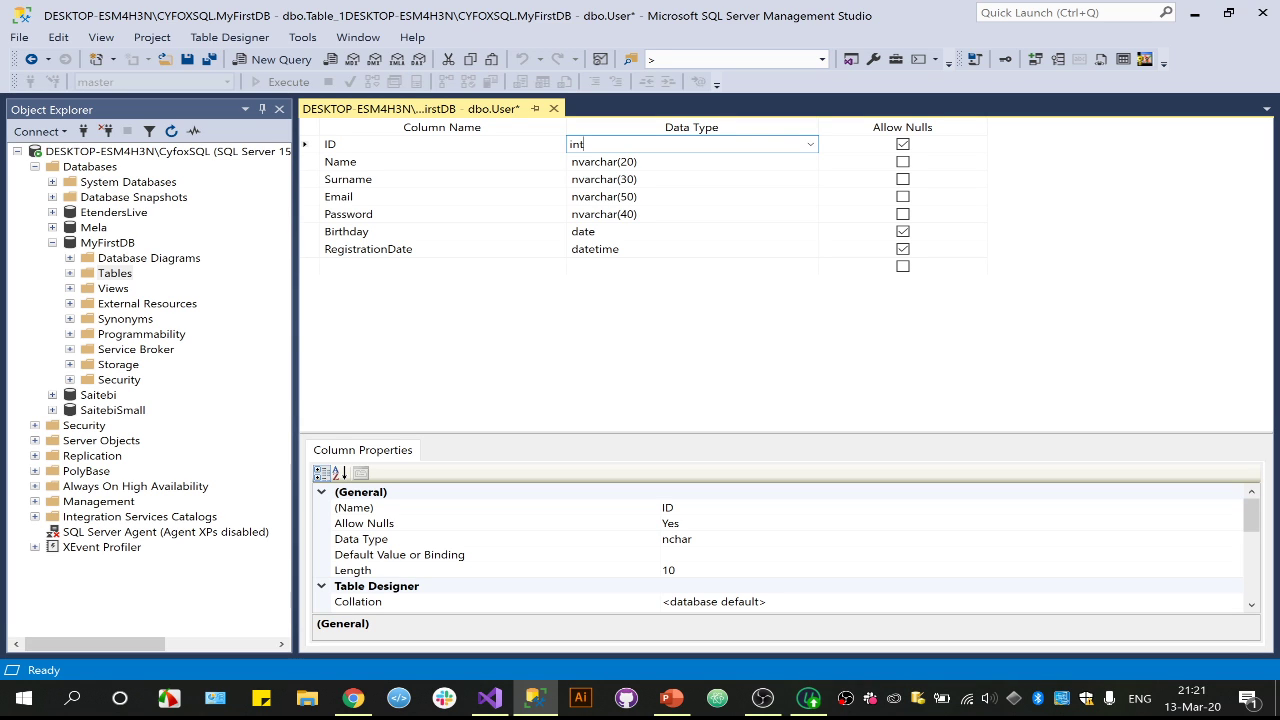
key("BackSpace")
key("BackSpace")
key("BackSpace")
type("bigi")
type("nt")
key("BackSpace")
key("BackSpace")
key("BackSpace")
key("BackSpace")
key("BackSpace")
type("int")
key("Tab")
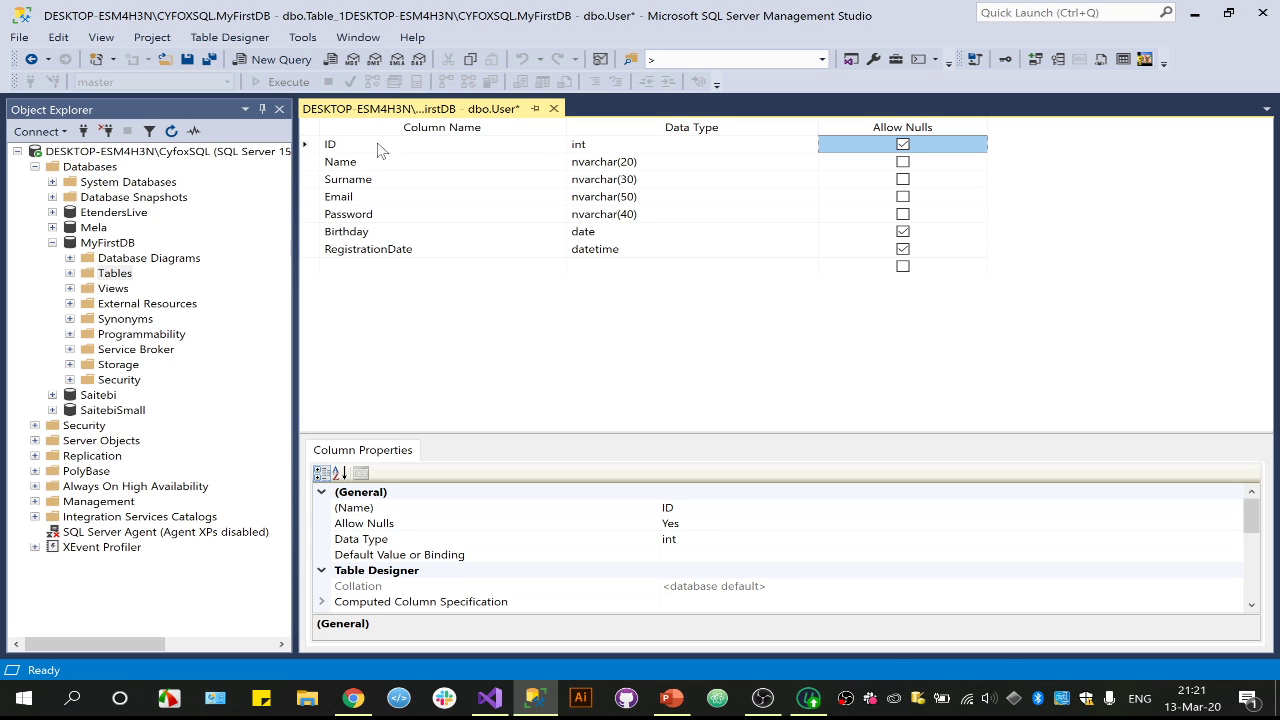
Select the sheet's ID column, then make dbo.User's ID disallow nulls and return to Sheets.
left_click(353, 698)
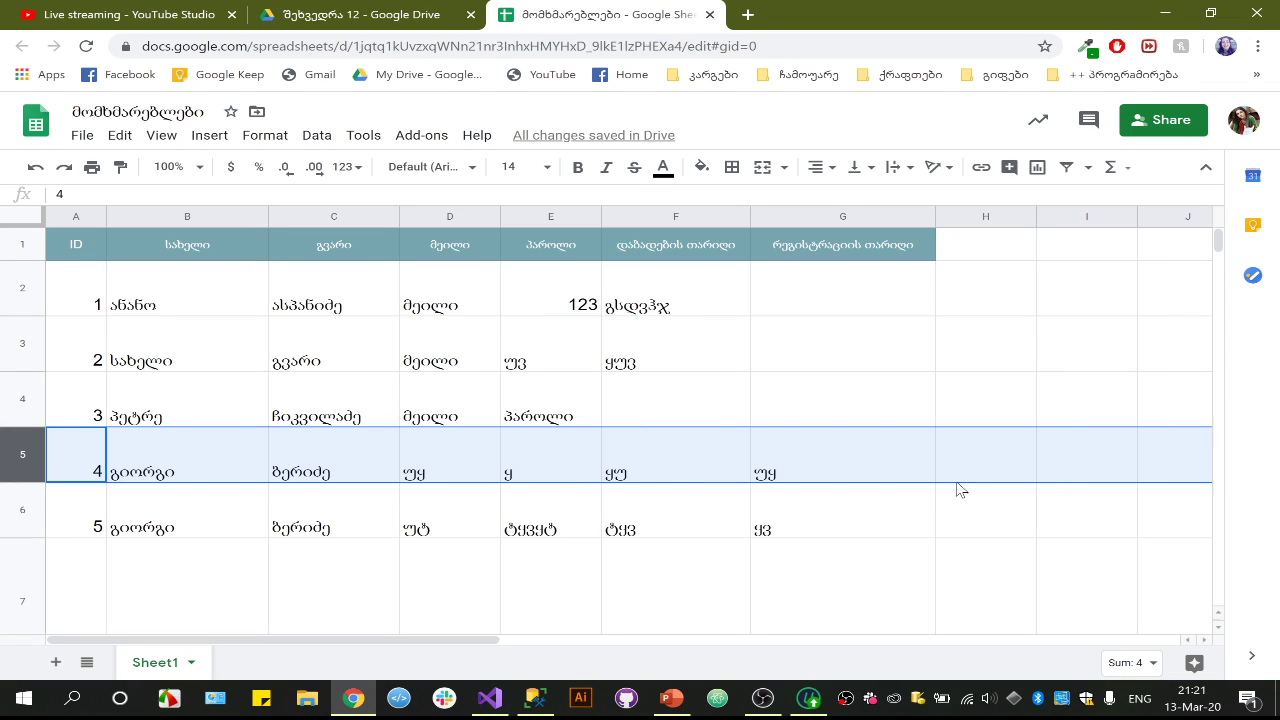
left_click_drag(76, 244, 846, 526)
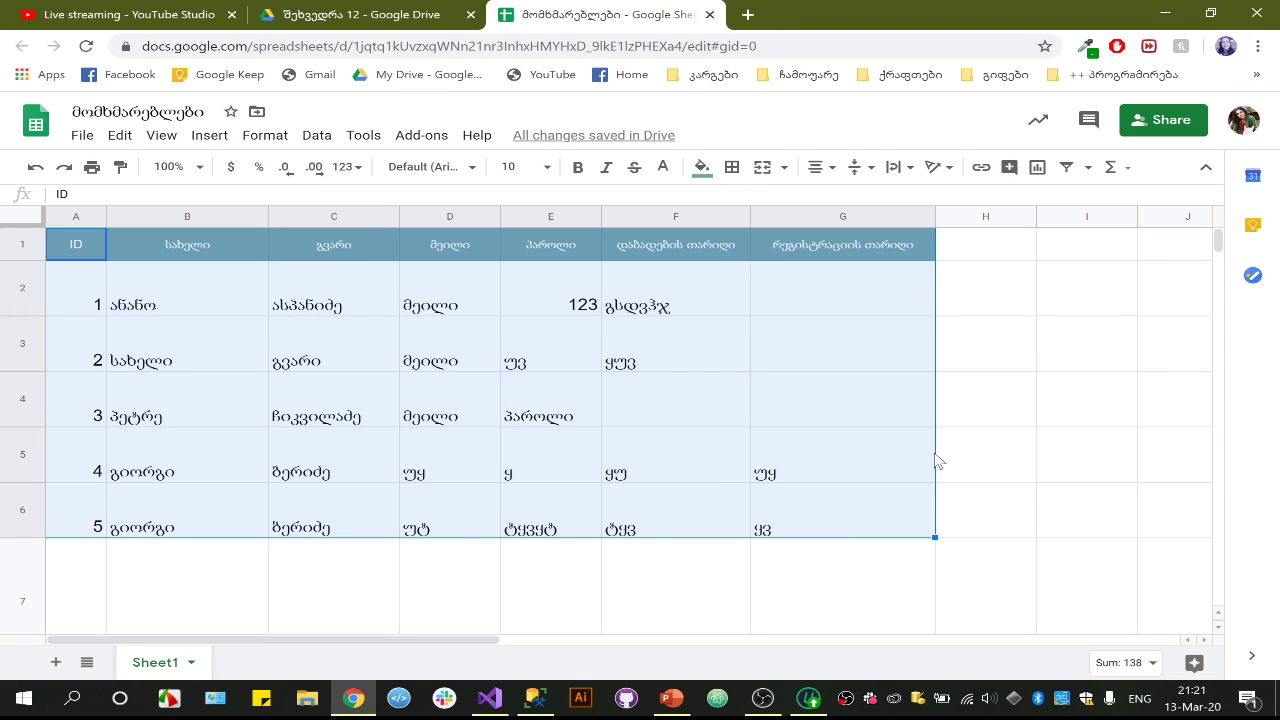
left_click(76, 216)
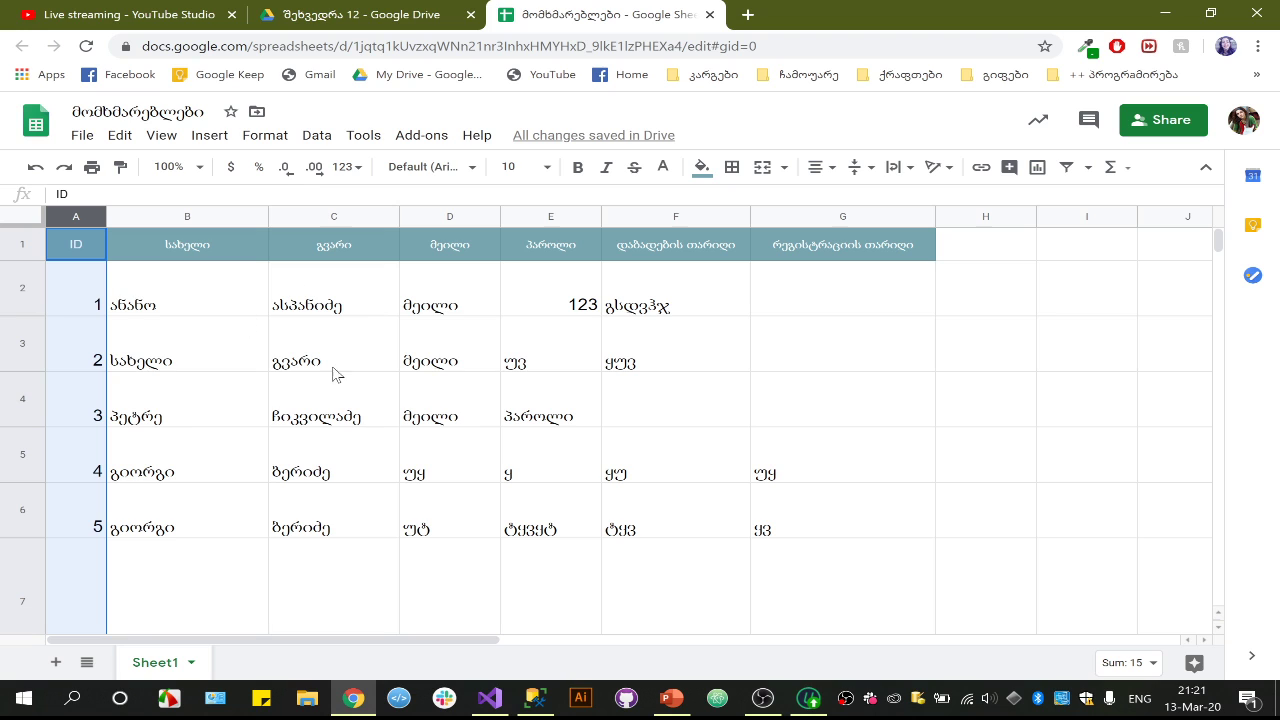
left_click(535, 698)
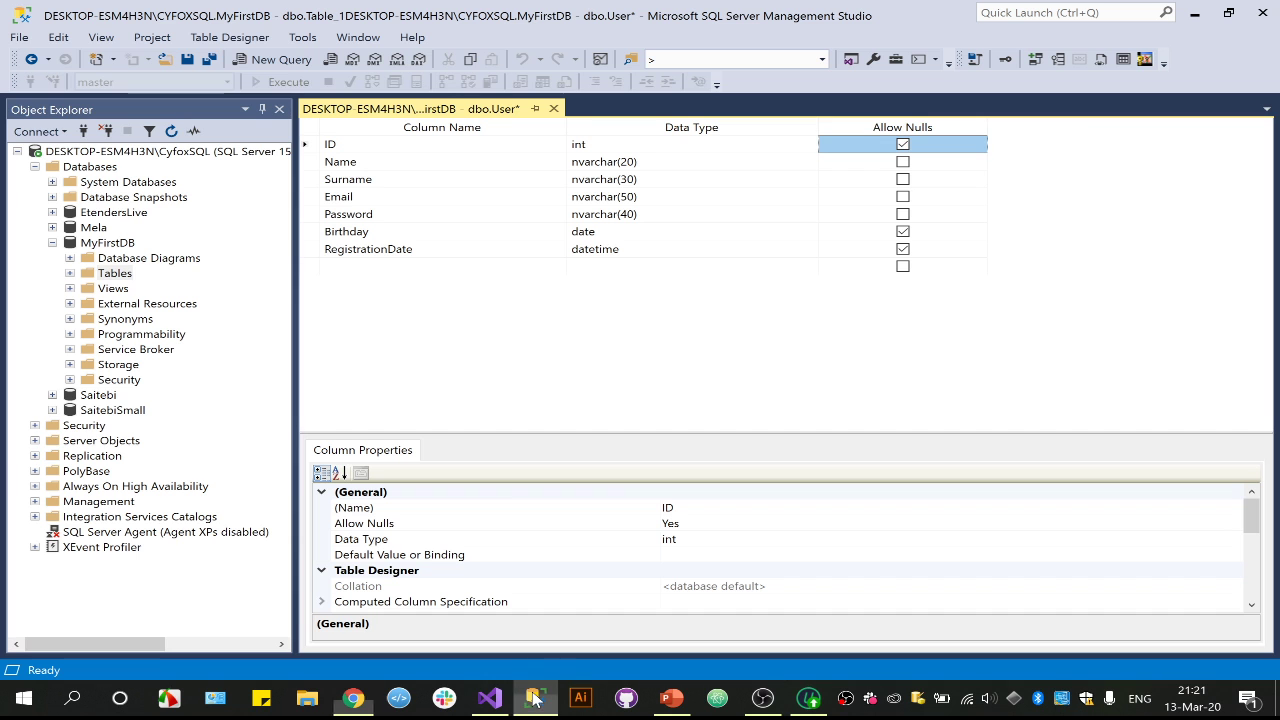
left_click(902, 146)
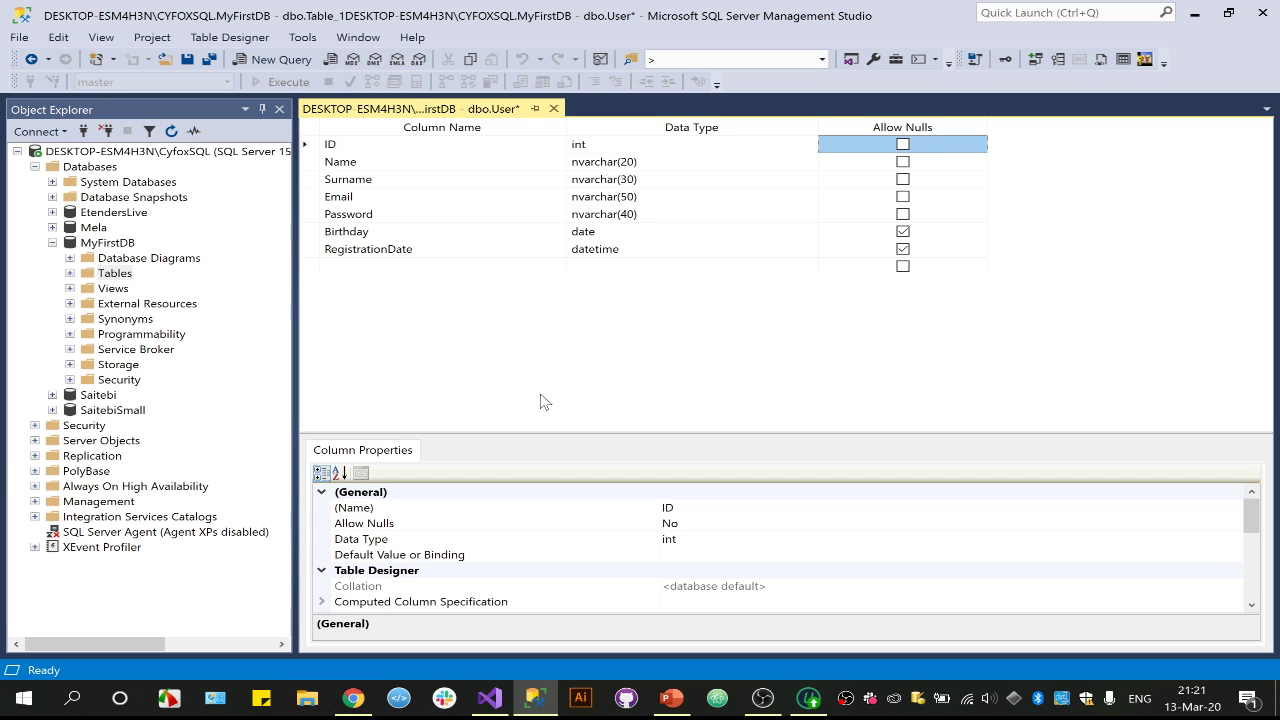
left_click(353, 698)
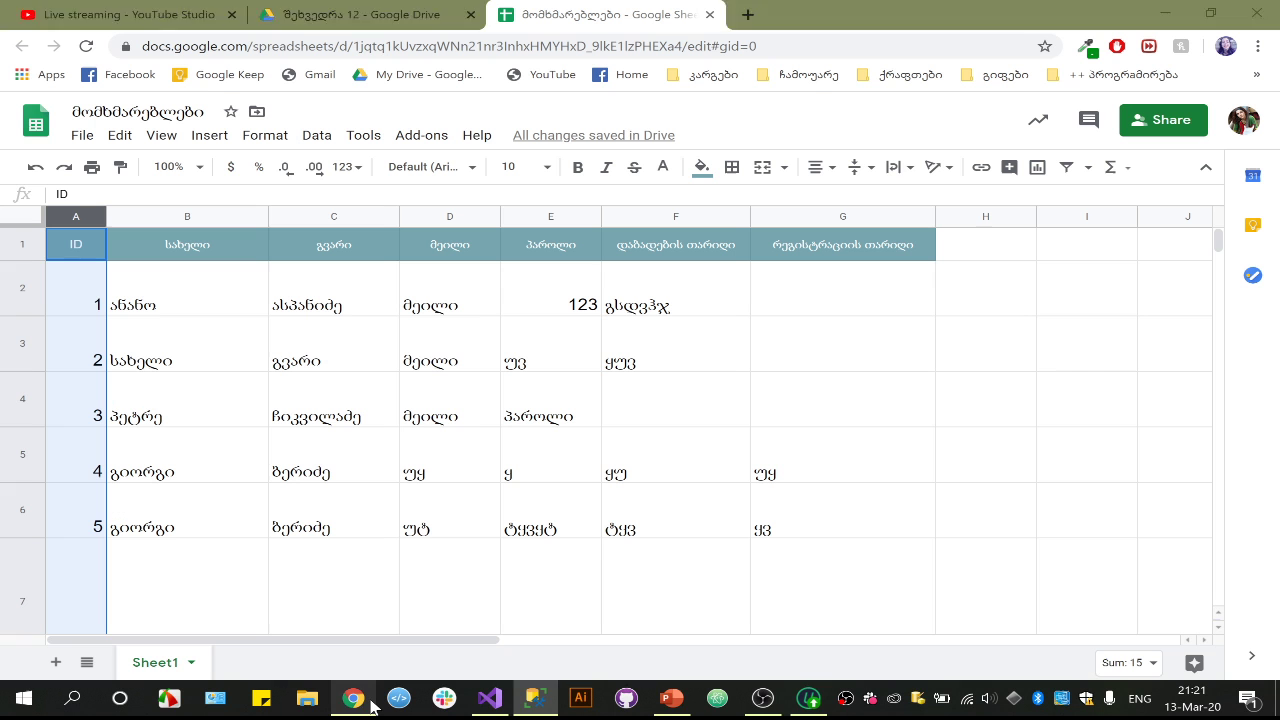
Review the ID values 1 through 5 in cells A2:A6 of the users spreadsheet.
left_click(88, 303)
left_click(89, 351)
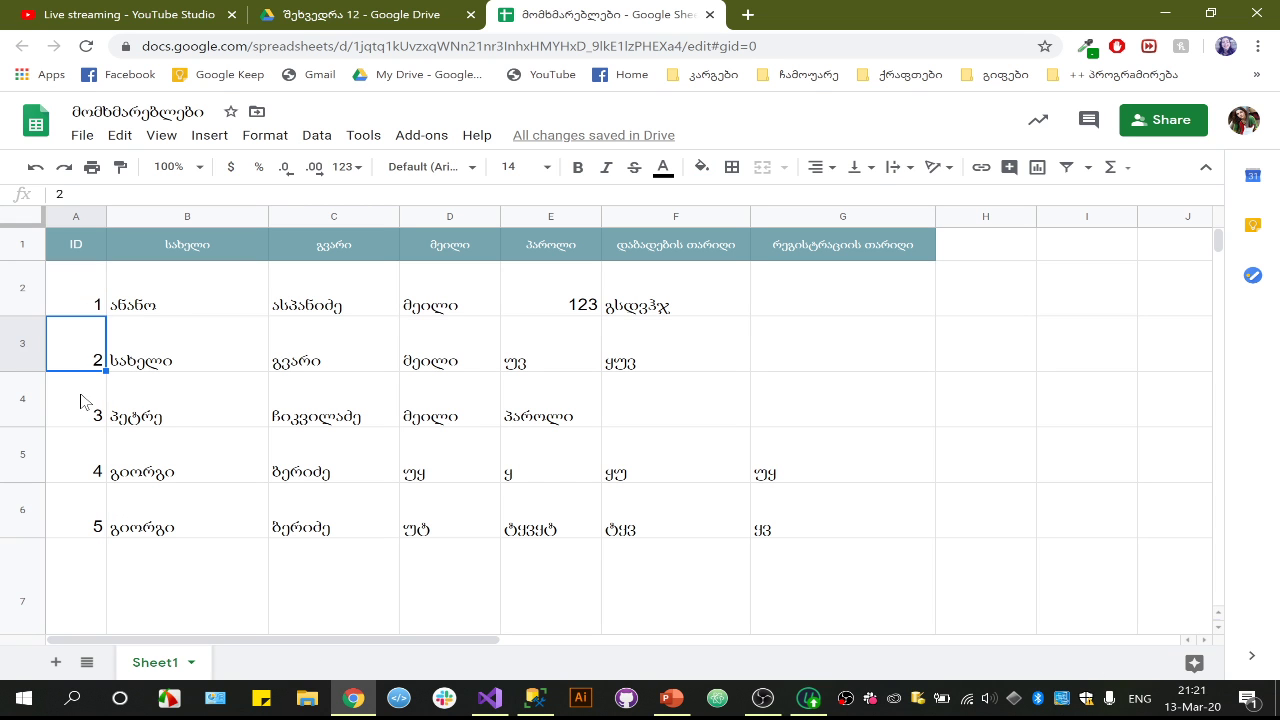
left_click(82, 400)
left_click(82, 445)
left_click(84, 526)
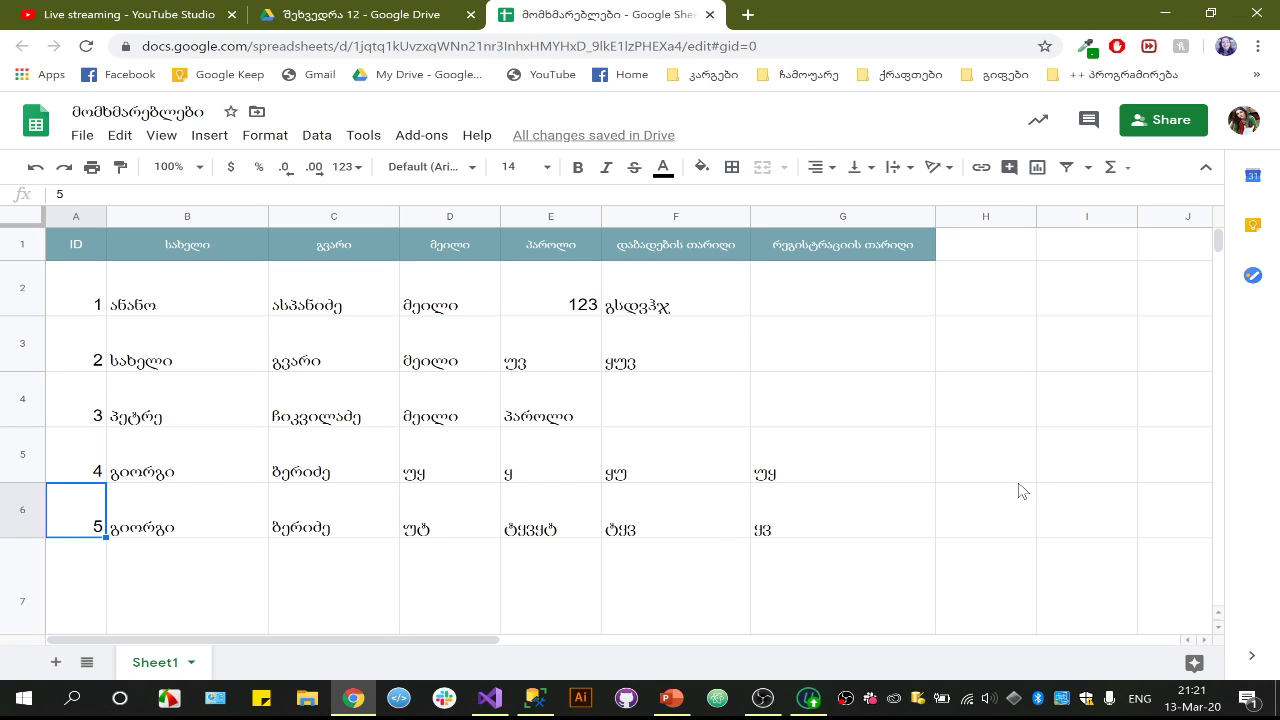
left_click(994, 456)
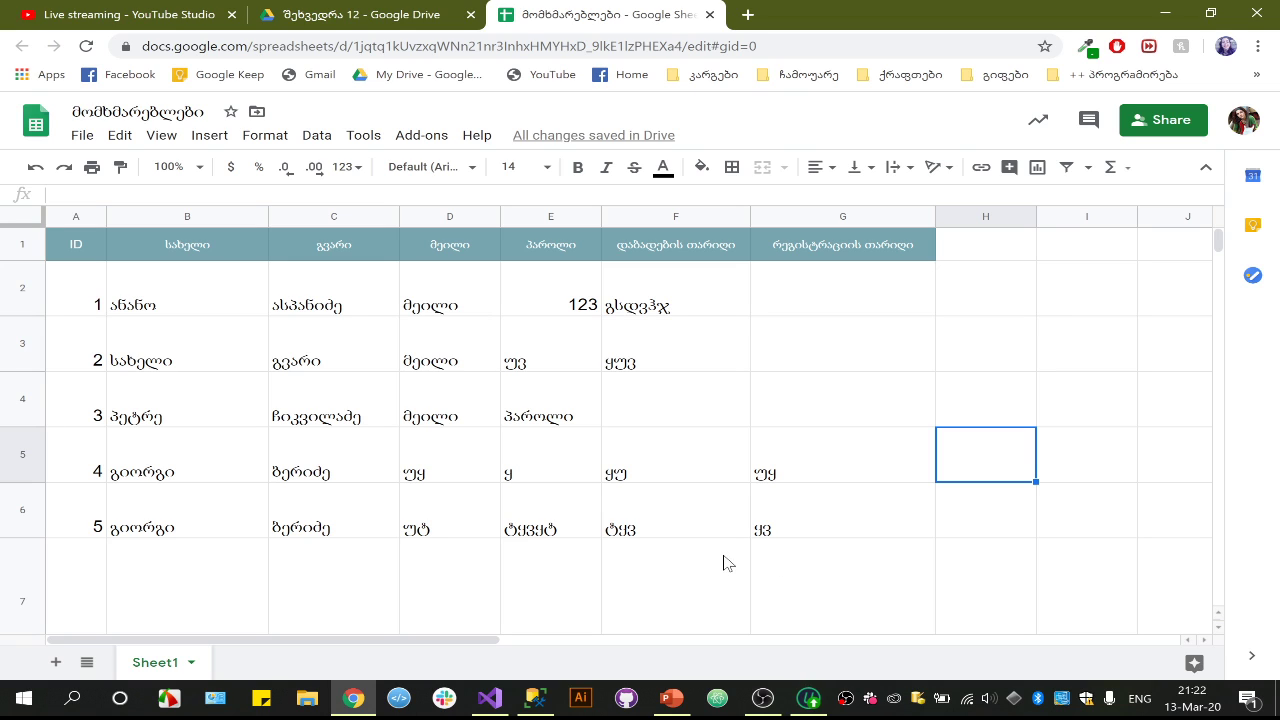
left_click_drag(92, 294, 79, 503)
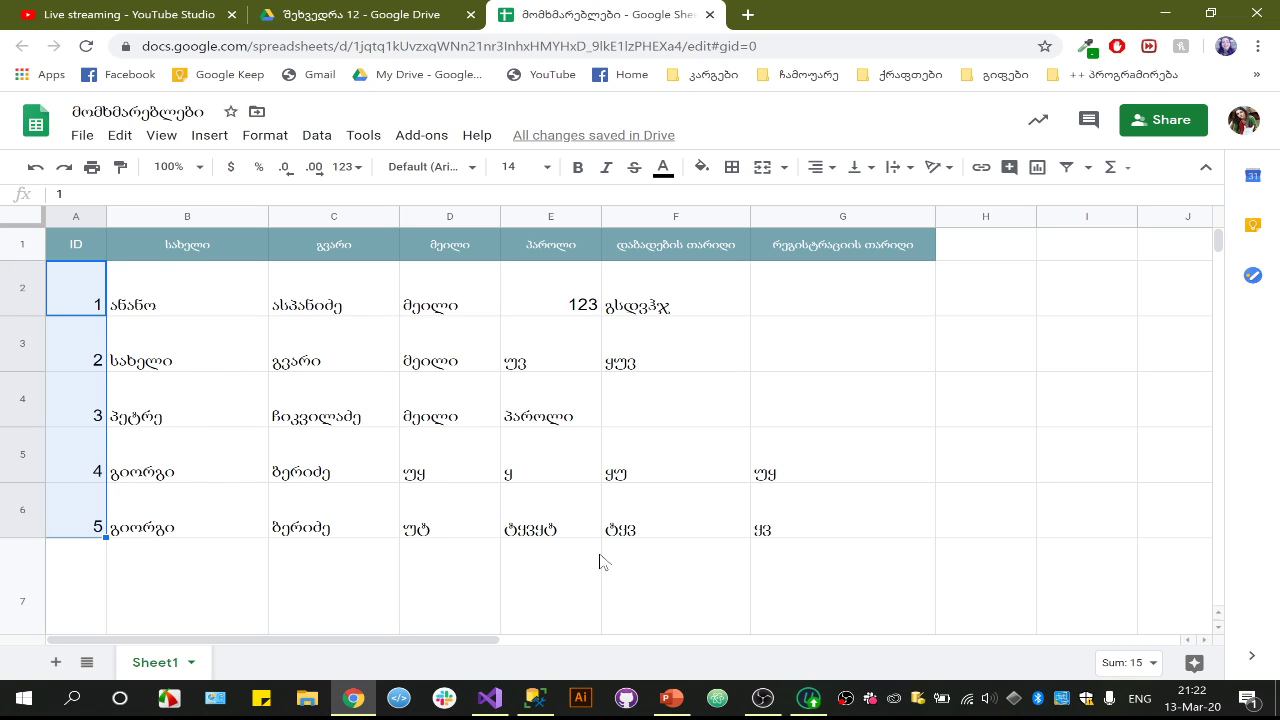
left_click(546, 705)
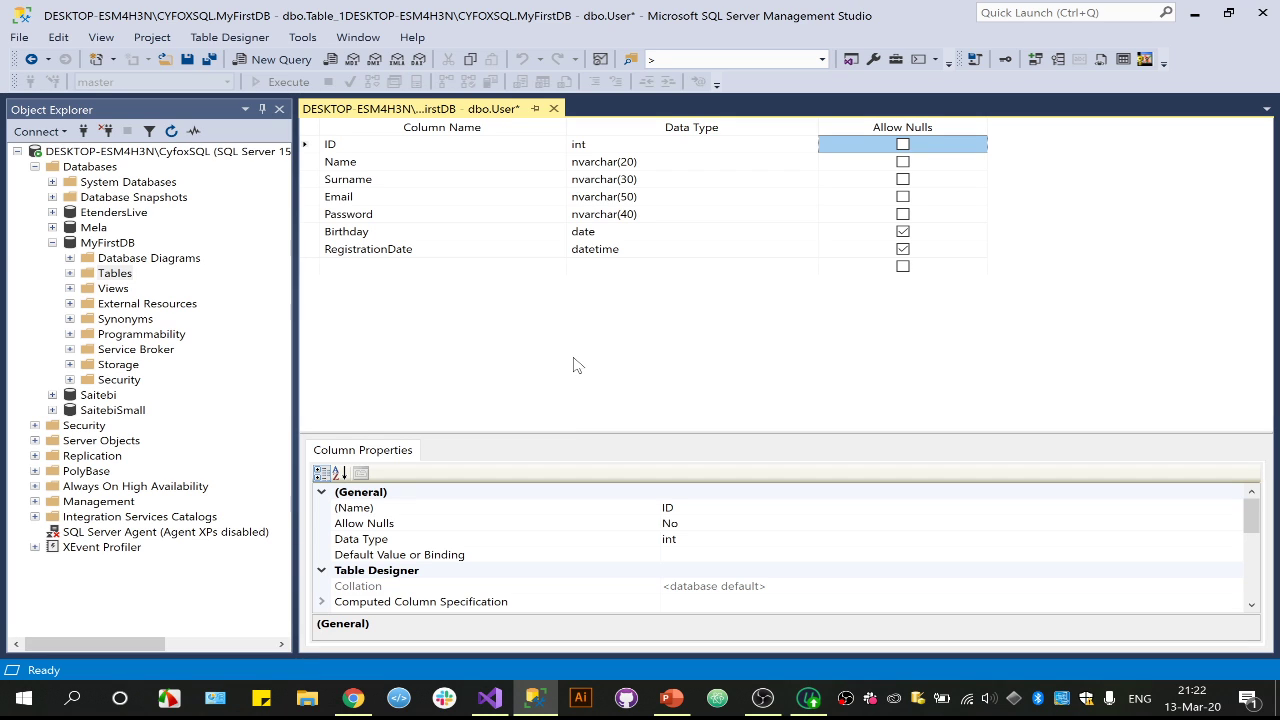
Set ID as the primary key of the dbo.User table.
right_click(309, 146)
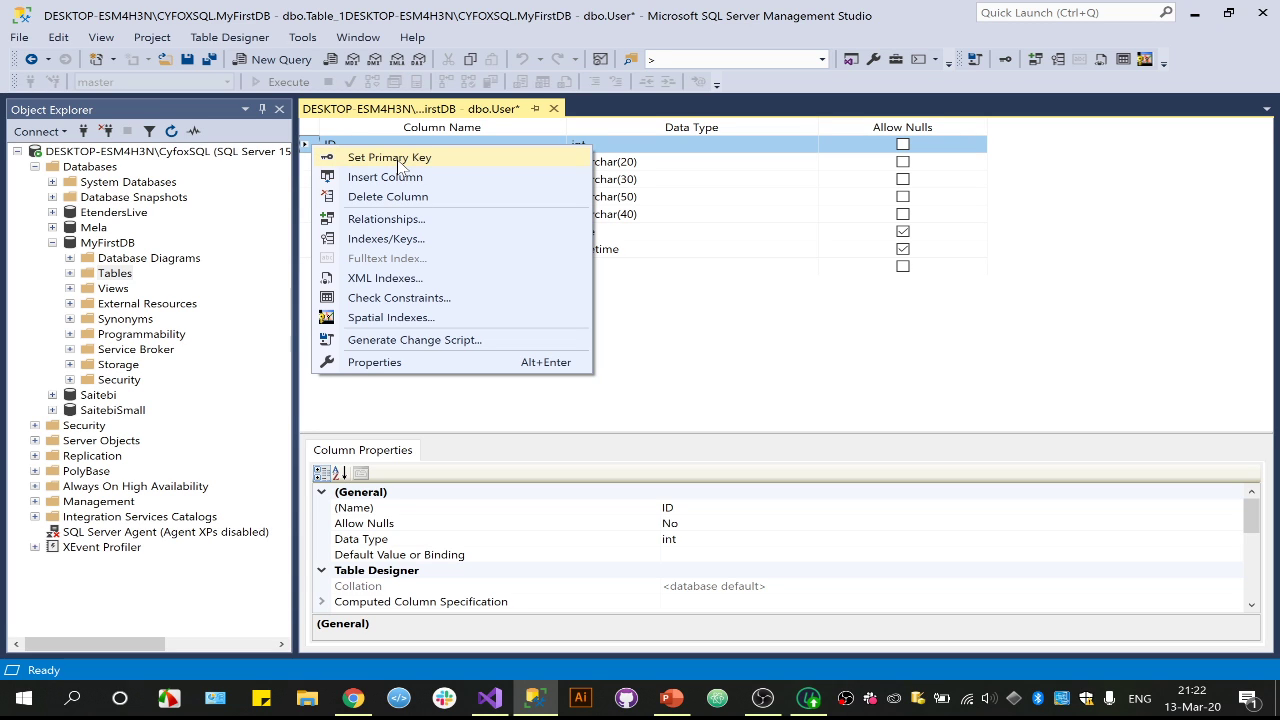
left_click(398, 160)
left_click(350, 700)
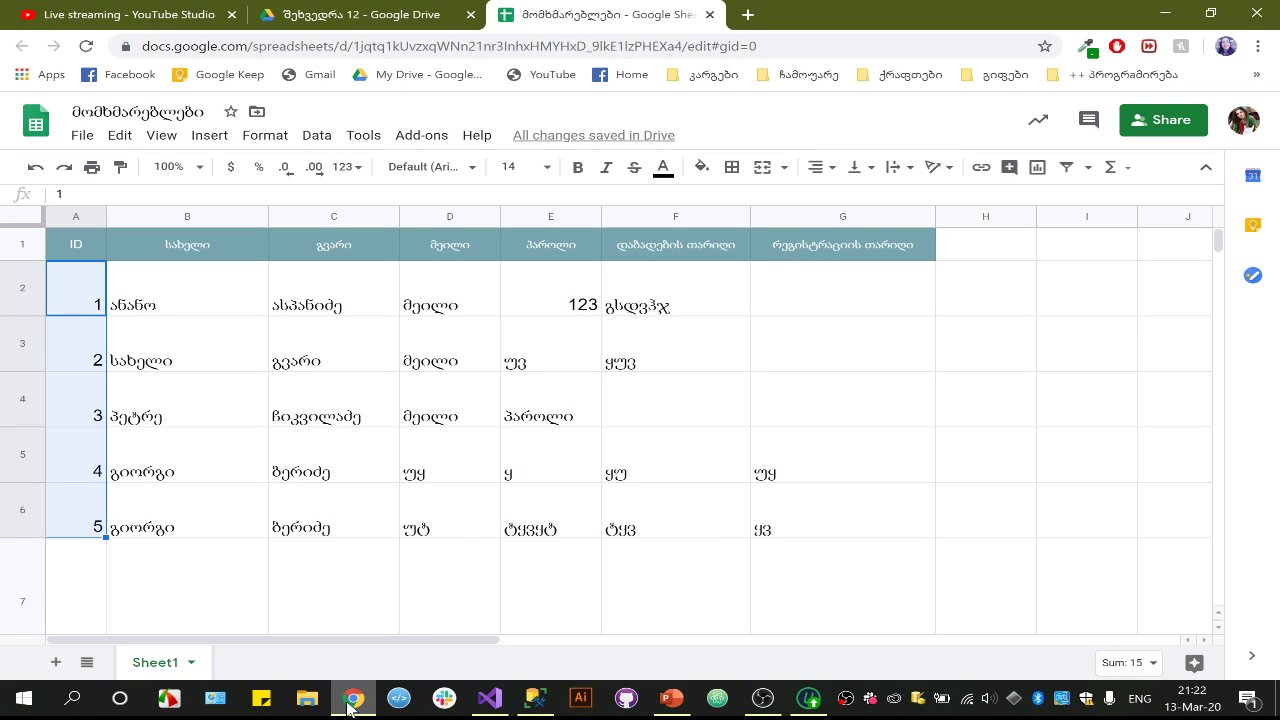
Highlight the PRIMARY KEY bullet on slide 25 about constraints.
left_click(671, 698)
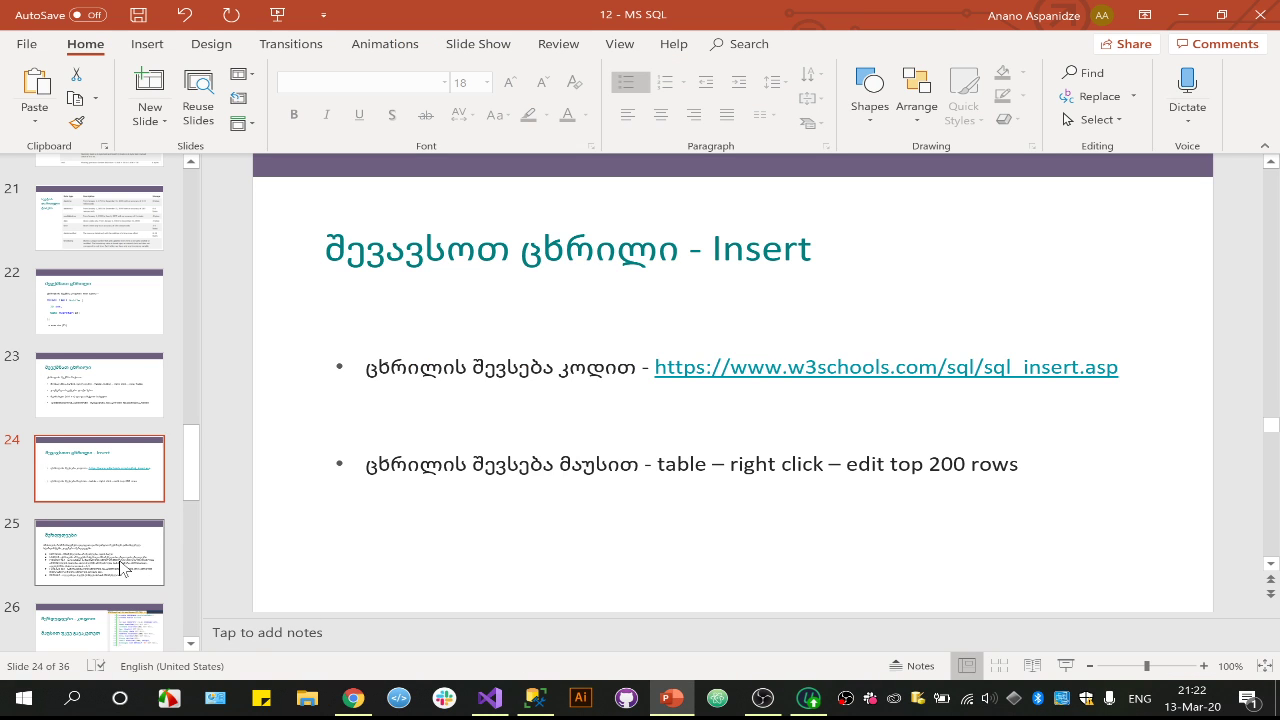
left_click(121, 568)
left_click_drag(356, 428, 660, 474)
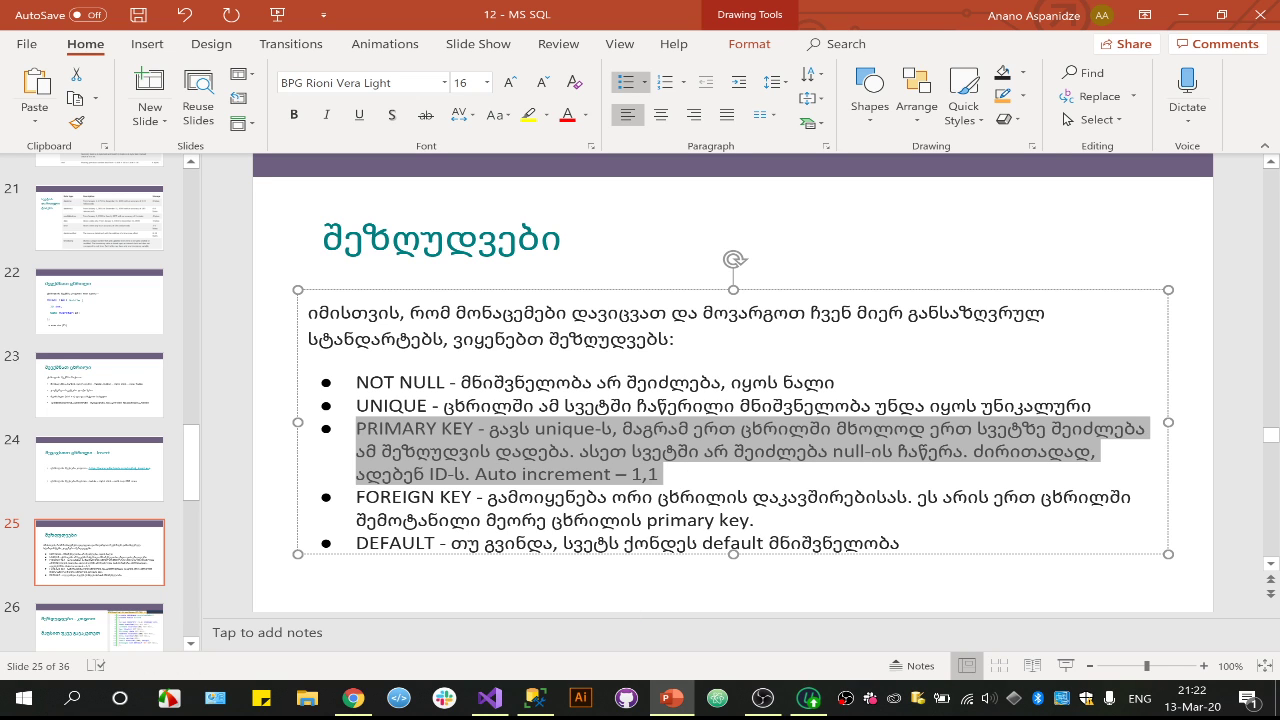
left_click(530, 700)
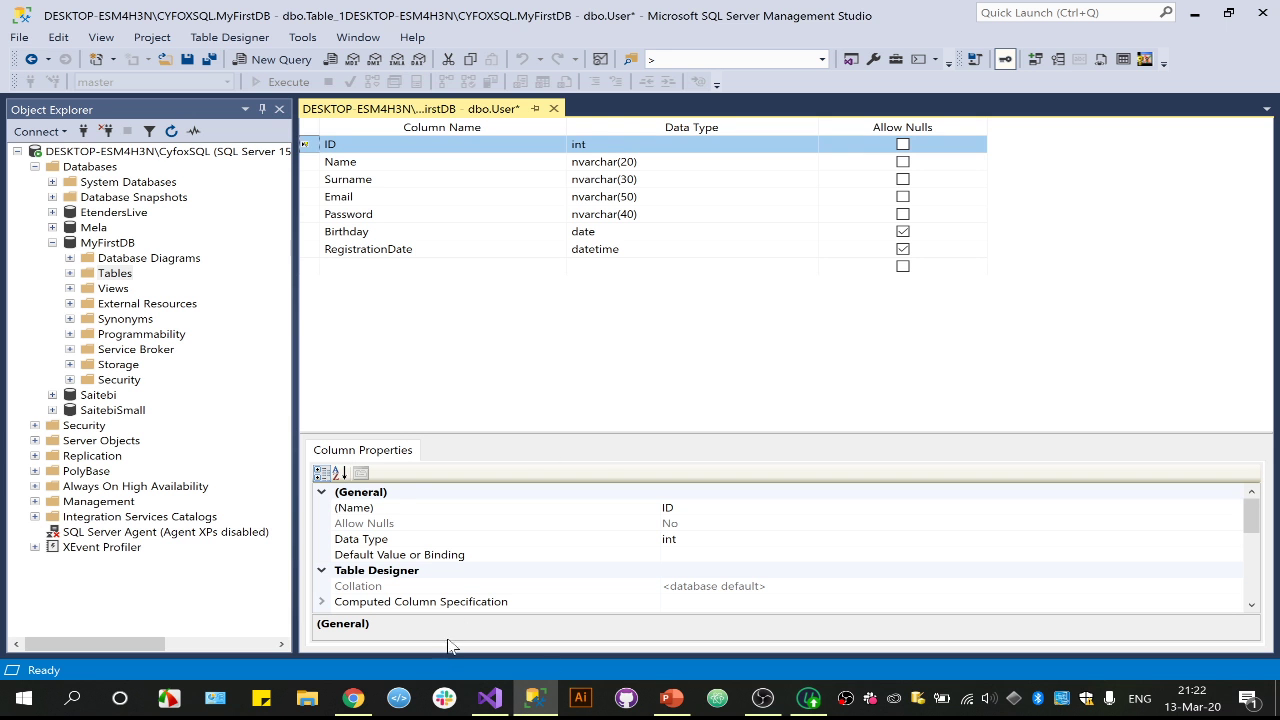
left_click(354, 700)
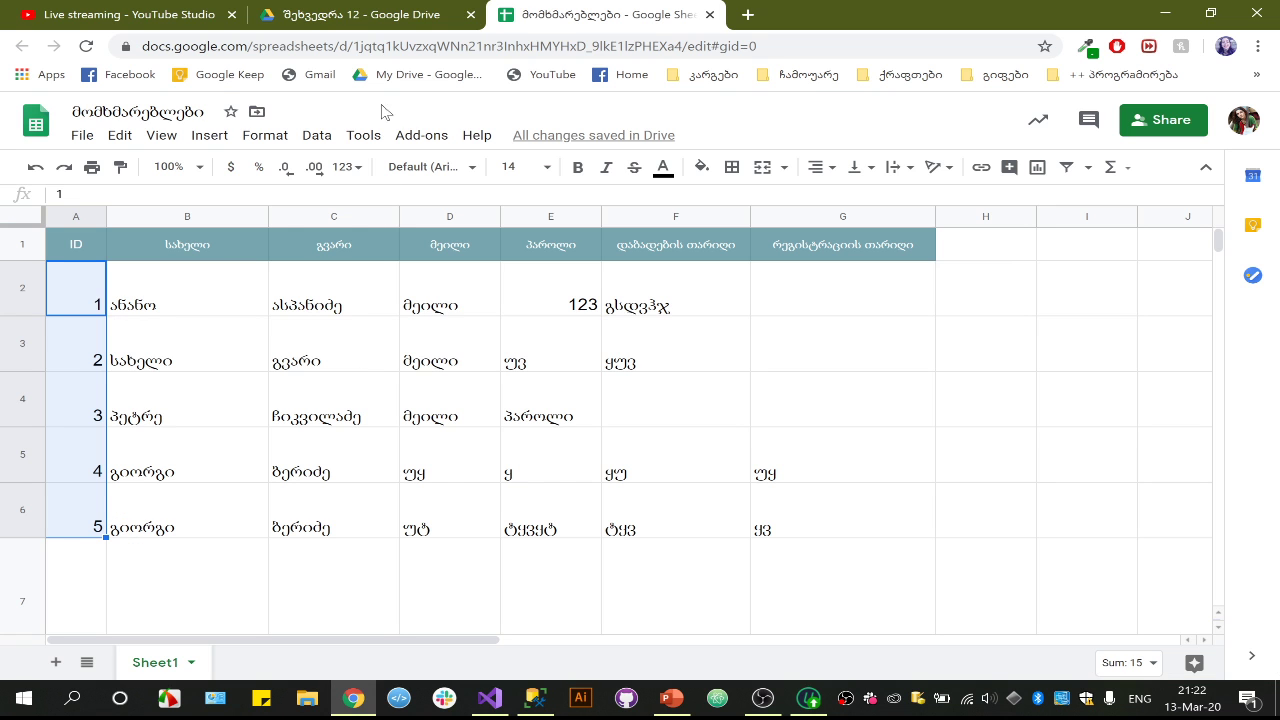
Look over the ID column A and the G5 registration value in the spreadsheet.
left_click(589, 611)
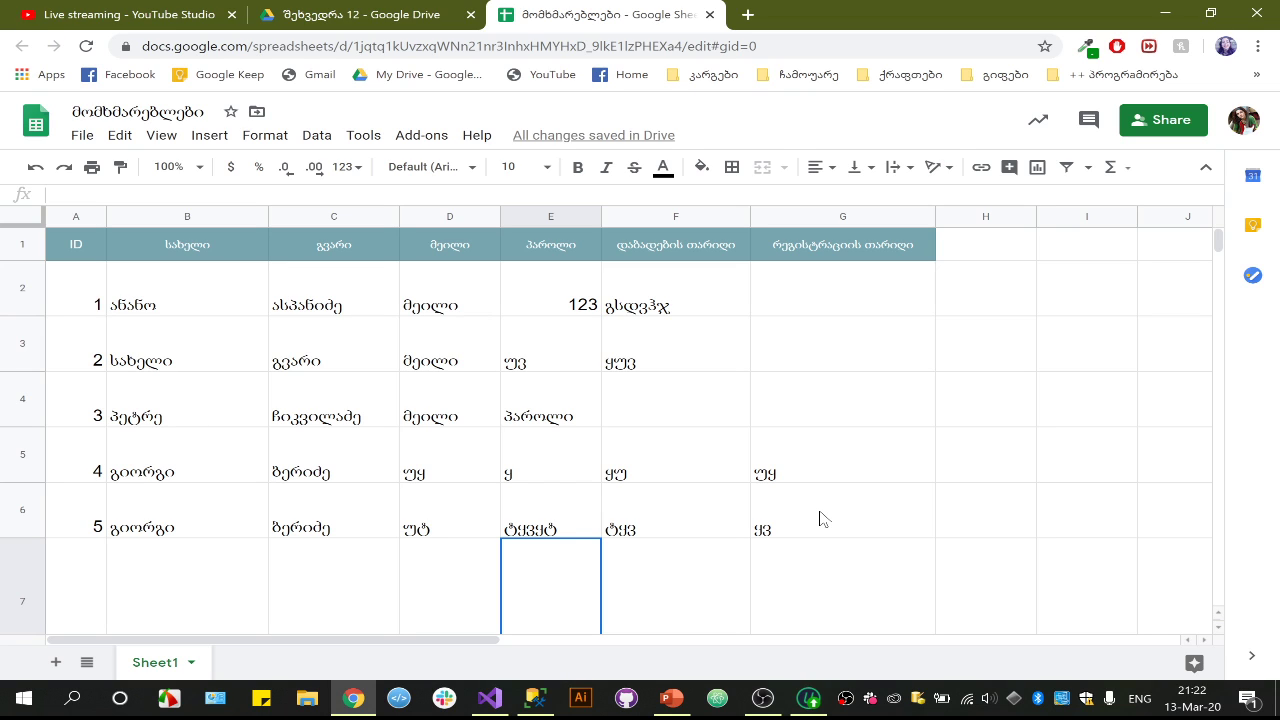
left_click(1030, 530)
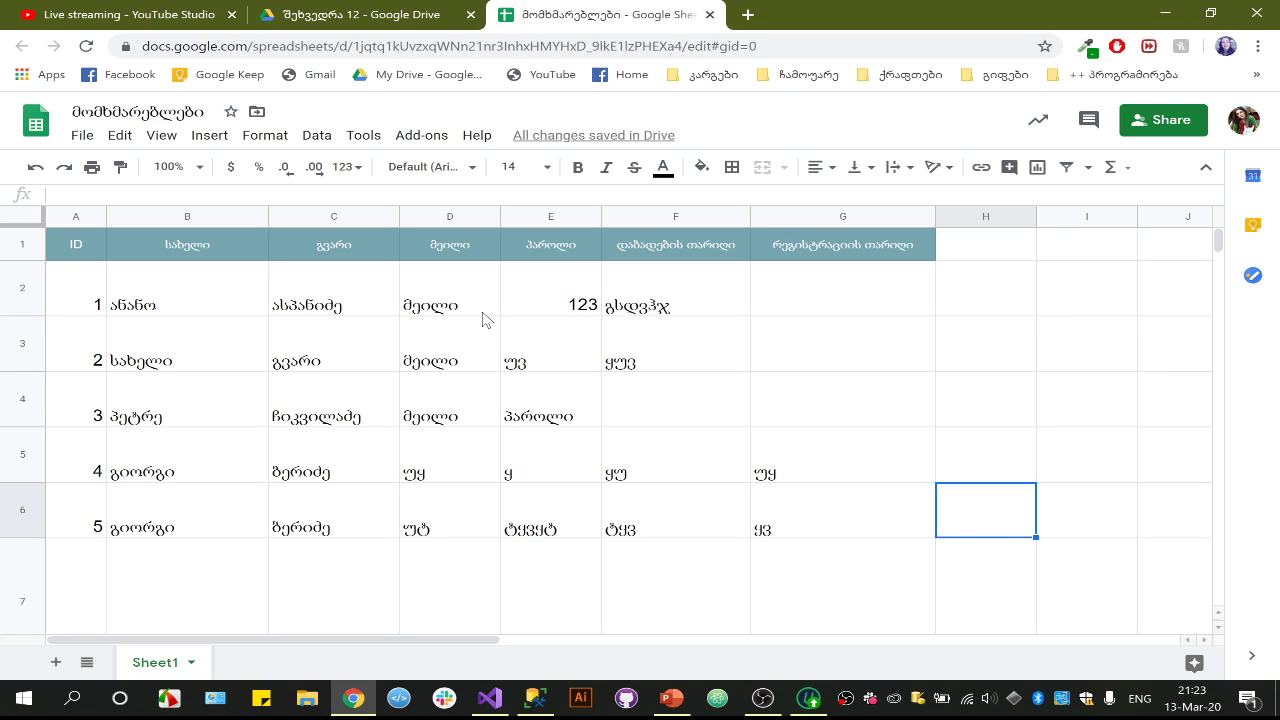
left_click(76, 218)
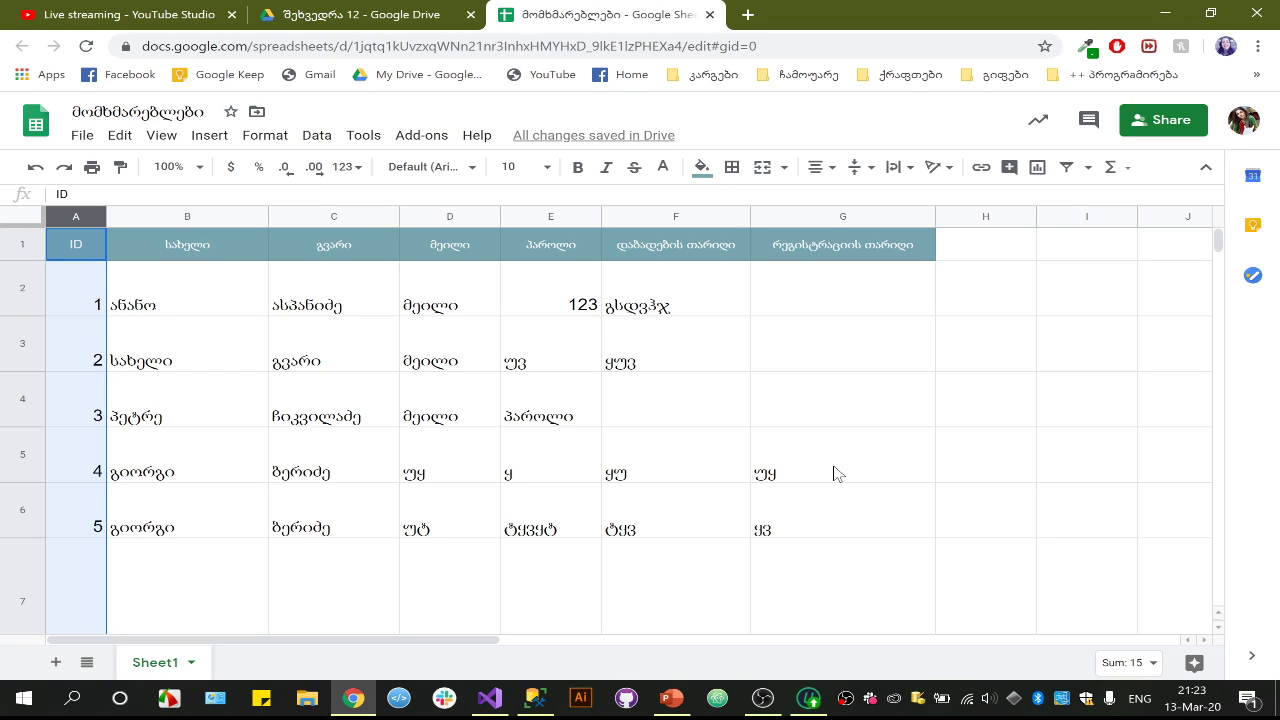
left_click(860, 435)
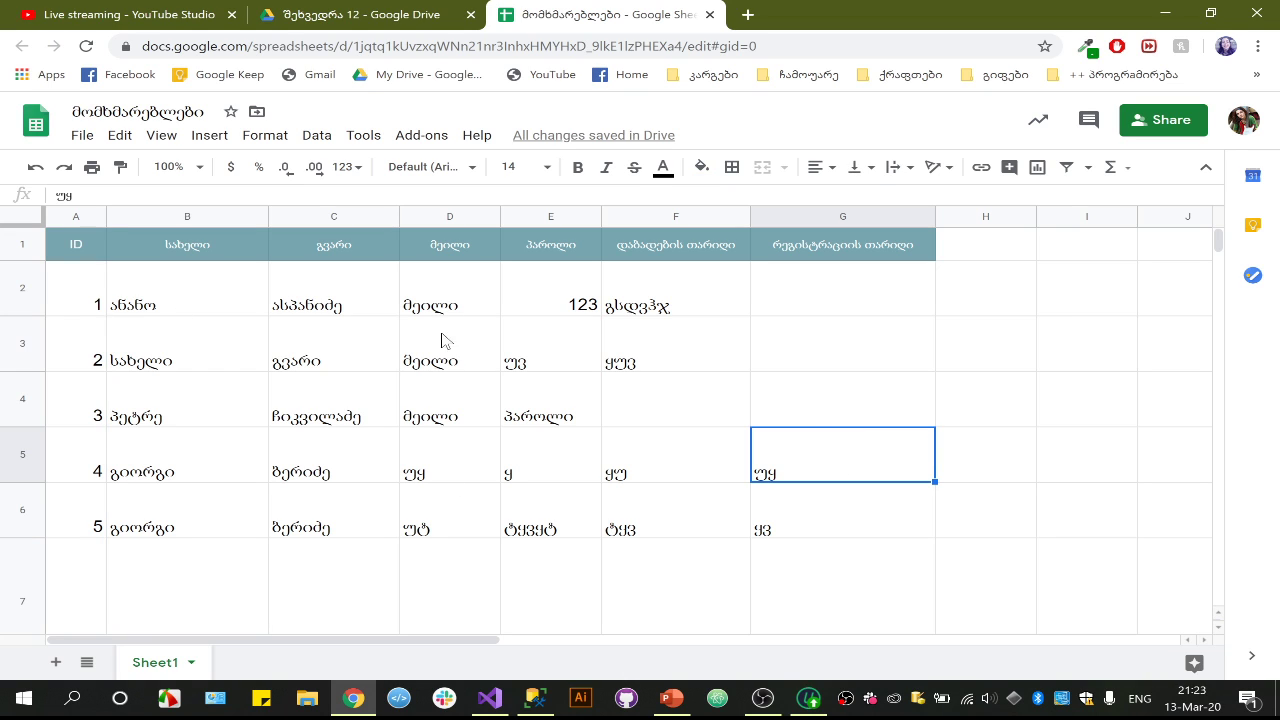
left_click(983, 497)
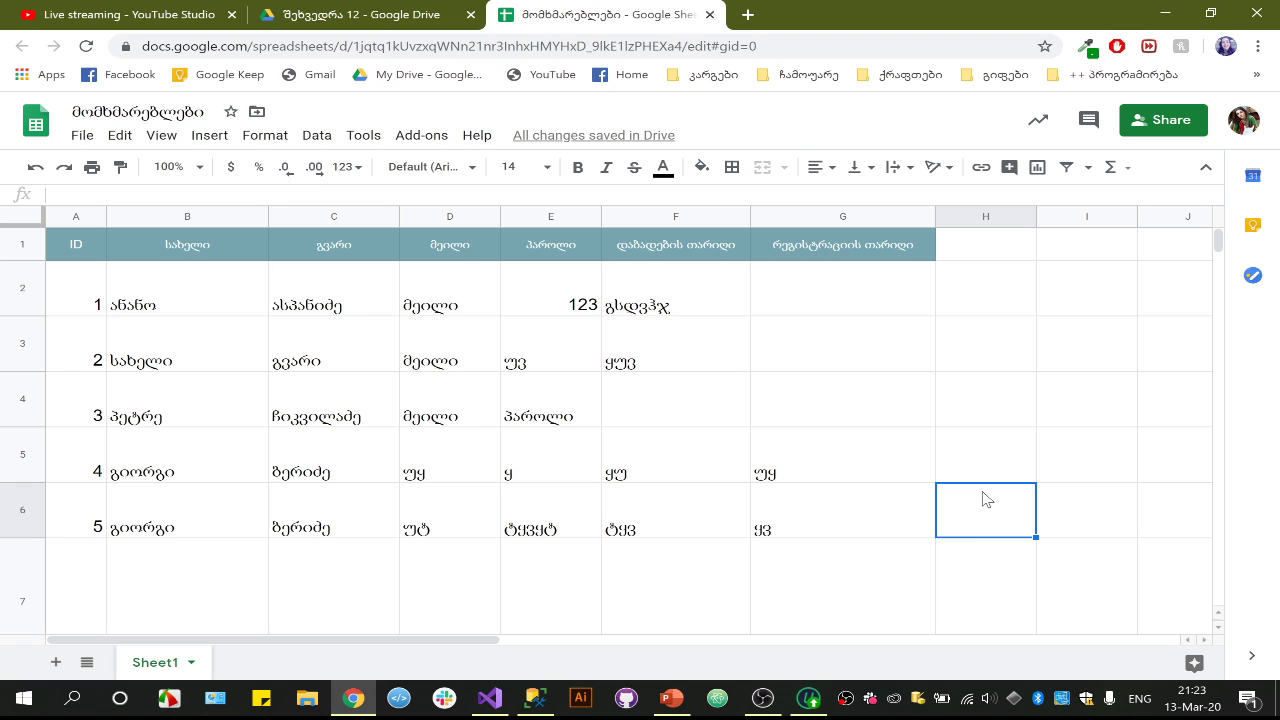
left_click(70, 218)
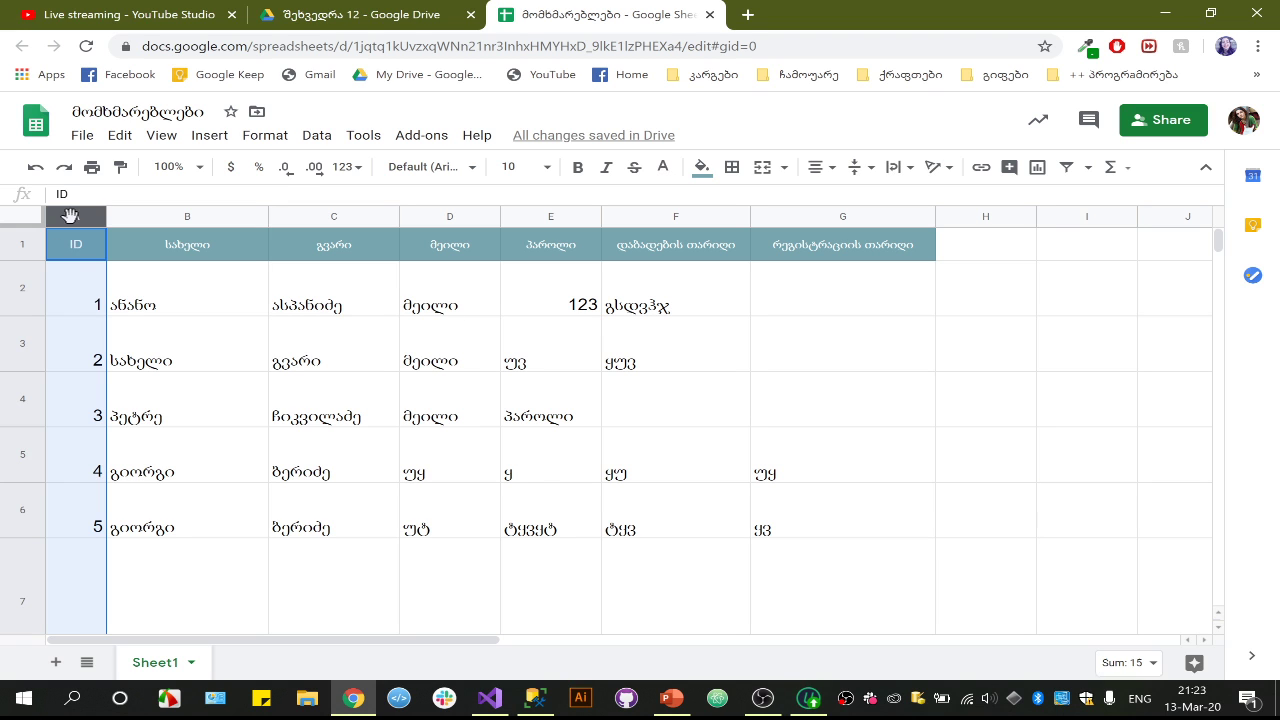
left_click(534, 698)
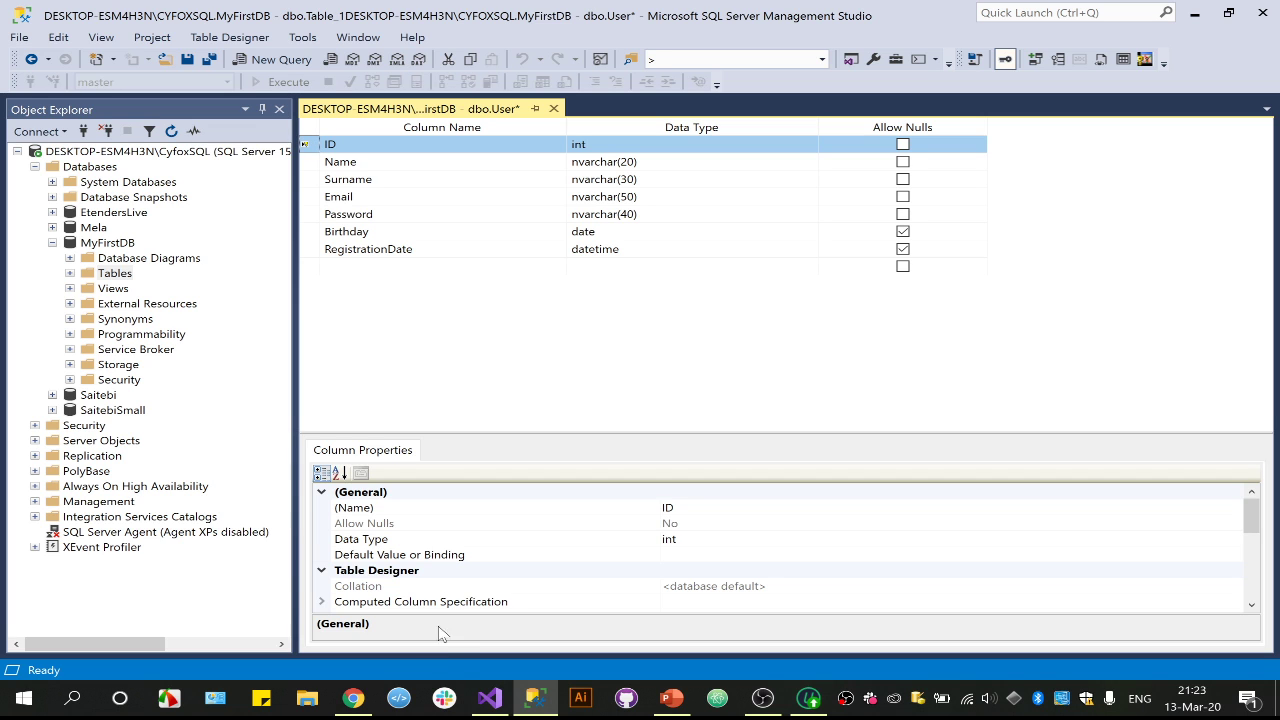
Make Birthday the primary key, then add ID as a second key column in Indexes/Keys.
left_click(668, 700)
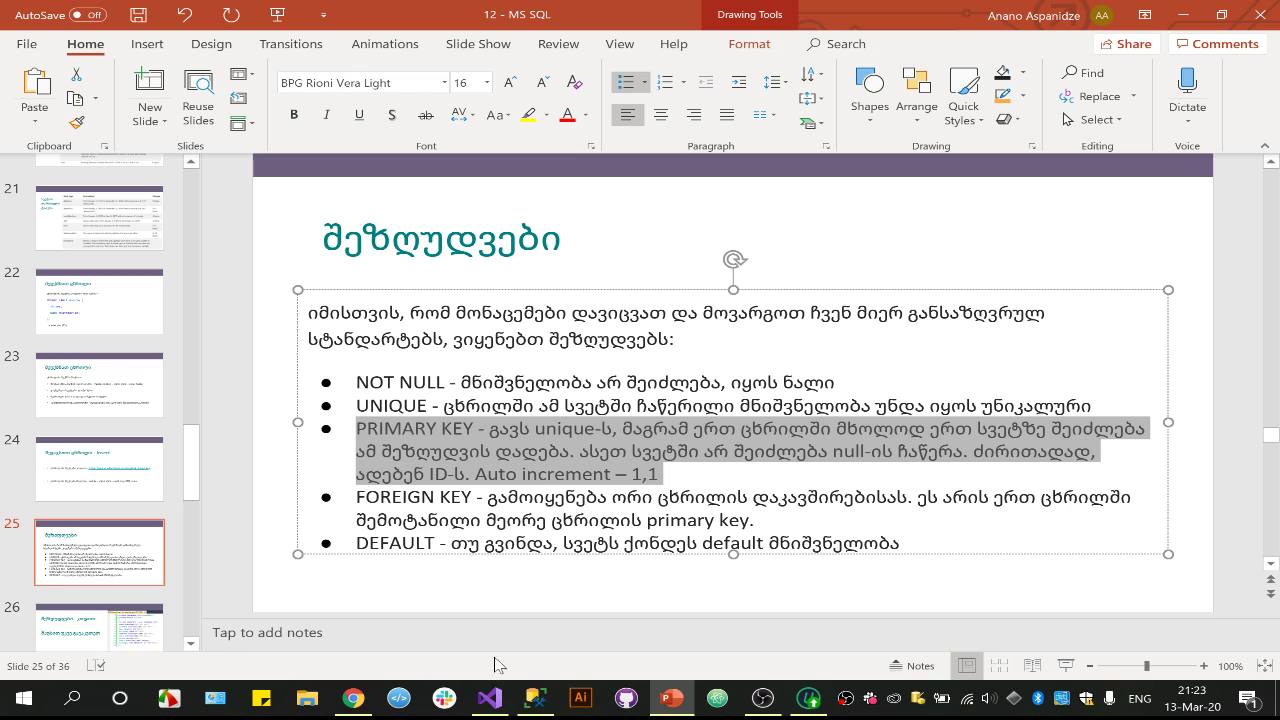
left_click(535, 699)
right_click(305, 232)
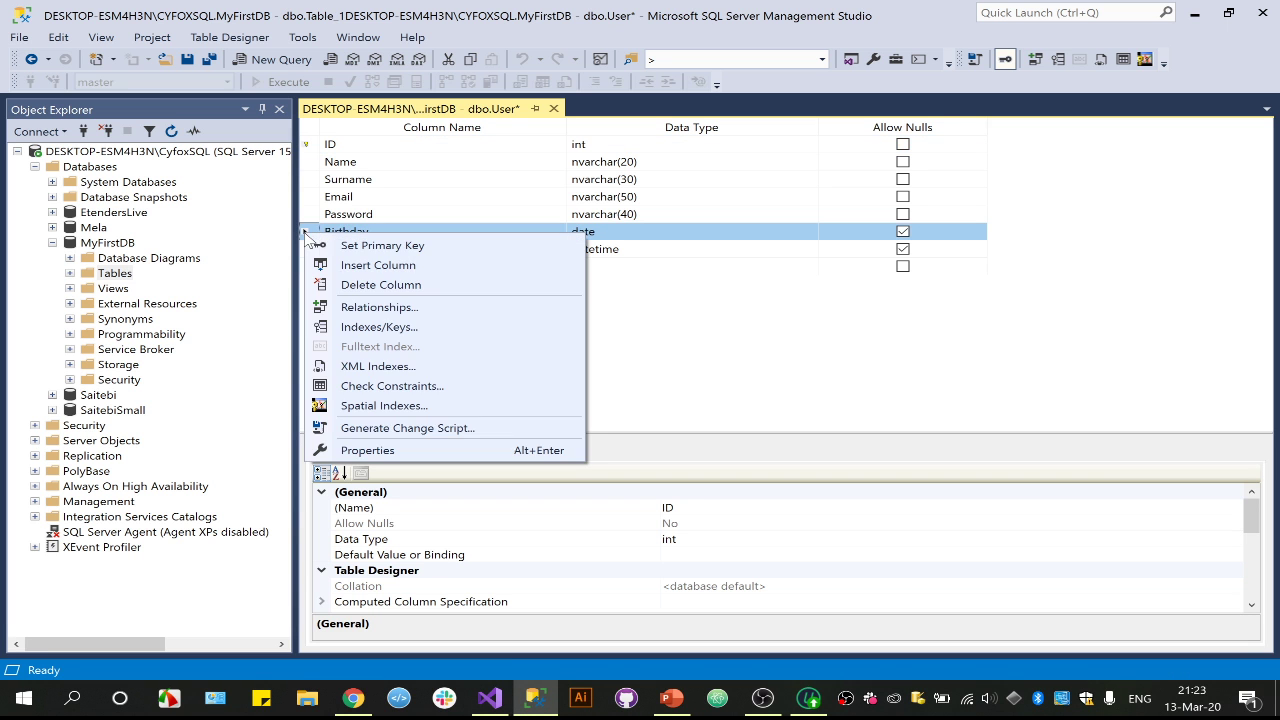
left_click(338, 245)
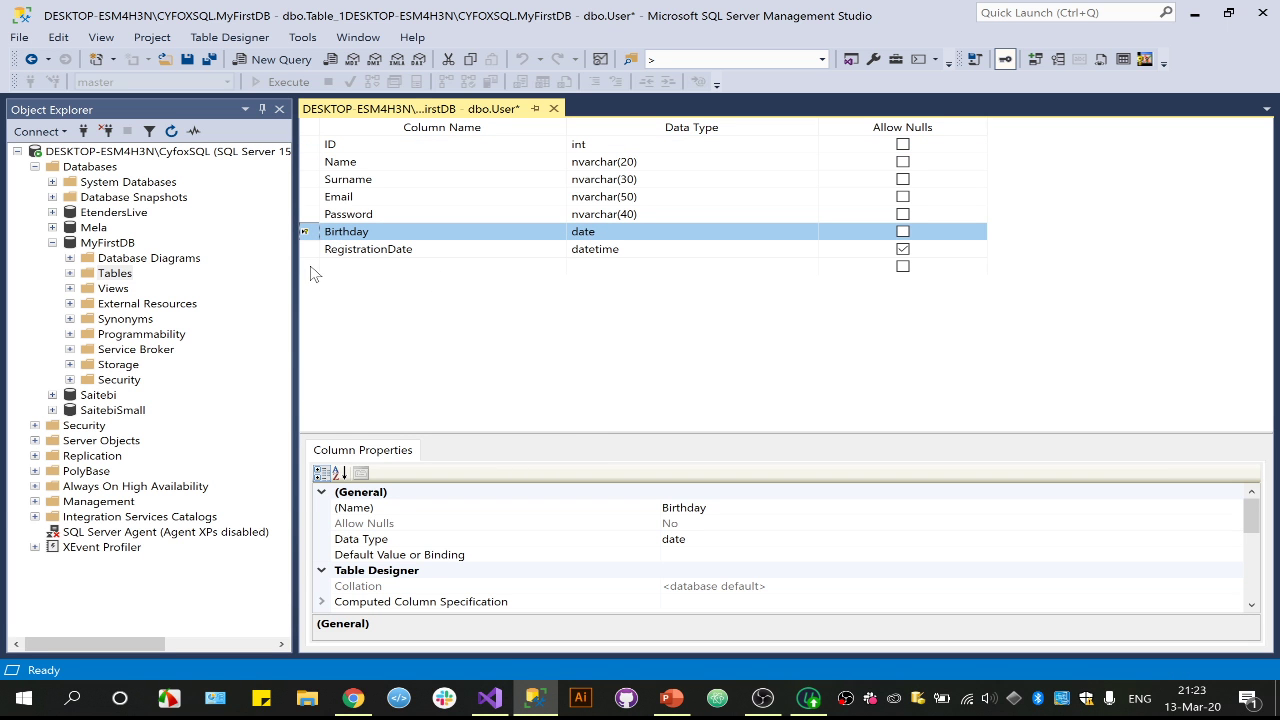
right_click(317, 232)
left_click(386, 327)
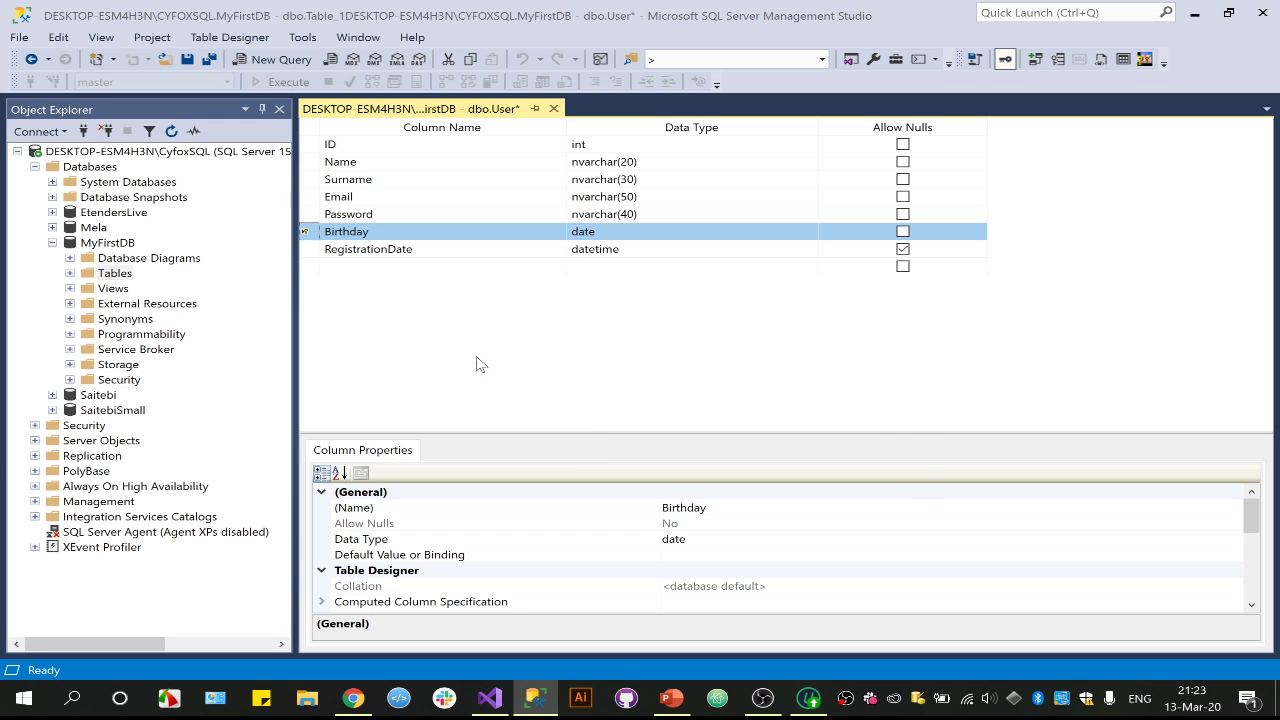
left_click(860, 305)
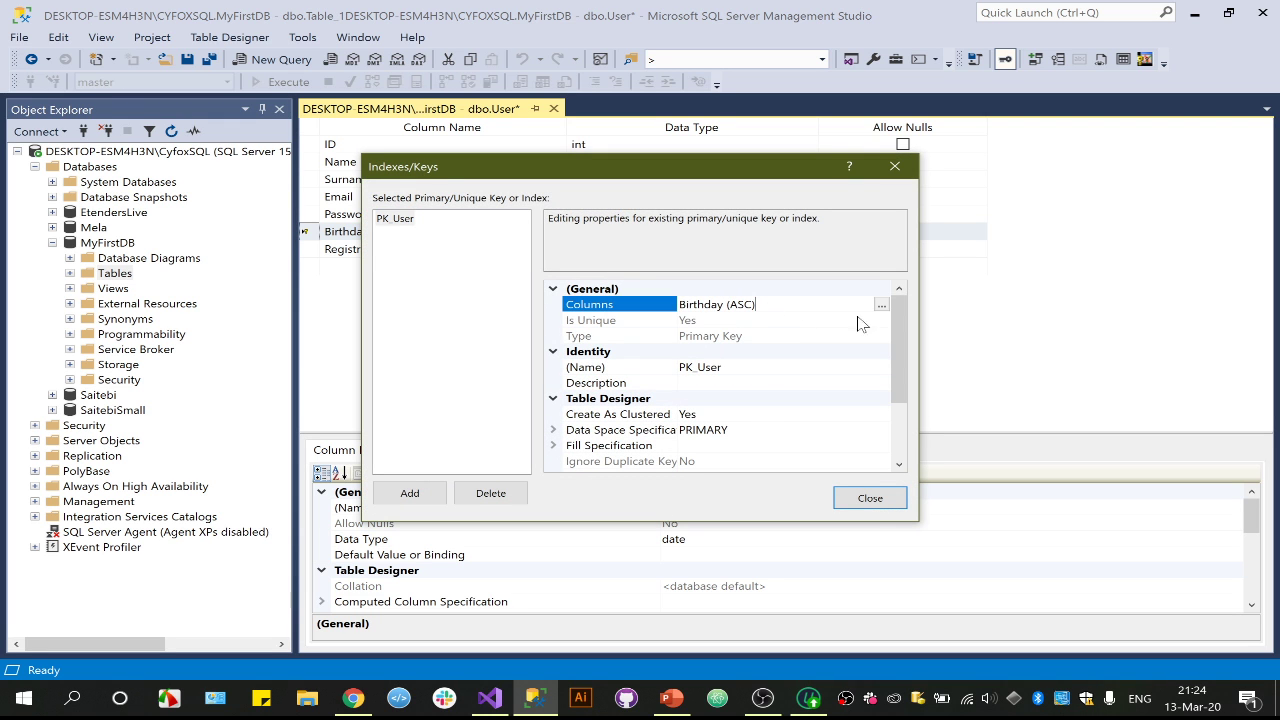
left_click(882, 304)
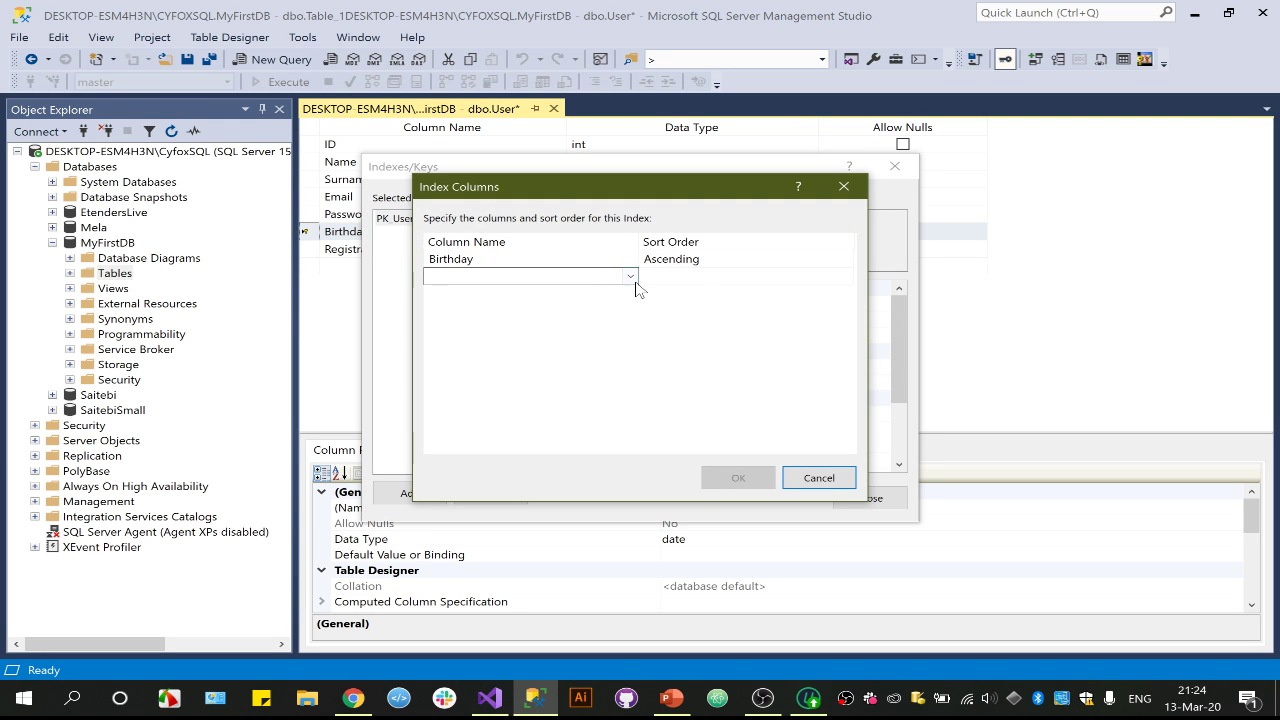
left_click(630, 277)
left_click(600, 309)
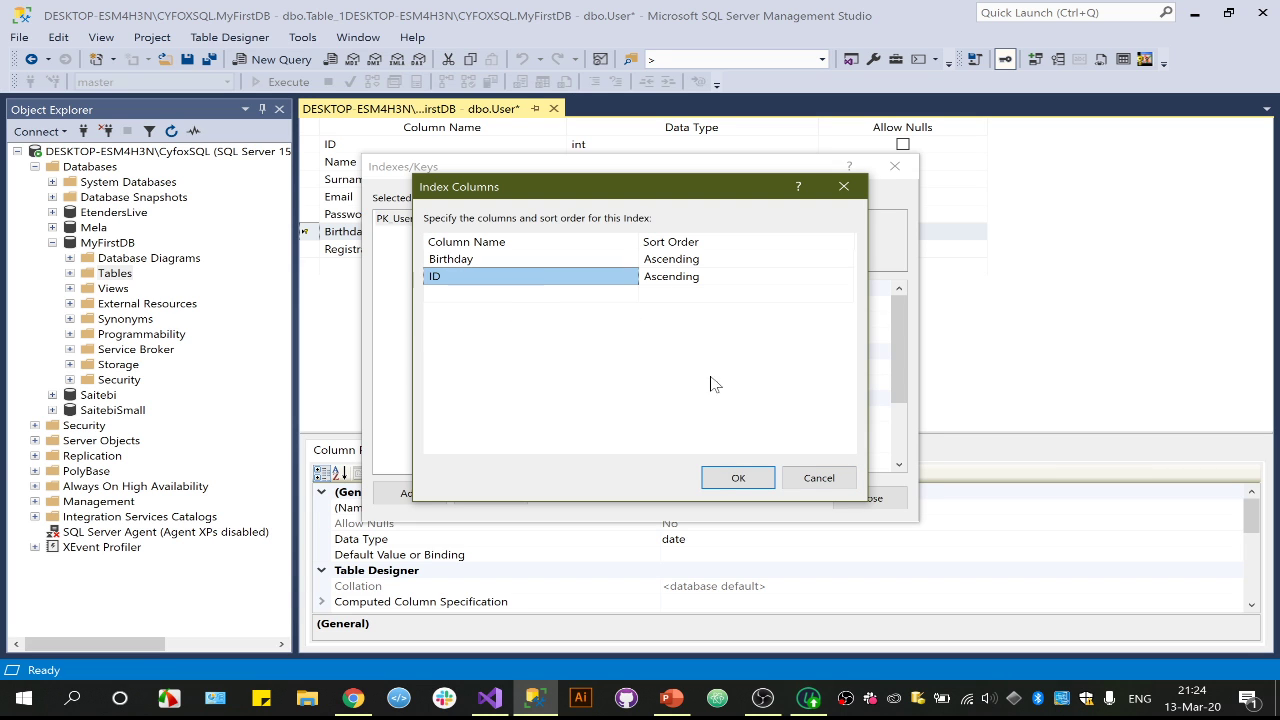
left_click(738, 478)
left_click(862, 498)
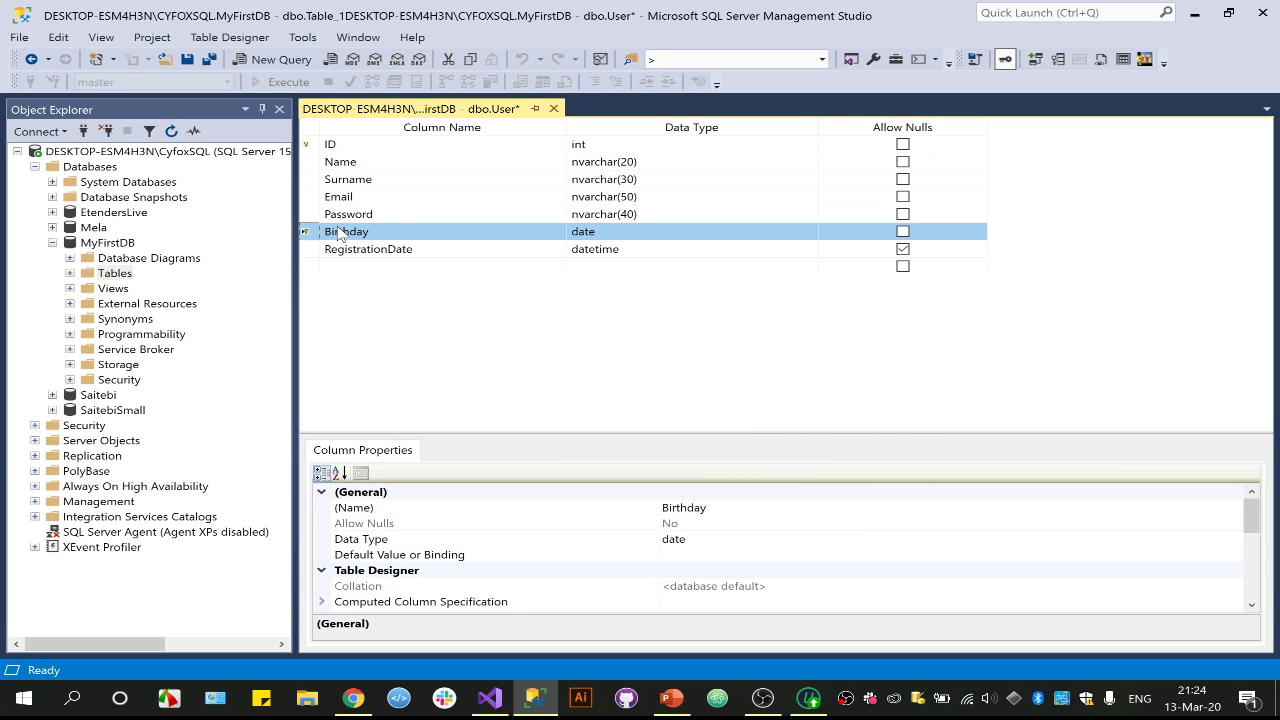
Delete the PK_User key and allow nulls for the Birthday and ID columns.
right_click(308, 236)
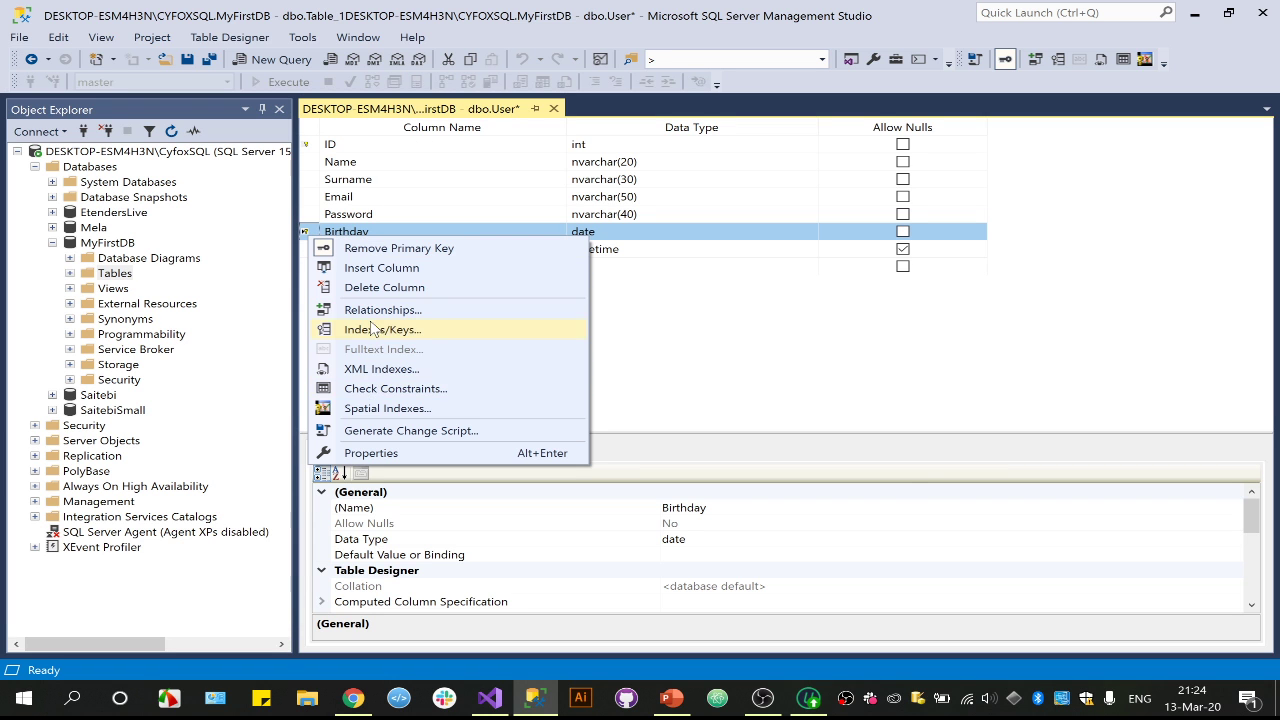
left_click(375, 329)
left_click(491, 494)
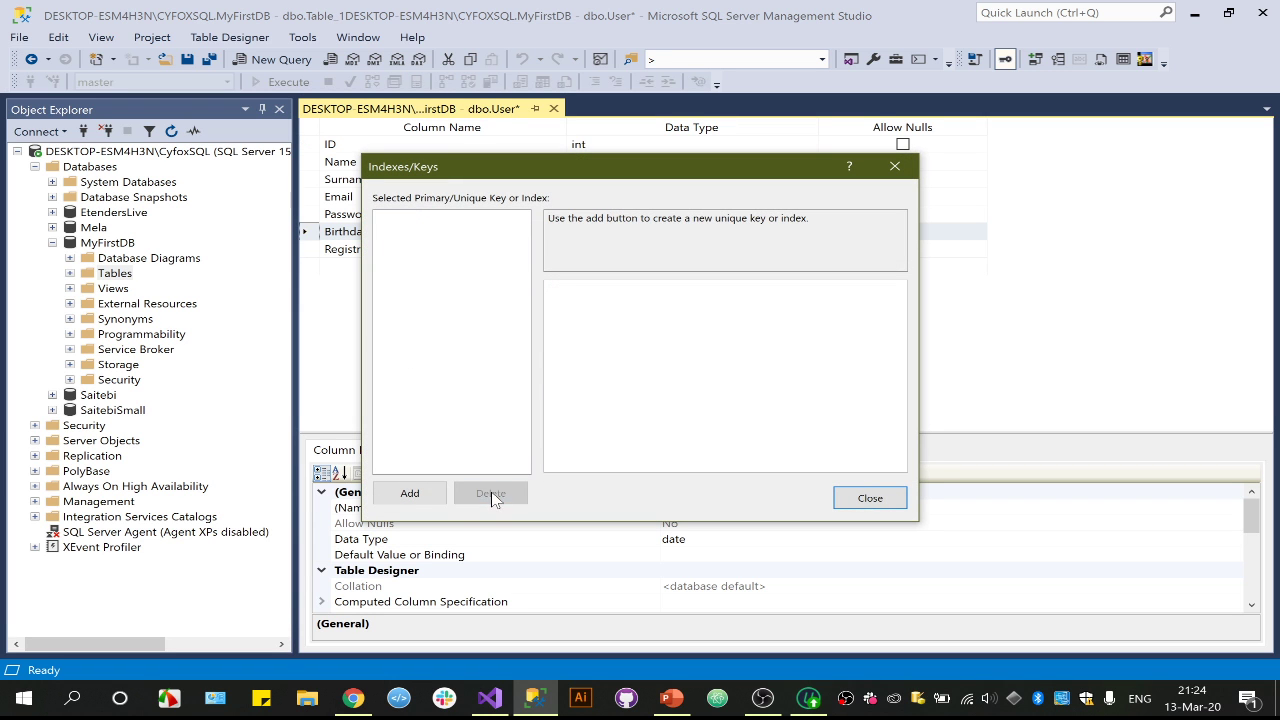
left_click(869, 498)
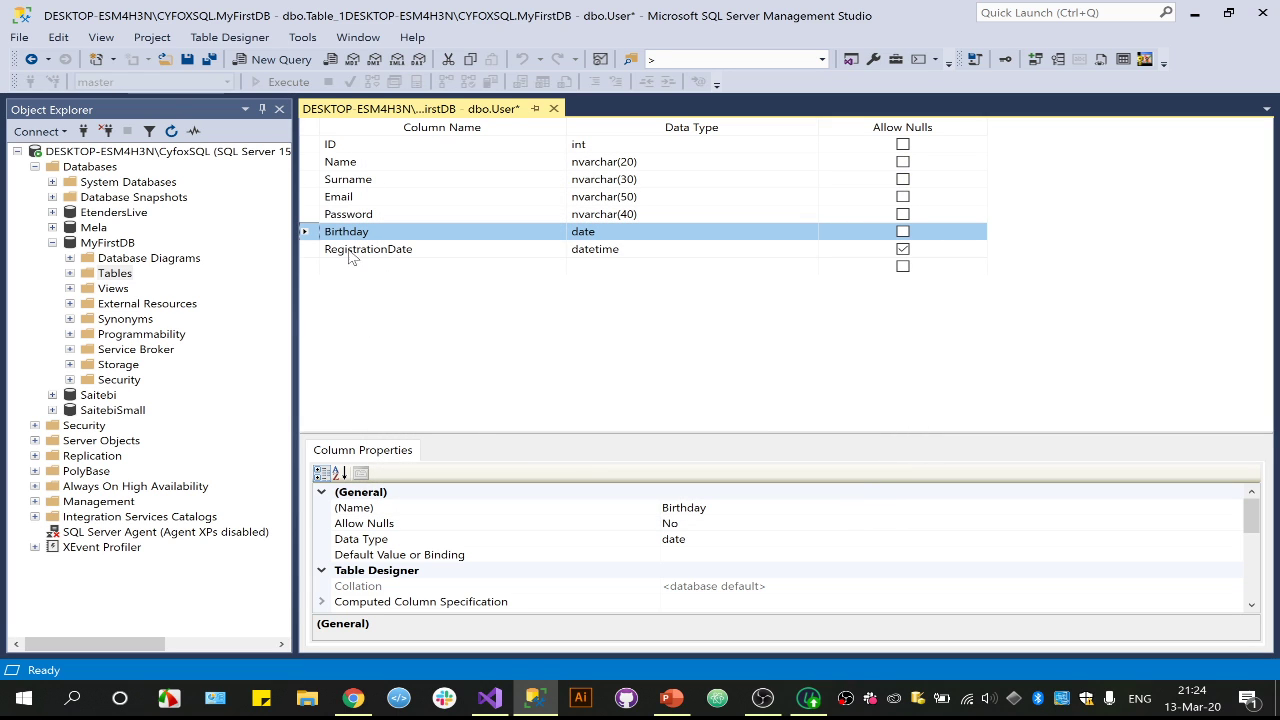
left_click(903, 232)
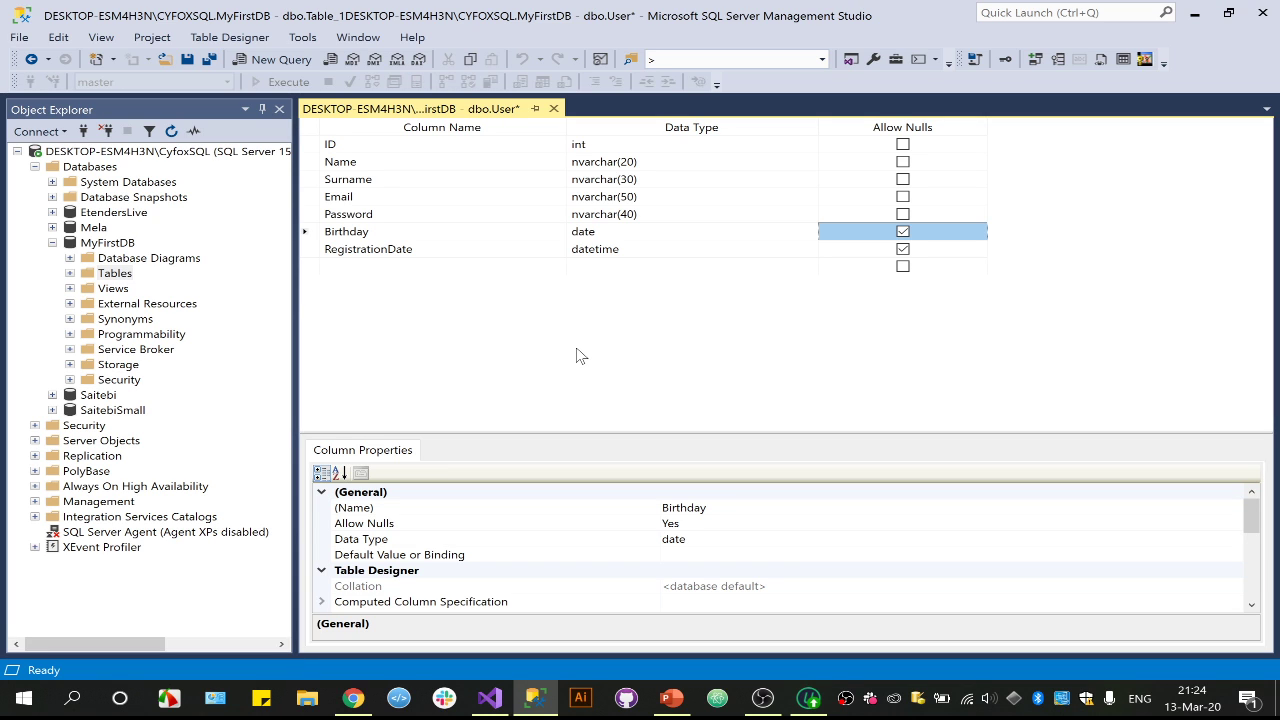
left_click(312, 146)
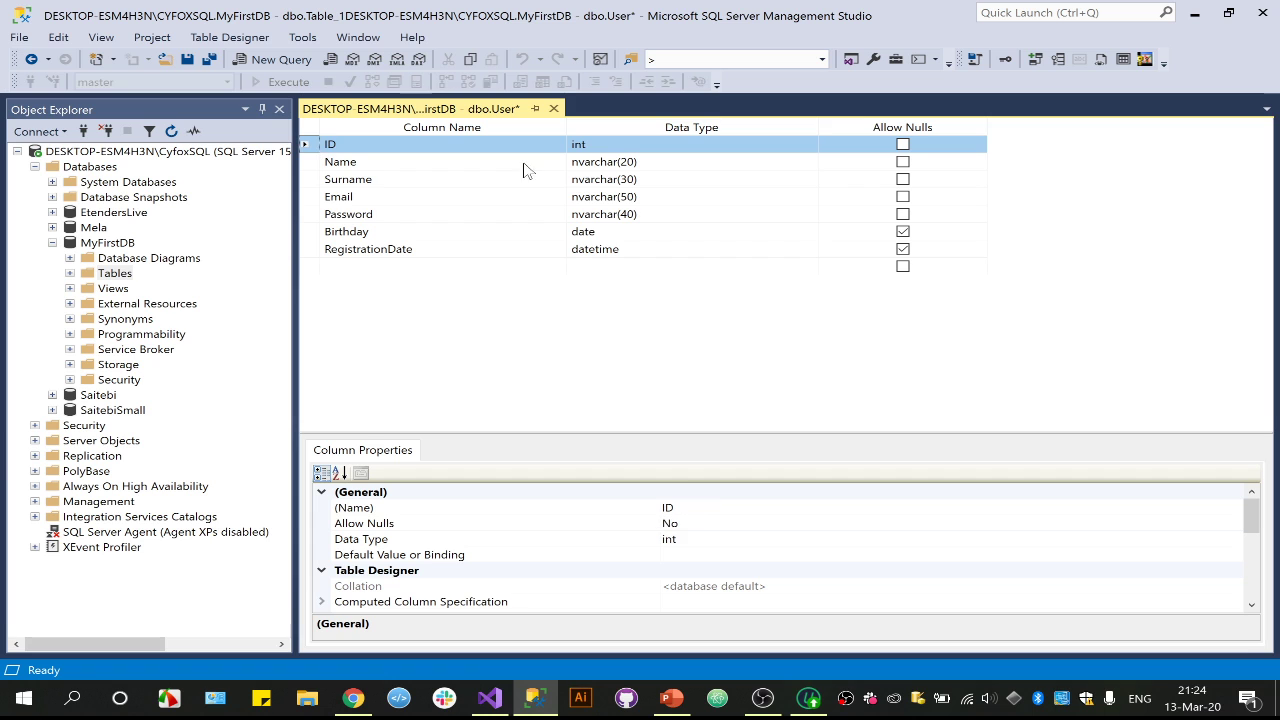
left_click(903, 145)
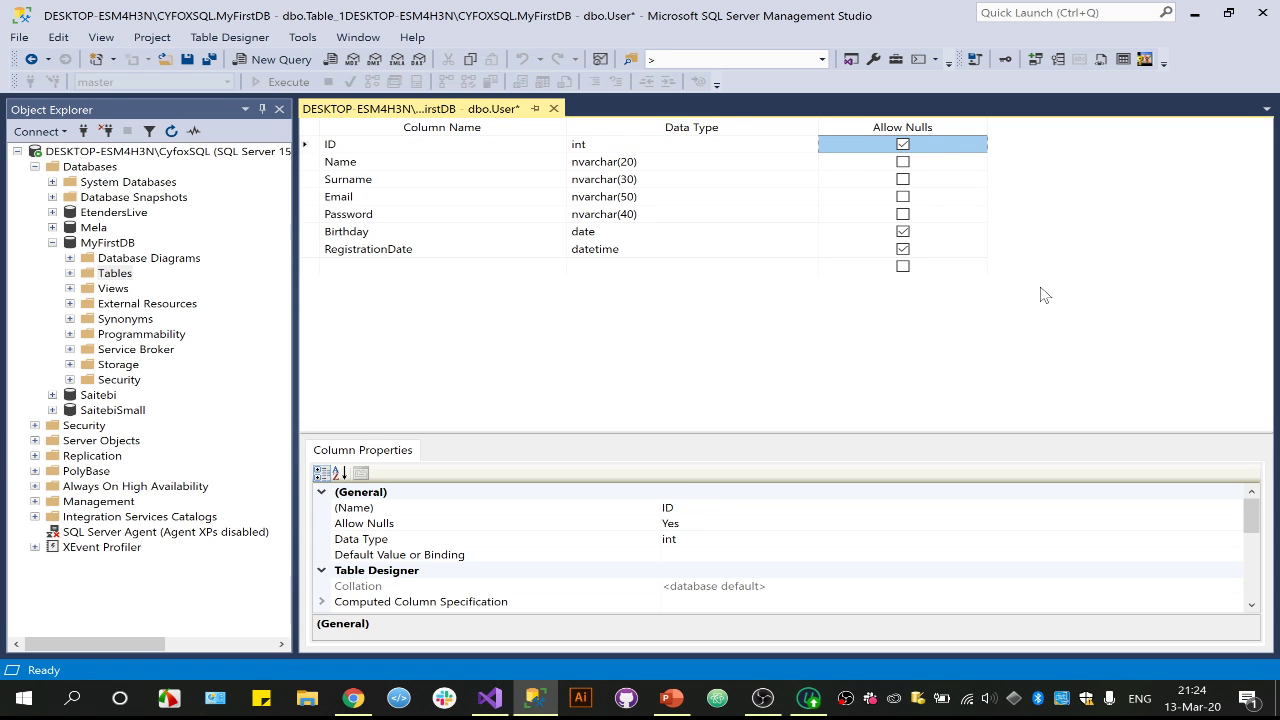
left_click(353, 698)
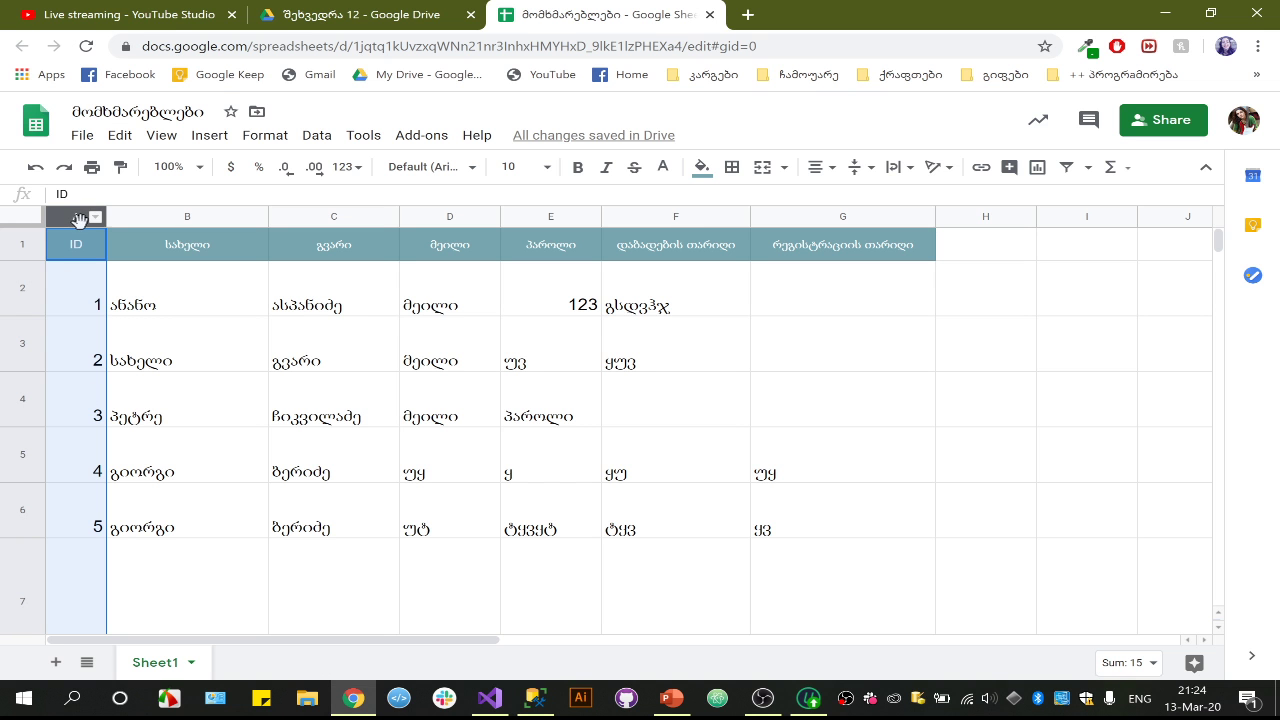
Clear the ID in cell A3 and re-enter it as 2.
left_click(87, 505)
left_click(88, 465)
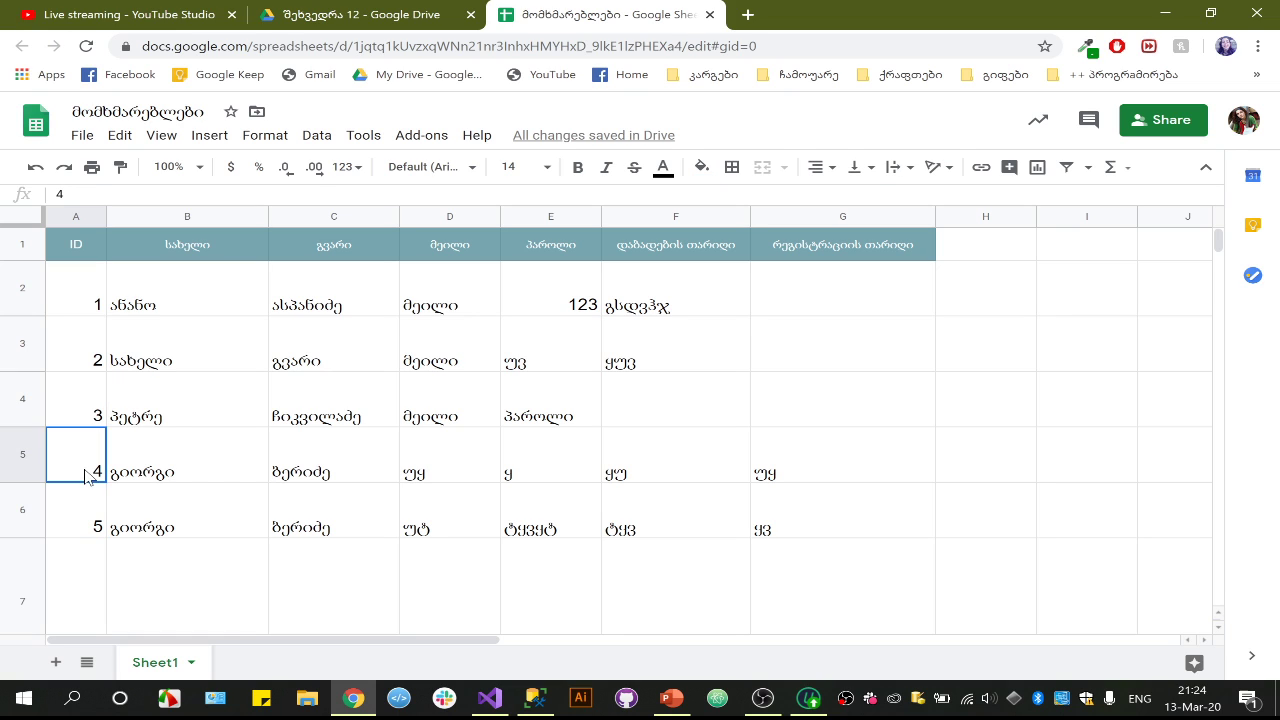
left_click(83, 407)
left_click(83, 363)
key("BackSpace")
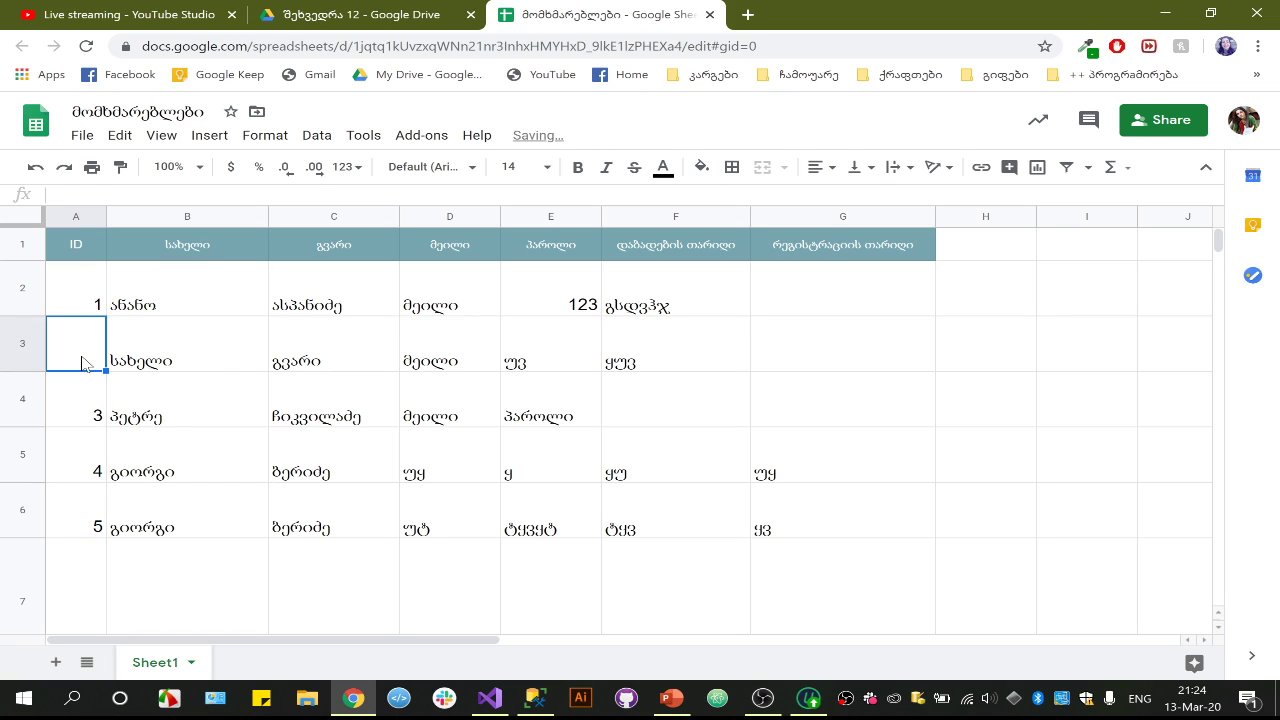
left_click(608, 397)
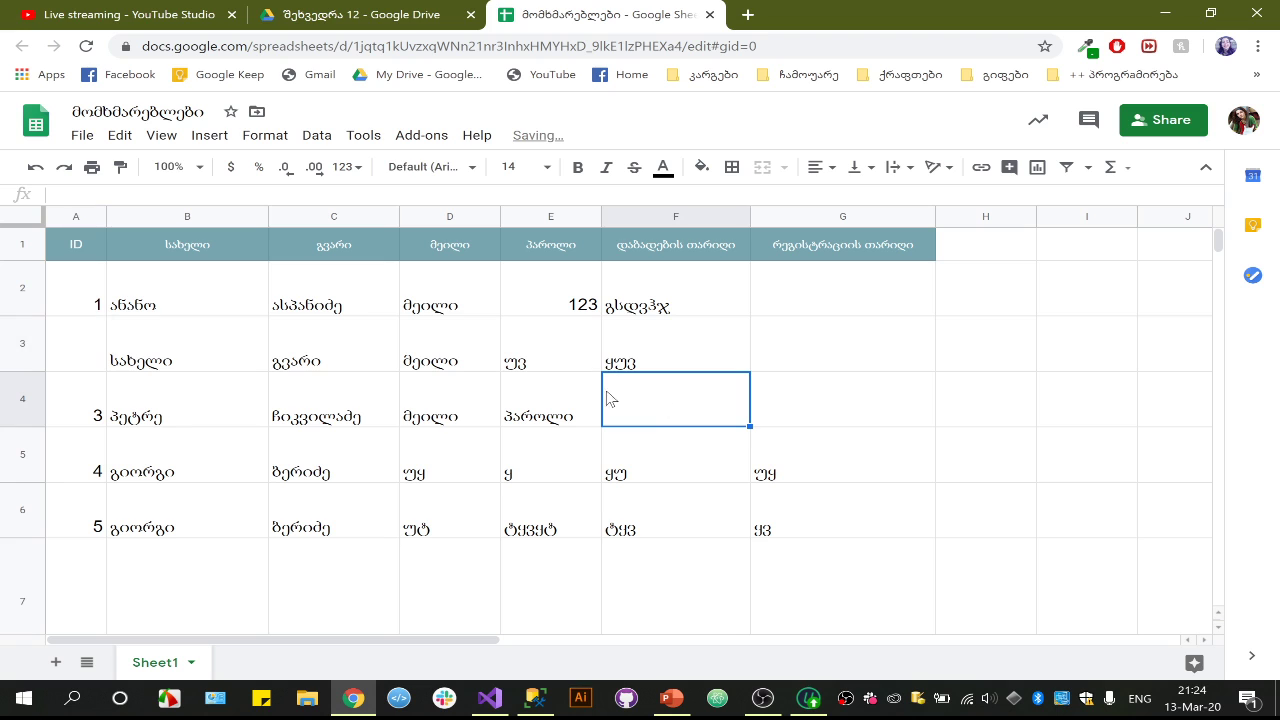
left_click(100, 363)
type("2")
key("Return")
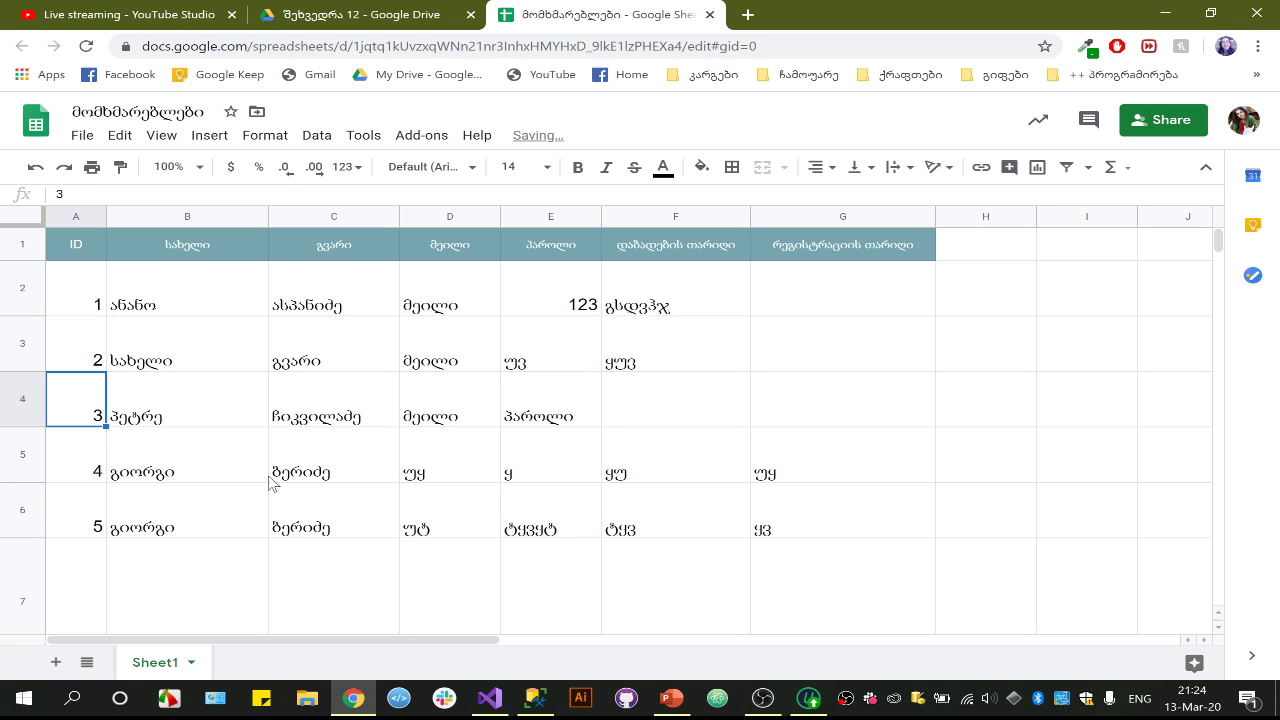
left_click(535, 698)
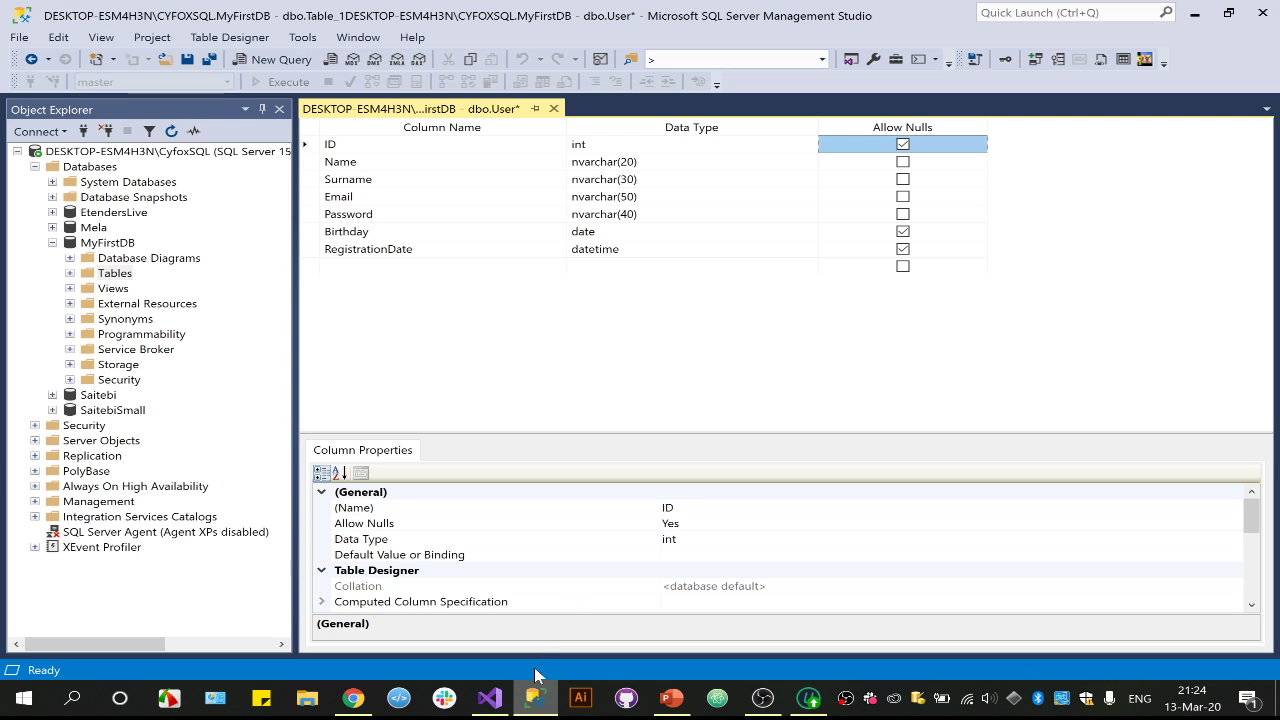
Set ID as dbo.User's primary key once more via Set Primary Key.
right_click(316, 147)
left_click(372, 157)
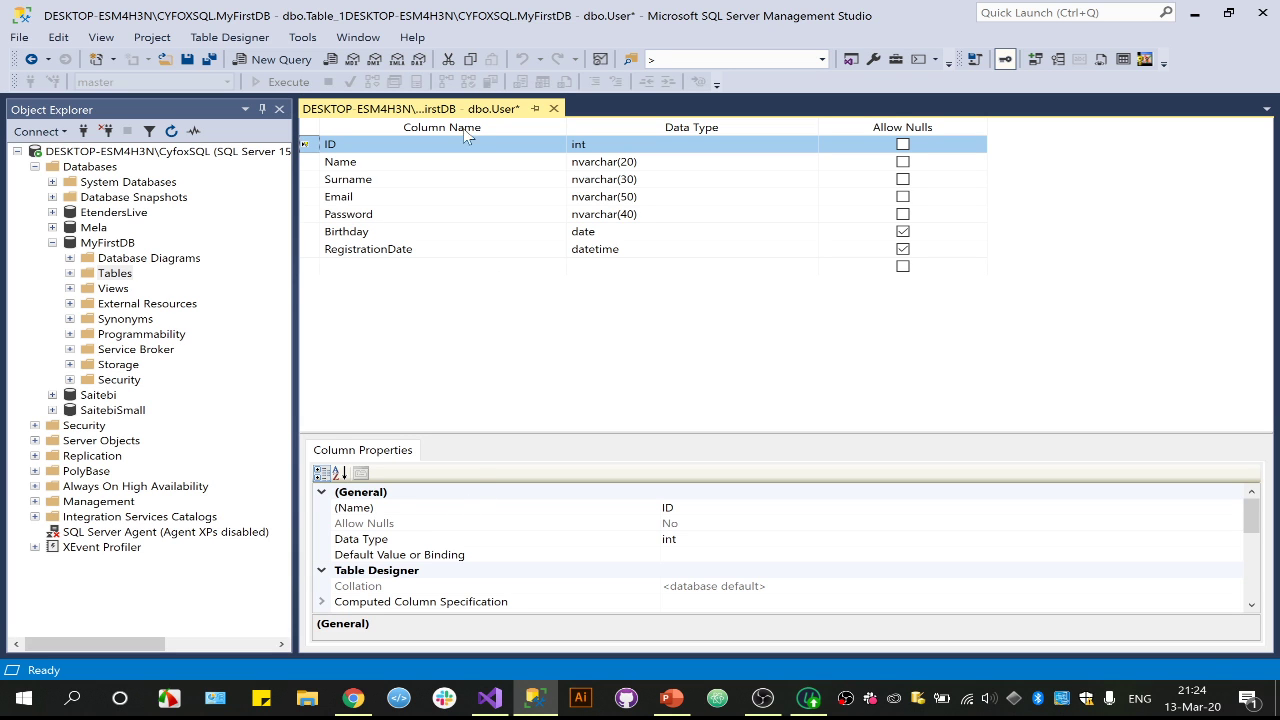
left_click(353, 698)
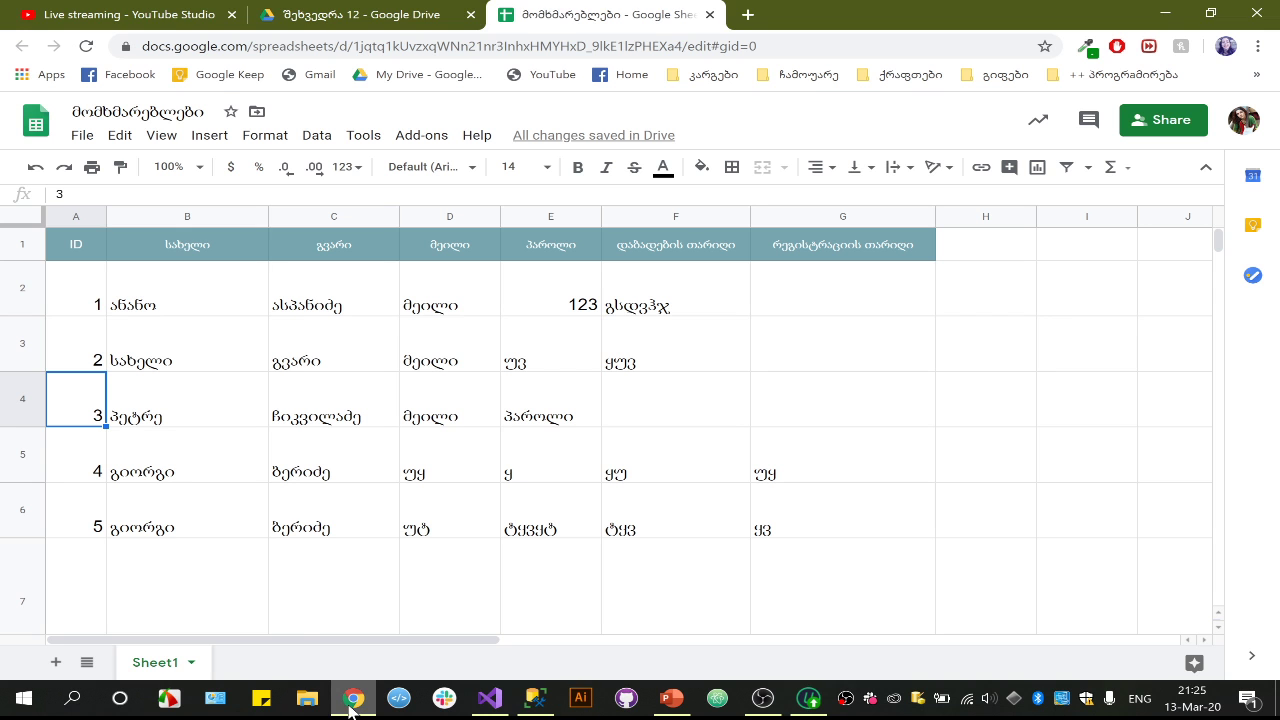
Check the IDs 1 and 2 in cells A2 and A3 of the spreadsheet.
left_click(93, 293)
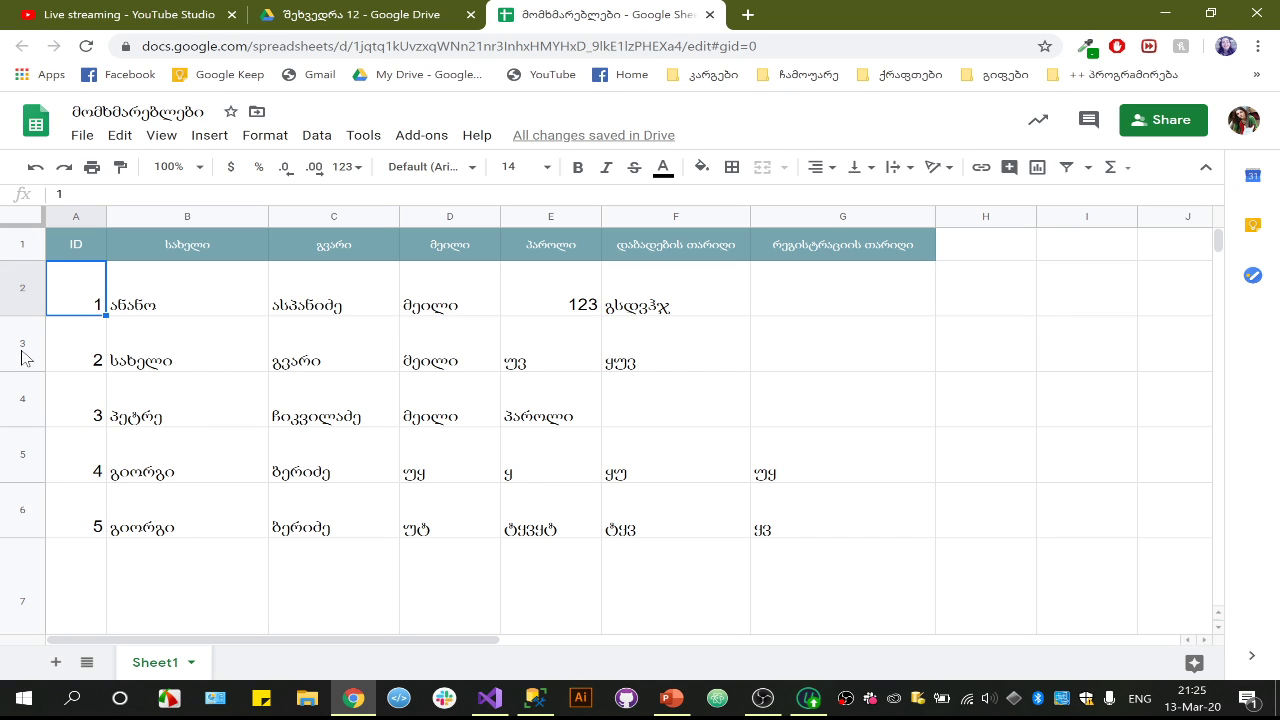
left_click(86, 369)
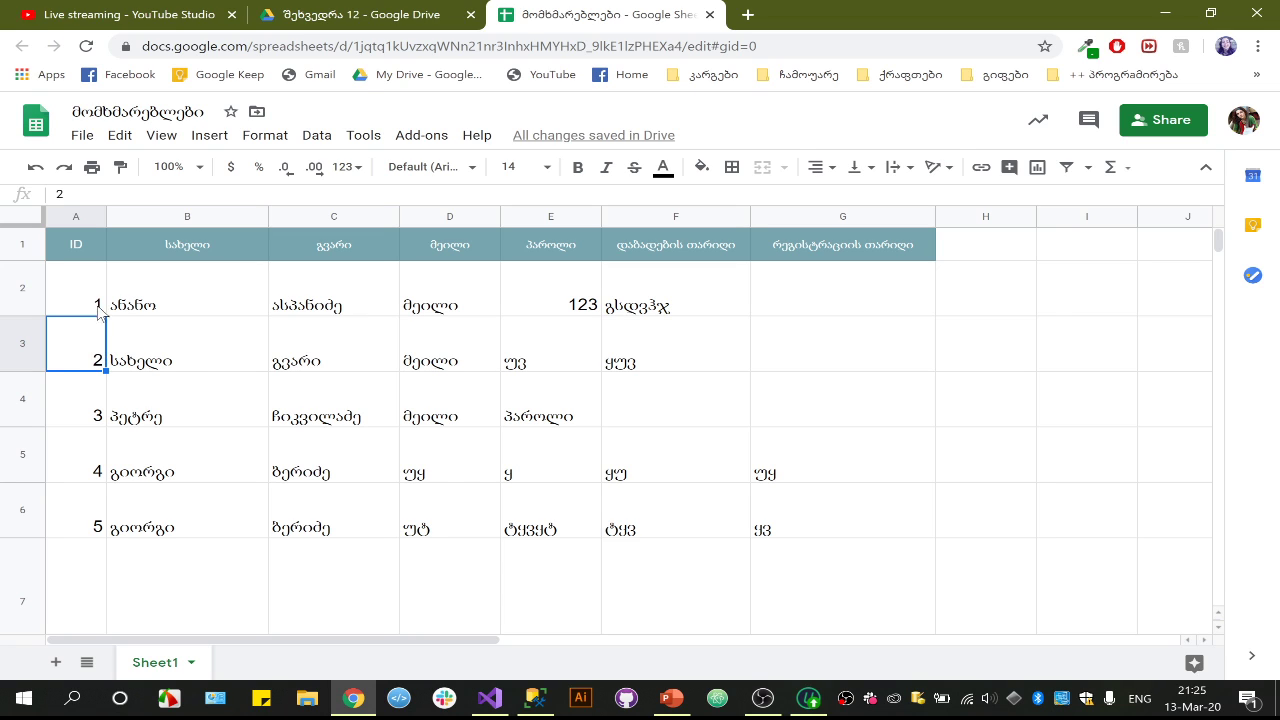
left_click(97, 311)
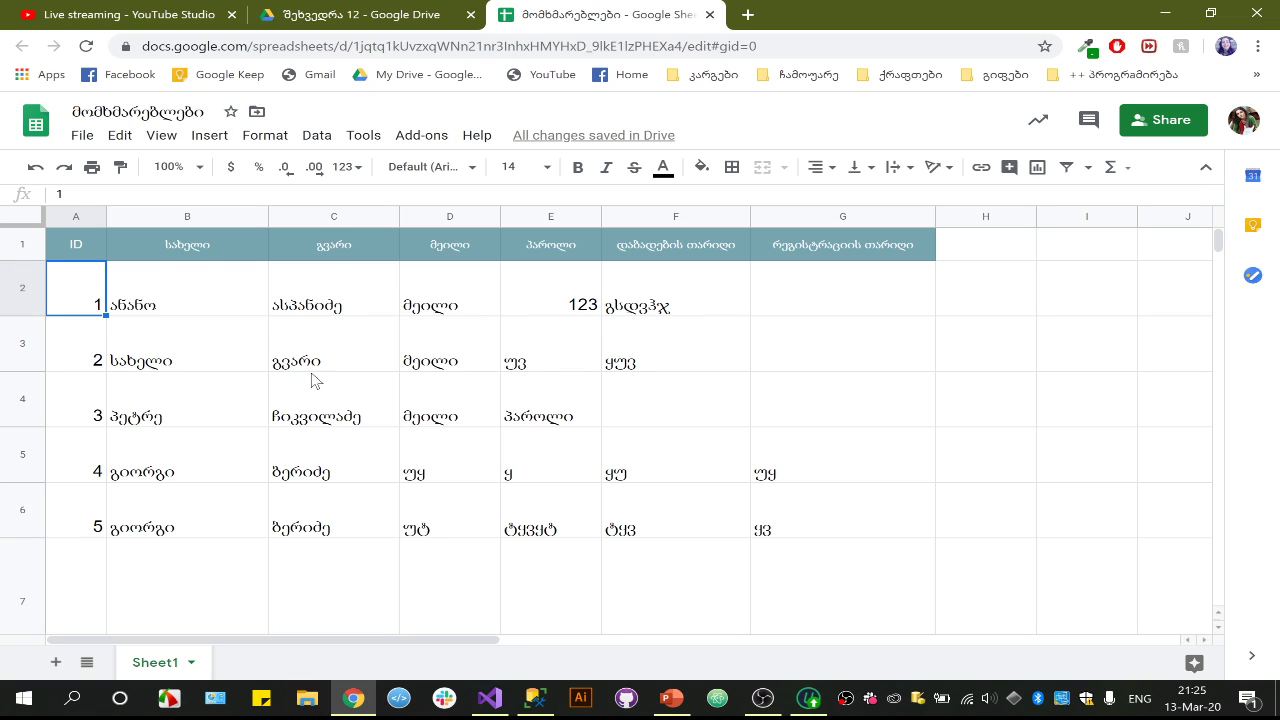
left_click(535, 698)
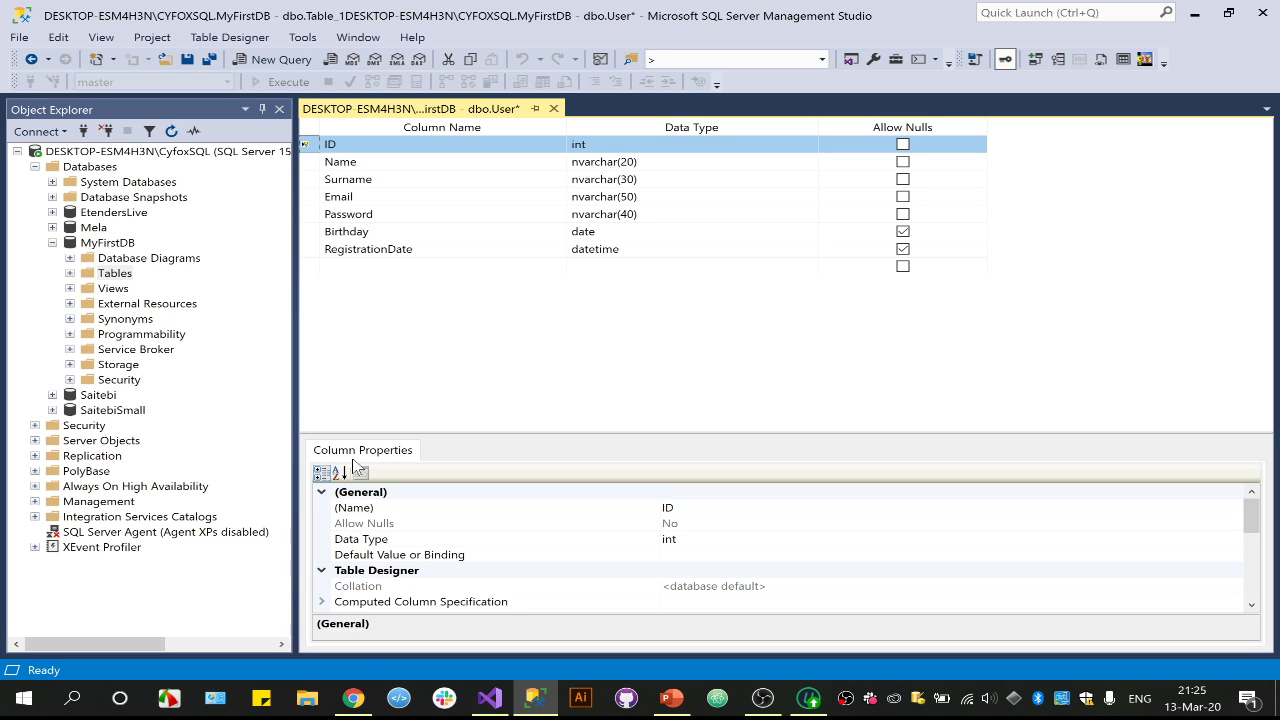
left_click(353, 698)
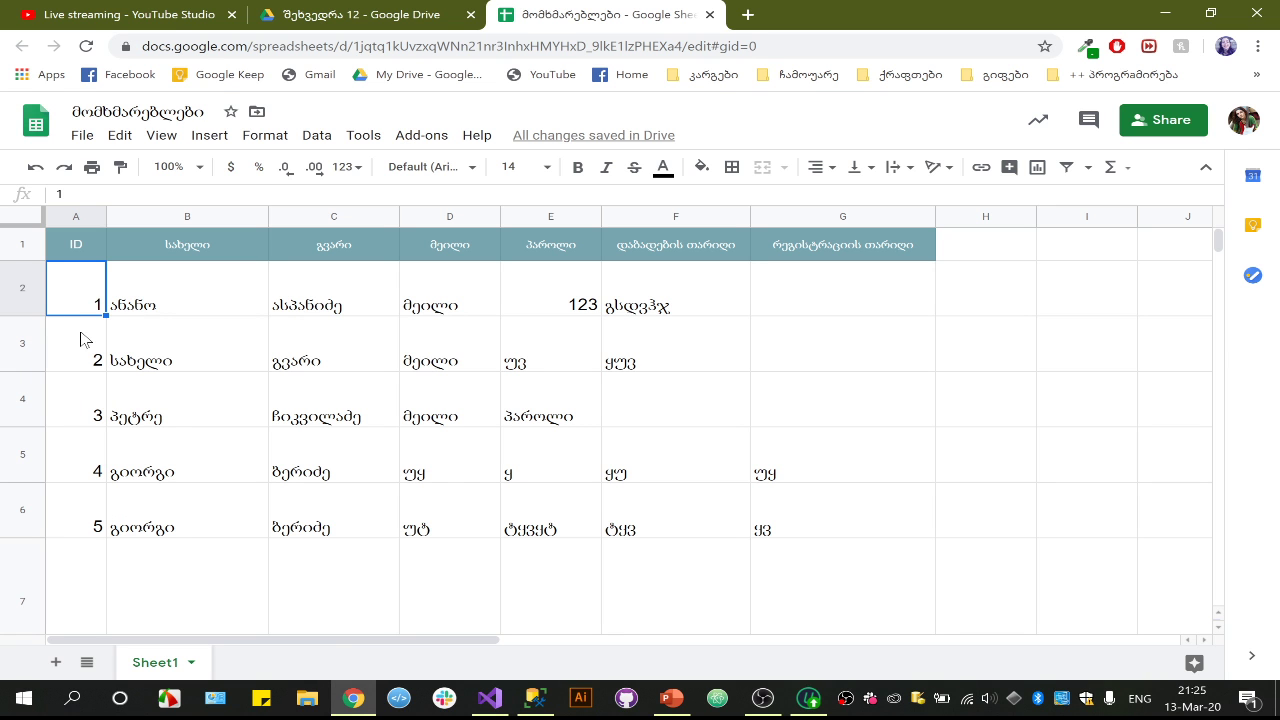
Set ID's (Is Identity) to Yes under Identity Specification, with seed 1 and increment 1.
left_click(536, 700)
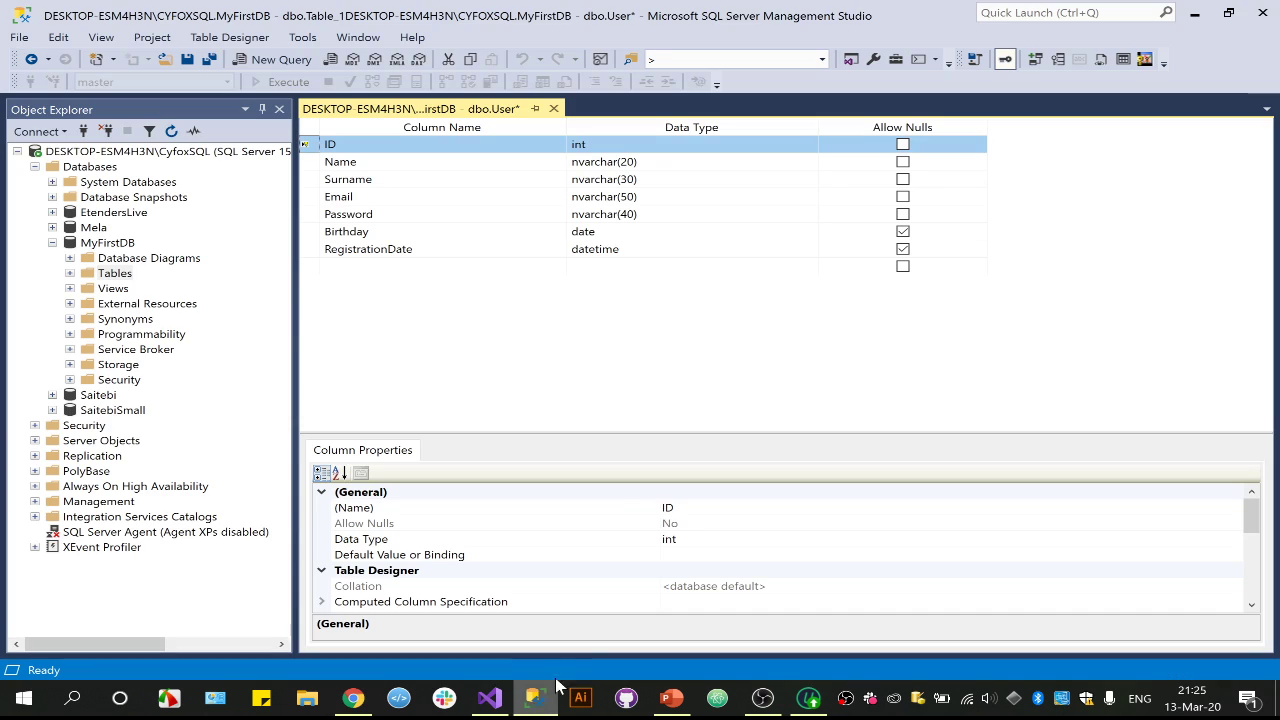
left_click_drag(613, 432, 615, 308)
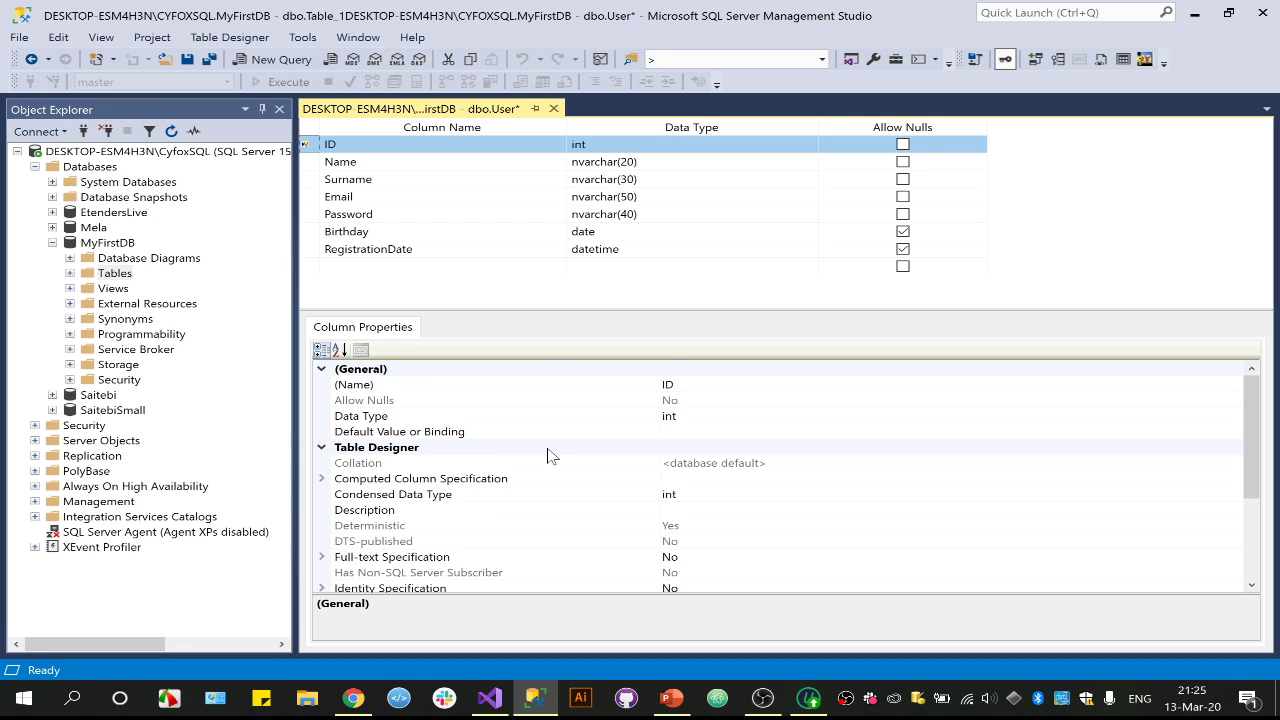
scroll(549, 453, "down", 3)
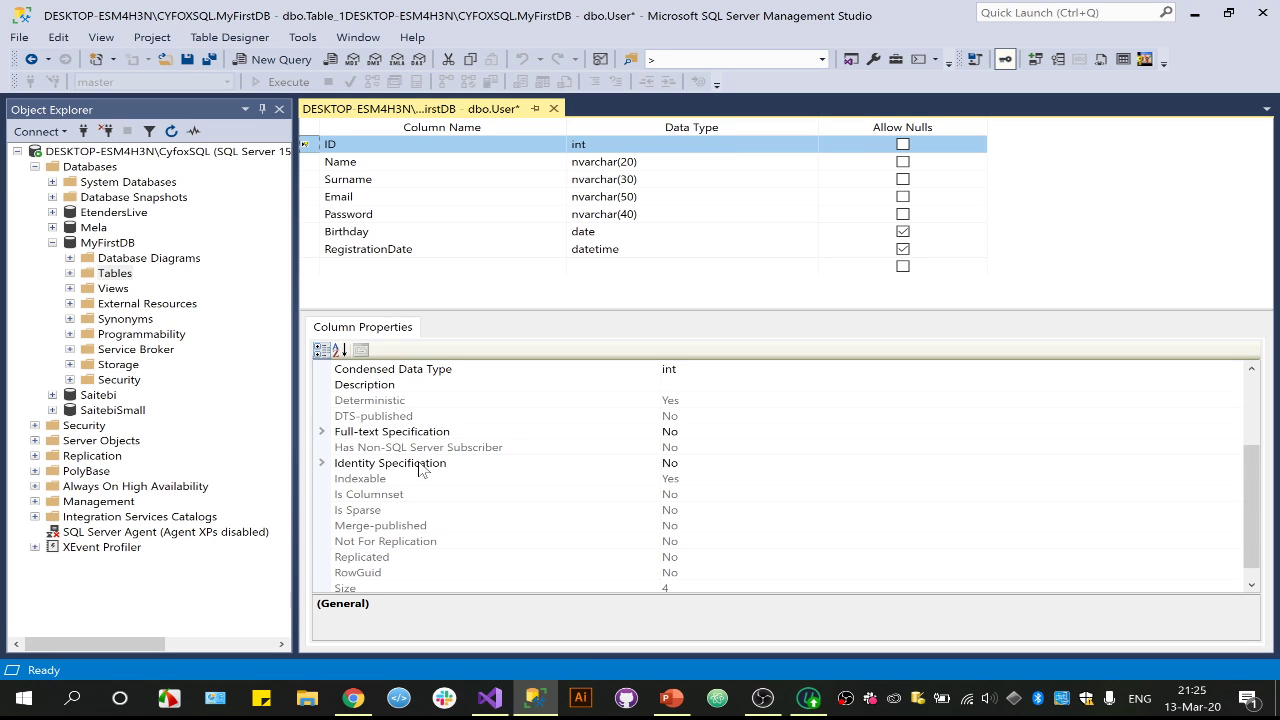
left_click(321, 465)
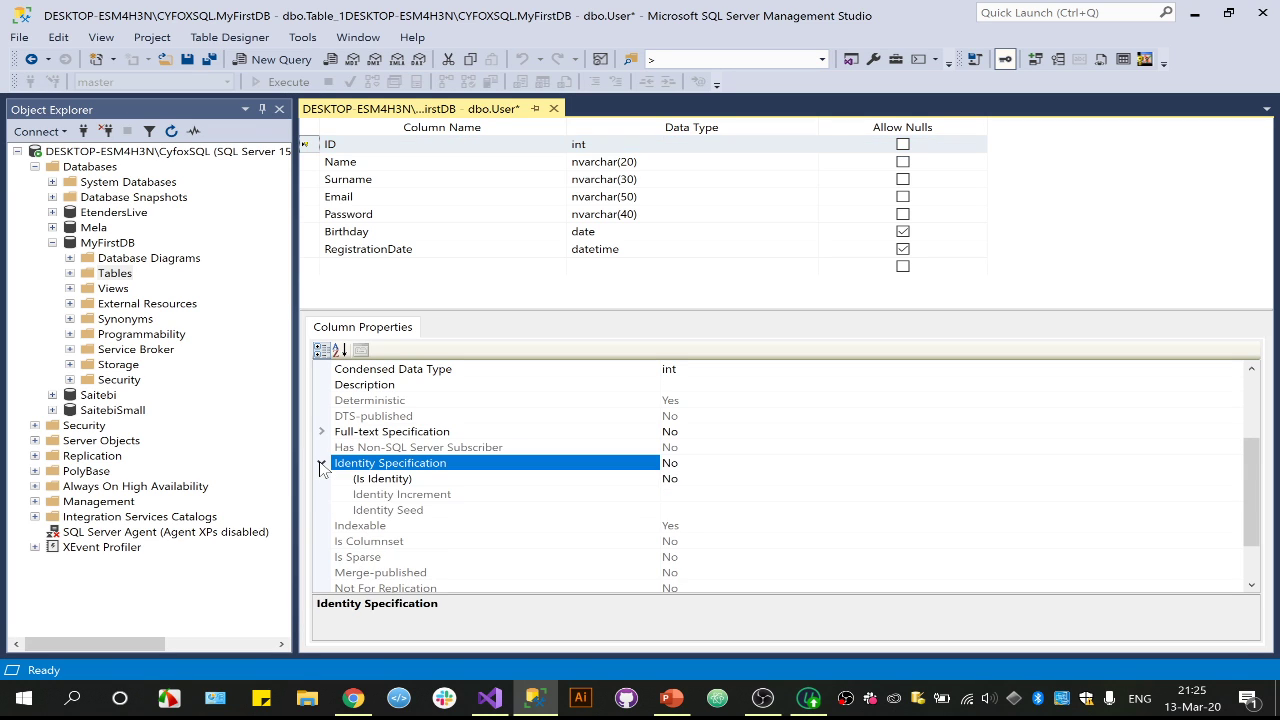
left_click(388, 481)
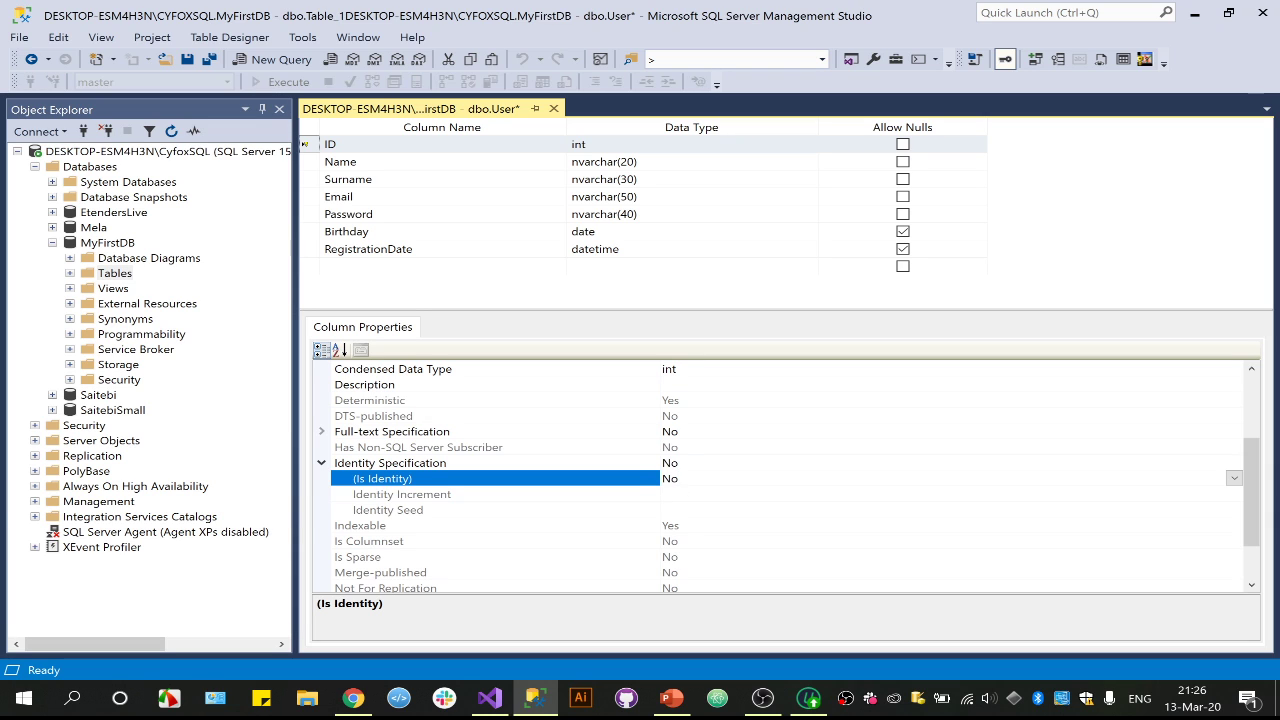
key("Down")
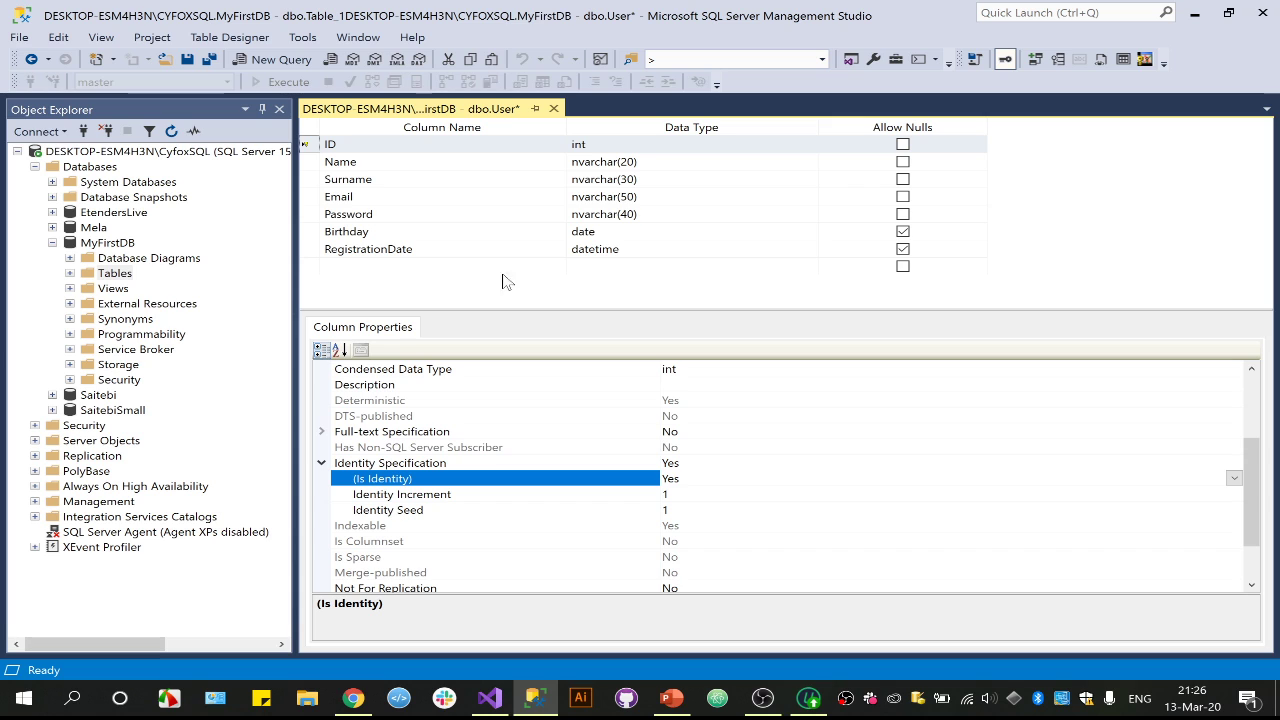
scroll(770, 480, "up", 3)
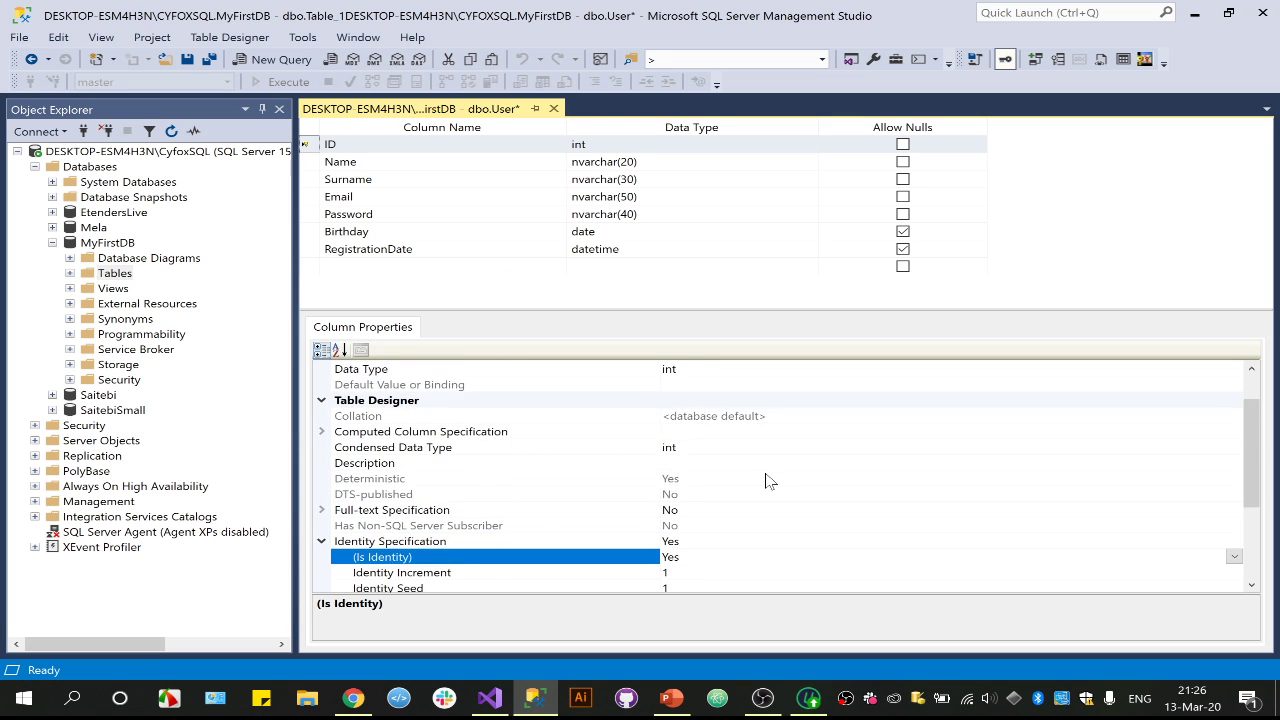
Check the ID column's Identity Seed and Identity Increment values.
left_click(477, 387)
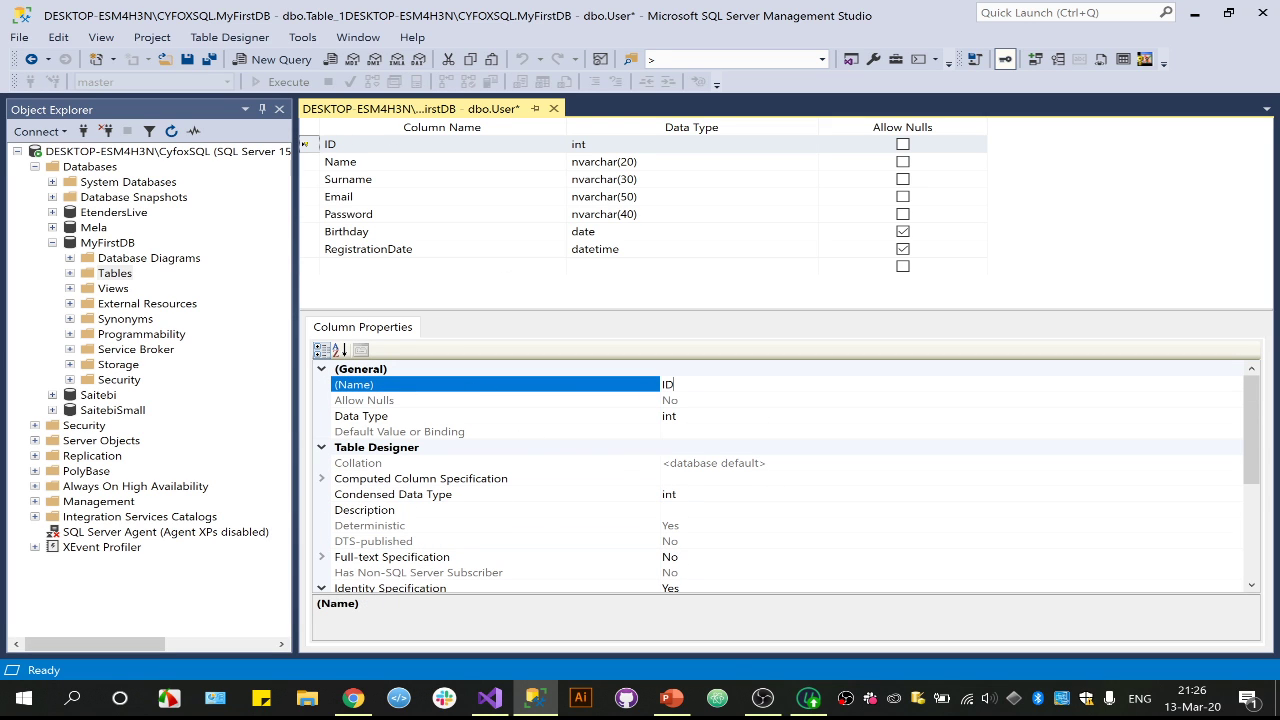
scroll(697, 437, "down", 4)
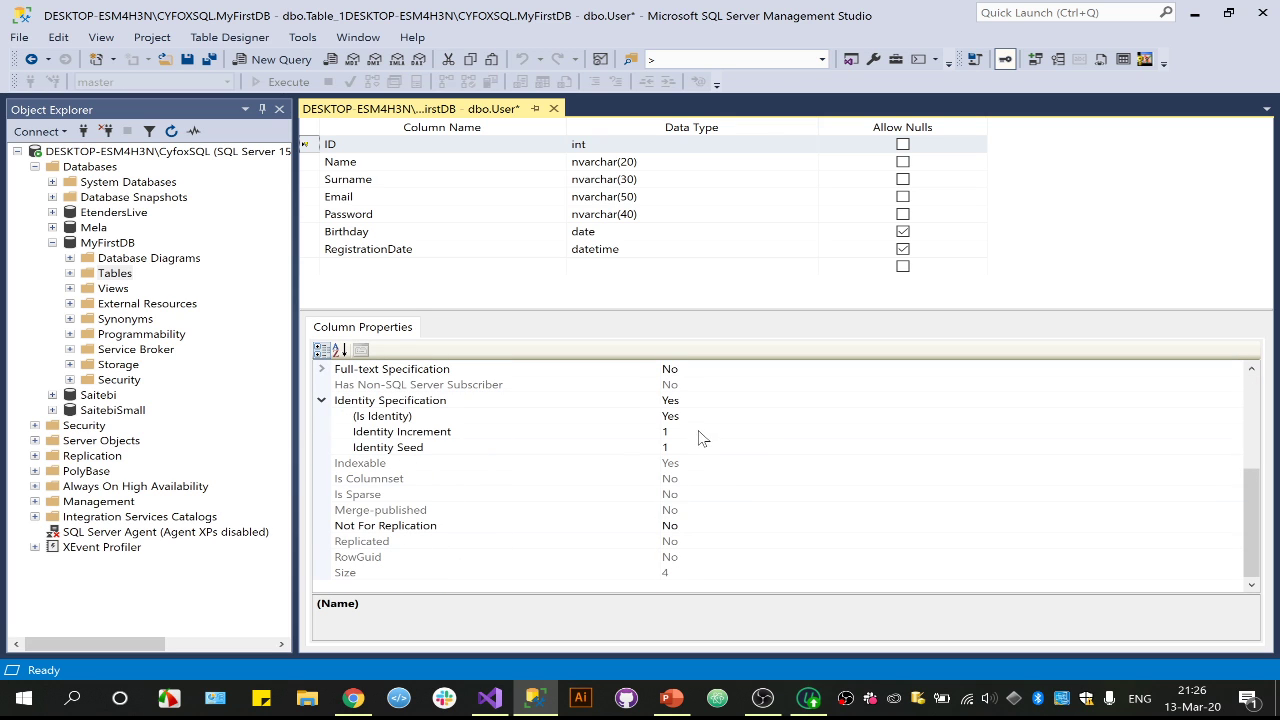
left_click(372, 150)
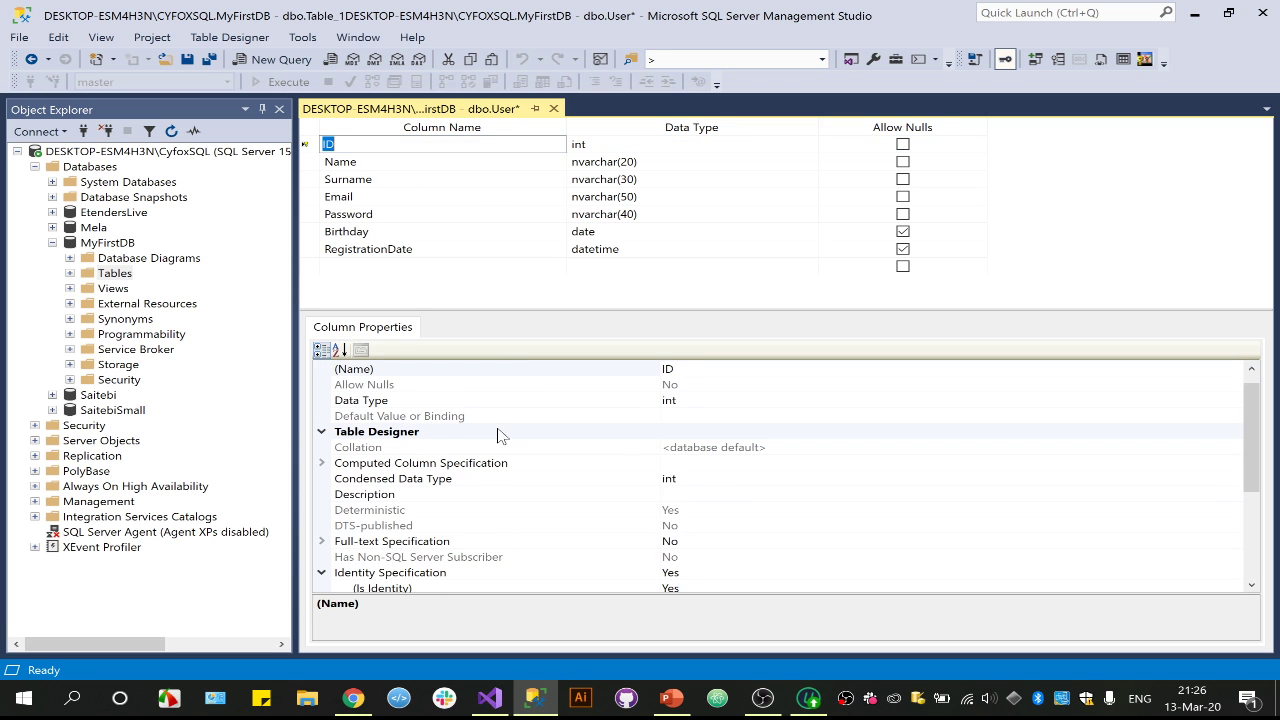
left_click(309, 144)
scroll(490, 450, "down", 3)
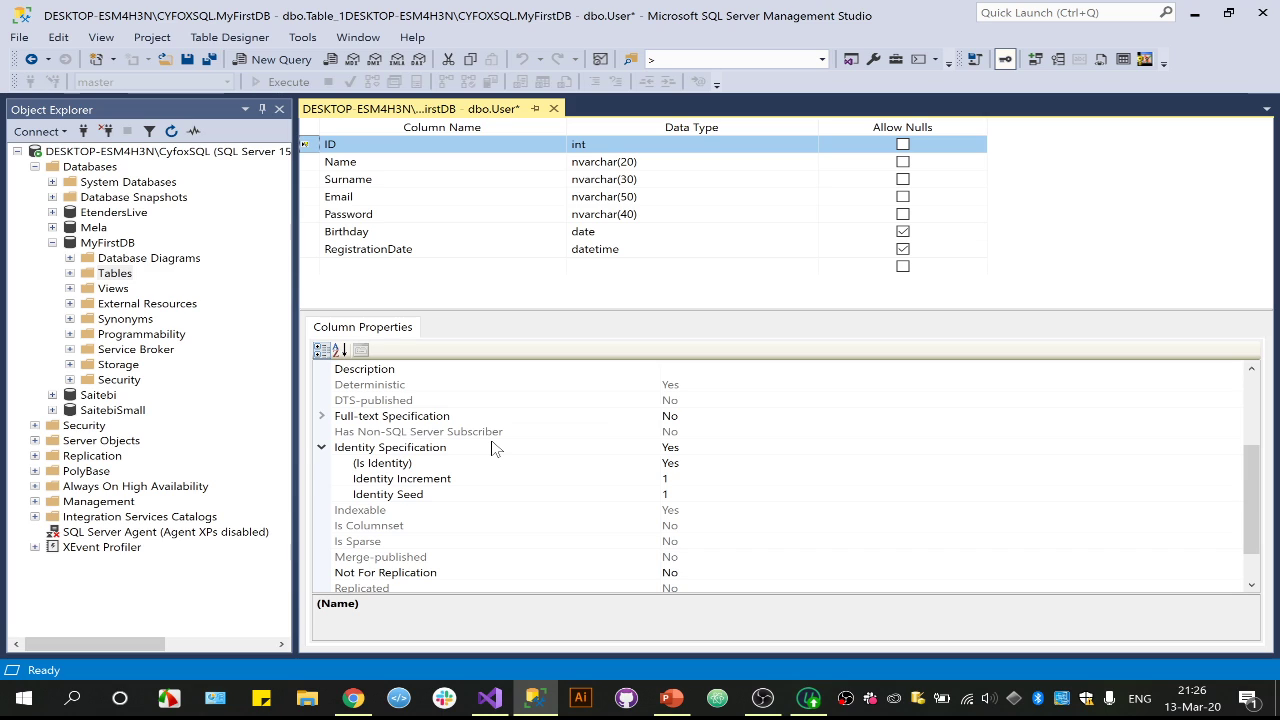
left_click(467, 496)
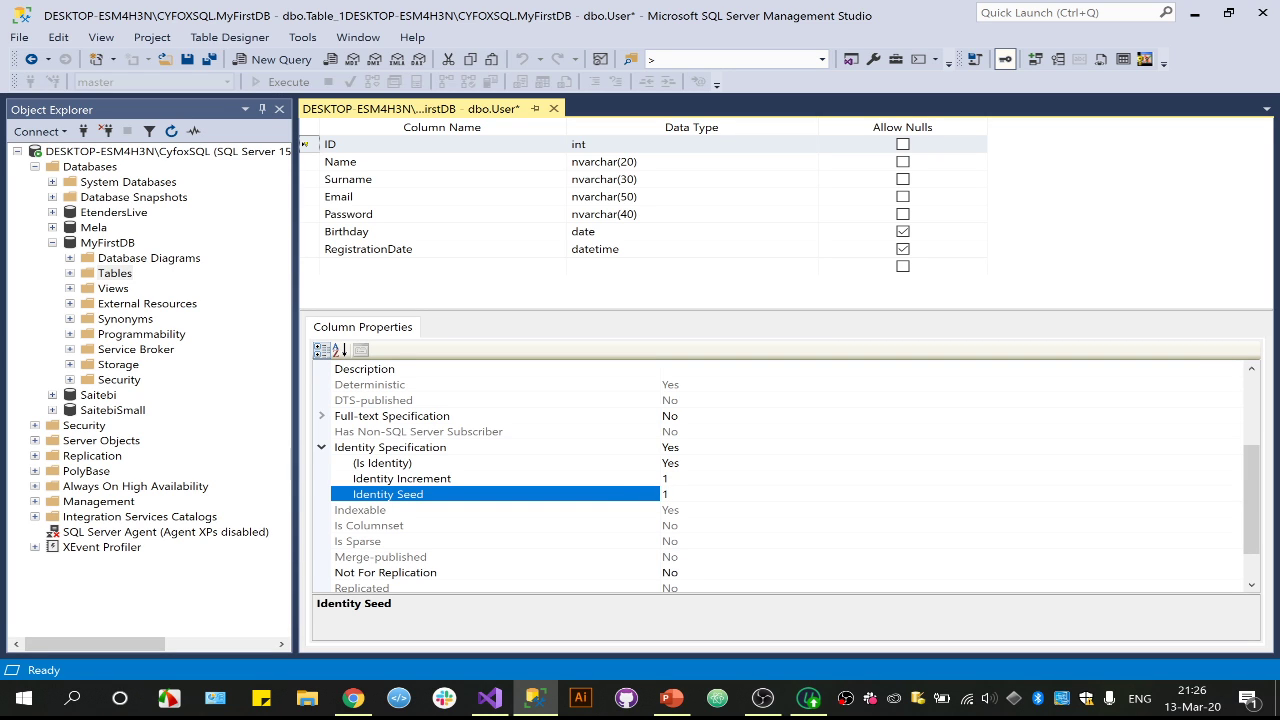
left_click(581, 480)
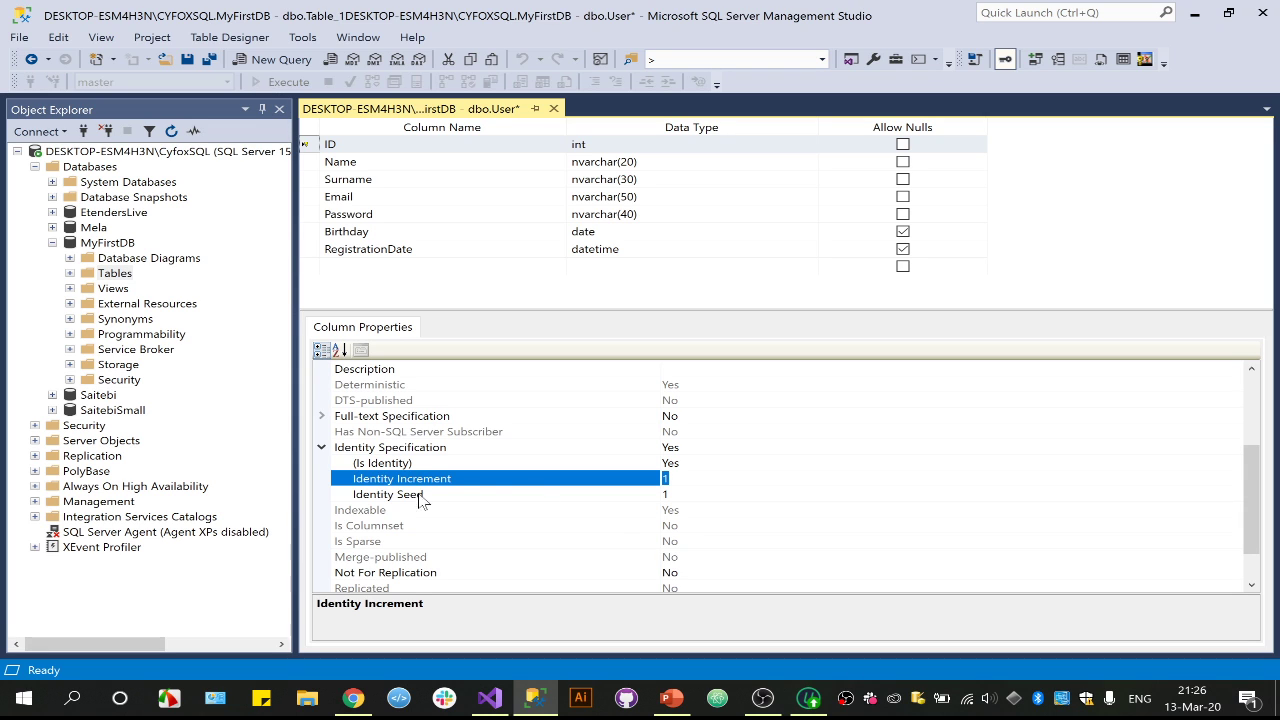
Collapse Identity Specification, resize the panes, and save dbo.User with Ctrl+S.
left_click(322, 447)
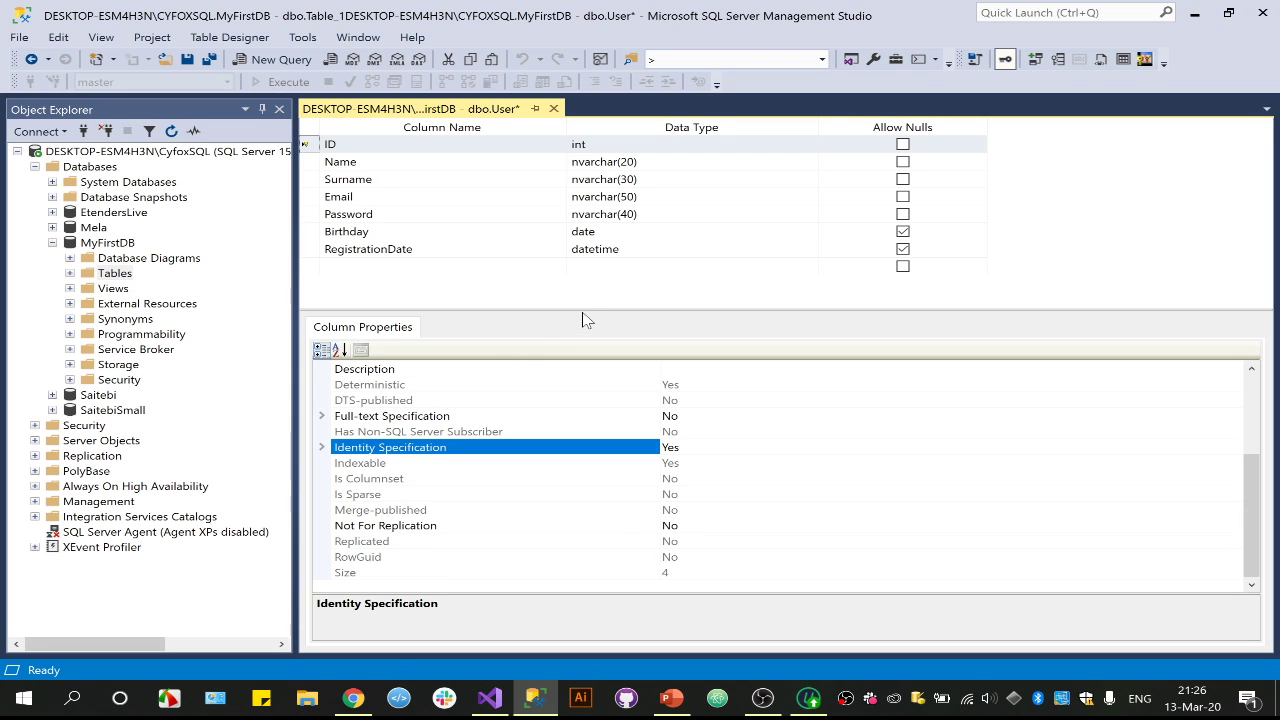
left_click_drag(583, 309, 570, 419)
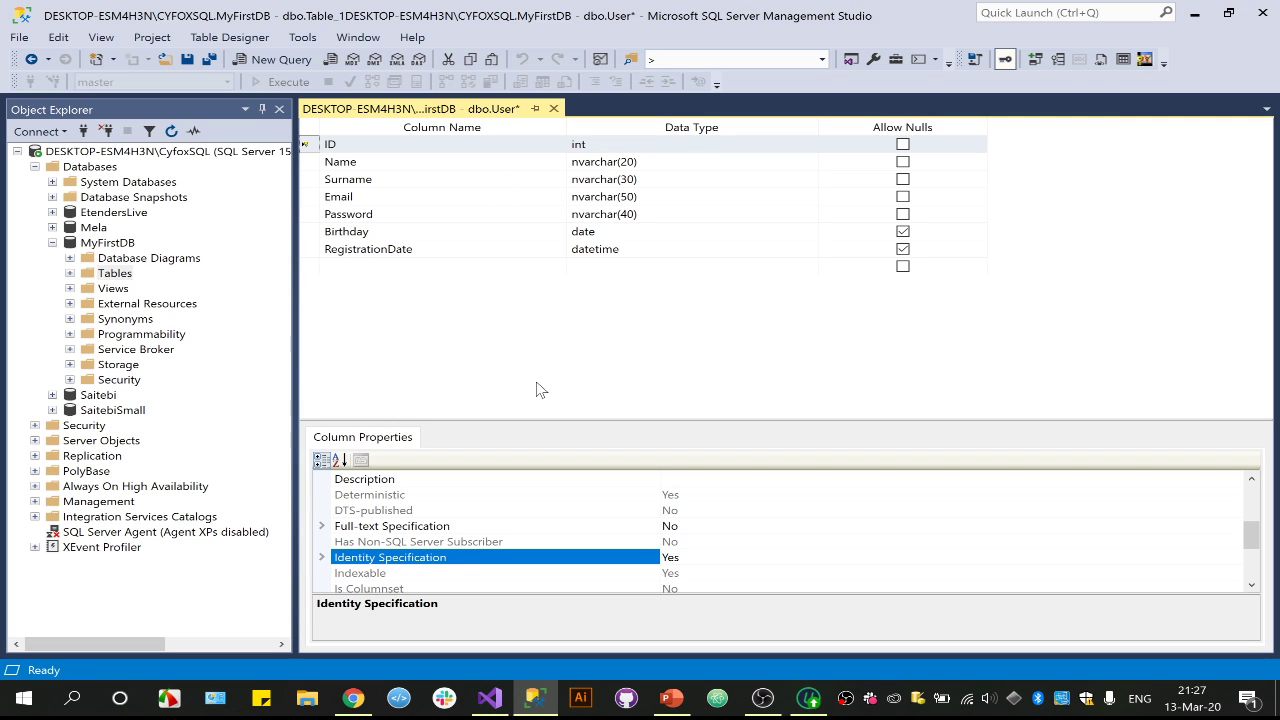
key("ctrl+s")
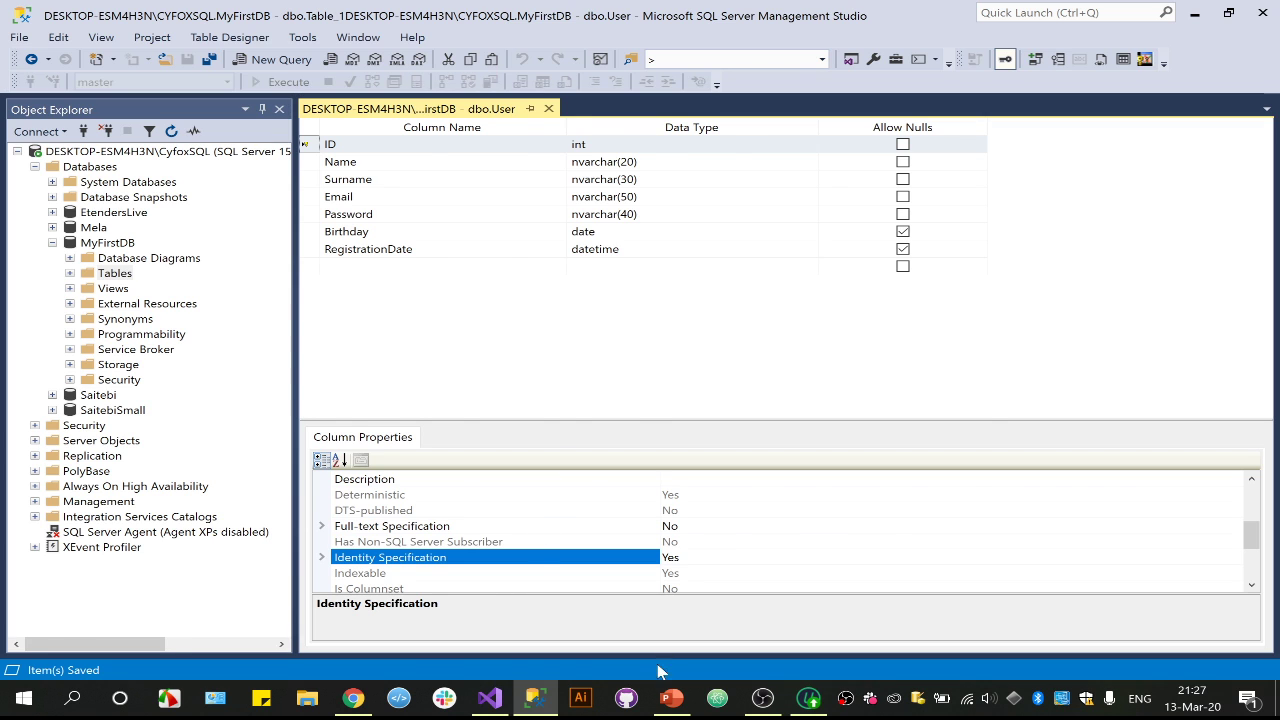
left_click(672, 698)
Read the bullet text on slide 24 about filling a table with Insert.
left_click(104, 478)
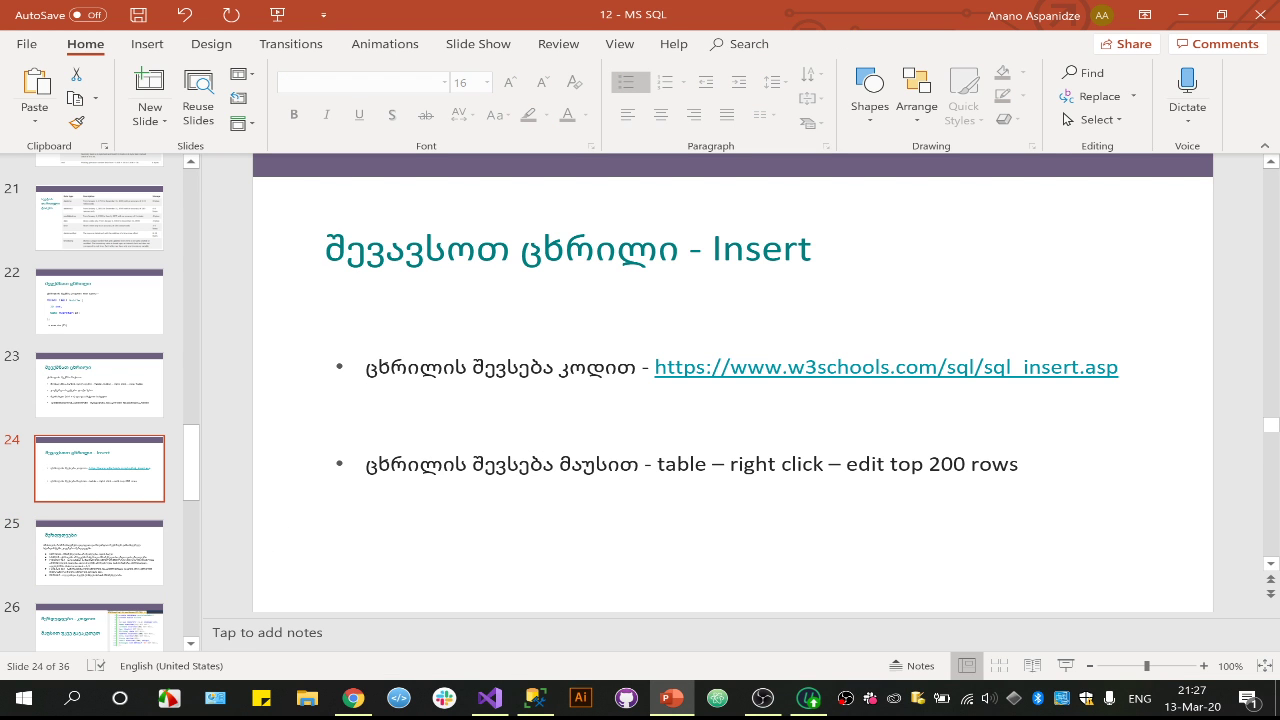
left_click(737, 441)
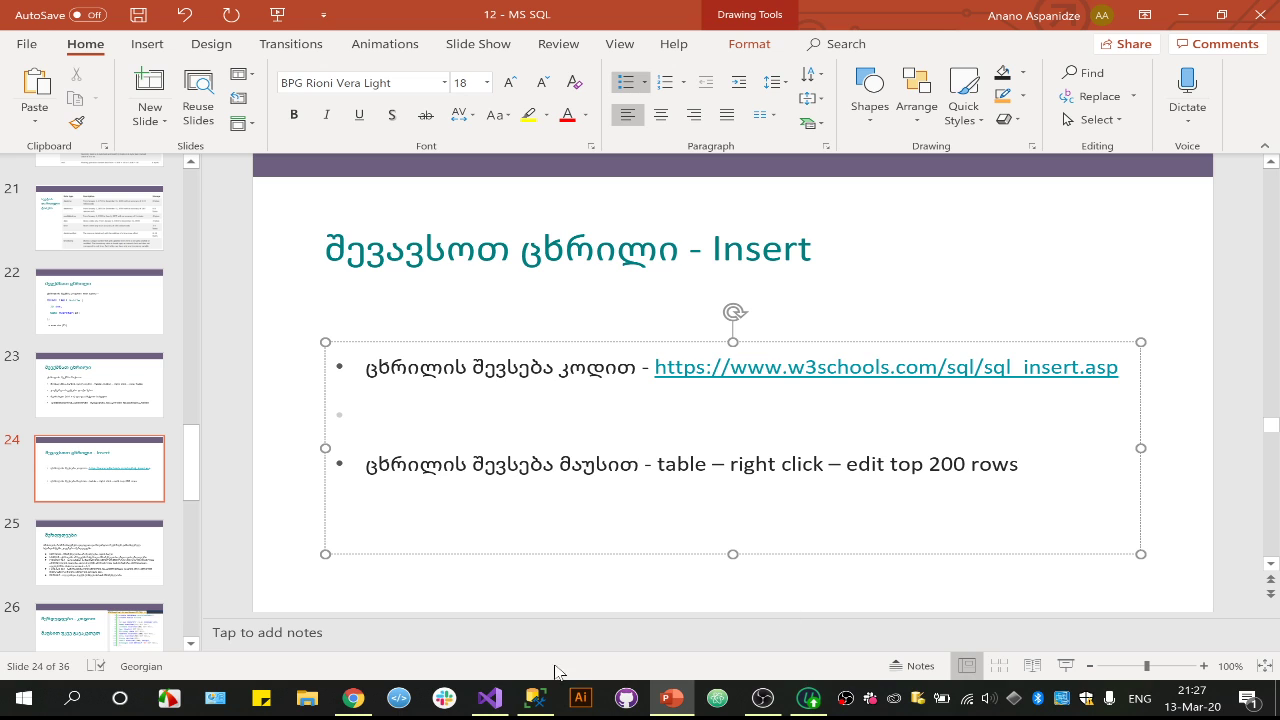
left_click(535, 698)
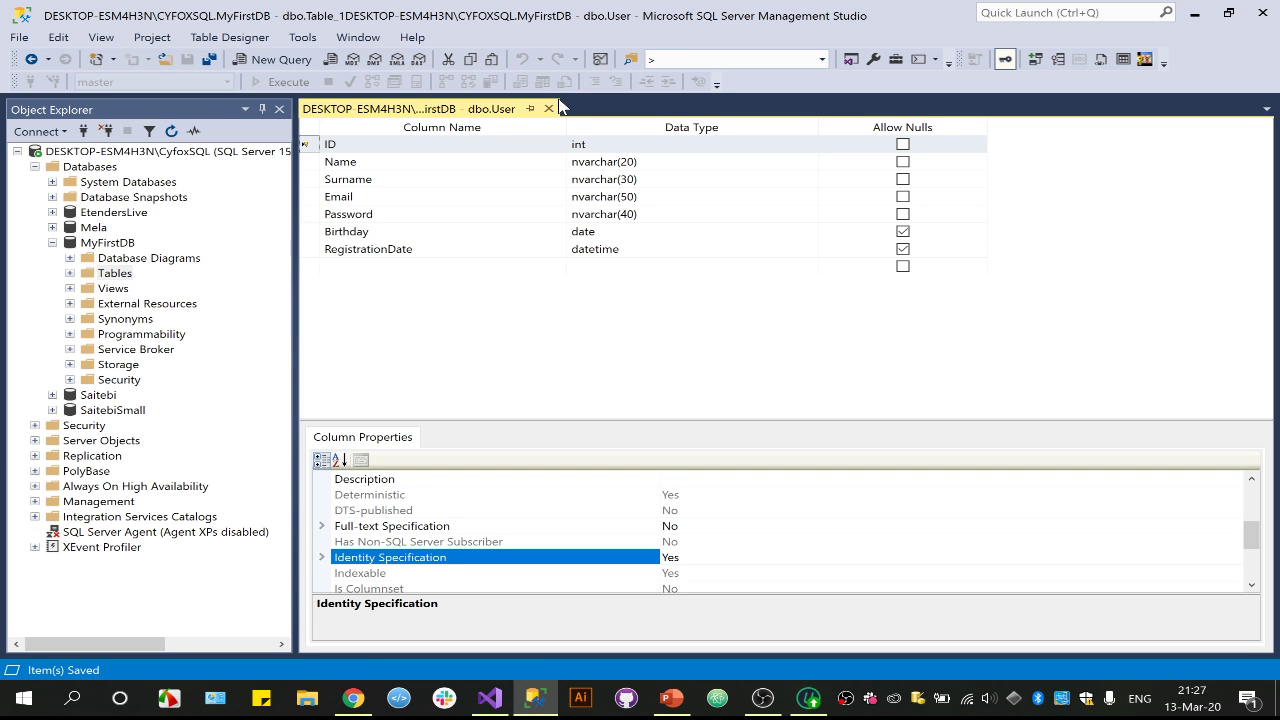
Close the table designer, refresh and expand the Tables folder, and select dbo.User.
left_click(548, 108)
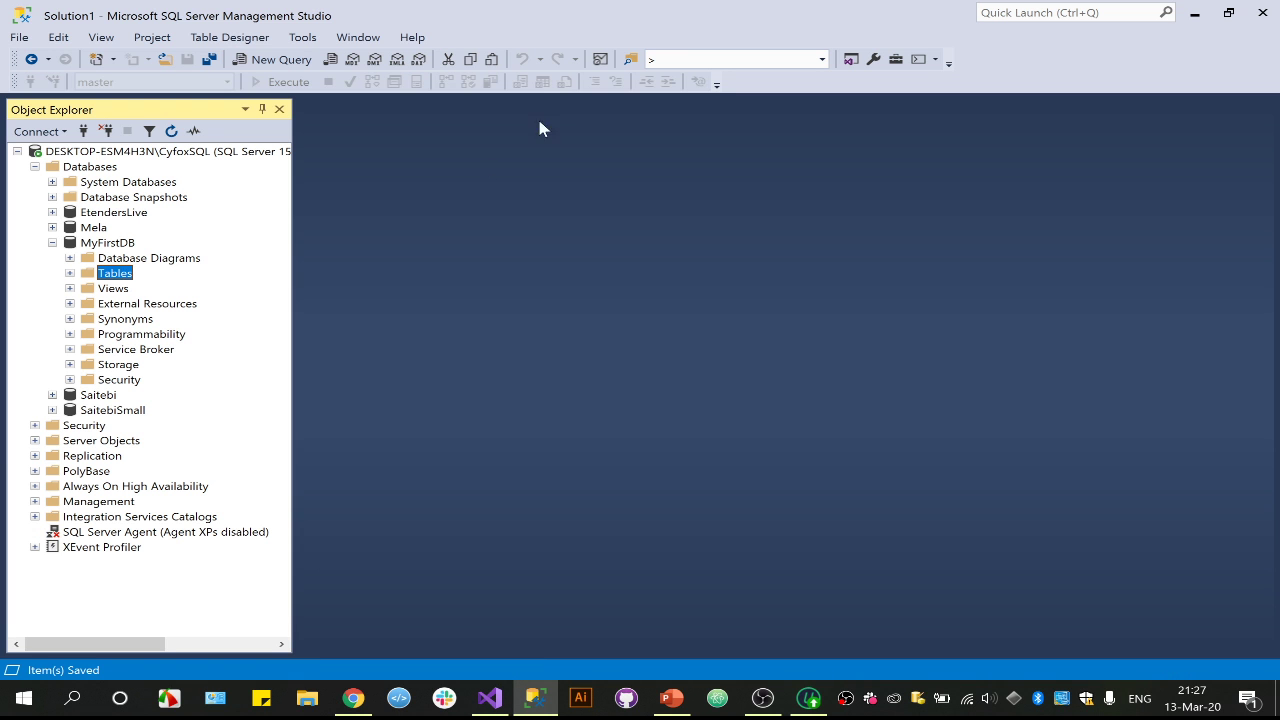
right_click(110, 274)
left_click(146, 358)
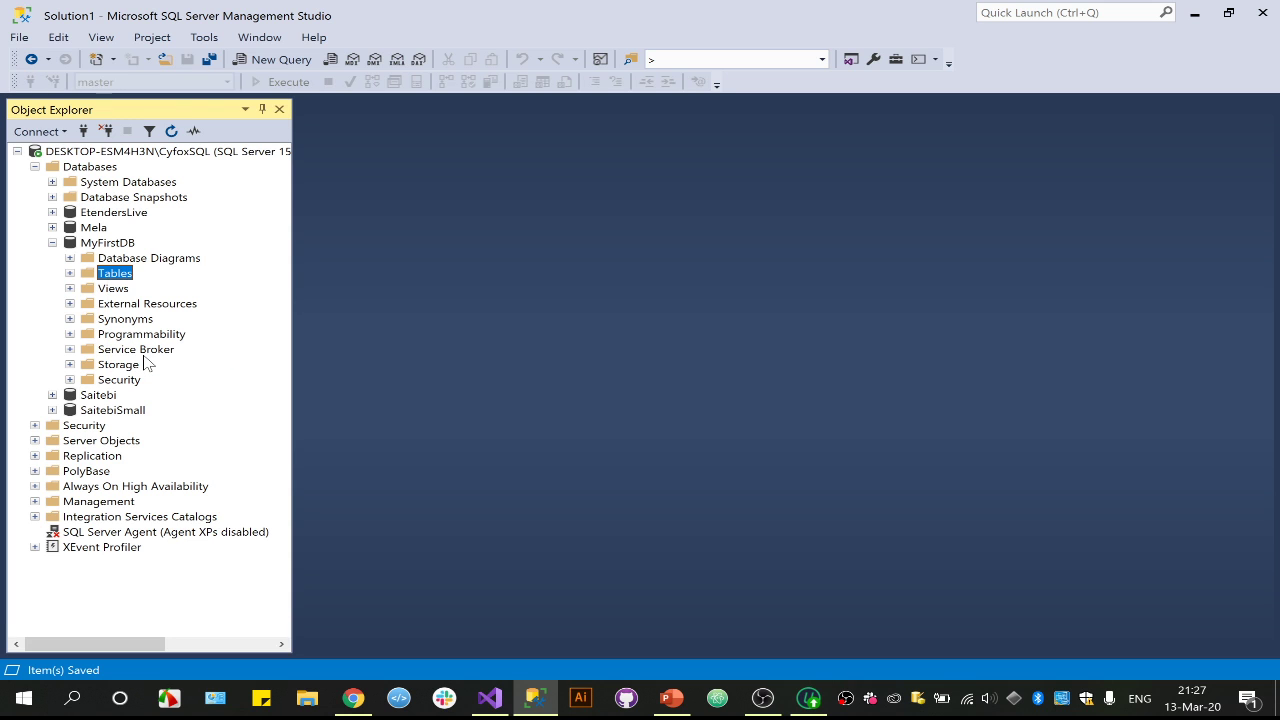
left_click(70, 274)
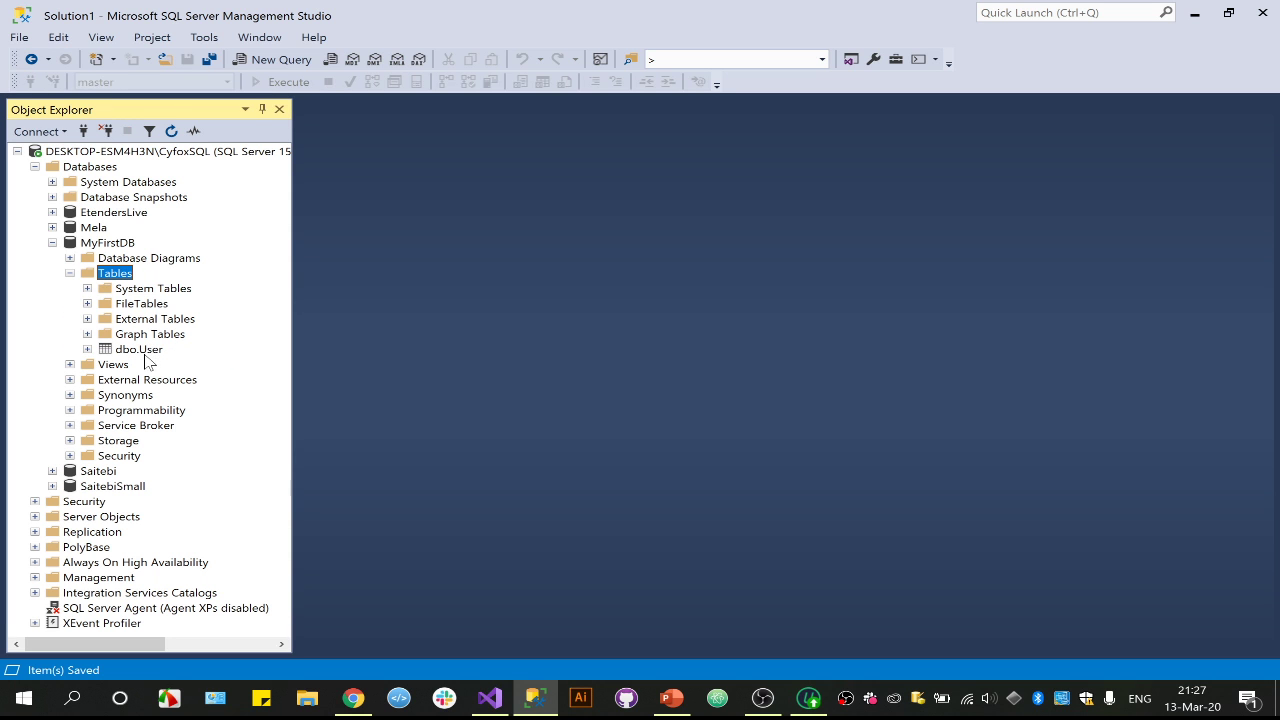
left_click(149, 352)
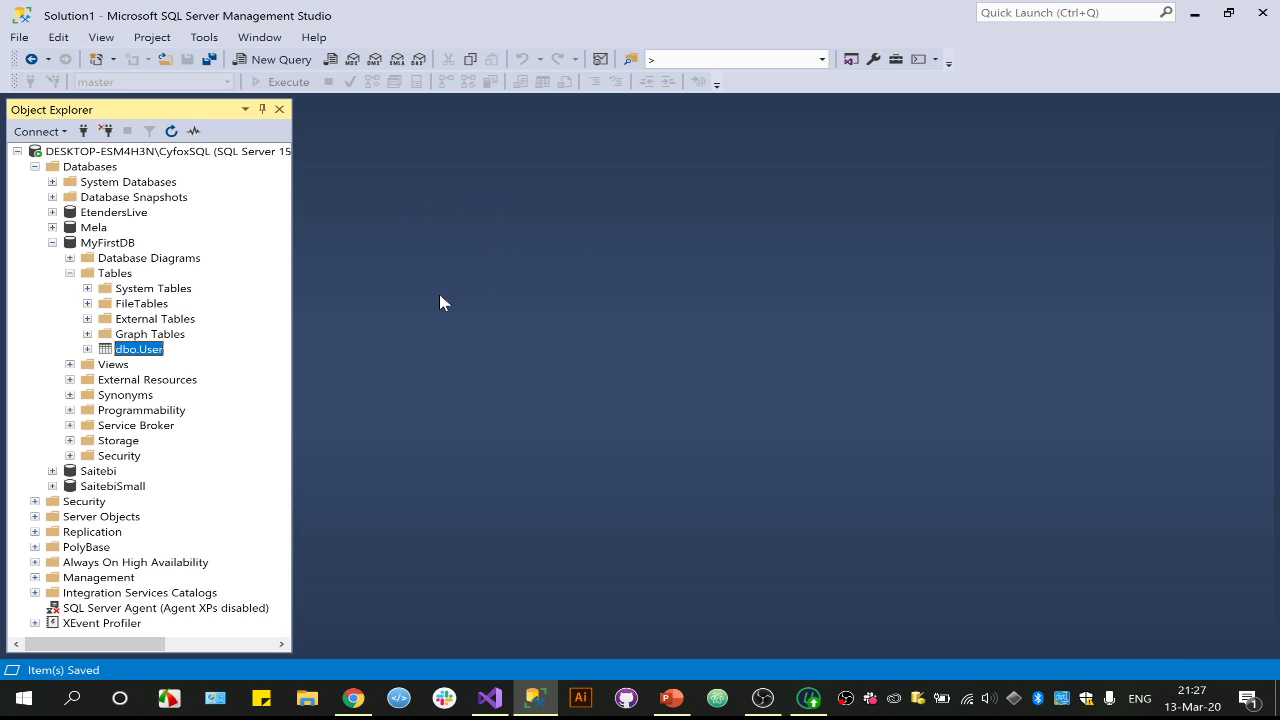
Open dbo.User's design briefly, close it again, and bring up the table's context menu.
right_click(145, 351)
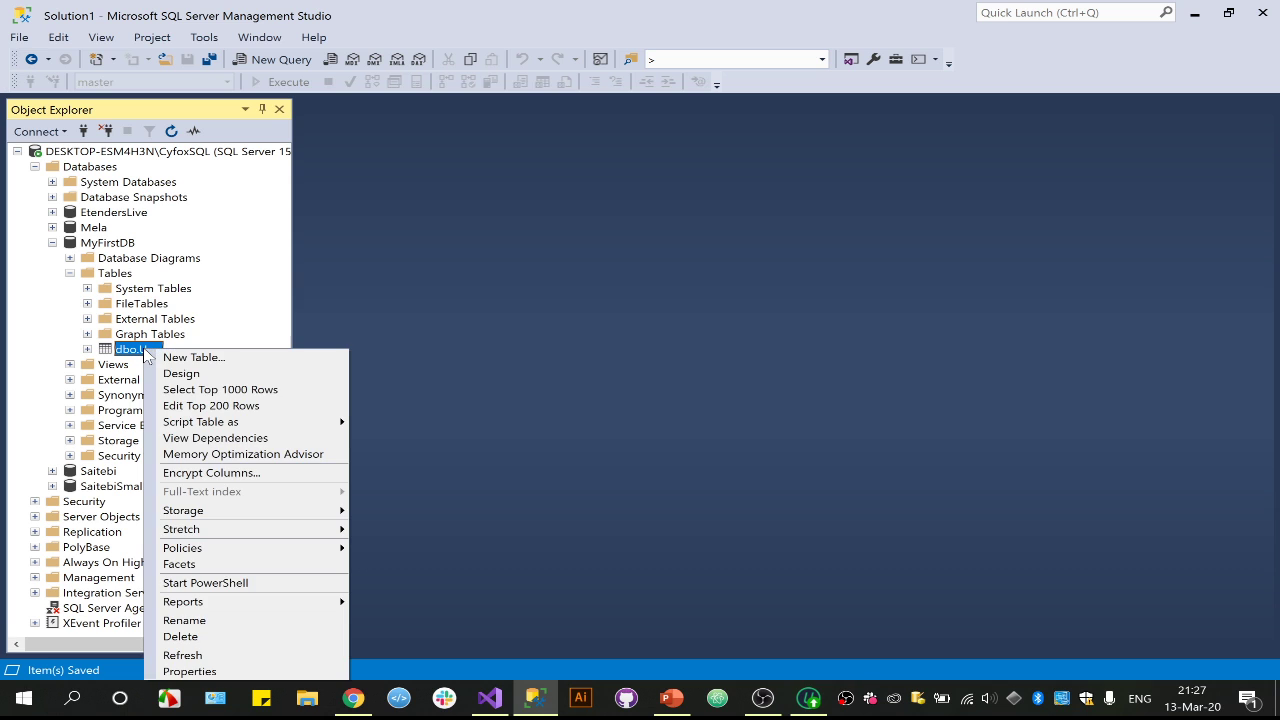
left_click(233, 379)
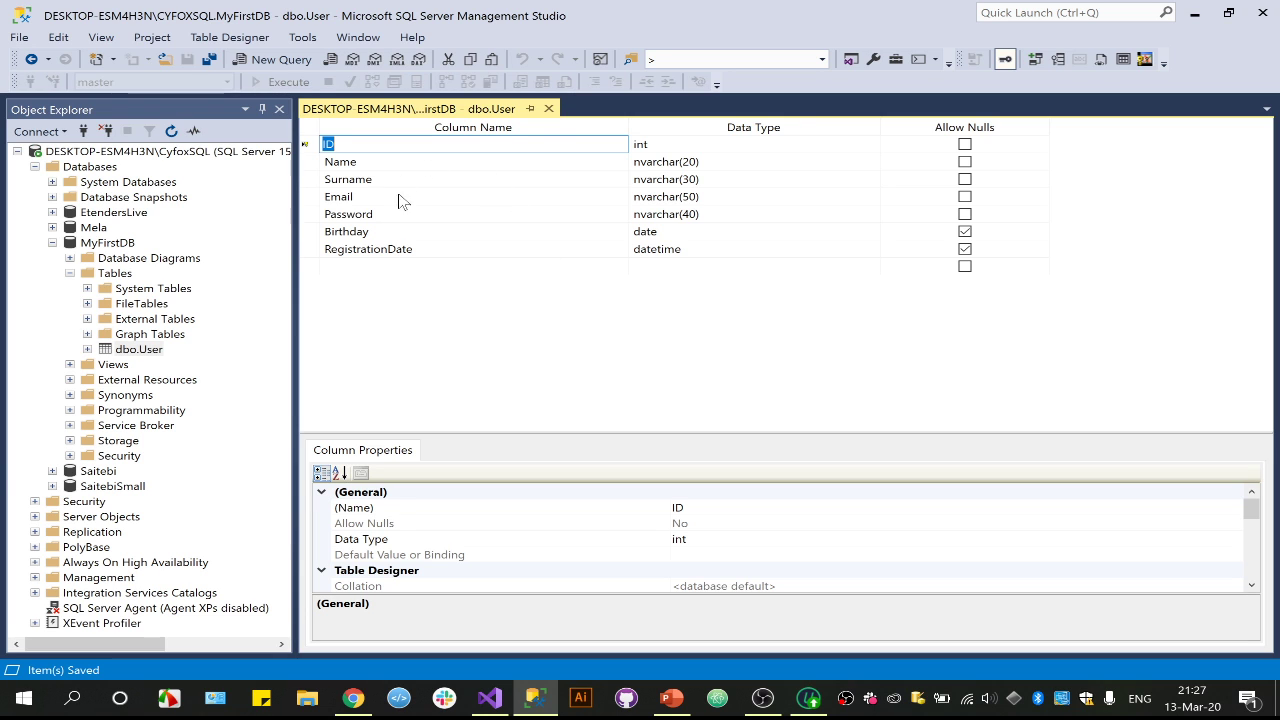
left_click(548, 108)
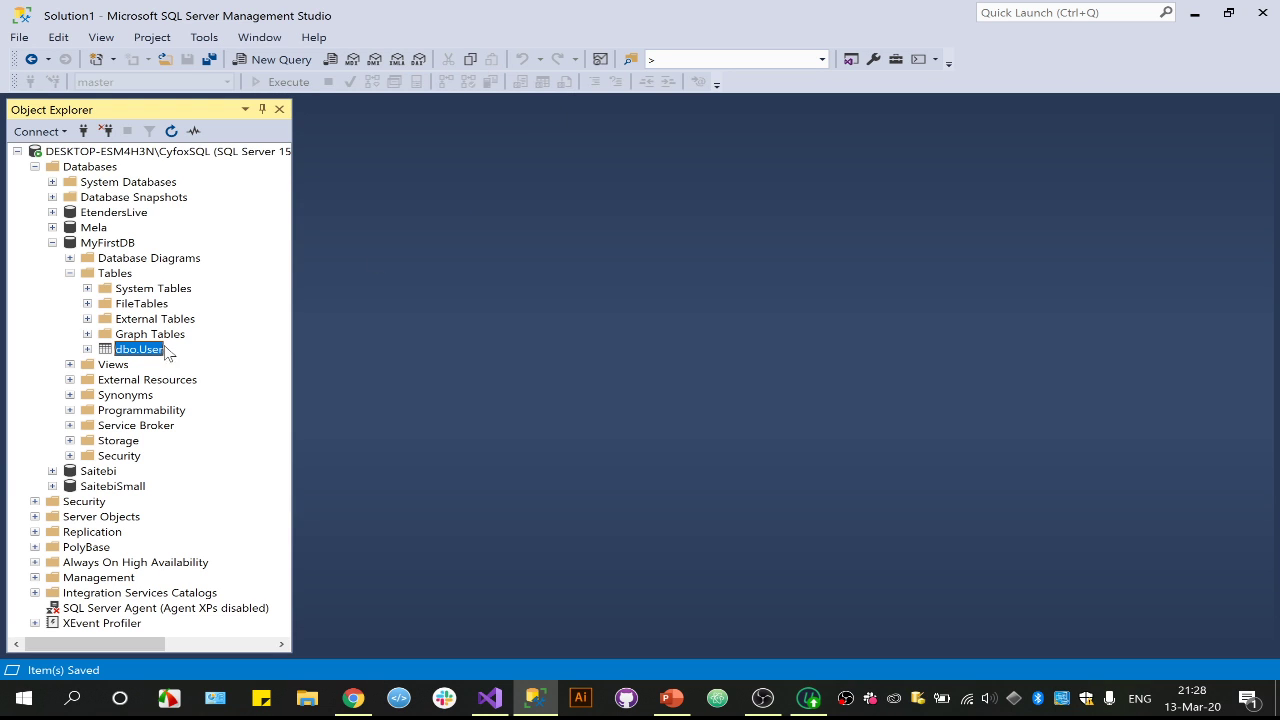
right_click(151, 356)
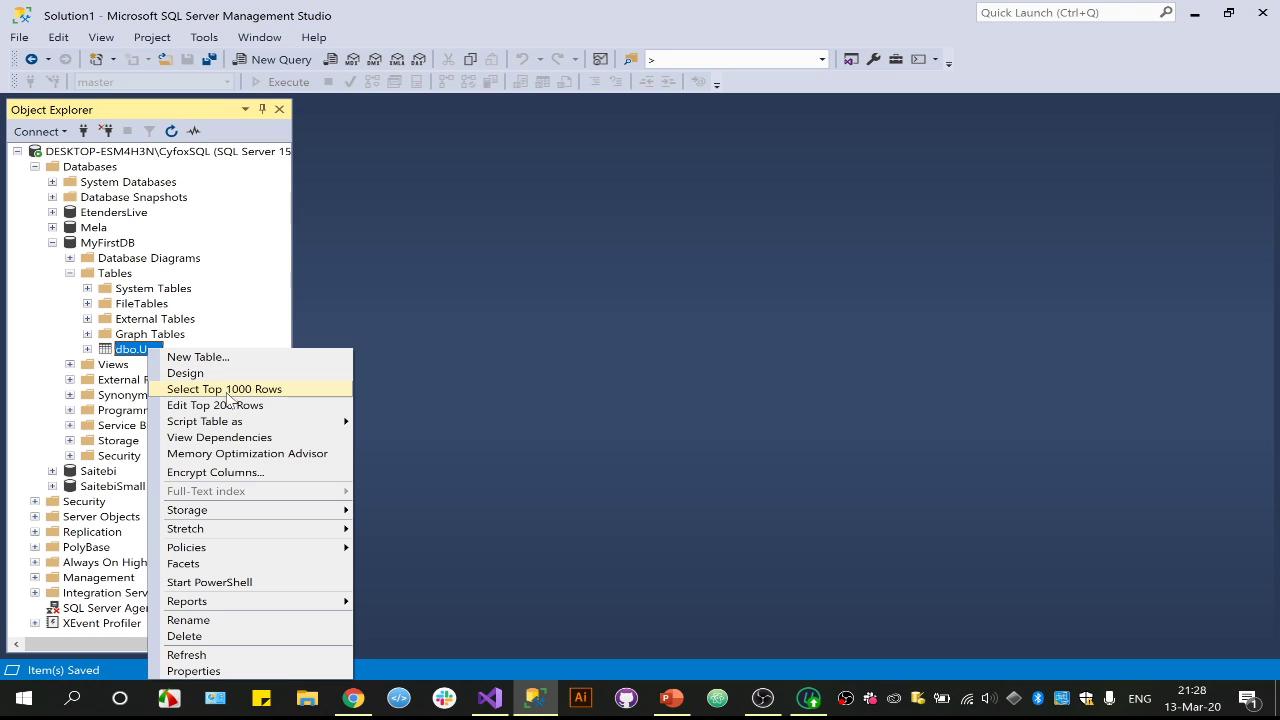
Open dbo.User in Edit Top 200 Rows and widen the Name, Password, Birthday and RegistrationDate columns.
left_click(265, 415)
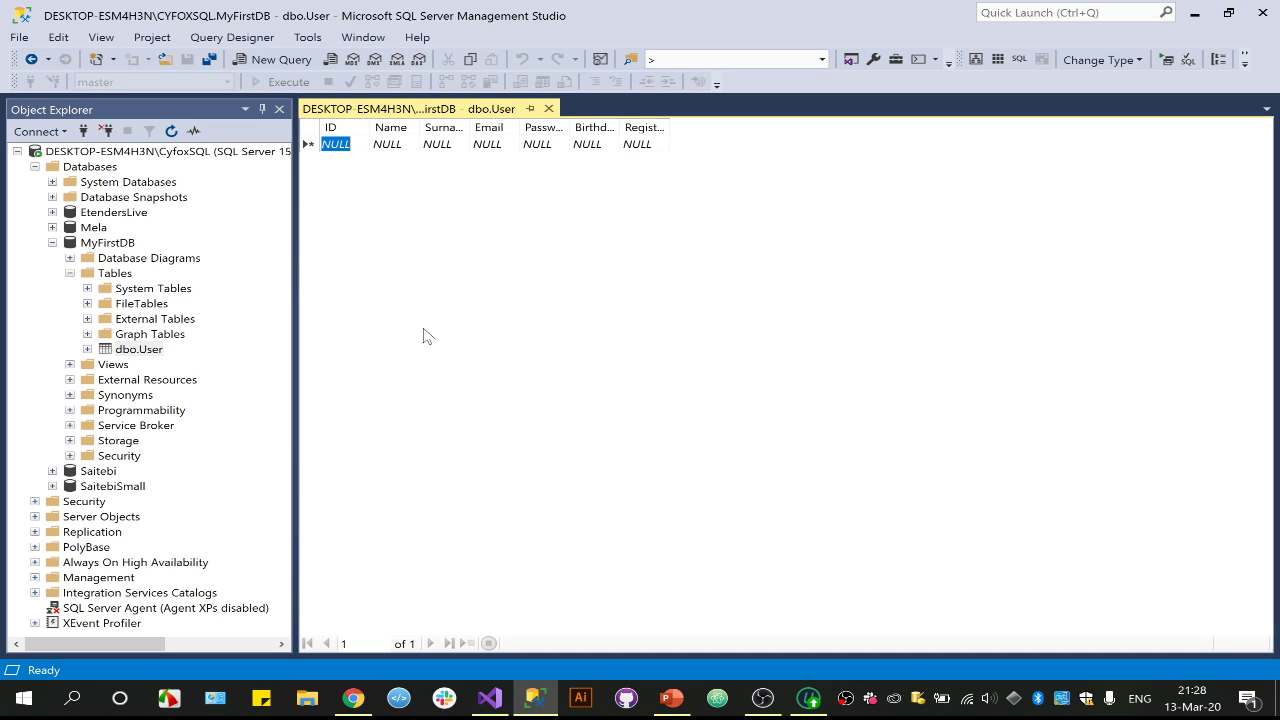
left_click_drag(370, 127, 722, 130)
left_click_drag(808, 130, 811, 130)
left_click_drag(860, 128, 889, 130)
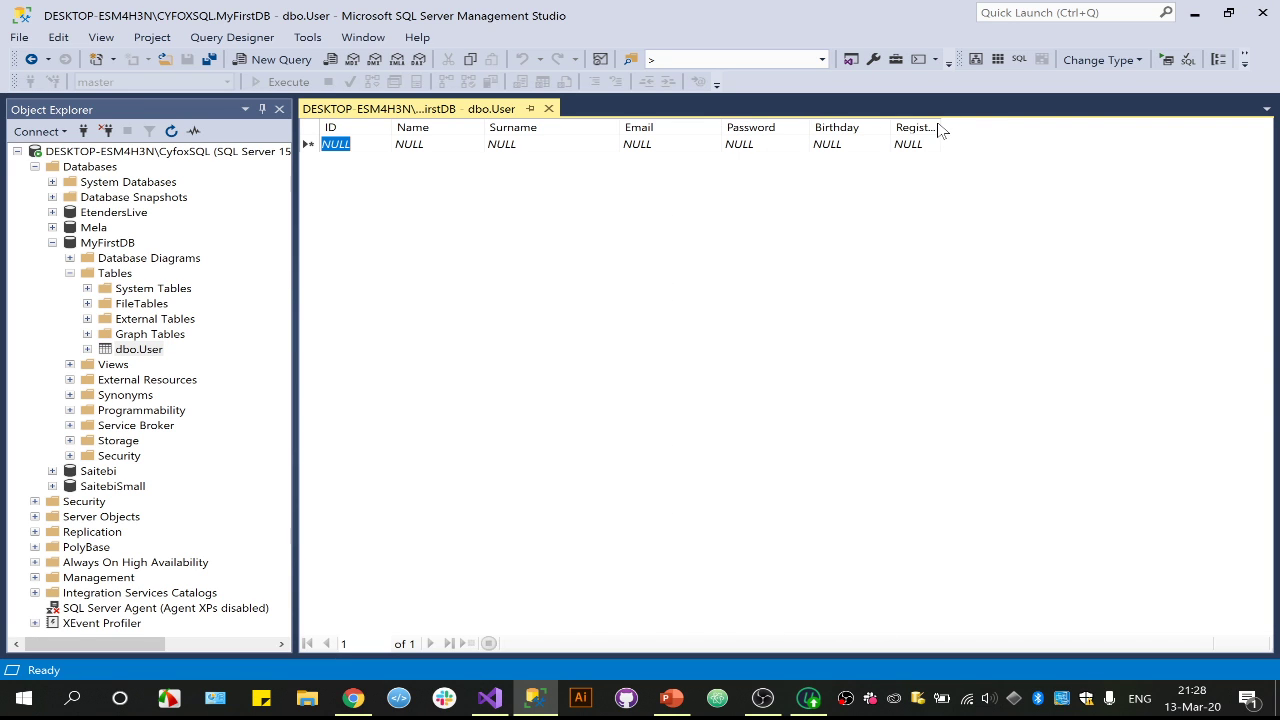
double_click(940, 127)
Open dbo.User's design in a second tab and compare it with the data grid.
right_click(150, 350)
left_click(185, 372)
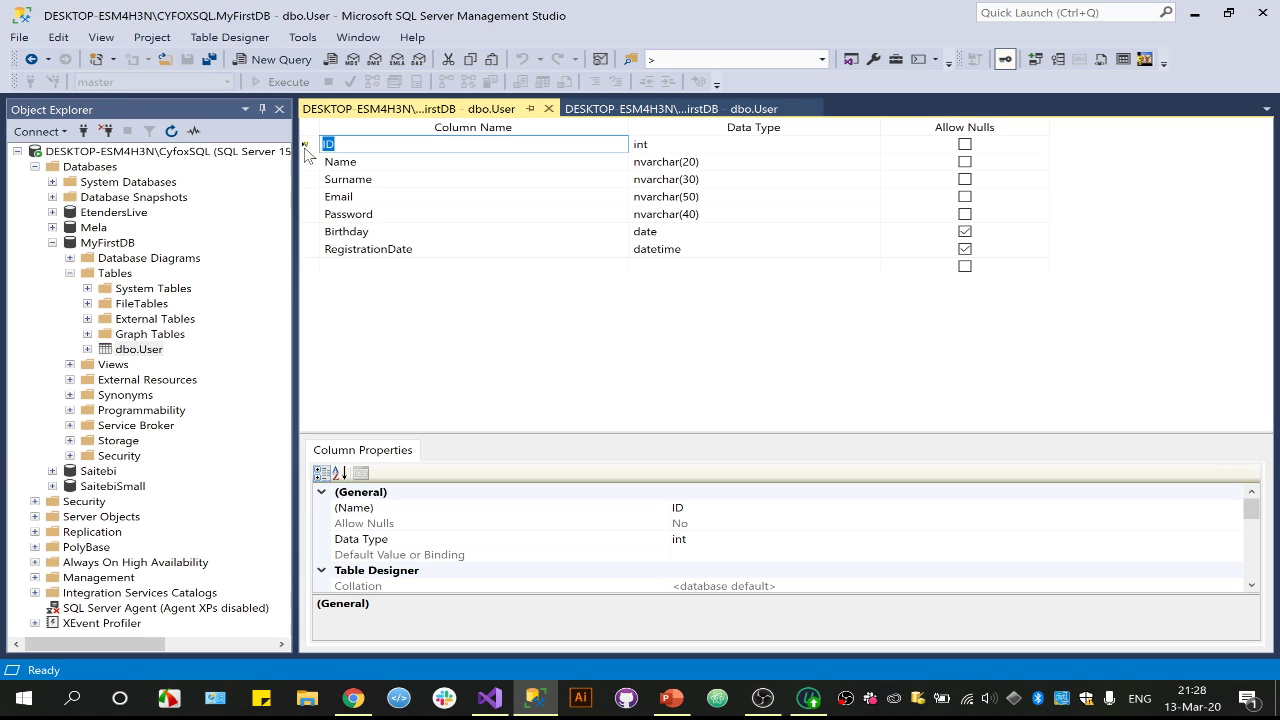
left_click(603, 110)
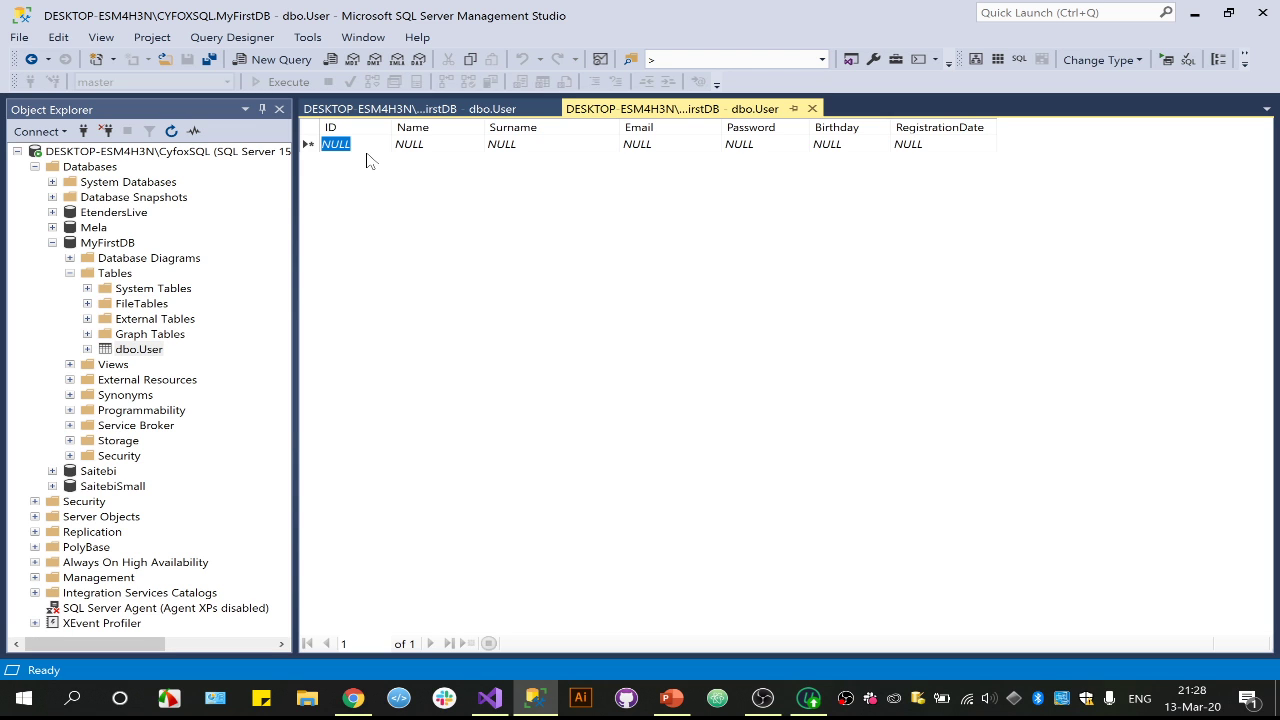
left_click(392, 110)
scroll(444, 551, "down", 3)
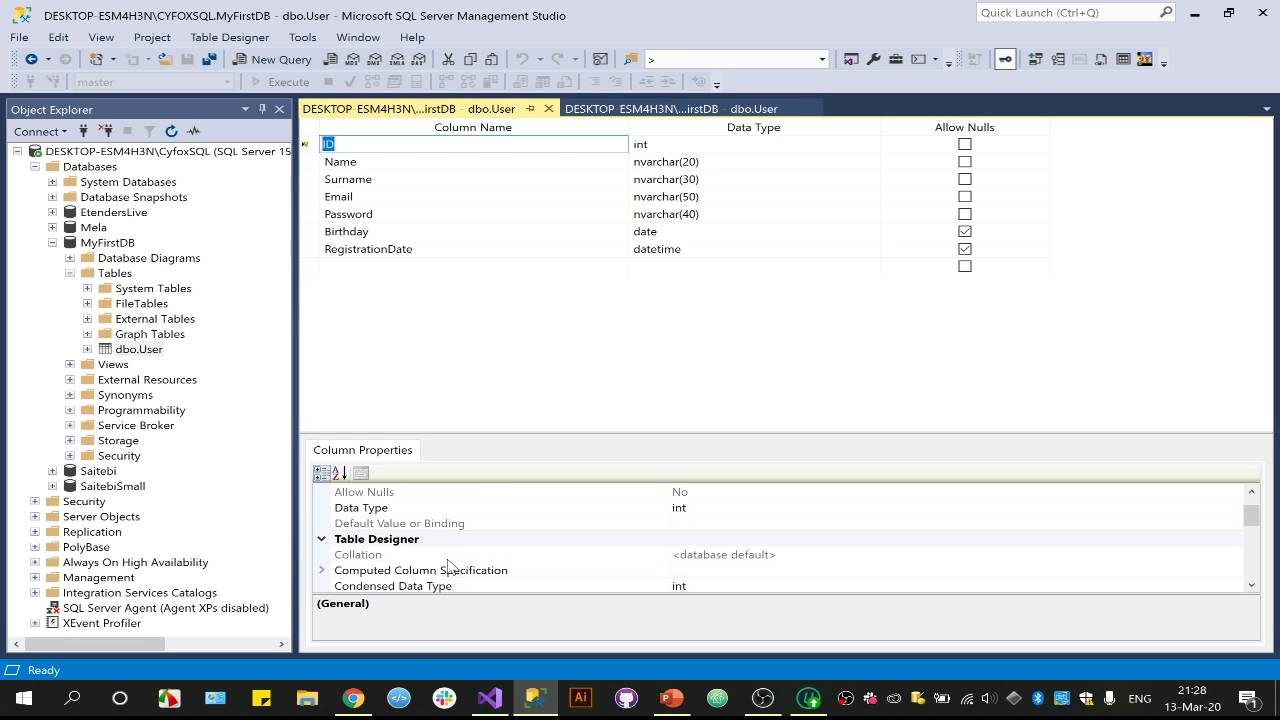
left_click(598, 110)
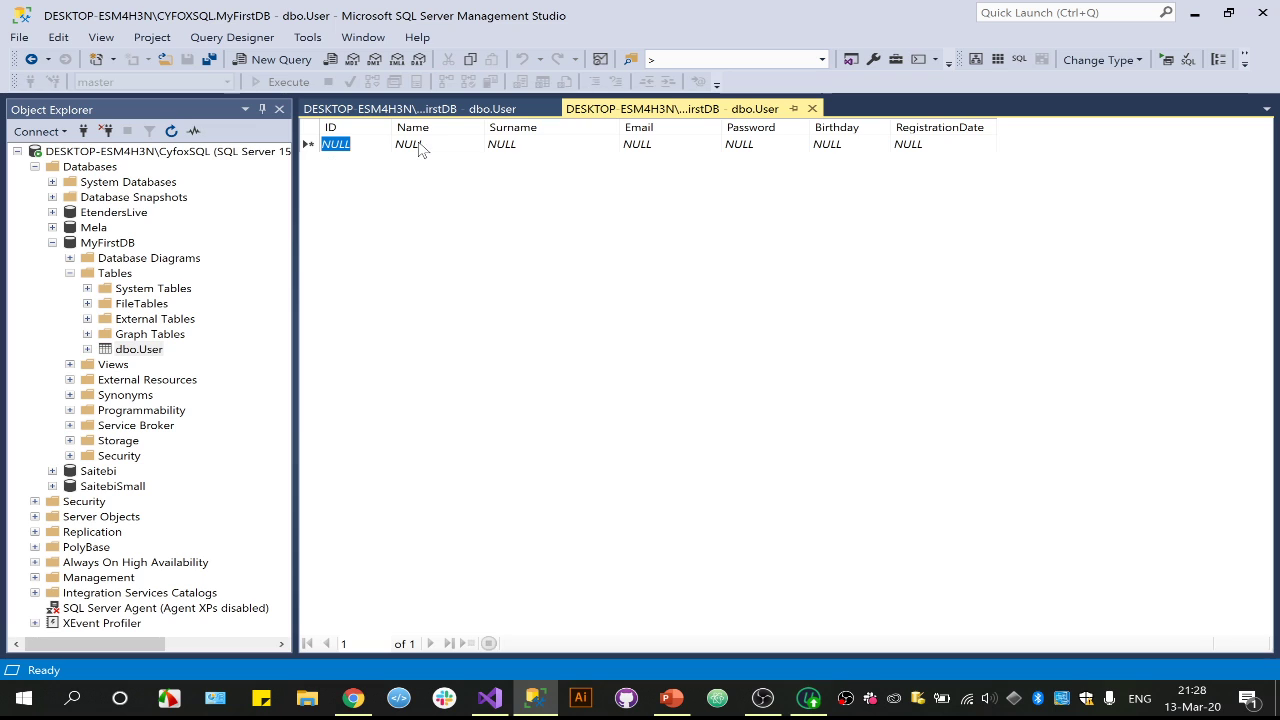
Enter the new user's Georgian first name and surname in the Name and Surname cells.
key("Tab")
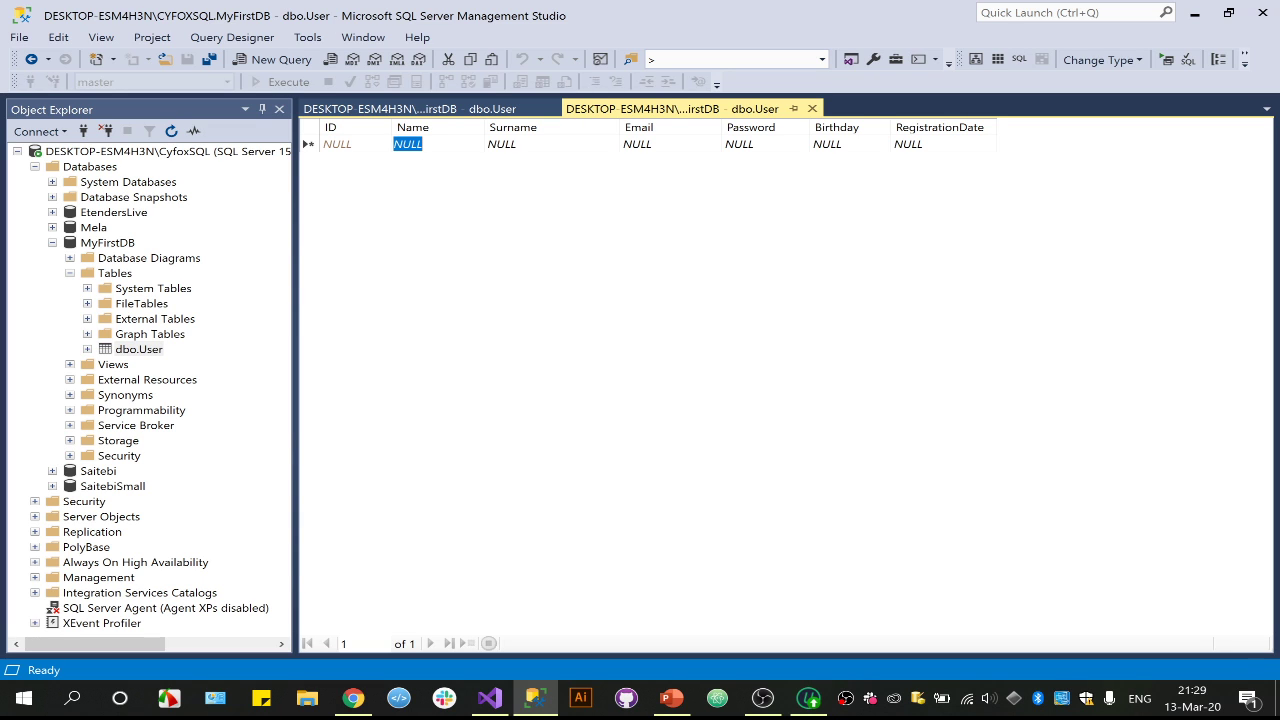
left_click(457, 116)
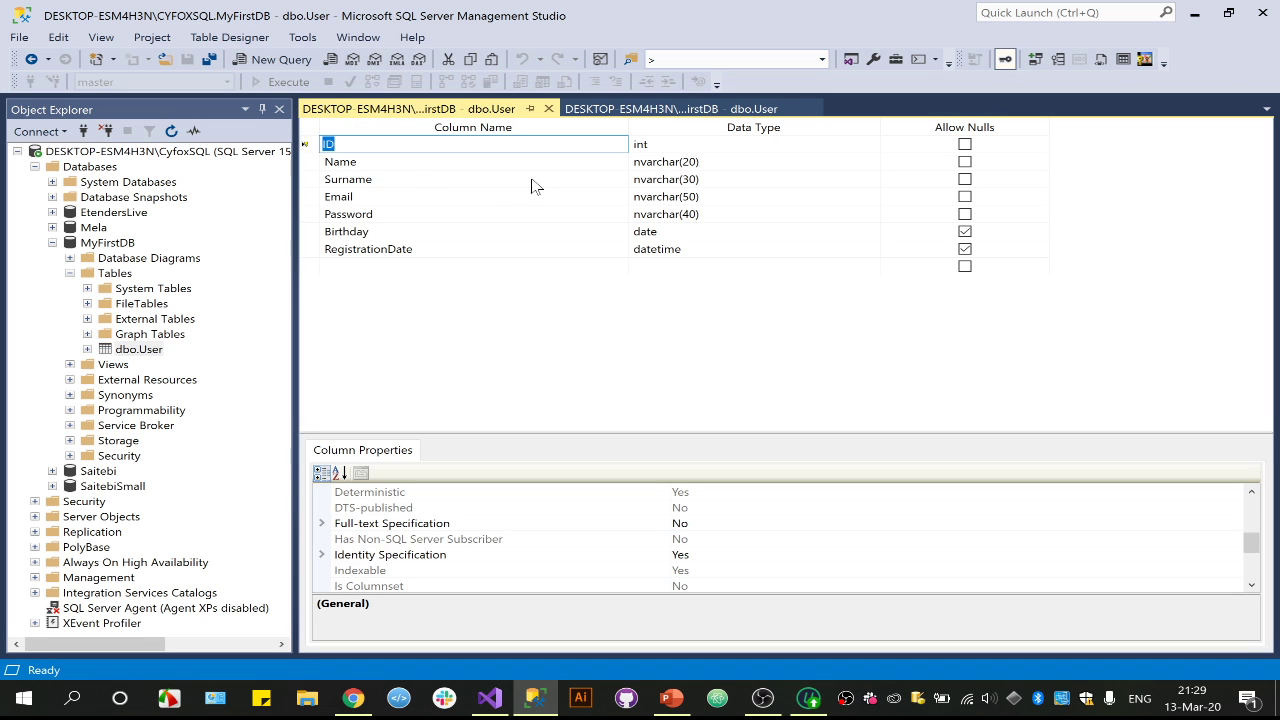
left_click(627, 116)
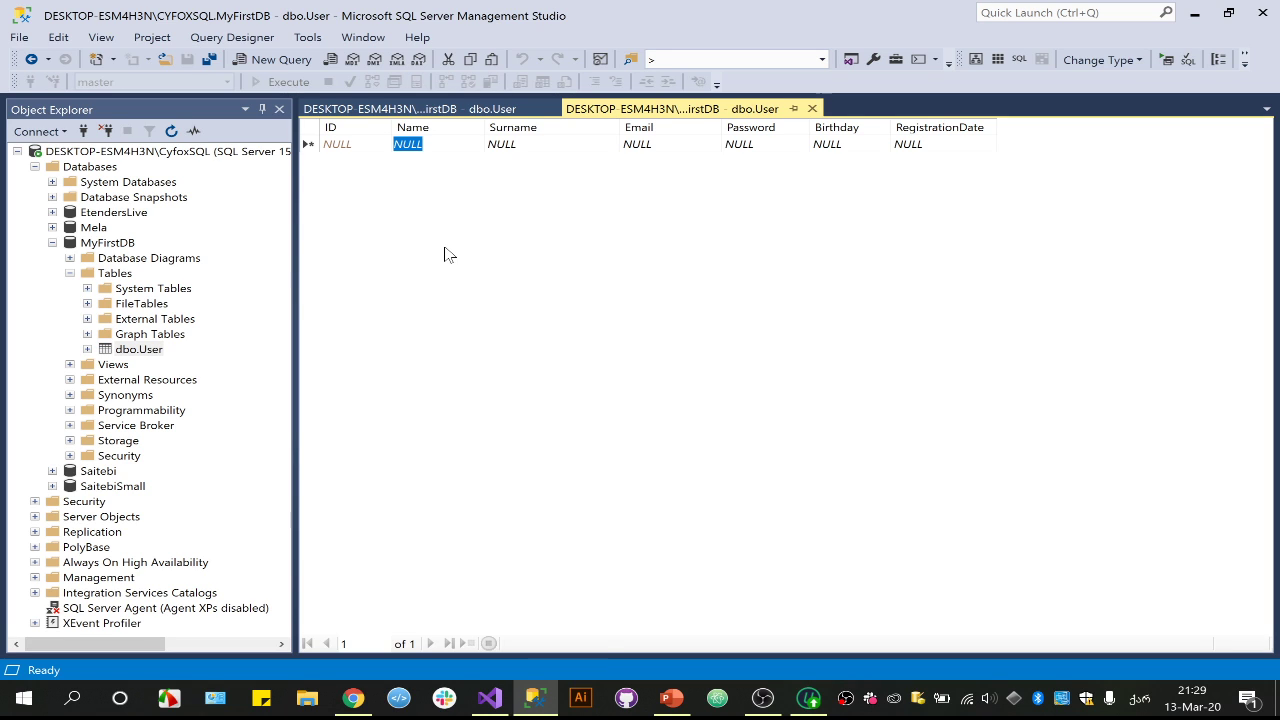
key("Tab")
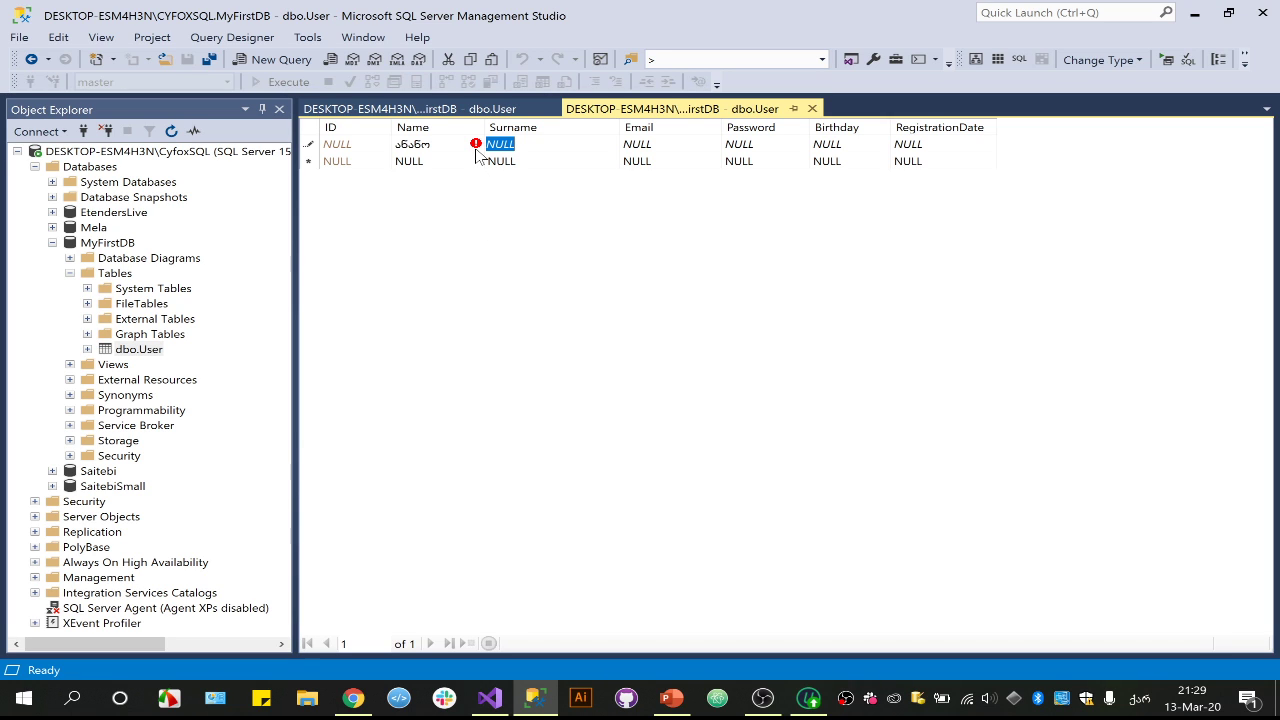
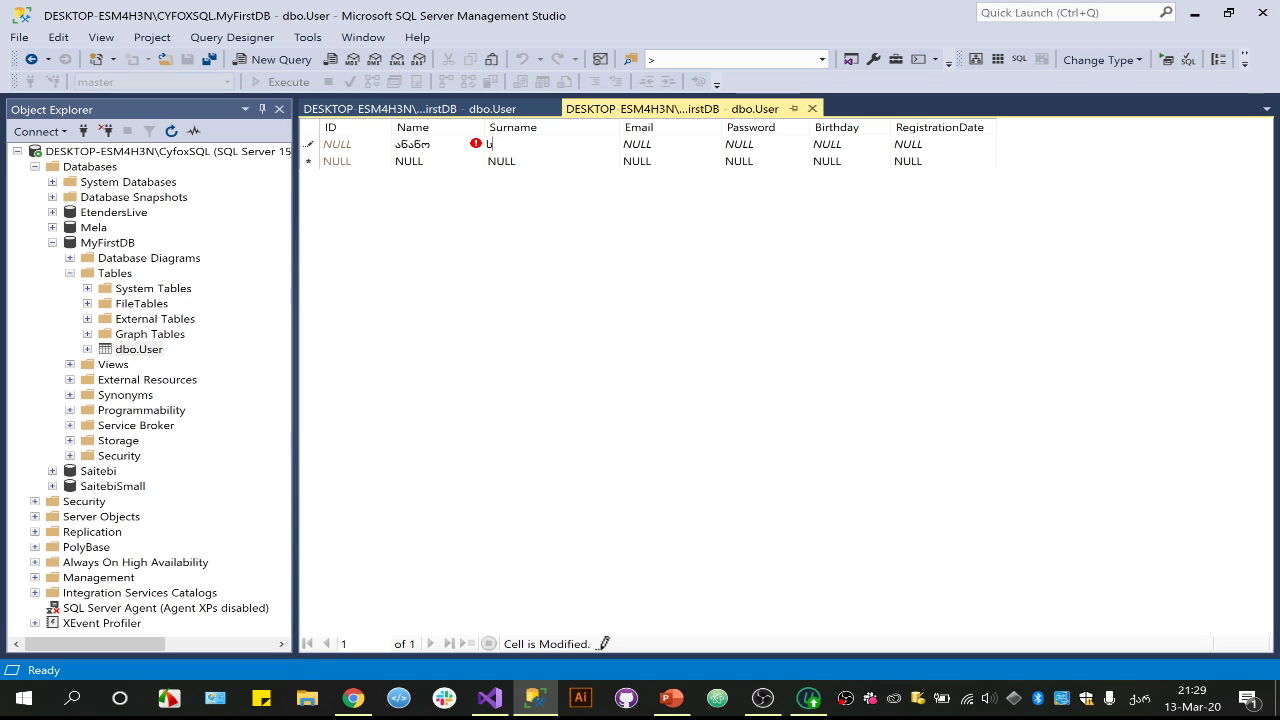
key("Tab")
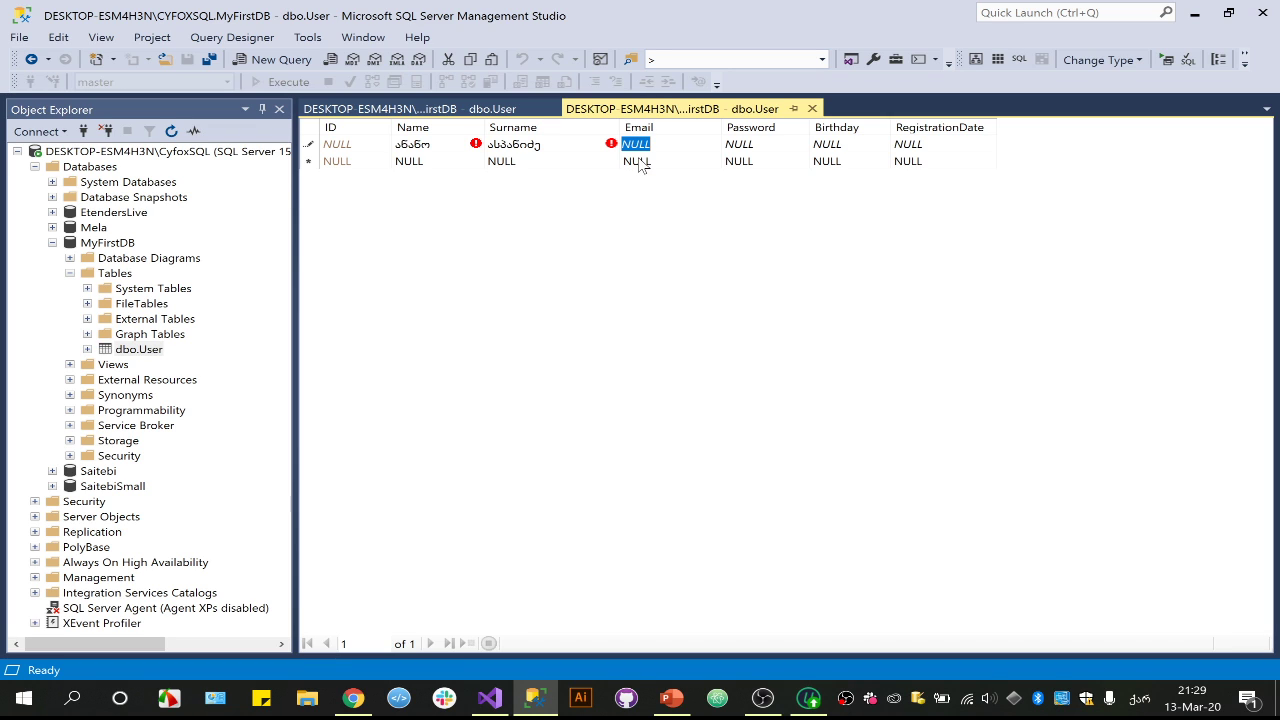
Switch to English, fill in the user's email and a password, and save the row as ID 1.
key("alt+shift")
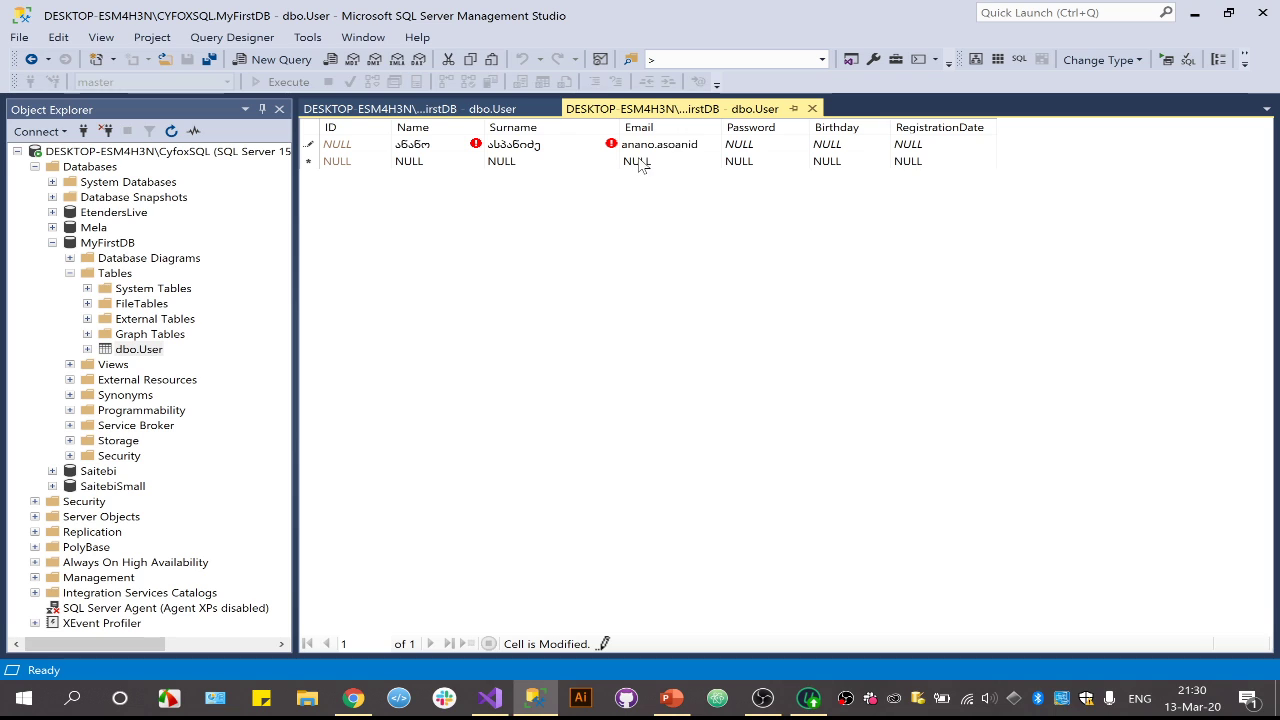
key("Tab")
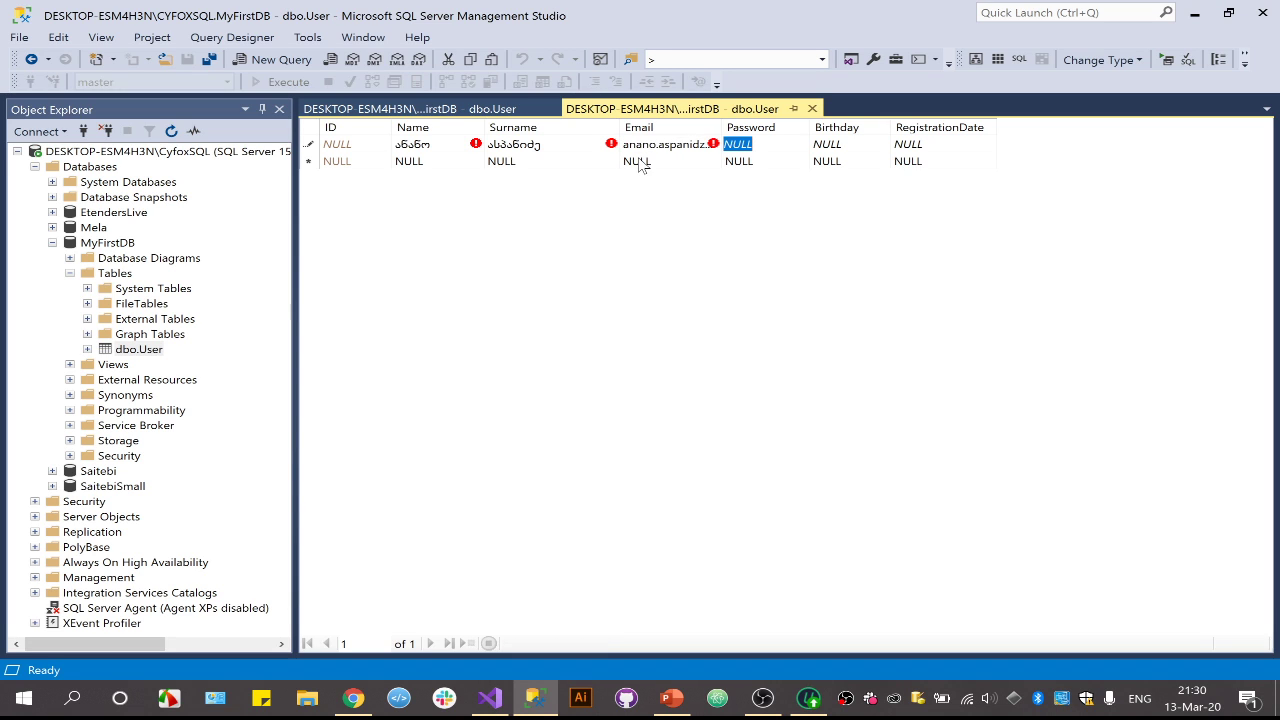
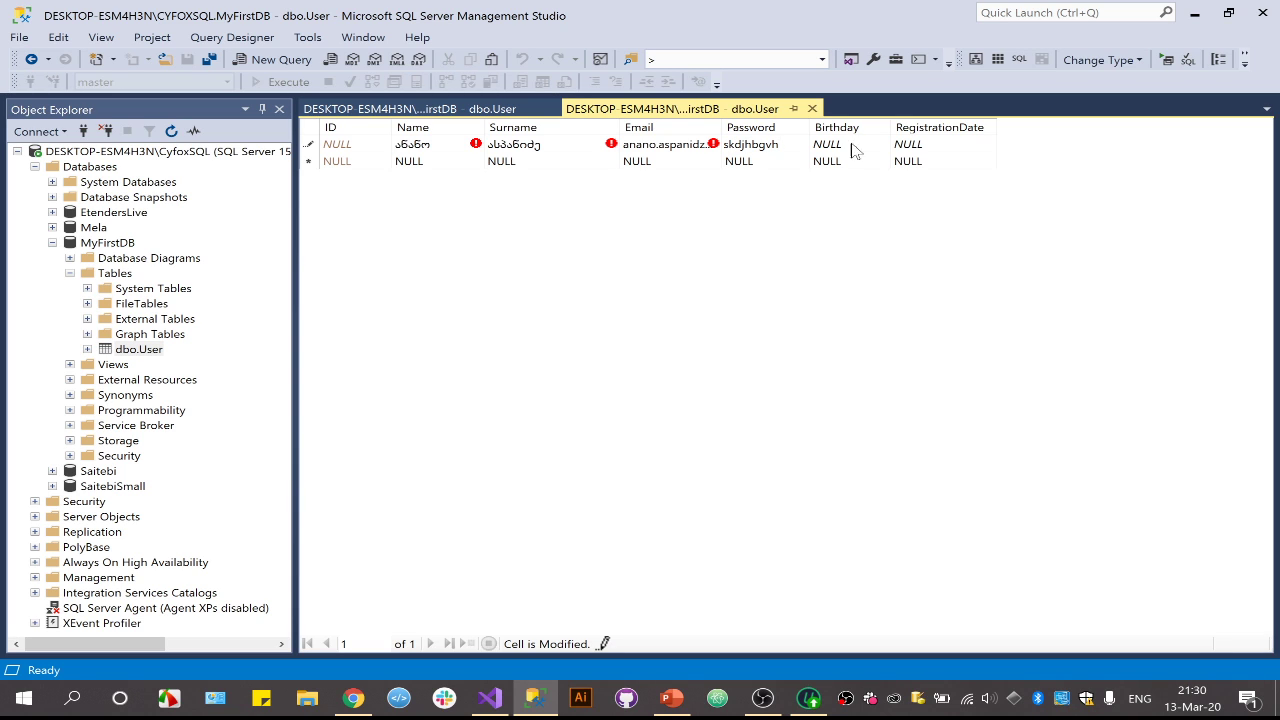
key("Tab")
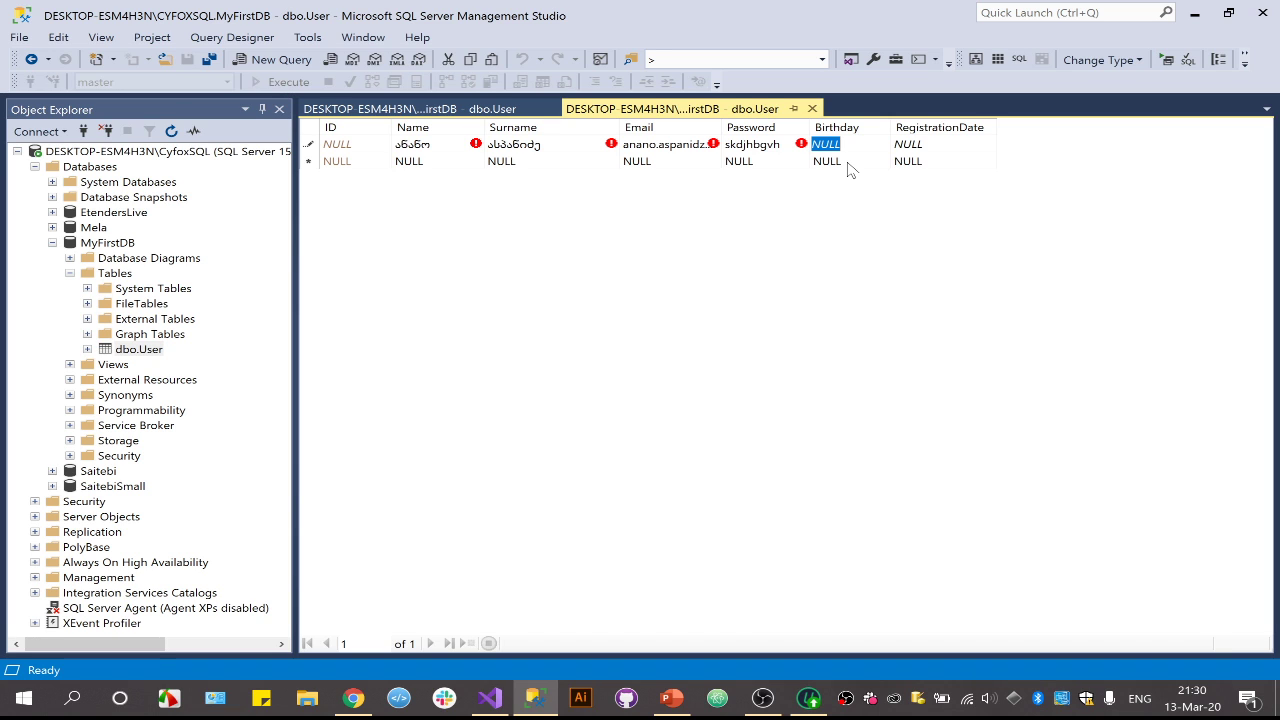
left_click(490, 110)
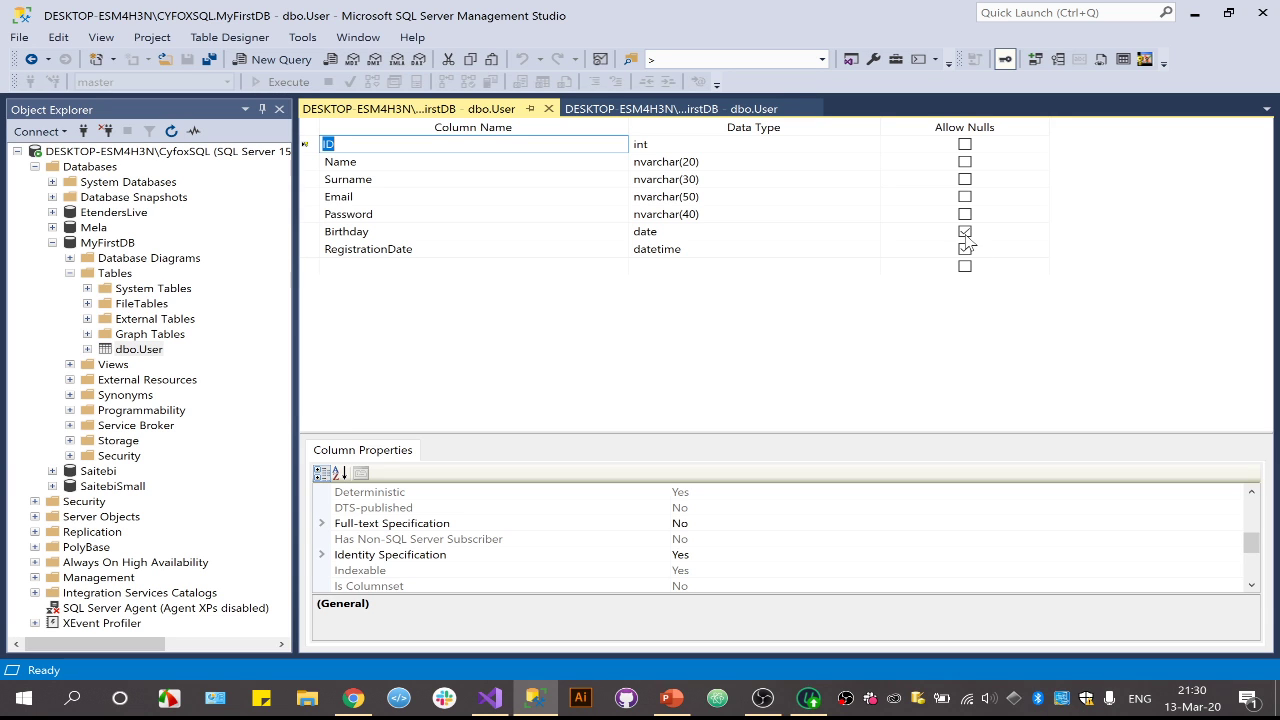
left_click(645, 108)
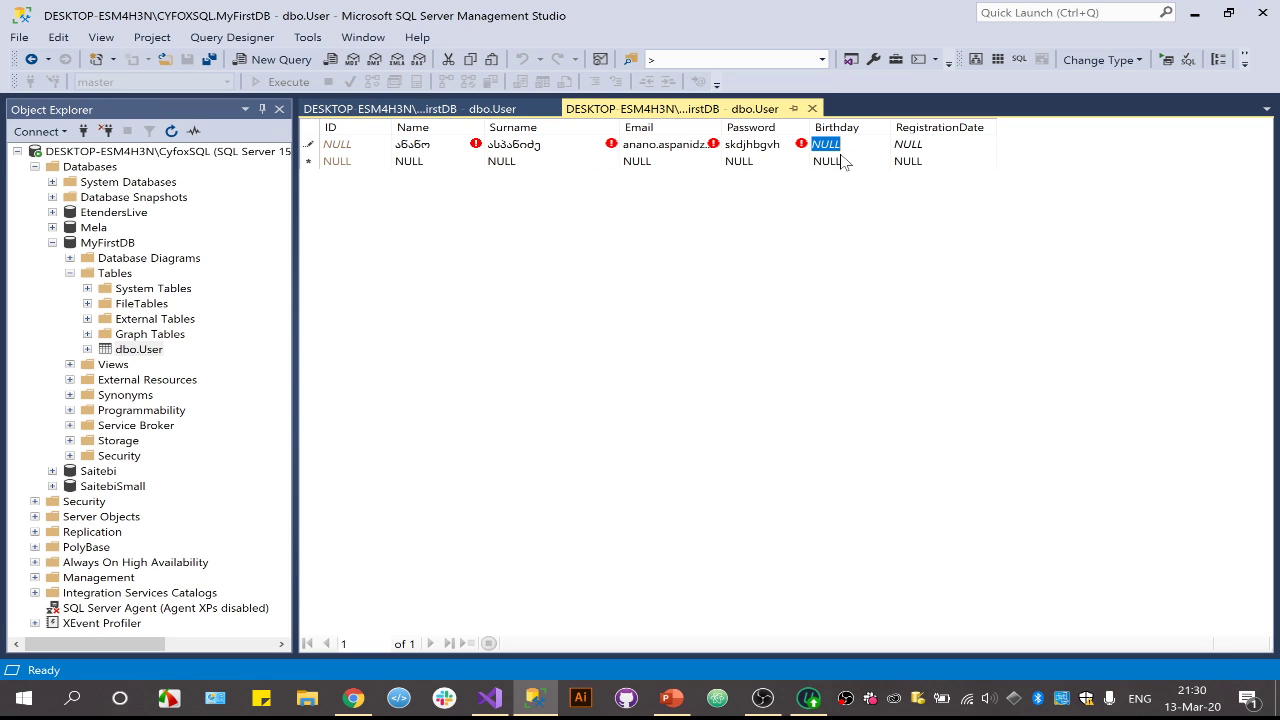
key("Return")
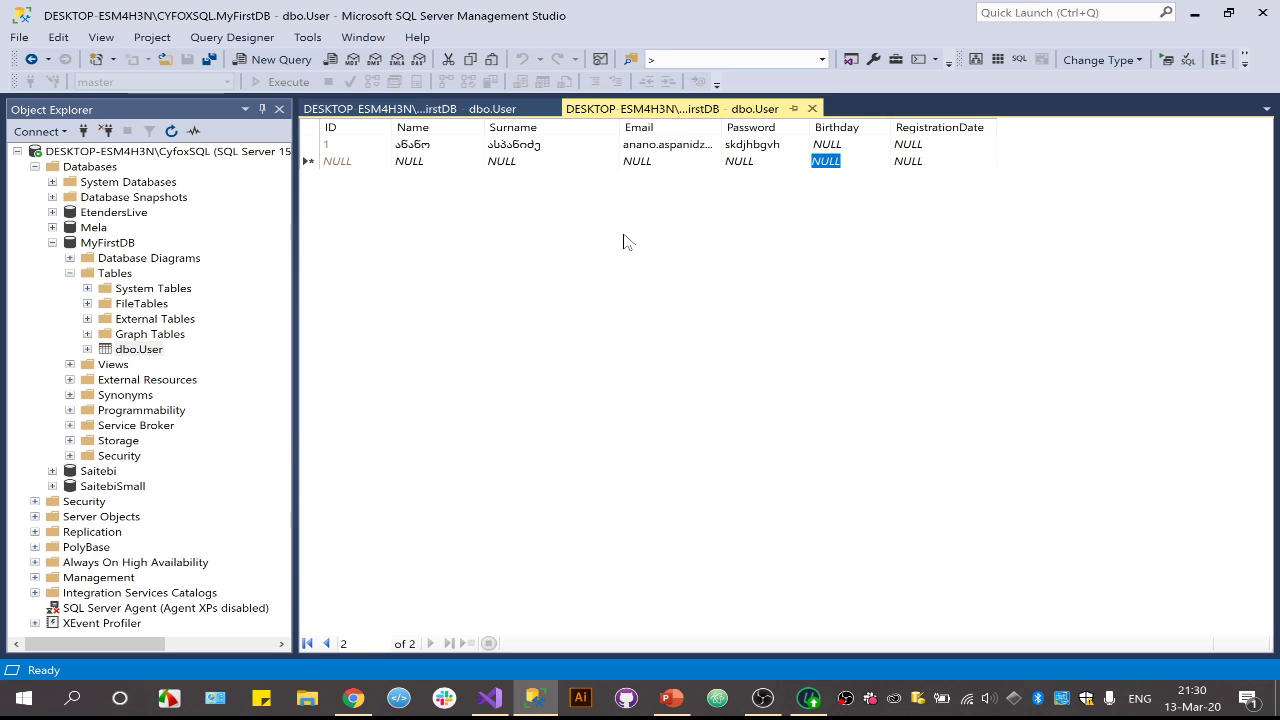
Start a second user with only a Georgian first name, triggering the Surname-cannot-be-NULL error.
left_click(332, 146)
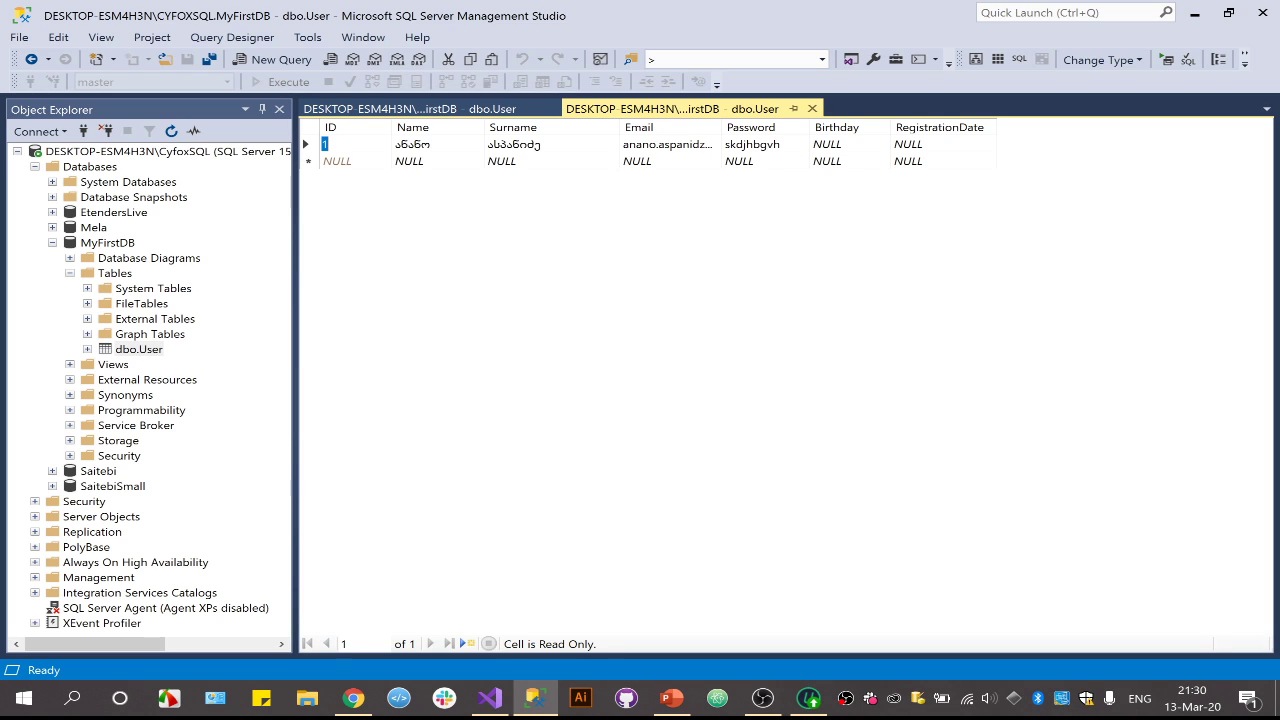
left_click(358, 162)
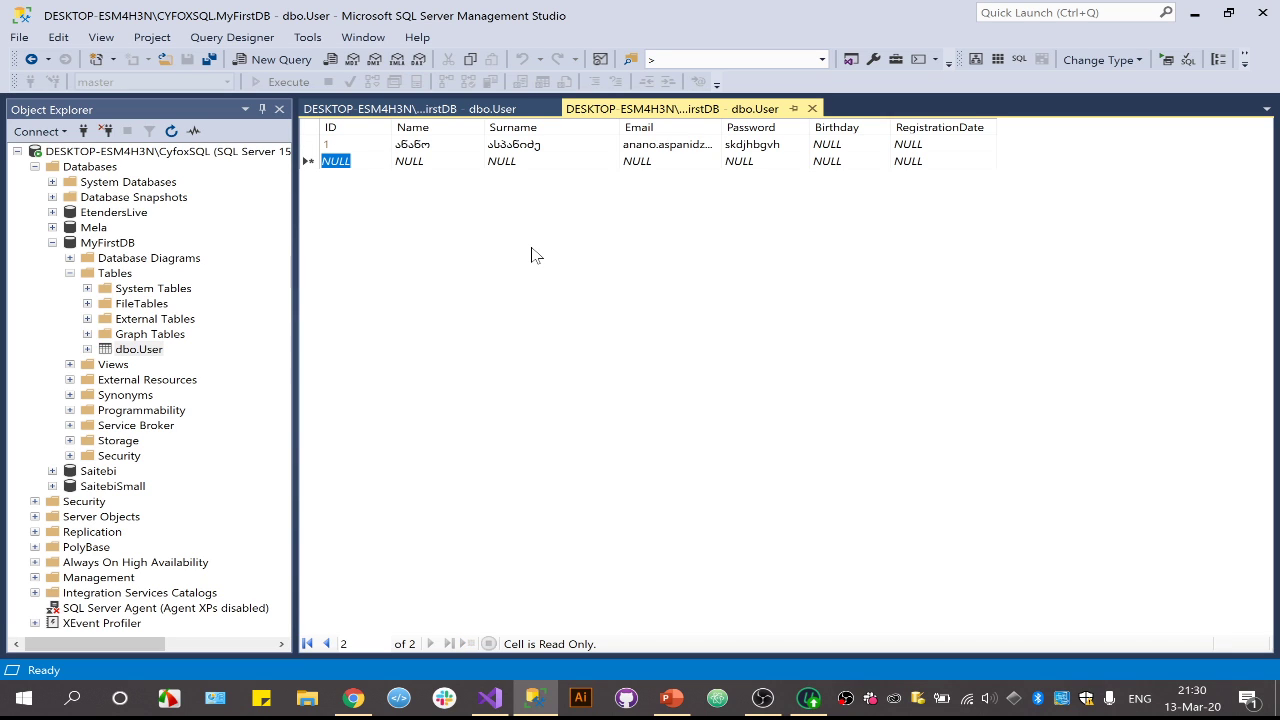
key("Tab")
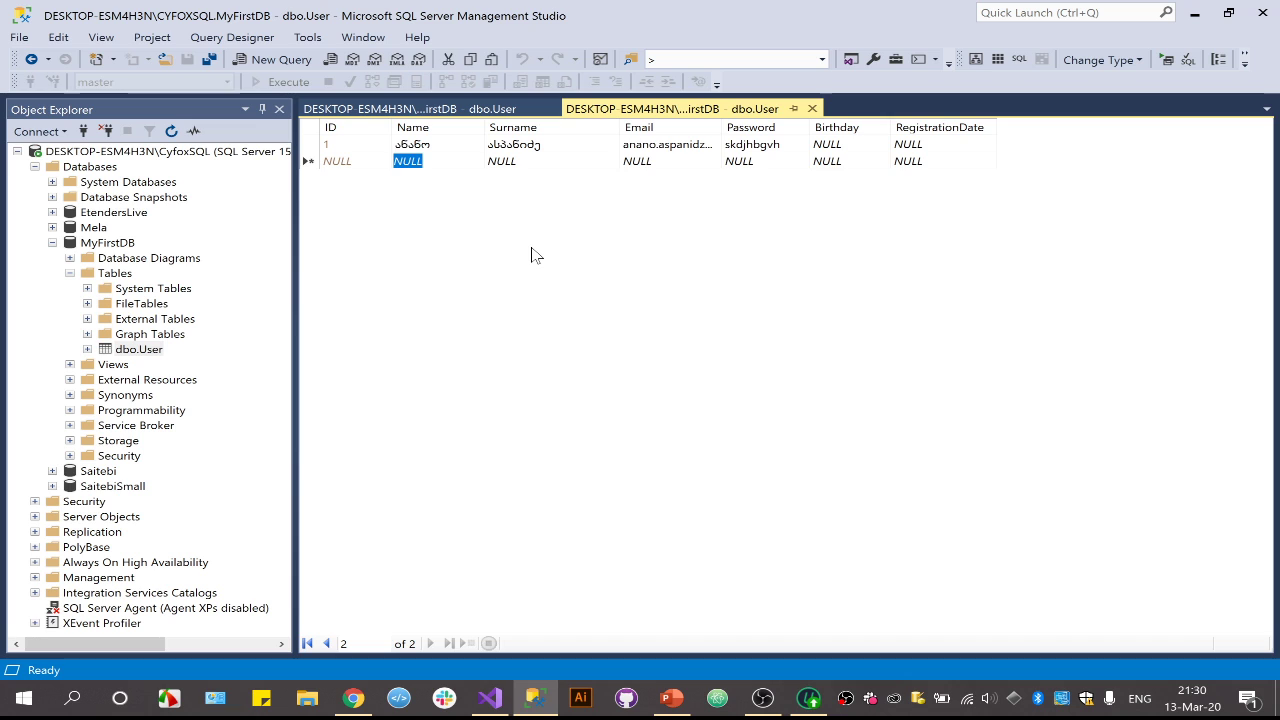
key("alt+shift")
type("ელენე")
key("Tab")
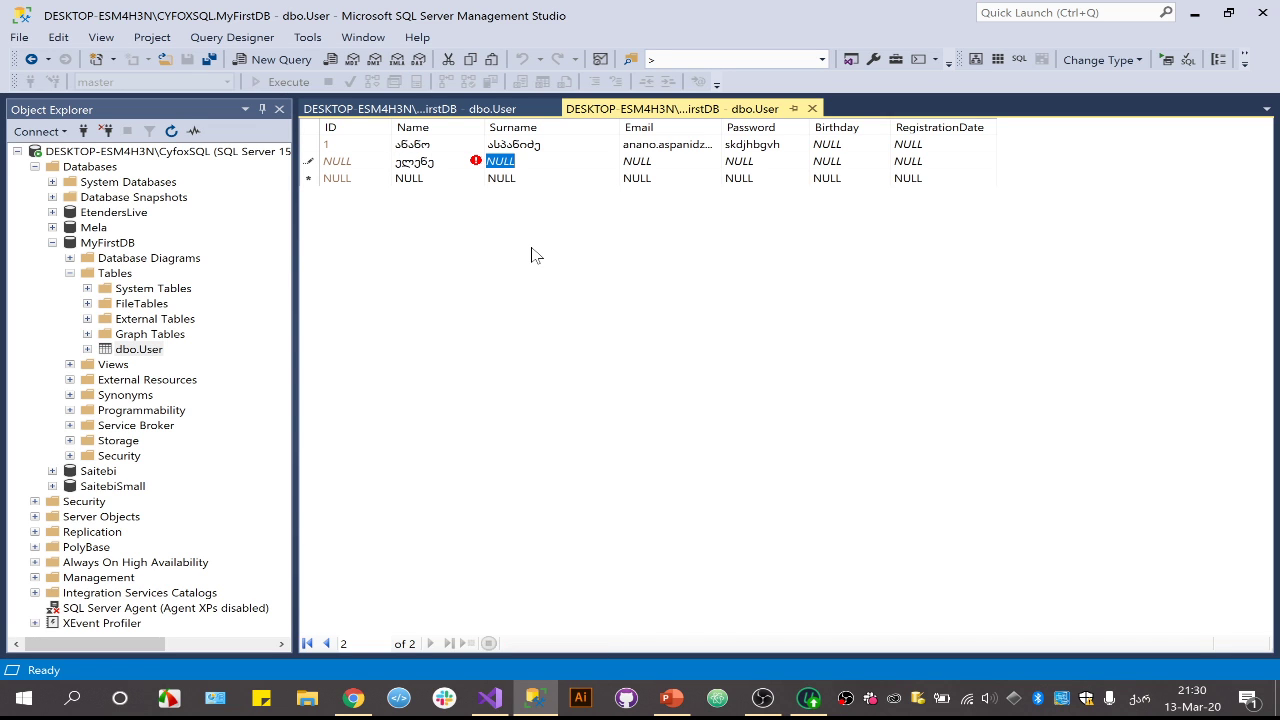
left_click(531, 247)
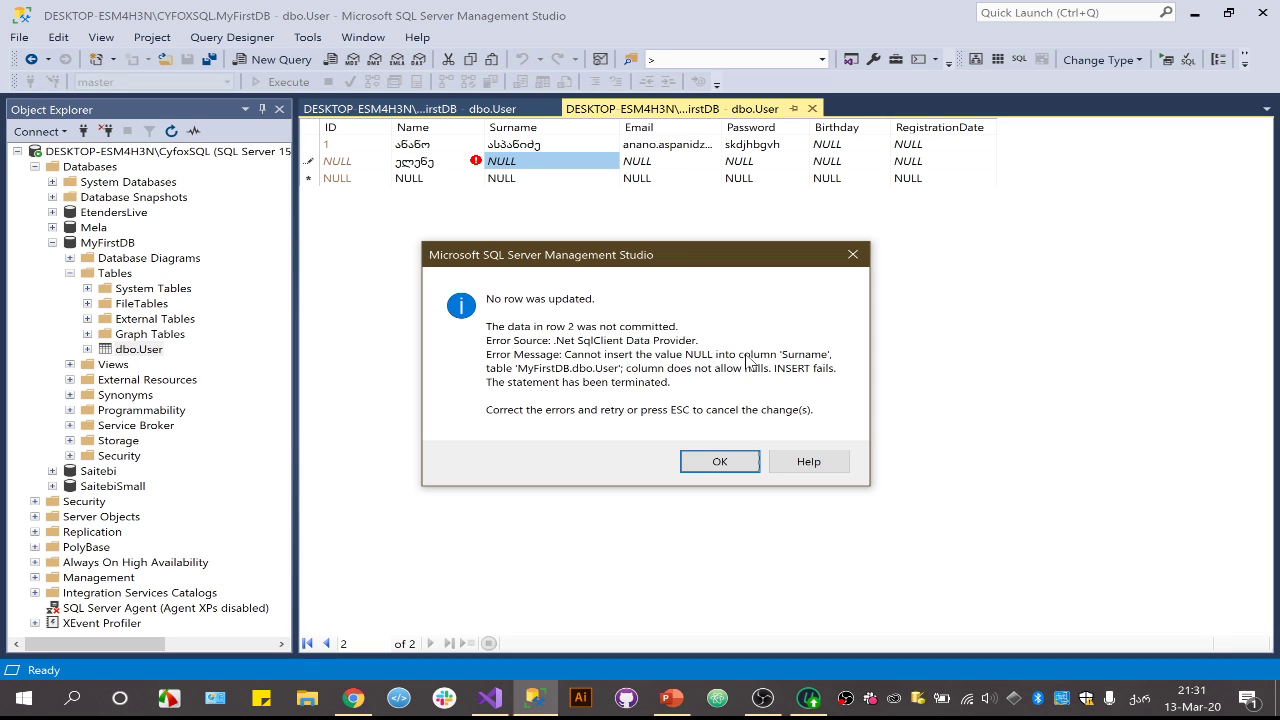
Dismiss the insert error, check Surname's null setting in the designer, and return to the data grid.
left_click(718, 462)
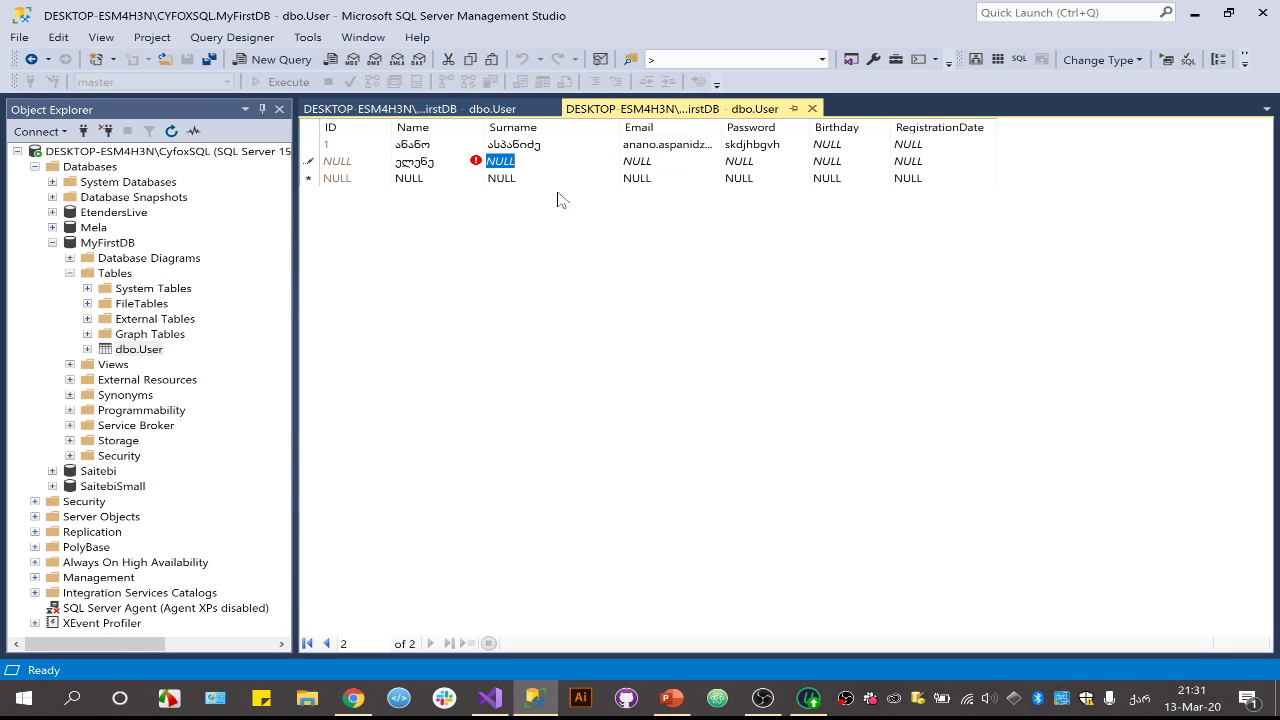
left_click(474, 109)
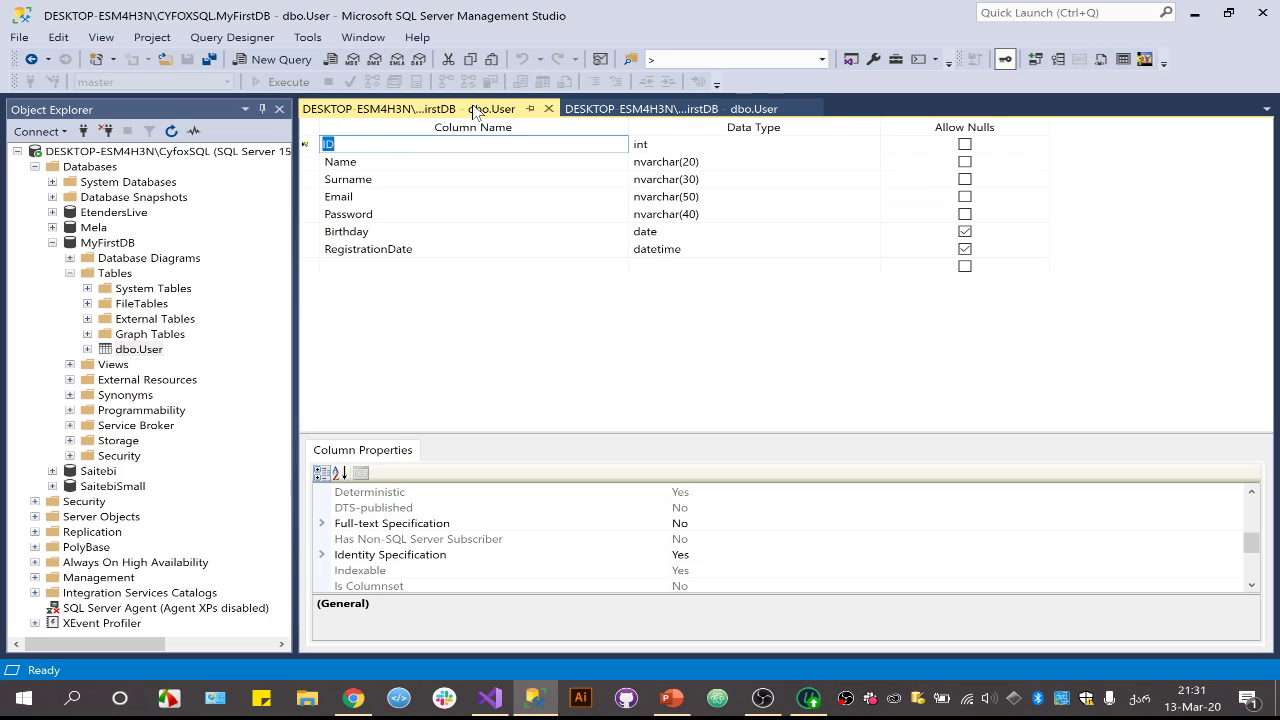
left_click(311, 179)
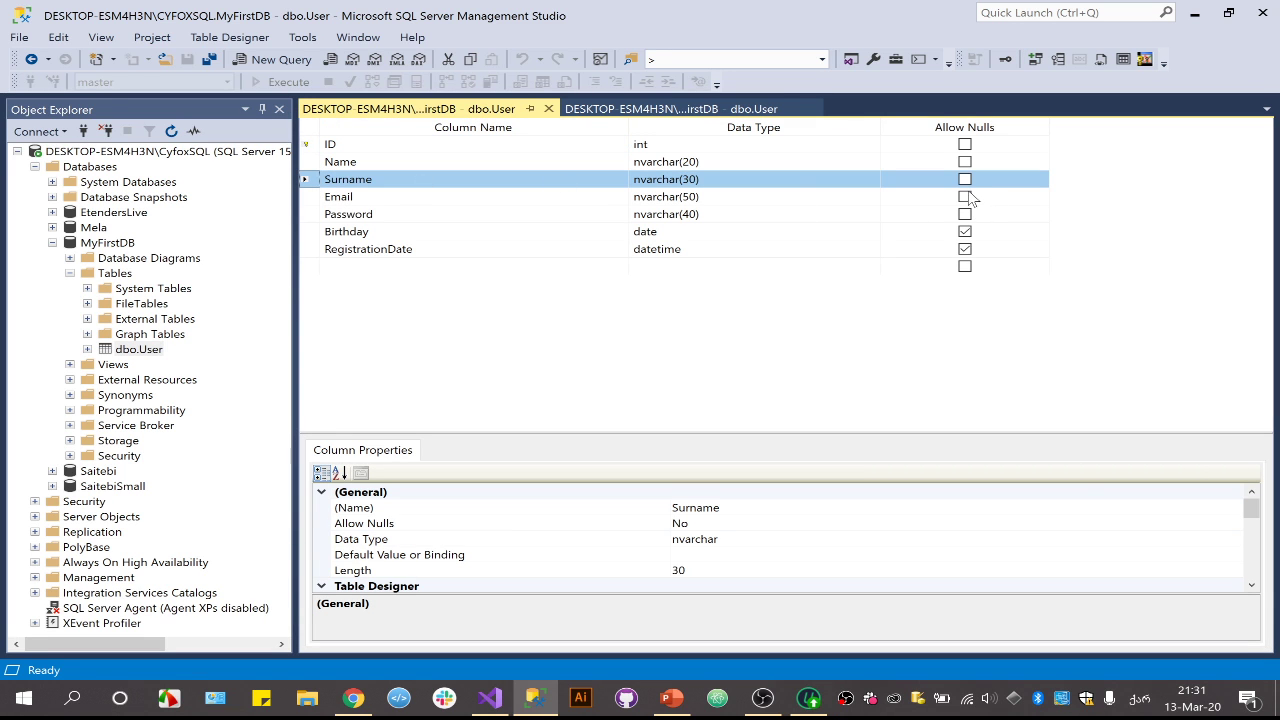
left_click(671, 110)
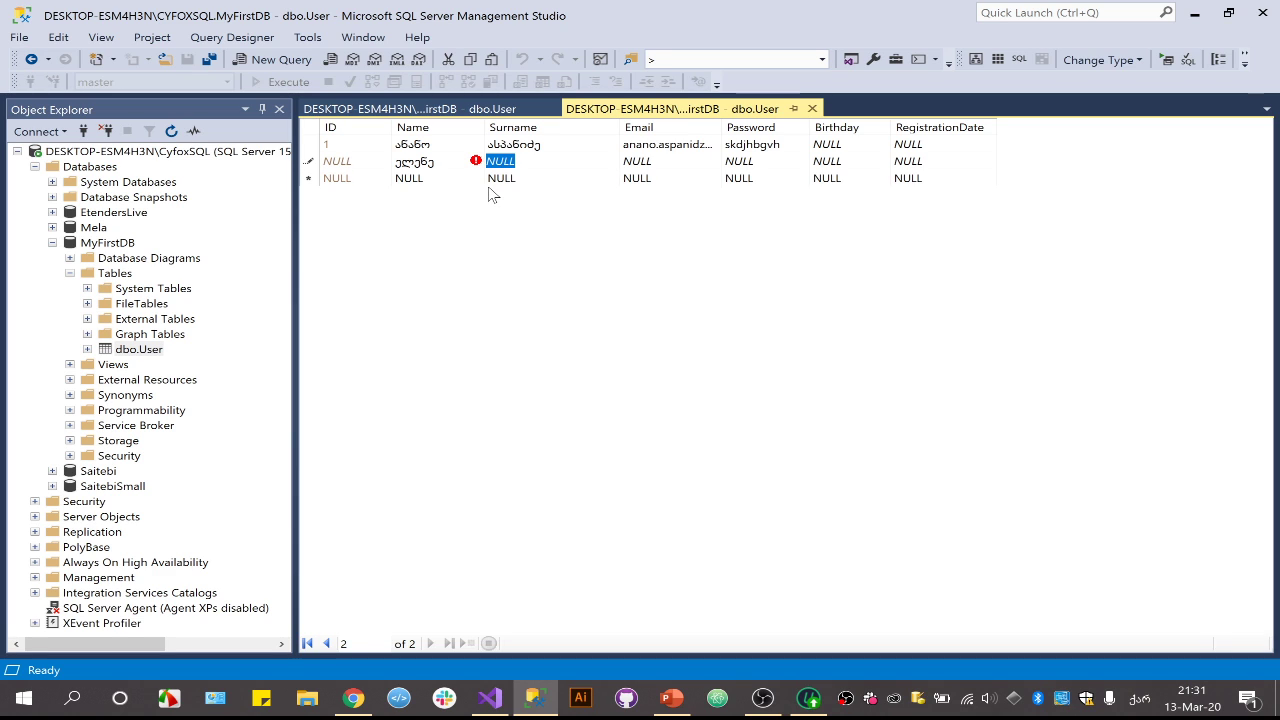
Re-enter the second user with first name, surname, placeholder email 'მეილი' and a password, and save it.
key("Escape")
key("Left")
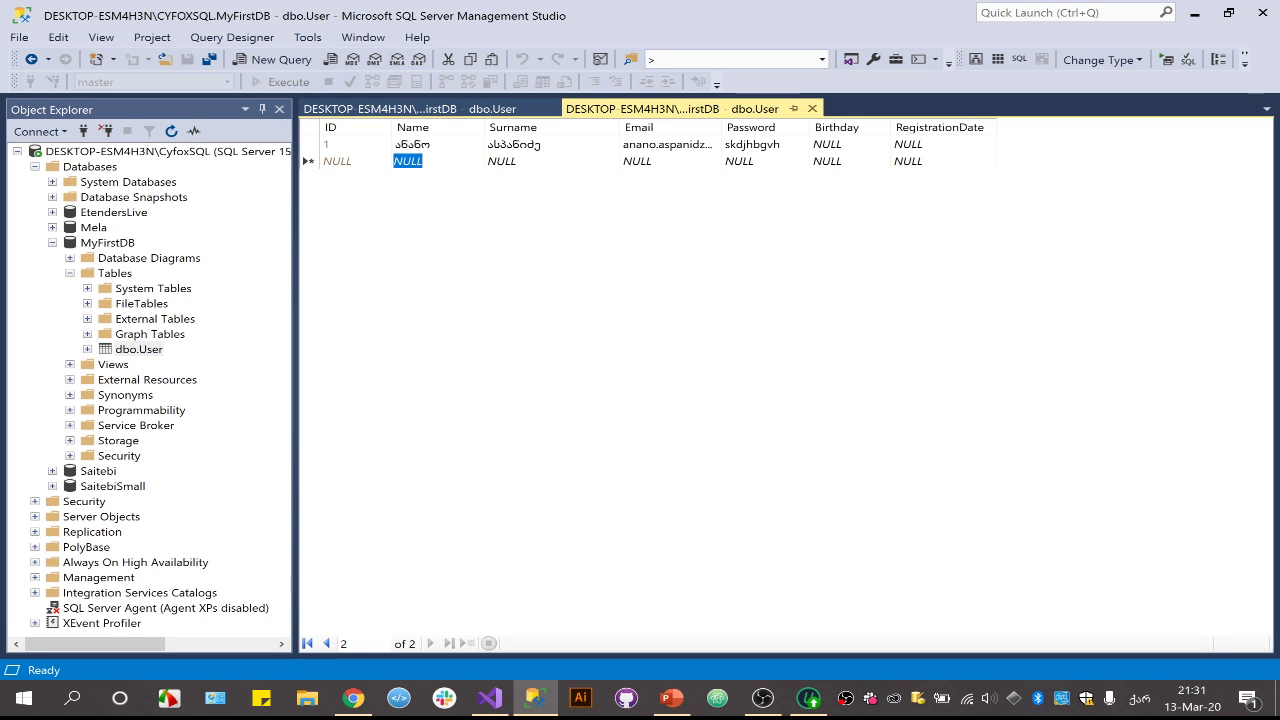
type("ელენე")
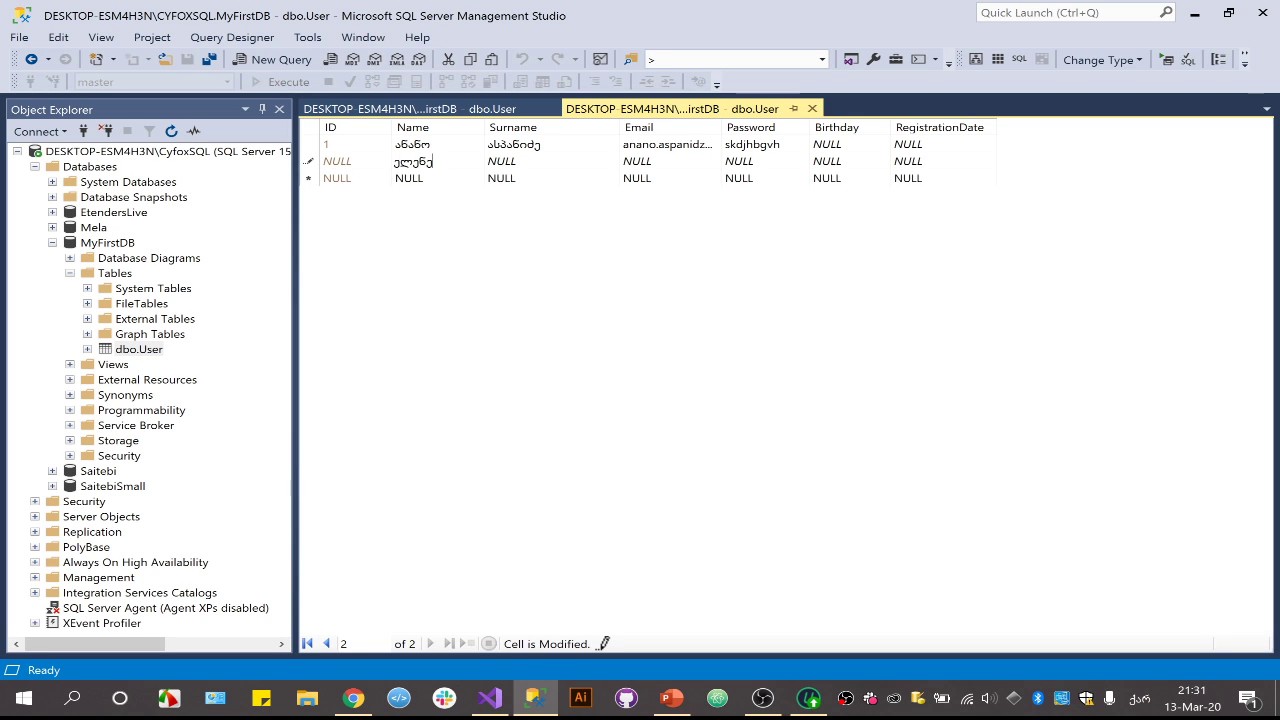
key("Tab")
type("ზურა")
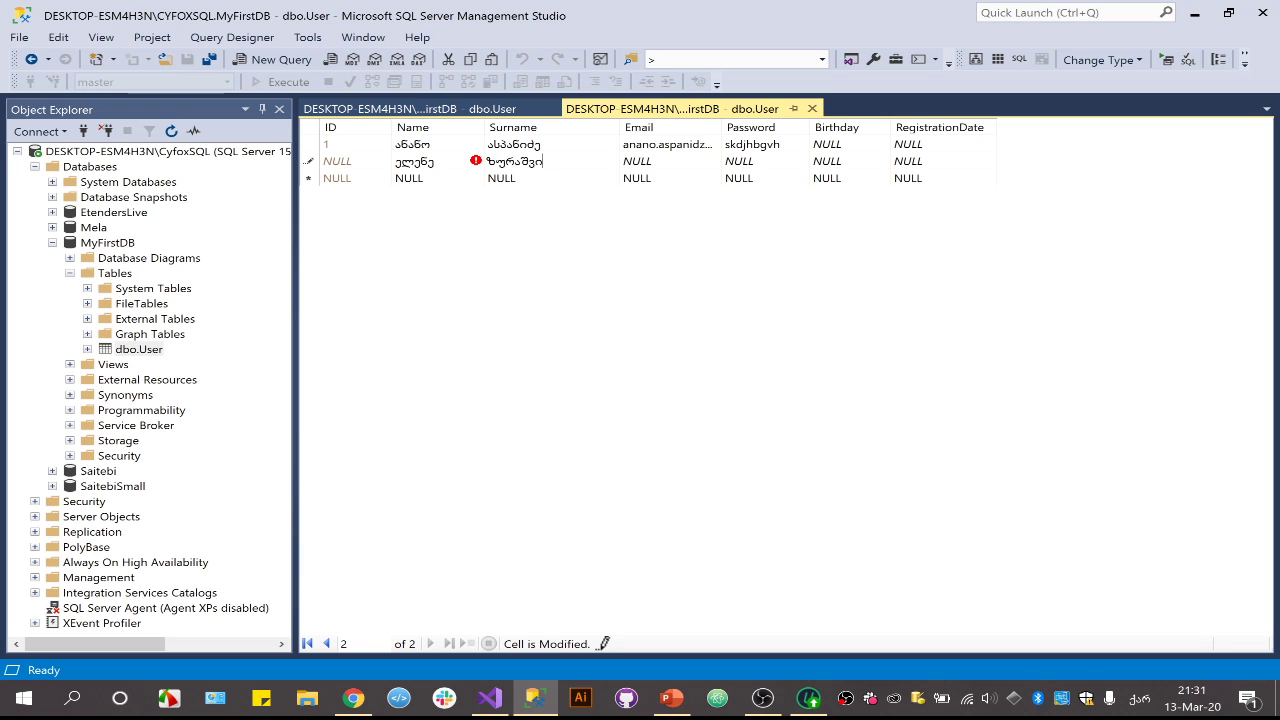
key("Tab")
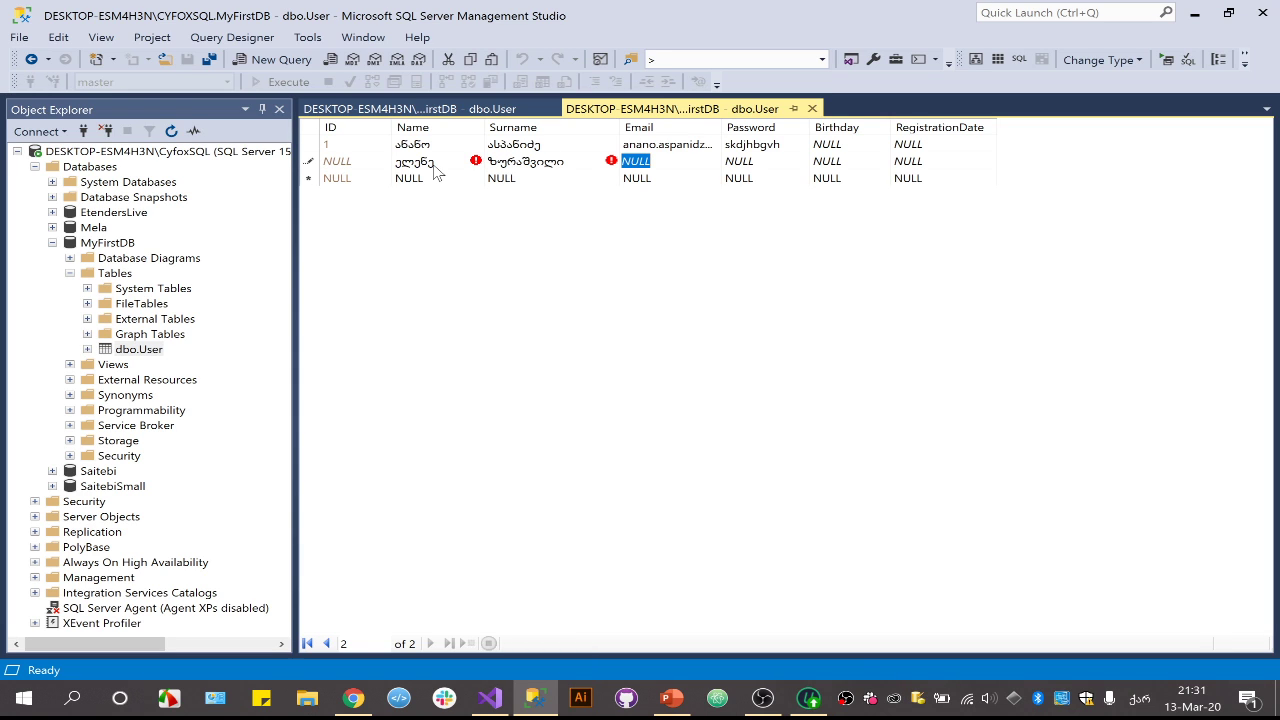
type("მეილი")
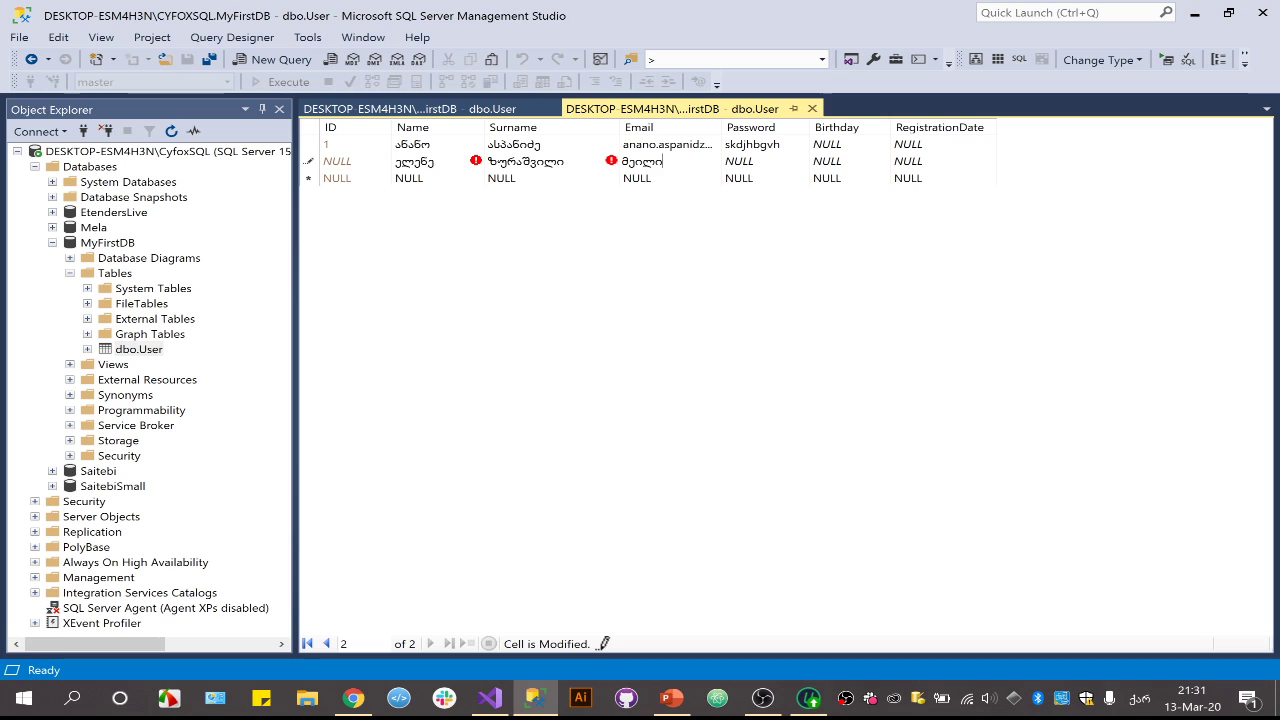
key("Tab")
type("ჯნ")
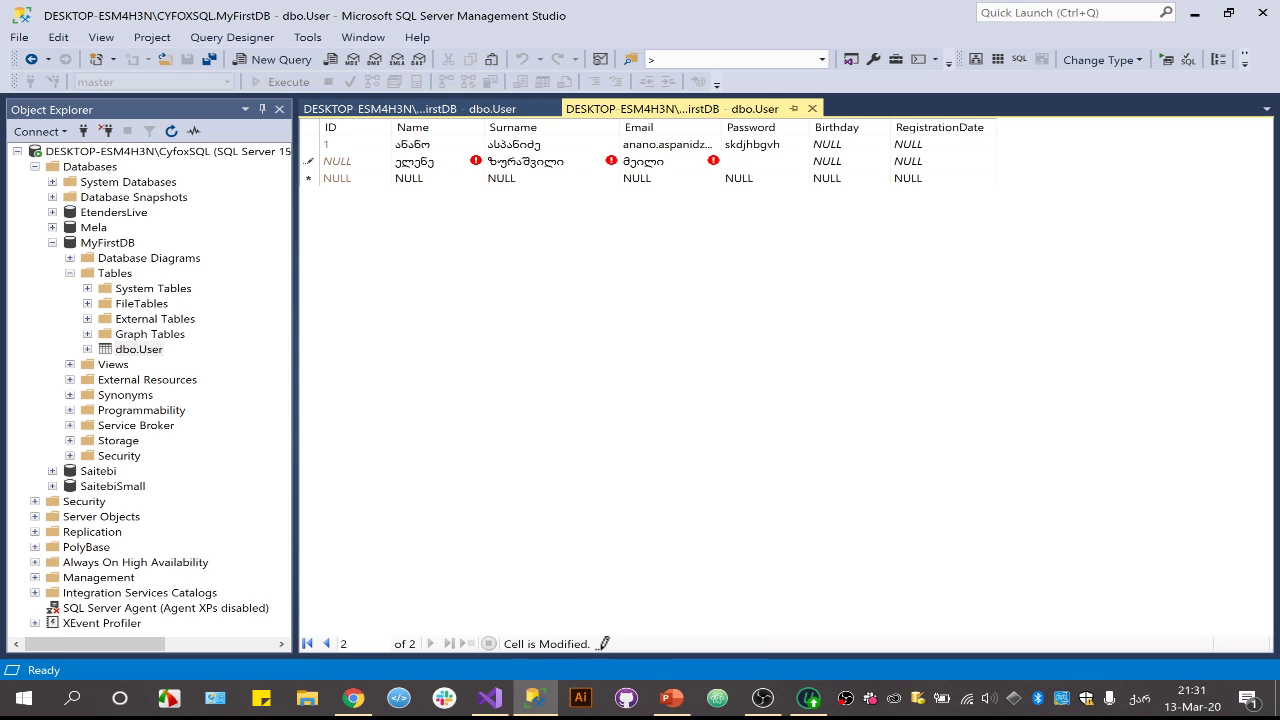
key("Return")
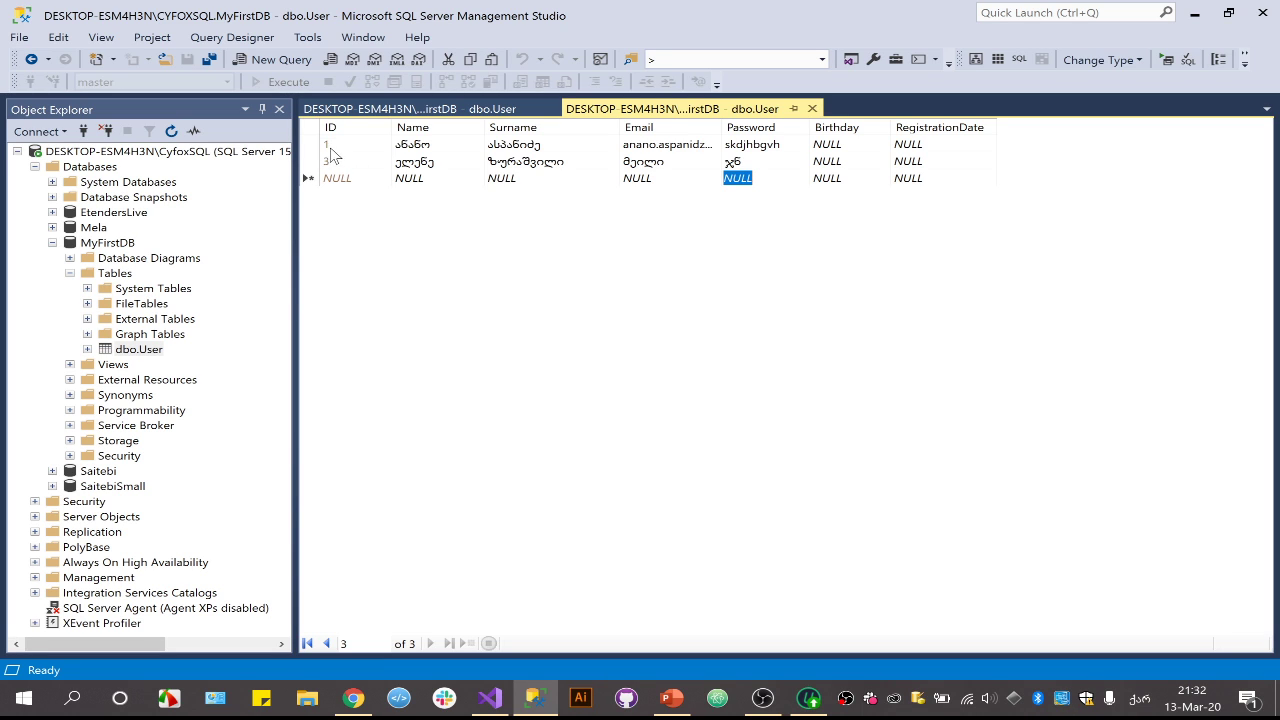
left_click(333, 148)
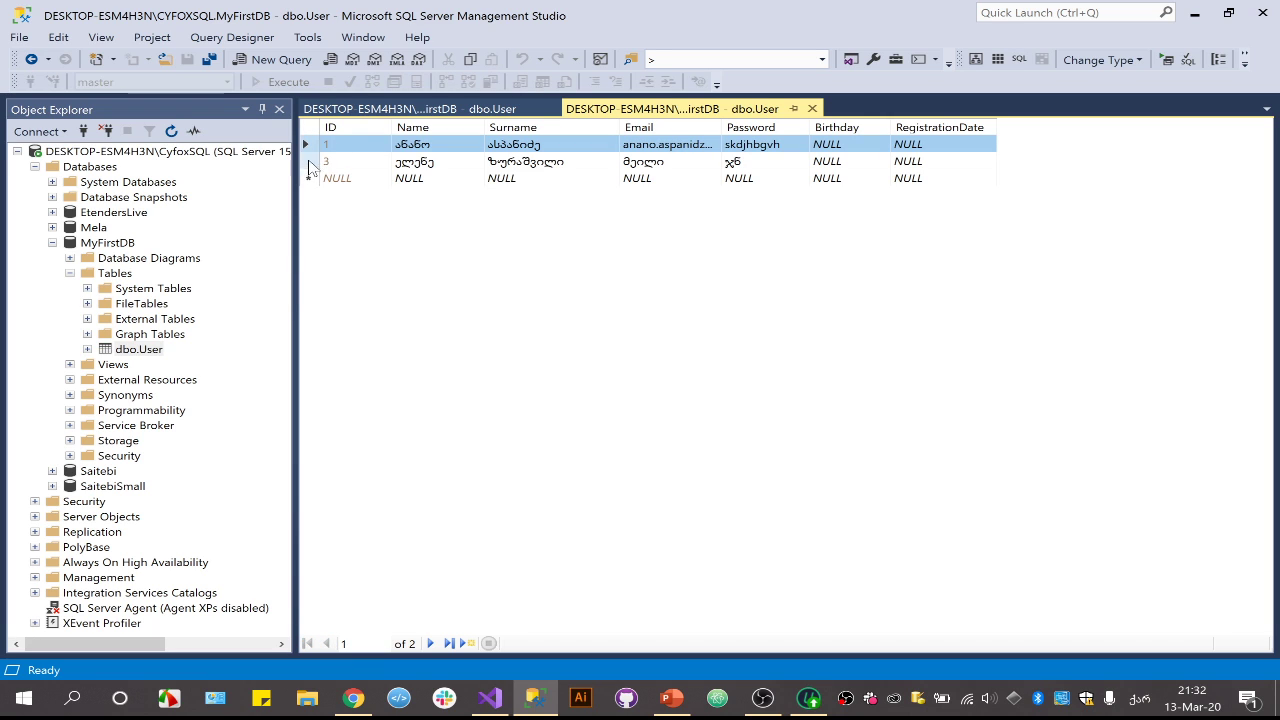
left_click(338, 162)
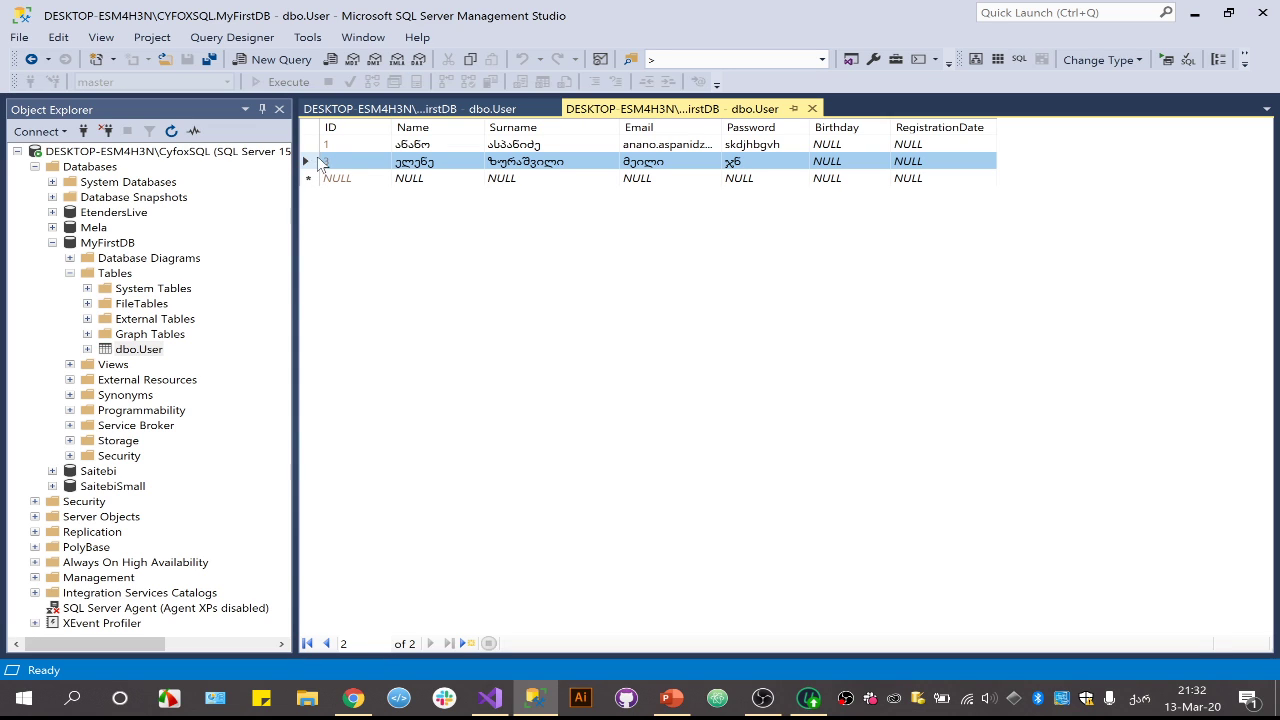
left_click(314, 146)
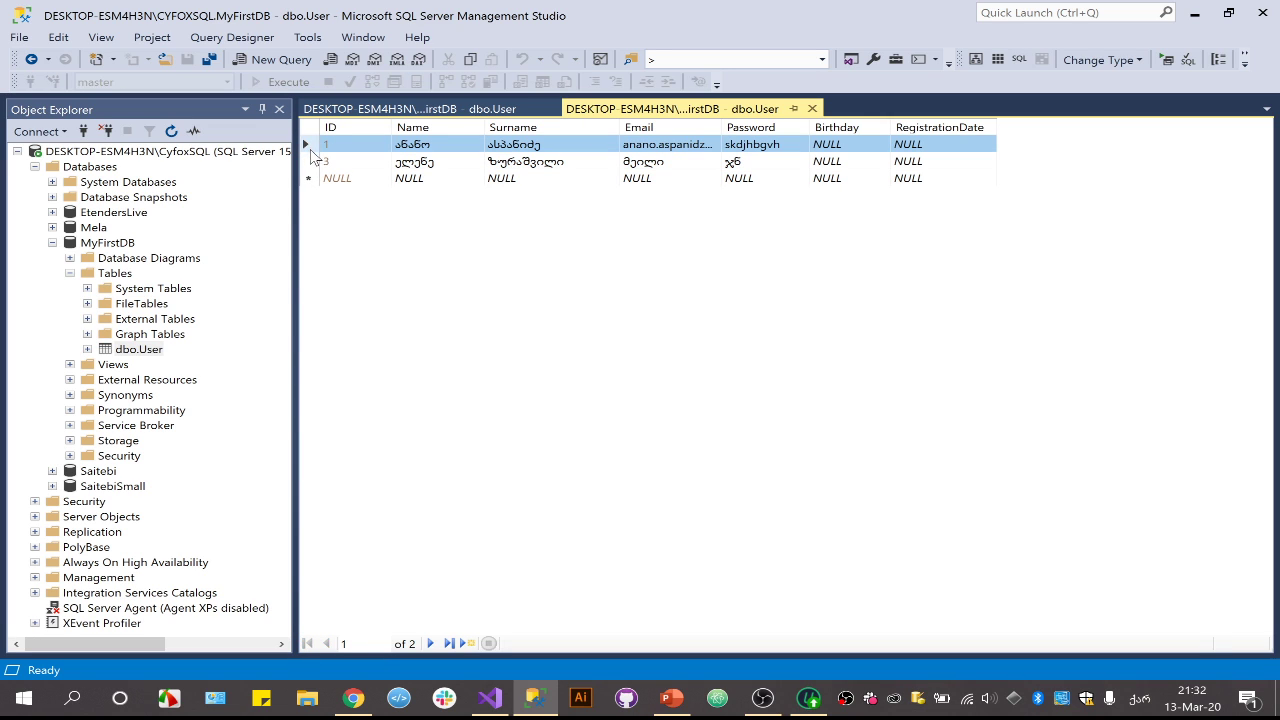
left_click(312, 162)
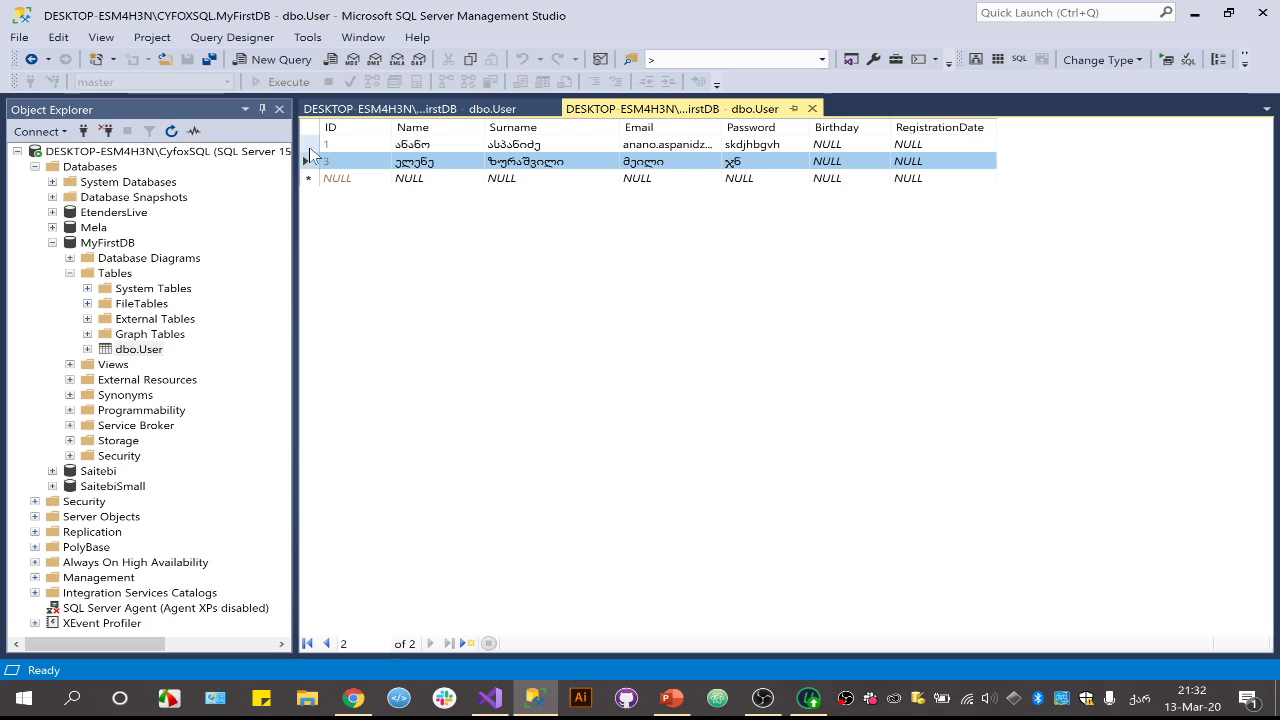
left_click(310, 147)
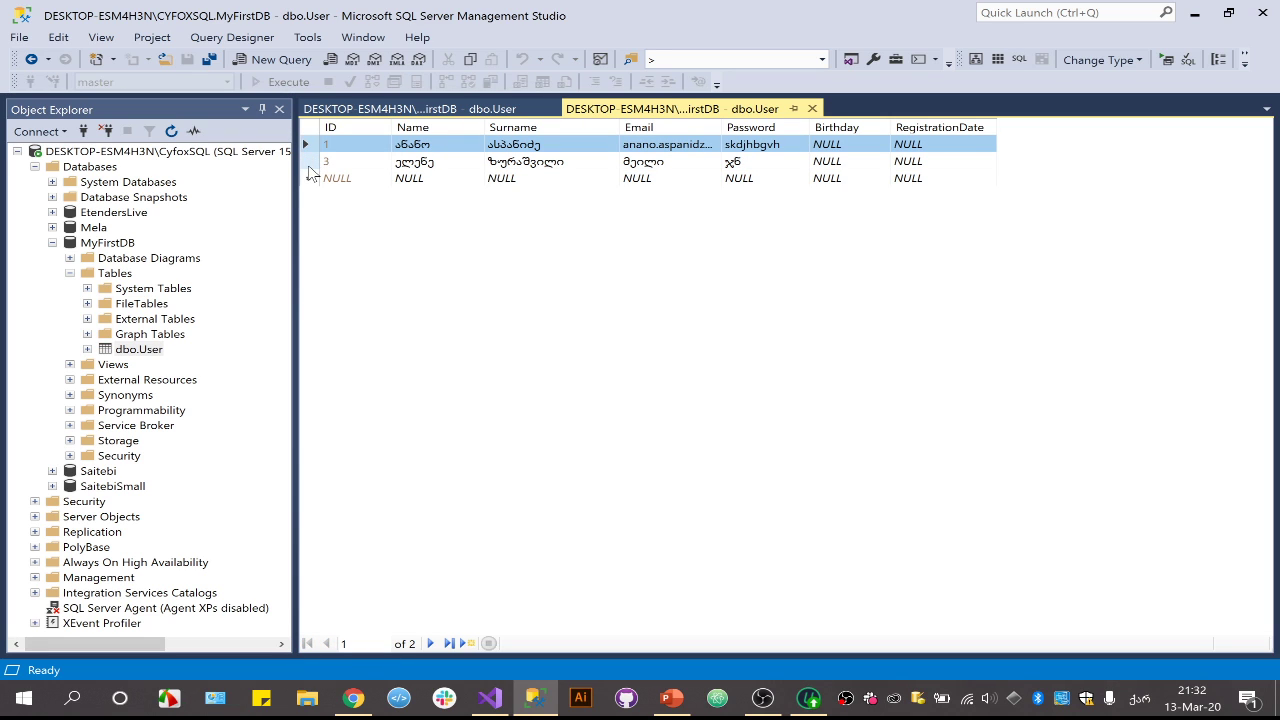
left_click(309, 164)
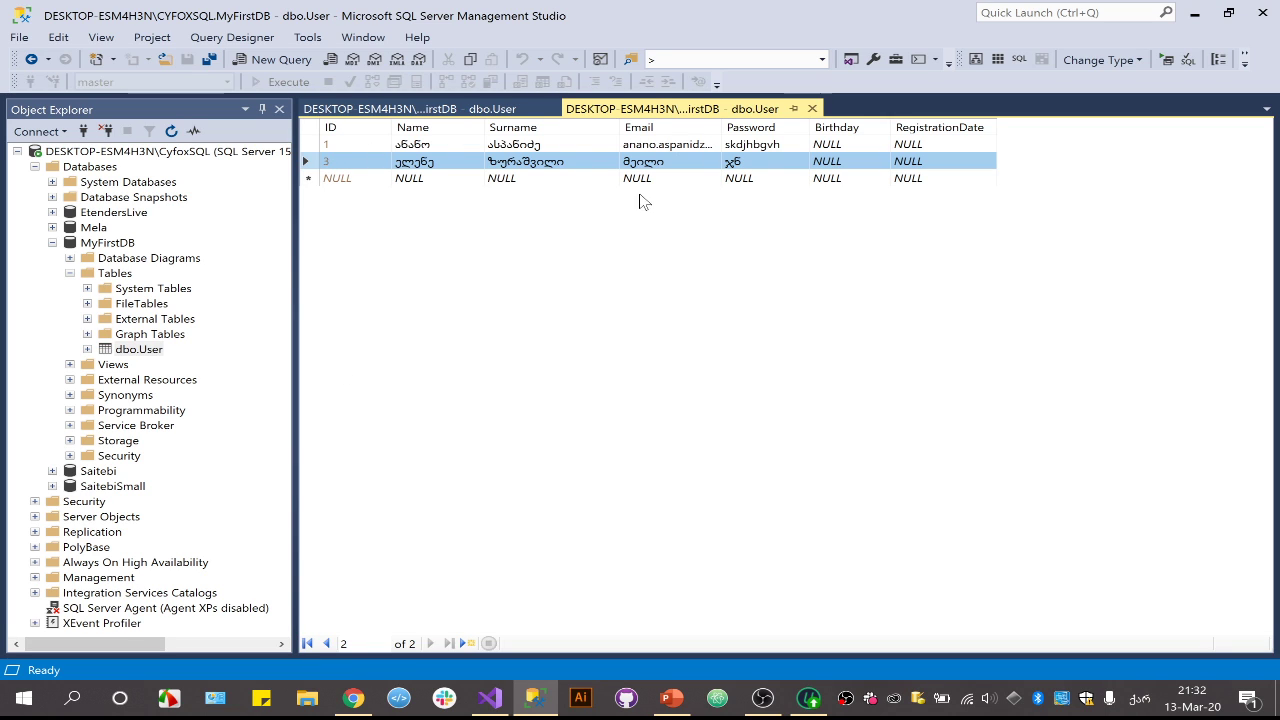
Widen the Birthday column and give the ID 3 user a new password.
left_click(880, 163)
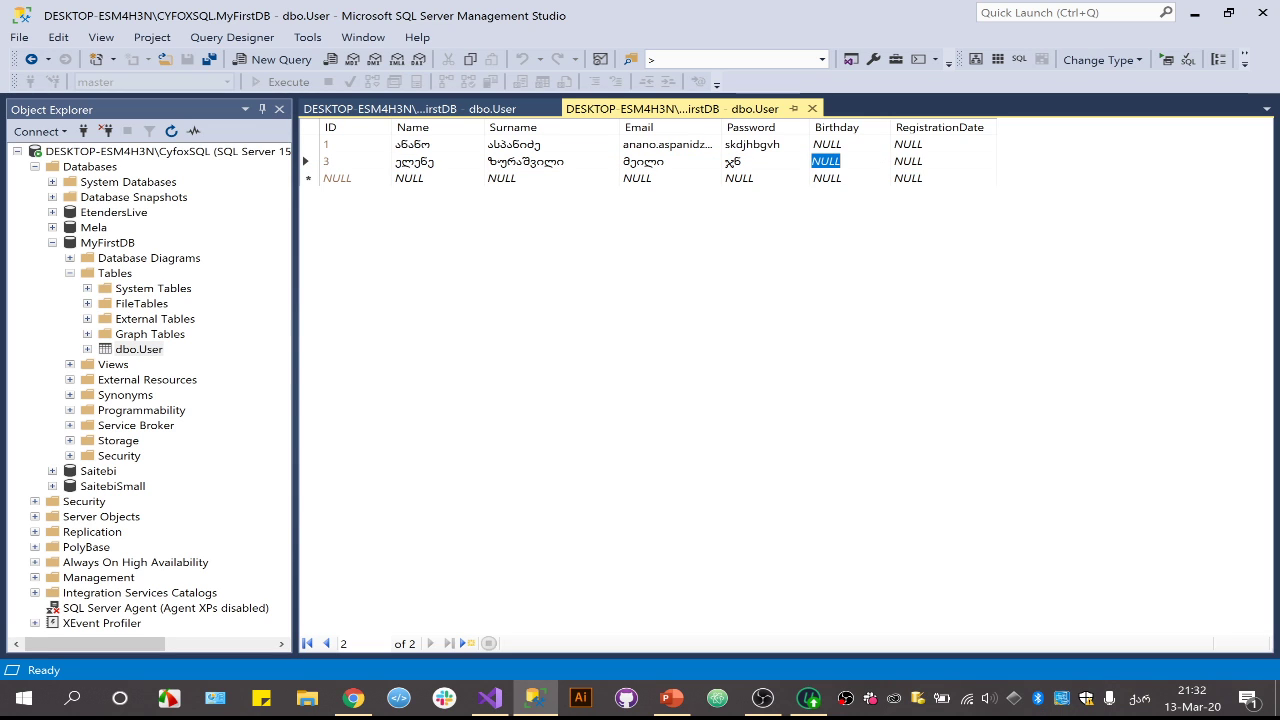
left_click(910, 162)
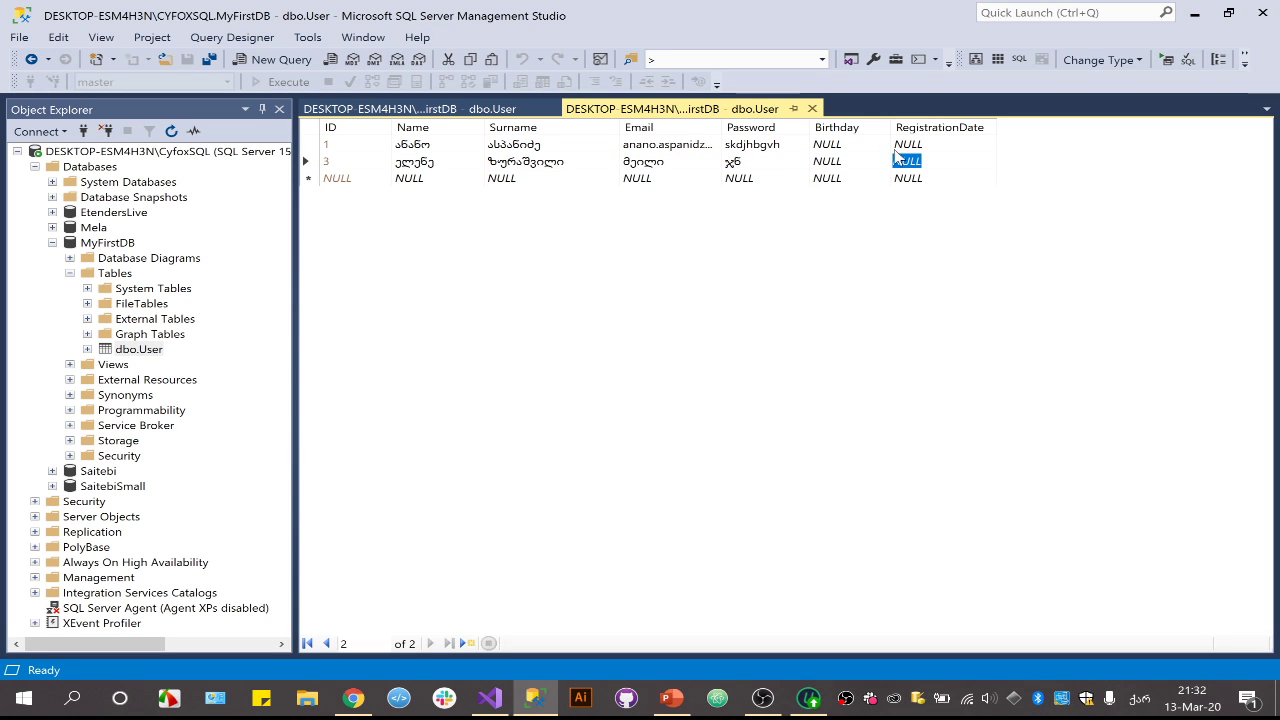
left_click_drag(890, 128, 920, 128)
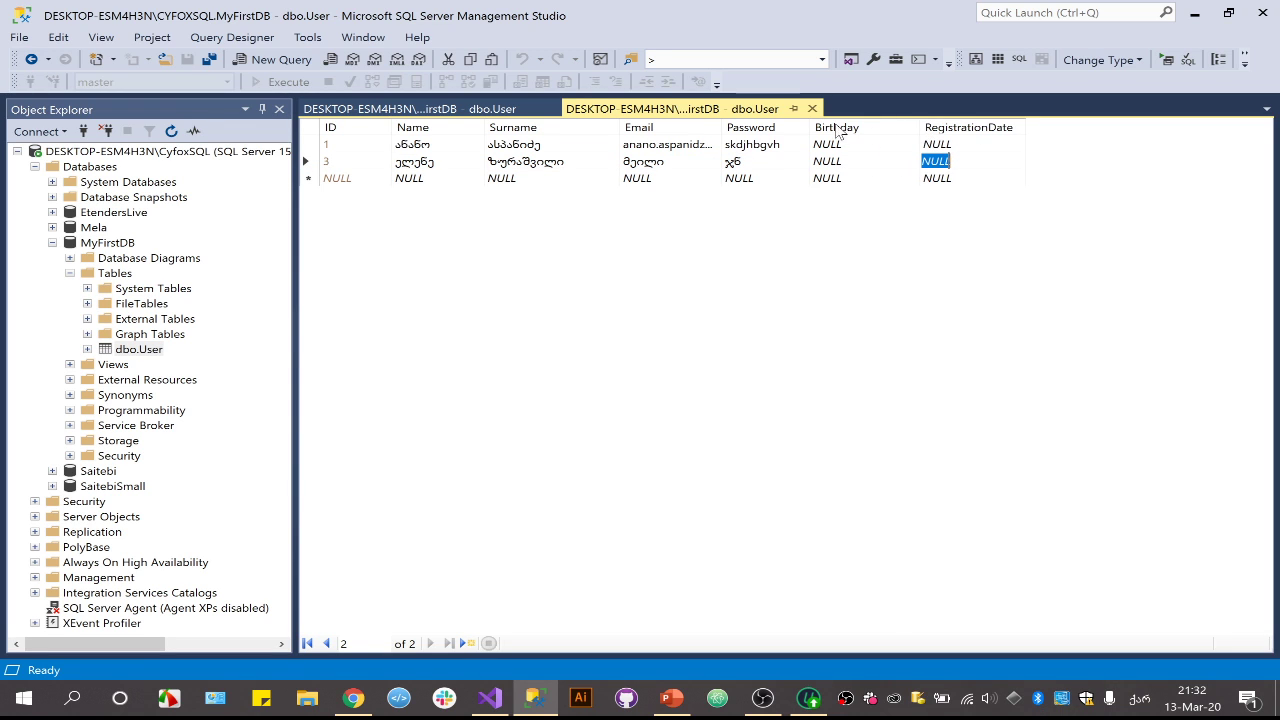
left_click(745, 162)
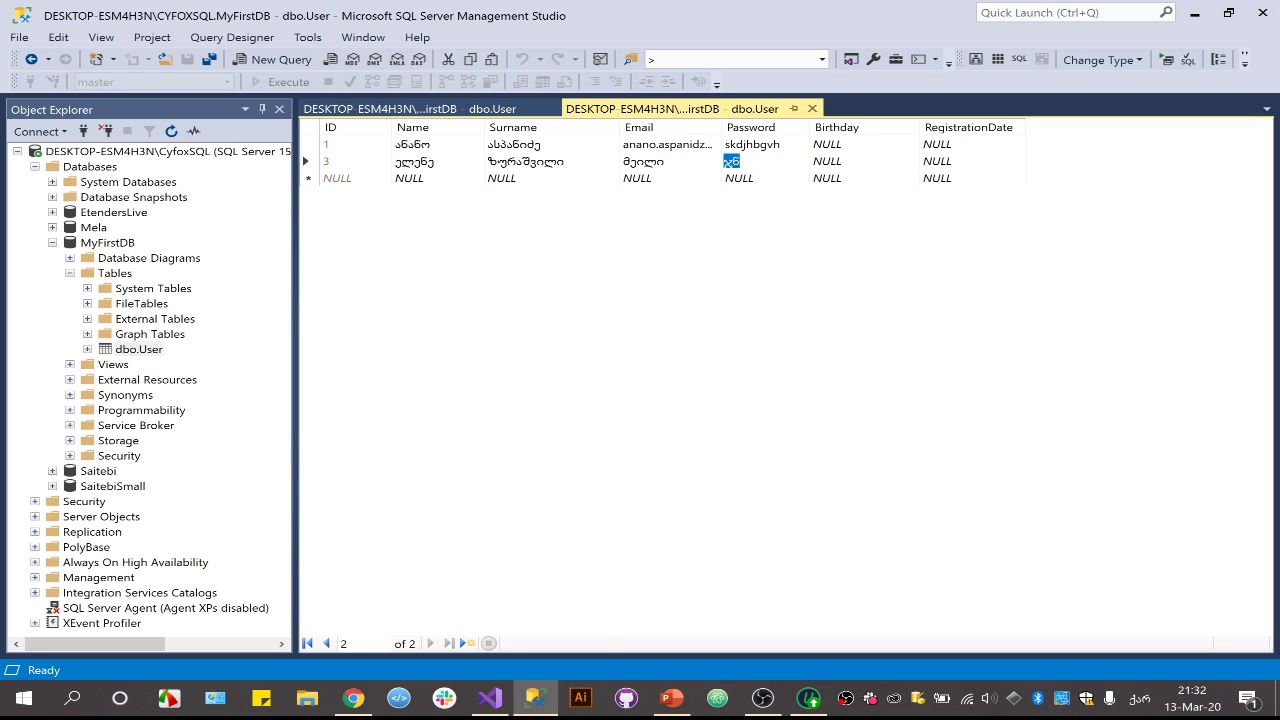
type("123")
key("Return")
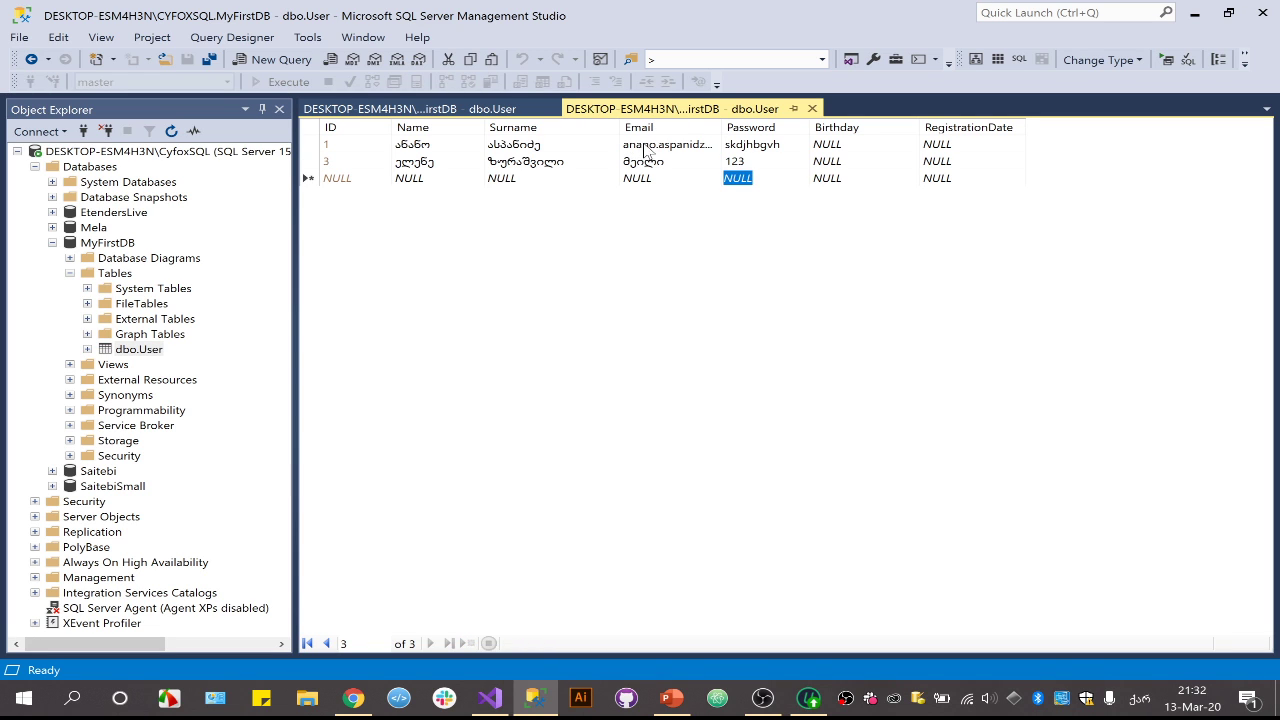
Replace the first user's password with a new, longer one.
left_click(774, 148)
type("123")
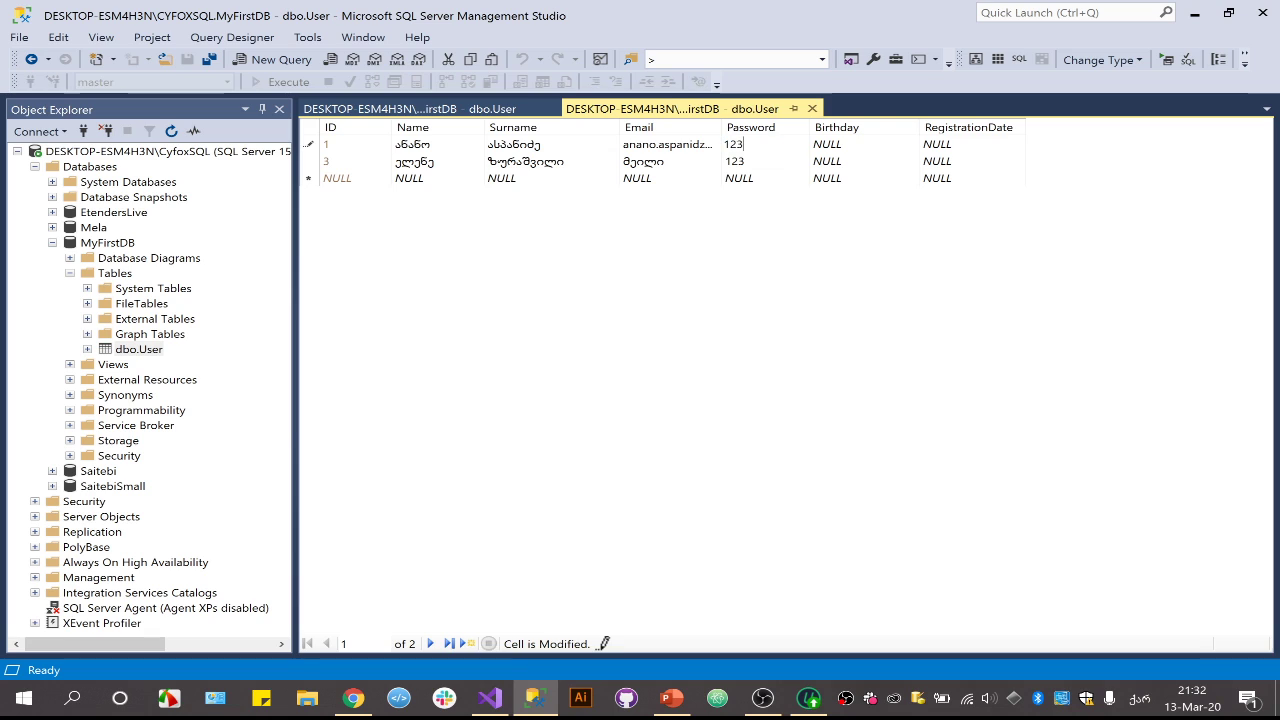
type("445")
key("Return")
left_click(568, 166)
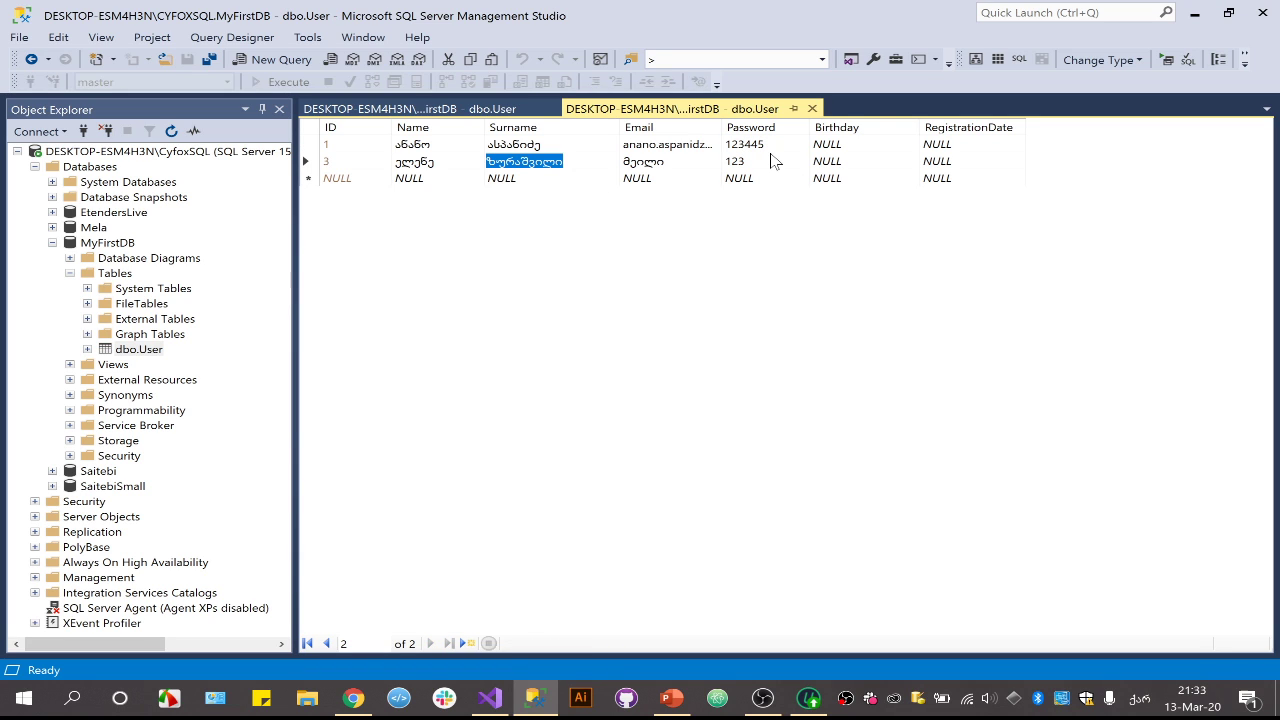
Enter 16.05.1991 as the first user's Birthday.
left_click(838, 163)
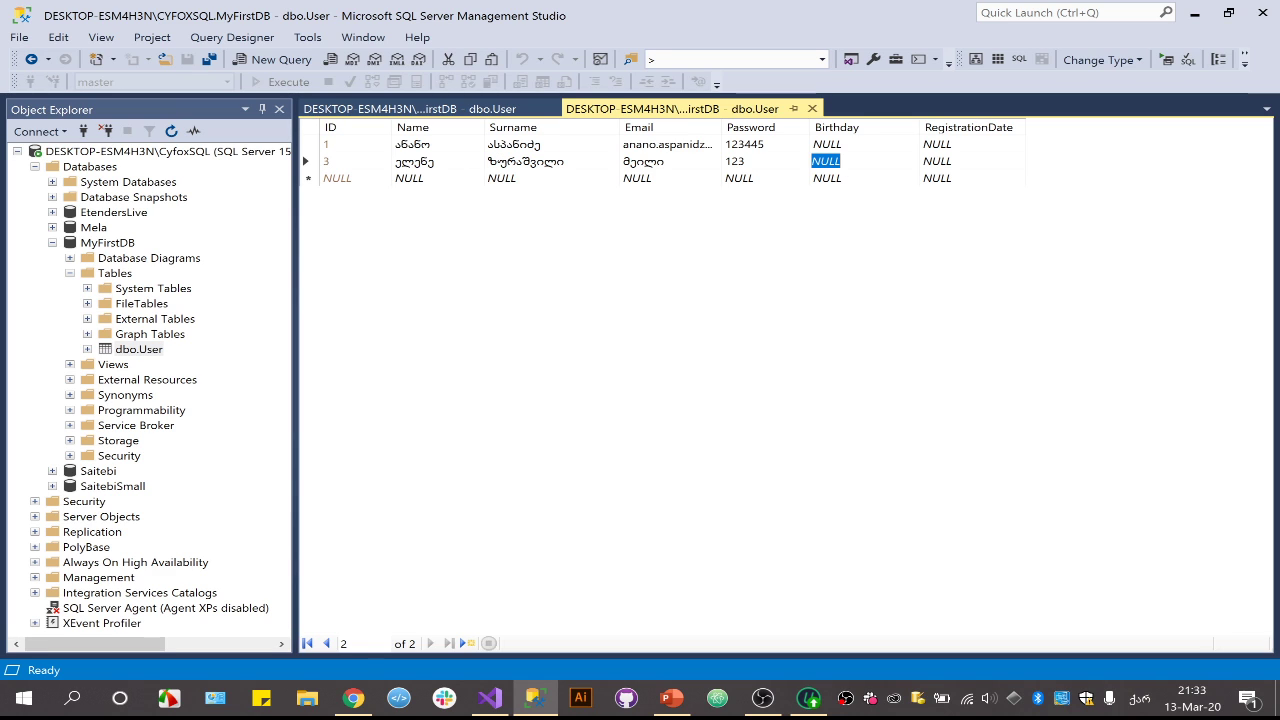
left_click(838, 146)
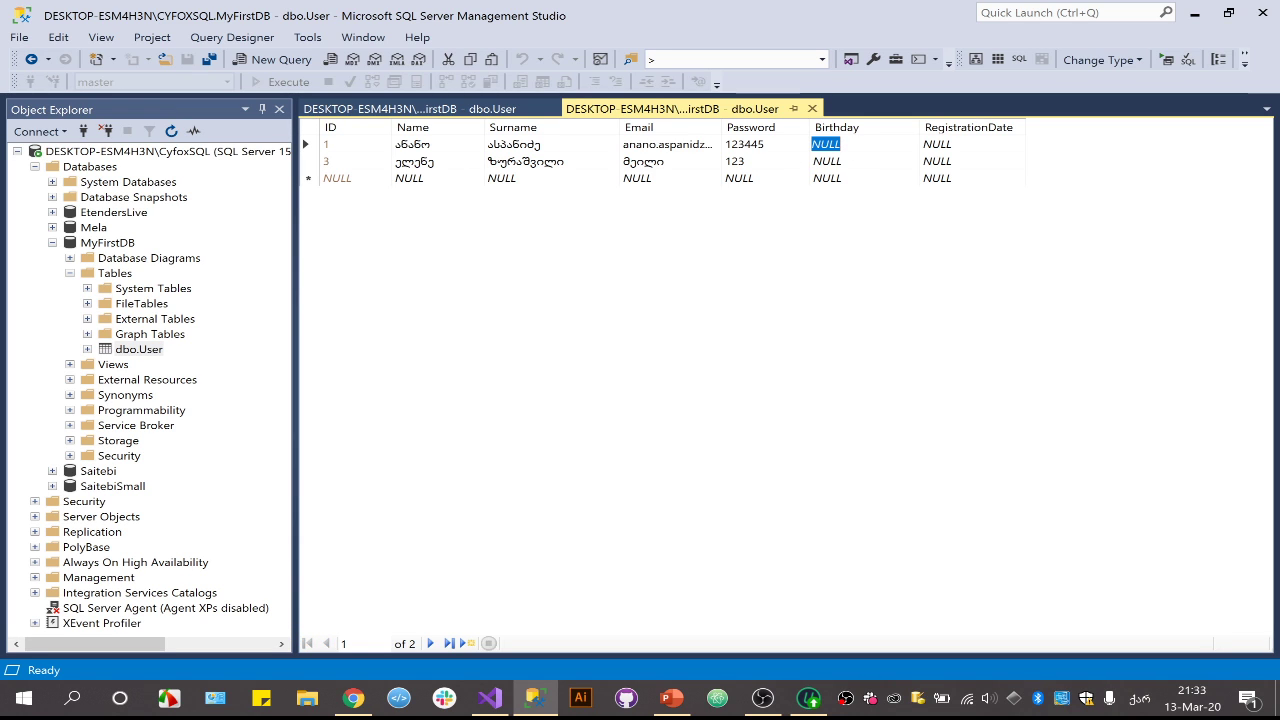
key("alt+shift")
type("16")
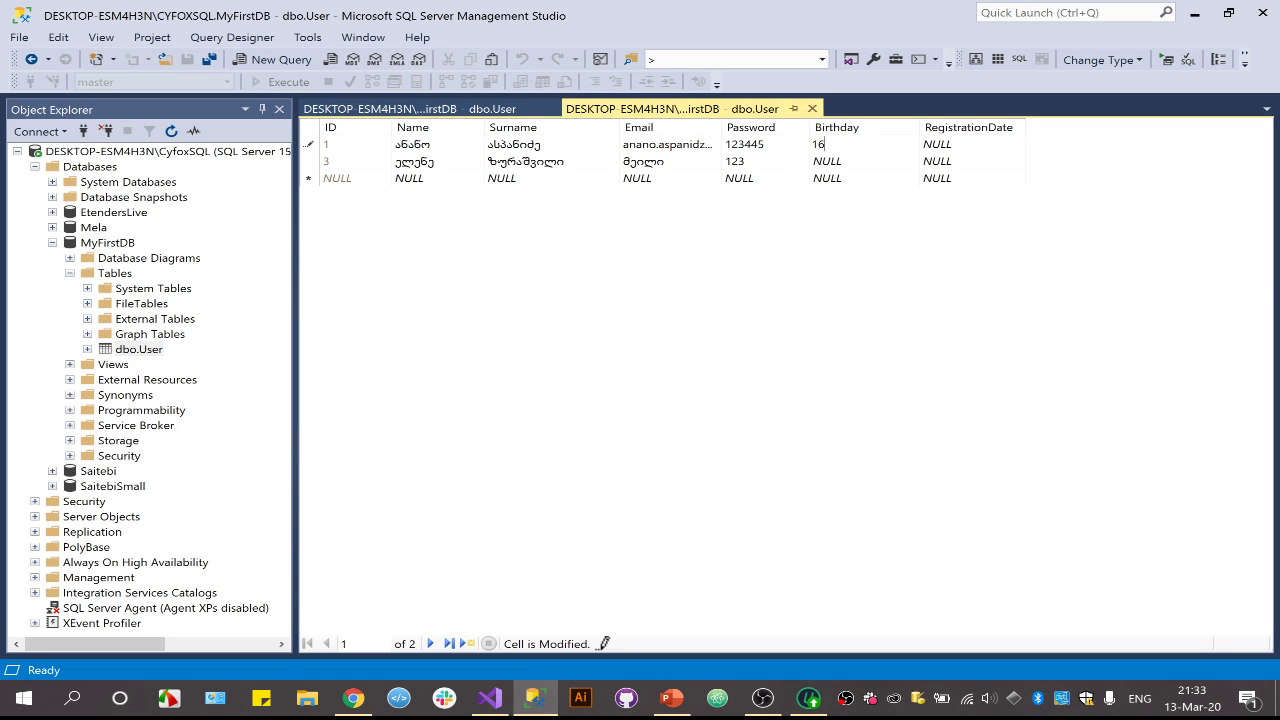
type(".05.1991")
key("Return")
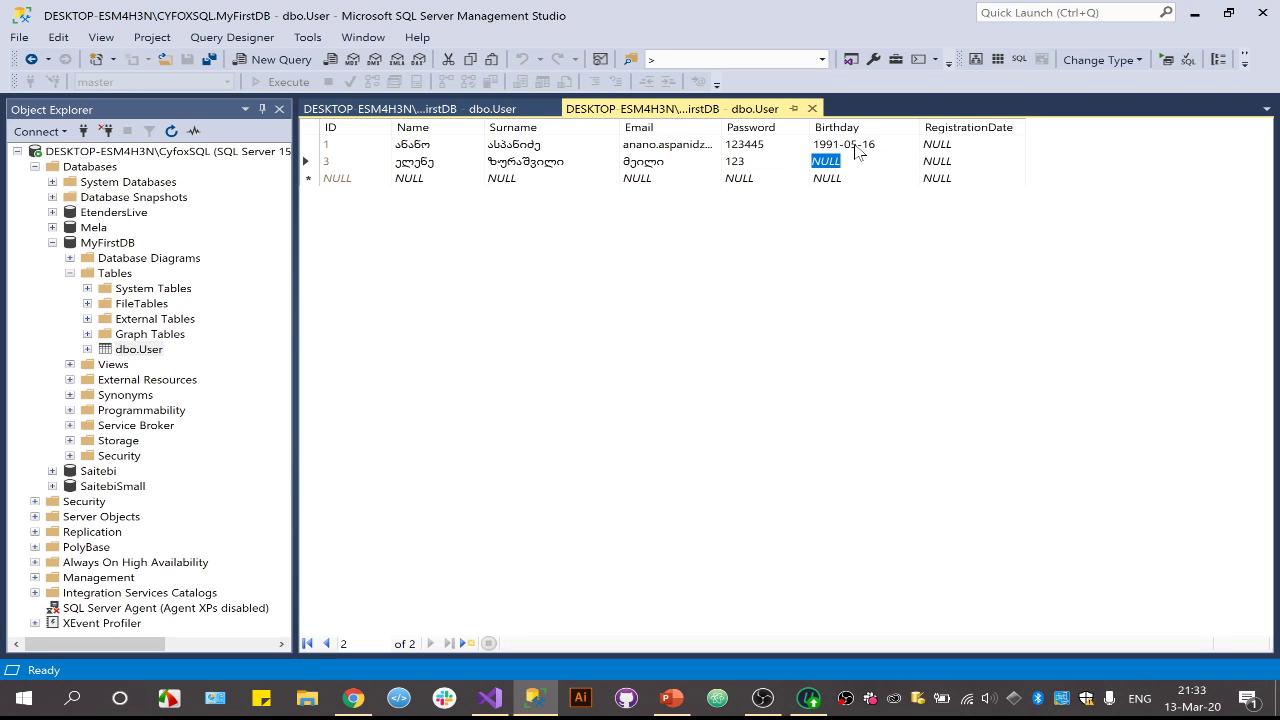
left_click(855, 145)
left_click(857, 160)
left_click(835, 145)
left_click(872, 145)
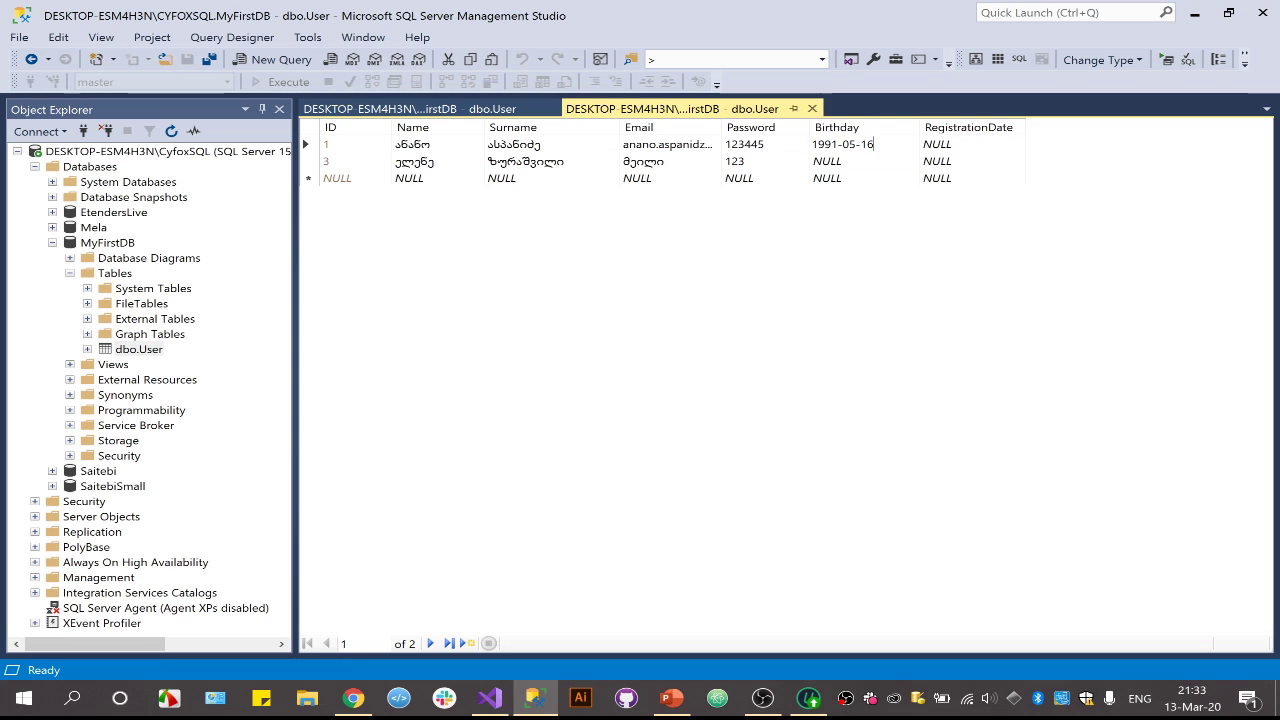
left_click(850, 162)
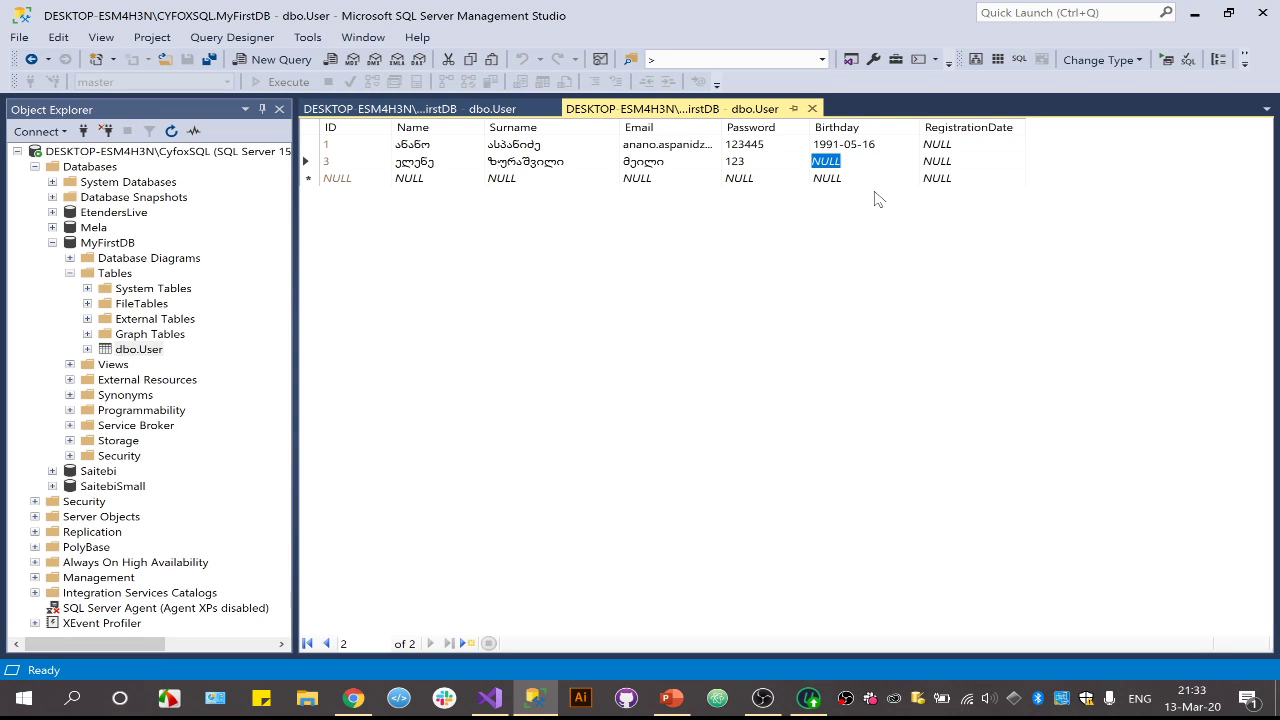
type("0")
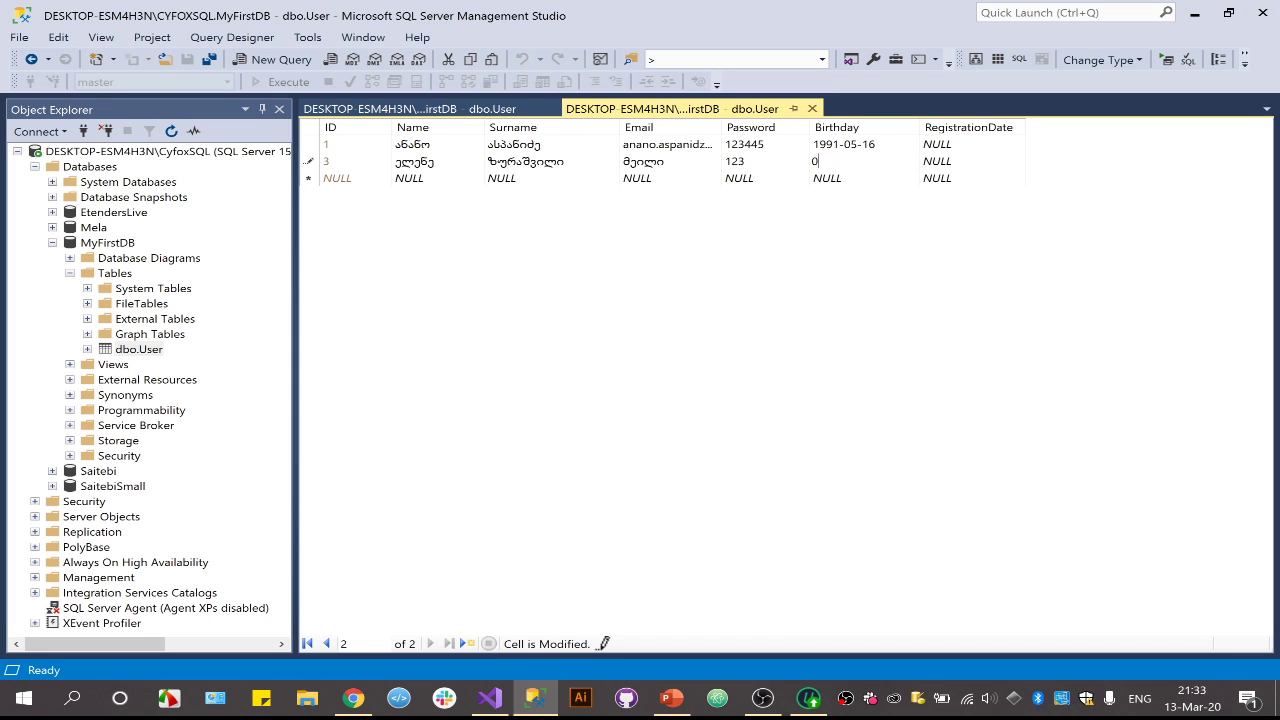
type("5.16.1991")
key("Return")
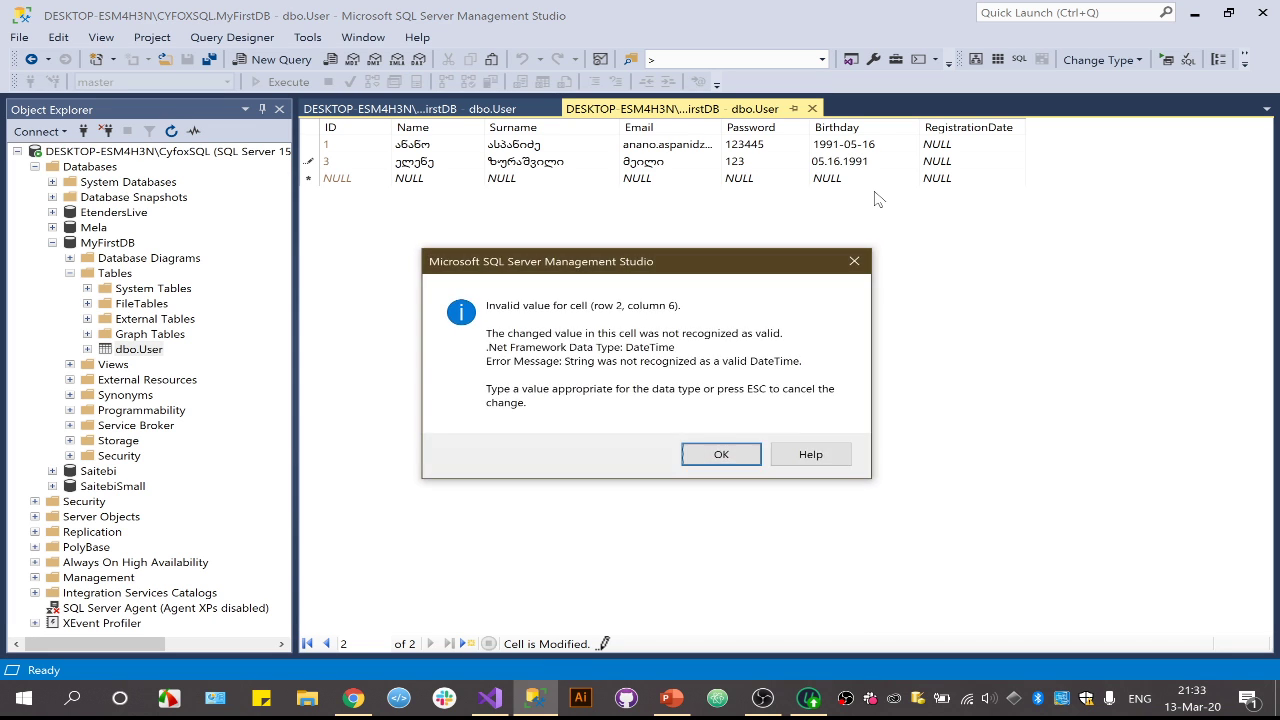
key("Return")
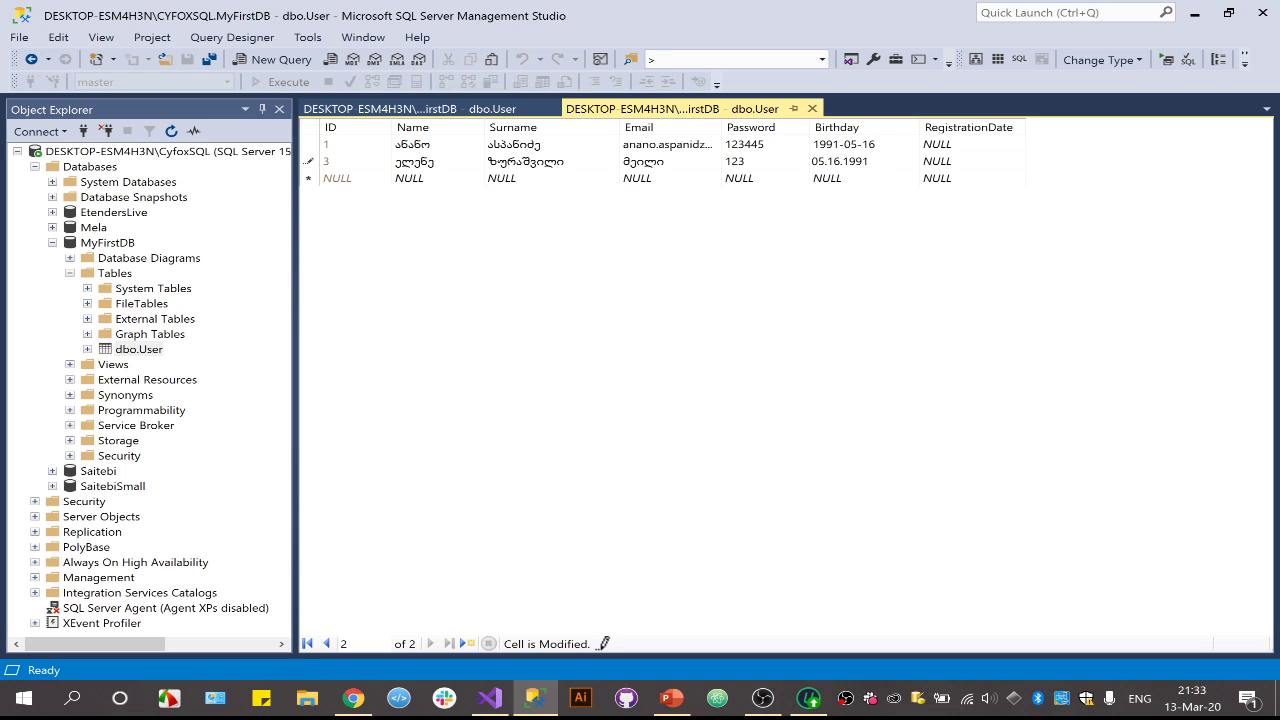
Retry the second user's Birthday using slashes instead of dots as separators.
key("shift+Left")
key("shift+Left")
key("shift+Left")
key("shift+Left")
key("shift+Left")
key("shift+Left")
key("shift+Left")
key("shift+Left")
key("shift+Left")
key("shift+Left")
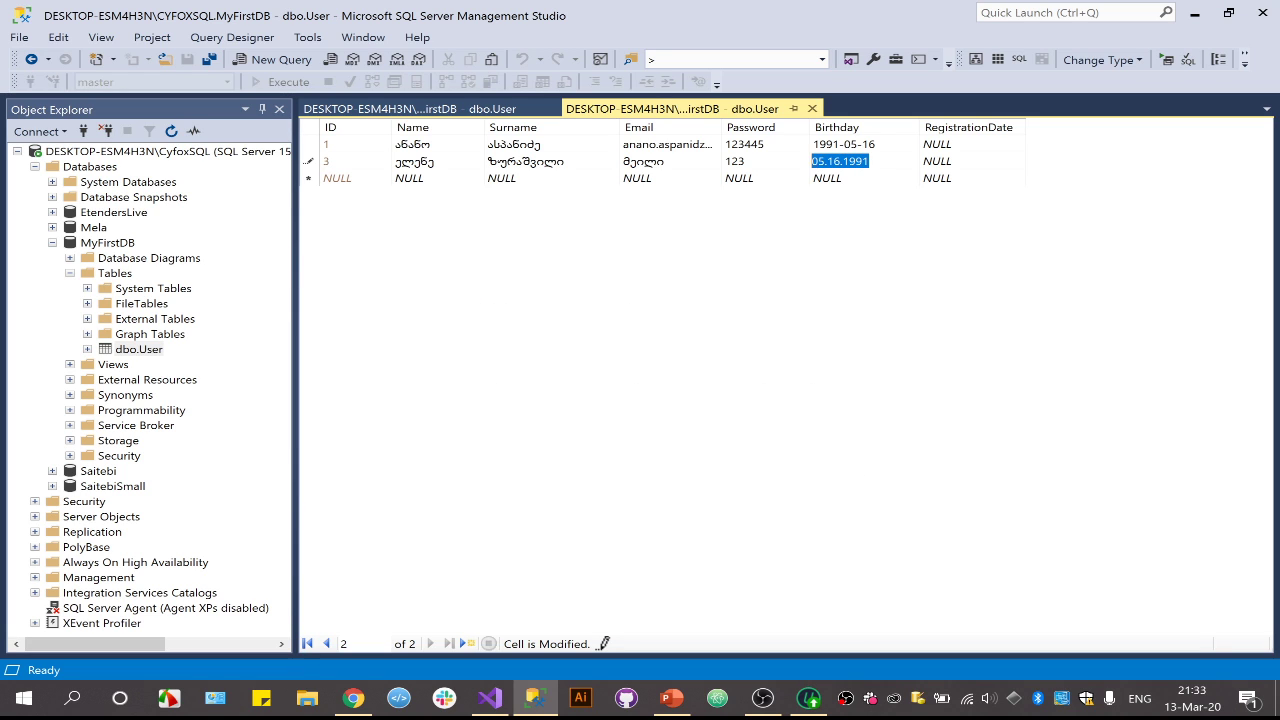
left_click(822, 161)
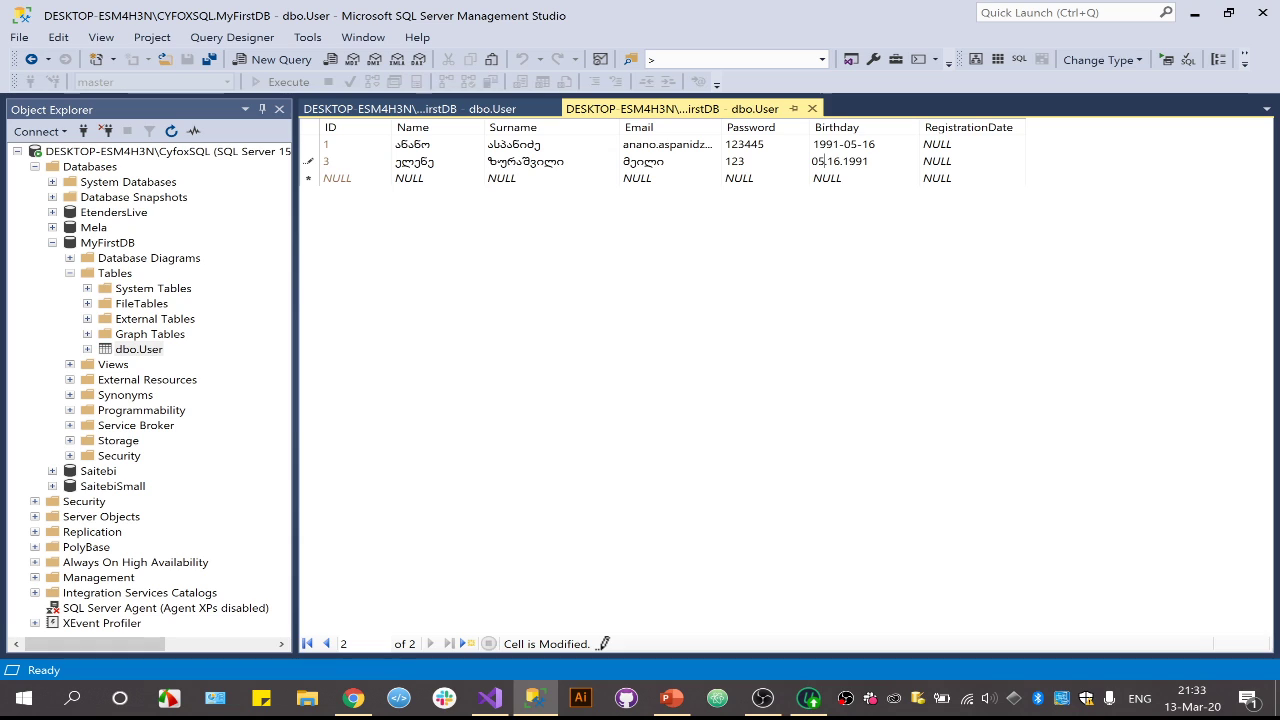
right_click(832, 166)
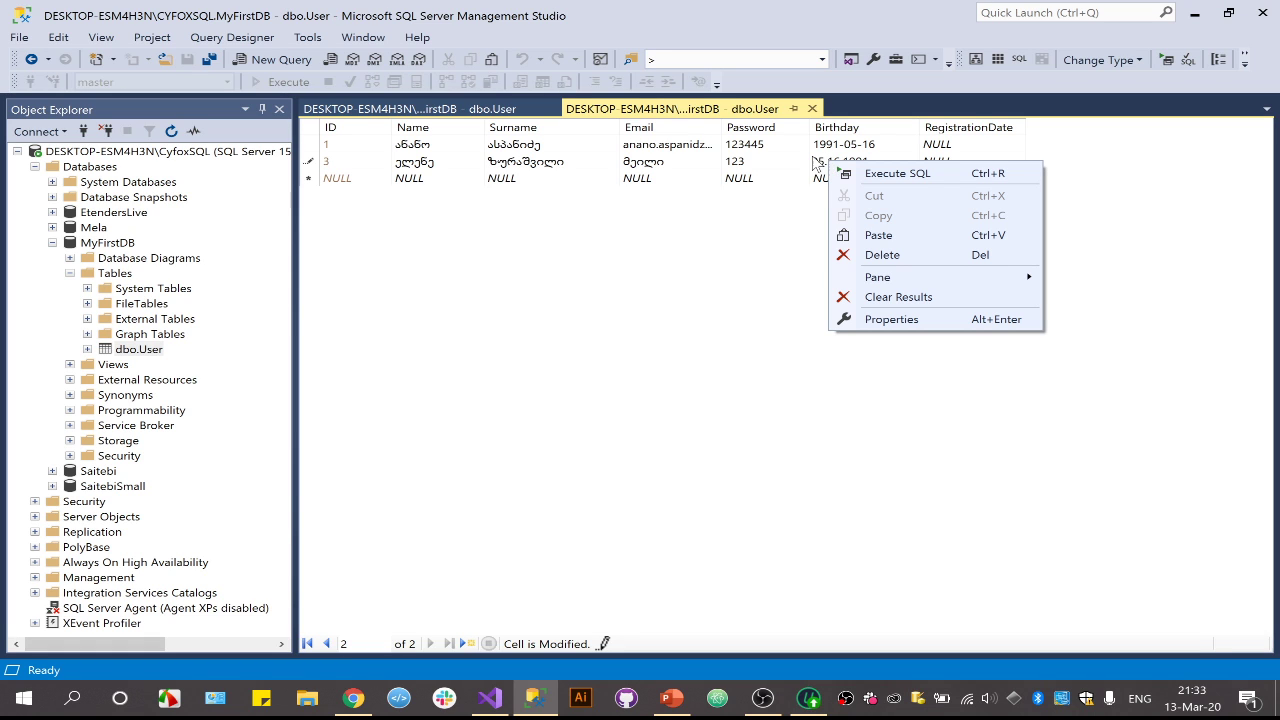
left_click(821, 165)
left_click(821, 163)
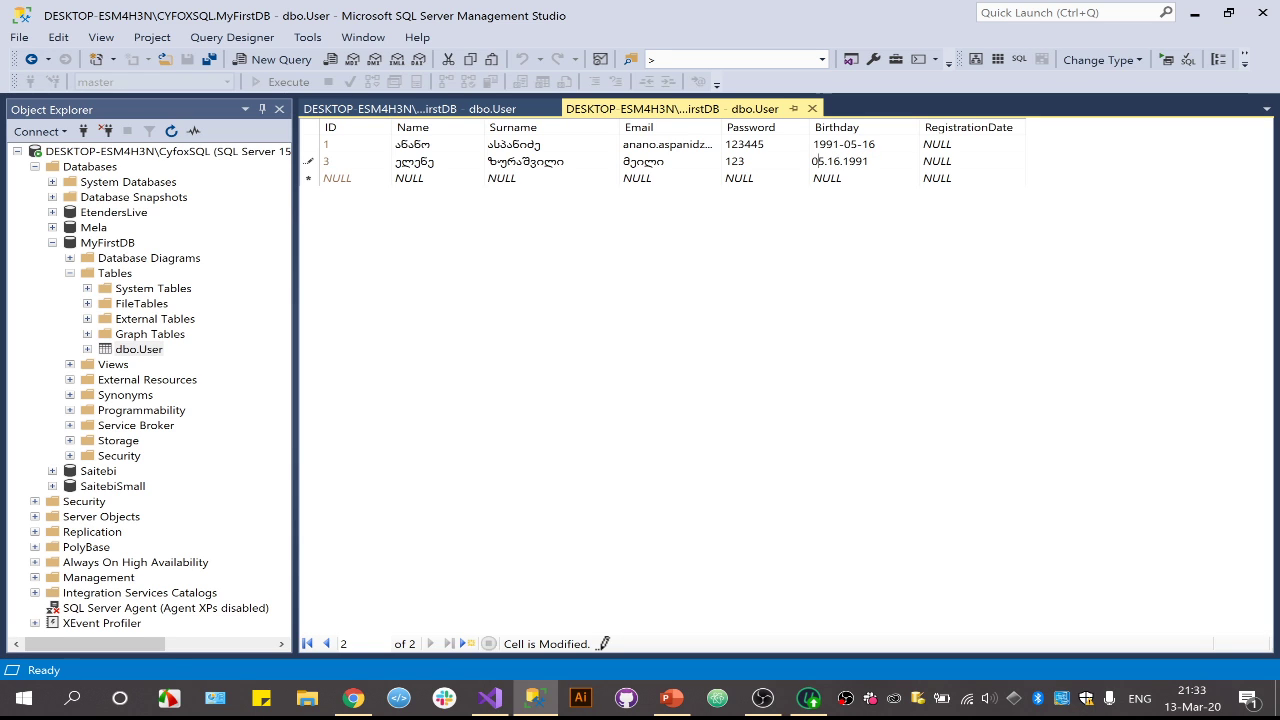
key("BackSpace")
type("/")
key("BackSpace")
type("/16/")
key("Return")
key("Return")
Clear the second user's Birthday and set it to NULL with Ctrl+0.
left_click_drag(873, 161, 793, 183)
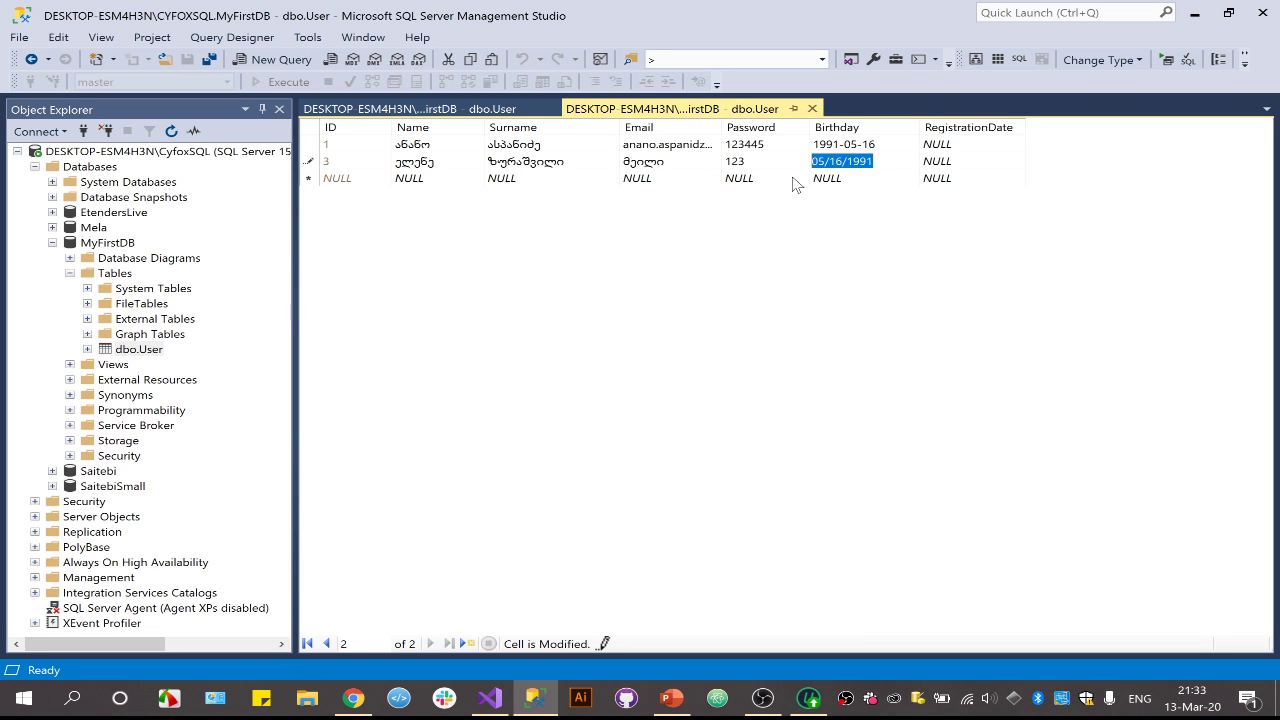
type("1991")
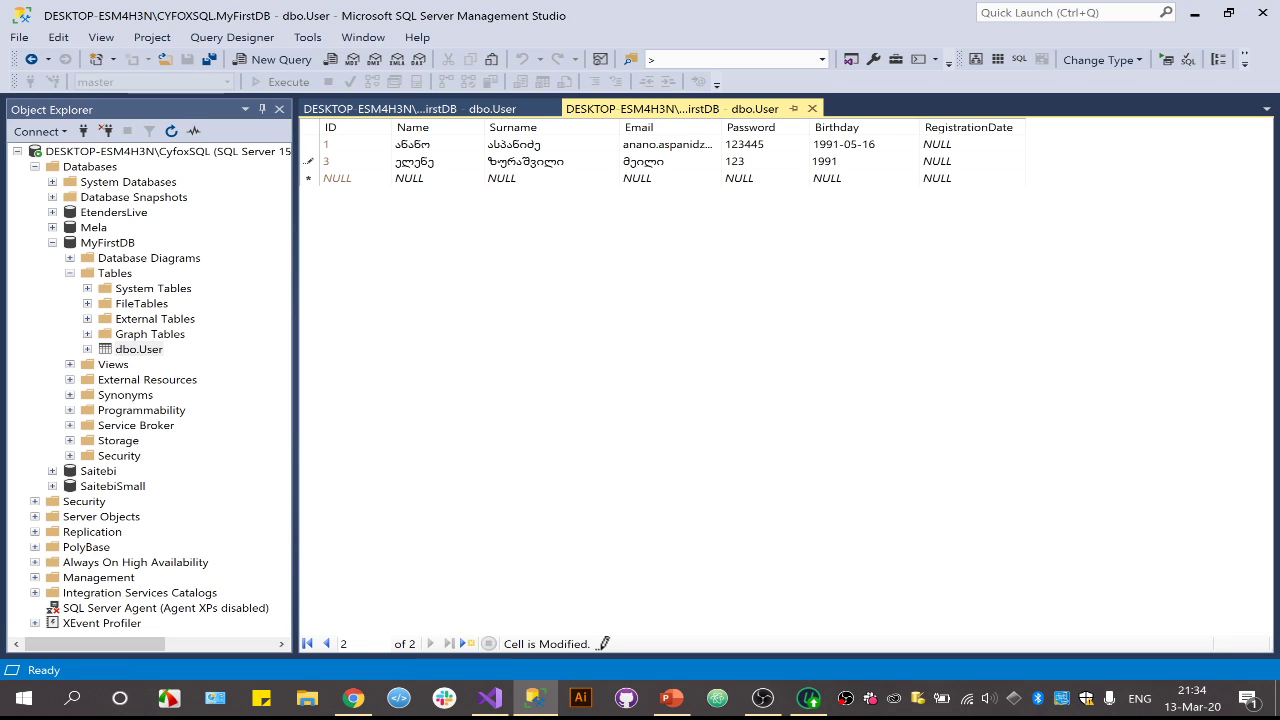
key("BackSpace")
key("BackSpace")
key("BackSpace")
key("BackSpace")
left_click(930, 165)
key("Return")
key("ctrl+0")
key("BackSpace")
key("Return")
key("Down")
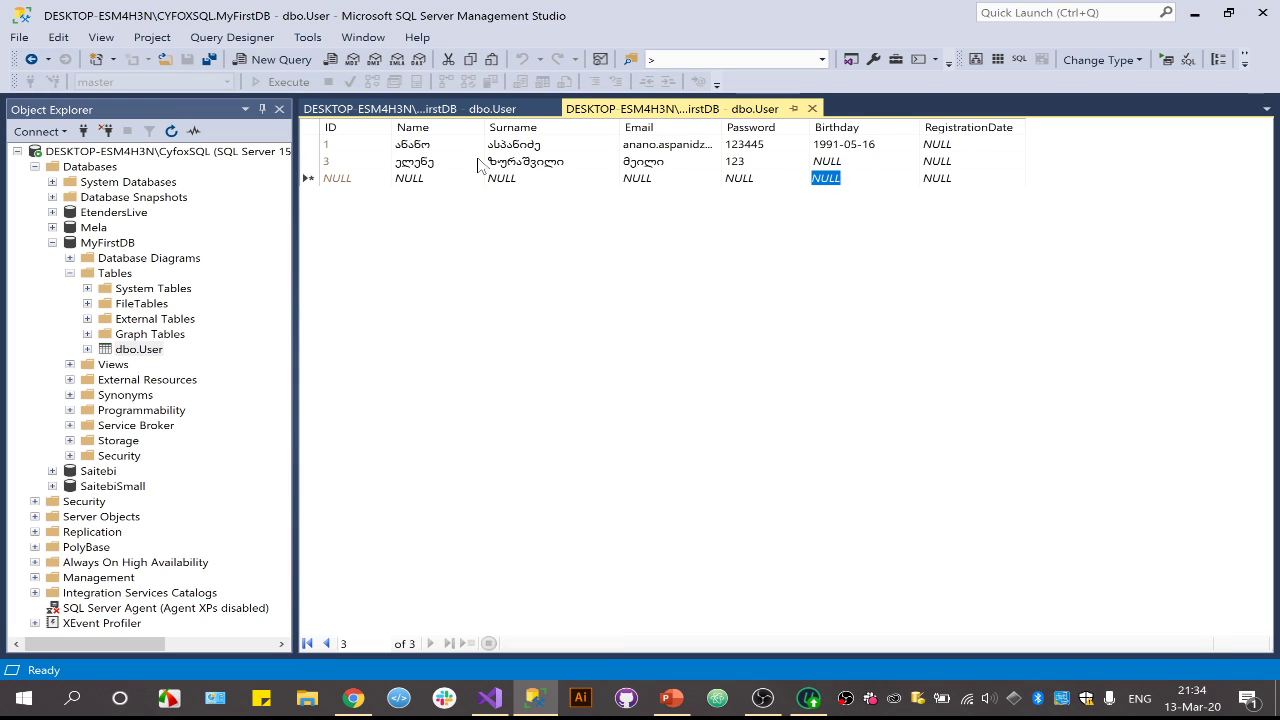
Check Birthday's data type, then enter 13.03.2020 as the first user's RegistrationDate.
left_click(488, 110)
left_click(485, 232)
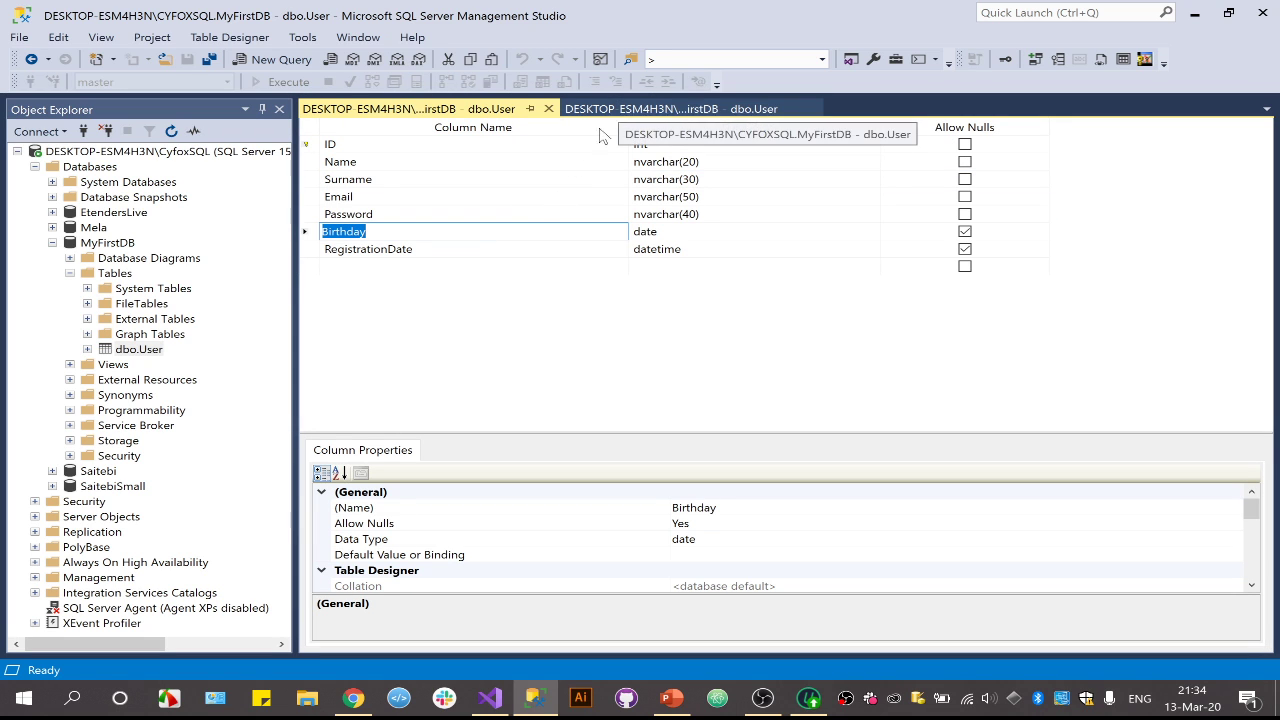
left_click(668, 108)
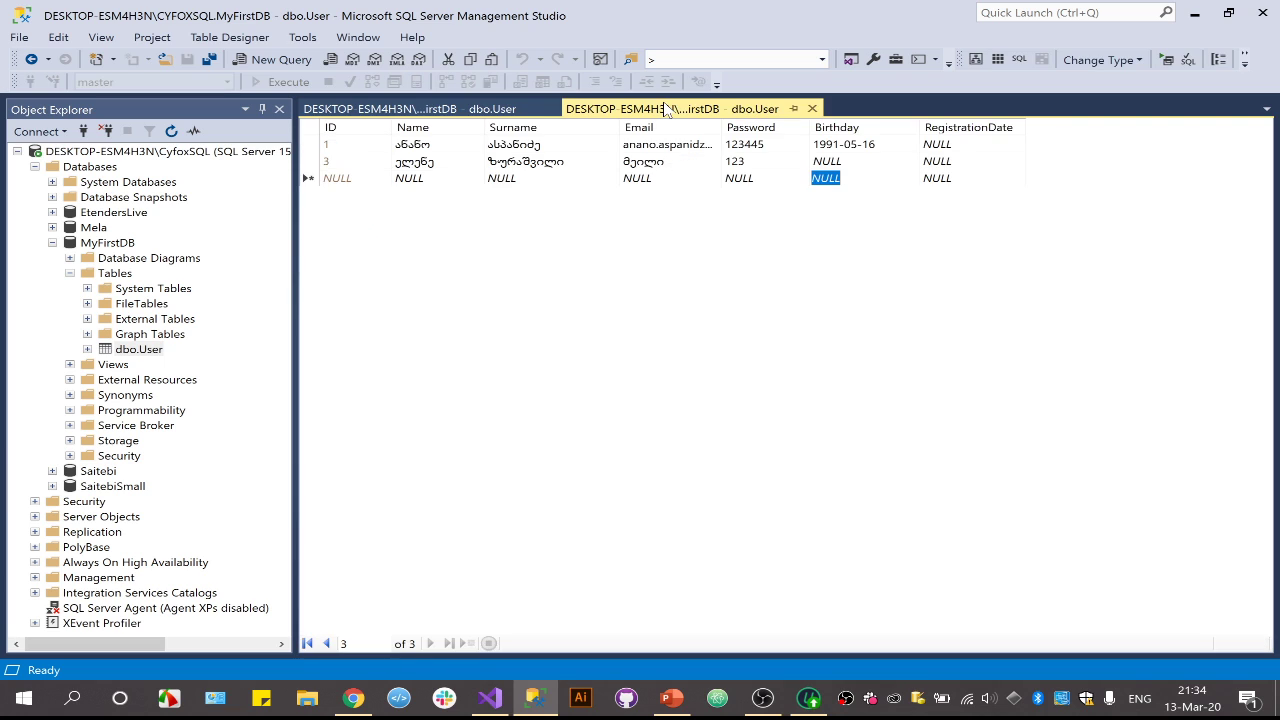
left_click_drag(1024, 123, 1145, 126)
left_click(936, 144)
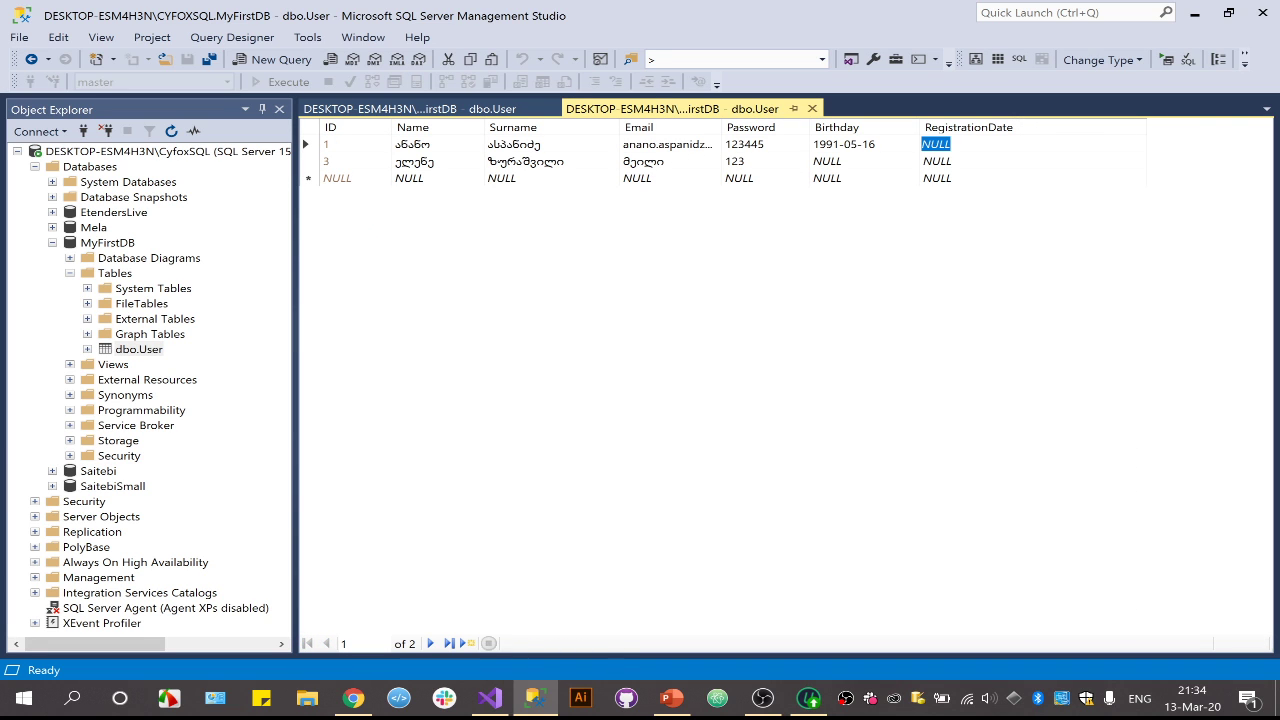
type("13.0")
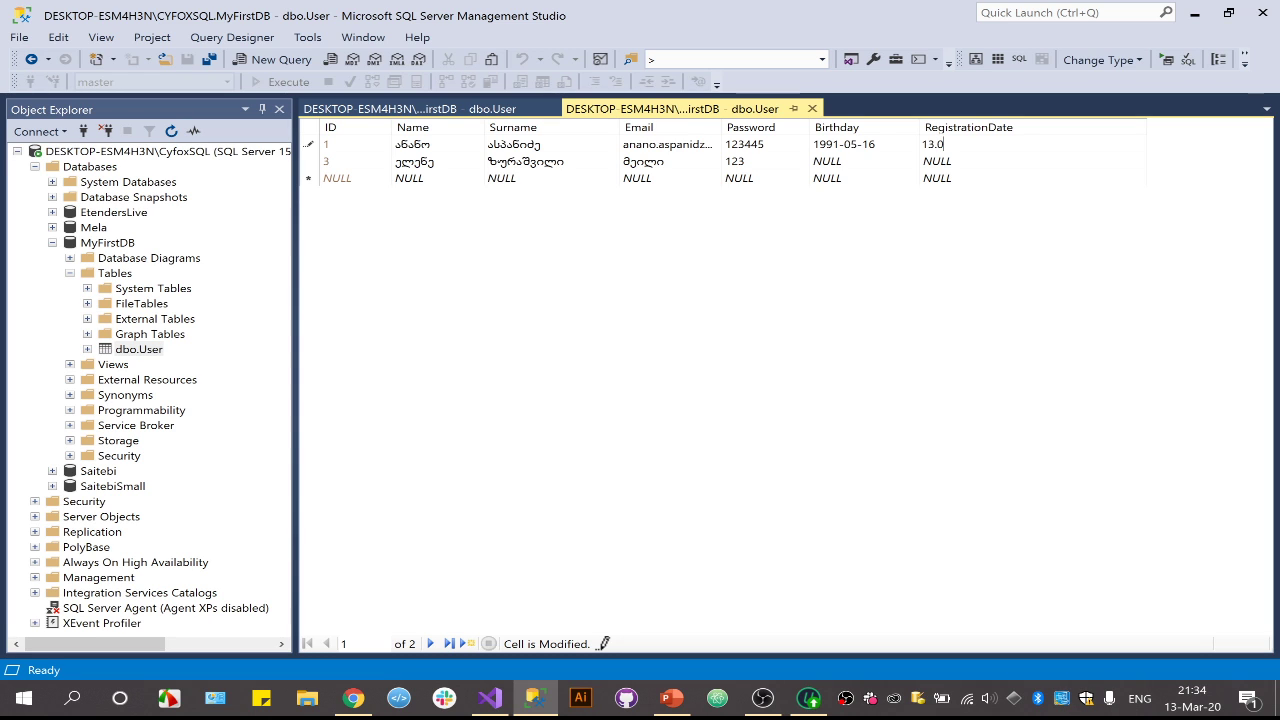
type("3.2020")
key("Return")
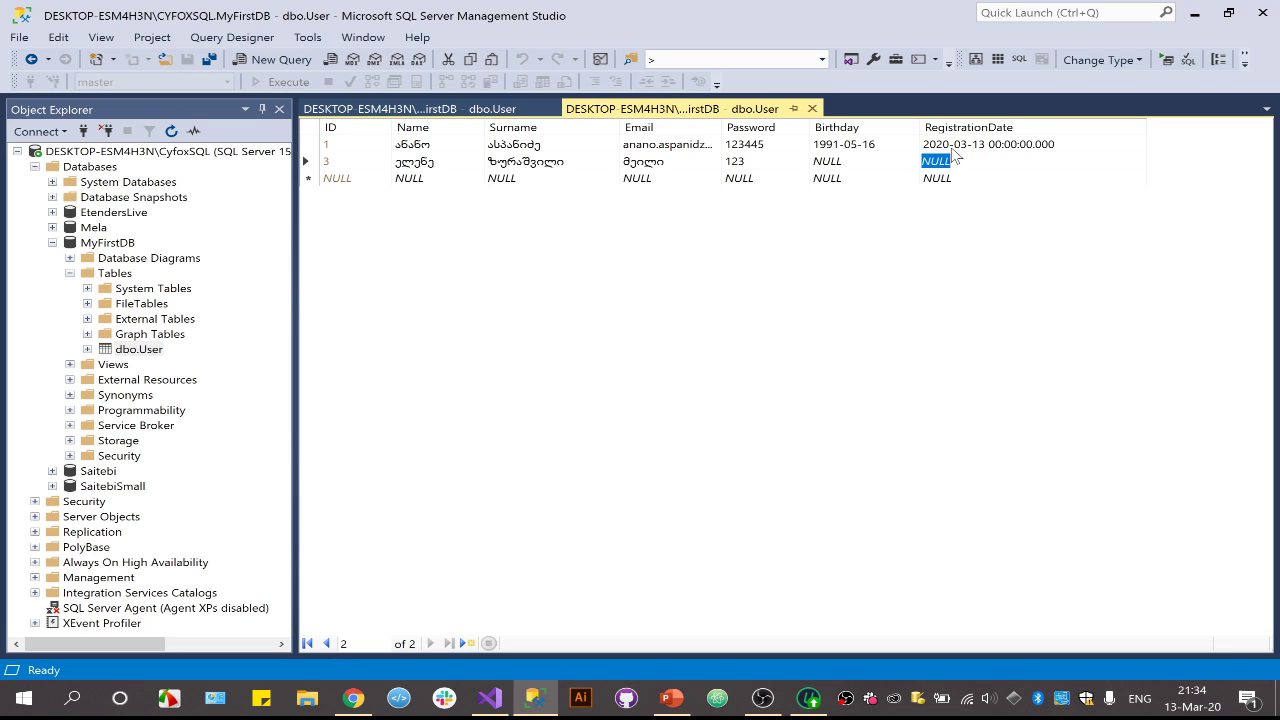
Change the first user's registration time to 21:35.
left_click(992, 148)
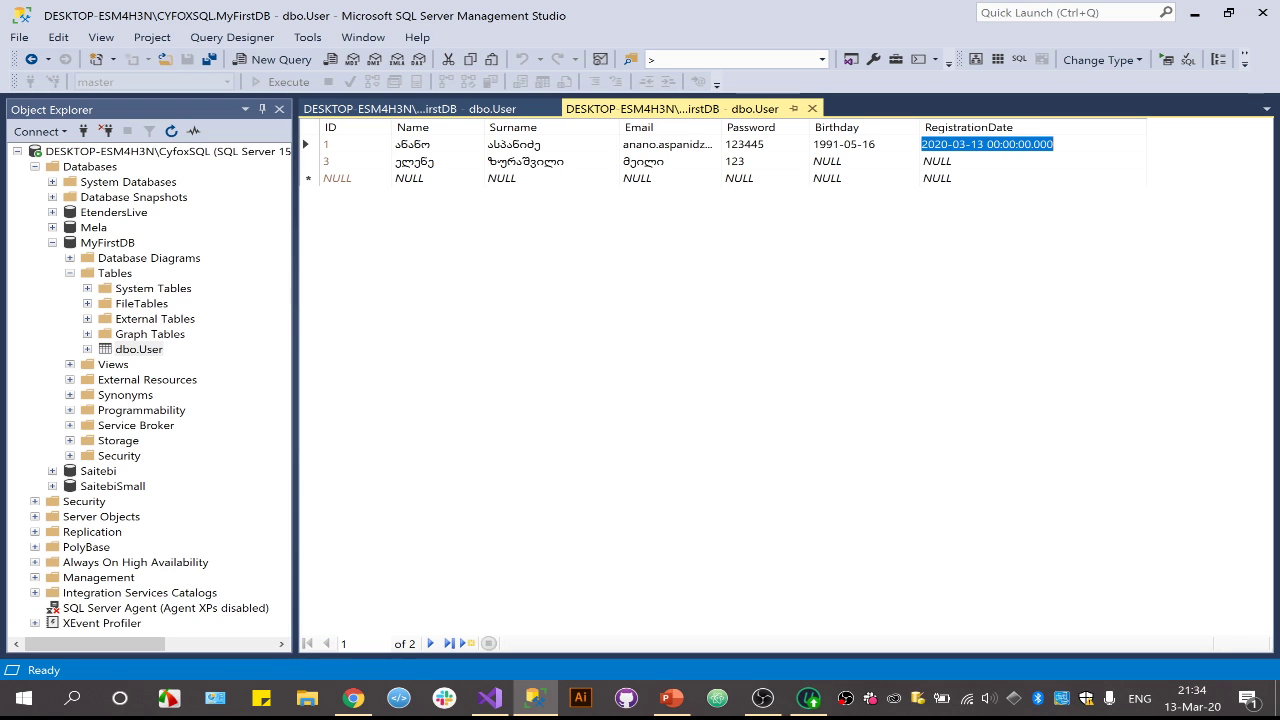
left_click(988, 146)
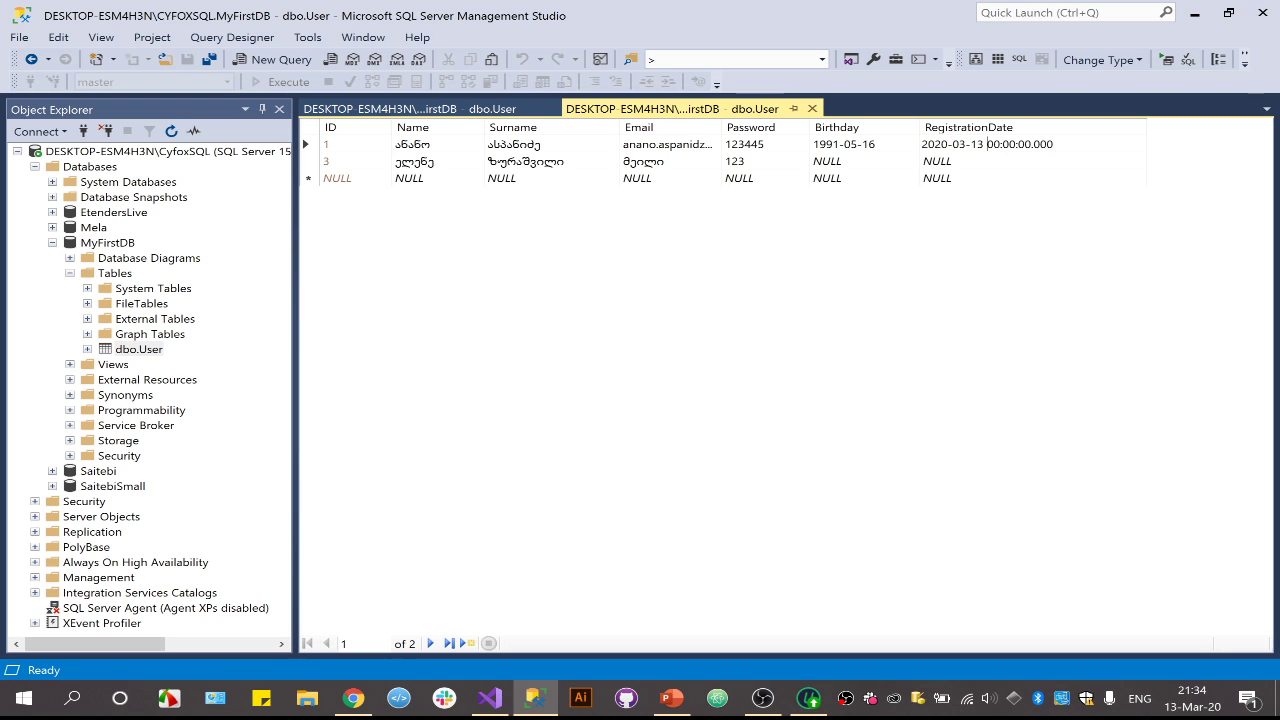
key("shift+Right")
key("shift+Right")
type("21")
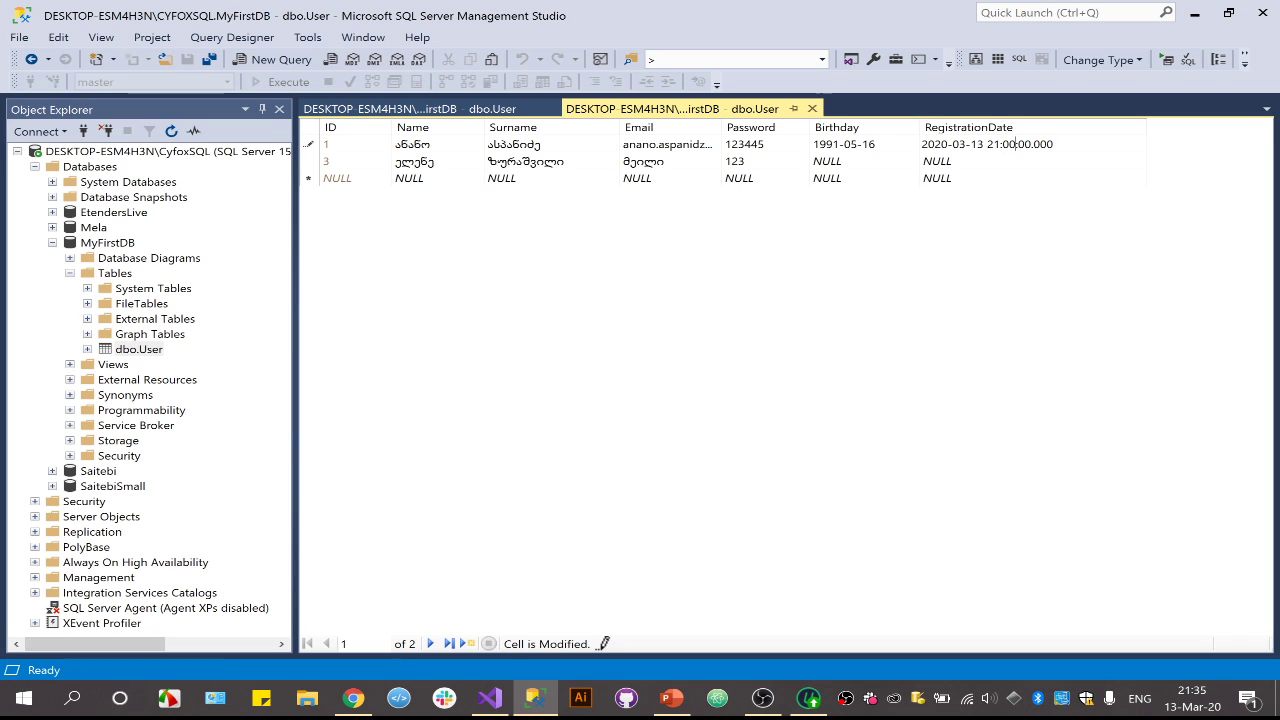
key("shift+Left")
key("shift+Left")
type("35")
left_click(1028, 160)
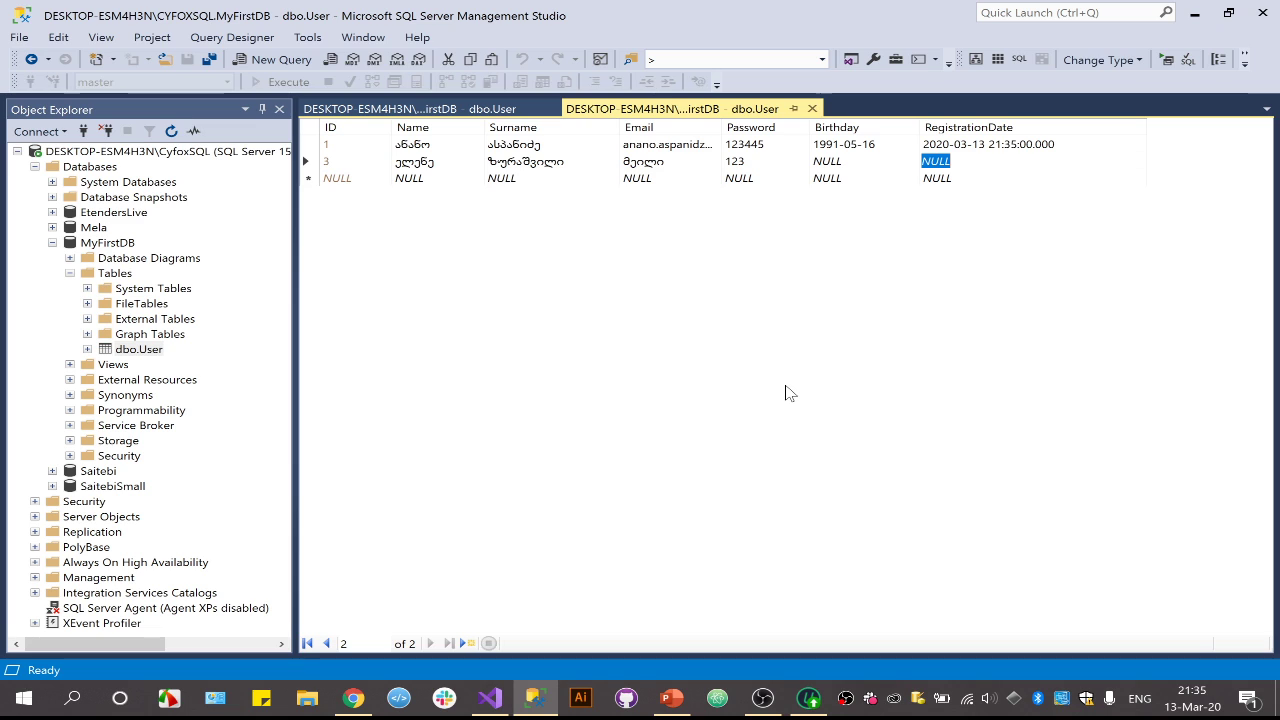
Narrow ID, widen Name, and type placeholder 'biuytvrcetfvygbhunjkm' into the new row's Name cell.
left_click(495, 118)
left_click_drag(388, 127, 374, 128)
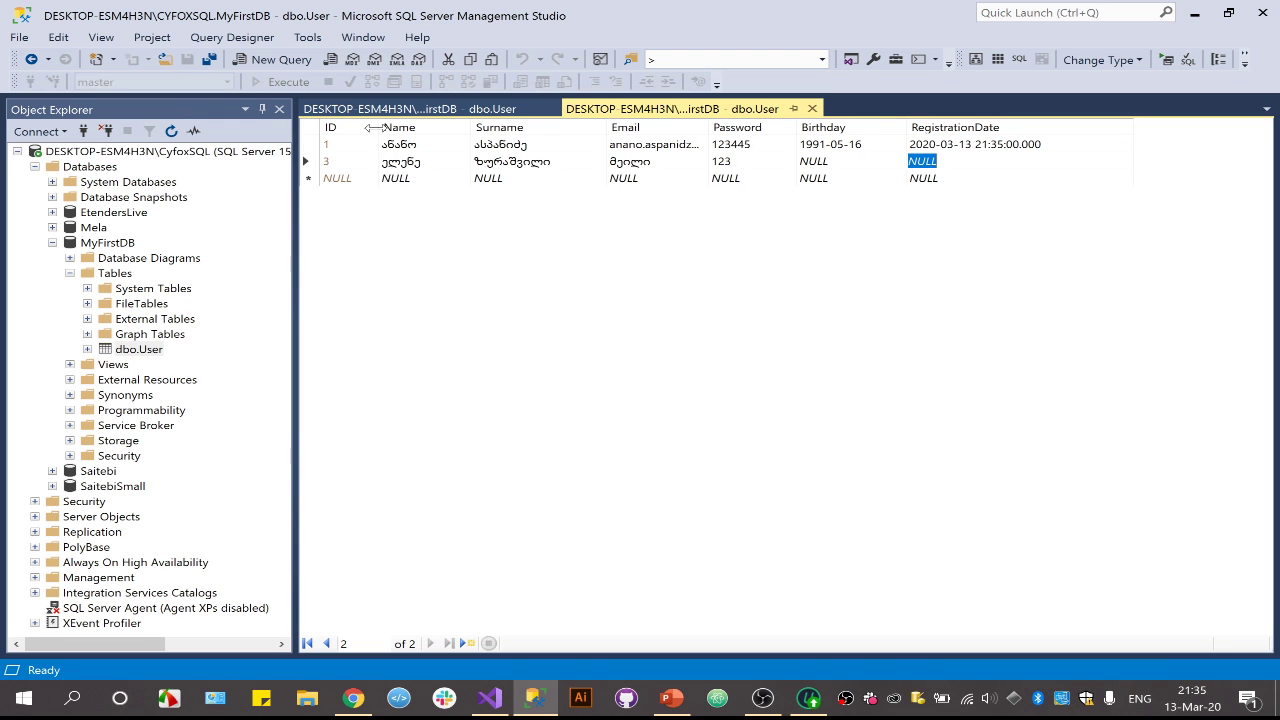
left_click_drag(470, 122, 630, 135)
left_click(509, 115)
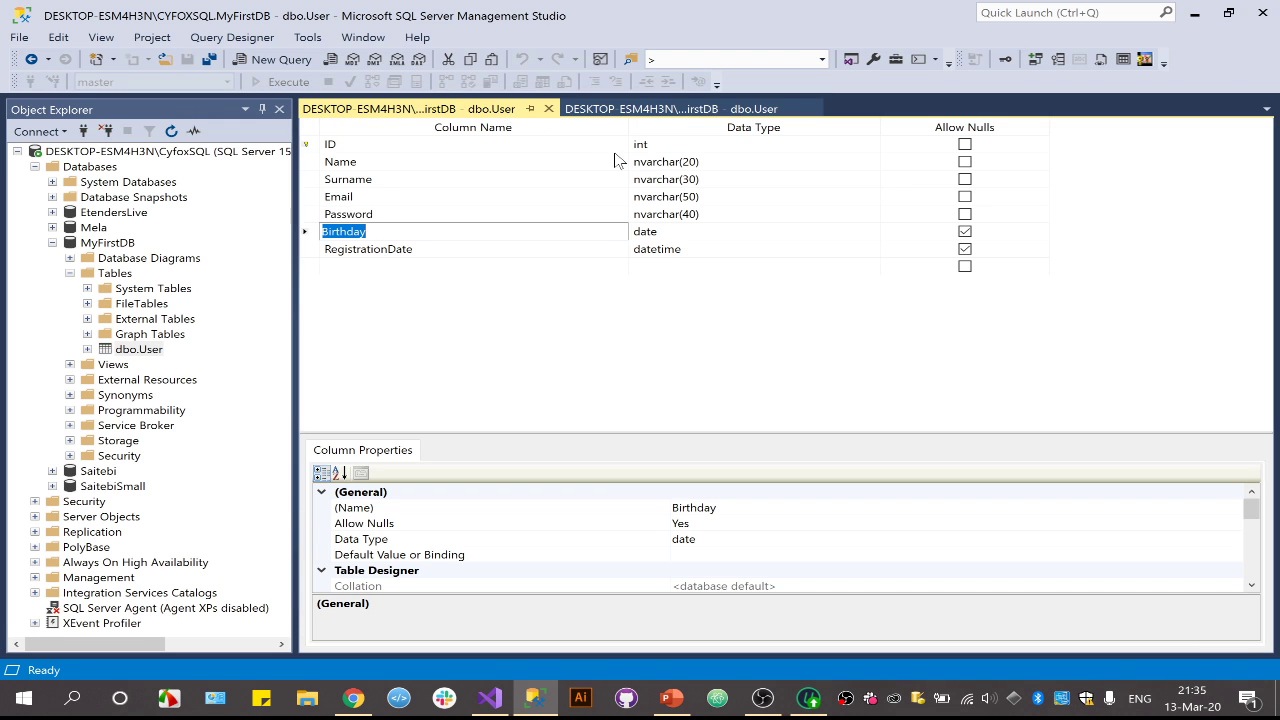
left_click(680, 108)
left_click(482, 183)
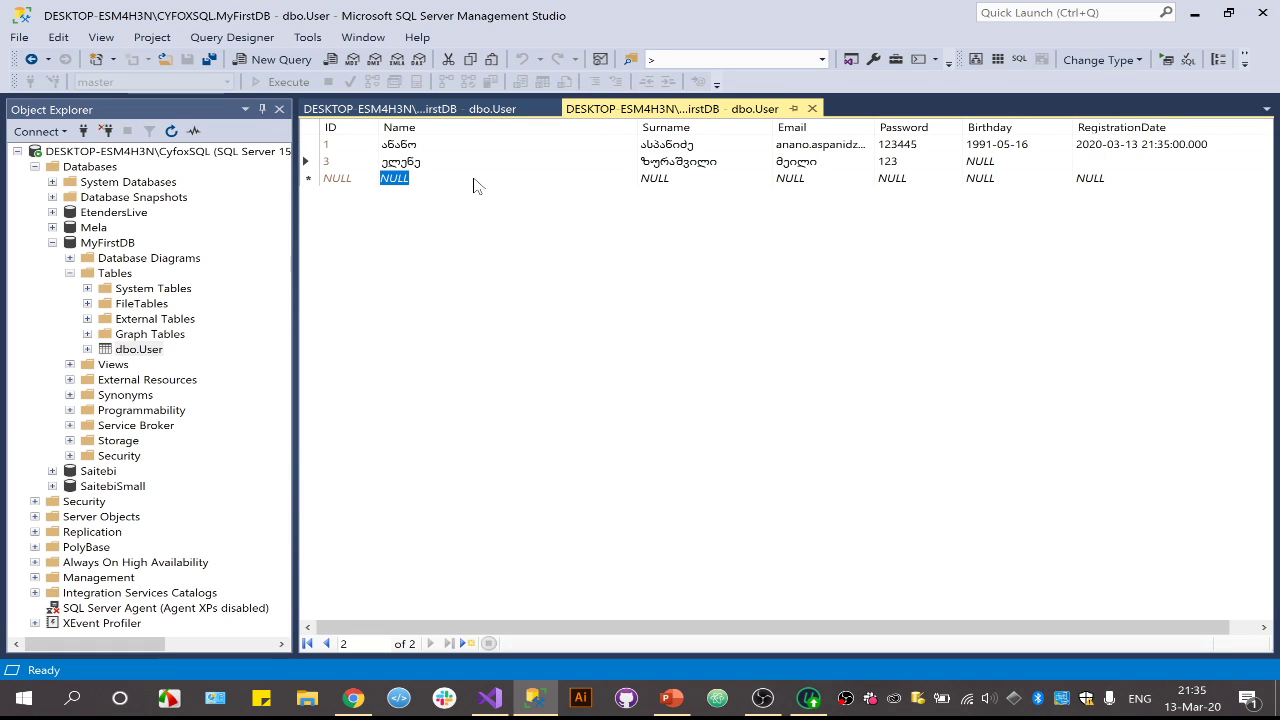
type("biuytvrcetfvygbhunjkm")
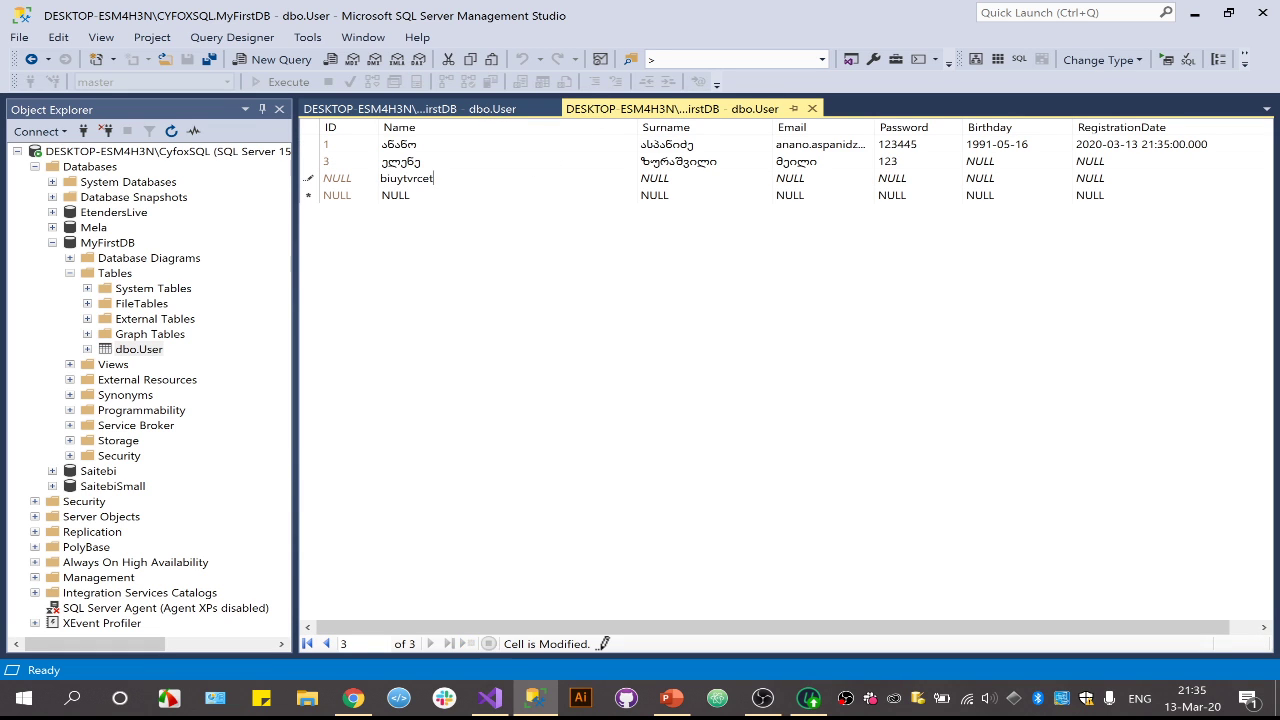
Search Google in a new Chrome tab for 'akon real name' and select the full-name result.
left_click(354, 698)
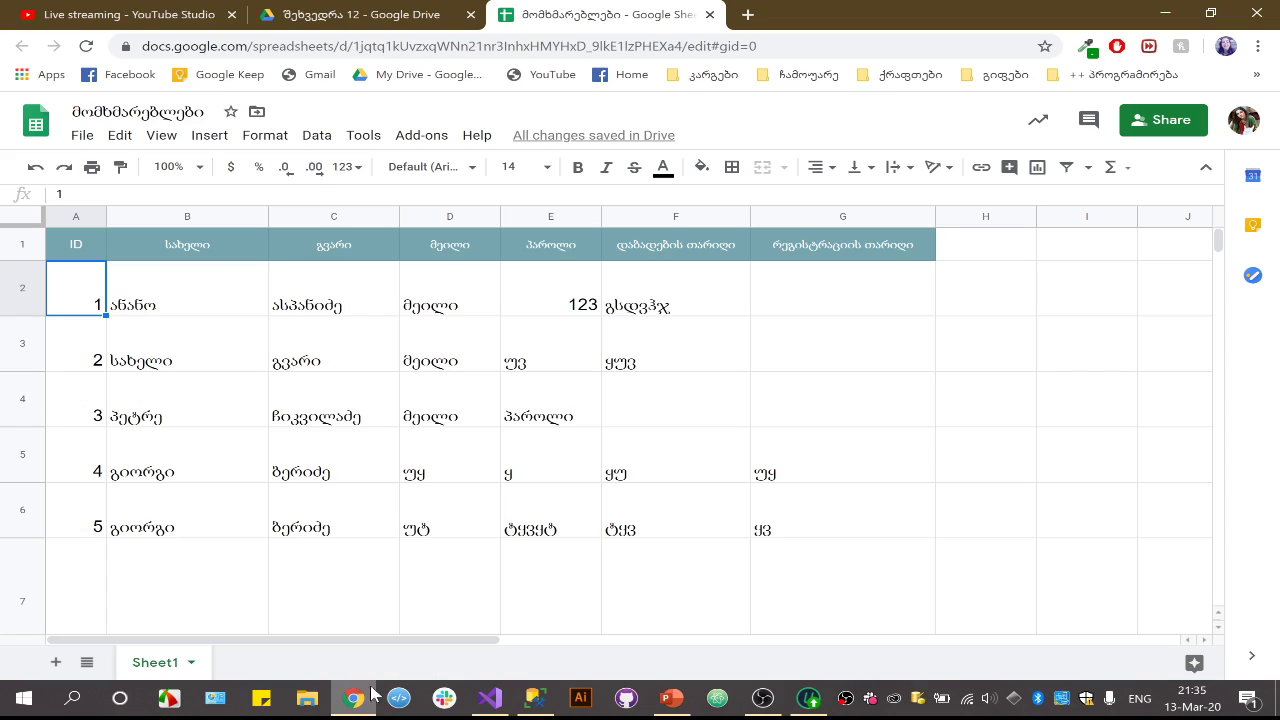
left_click(748, 14)
type("akon real name")
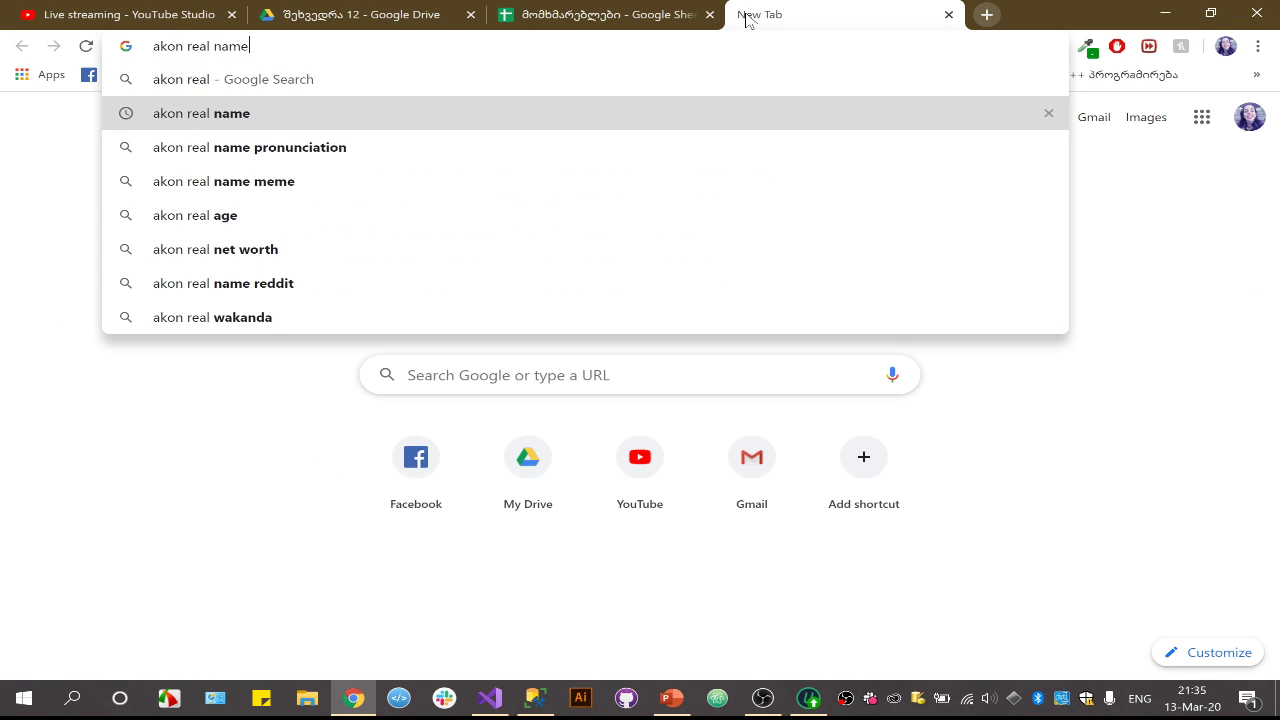
key("Return")
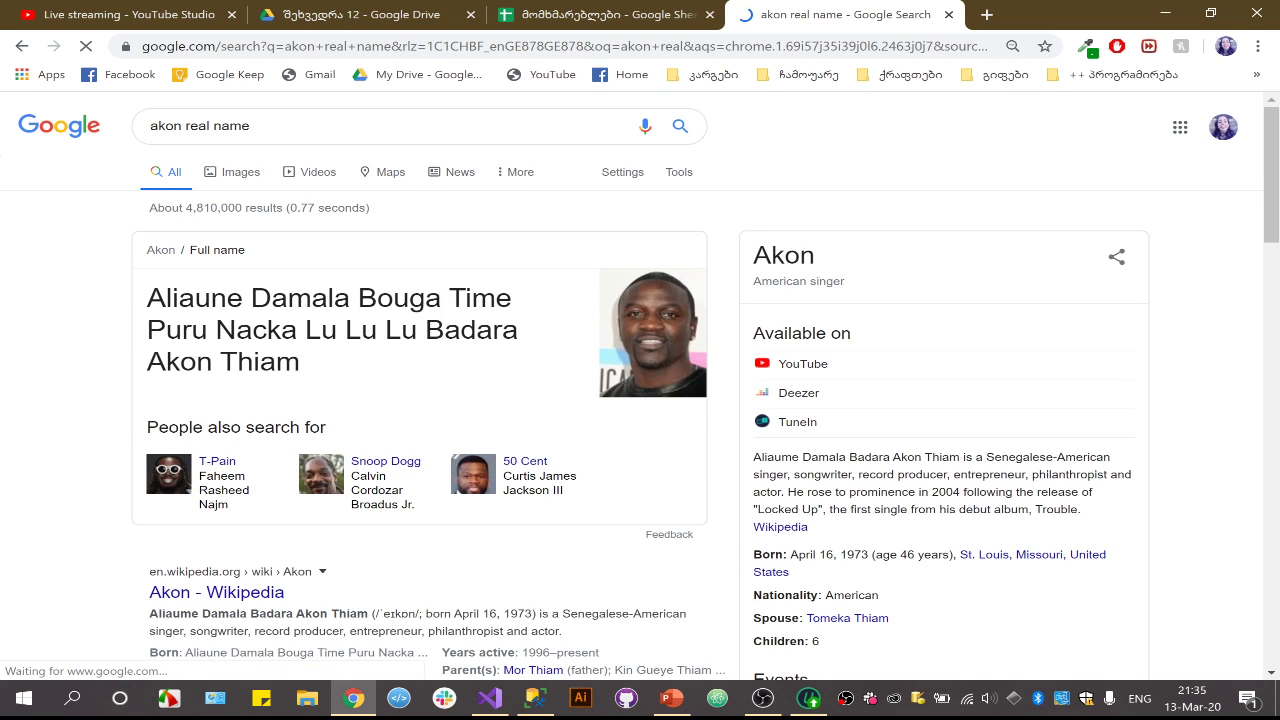
left_click_drag(147, 290, 323, 366)
key("ctrl+c")
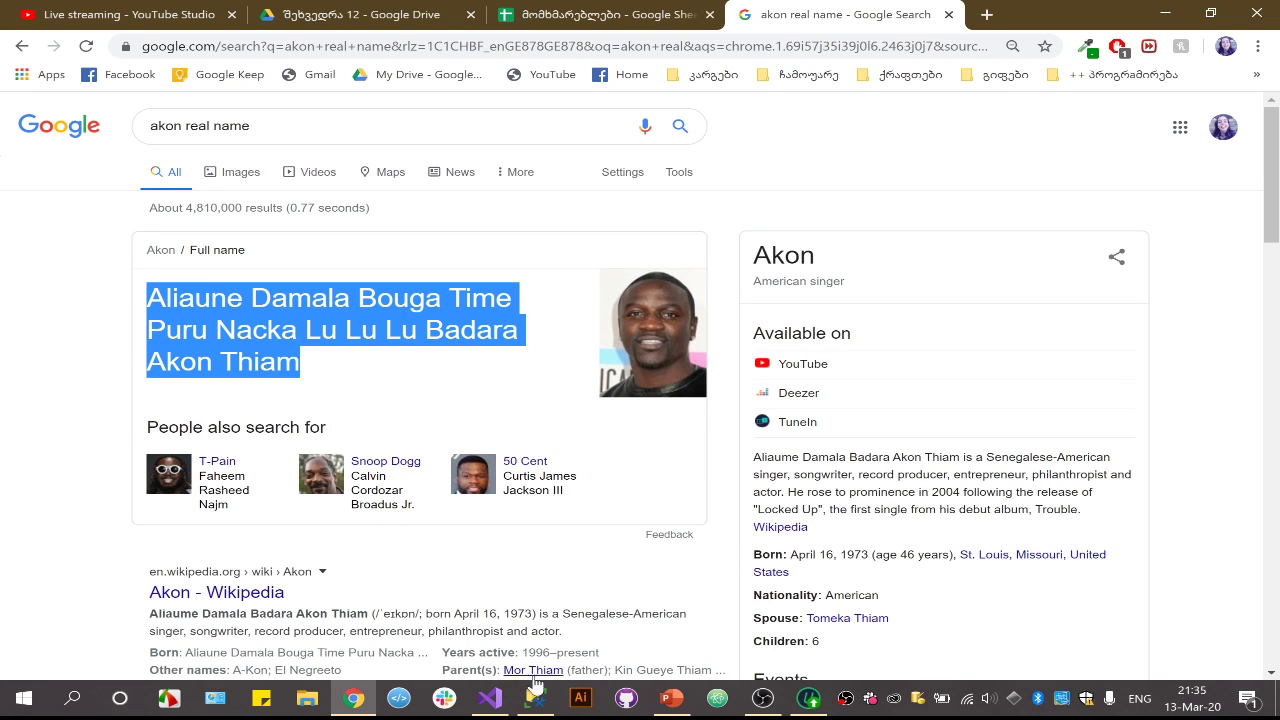
left_click(535, 698)
key("ctrl+a")
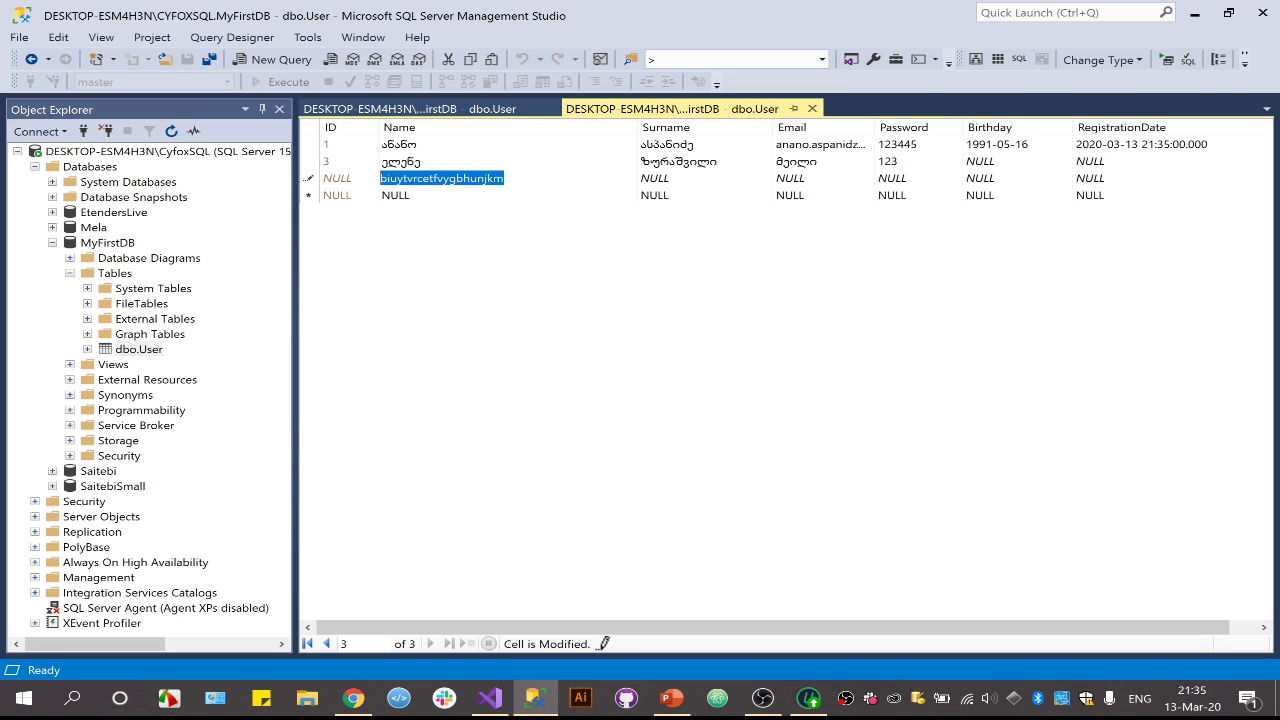
key("ctrl+v")
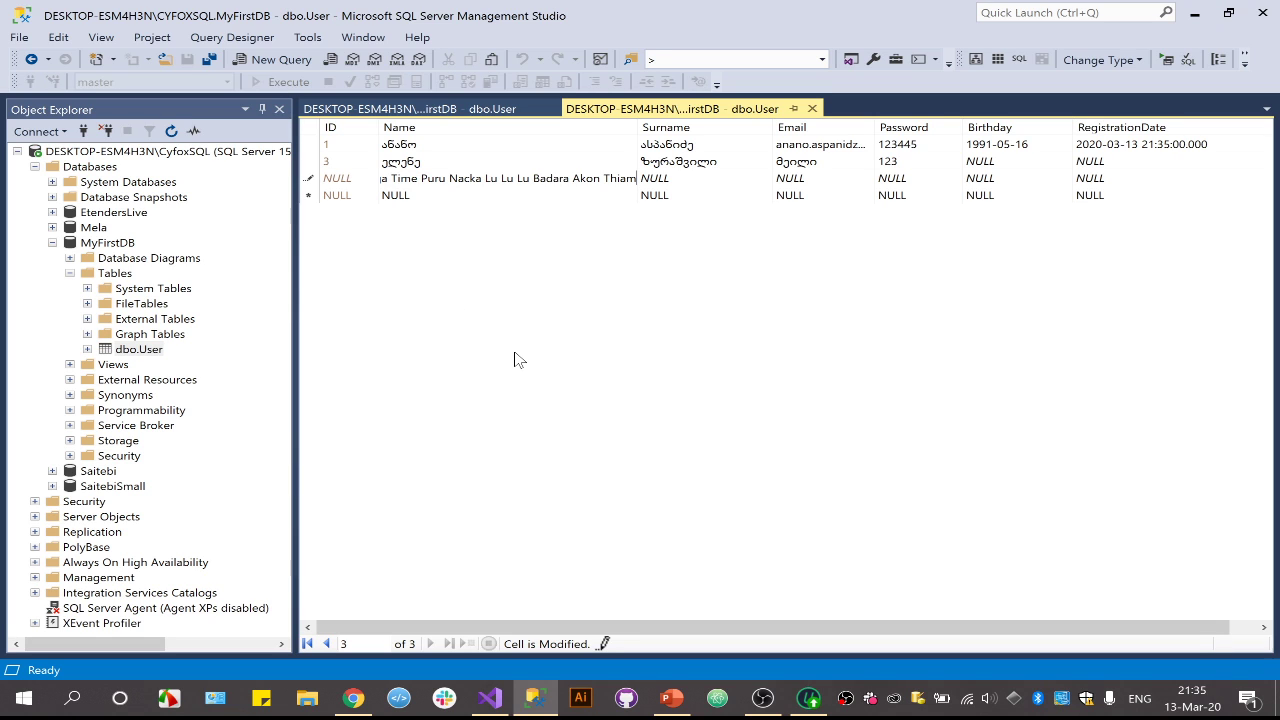
key("Tab")
type("gva")
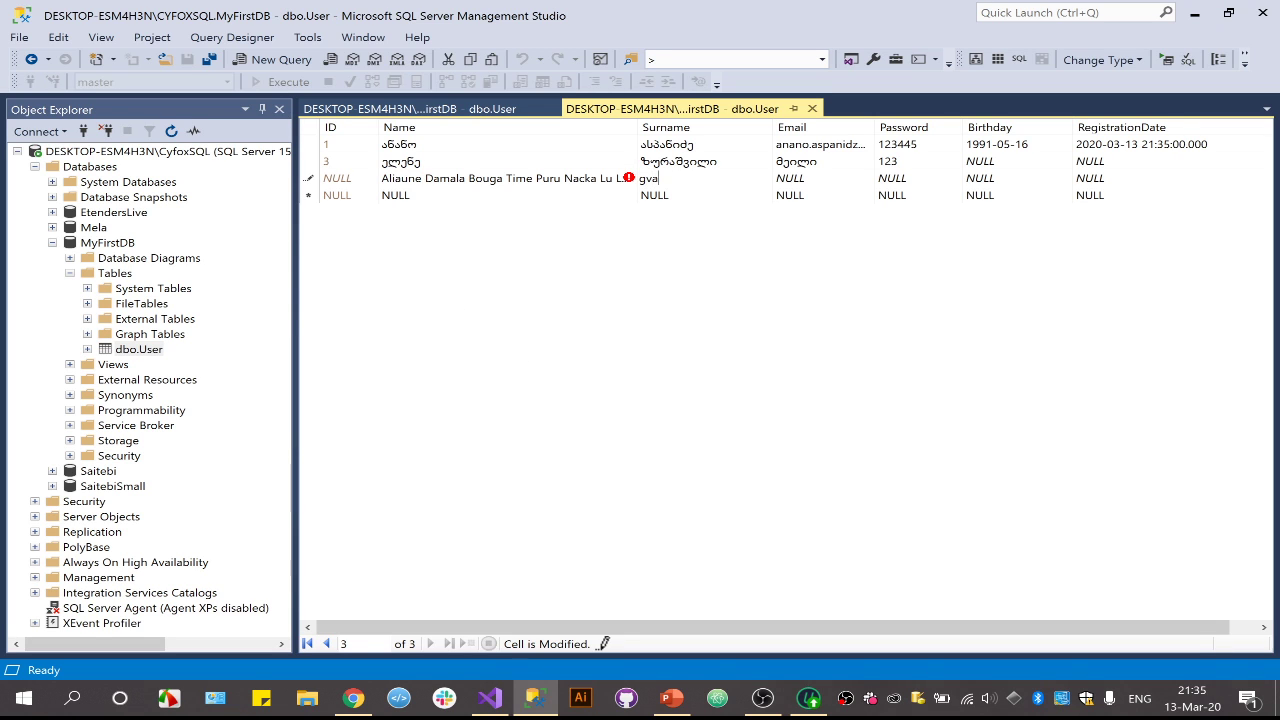
type("ri")
key("Tab")
type("bh")
key("Tab")
key("BackSpace")
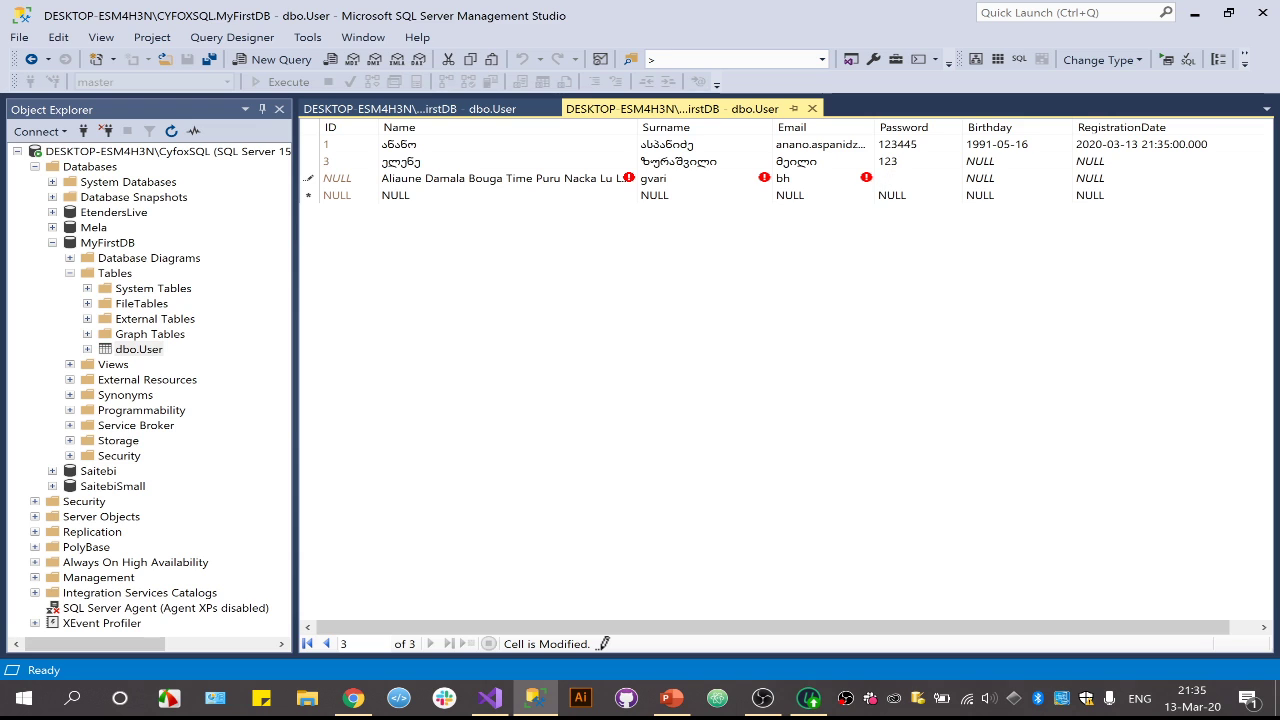
type("hb")
key("Return")
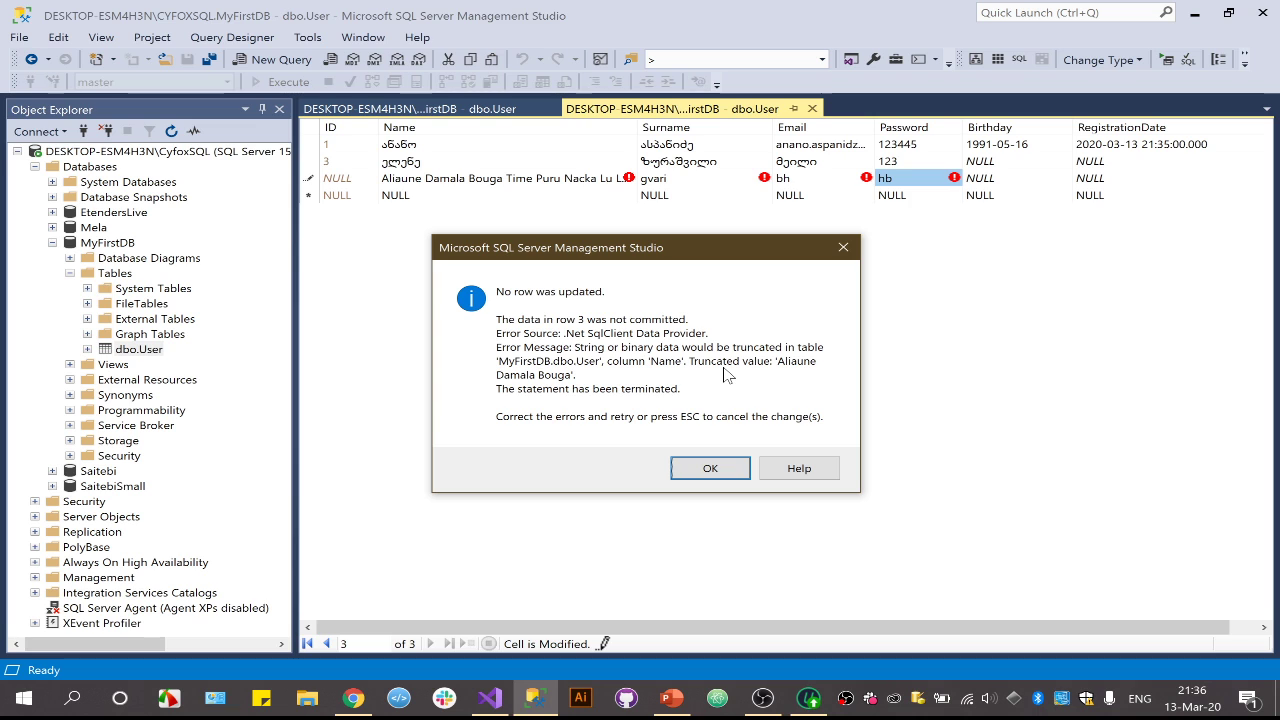
Dismiss the truncation error and check that the Name column is nvarchar(20) in the design view.
left_click(705, 466)
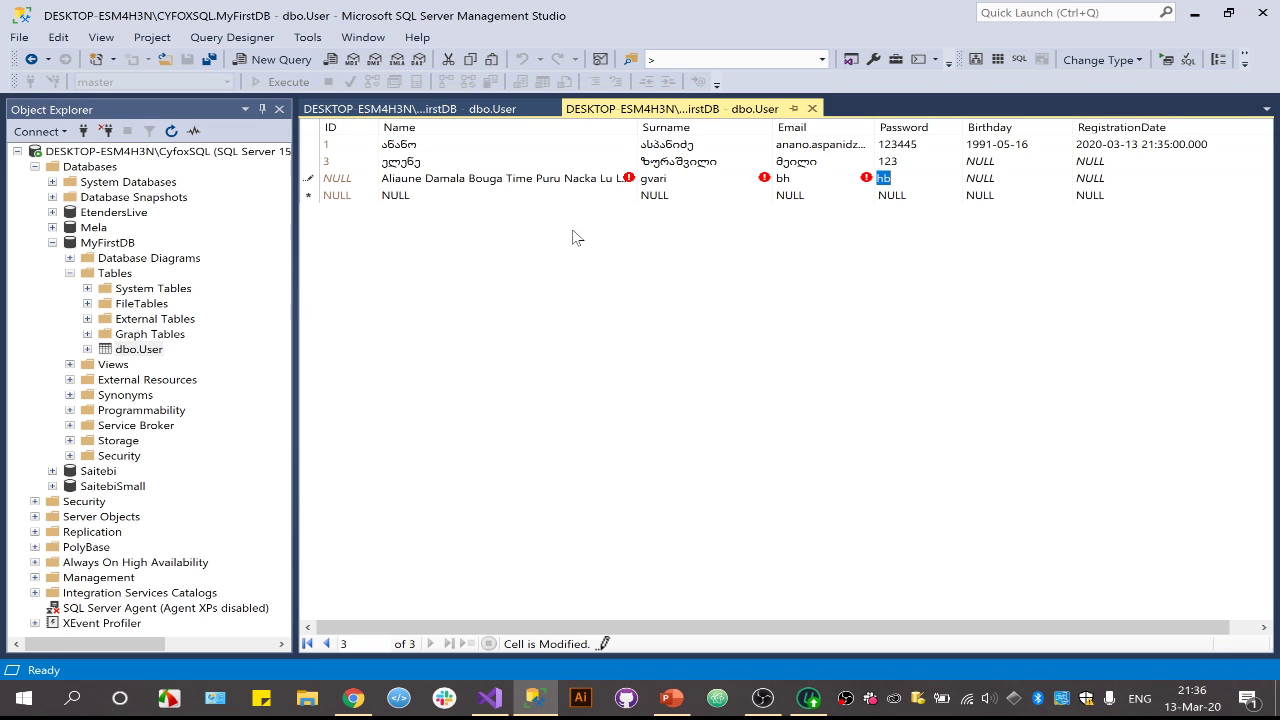
left_click(430, 108)
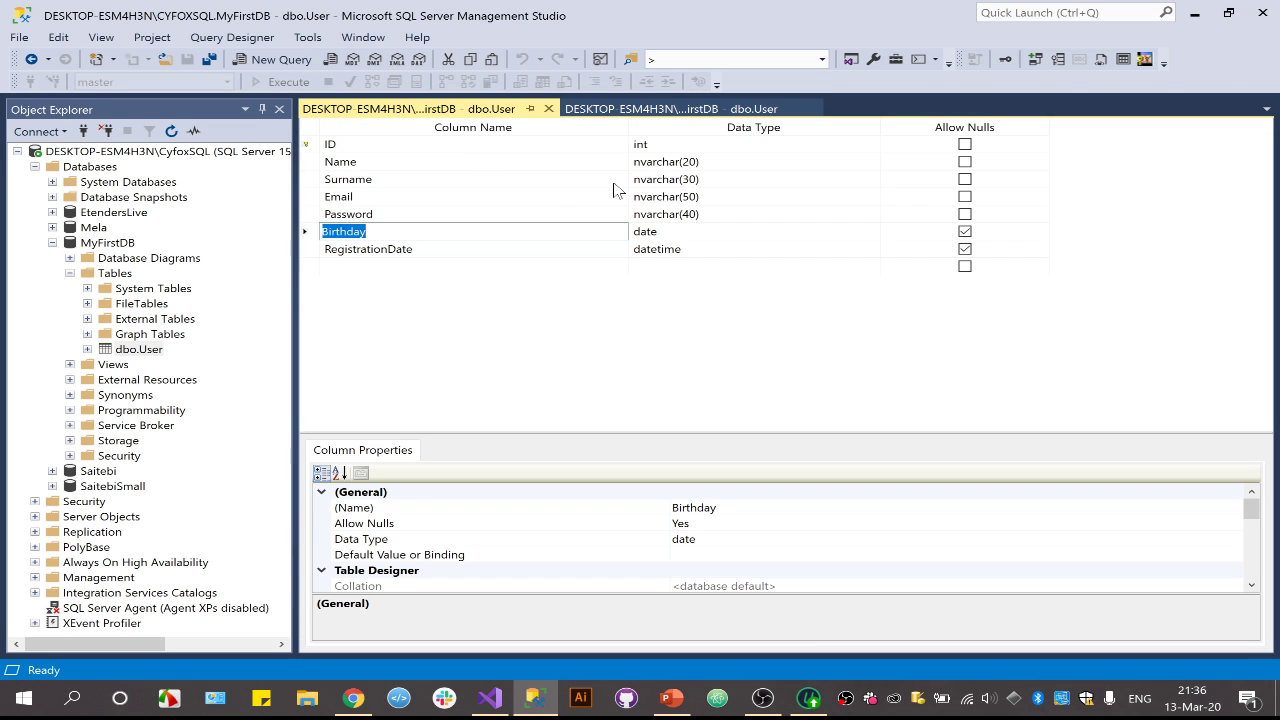
left_click(640, 162)
left_click(690, 108)
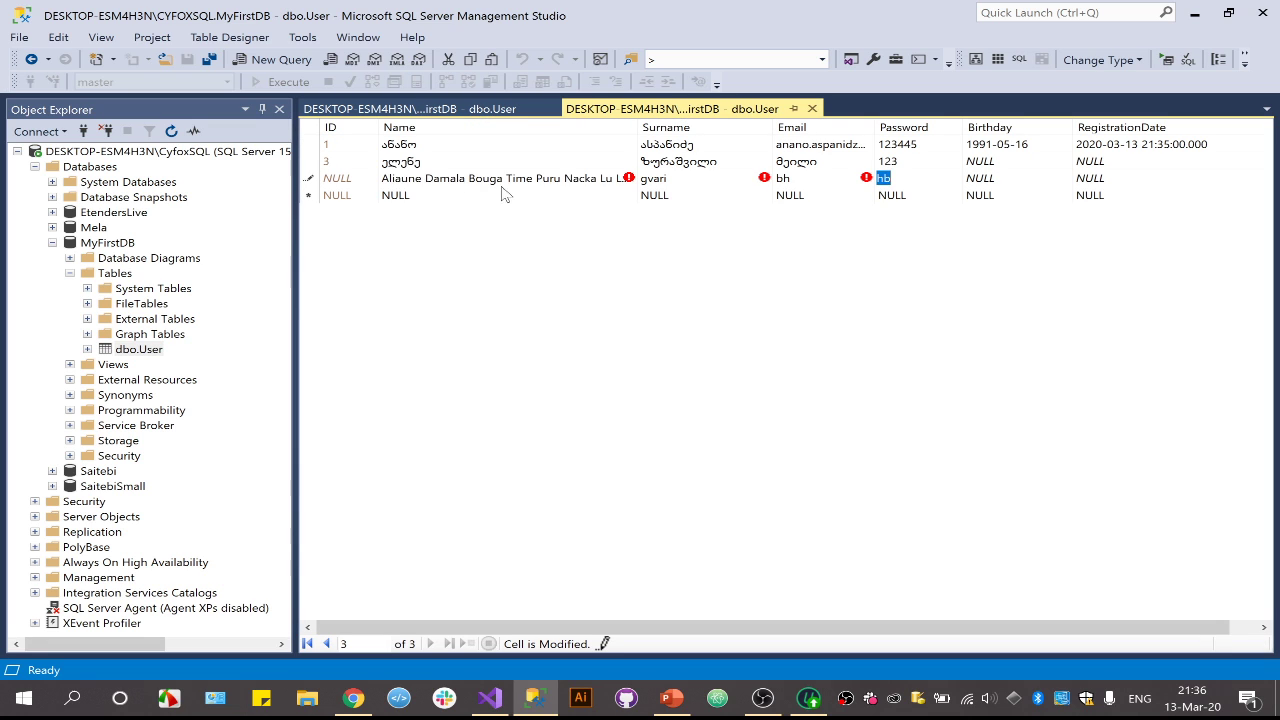
Replace the new row's Name with a shorter pasted name and save the row.
left_click(505, 178)
left_click(520, 178)
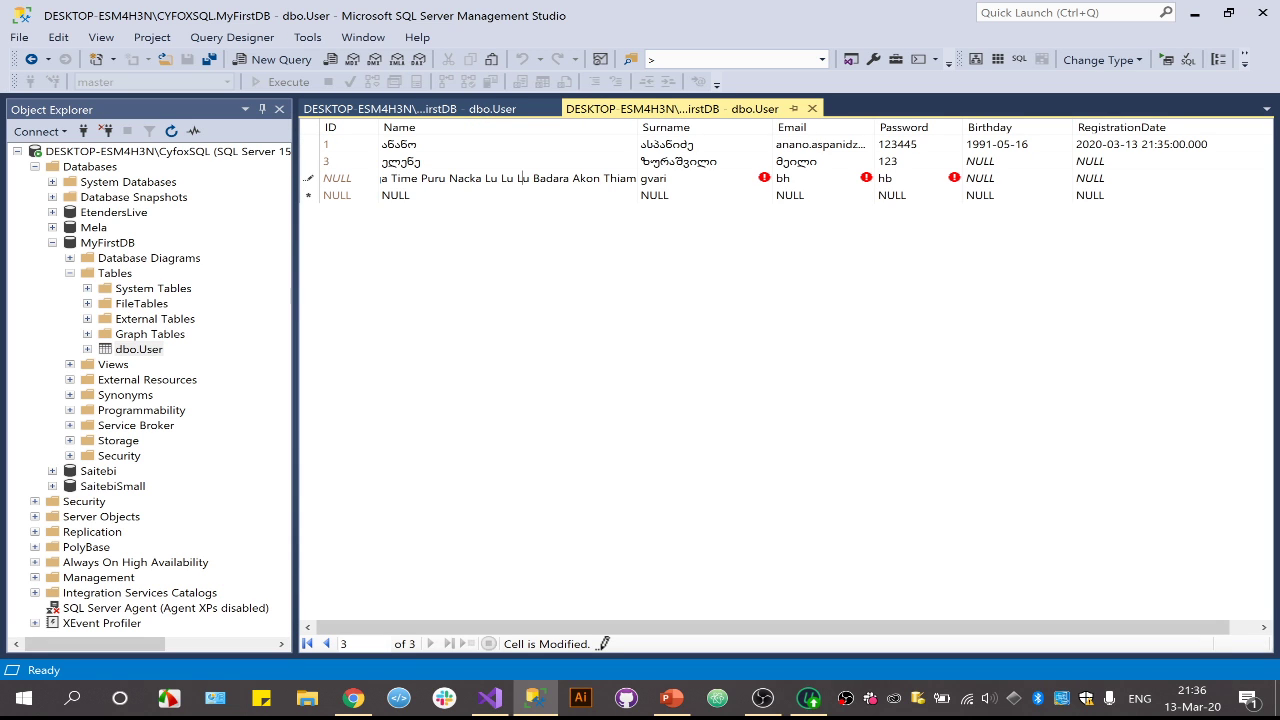
key("ctrl+a")
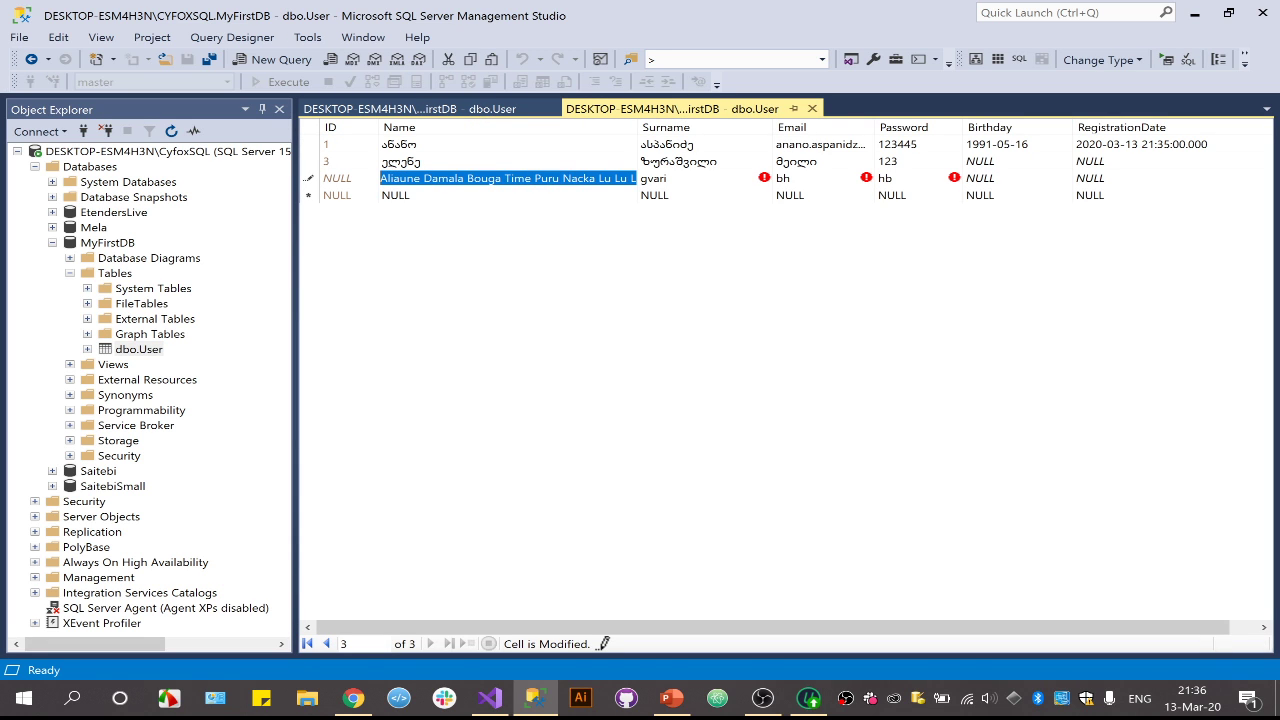
type("Badara Akon Thiam")
key("Return")
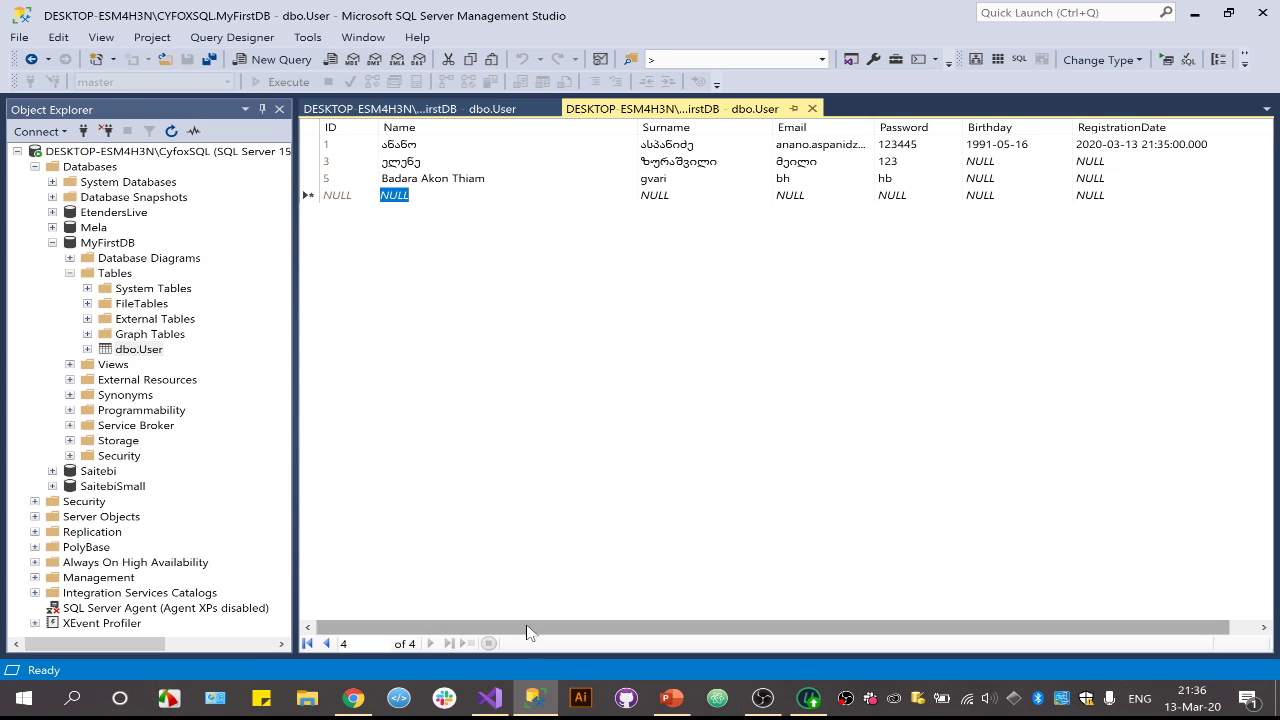
Advance the lecture to slide 25 on constraints, then narrow the Name column in the dbo.User grid.
left_click(671, 698)
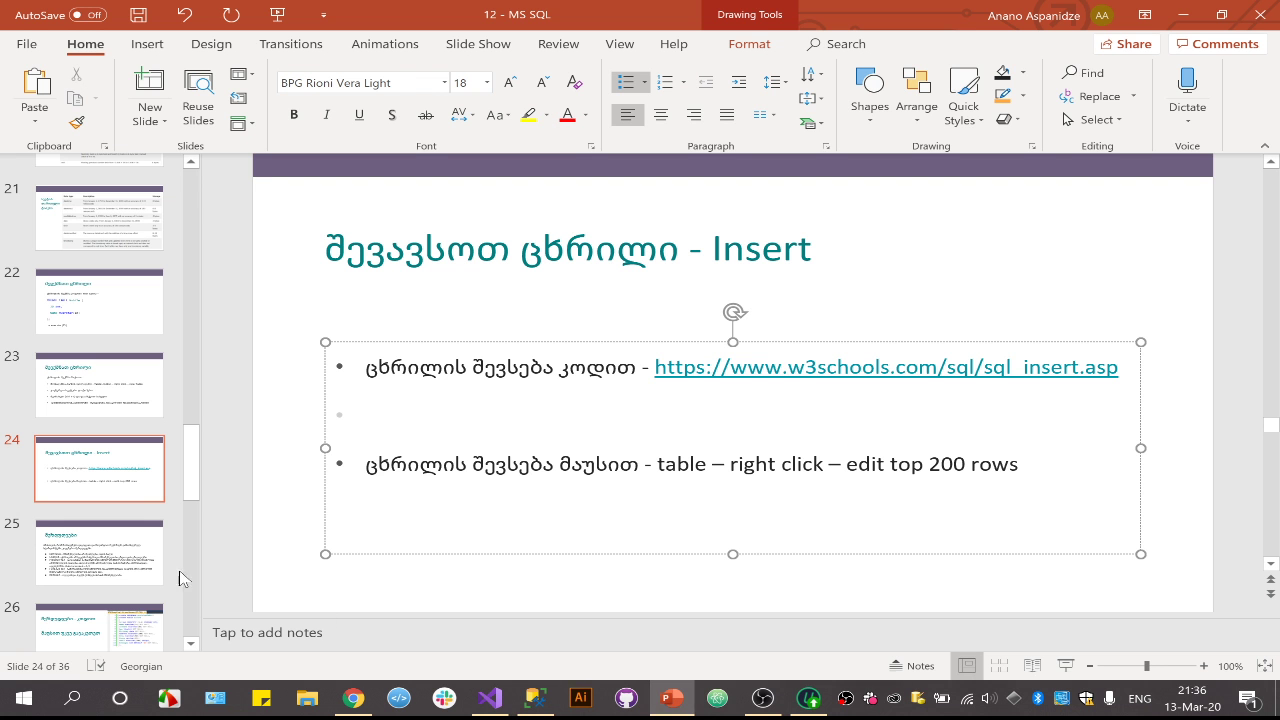
left_click_drag(190, 476, 186, 512)
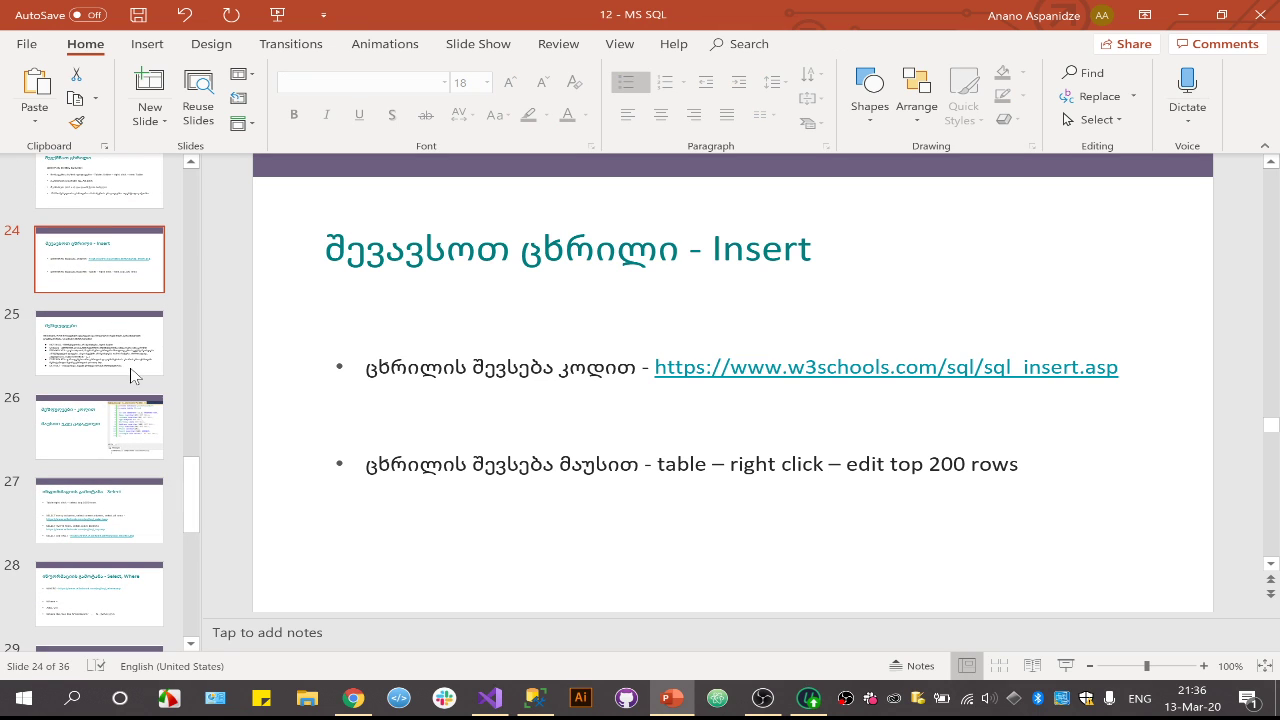
left_click(132, 372)
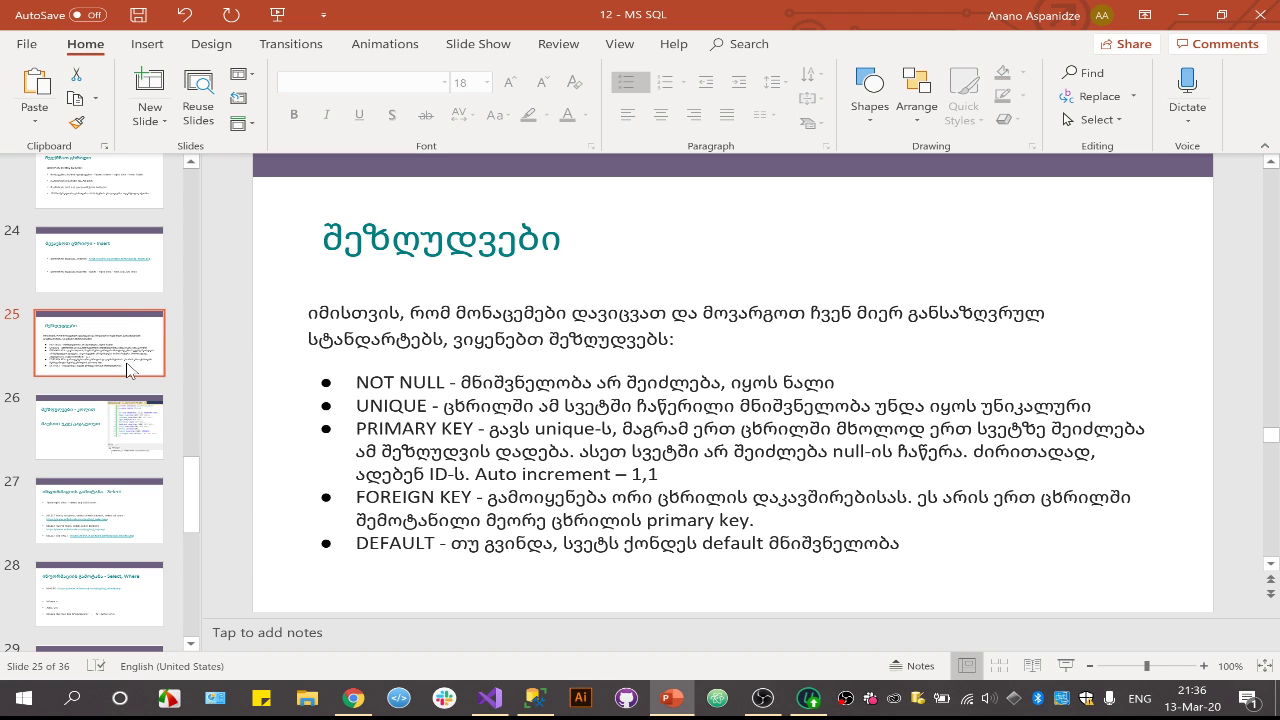
left_click(541, 712)
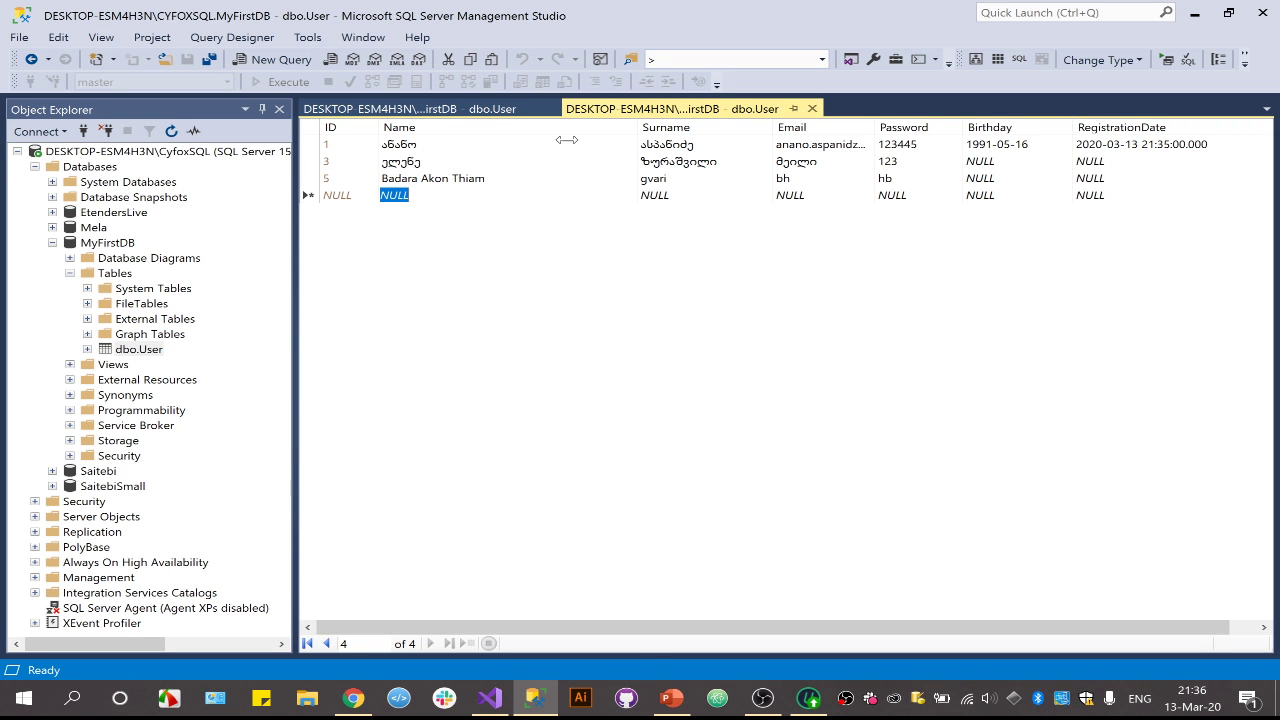
left_click_drag(638, 140, 567, 140)
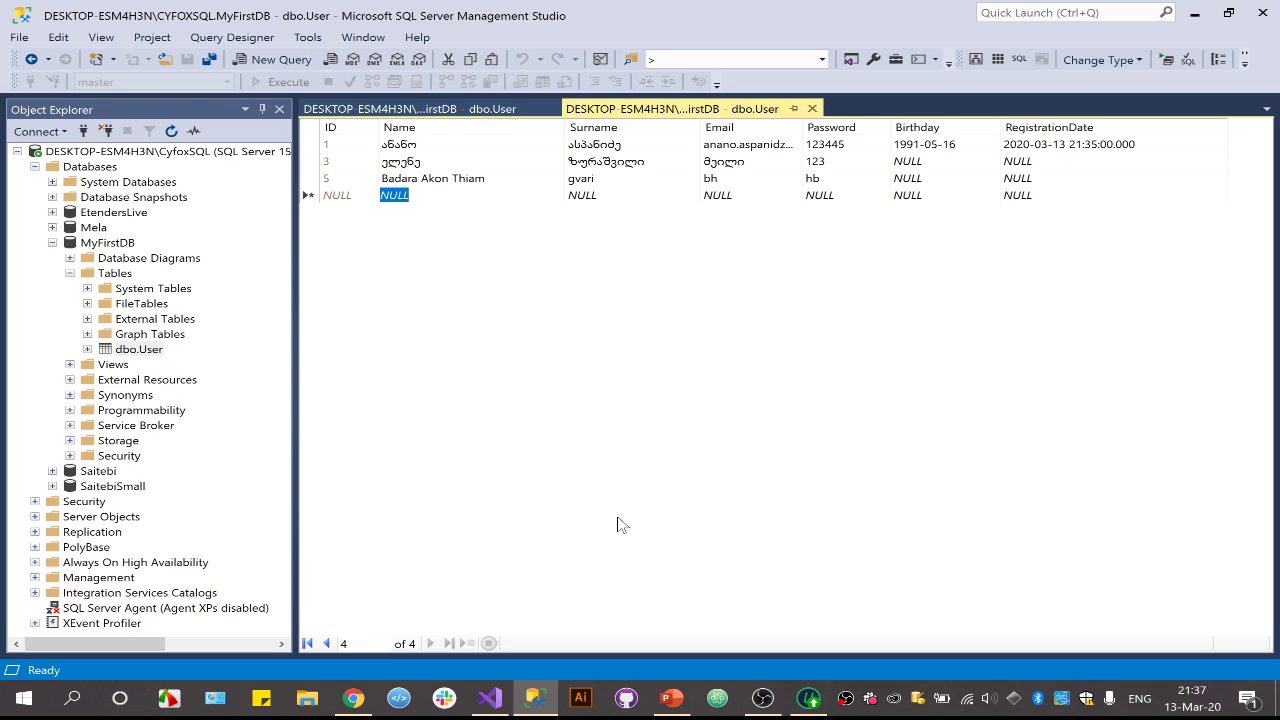
Switch from SSMS to the Form1.cs code in Visual Studio.
left_click(491, 700)
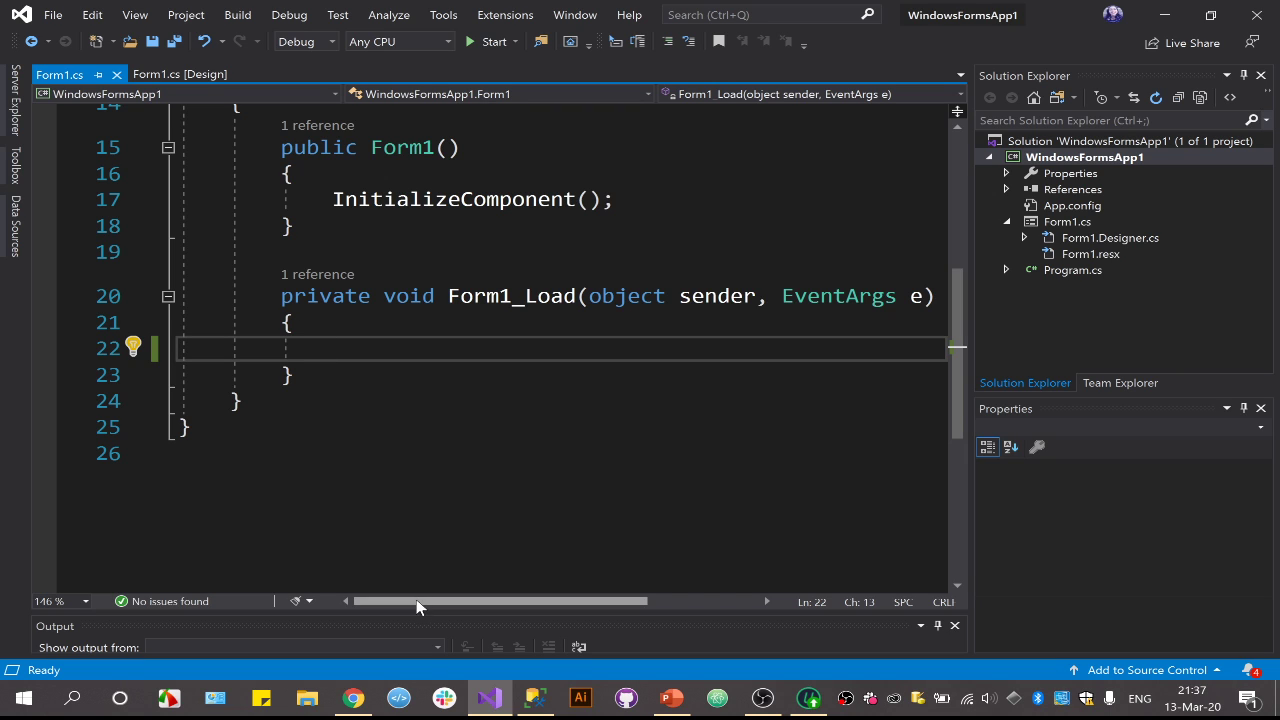
Add 'var date = DateTime.Now;' on line 22 of Form1_Load and save Form1.cs.
mouse_move(420, 602)
left_mouse_down()
mouse_move(443, 605)
mouse_move(423, 602)
left_mouse_up()
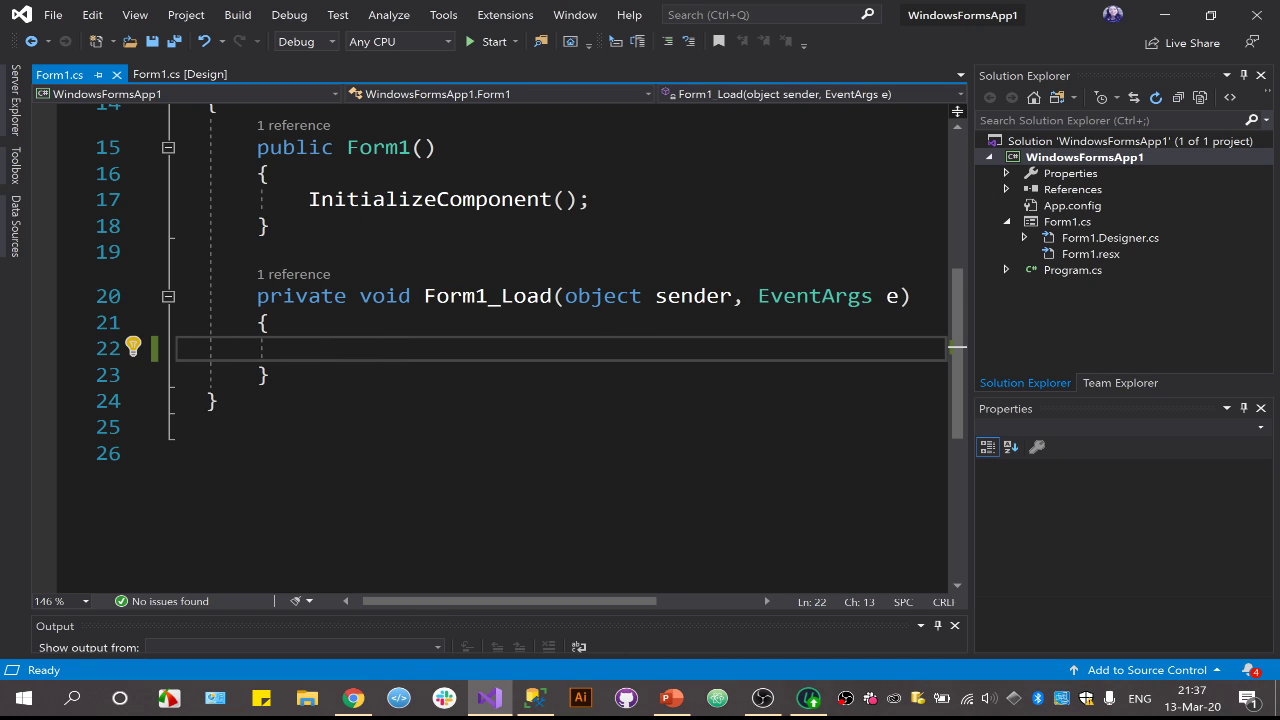
type("var date =")
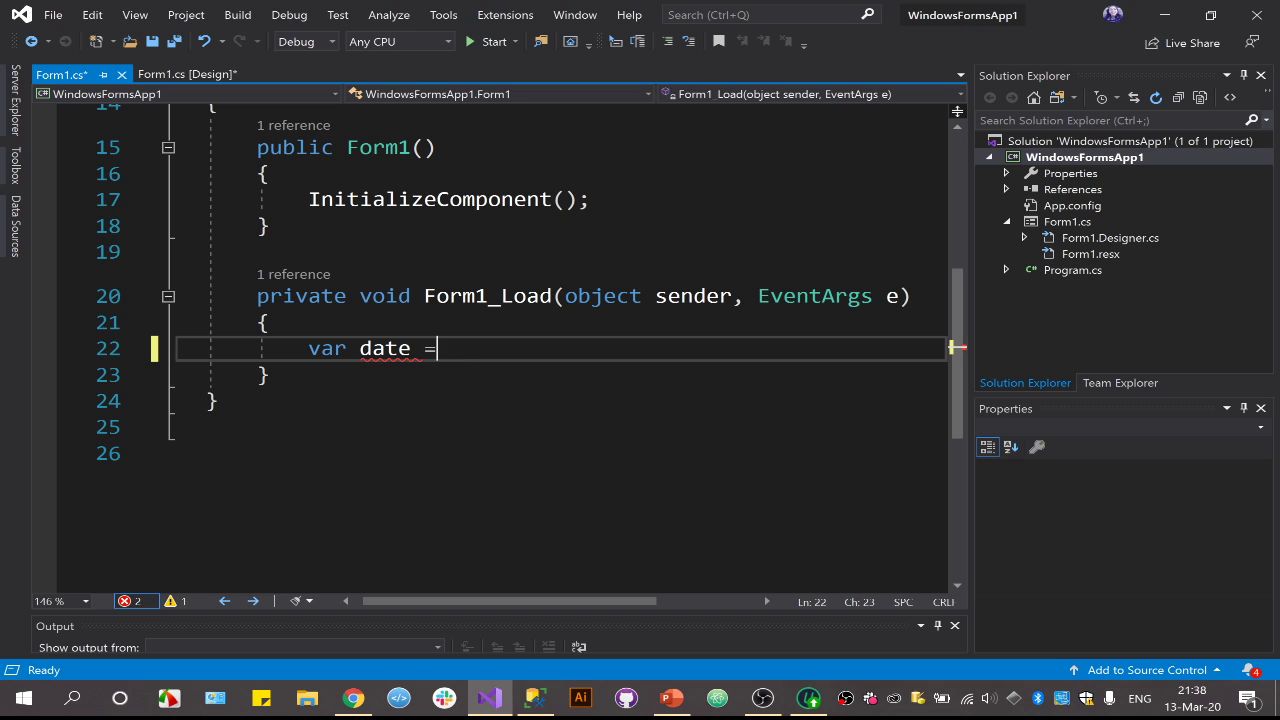
type(" Date")
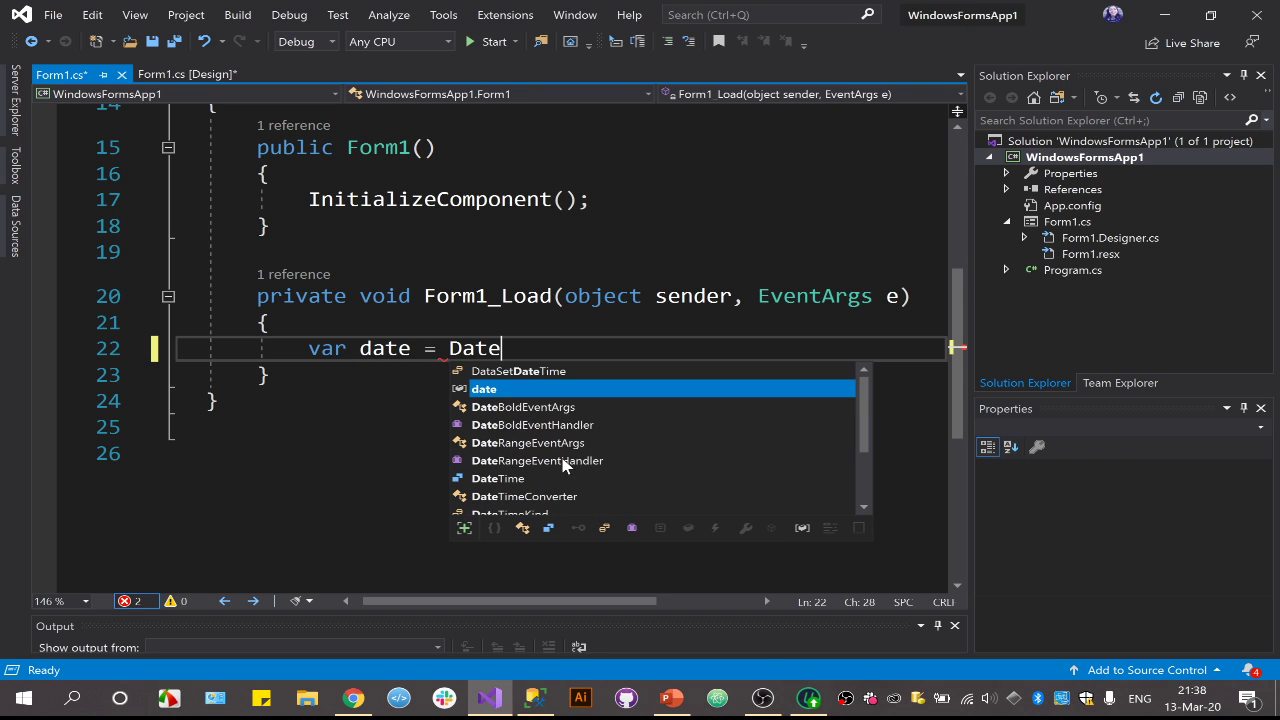
type("t")
key("Tab")
type(".n")
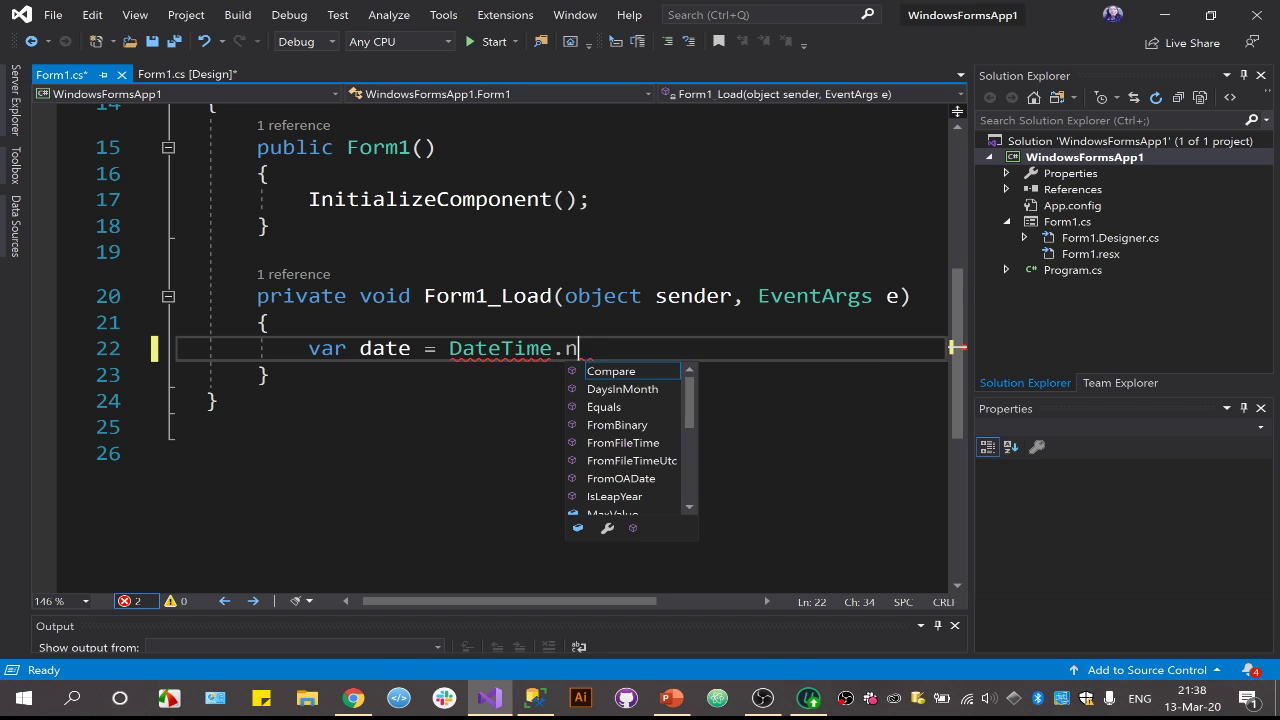
key("Tab")
type(";")
key("ctrl+s")
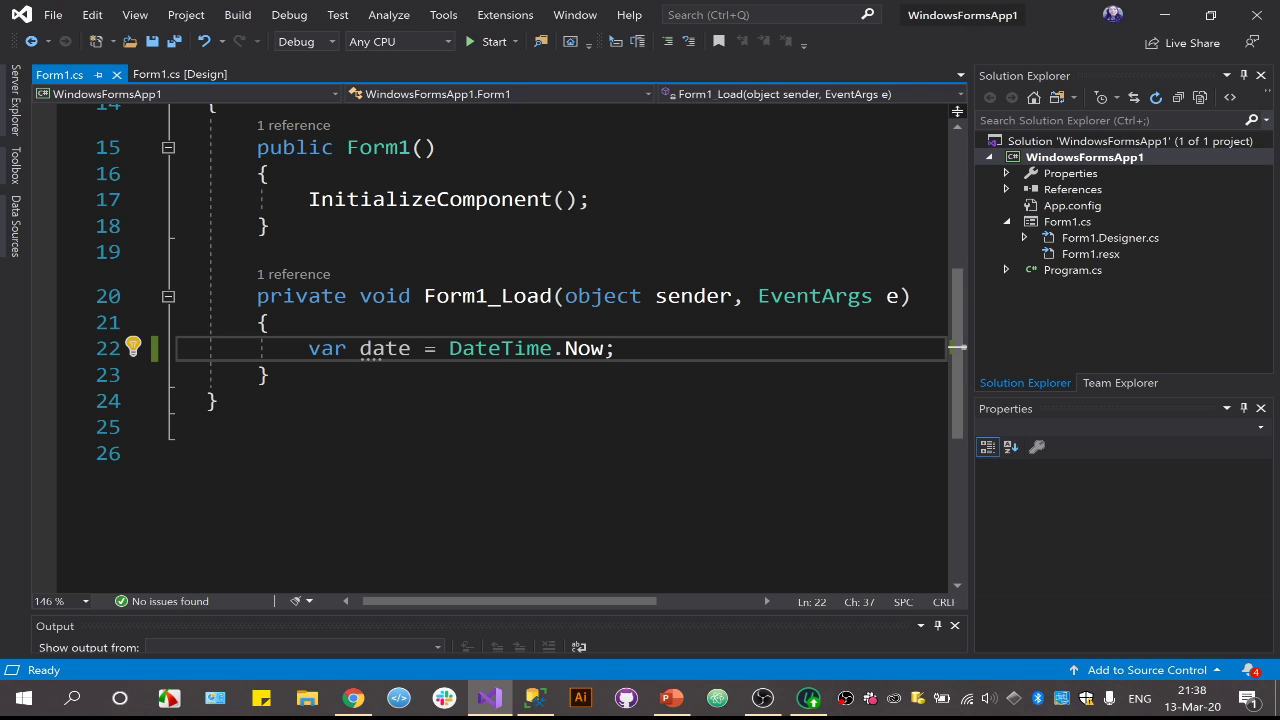
left_click_drag(296, 348, 616, 348)
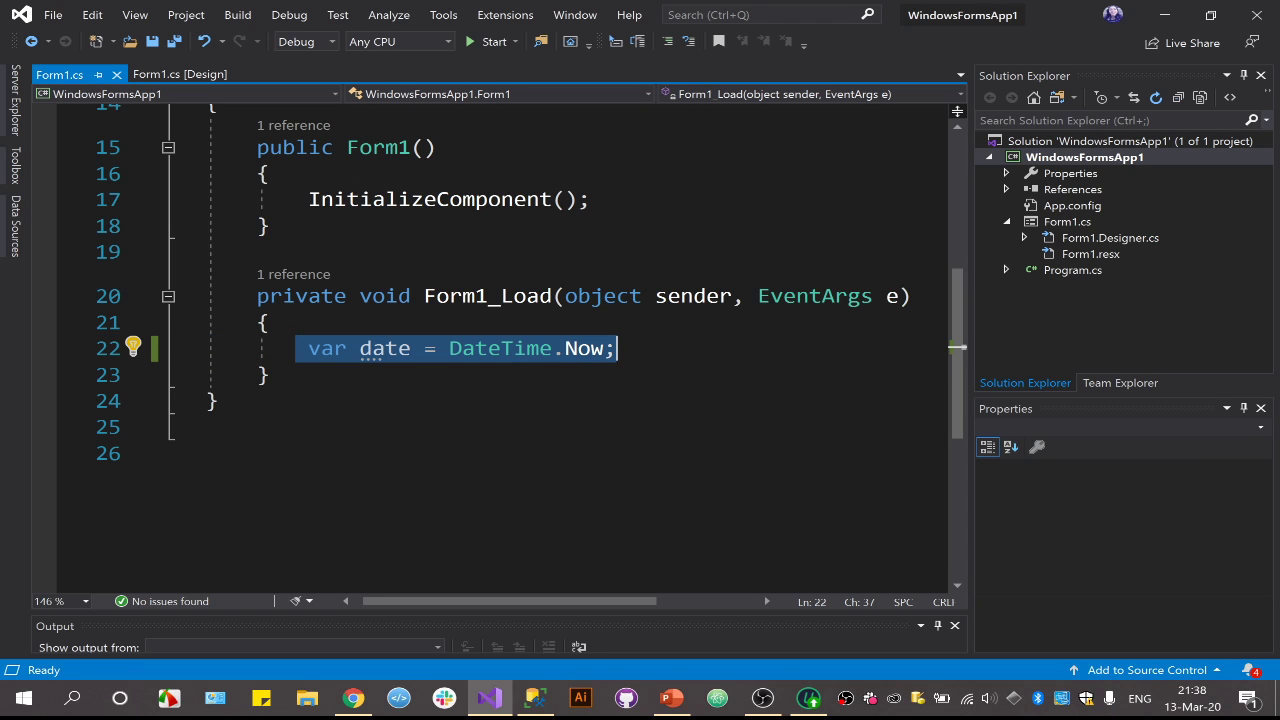
left_click(617, 348)
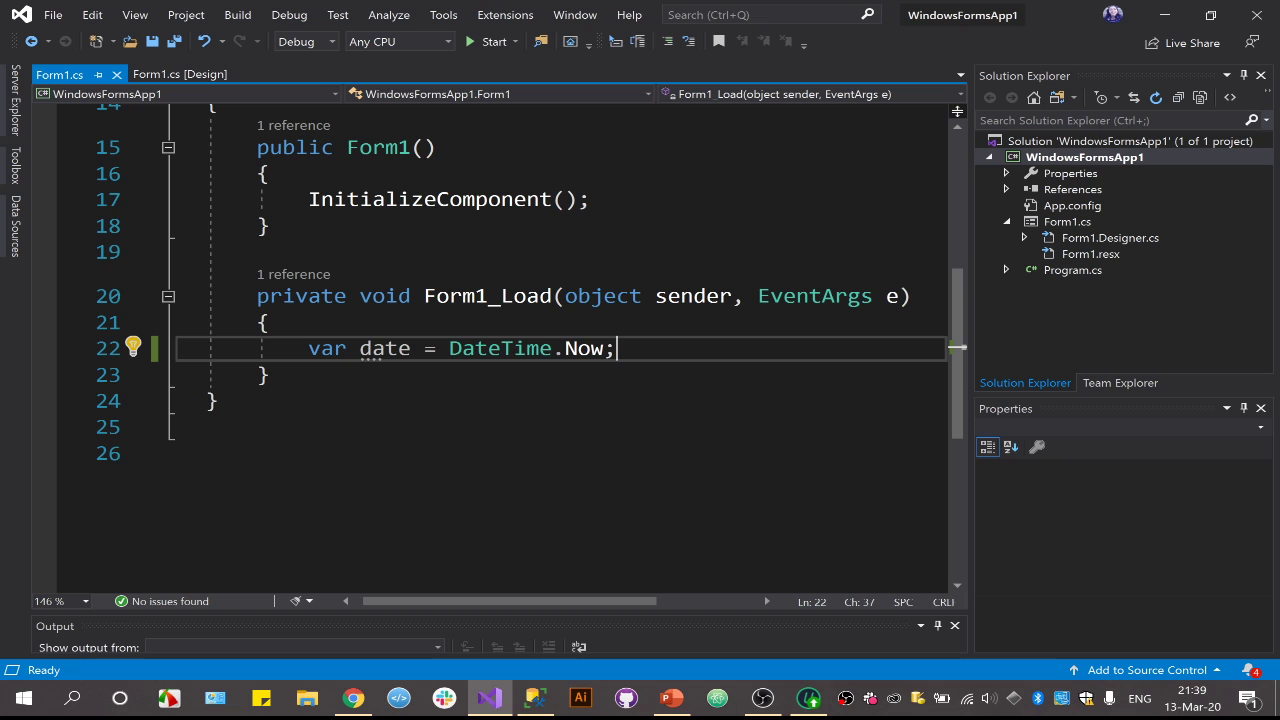
Check today's date in the taskbar calendar, then return to the date statement.
left_click(1198, 703)
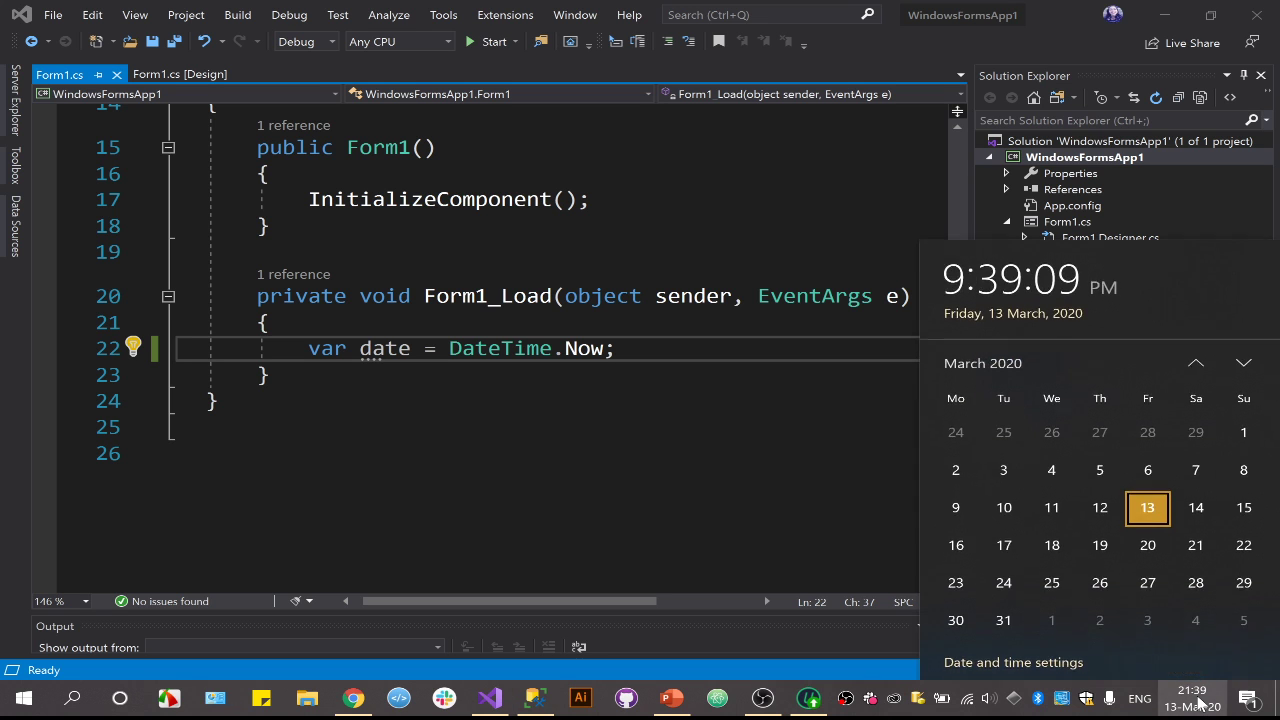
left_click(1198, 703)
left_click(1198, 703)
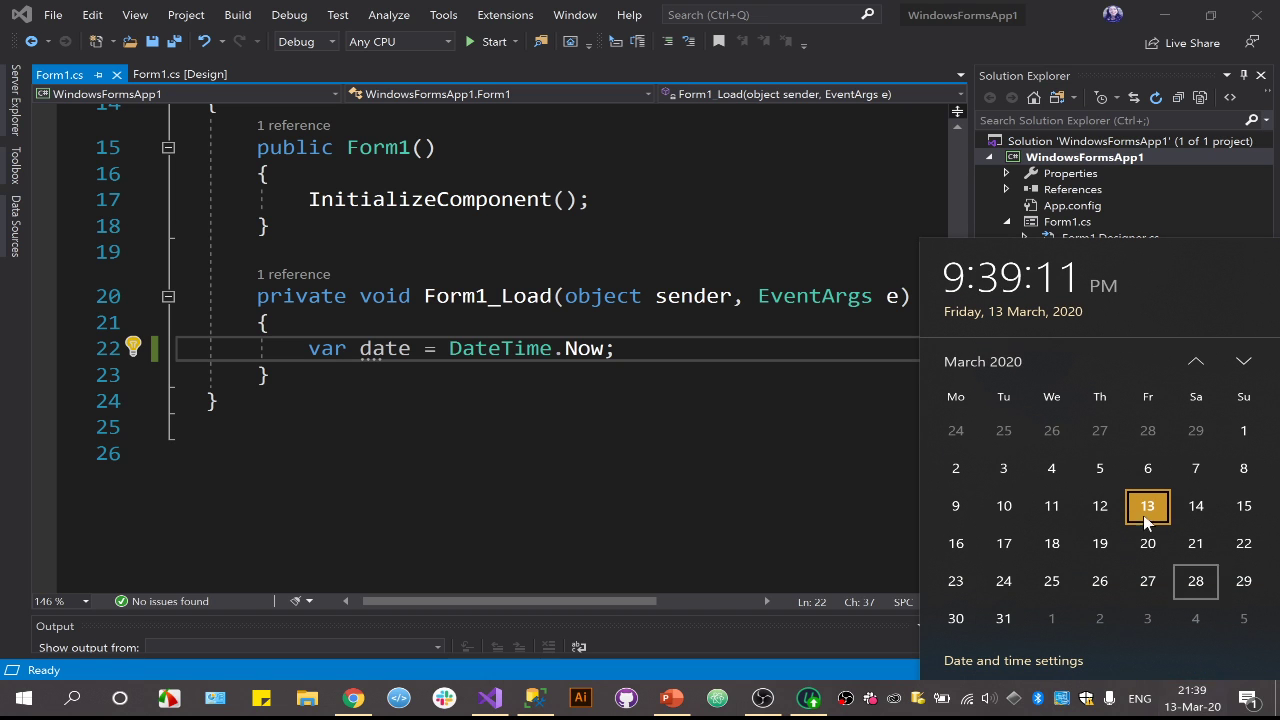
left_click(400, 453)
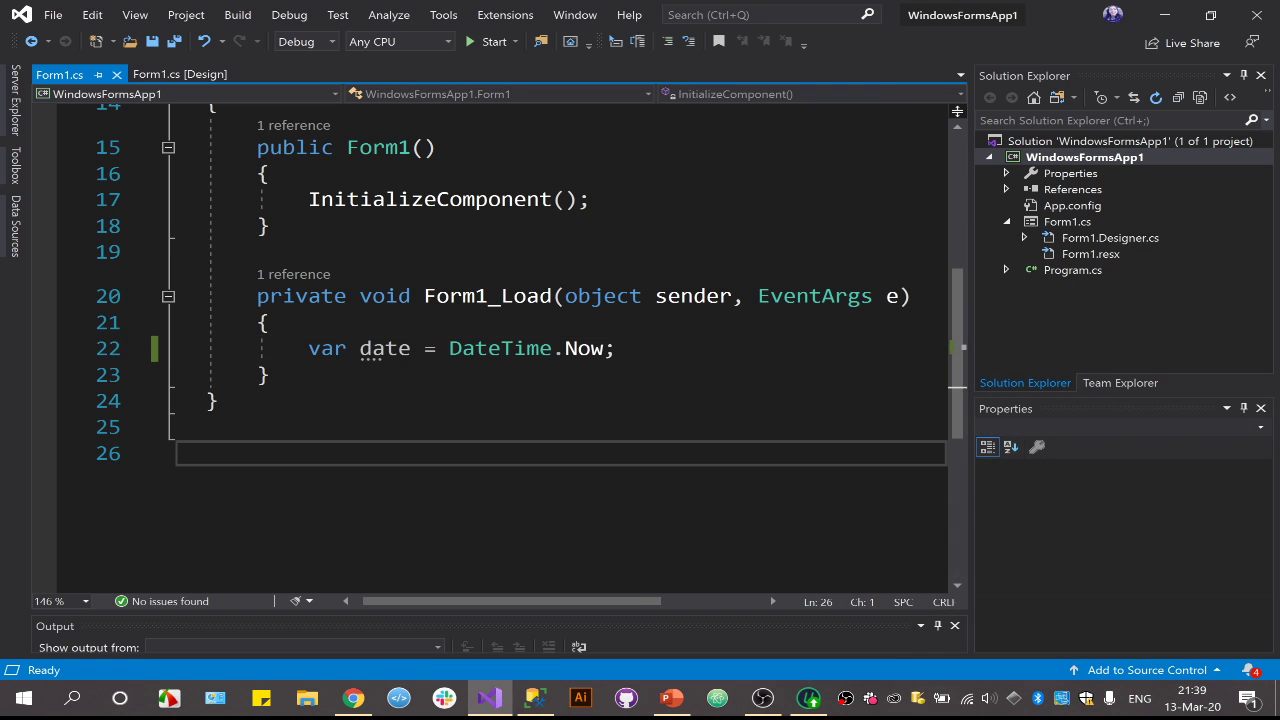
left_click(616, 348)
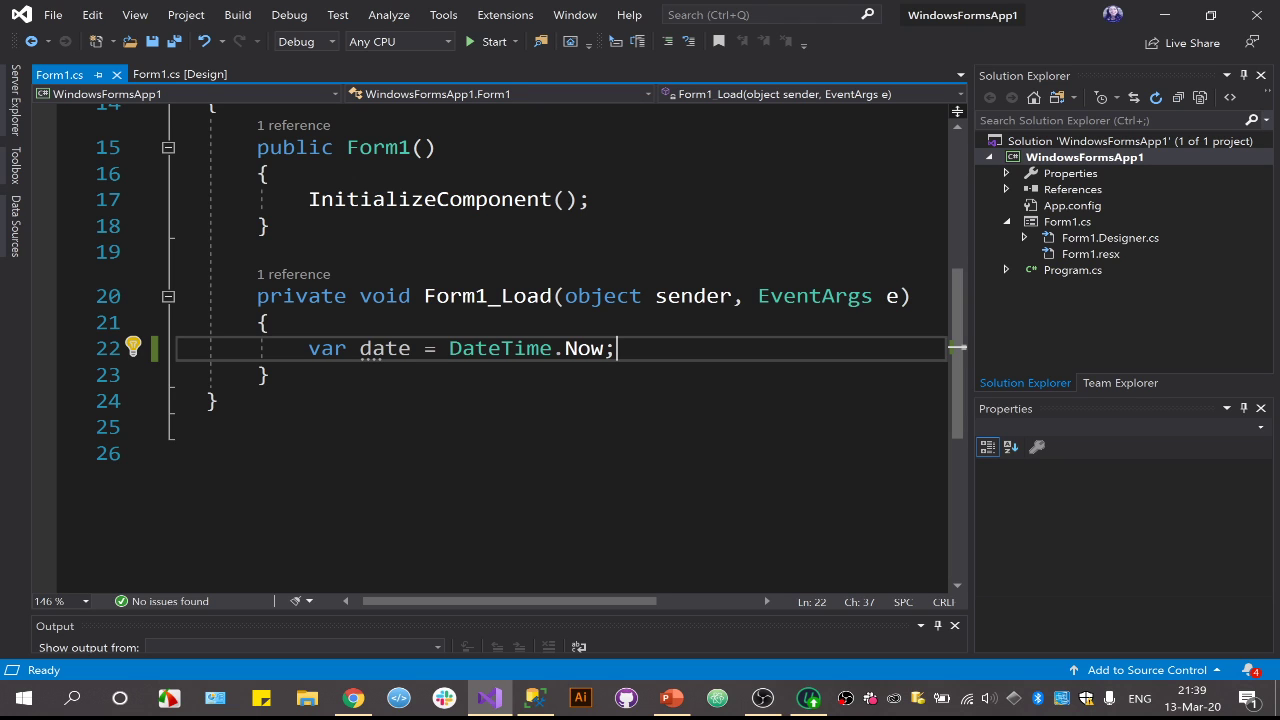
Highlight the var date = DateTime.Now; statement, then bring up the PowerPoint constraints slide.
left_click_drag(309, 348, 617, 348)
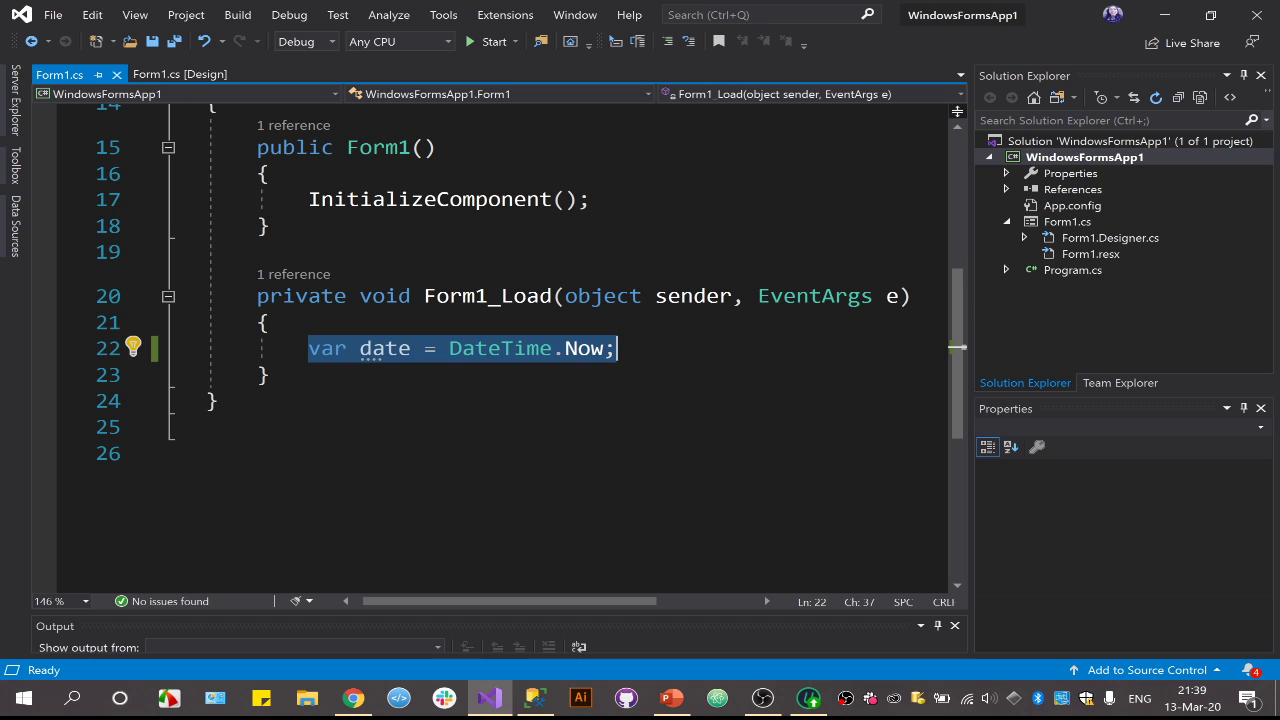
left_click(617, 348)
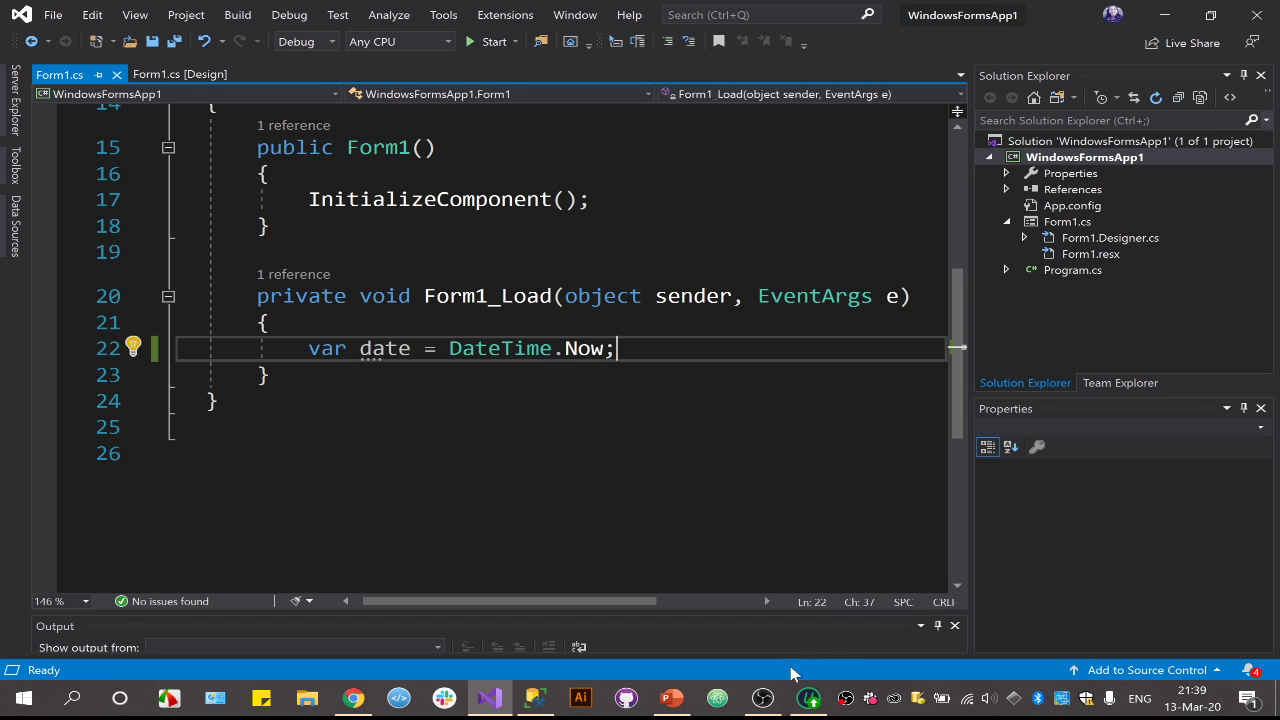
left_click(672, 698)
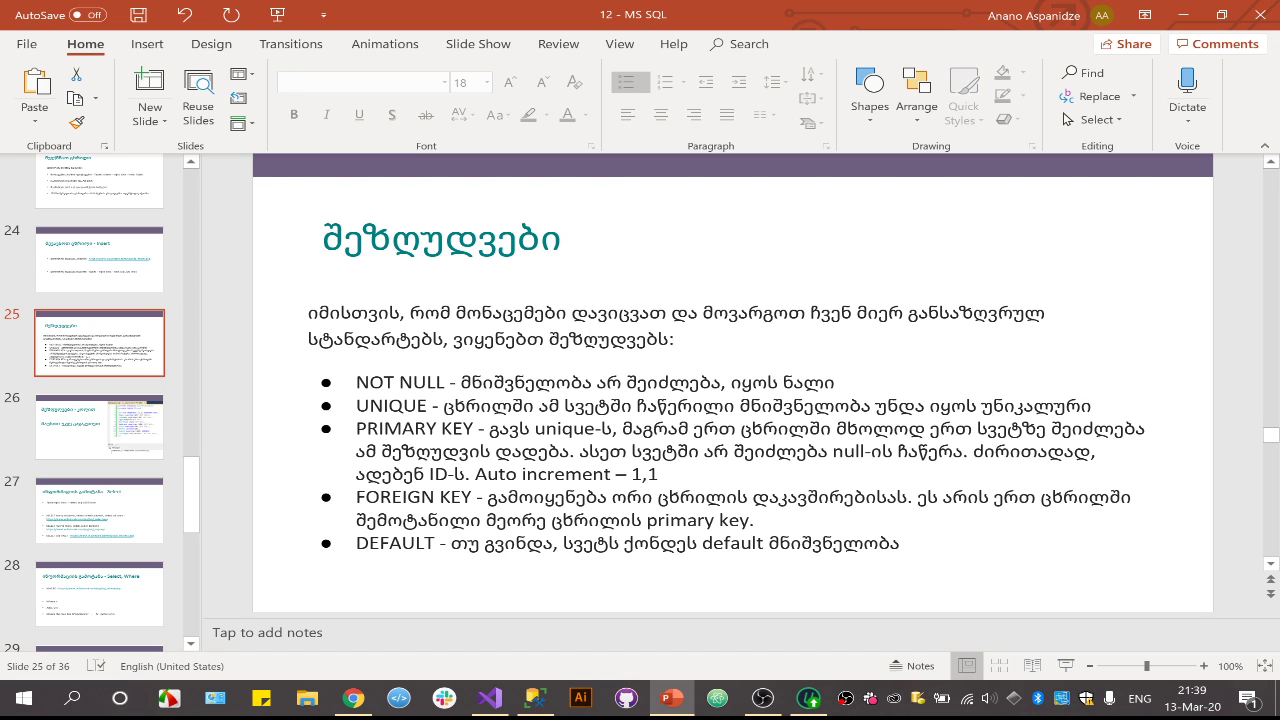
Show dbo.User's Table Designer, highlight the NOT NULL and UNIQUE slide bullets, and return.
left_click(535, 698)
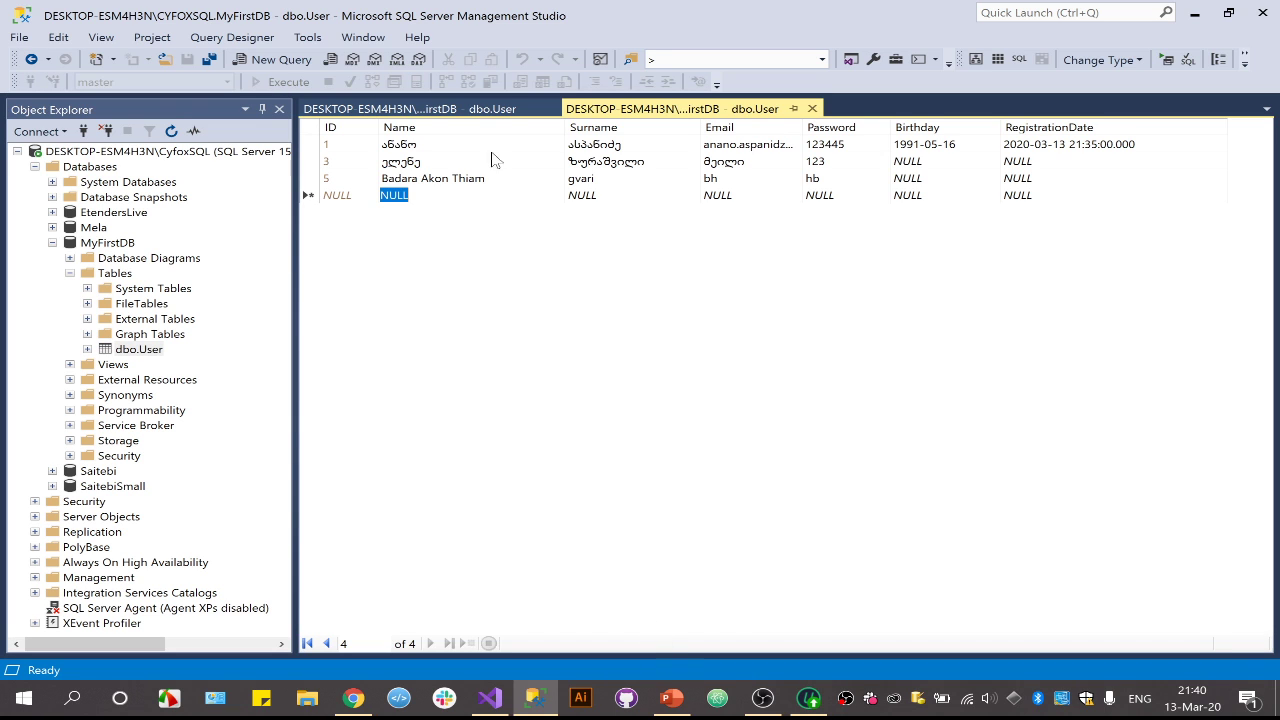
left_click(478, 112)
left_click(671, 698)
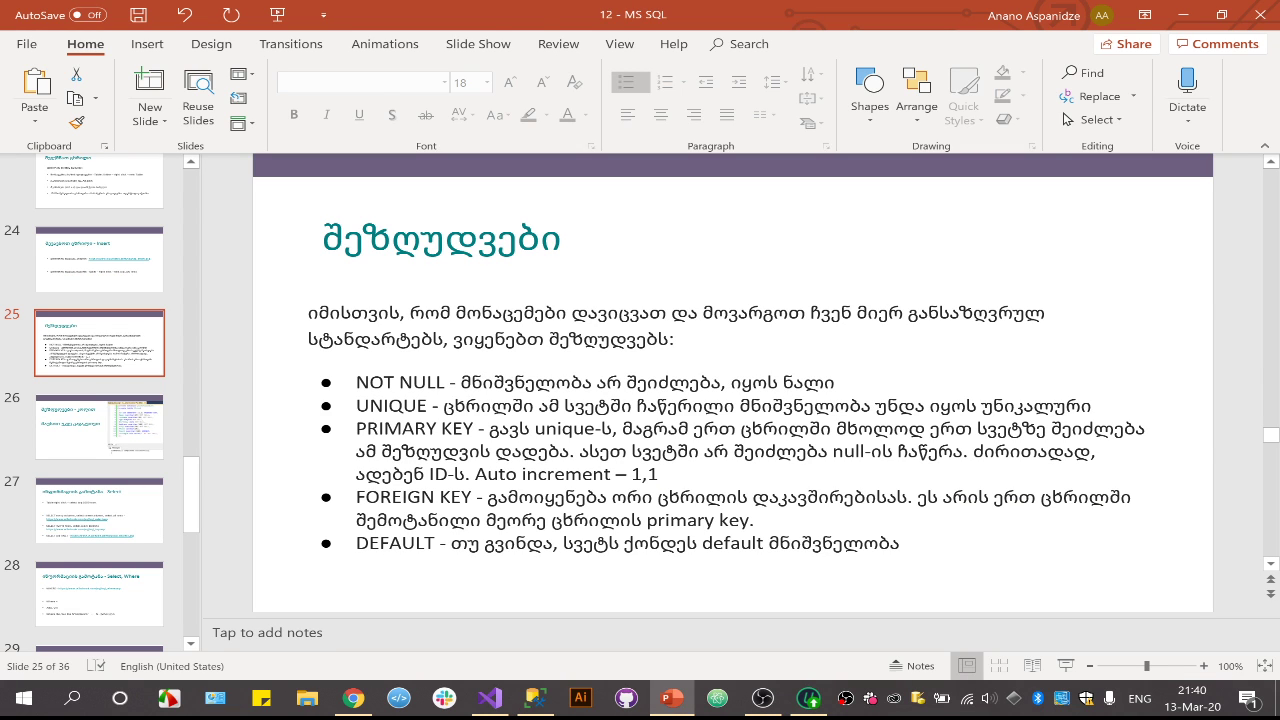
left_click_drag(356, 382, 840, 406)
key("alt+Tab")
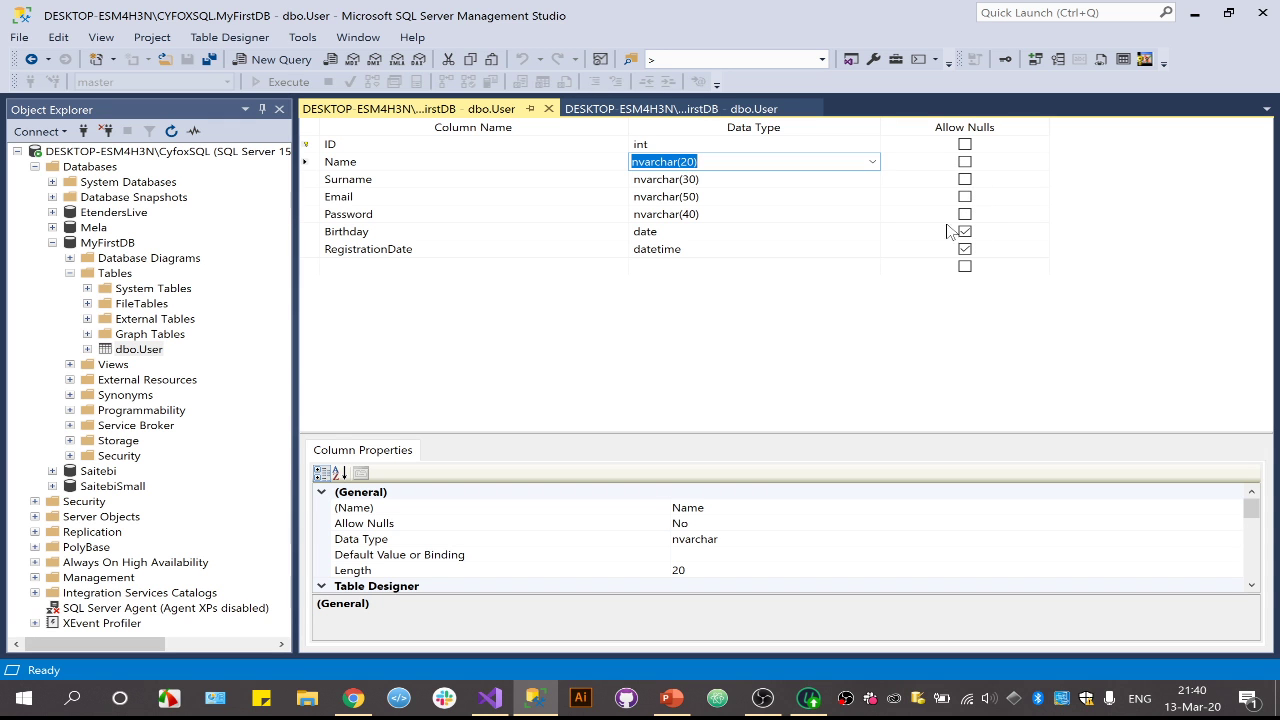
Open dbo.User's data rows and inspect the Birthday and RegistrationDate values of rows 3 and 5.
left_click(670, 699)
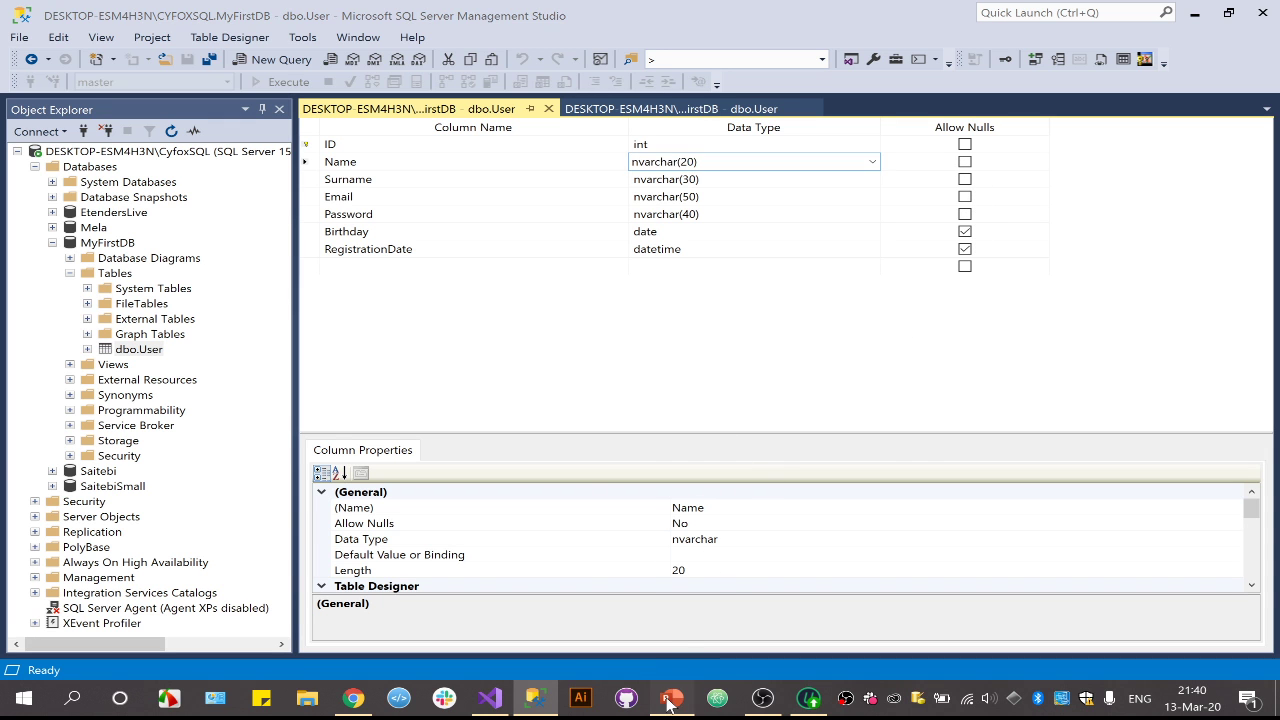
left_click(670, 699)
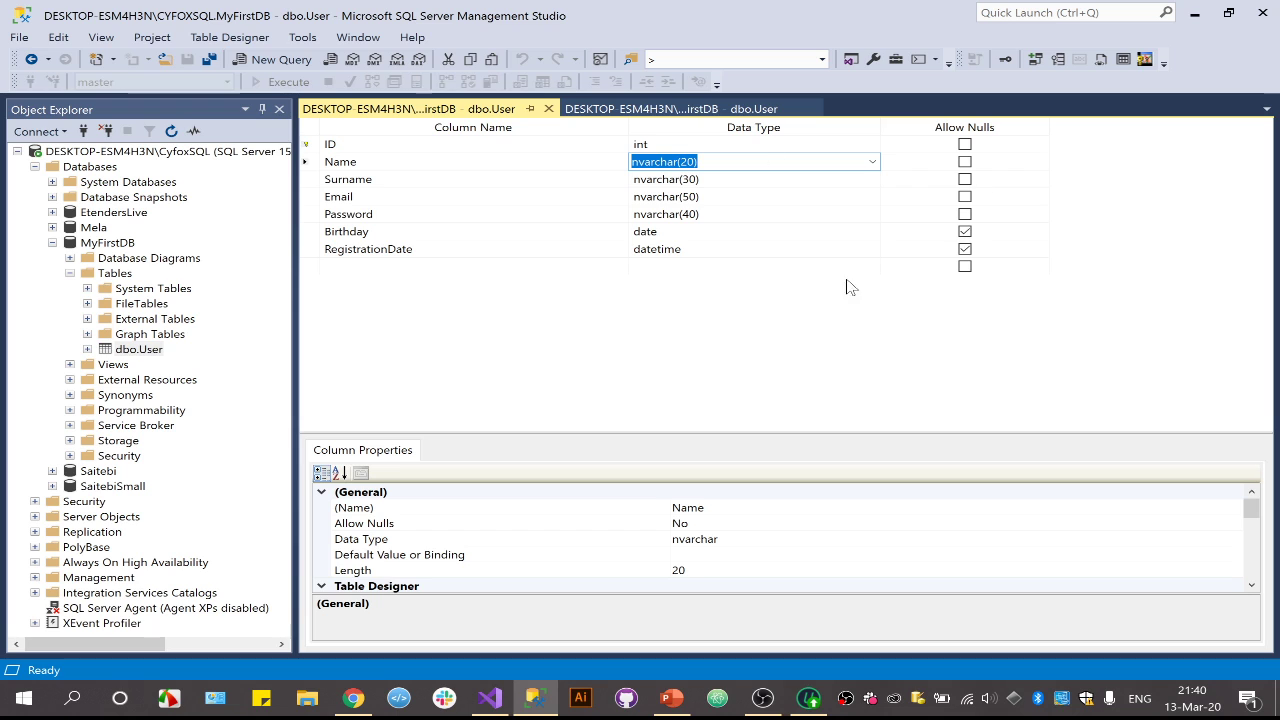
left_click(640, 108)
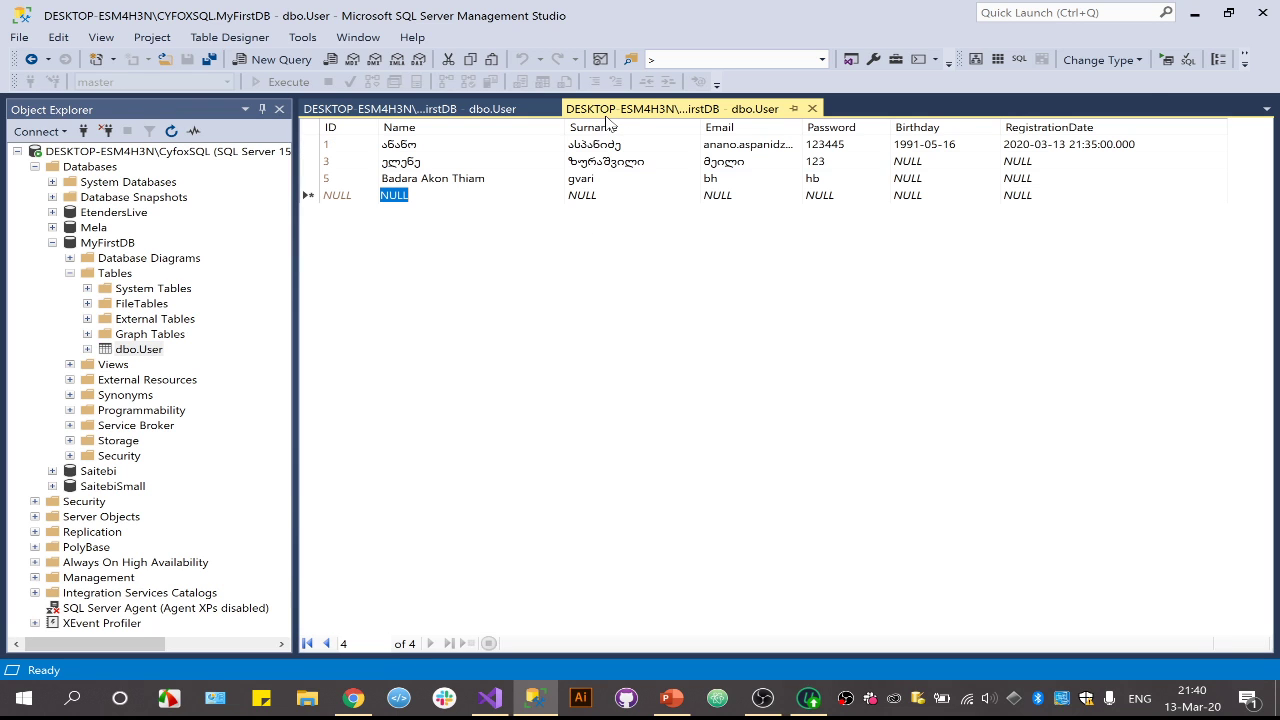
left_click(912, 163)
left_click(912, 178)
left_click(1043, 161)
left_click(1043, 162)
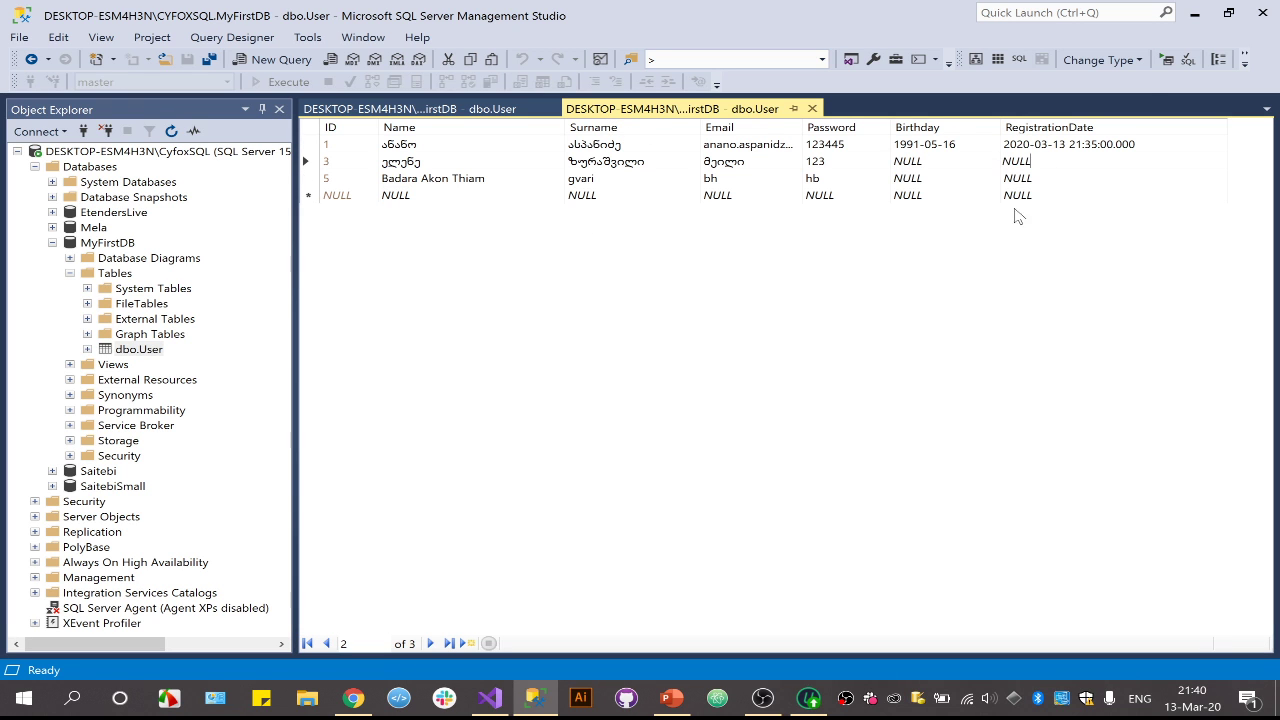
Highlight the PRIMARY KEY slide bullet, check the ID column definition, then return to the data rows.
left_click(670, 699)
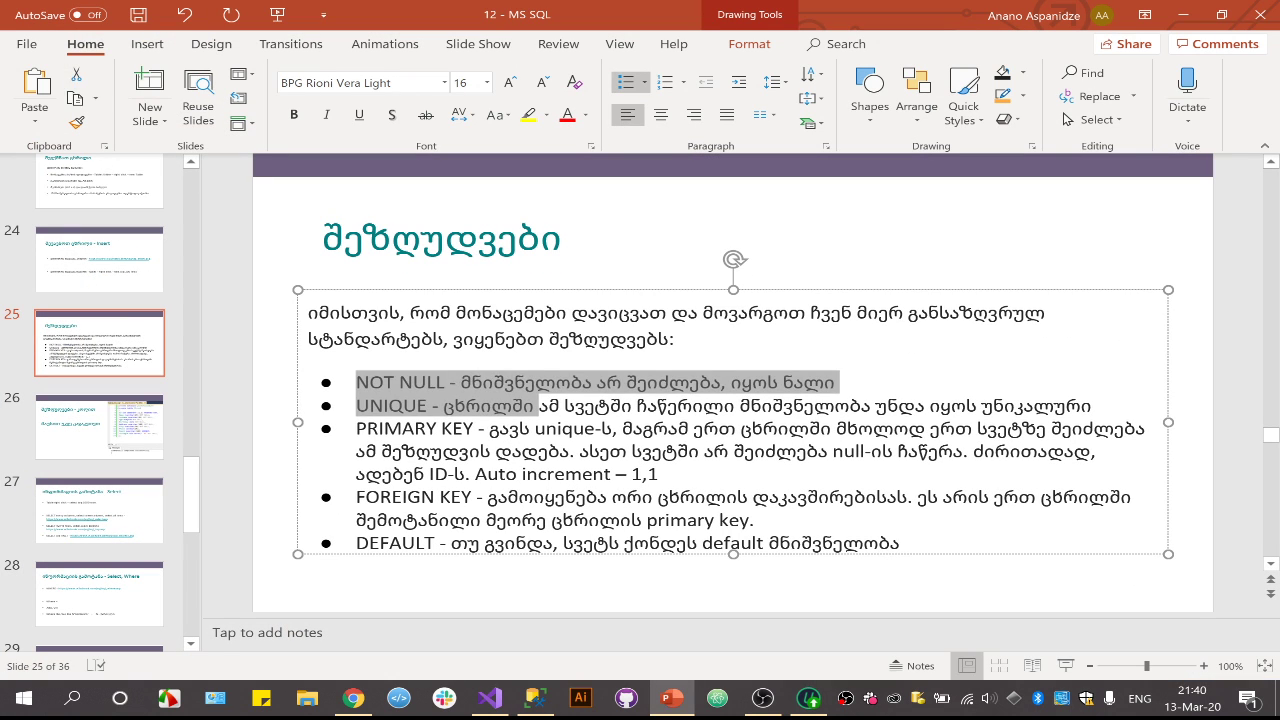
left_click(512, 450)
left_click_drag(356, 428, 660, 474)
left_click(670, 699)
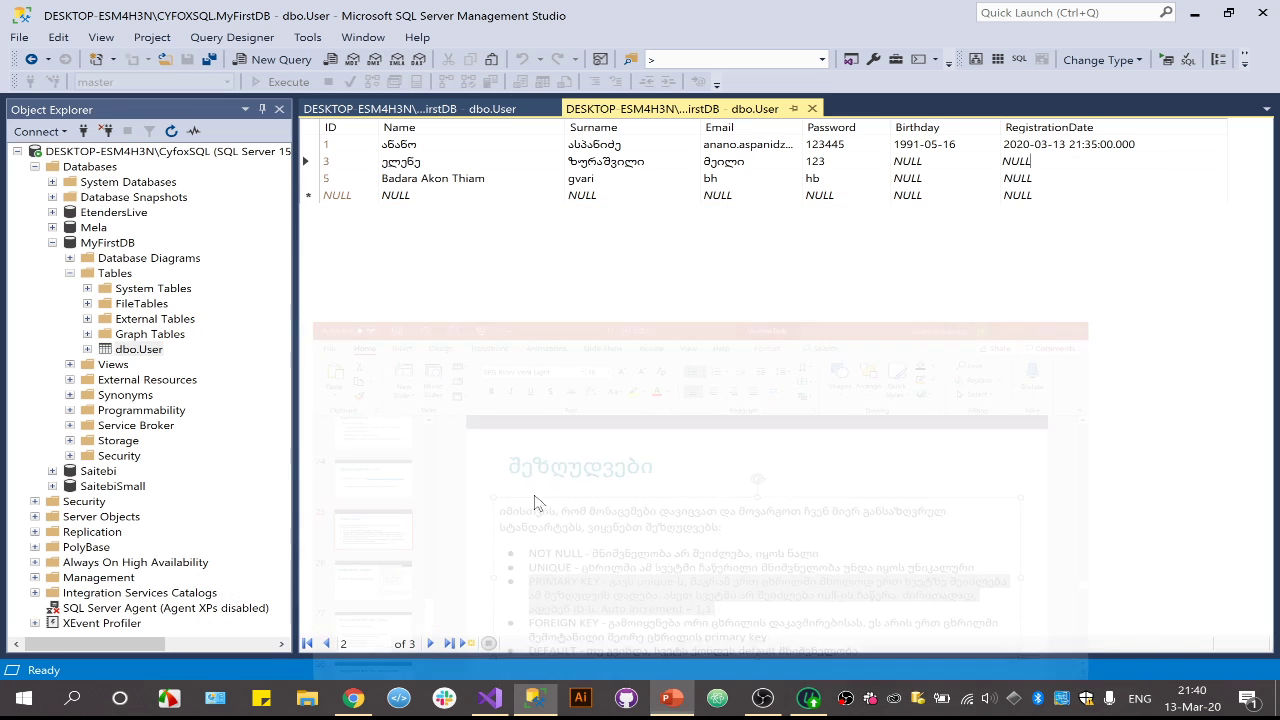
left_click(378, 110)
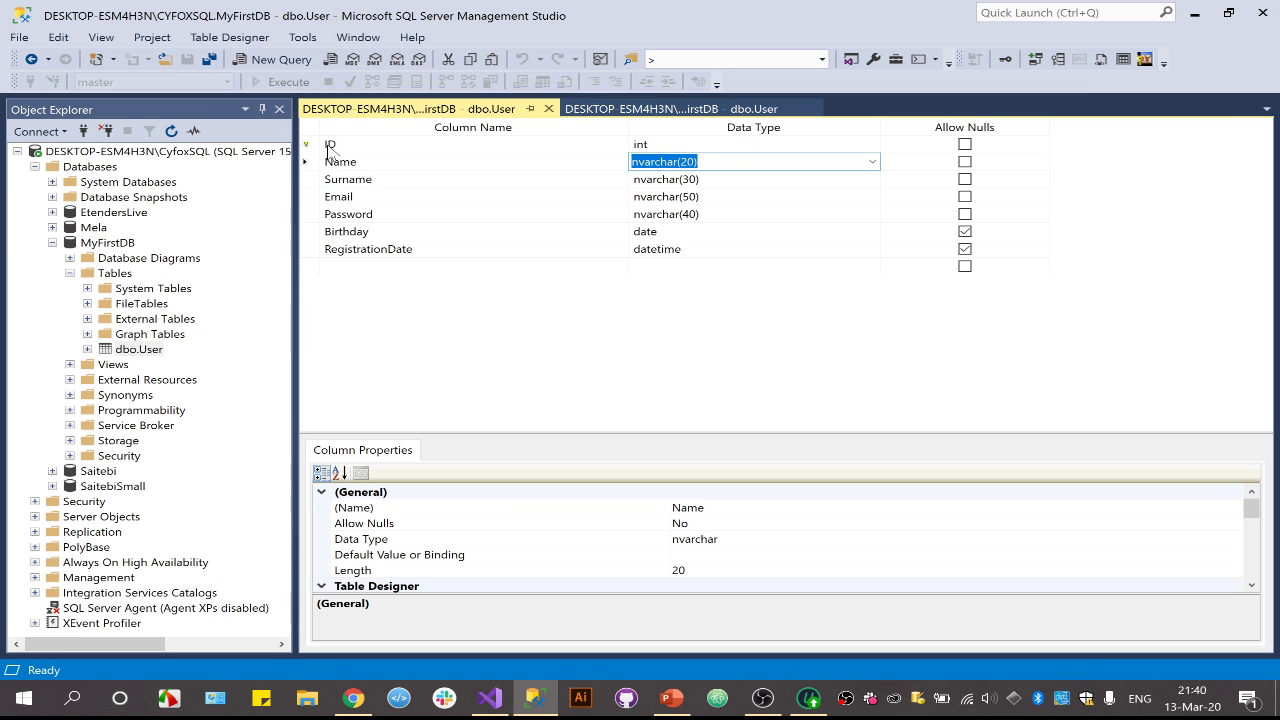
left_click(311, 146)
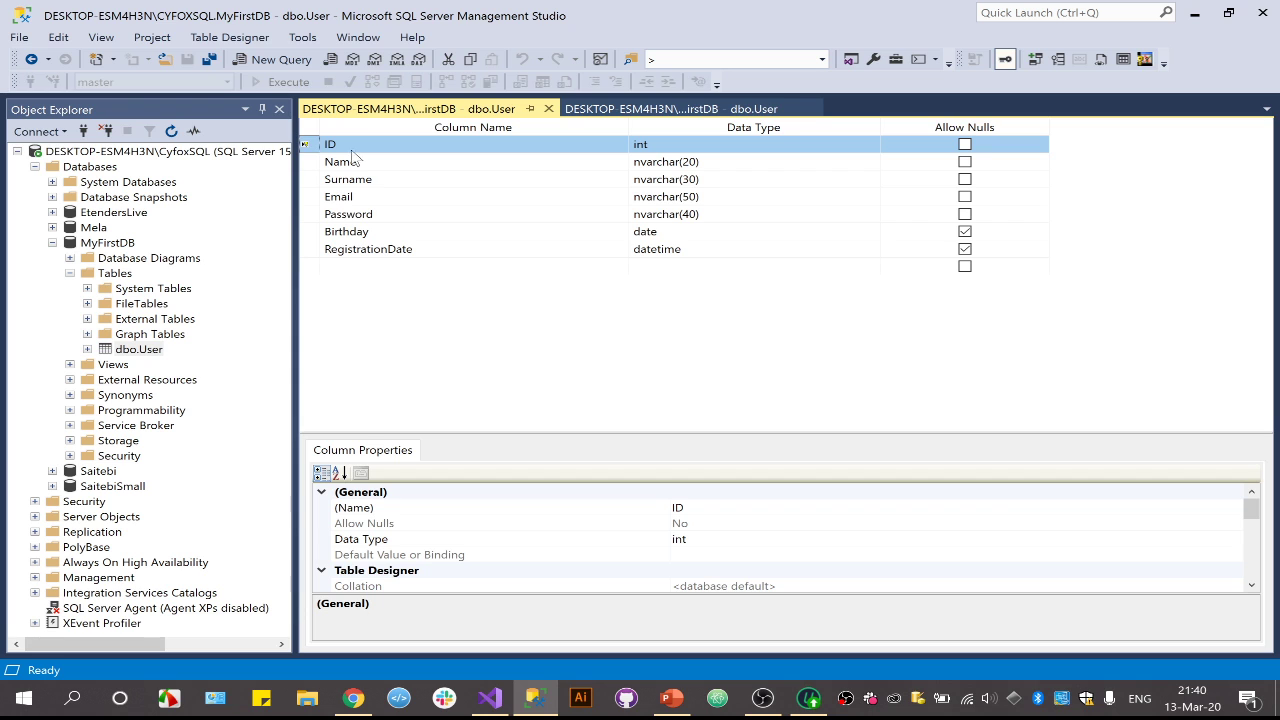
left_click(621, 112)
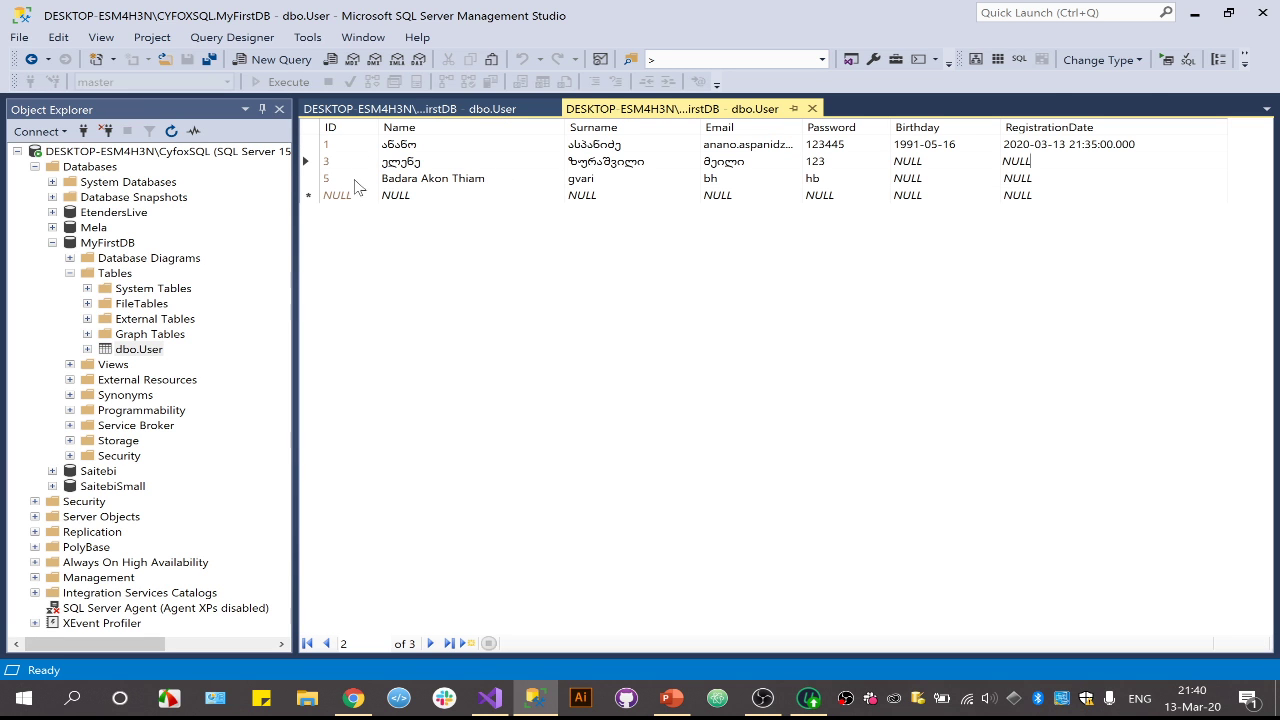
left_click(546, 704)
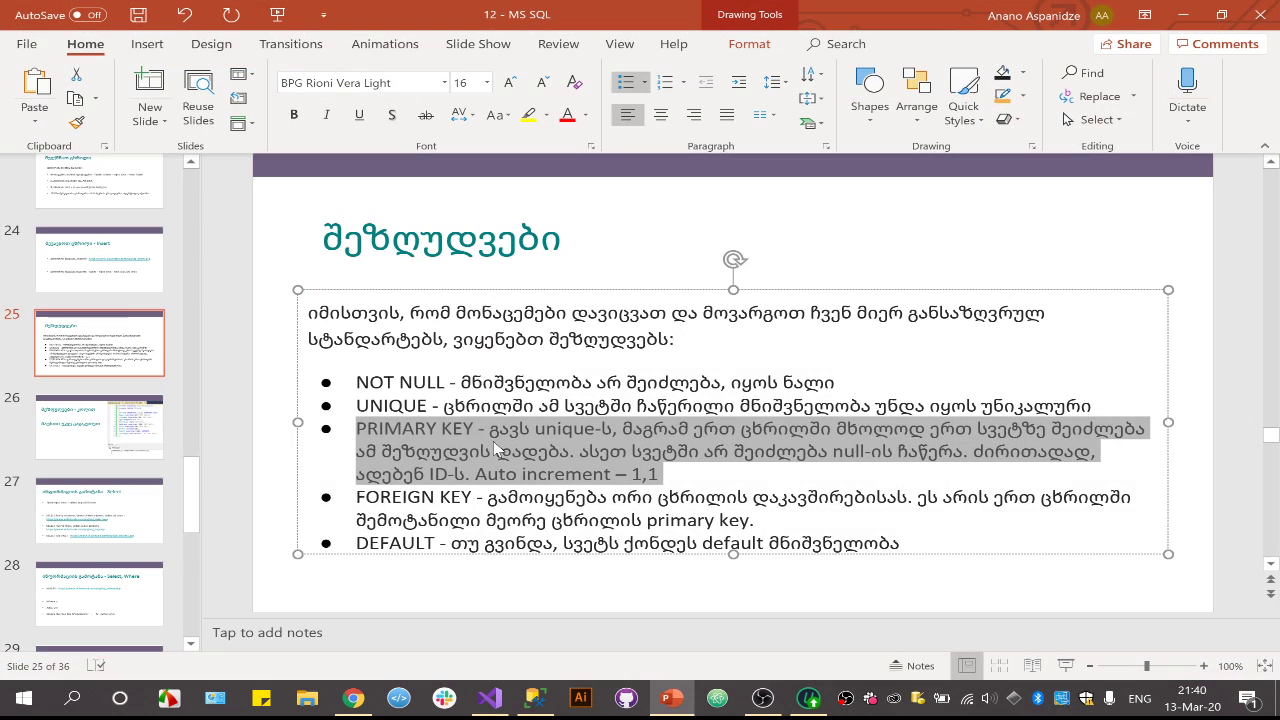
left_click(671, 698)
left_click(402, 542)
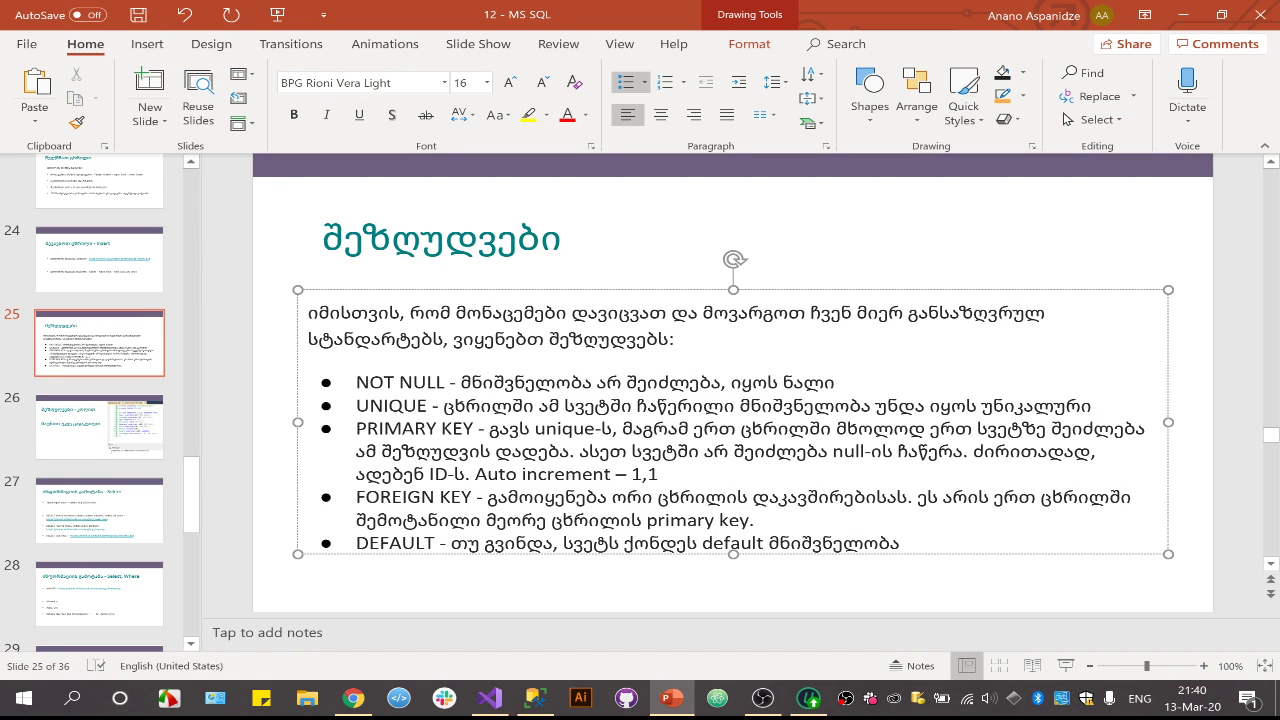
left_click_drag(355, 405, 1095, 405)
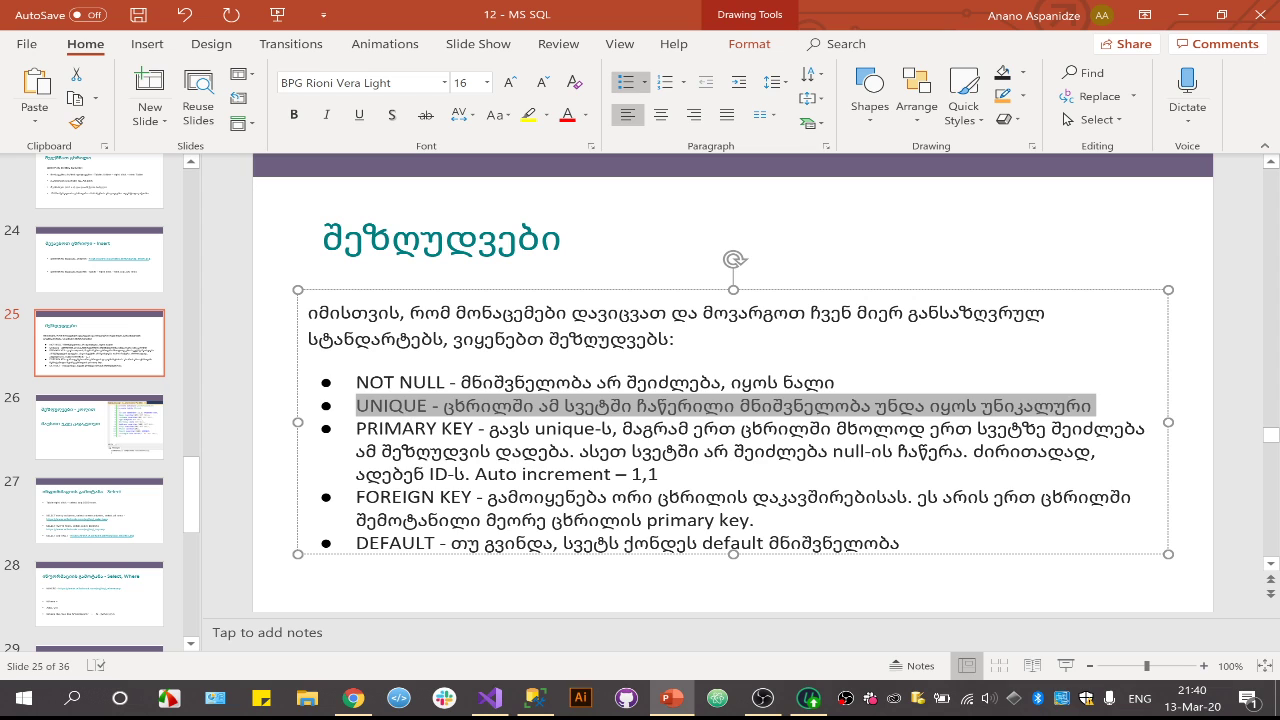
left_click_drag(355, 428, 662, 474)
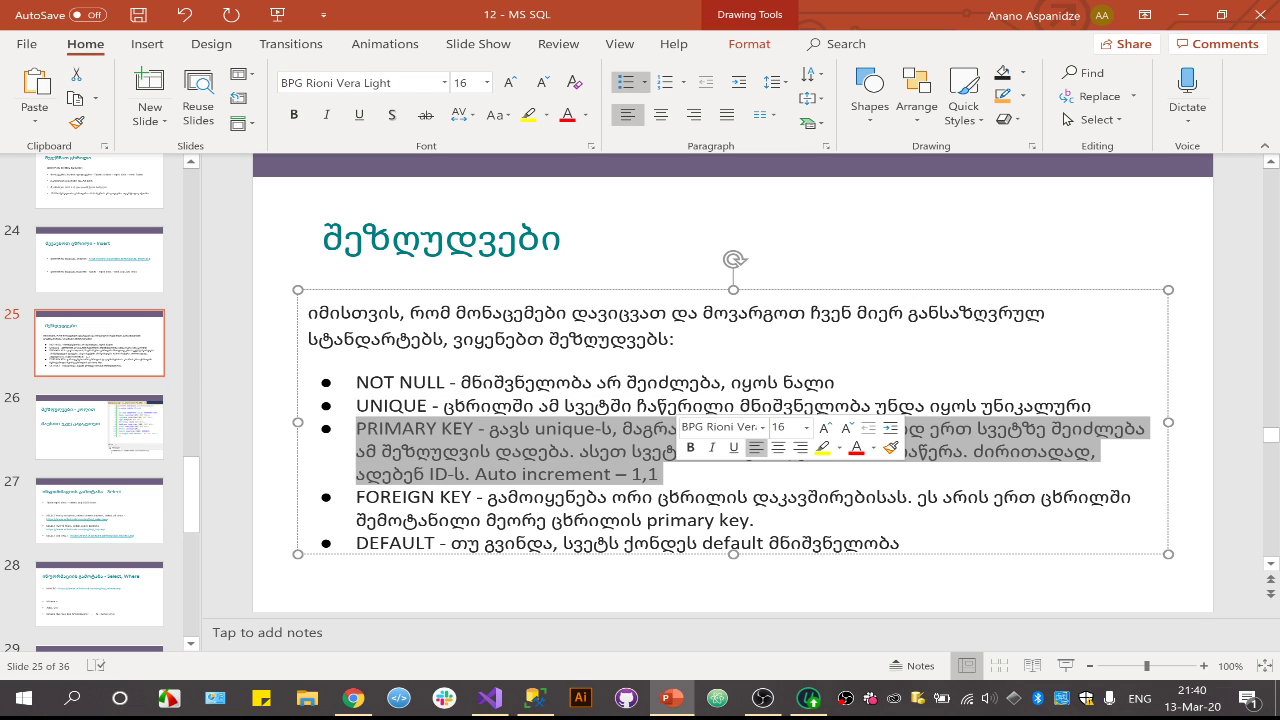
left_click(597, 497)
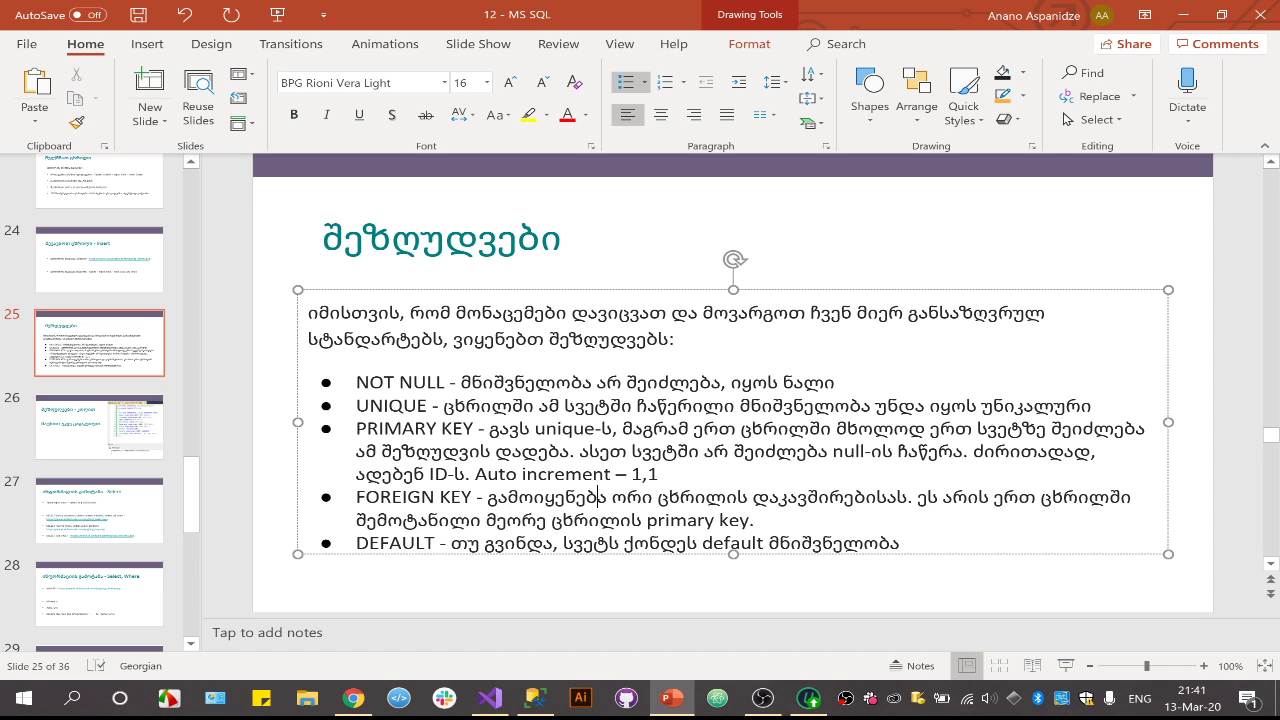
left_click_drag(355, 405, 1092, 406)
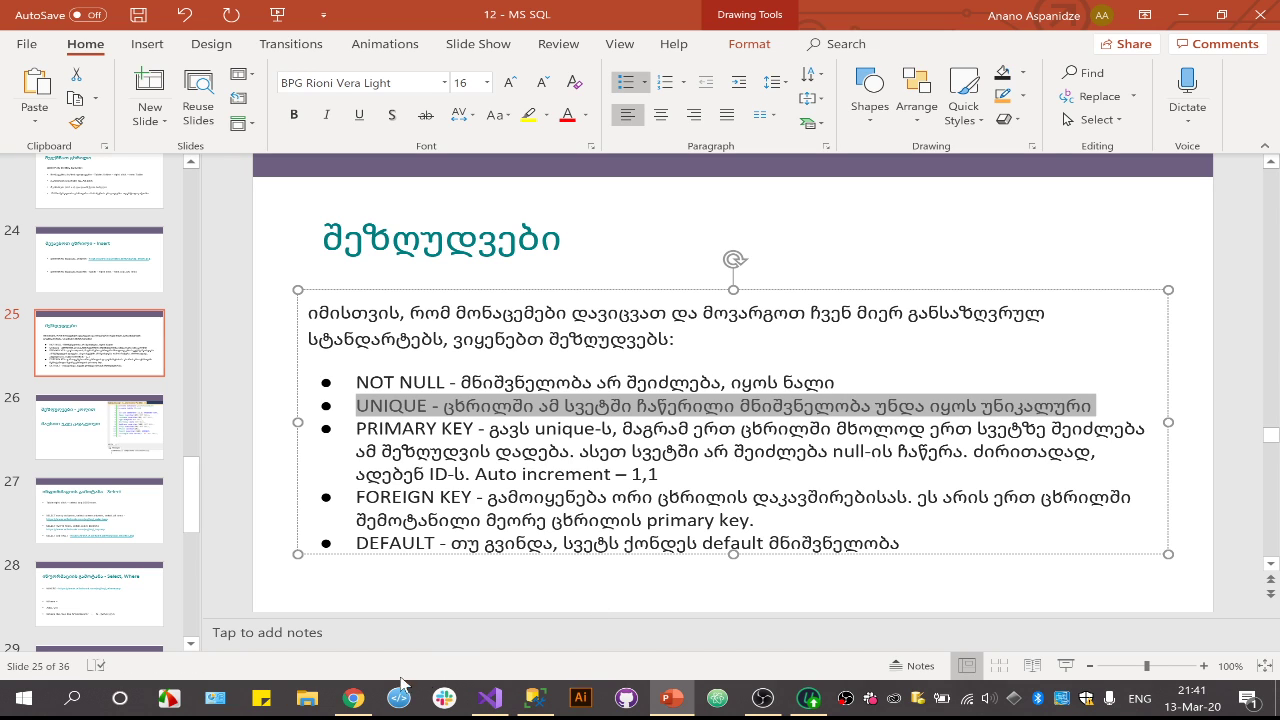
Load gbe.ge in a new Chrome tab, close the old tab, and open the login page.
mouse_move(366, 697)
left_click(354, 697)
left_click(990, 15)
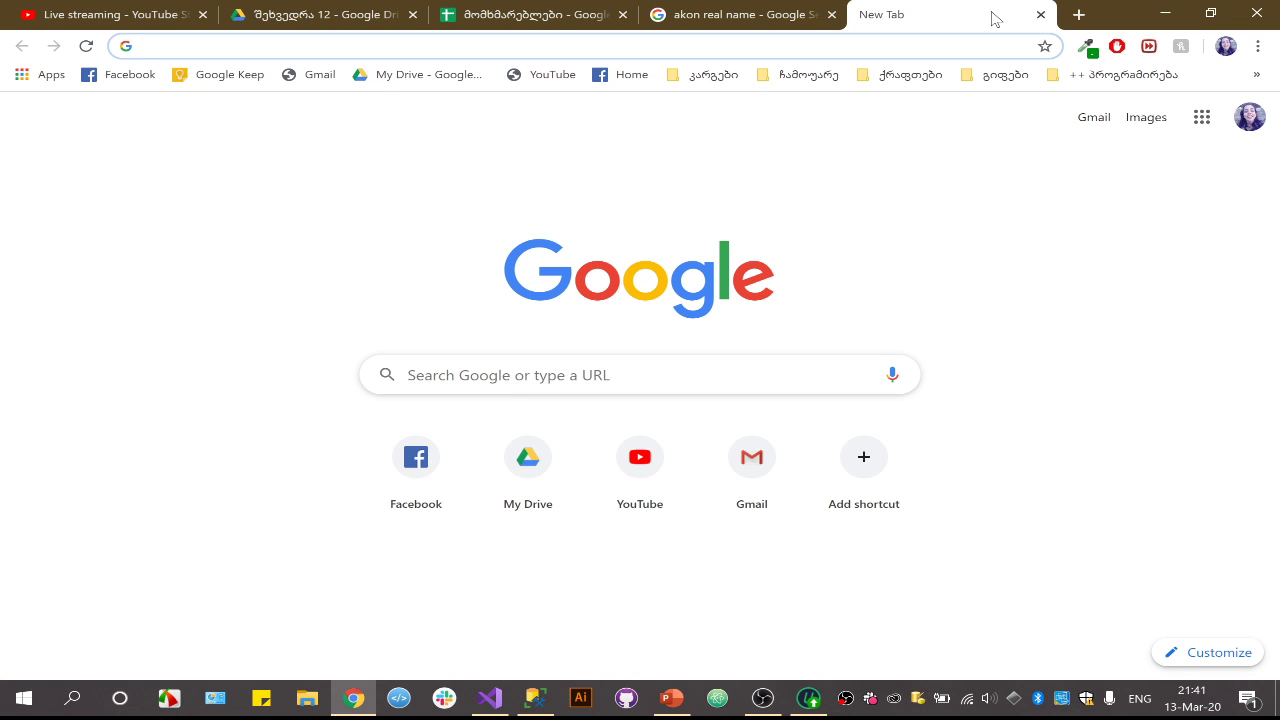
type("gbe.ge")
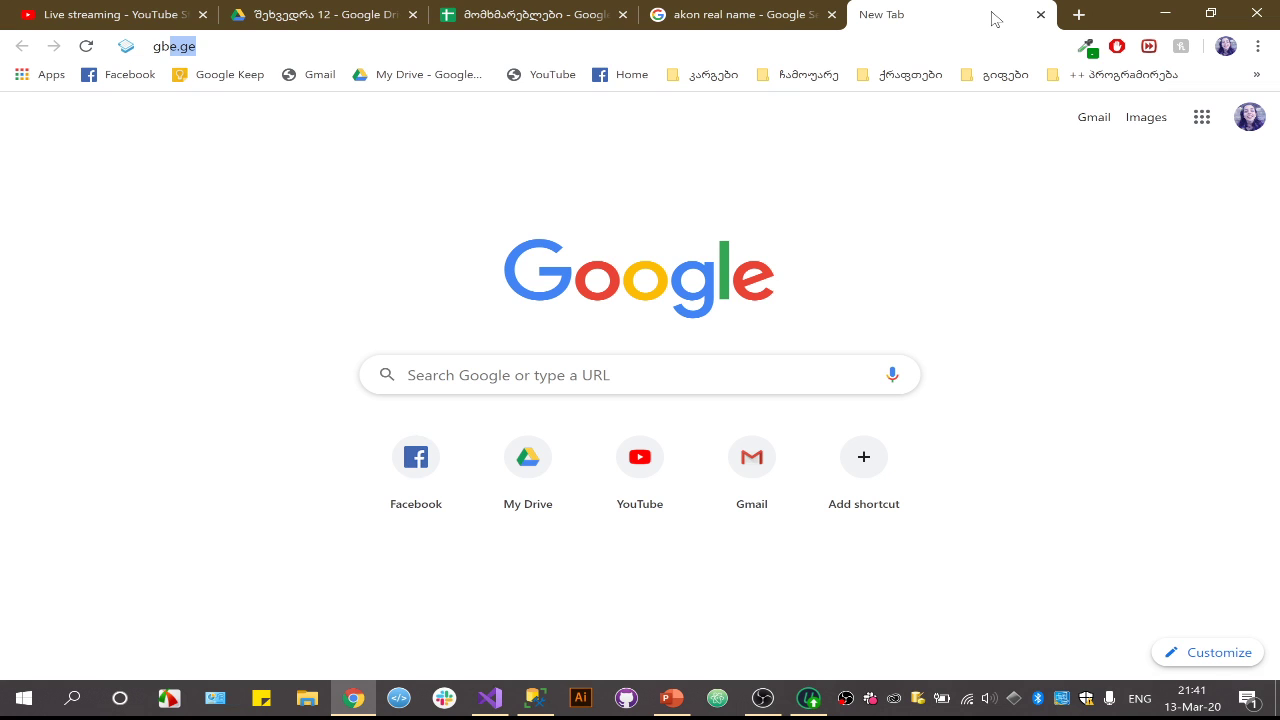
key("Return")
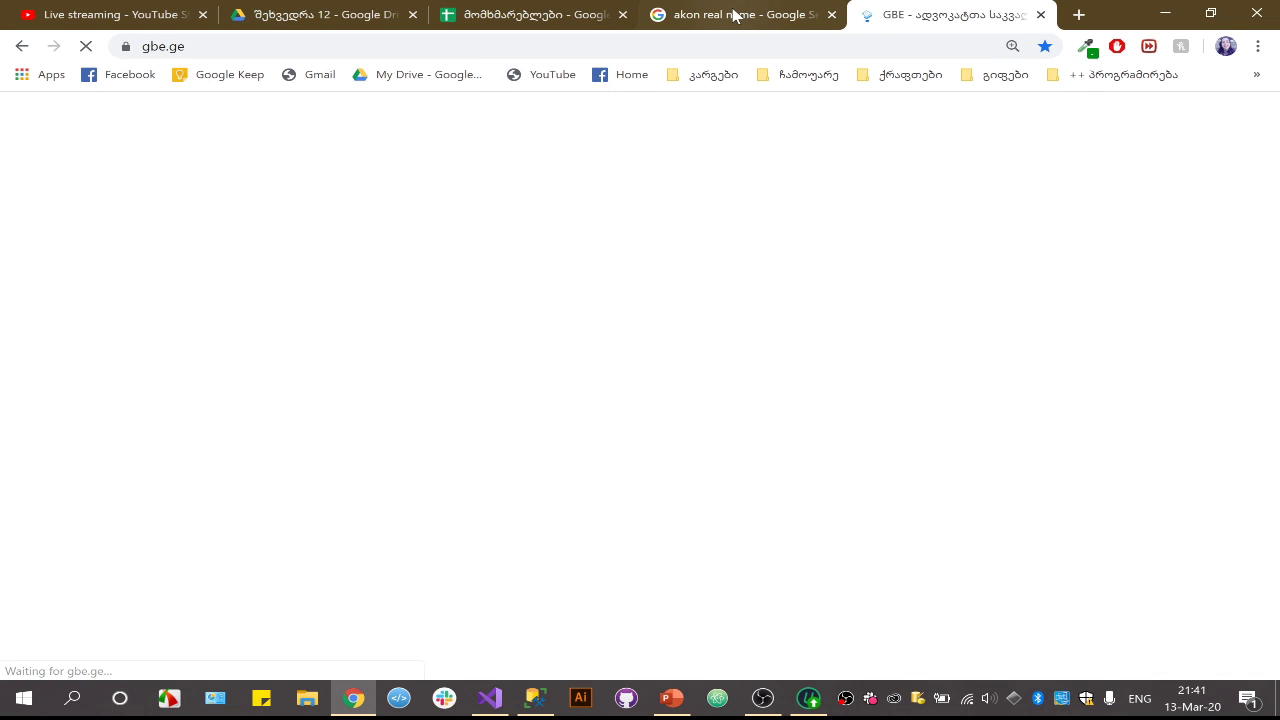
middle_click(734, 14)
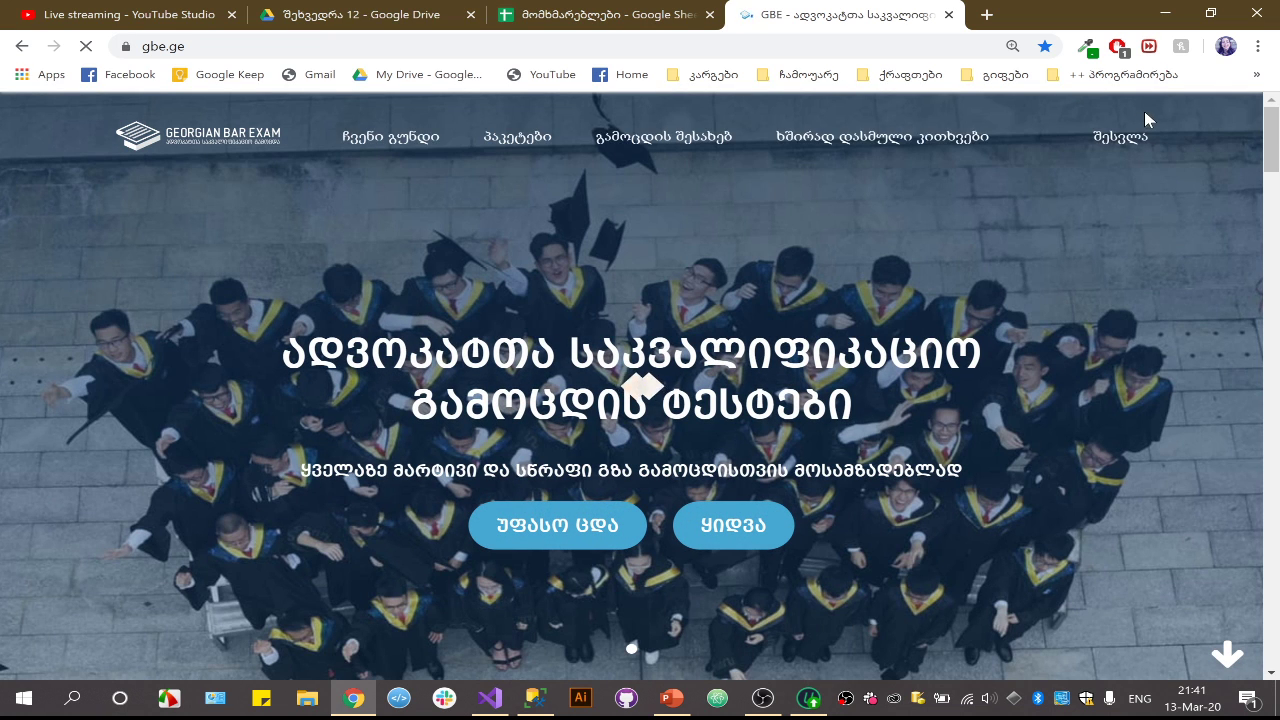
left_click(1120, 137)
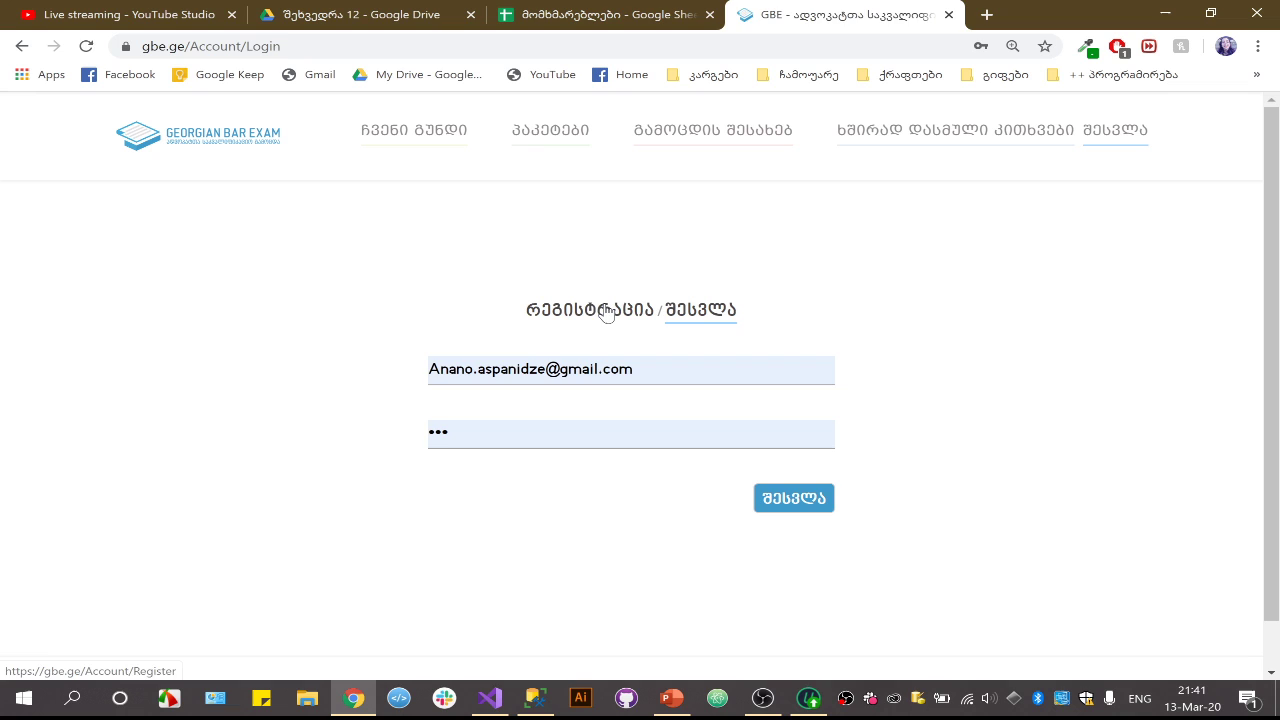
Open the registration form and enter the first name and surname.
left_click(607, 313)
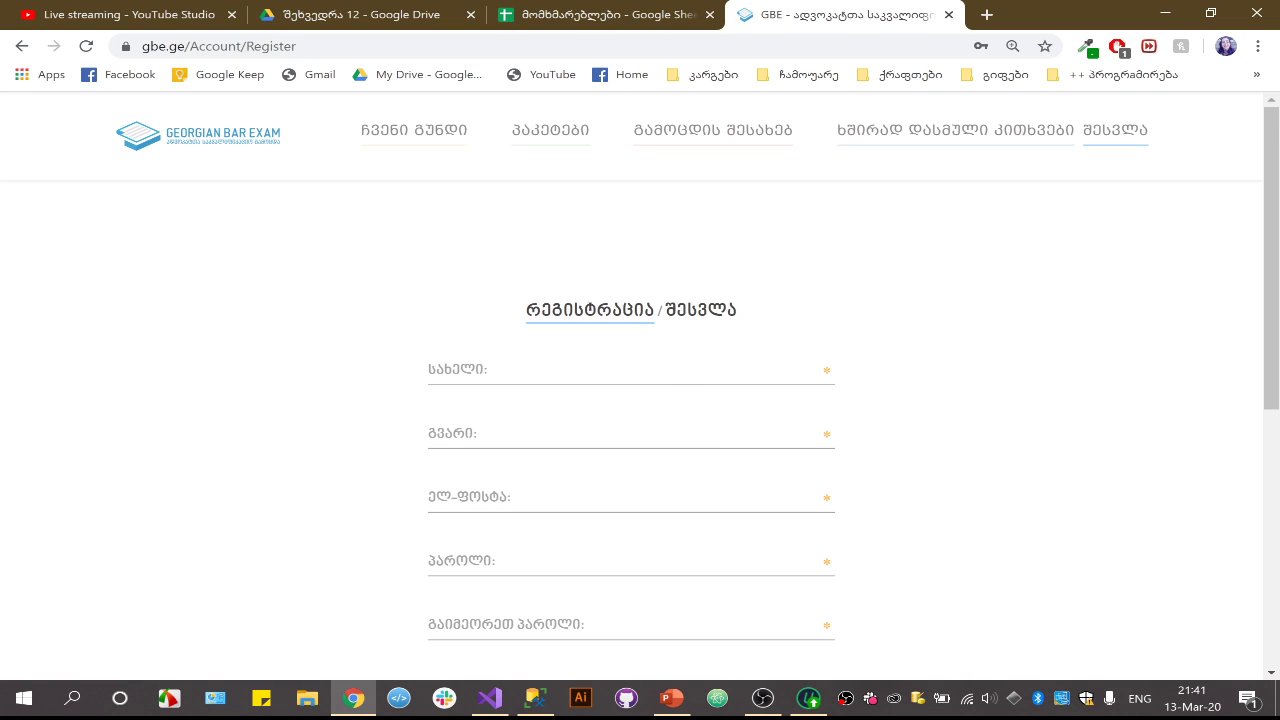
scroll(800, 340, "down", 1)
left_click(720, 312)
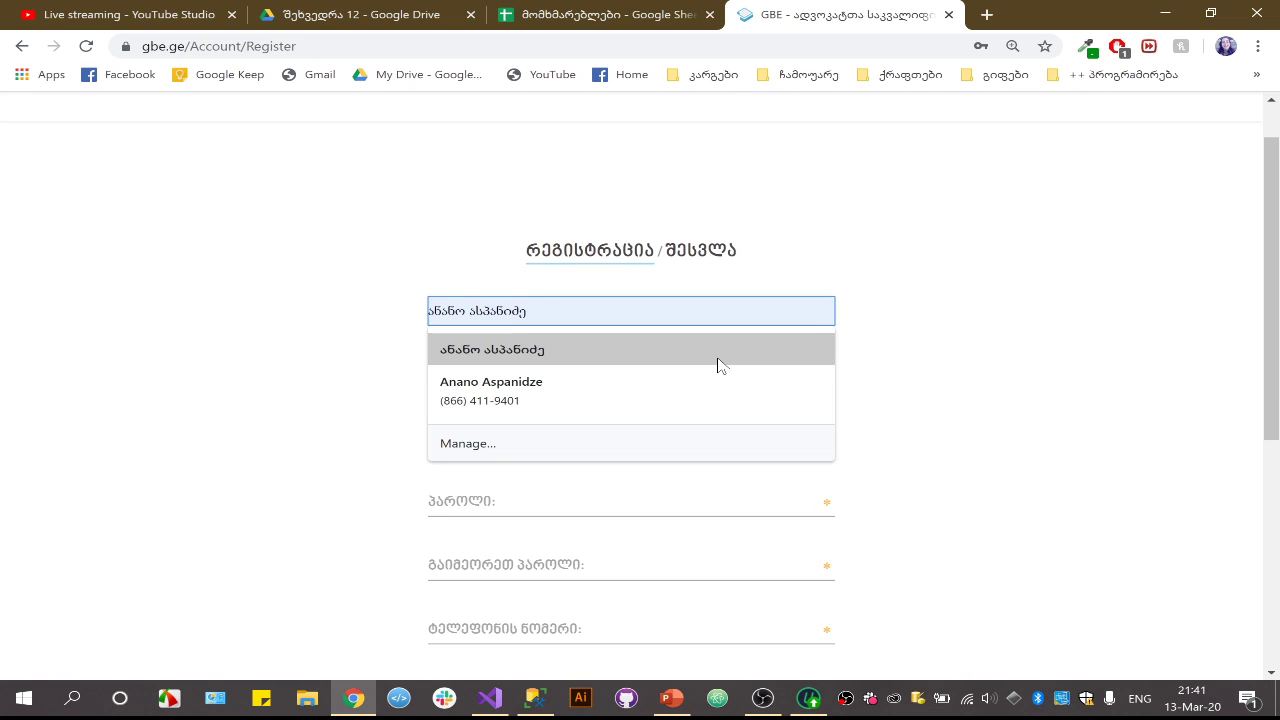
type("anano")
key("Tab")
type("as")
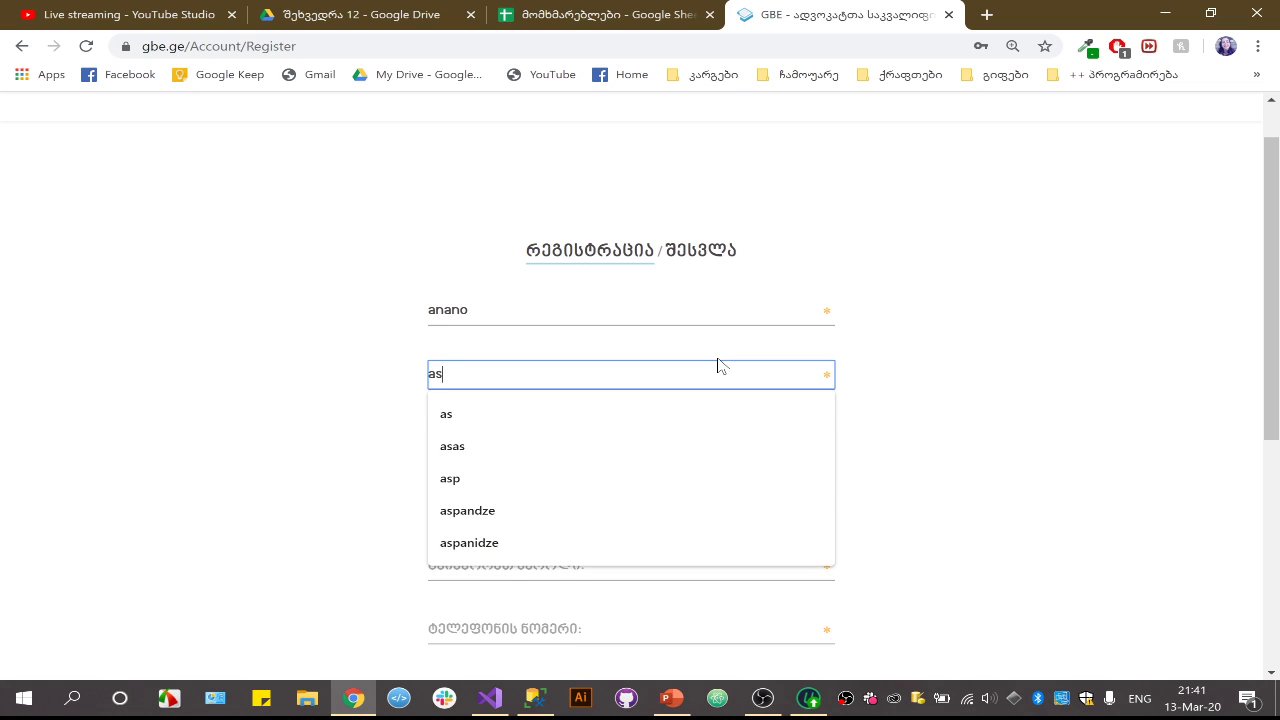
type("pa")
key("Tab")
Fill the email from a saved suggestion and enter the password and its confirmation.
type("anan")
key("Down")
key("Down")
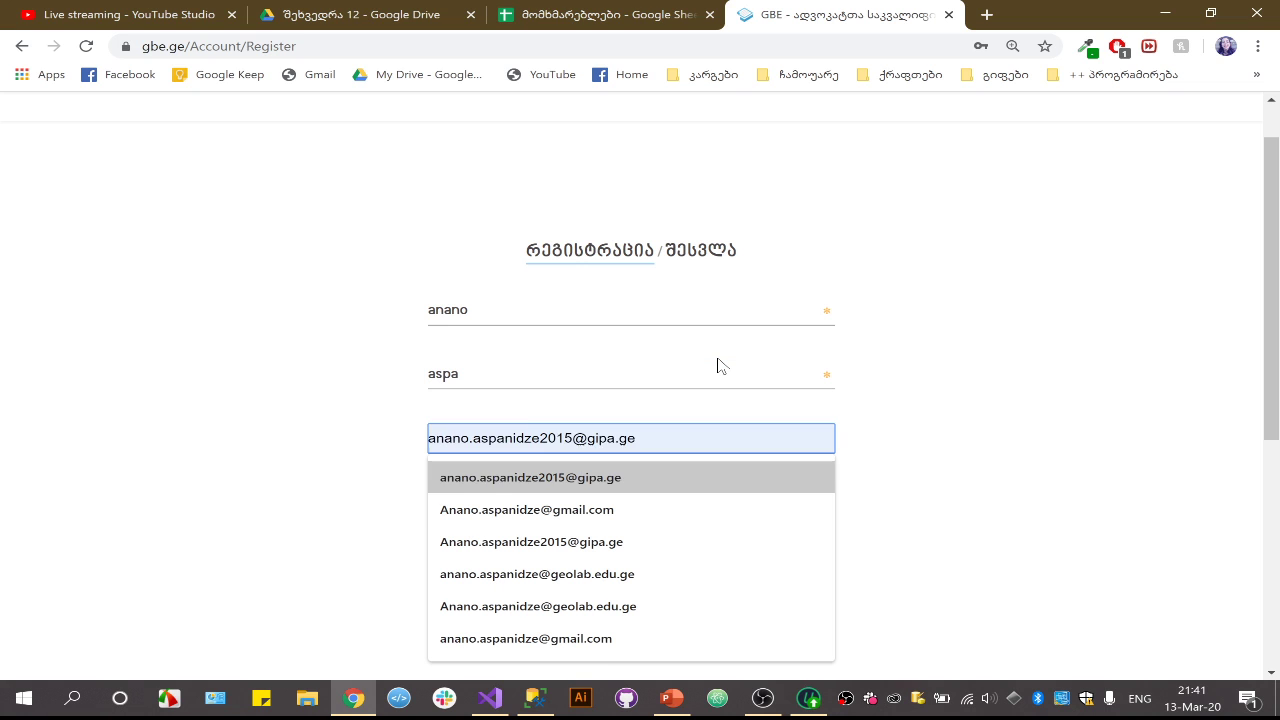
key("Return")
key("Tab")
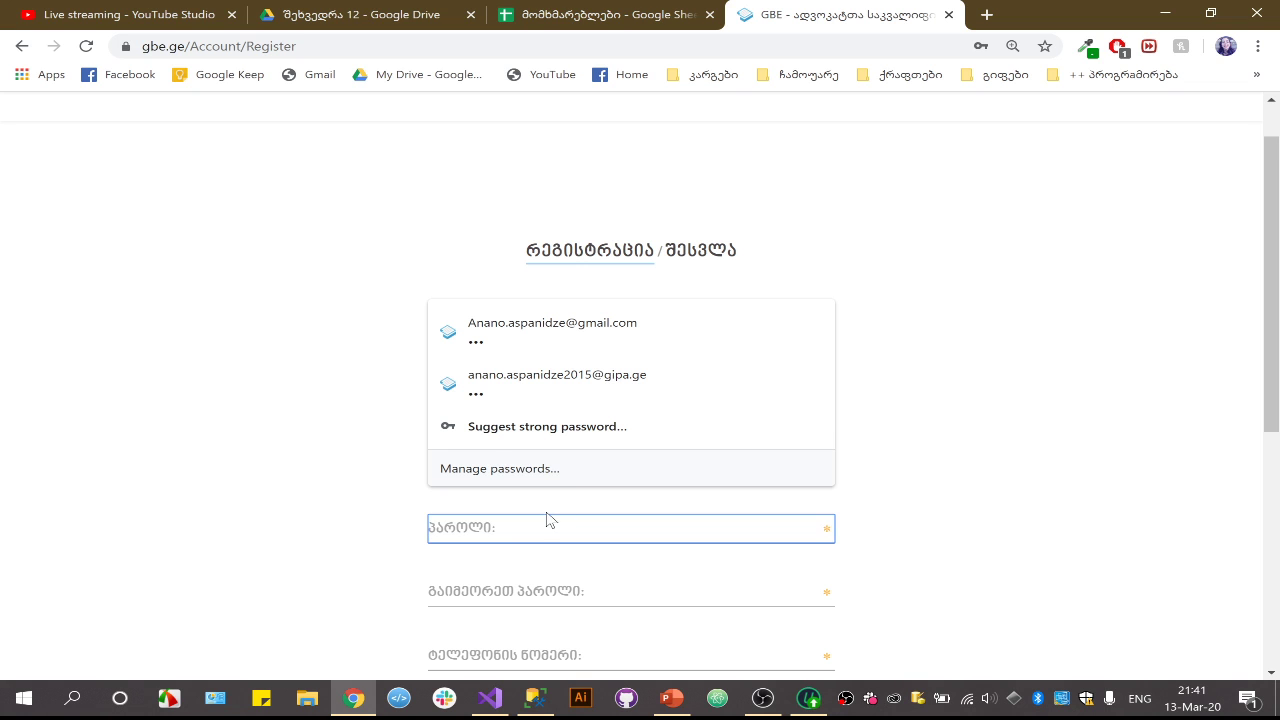
type("••")
key("BackSpace")
key("BackSpace")
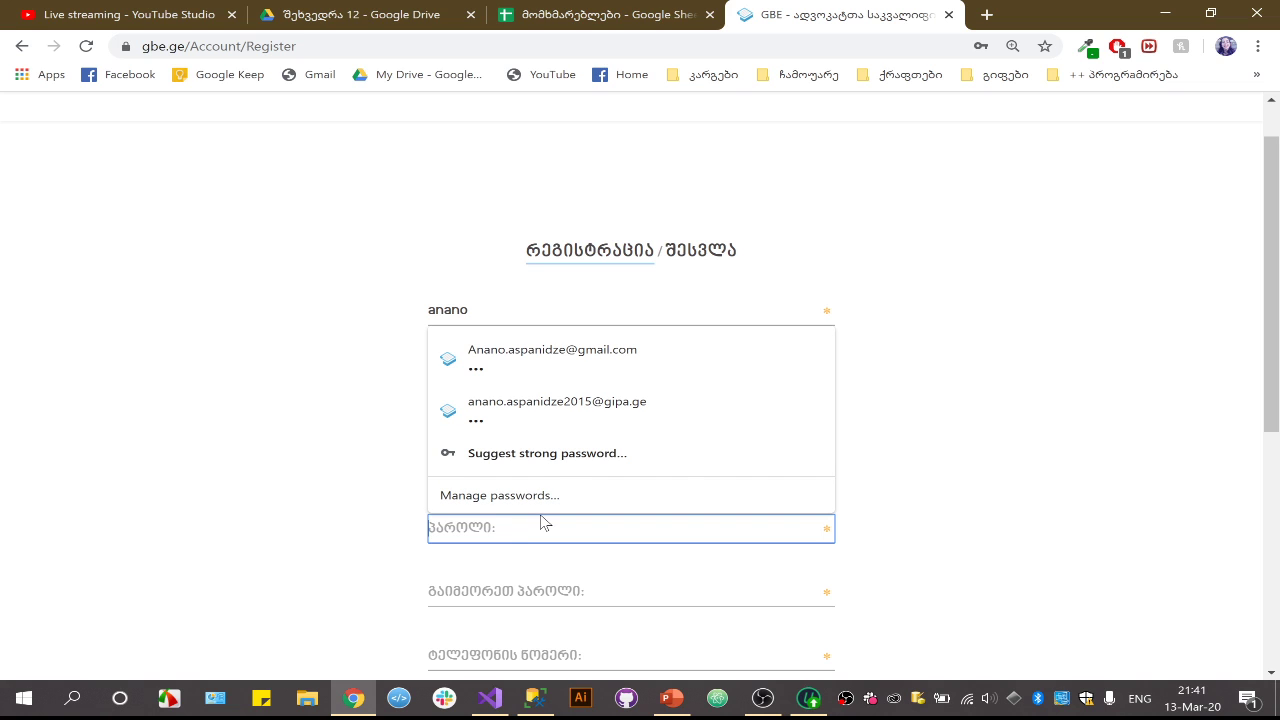
type("•••")
key("Tab")
type("•••")
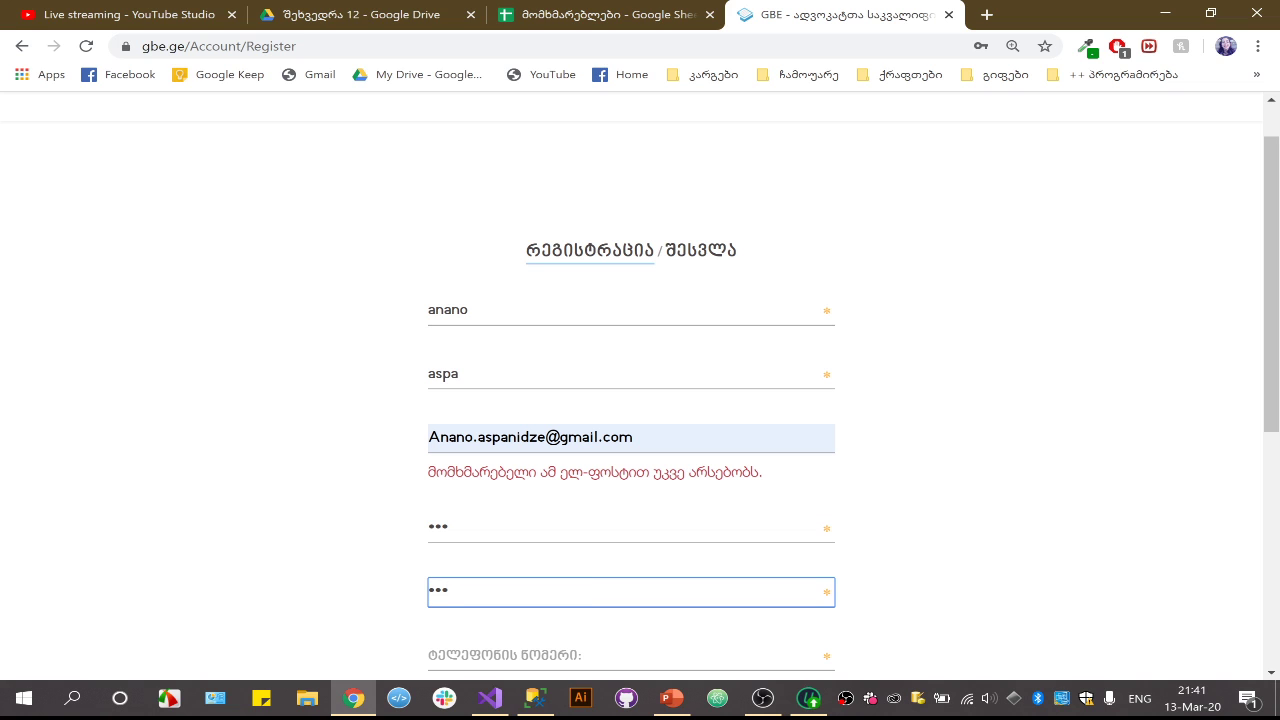
key("Tab")
scroll(531, 477, "down", 1)
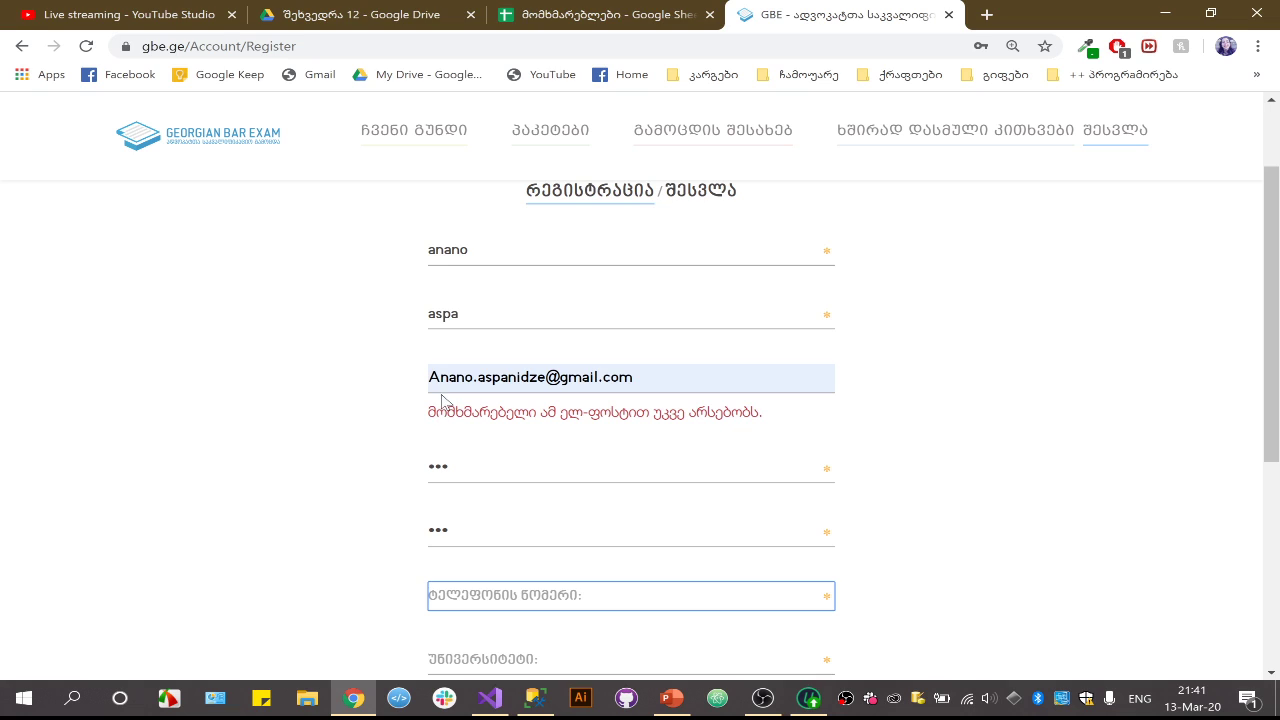
left_click(427, 414)
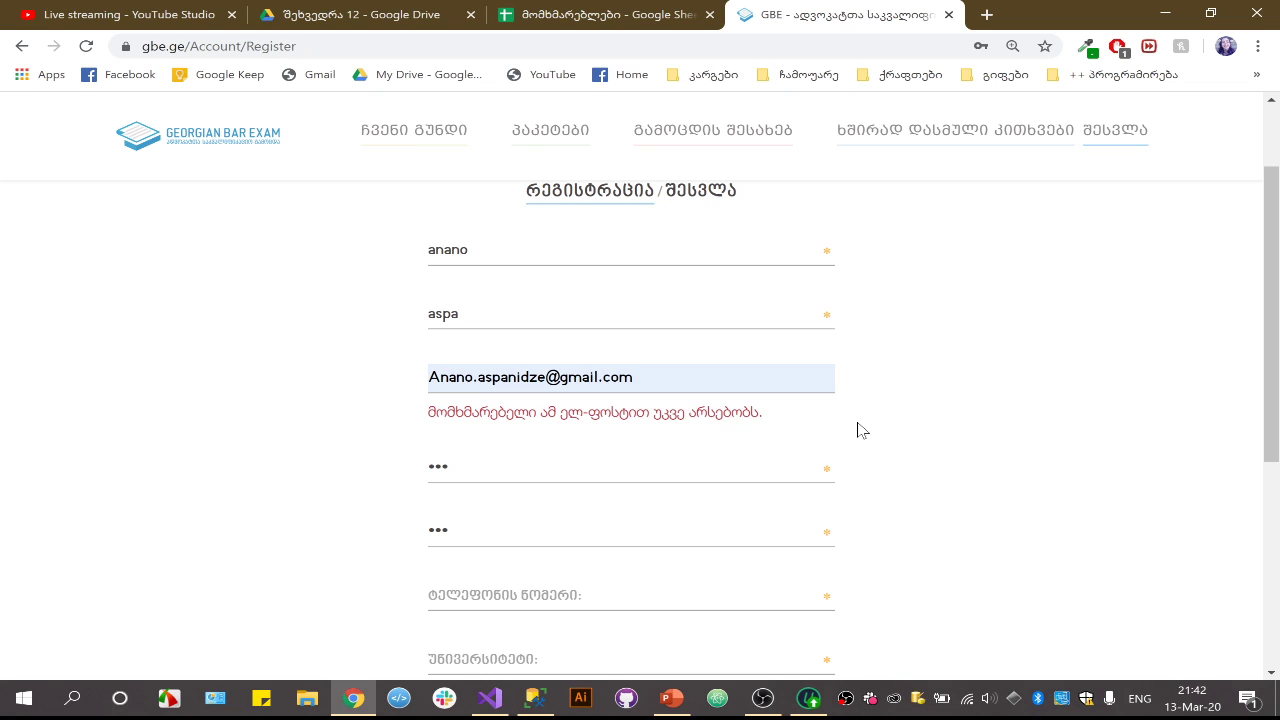
Switch to the login page, bring up saved logins for the email field, then return to SSMS.
left_click(711, 208)
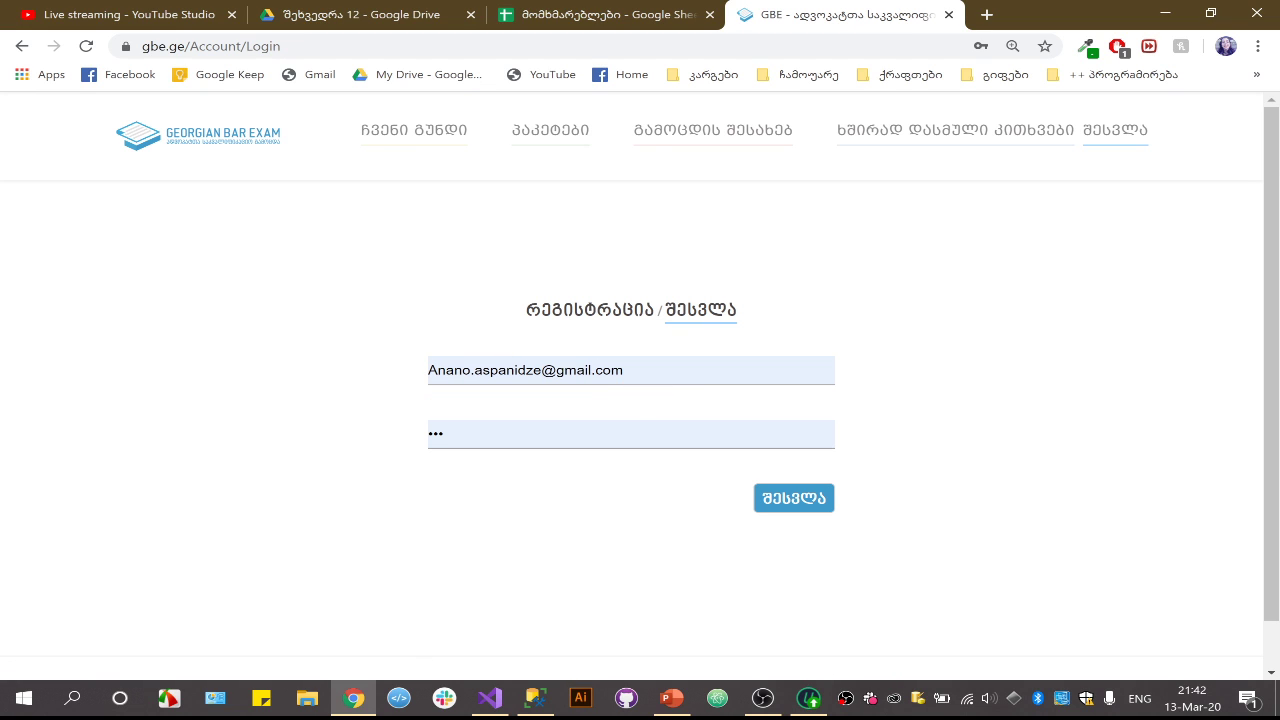
left_click(440, 372)
left_click(310, 406)
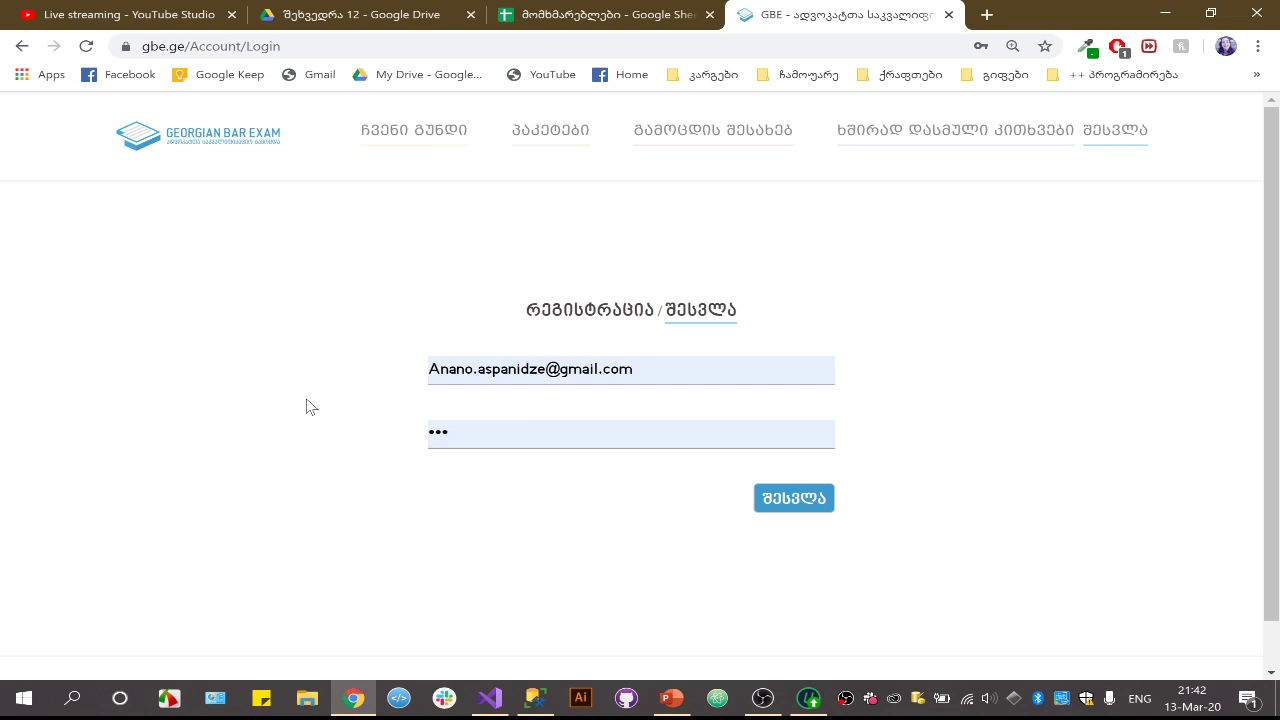
left_click(440, 434)
left_click(372, 427)
key("Tab")
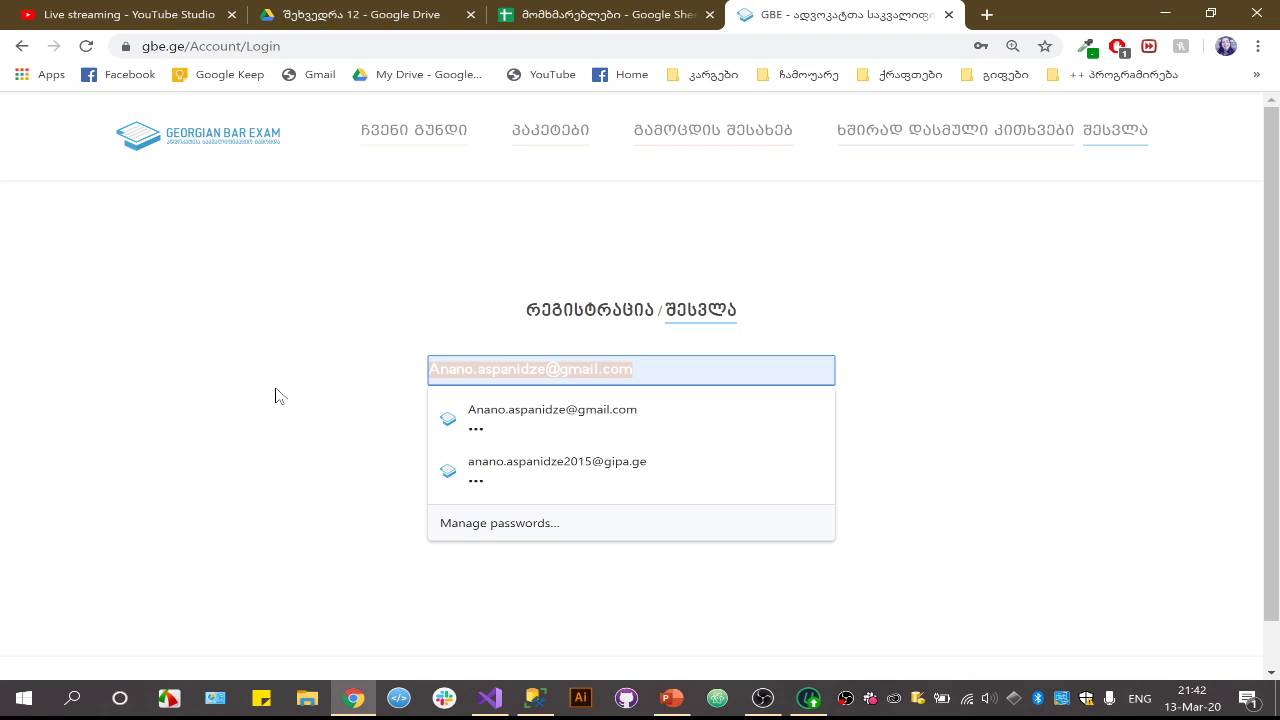
left_click(535, 698)
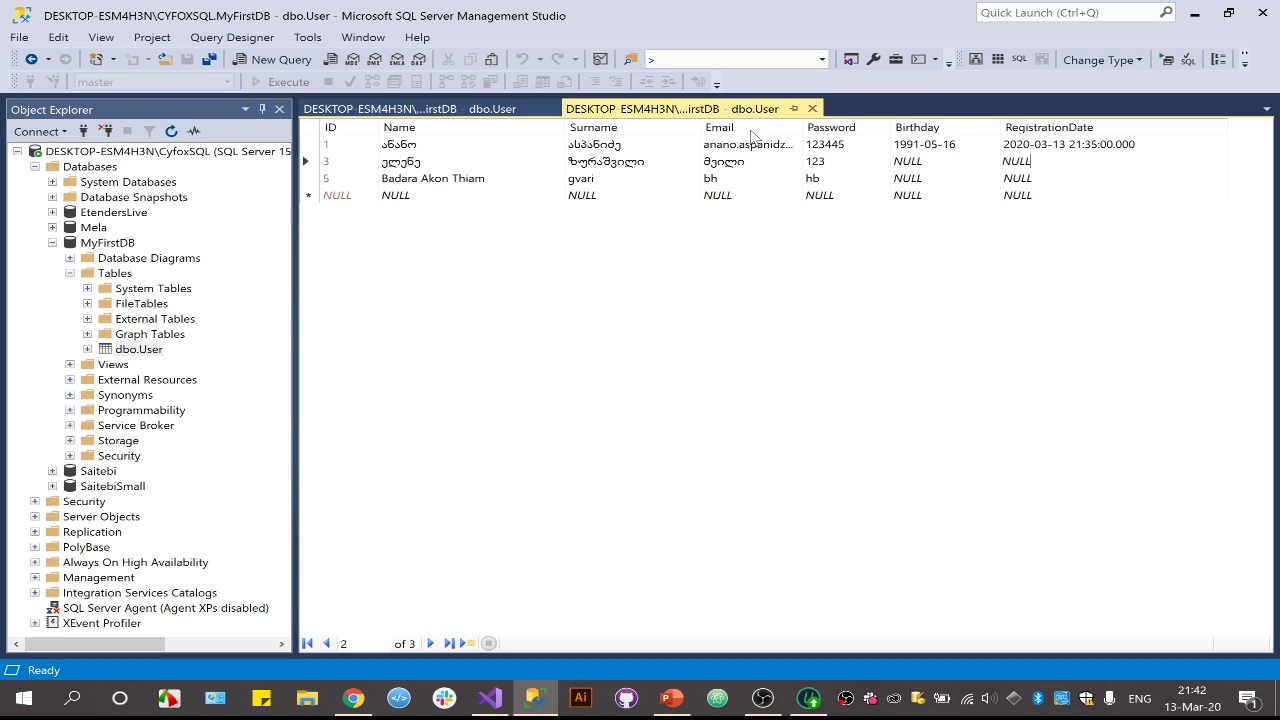
Widen the Email column and compare dbo.User's first row against the browser login page.
left_click_drag(804, 128, 877, 128)
left_click(790, 145)
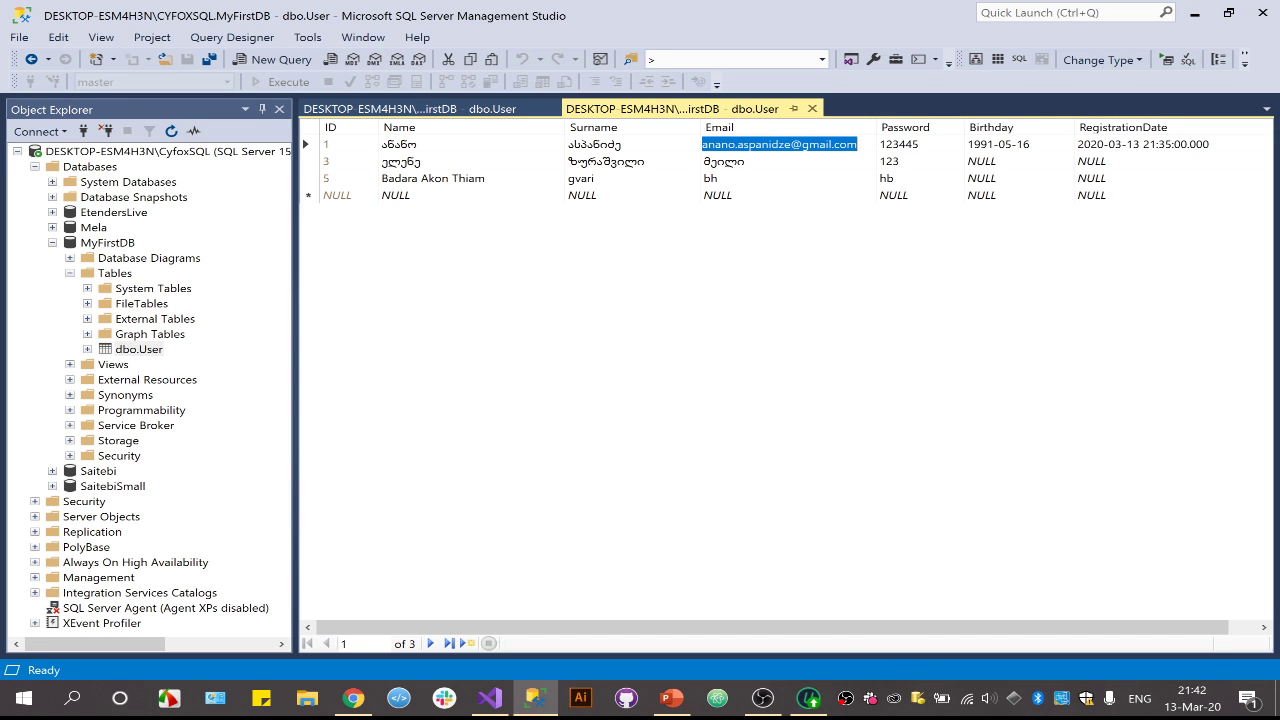
left_click(492, 702)
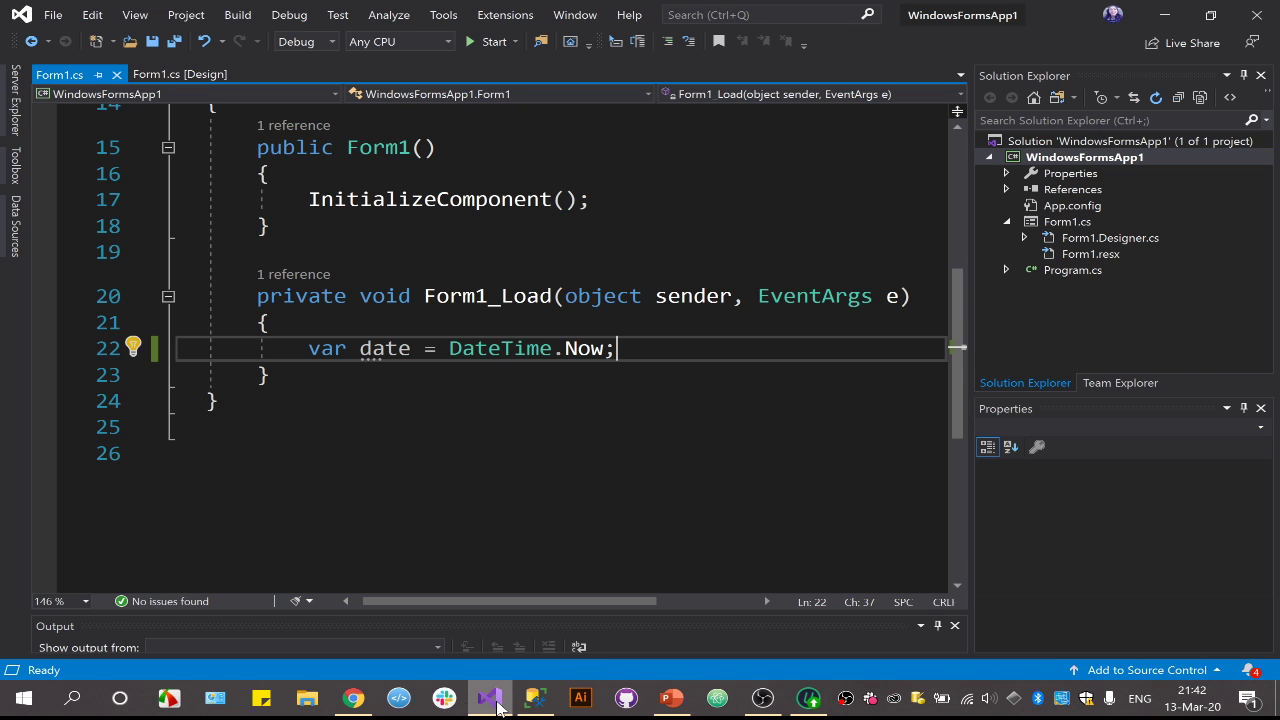
left_click(354, 698)
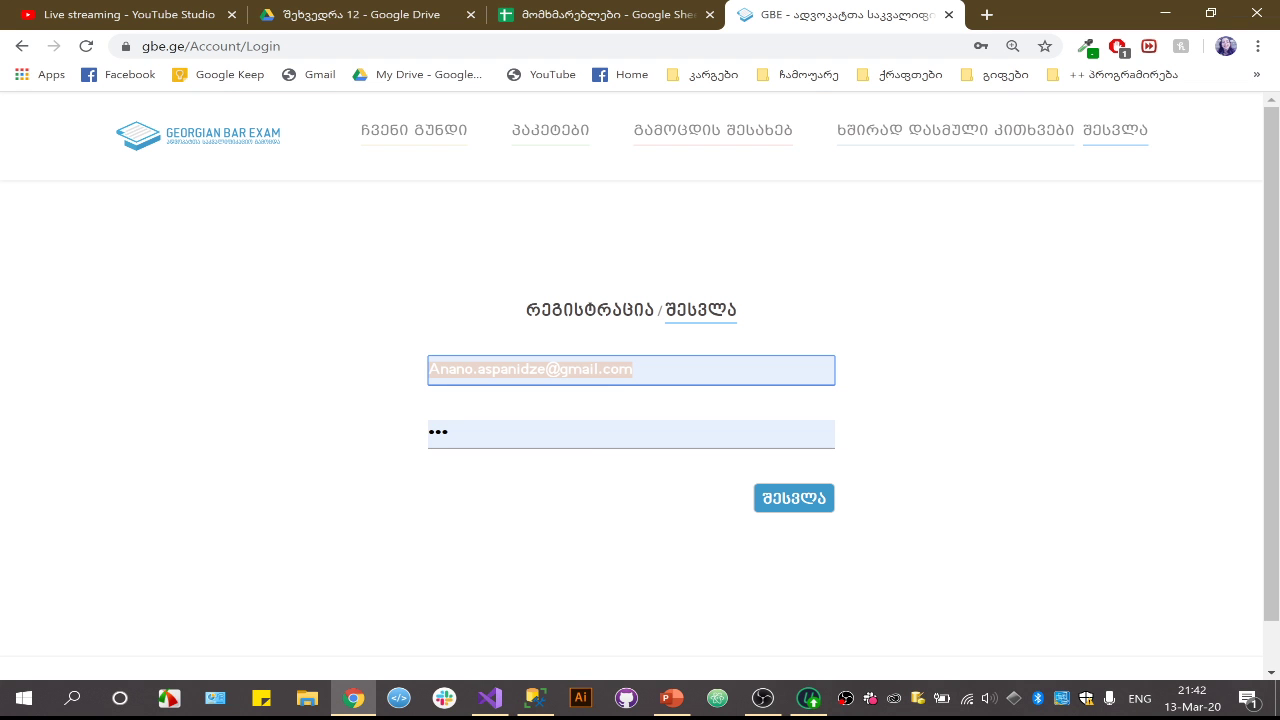
left_click(535, 698)
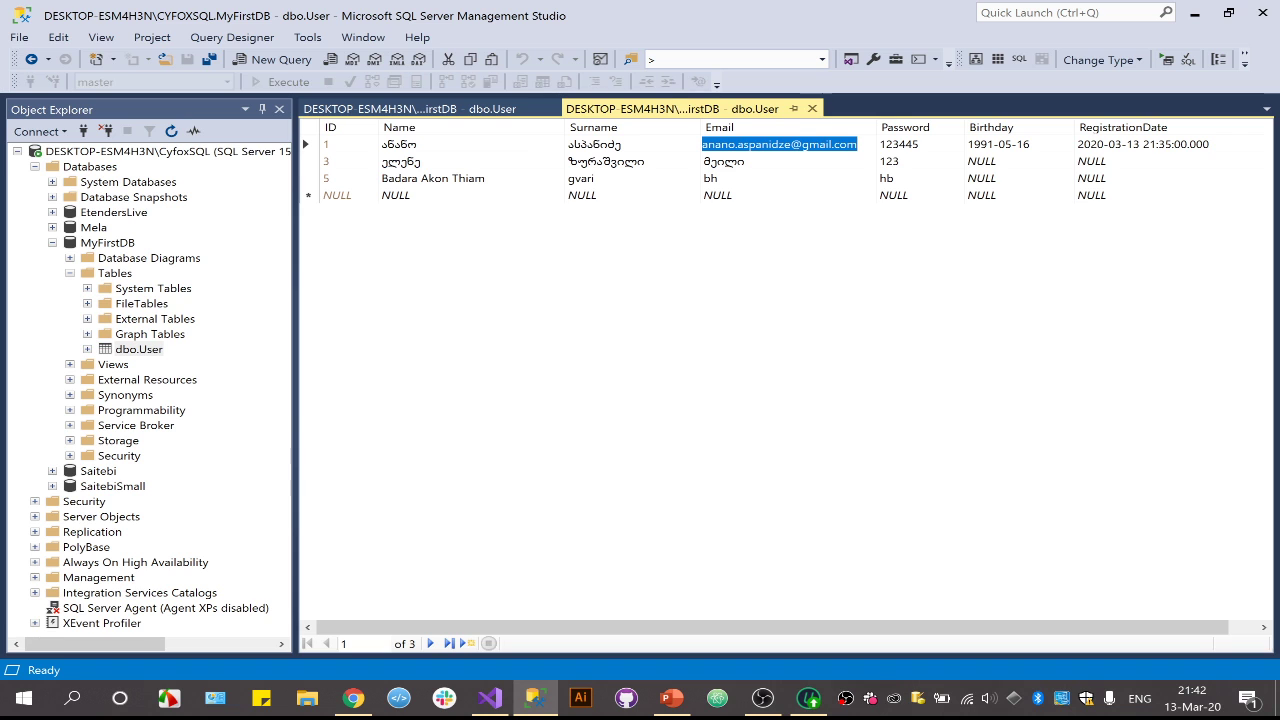
left_click(354, 698)
left_click(354, 698)
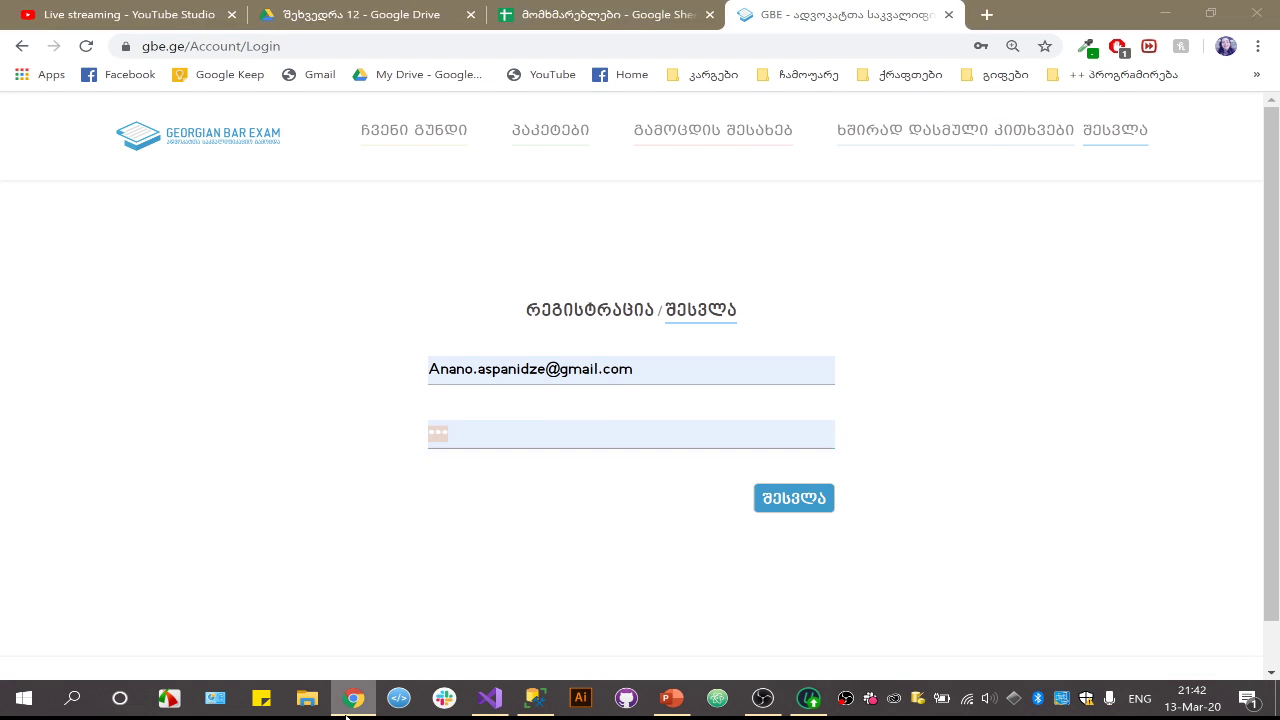
left_click(912, 146)
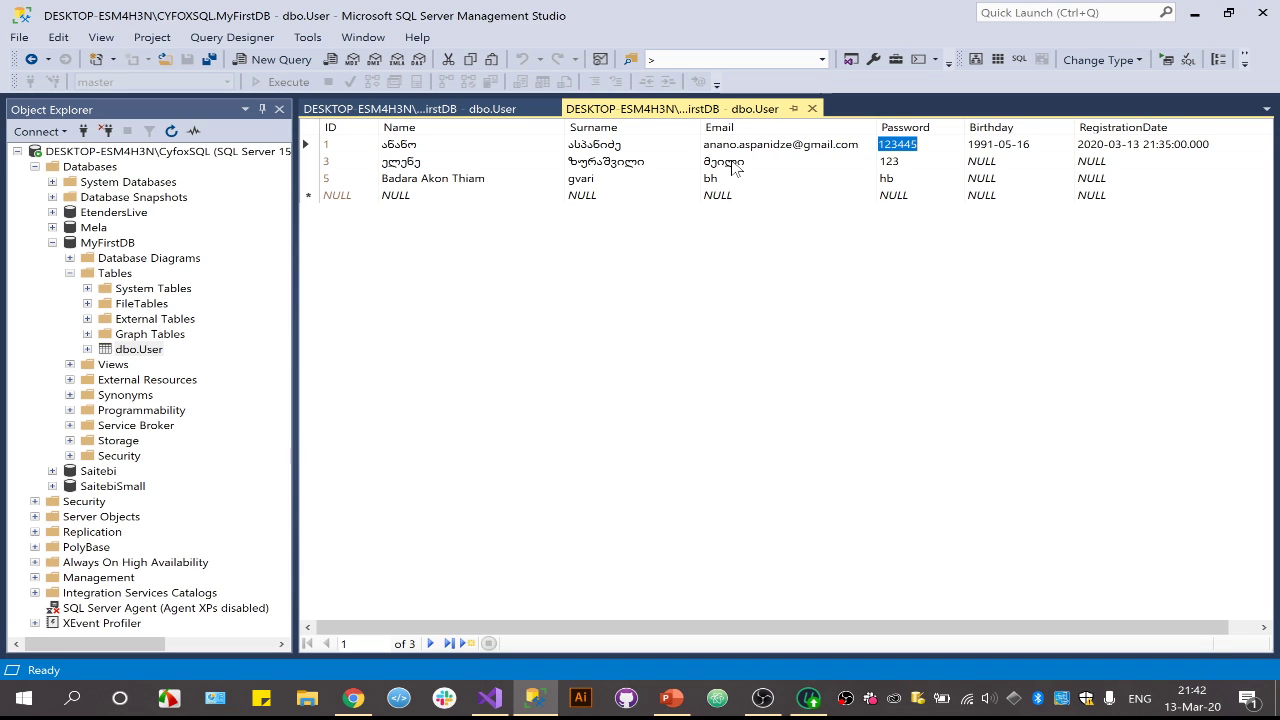
Widen Email slightly, then narrow the Name and ID columns of the grid.
left_click_drag(876, 127, 889, 127)
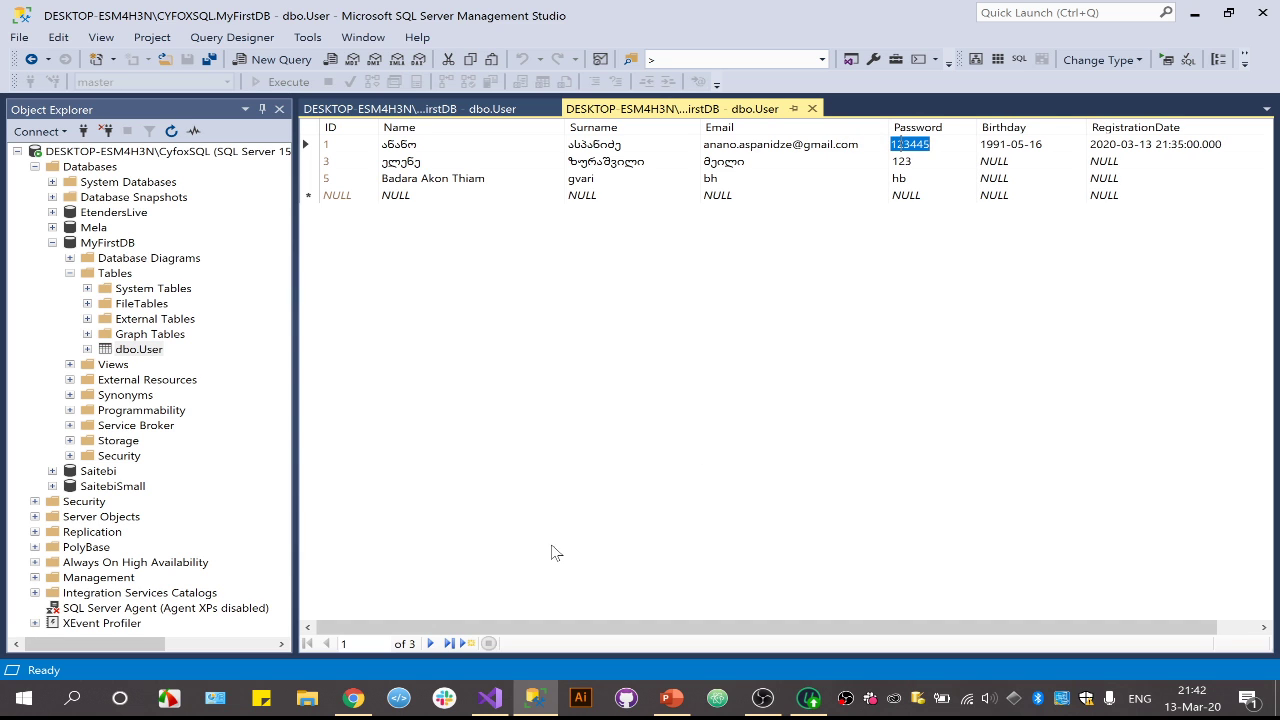
left_click(355, 698)
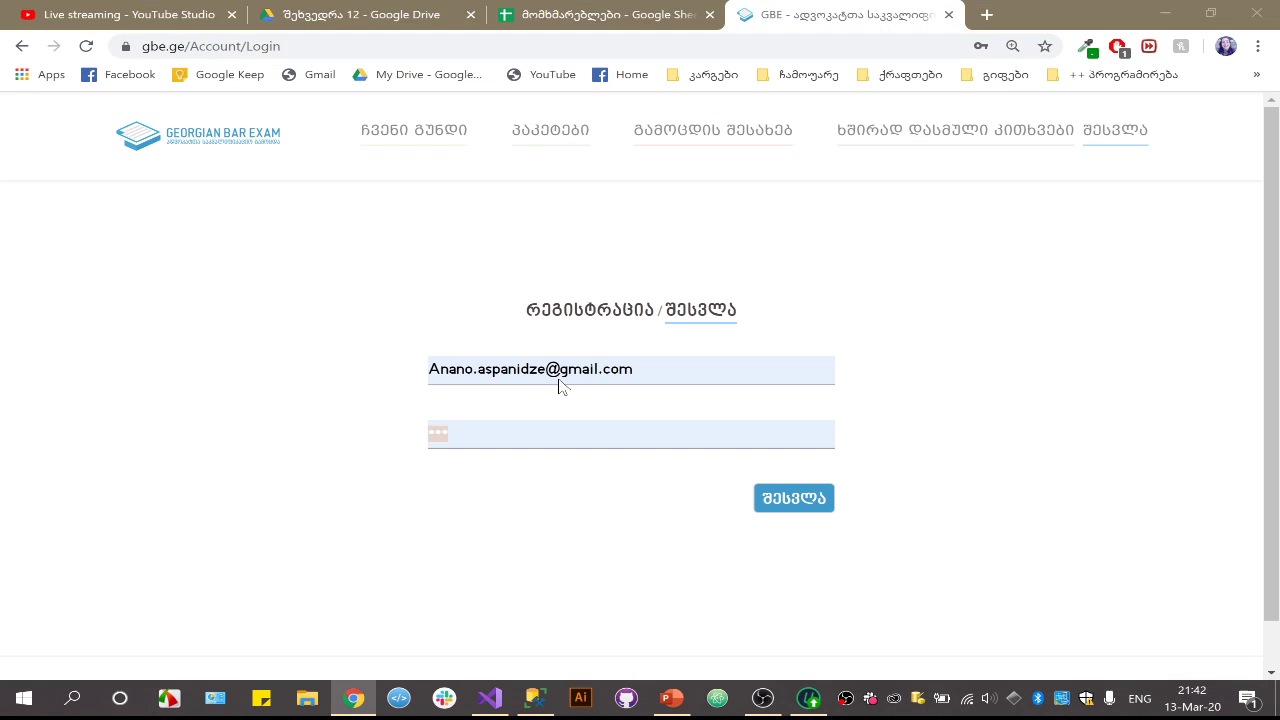
left_click(355, 698)
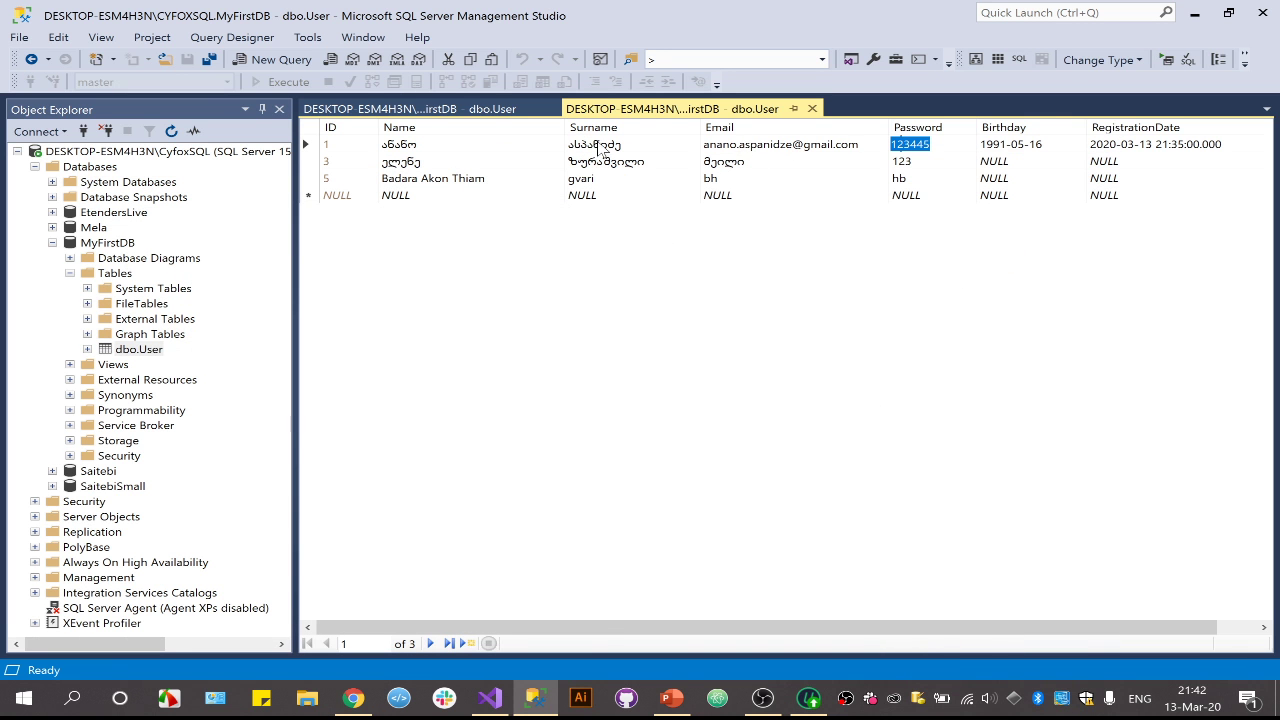
left_click_drag(561, 122, 507, 127)
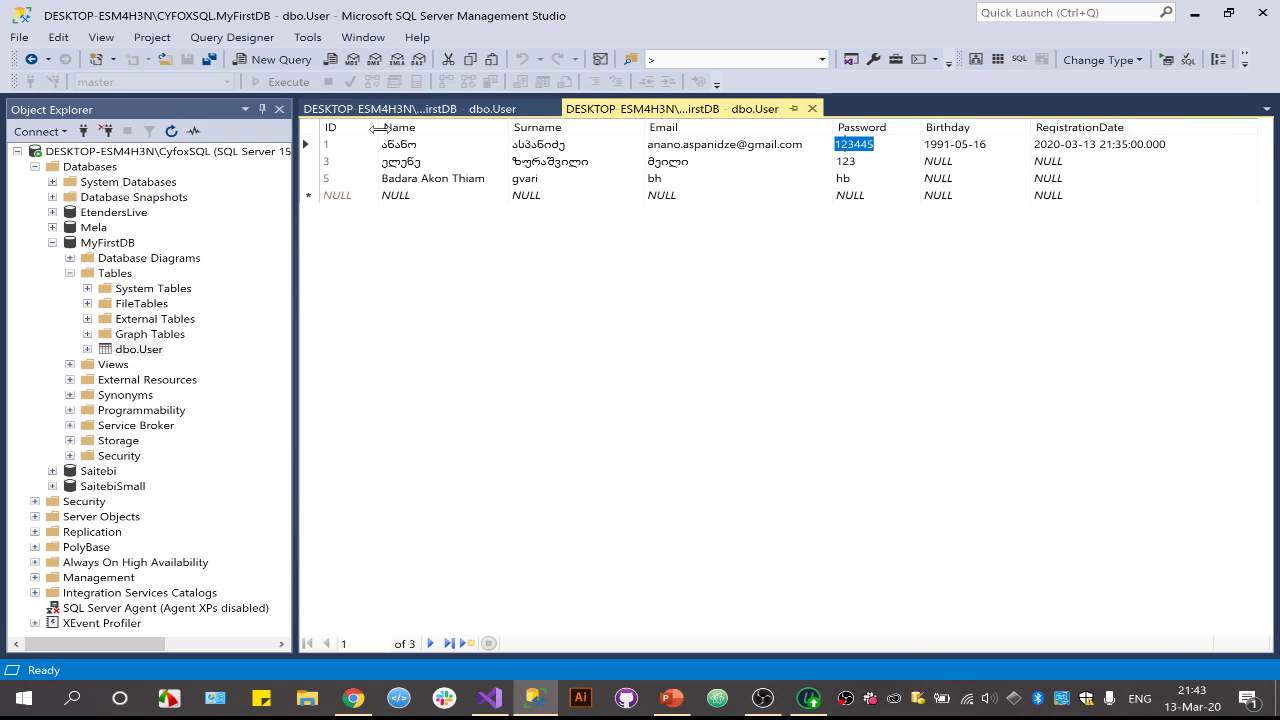
left_click_drag(377, 127, 352, 127)
Type a Gmail address into row 5's Email cell and commit it.
left_click(668, 183)
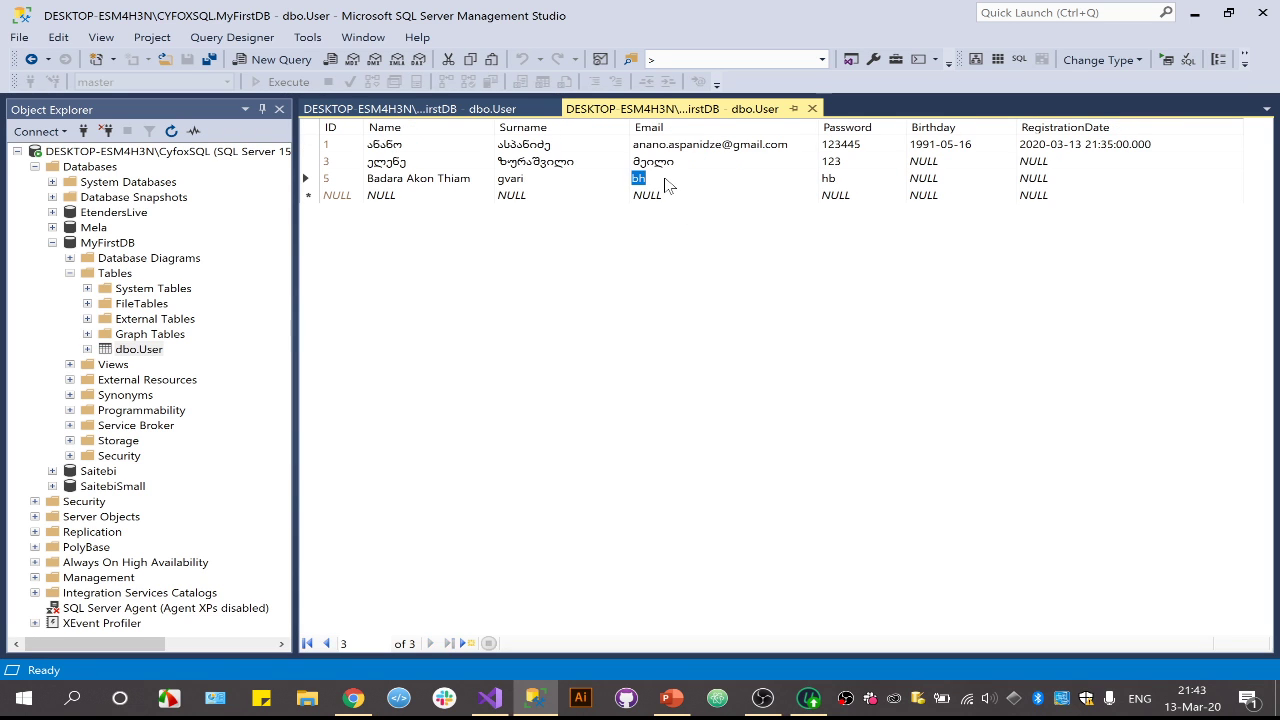
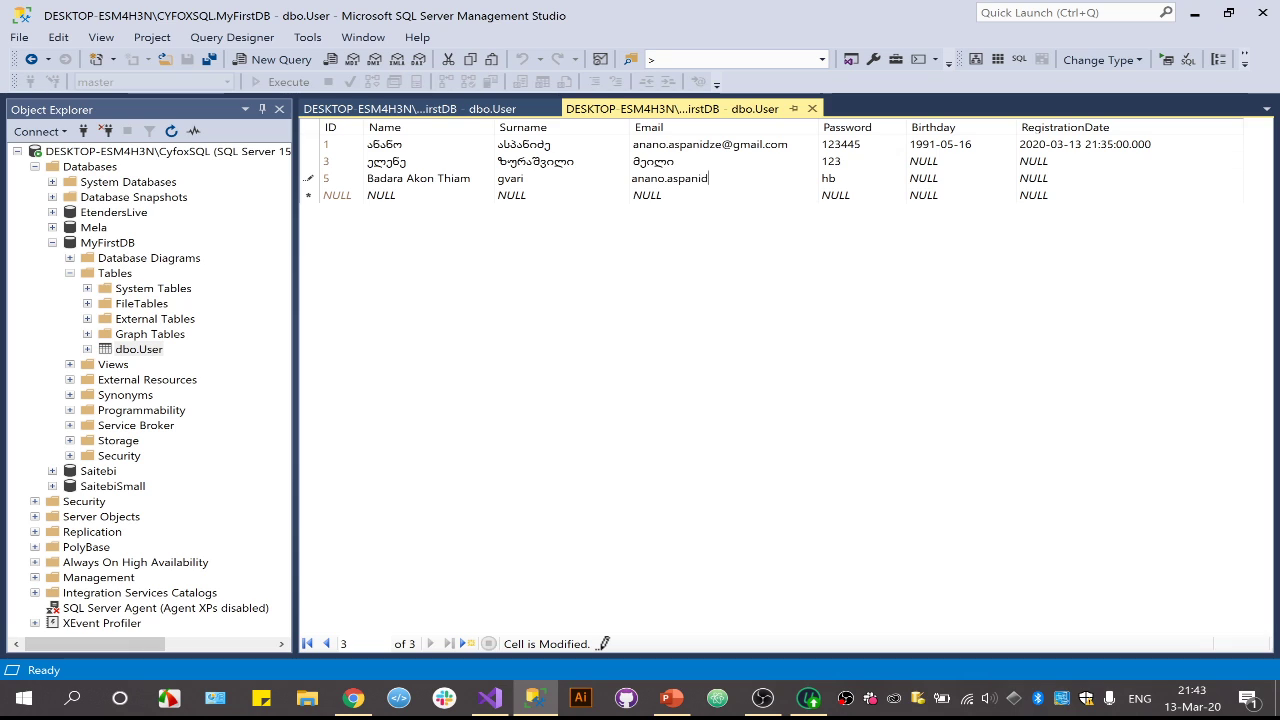
key("Down")
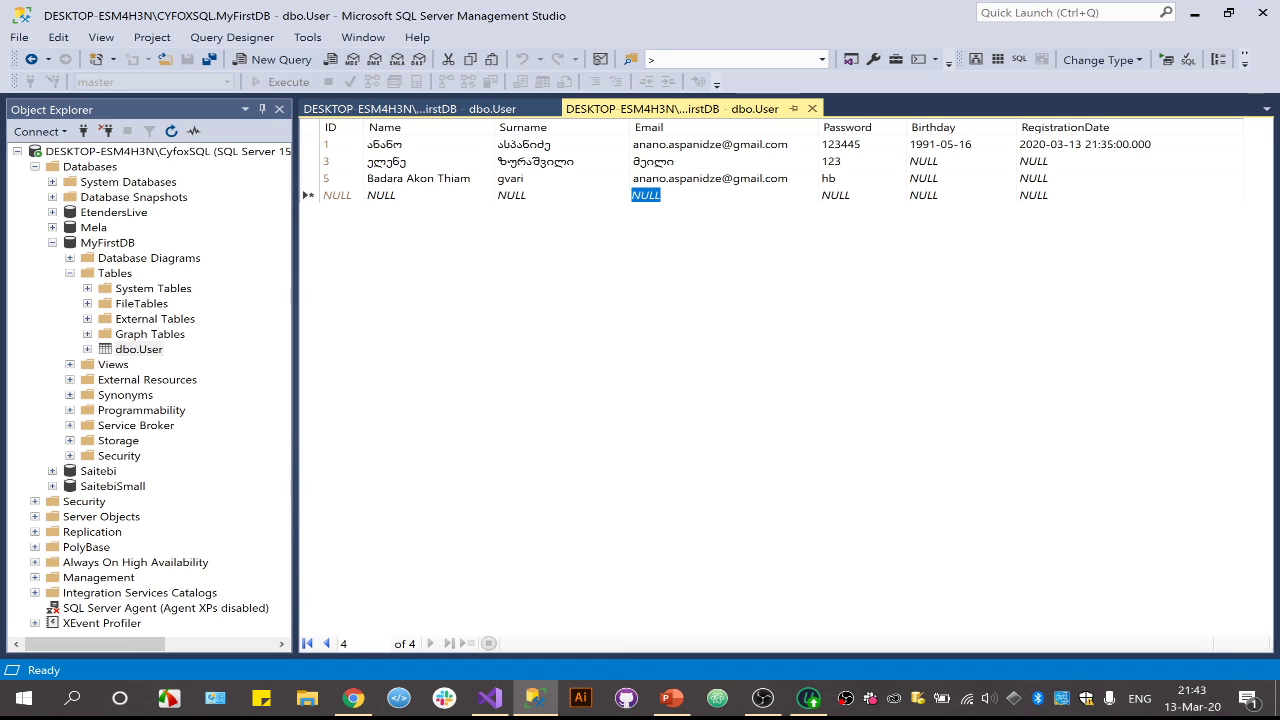
Compare the Email and ID values of rows 1 and 5.
left_click(700, 178)
left_click(700, 146)
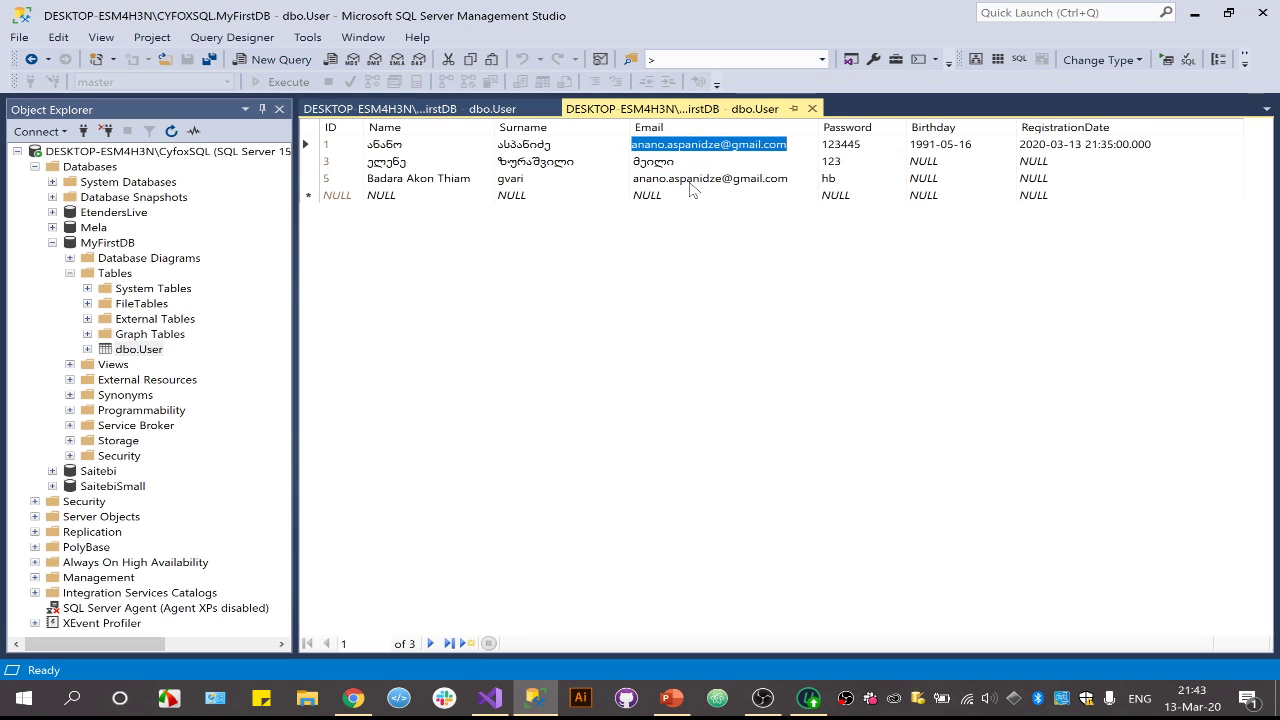
left_click(690, 184)
left_click(698, 148)
left_click(689, 179)
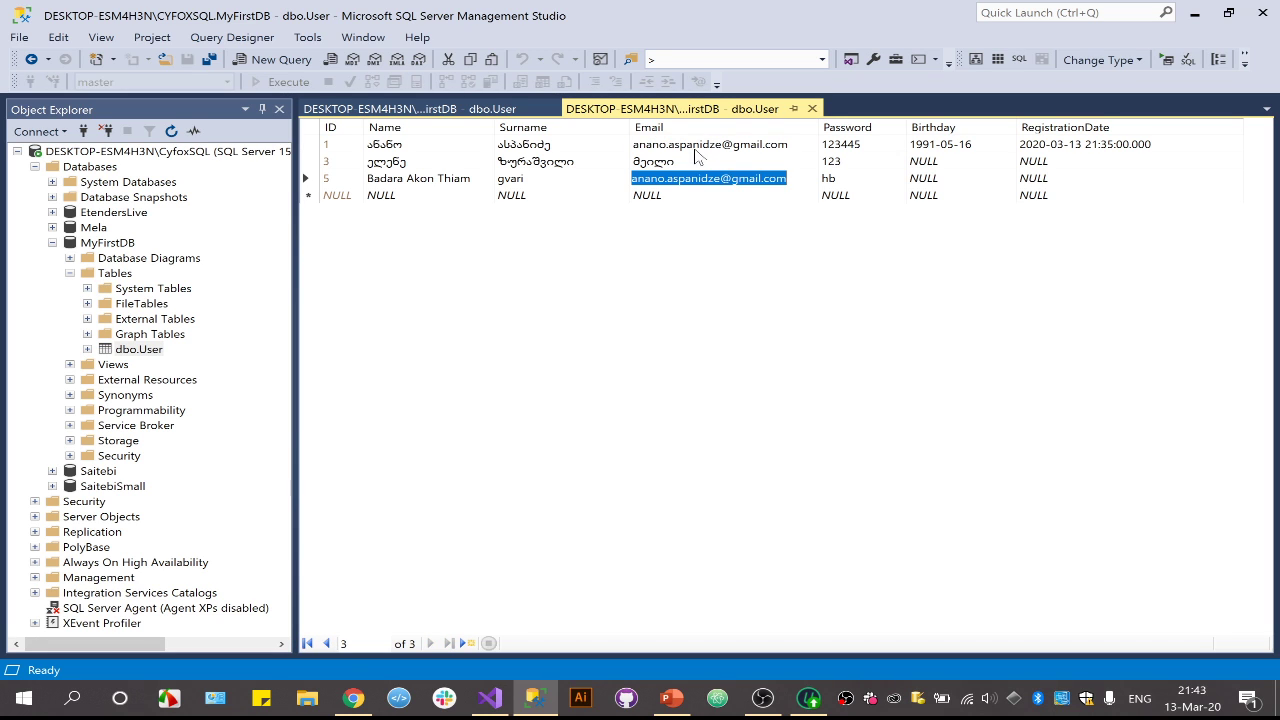
left_click(698, 146)
left_click(677, 181)
left_click(325, 178)
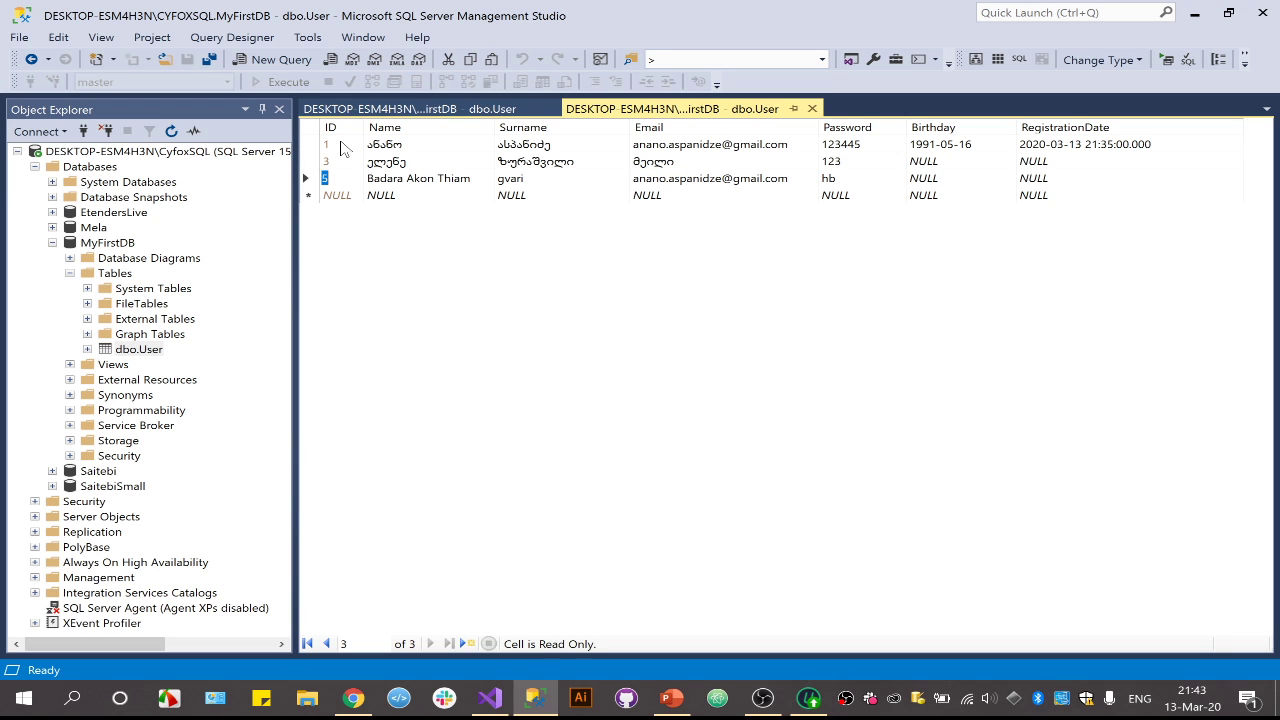
left_click(338, 145)
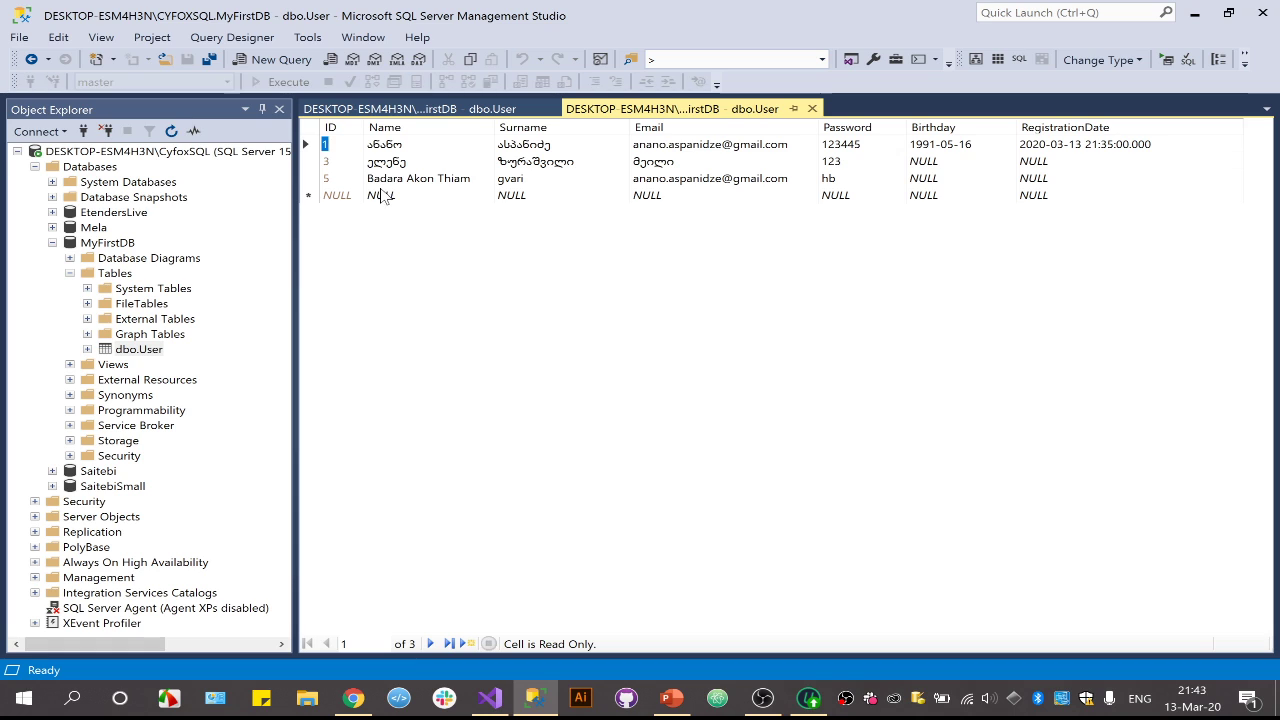
left_click(667, 180)
left_click(693, 148)
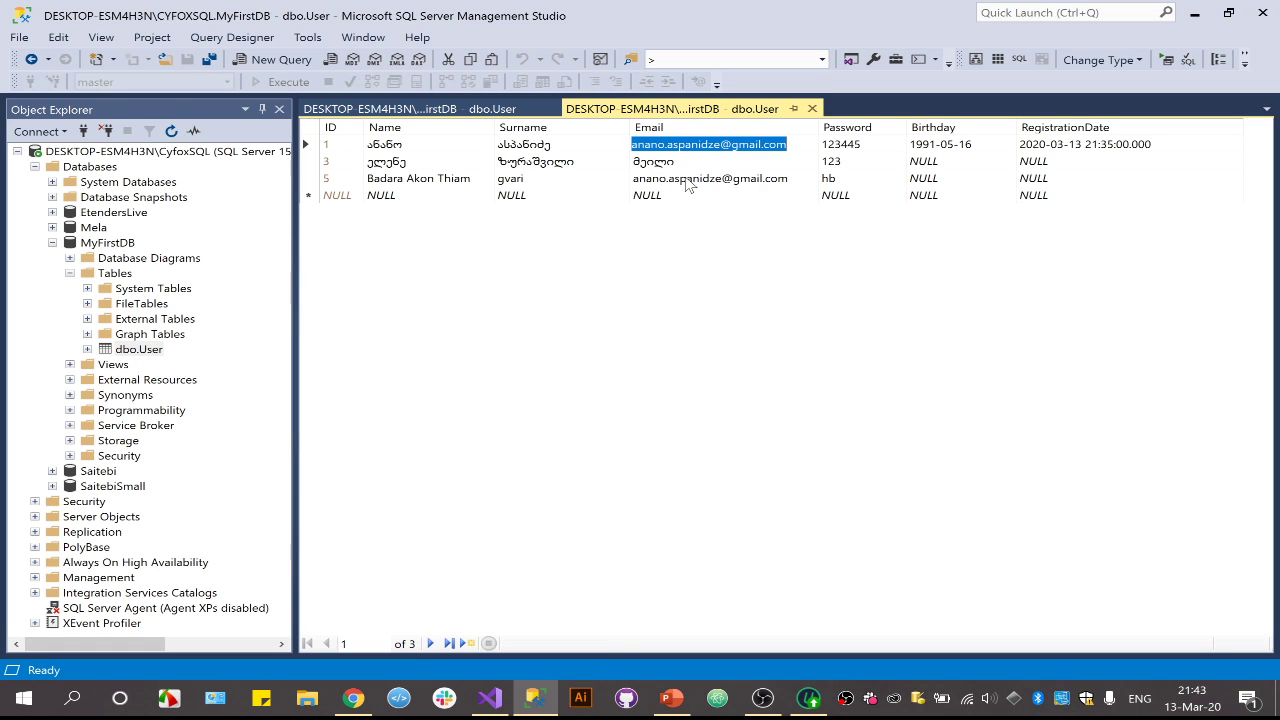
left_click(688, 182)
left_click(694, 148)
Replace row 5's Email with asff and discard the blank new row.
left_click(678, 180)
type("asff")
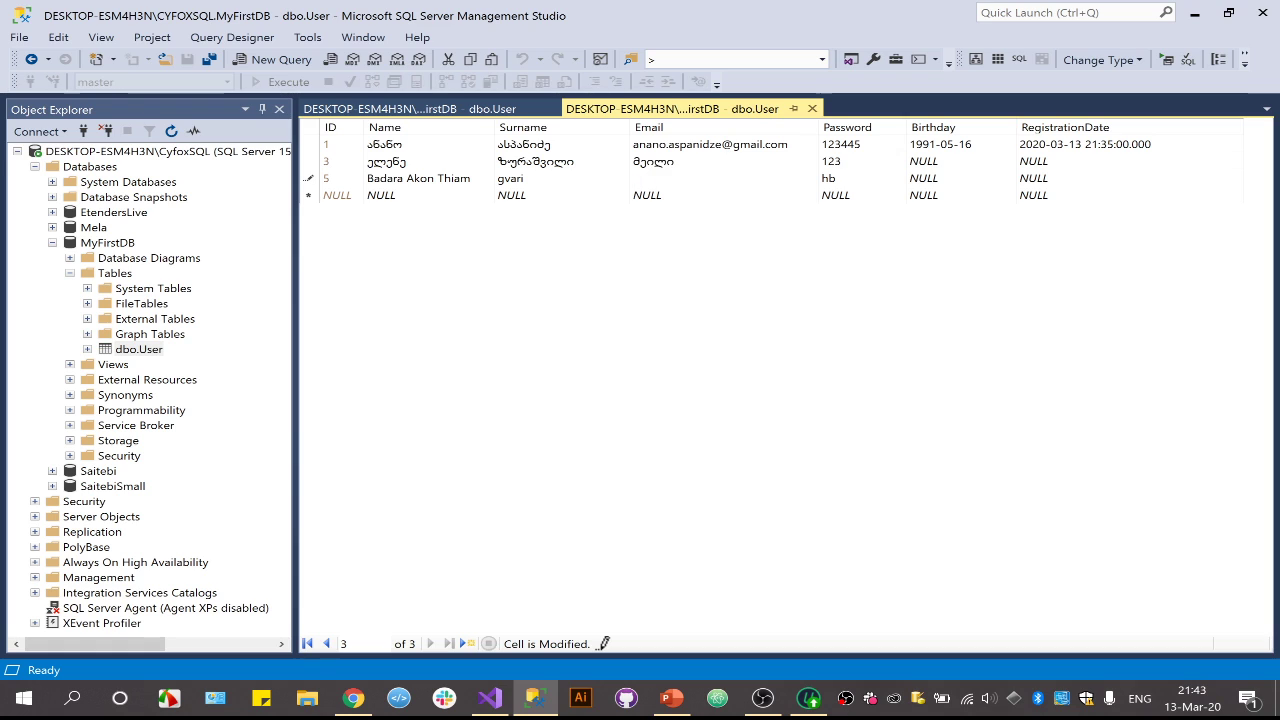
key("Return")
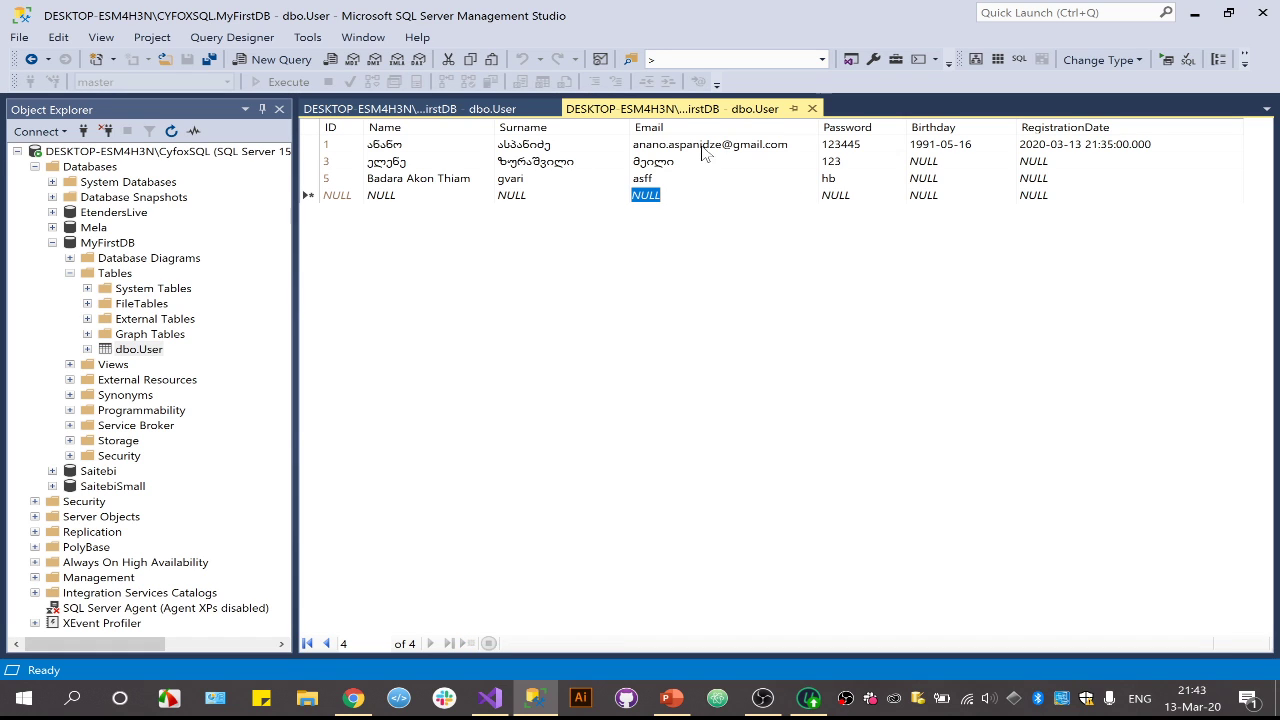
left_click(710, 150)
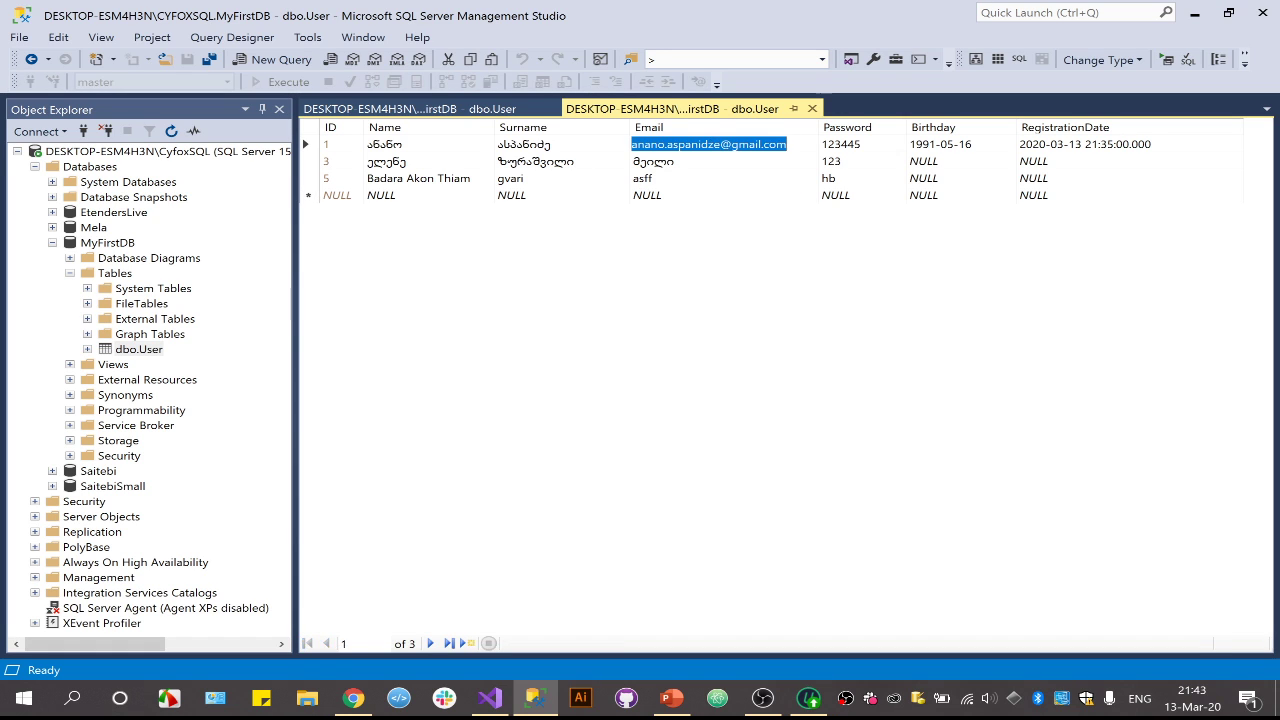
key("Down")
key("Down")
Open dbo.User's column design, view the constraints slide, then minimize PowerPoint.
left_click(434, 112)
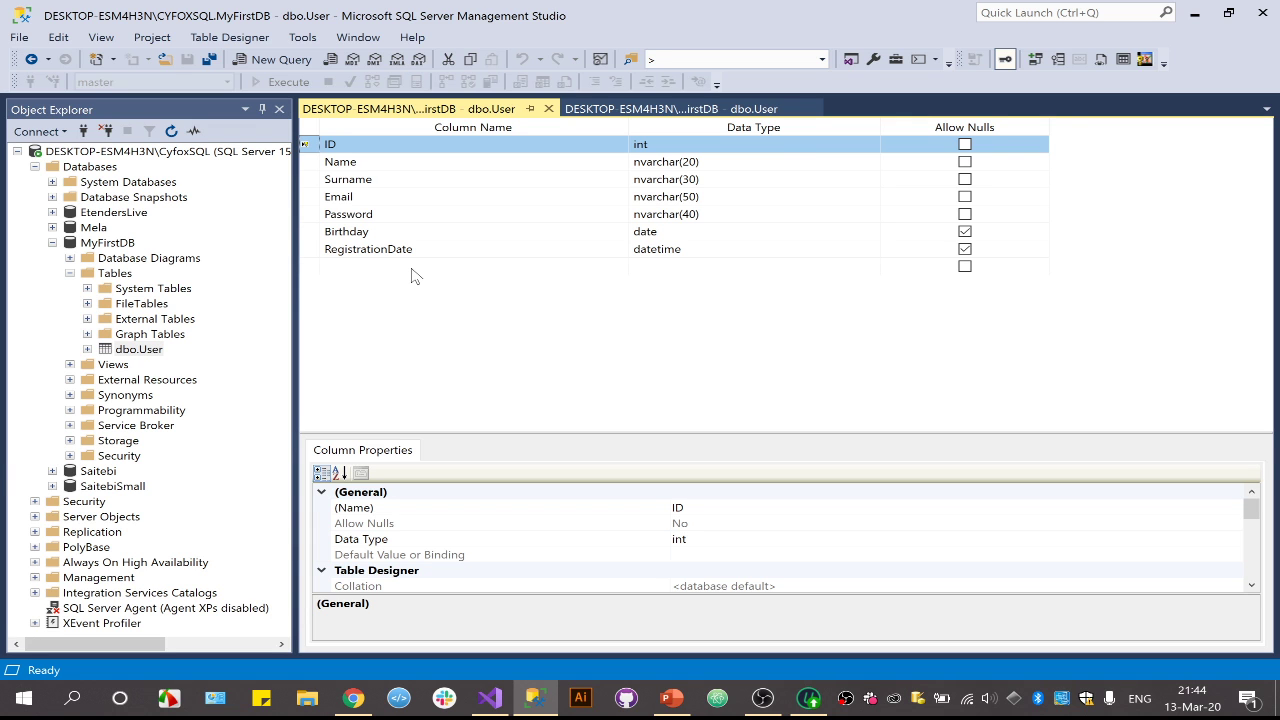
left_click(671, 698)
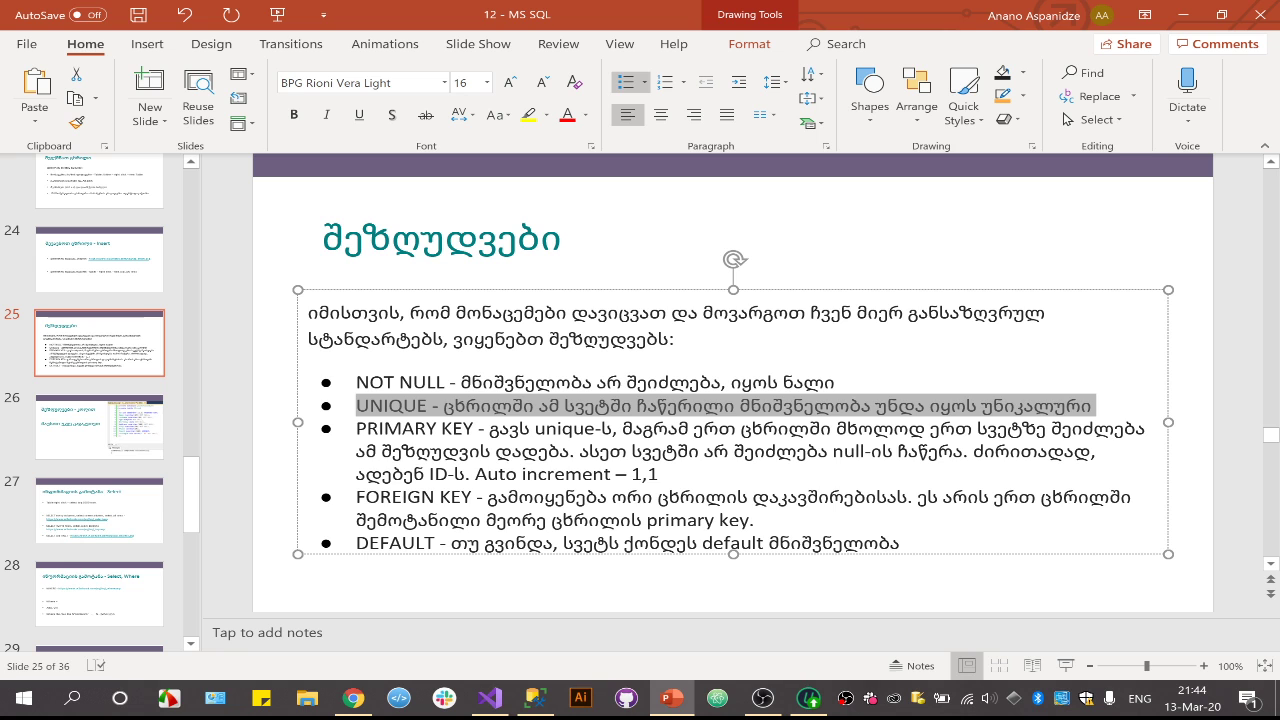
left_click(679, 688)
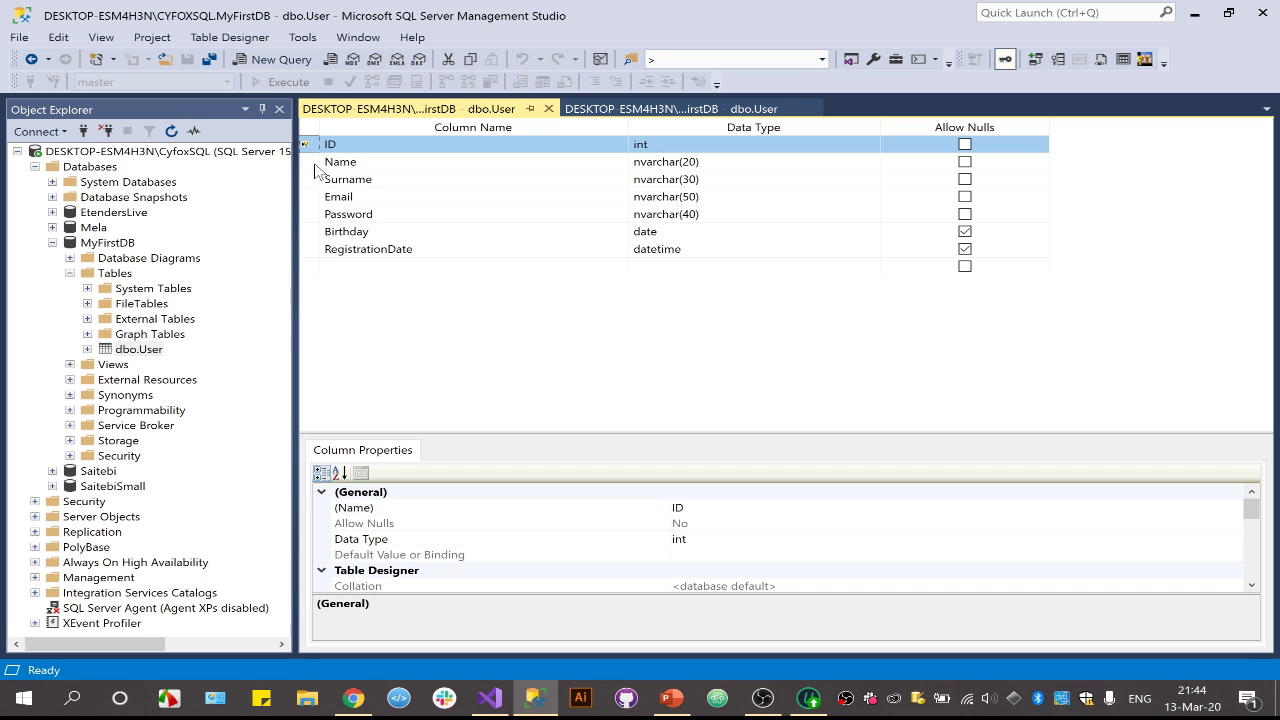
In Indexes/Keys, rename PK_User to Primary_Key and add a new IX_User index.
right_click(312, 203)
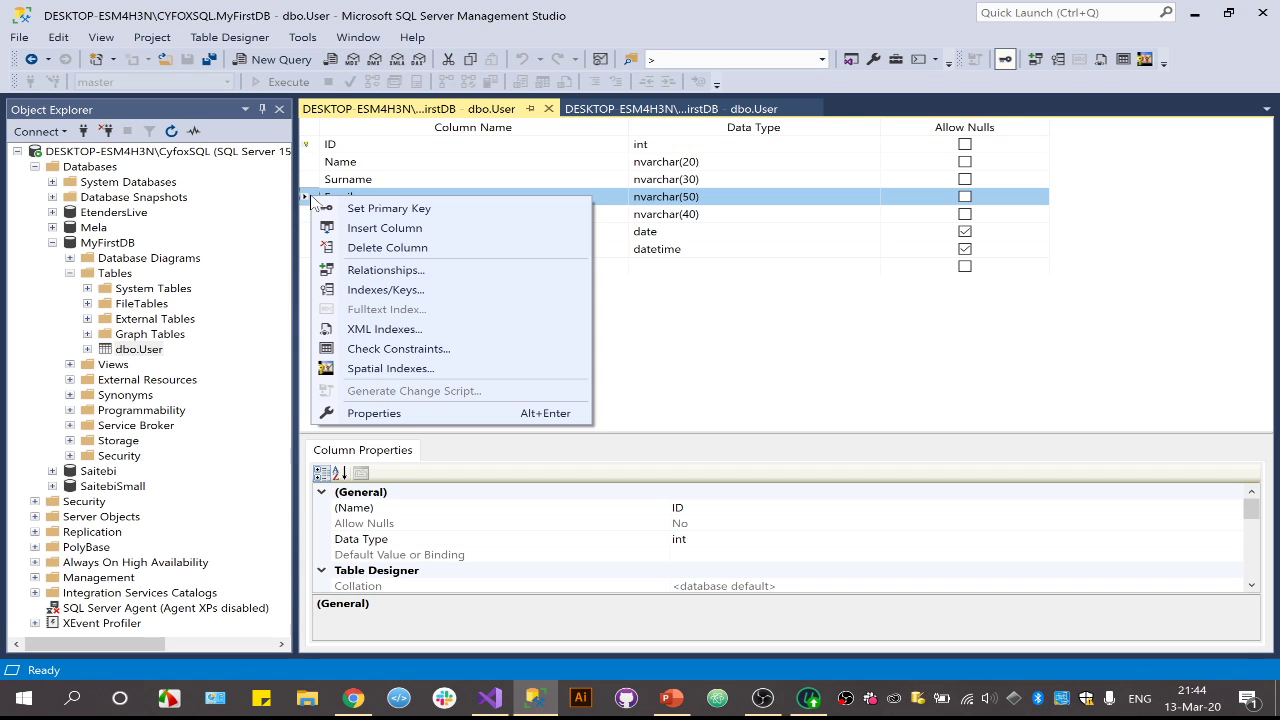
left_click(386, 290)
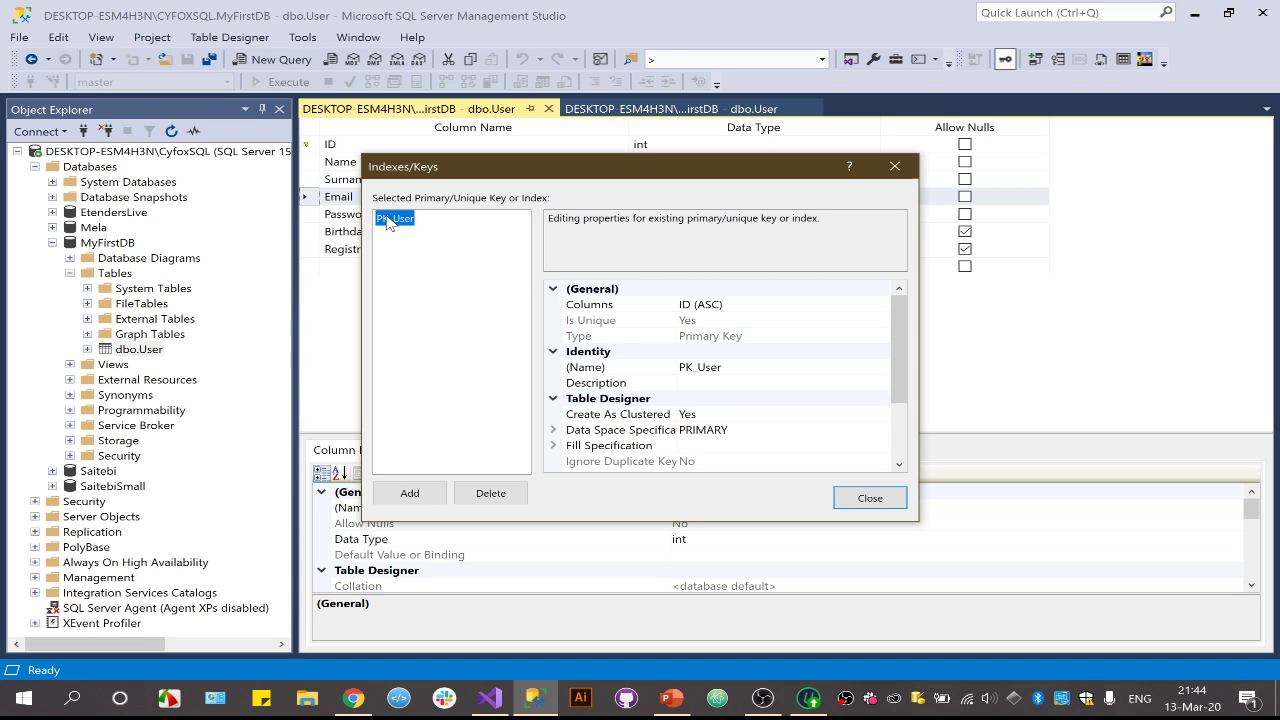
left_click(697, 306)
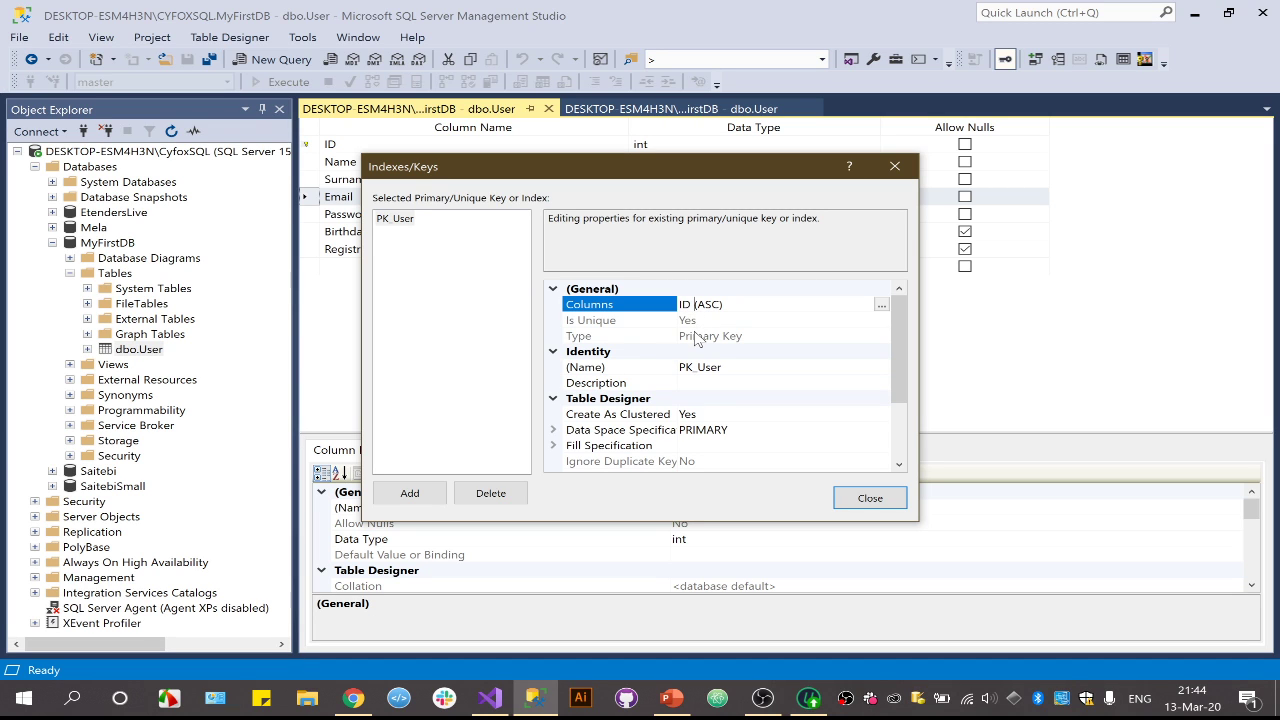
left_click(395, 222)
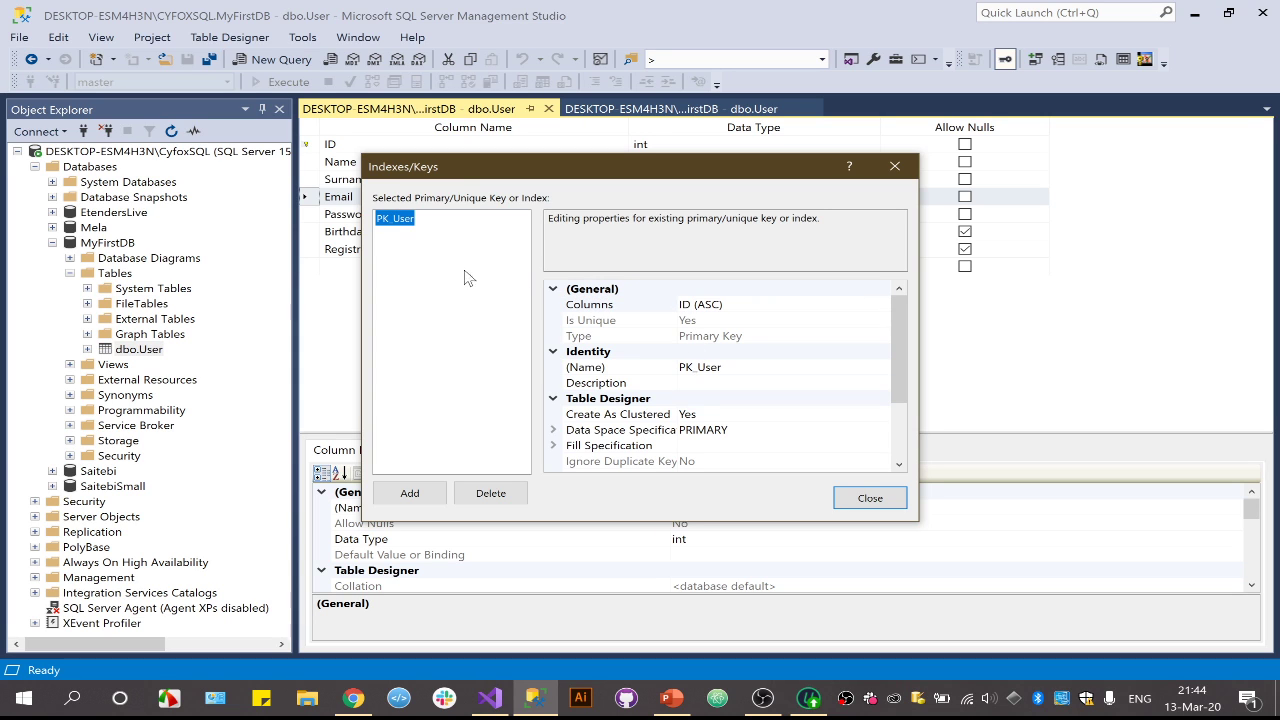
left_click(734, 368)
left_click(734, 368)
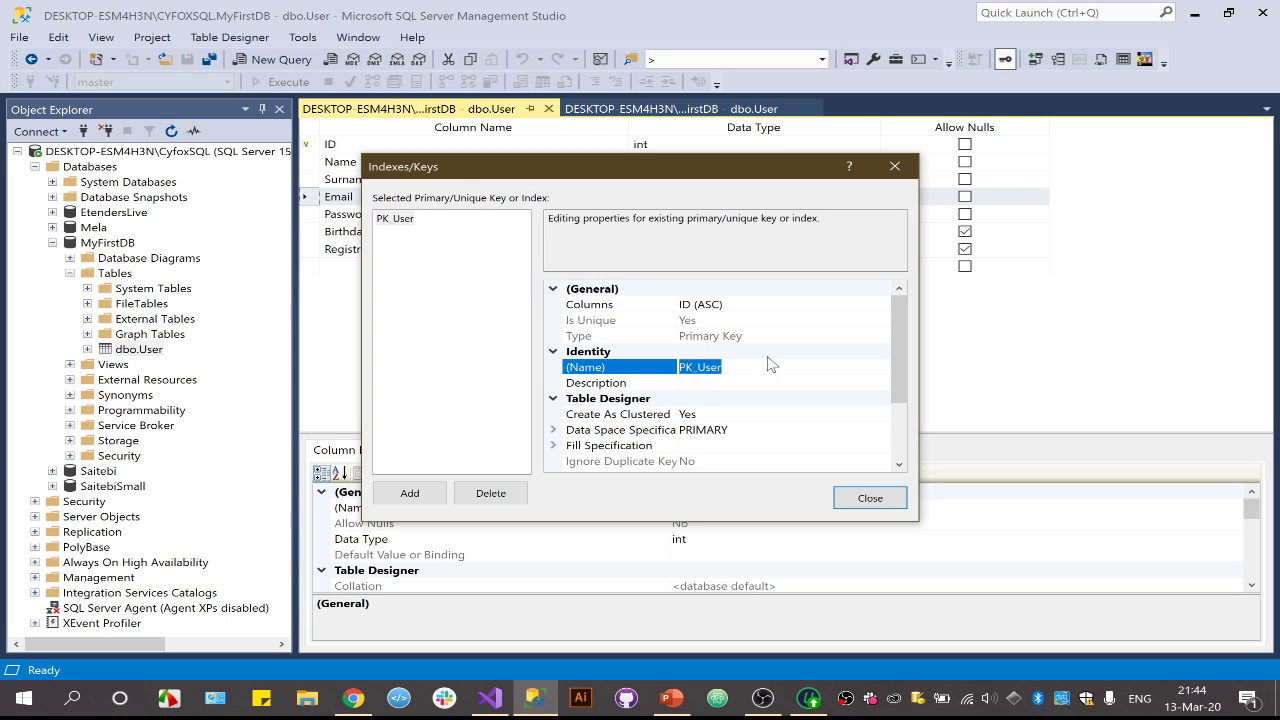
type("Primary_Key")
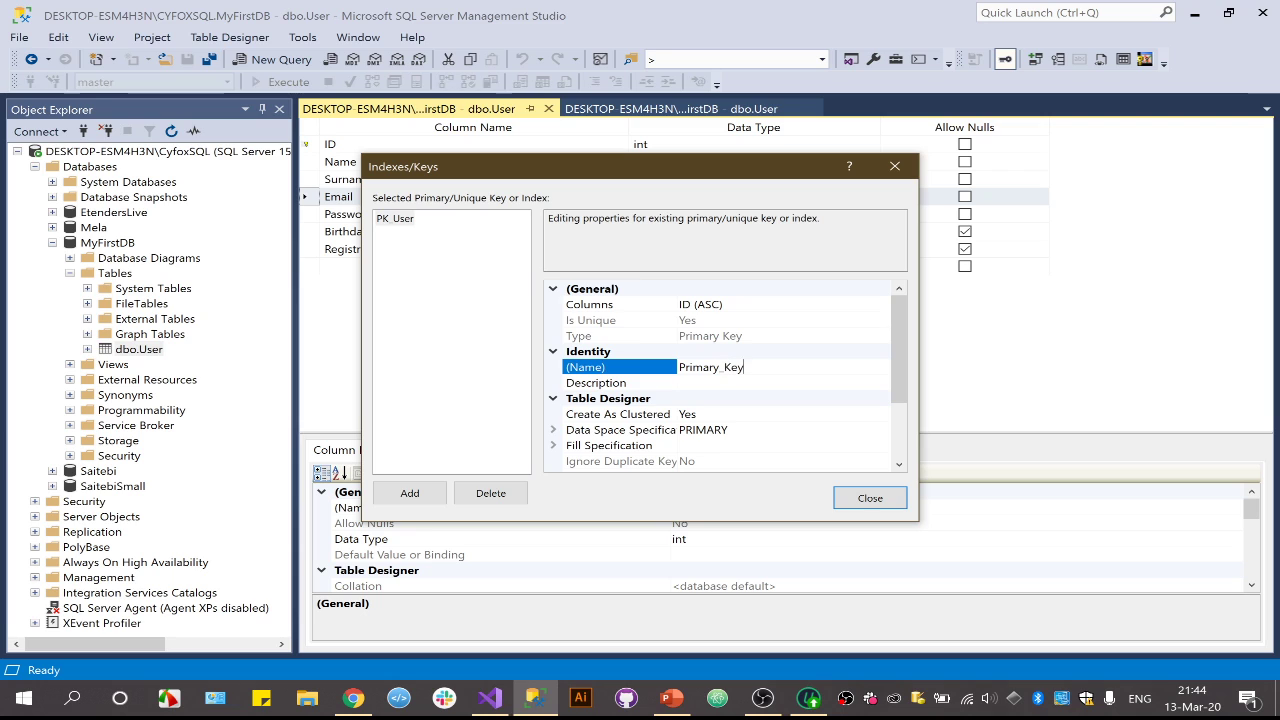
left_click(431, 283)
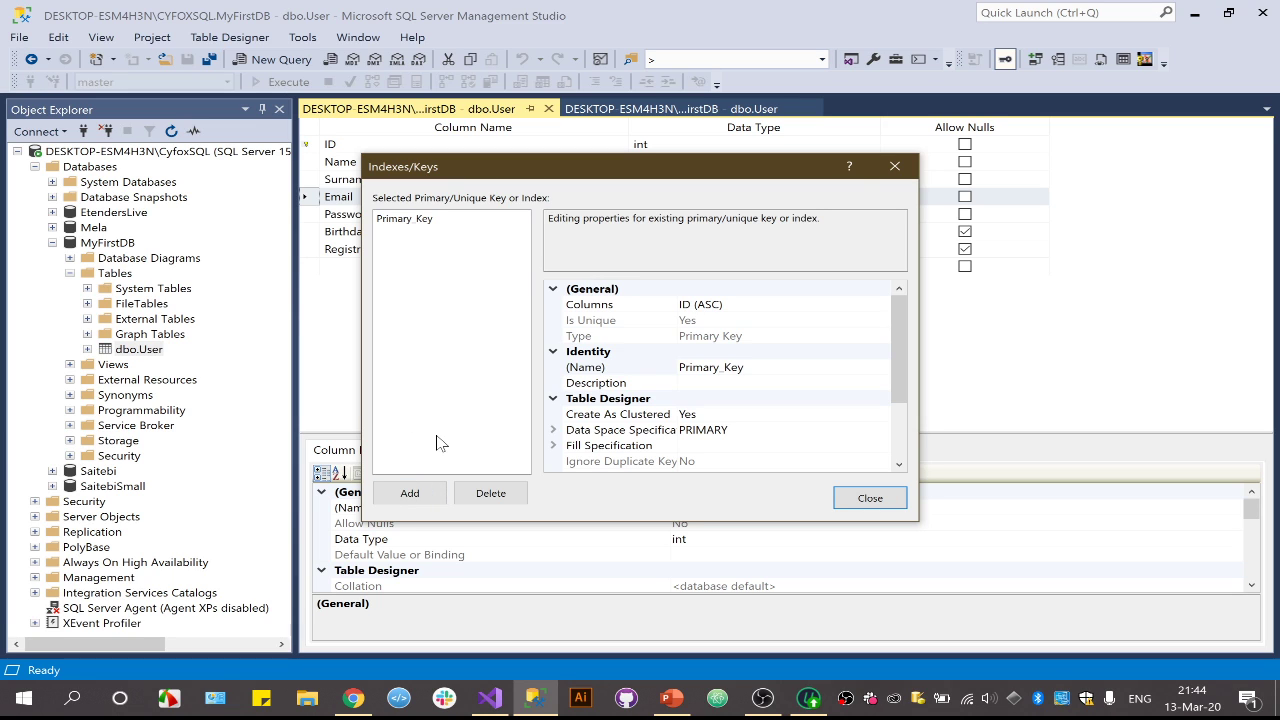
left_click(410, 492)
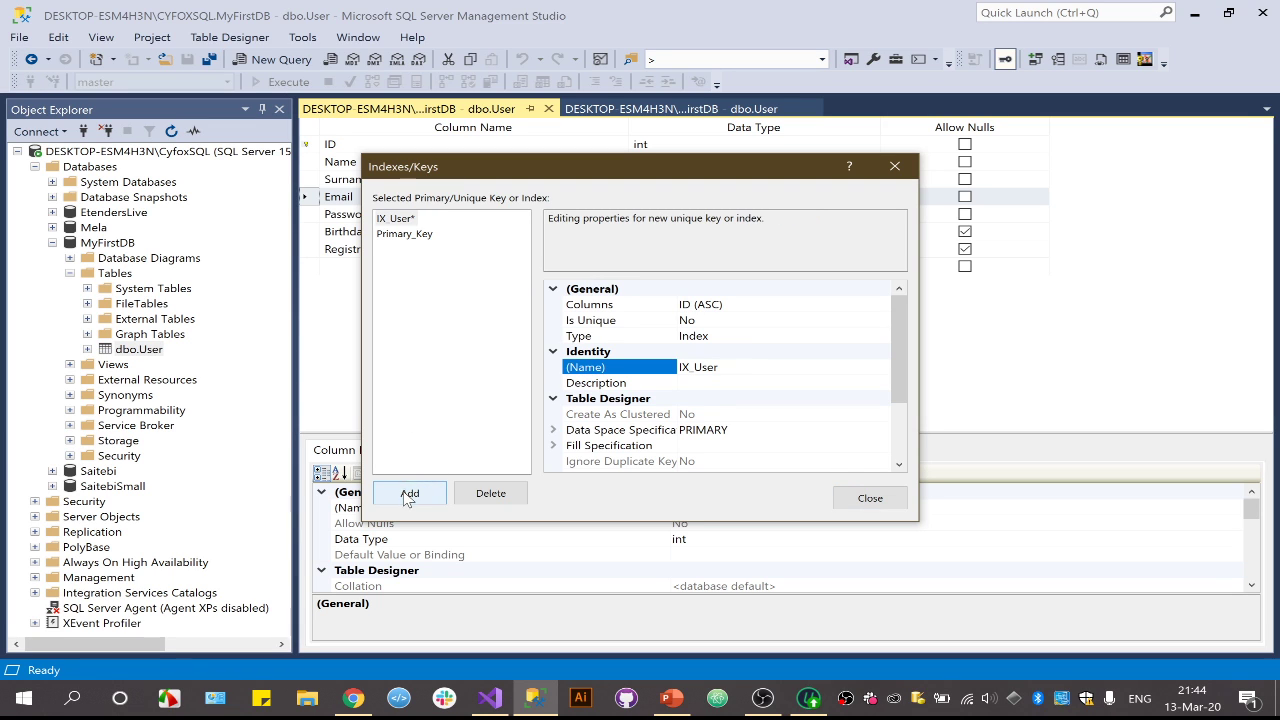
Rename the new IX_User index to Email_Unique.
left_click(720, 367)
key("ctrl+a")
type("E")
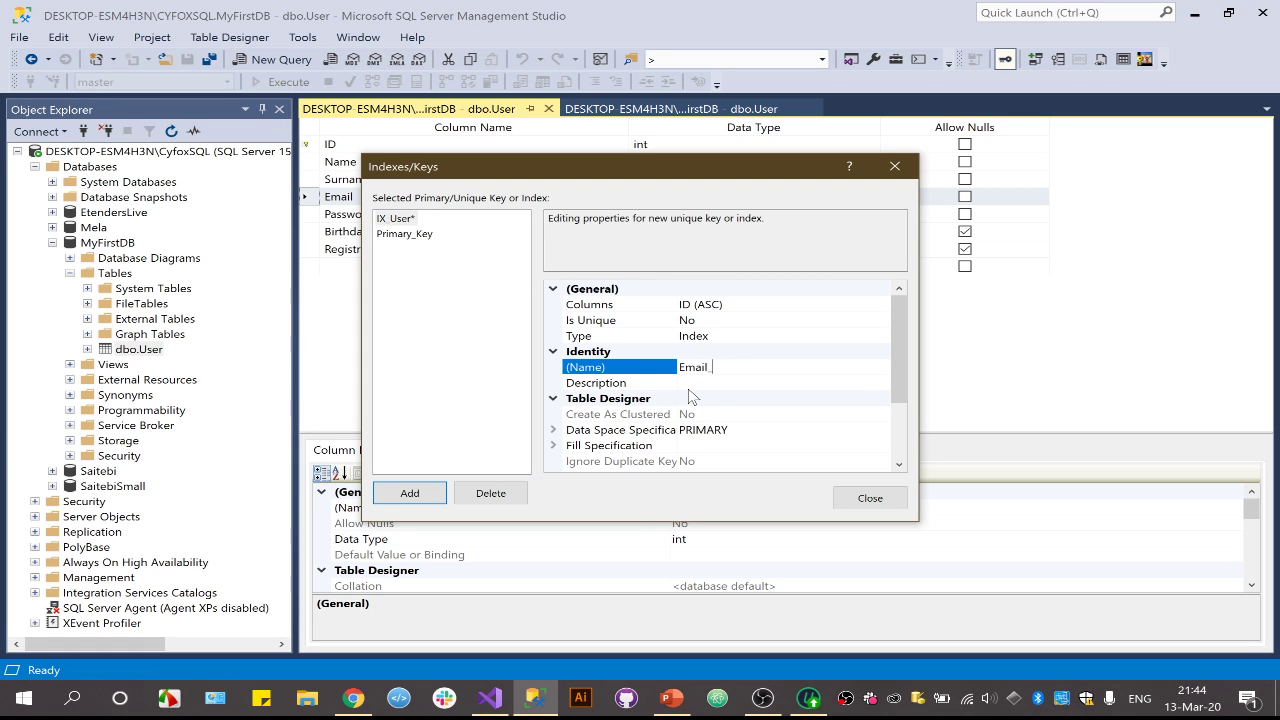
type("mail_Uni")
Set the index's Columns to the Email column.
left_click(602, 305)
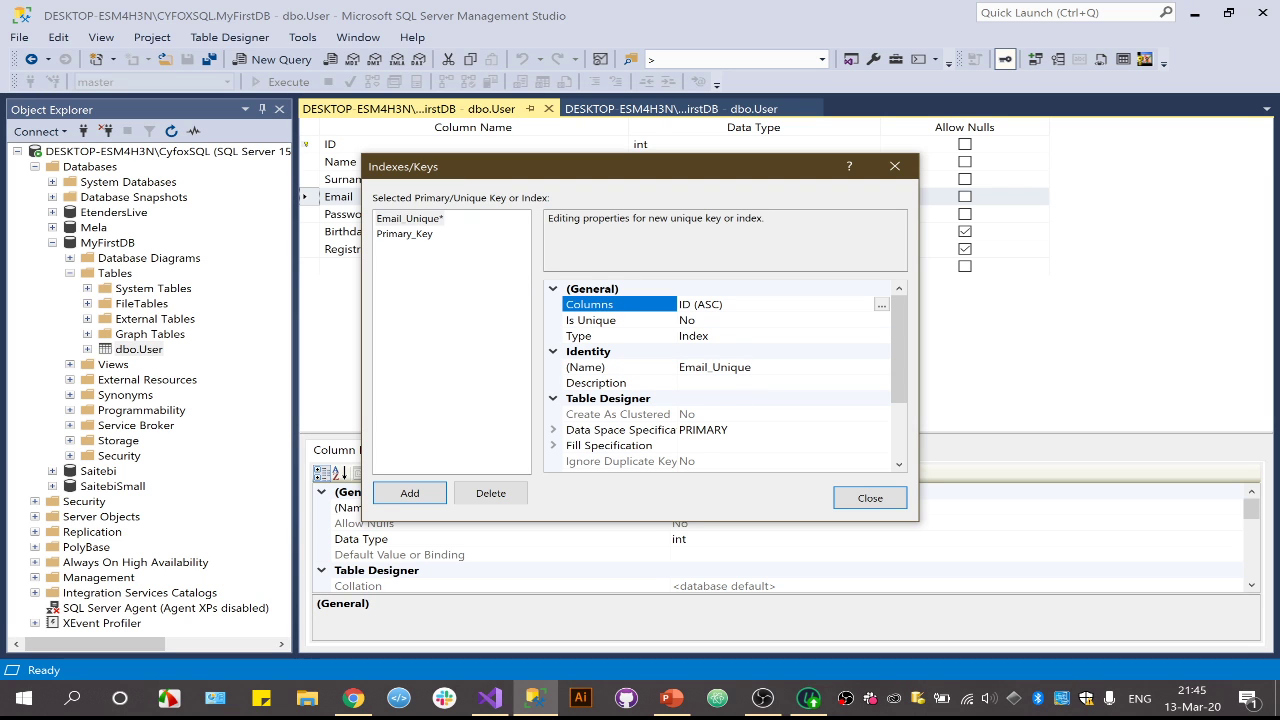
left_click(881, 305)
left_click(630, 259)
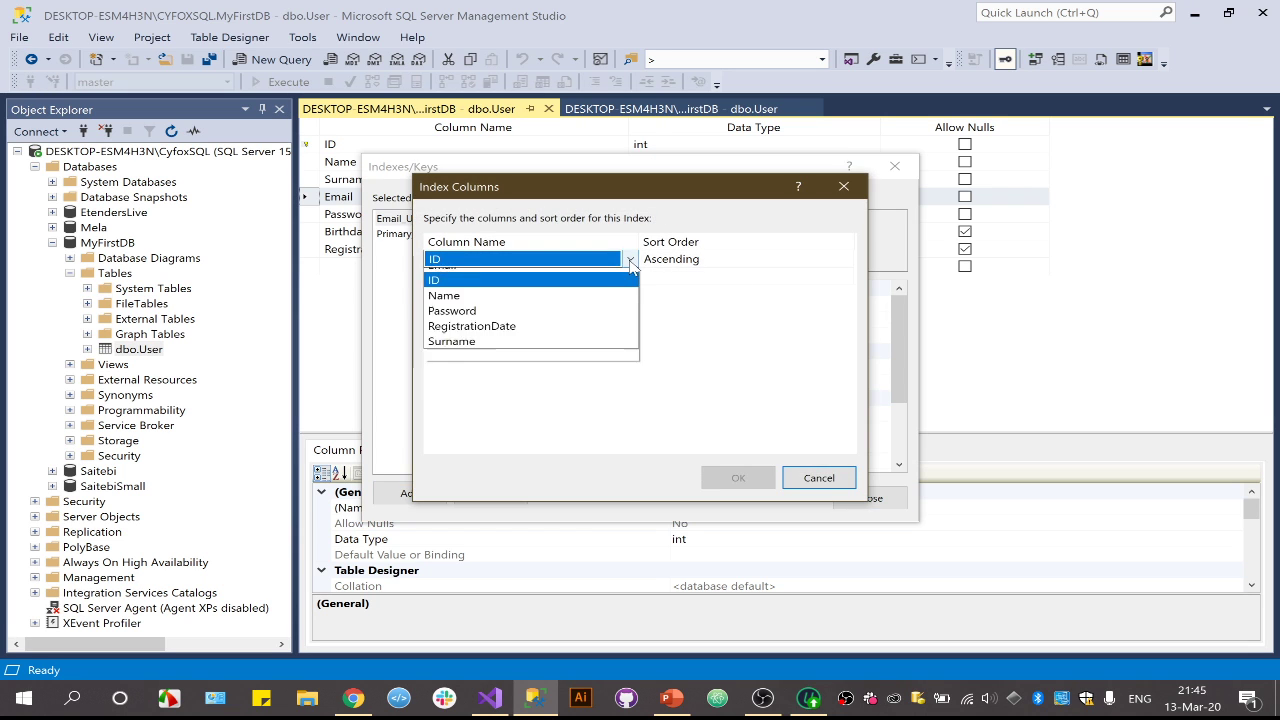
left_click(540, 307)
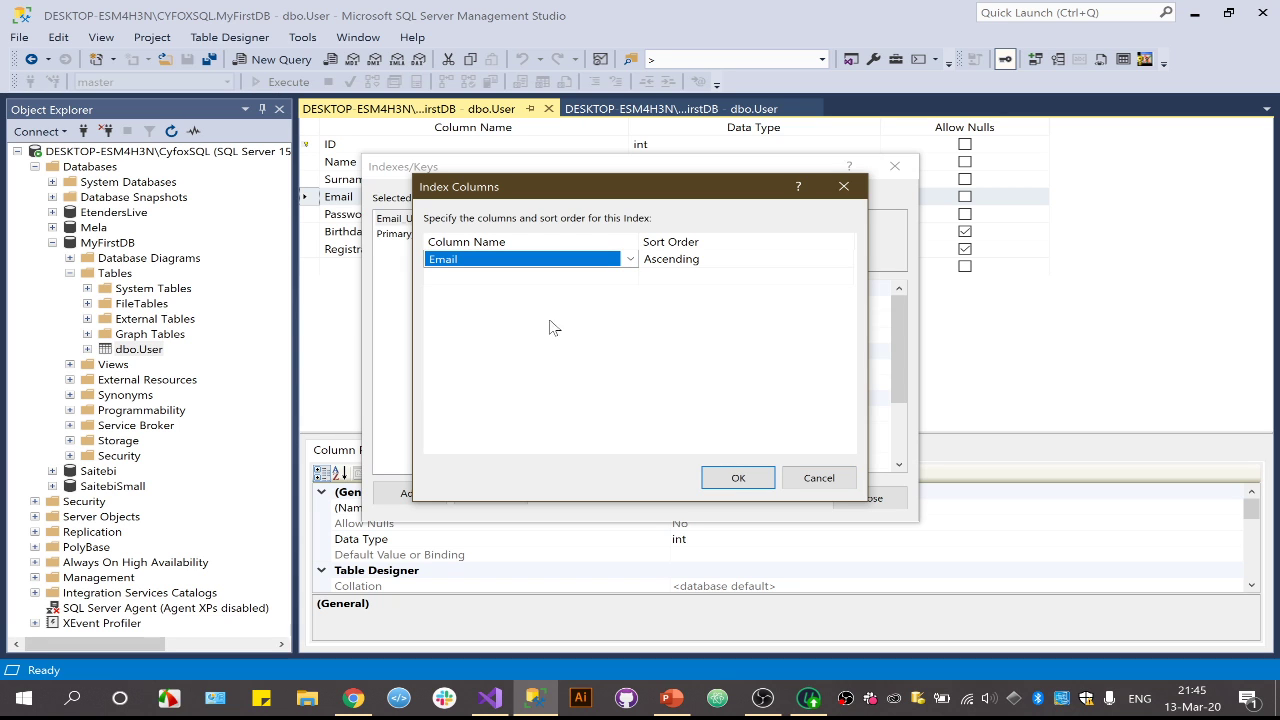
left_click(736, 478)
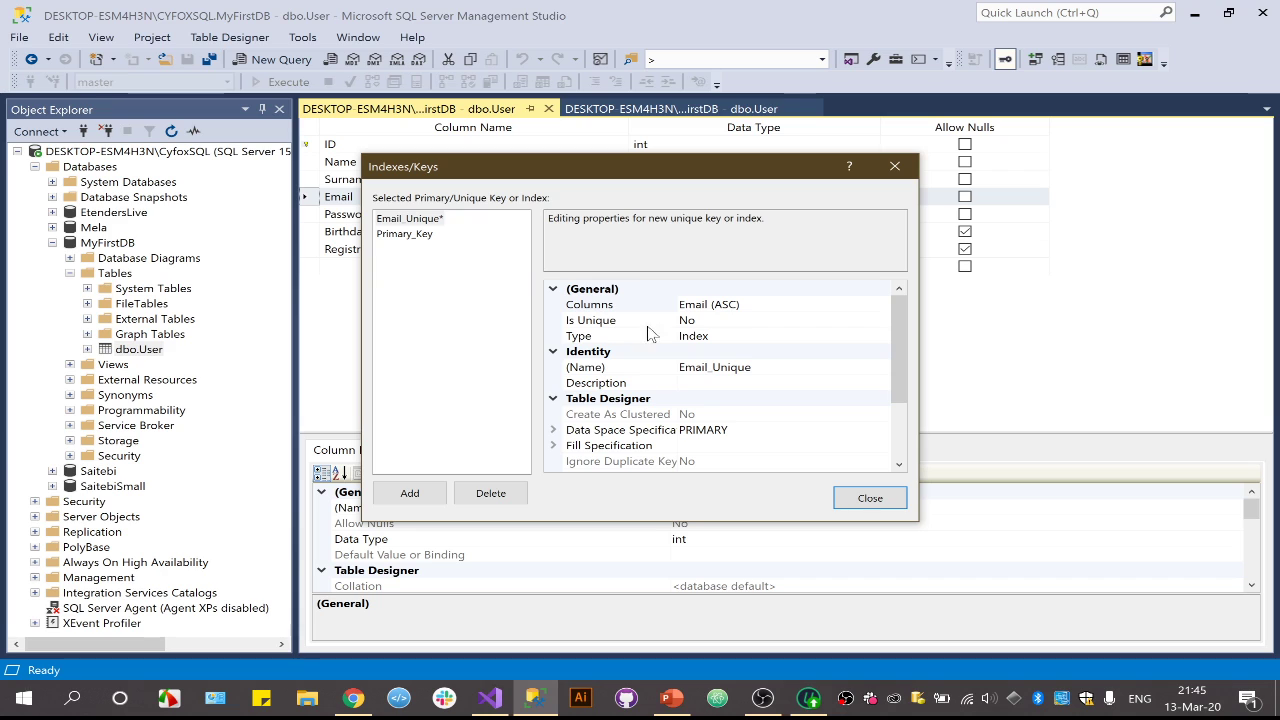
Set Is Unique to Yes and close the Indexes/Keys settings.
left_click(690, 320)
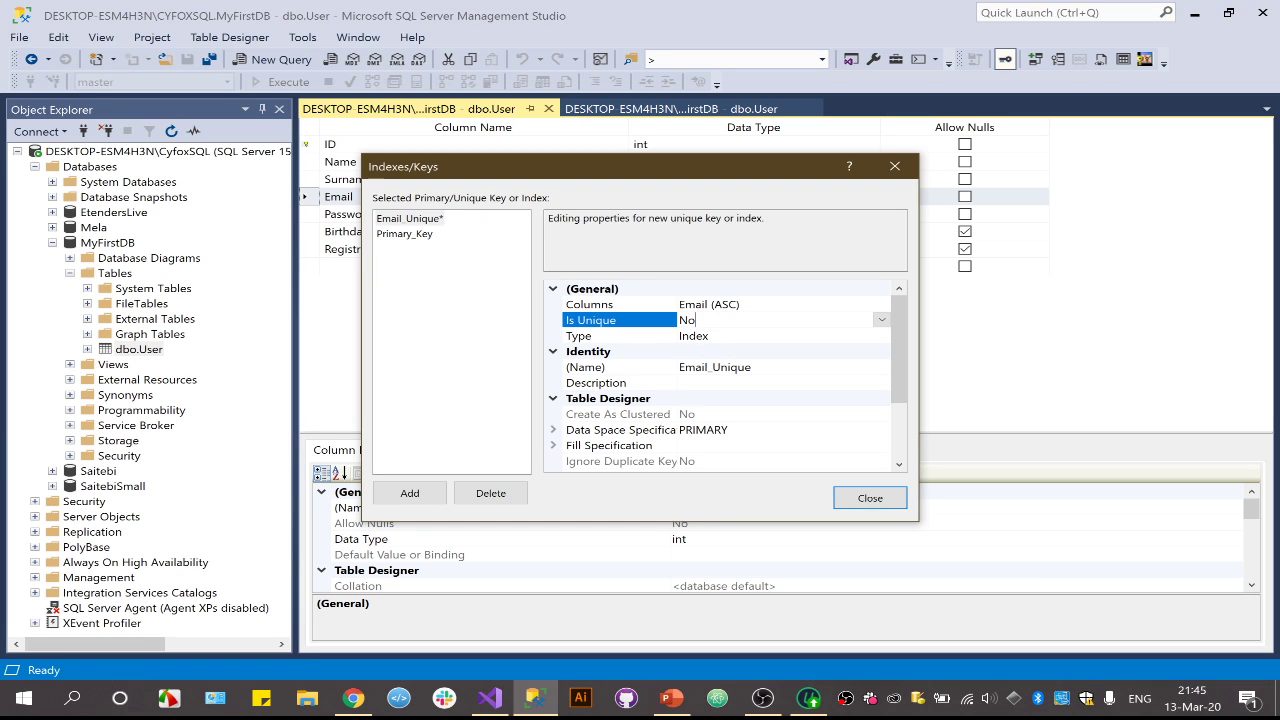
key("Down")
left_click(881, 320)
left_click(872, 337)
left_click(866, 498)
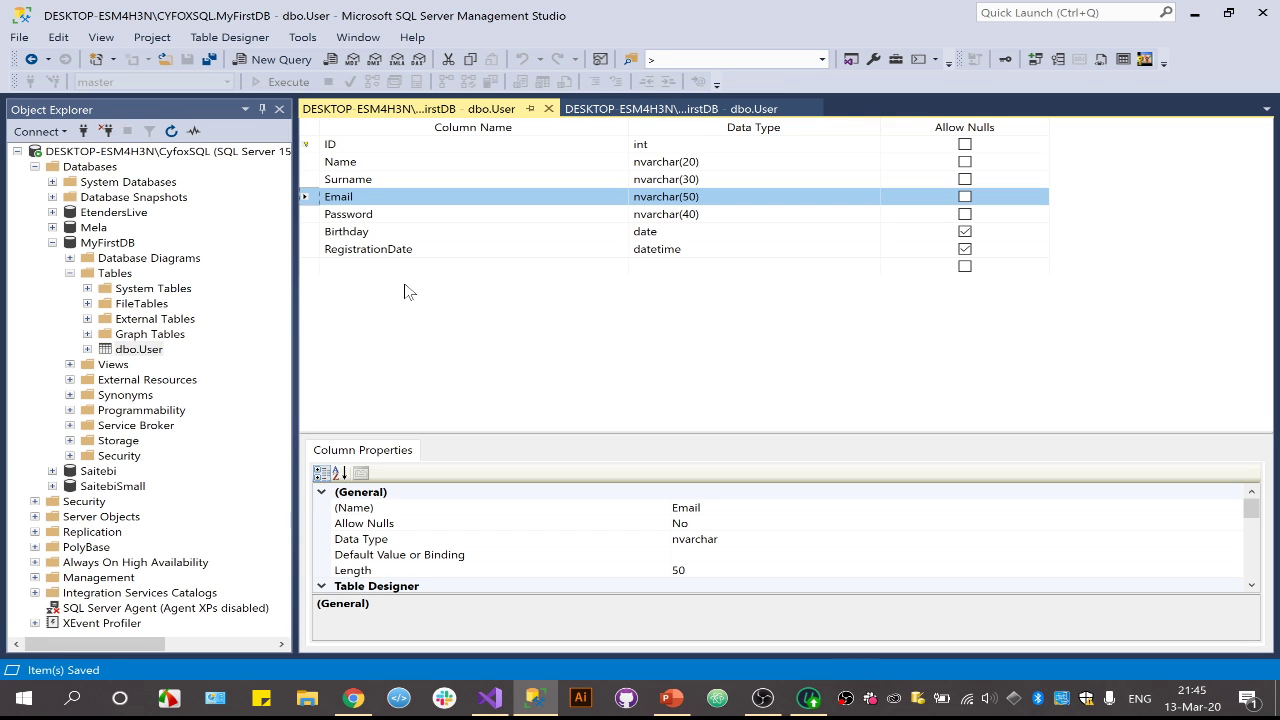
right_click(314, 197)
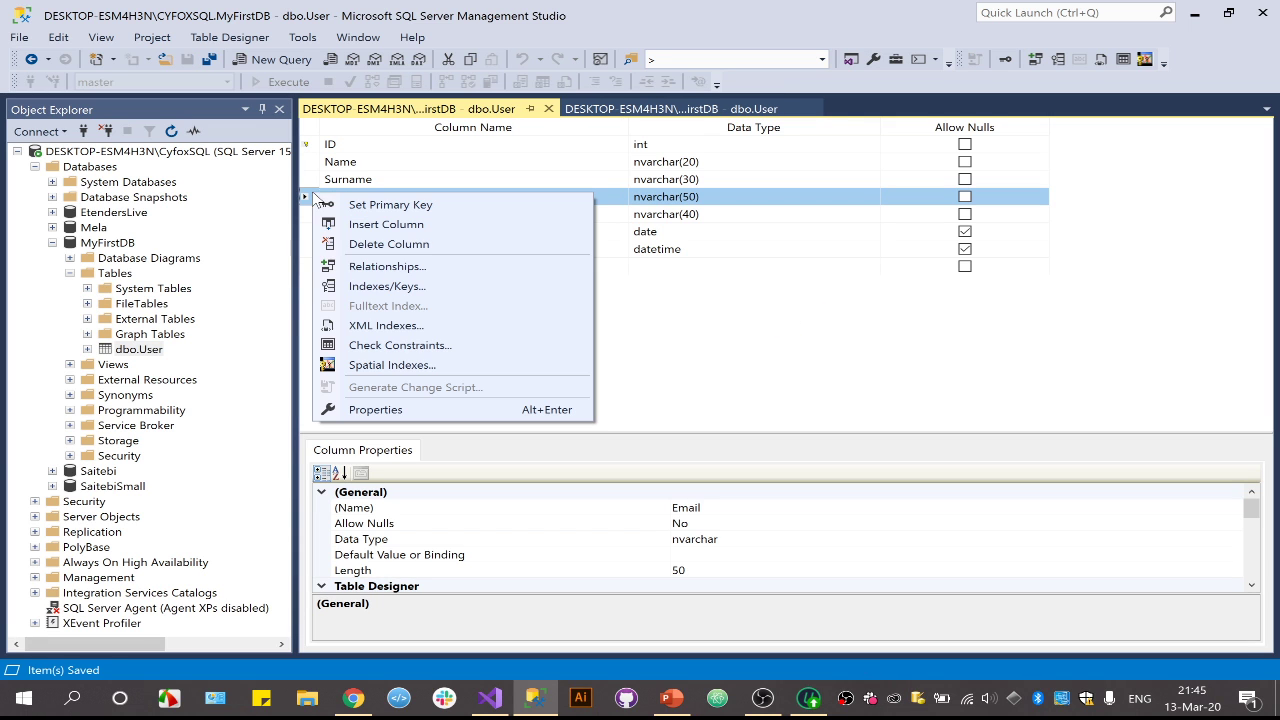
Reopen Indexes/Keys and review the Primary_Key and Email_Unique properties.
left_click(390, 287)
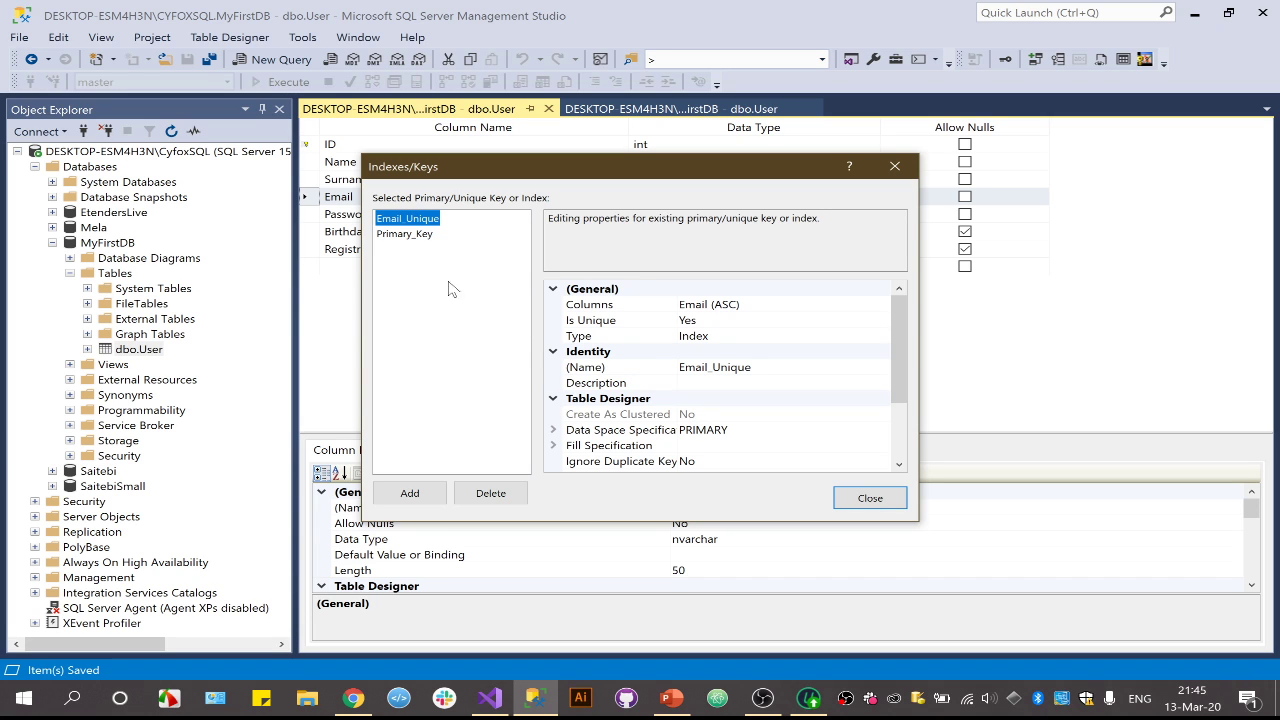
key("Tab")
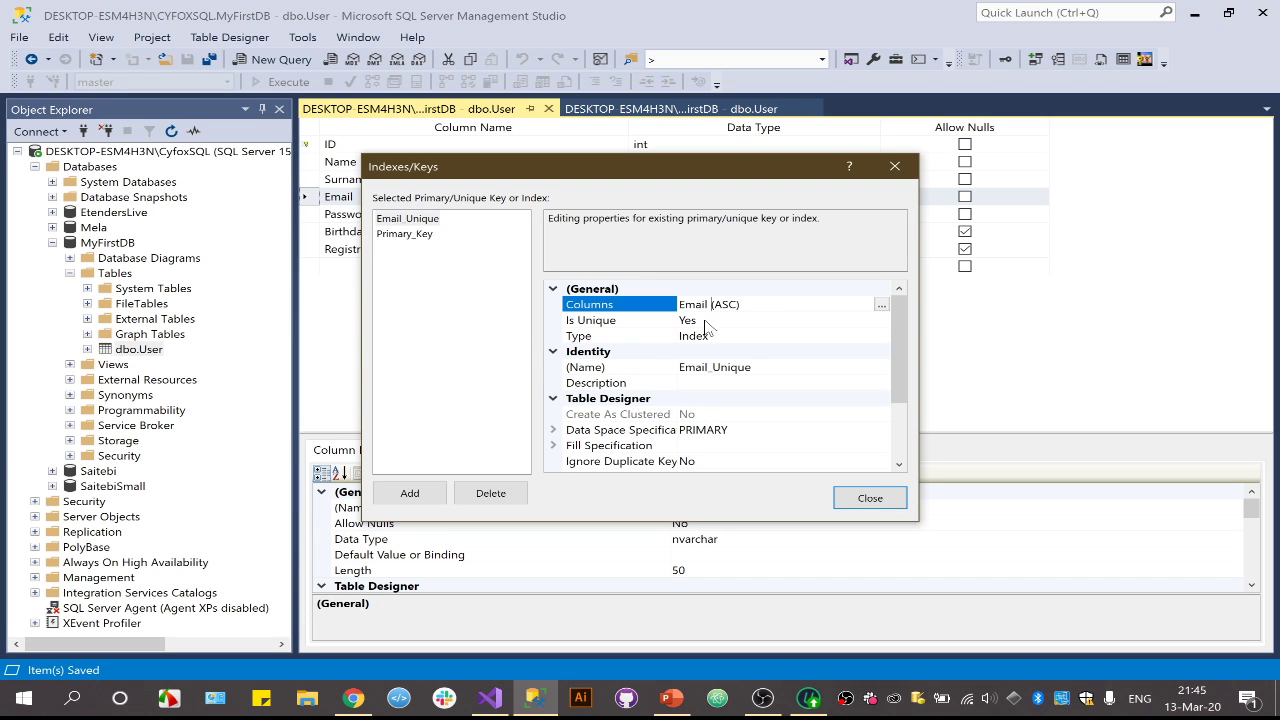
key("Down")
left_click(420, 234)
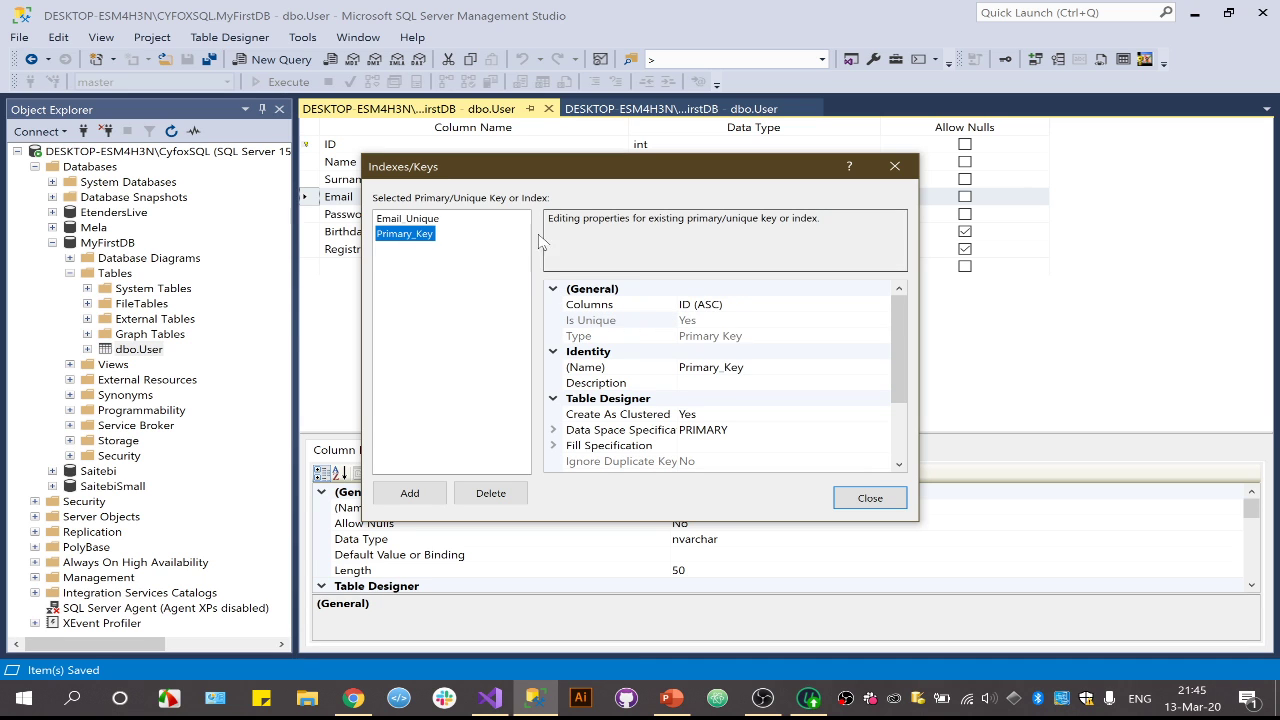
left_click(412, 219)
Inspect Email_Unique's index columns, cancel without changes, and close the window.
left_click(736, 306)
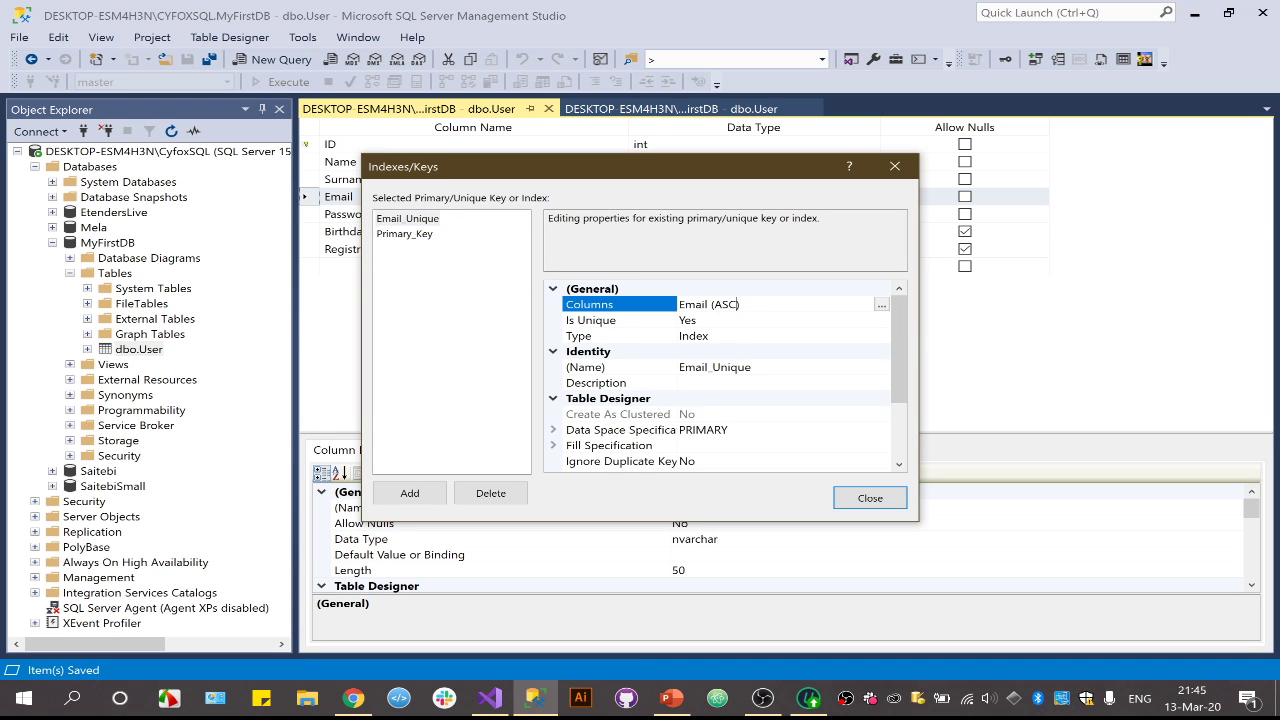
left_click(881, 307)
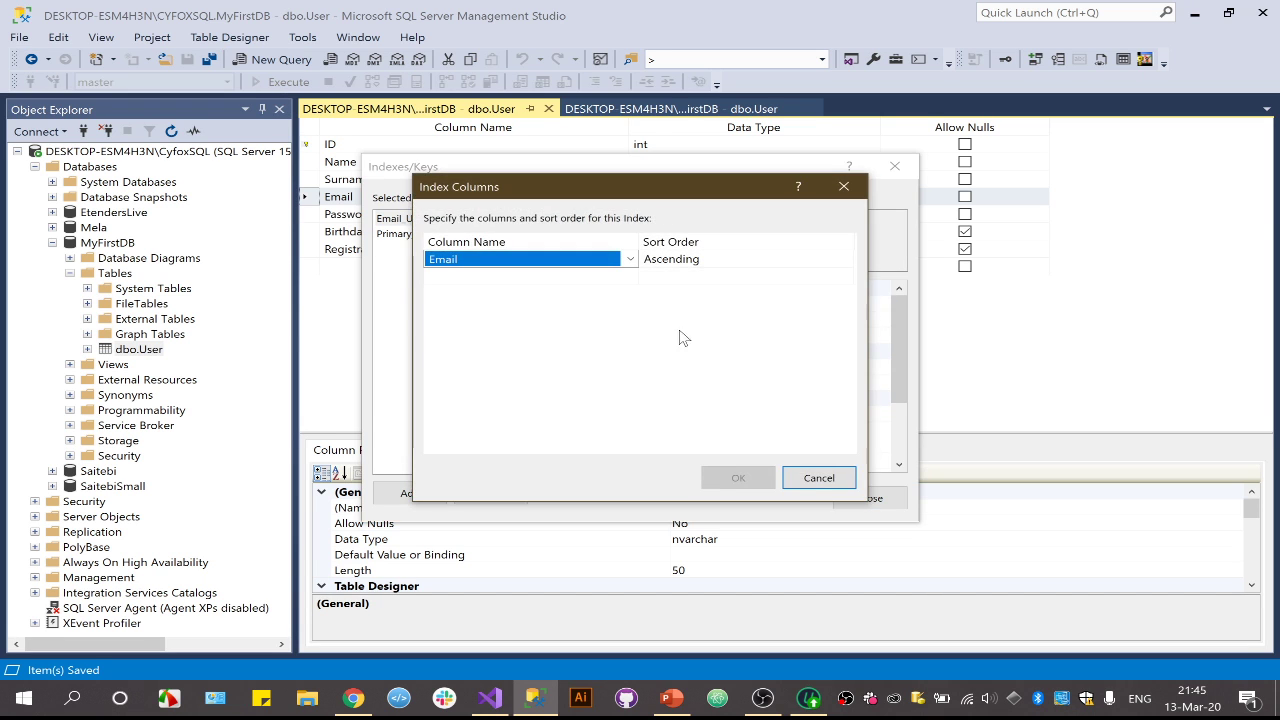
left_click(630, 280)
left_click(630, 279)
left_click(627, 278)
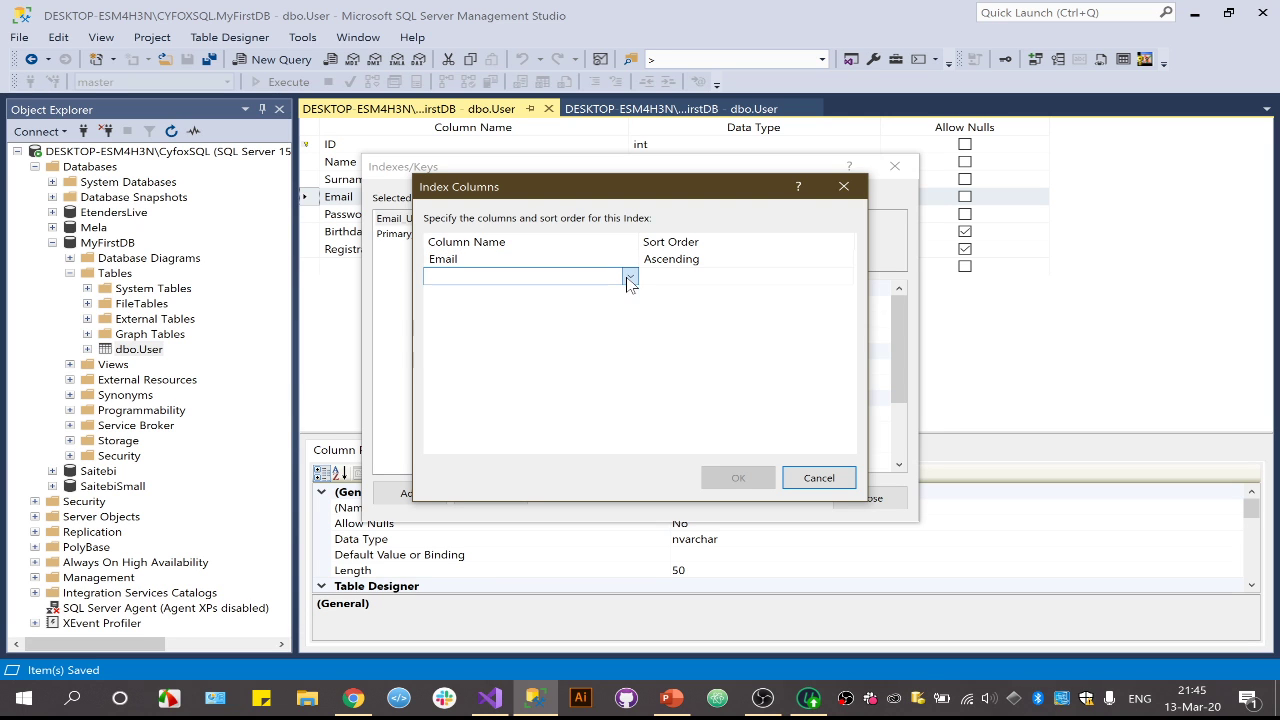
left_click(818, 479)
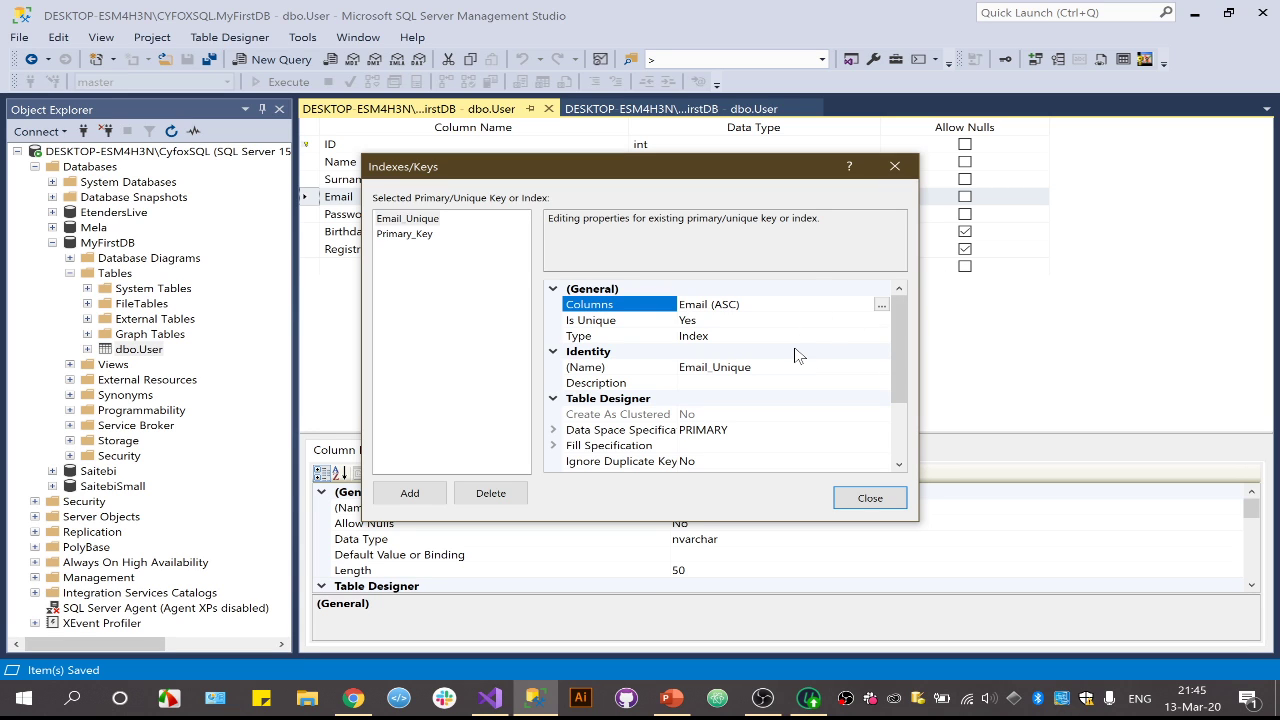
left_click(868, 500)
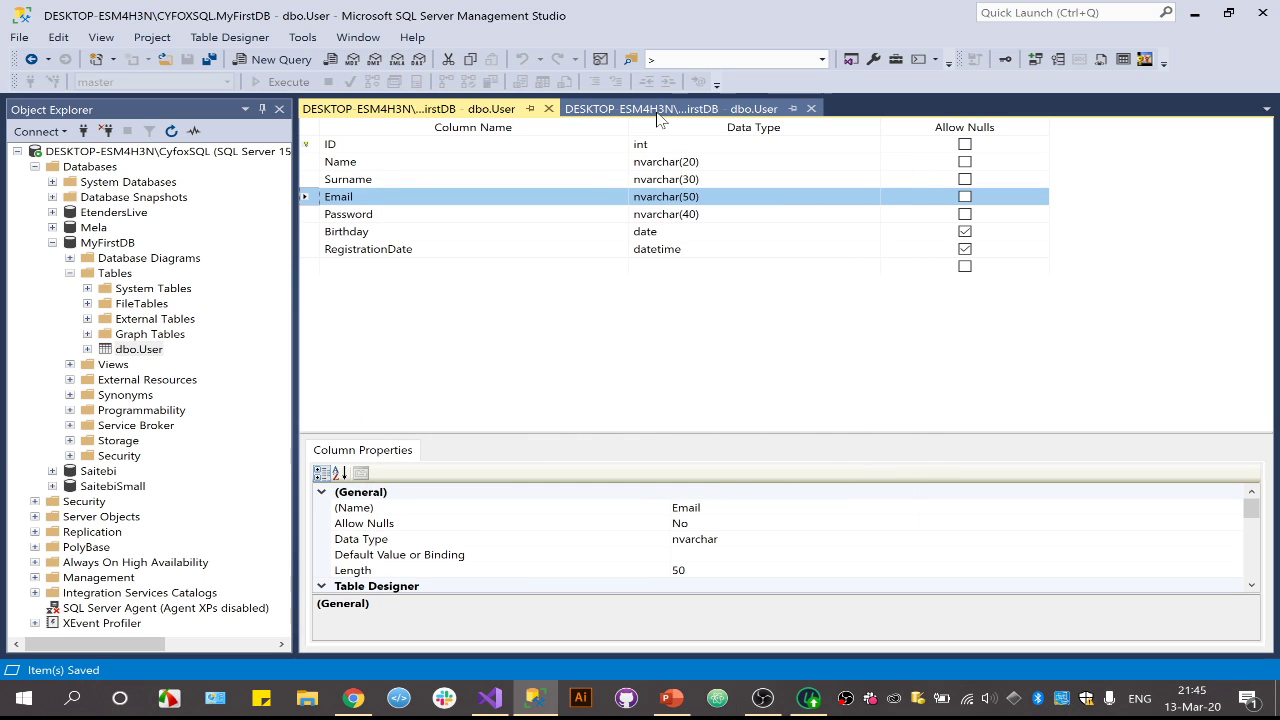
Copy row 1's email into row 5, which Email_Unique rejects as a duplicate key.
left_click(660, 115)
left_click(648, 145)
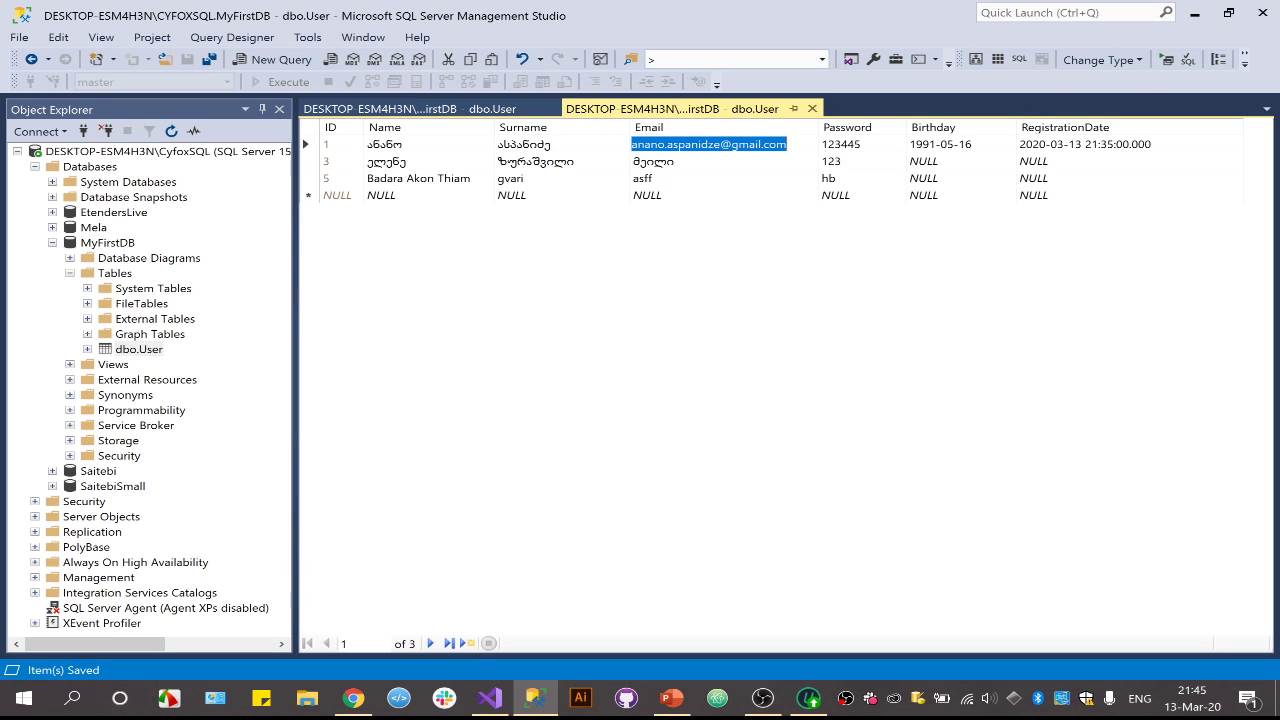
key("ctrl+c")
left_click(648, 195)
key("ctrl+v")
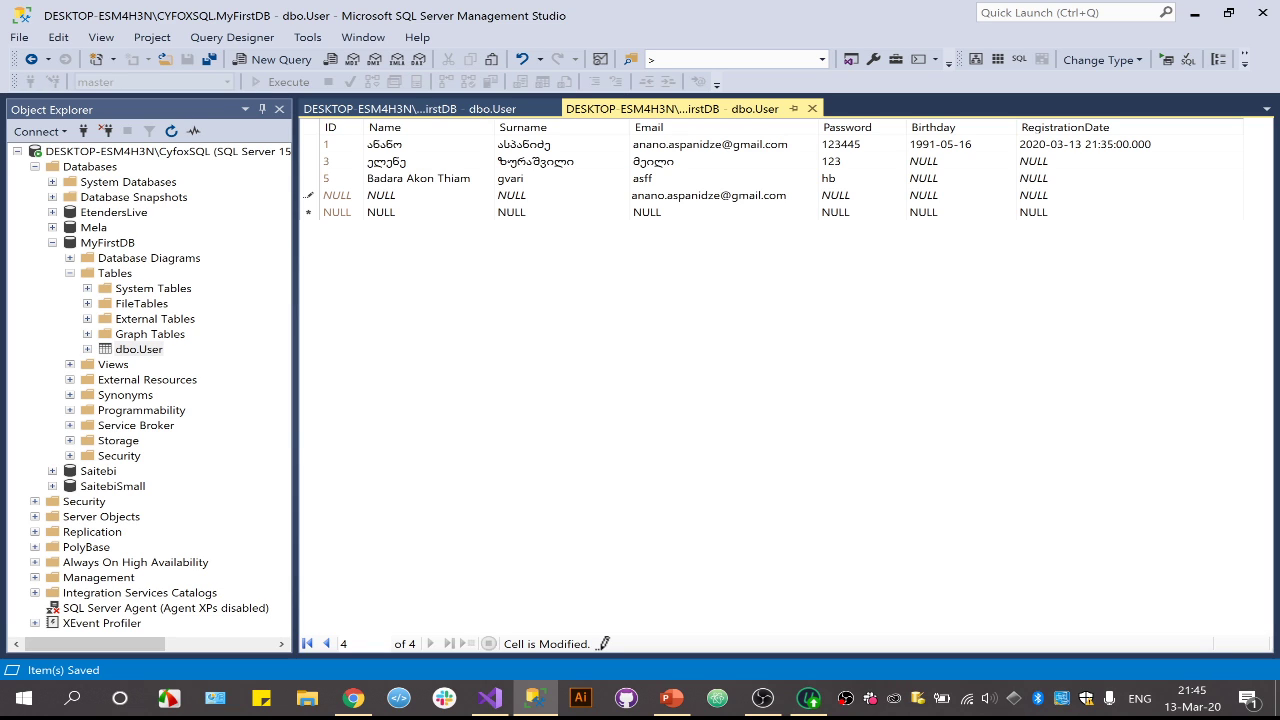
key("Escape")
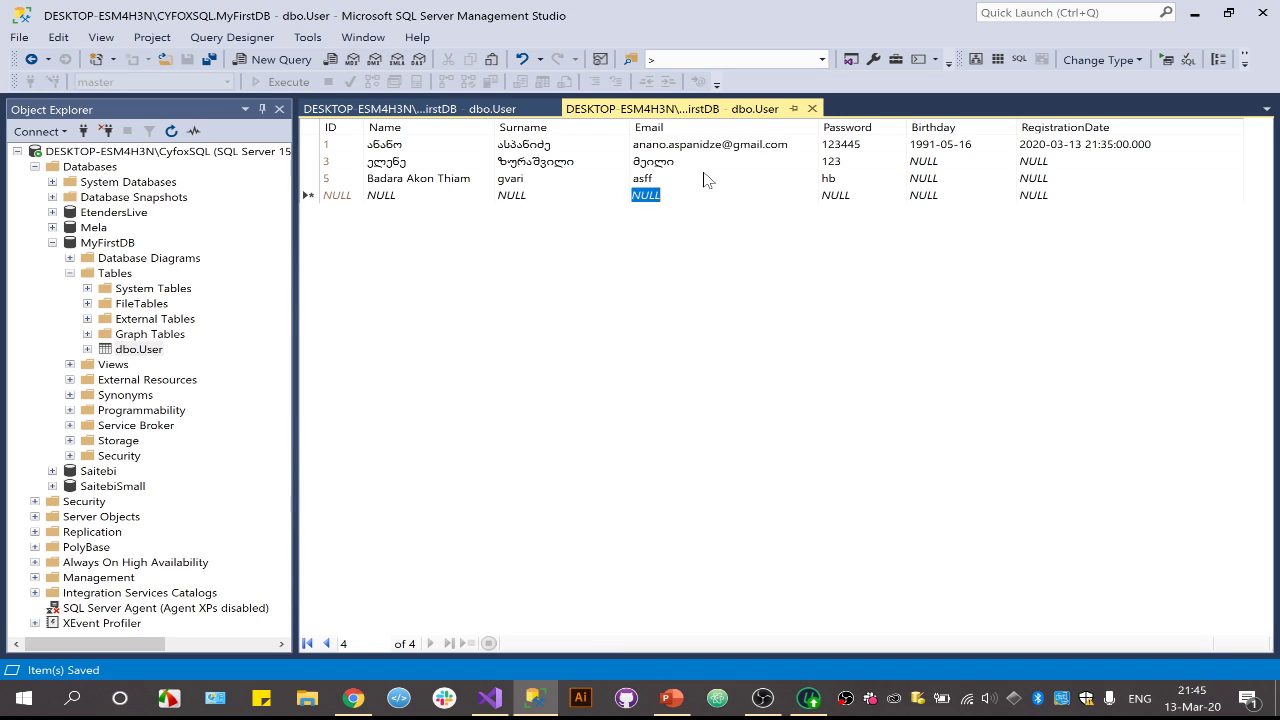
key("Escape")
key("ctrl+v")
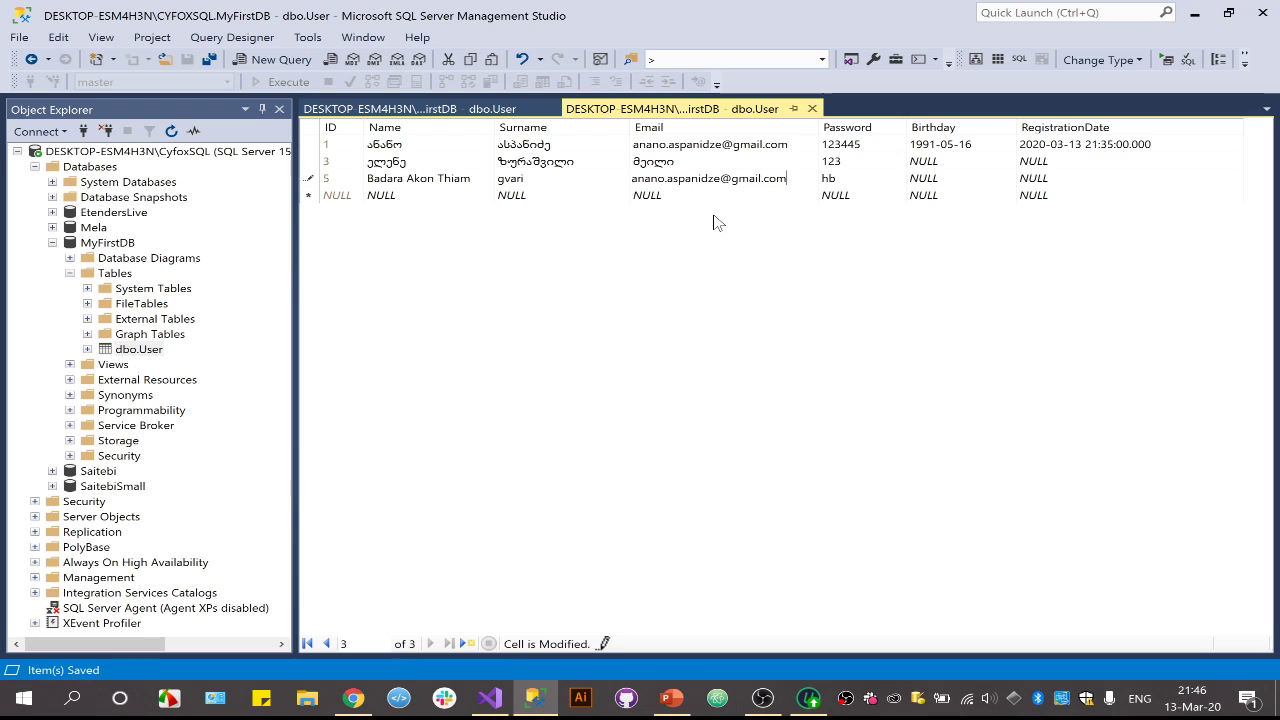
key("Return")
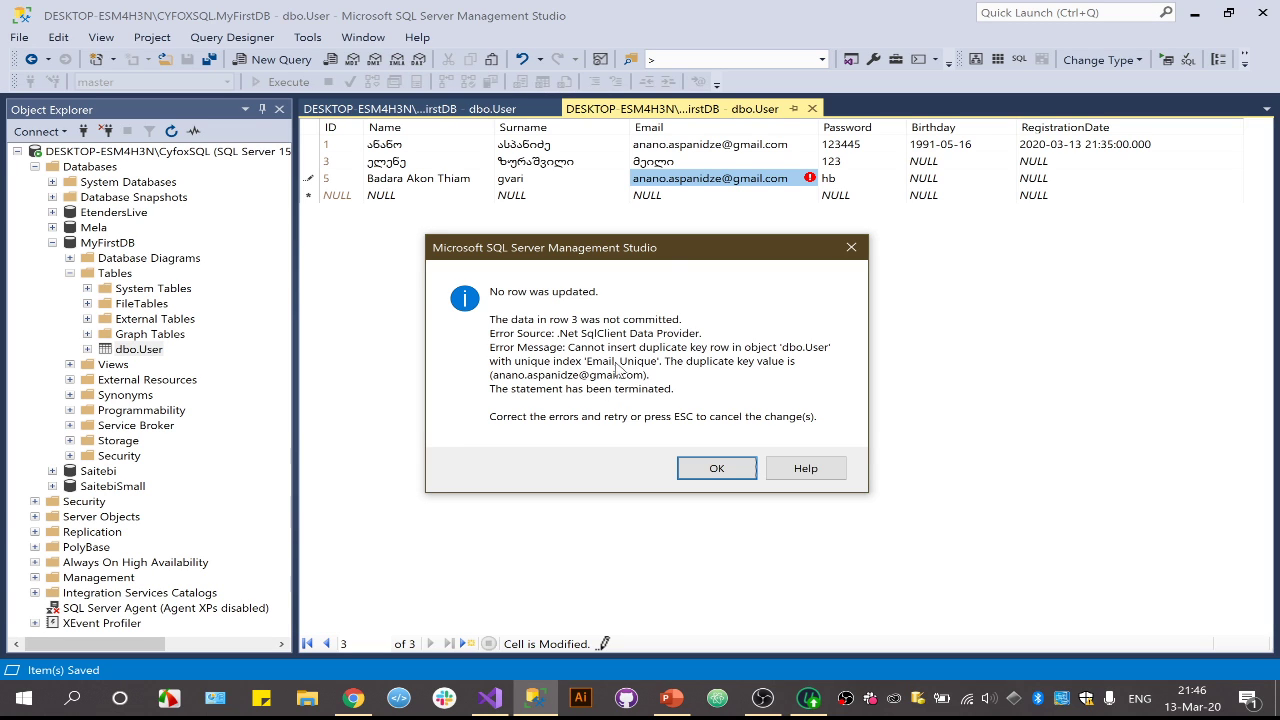
Dismiss the error and replace row 5's email name part with 'akon'.
left_click(696, 470)
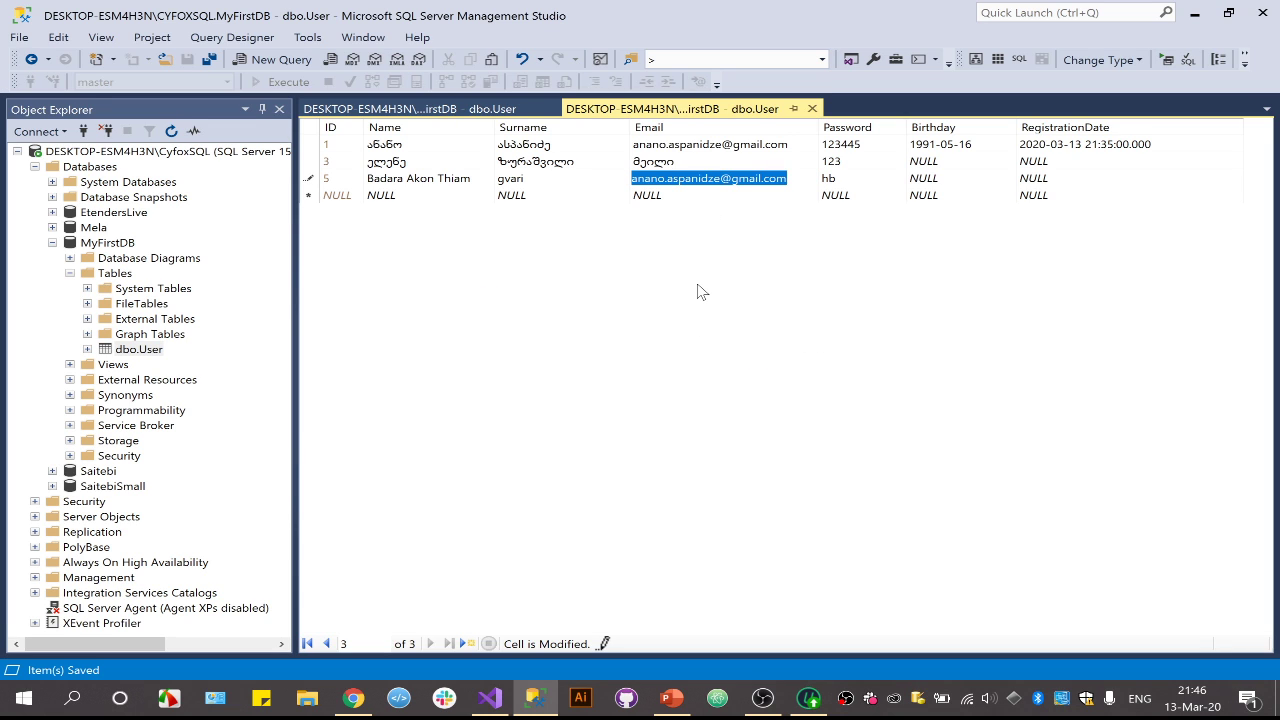
key("shift+Tab")
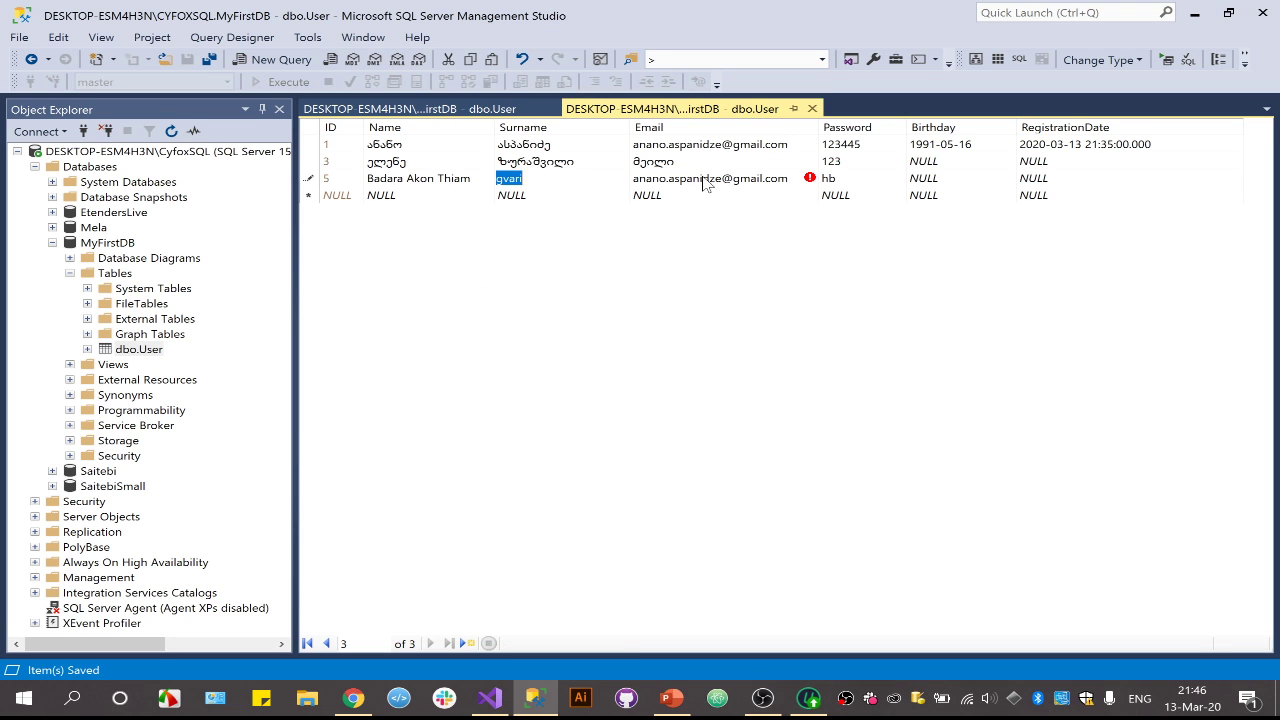
left_click(705, 182)
key("Home")
key("ctrl+shift+Right")
key("ctrl+shift+Right")
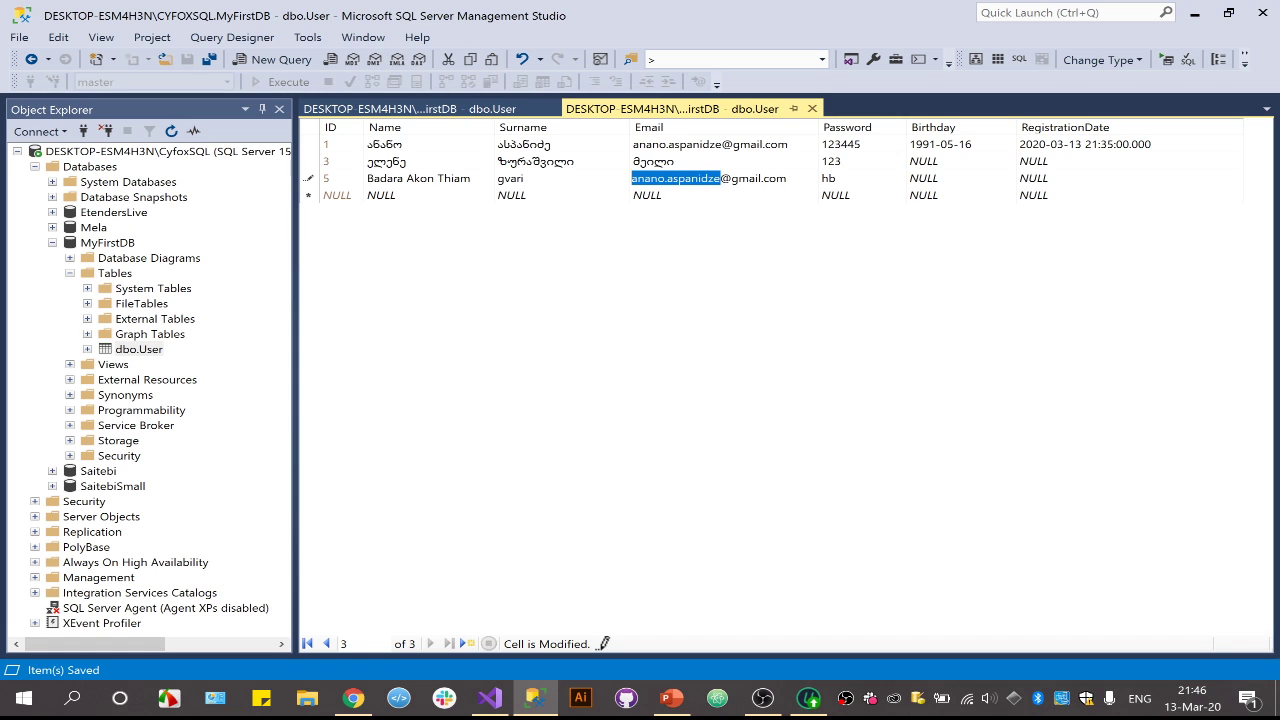
type("akon")
key("Return")
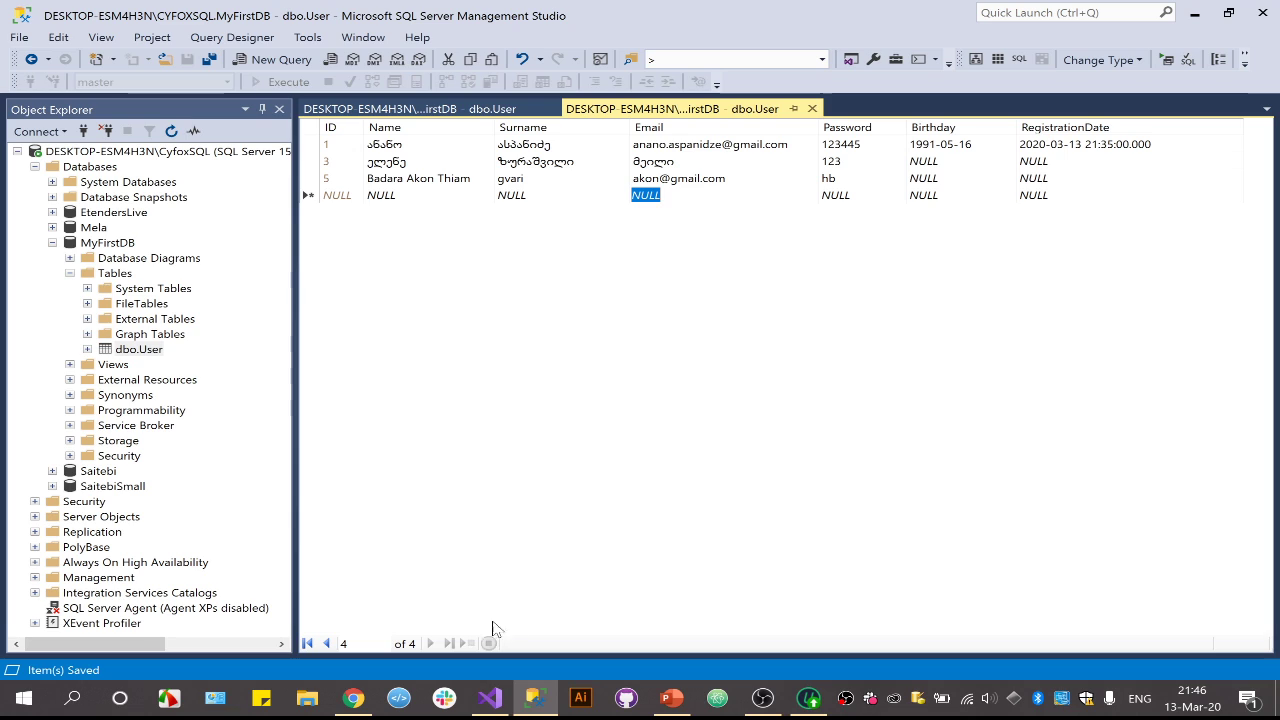
mouse_move(370, 697)
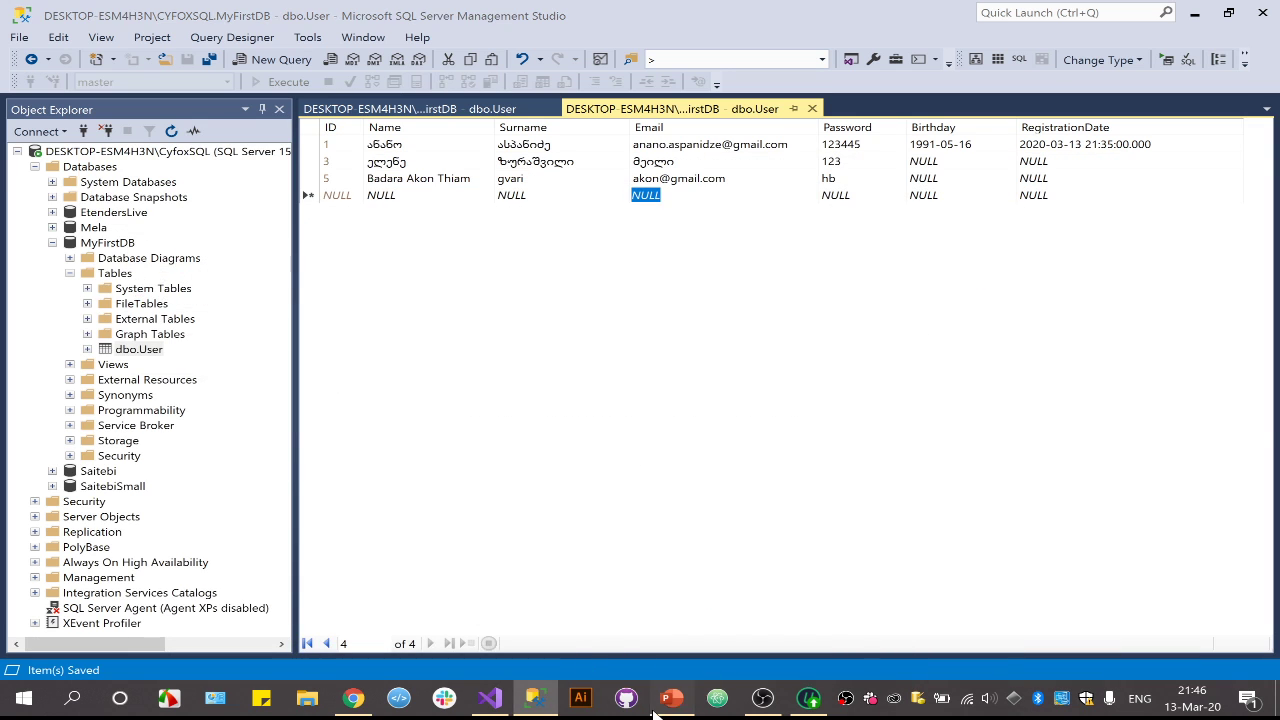
left_click(660, 706)
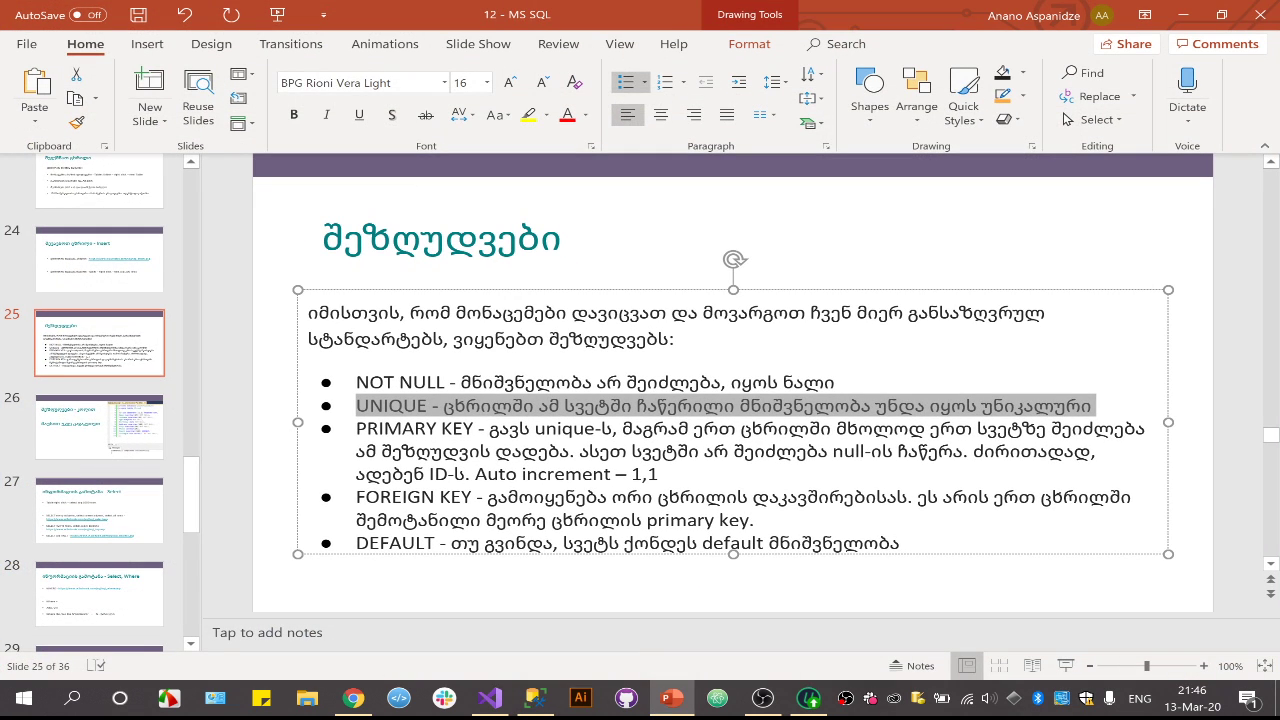
left_click_drag(768, 520, 356, 497)
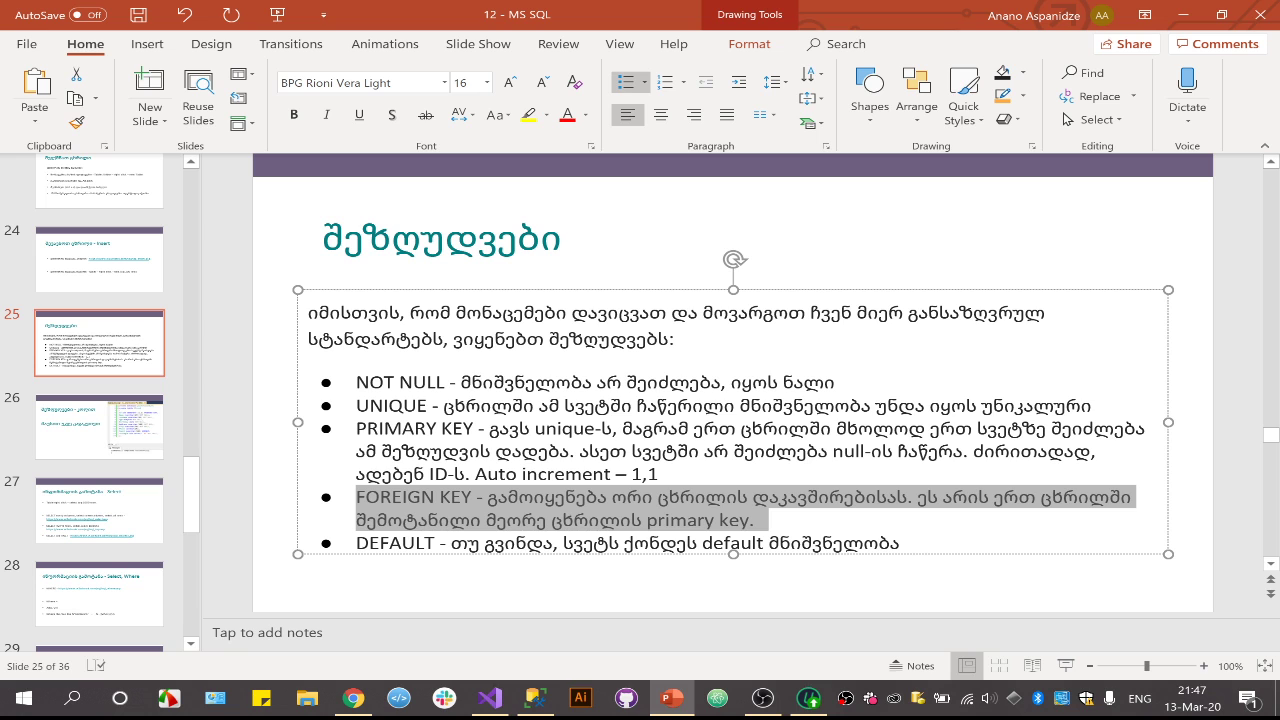
key("Down")
key("ctrl+shift+Left")
key("ctrl+shift+Left")
key("ctrl+shift+Left")
key("ctrl+shift+Left")
key("ctrl+shift+Left")
key("ctrl+shift+Left")
key("ctrl+shift+Left")
key("ctrl+shift+Left")
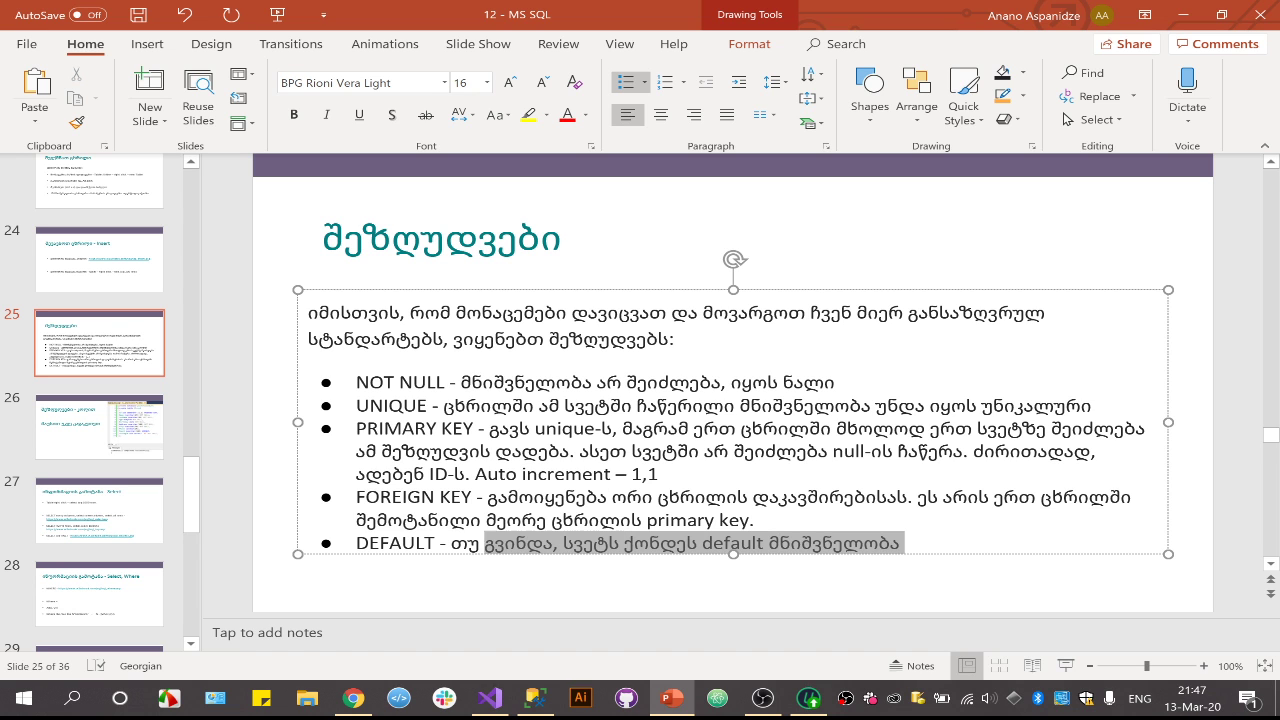
left_click(535, 698)
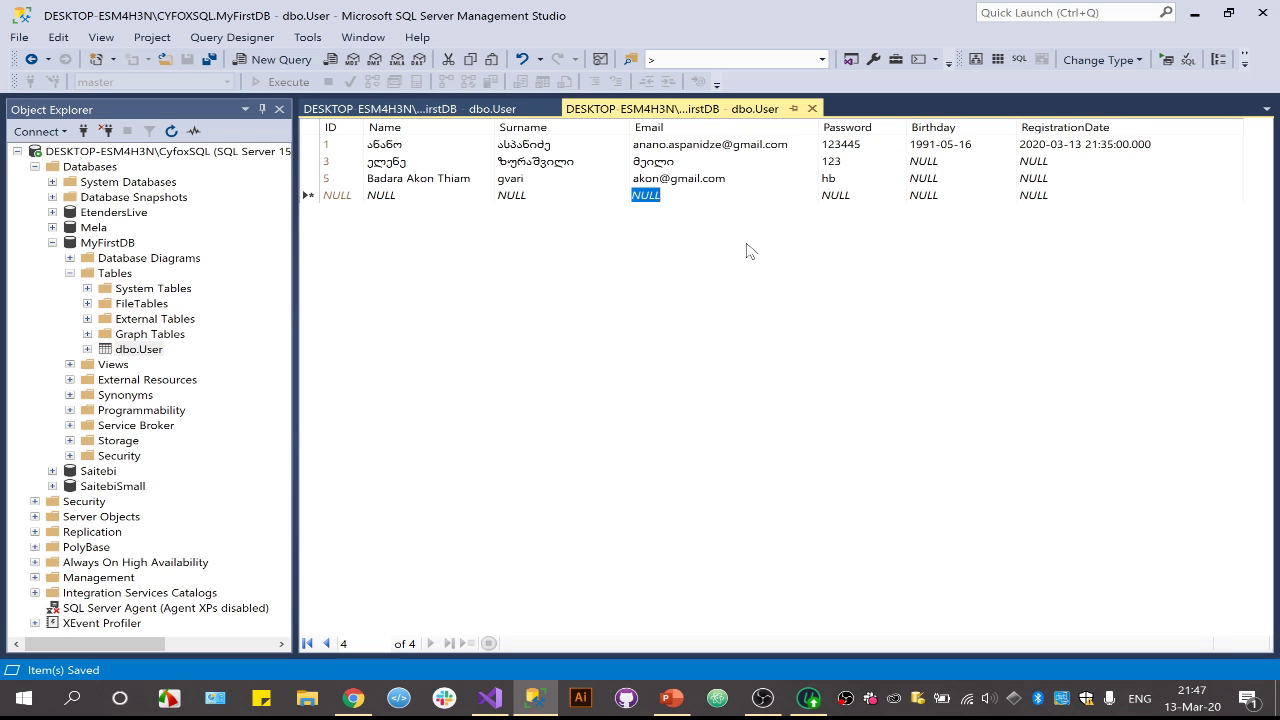
Go back to dbo.User's design view and select the empty column row after RegistrationDate.
left_click(430, 112)
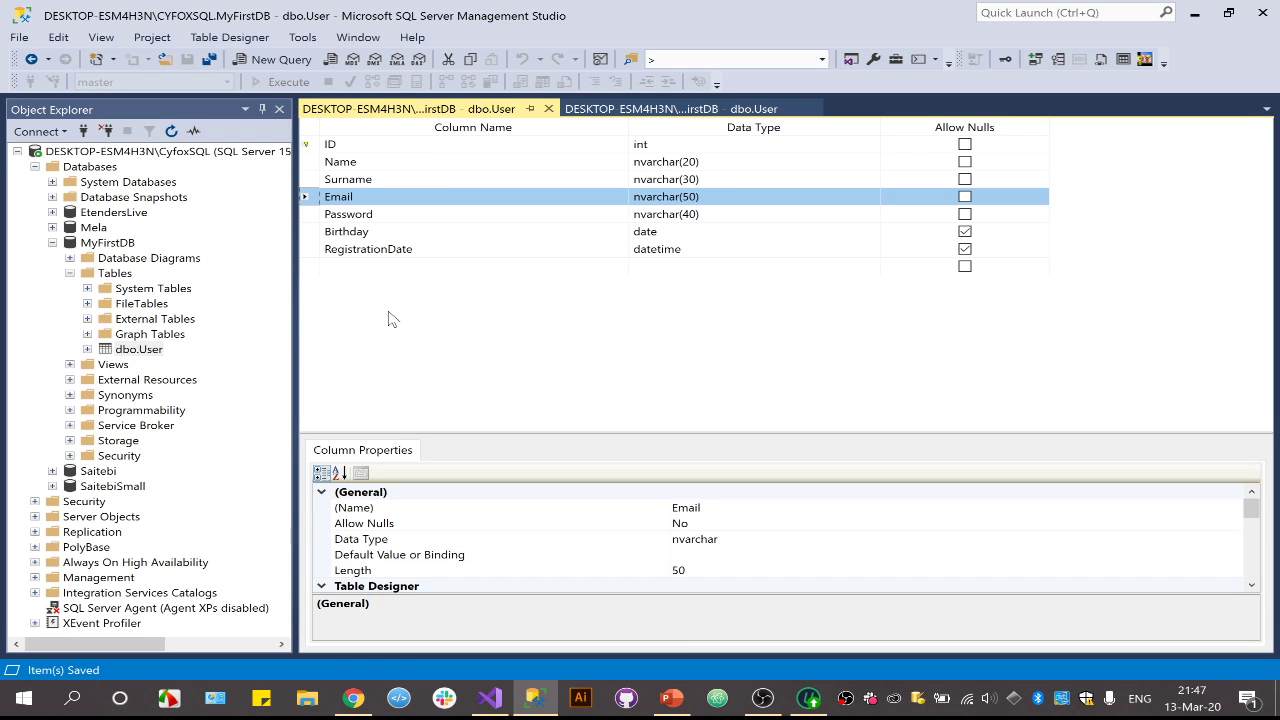
left_click(640, 110)
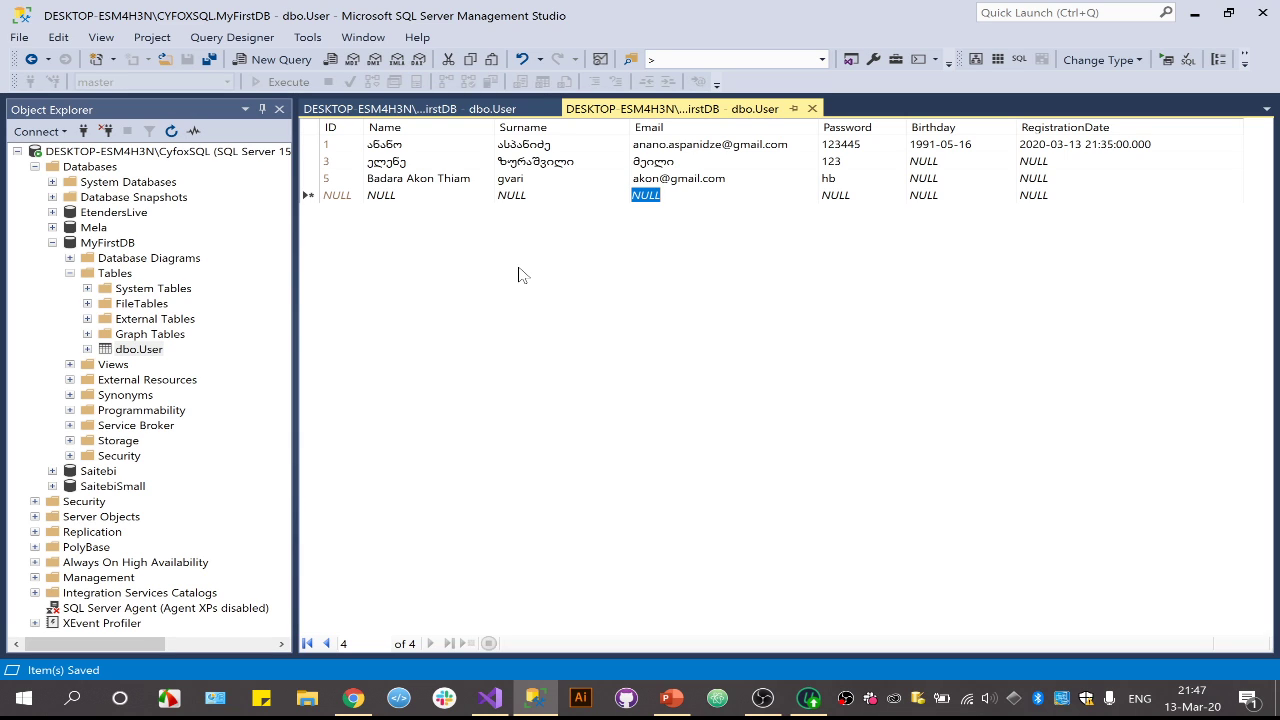
left_click(477, 114)
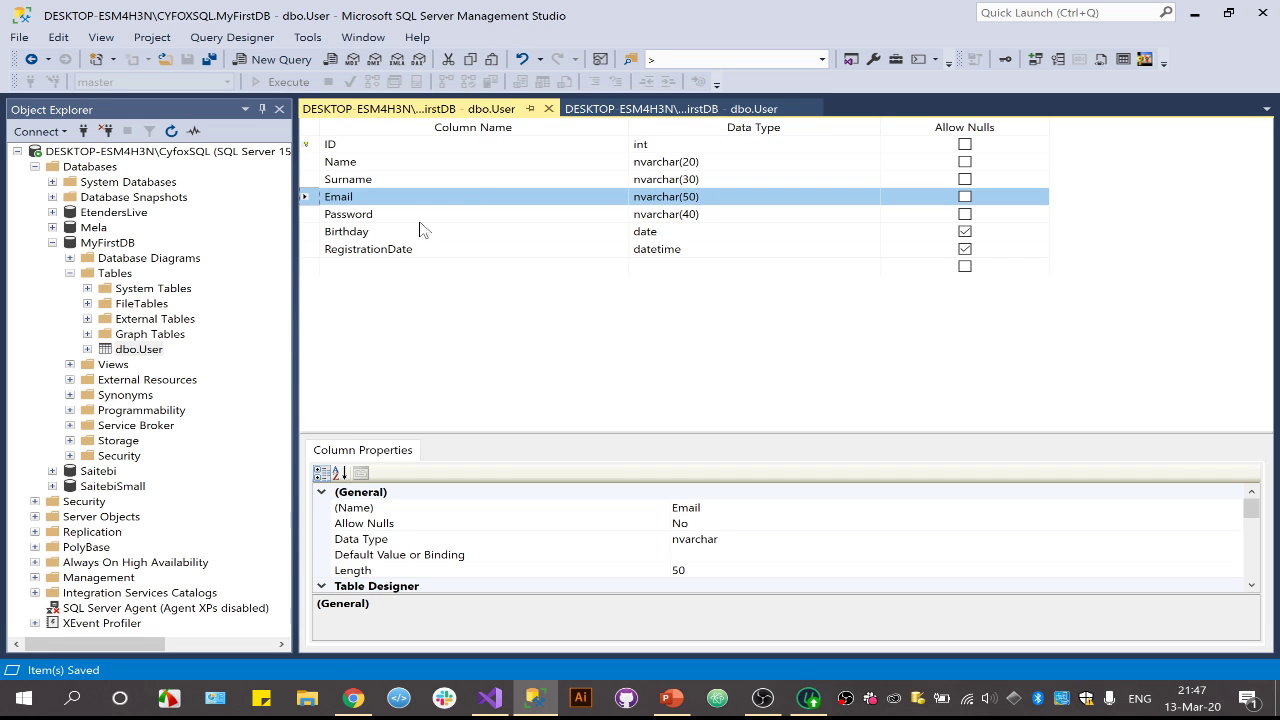
left_click(362, 266)
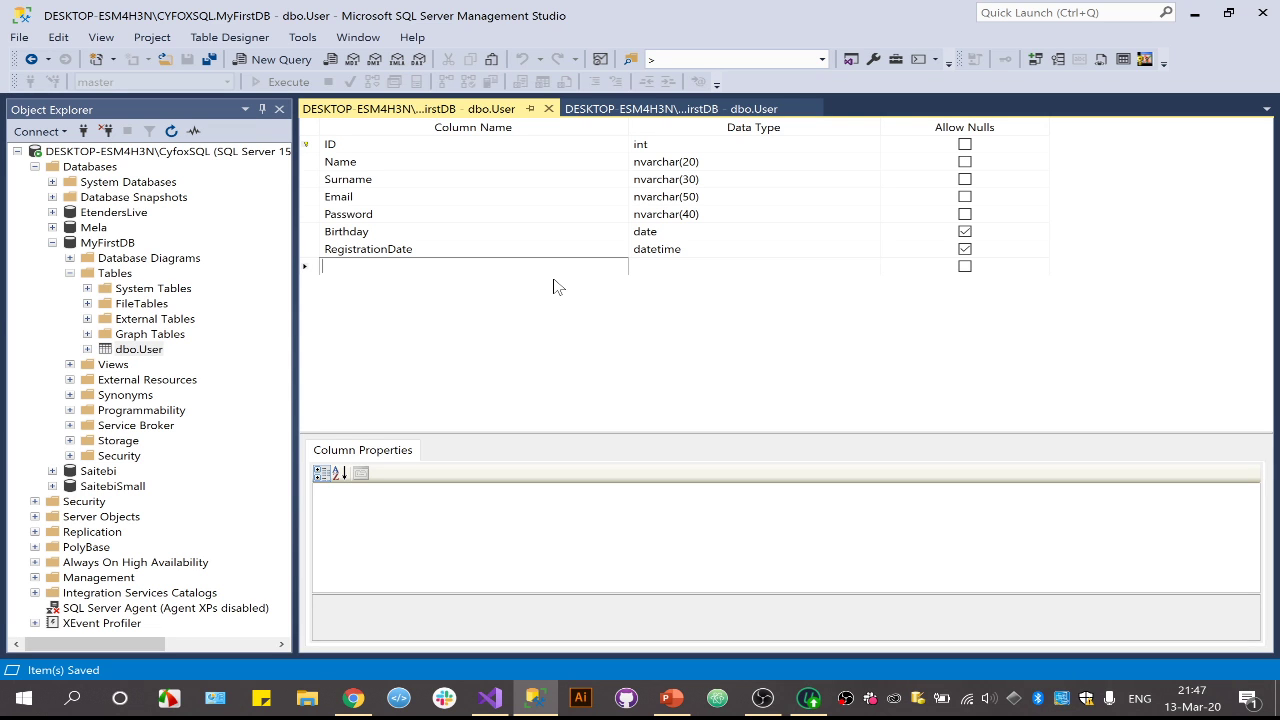
Add a non-nullable Age column of type tinyint.
type("Age")
key("Tab")
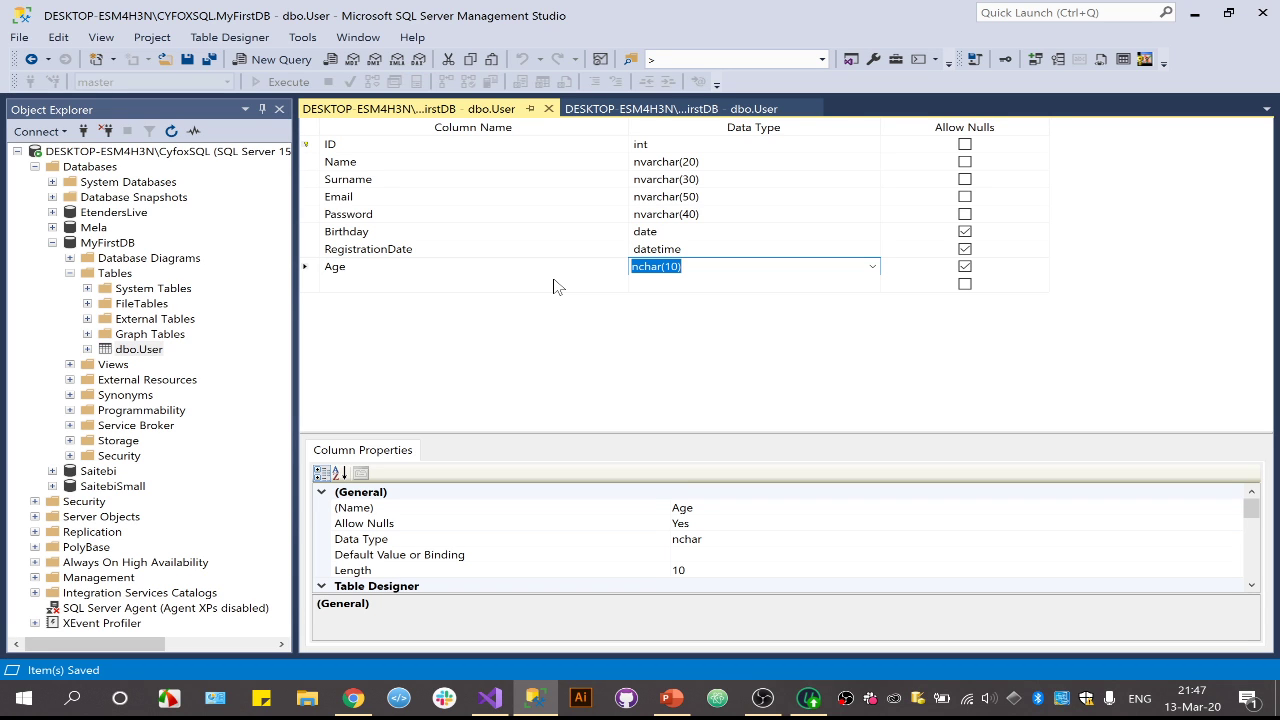
type("int")
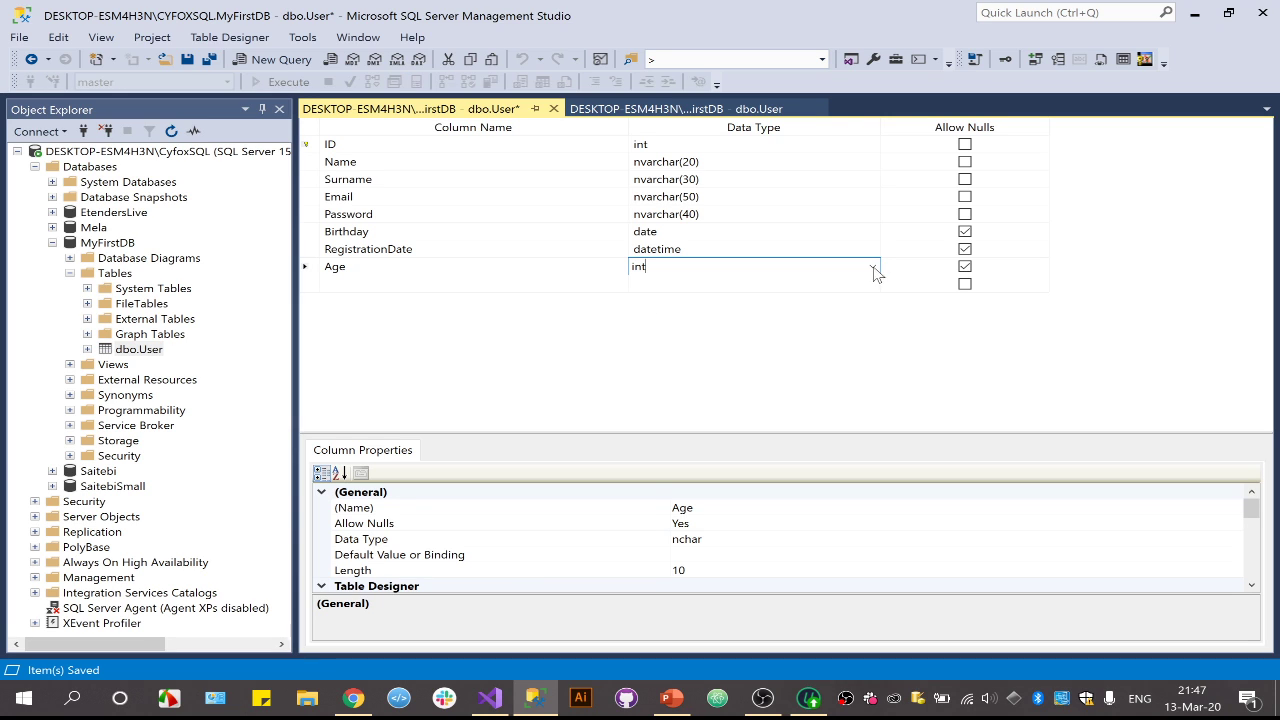
type("inyint")
key("Tab")
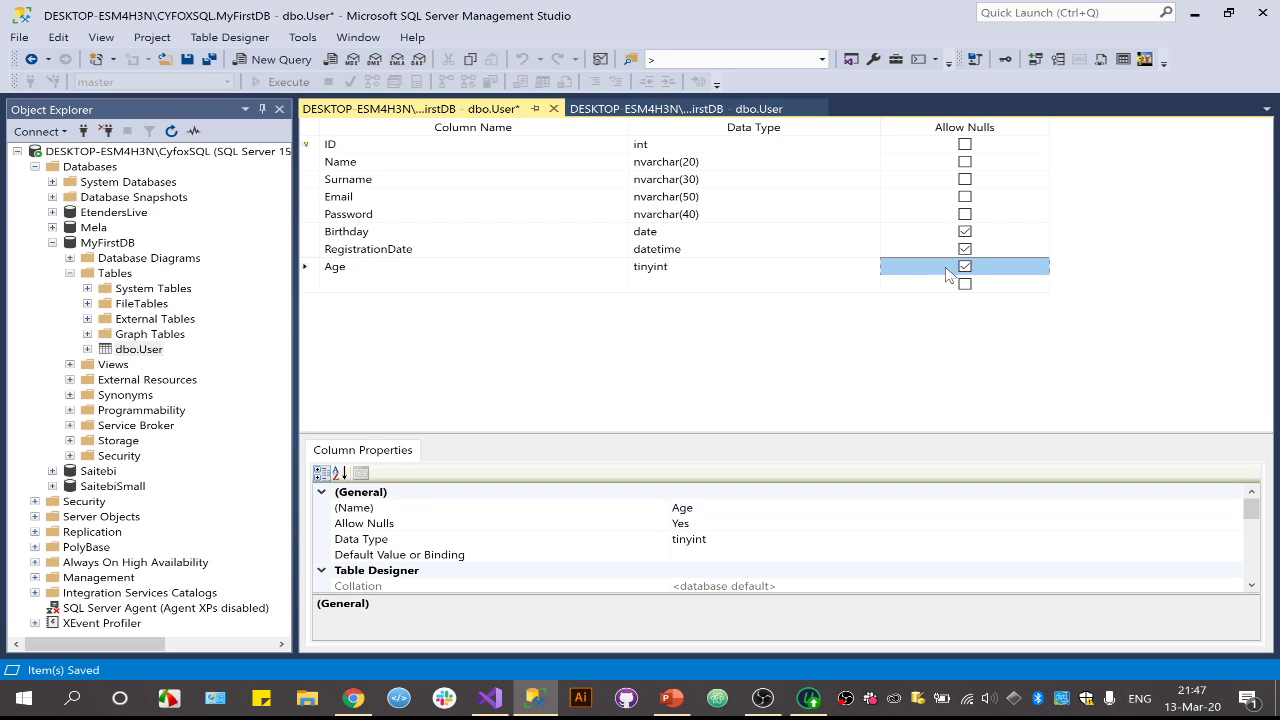
left_click_drag(778, 440, 810, 345)
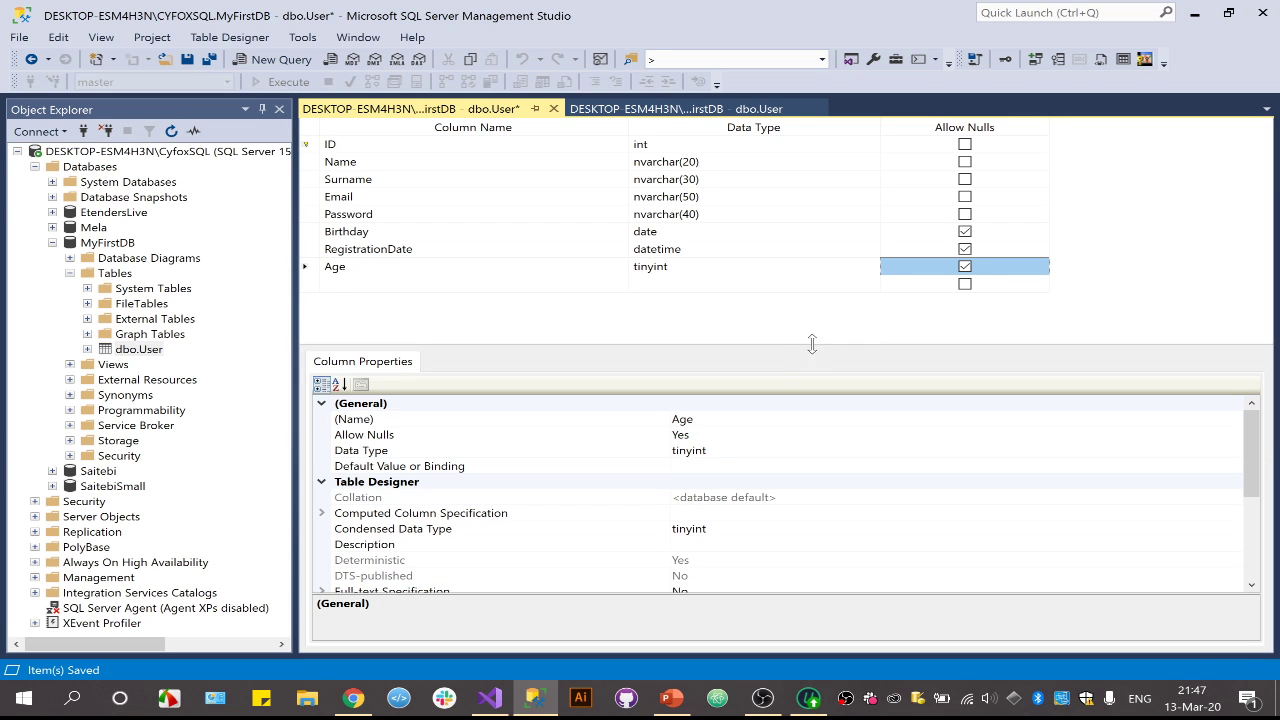
left_click(964, 267)
Enter -1 as Age's Default Value or Binding and save the table design.
left_click(368, 470)
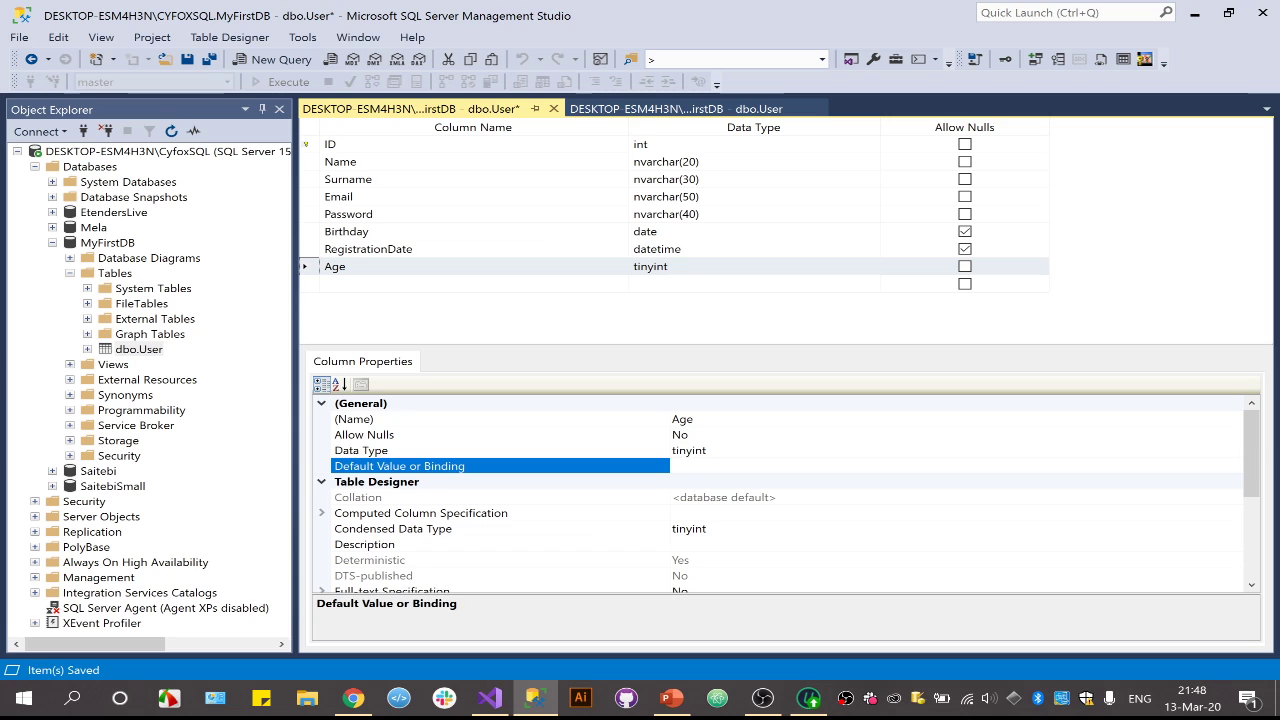
left_click(672, 466)
left_click(676, 268)
left_click(733, 465)
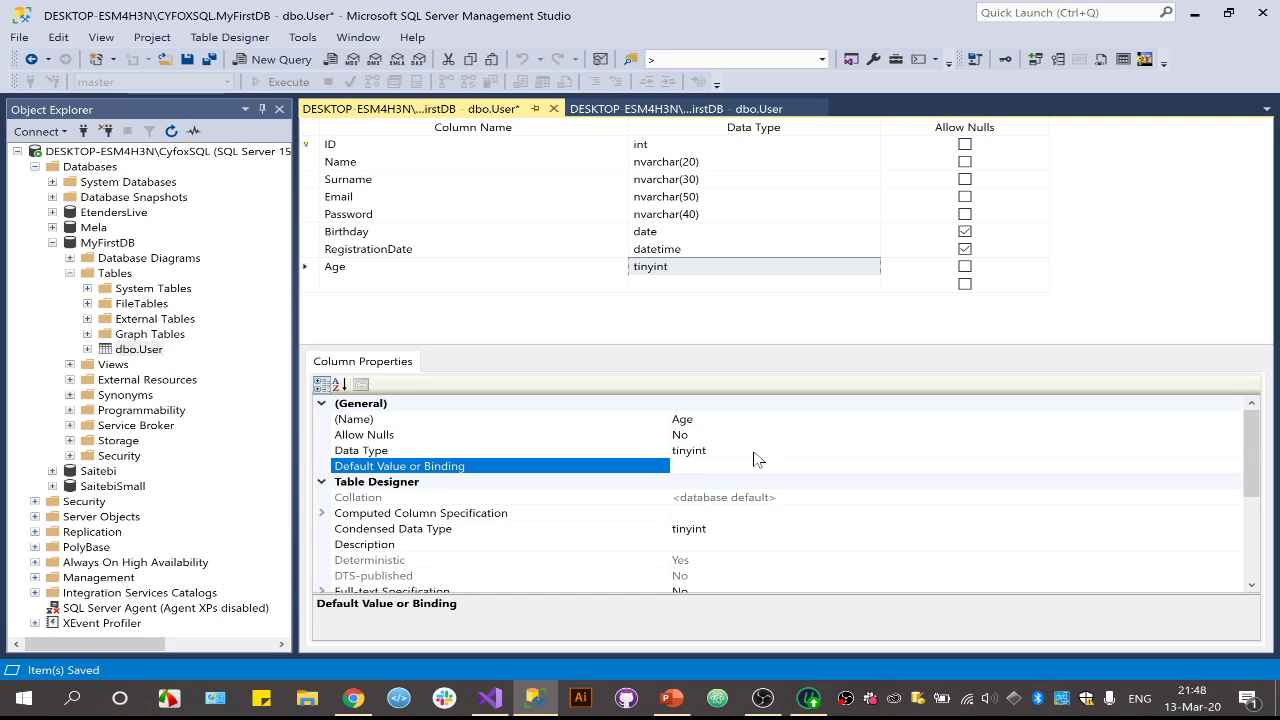
type("-1")
key("ctrl+s")
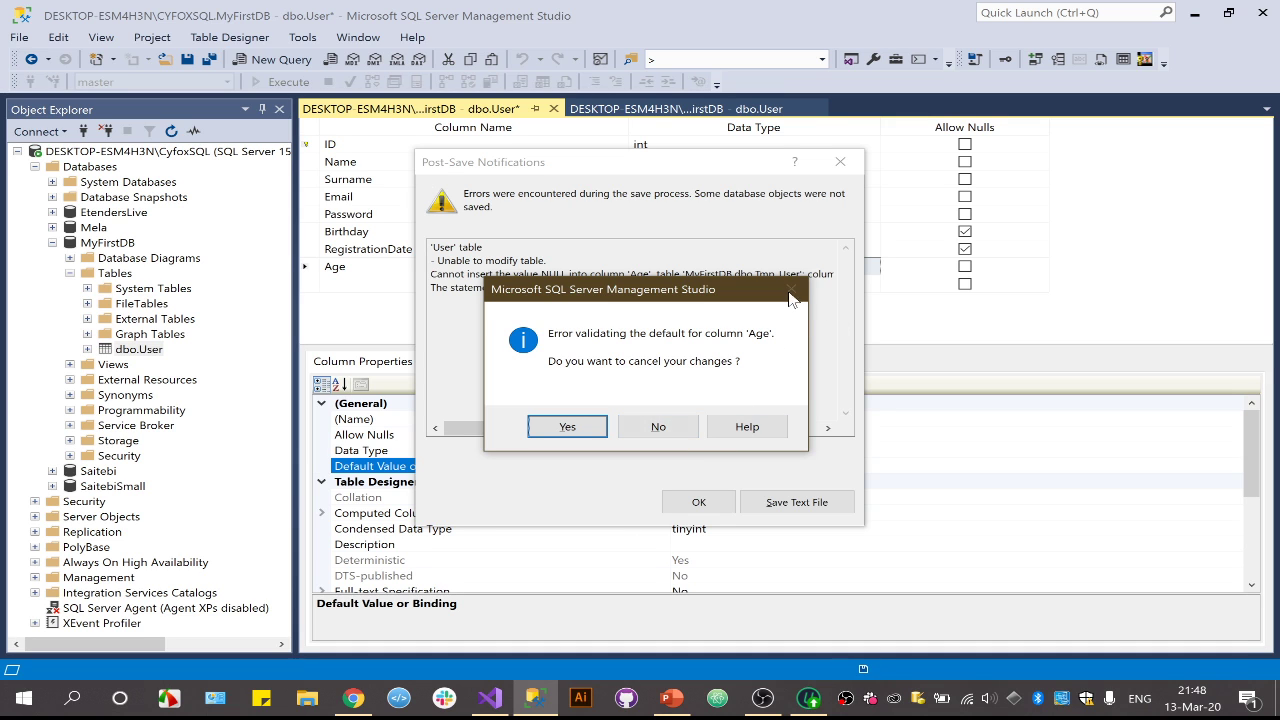
Dismiss the save error keeping the changes, and toggle Age's Allow Nulls while checking the data.
left_click(676, 434)
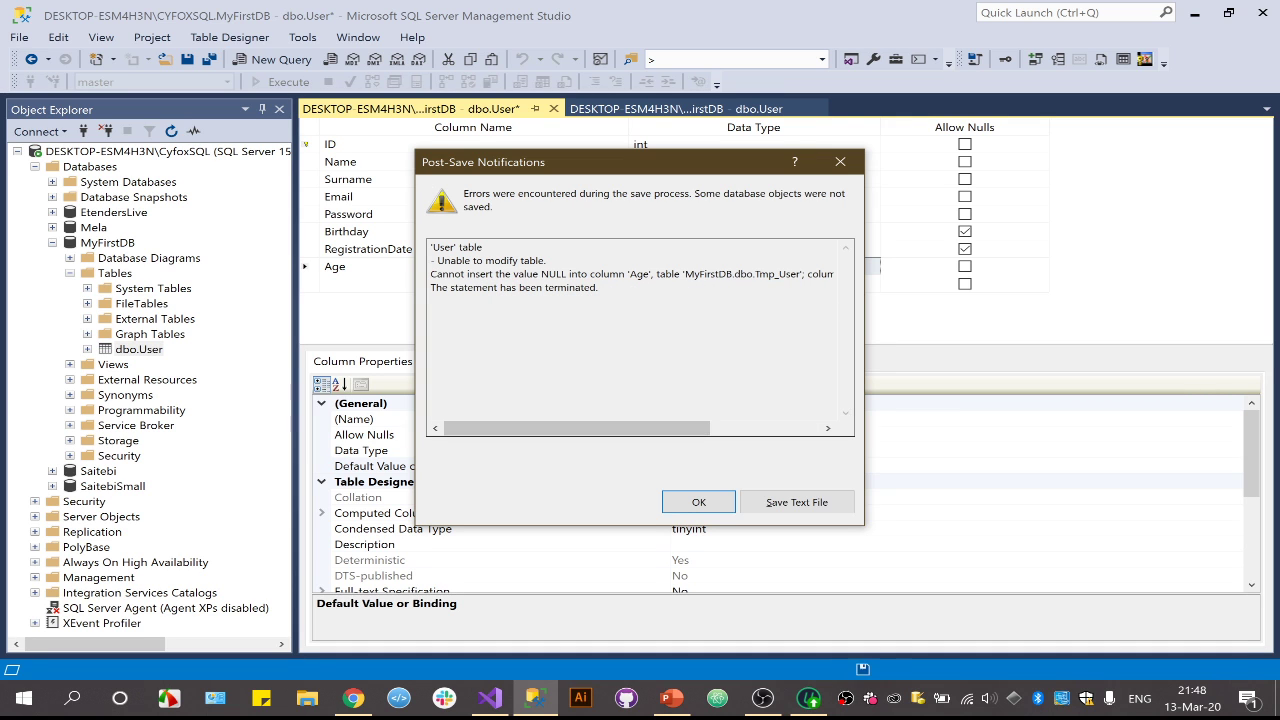
left_click(840, 162)
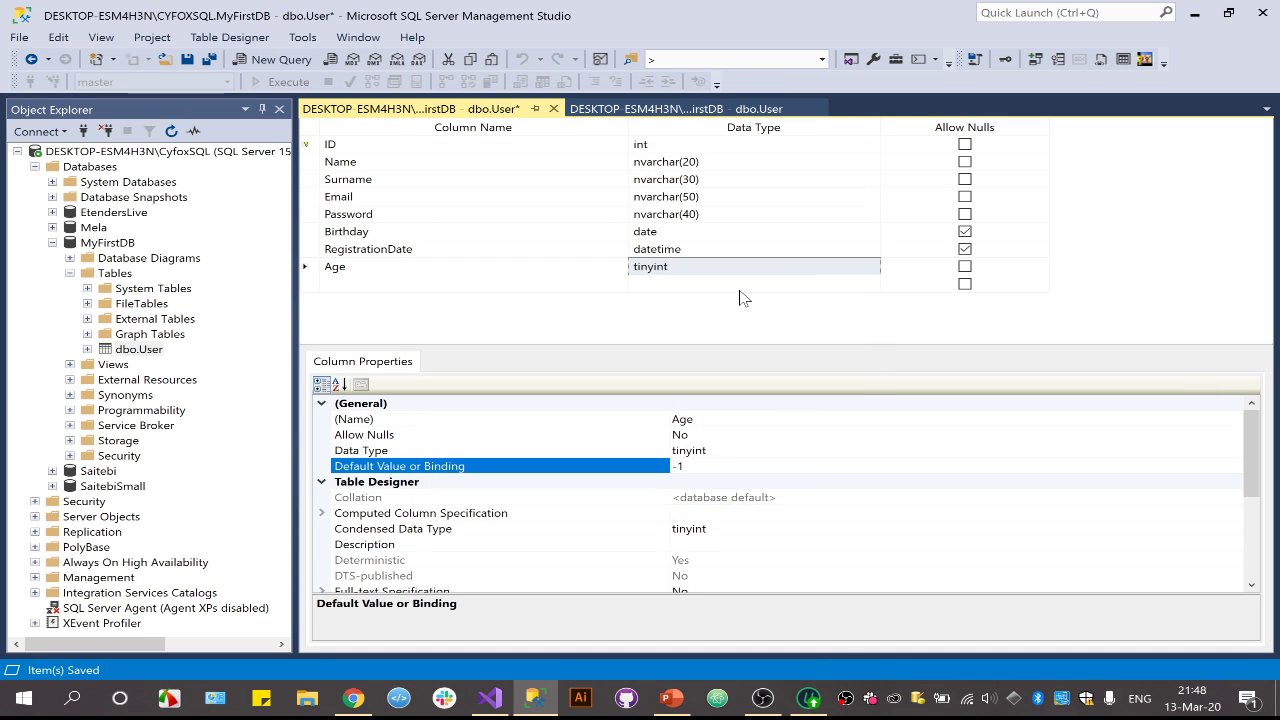
left_click(310, 268)
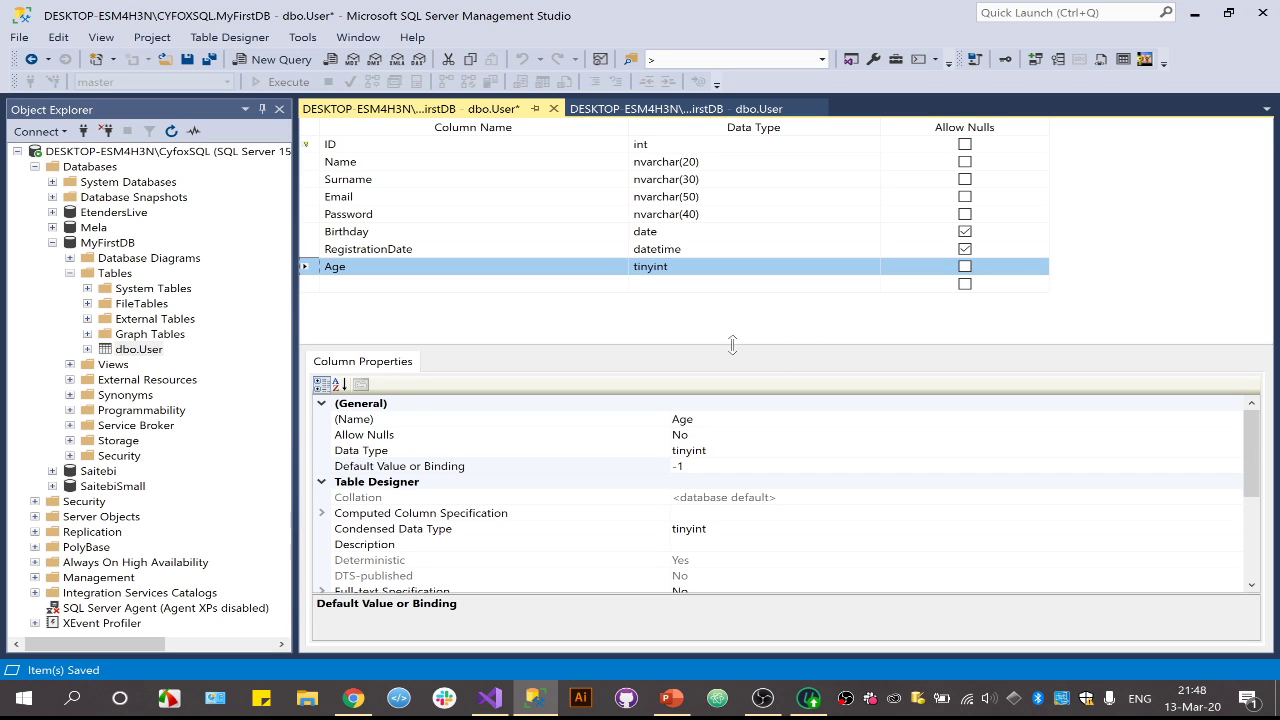
left_click(660, 109)
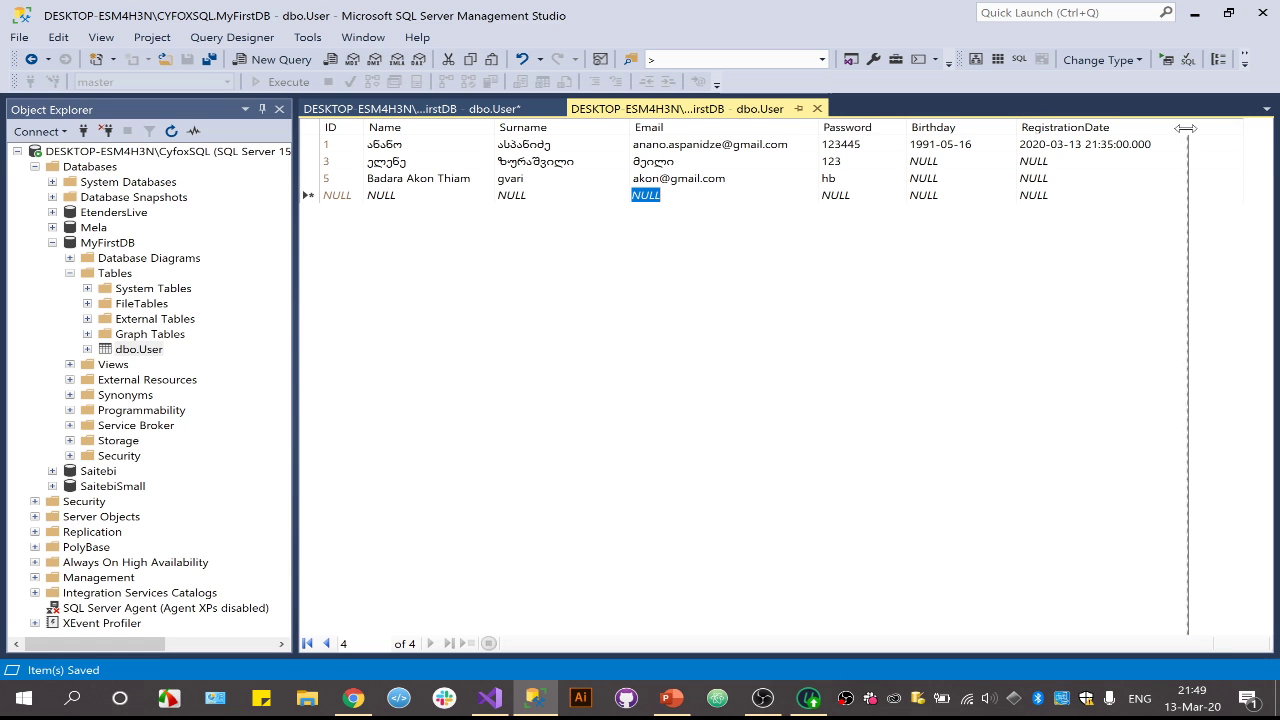
left_click(405, 108)
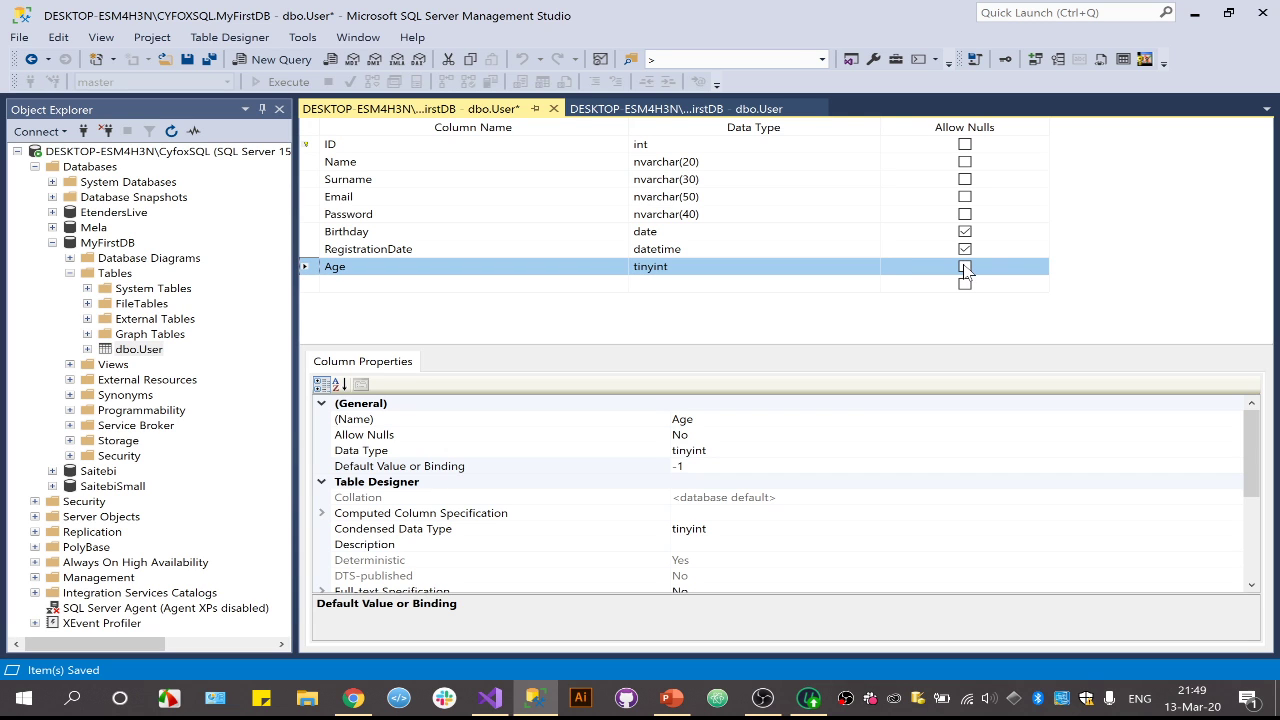
left_click(966, 268)
left_click(700, 110)
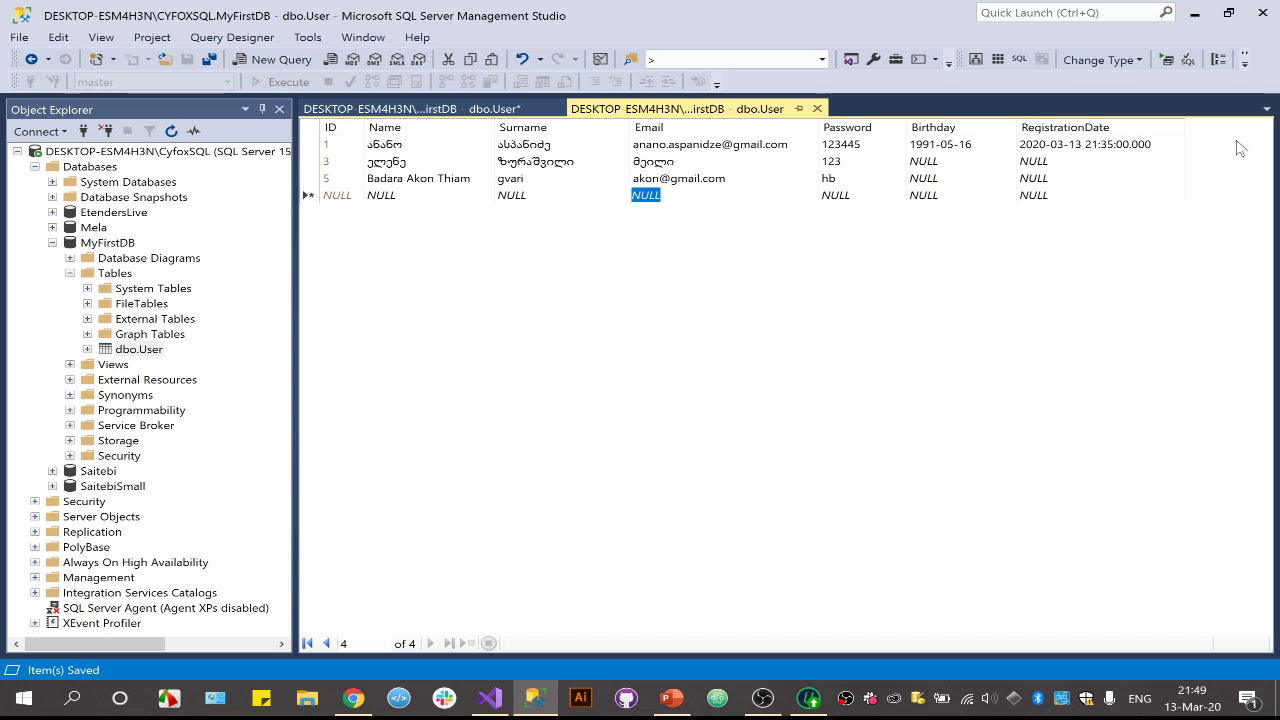
left_click(365, 108)
left_click(966, 268)
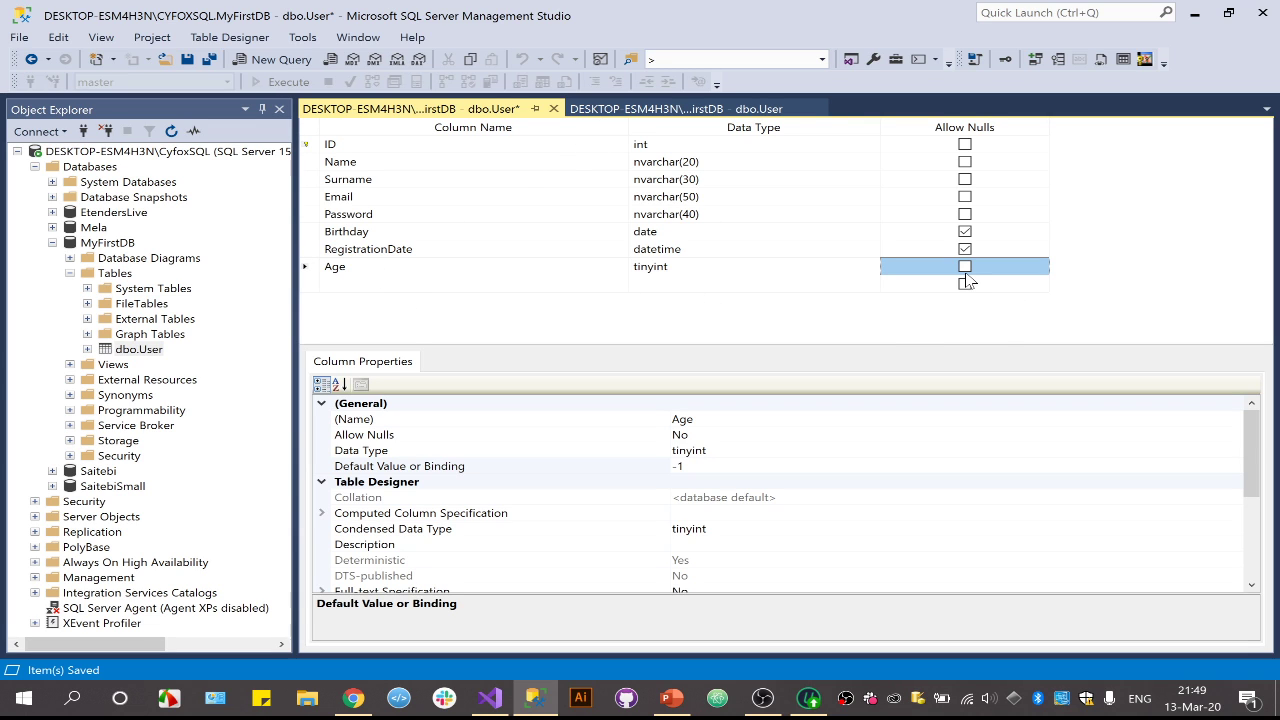
Inspect the User table's data rows, selecting the row with ID 3.
left_click(690, 108)
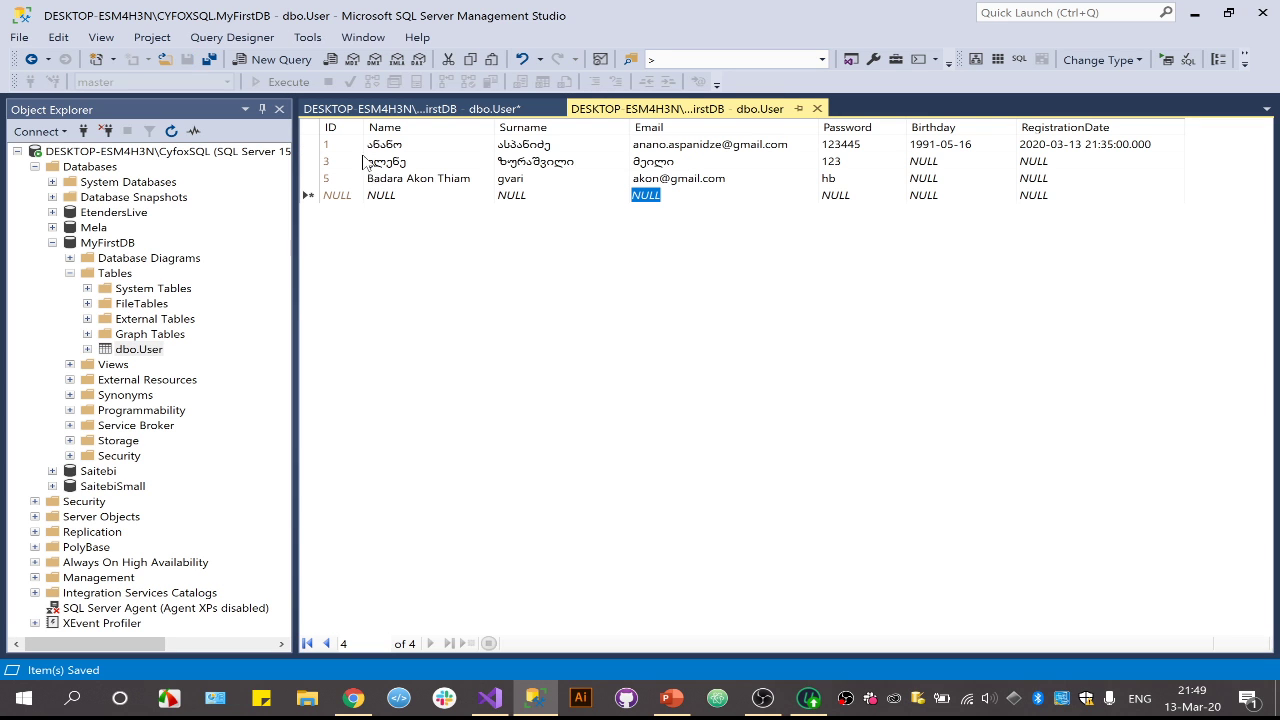
left_click(310, 145)
left_click(311, 162)
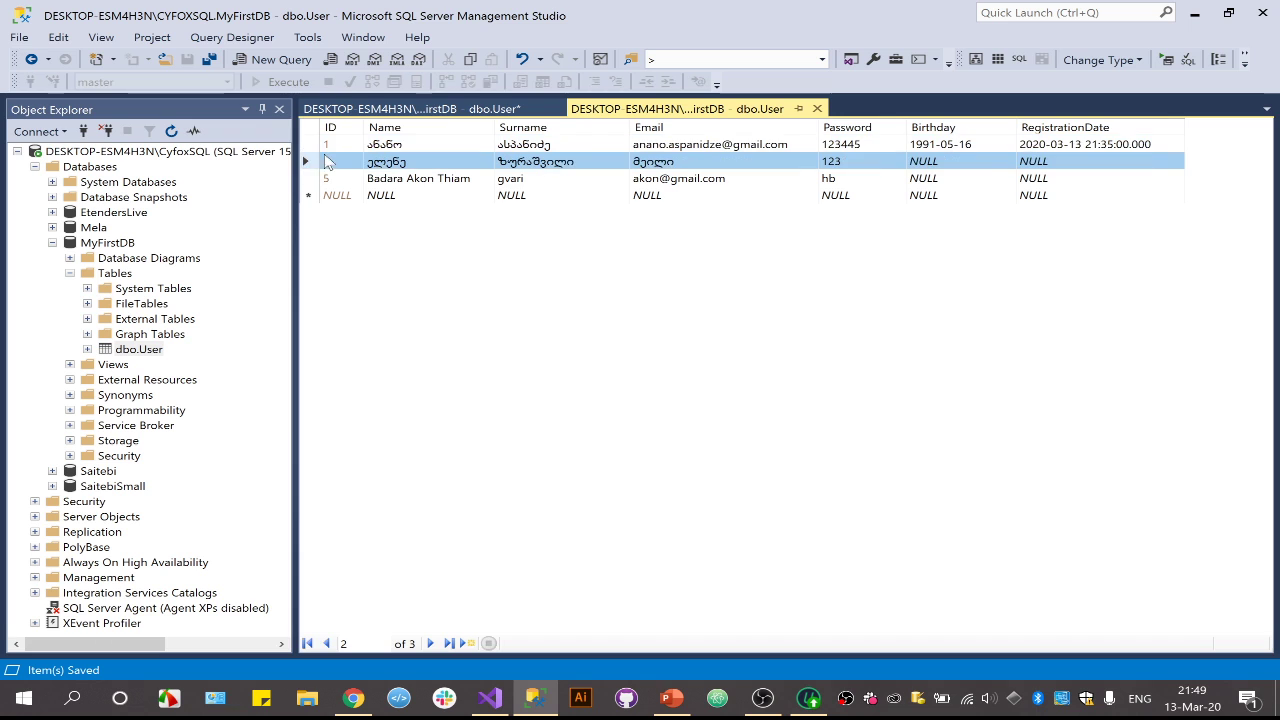
left_click(430, 108)
left_click(630, 112)
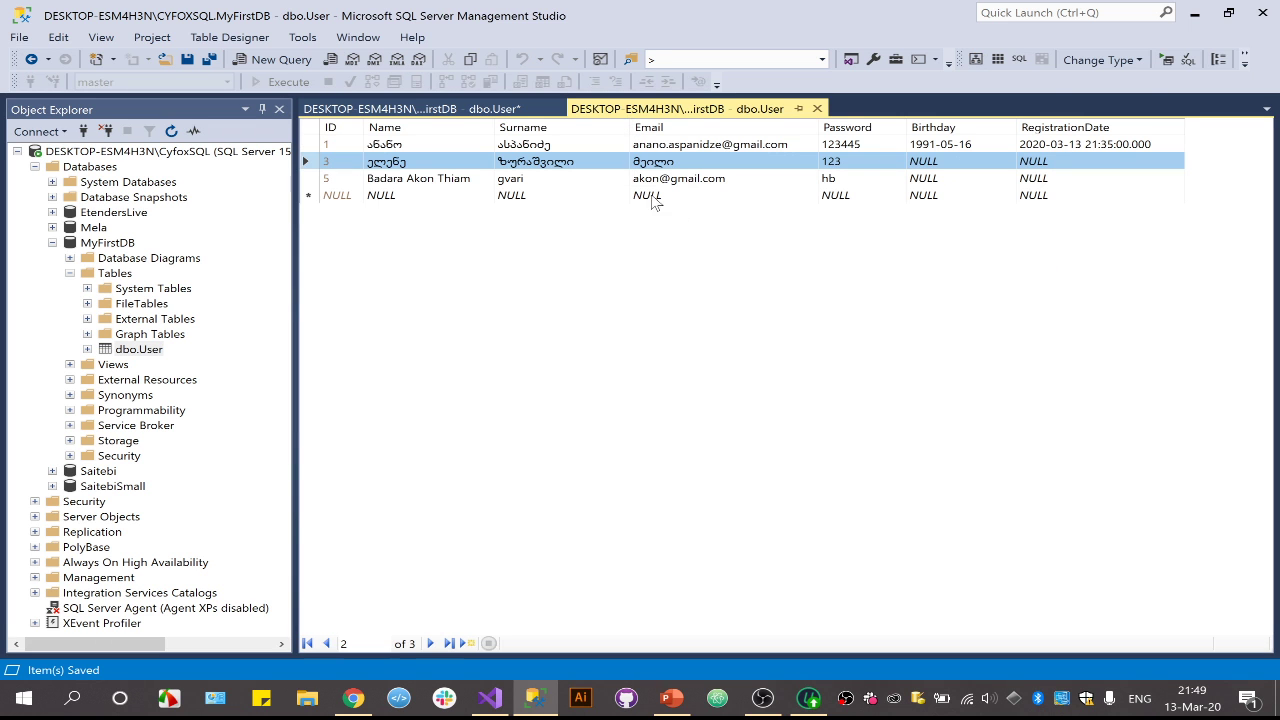
left_click(445, 110)
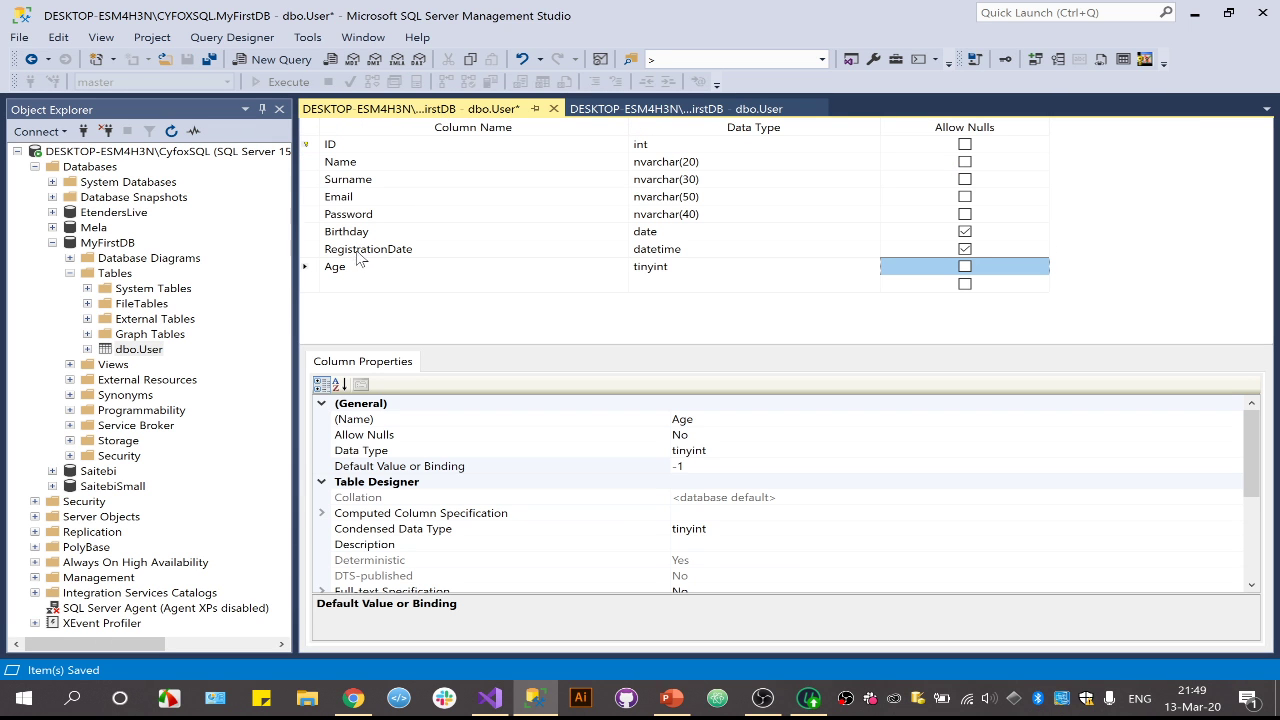
Allow nulls for Age, save despite the validation warning, and close the data view.
left_click(965, 267)
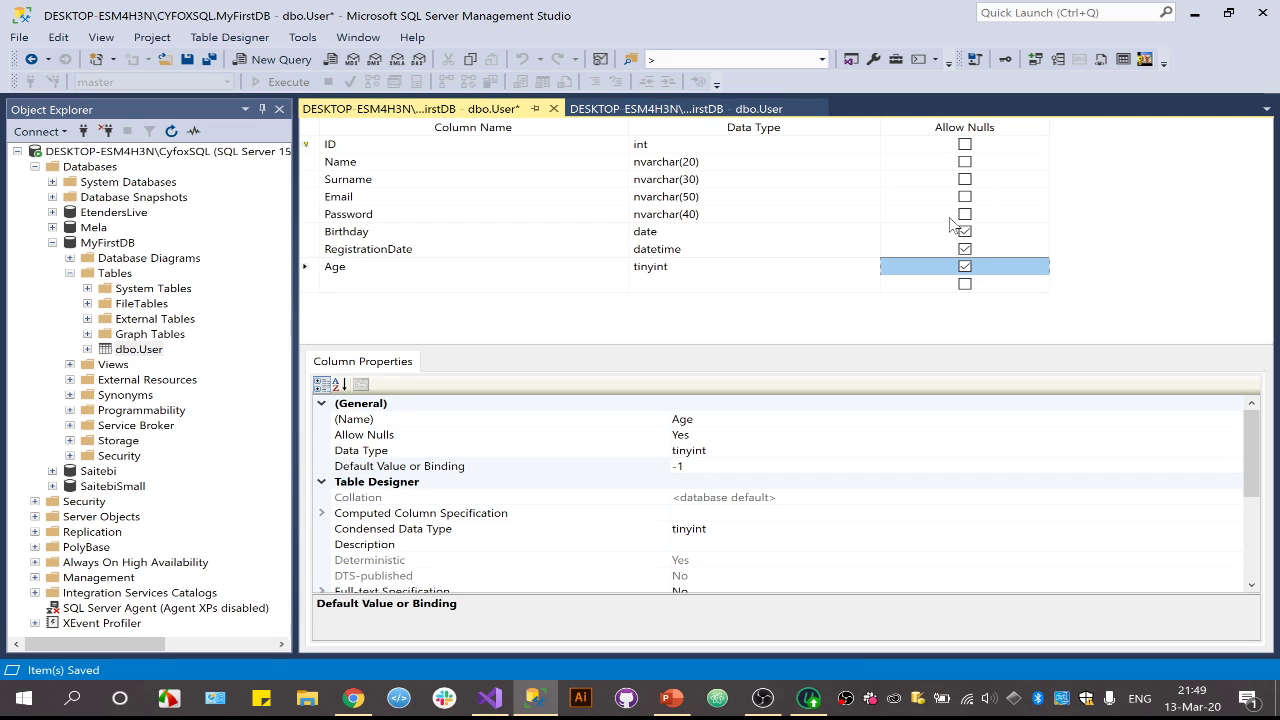
key("ctrl+s")
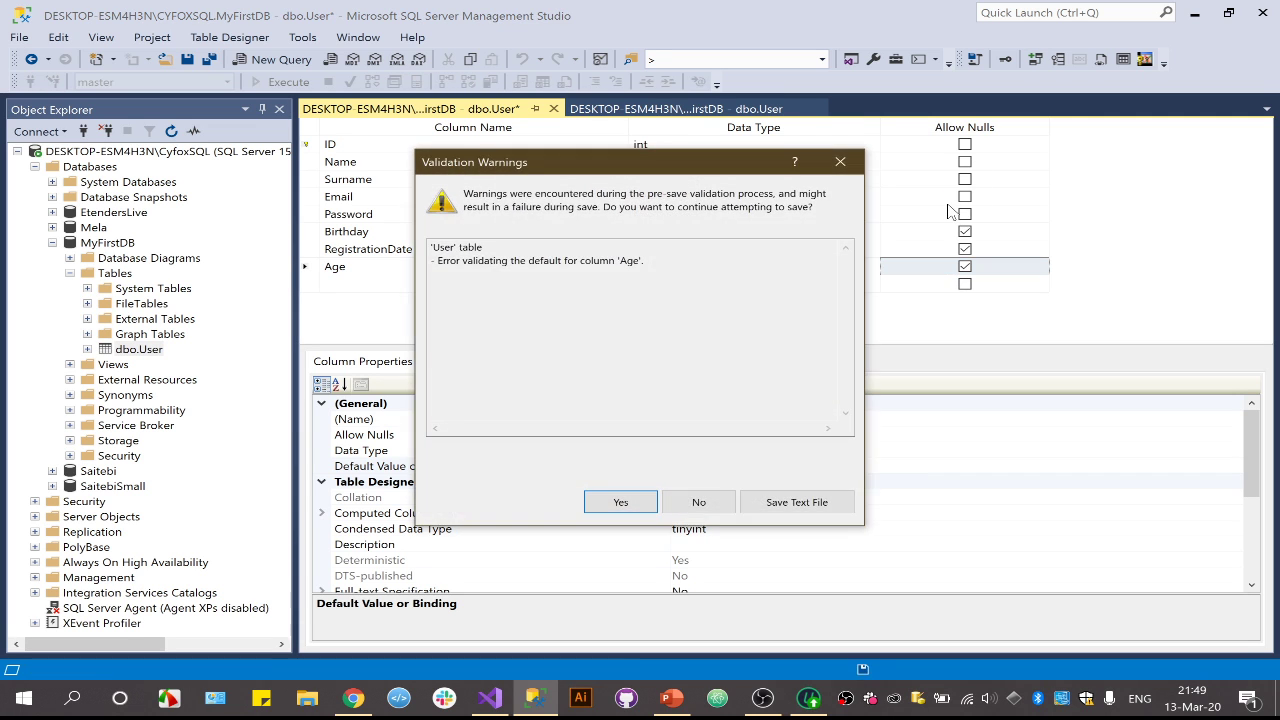
left_click(608, 505)
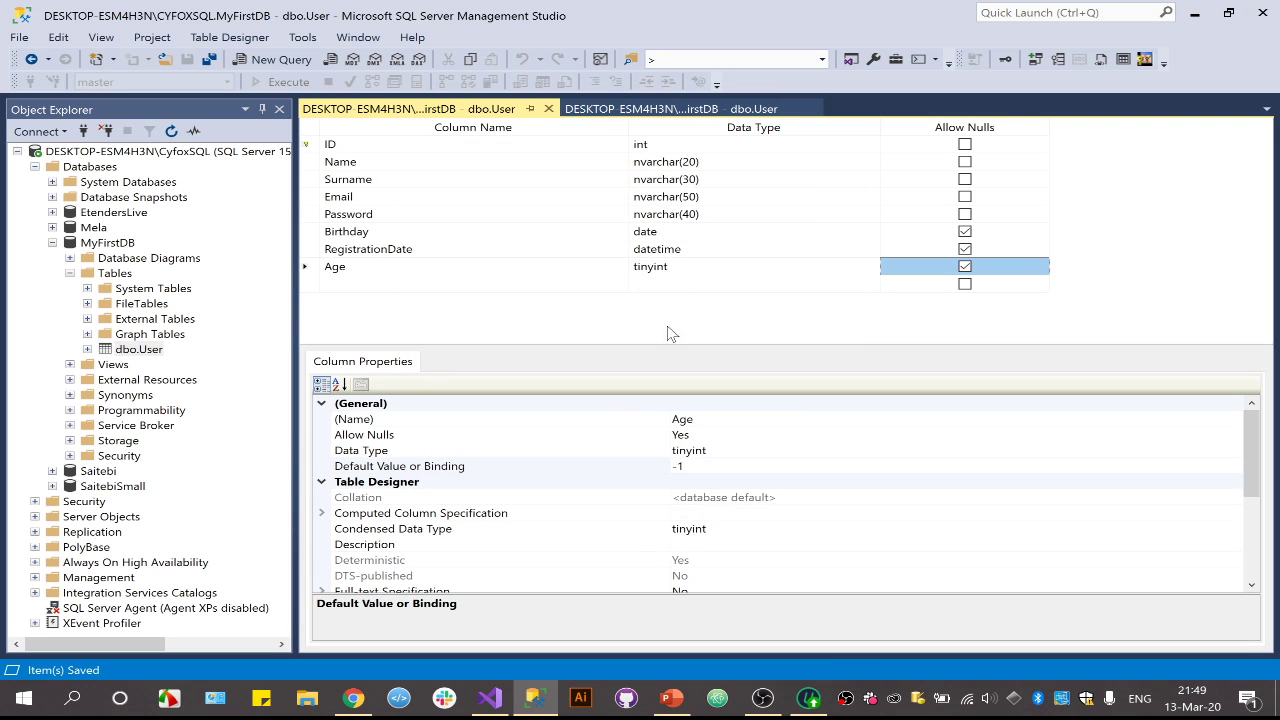
left_click(682, 110)
left_click(812, 108)
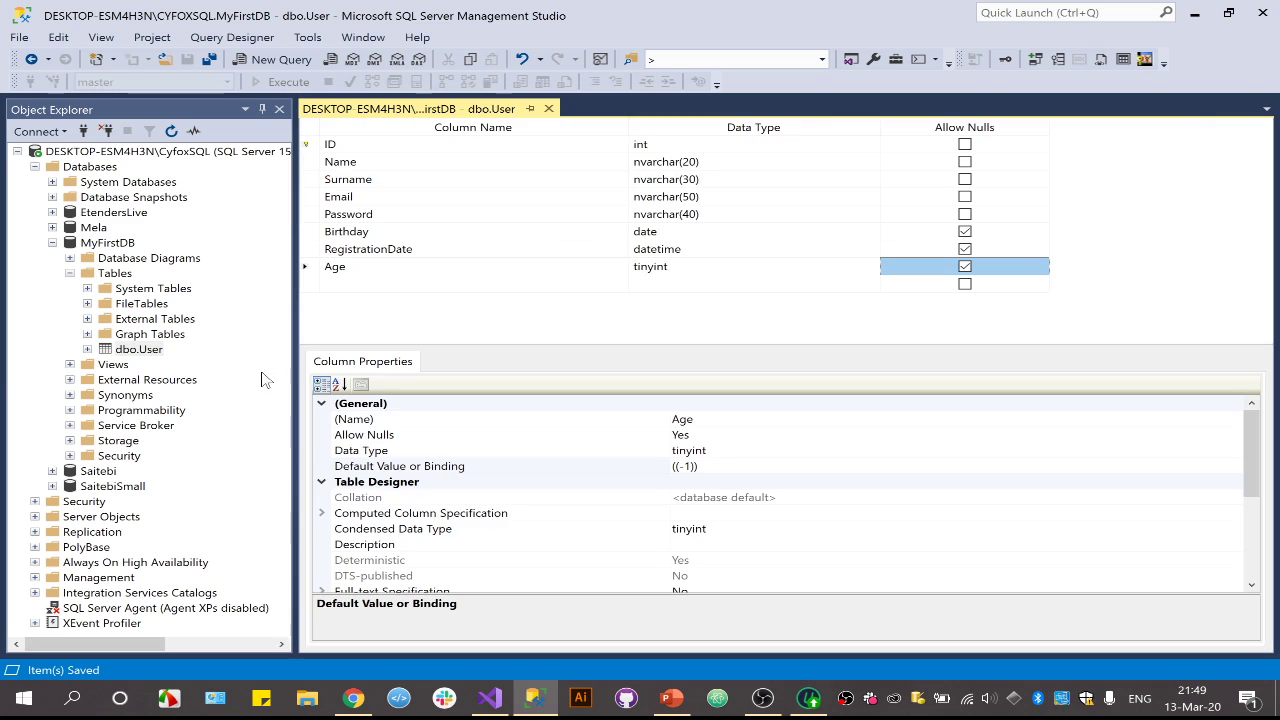
Open dbo.User's rows for editing and widen the Age and date columns.
right_click(132, 349)
left_click(215, 387)
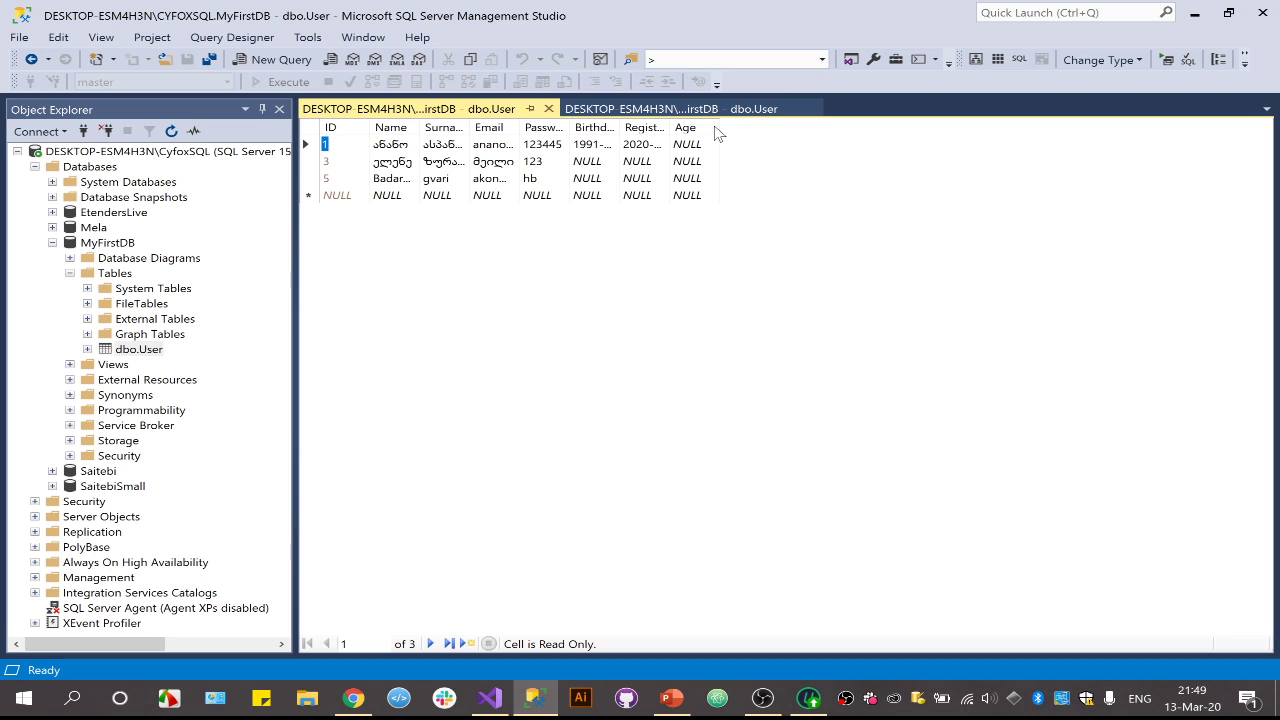
left_click_drag(716, 127, 797, 128)
mouse_move(665, 128)
left_mouse_down()
mouse_move(752, 128)
mouse_move(633, 128)
mouse_move(670, 128)
left_mouse_up()
Enter Age 18 for each of the three users.
left_click(788, 146)
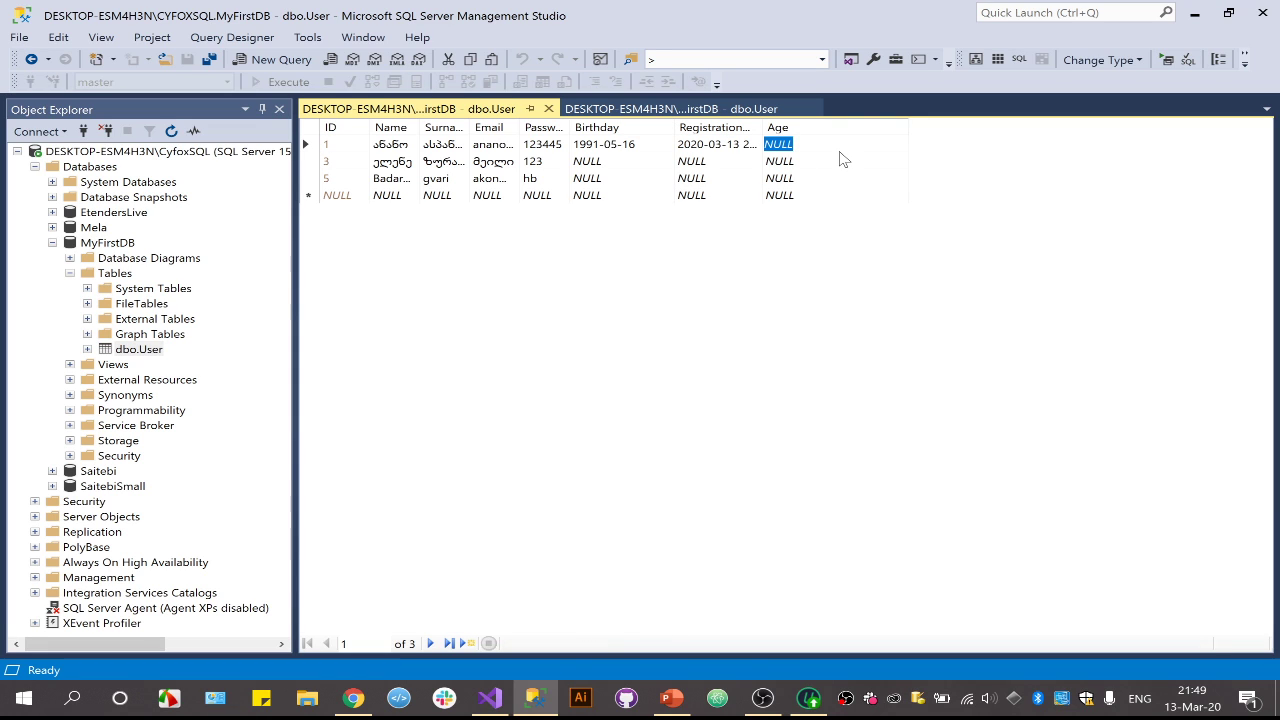
type("18")
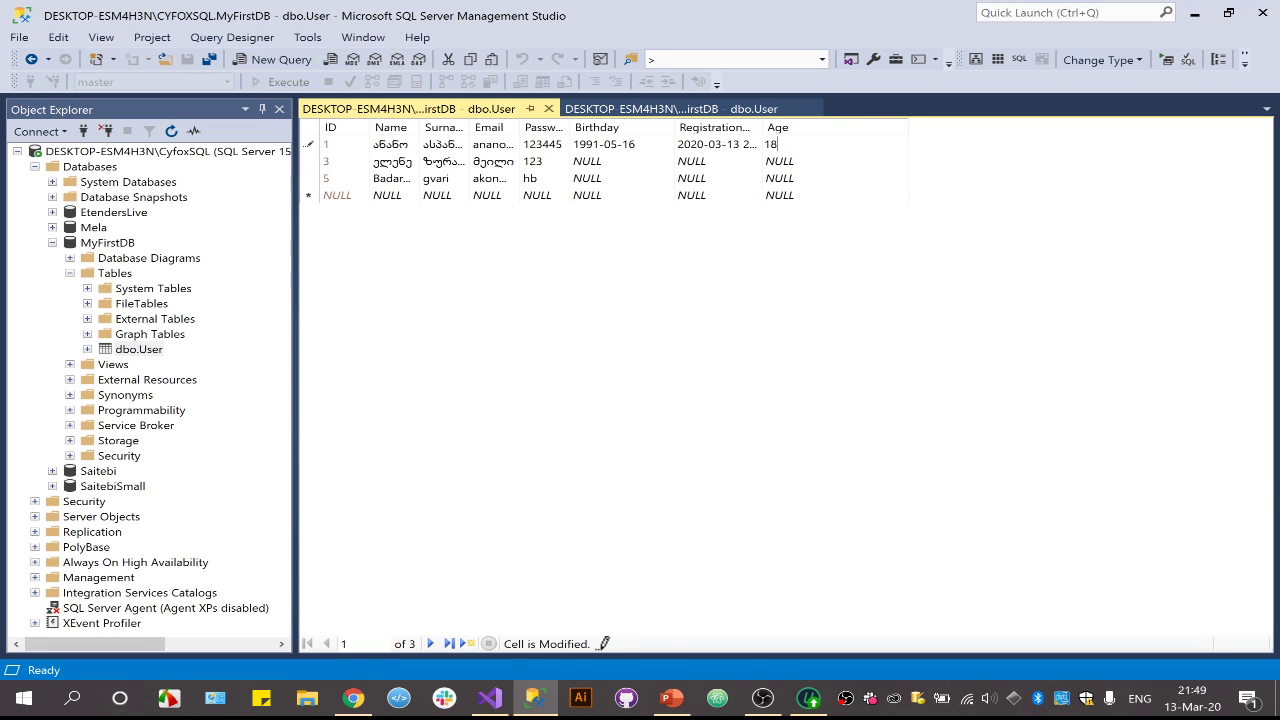
left_click(840, 160)
type("18")
key("Down")
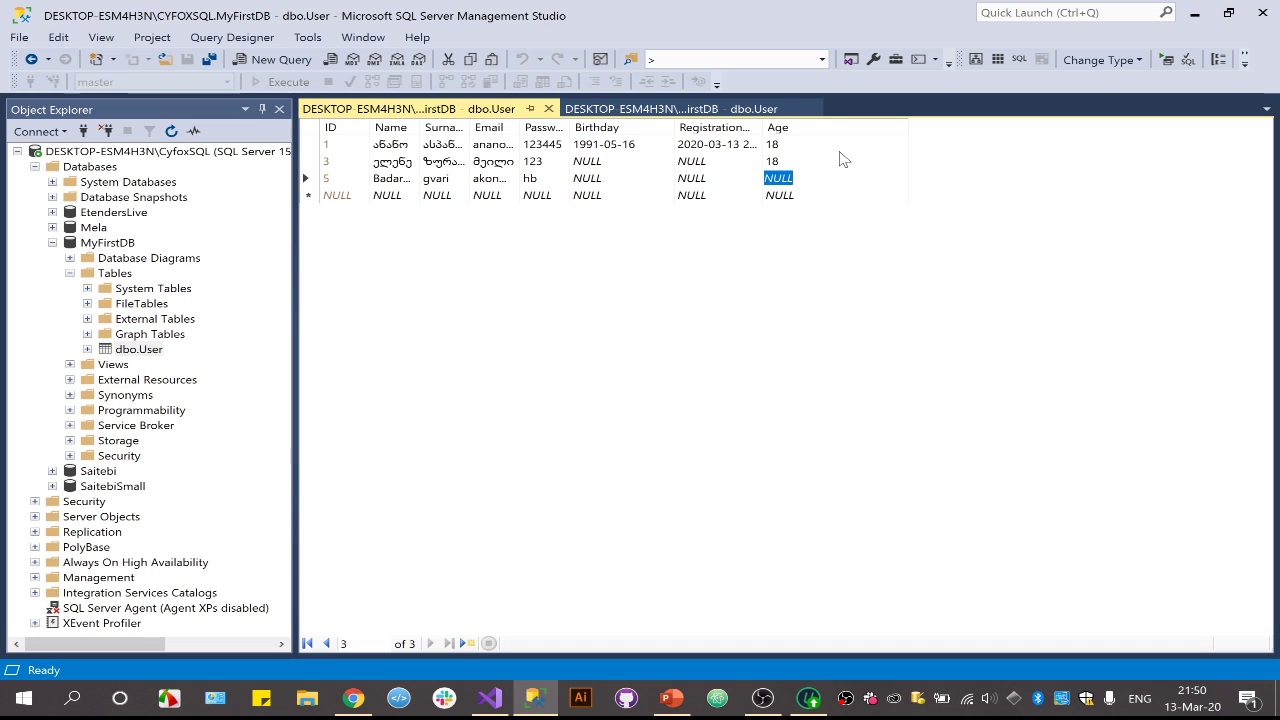
key("Down")
key("Up")
type("1")
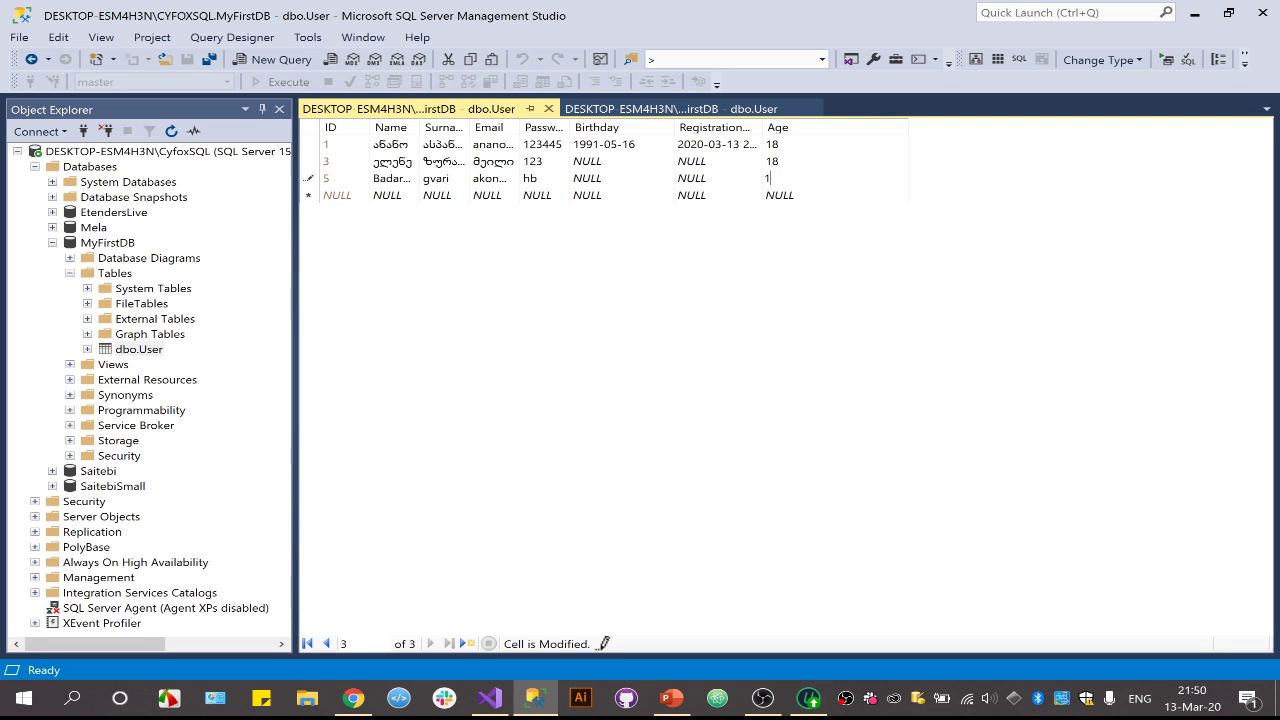
type("8")
key("Down")
Make Age non-nullable and save the design despite the validation warning.
left_click(660, 108)
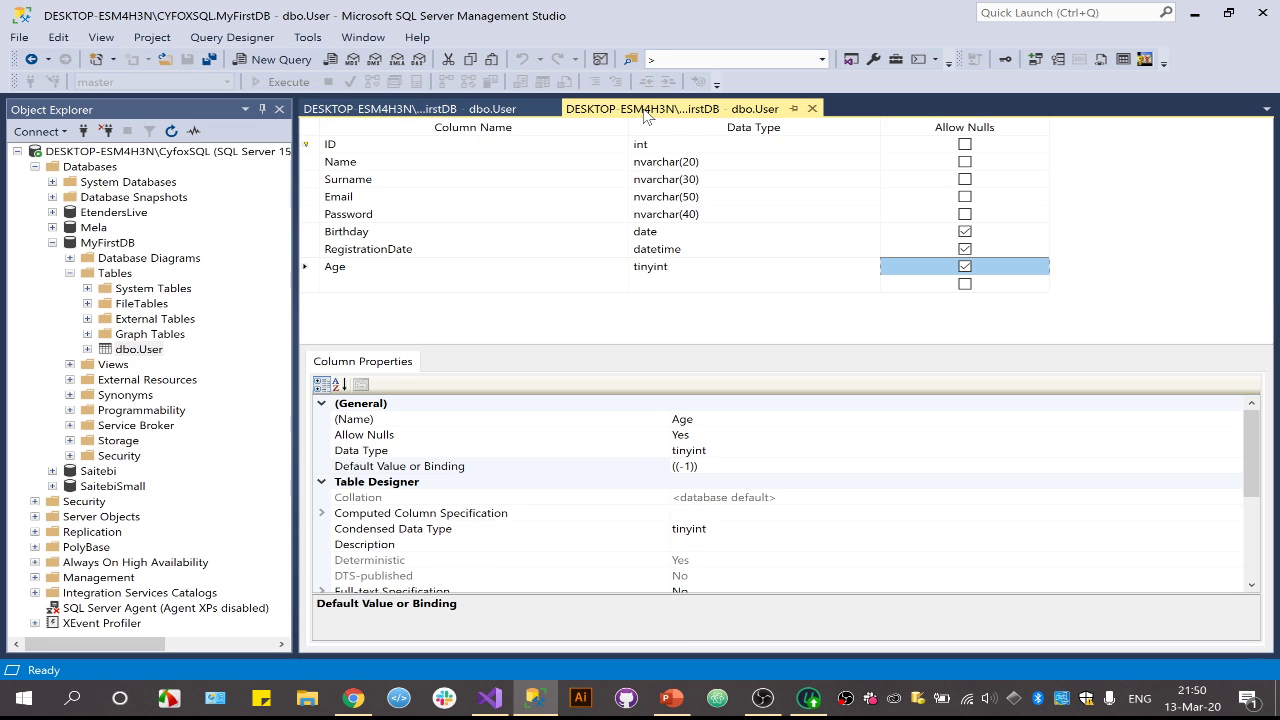
left_click(964, 266)
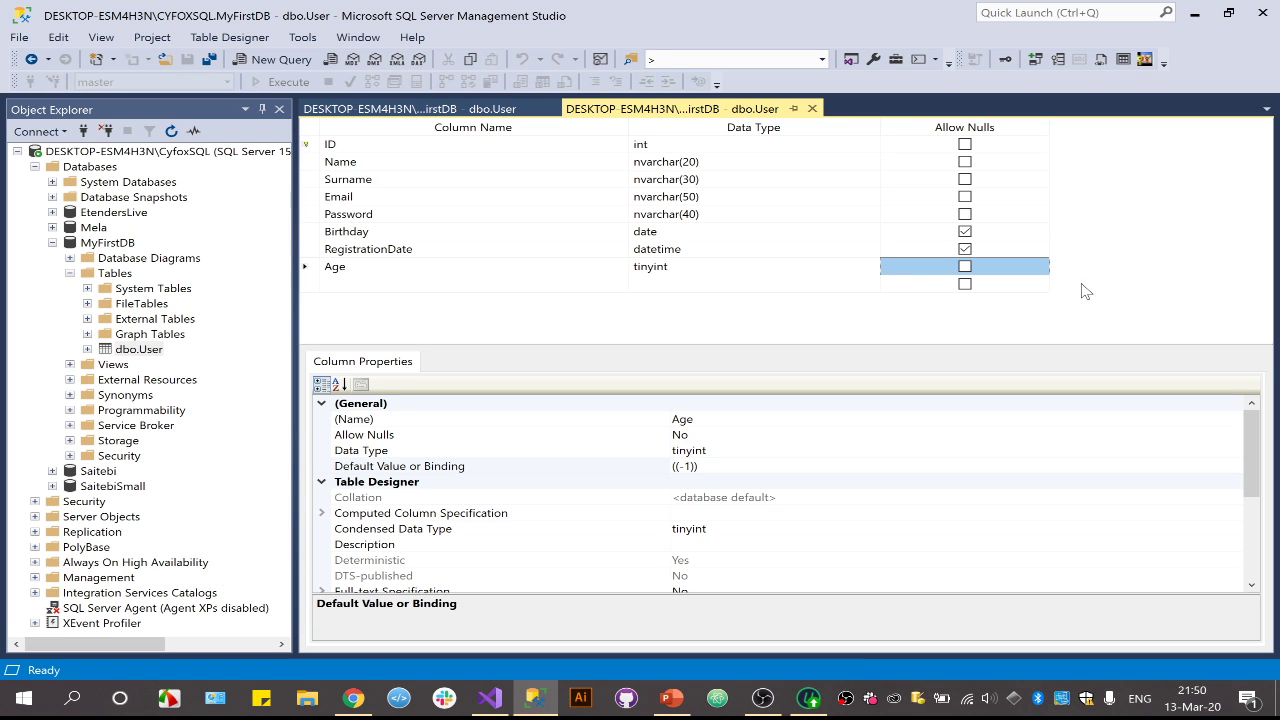
key("ctrl+s")
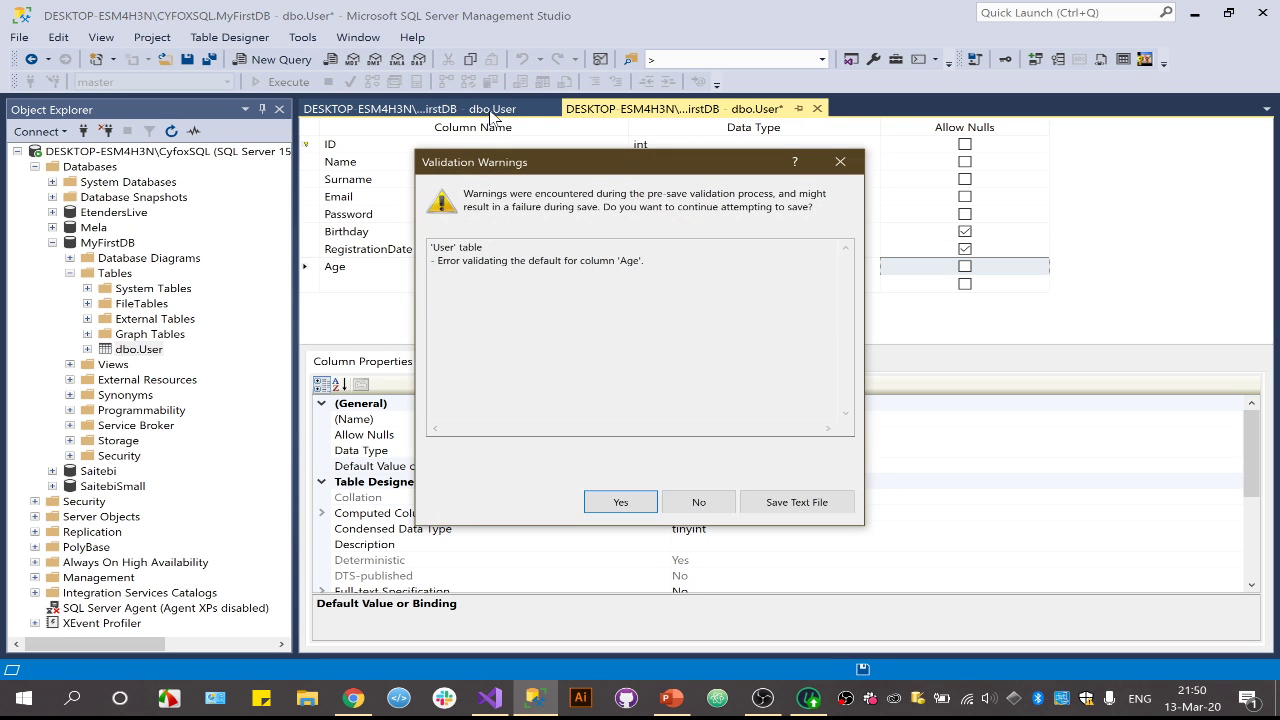
left_click(620, 502)
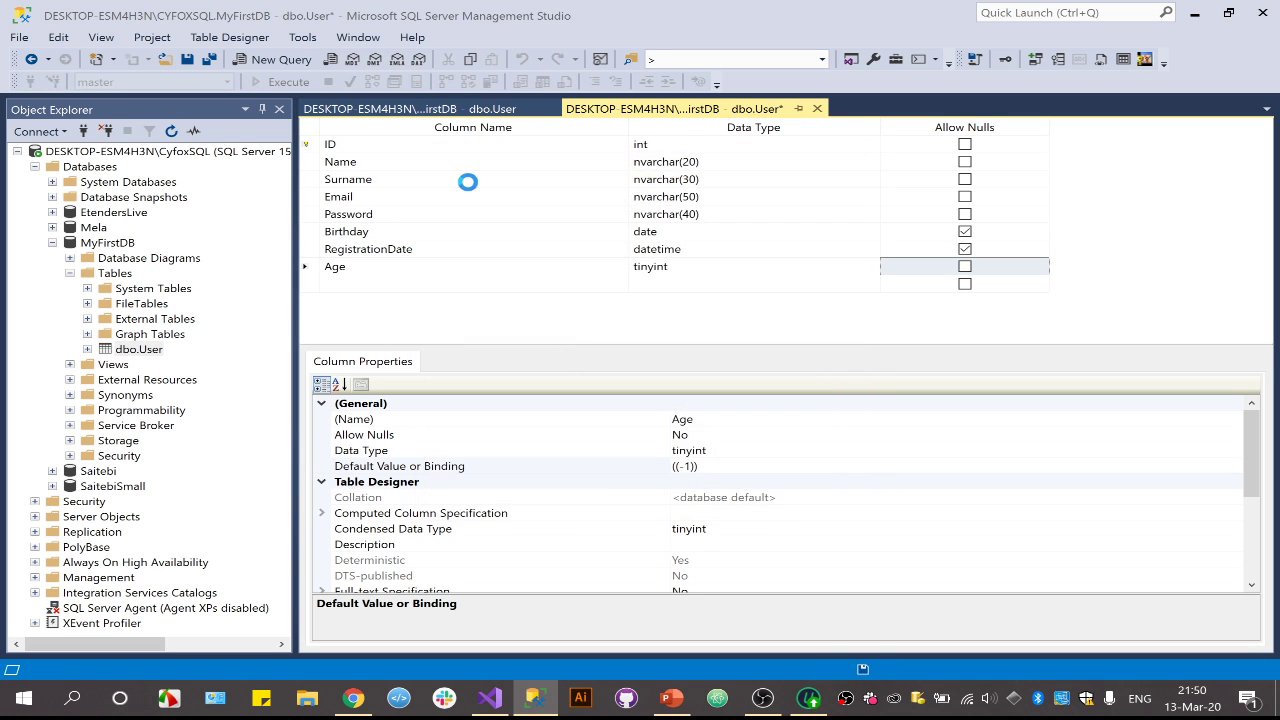
left_click(449, 114)
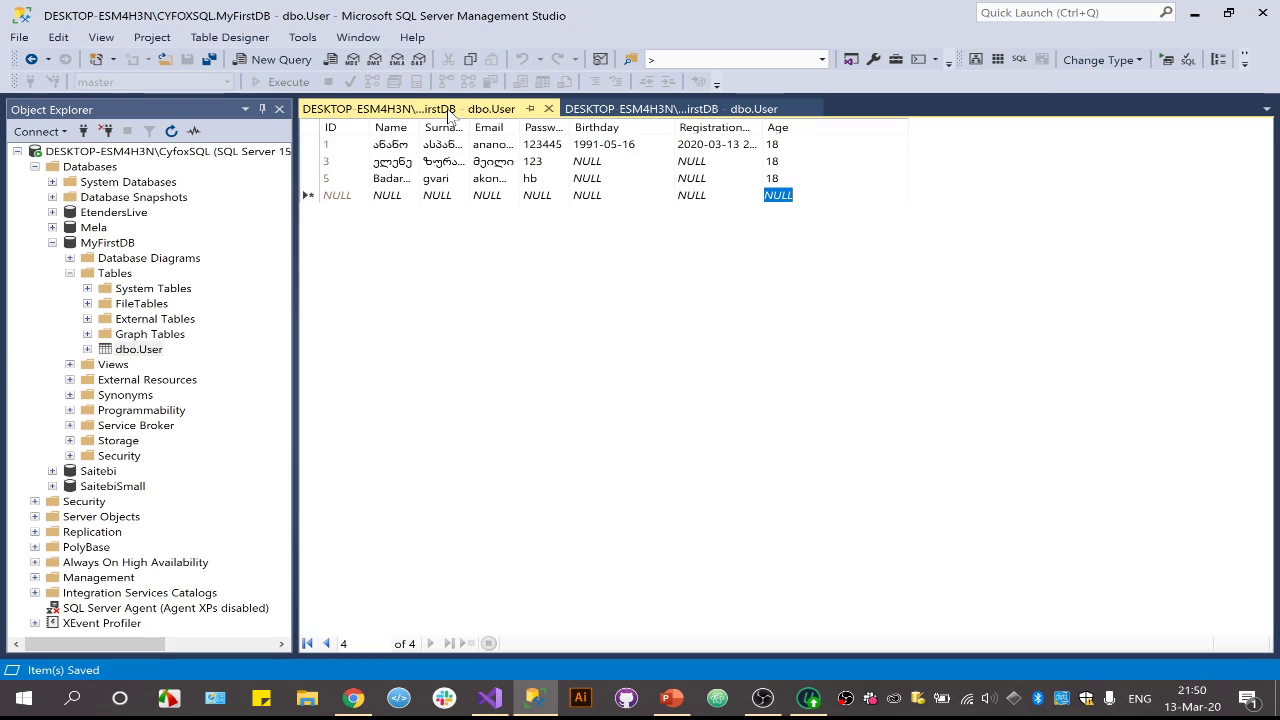
Enter a new row of f values, which fails, and dismiss the update errors.
left_click(388, 196)
type("f")
key("Tab")
type("f")
key("Tab")
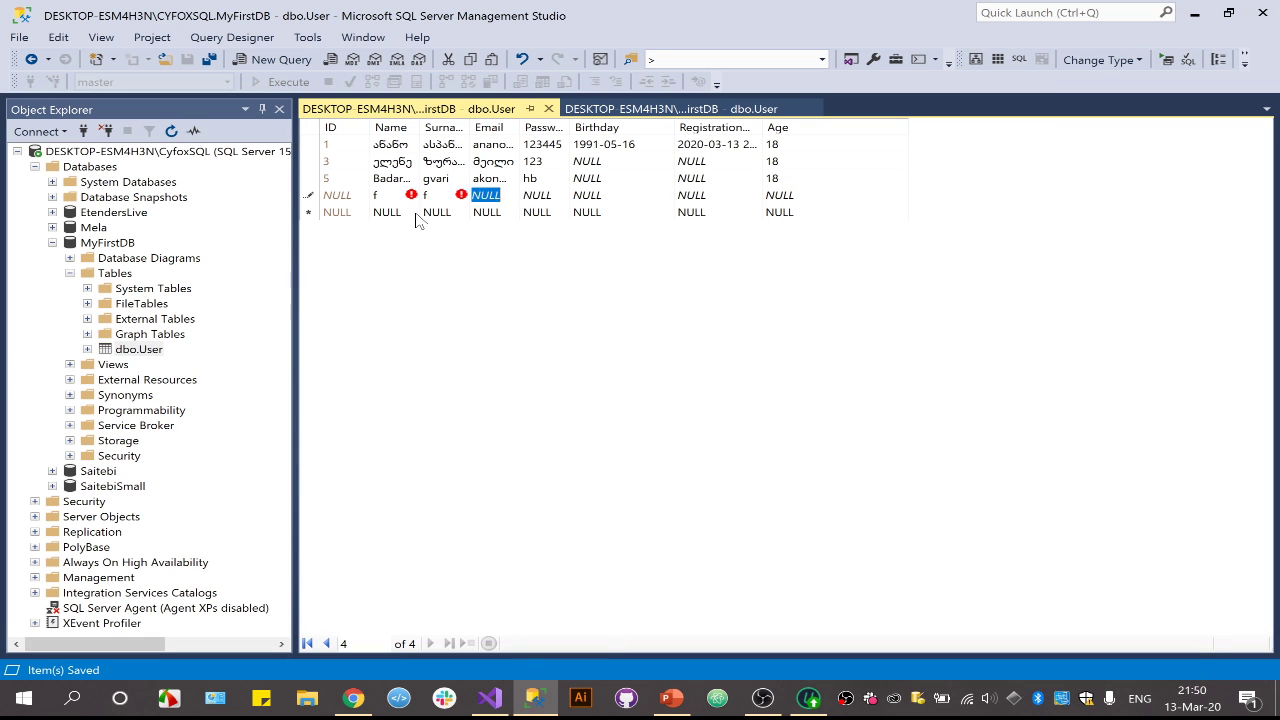
type("f")
key("Tab")
type("f")
key("Tab")
key("Tab")
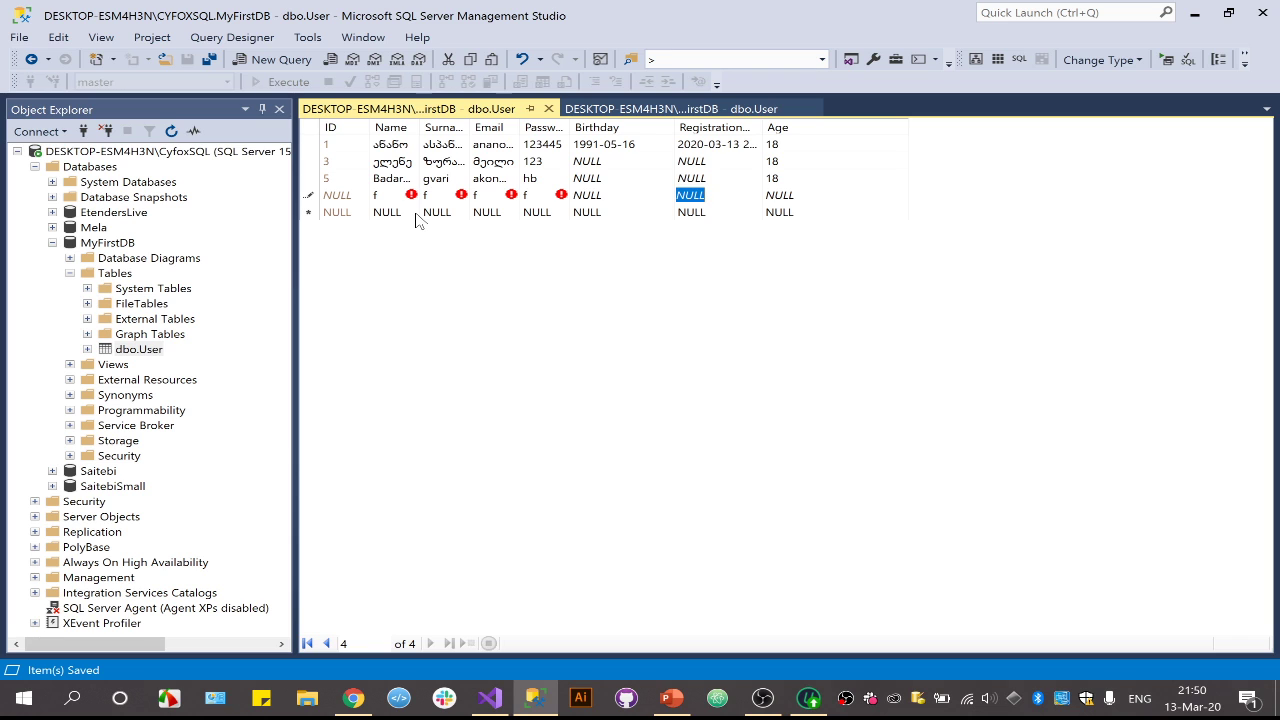
key("Tab")
key("Tab")
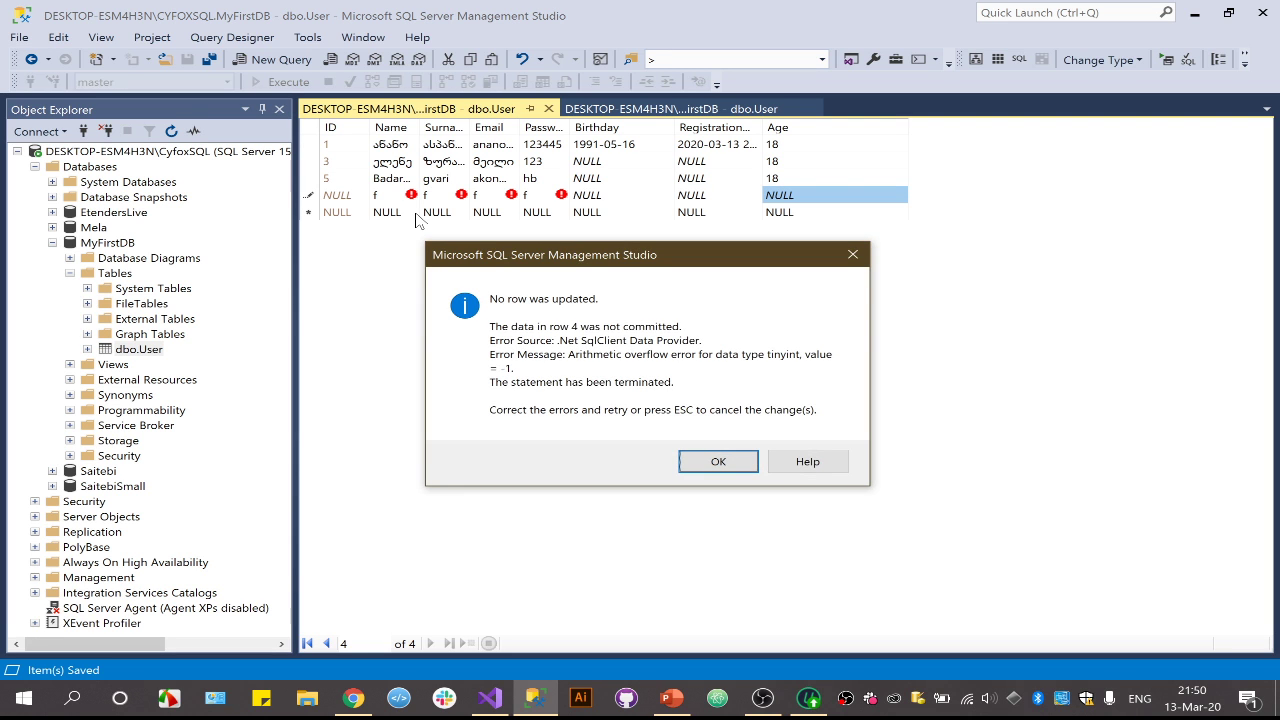
key("Return")
key("Return")
key("Return")
key("Return")
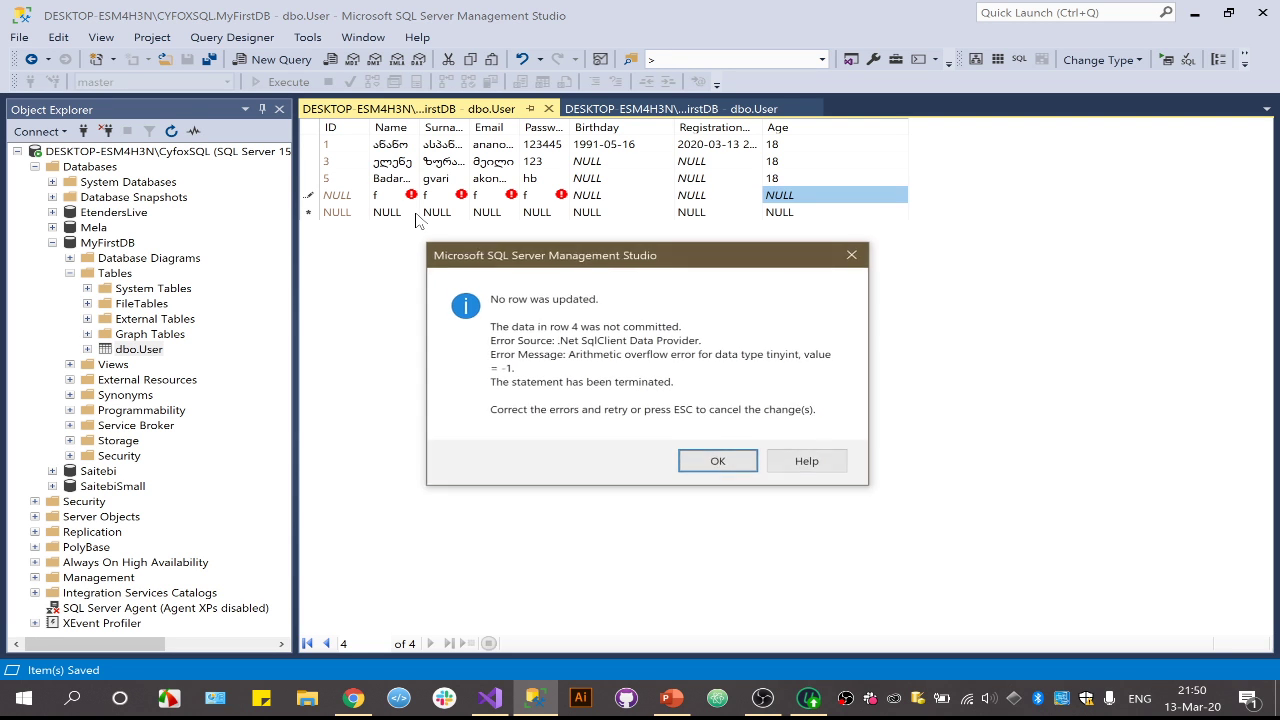
key("Return")
Allow NULLs in Age and save past the validation warning.
left_click(650, 108)
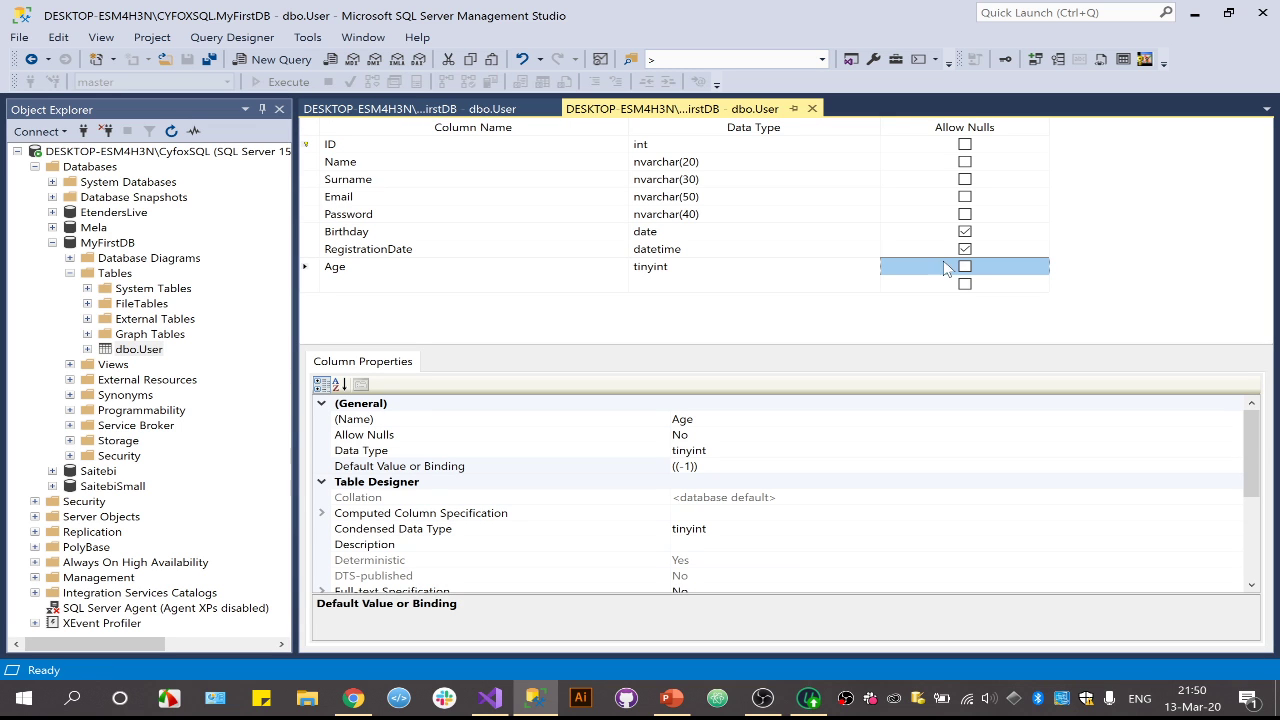
left_click(965, 267)
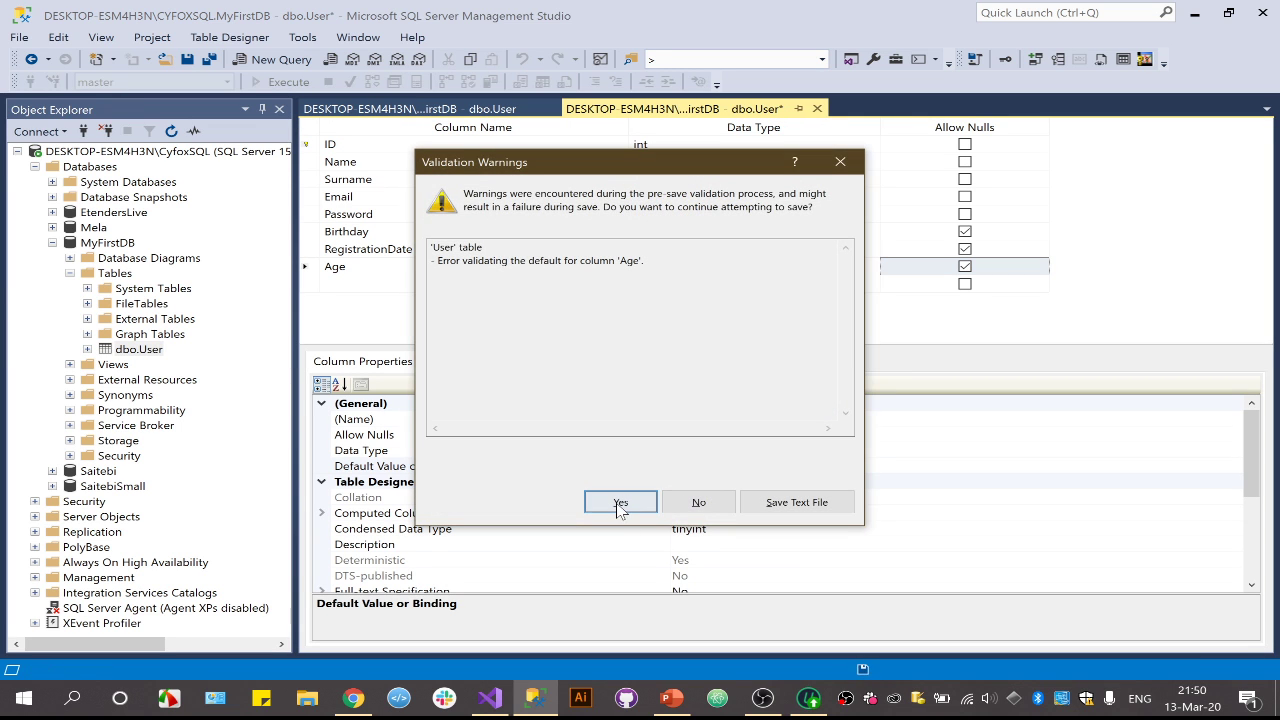
left_click(621, 503)
left_click(368, 112)
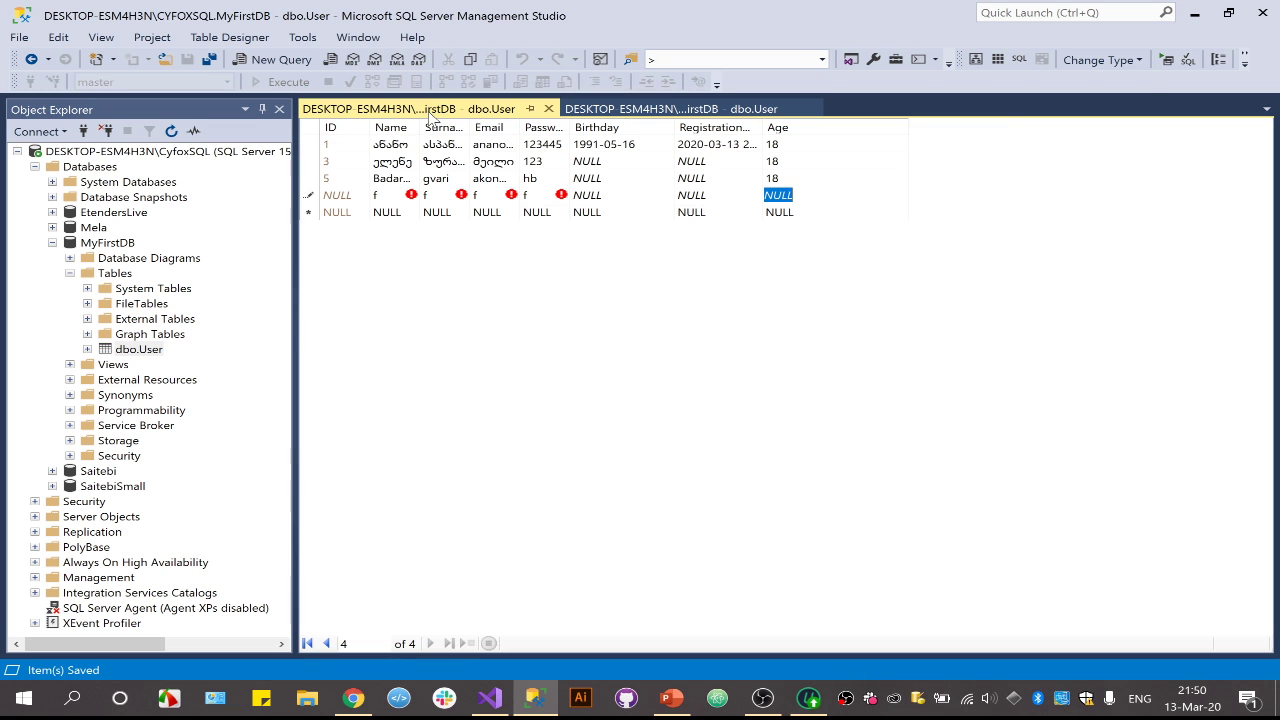
Clear the row-update errors, cancel the pending row, and reopen dbo.User's Edit Top 200 Rows.
left_click(503, 236)
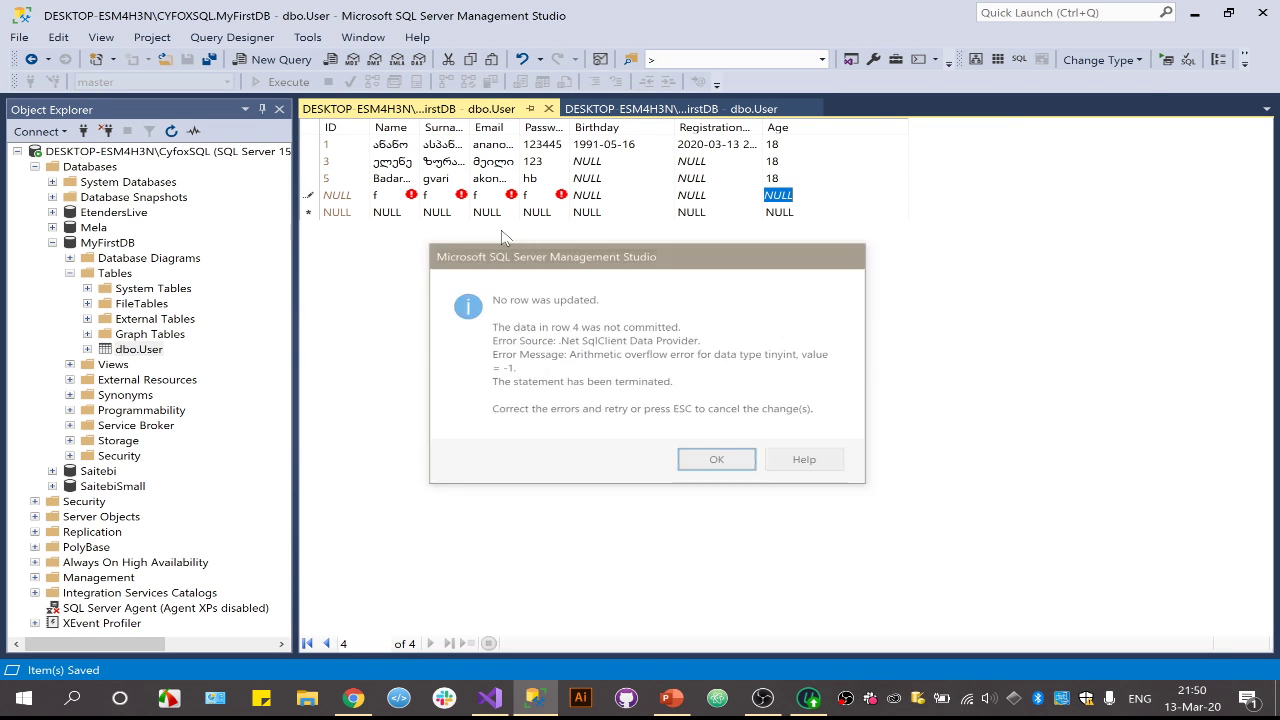
key("Return")
left_click(536, 110)
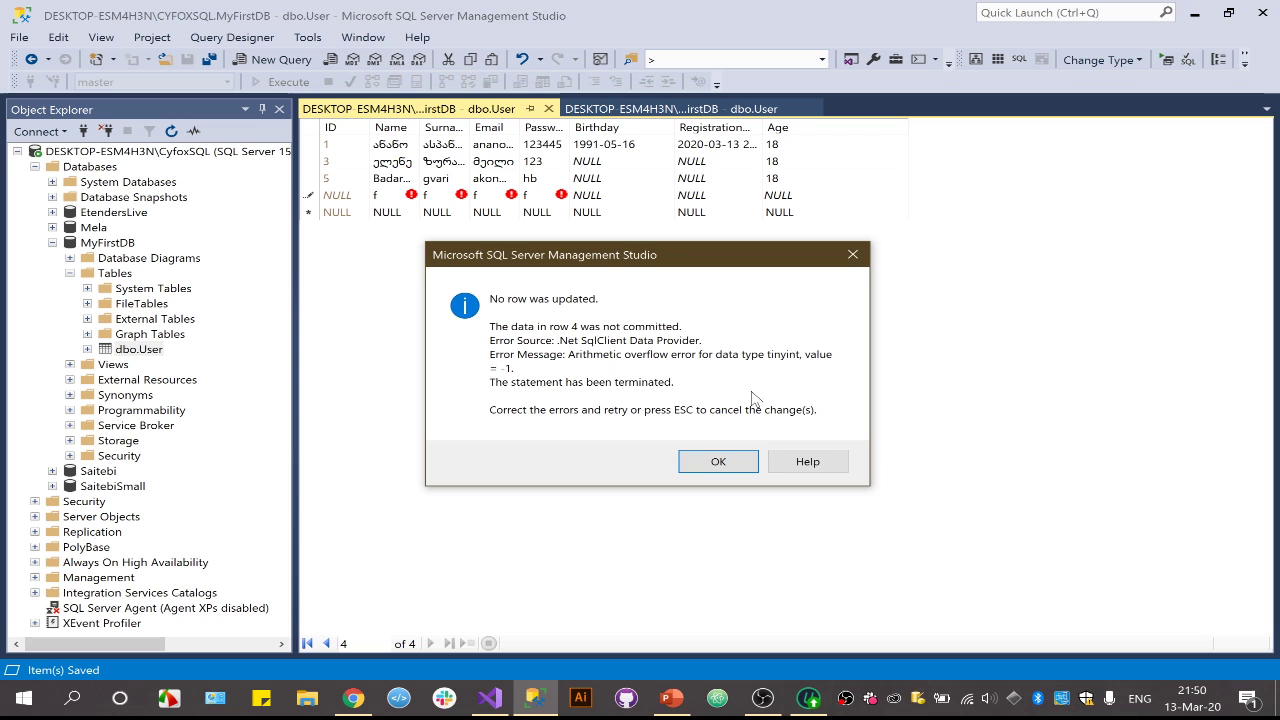
left_click(718, 466)
key("Escape")
key("Escape")
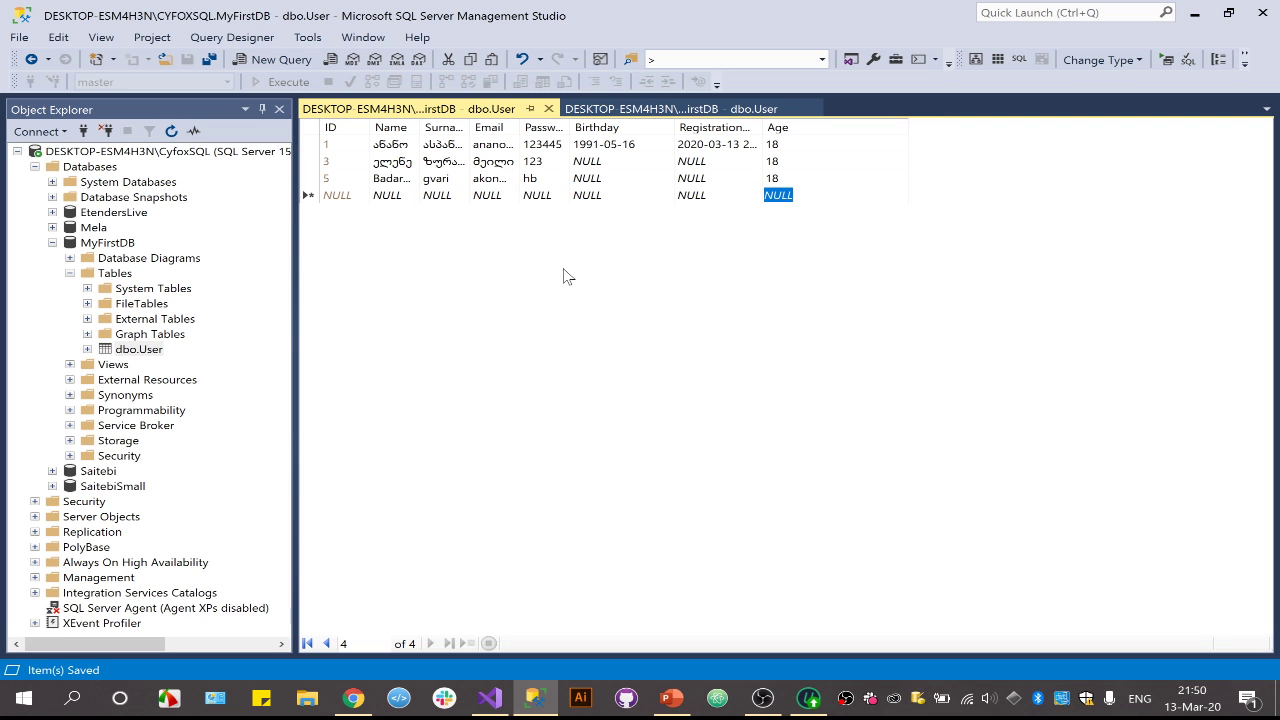
left_click(548, 108)
right_click(155, 349)
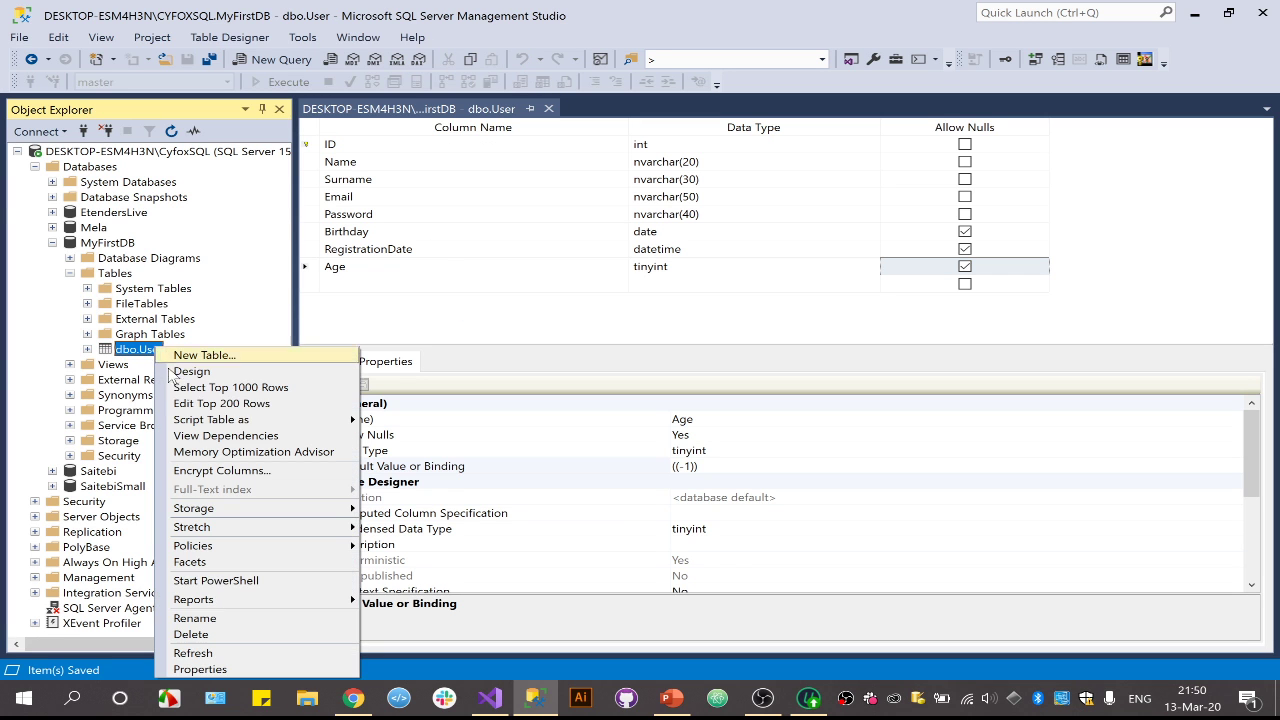
left_click(214, 409)
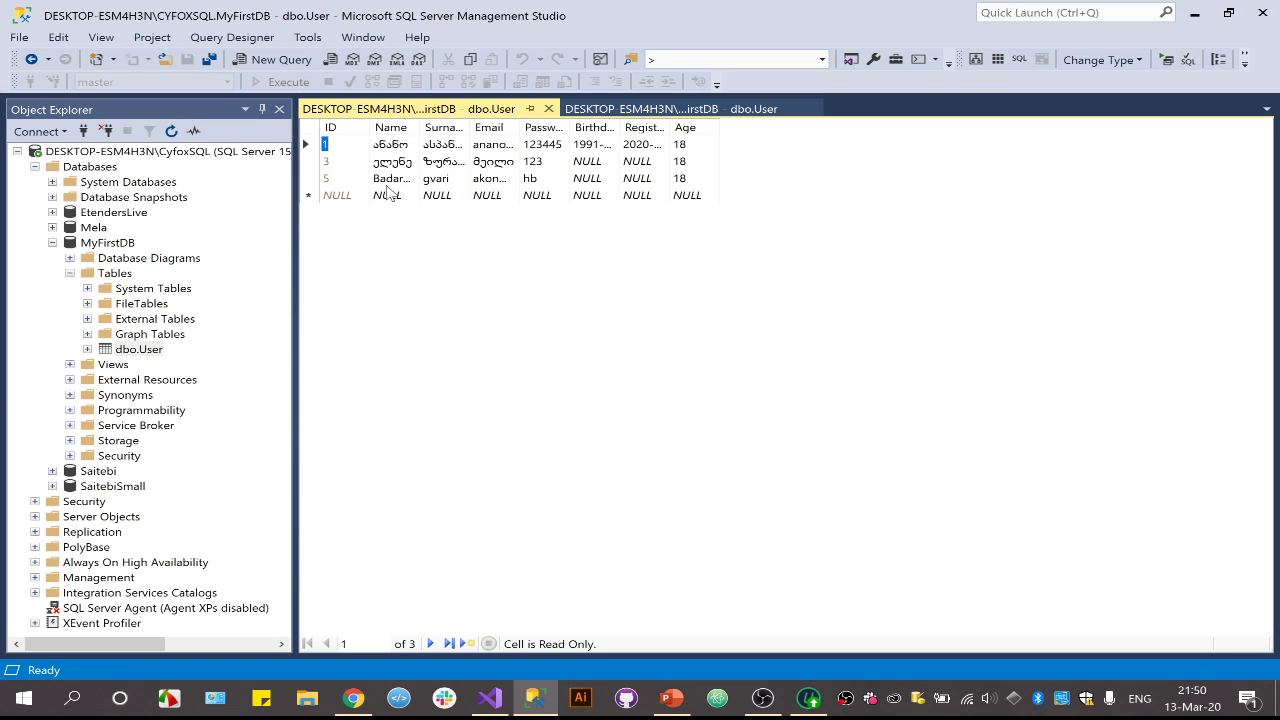
Retry inserting a row of f values, which fails with an arithmetic overflow error.
left_click(408, 196)
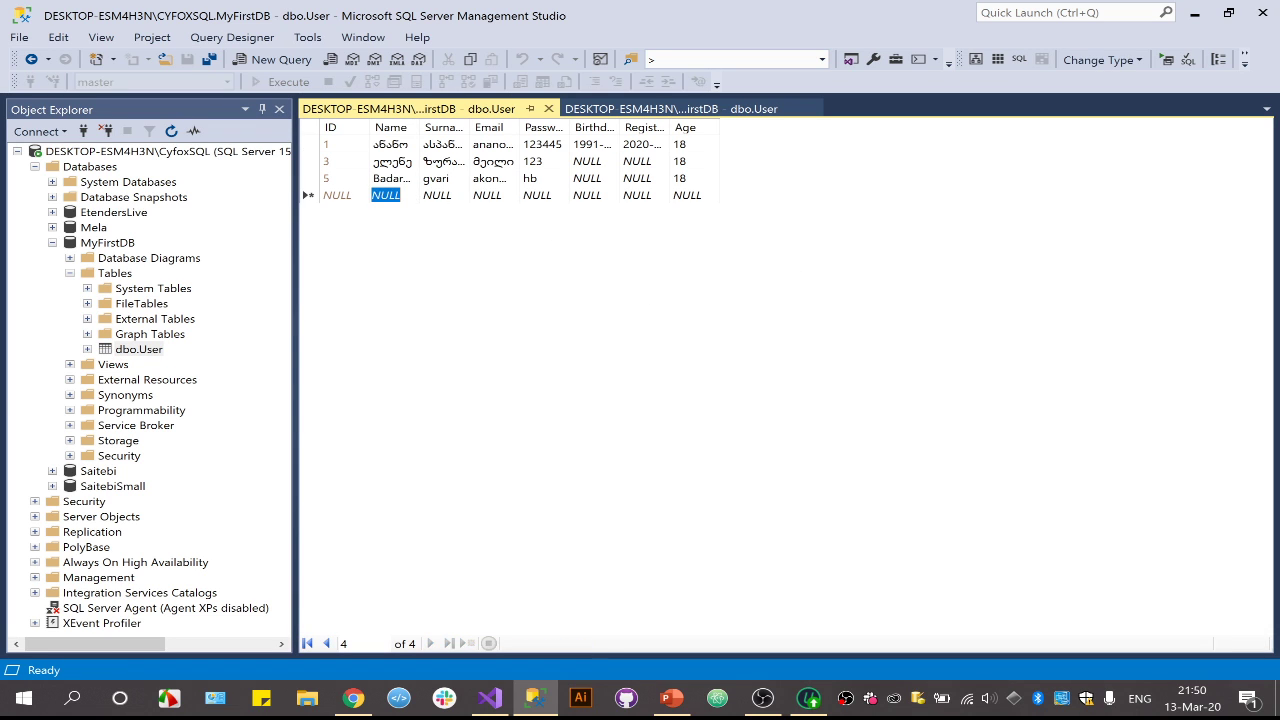
type("f")
key("Tab")
type("f")
key("Tab")
type("f")
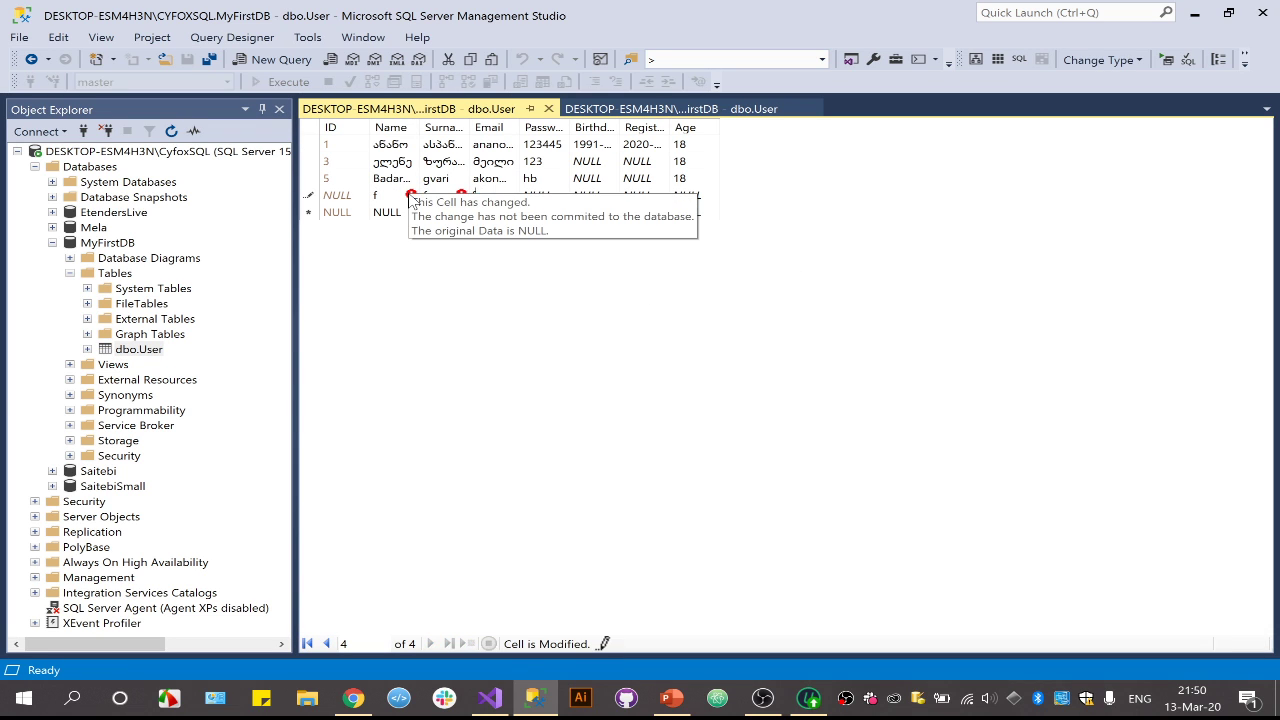
key("Tab")
type("f")
key("Tab")
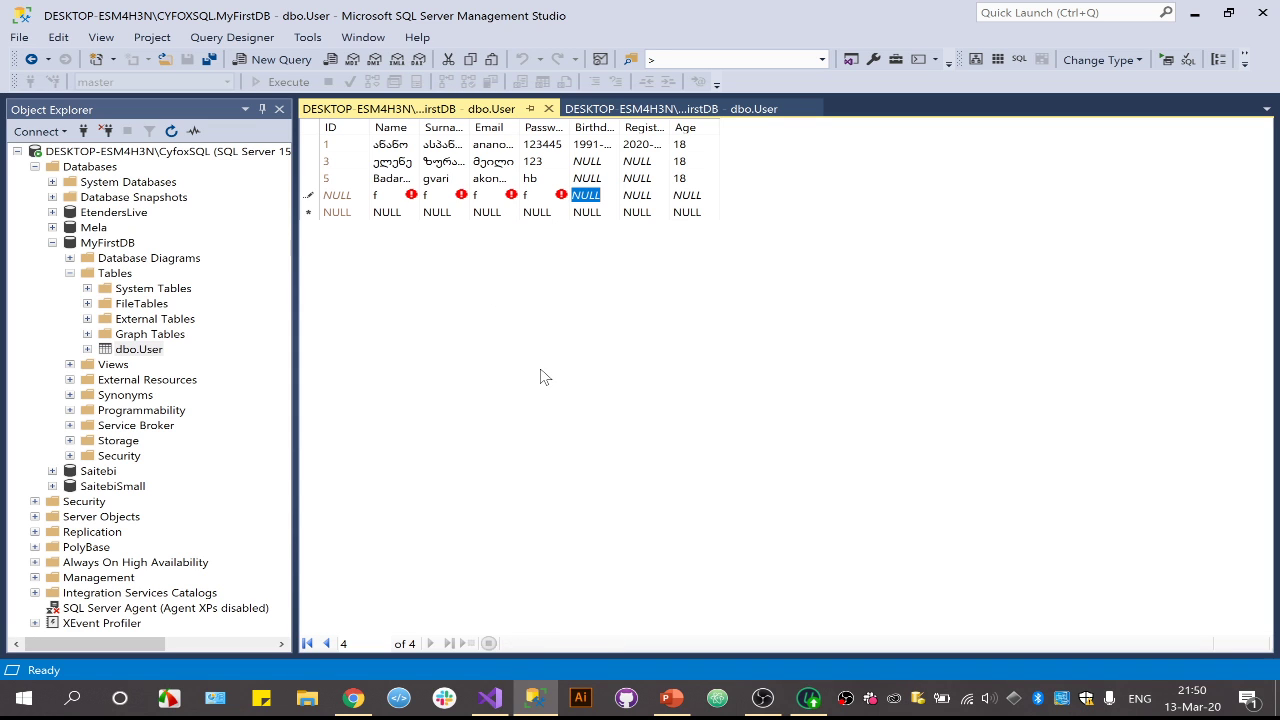
key("Return")
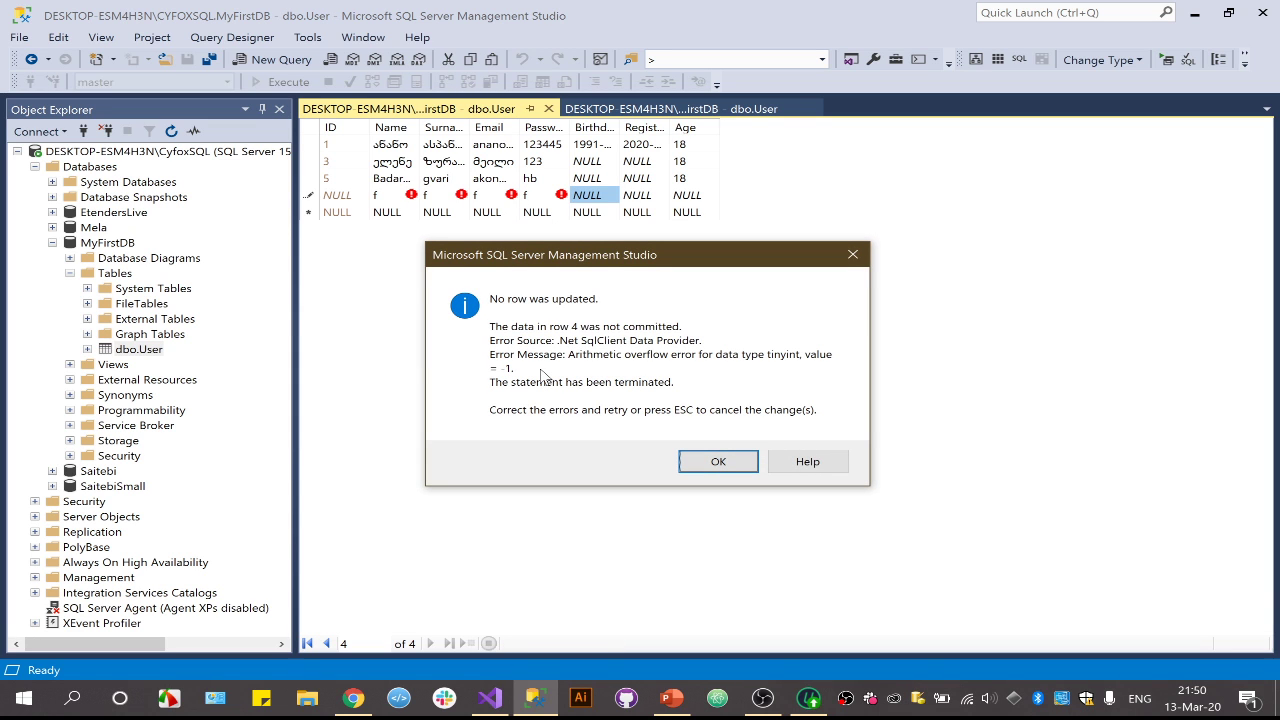
key("Return")
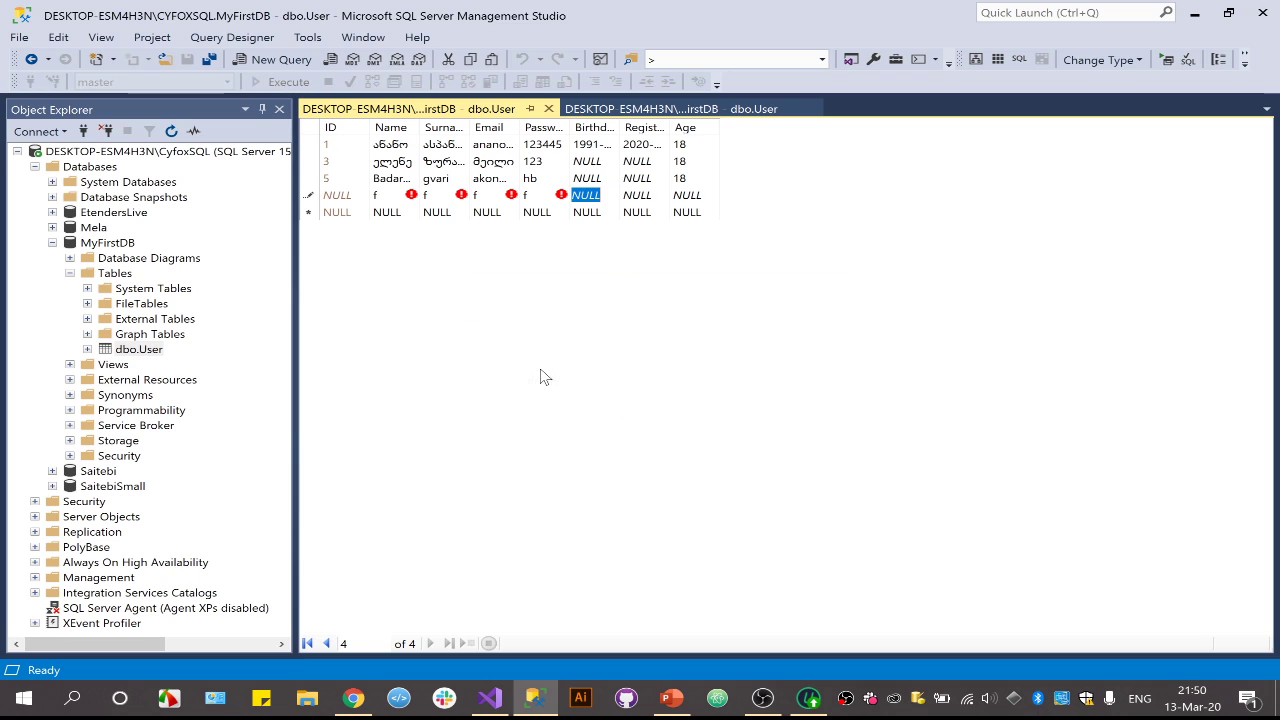
left_click(636, 112)
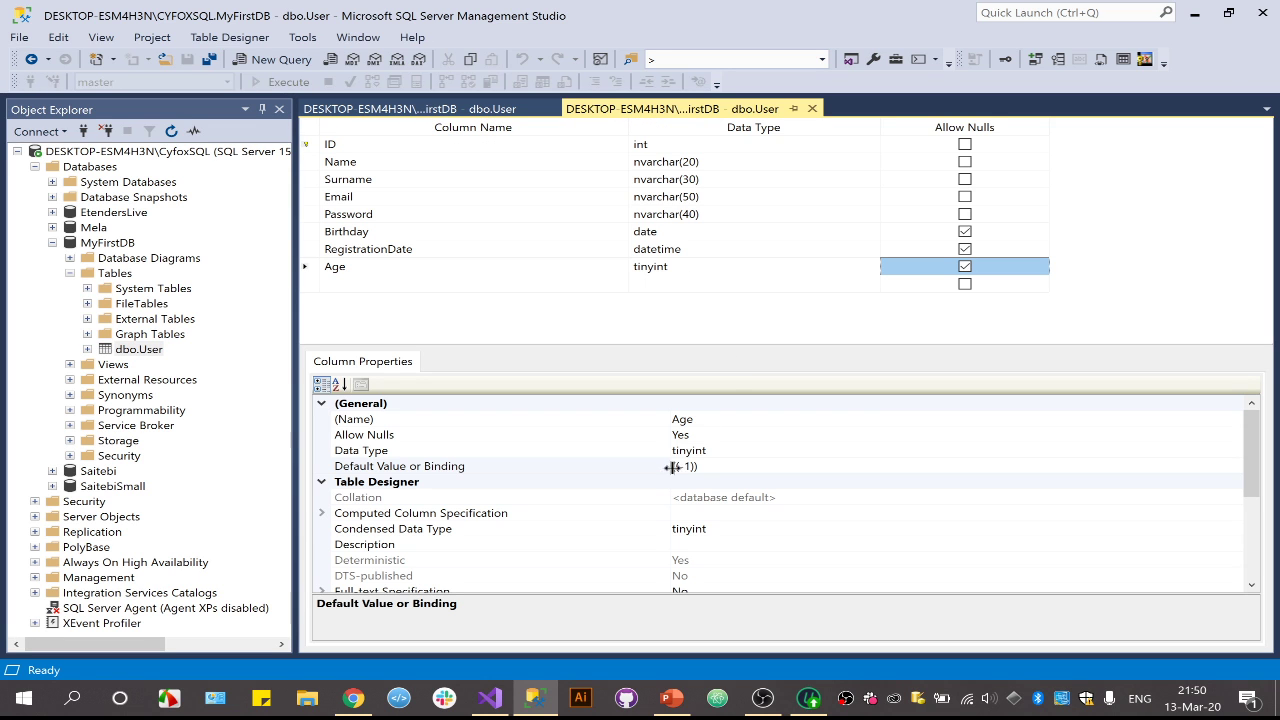
Replace the Age column's Default Value or Binding with 0 and save the design.
left_click(708, 466)
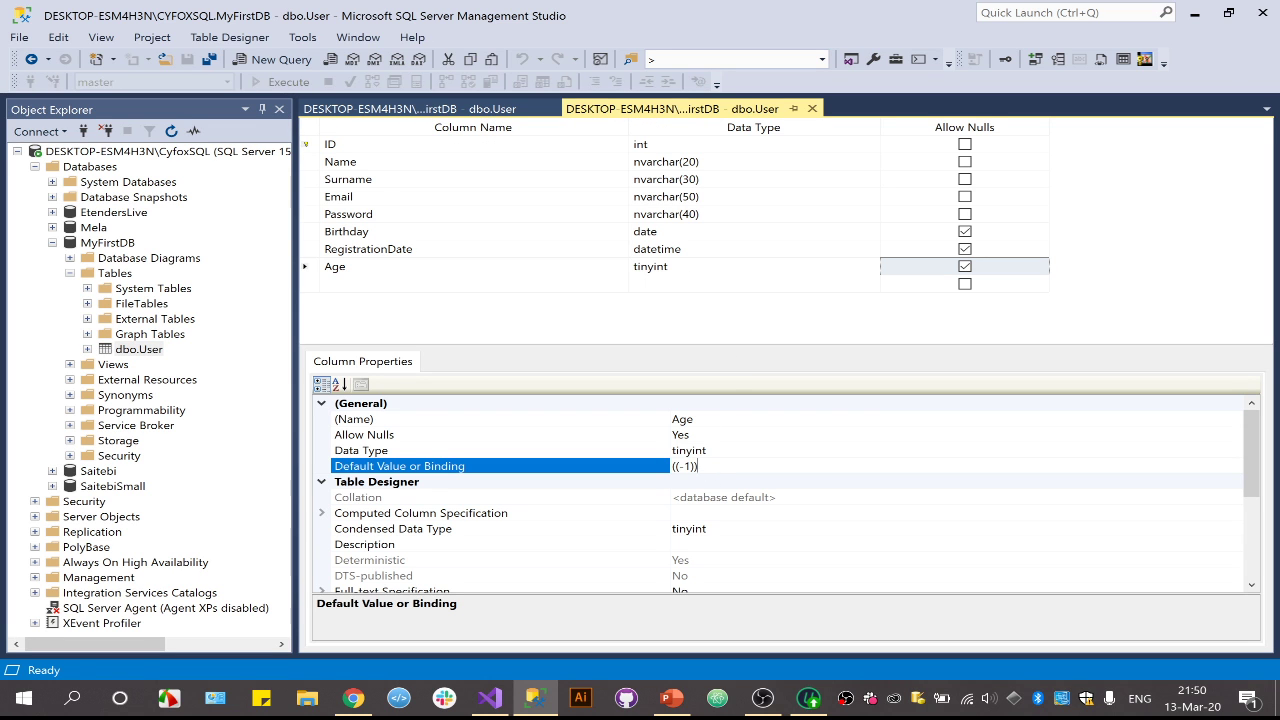
key("ctrl+a")
type("0")
key("ctrl+s")
Clear the pending row's NULL Age cell, then reopen dbo.User with Edit Top 200 Rows.
left_click(500, 110)
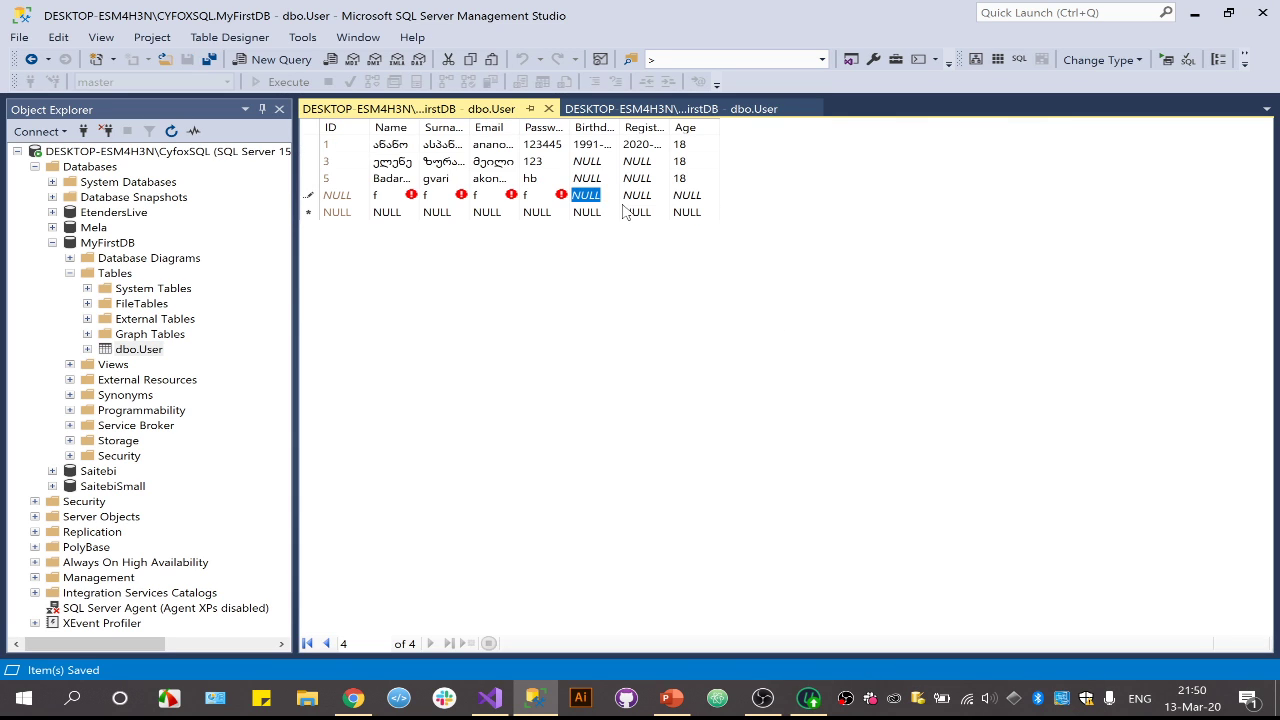
key("Tab")
key("Tab")
key("BackSpace")
key("Tab")
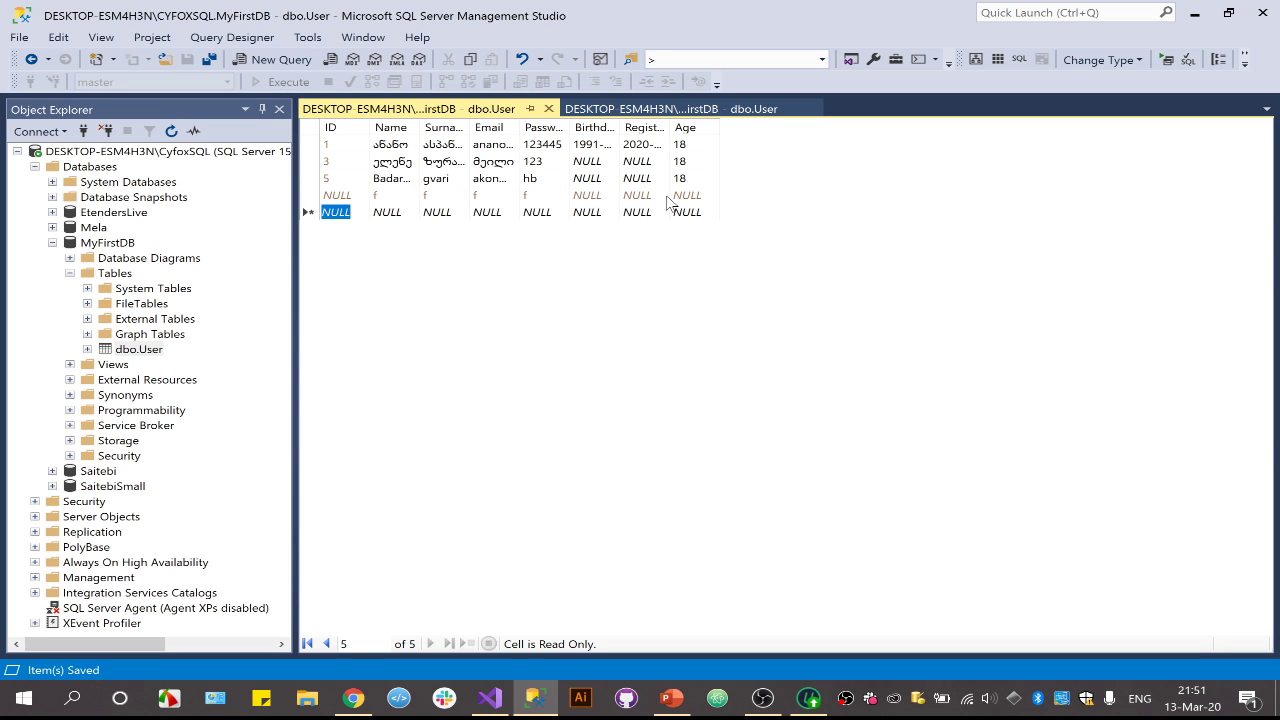
left_click(548, 108)
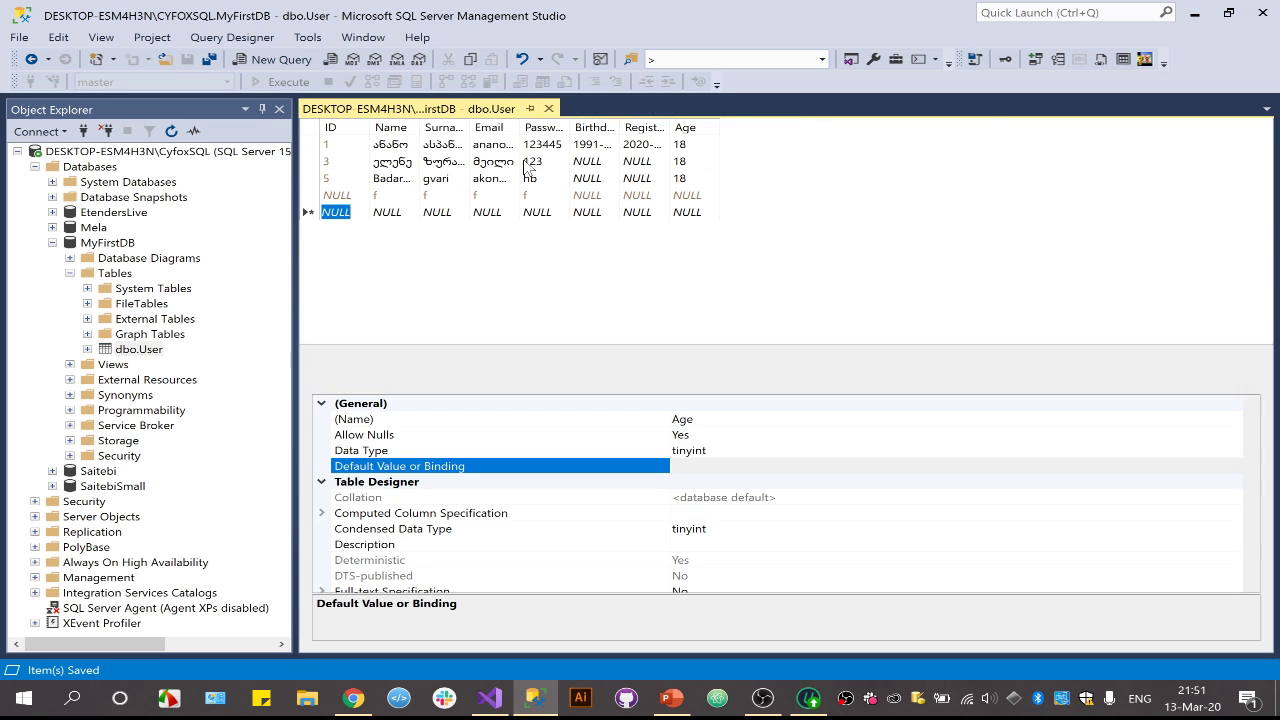
right_click(140, 349)
left_click(200, 405)
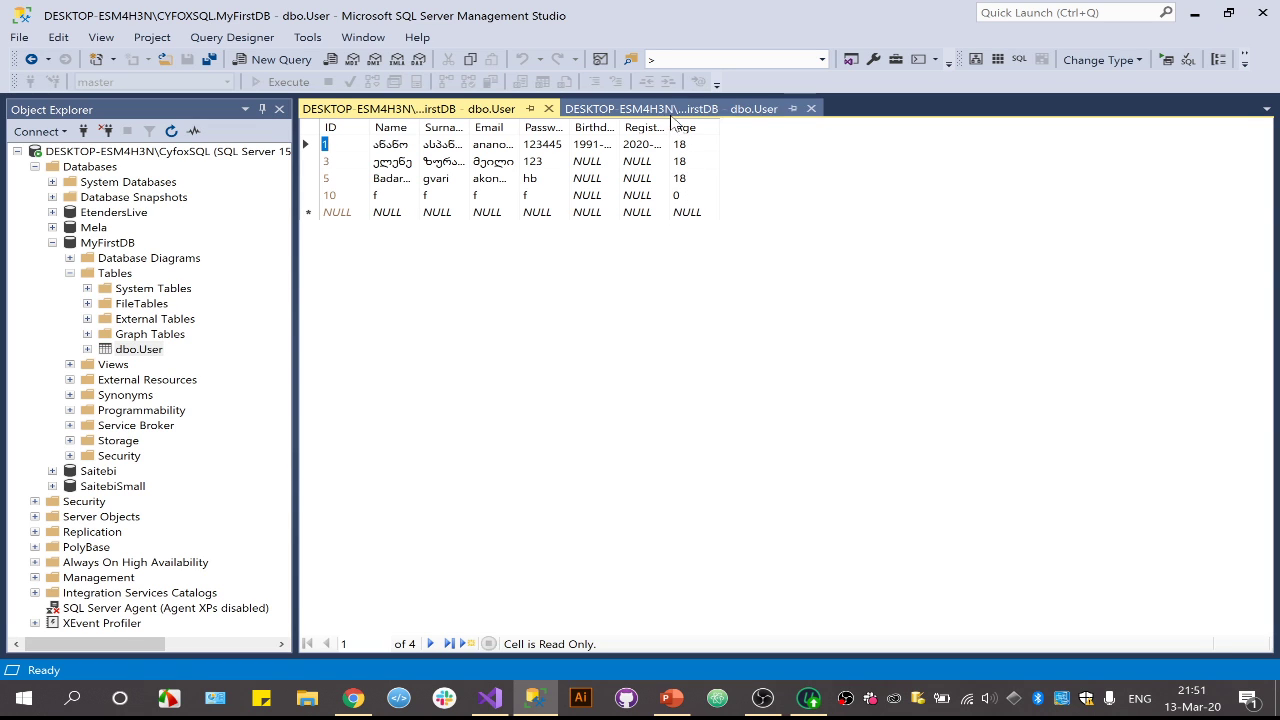
Uncheck Allow Nulls for the Age column and save the table design.
left_click(676, 110)
left_click(450, 109)
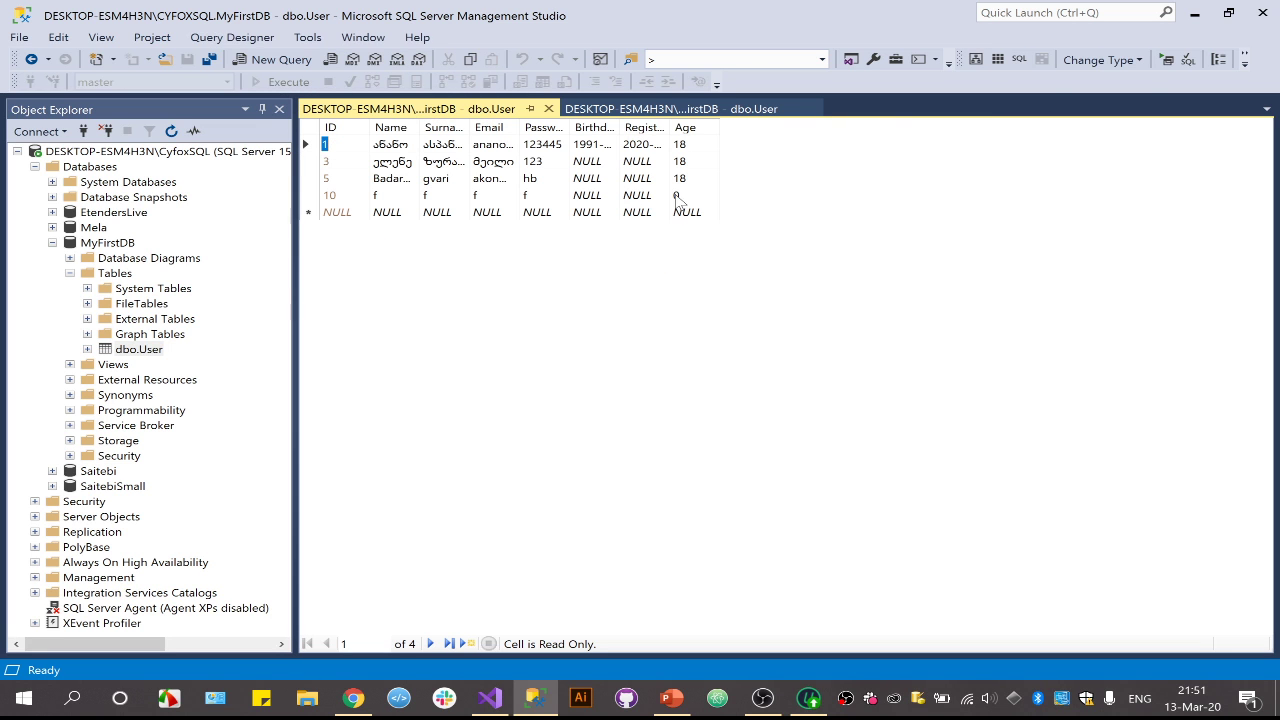
left_click(660, 109)
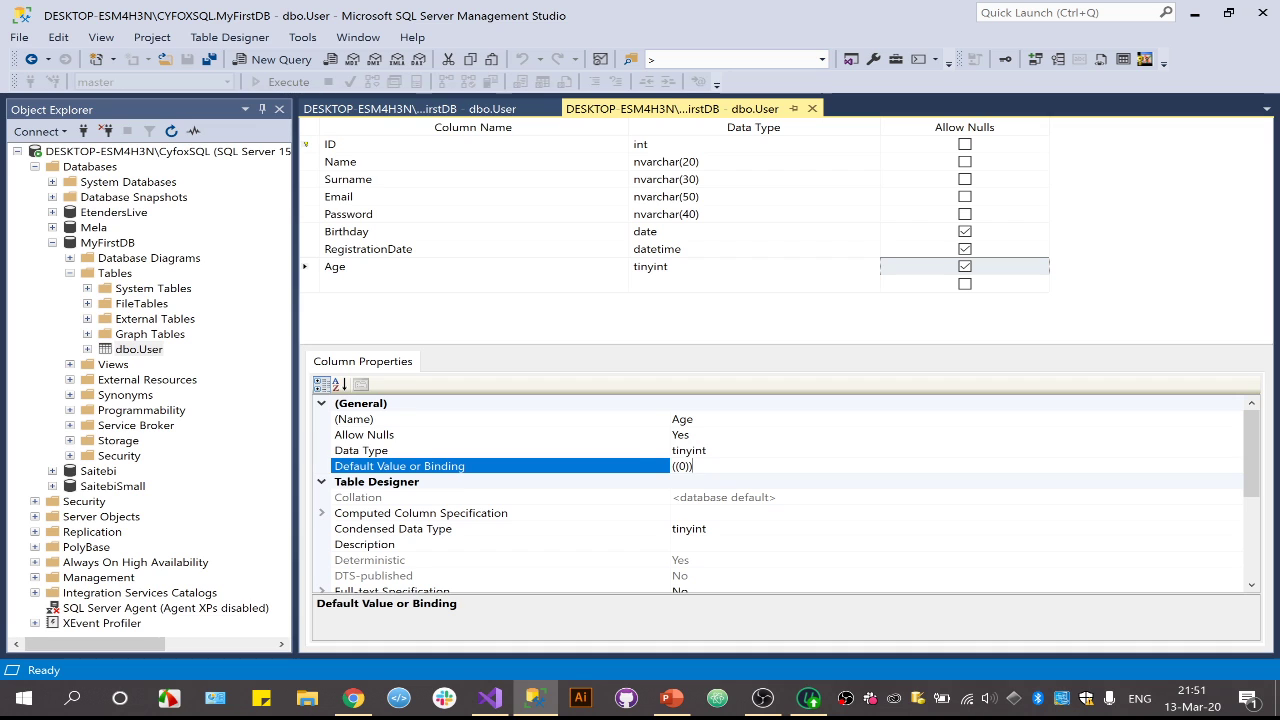
left_click(465, 113)
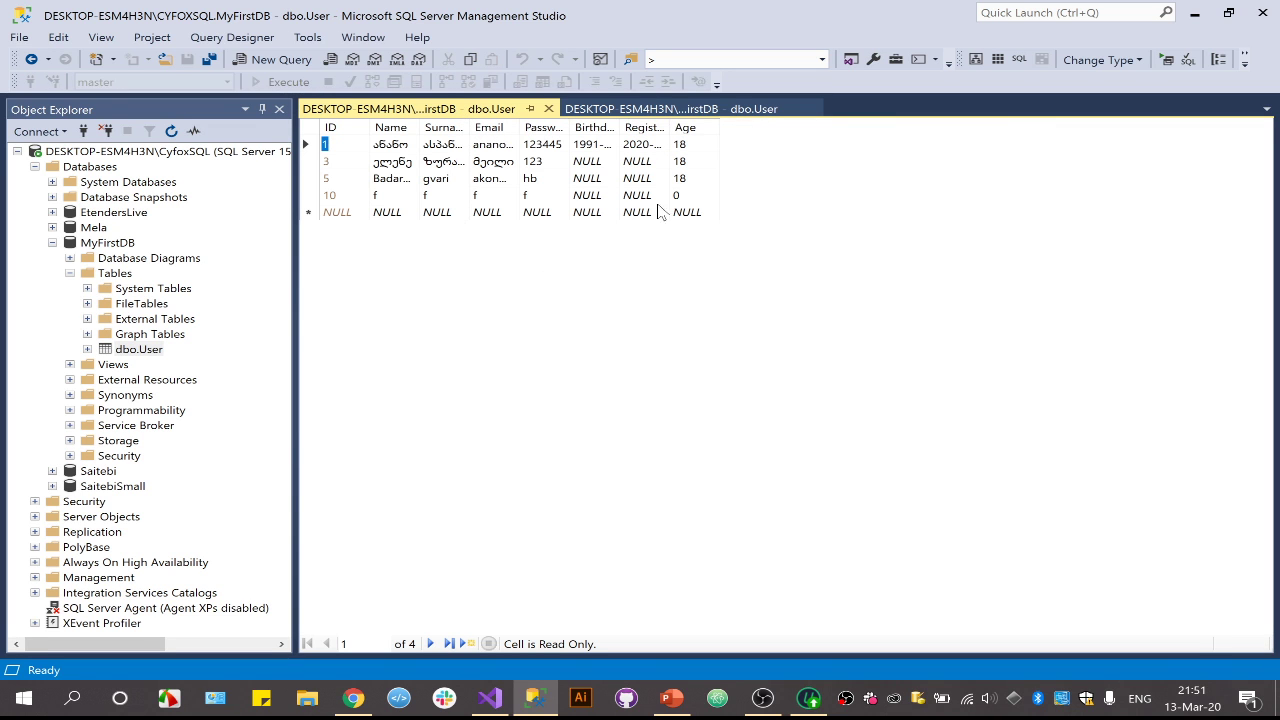
left_click(669, 109)
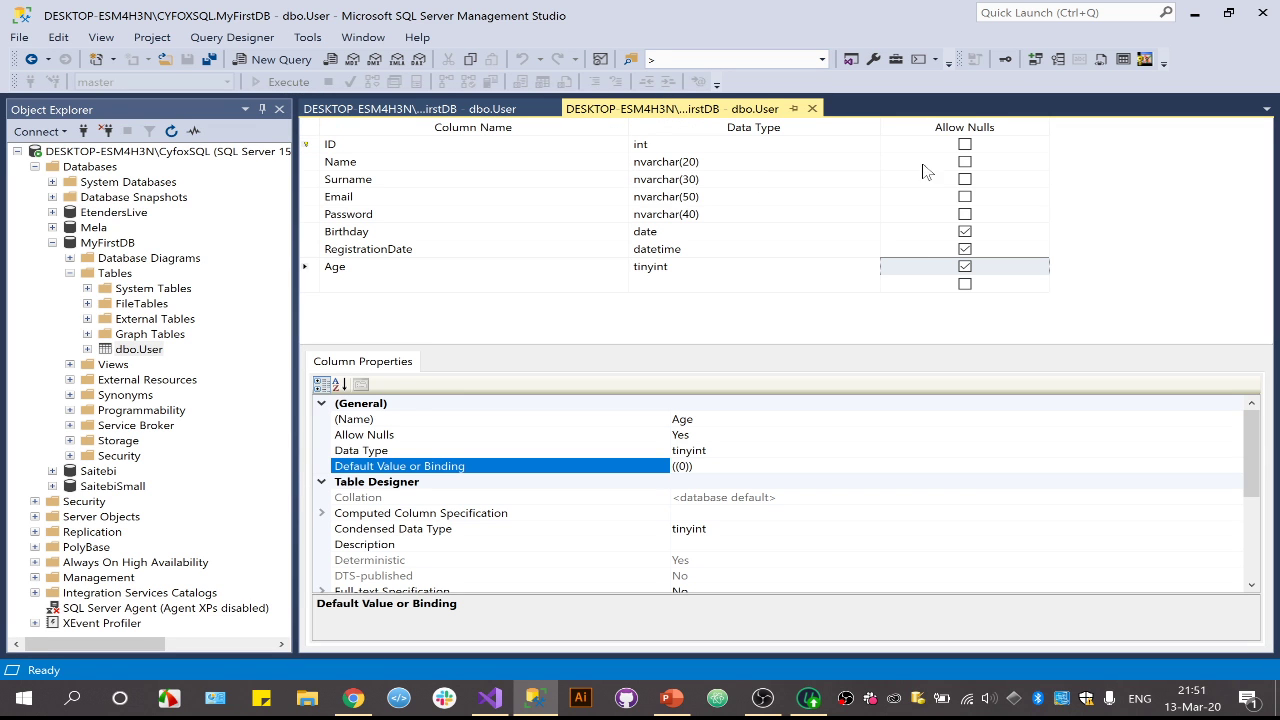
left_click(964, 270)
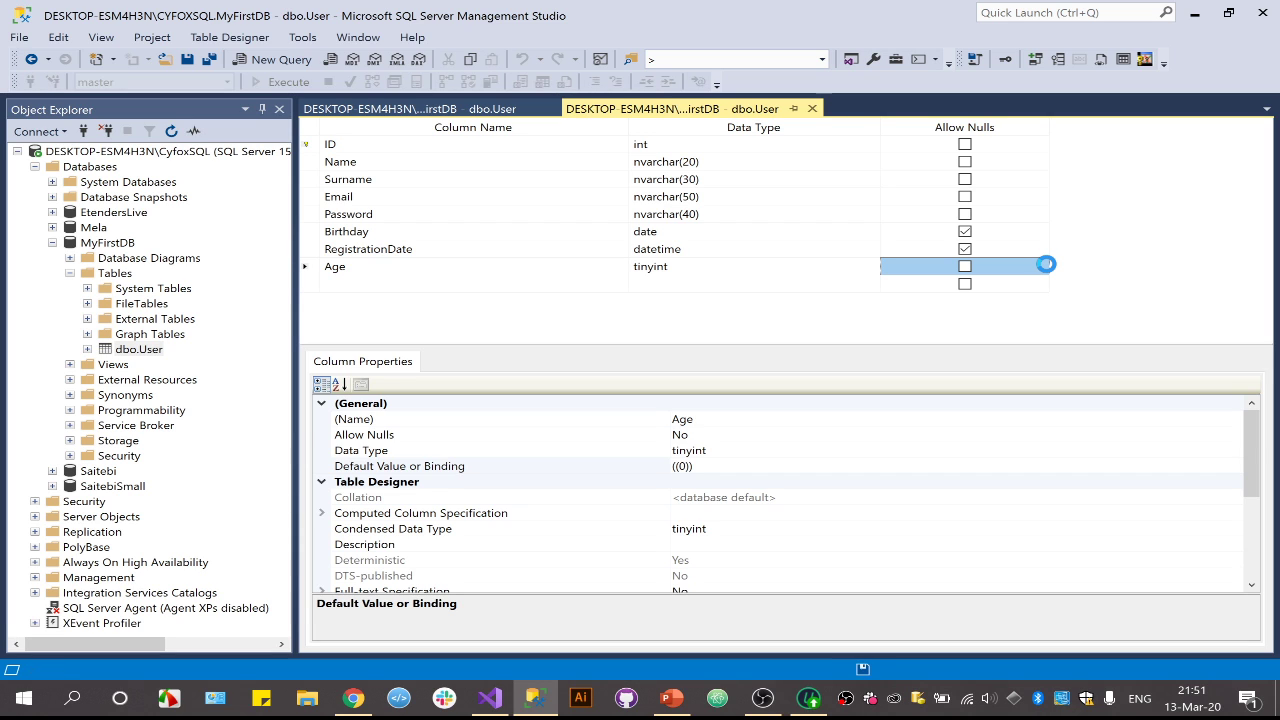
key("ctrl+s")
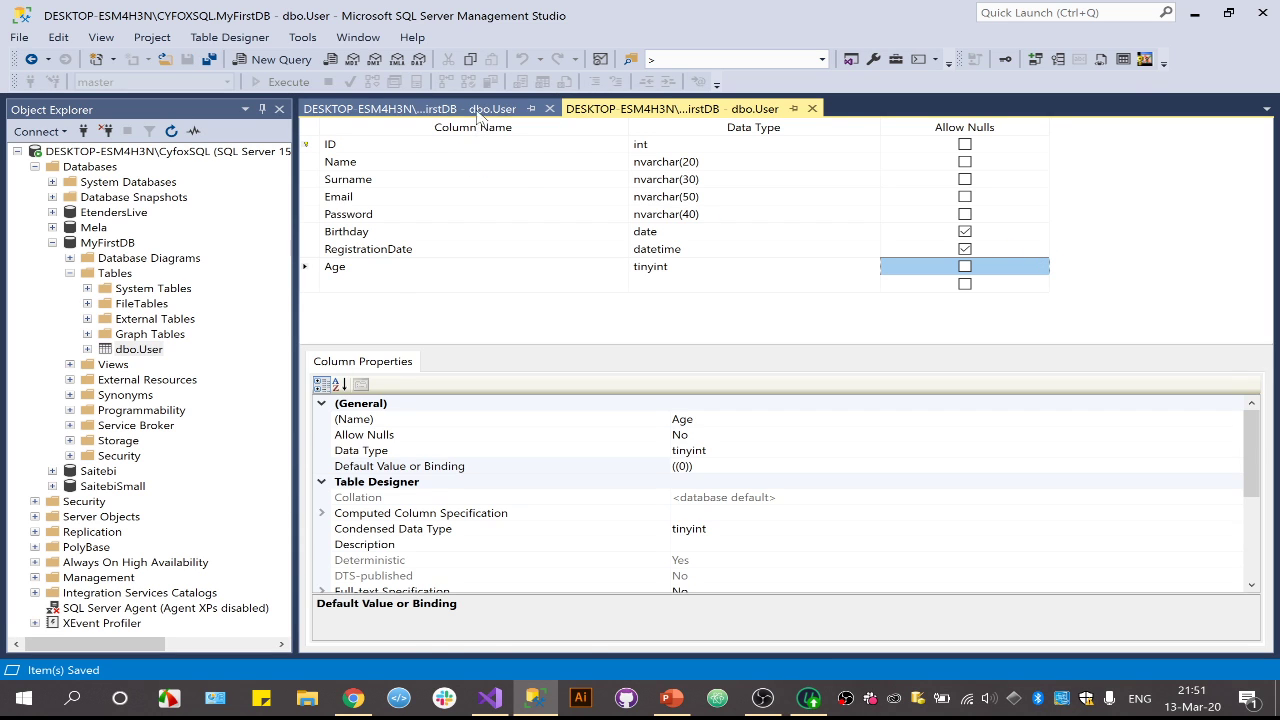
Add a new row with Name, Surname and Email all set to 'g'.
left_click(465, 110)
left_click(405, 214)
type("g")
key("Tab")
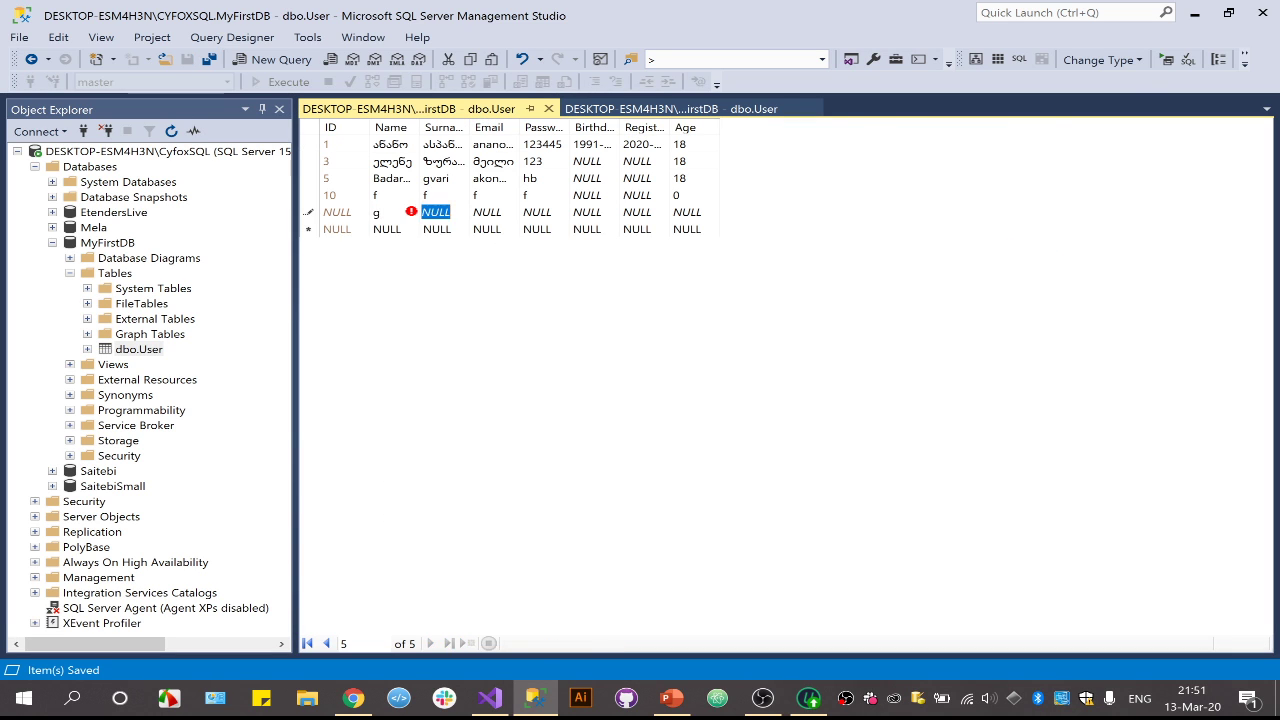
type("g")
key("Tab")
type("g")
key("Tab")
type("g")
key("Return")
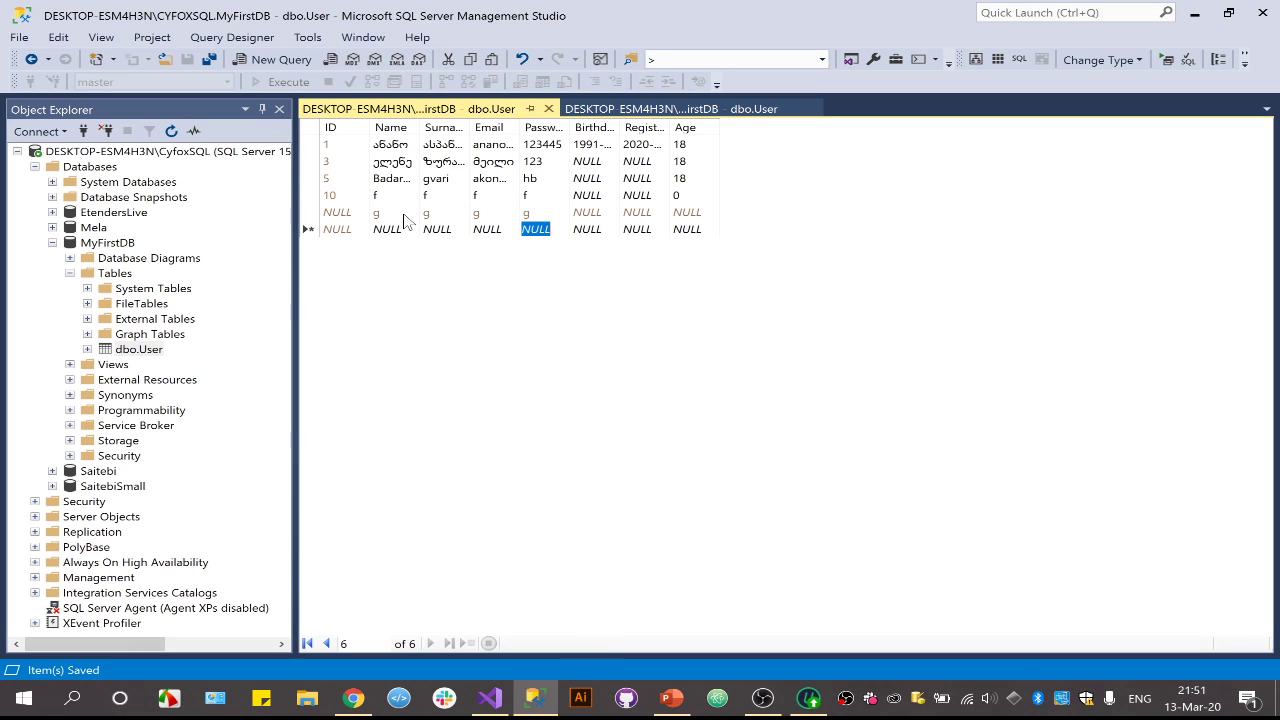
Reopen the dbo.User rows to confirm the new row saved with Age 0.
left_click(686, 212)
left_click(548, 109)
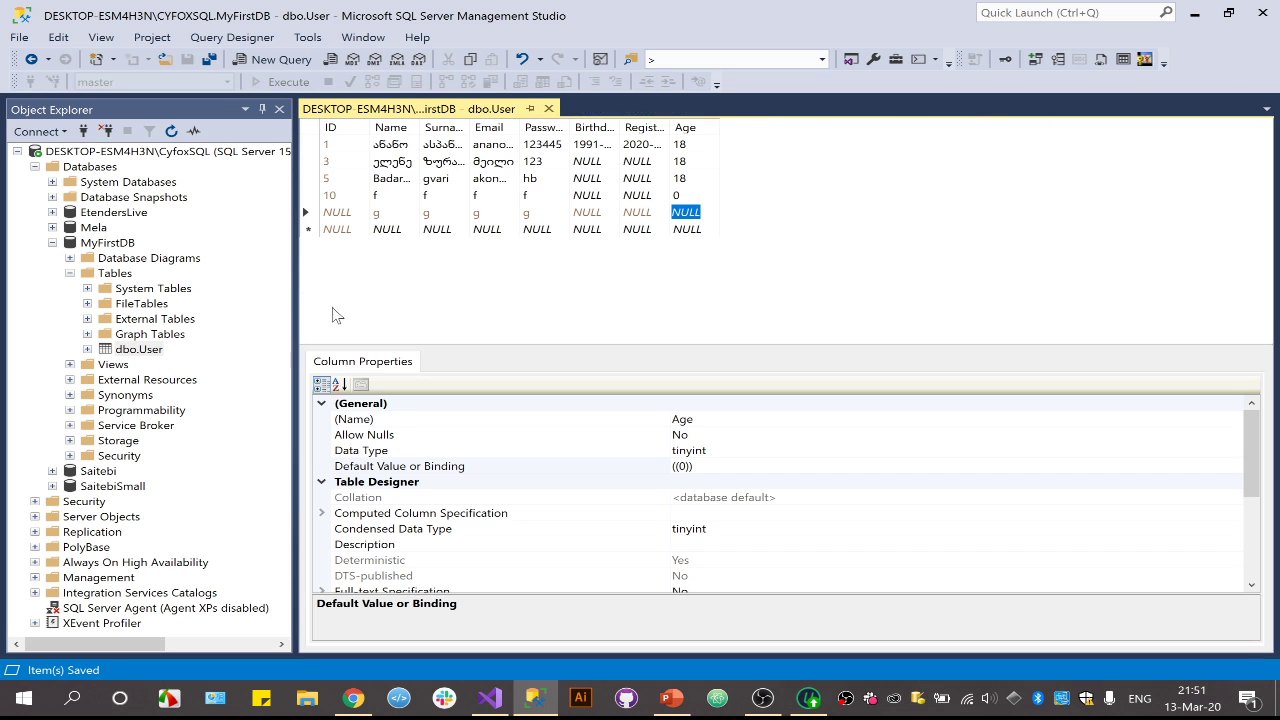
right_click(138, 350)
left_click(207, 404)
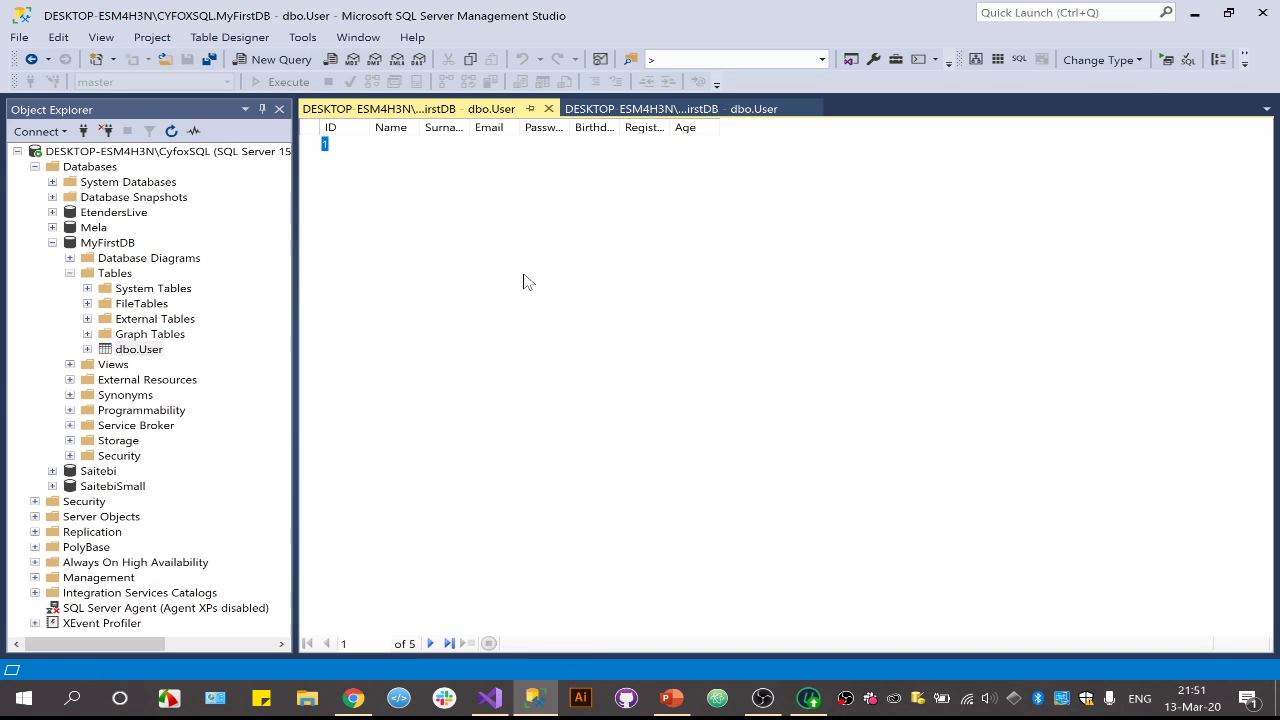
left_click(688, 212)
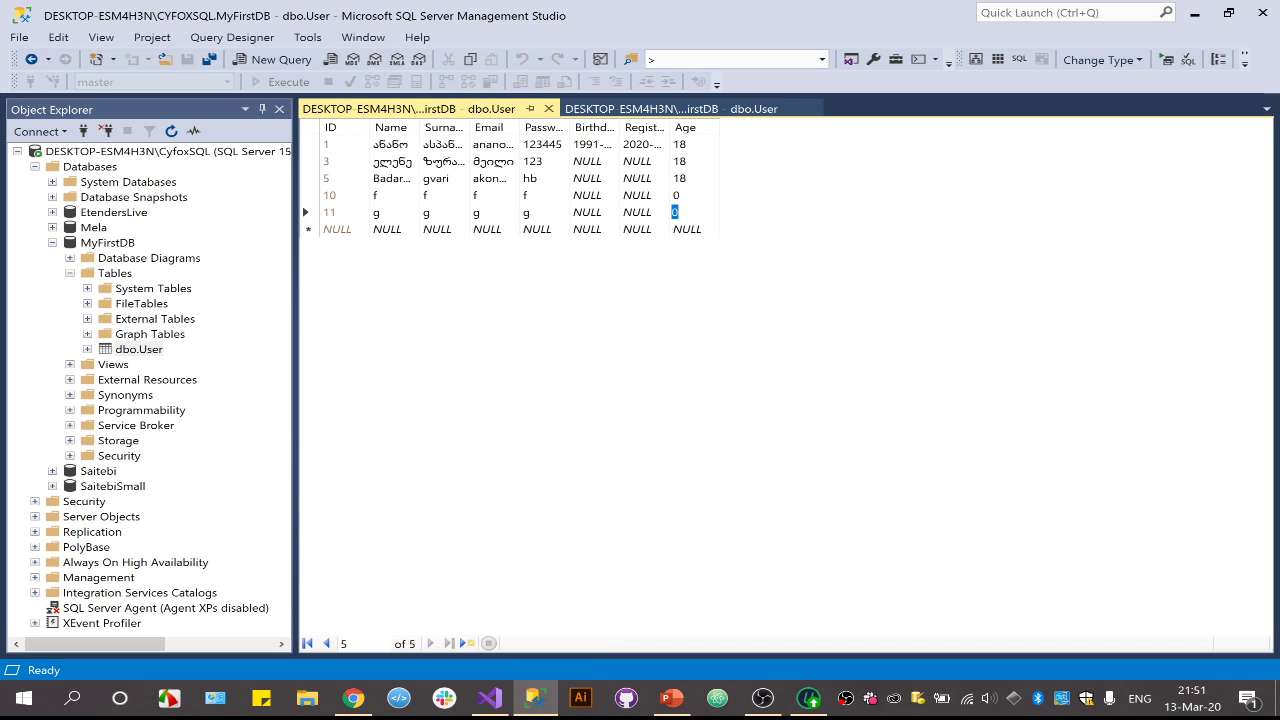
left_click(690, 108)
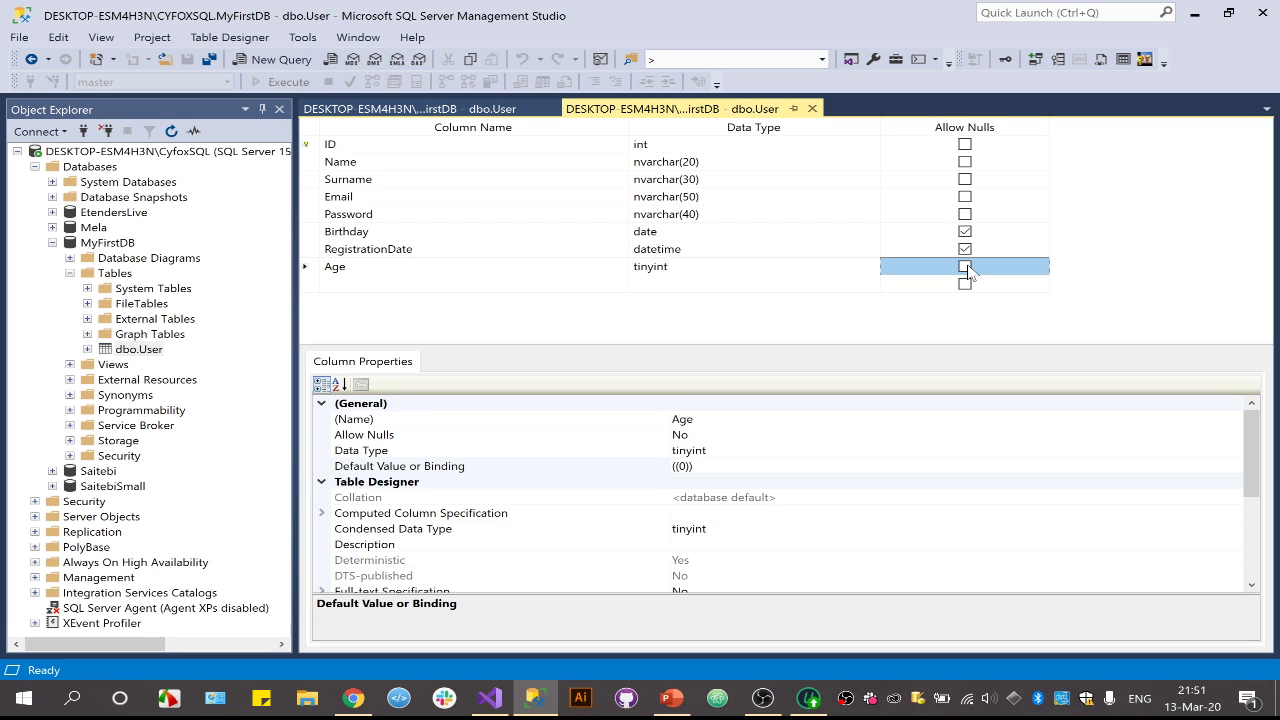
Re-tick Allow Nulls for Age in the dbo.User designer and return to the table's rows.
left_click(700, 468)
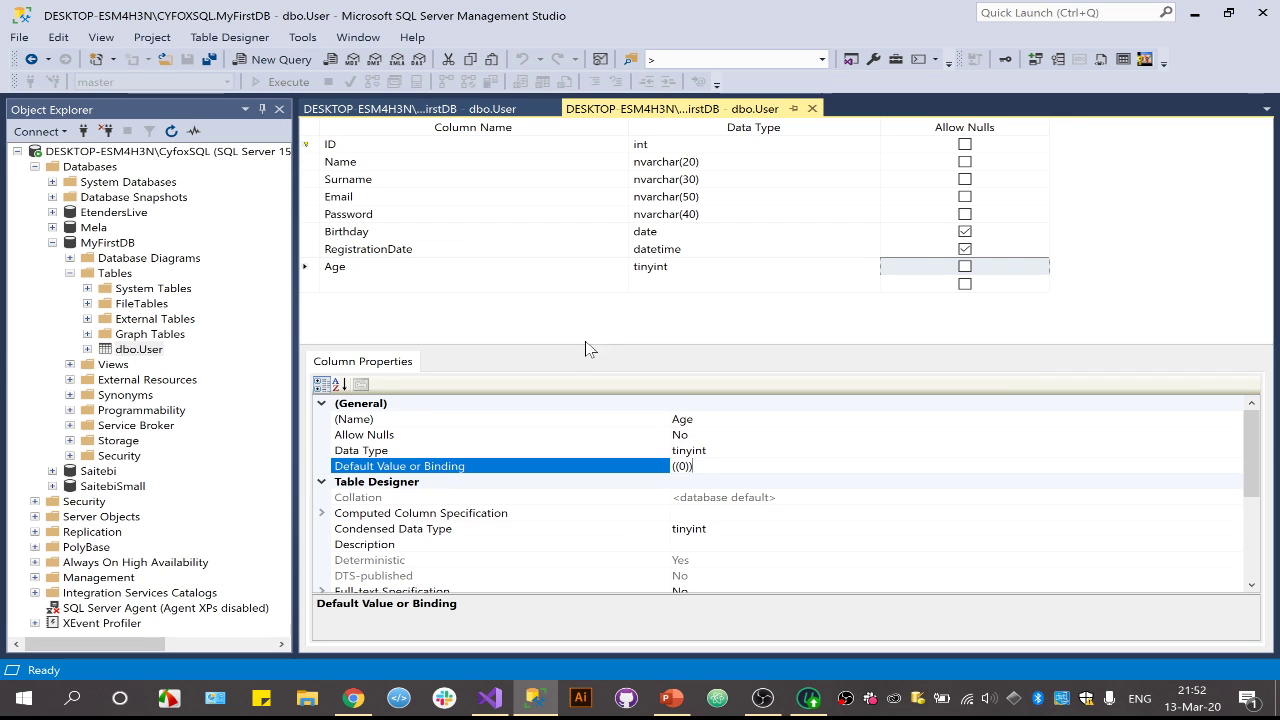
left_click_drag(584, 343, 577, 373)
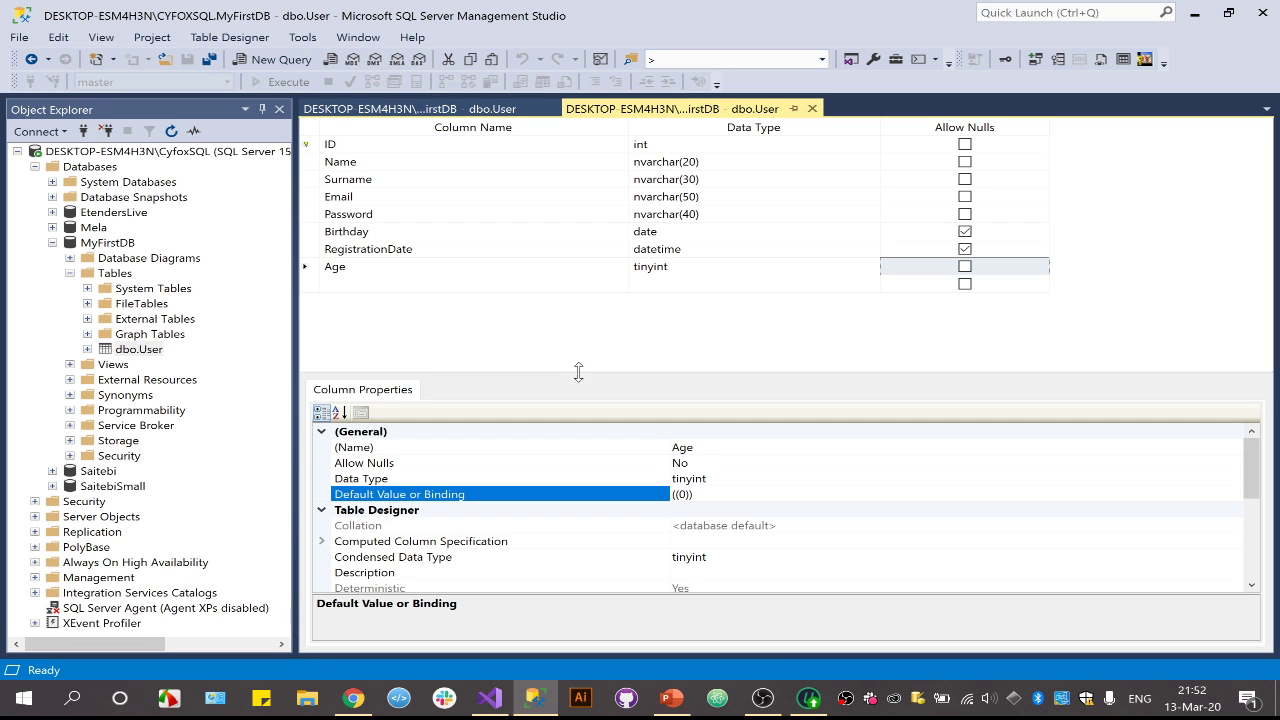
left_click(965, 268)
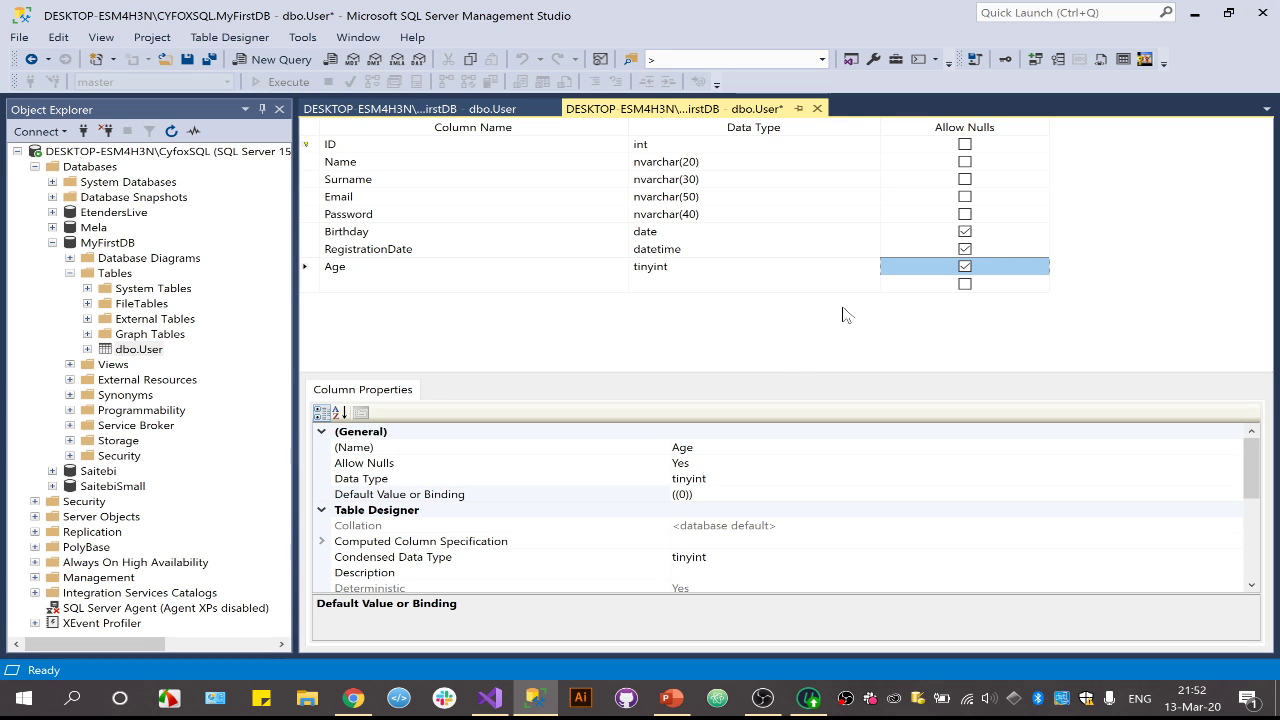
left_click_drag(742, 372, 742, 348)
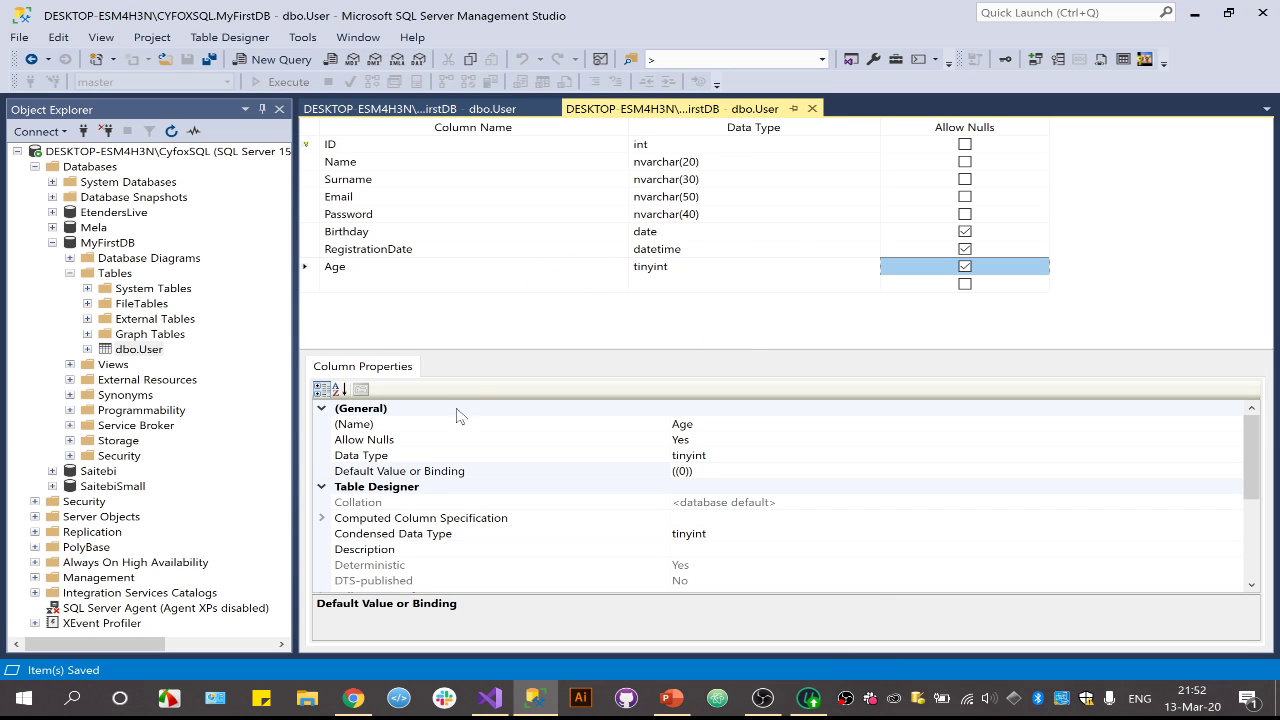
left_click(481, 115)
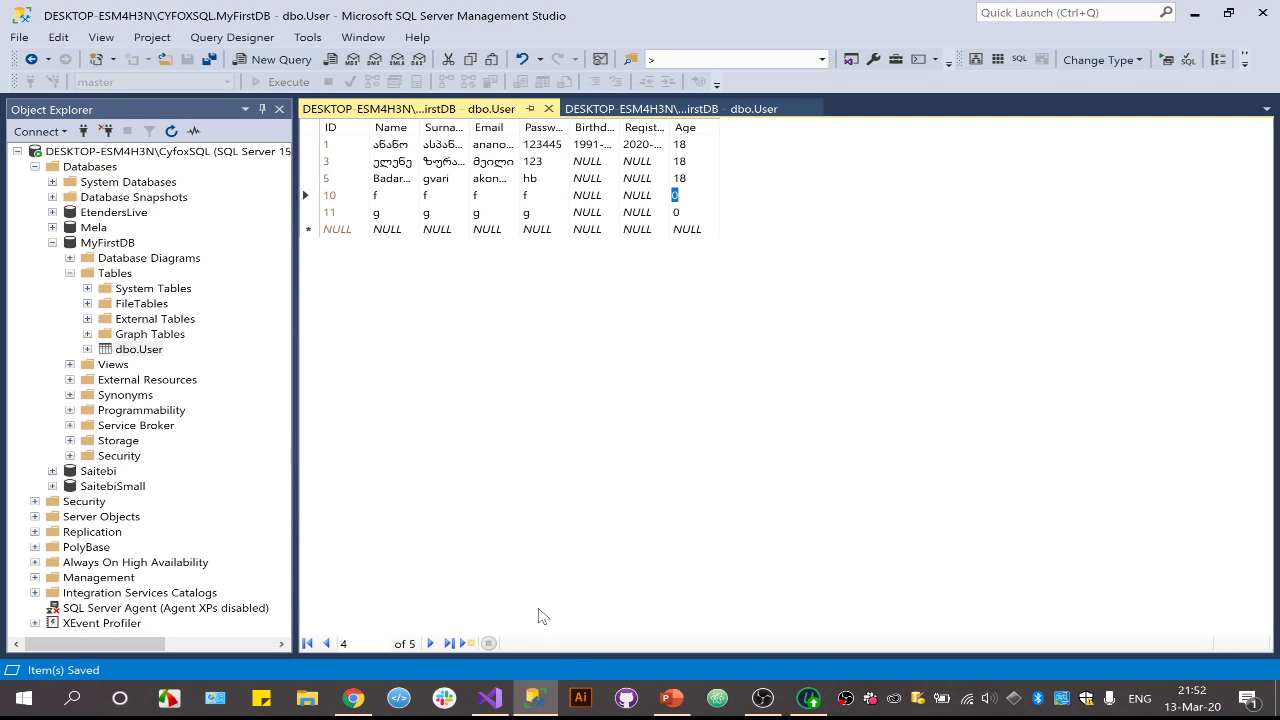
Advance the PowerPoint lecture through slide 26 to slide 27 on Select, then return to SSMS.
left_click(670, 708)
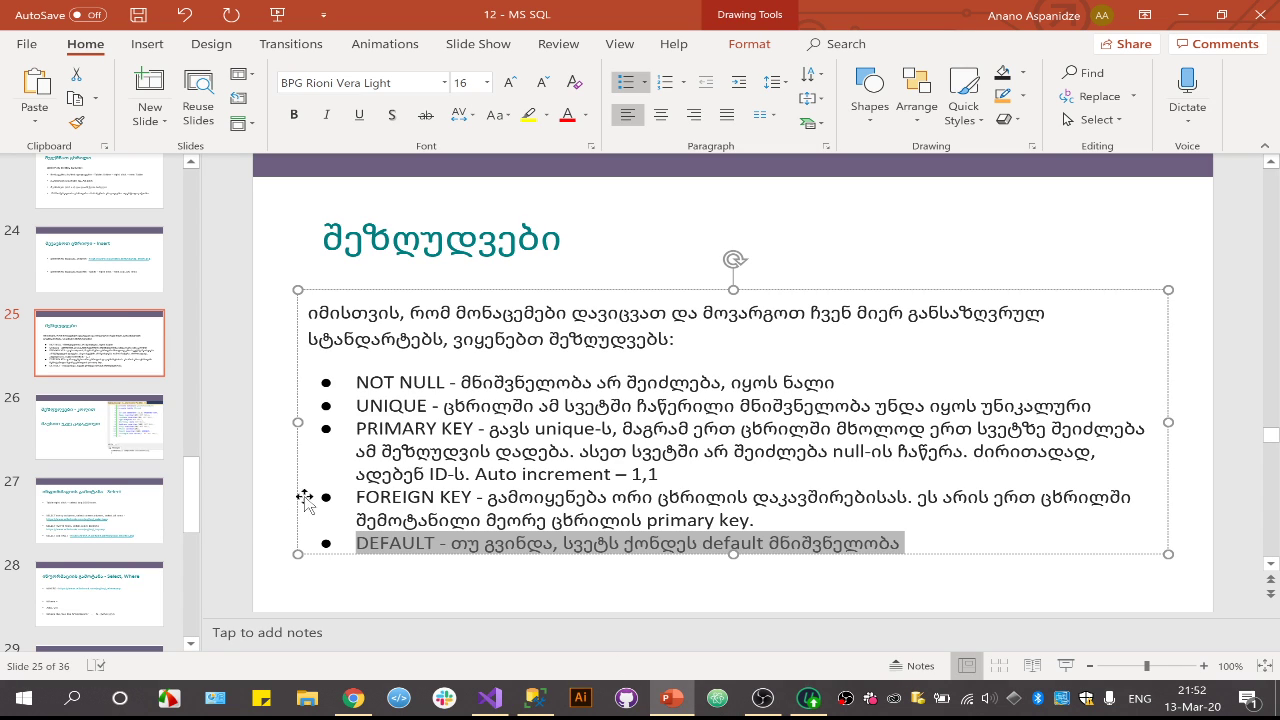
left_click(113, 418)
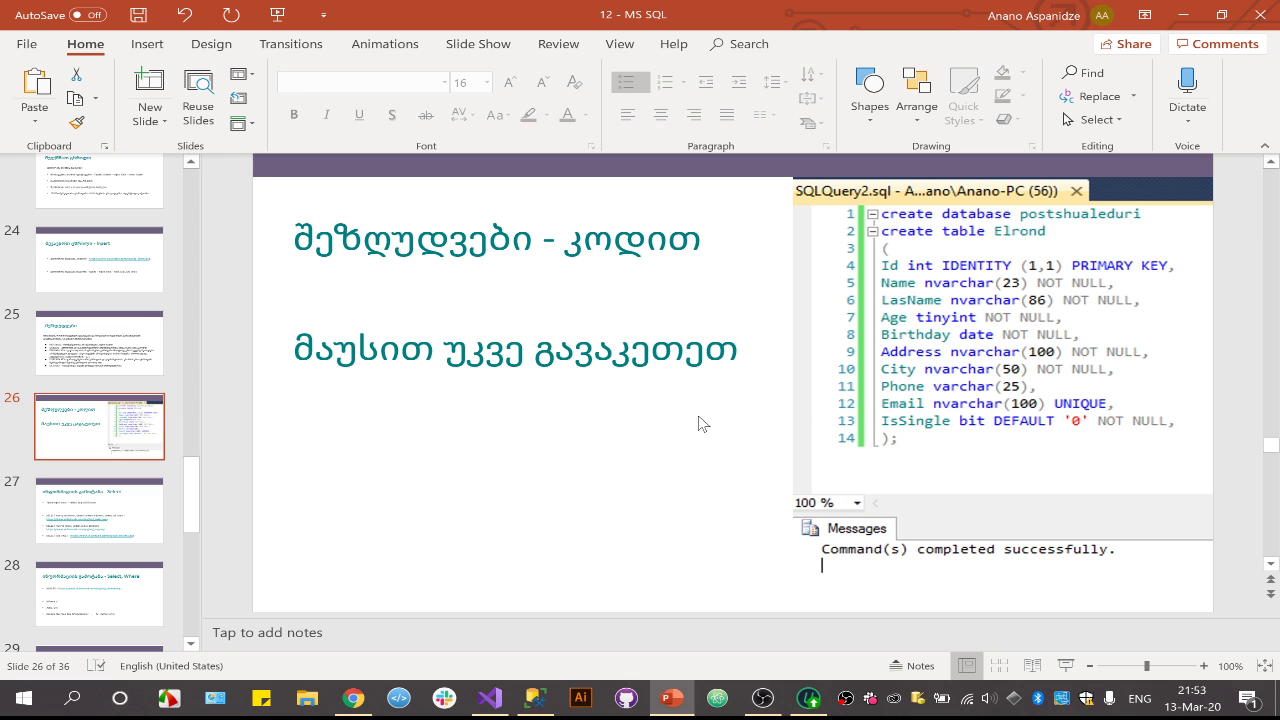
scroll(702, 424, "down", 1)
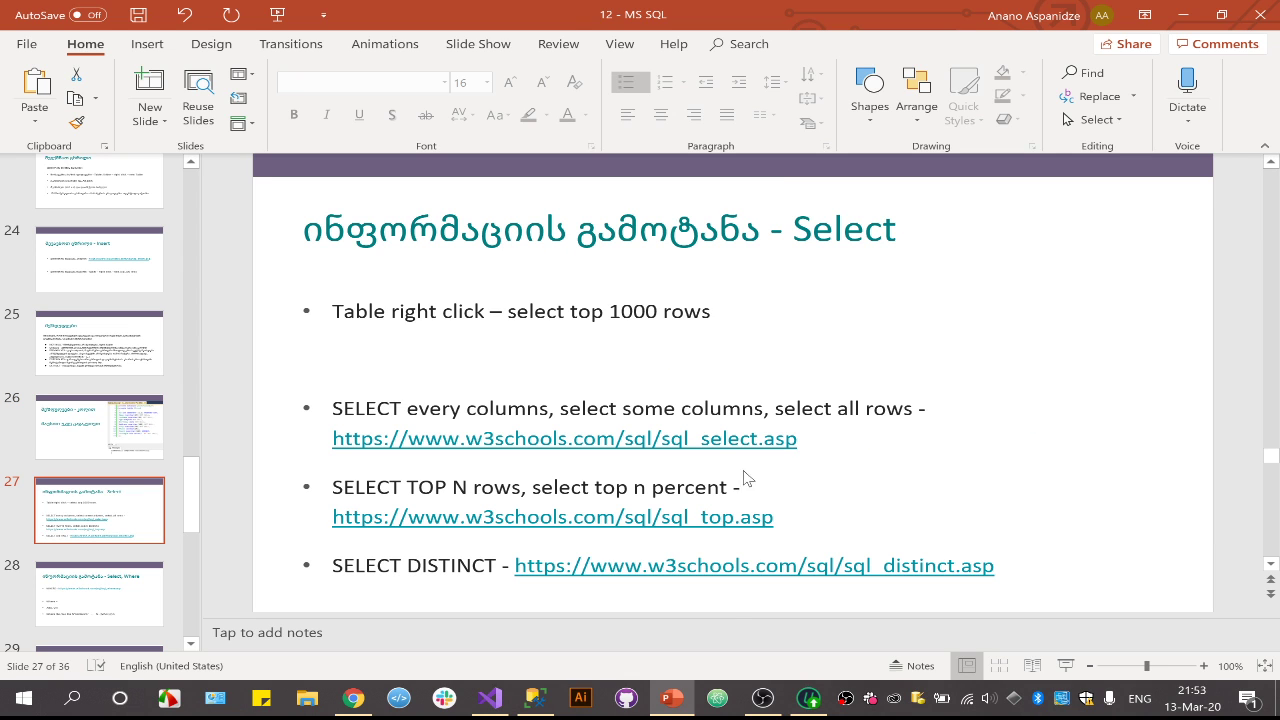
left_click(547, 702)
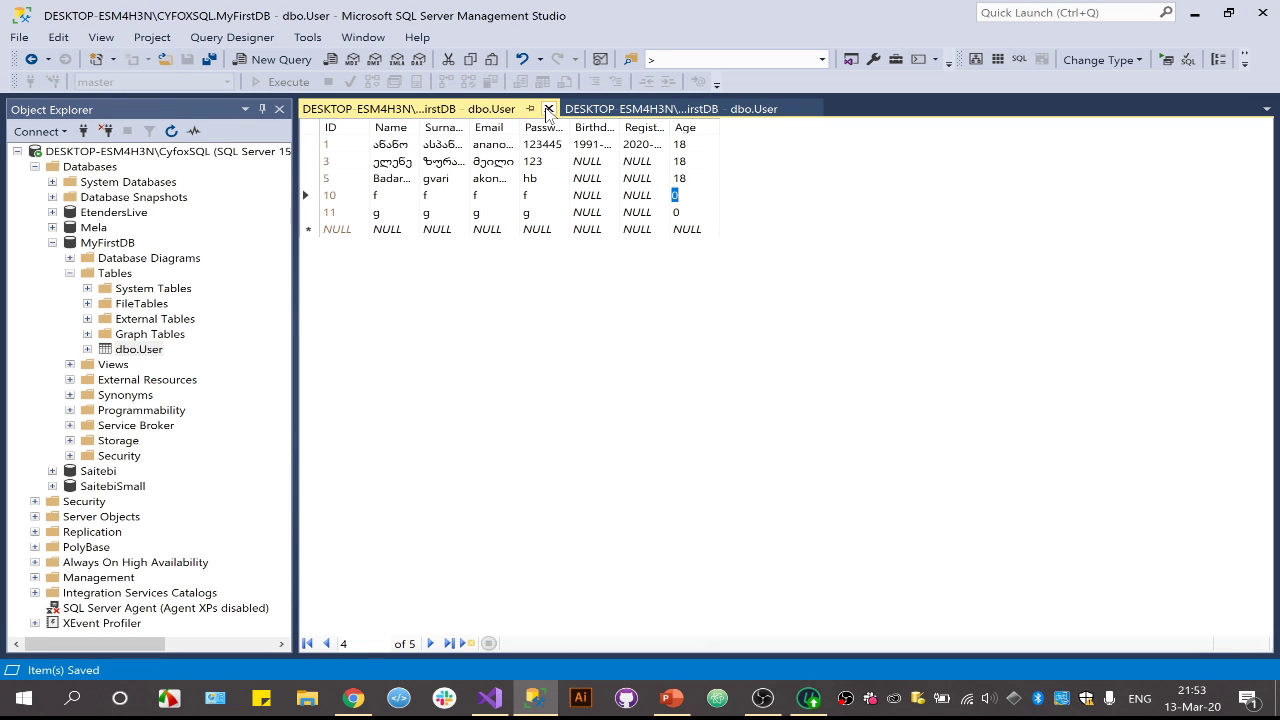
Close the dbo.User data and design views, then run Select Top 1000 Rows on dbo.User.
left_click(548, 109)
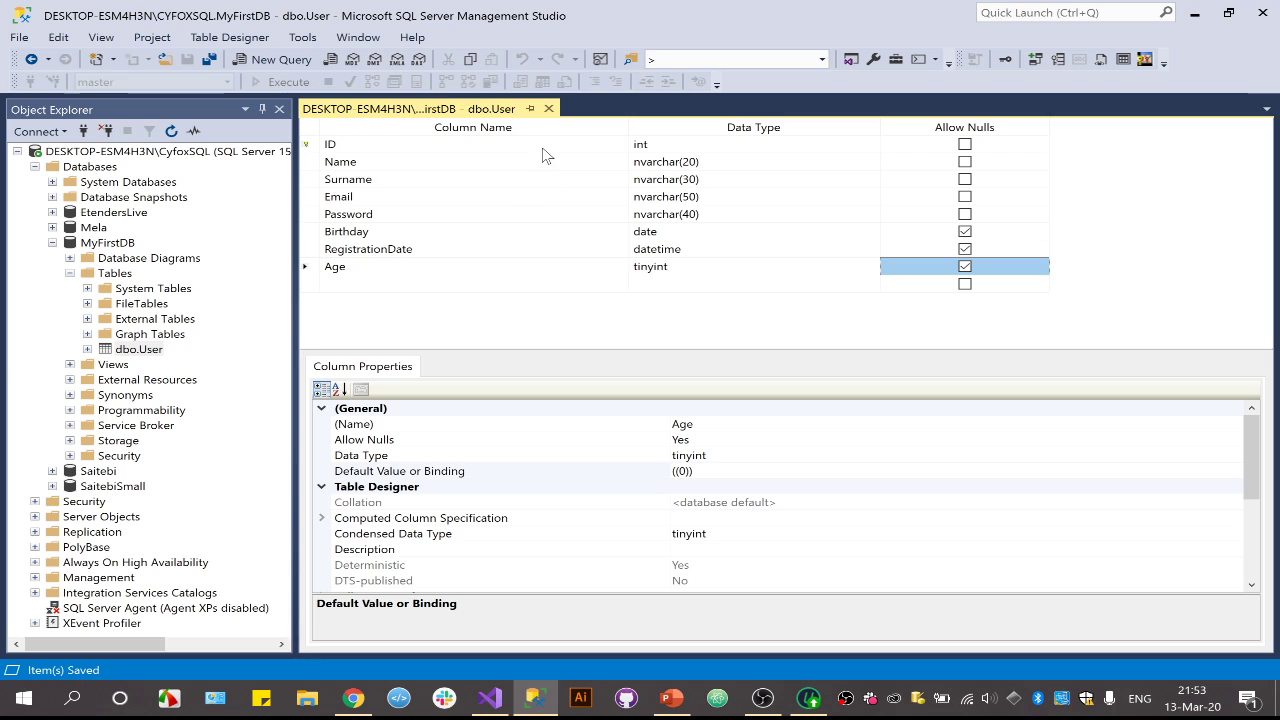
left_click(548, 109)
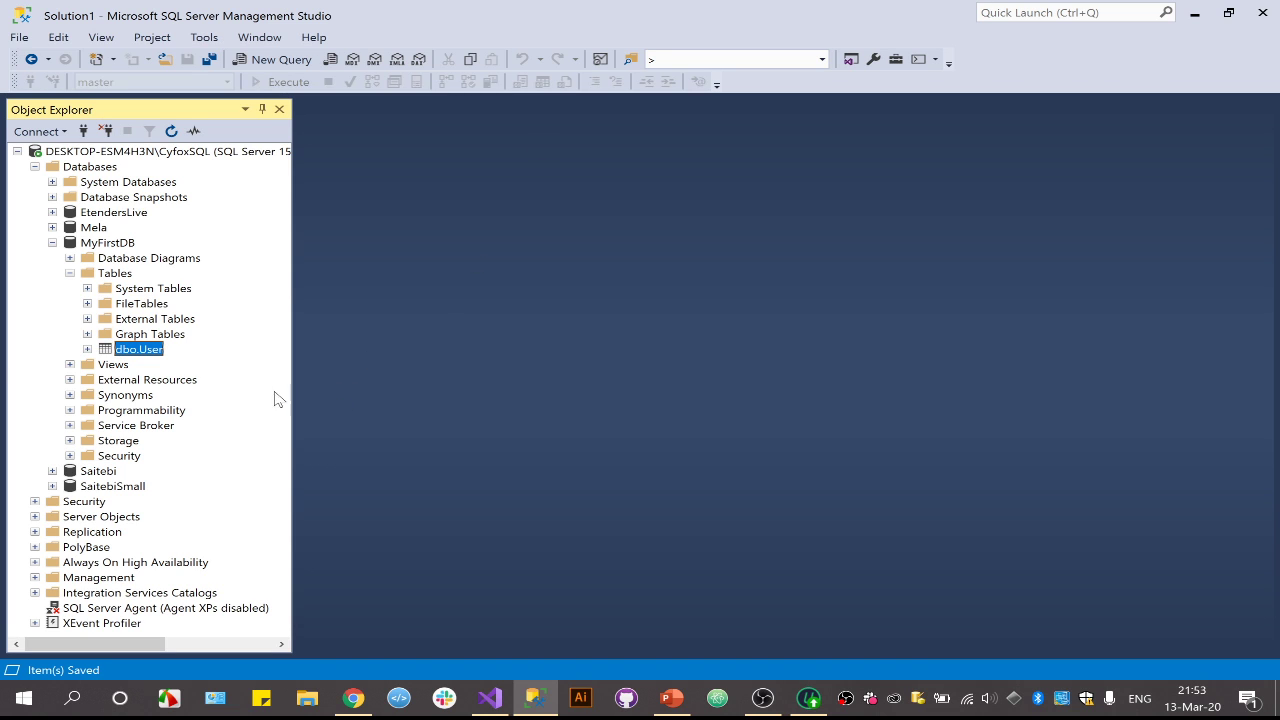
right_click(145, 336)
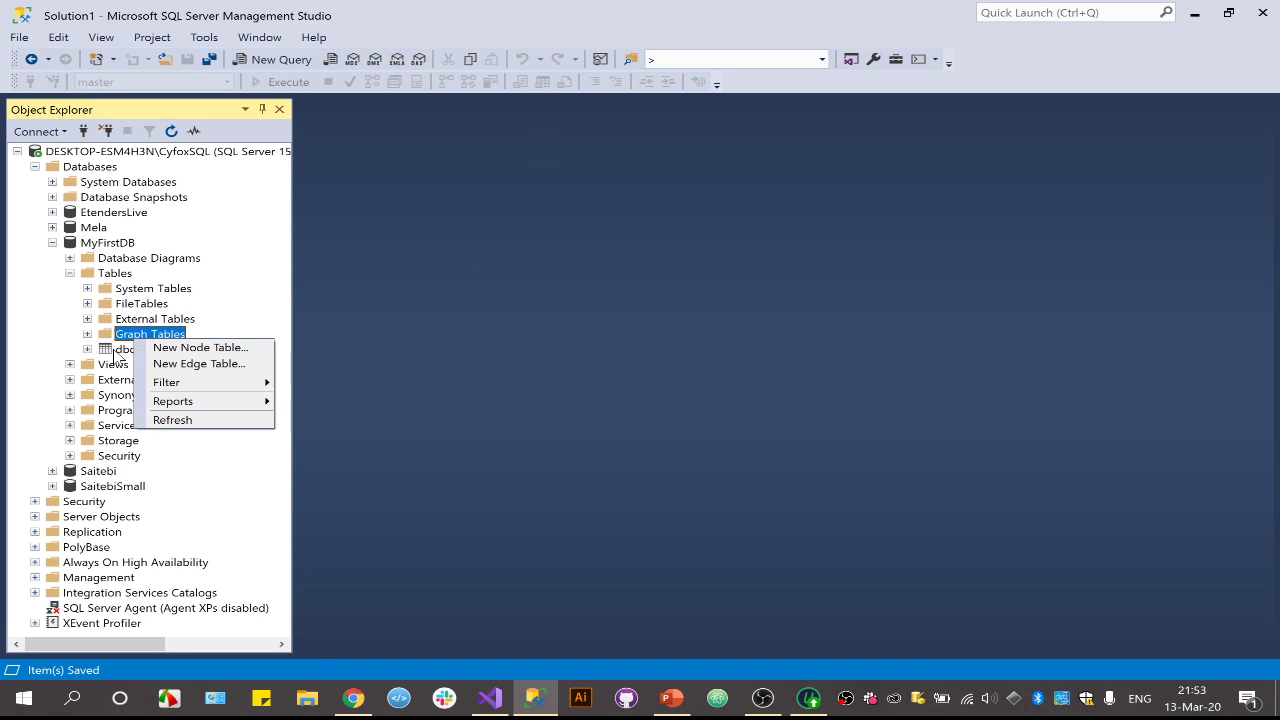
right_click(115, 352)
left_click(160, 370)
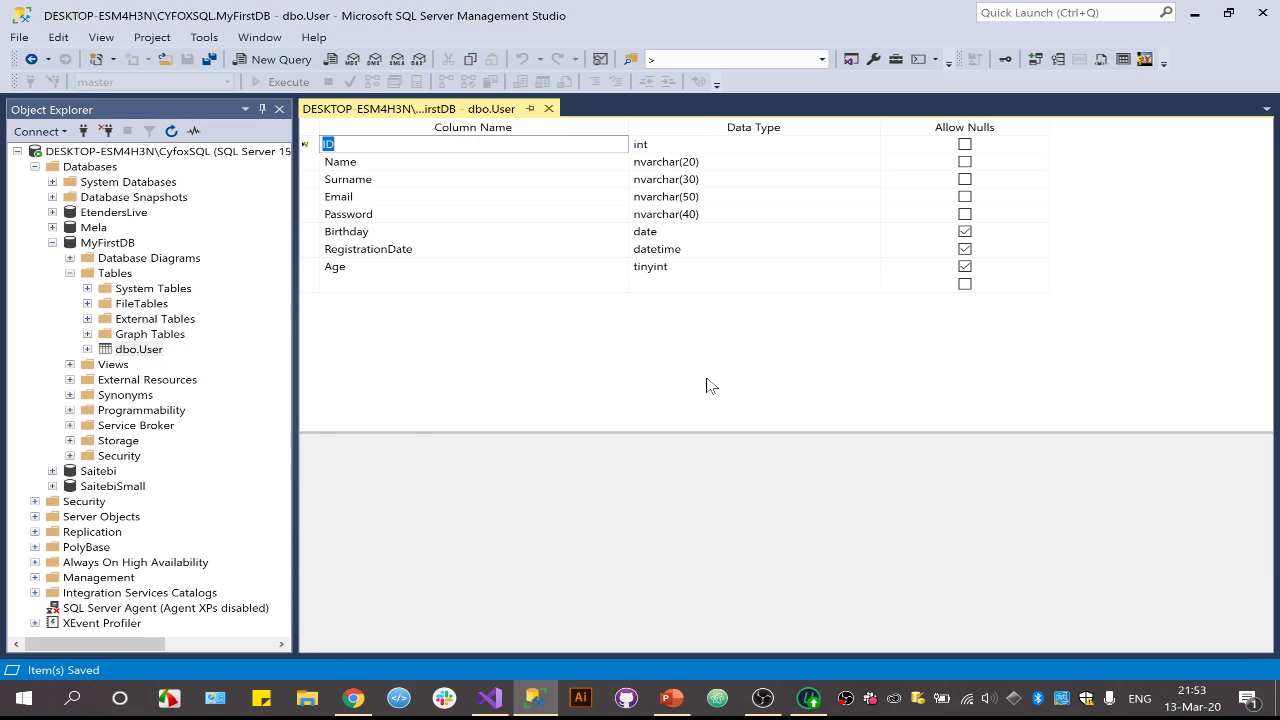
left_click(548, 108)
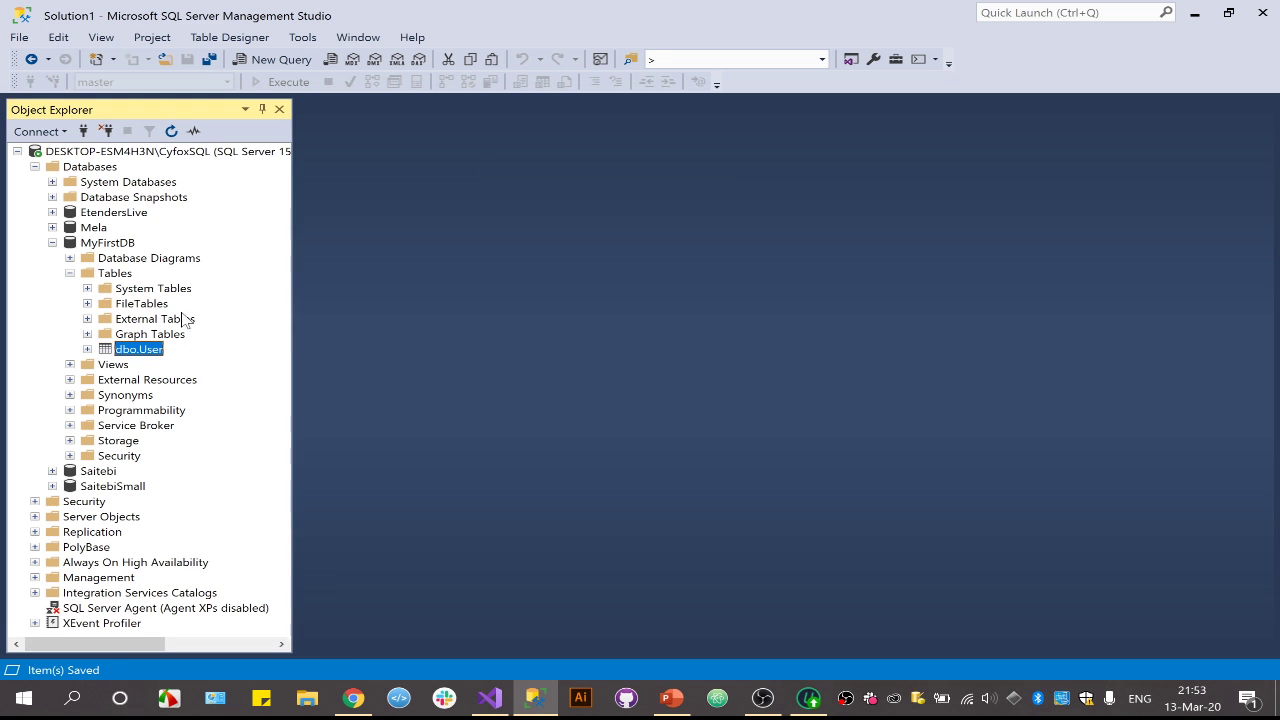
right_click(143, 352)
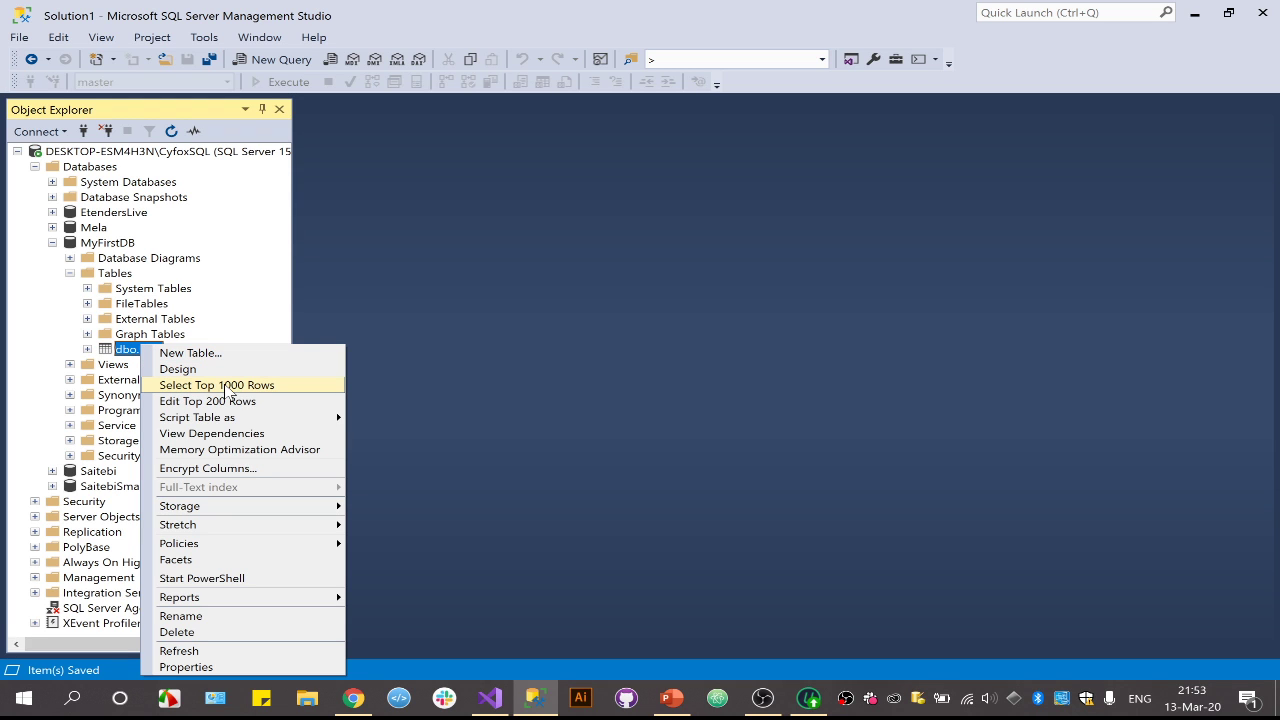
left_click(279, 390)
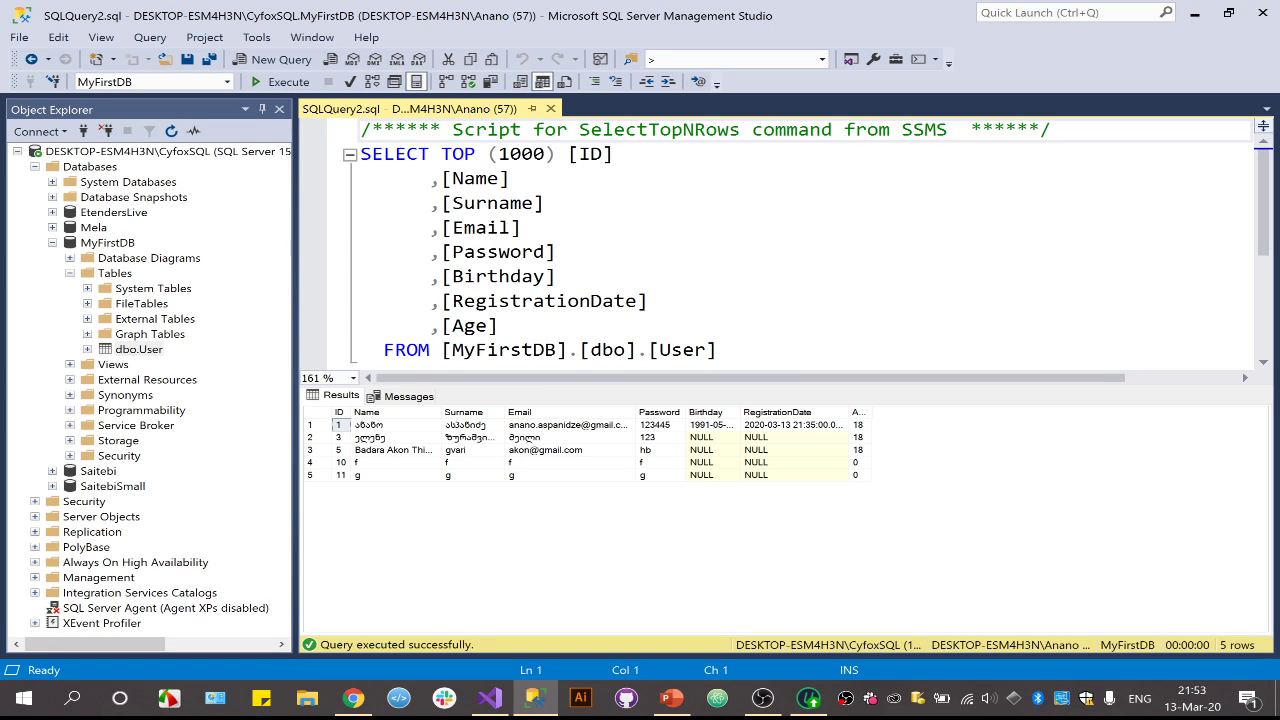
Inspect the five result rows and each column, then widen the Age column header.
left_click(319, 425)
left_click(318, 438)
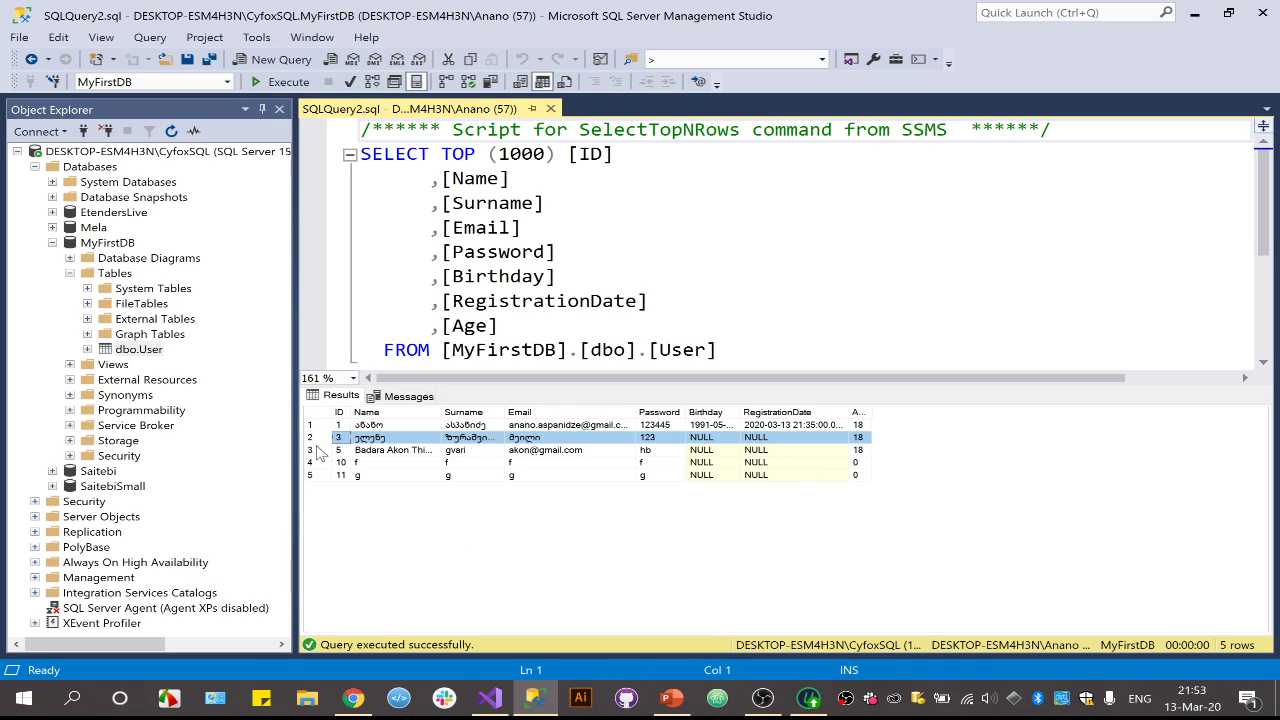
left_click(318, 450)
left_click(318, 463)
left_click(318, 475)
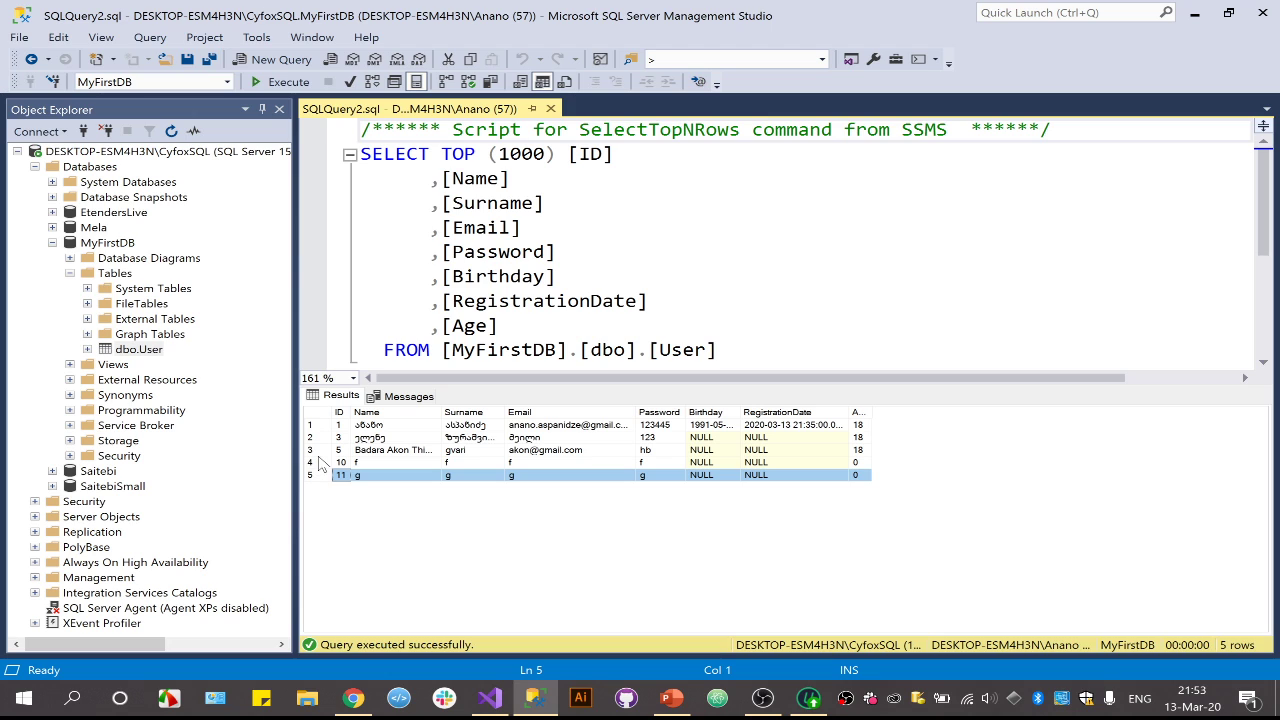
left_click(365, 413)
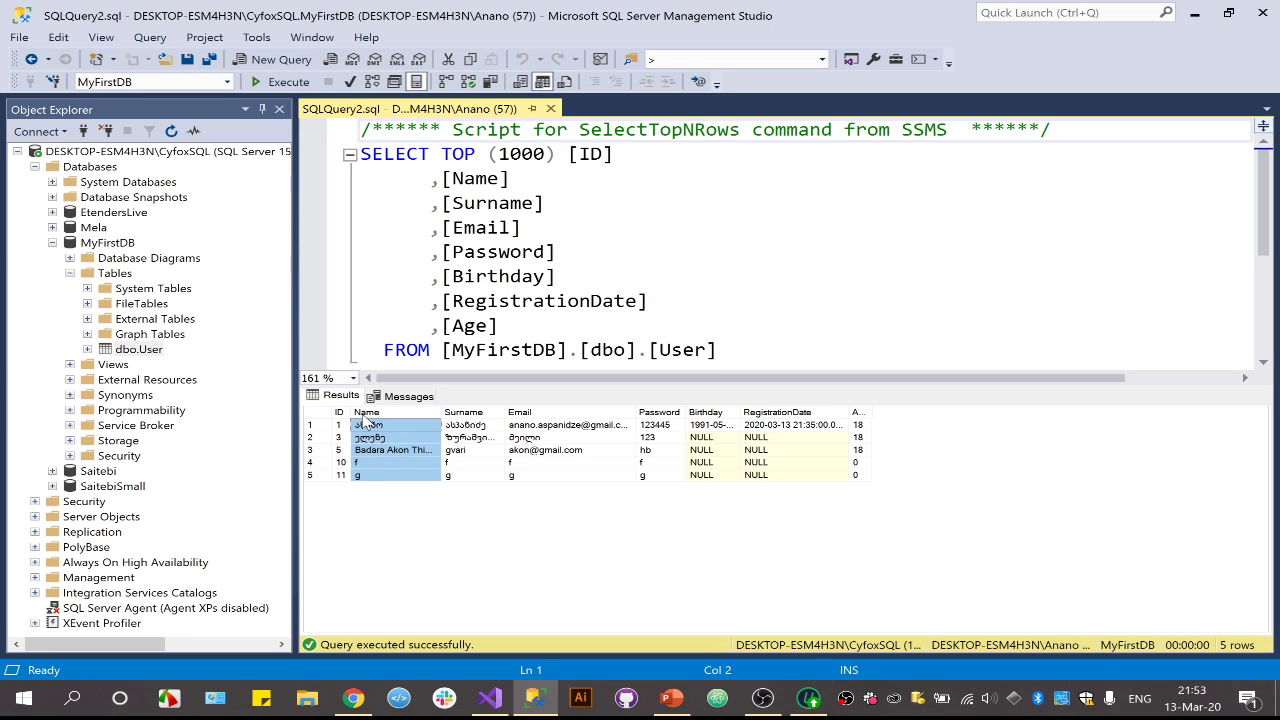
left_click(468, 413)
left_click(520, 413)
left_click(660, 413)
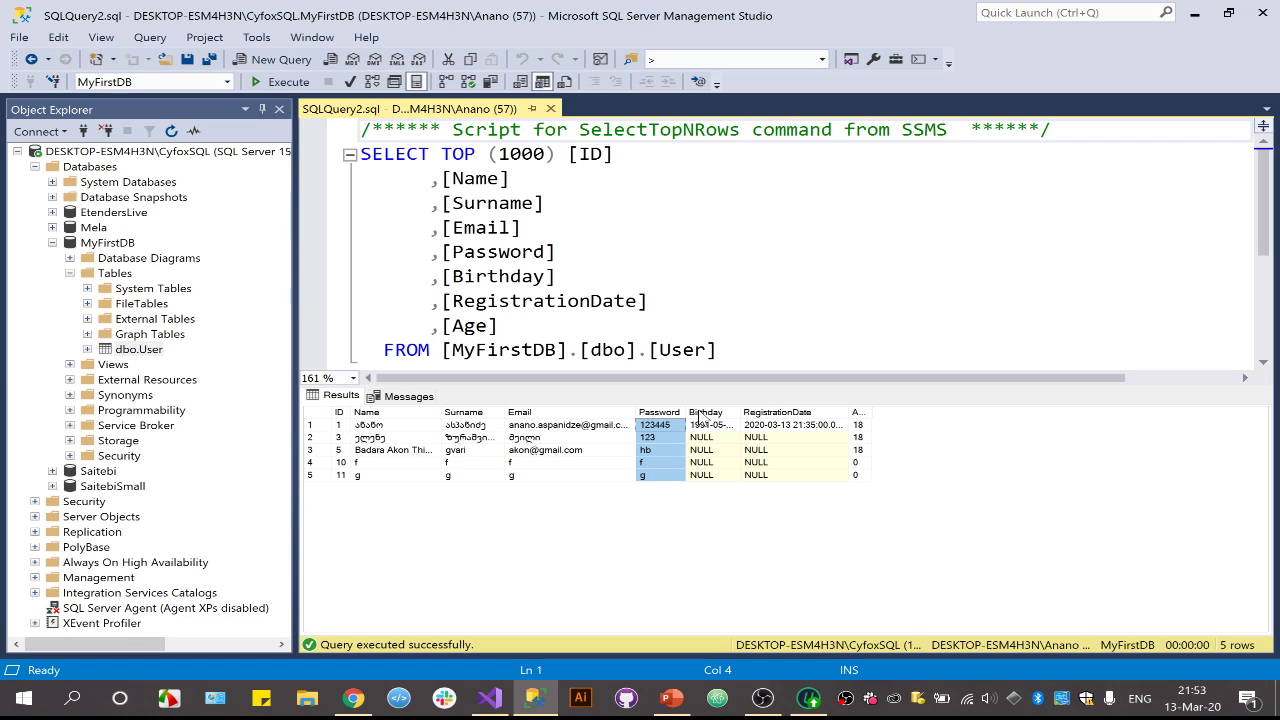
left_click(704, 413)
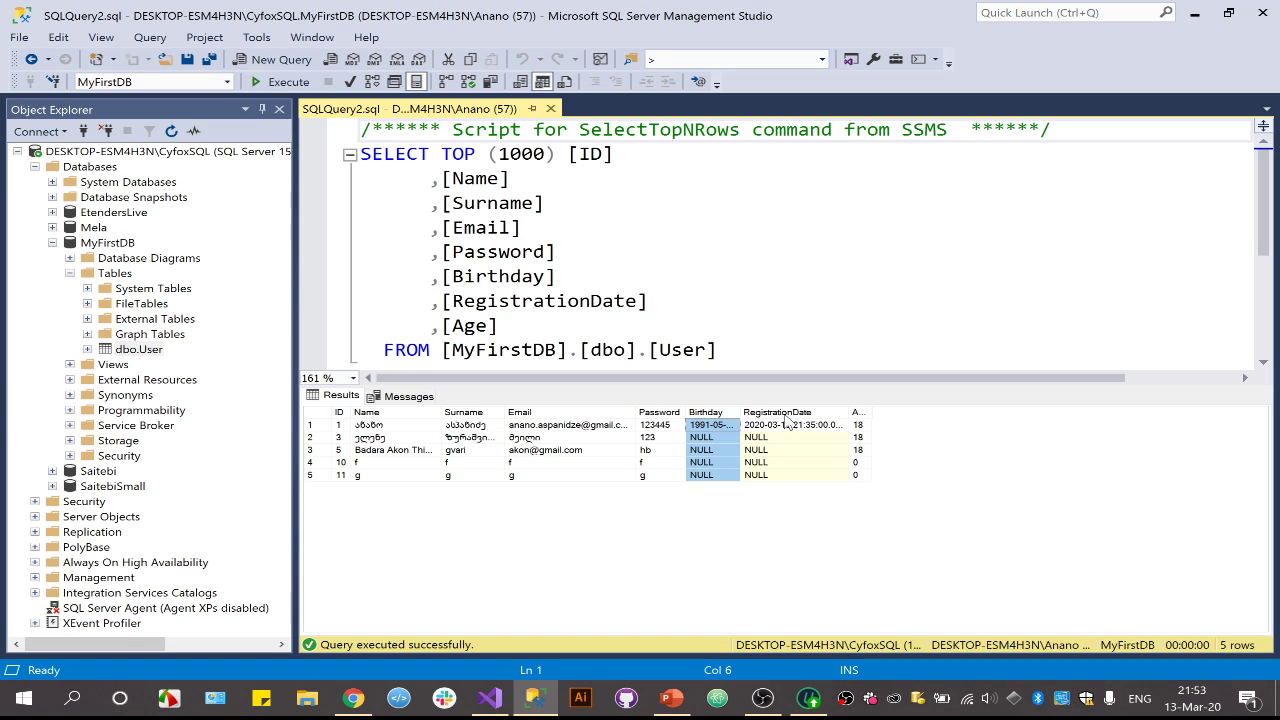
left_click(786, 414)
left_click(858, 413)
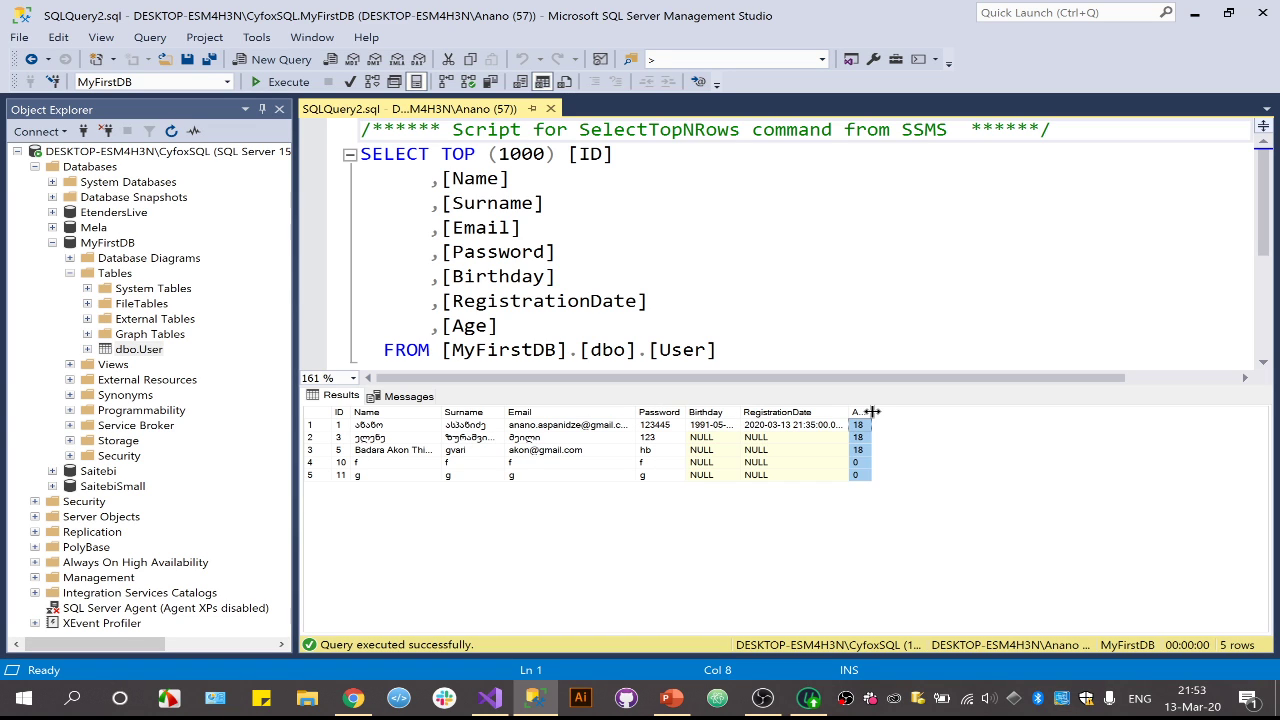
left_click_drag(871, 412, 889, 412)
Select the generated 'Script for SelectTopNRows' header comment in the query editor.
left_click(560, 326)
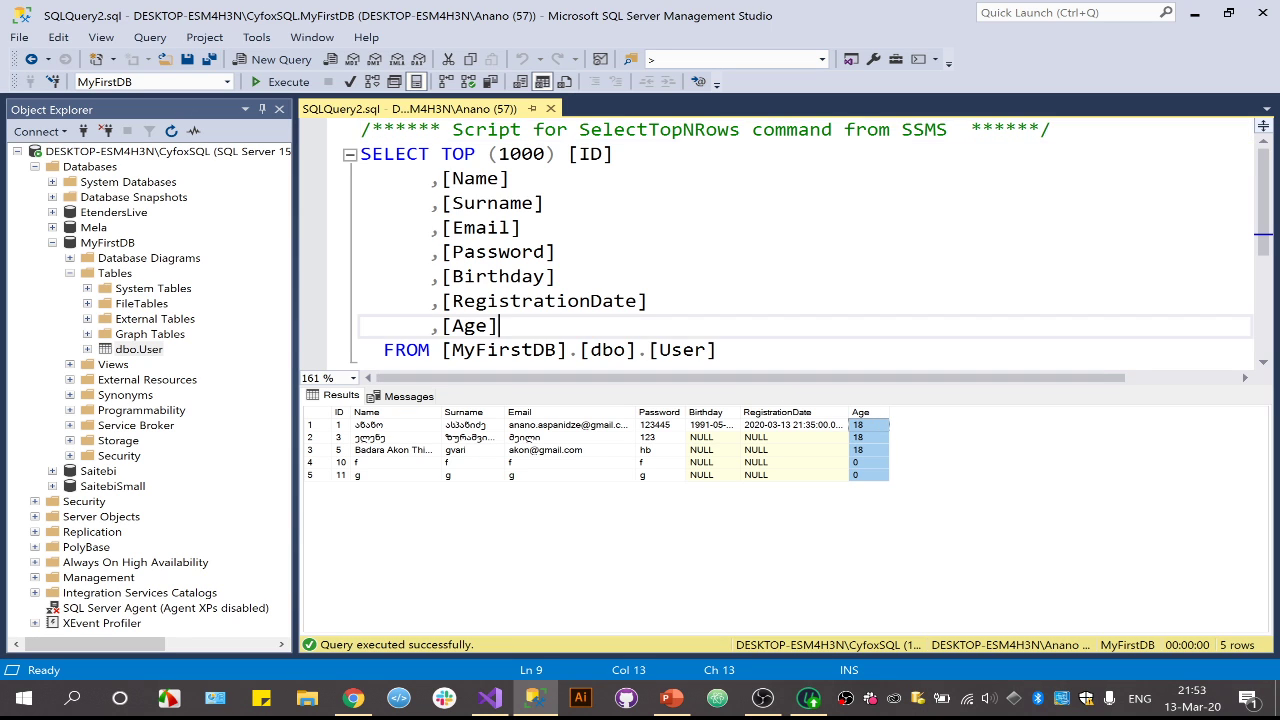
scroll(560, 326, "down", 1)
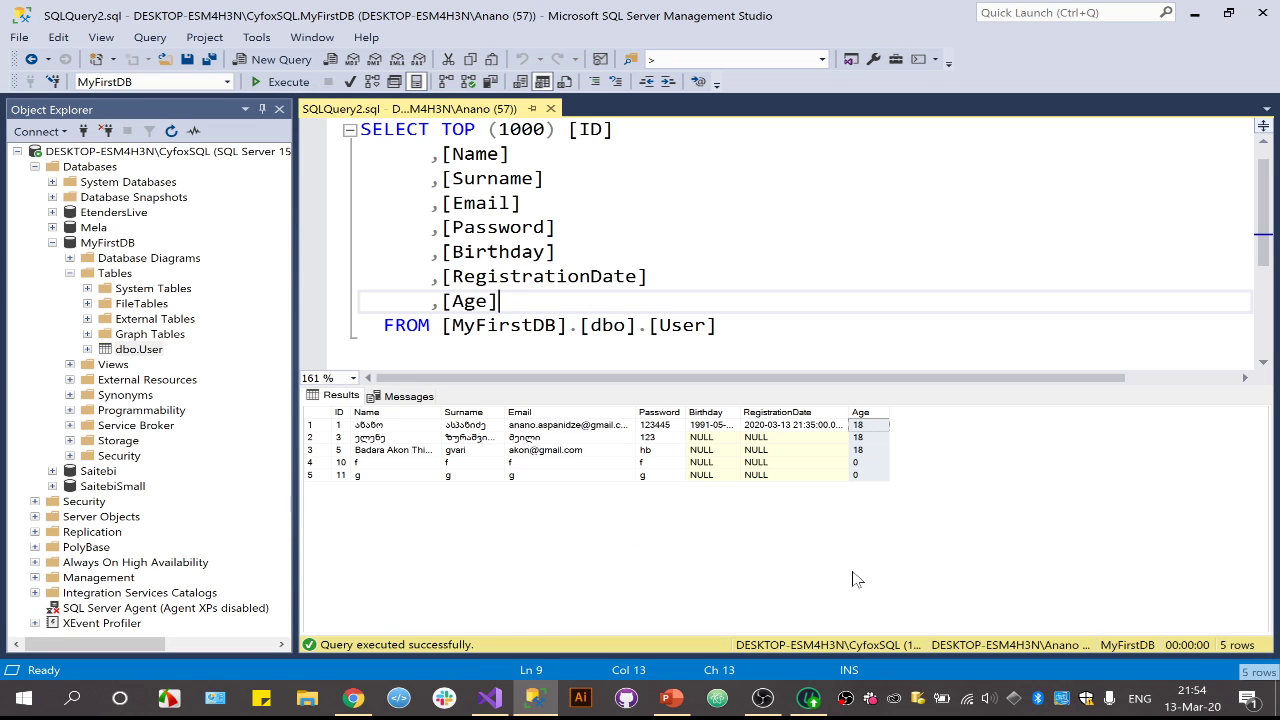
left_click(320, 483)
left_click(318, 477)
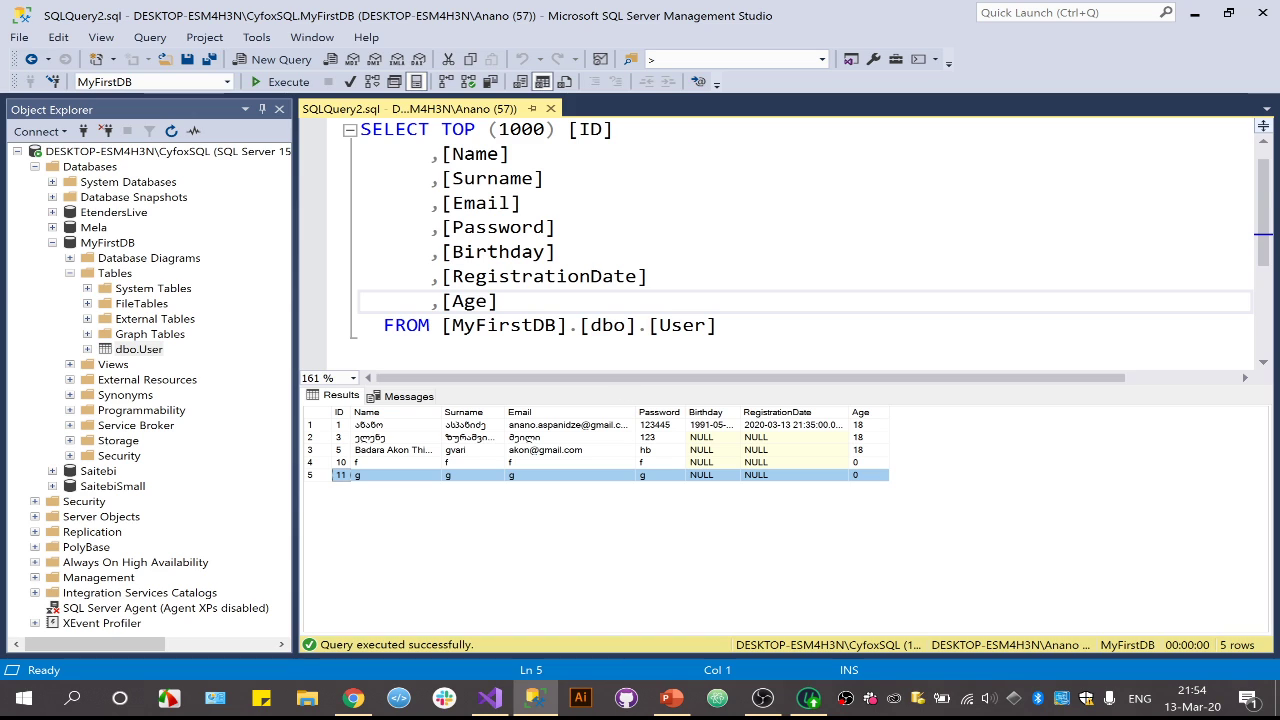
left_click(528, 203)
scroll(528, 228, "up", 1)
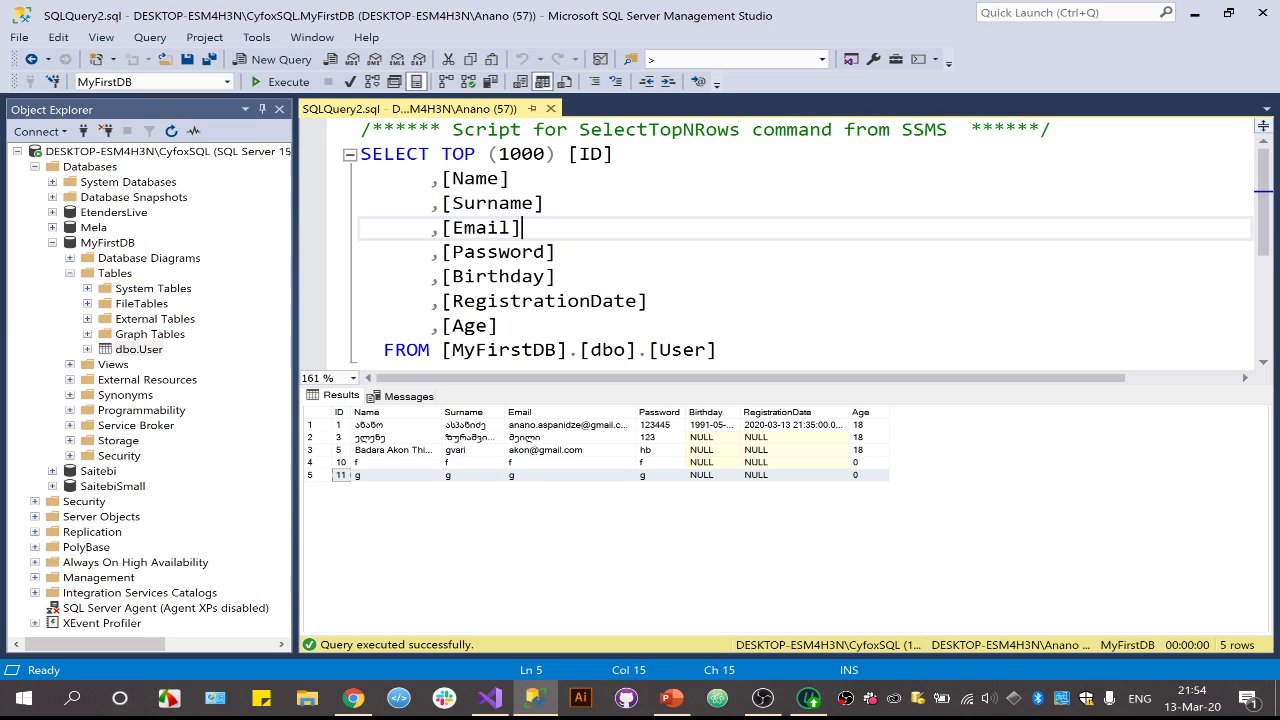
left_click_drag(786, 130, 430, 130)
left_click_drag(1050, 130, 361, 130)
Delete the header comment and examine the SELECT TOP (1000) clause.
key("BackSpace")
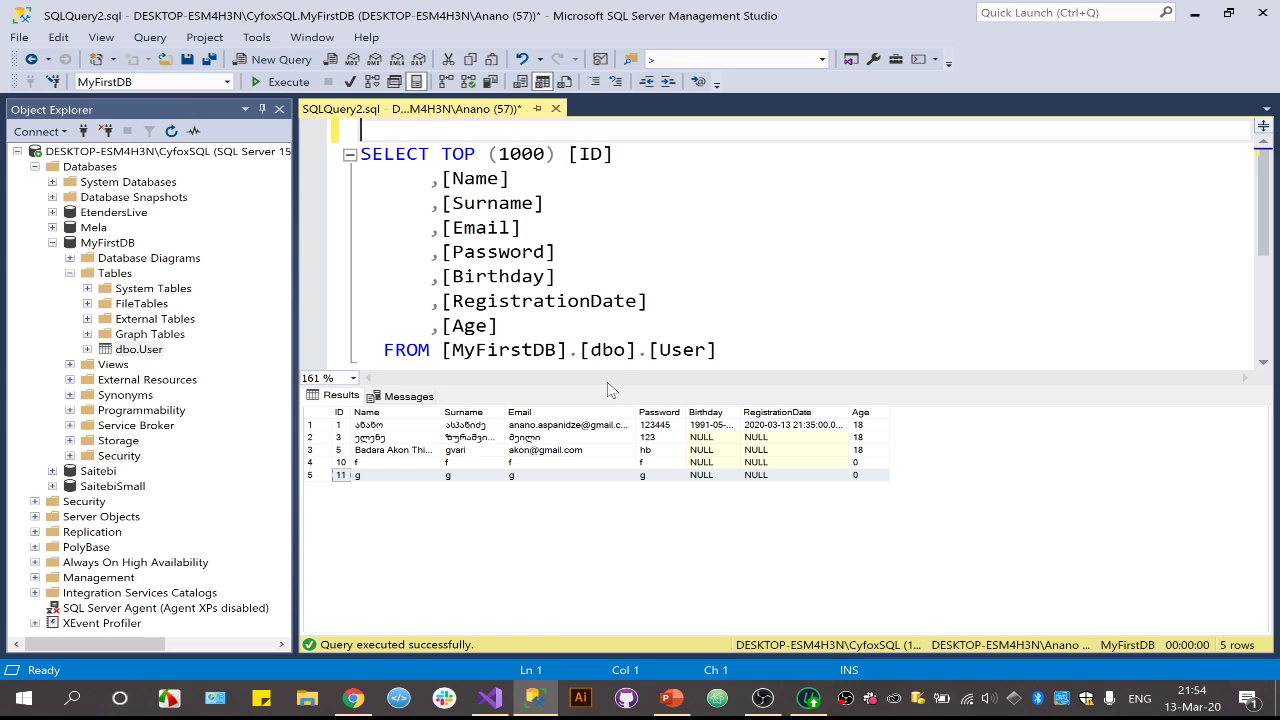
left_click_drag(607, 387, 607, 424)
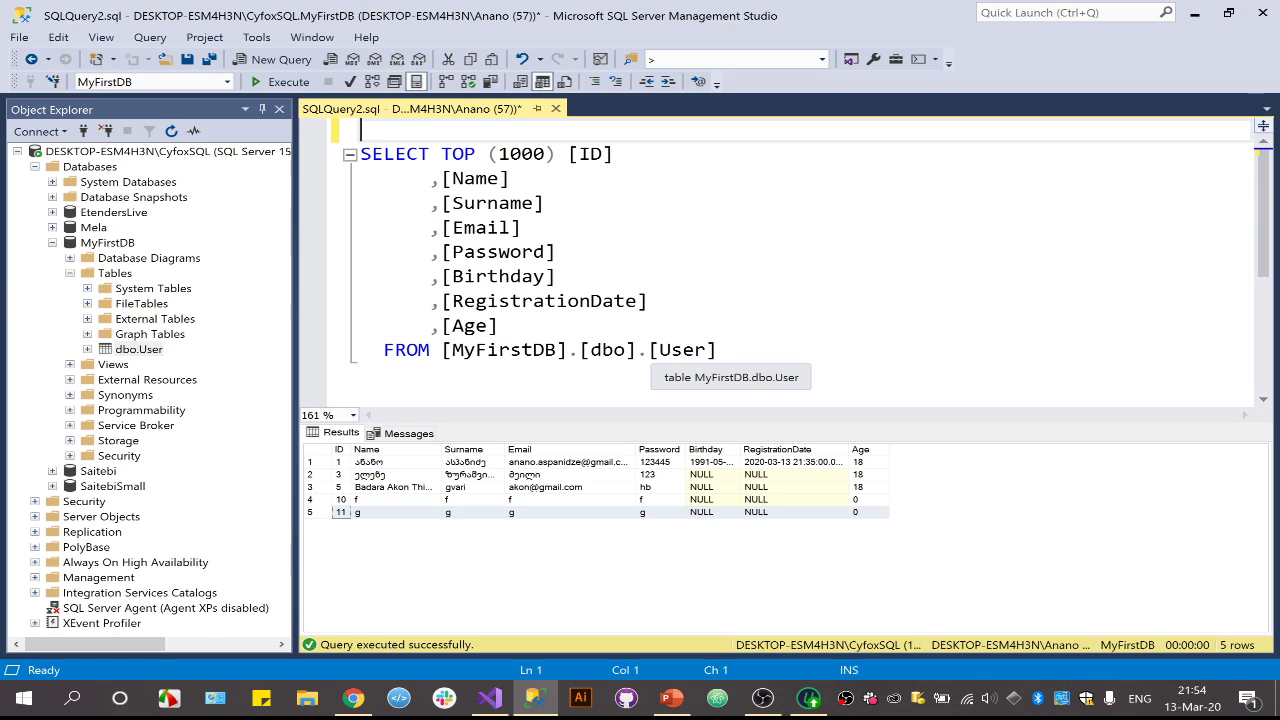
left_click_drag(429, 154, 361, 154)
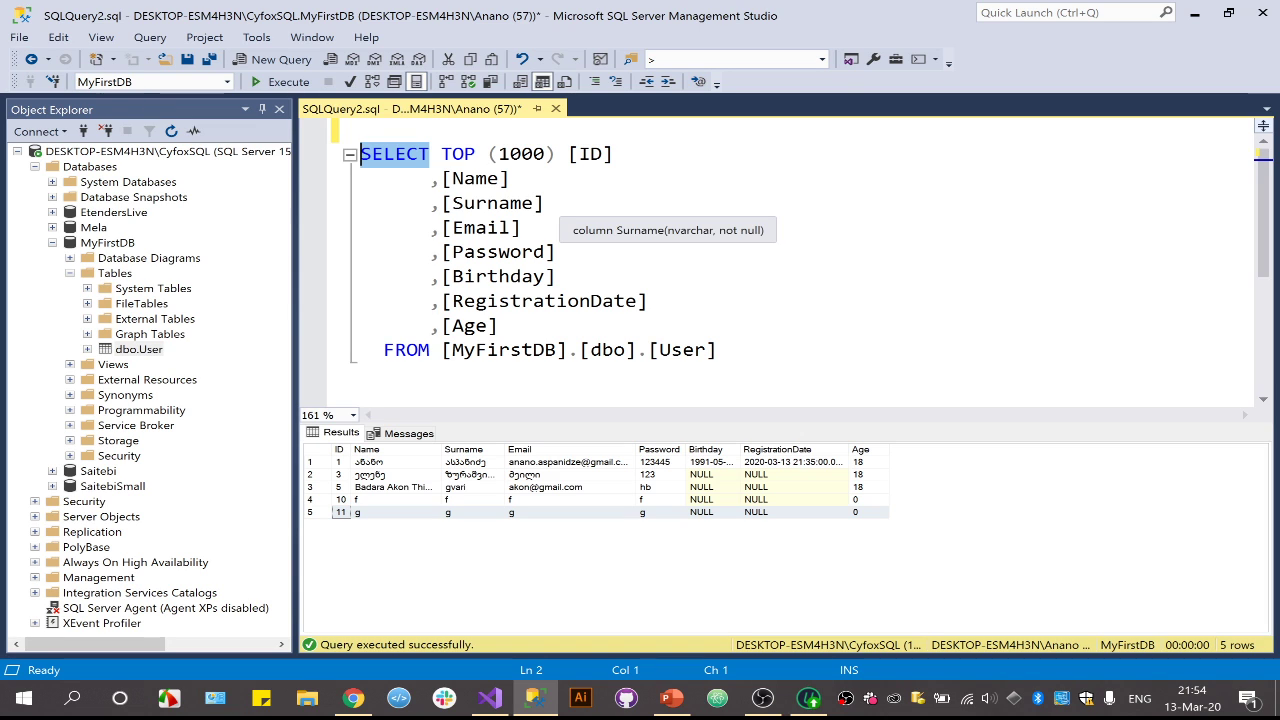
left_click_drag(476, 154, 441, 154)
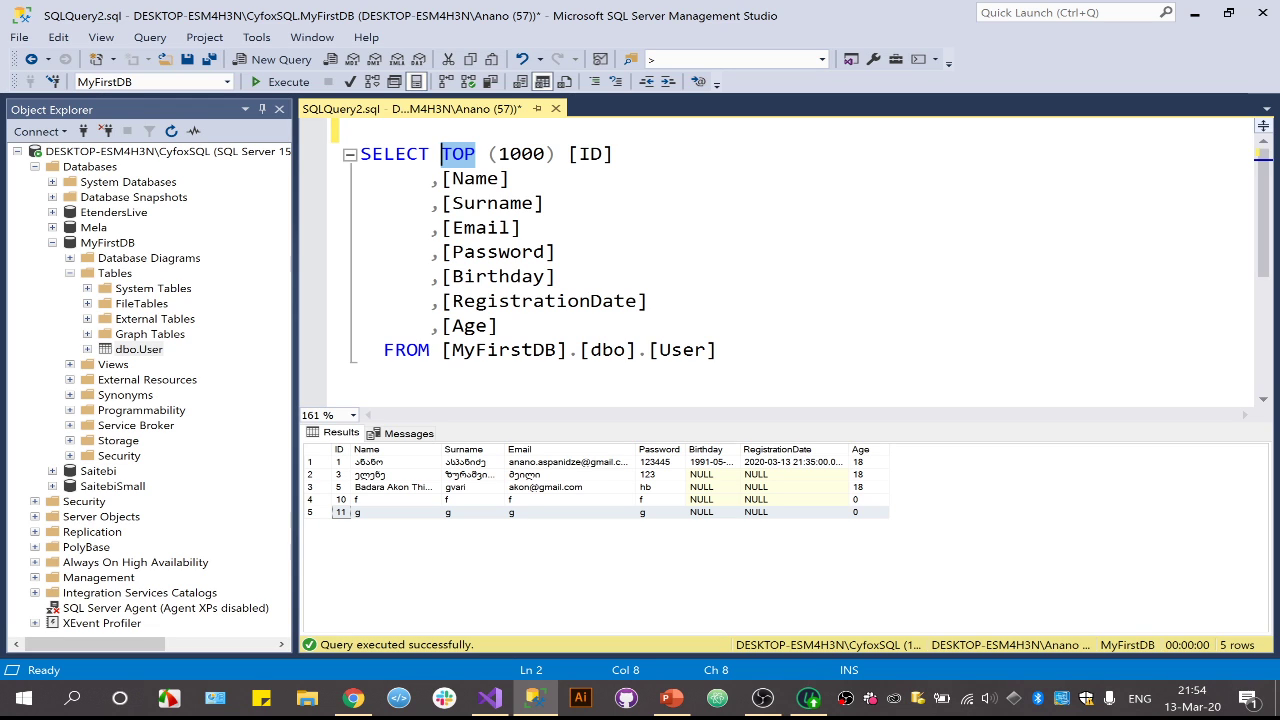
left_click_drag(499, 154, 546, 154)
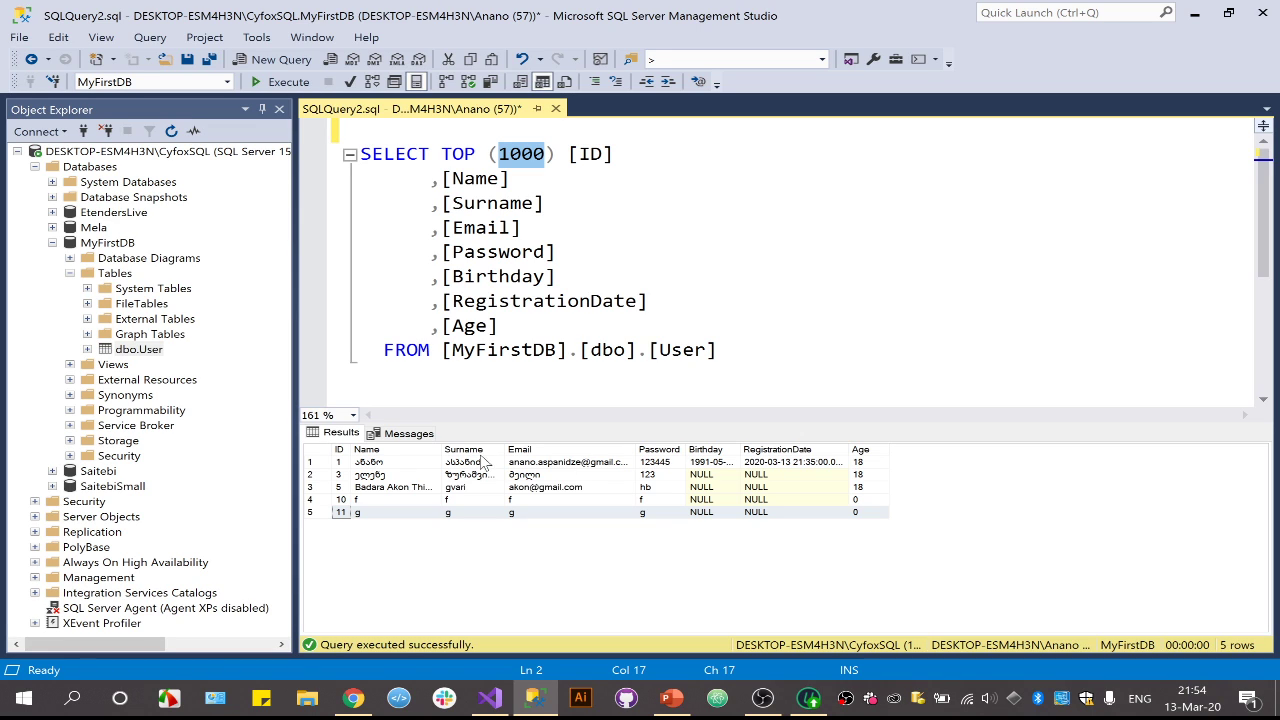
left_click(557, 276)
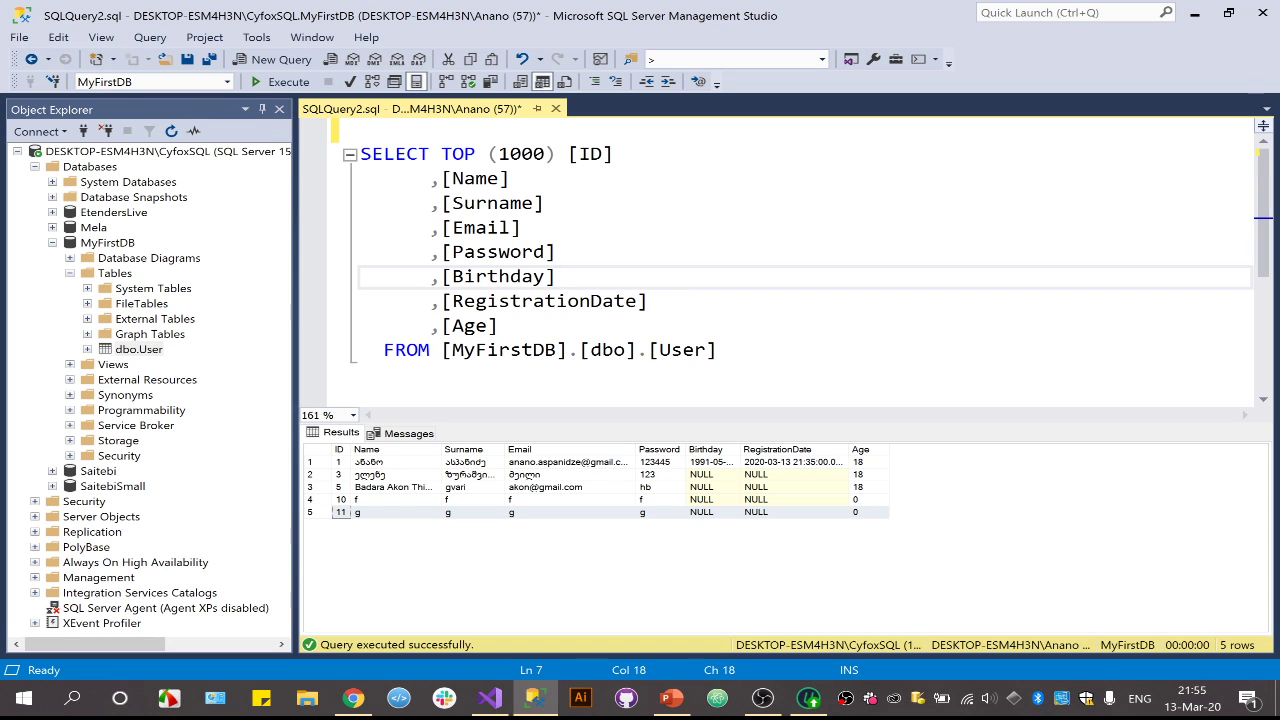
Change the row limit from 1000 to 3 and execute the query.
left_click_drag(531, 153, 499, 153)
type("3")
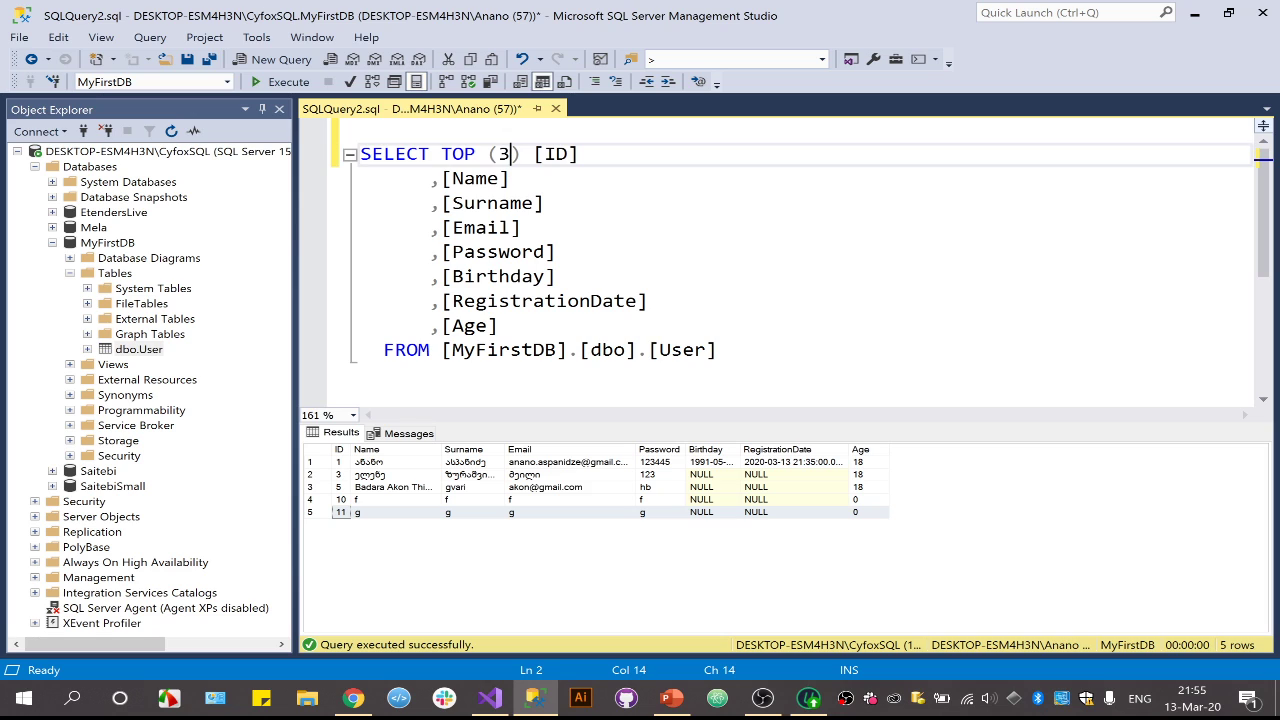
key("ctrl+a")
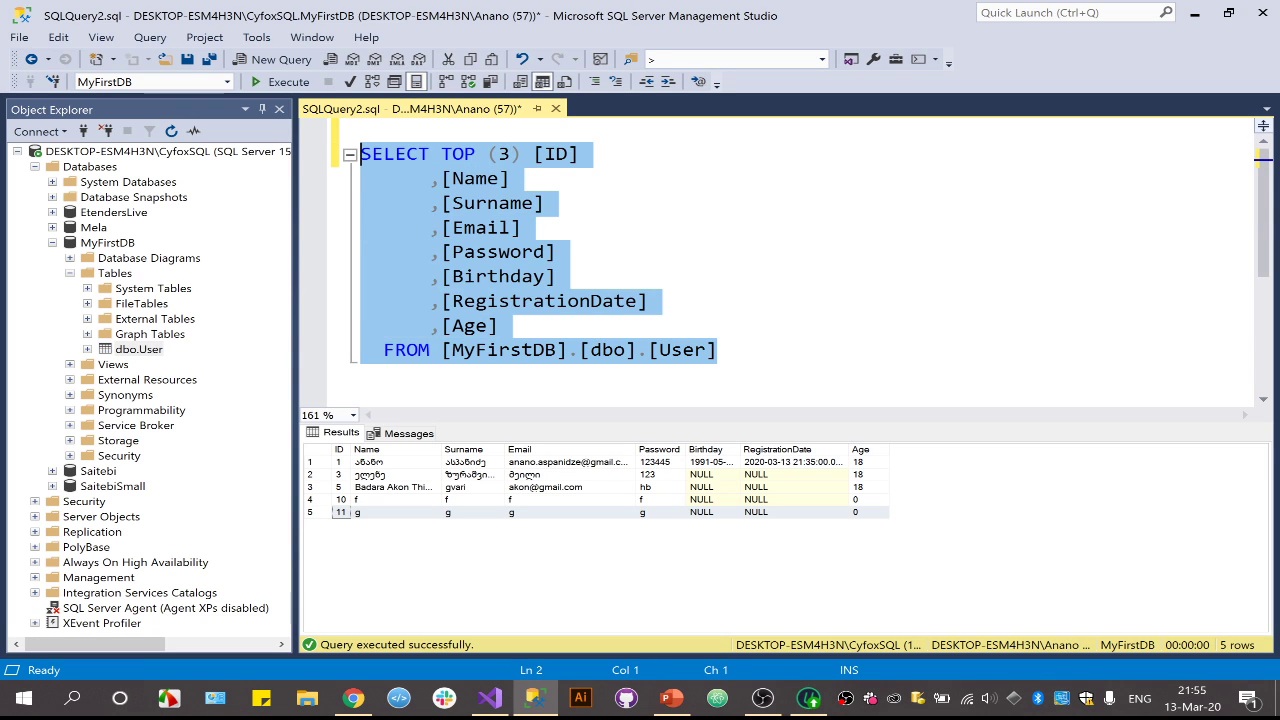
left_click(522, 227)
left_click(362, 130)
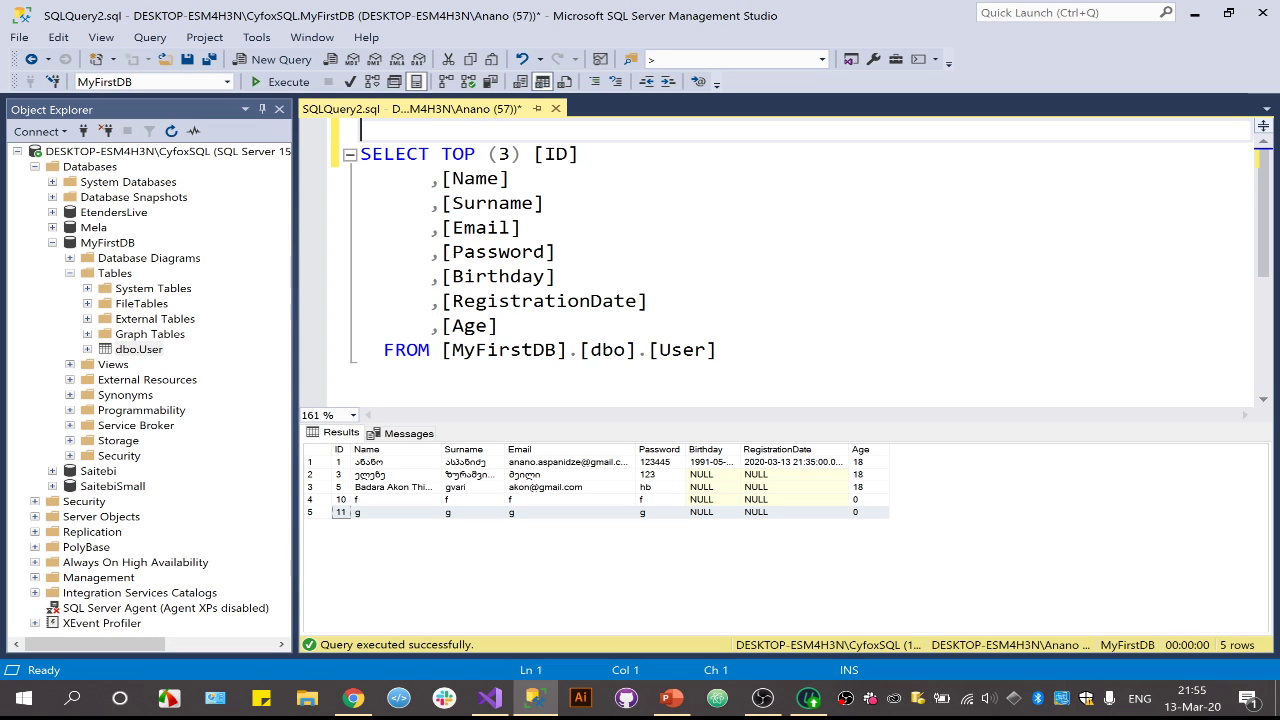
left_click(274, 86)
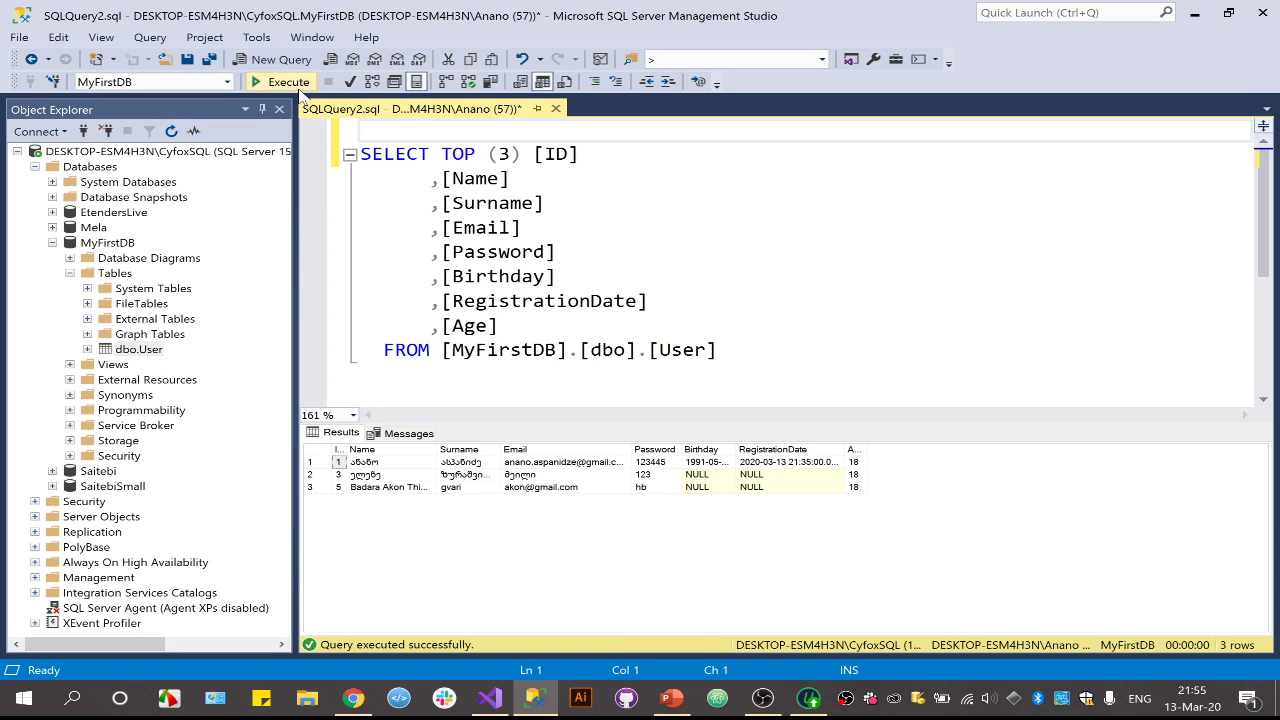
Put [ID] on its own line and move [Name] to a new flush-left line after '[ID],'.
left_click(500, 154)
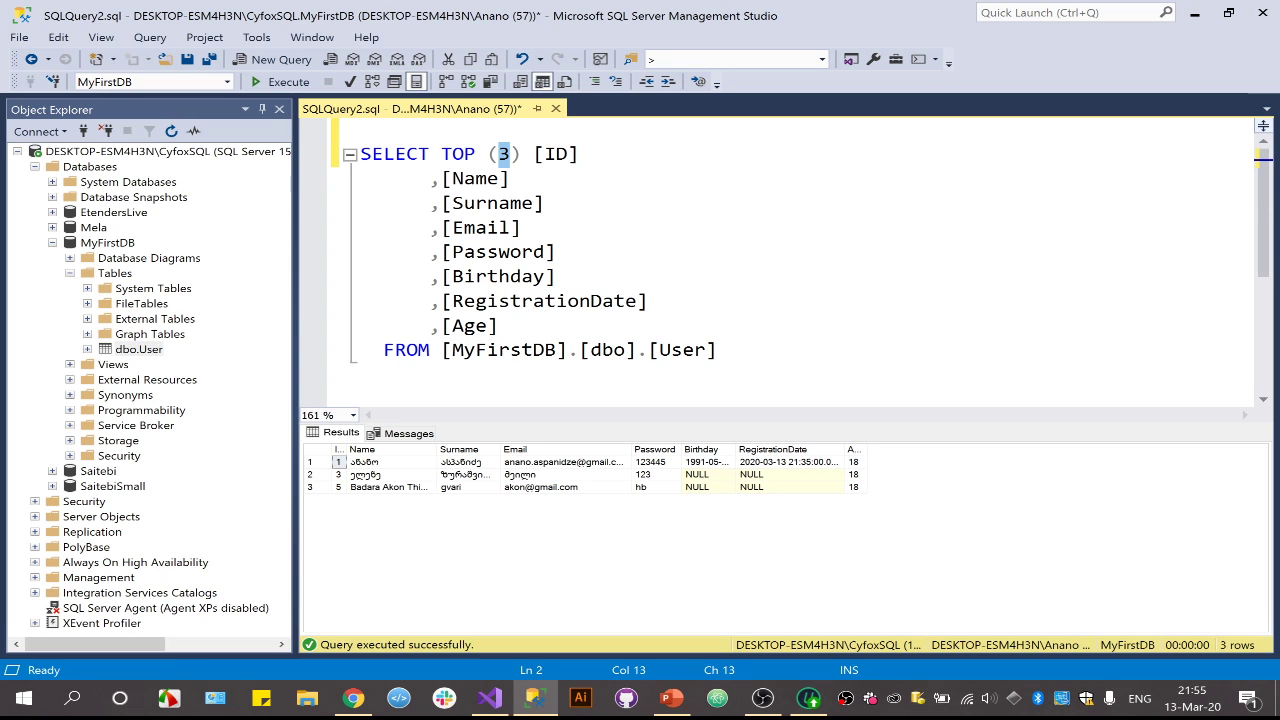
left_click(557, 252)
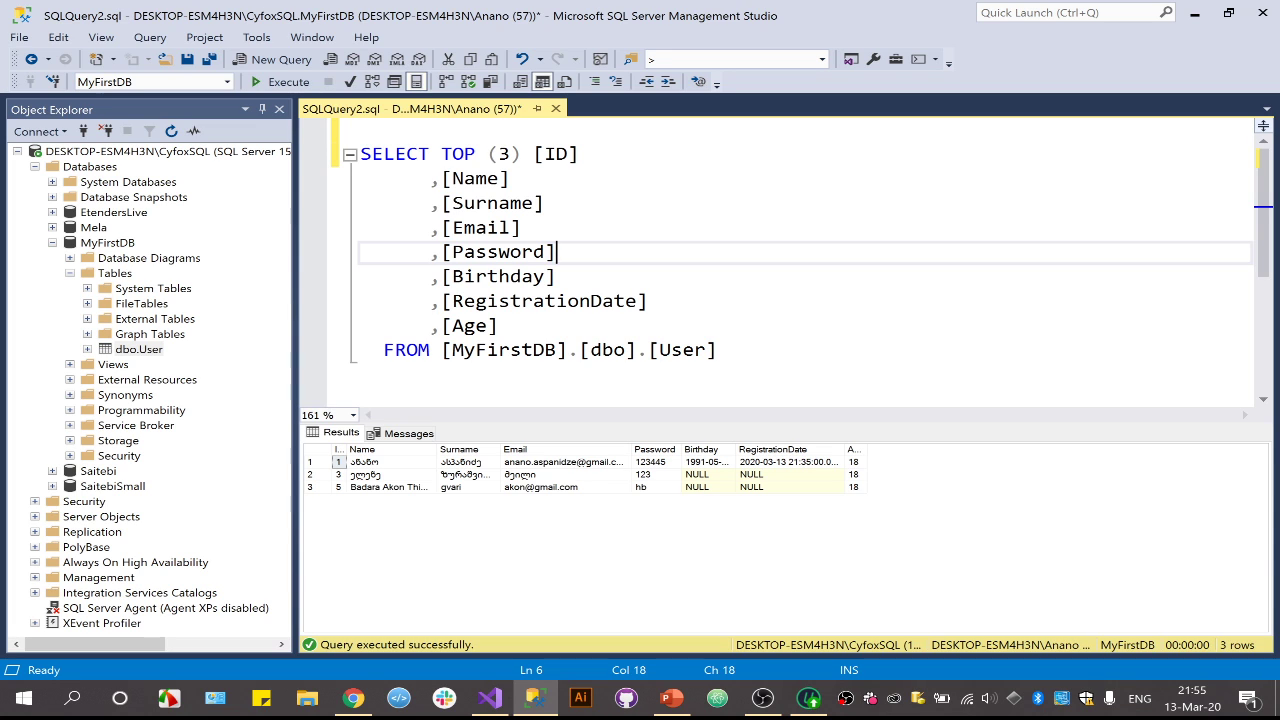
double_click(347, 449)
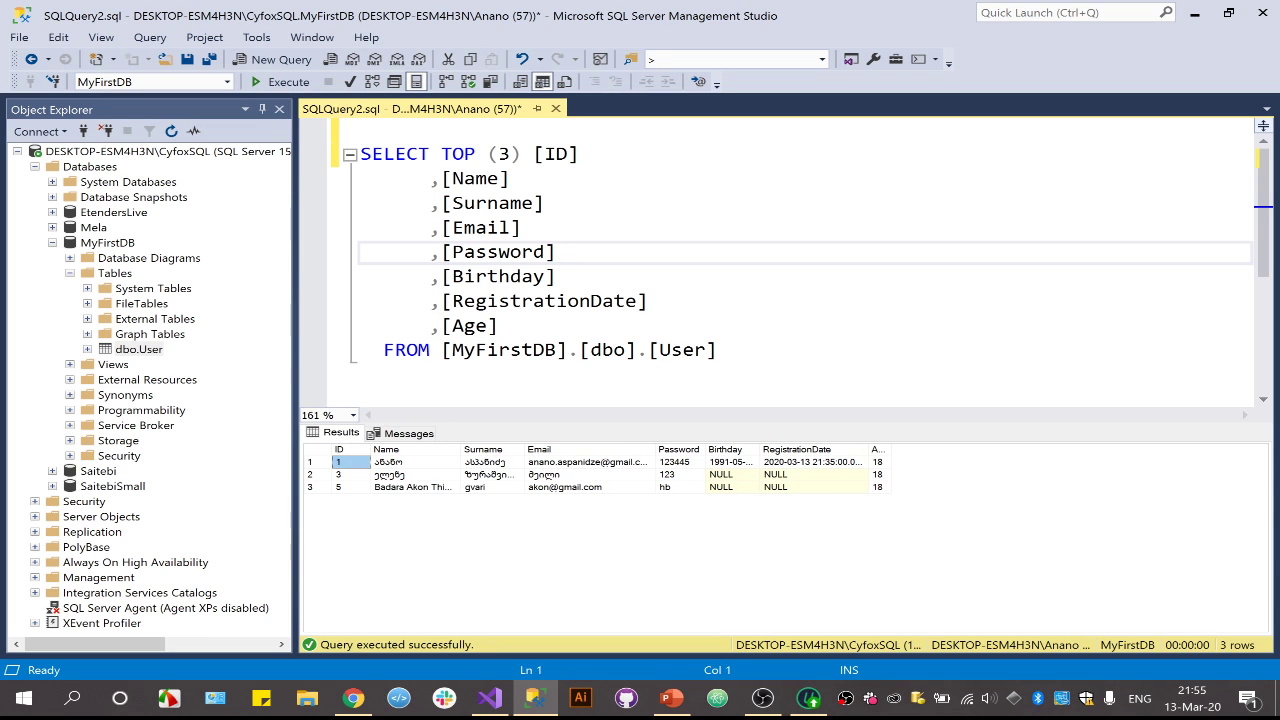
double_click(555, 154)
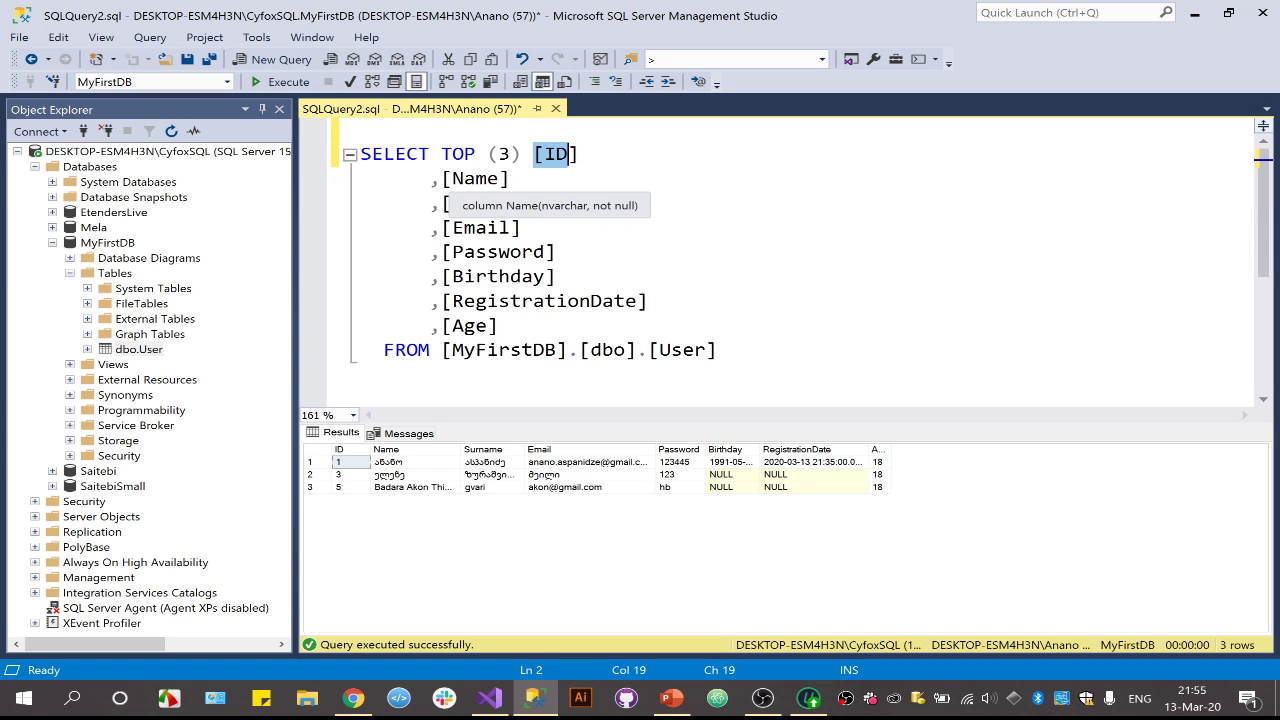
key("Left")
key("Left")
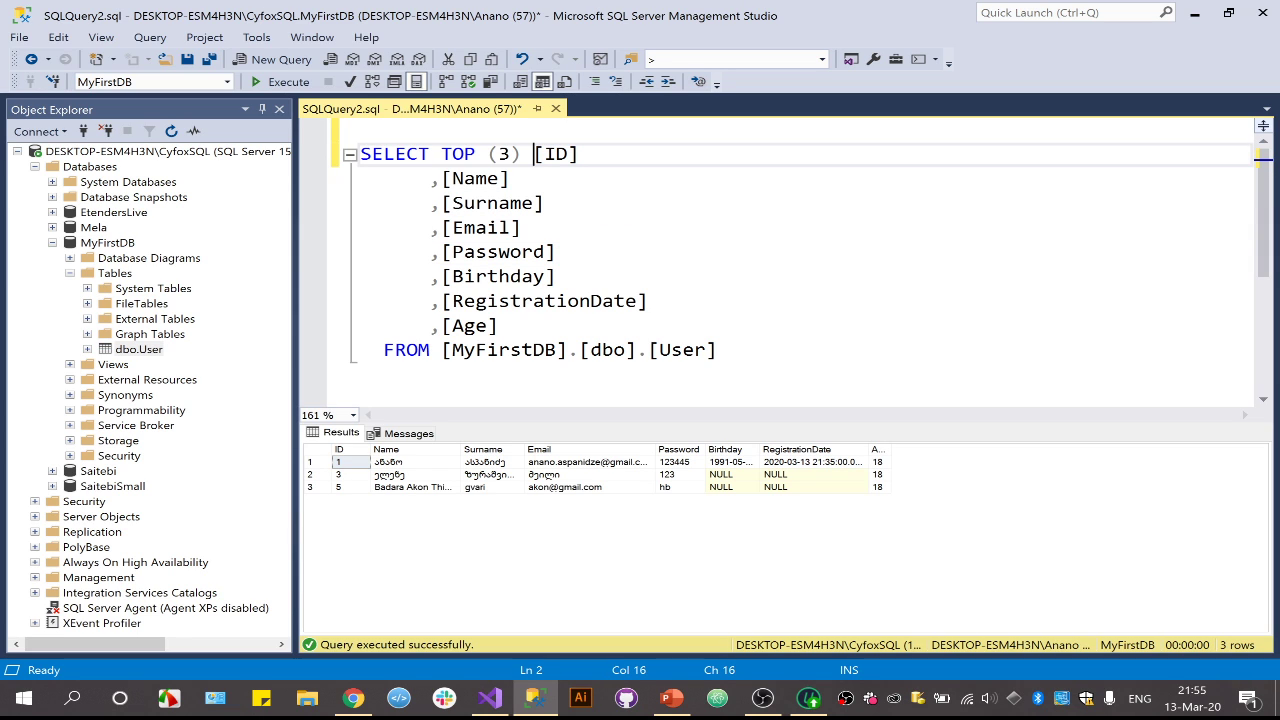
key("Return")
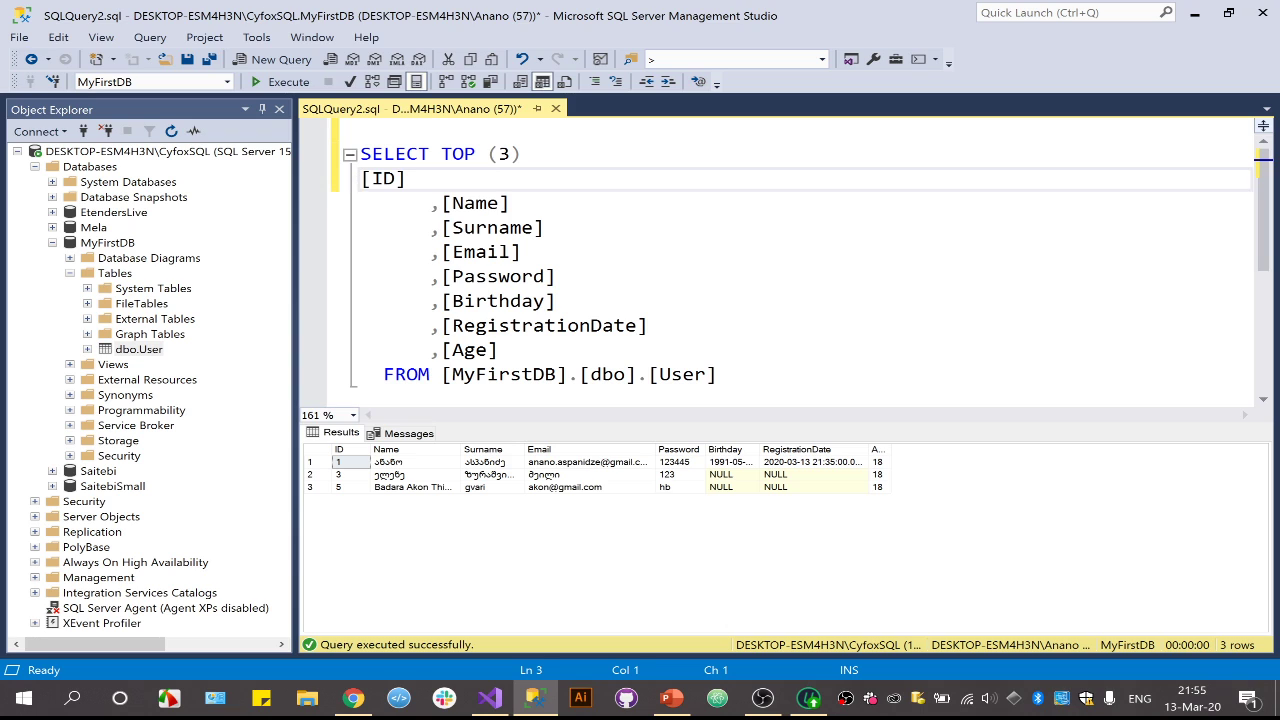
left_click_drag(430, 203, 323, 214)
key("BackSpace")
key("BackSpace")
key("Right")
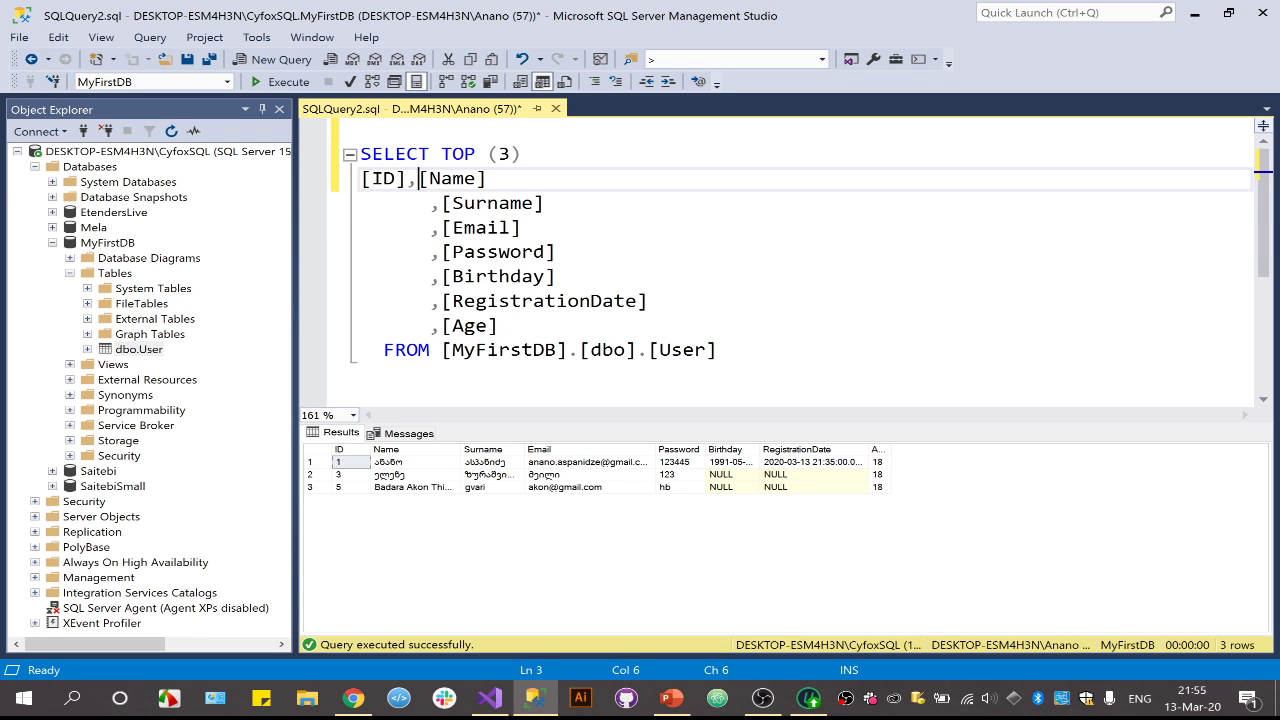
key("Return")
Put [Surname] on its own line with a trailing comma and drop the comma before [Email].
key("Down")
key("shift+Home")
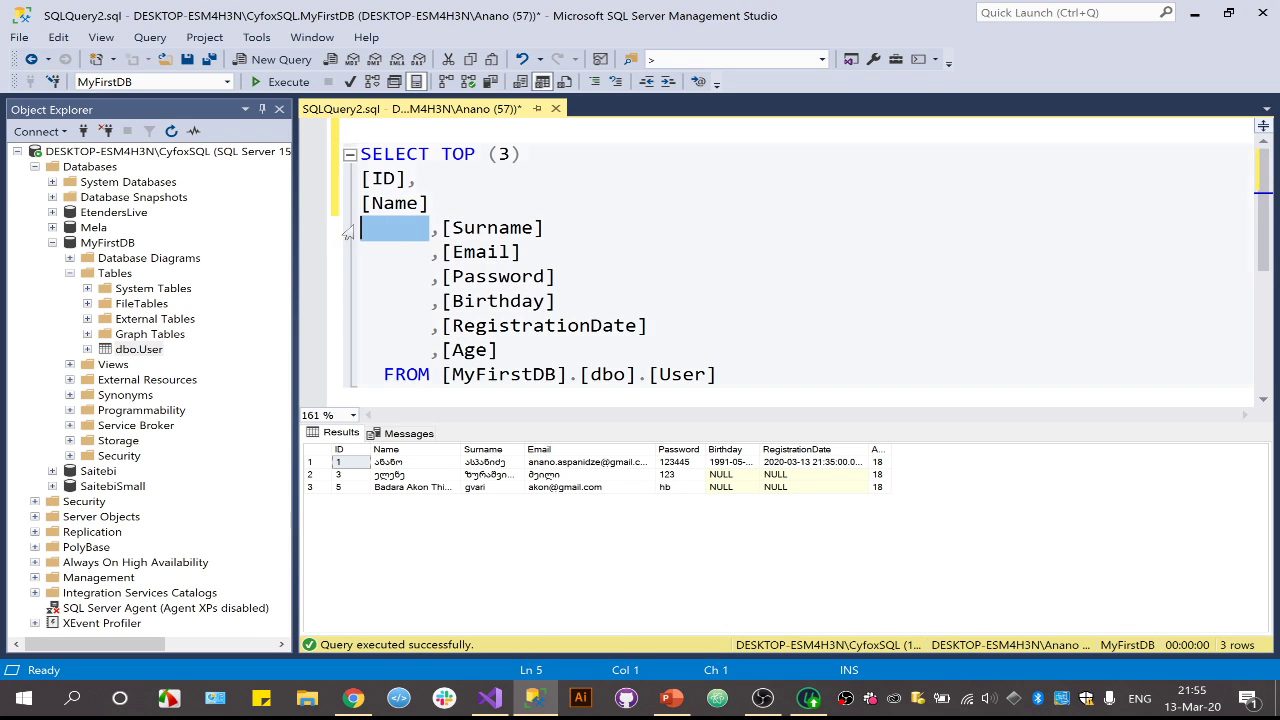
key("BackSpace")
key("BackSpace")
key("Right")
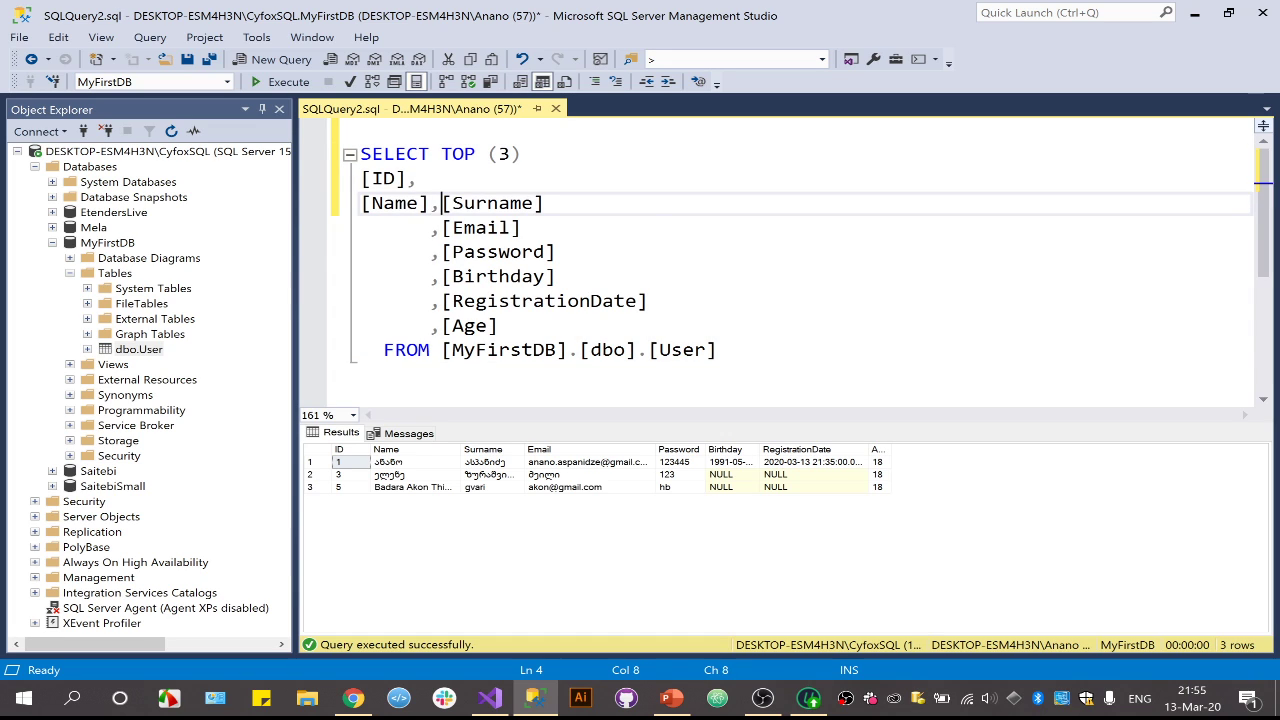
key("Return")
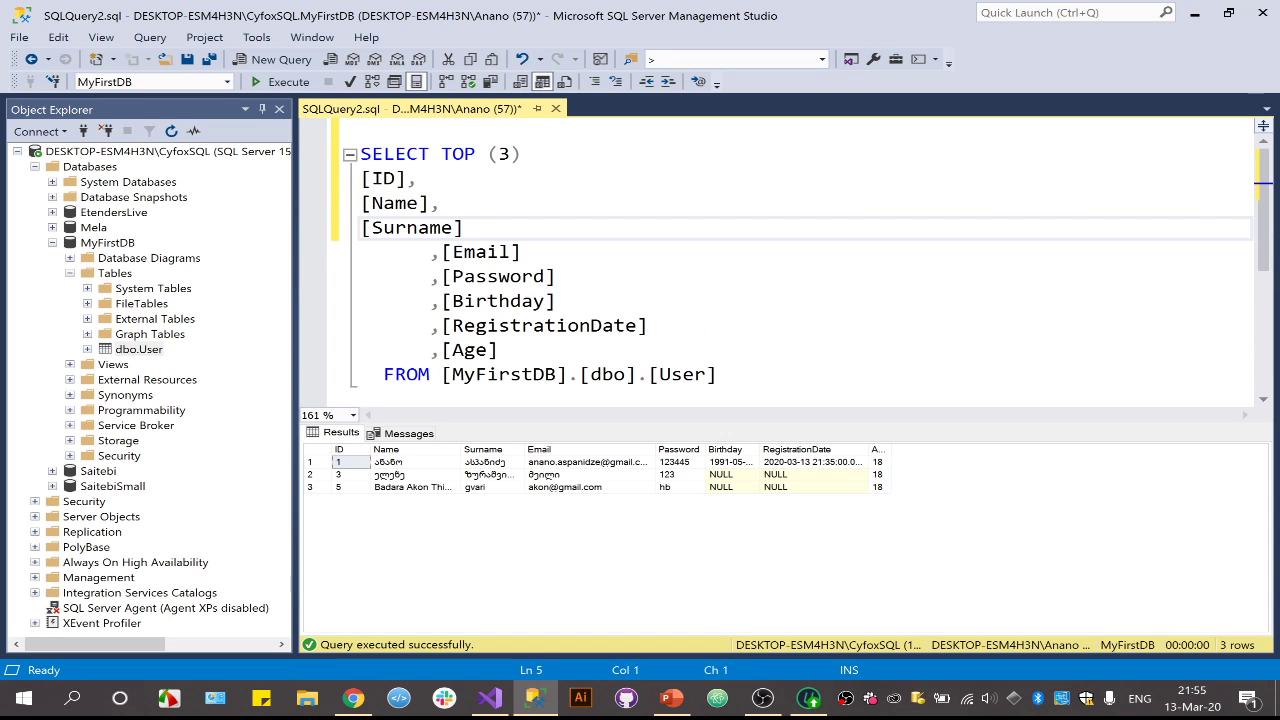
left_click(465, 228)
type(",")
left_click(441, 252)
key("BackSpace")
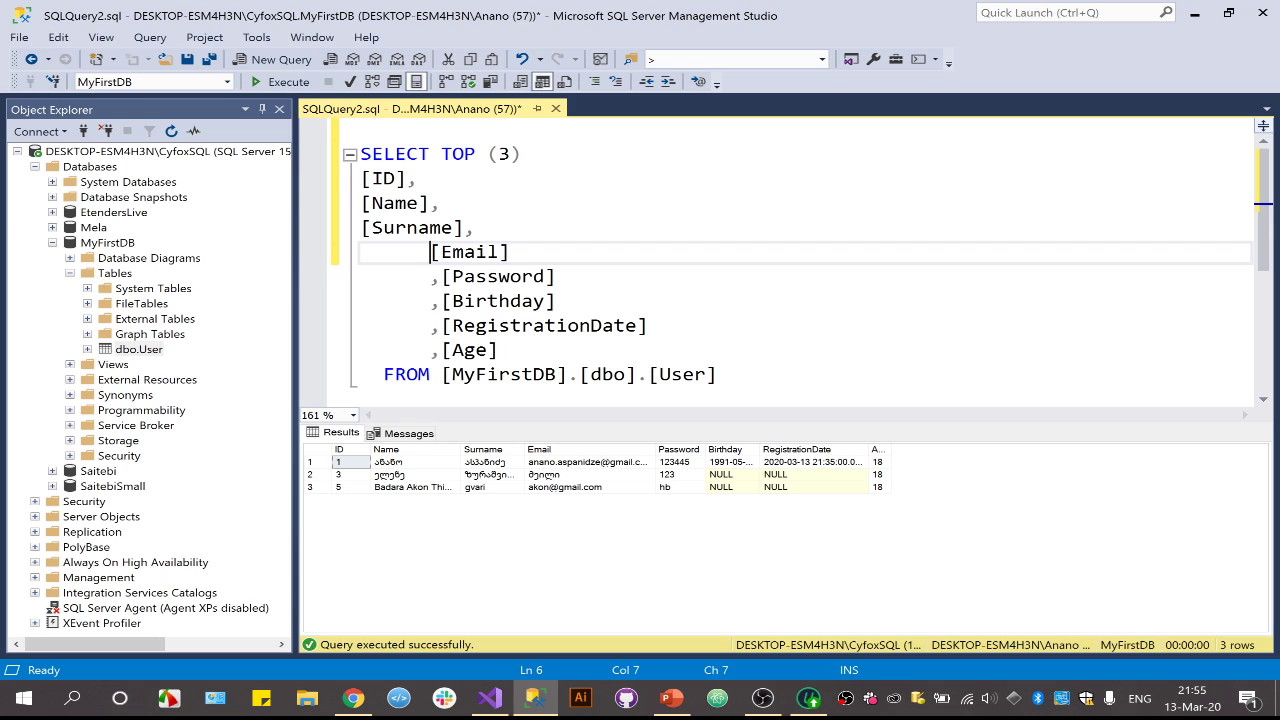
Select the whole '[ID],' line in the column list.
left_click_drag(498, 350, 361, 178)
left_click(478, 228)
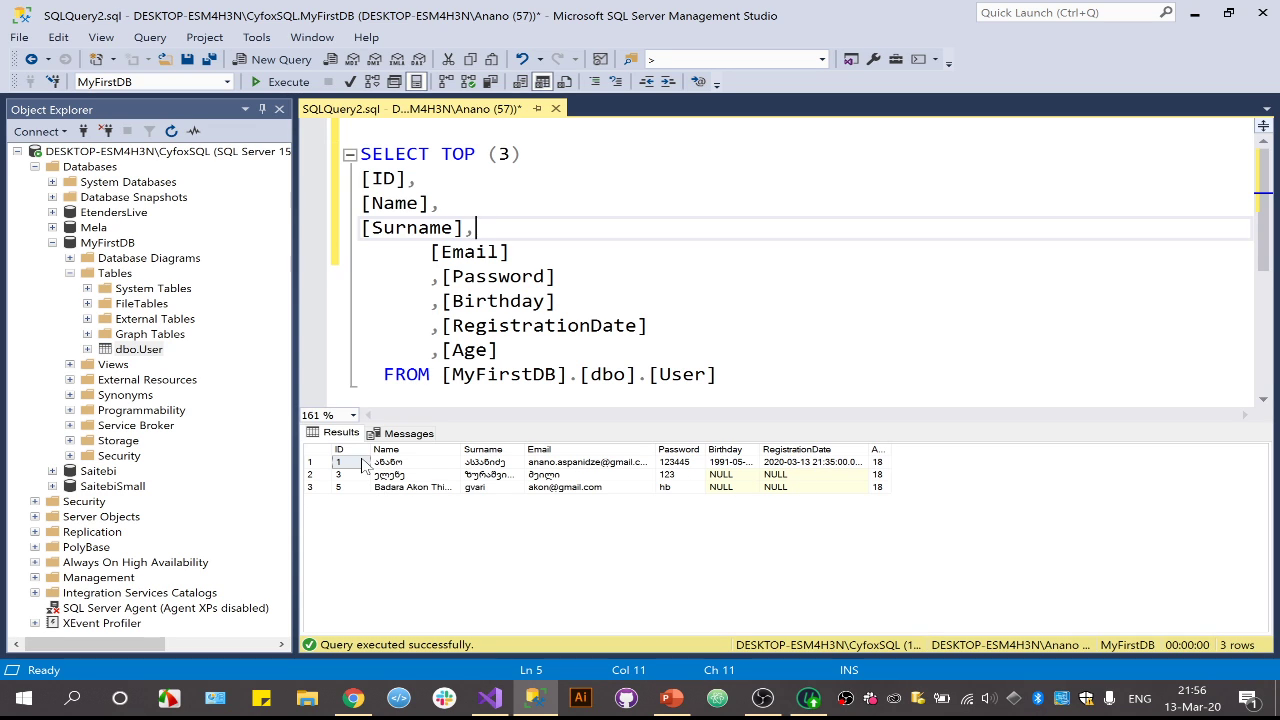
key("Up")
key("Up")
key("shift+Home")
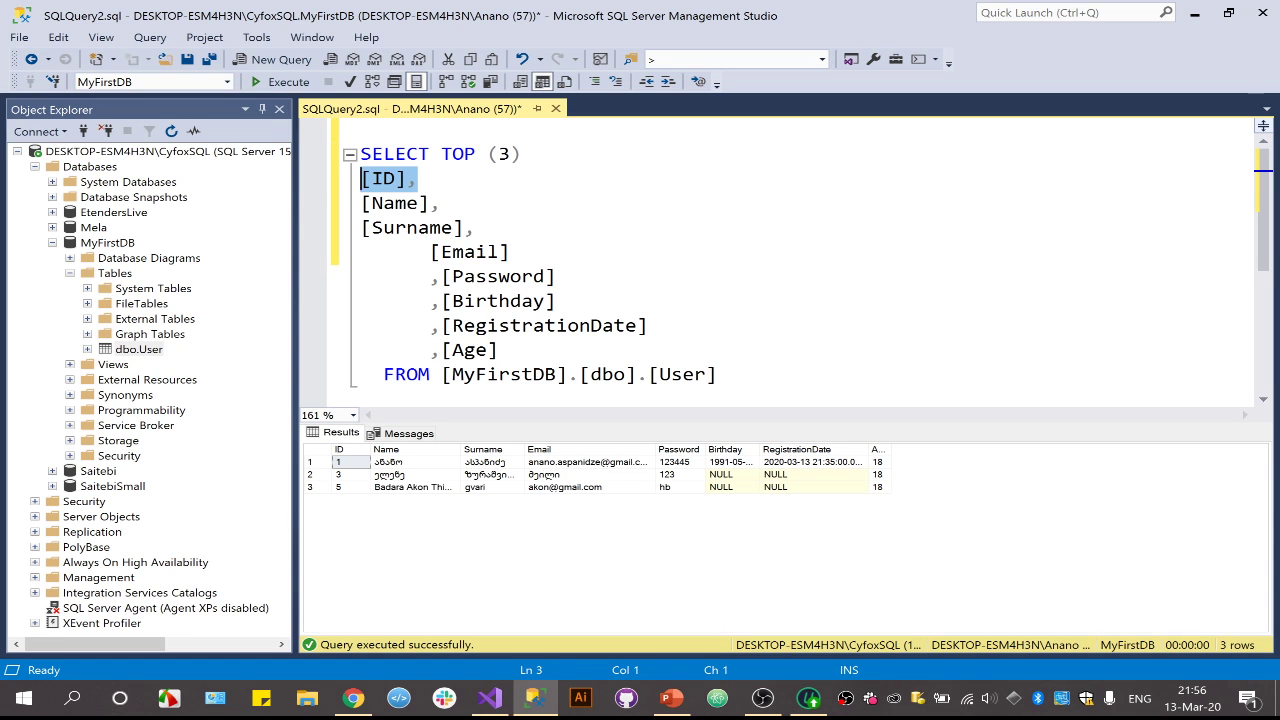
Delete the [ID] line and rerun the query so results begin at Name.
key("BackSpace")
key("BackSpace")
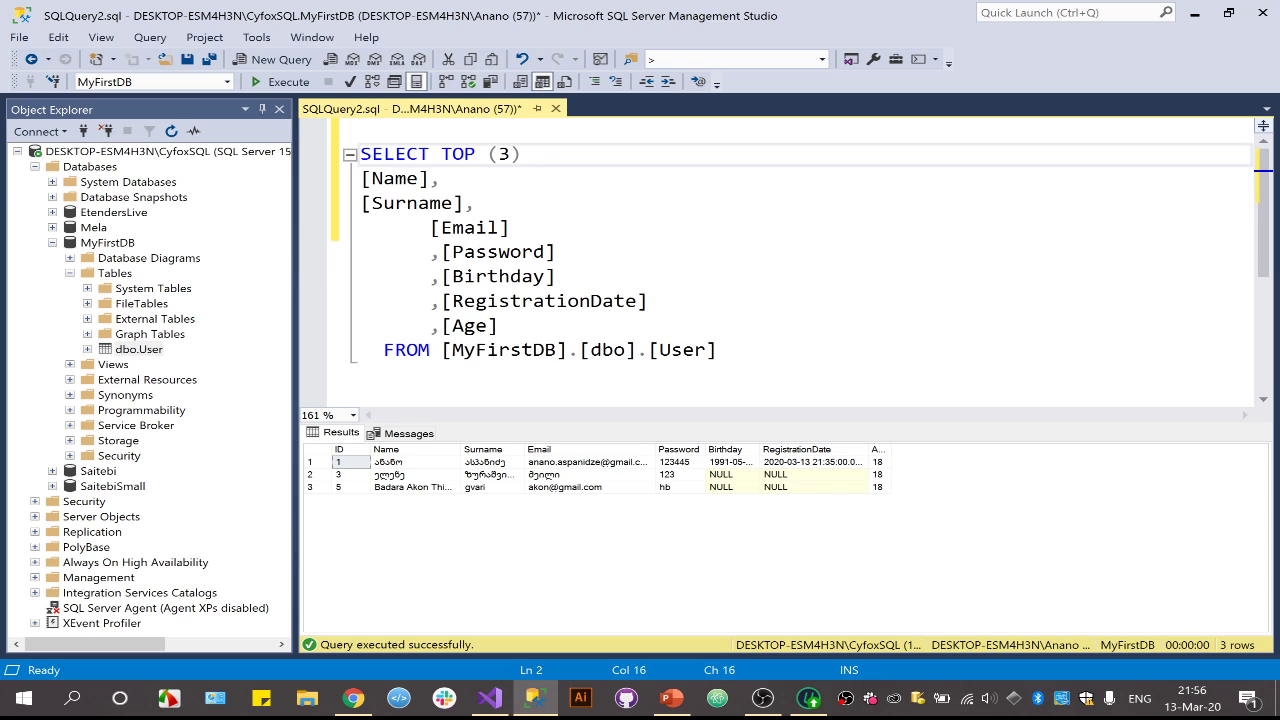
left_click(282, 81)
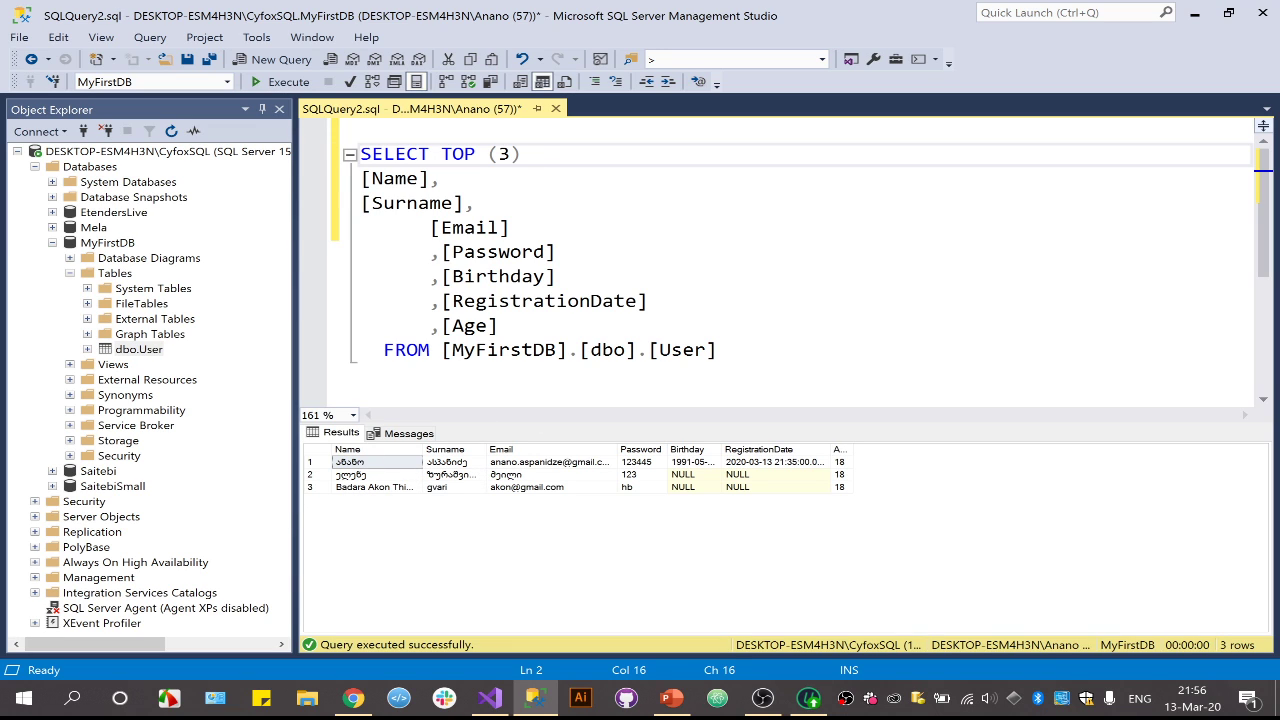
left_click(499, 326)
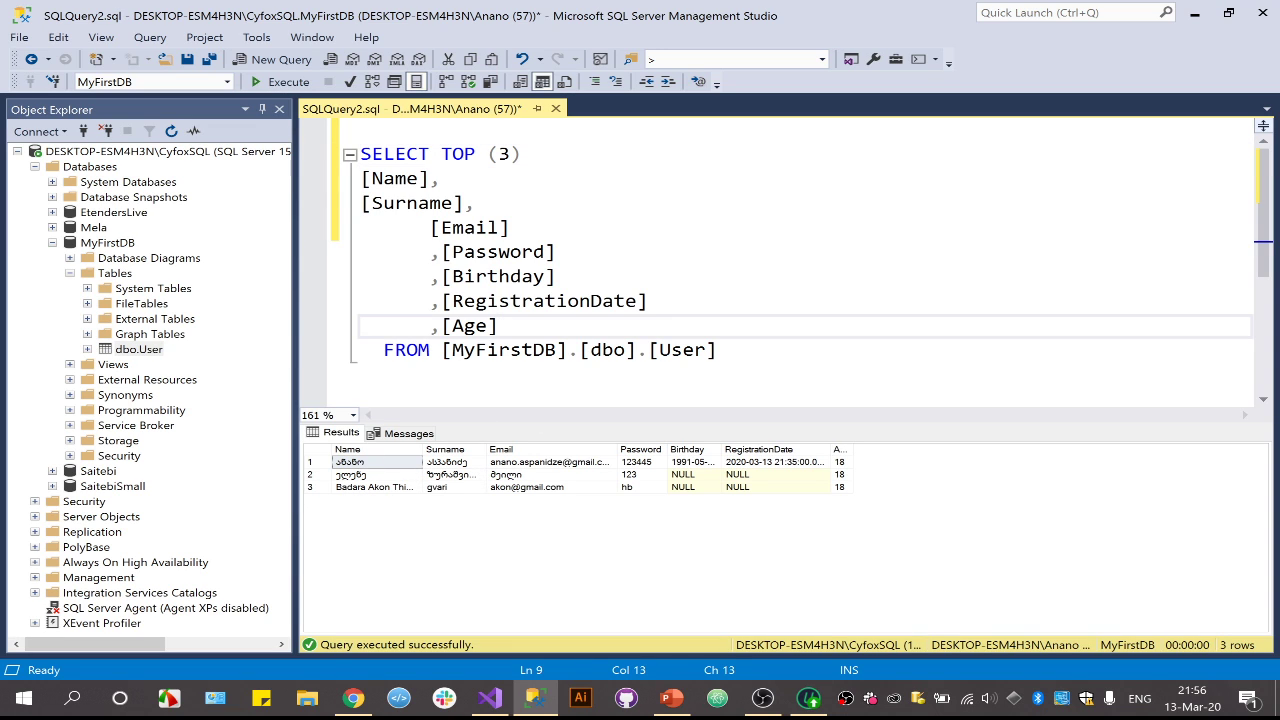
left_click_drag(499, 326, 720, 350)
left_click(499, 350)
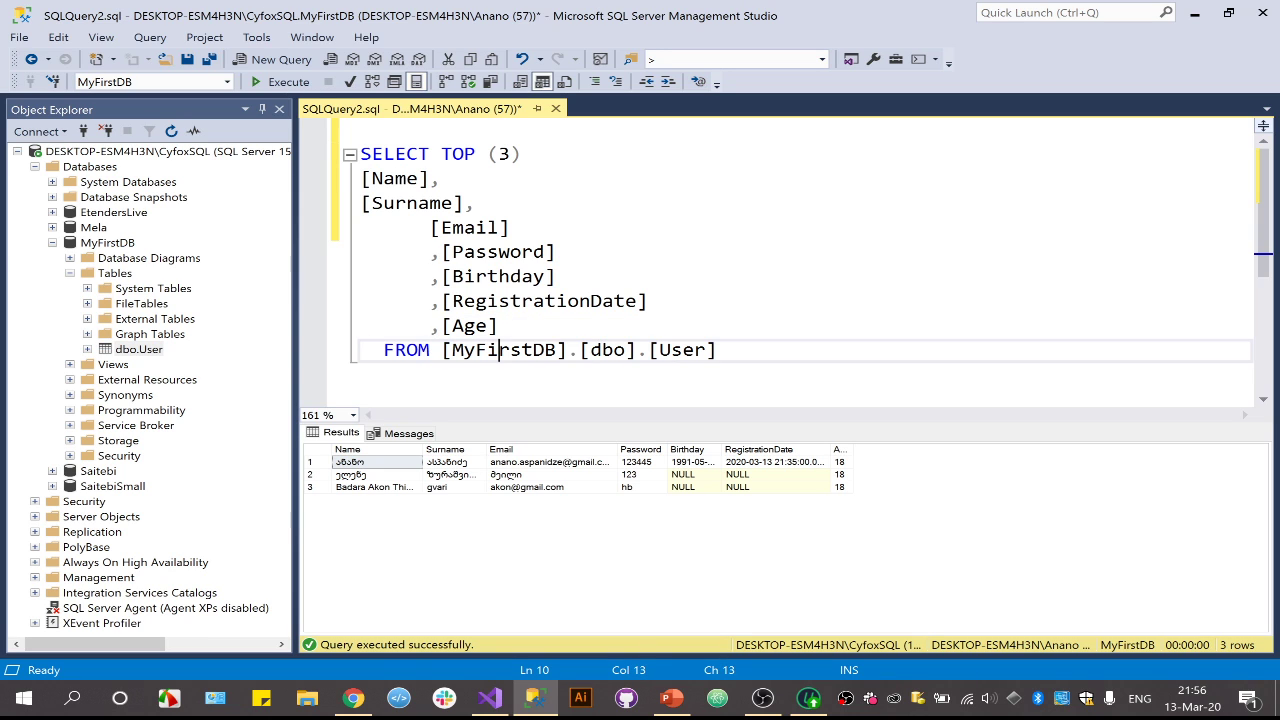
left_click(499, 326)
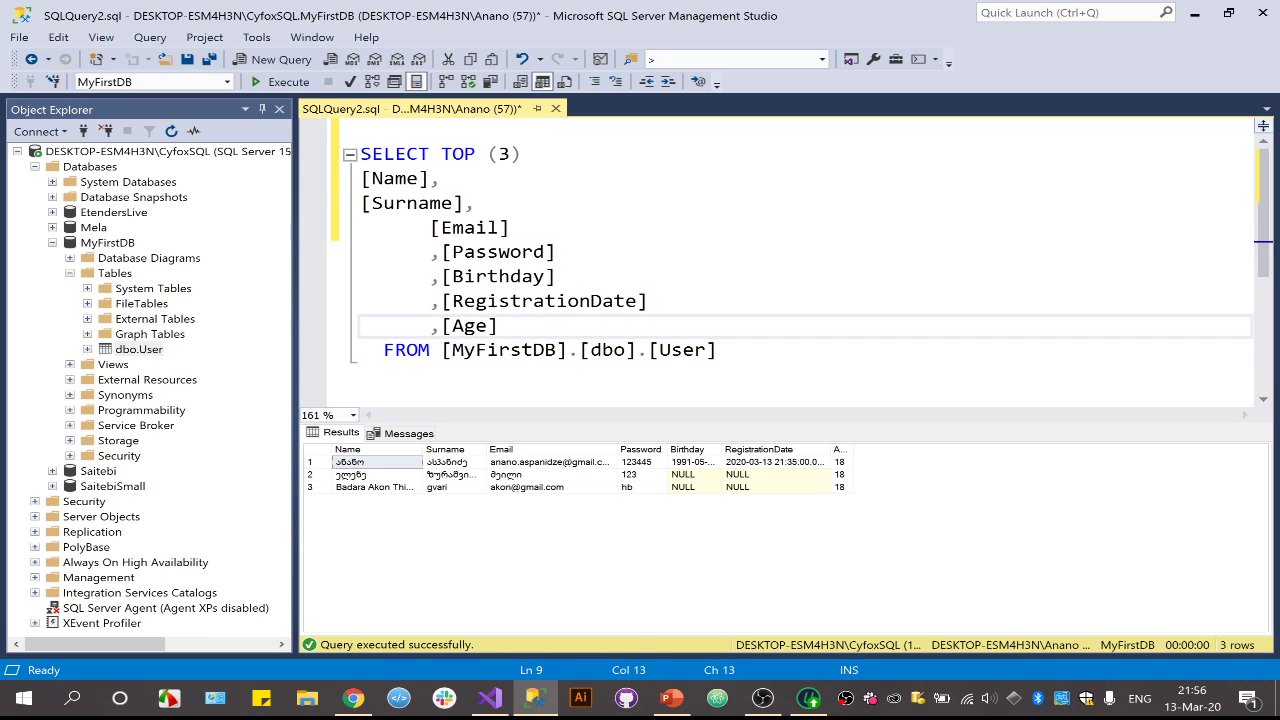
left_click_drag(443, 350, 716, 350)
Review the reformatted SELECT TOP (3) query and add a blank line after [Age].
left_click_drag(546, 301, 360, 154)
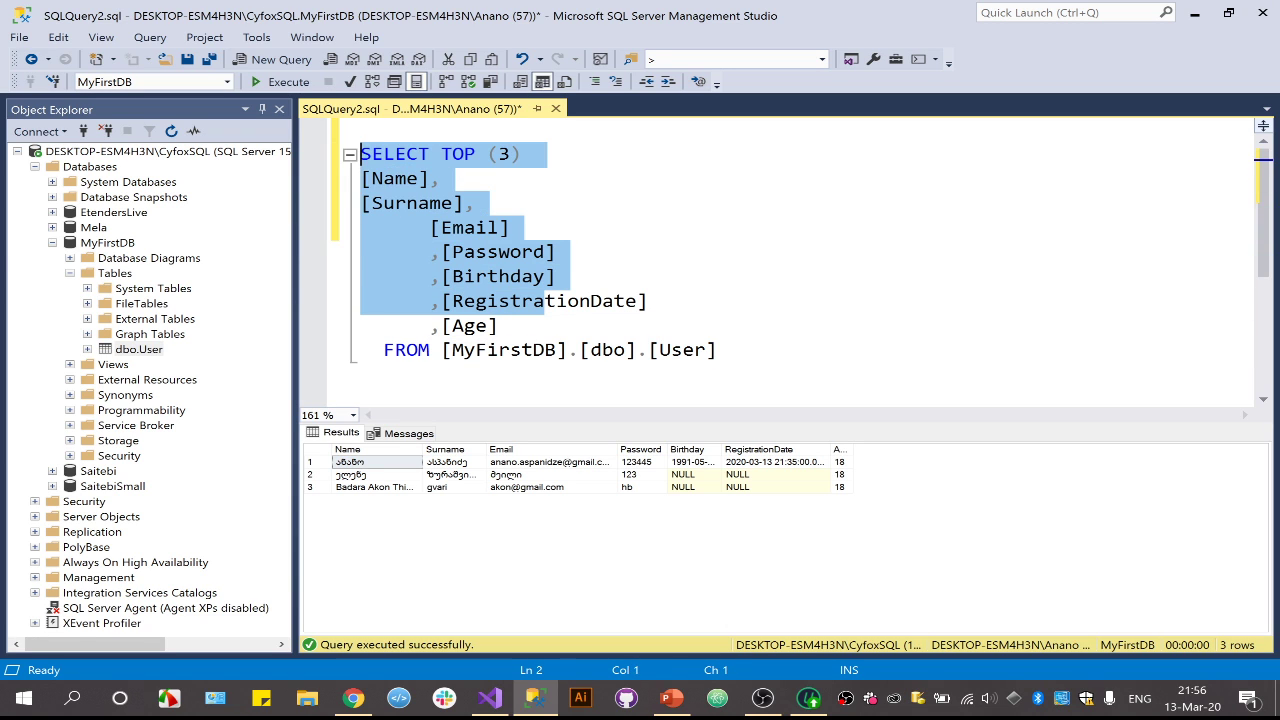
left_click(511, 228)
left_click_drag(533, 154, 361, 154)
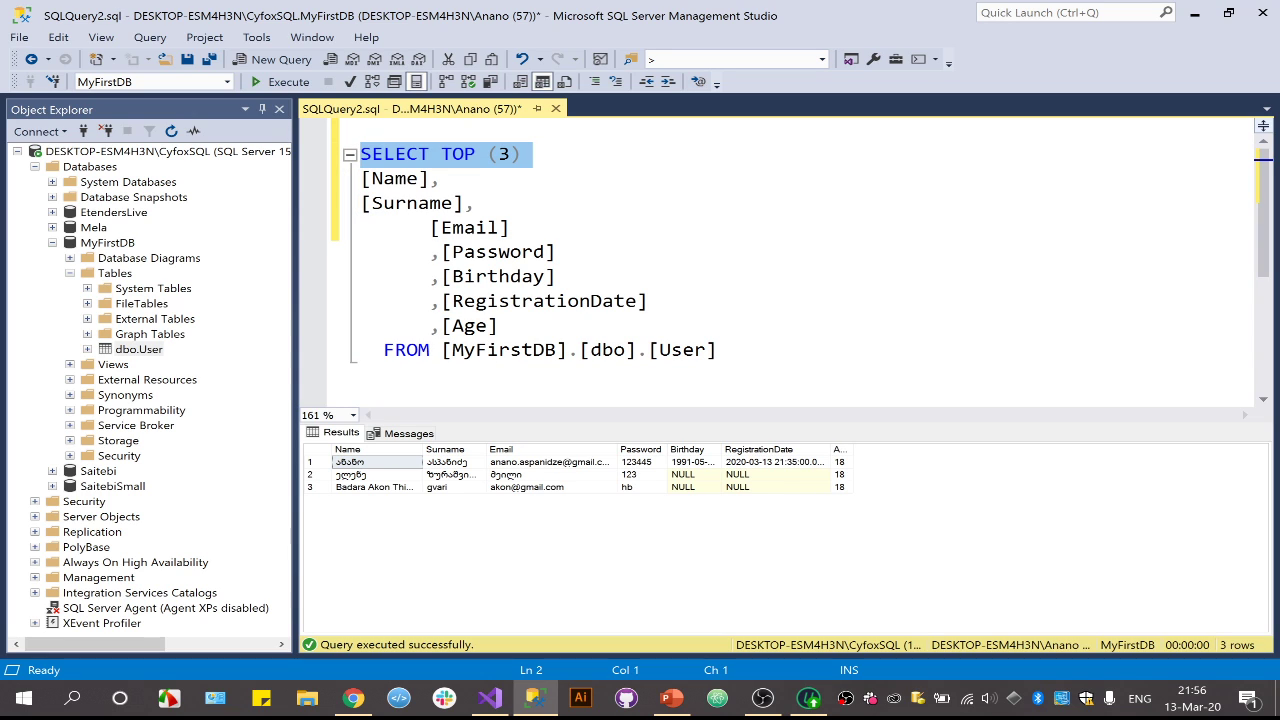
left_click(361, 178)
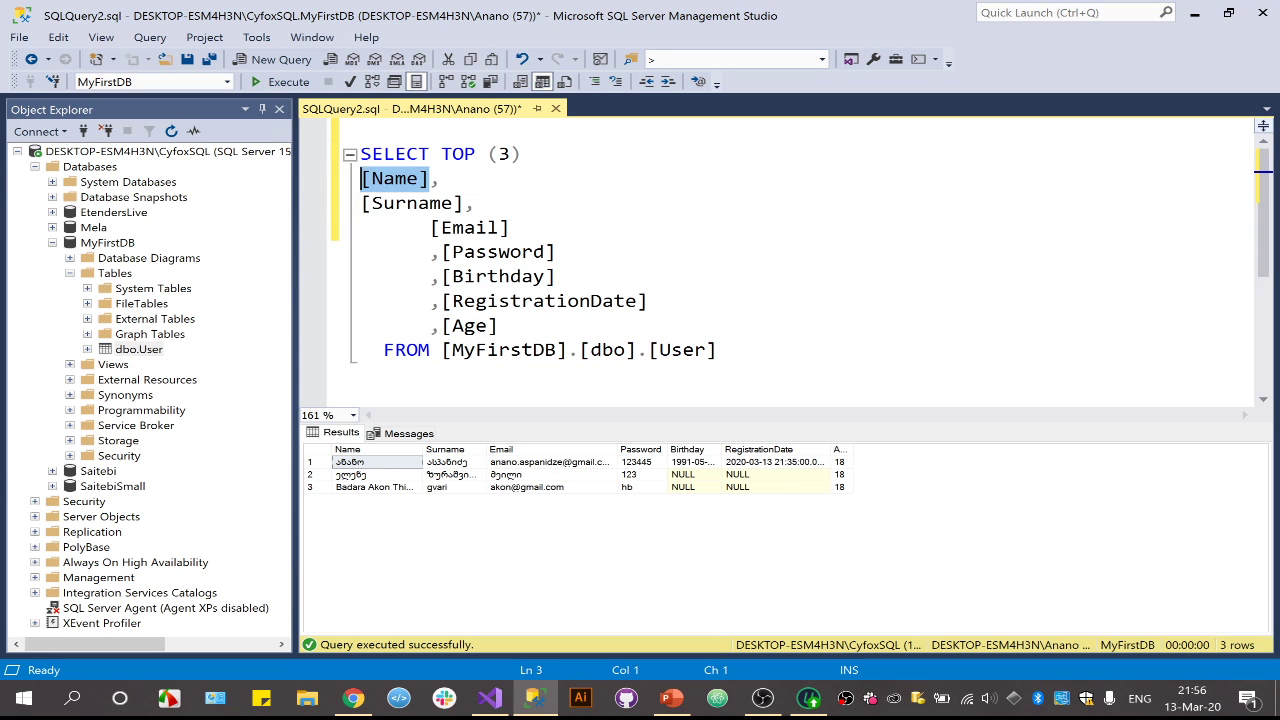
left_click_drag(497, 228, 474, 228)
left_click(499, 252)
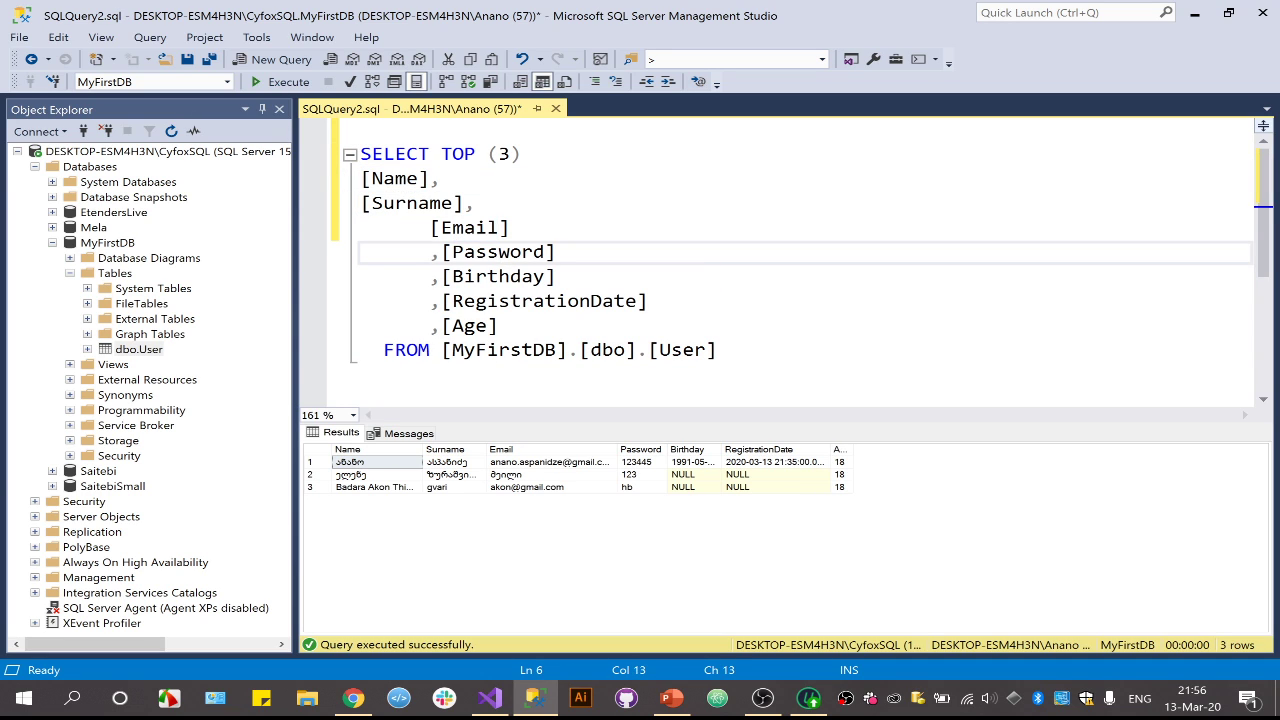
left_click(499, 326)
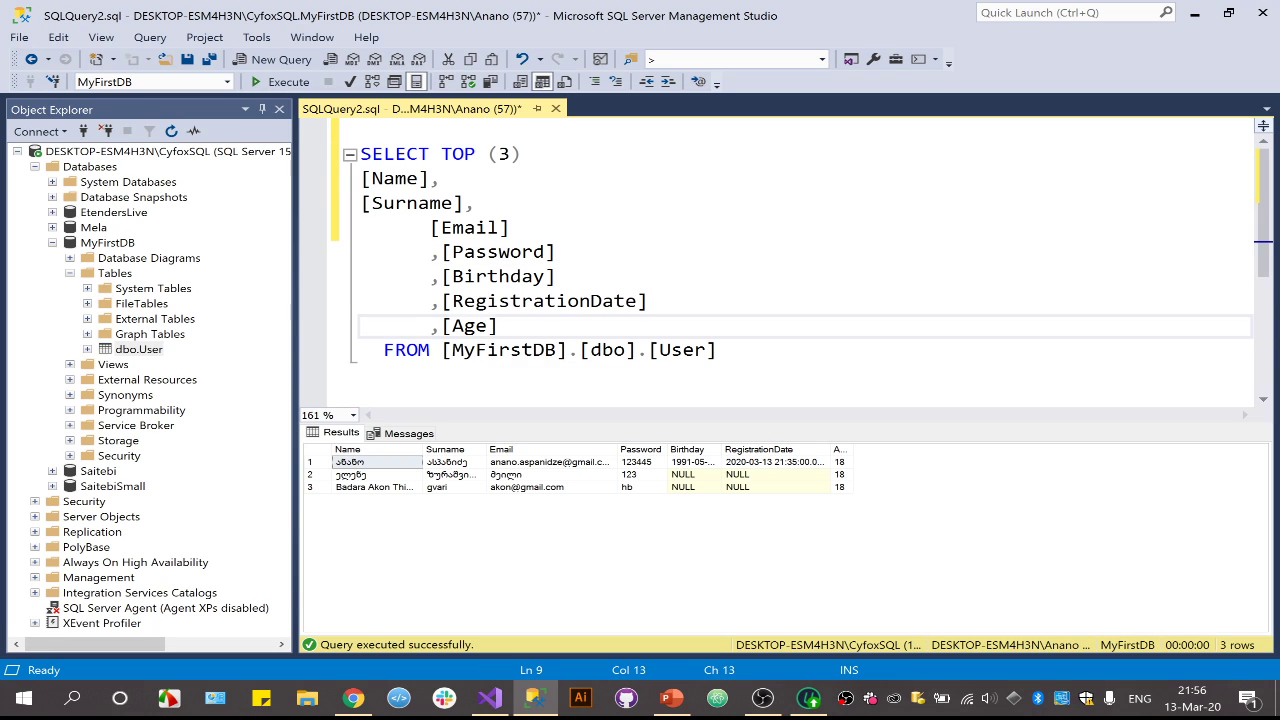
key("Return")
Select parts of the [MyFirstDB].[dbo].[User] reference, then rerun the TOP (3) query with F5.
scroll(800, 254, "down", 1)
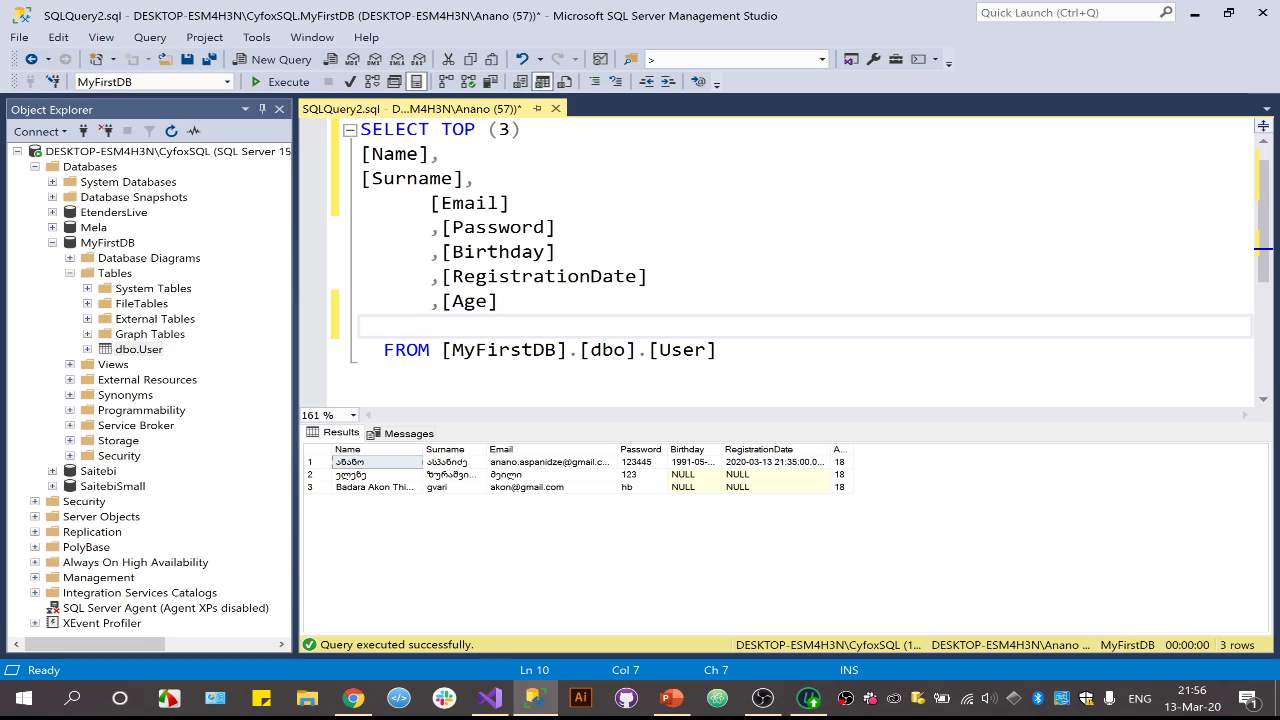
left_click_drag(443, 350, 558, 360)
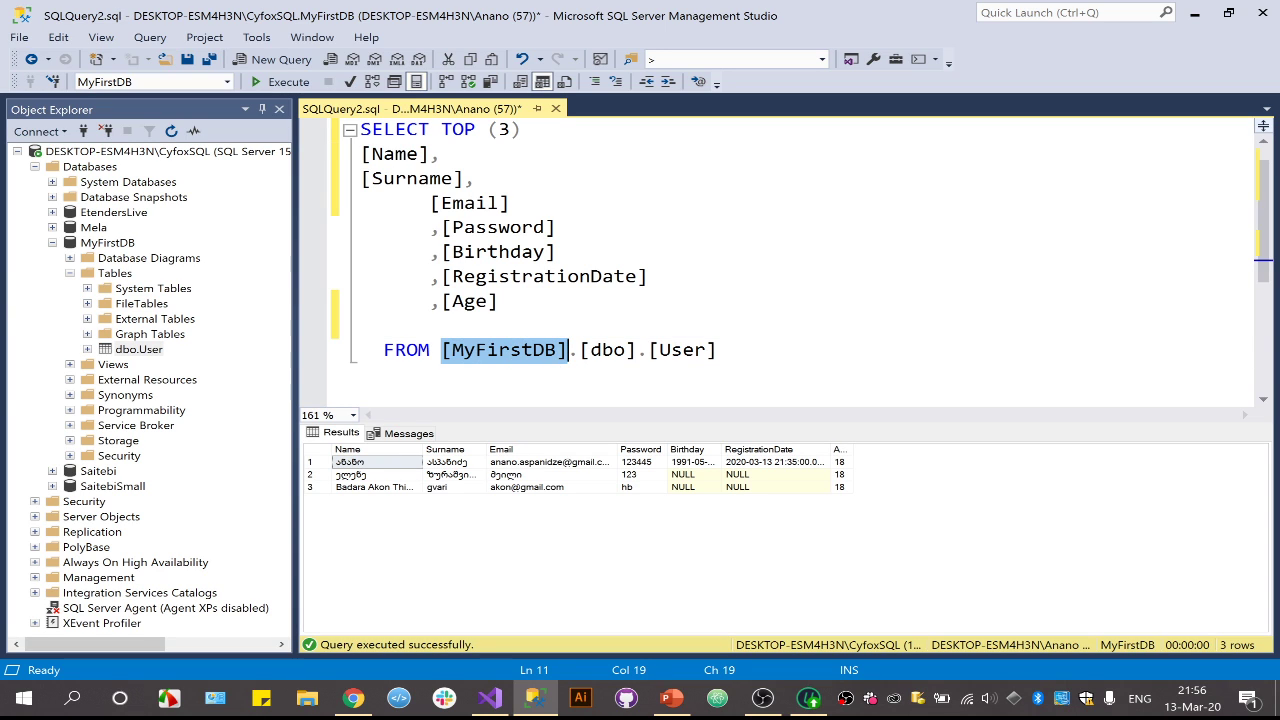
key("Right")
key("Right")
key("shift+Right")
key("shift+Right")
key("shift+Right")
key("shift+Right")
key("shift+Right")
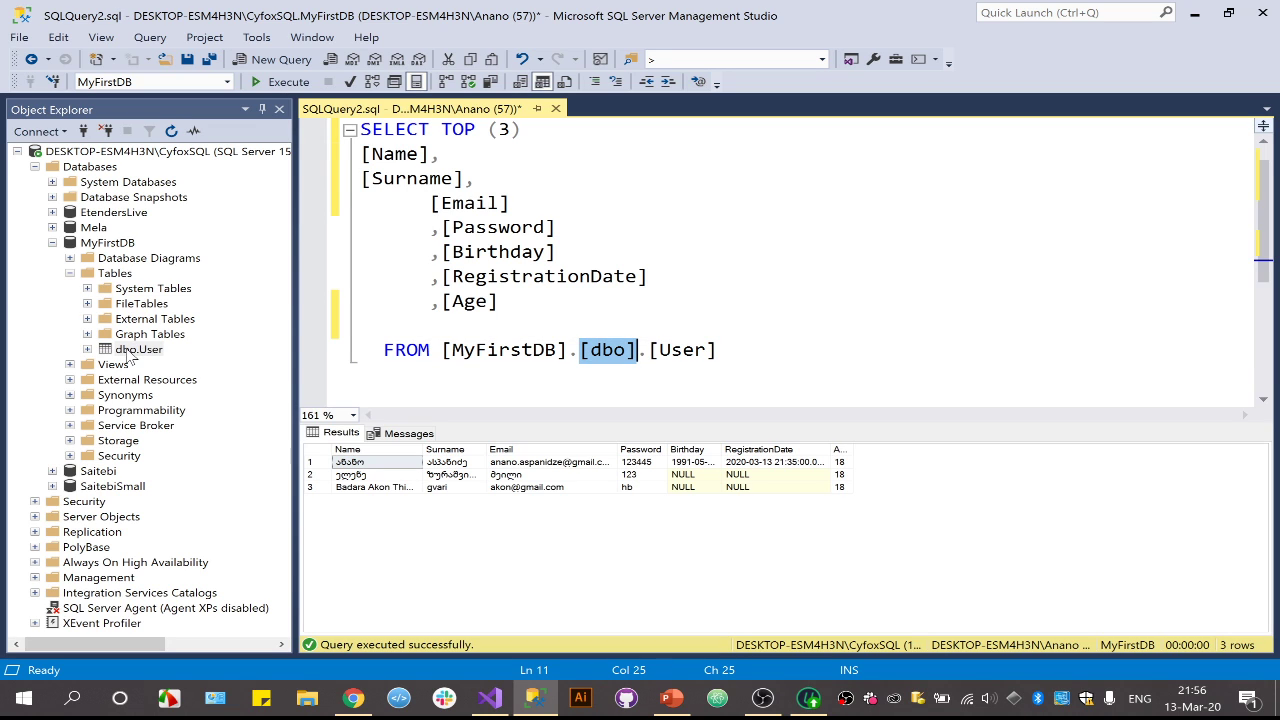
key("End")
key("shift+Left")
key("shift+Left")
key("shift+Left")
key("shift+Left")
key("shift+Left")
key("shift+Left")
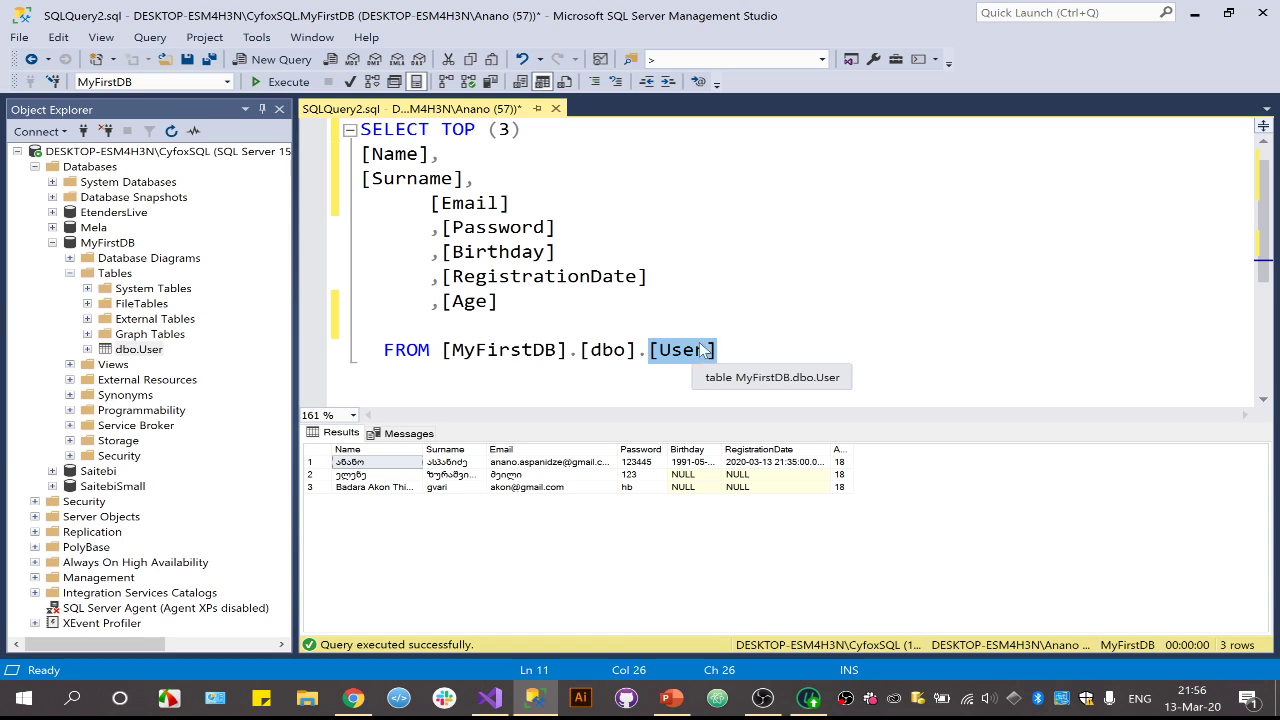
key("Up")
key("Up")
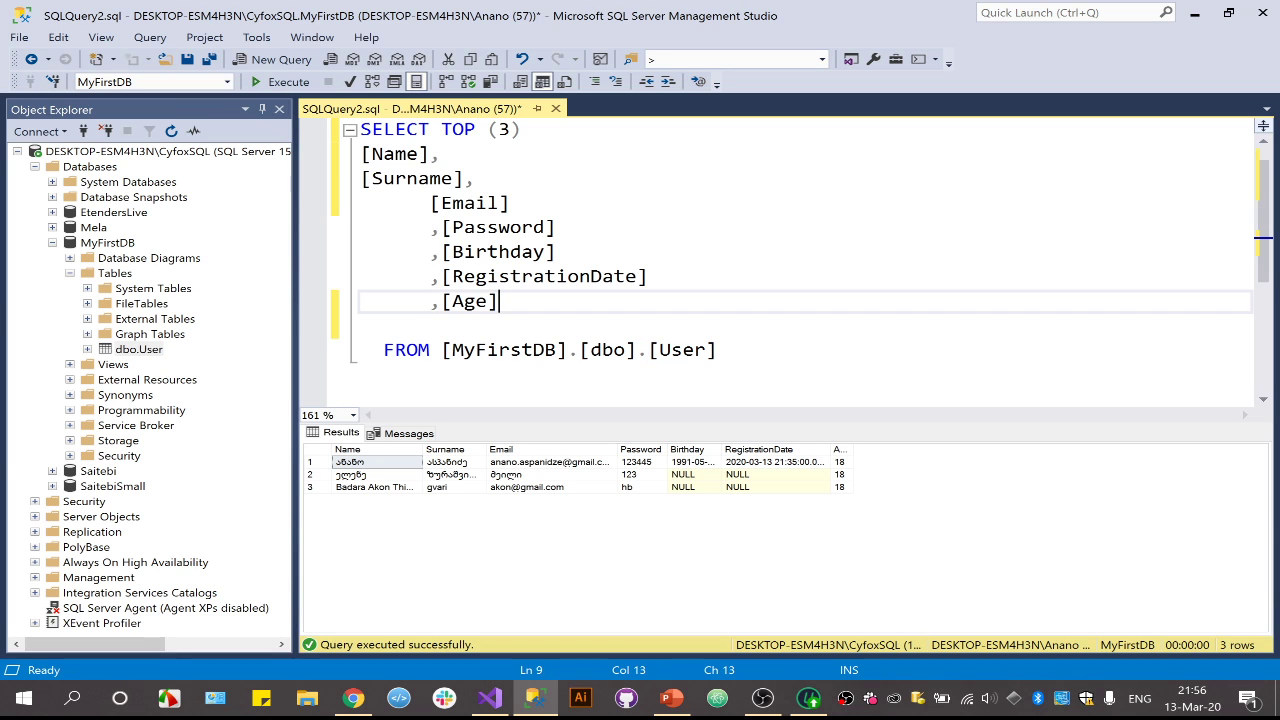
key("F5")
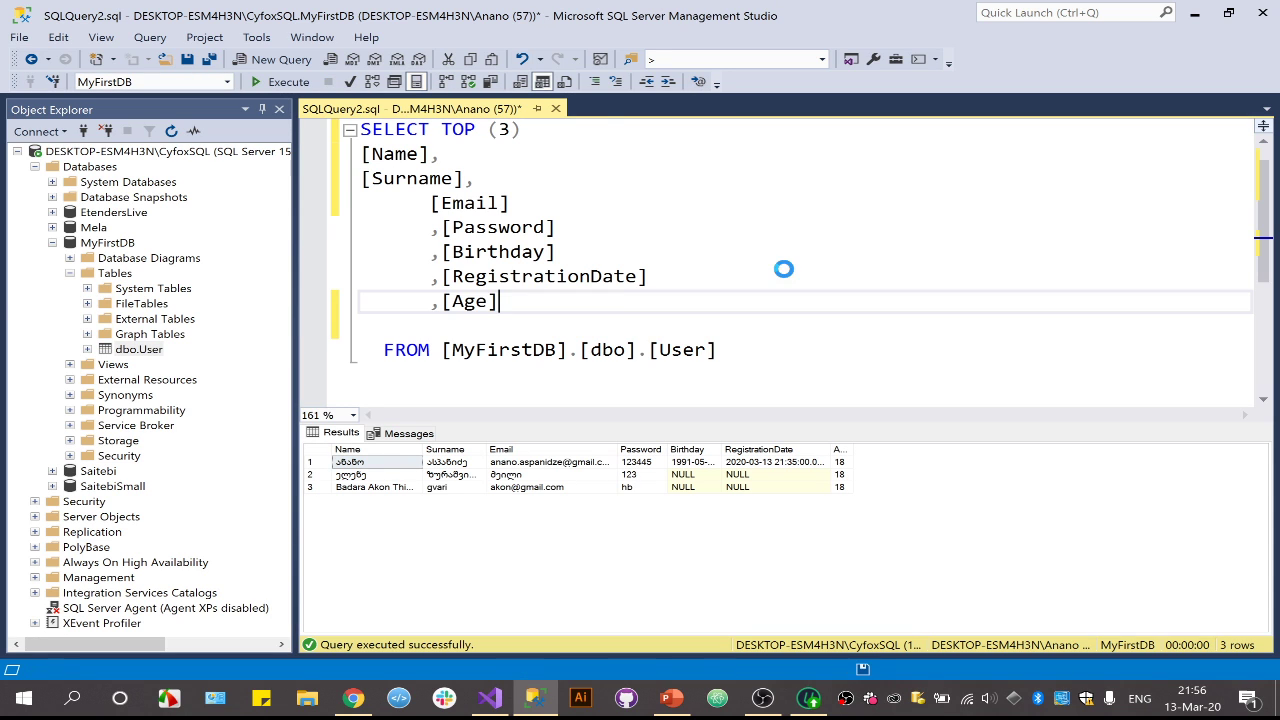
Save the query to the Desktop as SQLQuery2.sql.
key("ctrl+s")
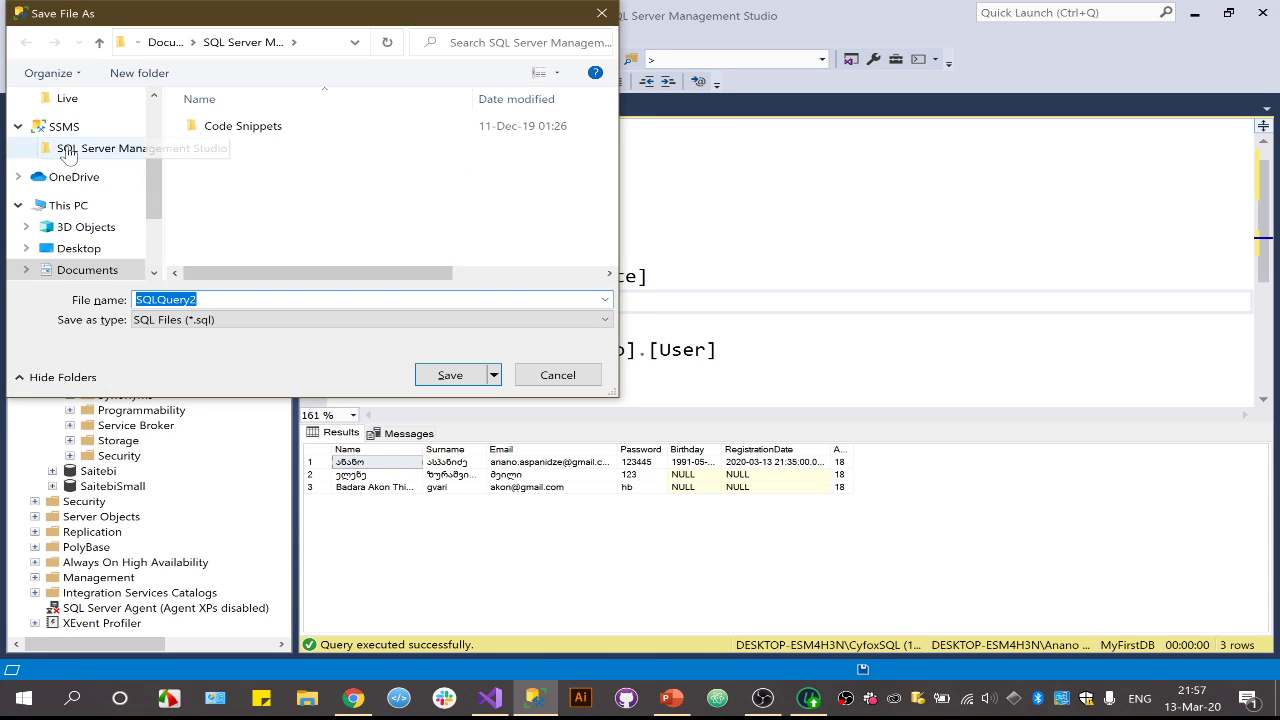
scroll(147, 197, "up", 1)
scroll(140, 200, "down", 3)
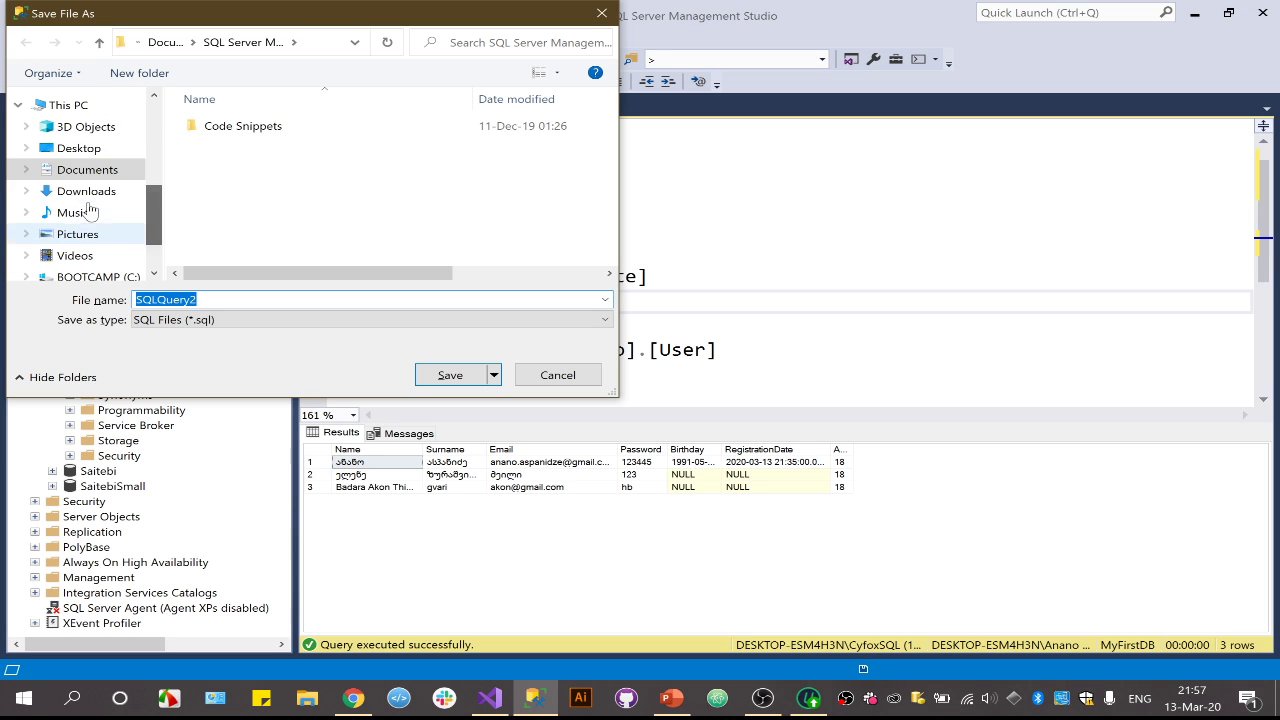
left_click(86, 126)
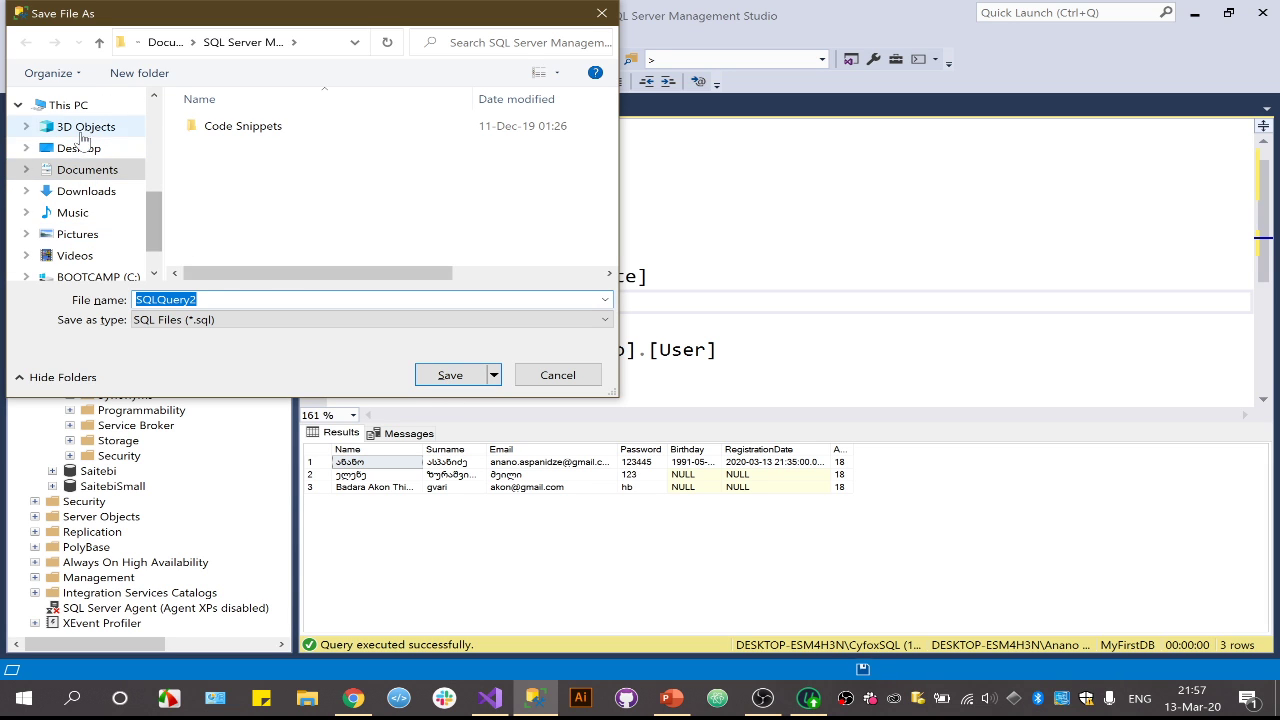
left_click(79, 148)
left_click(450, 375)
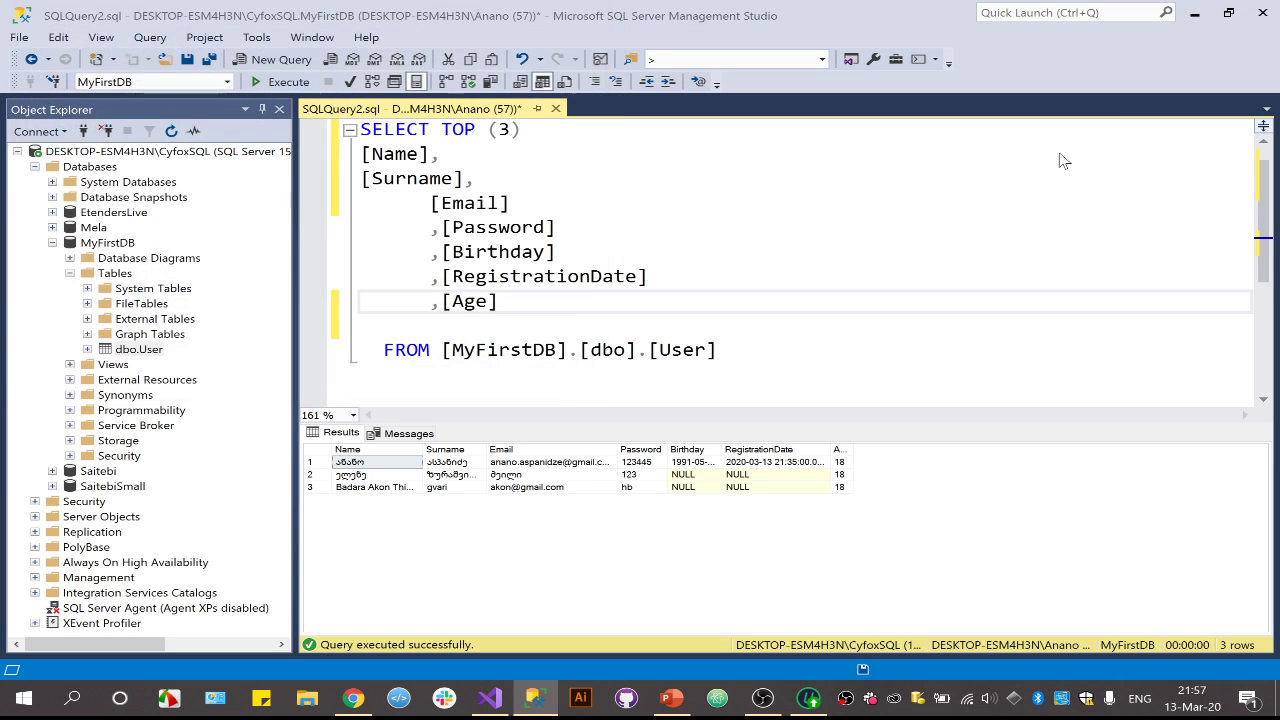
Minimize Management Studio, PowerPoint and Visual Studio, and decline the IObit uninstaller upgrade offer.
left_click(1188, 14)
left_click(1180, 15)
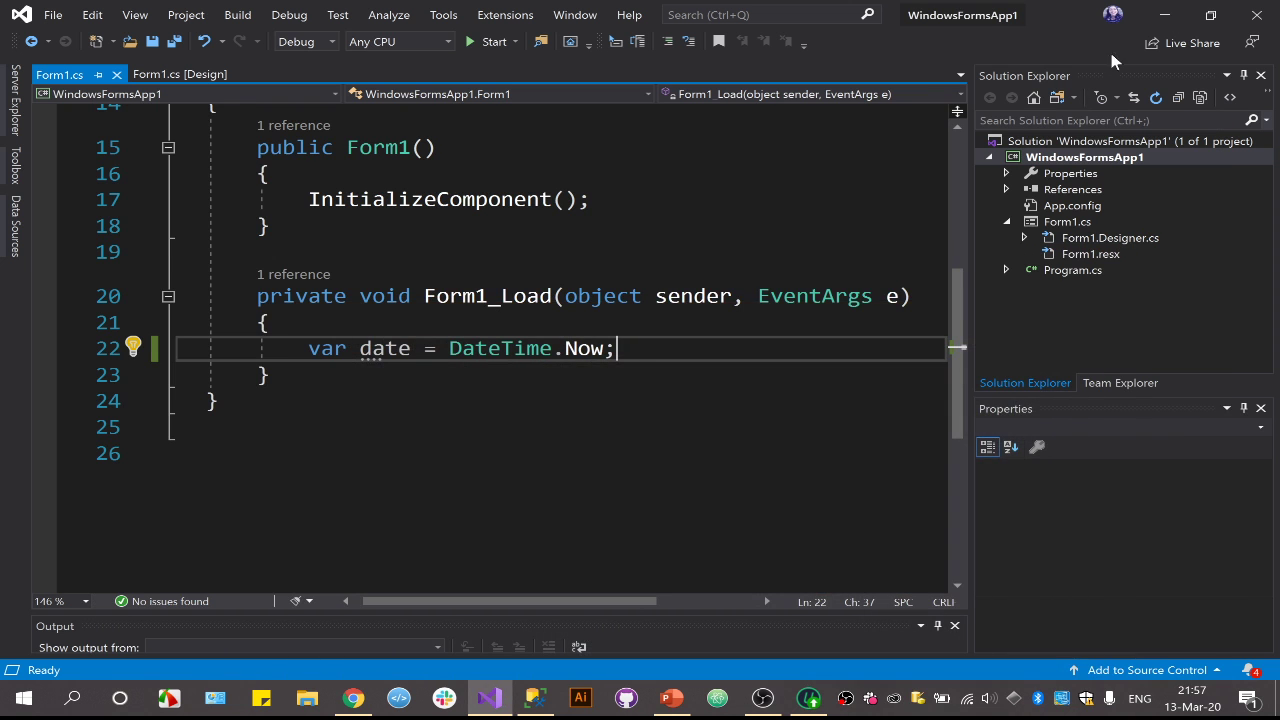
left_click(1165, 14)
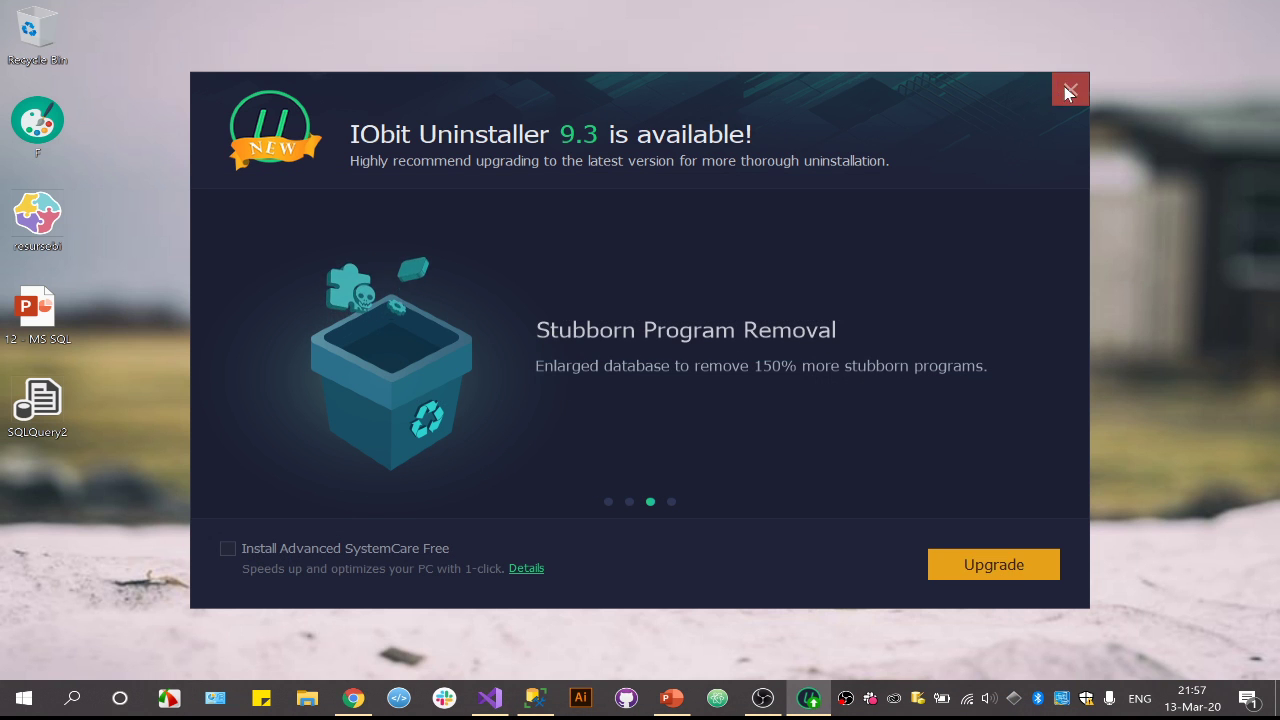
left_click(1070, 89)
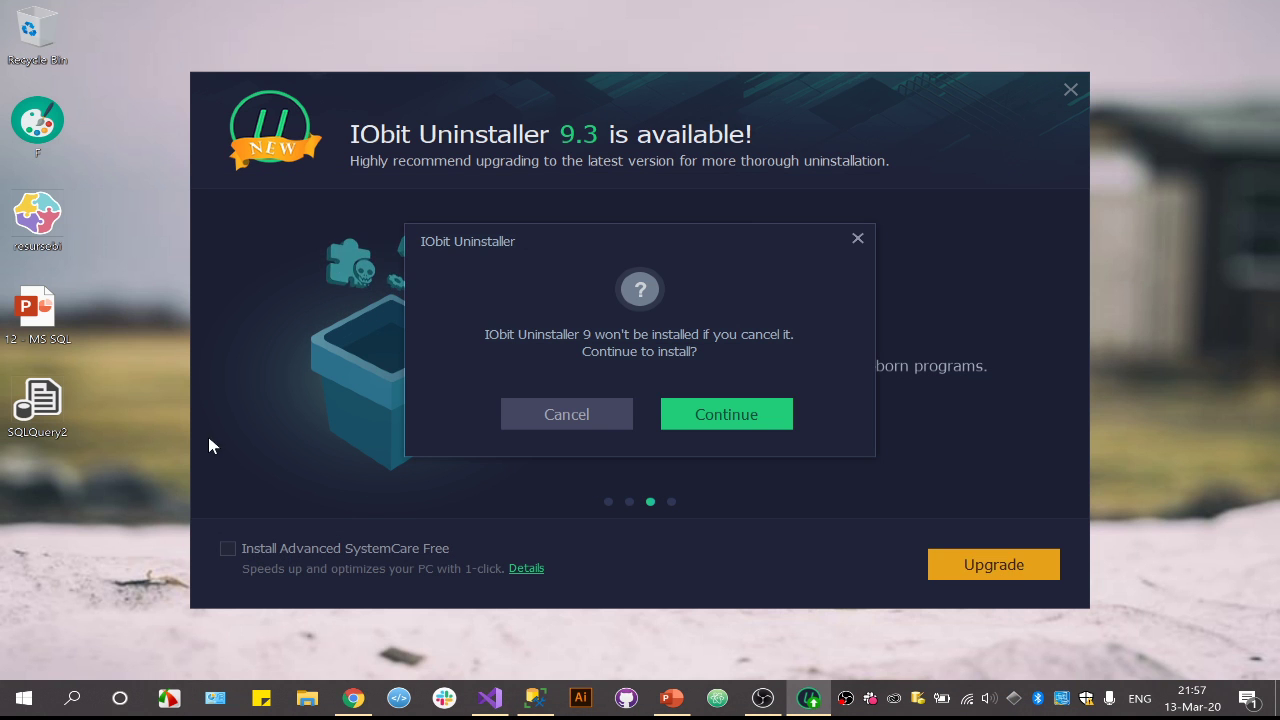
left_click(535, 428)
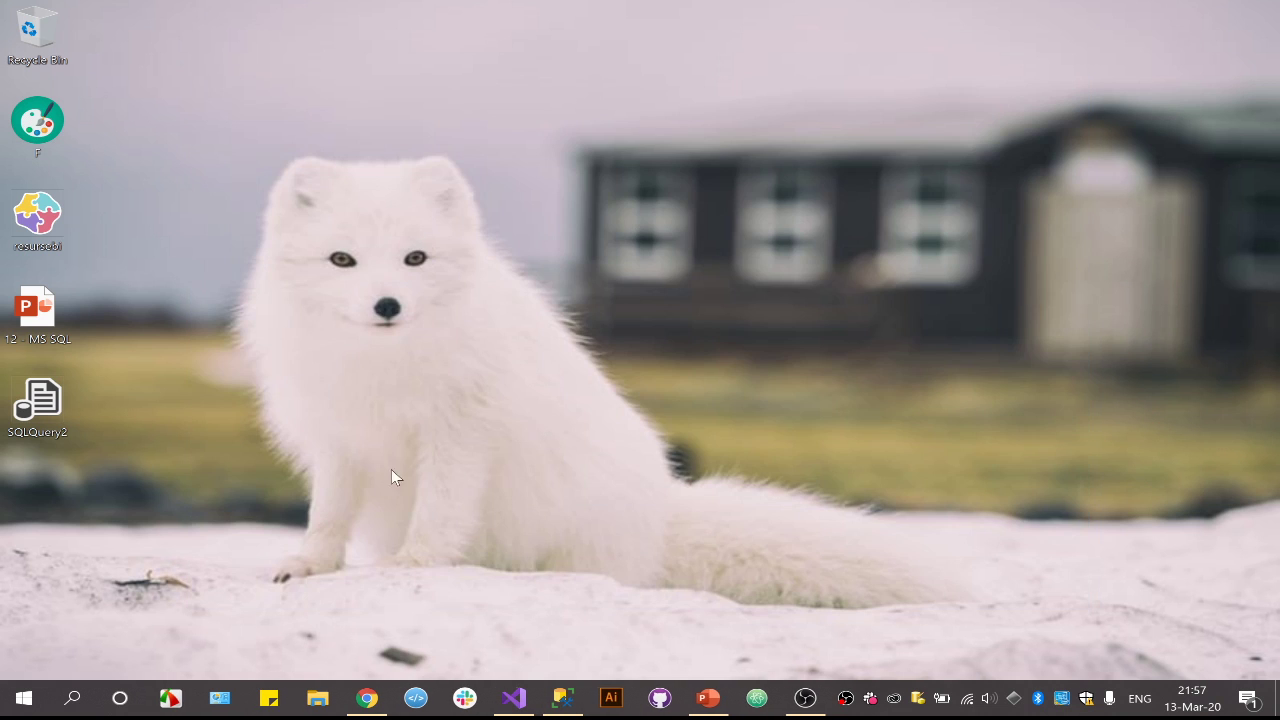
Open the saved SQLQuery2 file from the desktop to check it.
left_click(70, 427)
key("Return")
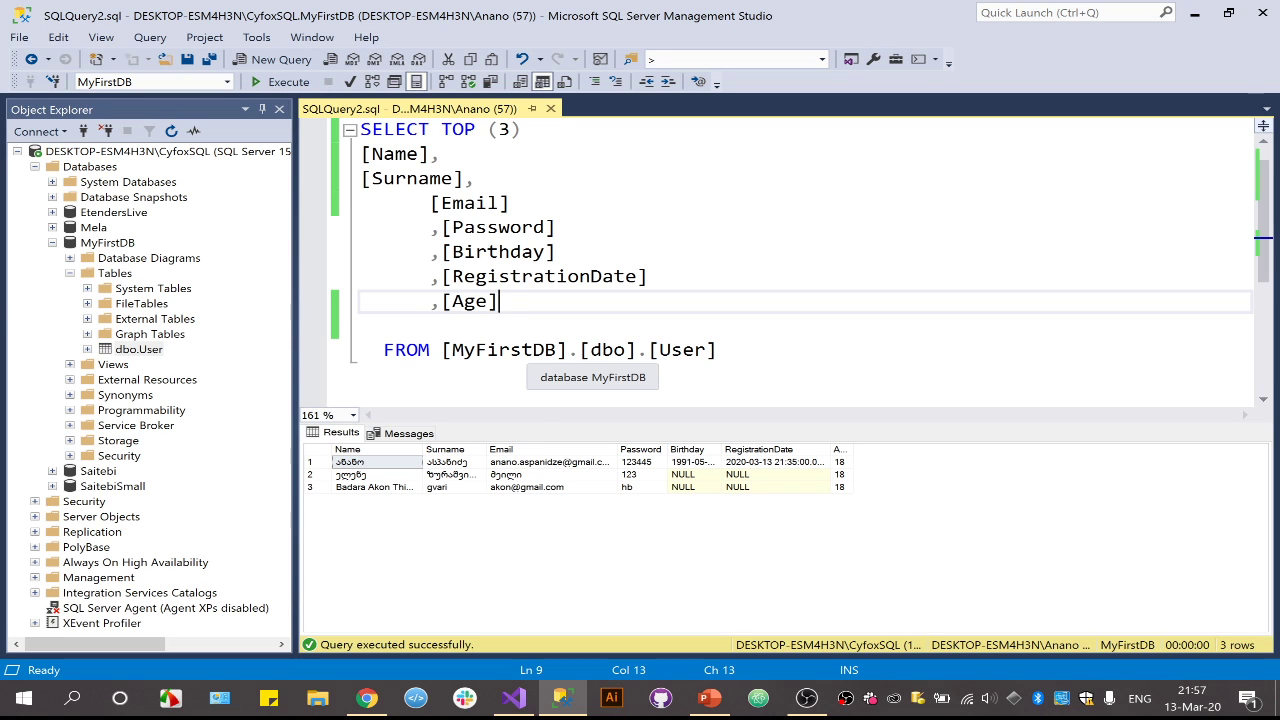
scroll(800, 254, "up", 1)
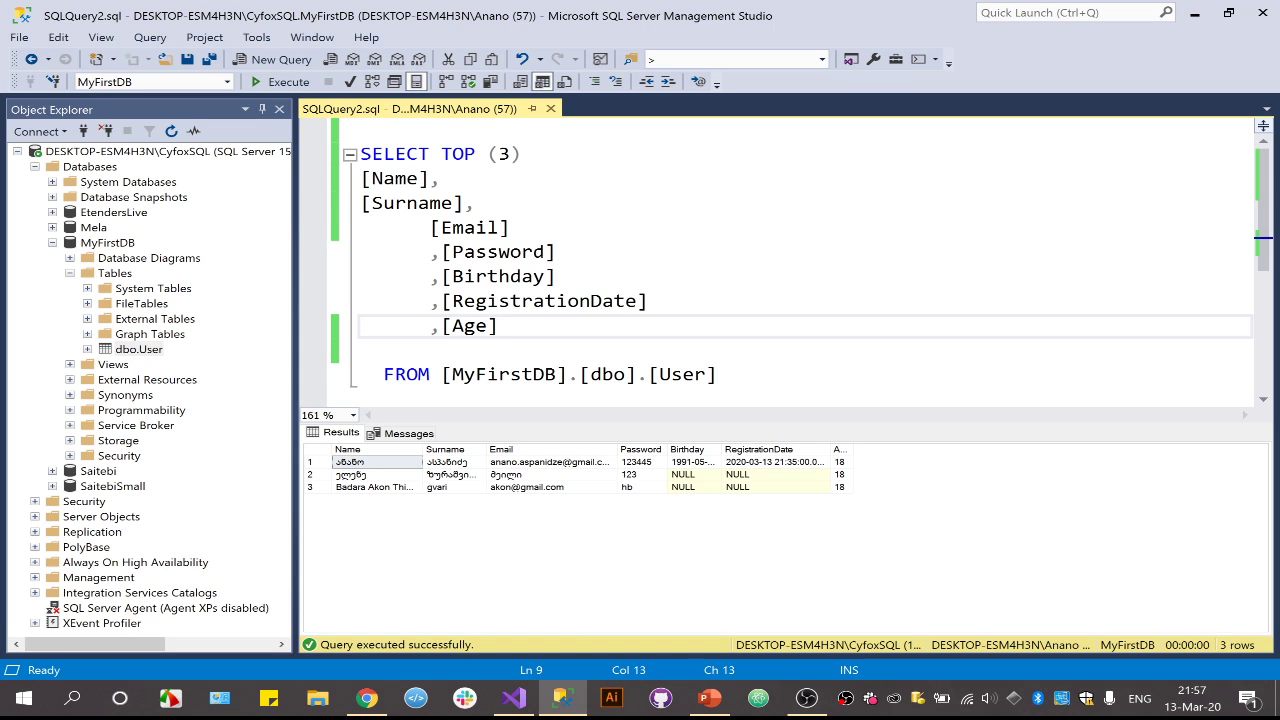
scroll(800, 254, "down", 2)
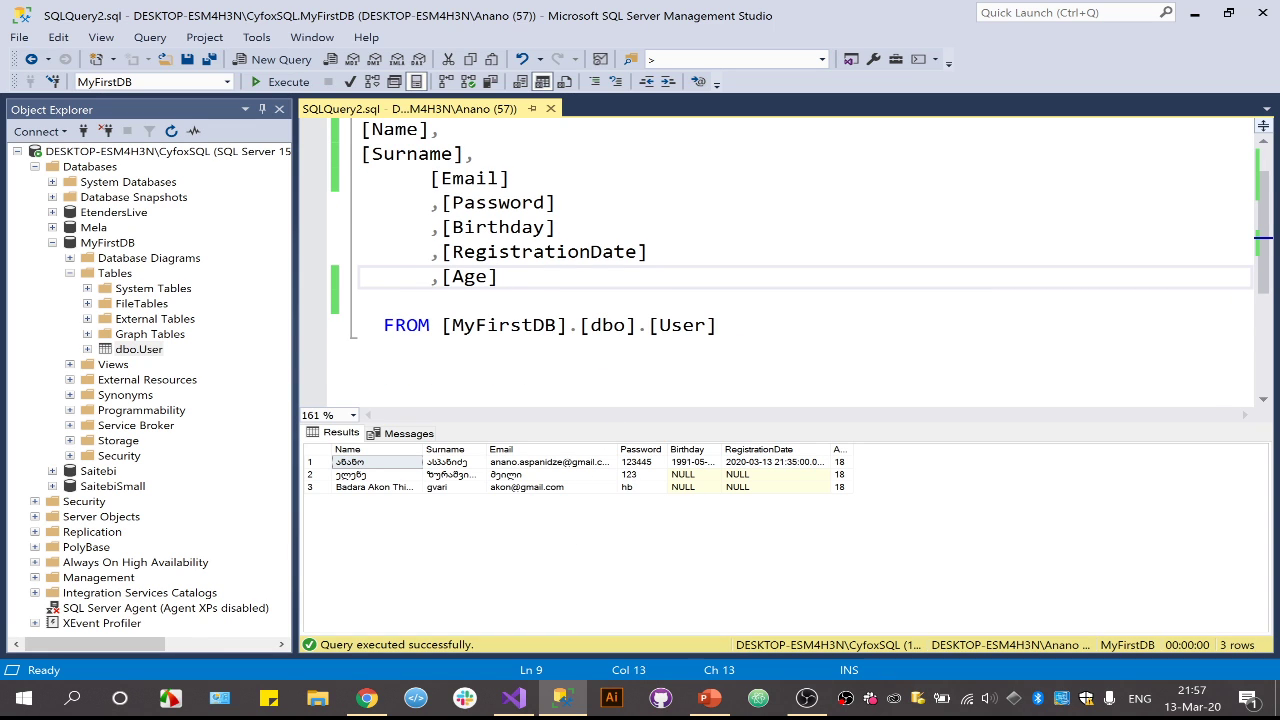
scroll(800, 254, "up", 2)
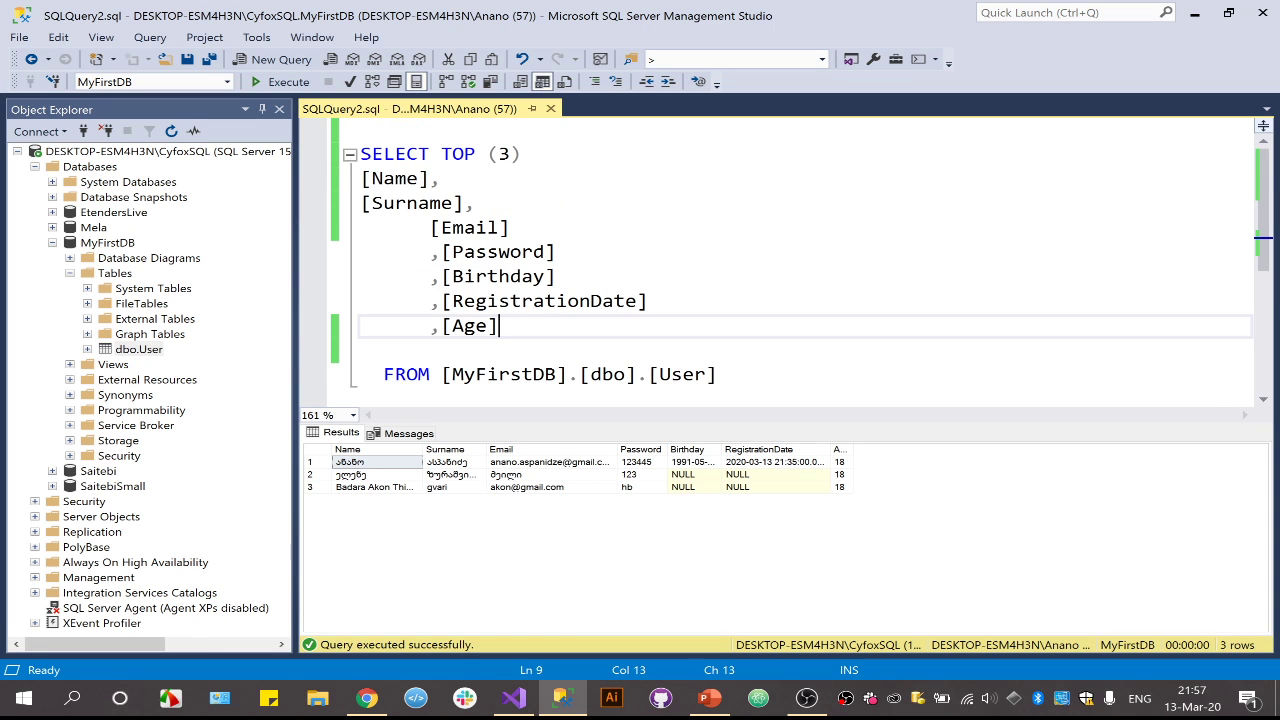
Delete the SQLQuery2 copy from the desktop and switch to Chrome.
left_click(560, 700)
left_click(34, 400)
key("Delete")
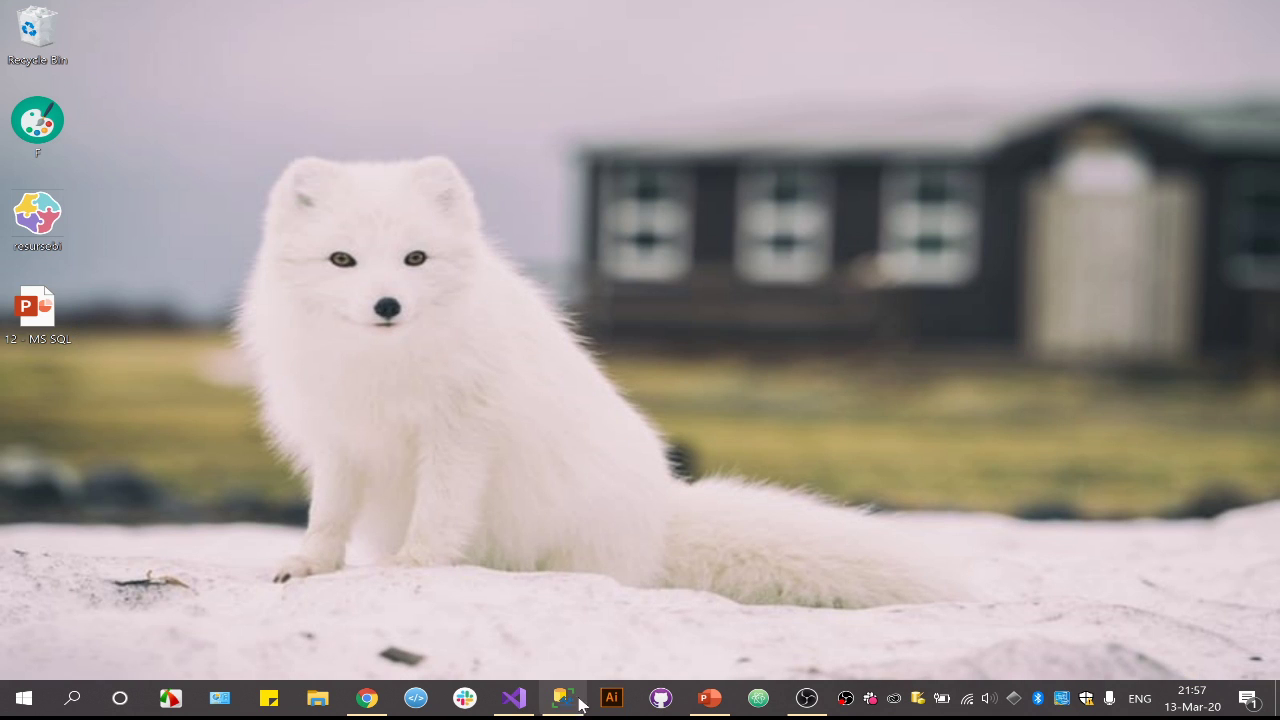
left_click(560, 700)
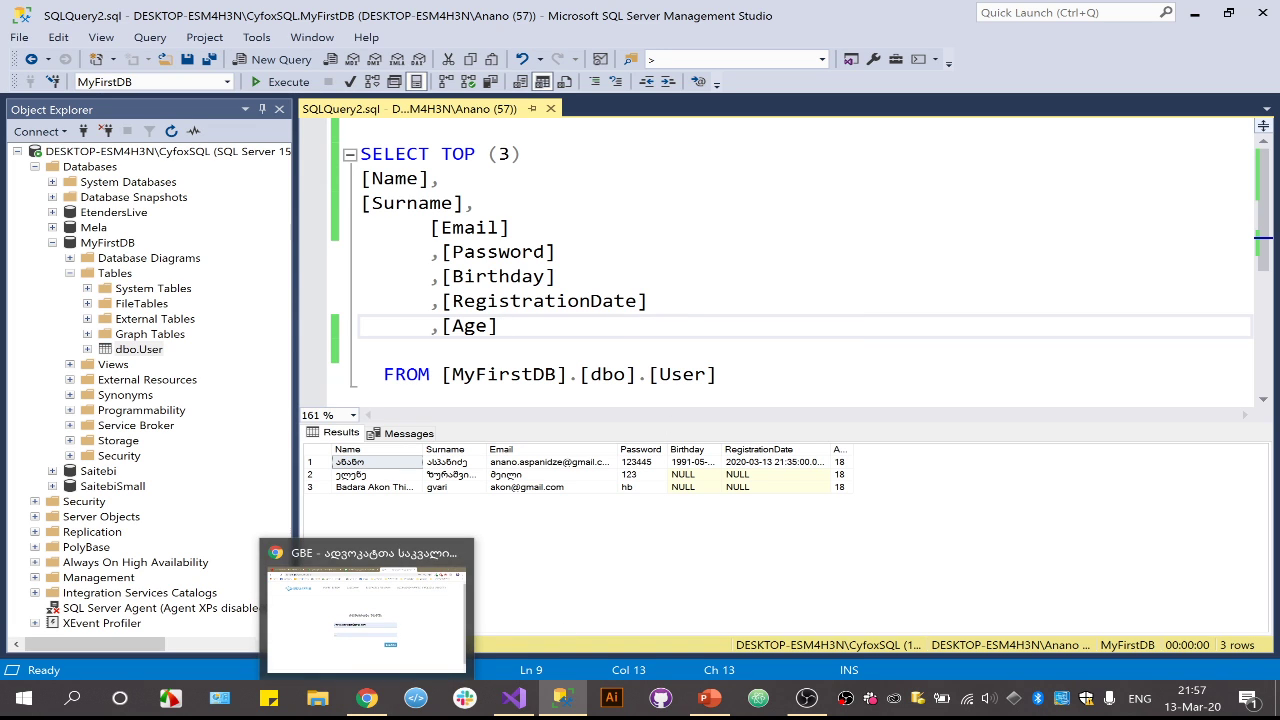
left_click(368, 698)
Close the Chrome login tab and switch back to Management Studio.
key("ctrl+w")
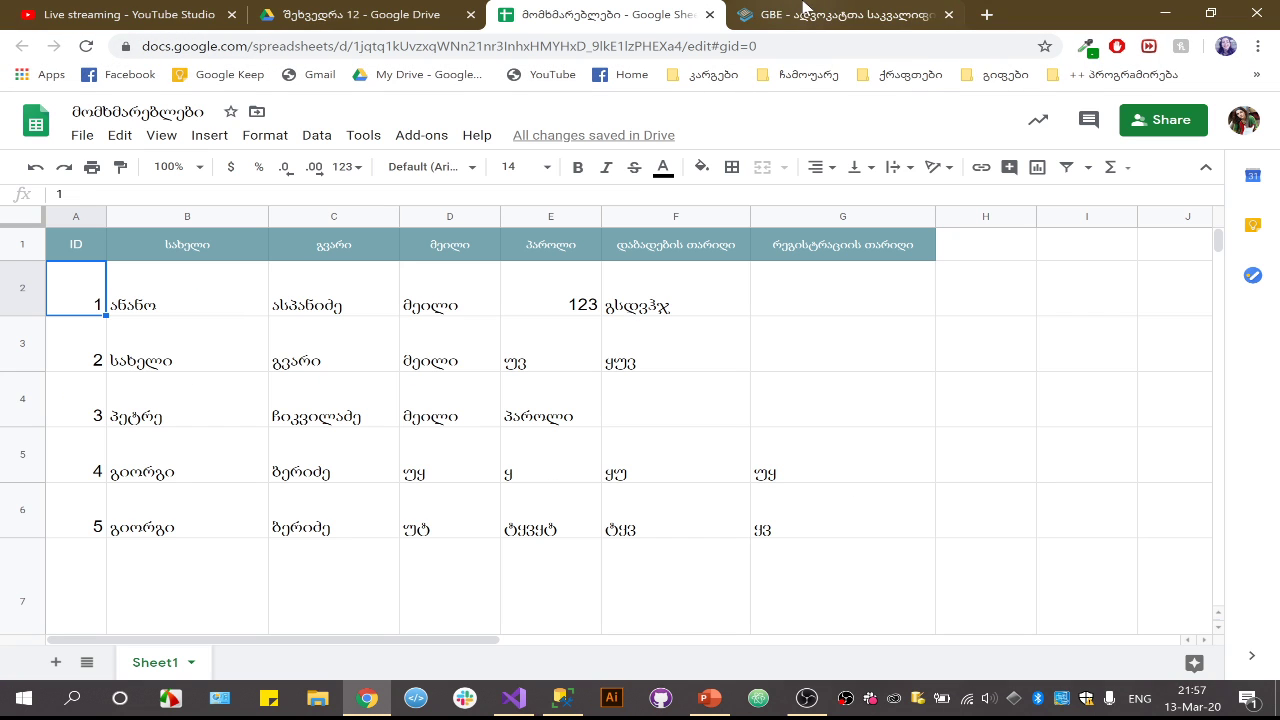
left_click(731, 708)
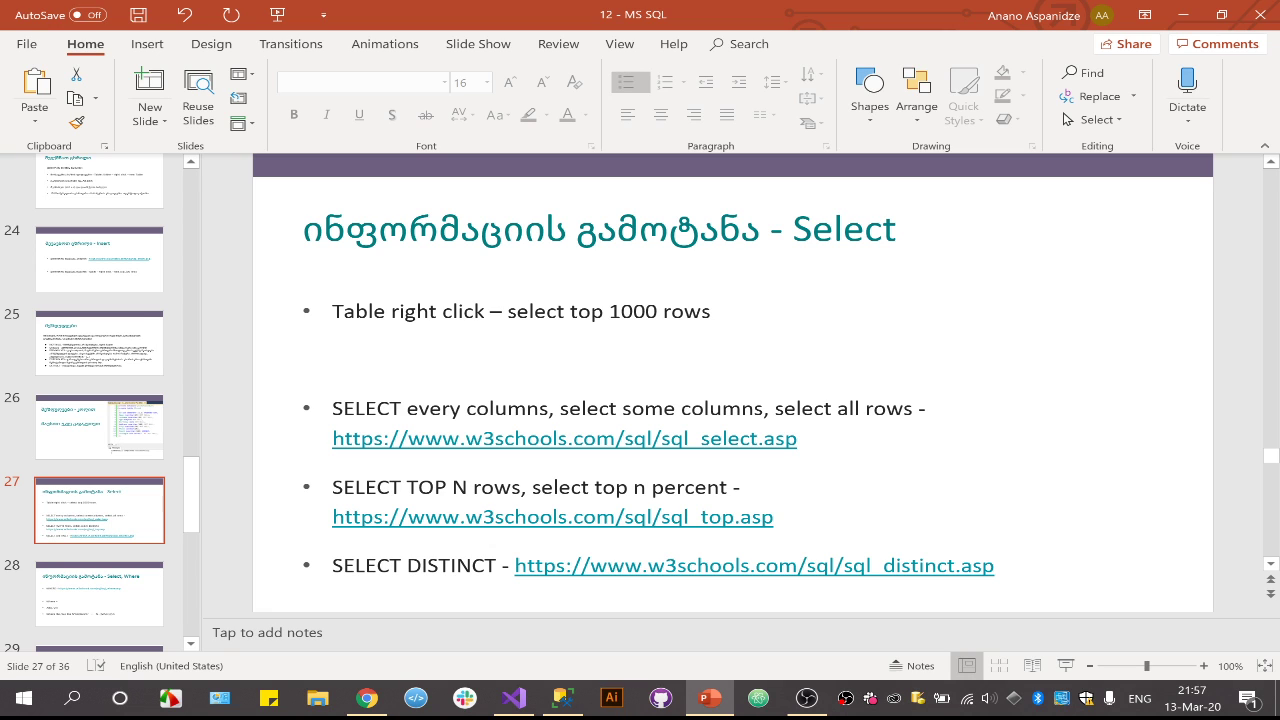
left_click(514, 698)
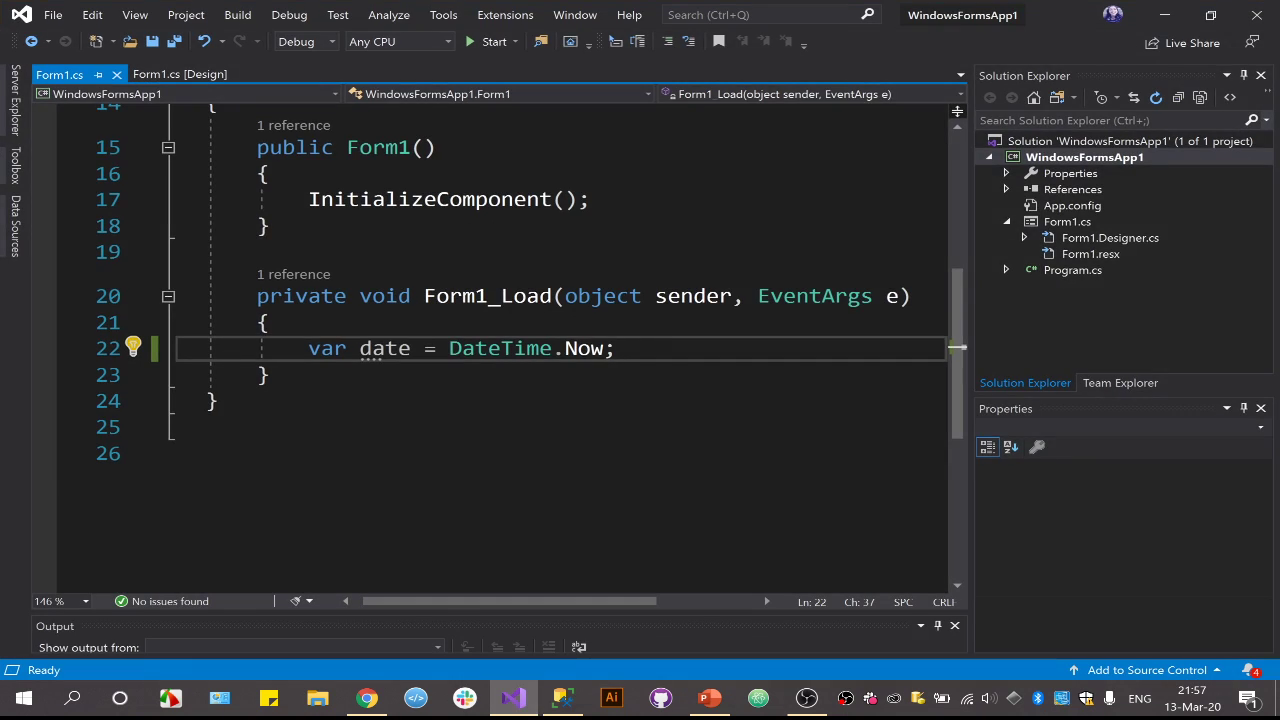
left_click(563, 700)
Close SQLQuery2 and generate a Select Top 1000 Rows script for dbo.User.
left_click(550, 108)
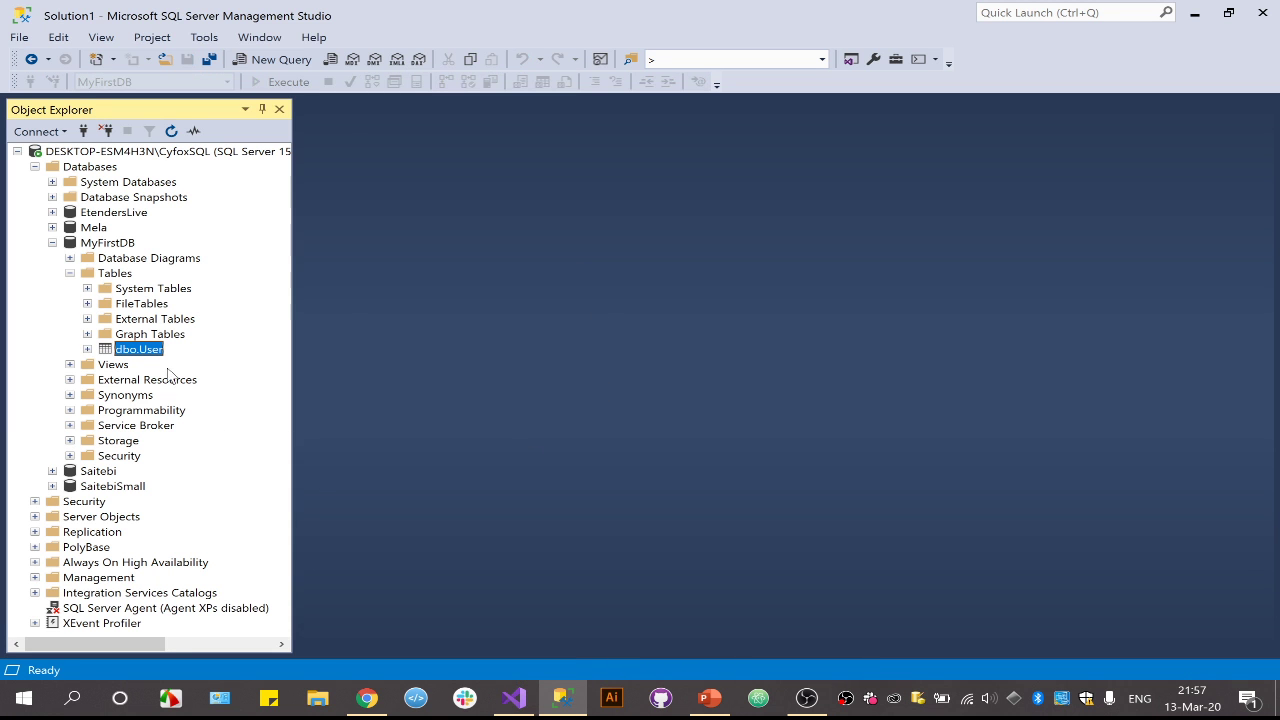
right_click(138, 352)
left_click(180, 390)
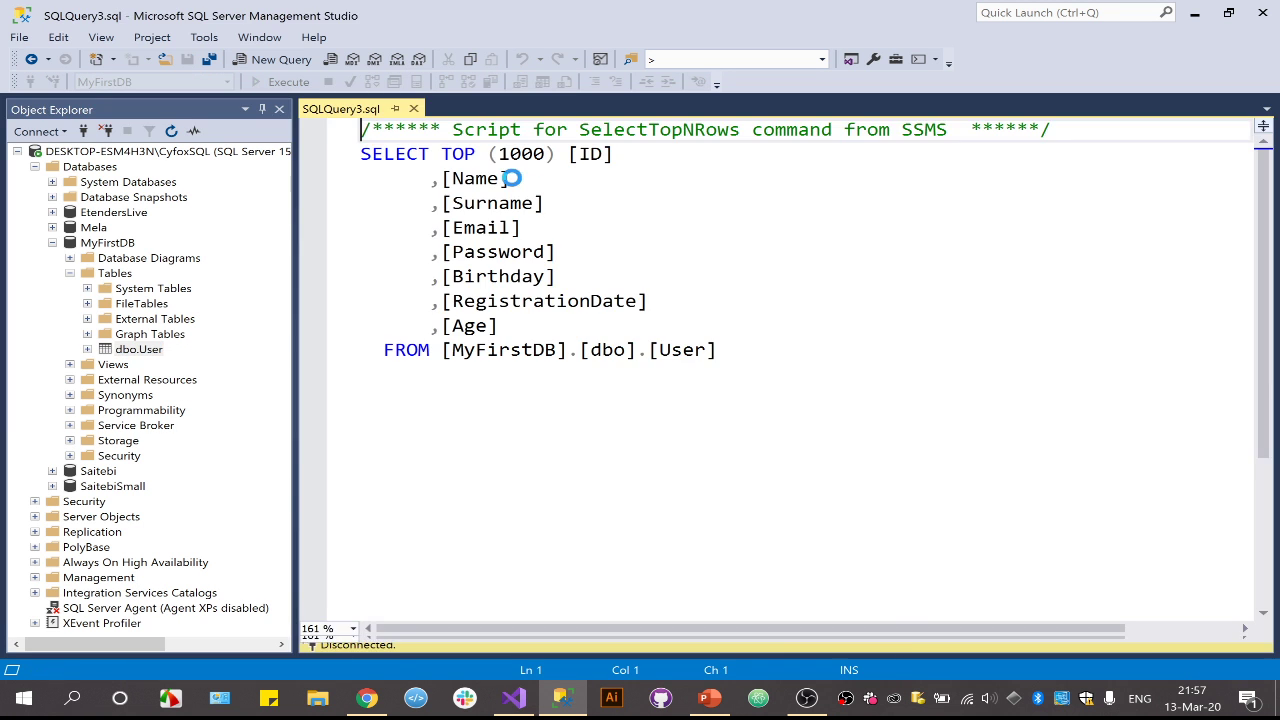
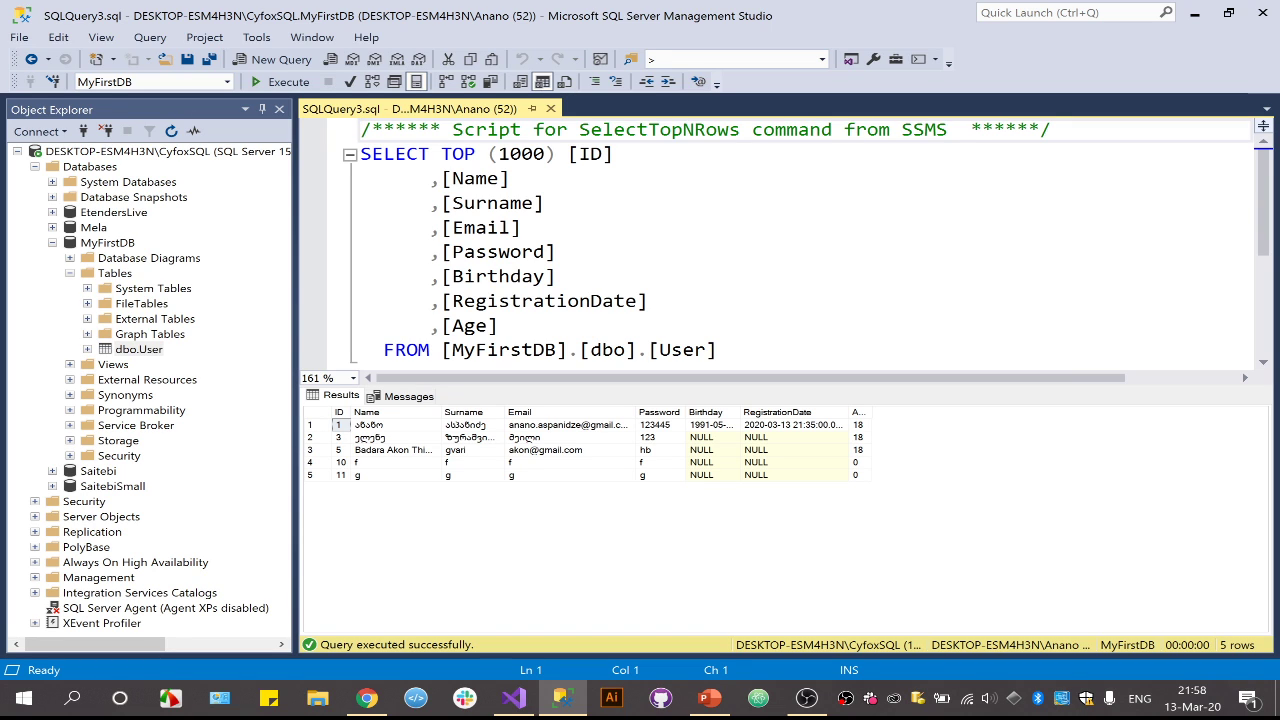
Replace the 1000 row limit with 100 percent and run the query.
double_click(521, 154)
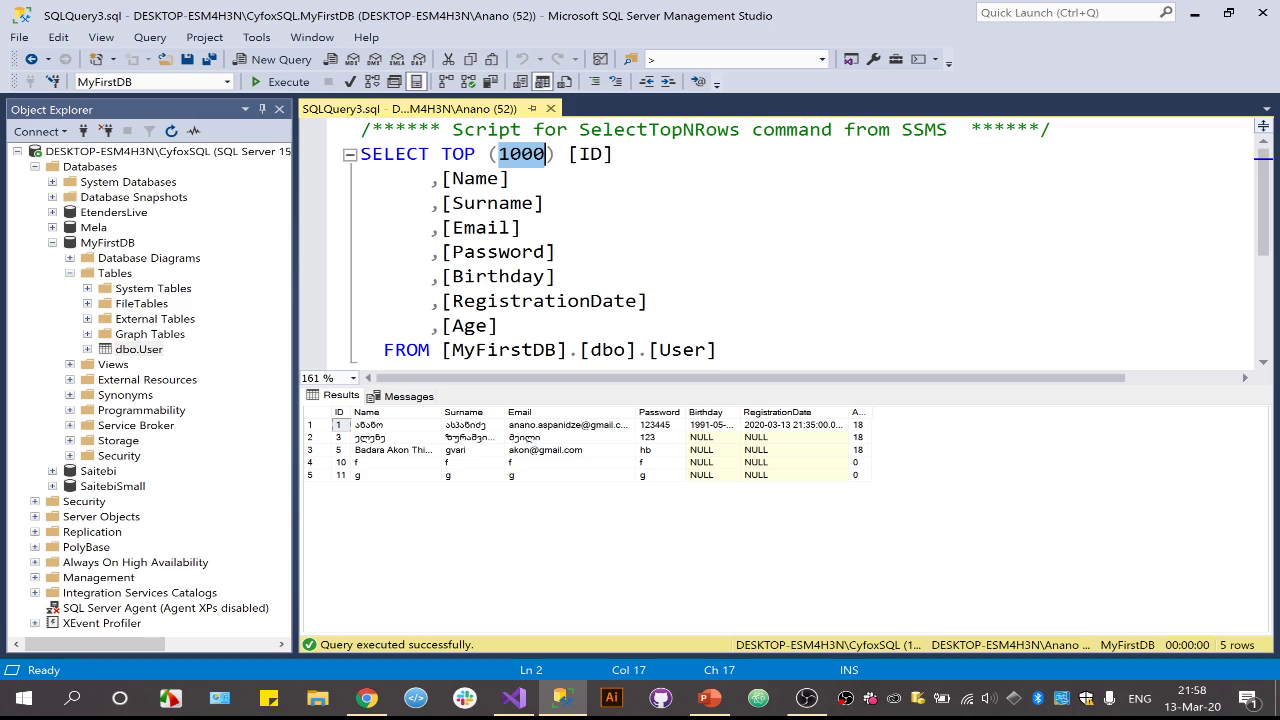
type("10")
type("0 percent")
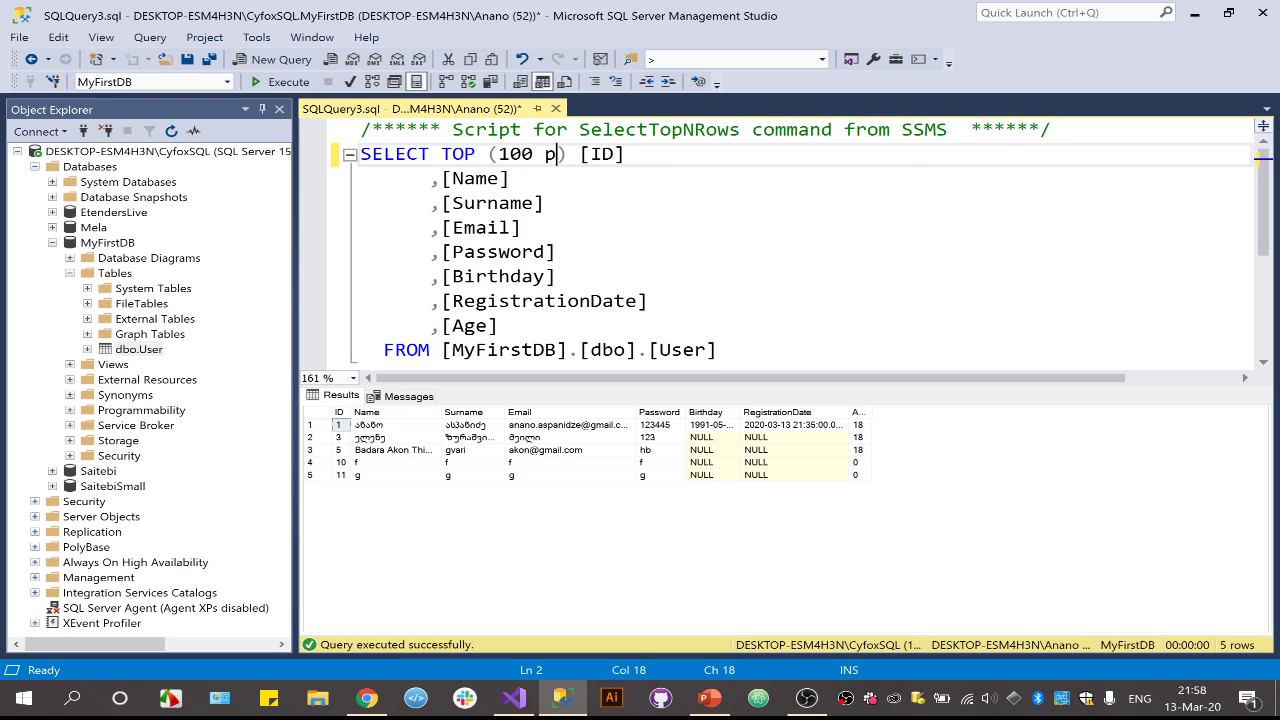
left_click(282, 81)
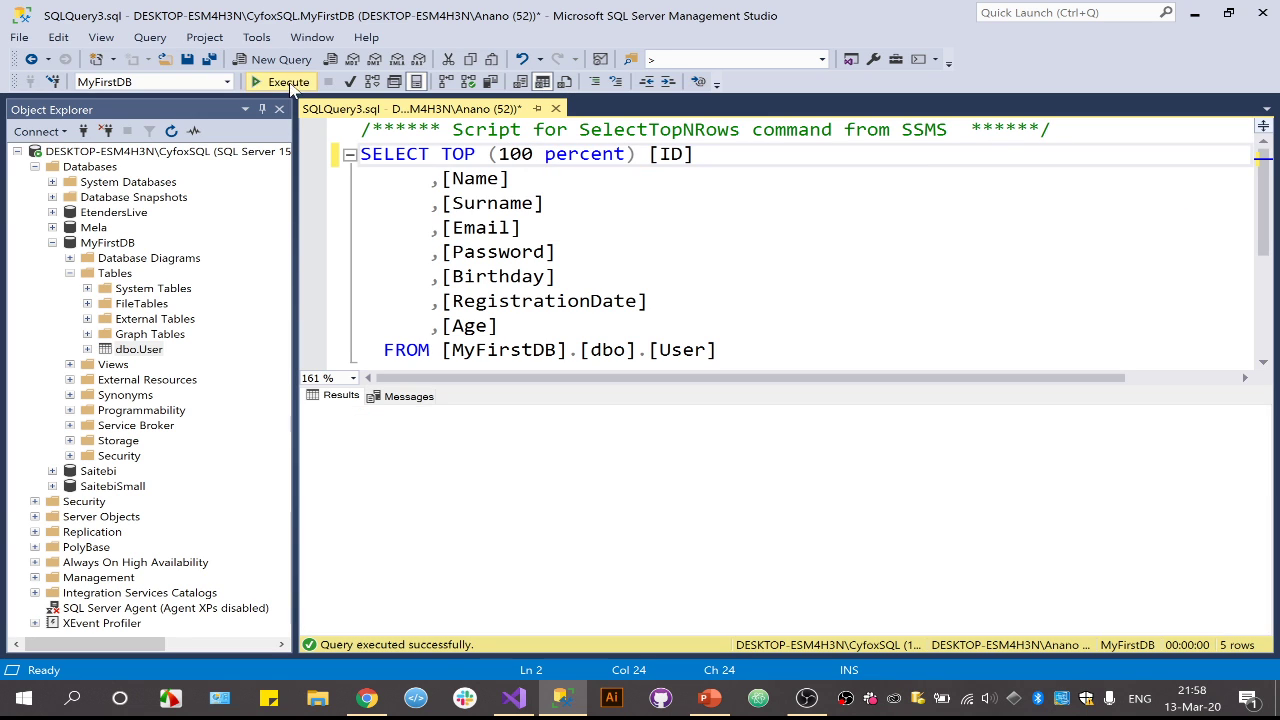
left_click(557, 252)
Remove the parentheses around 100 percent, move [ID] to its own line, and rerun.
left_click(499, 153)
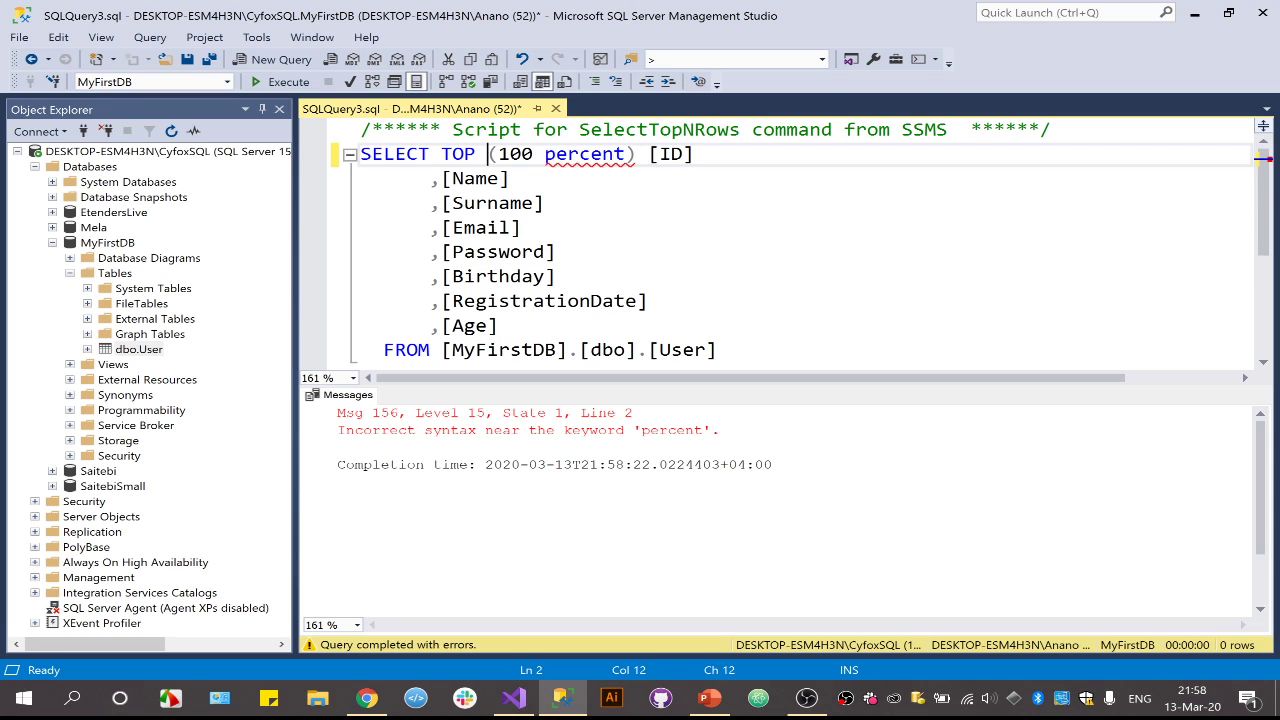
key("BackSpace")
left_click(625, 153)
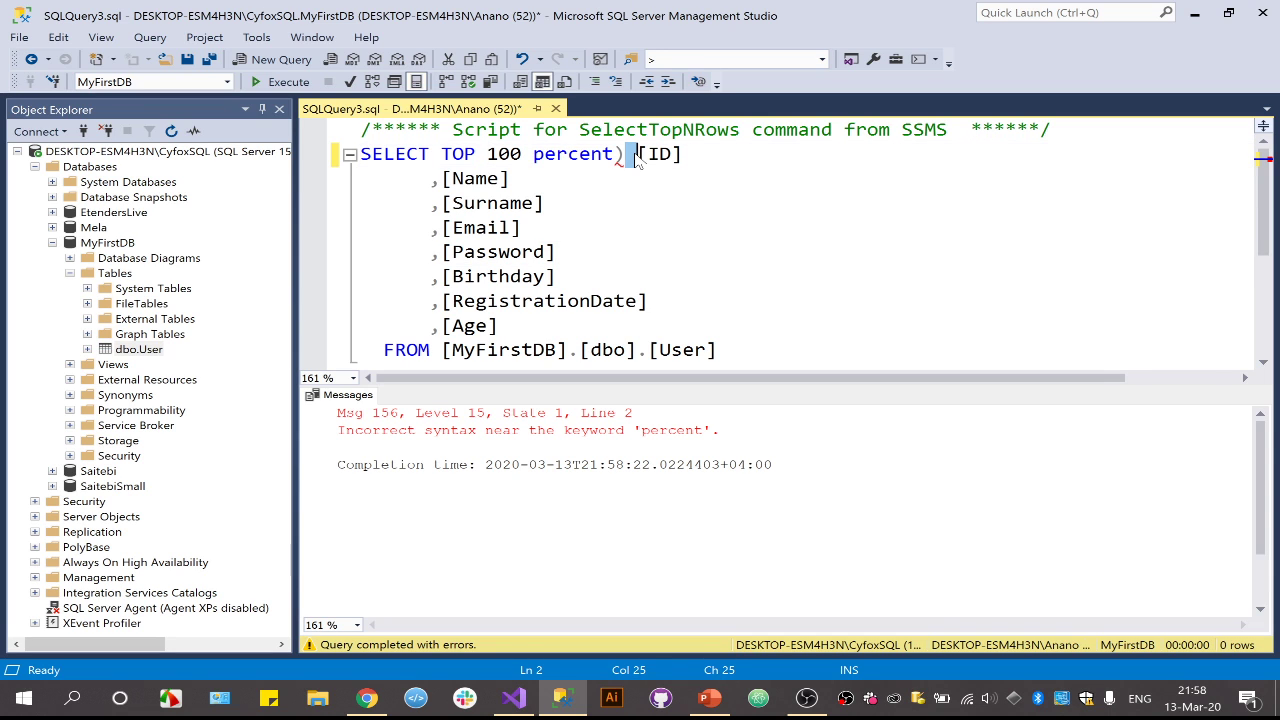
key("Delete")
left_click(258, 88)
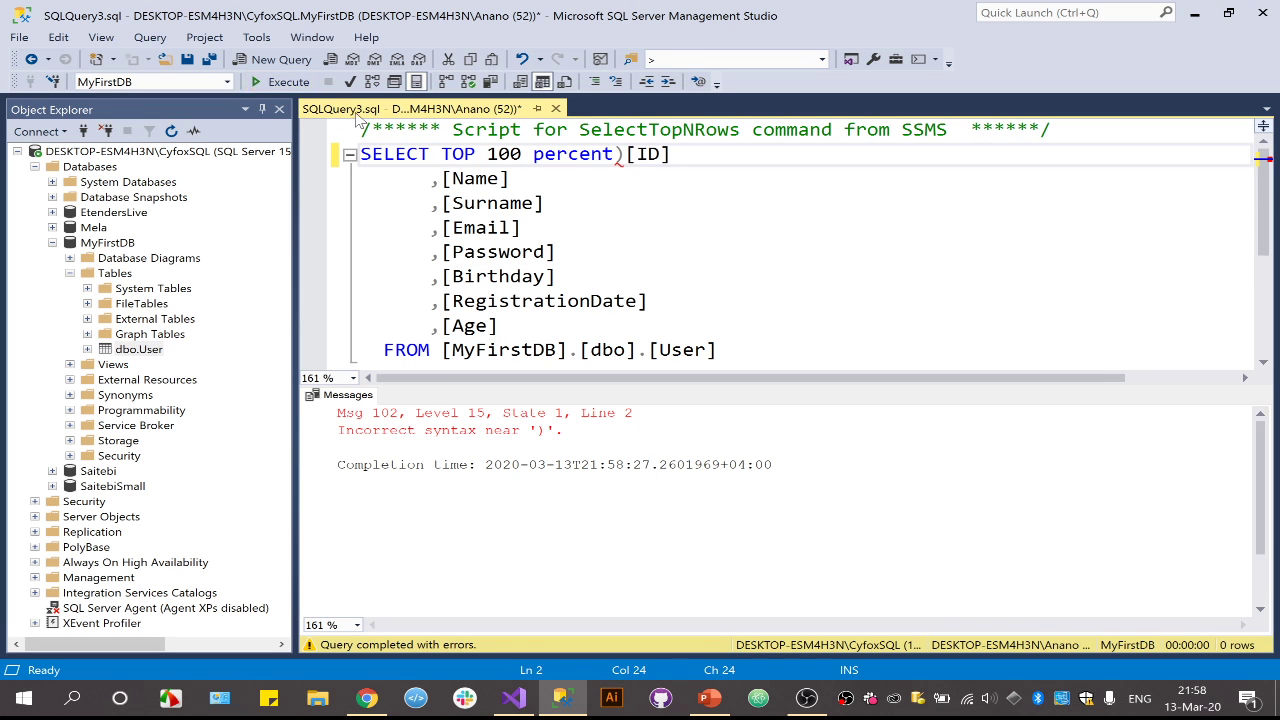
key("BackSpace")
key("Return")
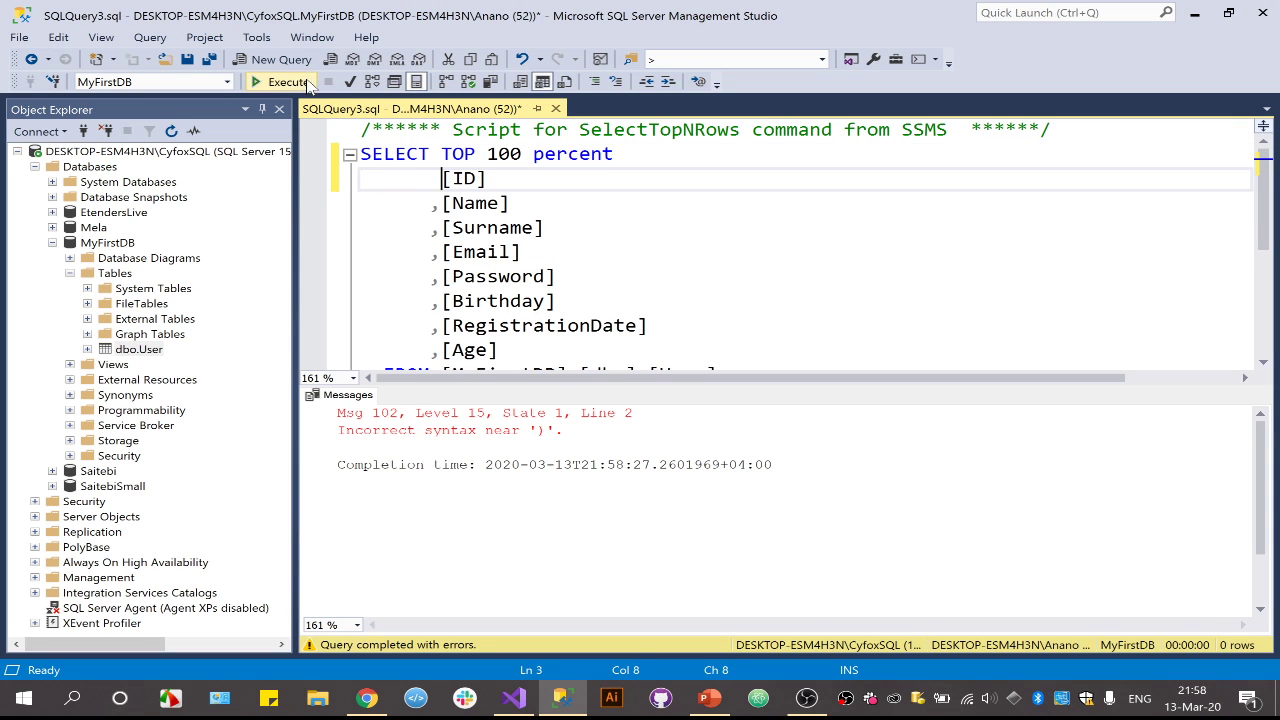
left_click(281, 81)
Test the limit as TOP 1000, with and without parentheses, running it with F5.
left_click(487, 178)
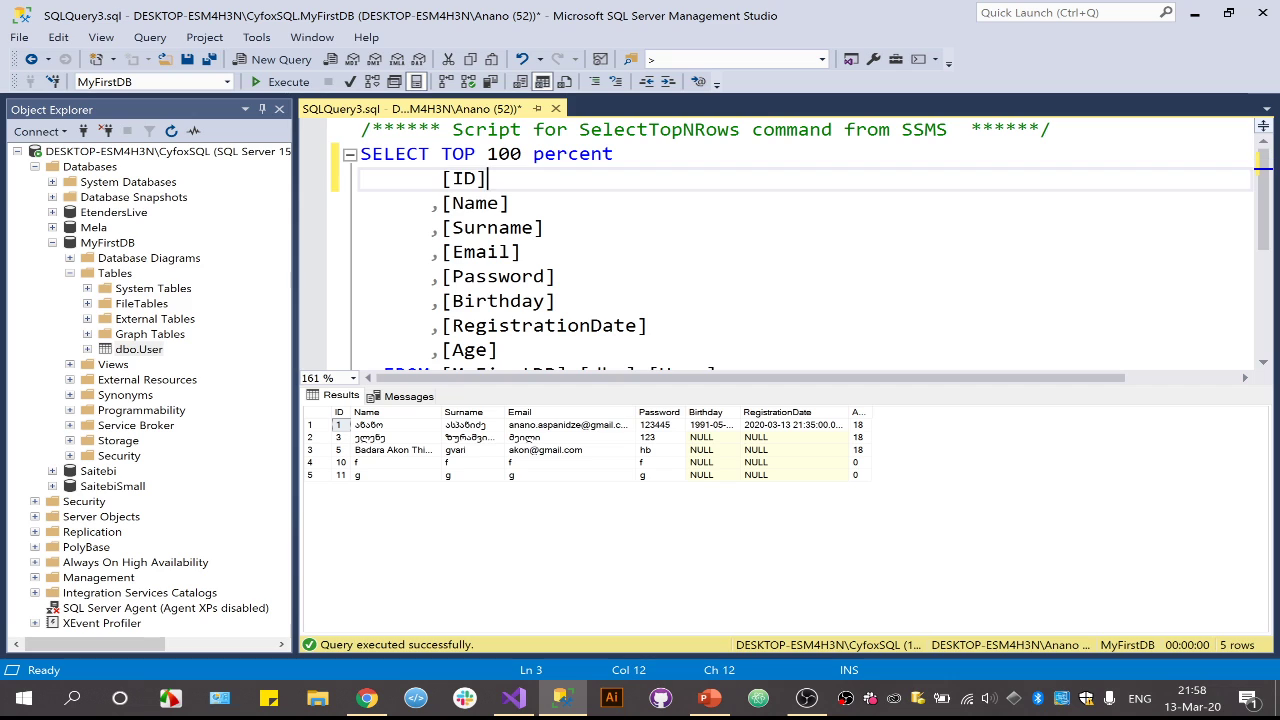
left_click_drag(522, 153, 613, 153)
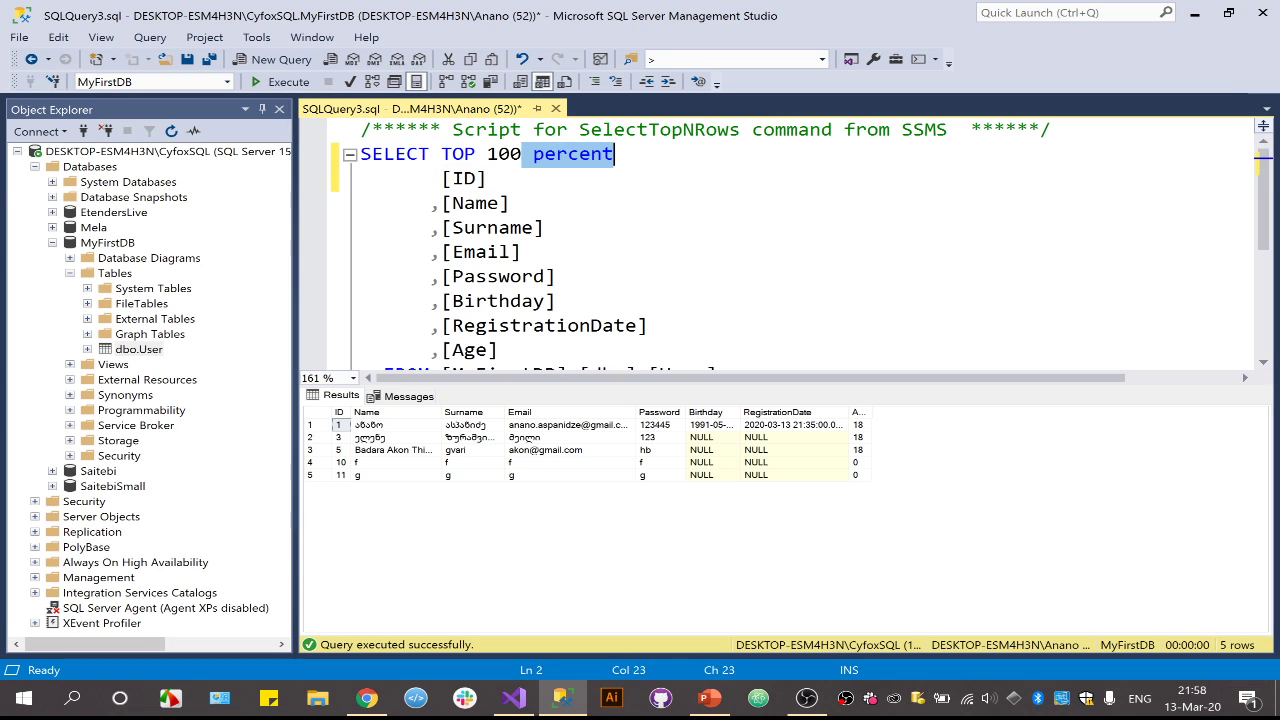
type("0")
left_click(286, 82)
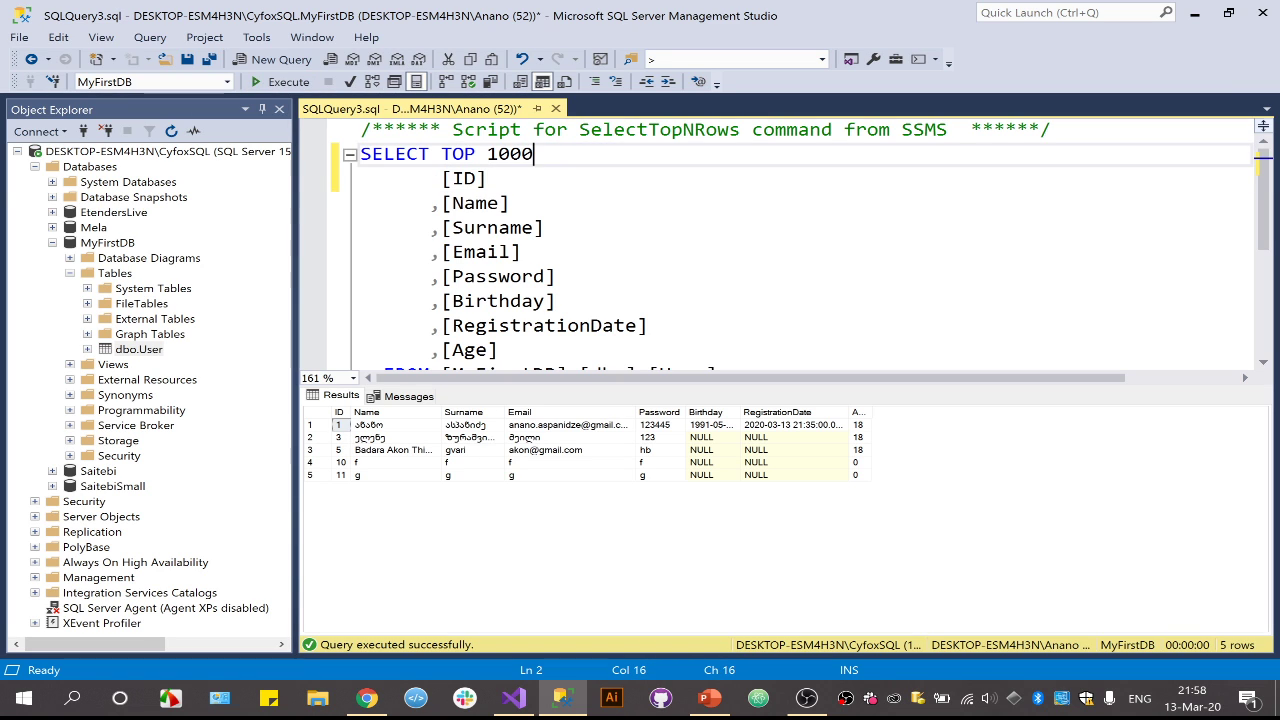
left_click(487, 153)
type("(")
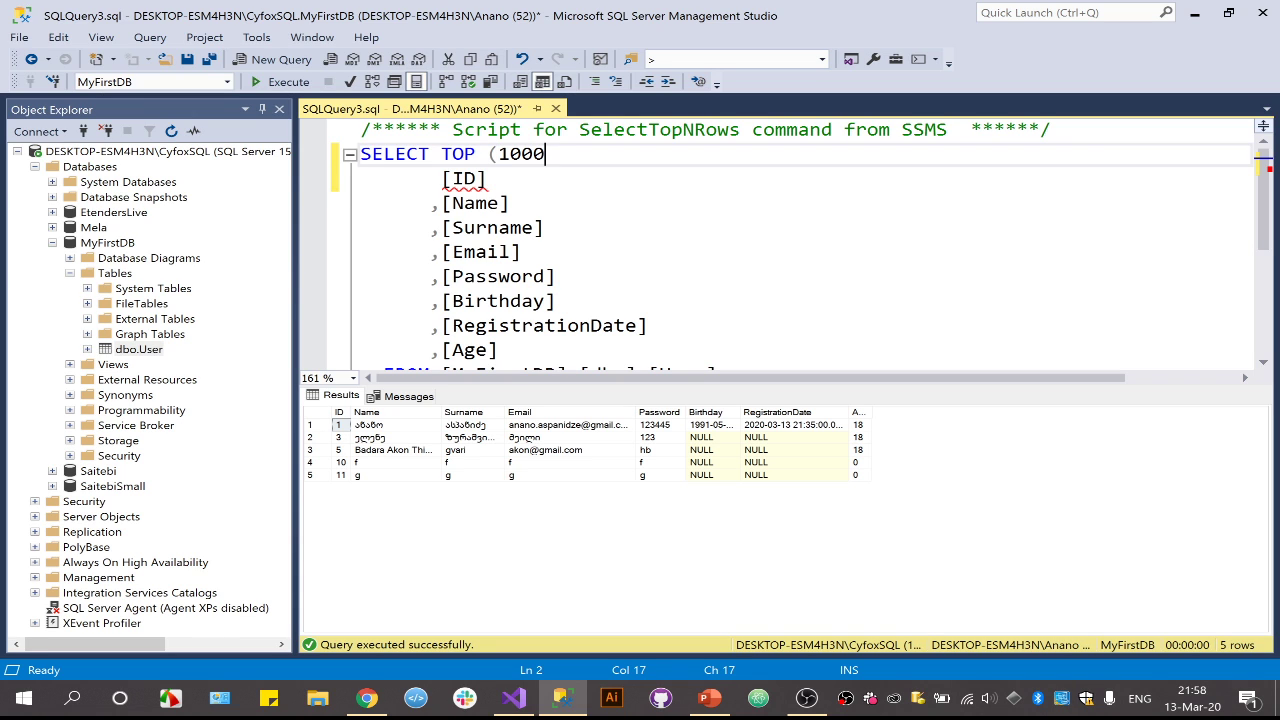
key("BackSpace")
type(")")
key("BackSpace")
key("Left")
key("Left")
key("Left")
key("Left")
key("BackSpace")
key("F5")
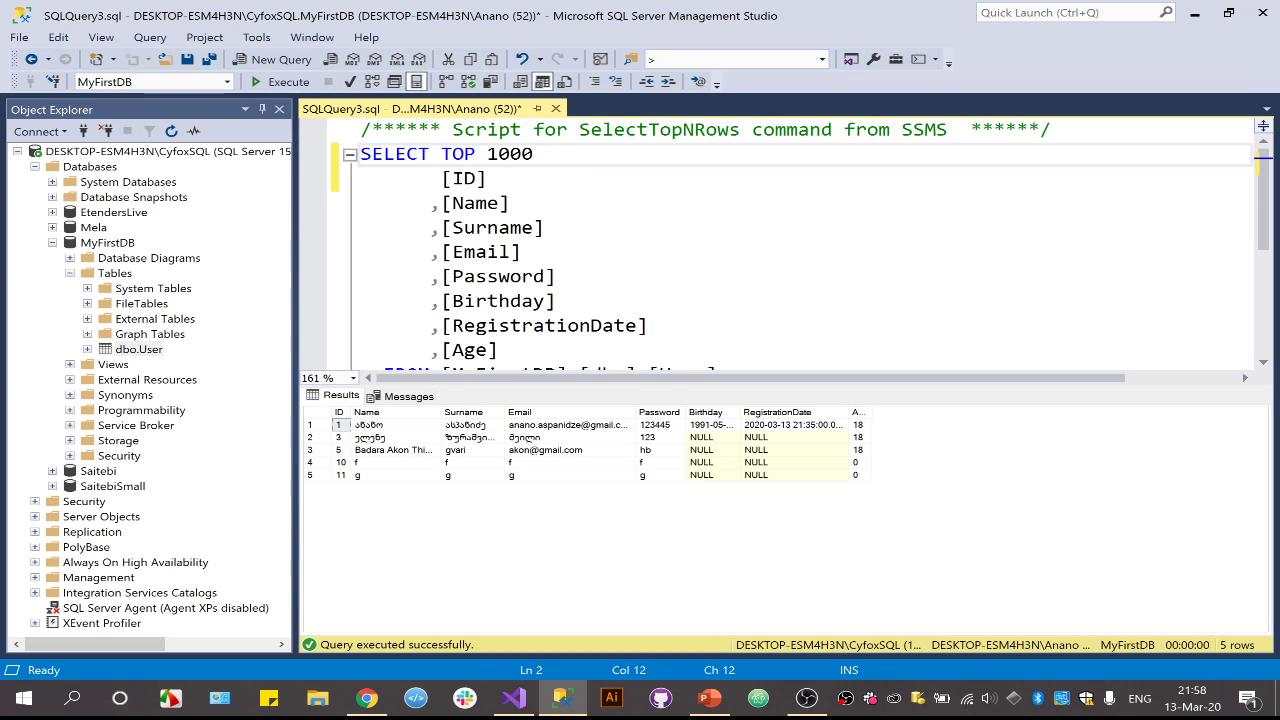
Change the limit to 100 percent, then try the % sign in its place and run.
key("End")
key("BackSpace")
type("percent")
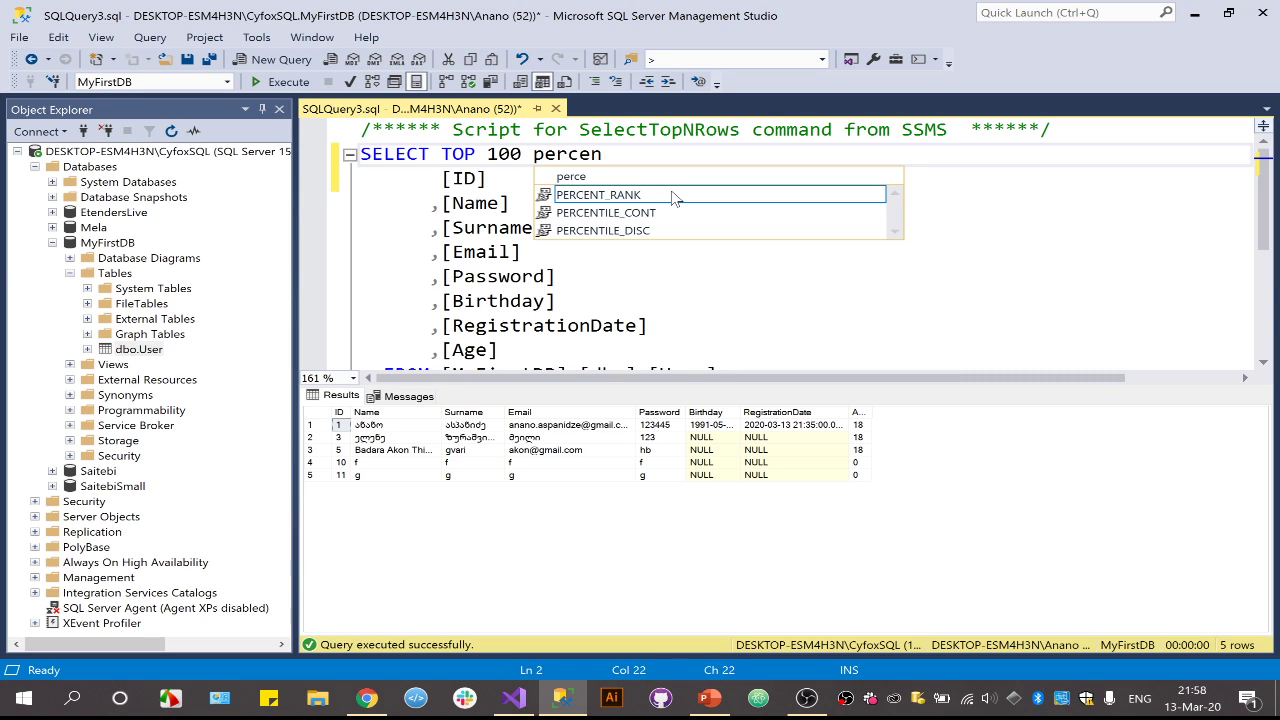
left_click(557, 301)
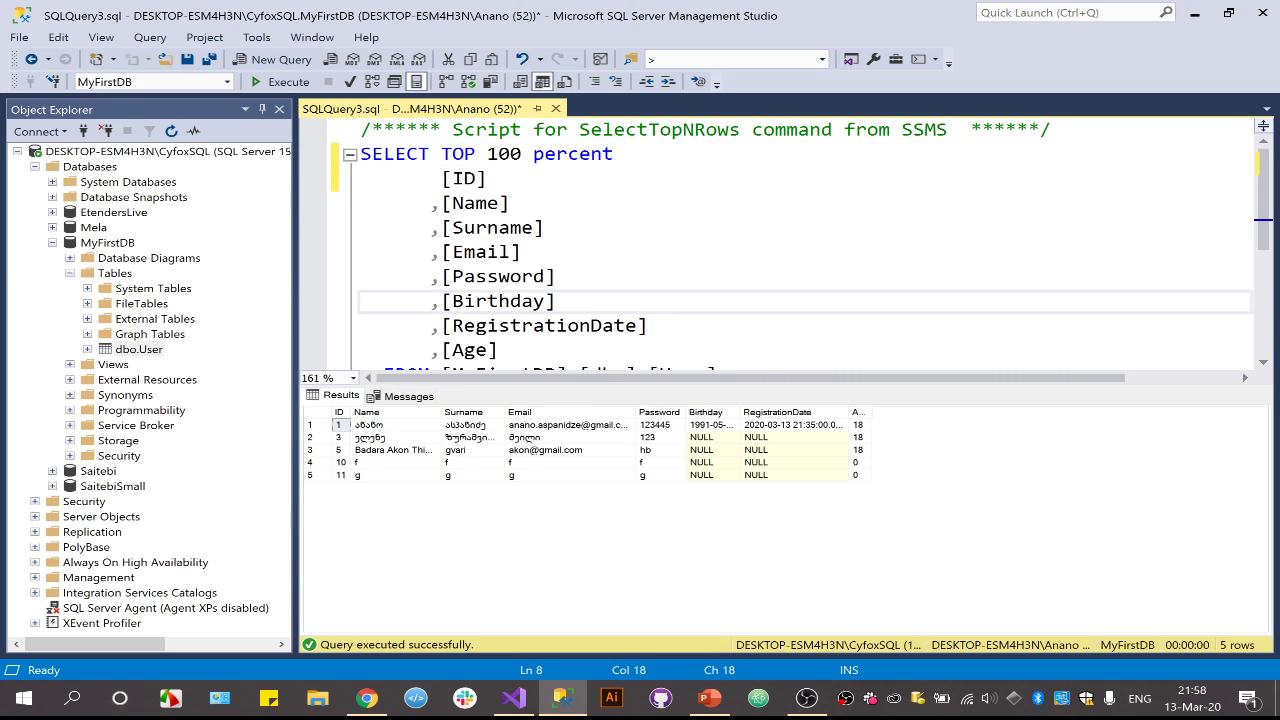
double_click(592, 154)
type("%")
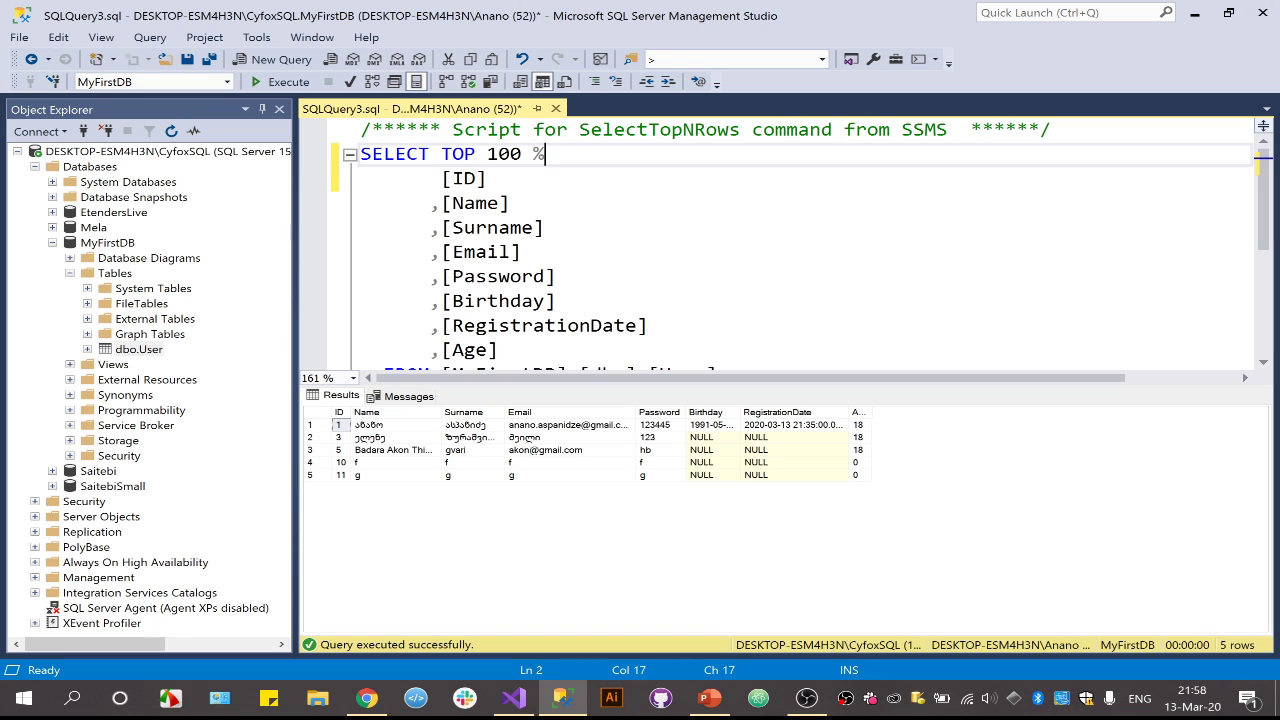
left_click(282, 81)
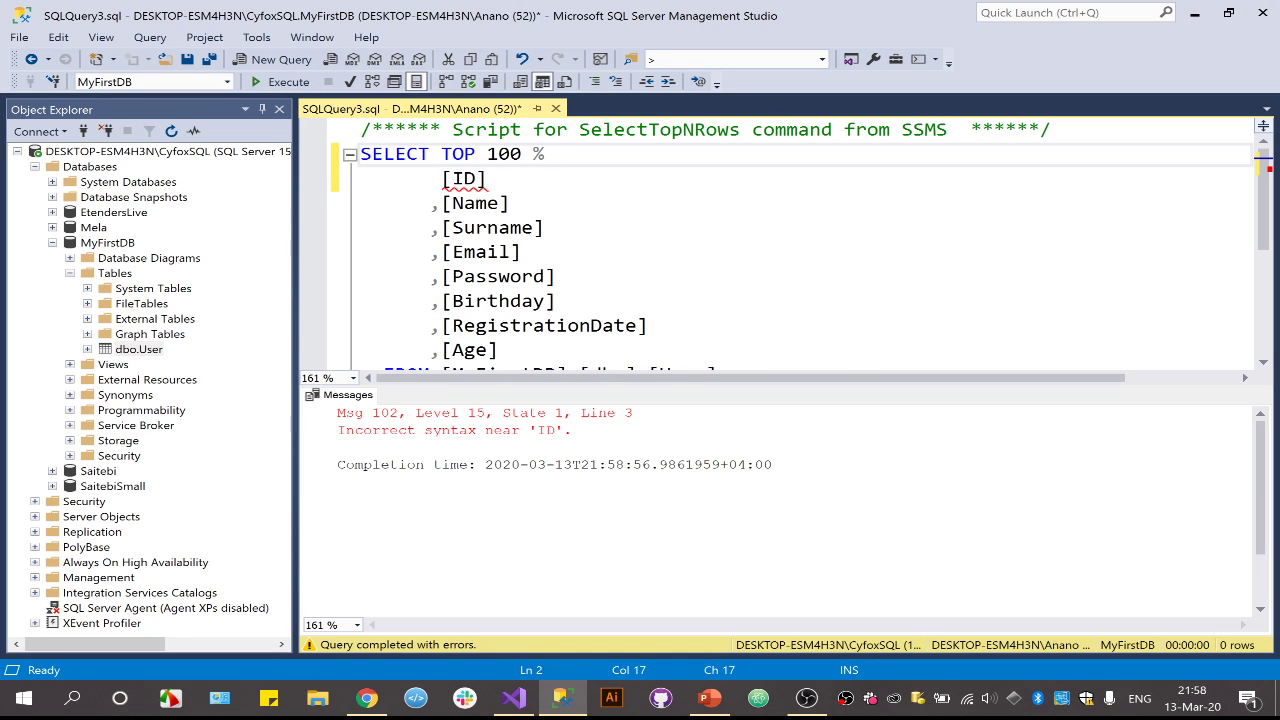
Swap the % sign back to the word percent so the query reads TOP 100 percent.
key("BackSpace")
type("percent")
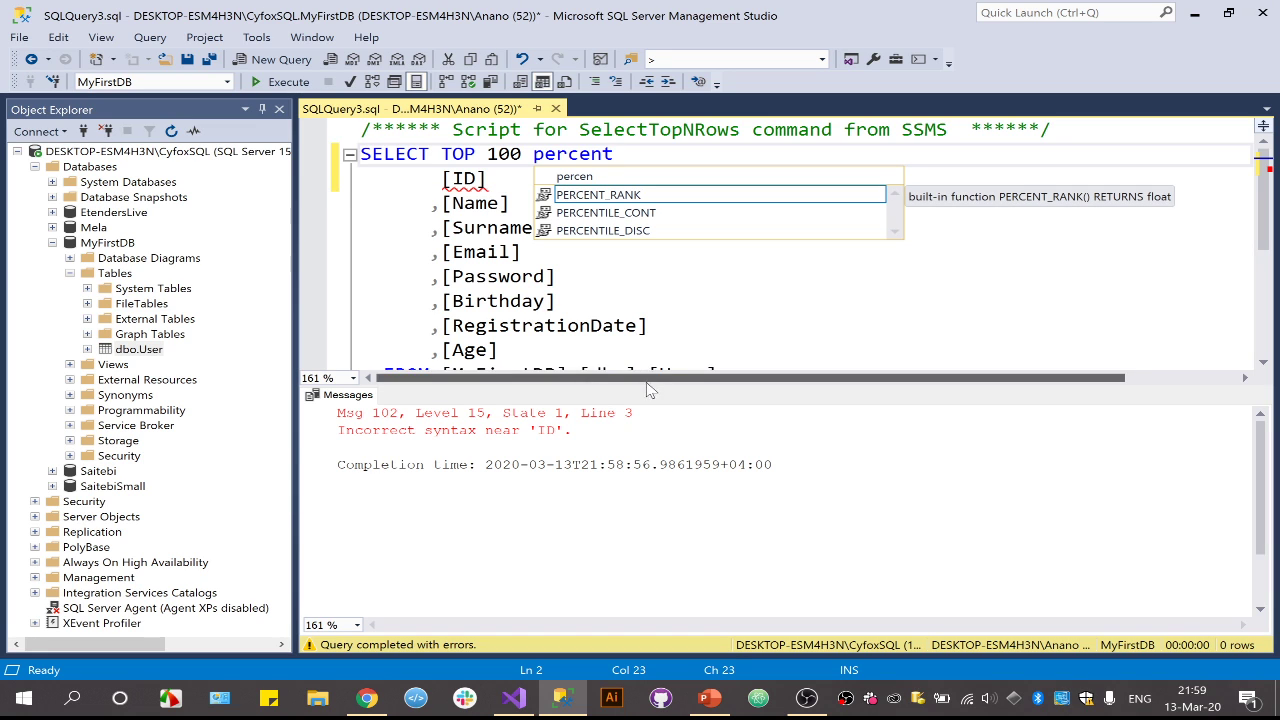
key("Escape")
left_click(648, 325)
left_click(282, 81)
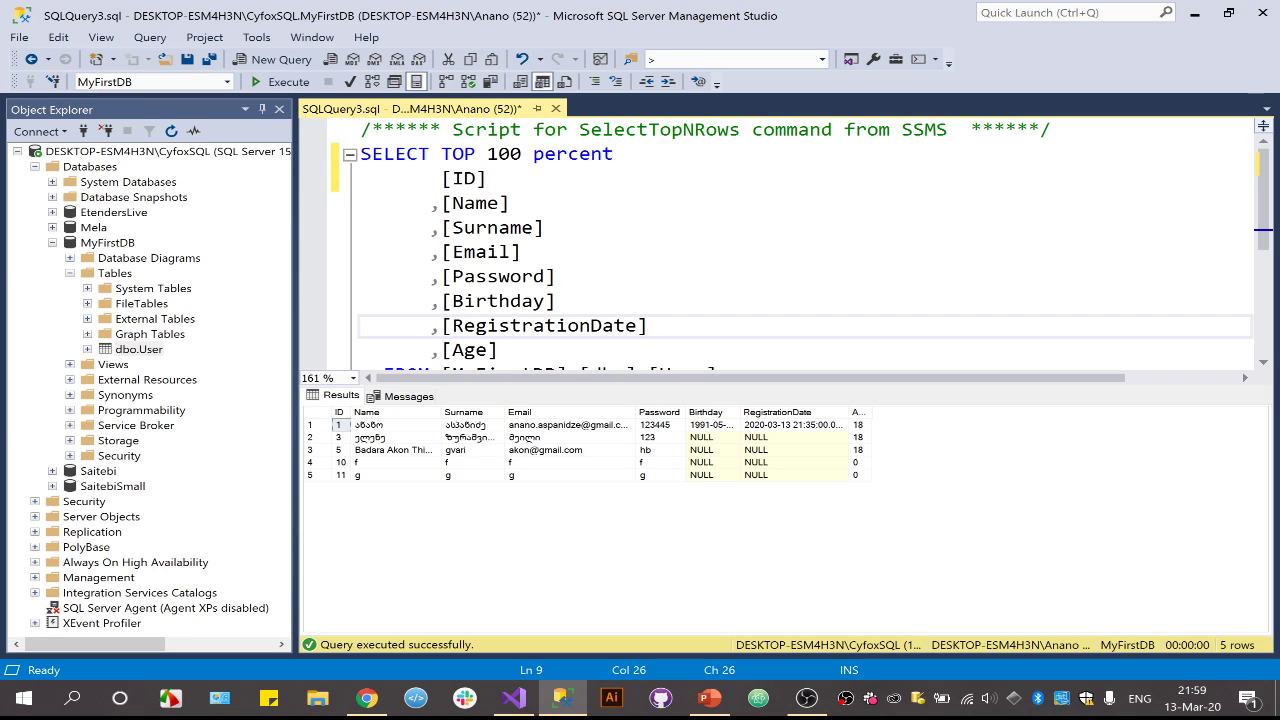
Check the result row IDs, then run the query with TOP 50 percent.
left_click(341, 475)
left_click(340, 425)
left_click_drag(488, 158, 521, 160)
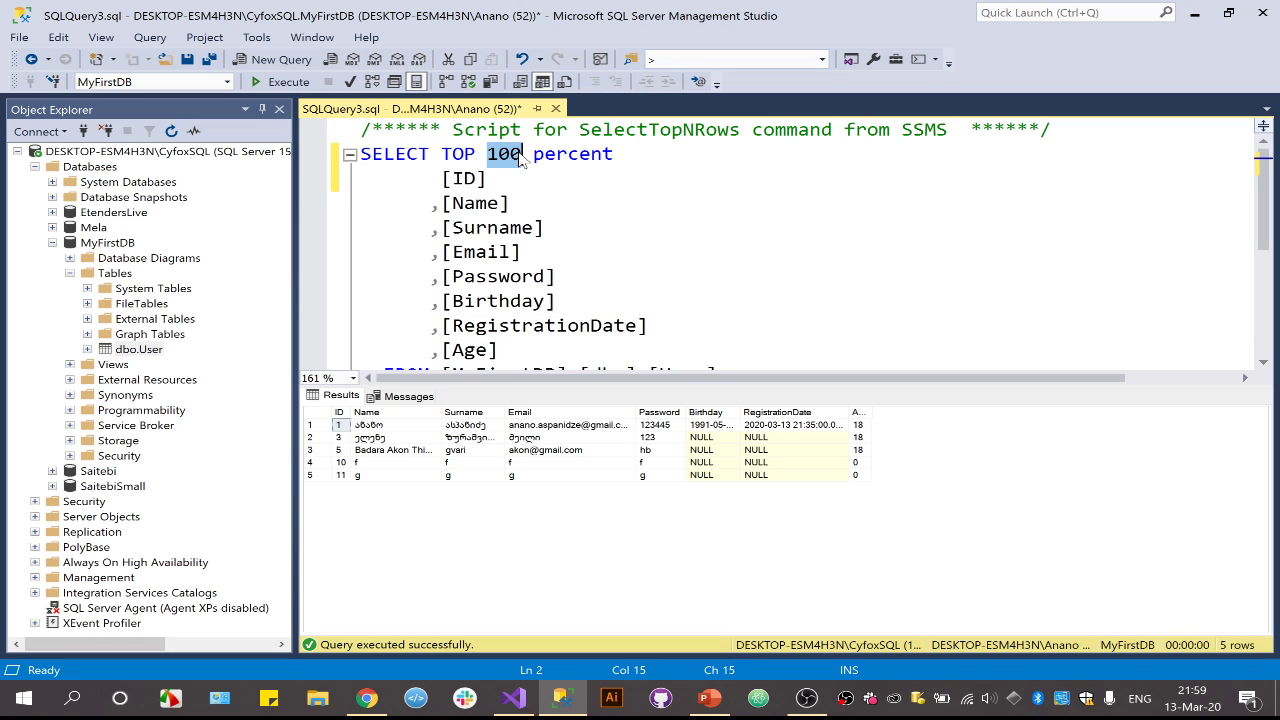
type("50")
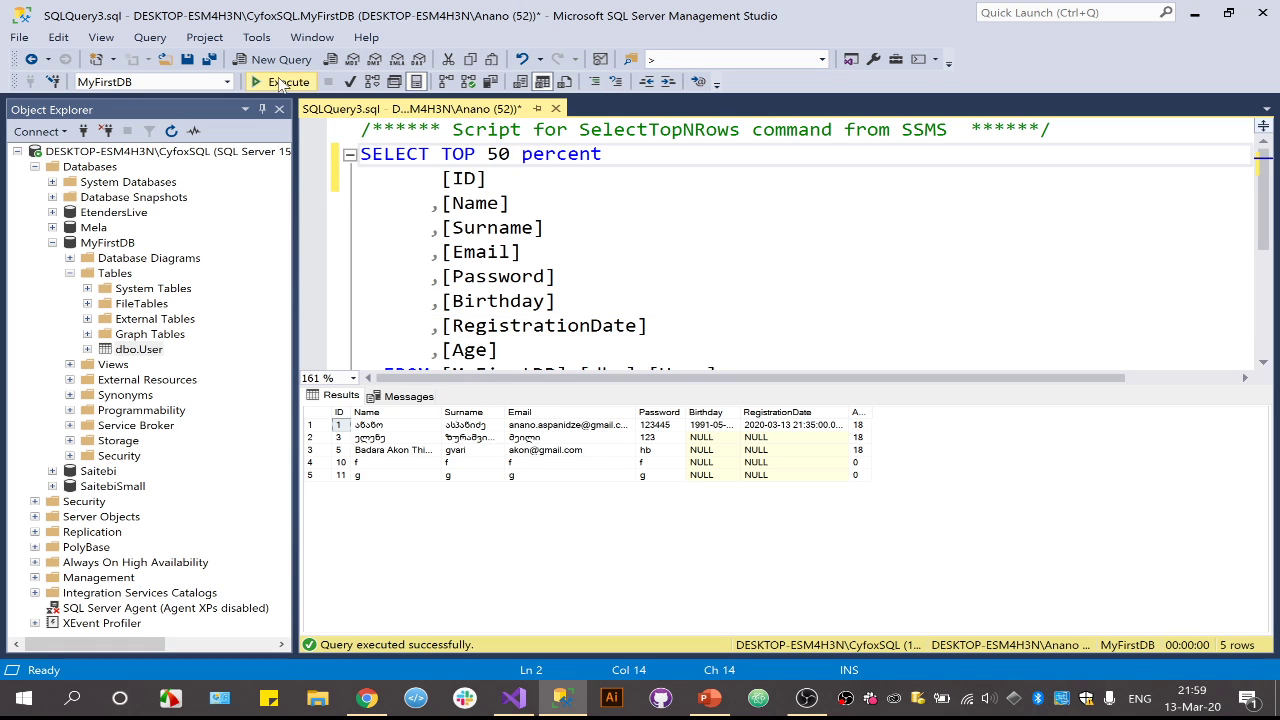
left_click(280, 81)
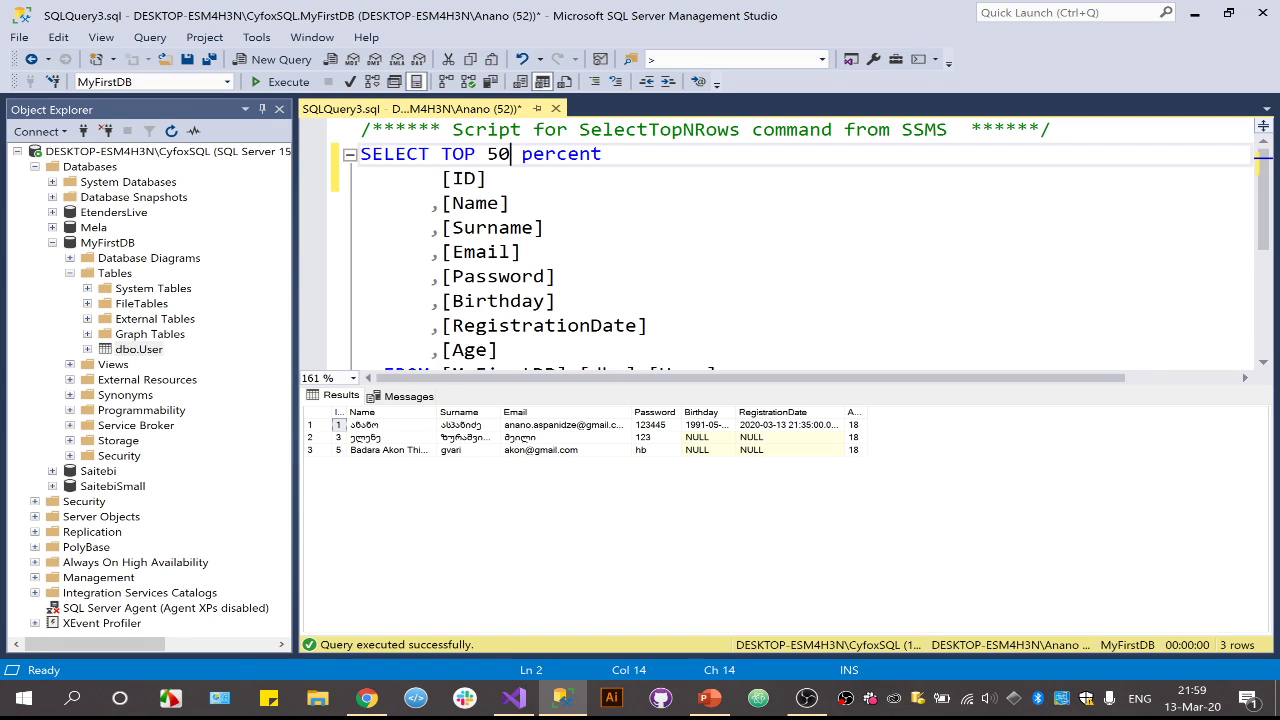
Restore TOP 100 percent, rerun it, and enlarge the query pane to show the FROM line.
key("BackSpace")
key("BackSpace")
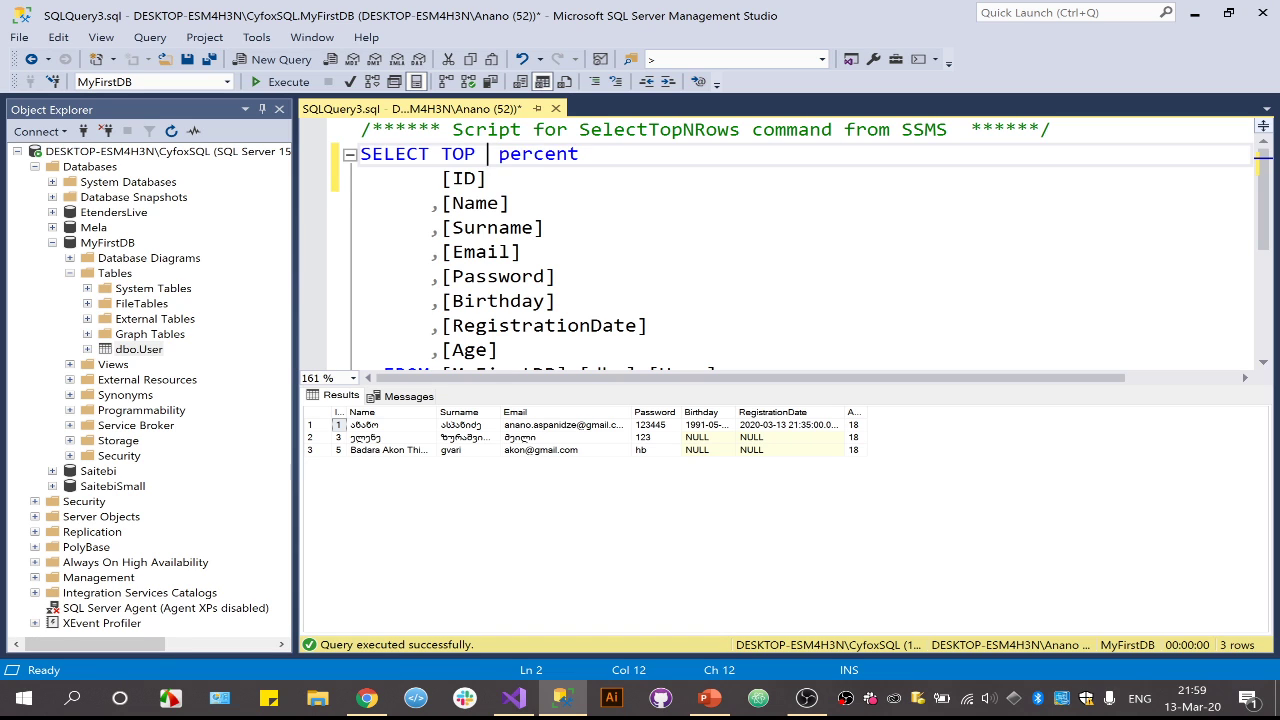
type("100")
left_click(270, 81)
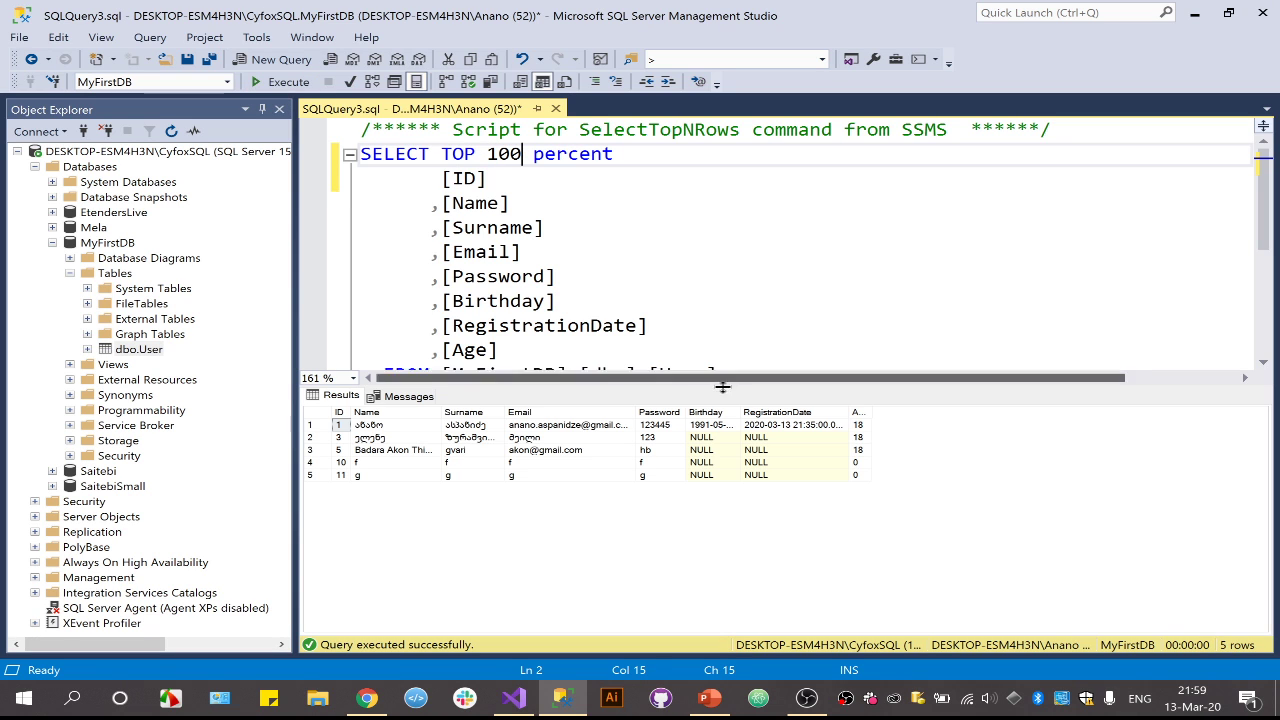
left_click_drag(722, 387, 722, 421)
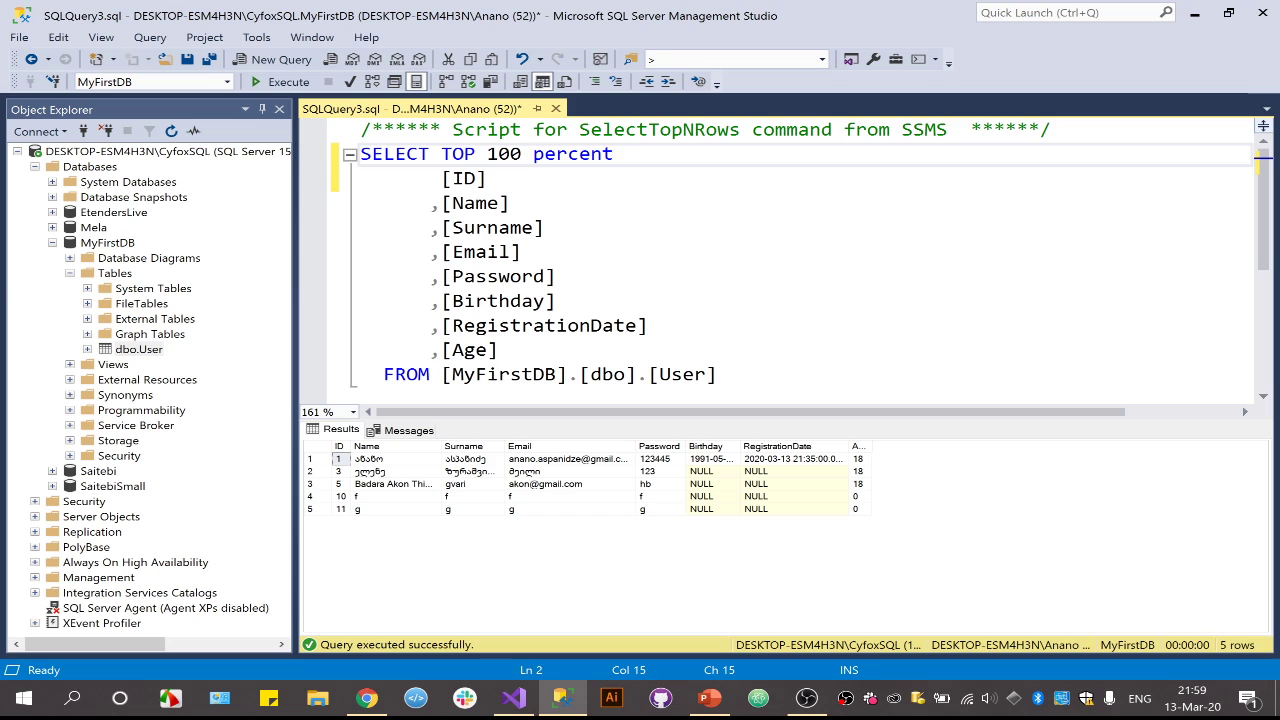
left_click_drag(613, 153, 360, 153)
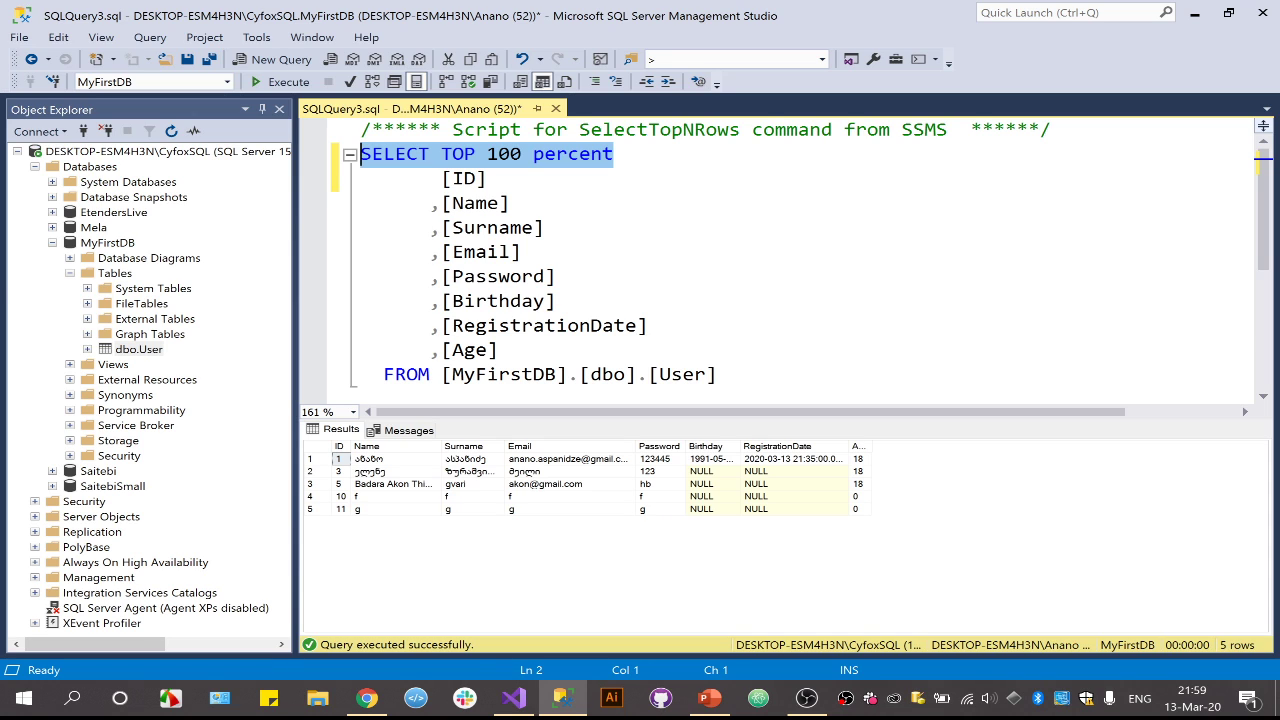
Delete the explicit column list from the SELECT query.
left_click(482, 350)
key("Up")
key("Up")
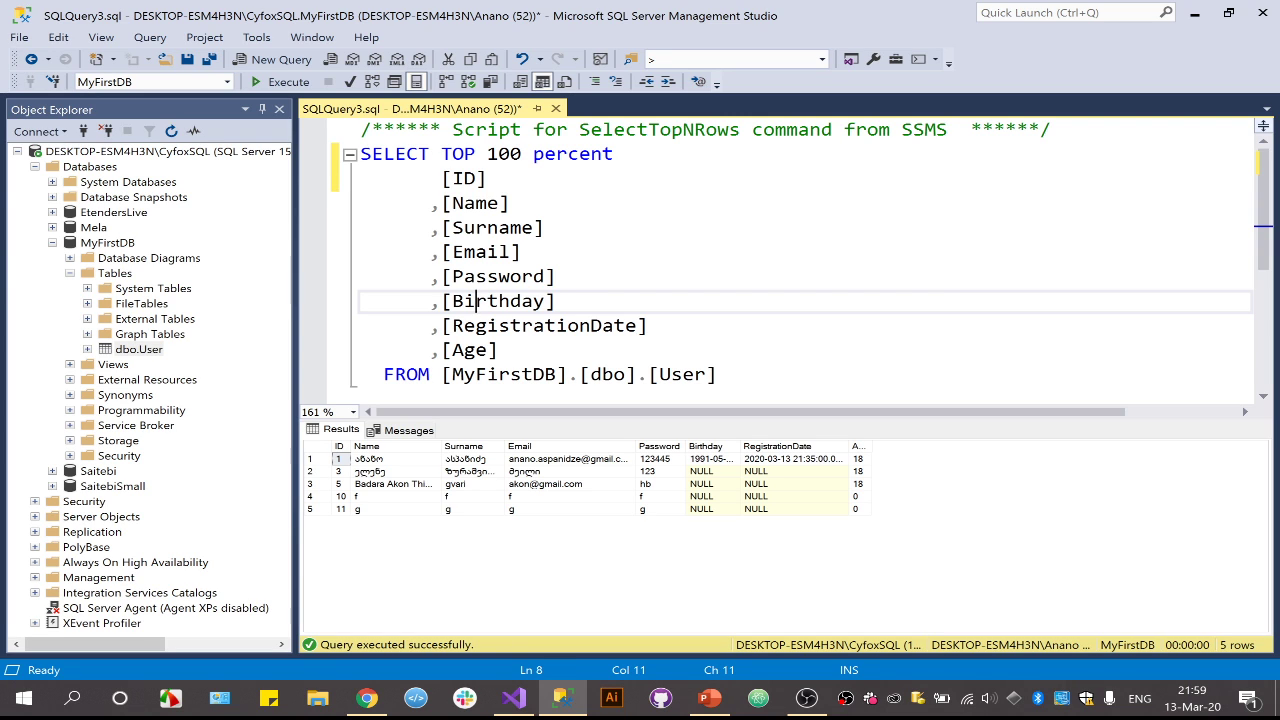
left_click_drag(497, 350, 348, 178)
key("Delete")
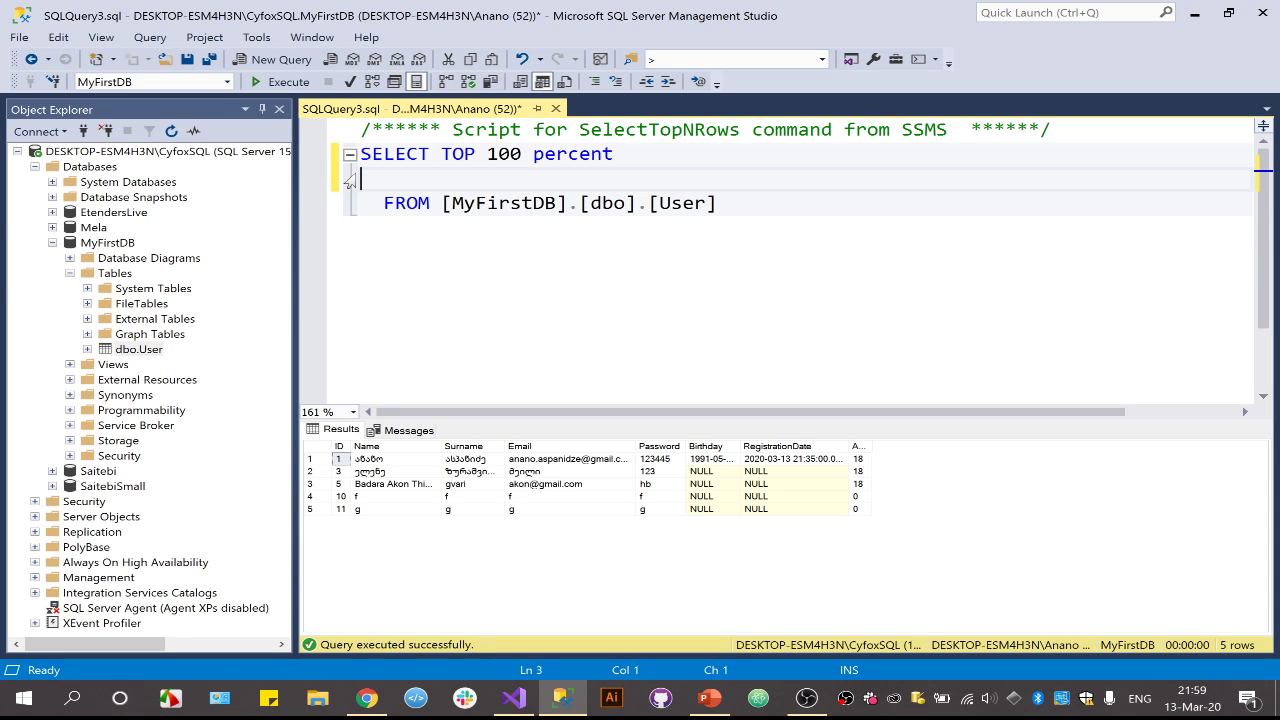
Replace TOP 100 percent with *, run the query, and enlarge the results pane.
key("shift+Up")
key("ctrl+shift+Right")
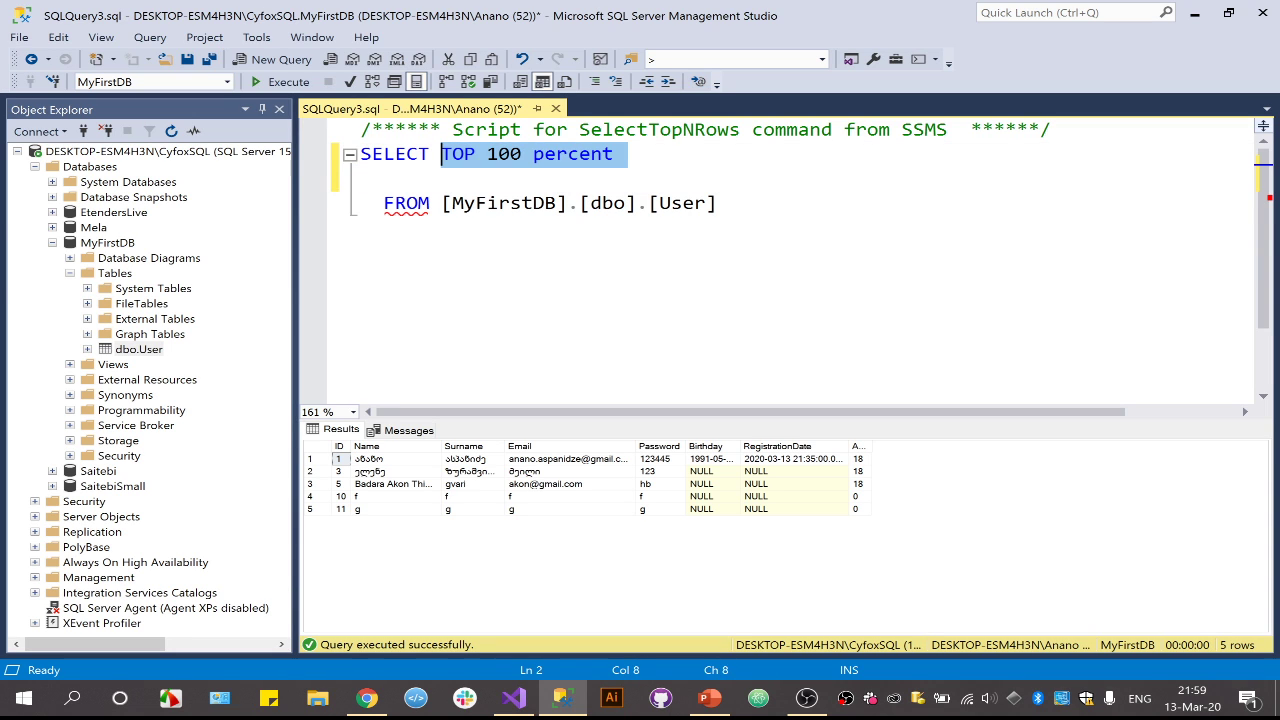
key("Delete")
type("*")
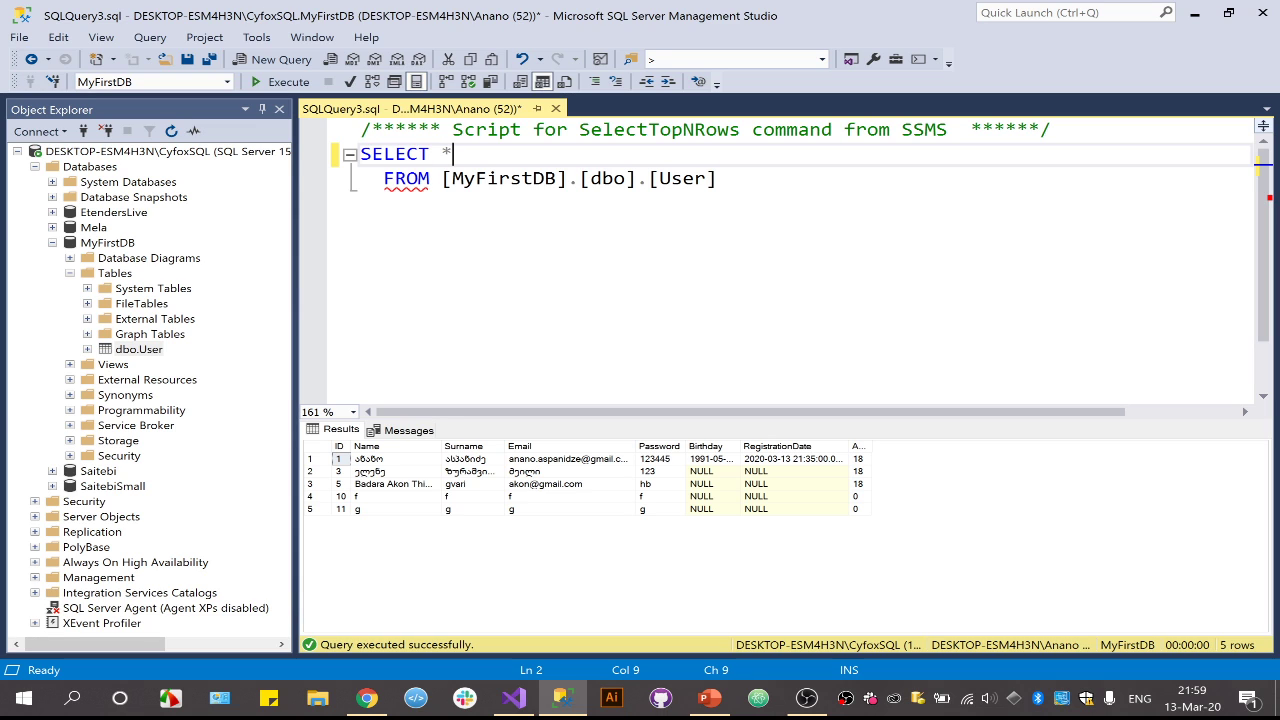
left_click(274, 84)
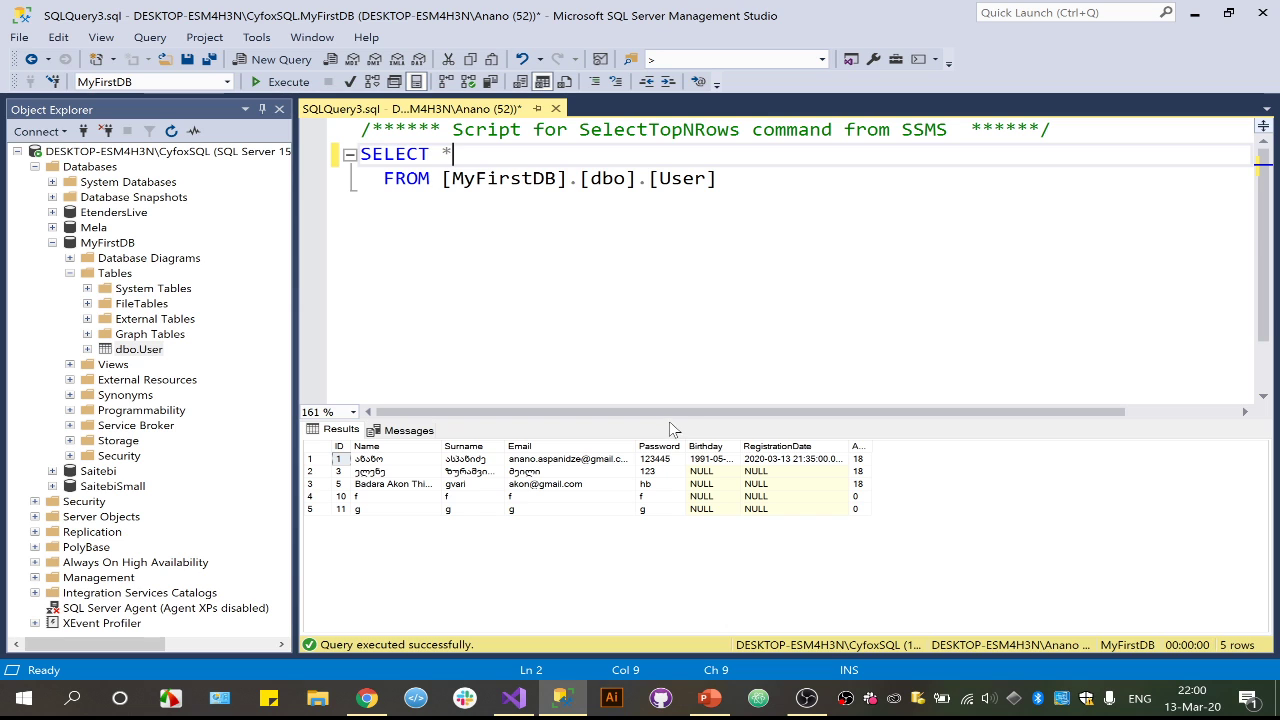
left_click_drag(666, 420, 680, 320)
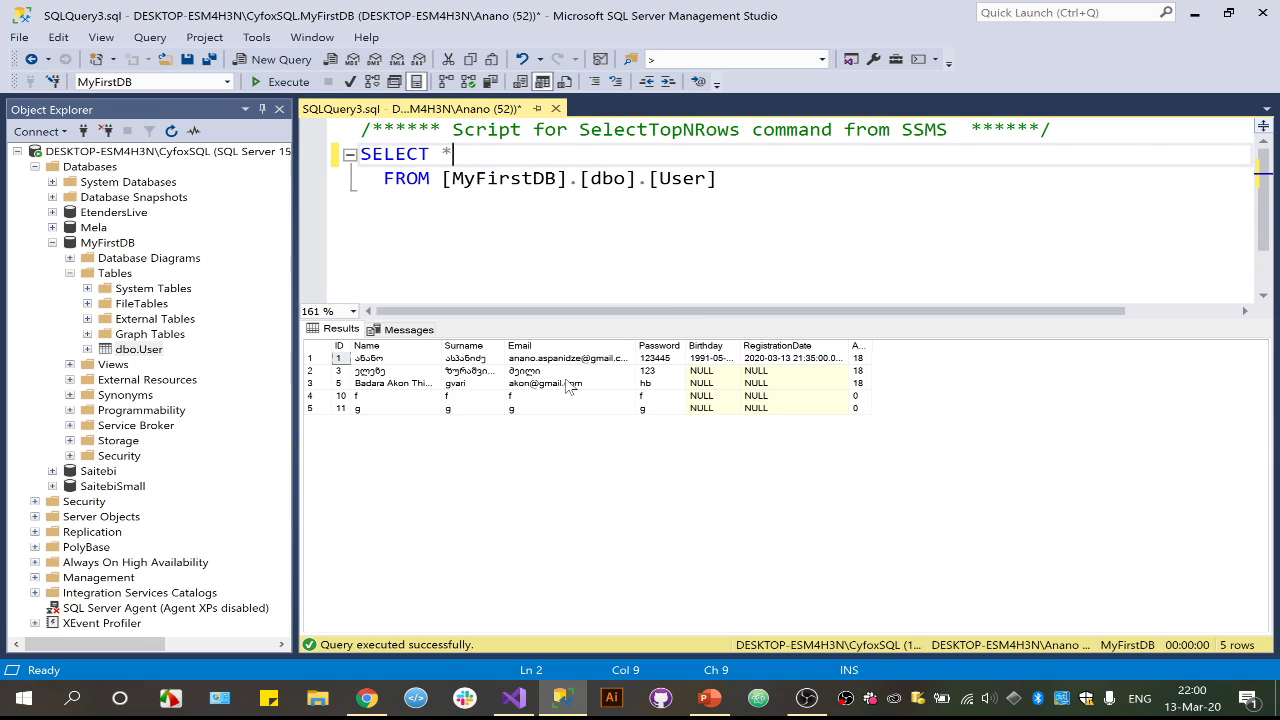
left_click(367, 698)
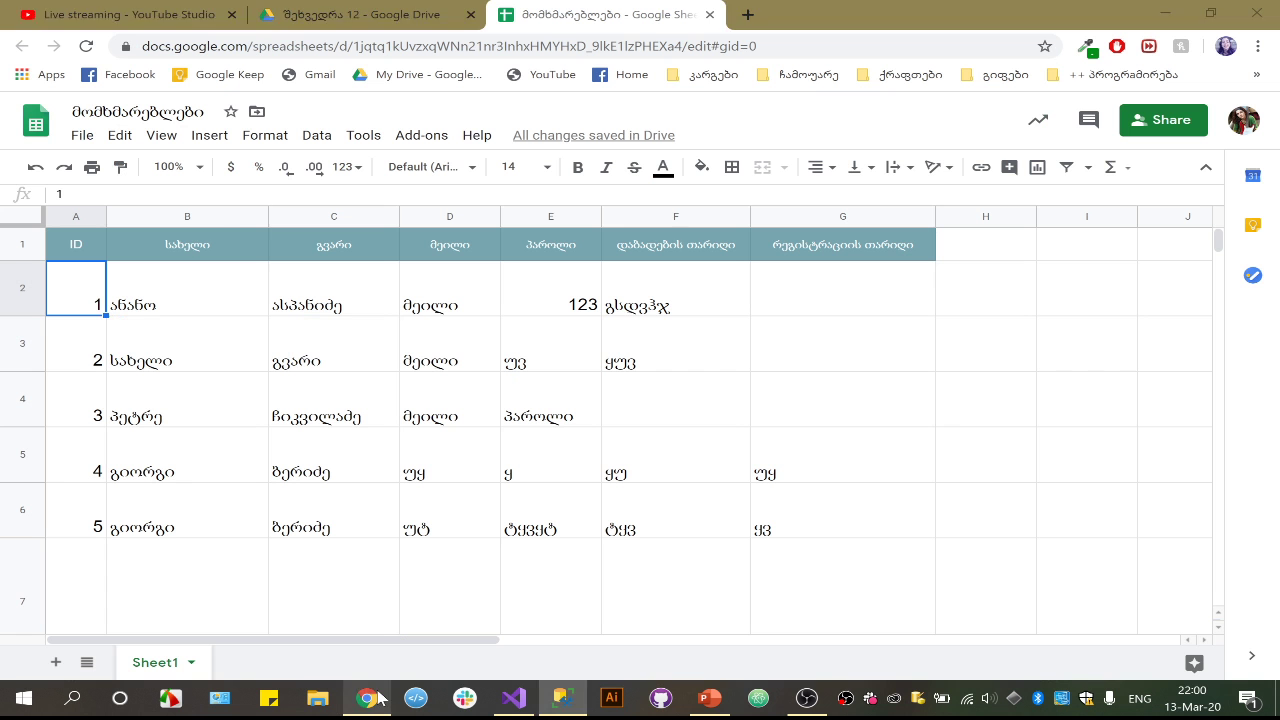
Switch to the Chrome tab showing the sample users spreadsheet.
left_click(708, 698)
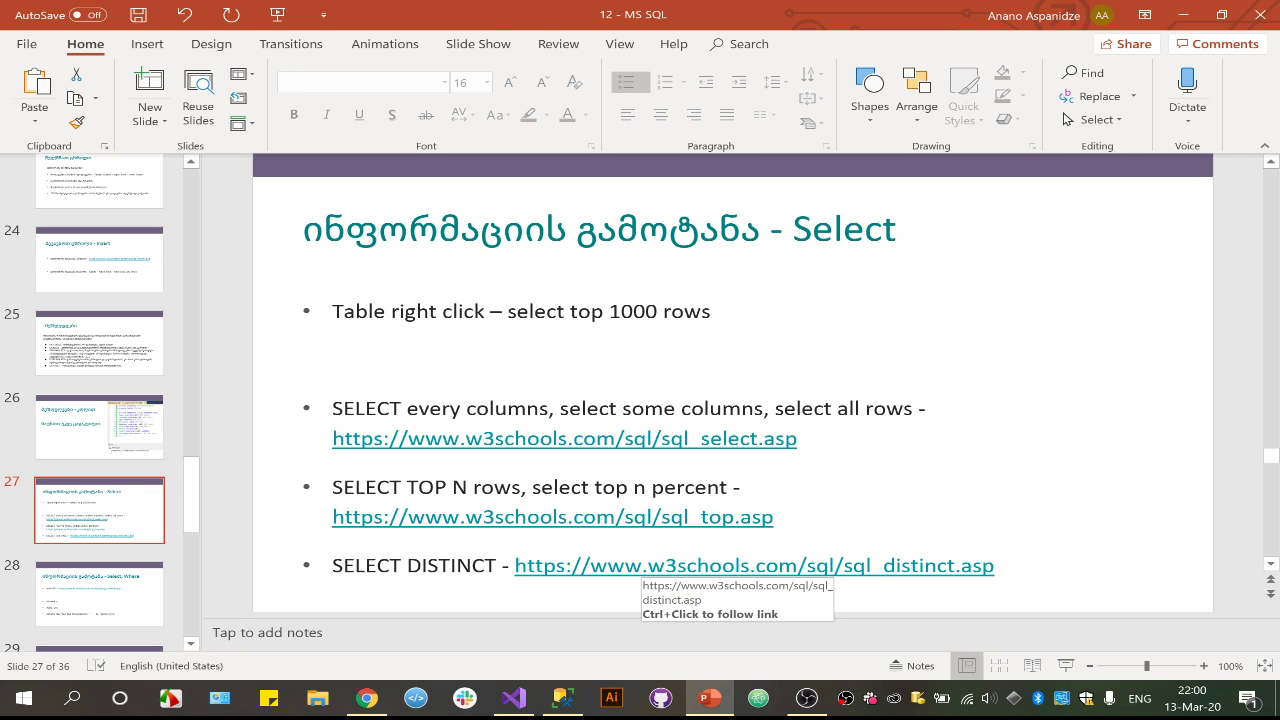
Advance the deck to slide 28 on Select and Where, then return to SSMS.
left_click(641, 565)
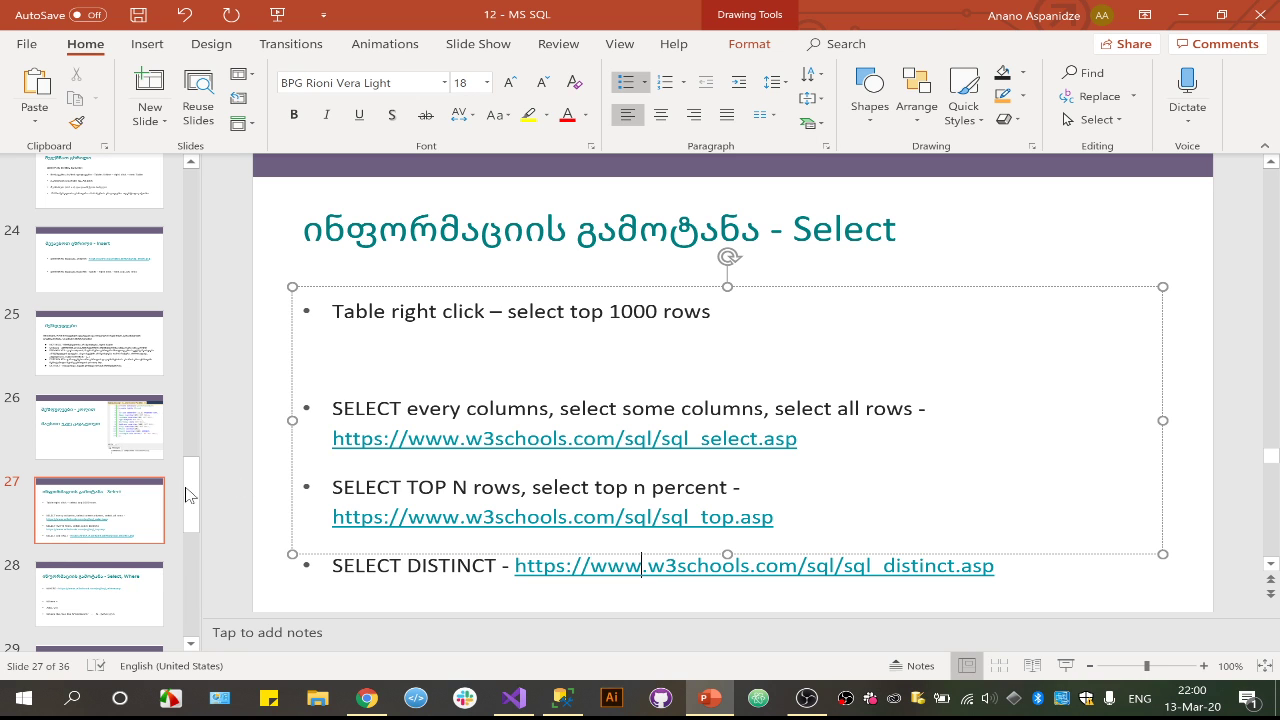
left_click(135, 594)
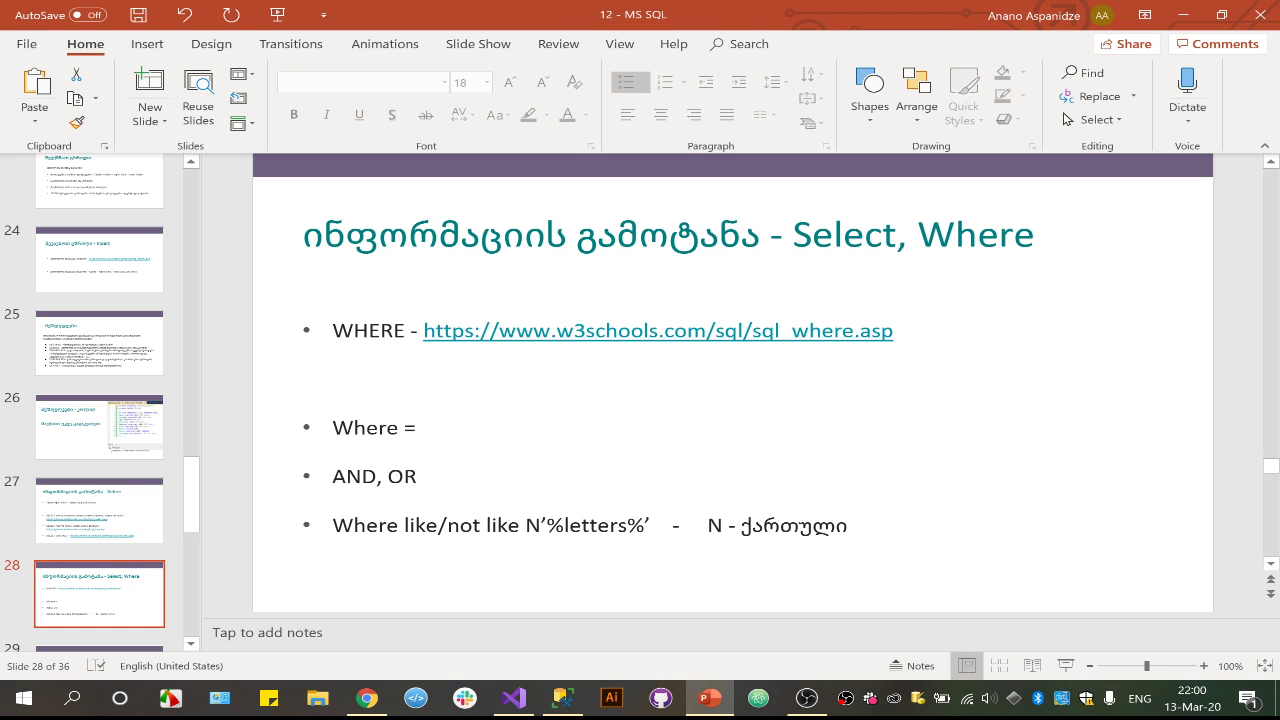
left_click(560, 698)
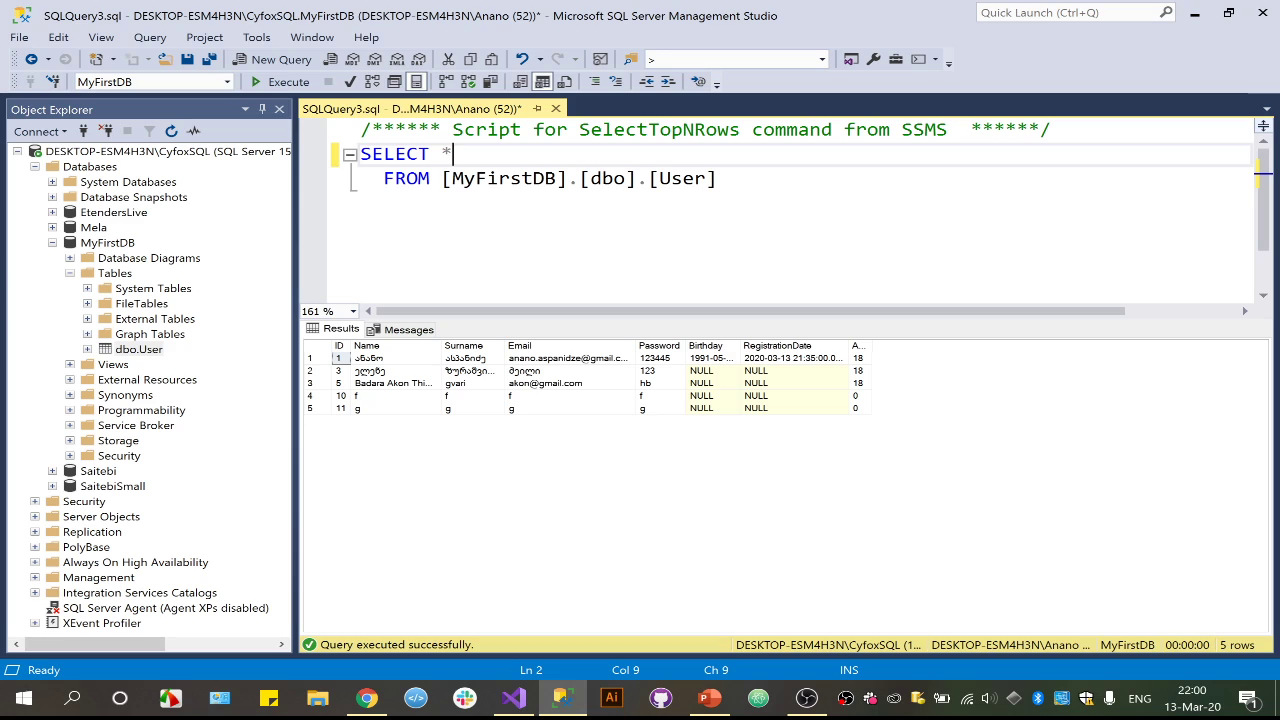
Widen the Surname results column and select dbo.User in Object Explorer.
left_click(725, 178)
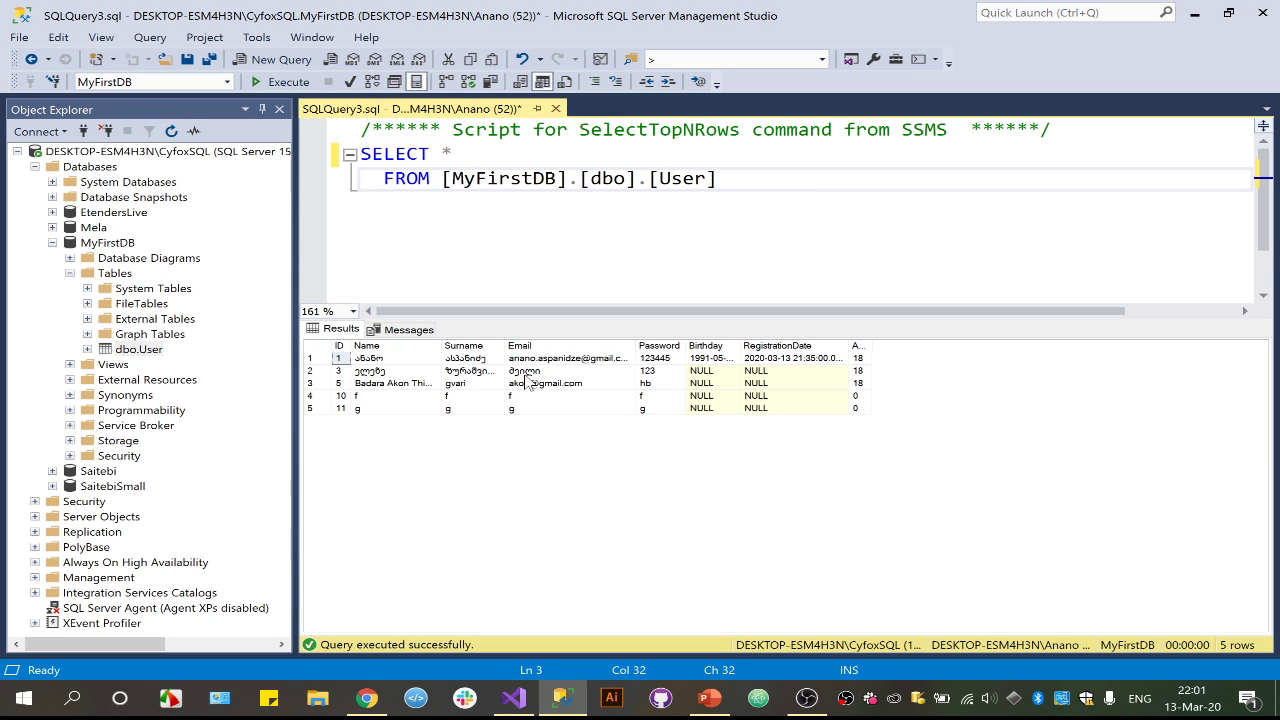
left_click_drag(507, 346, 526, 346)
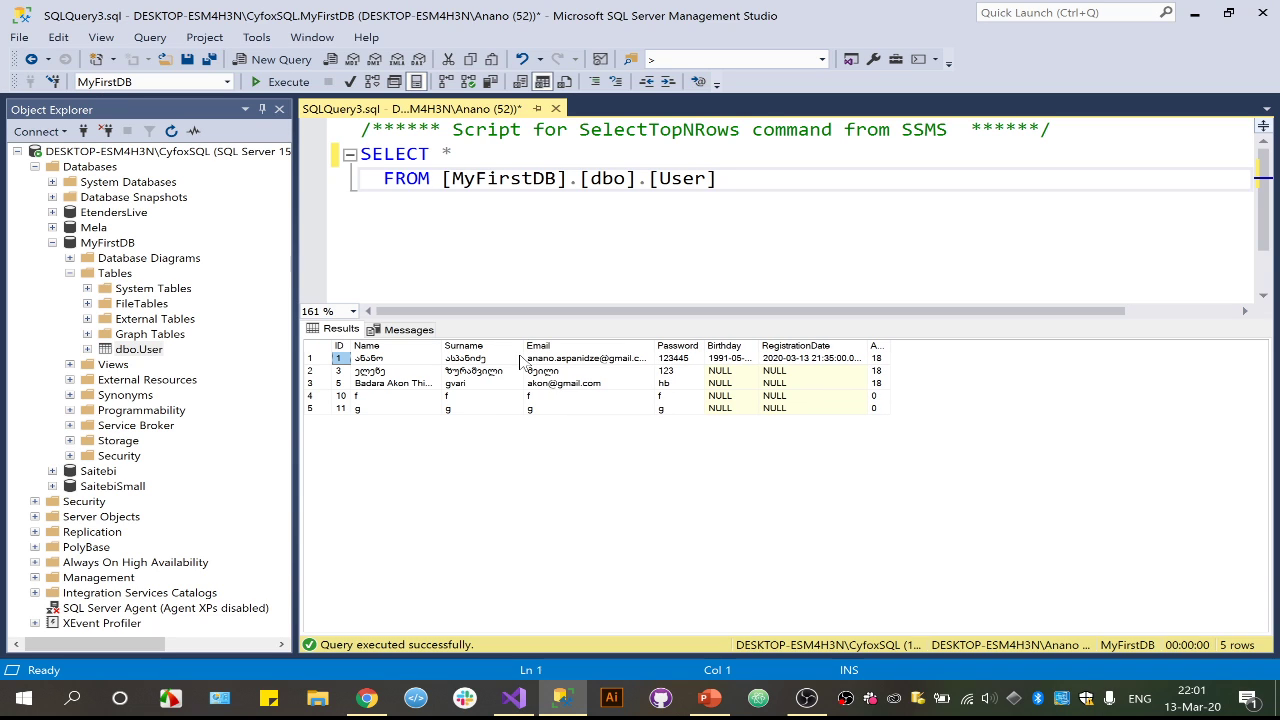
left_click(343, 409)
left_click(145, 351)
Open dbo.User via Edit Top 200 Rows and give row 10 a Georgian first name and surname.
right_click(145, 352)
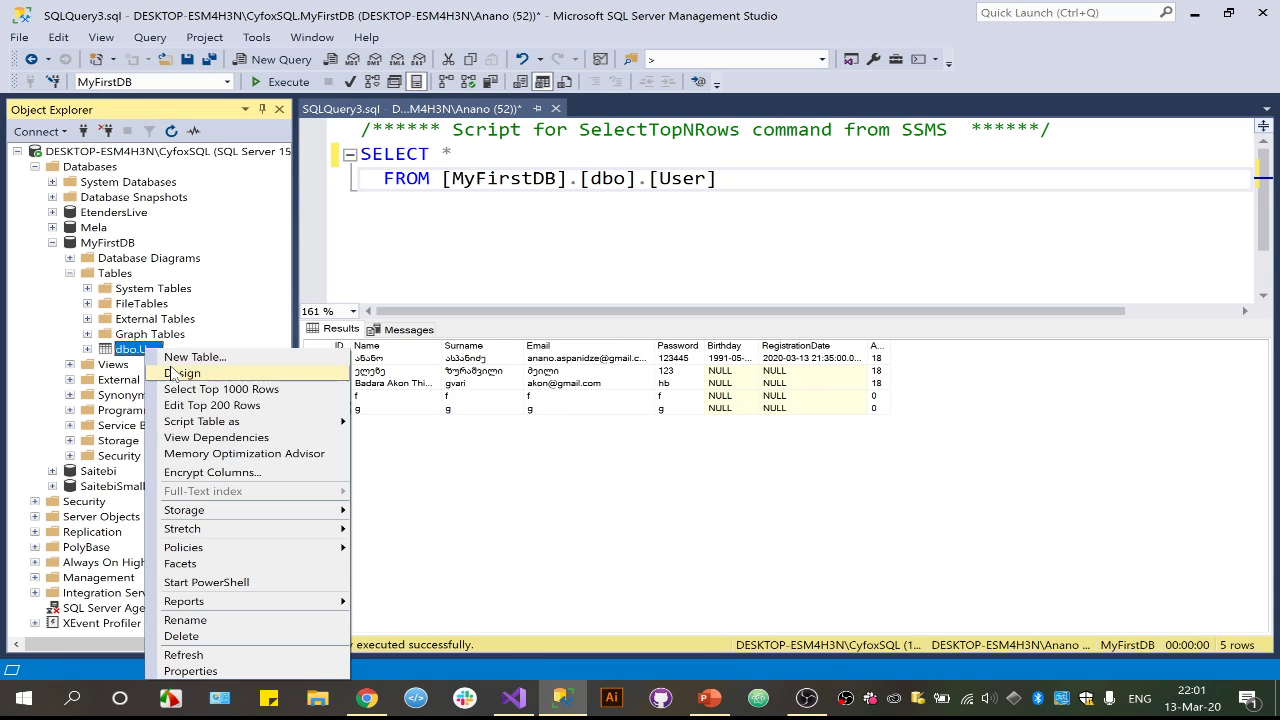
left_click(190, 406)
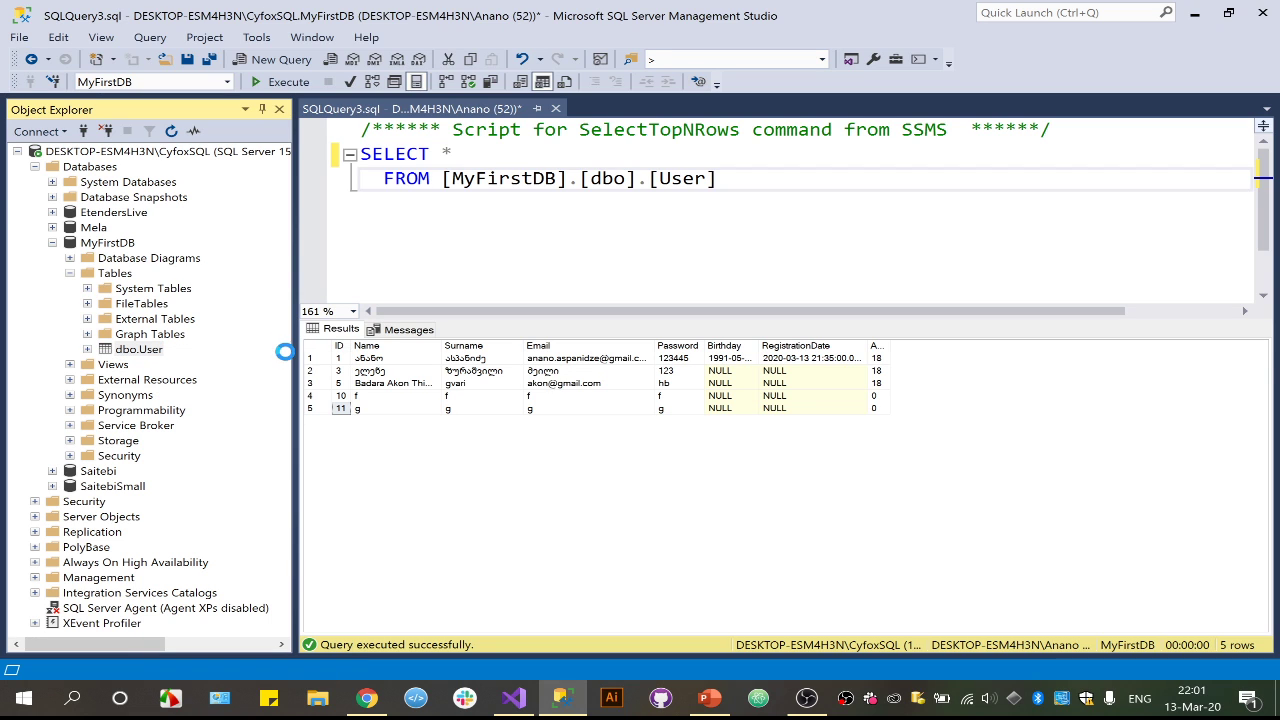
left_click(379, 195)
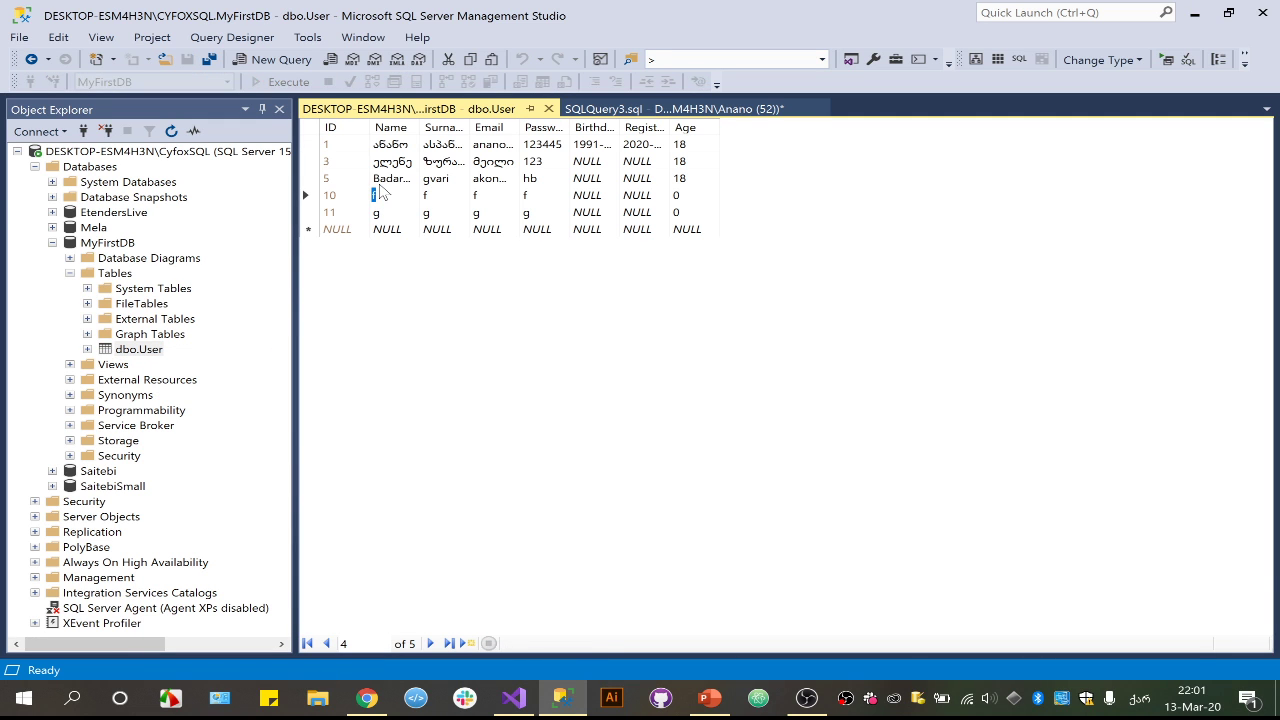
key("Tab")
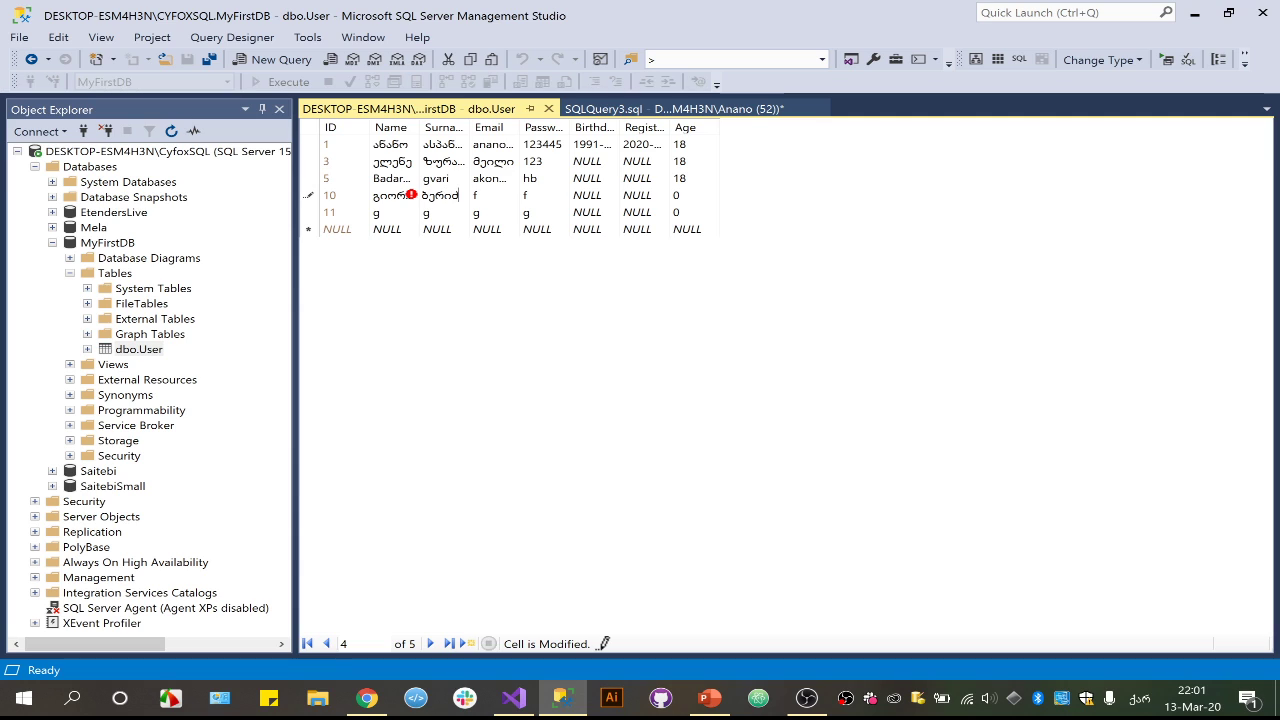
left_click(376, 212)
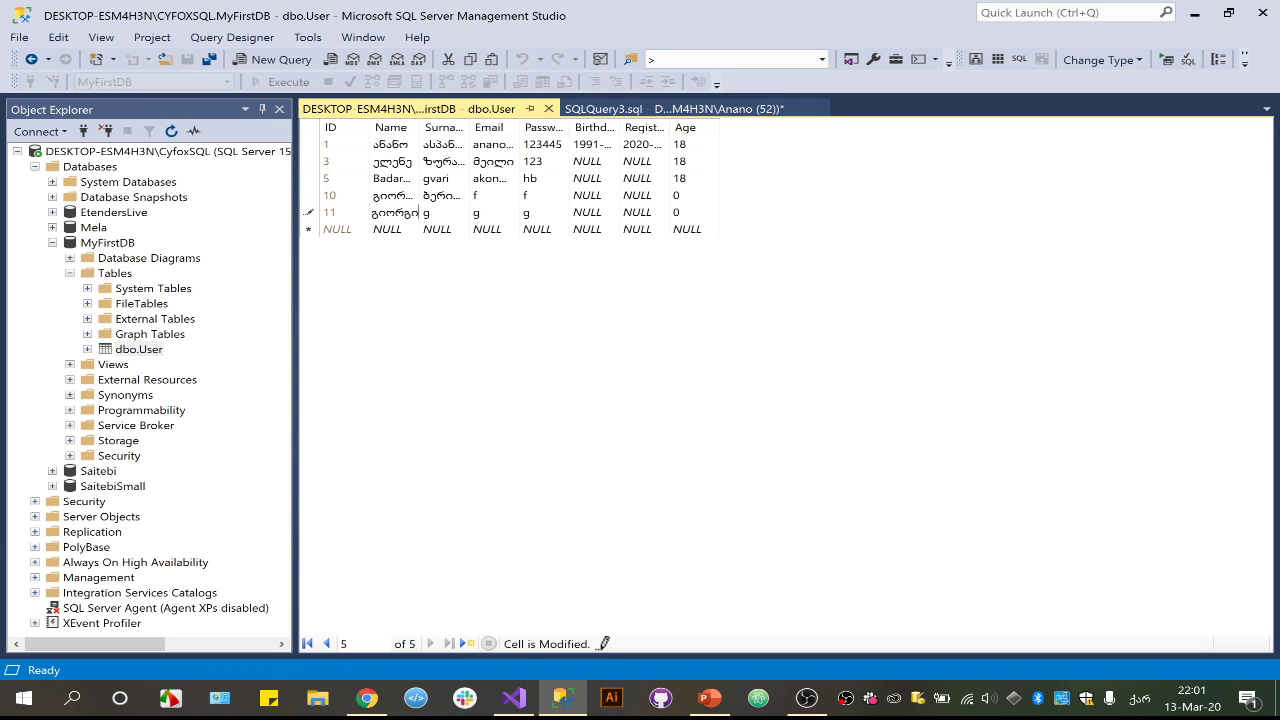
Enter the same Georgian first name and surname in row 11 and commit it.
key("Tab")
left_click(437, 229)
Rerun the SELECT * query, close the dbo.User edit grid, and auto-fit Name and Surname columns.
left_click(603, 108)
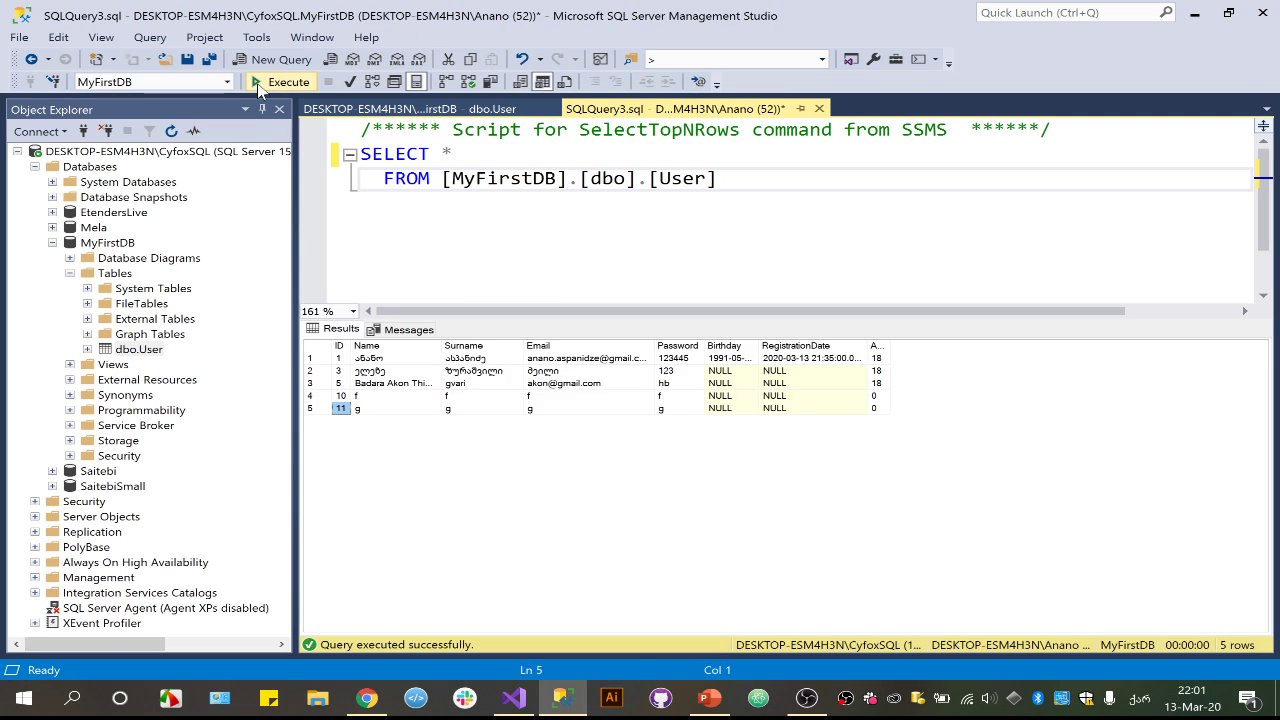
key("F5")
left_click(549, 108)
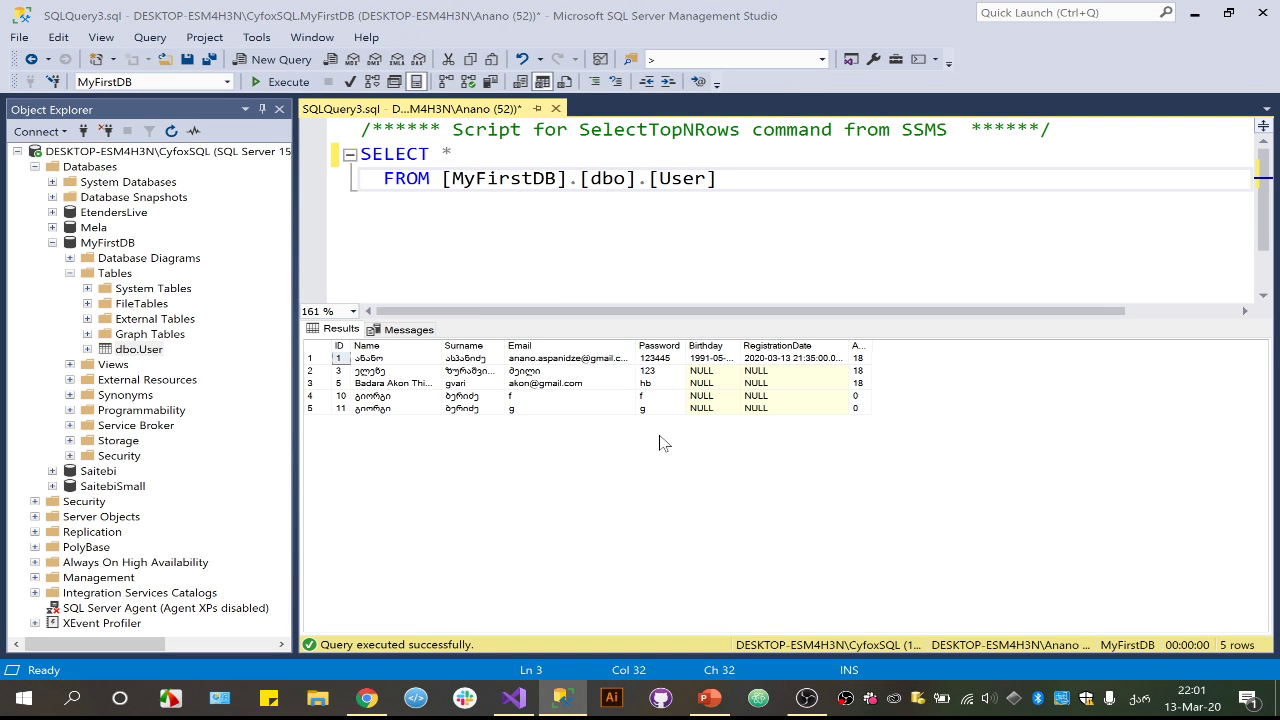
double_click(444, 341)
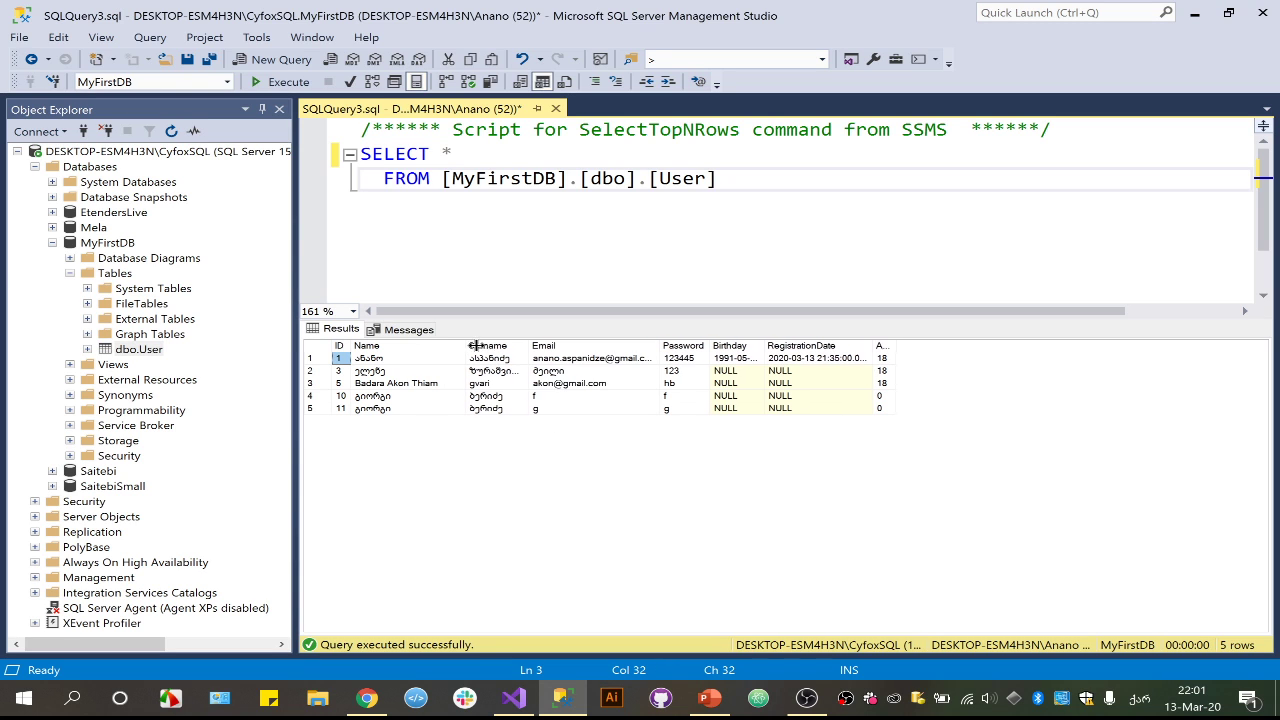
double_click(542, 345)
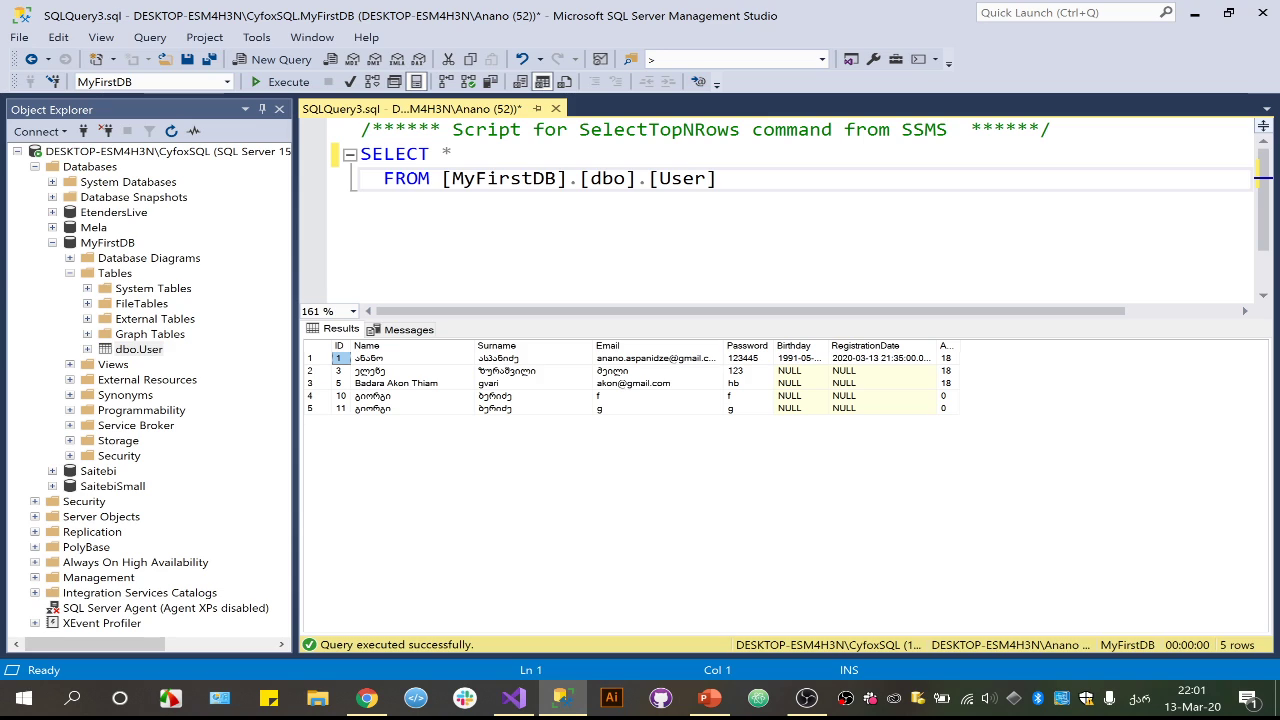
left_click(442, 178)
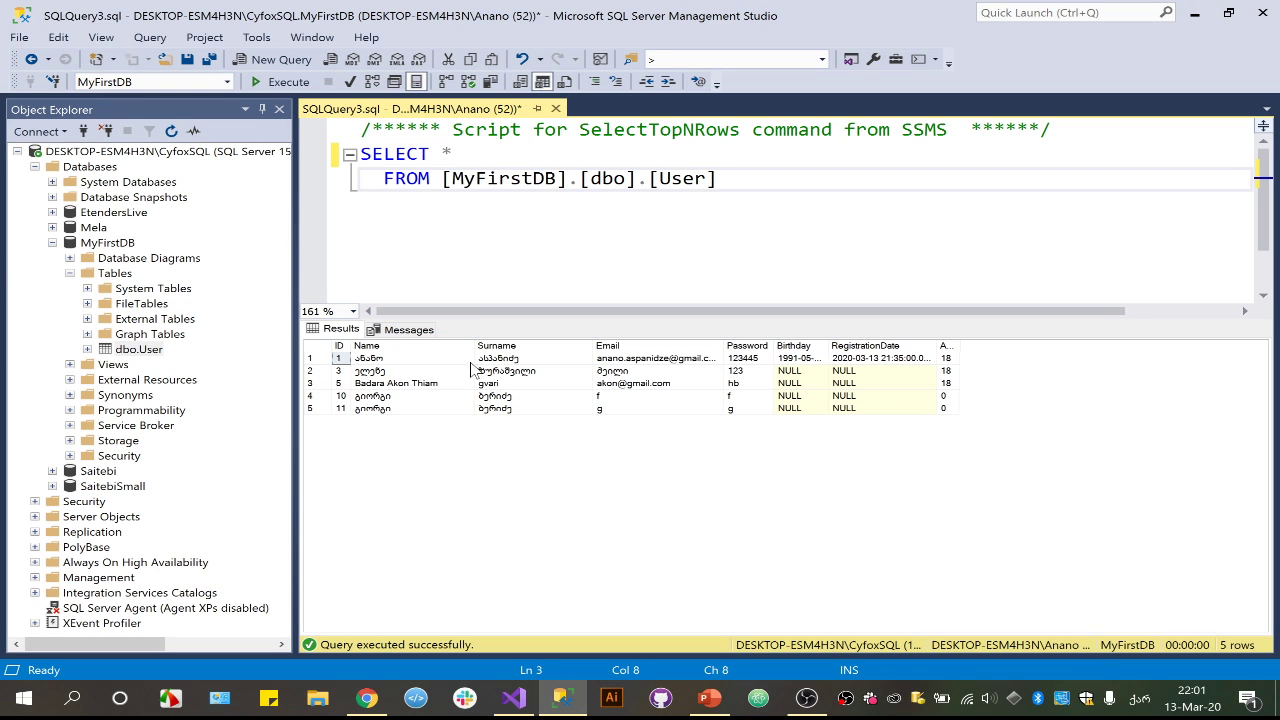
left_click(322, 401)
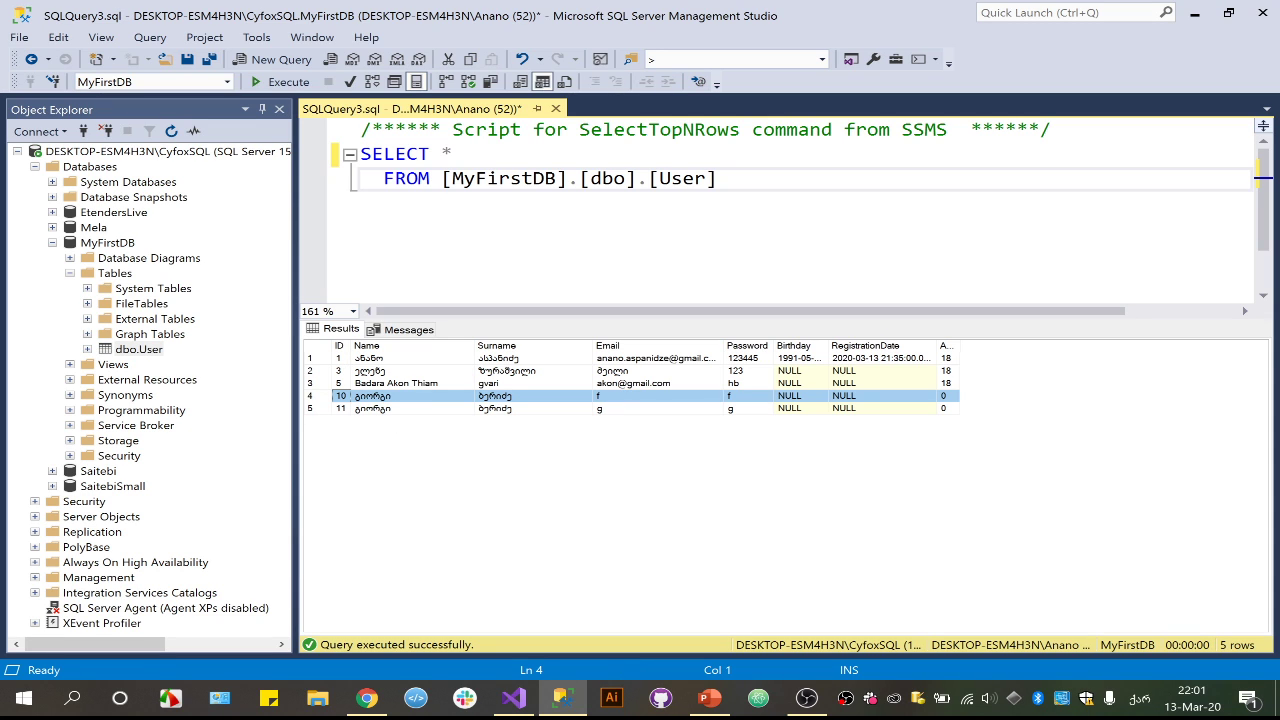
left_click(718, 178)
Add a blank line and a new empty line below the FROM clause.
key("Return")
key("Return")
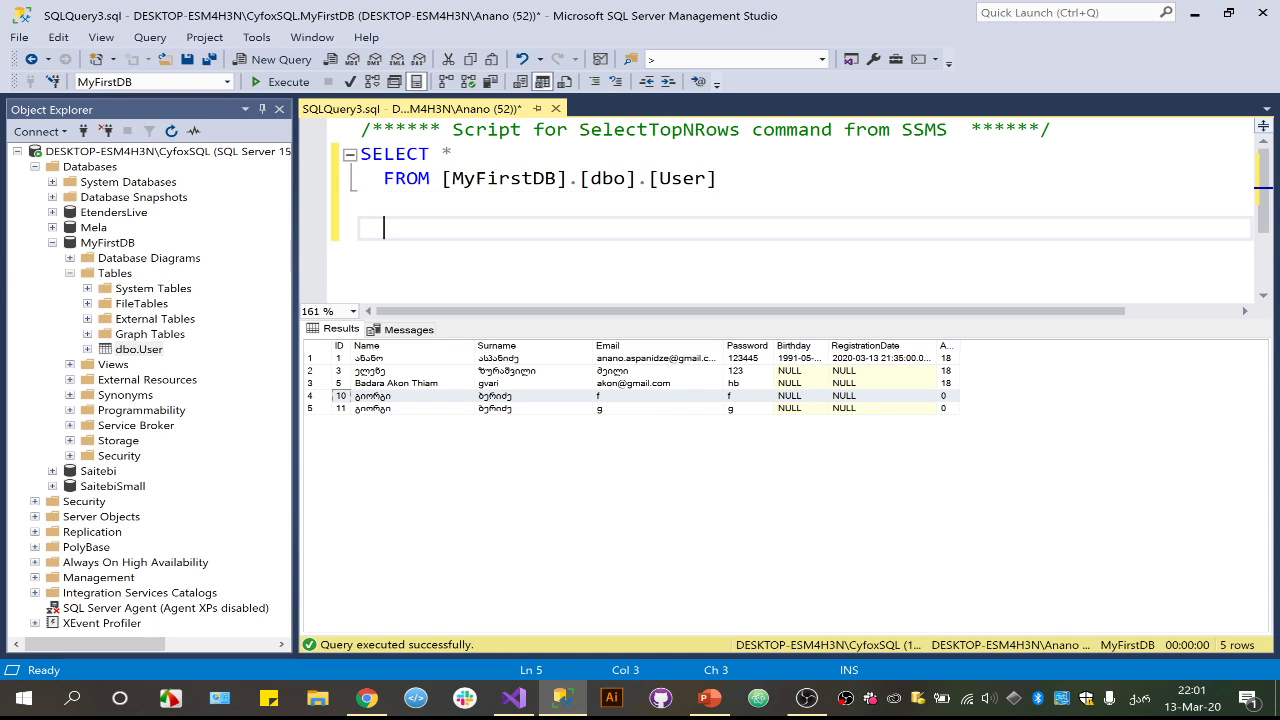
key("alt+shift")
key("Up")
key("Up")
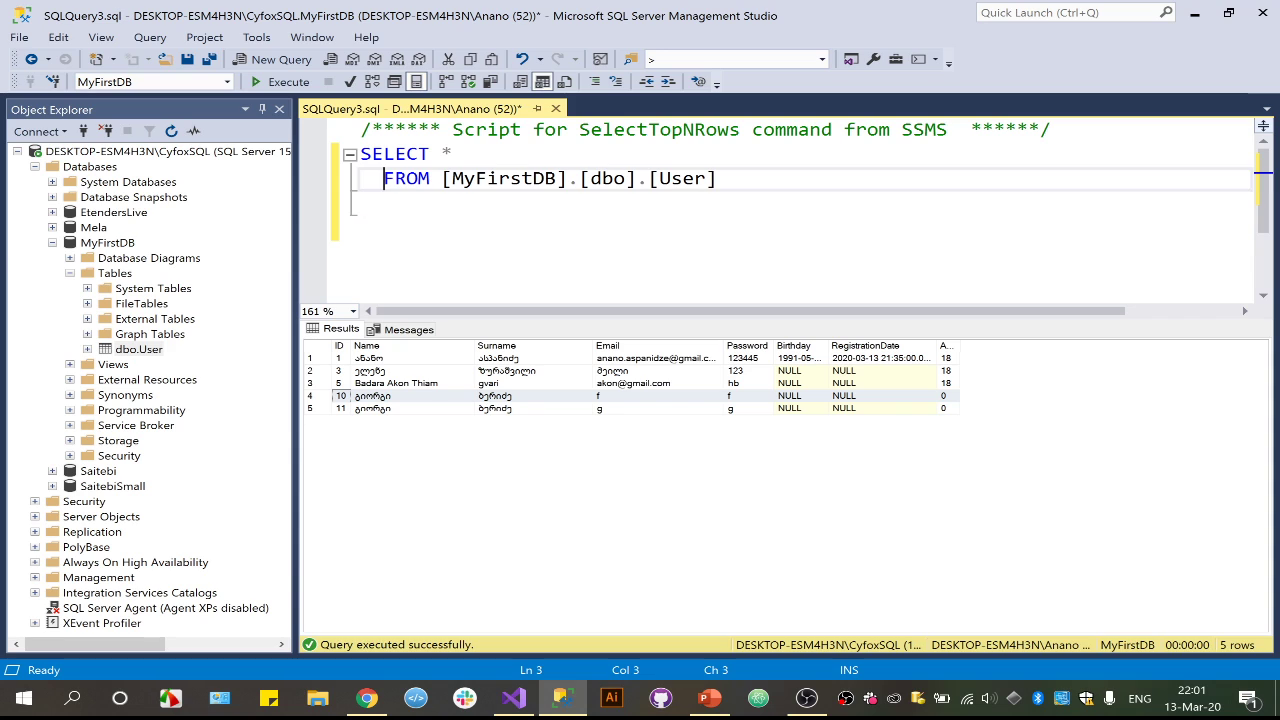
key("End")
key("shift+ctrl+Left")
key("shift+ctrl+Left")
key("shift+ctrl+Left")
key("shift+ctrl+Right")
key("Down")
key("Down")
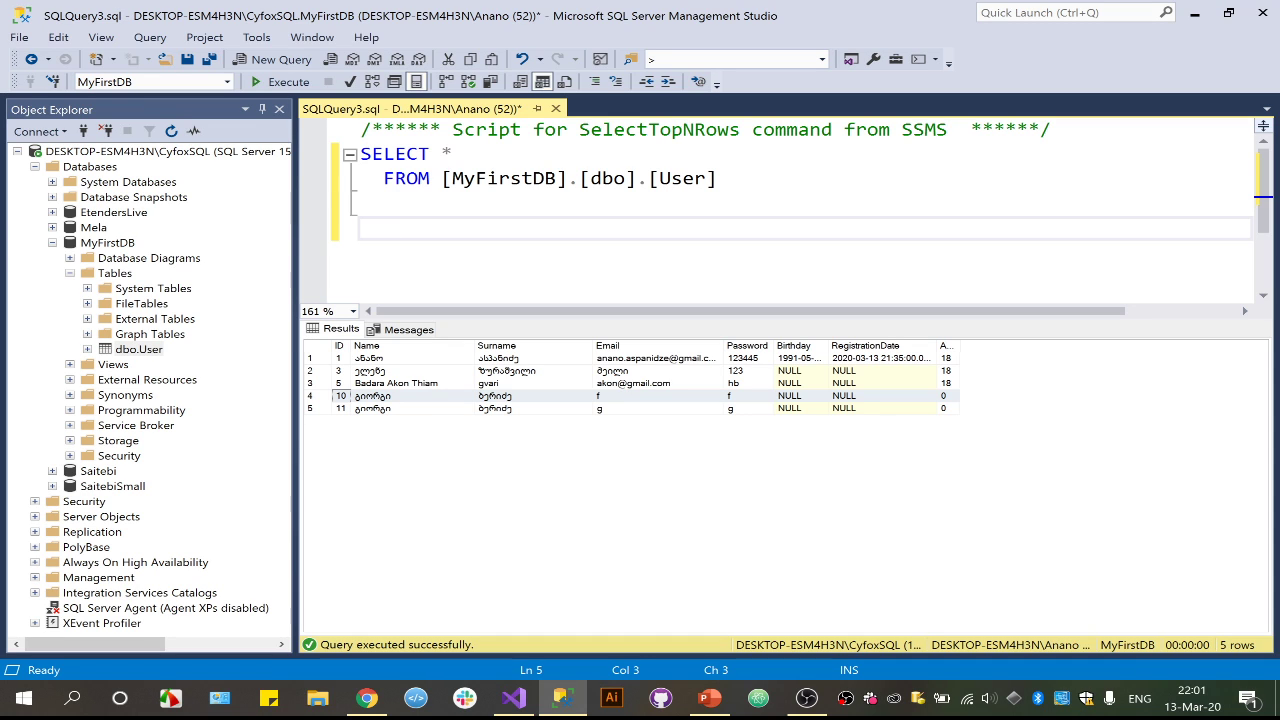
Type the condition WHERE ID = 10 on the new line, dismissing IntelliSense.
type("where")
key("BackSpace")
key("BackSpace")
key("BackSpace")
key("BackSpace")
key("BackSpace")
key("BackSpace")
type("where")
key("BackSpace")
key("BackSpace")
key("BackSpace")
key("BackSpace")
key("BackSpace")
key("BackSpace")
key("BackSpace")
key("BackSpace")
key("BackSpace")
key("BackSpace")
key("BackSpace")
key("BackSpace")
type("h")
type("he")
key("BackSpace")
key("BackSpace")
key("BackSpace")
type("WHERE hh")
key("BackSpace")
key("BackSpace")
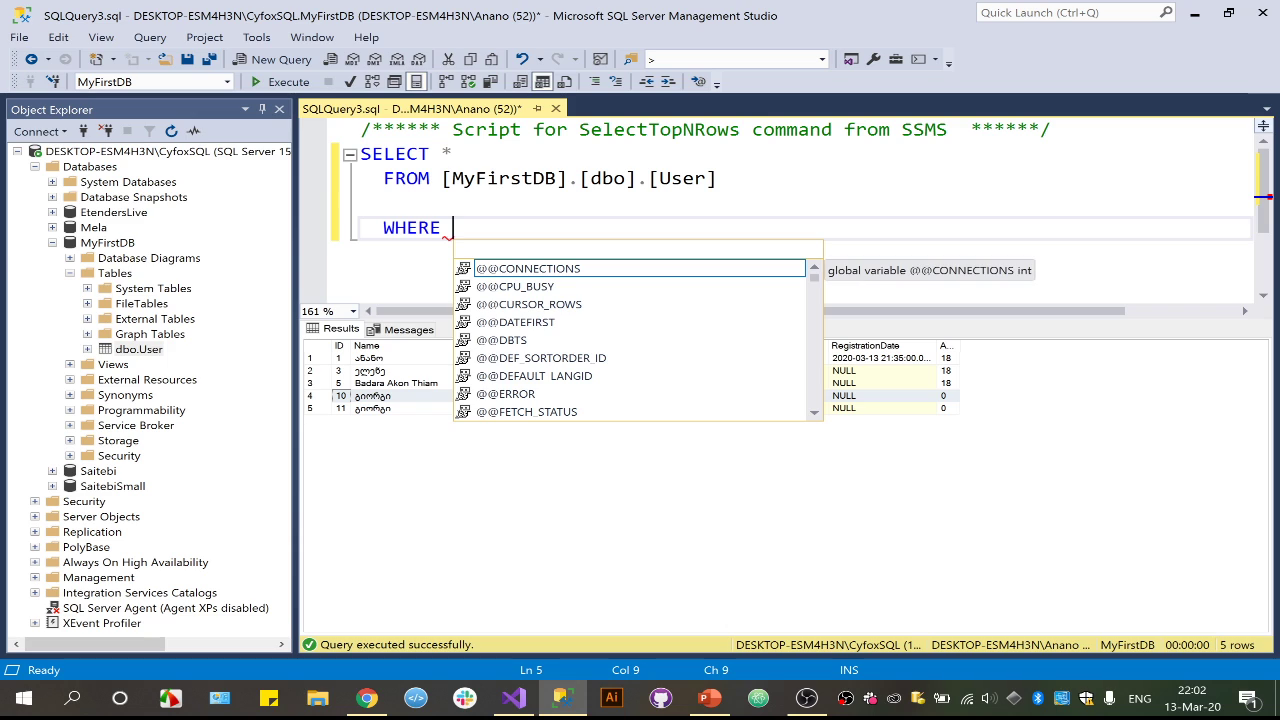
key("Escape")
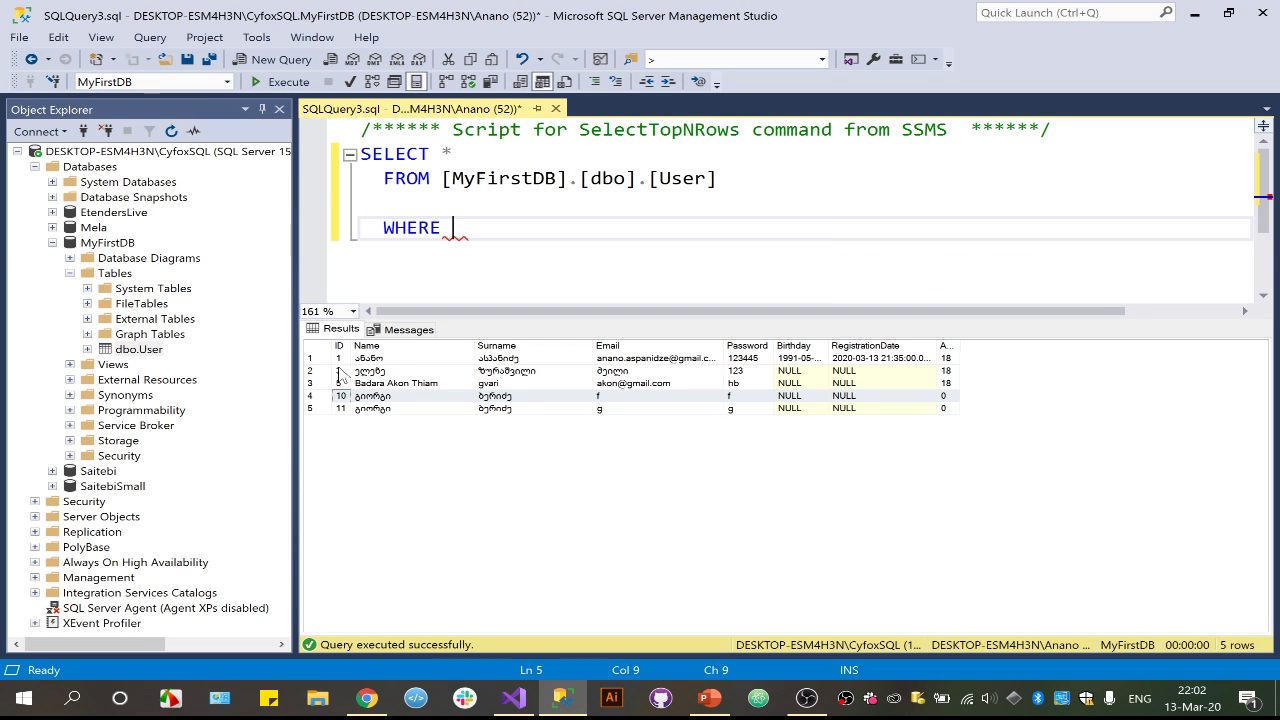
type("ID")
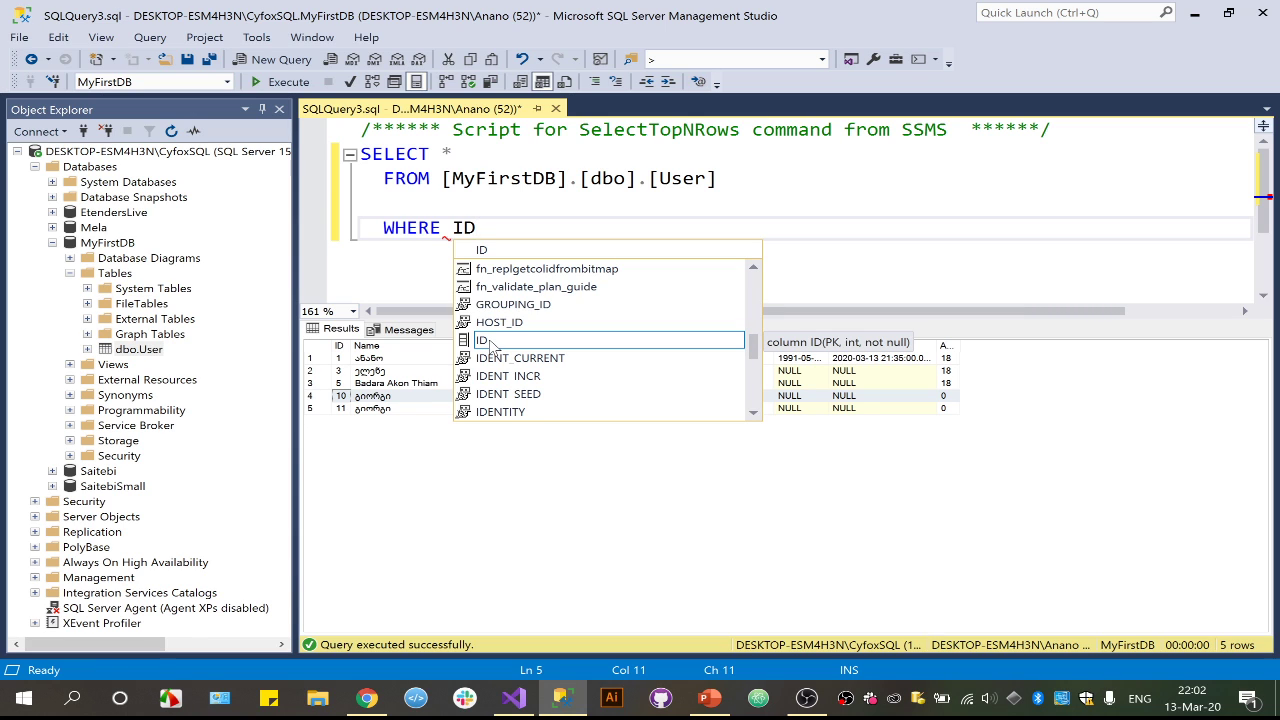
type("=")
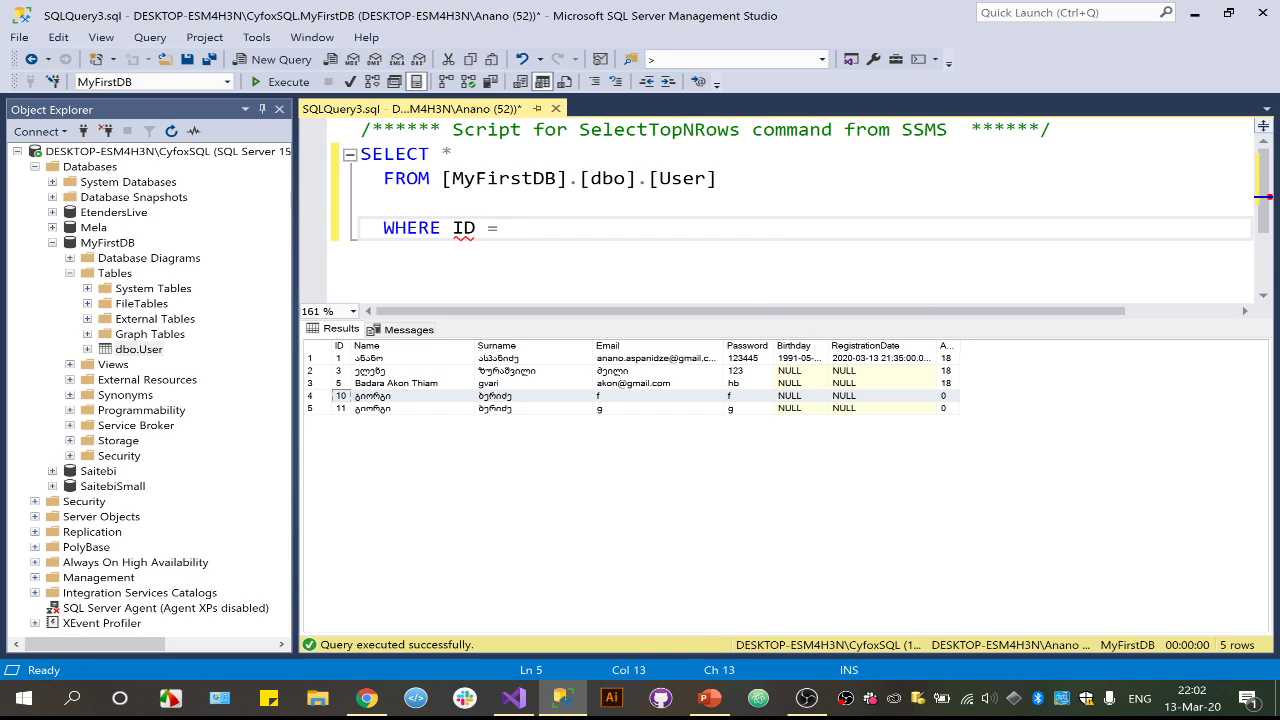
type(" 10")
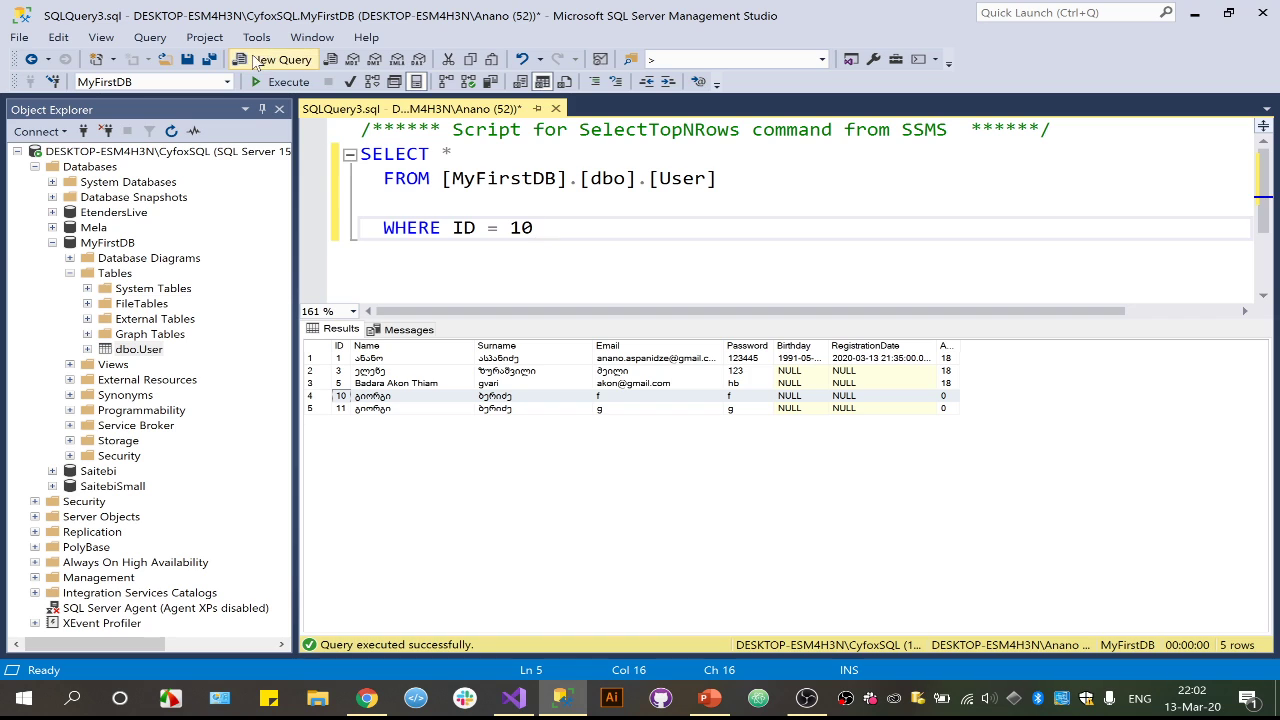
left_click(282, 81)
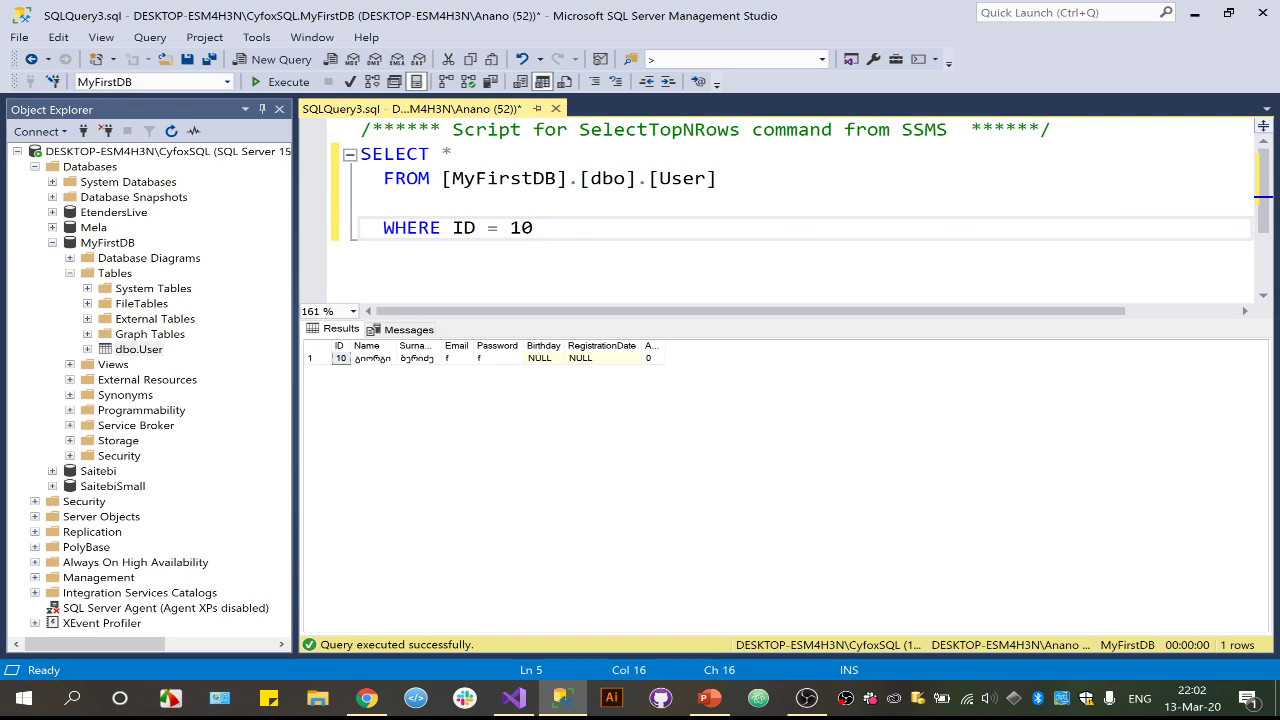
left_click_drag(348, 346, 519, 346)
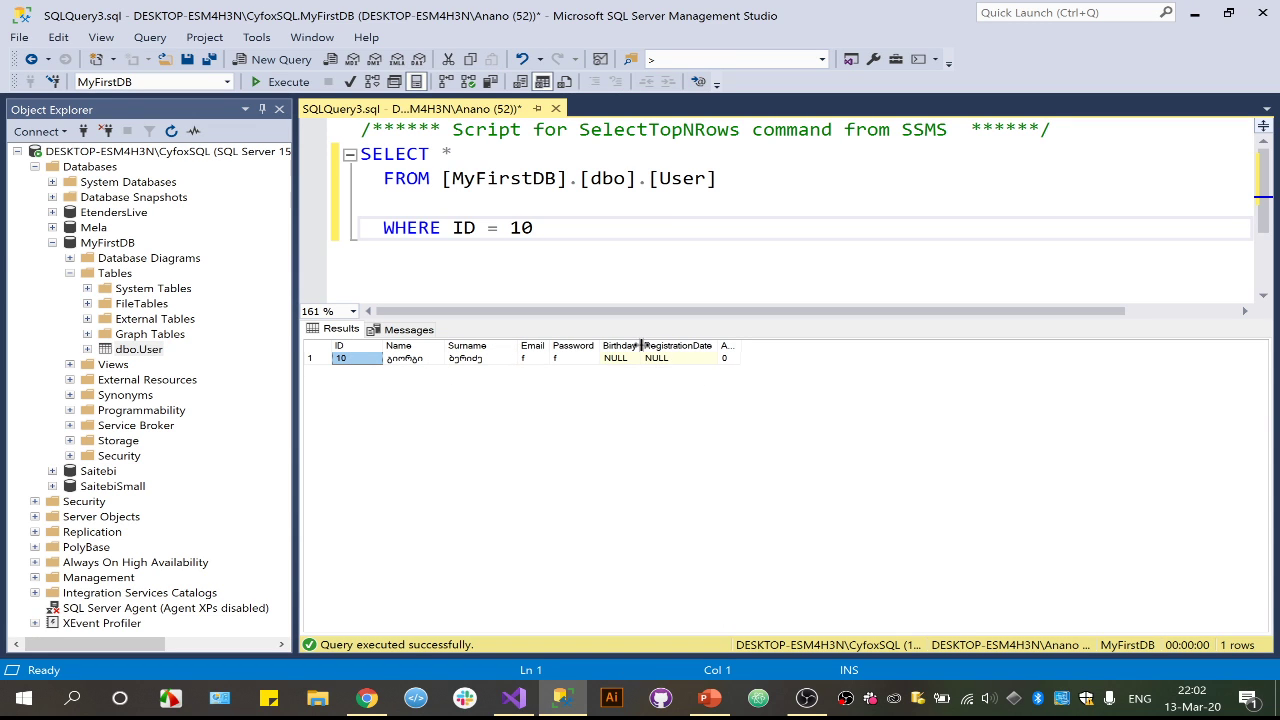
left_click_drag(641, 346, 682, 346)
left_click_drag(780, 346, 867, 346)
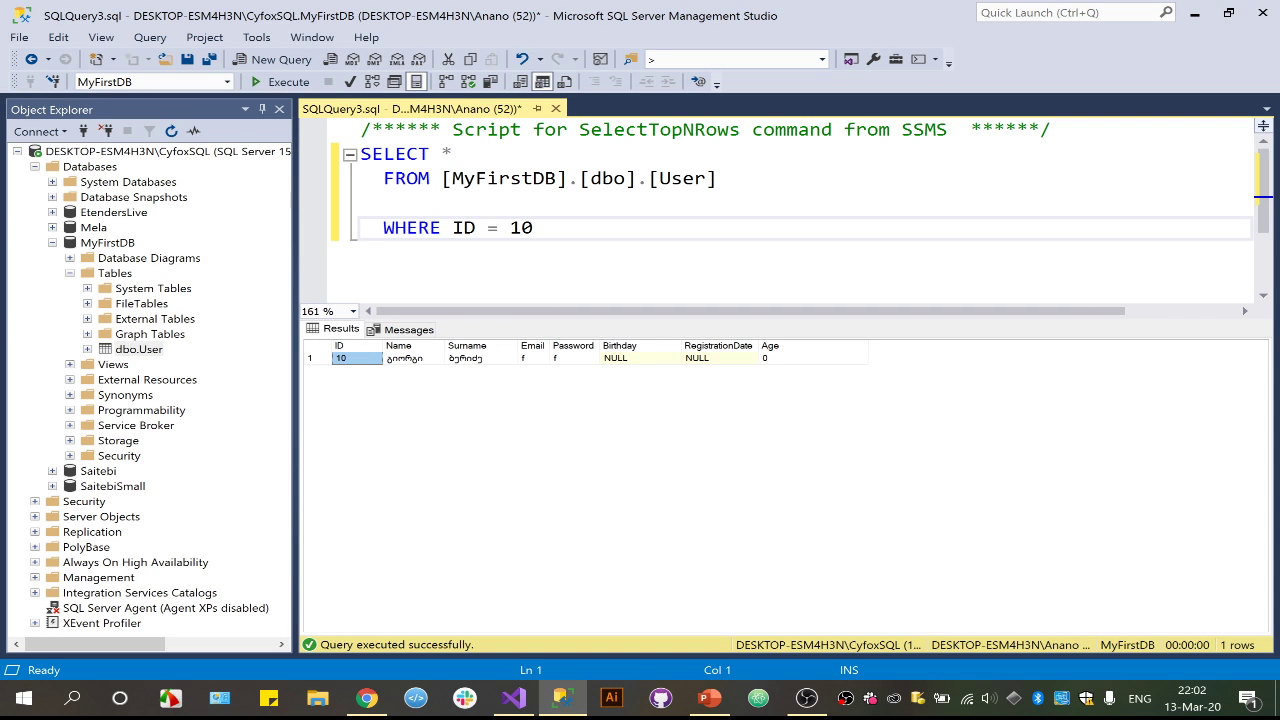
left_click(535, 228)
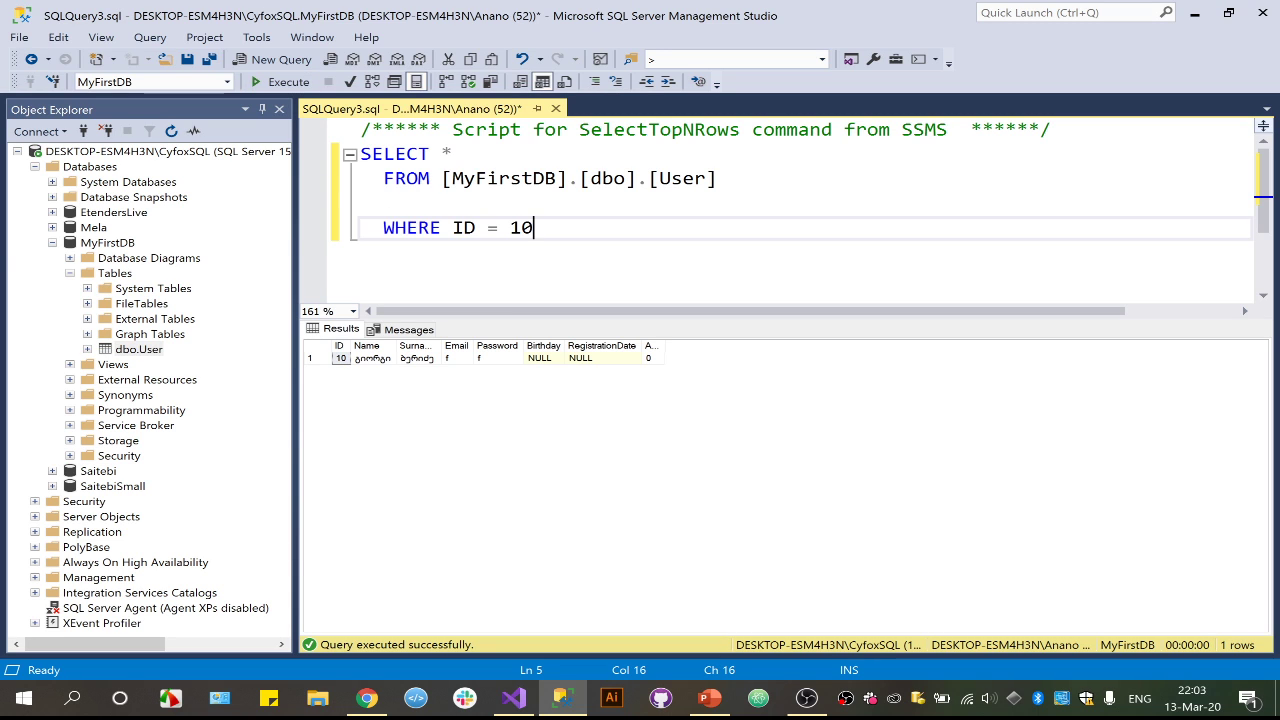
key("shift+Up")
key("shift+Up")
key("shift+Up")
key("shift+Home")
left_click(535, 228)
Run only the SELECT and FROM lines to list all five User rows.
left_click_drag(372, 228, 535, 228)
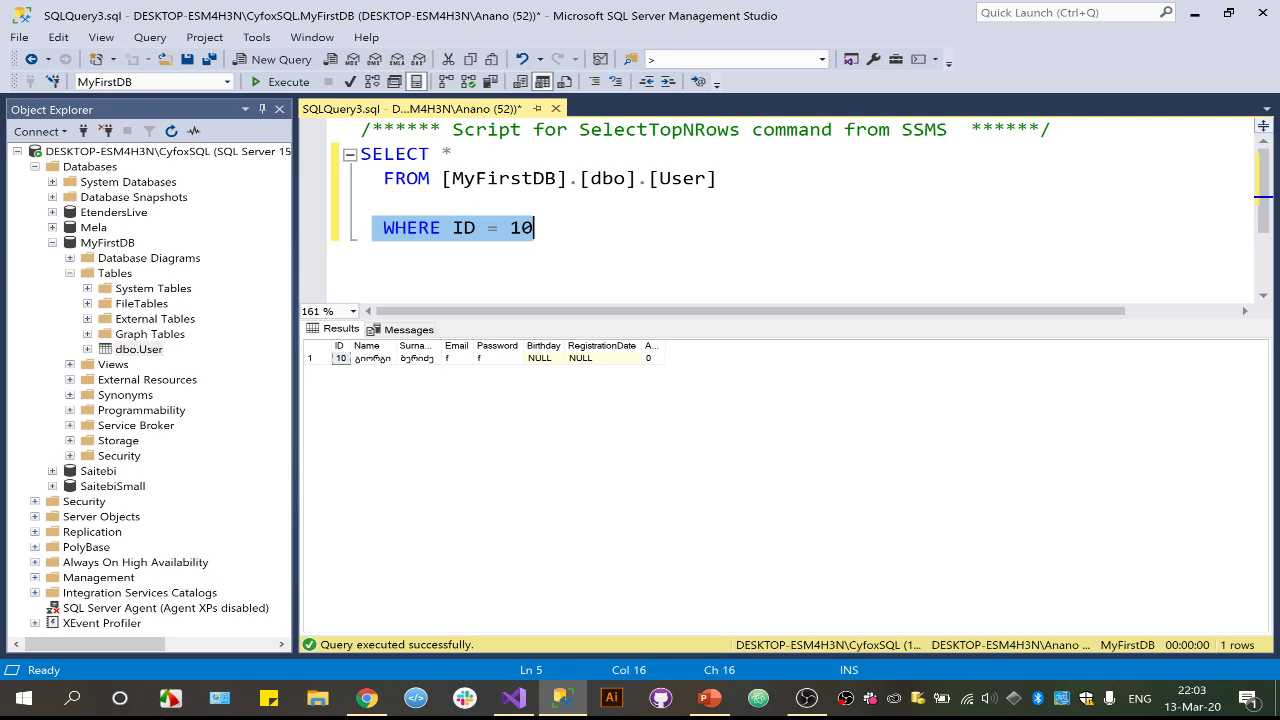
left_click(384, 203)
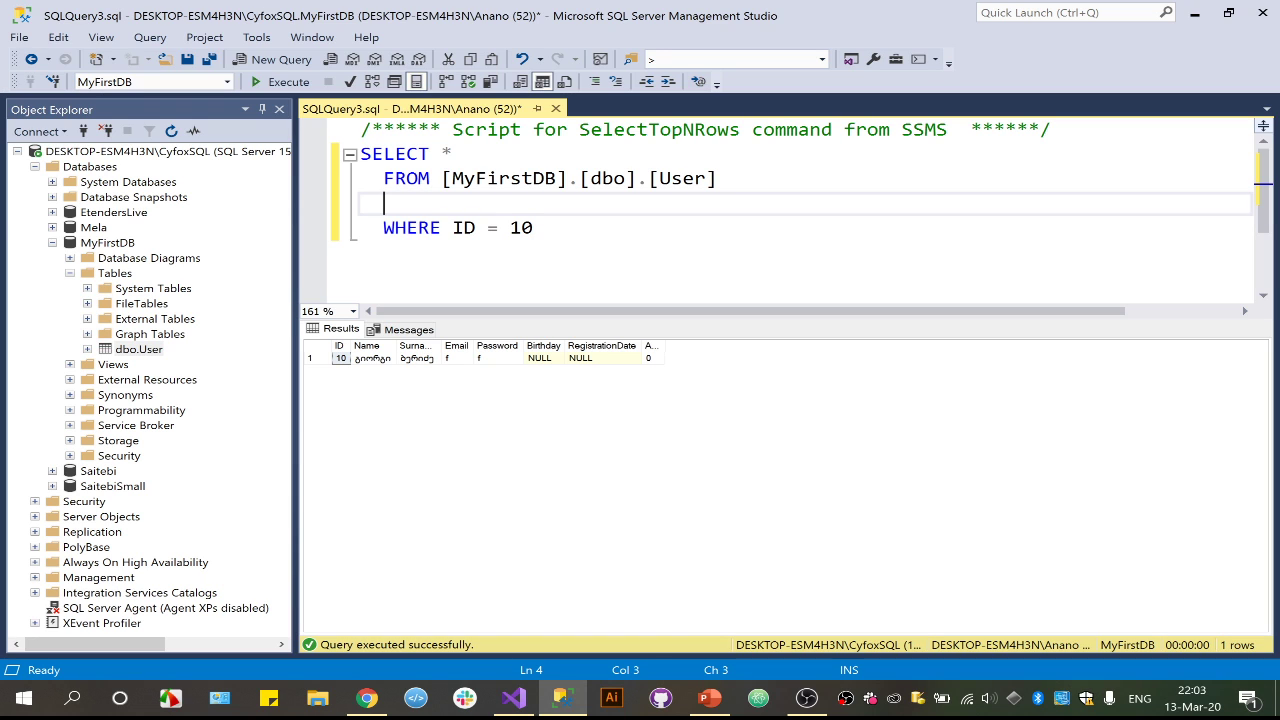
left_click_drag(718, 178, 298, 153)
left_click(280, 82)
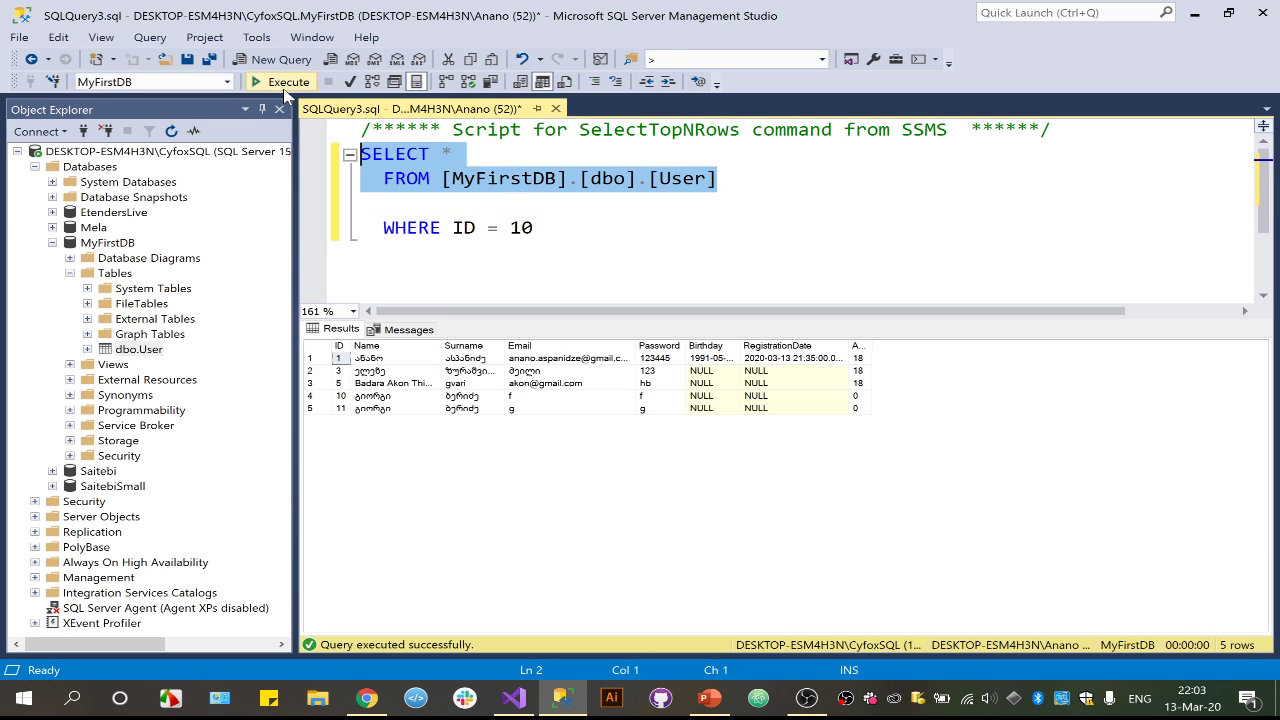
Delete the header comment line, leaving a blank line above SELECT.
left_click(345, 130)
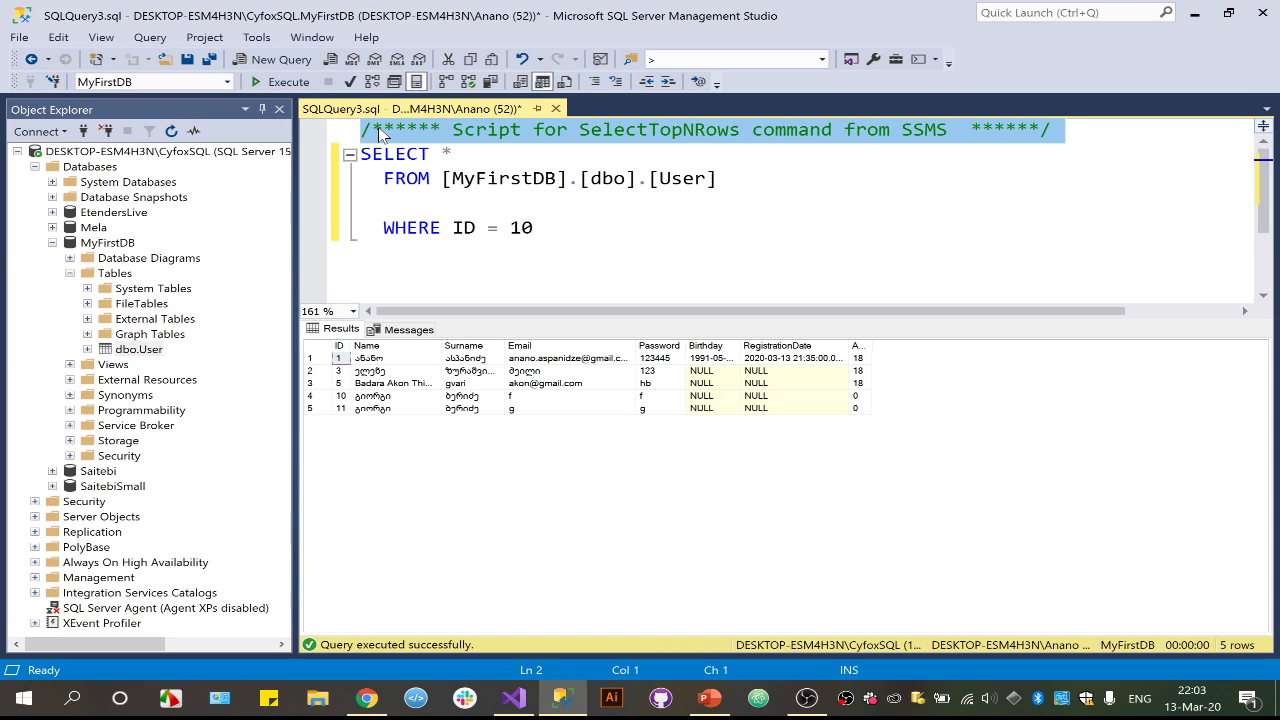
key("Delete")
key("Return")
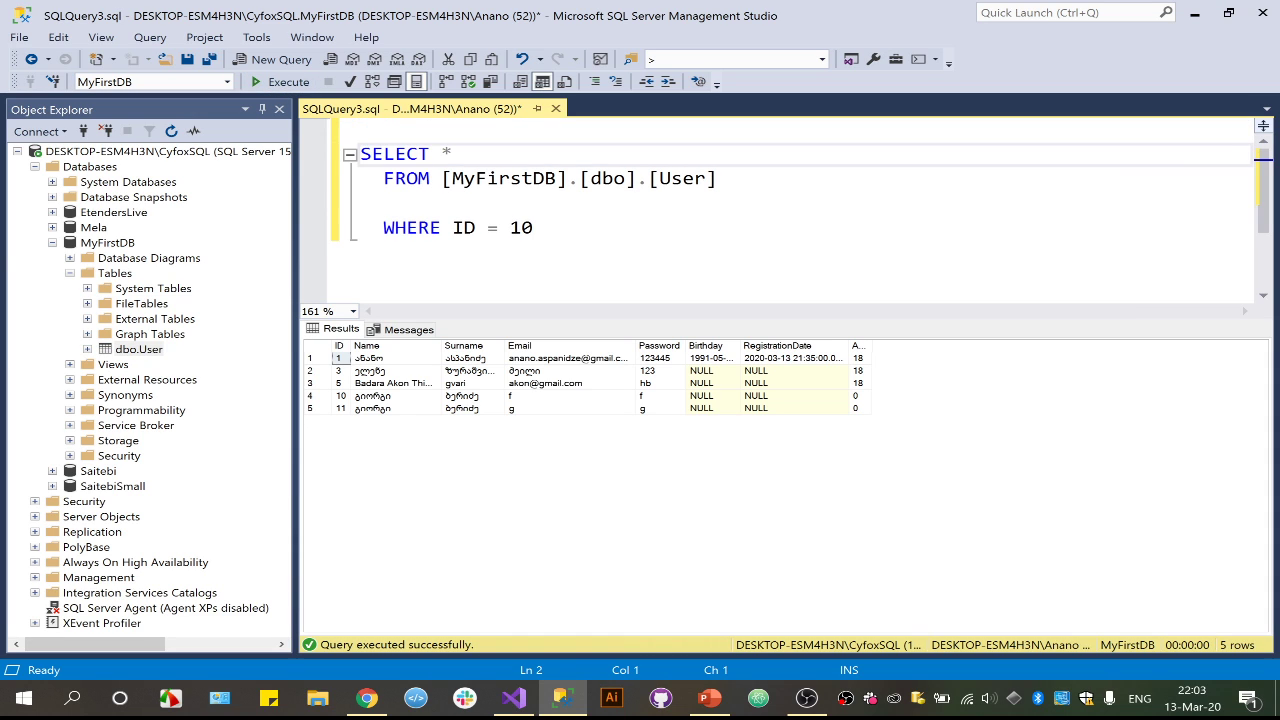
Comment out the WHERE ID = 10 line with Ctrl+K, C, then undo it.
key("ctrl+End")
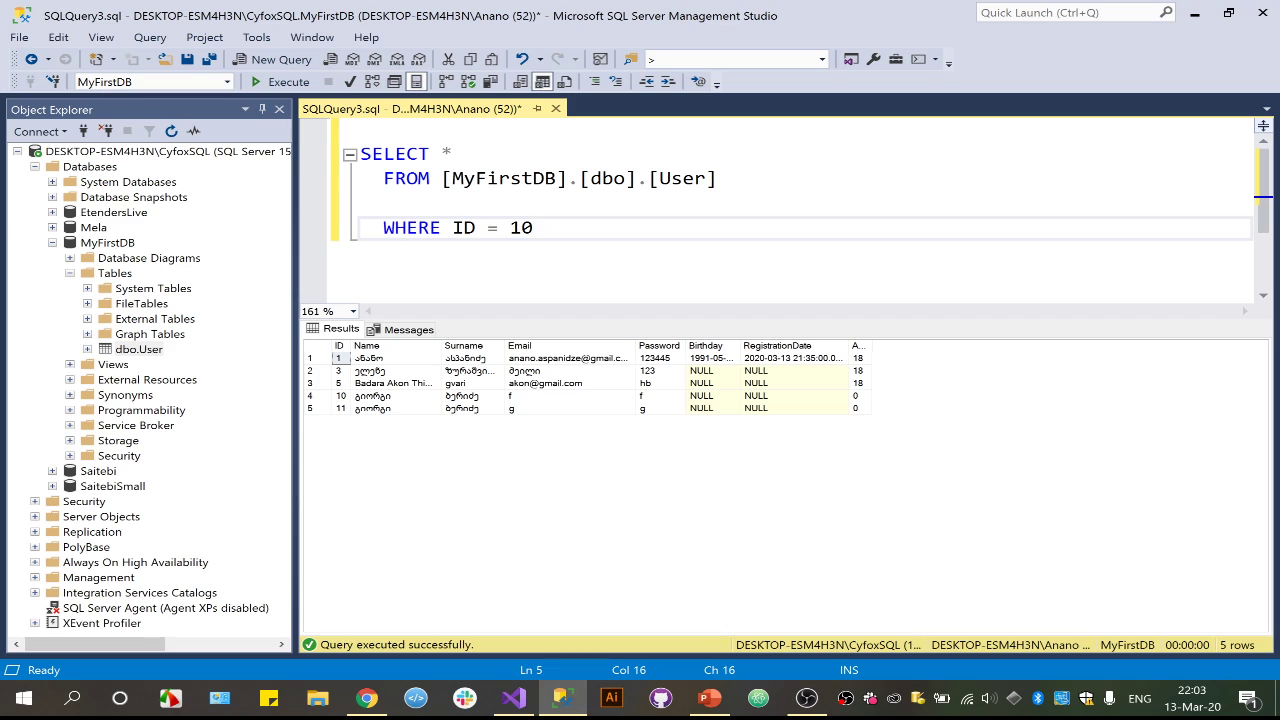
key("Home")
key("shift+End")
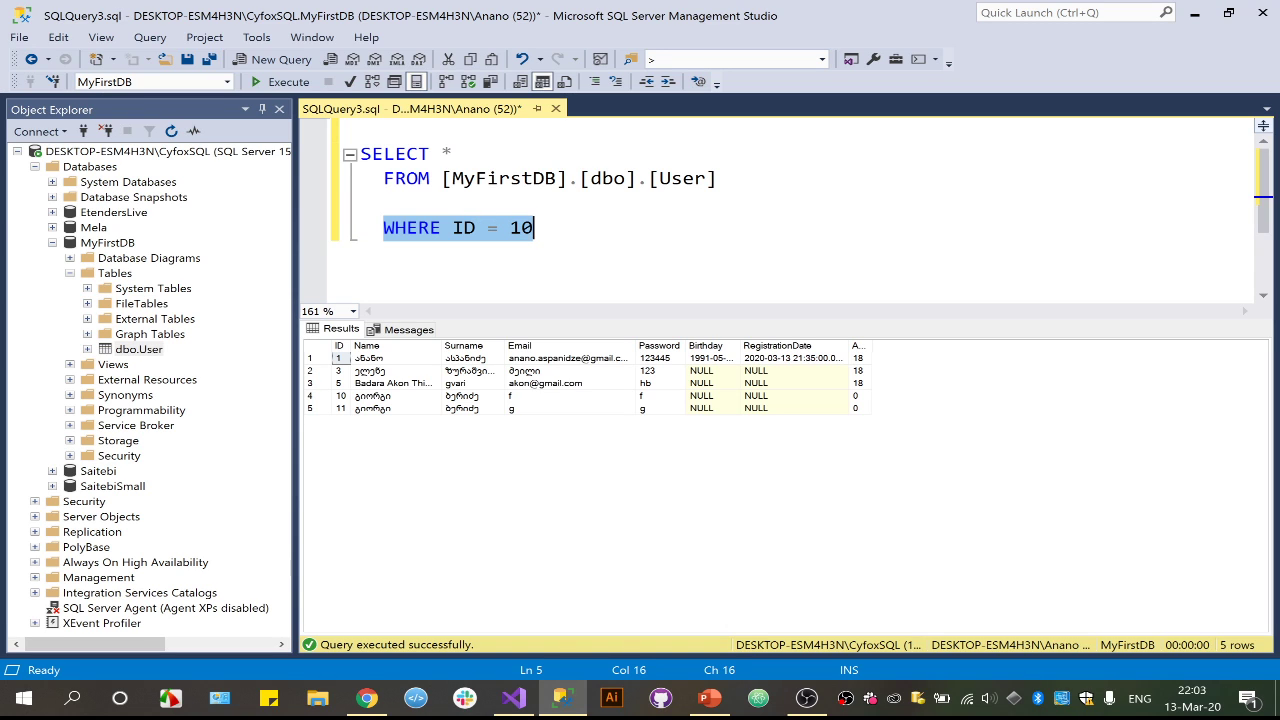
key("ctrl+k")
key("ctrl+c")
key("End")
key("shift+Home")
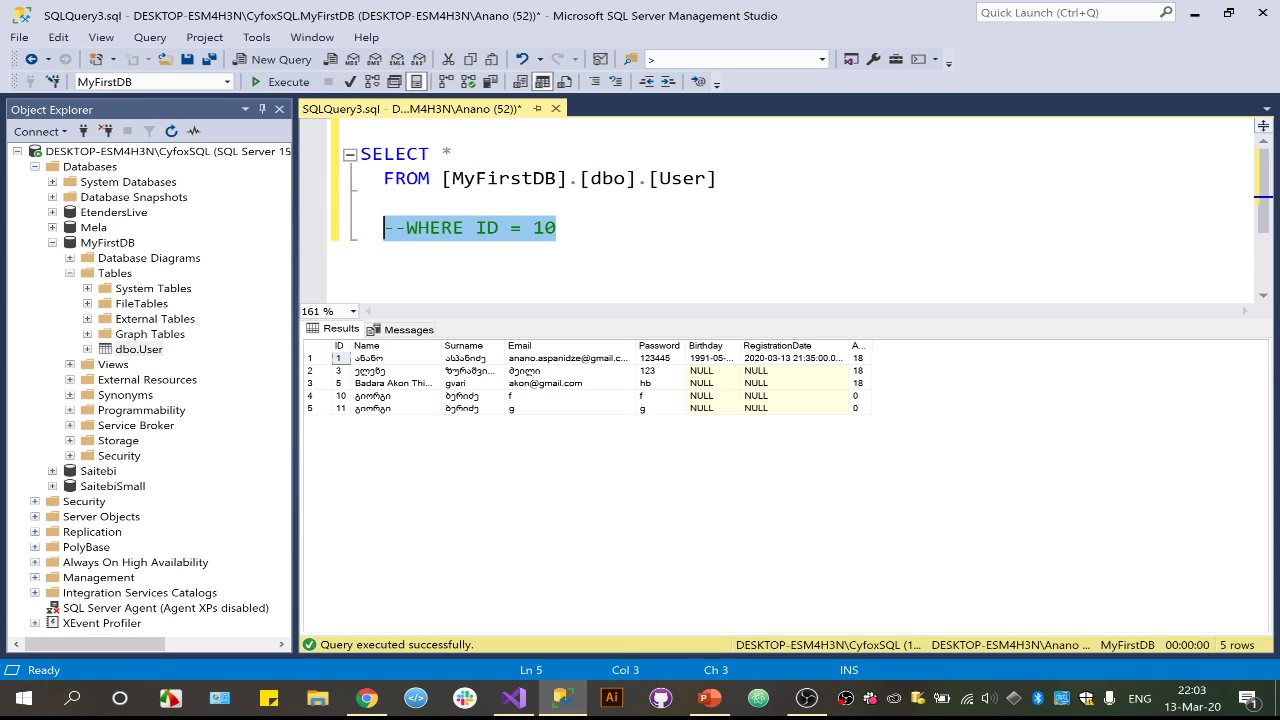
key("End")
key("ctrl+z")
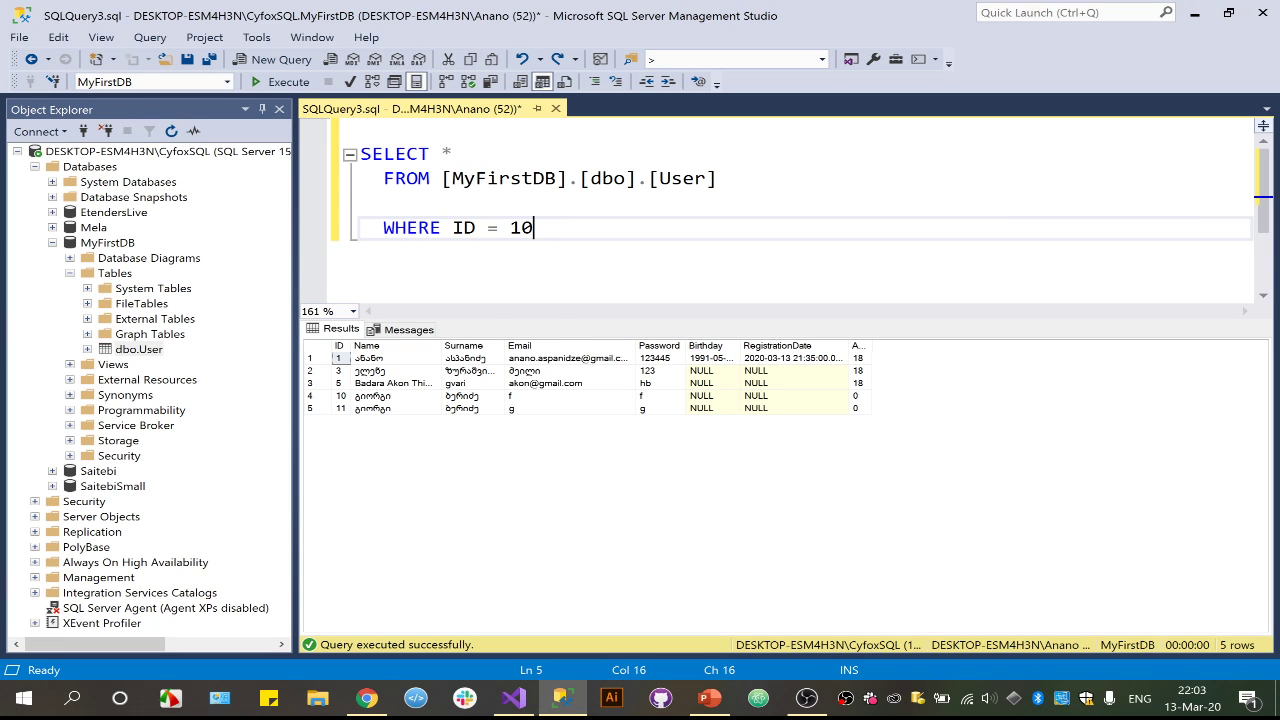
Replace the ID = 10 condition with Name = "".
key("ctrl+shift+Left")
key("ctrl+shift+Left")
key("ctrl+shift+Left")
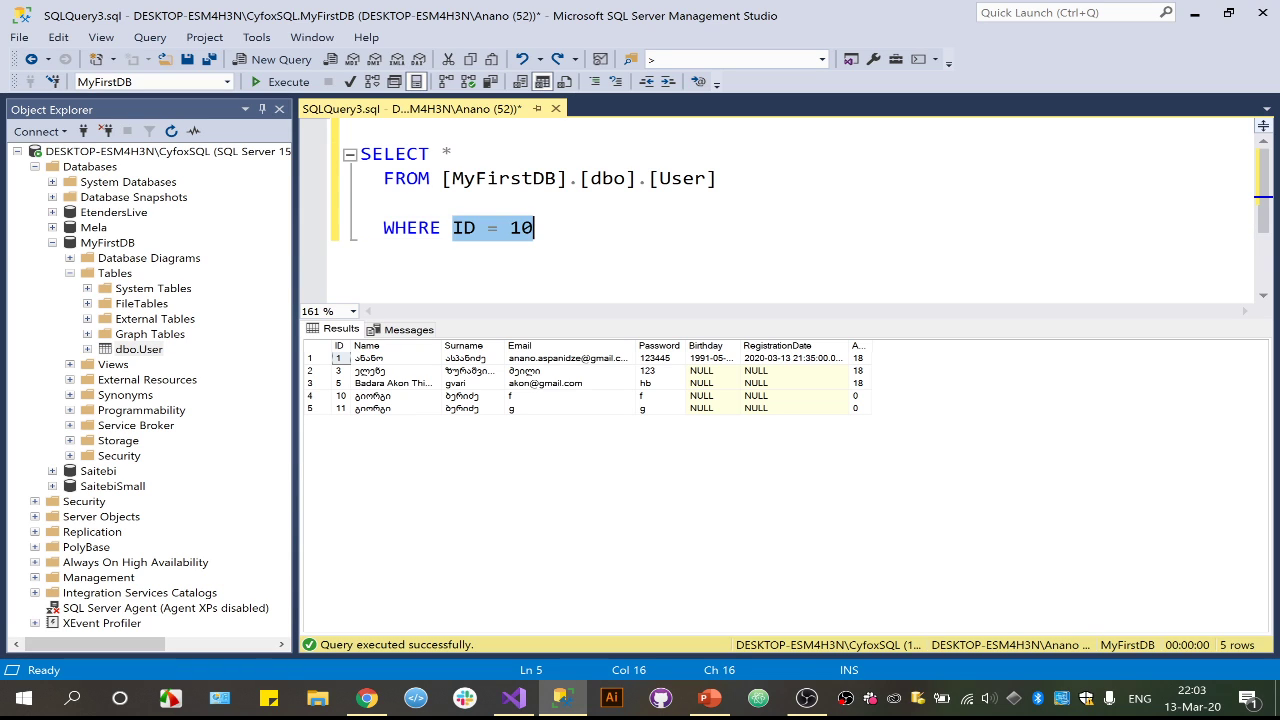
key("BackSpace")
type("Name ")
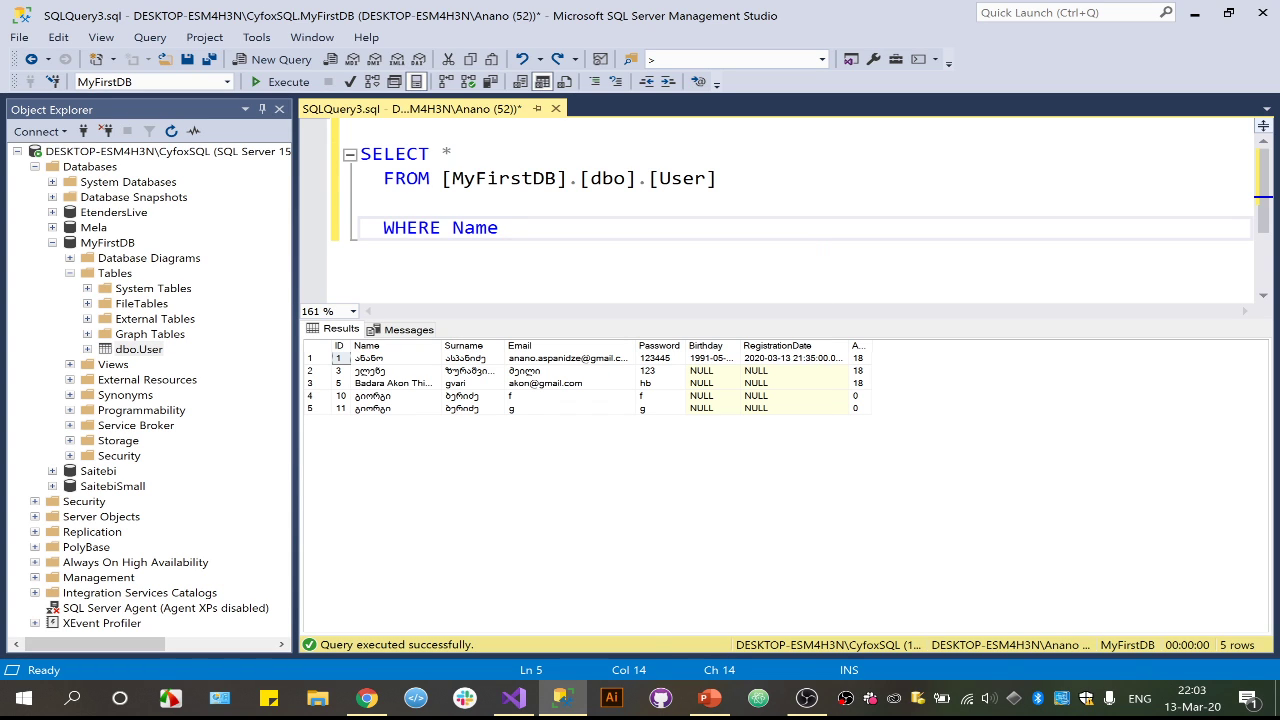
type("= \"\"")
Complete the WHERE clause as Name = 'გიორგი', typing the name in Georgian.
key("Left")
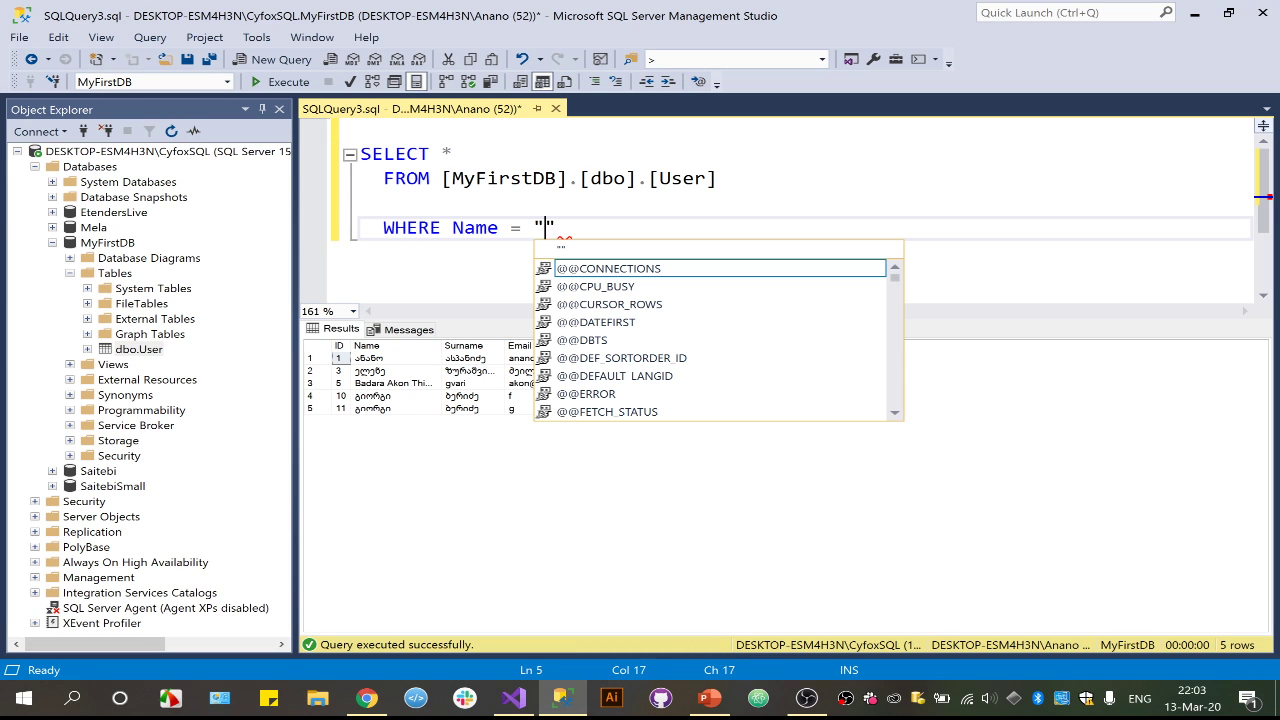
key("Right")
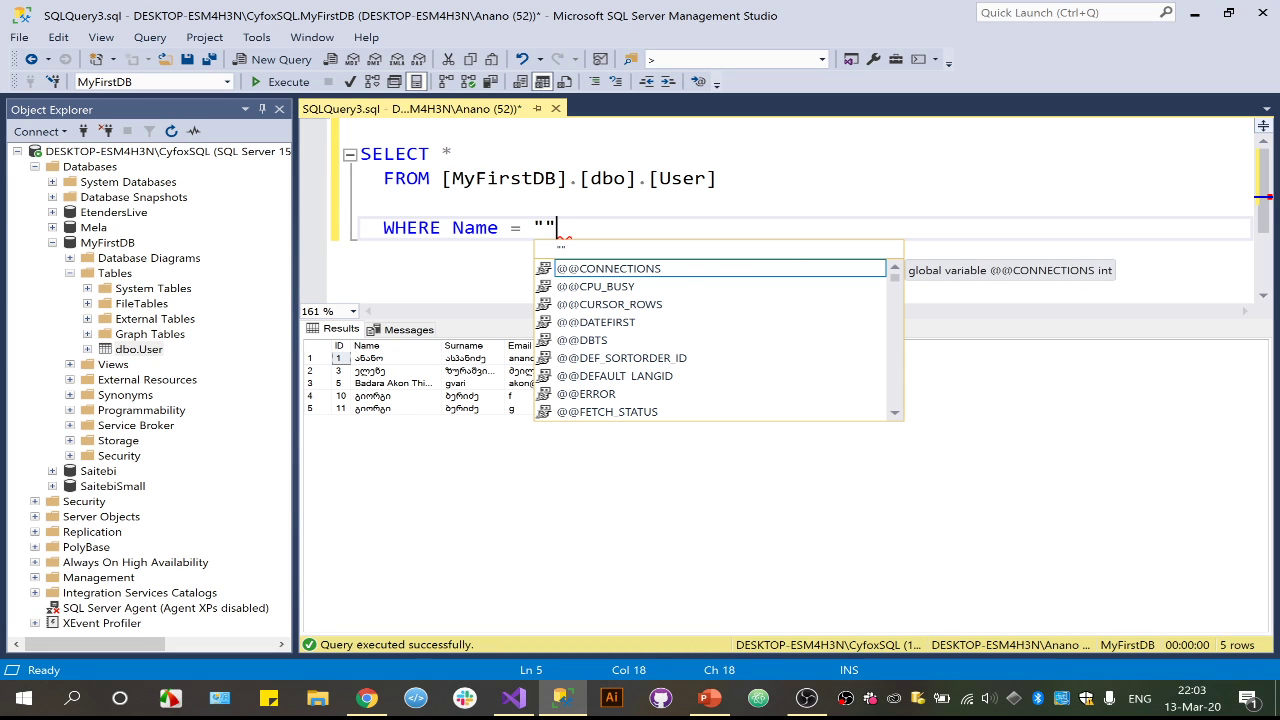
key("BackSpace")
key("BackSpace")
type("''")
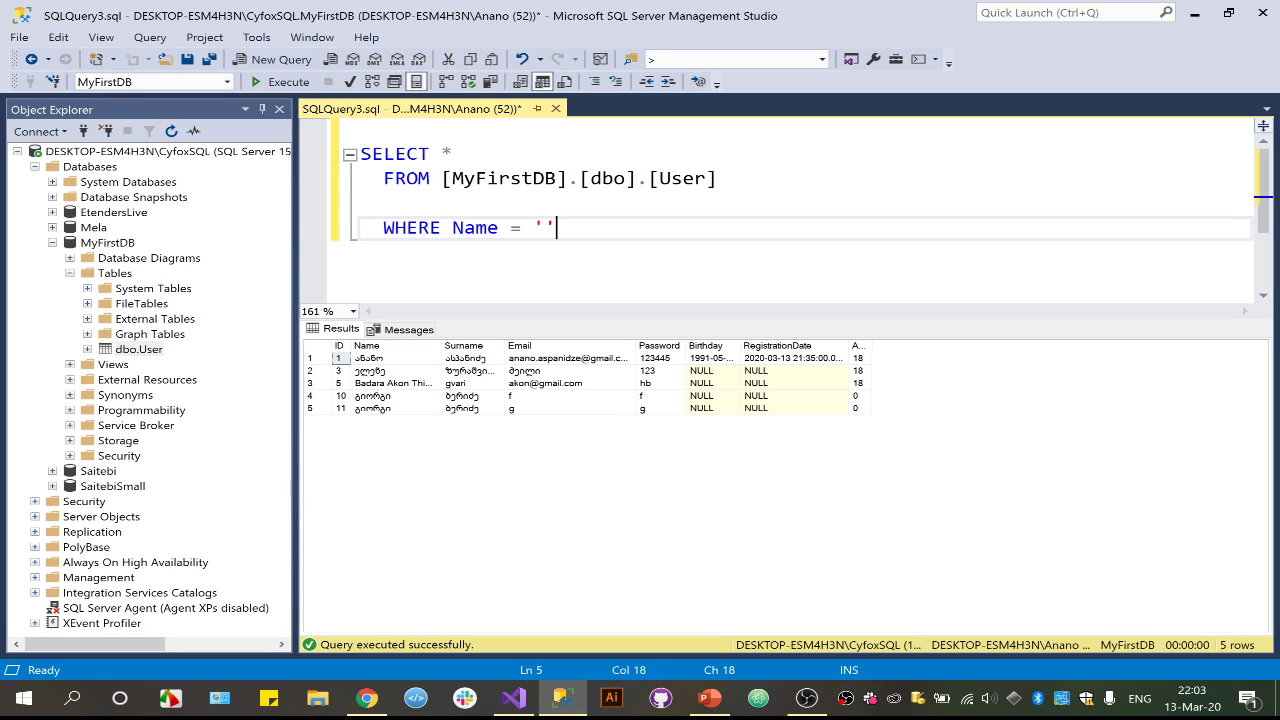
left_click(545, 228)
key("alt+shift")
type("გიორგი")
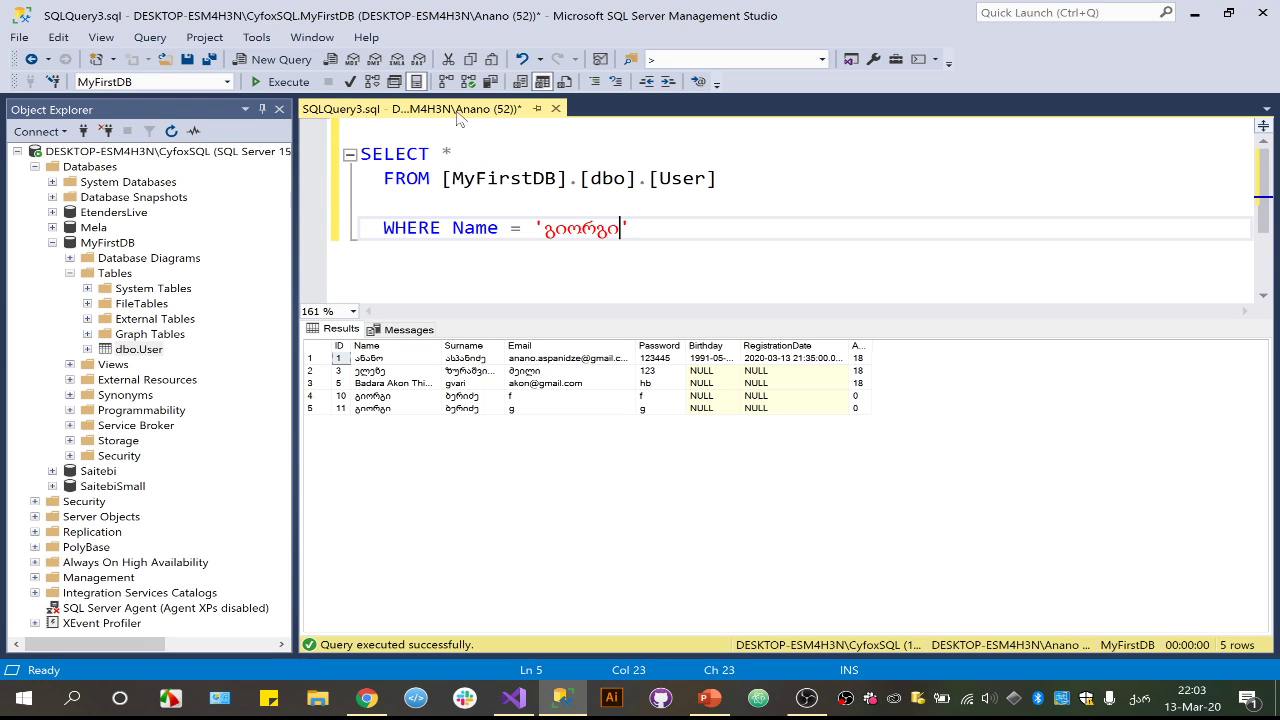
Run the name filter (0 rows), then run only SELECT/FROM to list all five users.
left_click(282, 86)
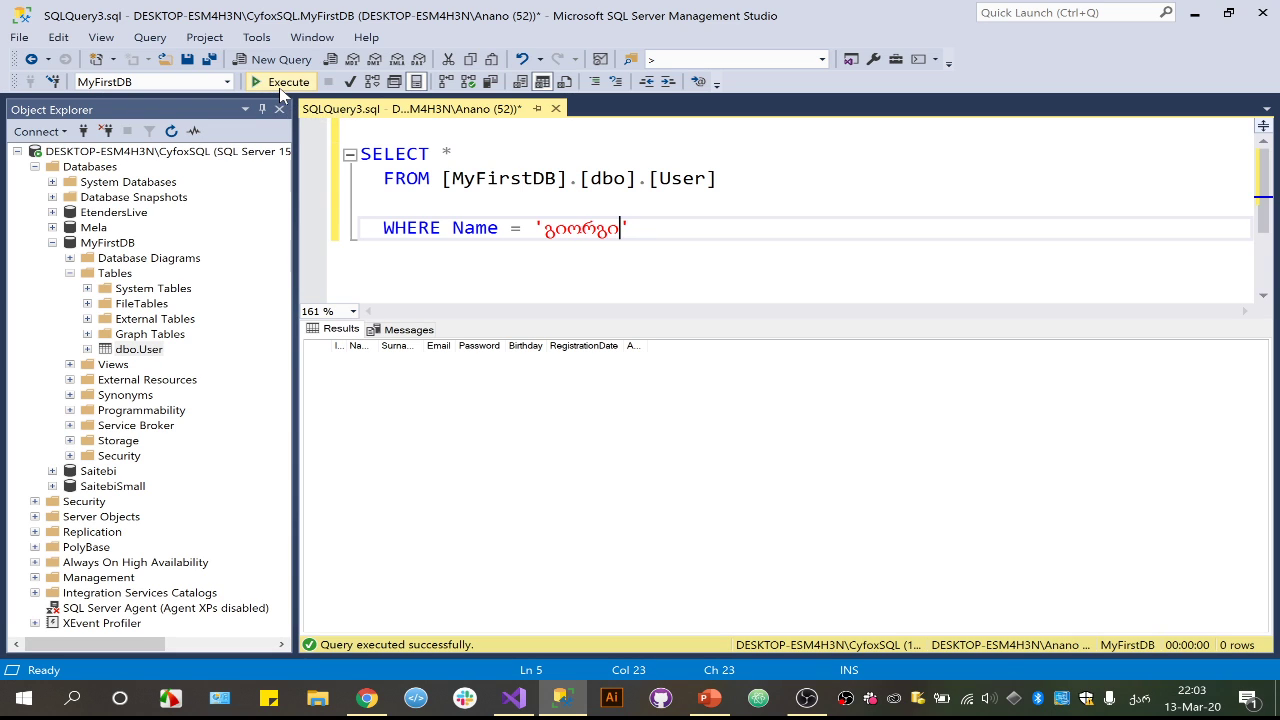
left_click_drag(358, 204, 361, 154)
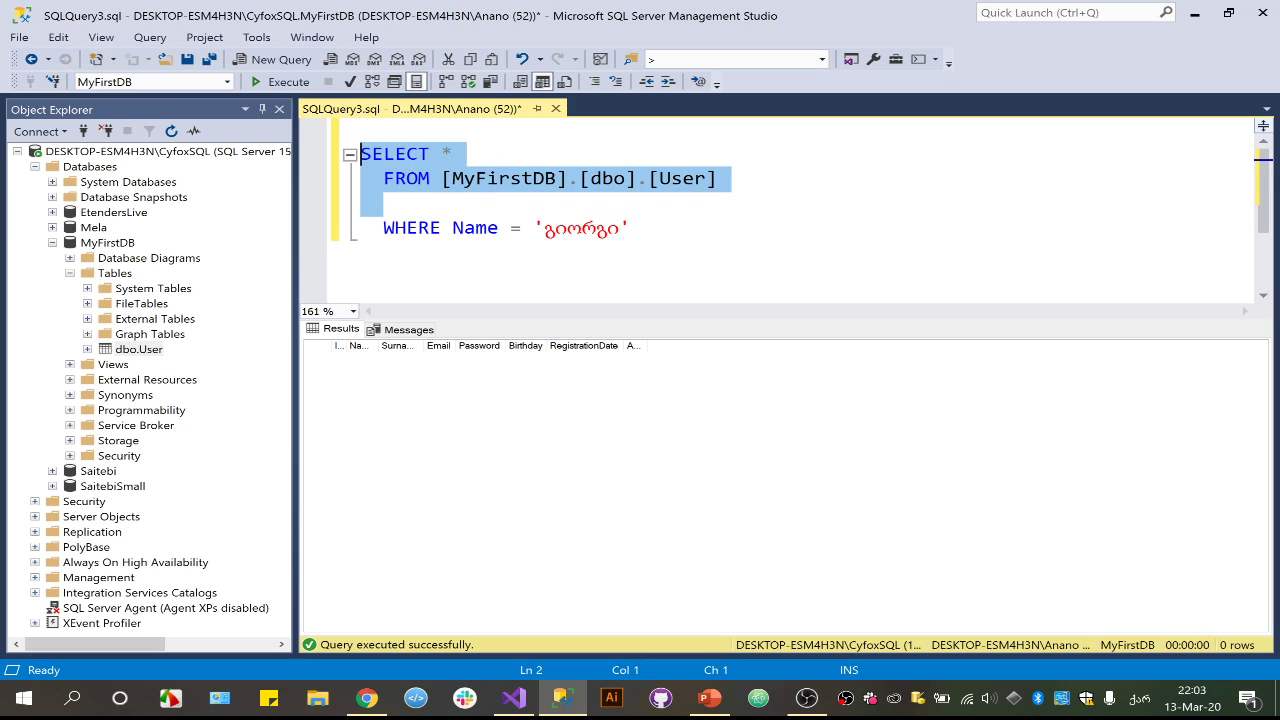
left_click(280, 82)
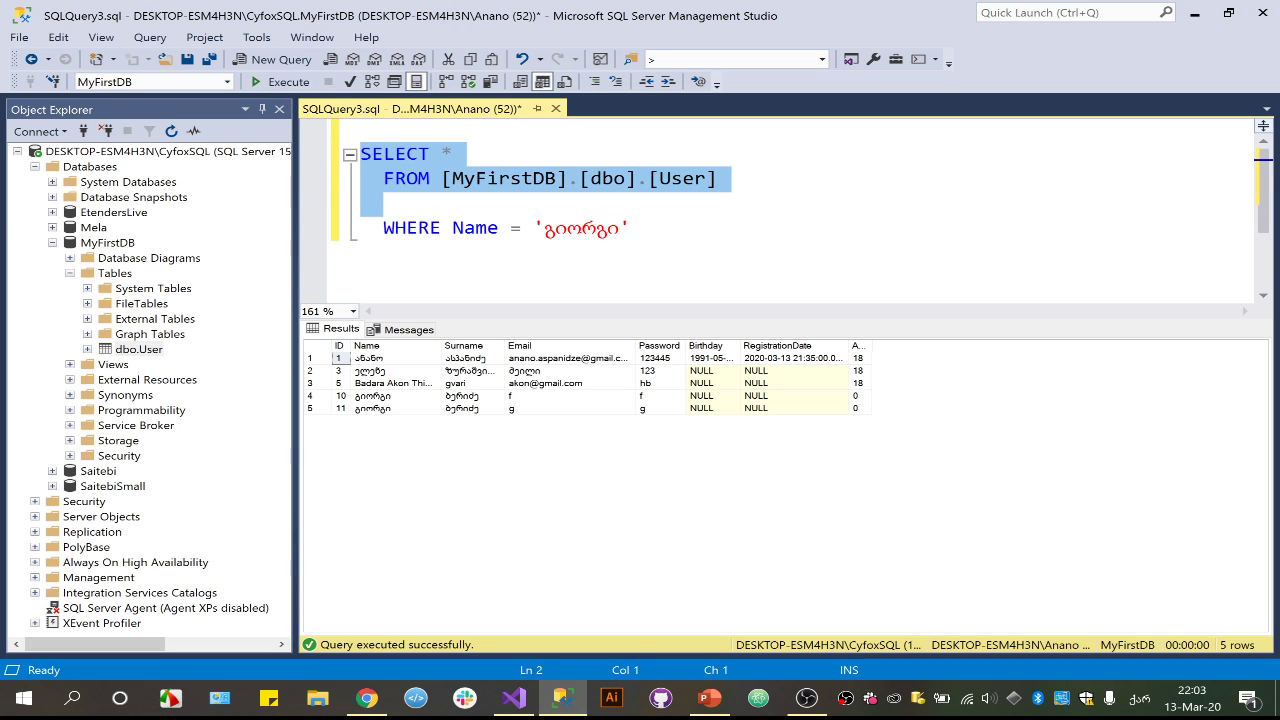
View the dbo.User table's column design, then return to the SQLQuery3 query.
right_click(152, 348)
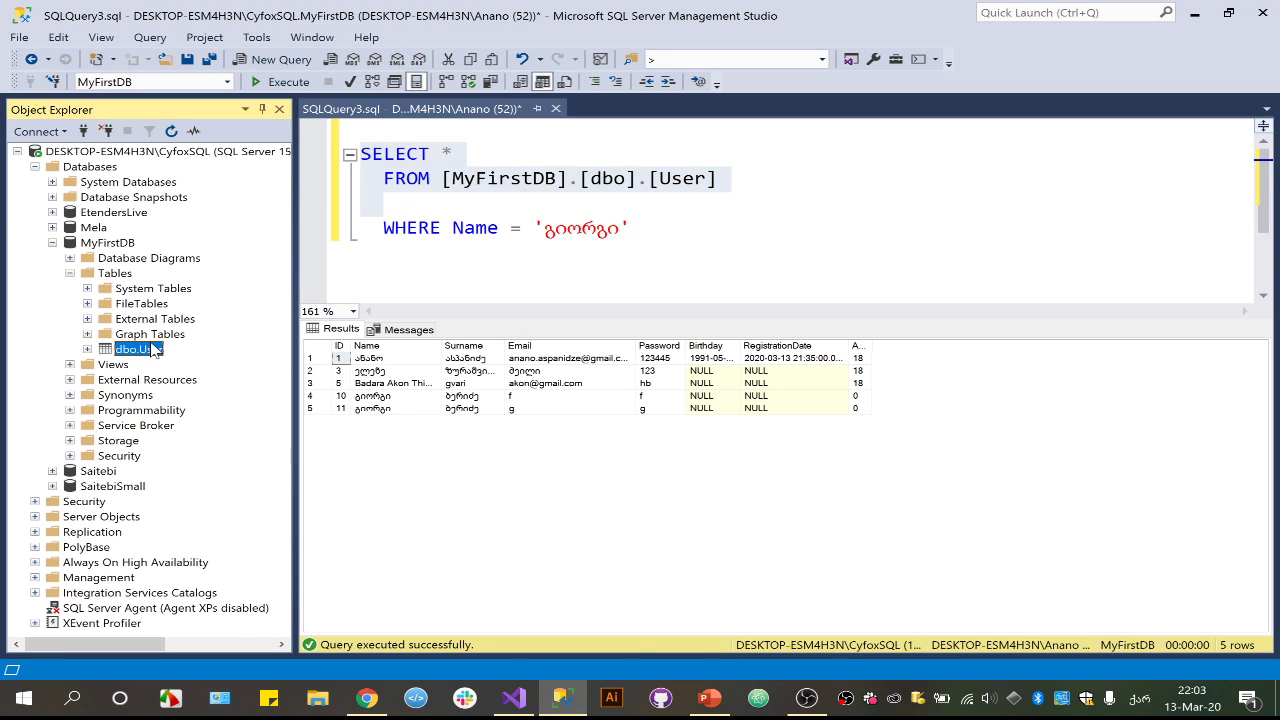
left_click(188, 367)
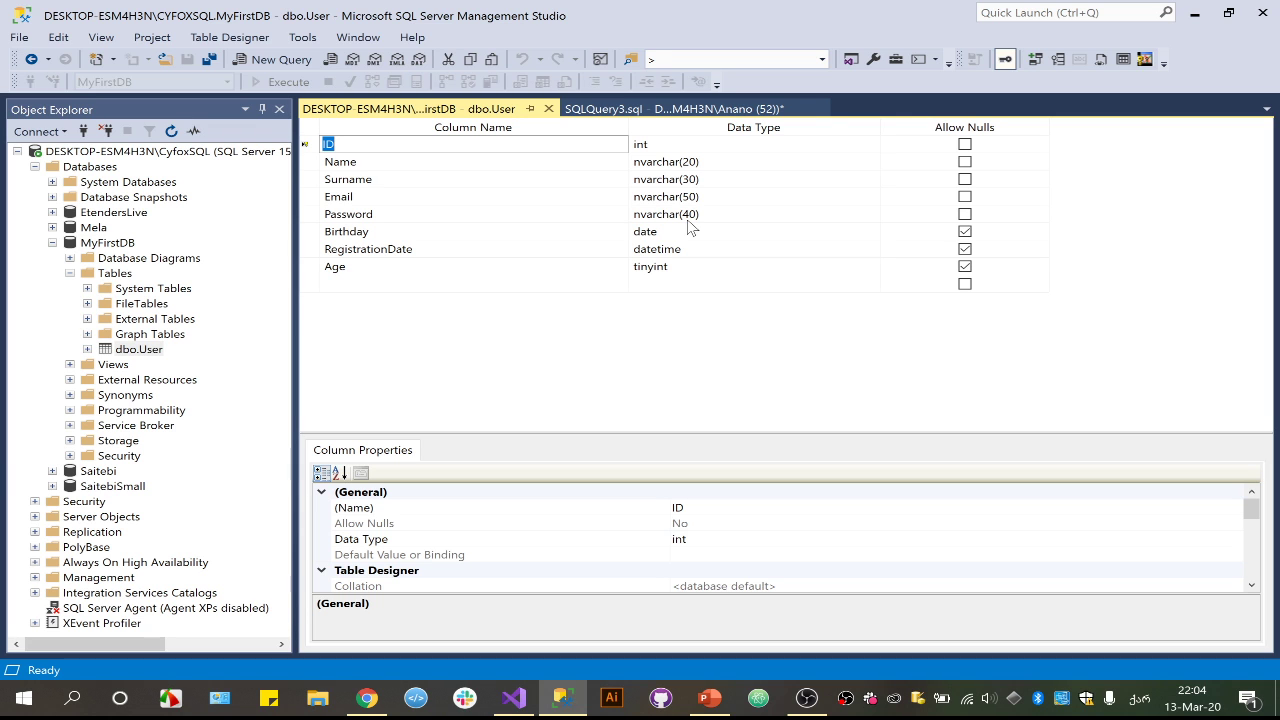
left_click(605, 108)
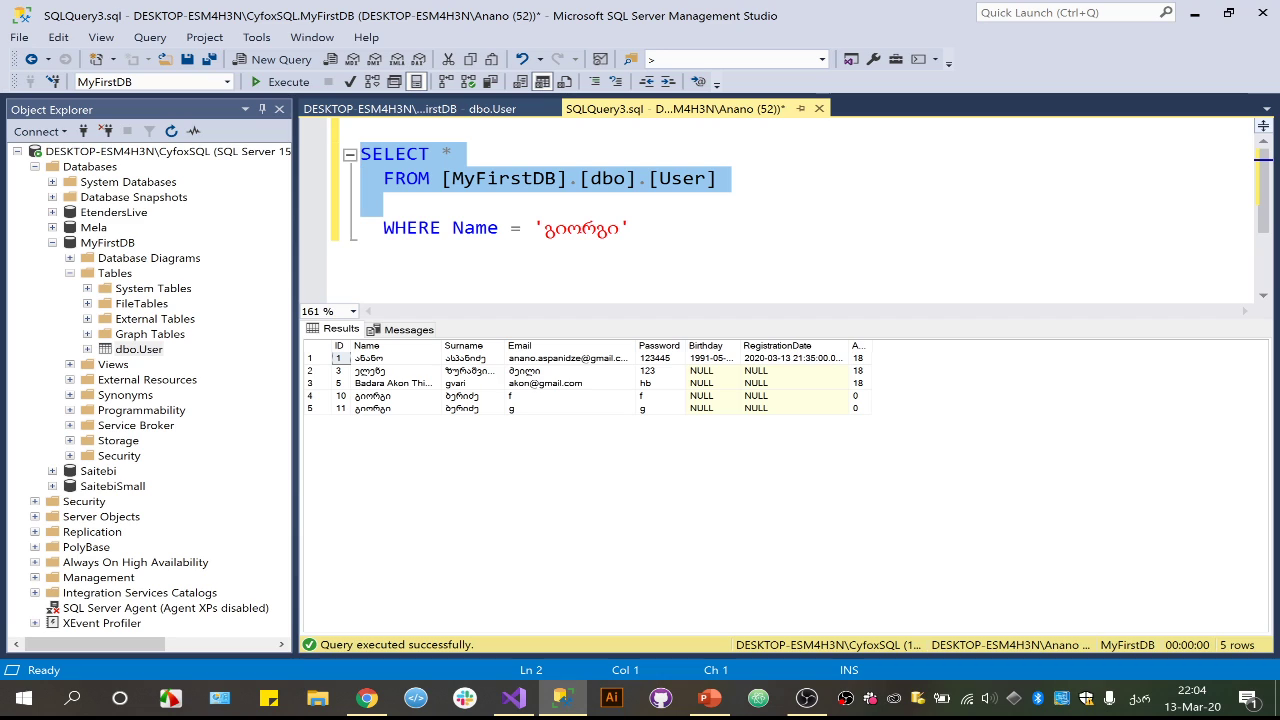
Prefix the name literal with N to make it N'გიორგი' and rerun the filter.
key("alt+shift")
left_click(545, 228)
double_click(585, 228)
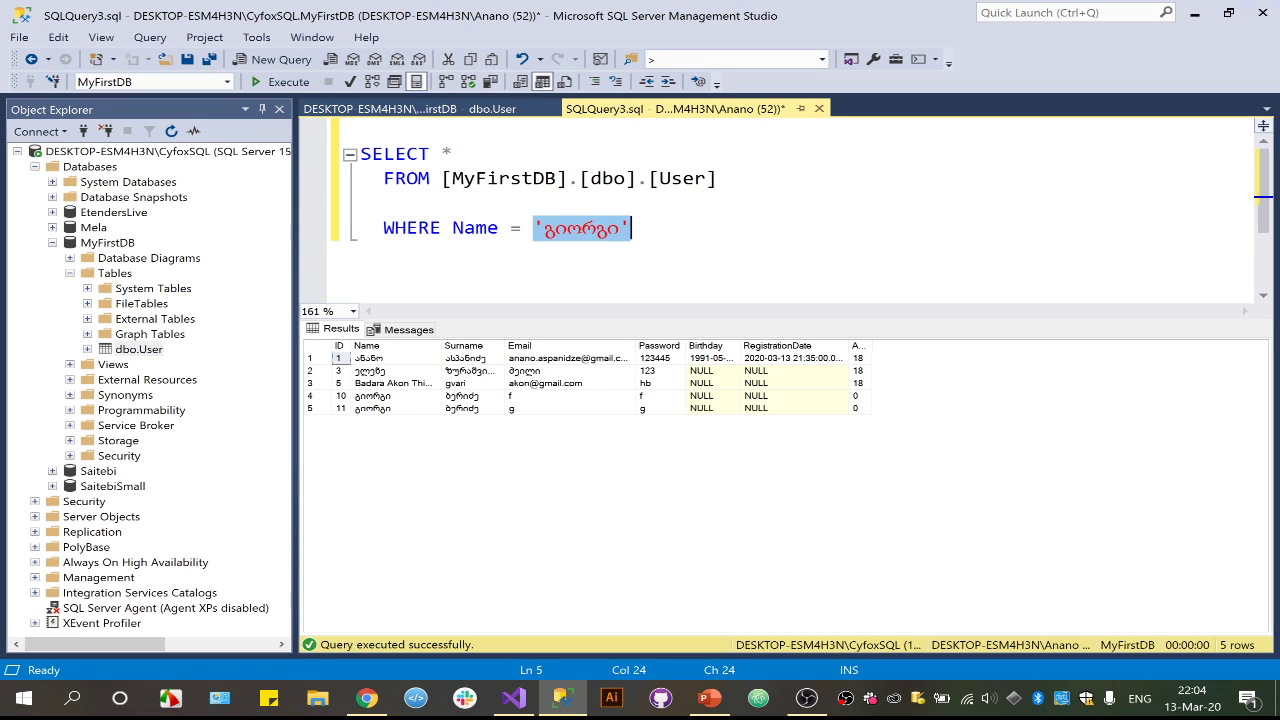
left_click(632, 228)
left_click(534, 228)
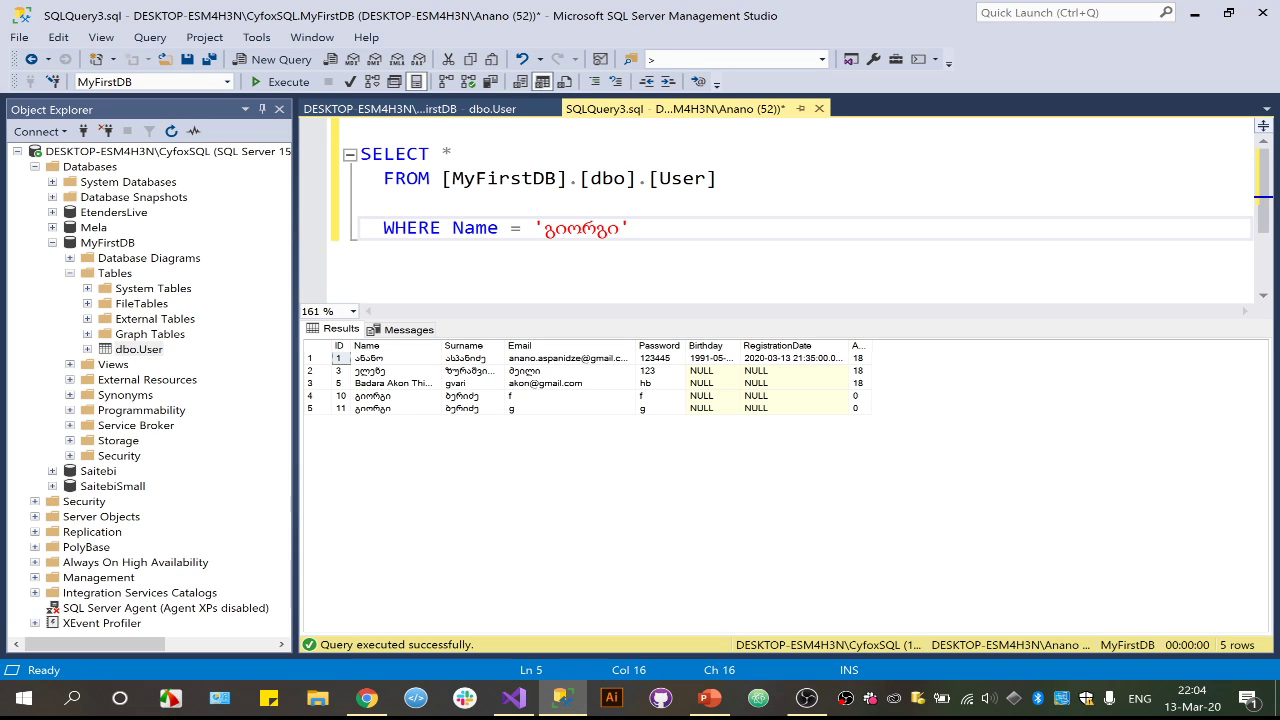
type("N")
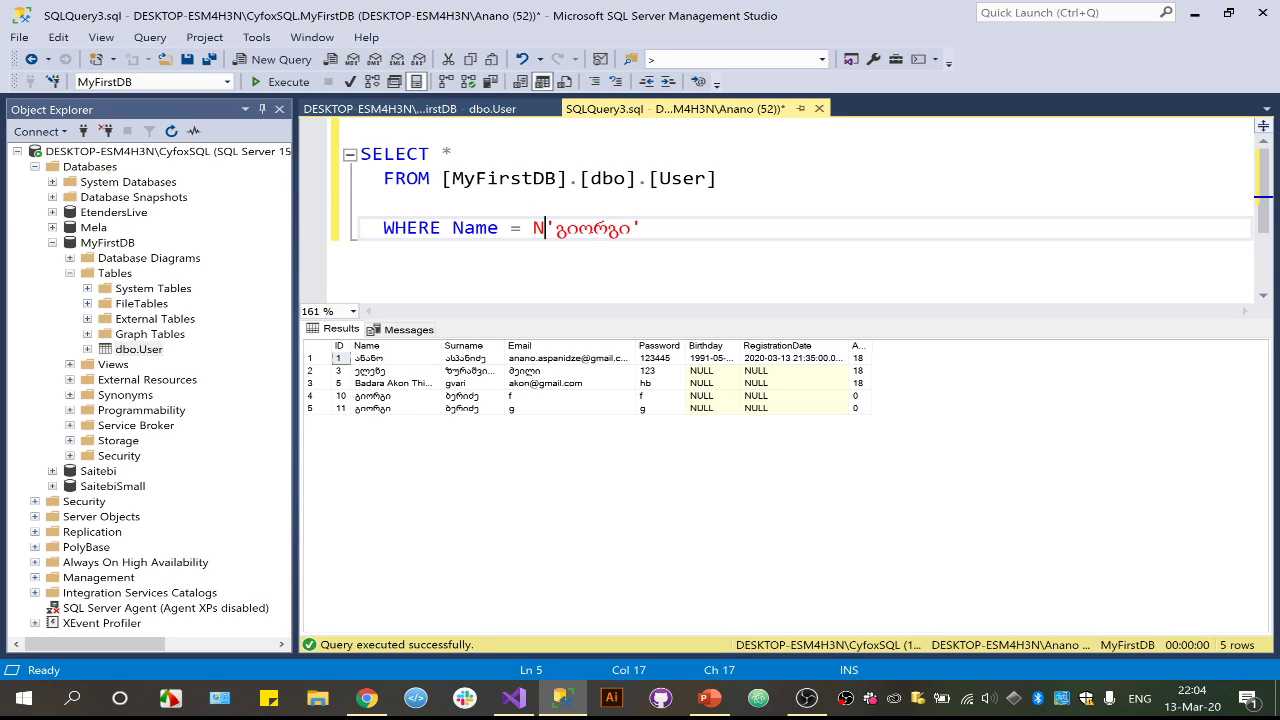
left_click(288, 82)
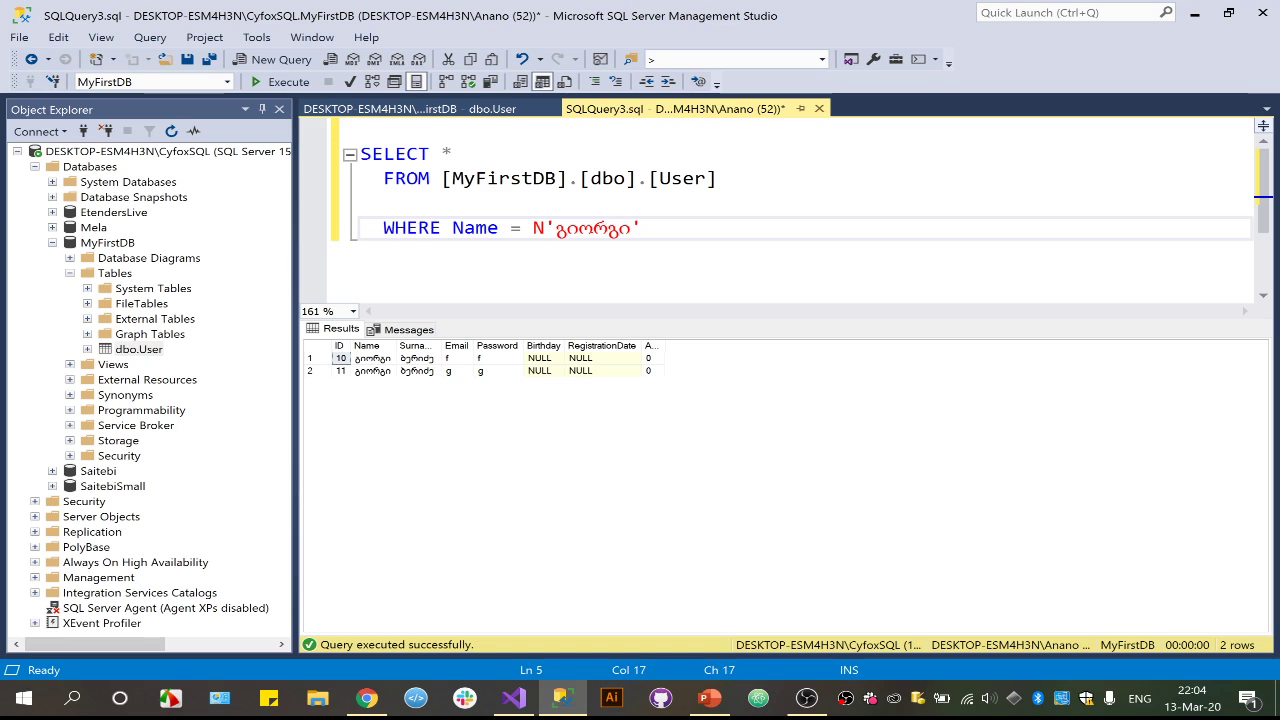
Widen the Name and ID columns, rerun SELECT/FROM for all five users, and widen Surname.
key("Right")
key("shift+Left")
key("Right")
key("Right")
left_click_drag(397, 346, 529, 346)
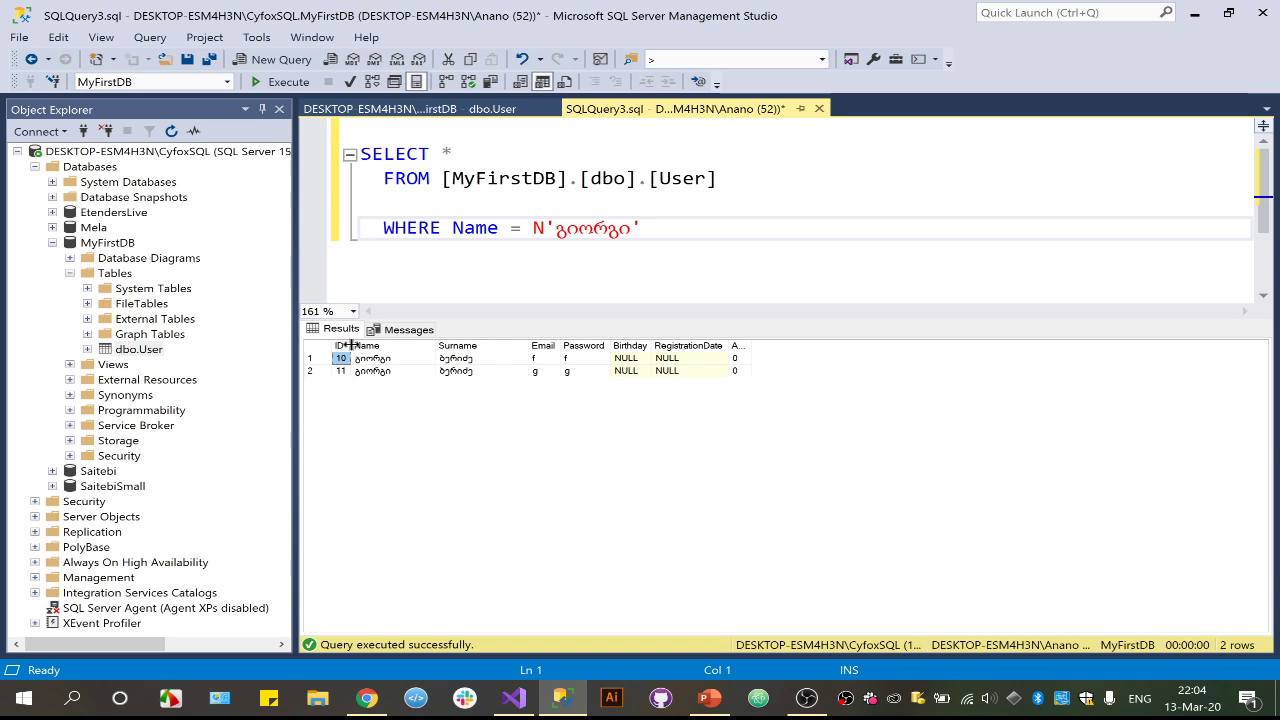
left_click_drag(351, 345, 363, 346)
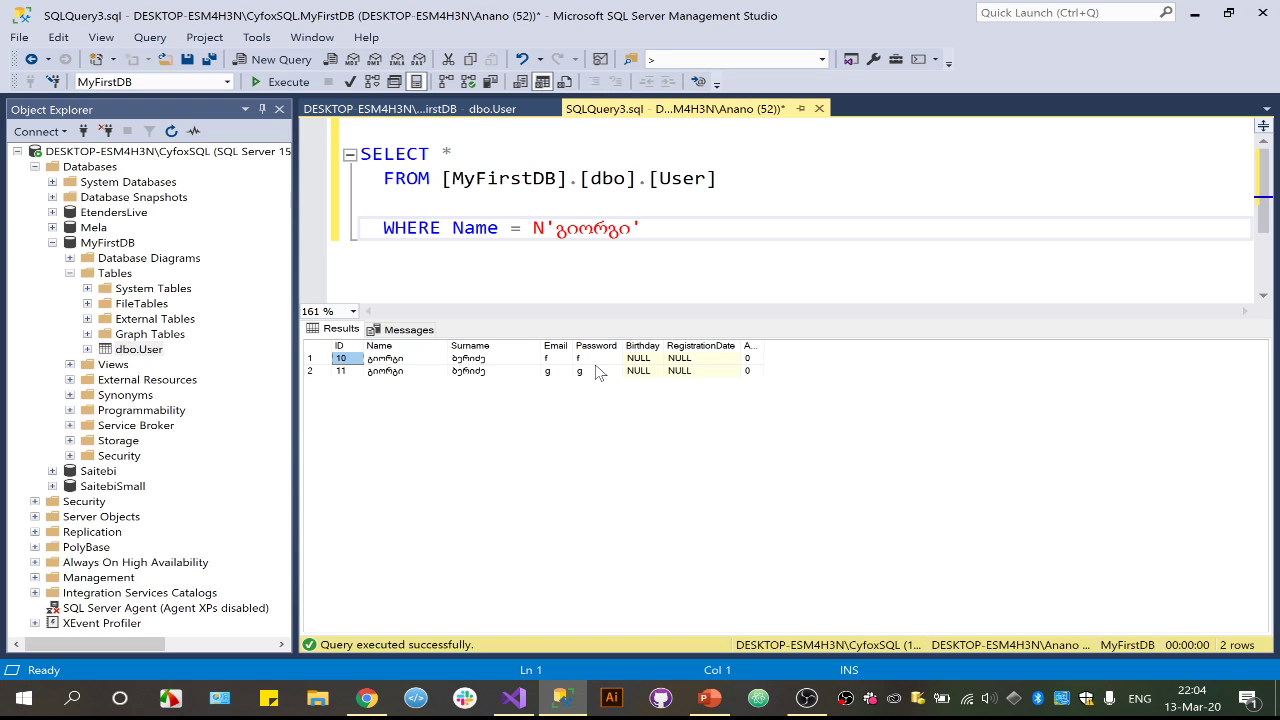
key("shift+Down")
key("shift+End")
key("F5")
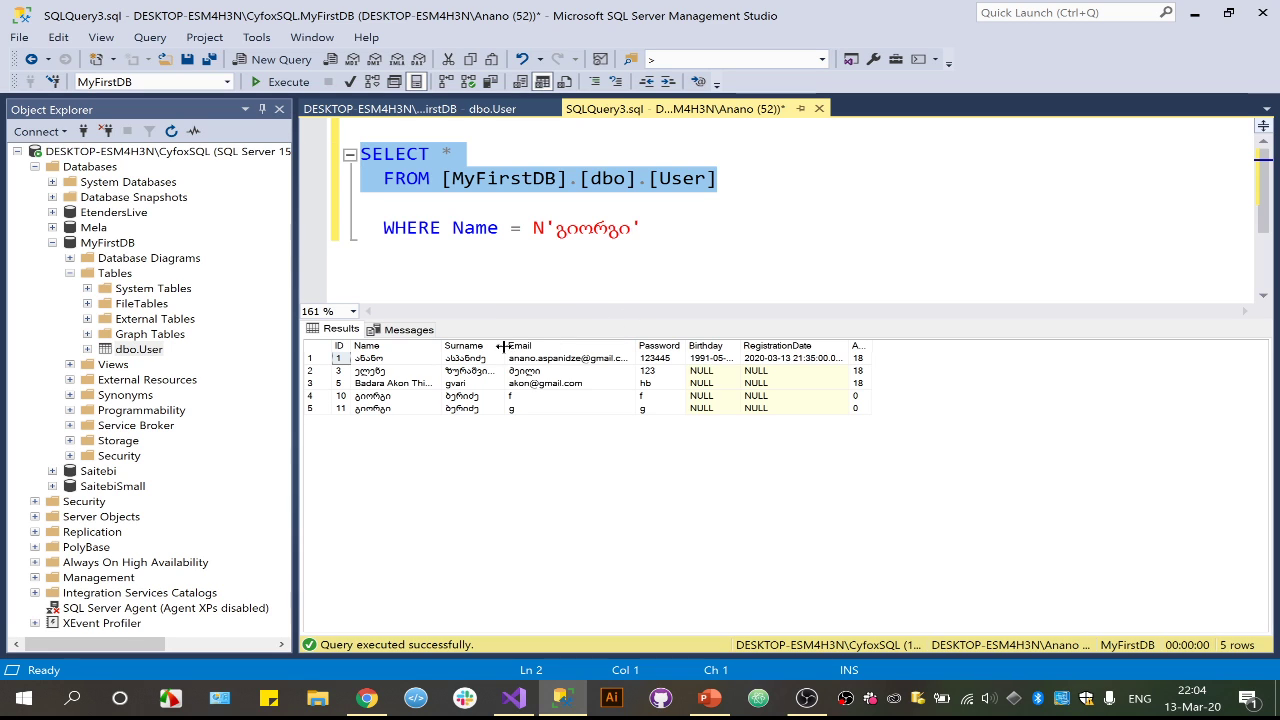
left_click_drag(505, 346, 547, 355)
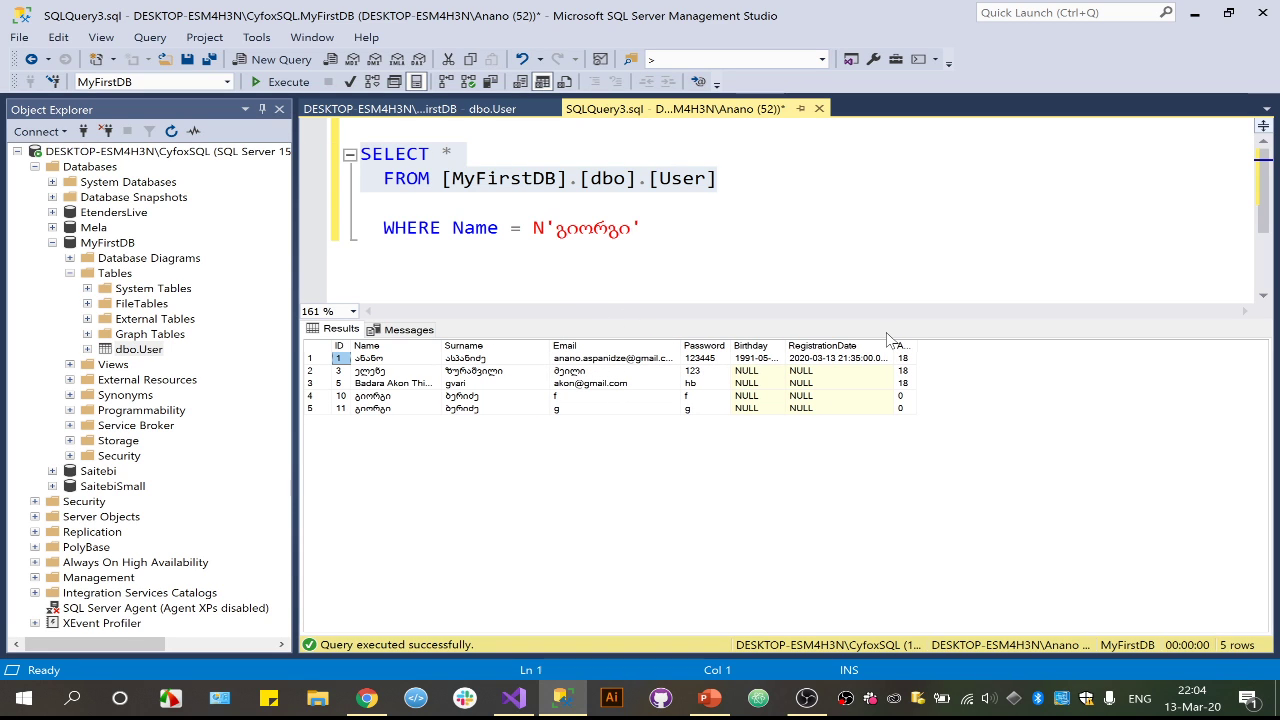
In Edit Top 200 Rows of dbo.User, change user 11's Age to 17.
right_click(157, 350)
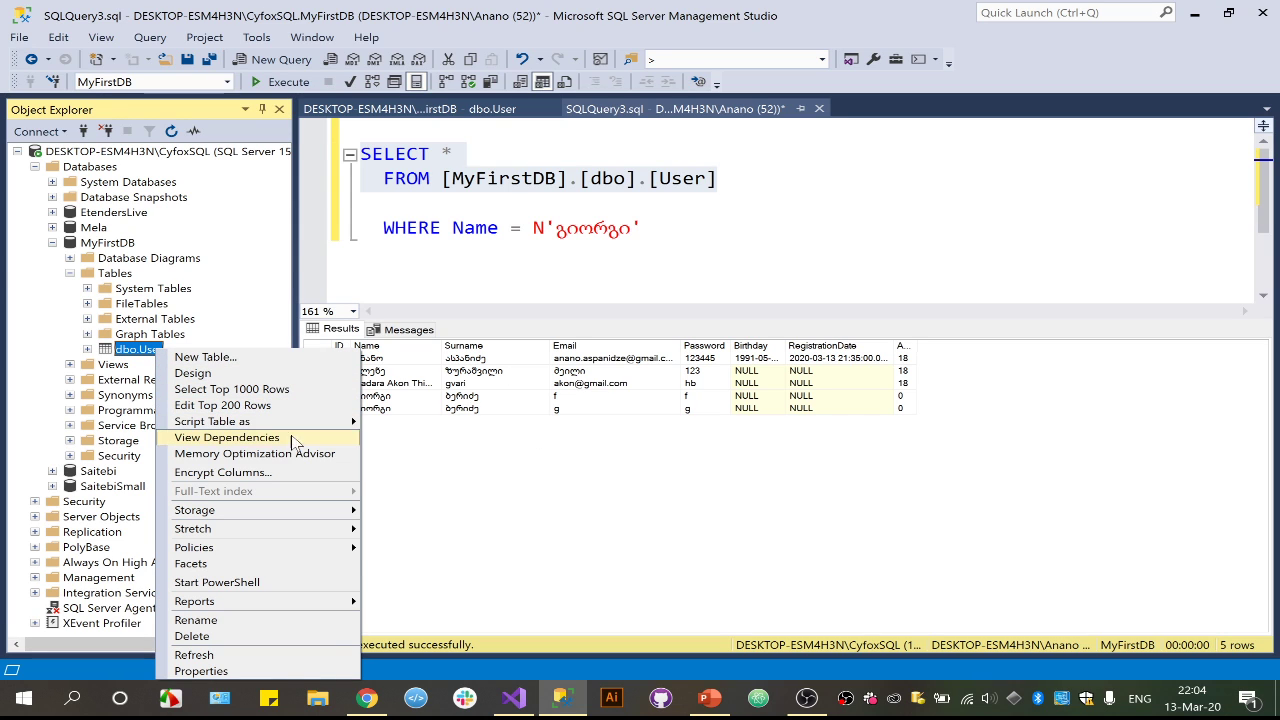
left_click(244, 408)
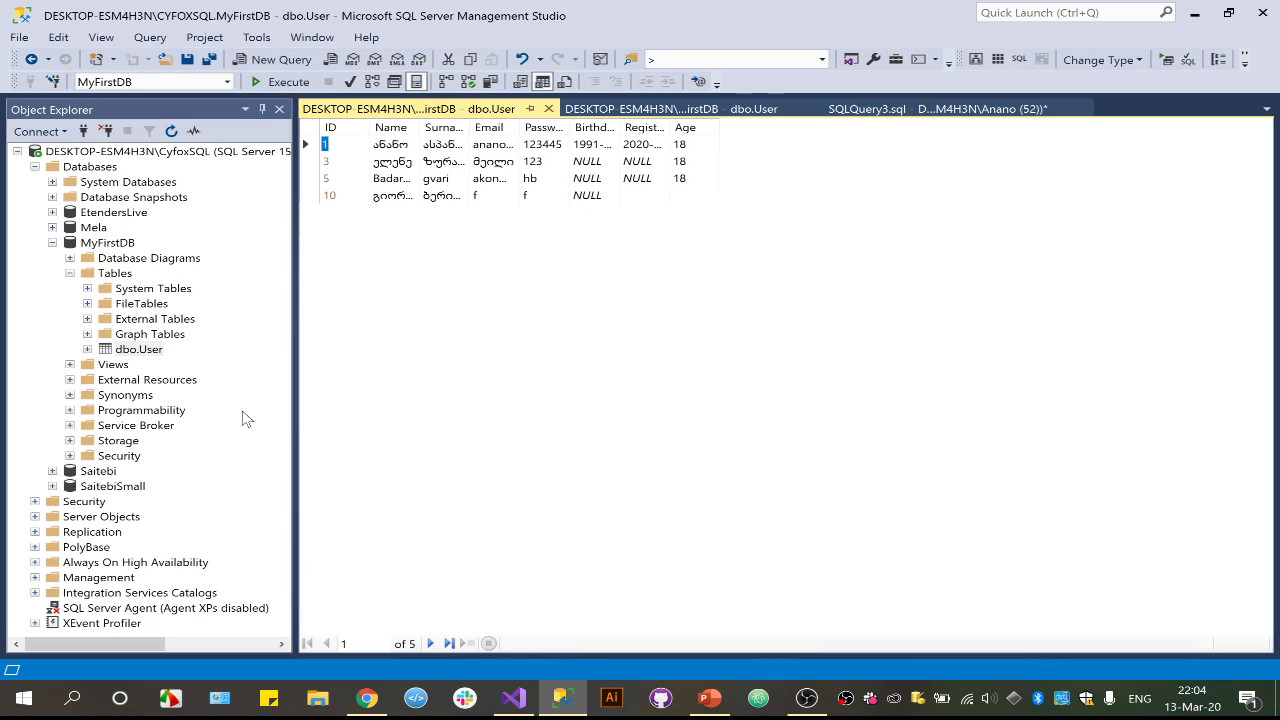
left_click(692, 197)
left_click(676, 212)
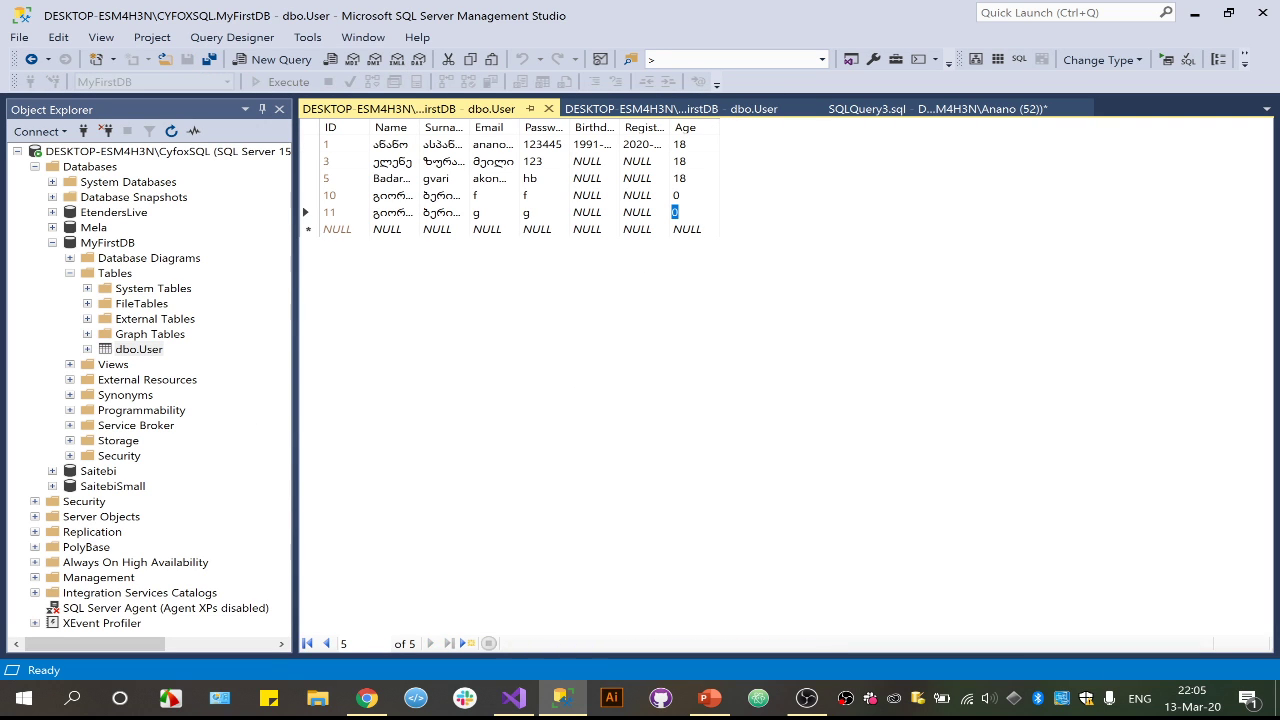
type("17")
key("Return")
Close the edit grid and rerun the query to confirm user 11's Age is 17.
left_click(549, 110)
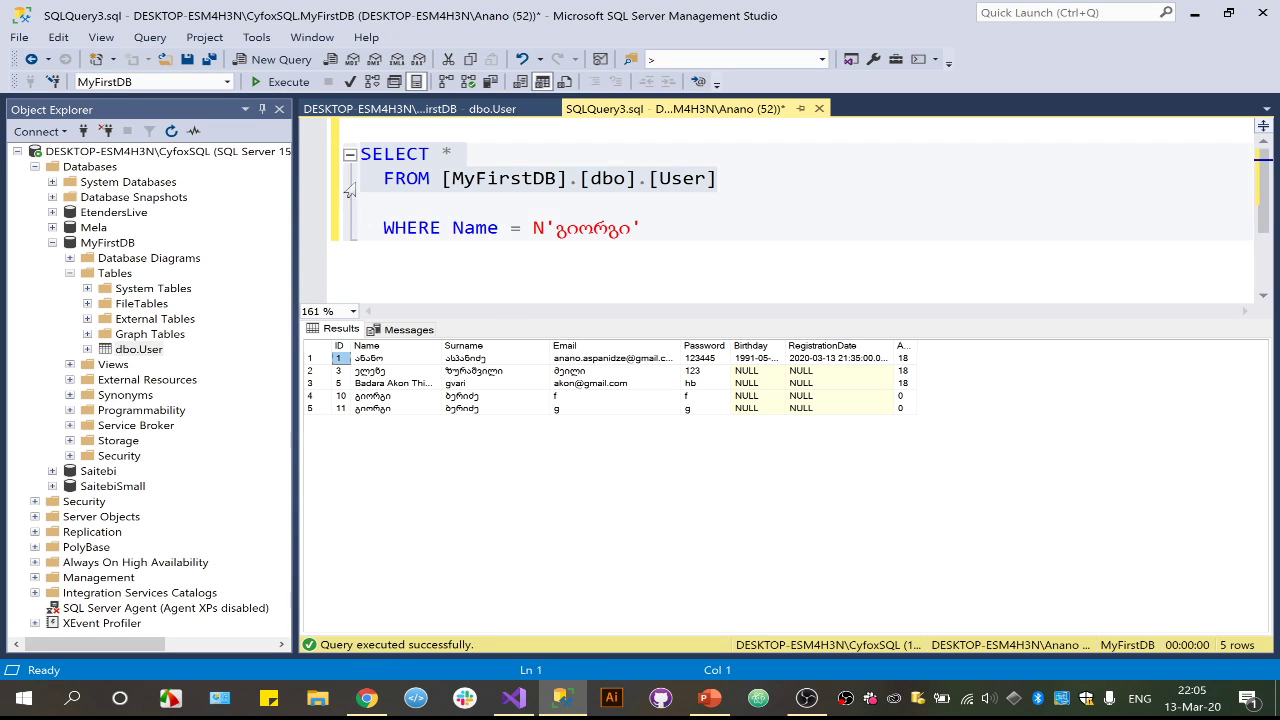
left_click(283, 81)
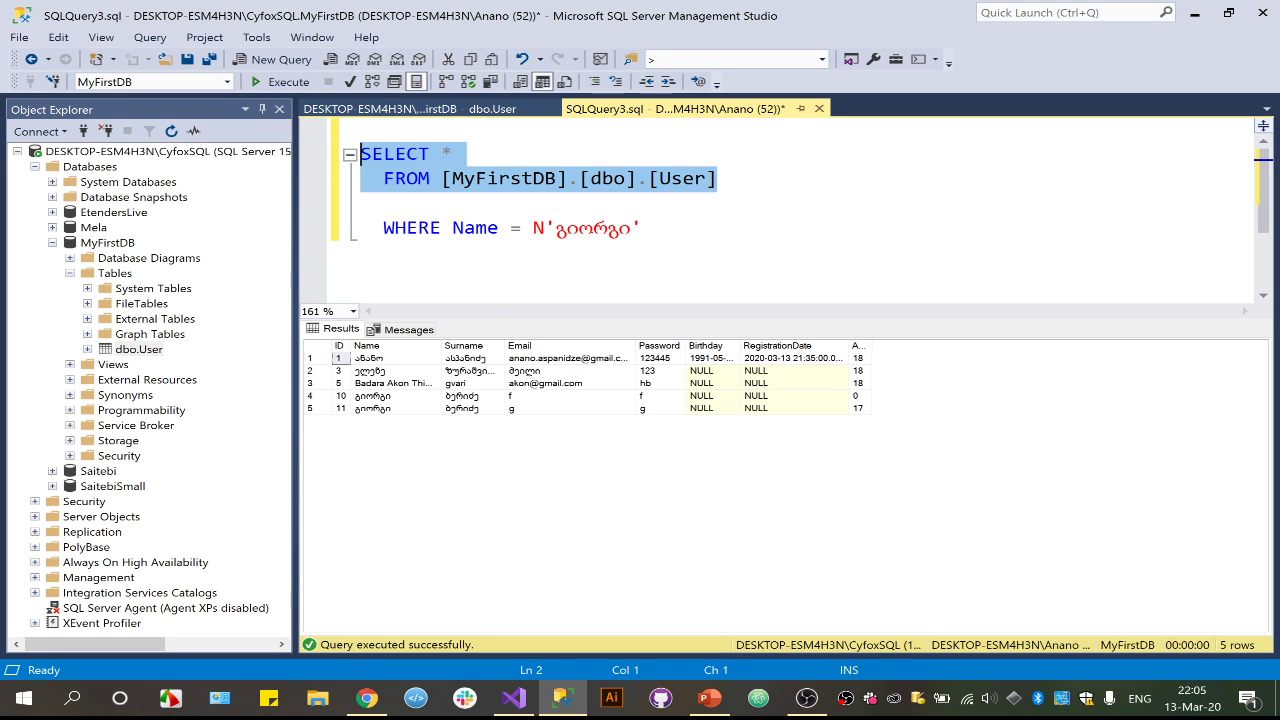
left_click(857, 410)
left_click(645, 228)
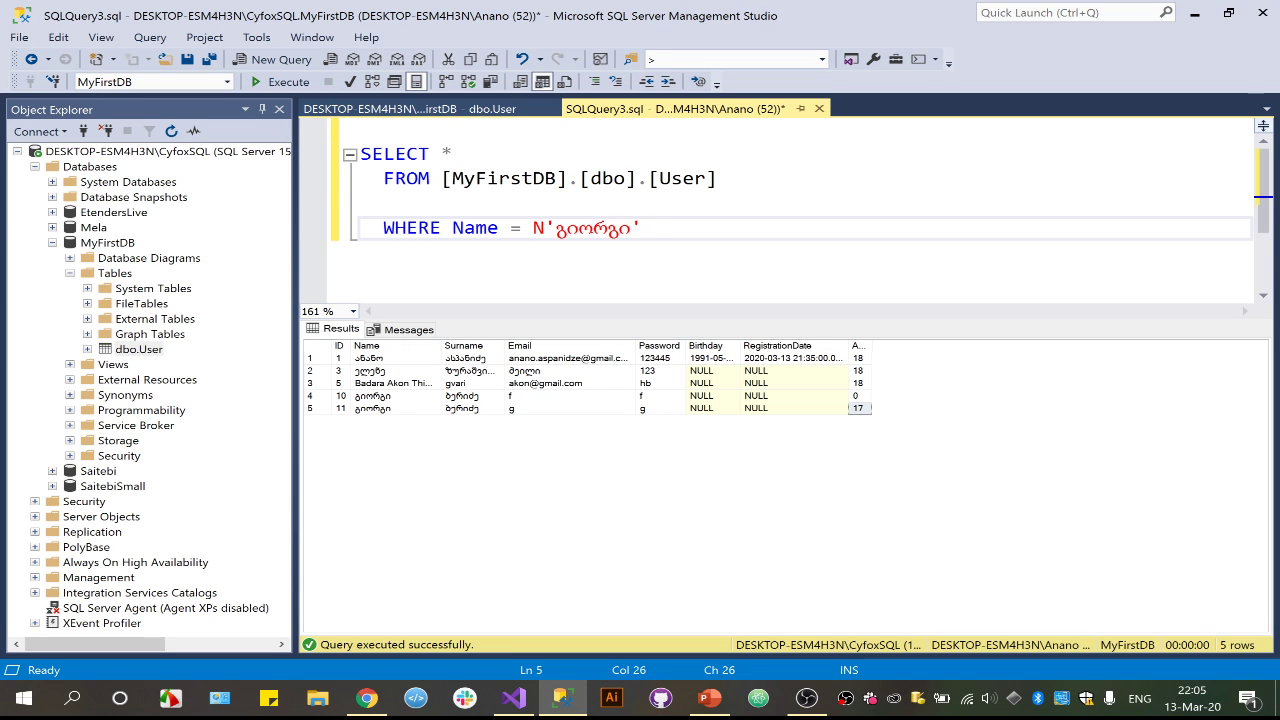
Append OR Name = N'ელენე' to the WHERE clause and run it, returning three rows.
type("OR")
type("Name = N")
type("'ელენე'")
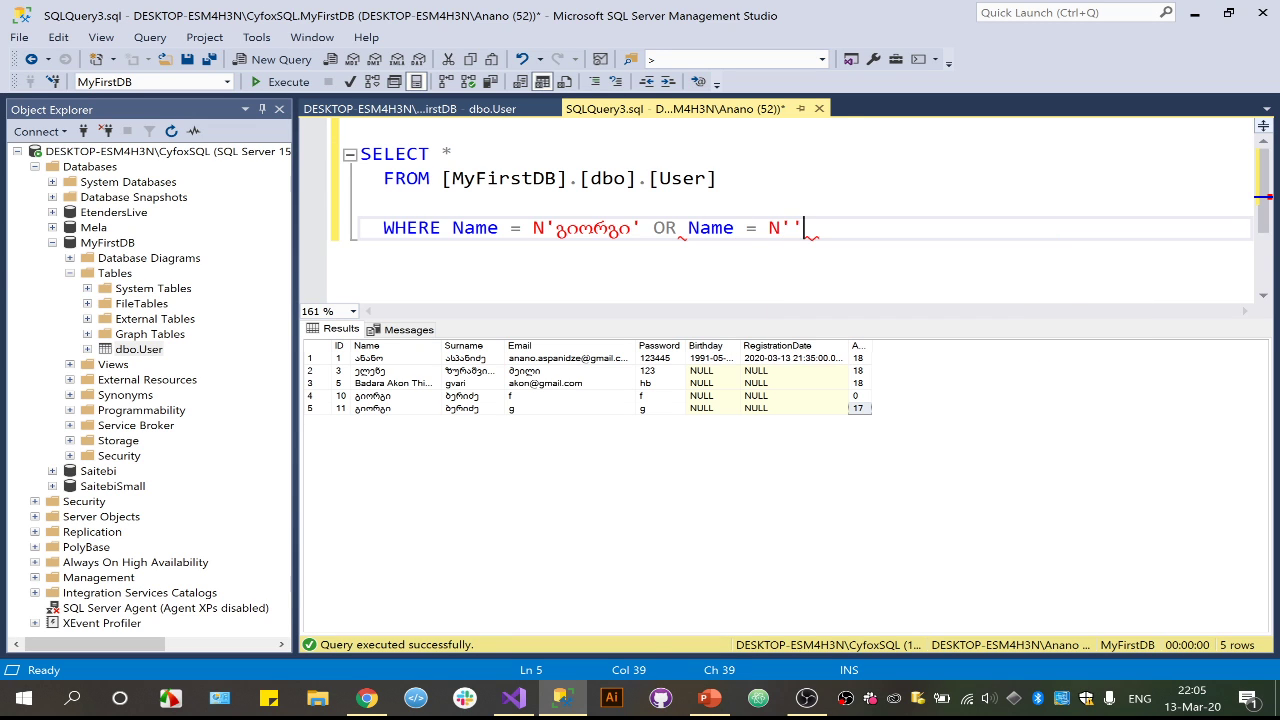
key("Left")
key("alt+shift")
type("ელენე")
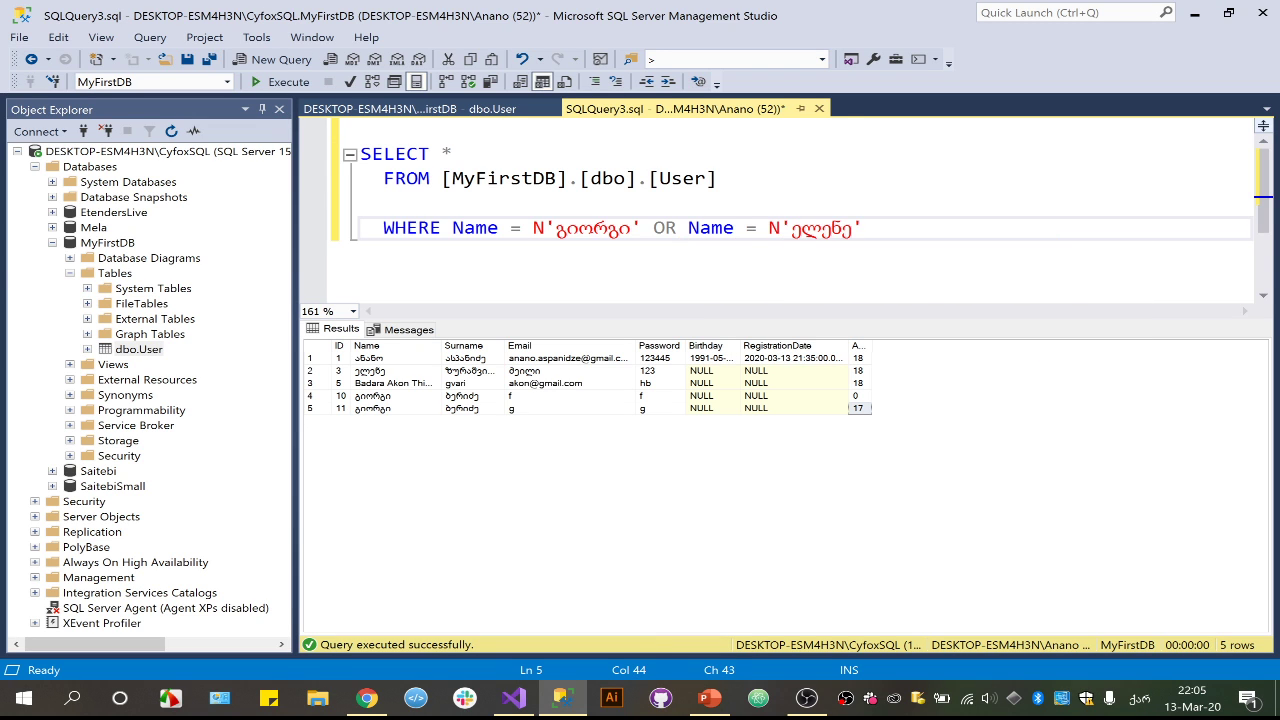
key("F5")
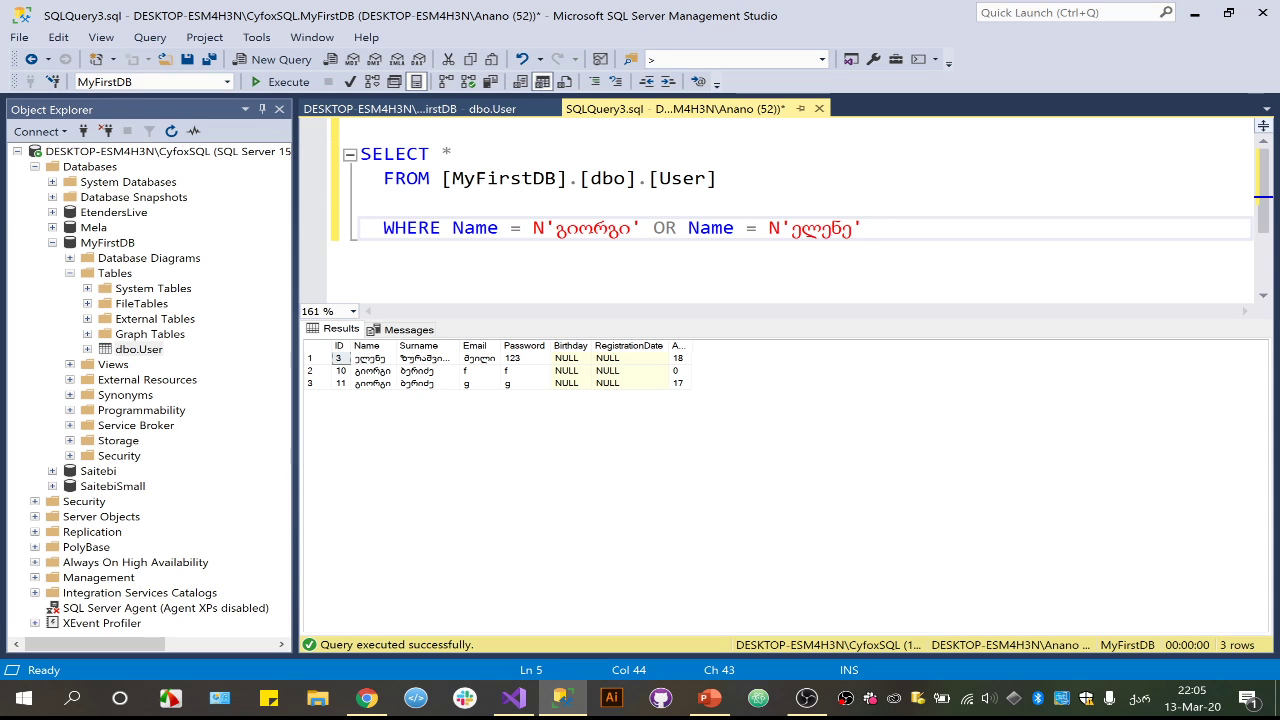
Swap OR for AND and run it, then rerun just SELECT/FROM to list all rows.
double_click(664, 228)
key("BackSpace")
key("alt+shift")
type("AND")
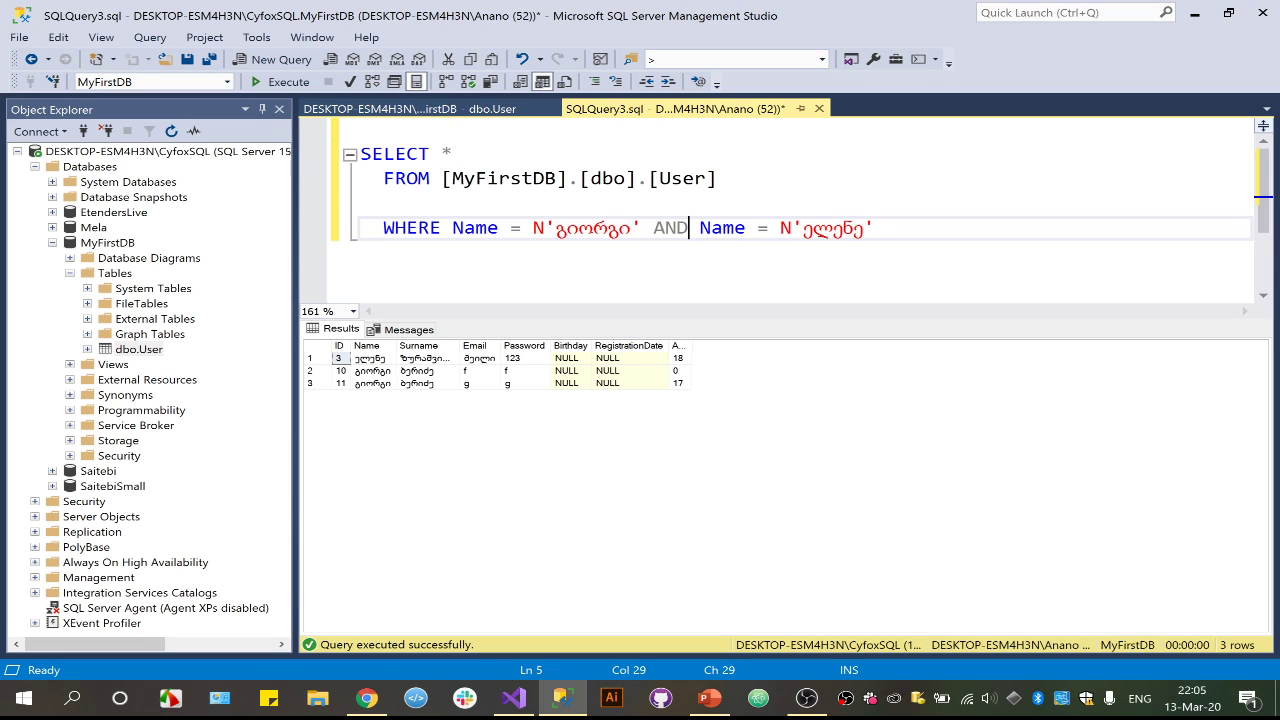
left_click(280, 84)
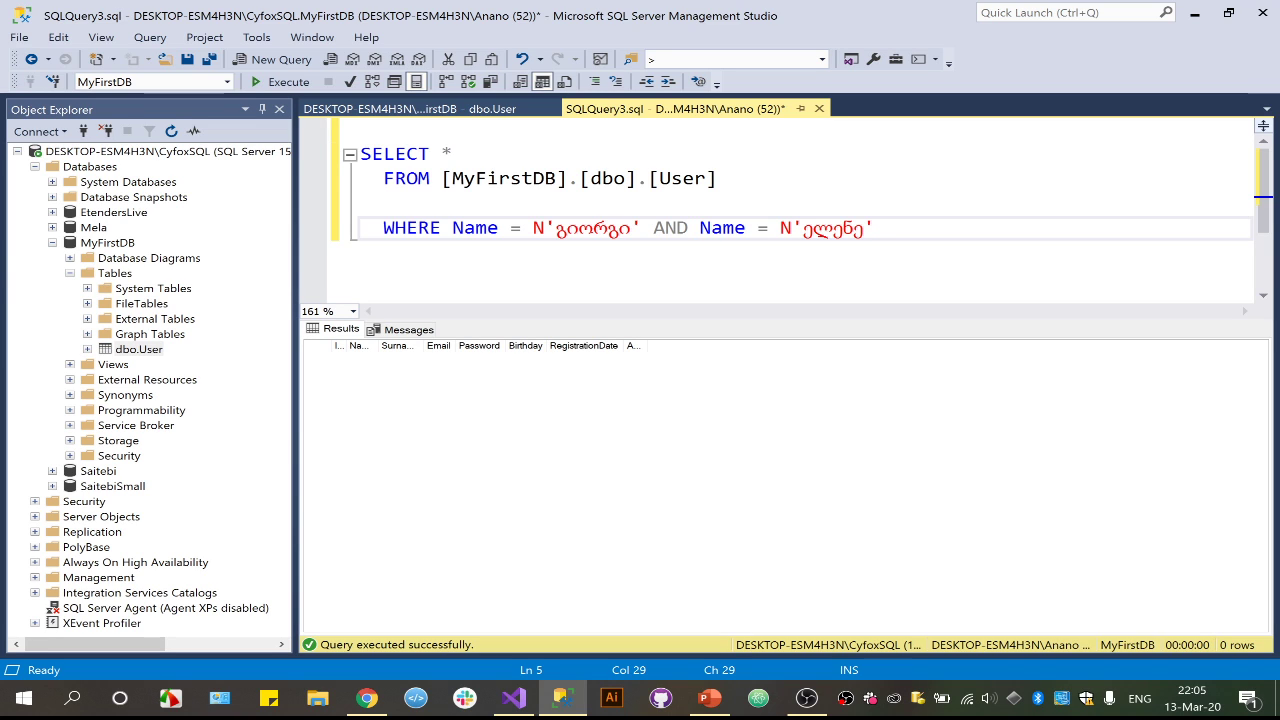
left_click_drag(716, 178, 322, 124)
left_click(283, 82)
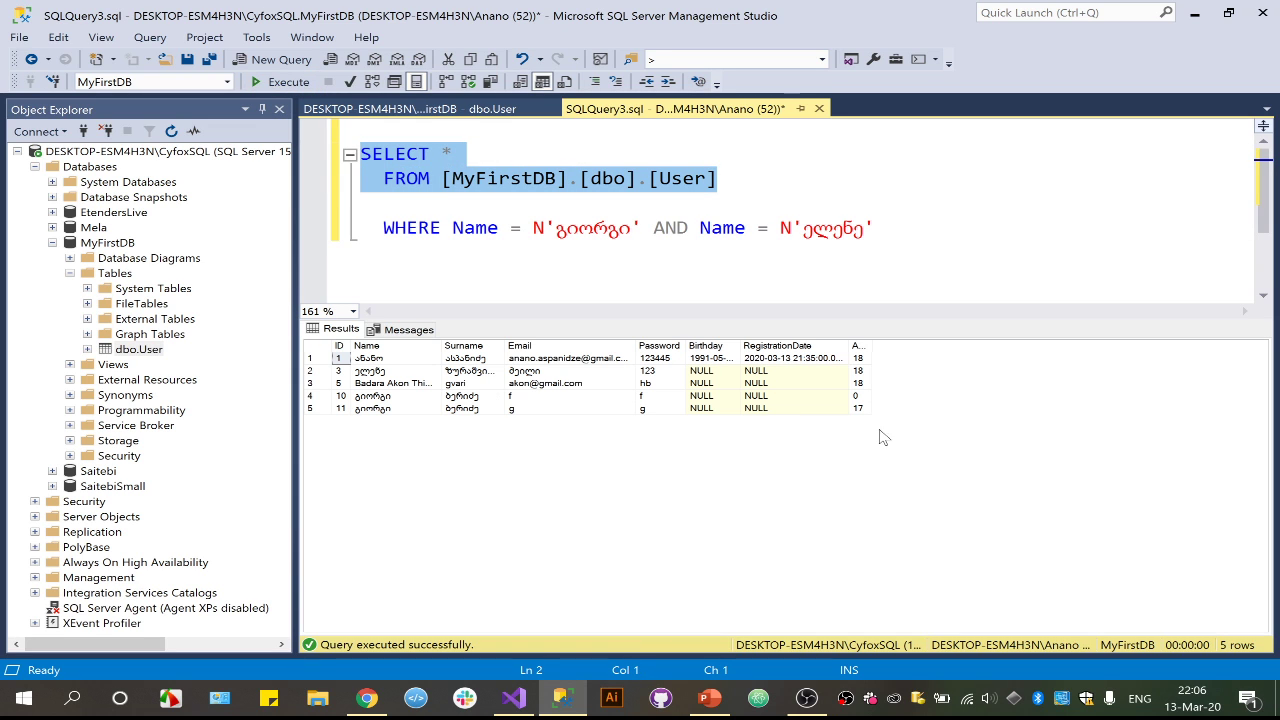
left_click(858, 409)
Replace the second condition with Age = 17 and run it, returning only user 11.
left_click_drag(700, 228, 876, 228)
type("Age")
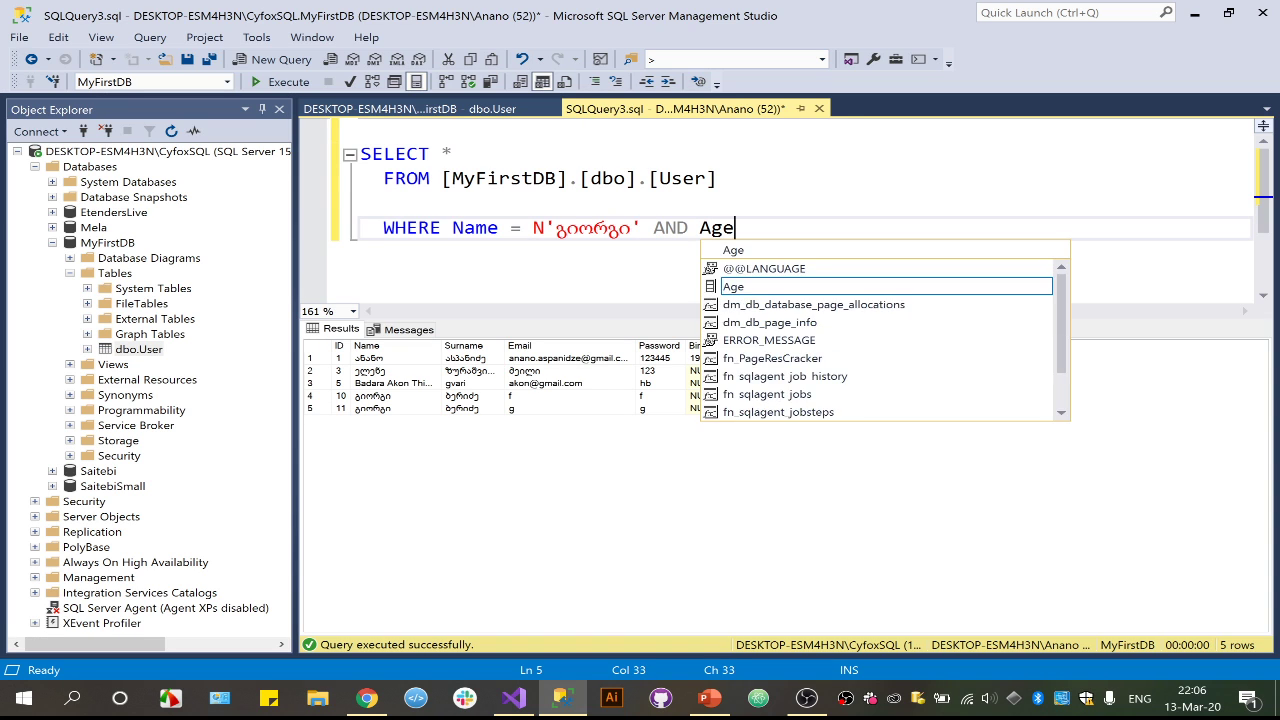
type(" = 17")
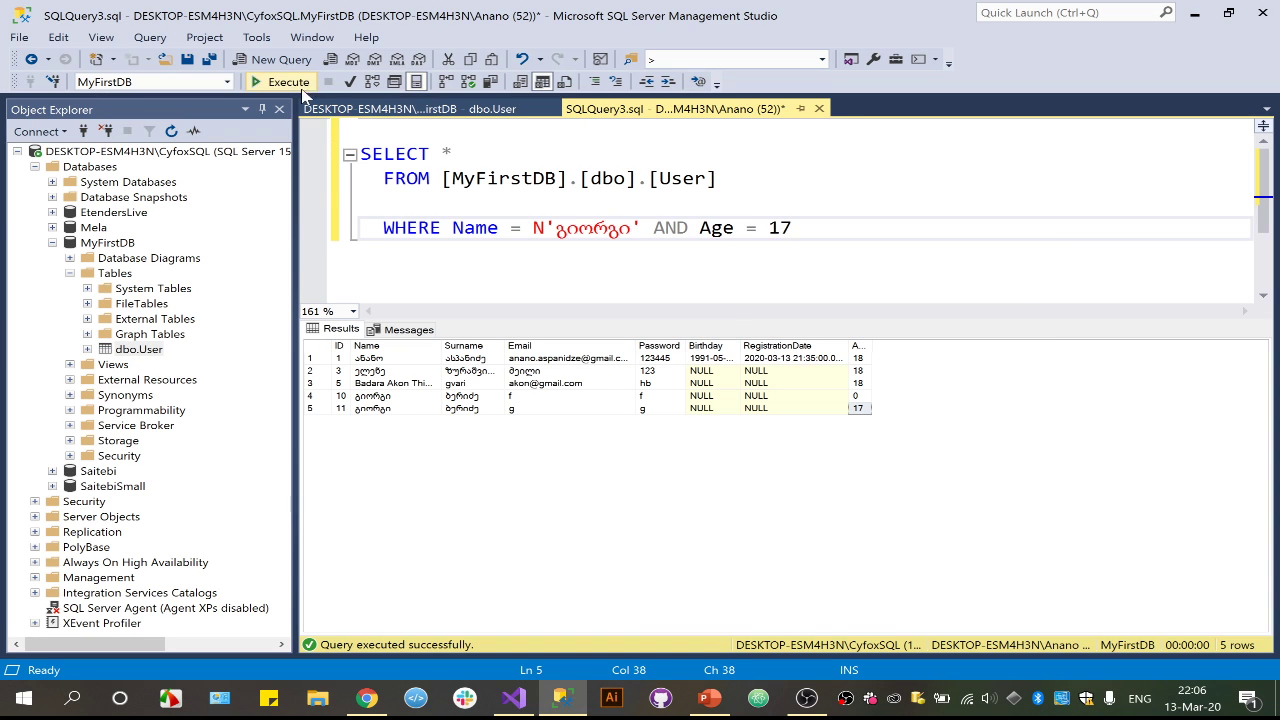
left_click(282, 82)
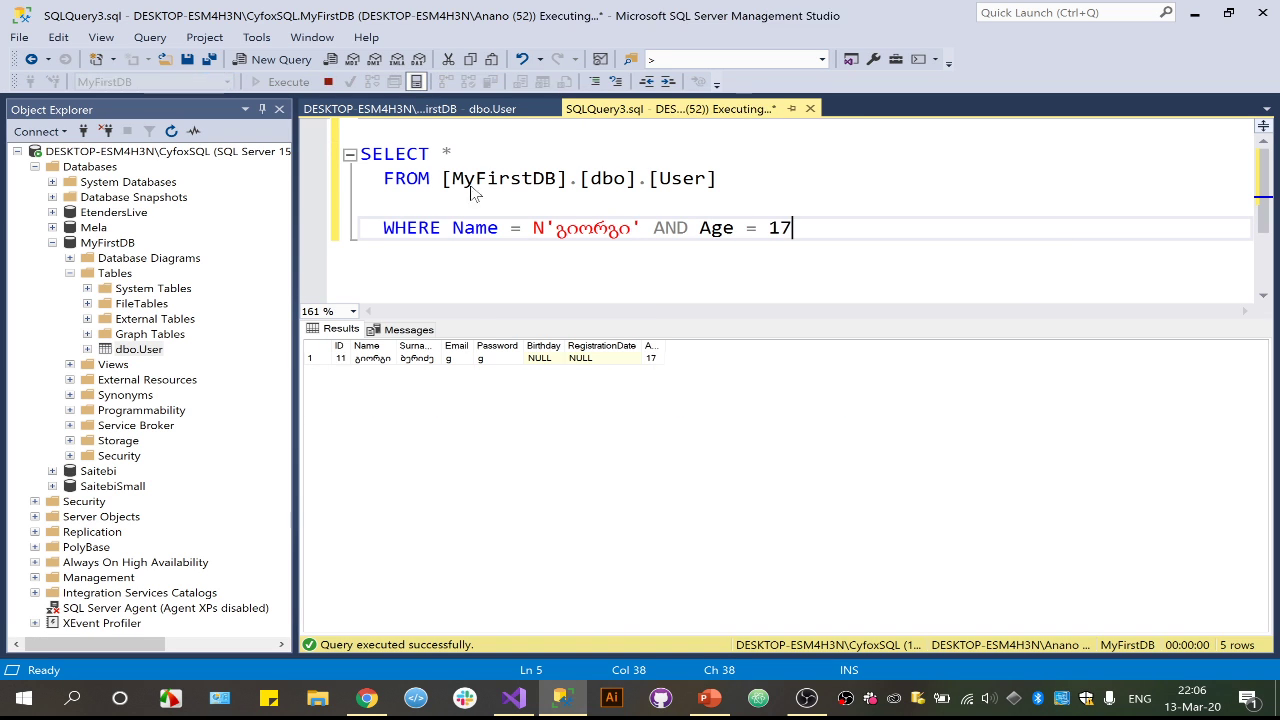
left_click_drag(659, 347, 688, 347)
left_click(661, 359)
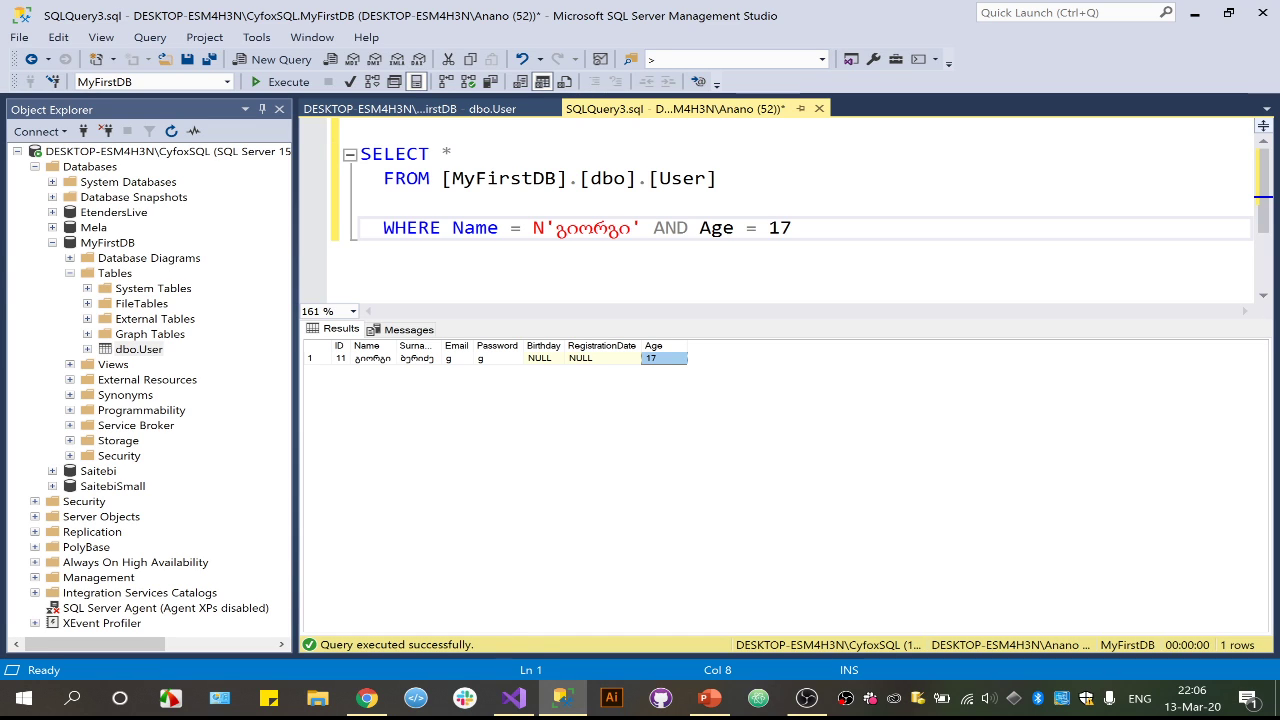
Replace AND with && and run the query, which produces a syntax error.
double_click(670, 228)
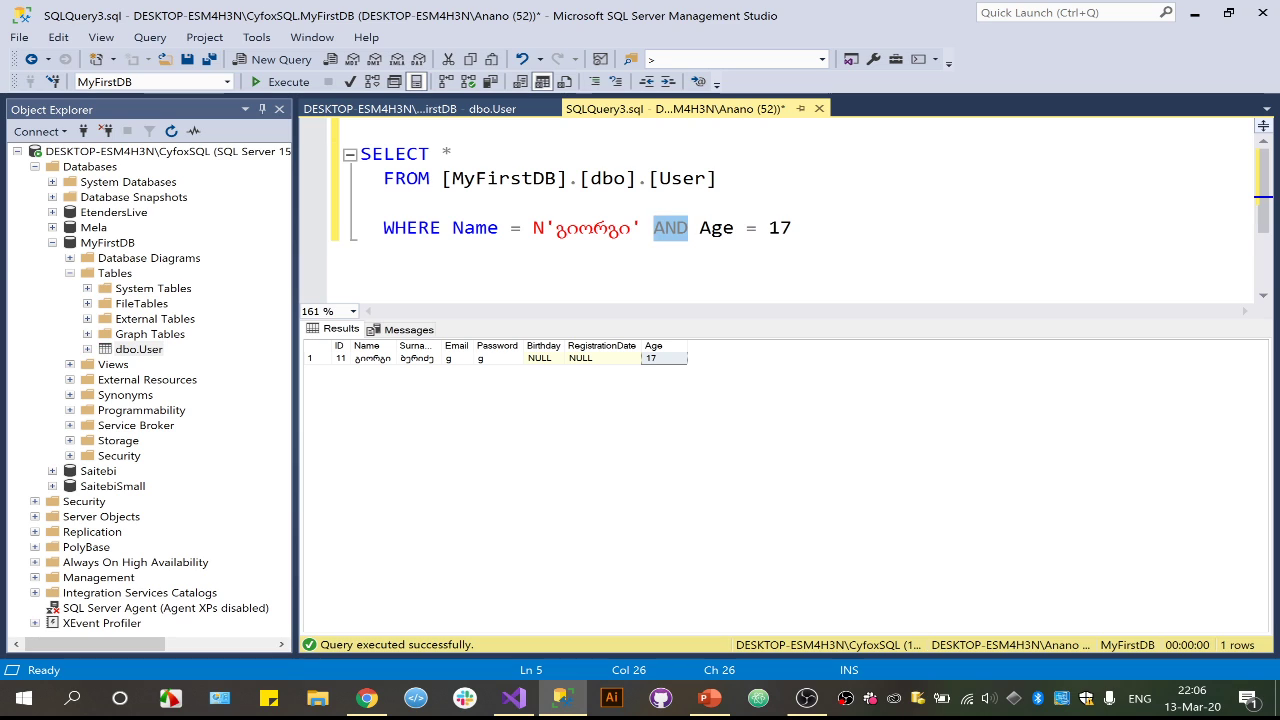
key("BackSpace")
type("^^")
key("BackSpace")
key("BackSpace")
type("&&")
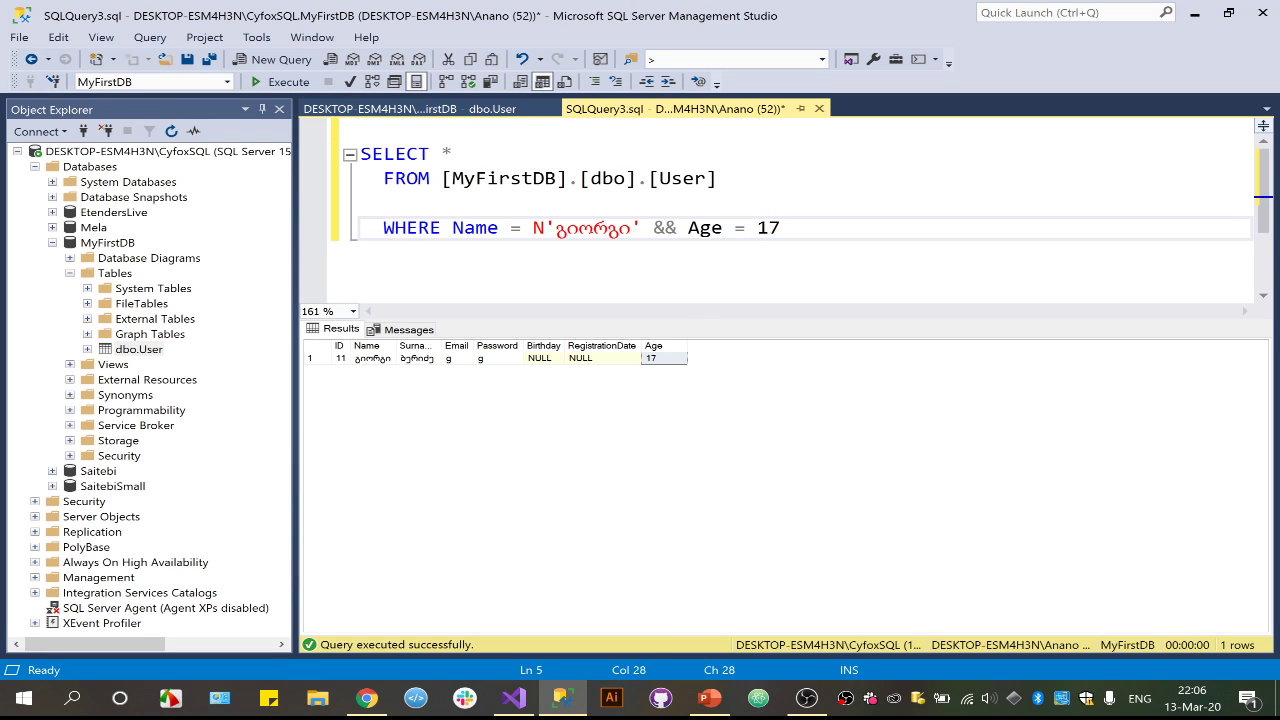
left_click(295, 82)
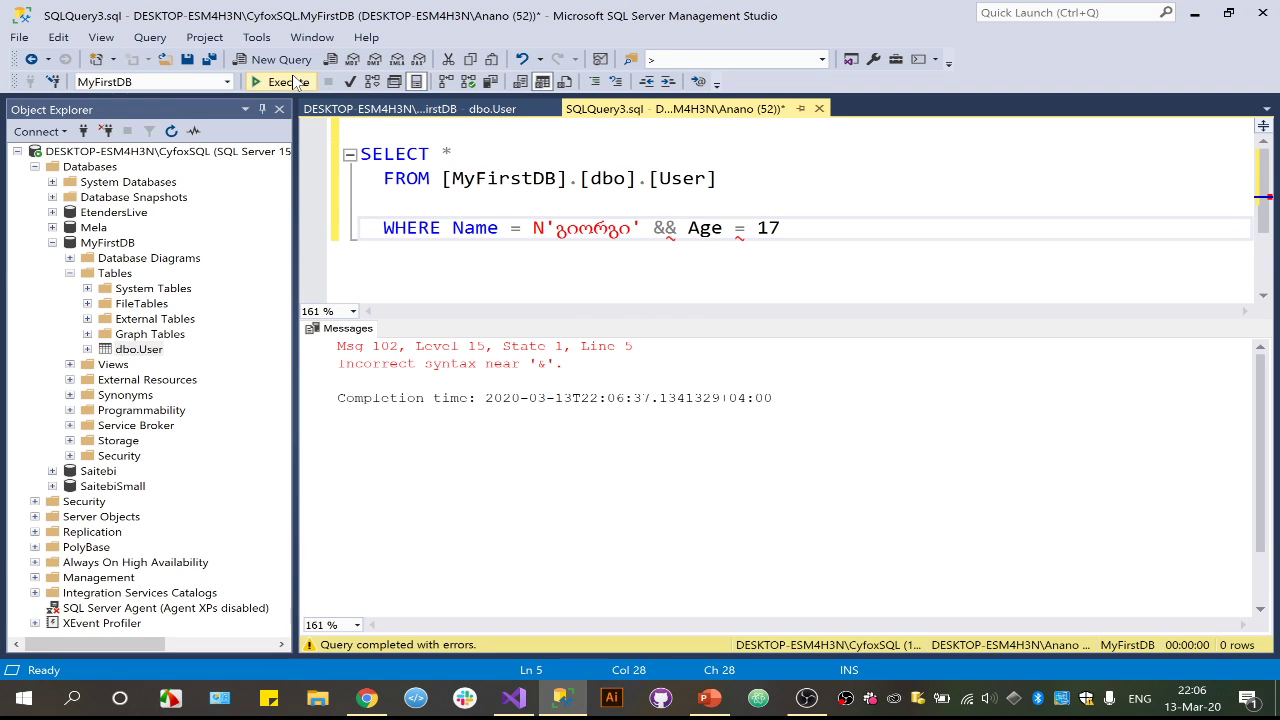
Use lowercase and instead, rerun to get user 11 again, and glance at the WHERE slide.
key("BackSpace")
key("BackSpace")
type("and")
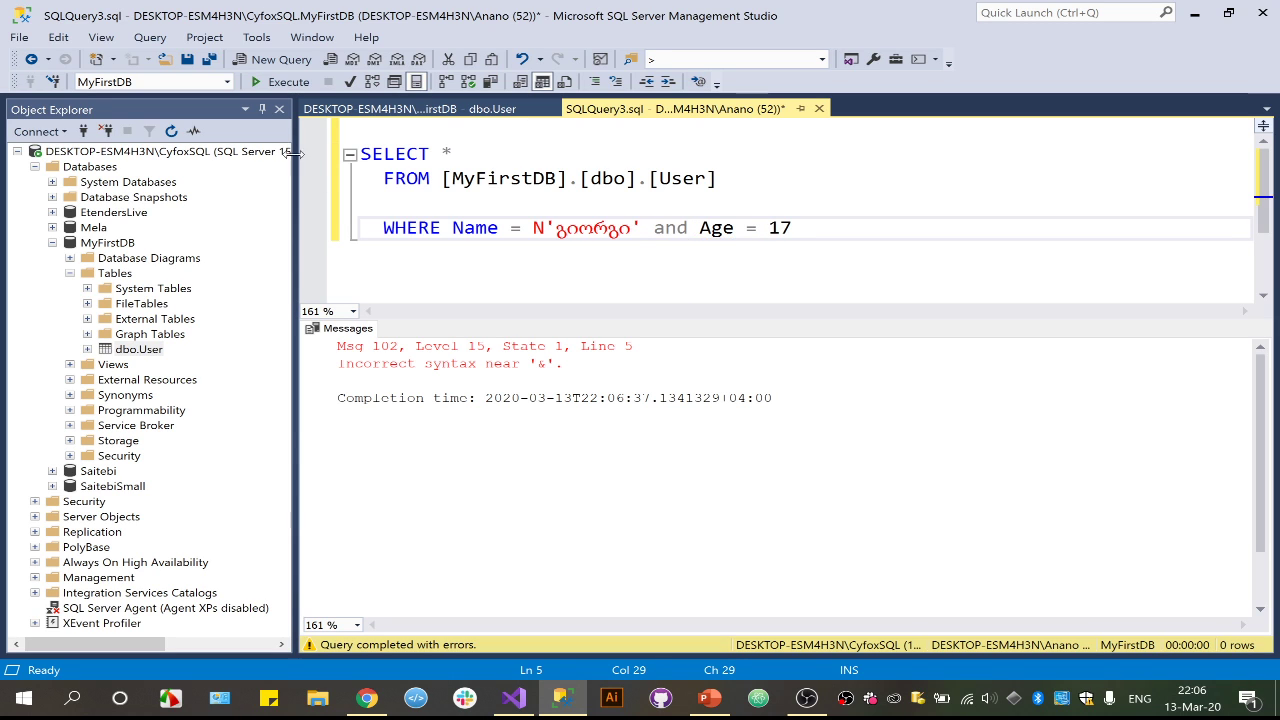
left_click(285, 82)
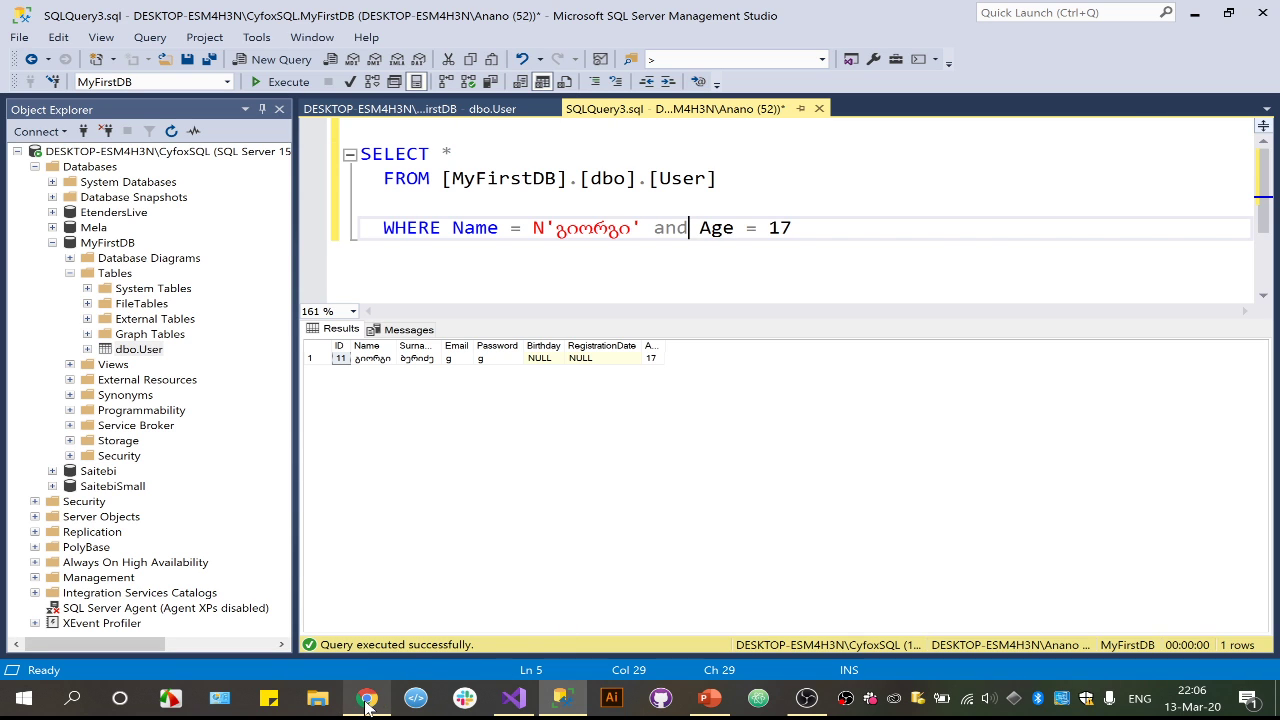
left_click(709, 698)
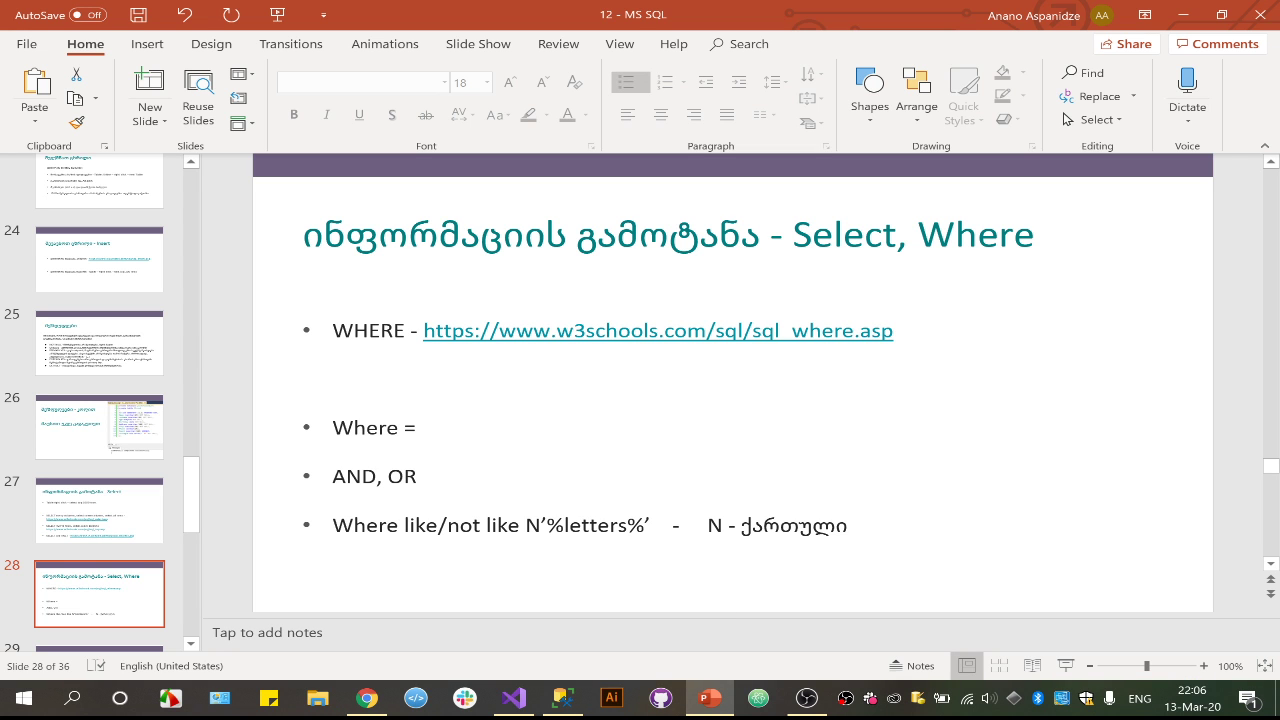
left_click(716, 694)
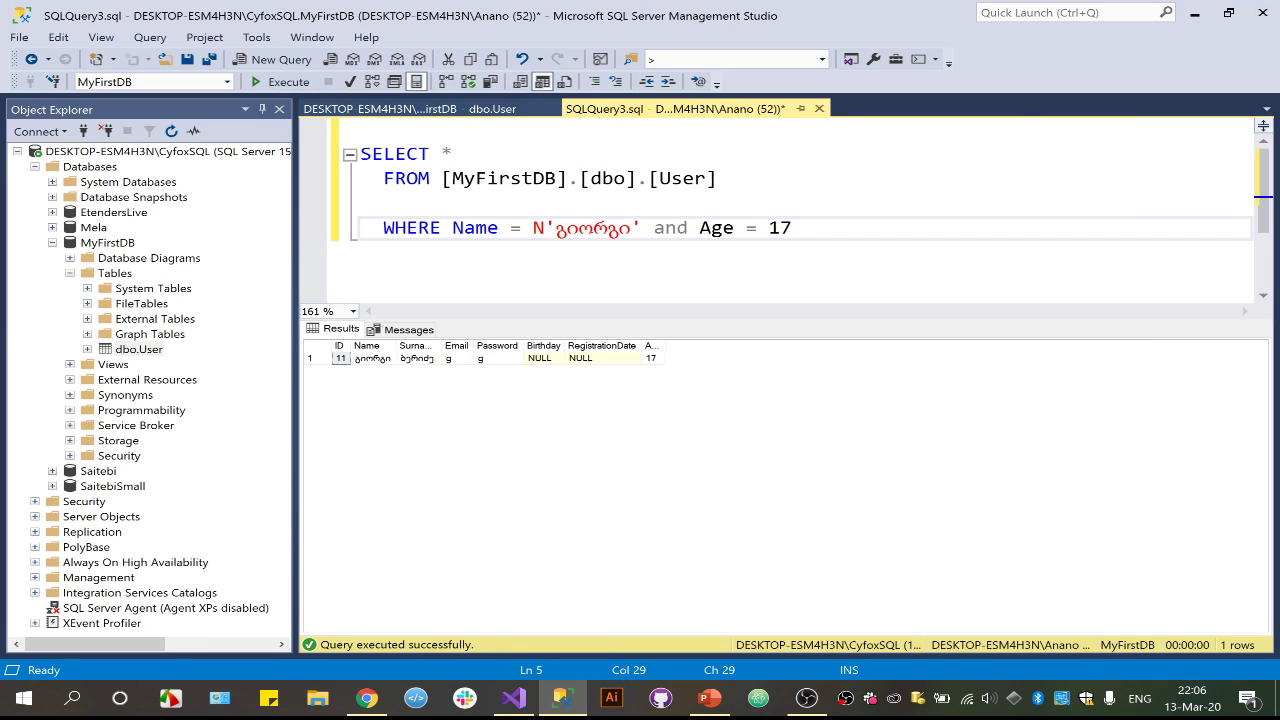
Run only the SELECT and FROM lines to list all five users.
key("Up")
key("shift+Up")
key("shift+Up")
key("F5")
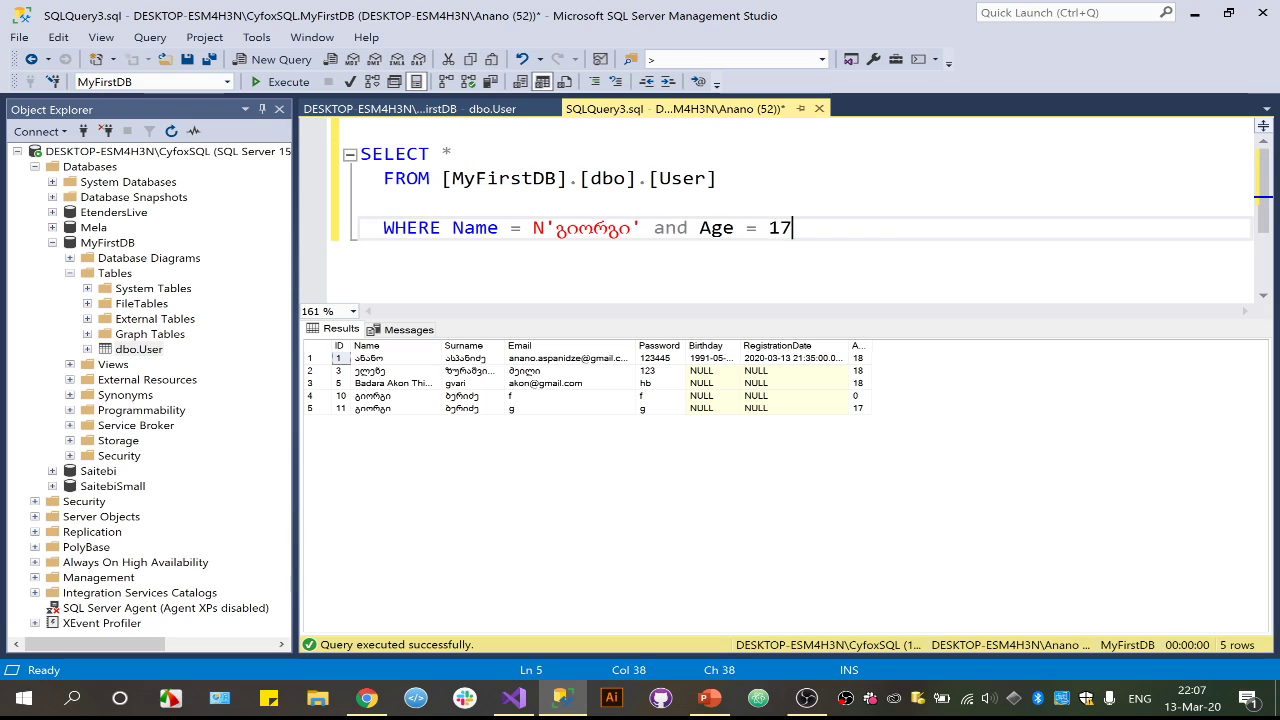
Delete = N'გიორგი' and Age = 17, leaving just WHERE Name.
left_click_drag(792, 228, 654, 228)
key("BackSpace")
key("BackSpace")
key("alt+shift")
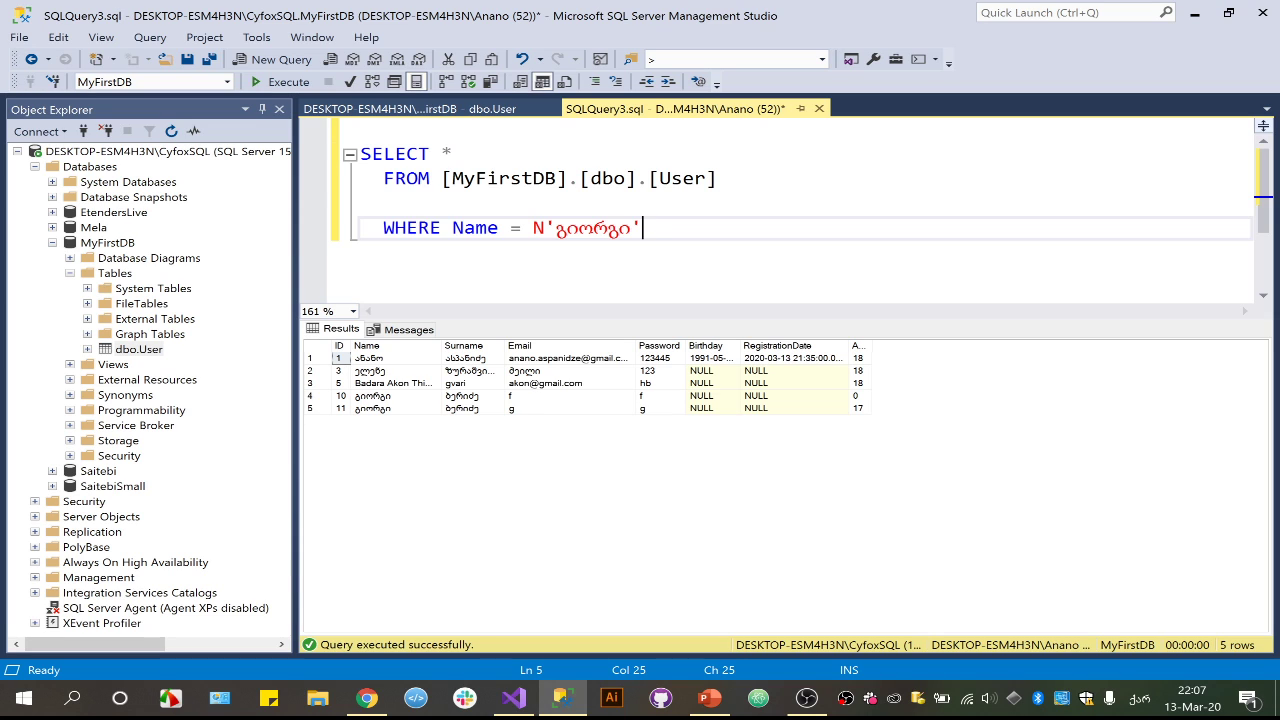
left_click_drag(522, 228, 641, 228)
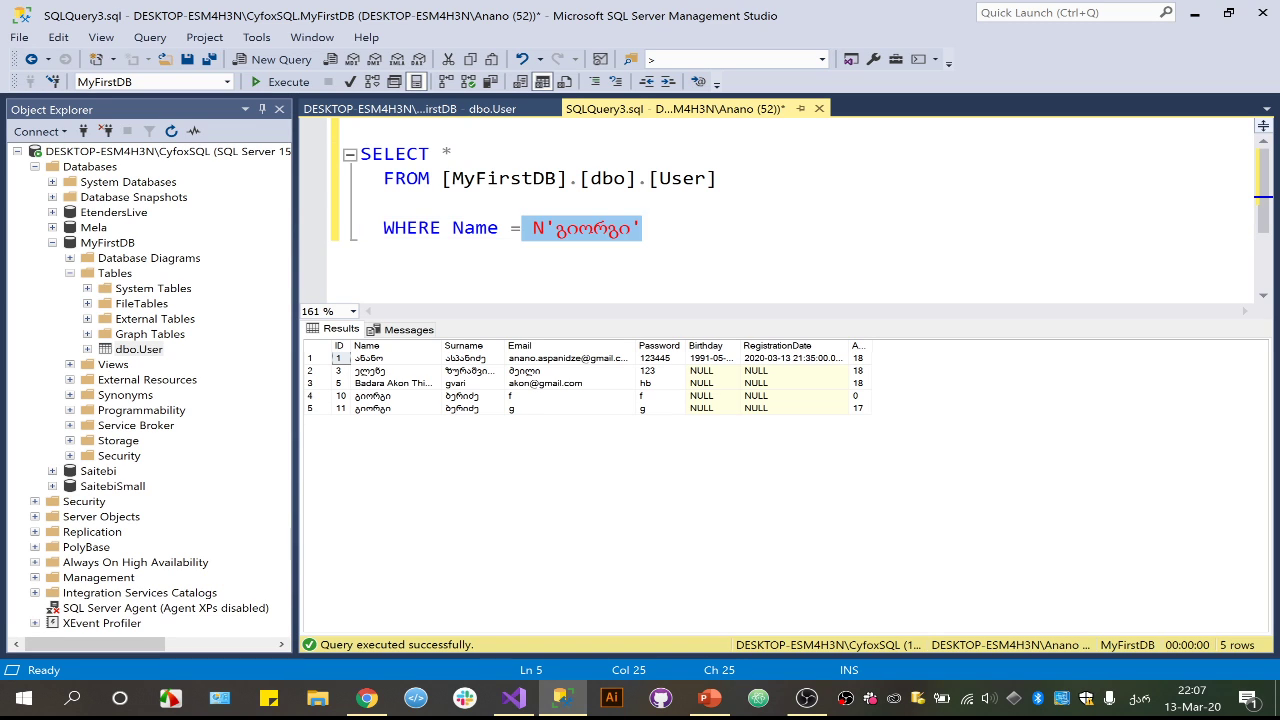
key("BackSpace")
key("BackSpace")
key("BackSpace")
key("BackSpace")
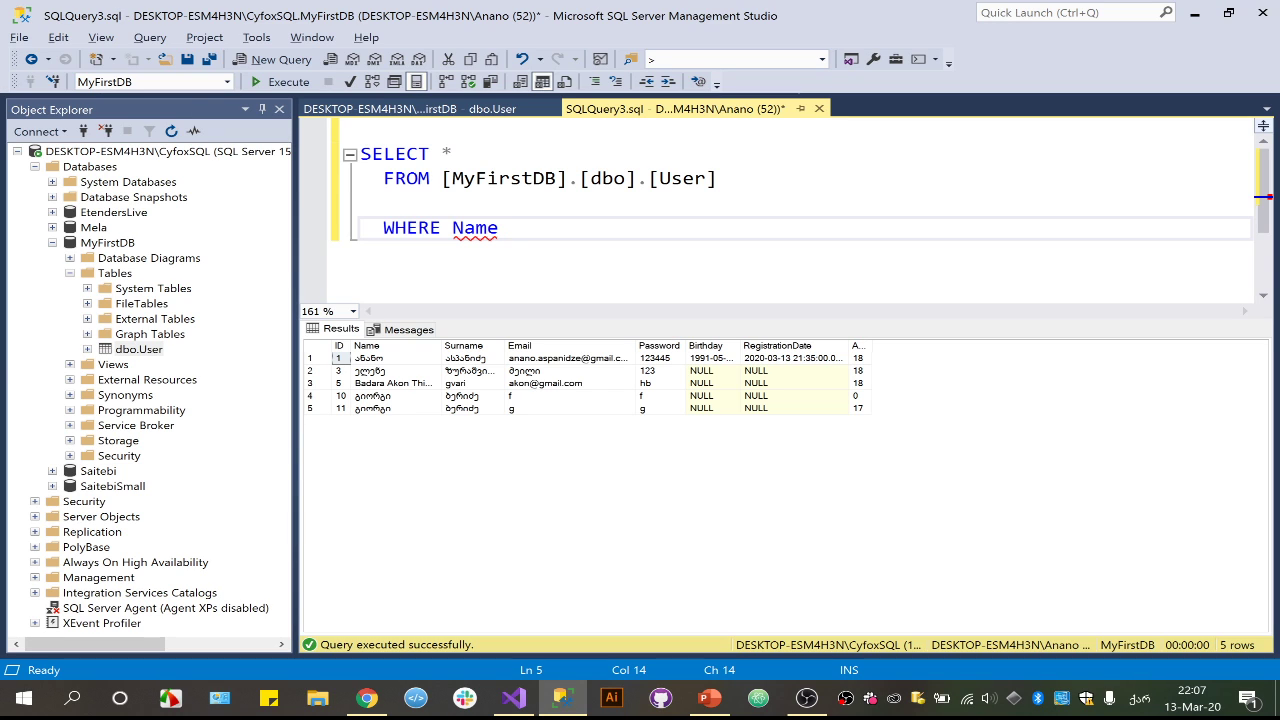
Write the condition as Name like N'ა%'.
type("=")
key("BackSpace")
type("ლოკ")
key("BackSpace")
key("BackSpace")
key("BackSpace")
key("alt+shift")
type("like")
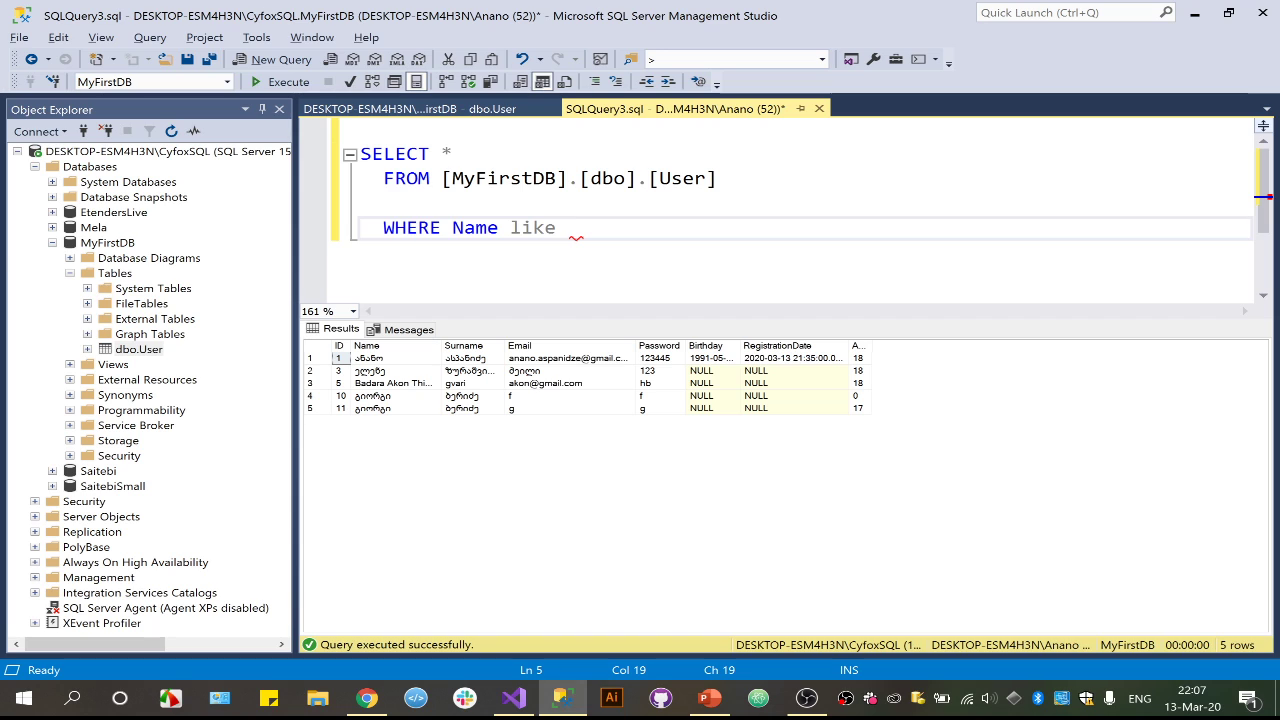
type("N''")
key("Left")
key("alt+shift")
type("ა%")
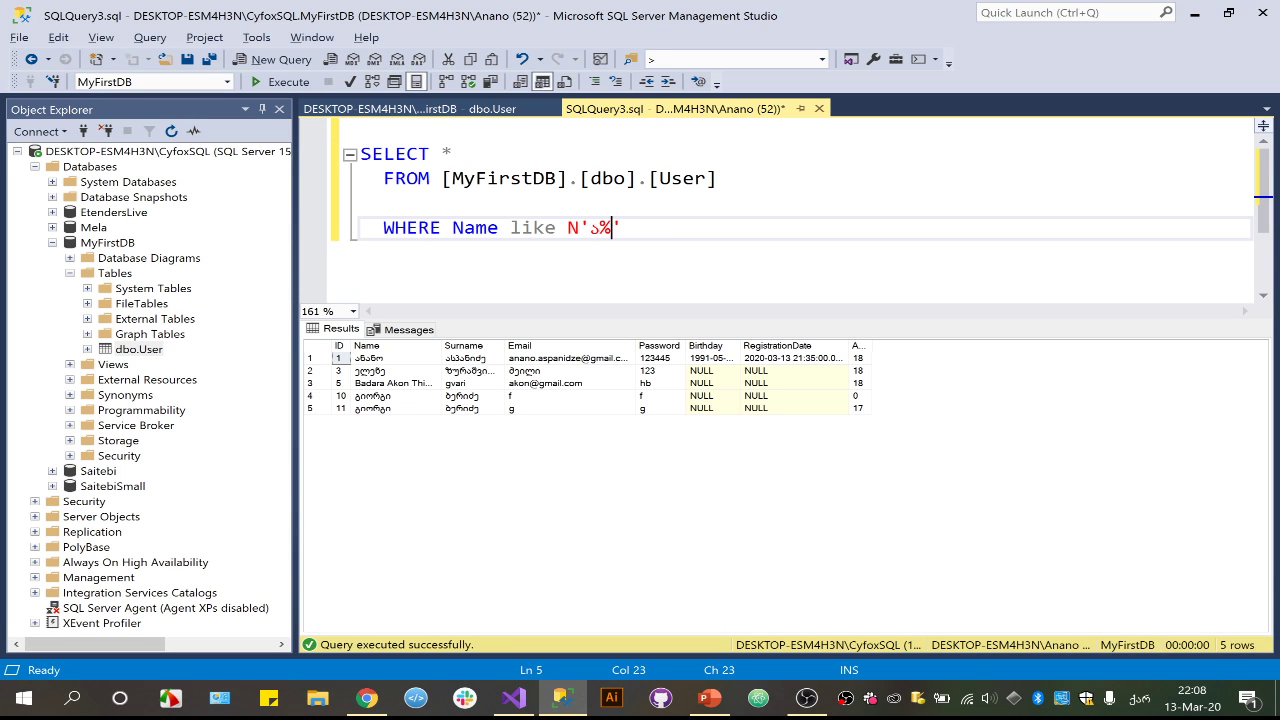
key("Right")
Run the like N'ა%' filter, returning one row, and widen the Name column.
left_click_drag(453, 228, 499, 228)
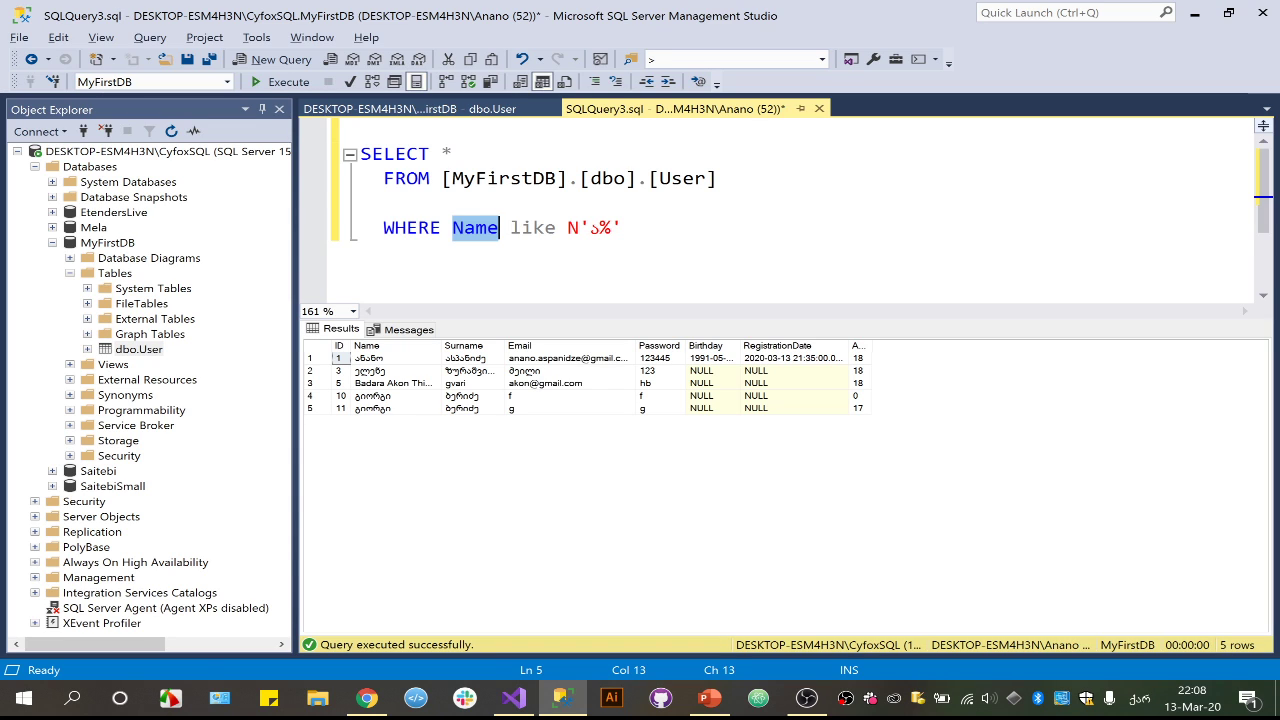
left_click(598, 228)
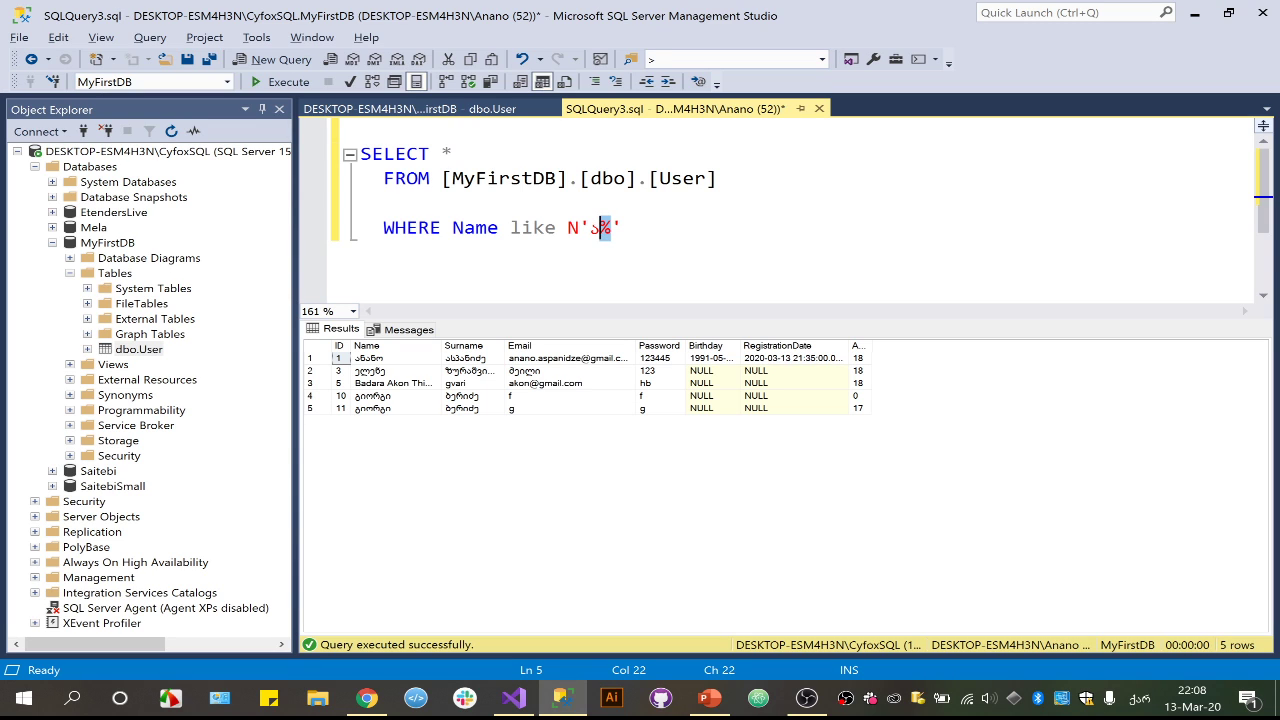
left_click_drag(621, 228, 361, 228)
left_click(623, 228)
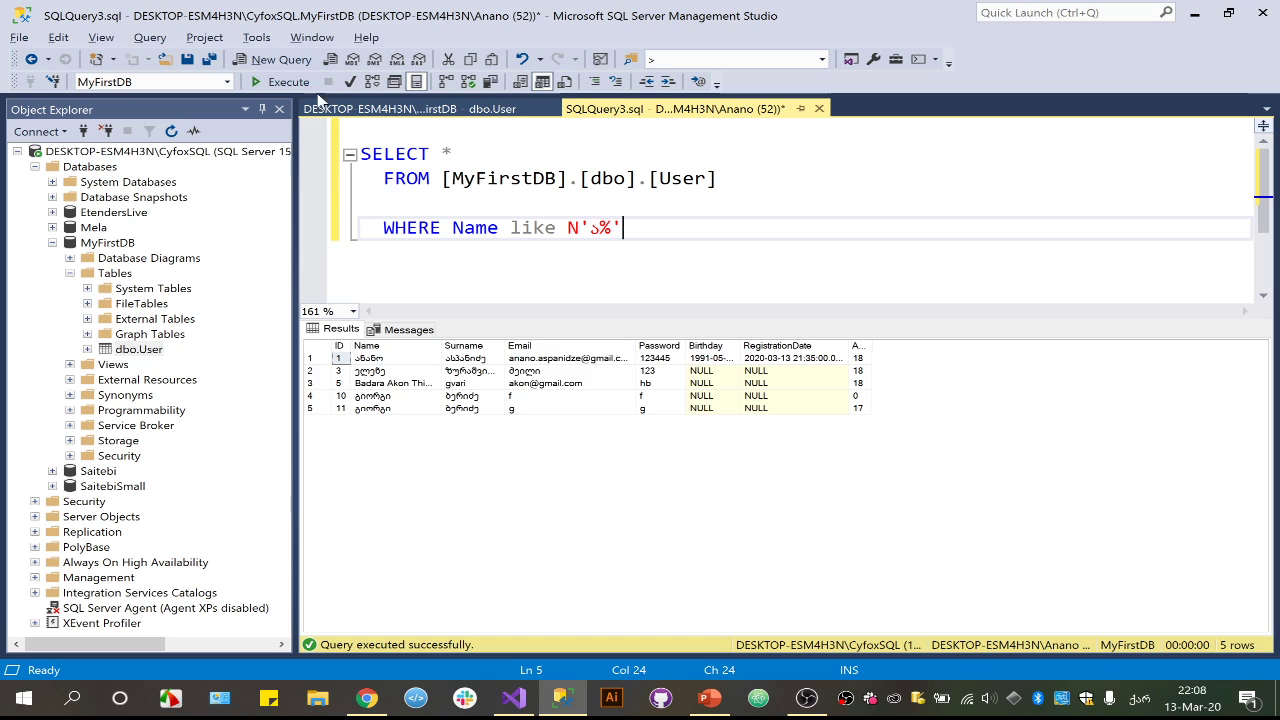
left_click(293, 84)
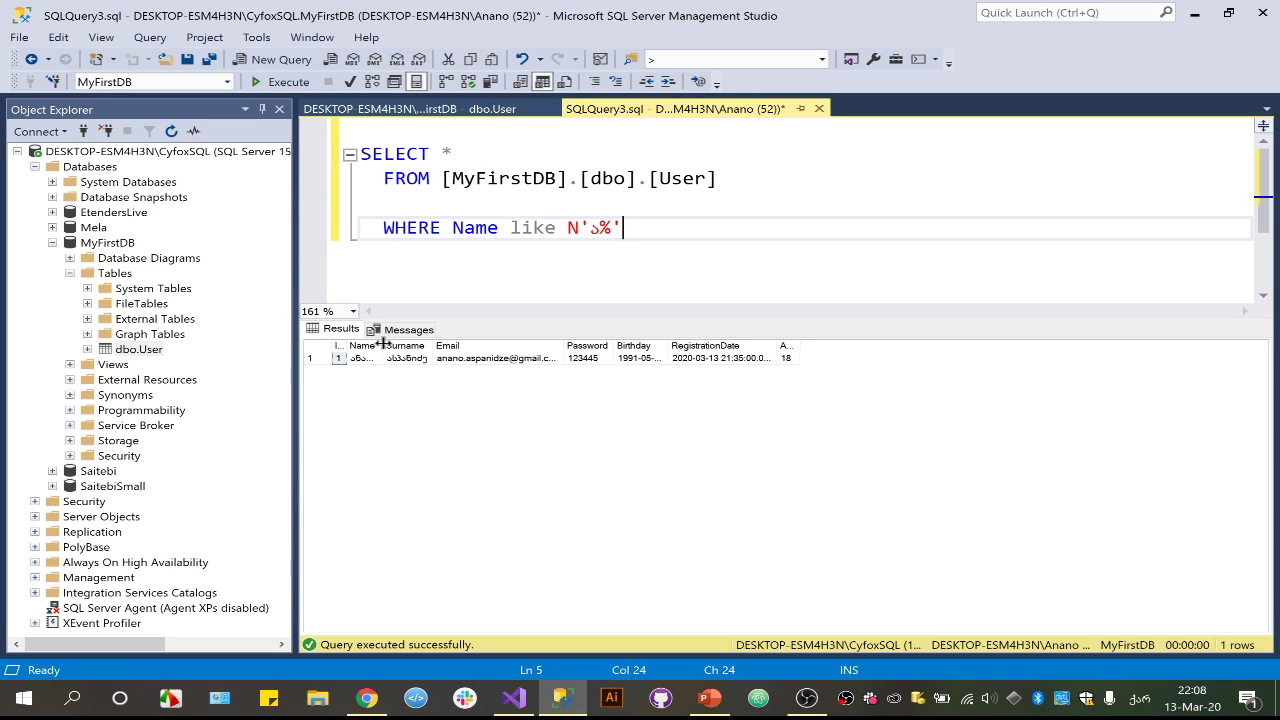
double_click(385, 345)
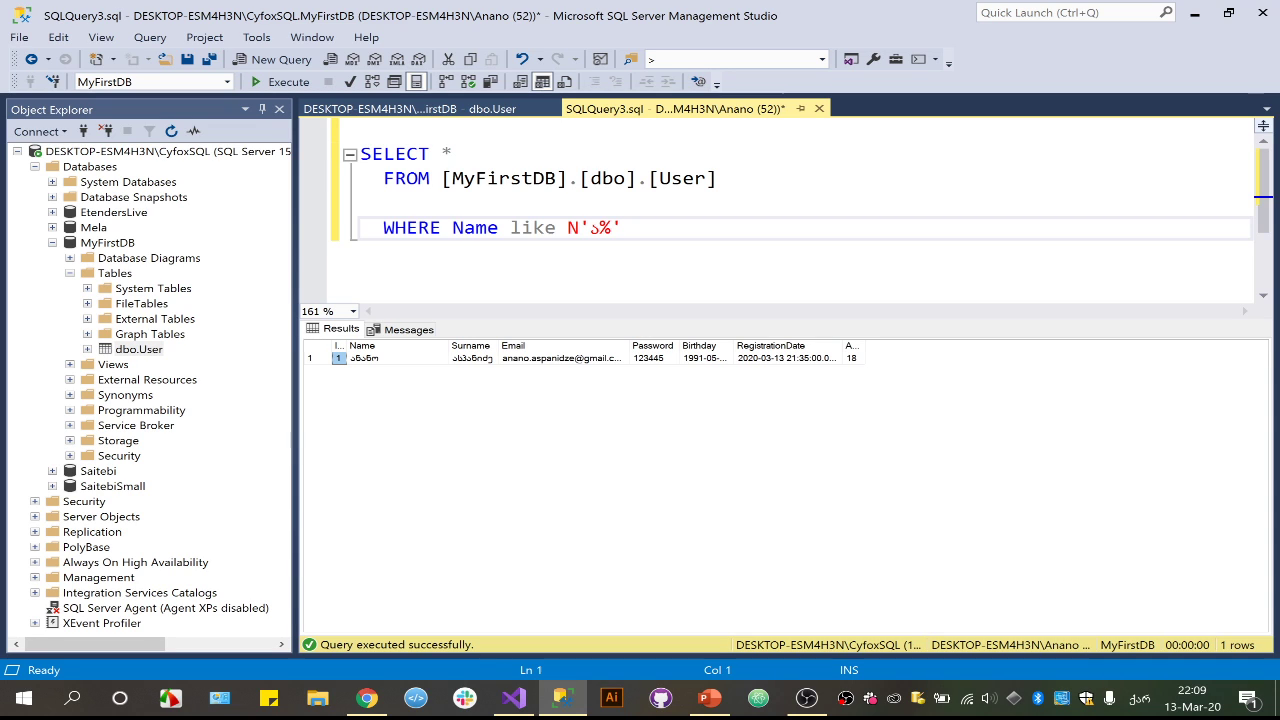
Change the condition to Surname like N'%ძე' and run it.
left_click(600, 228)
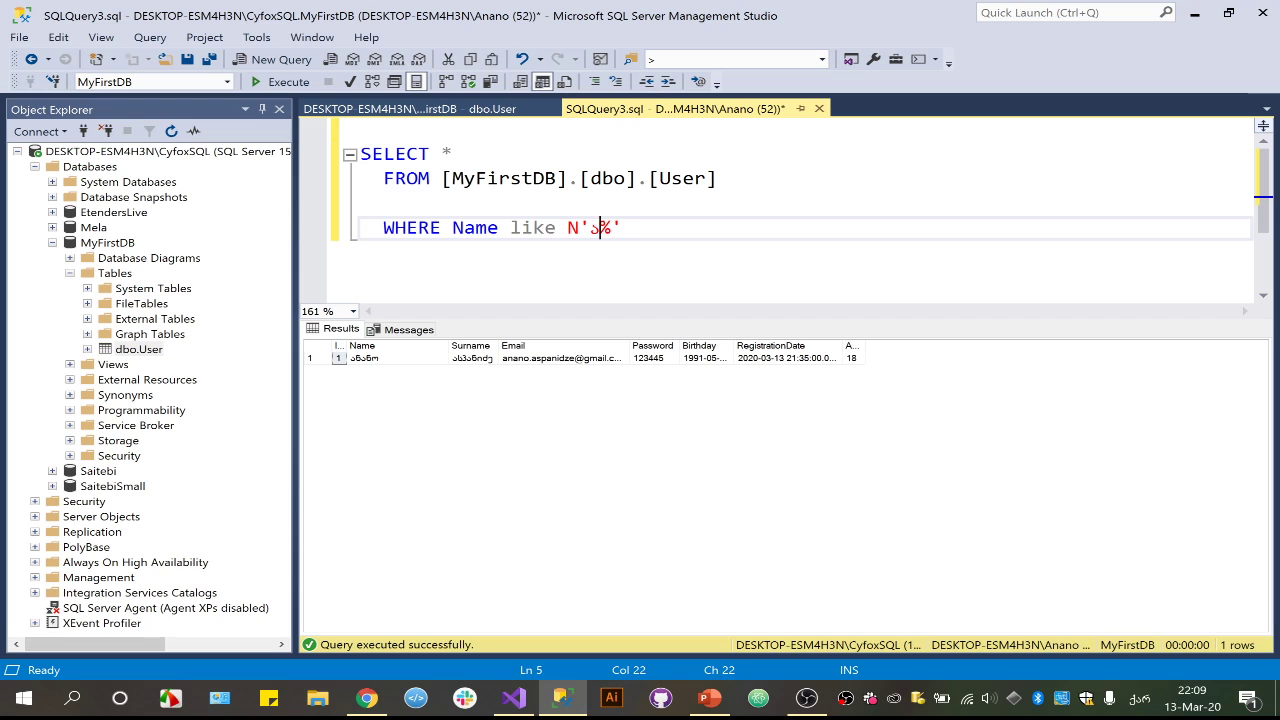
key("BackSpace")
type("ძე")
key("alt+shift")
left_click_drag(497, 228, 452, 228)
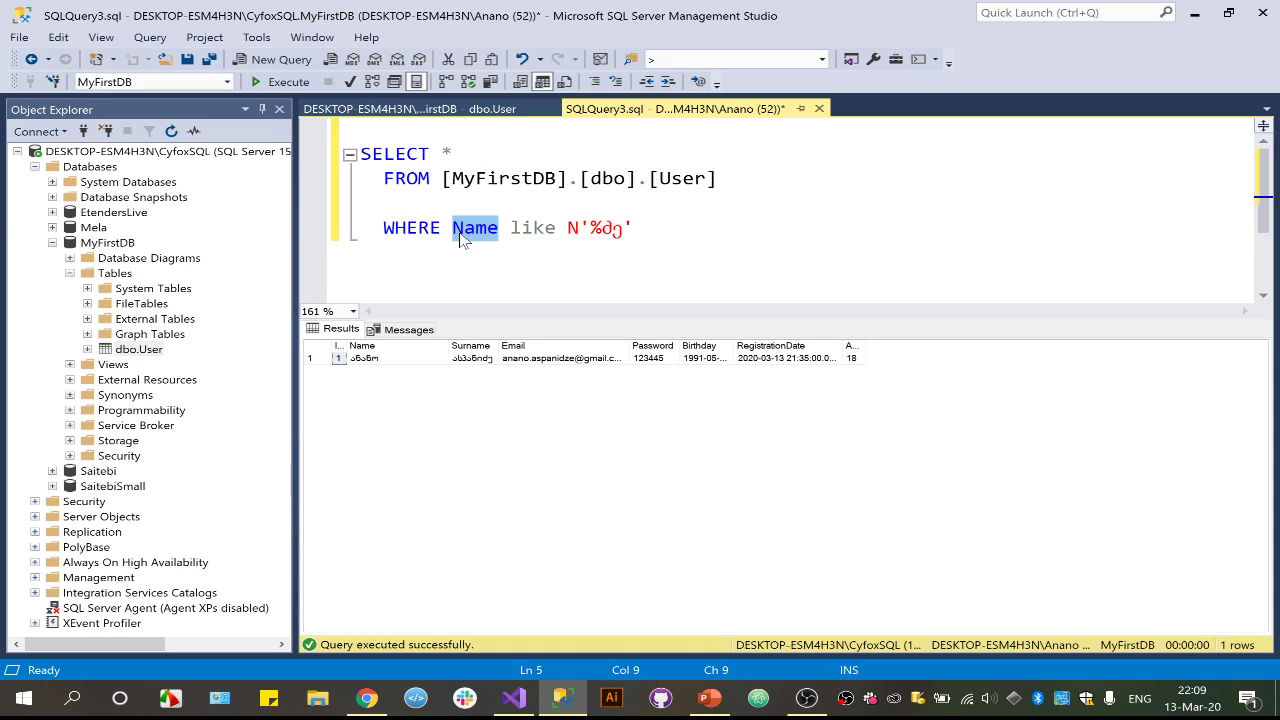
type("Surname")
key("F5")
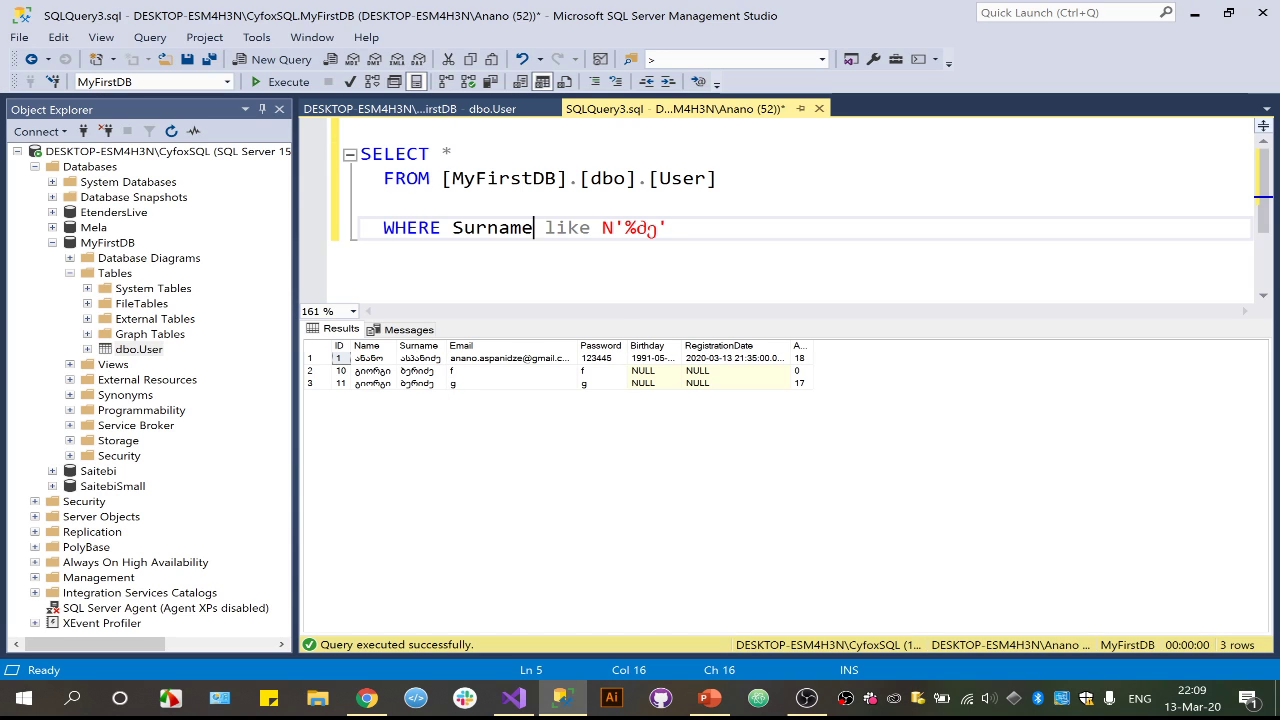
Rerun with pattern N'%ძე%', then N'%ი%', widening the Surname column.
key("alt+shift")
left_click(657, 228)
type("%")
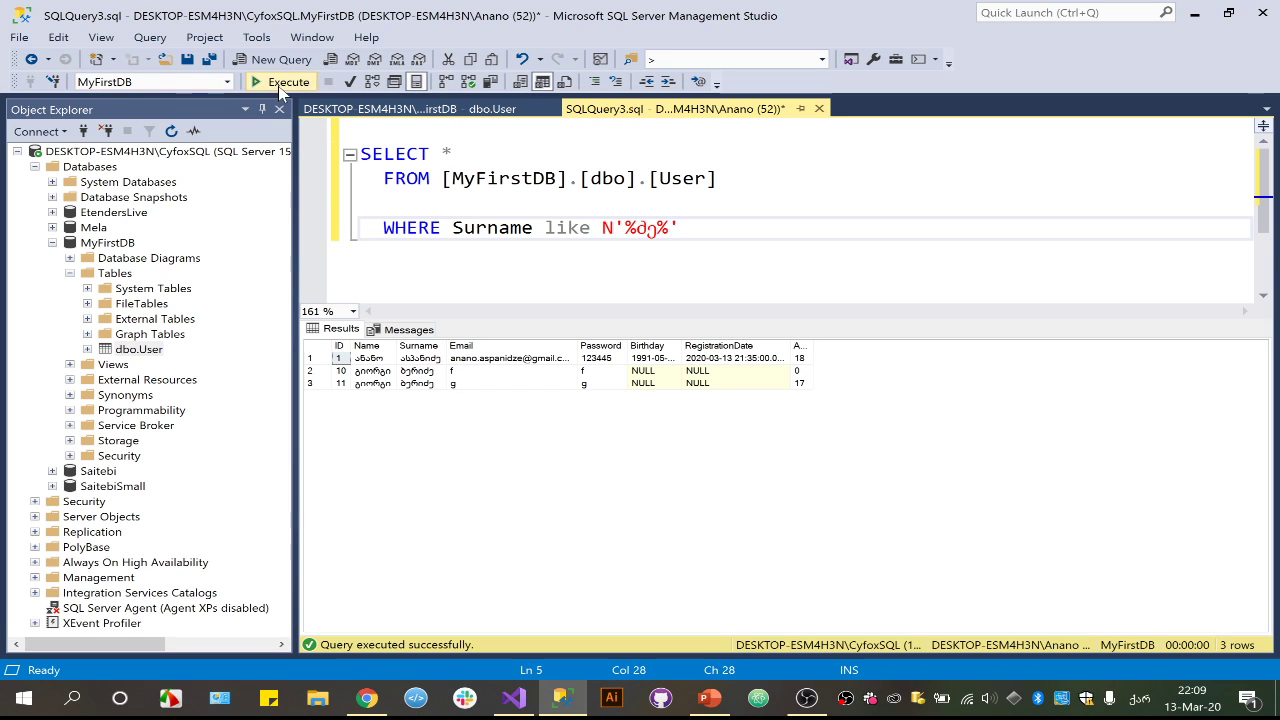
key("F5")
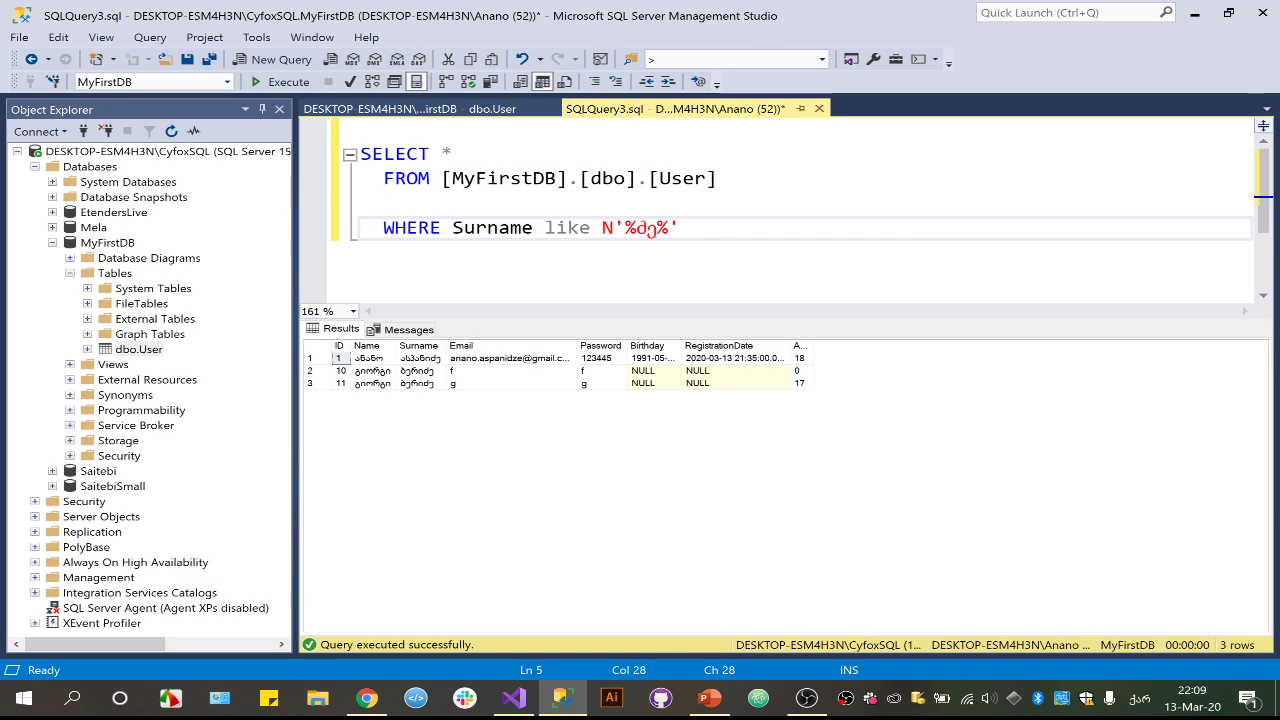
key("Left")
key("BackSpace")
key("BackSpace")
type("ი")
key("F5")
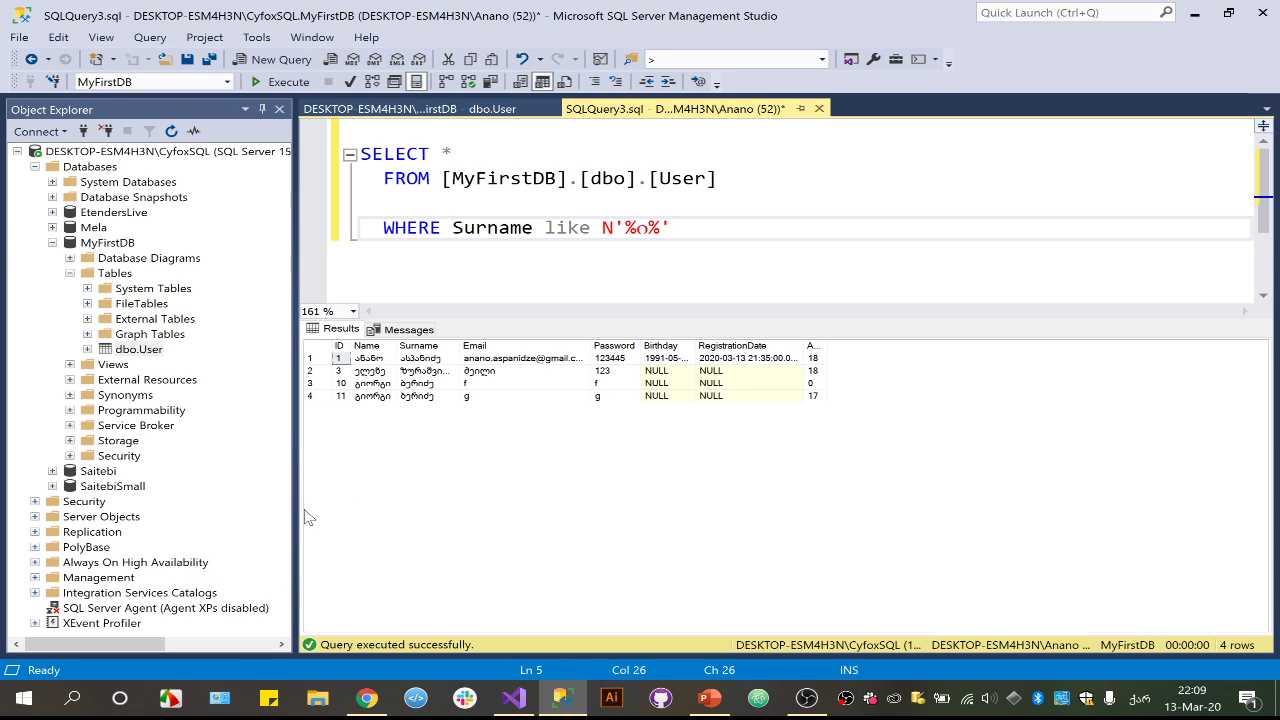
double_click(461, 346)
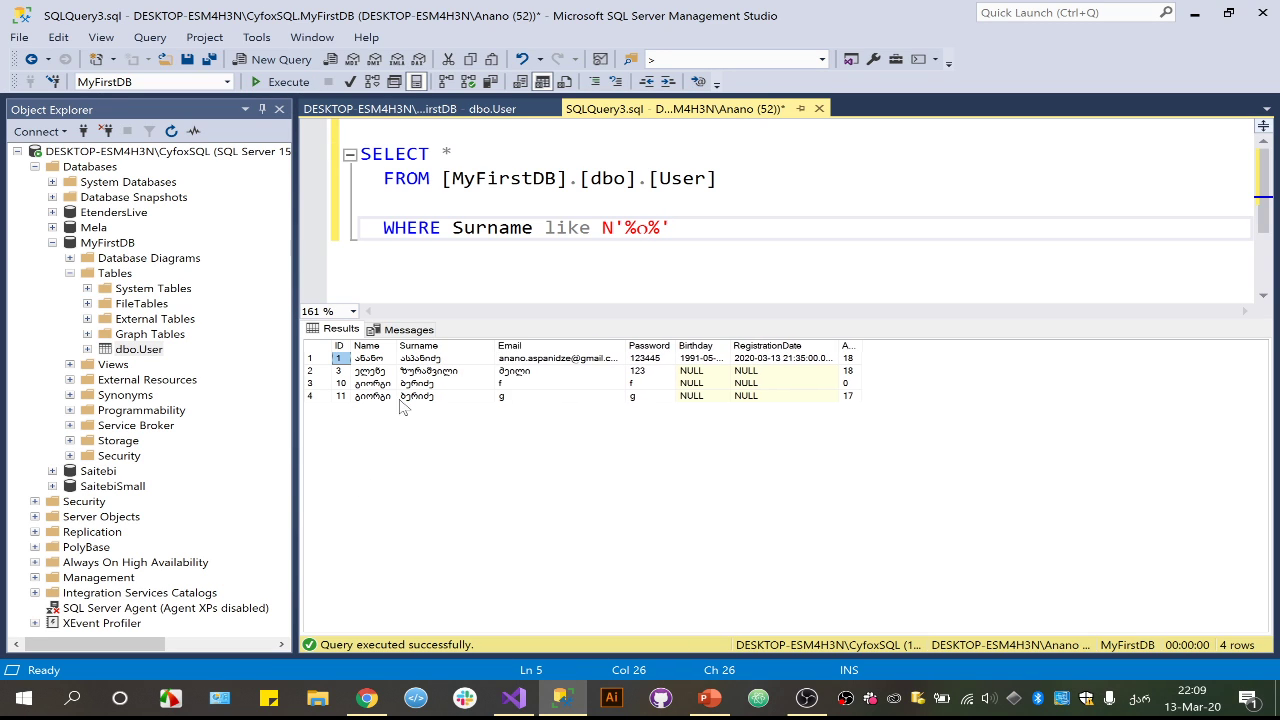
Switch the pattern to N'%ე%' and run it, returning three rows, then bring up the slides.
left_click(650, 228)
key("BackSpace")
type("ე")
left_click(307, 86)
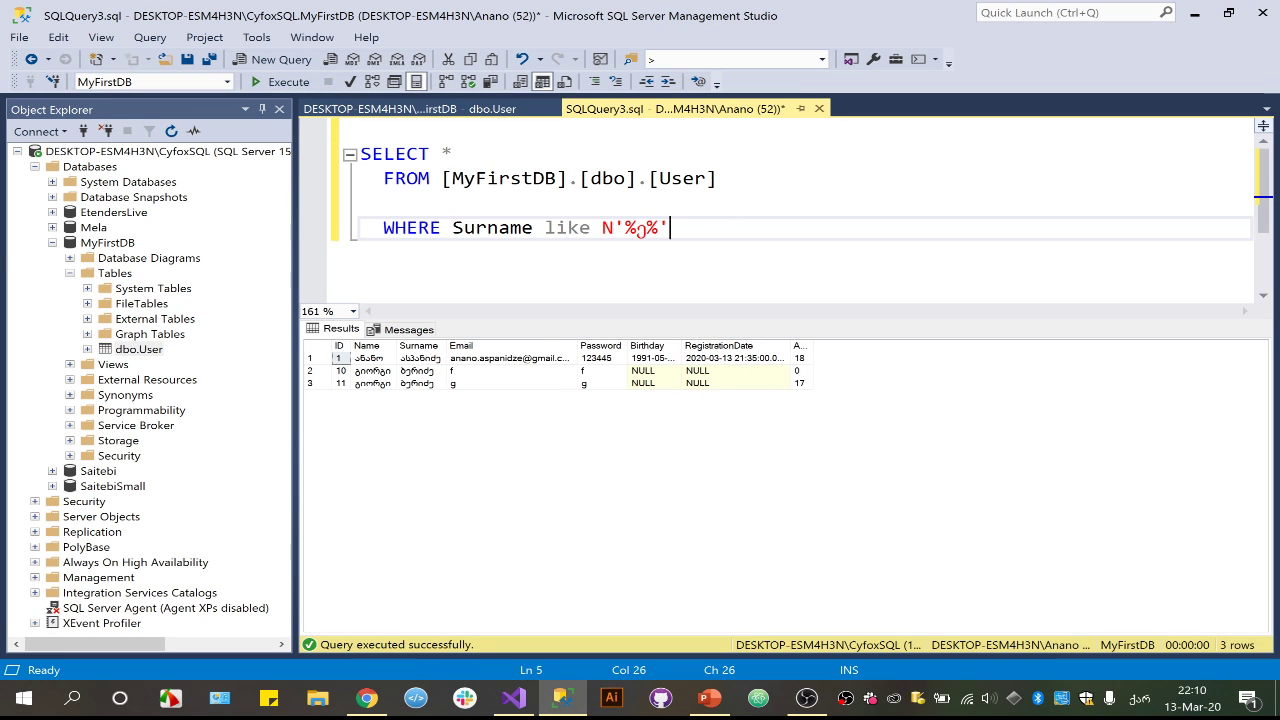
key("ctrl+a")
left_click(670, 228)
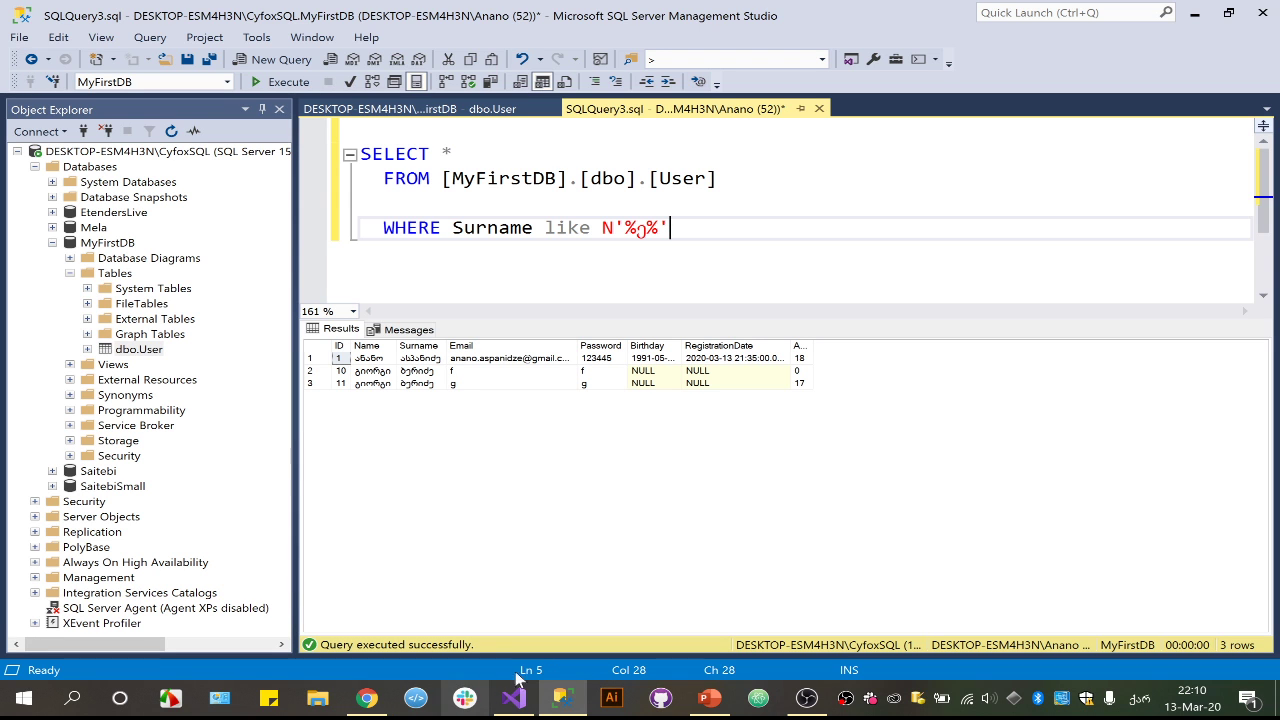
left_click(711, 703)
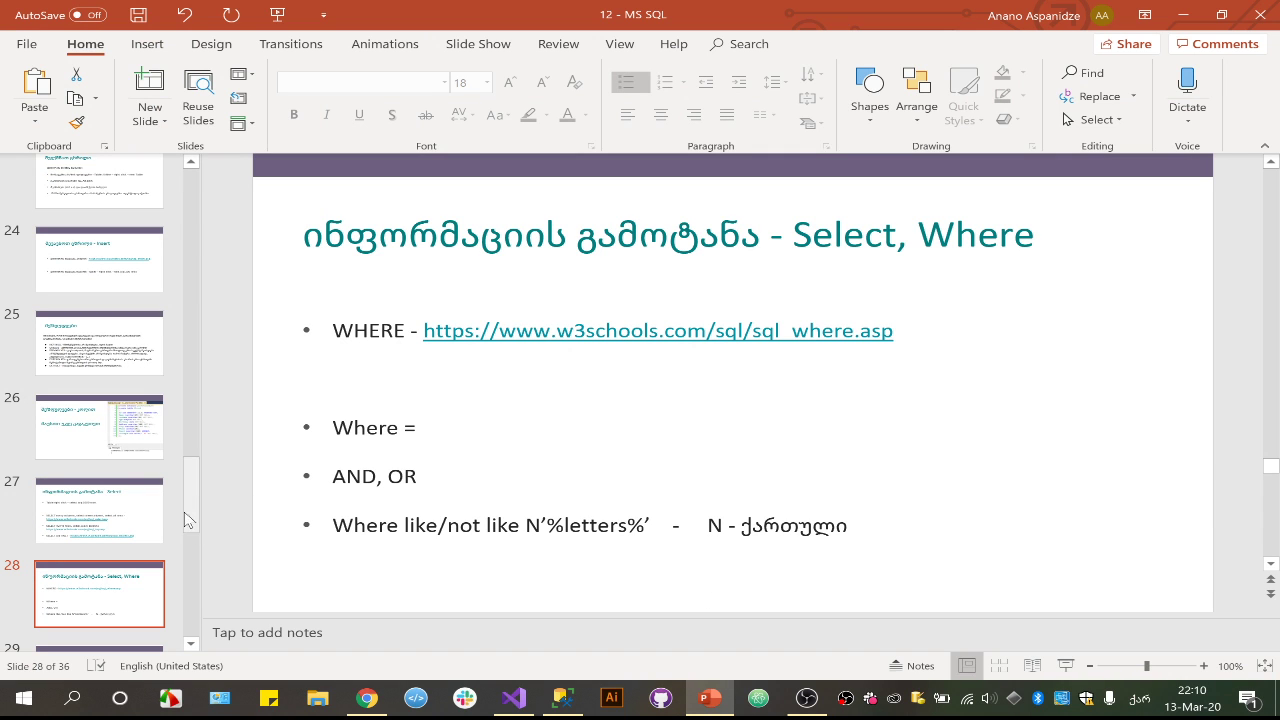
Select slide 29 covering UPDATE, DELETE, TRUNCATE and DROP in PowerPoint.
scroll(186, 491, "down", 2)
scroll(186, 499, "down", 1)
left_click(130, 487)
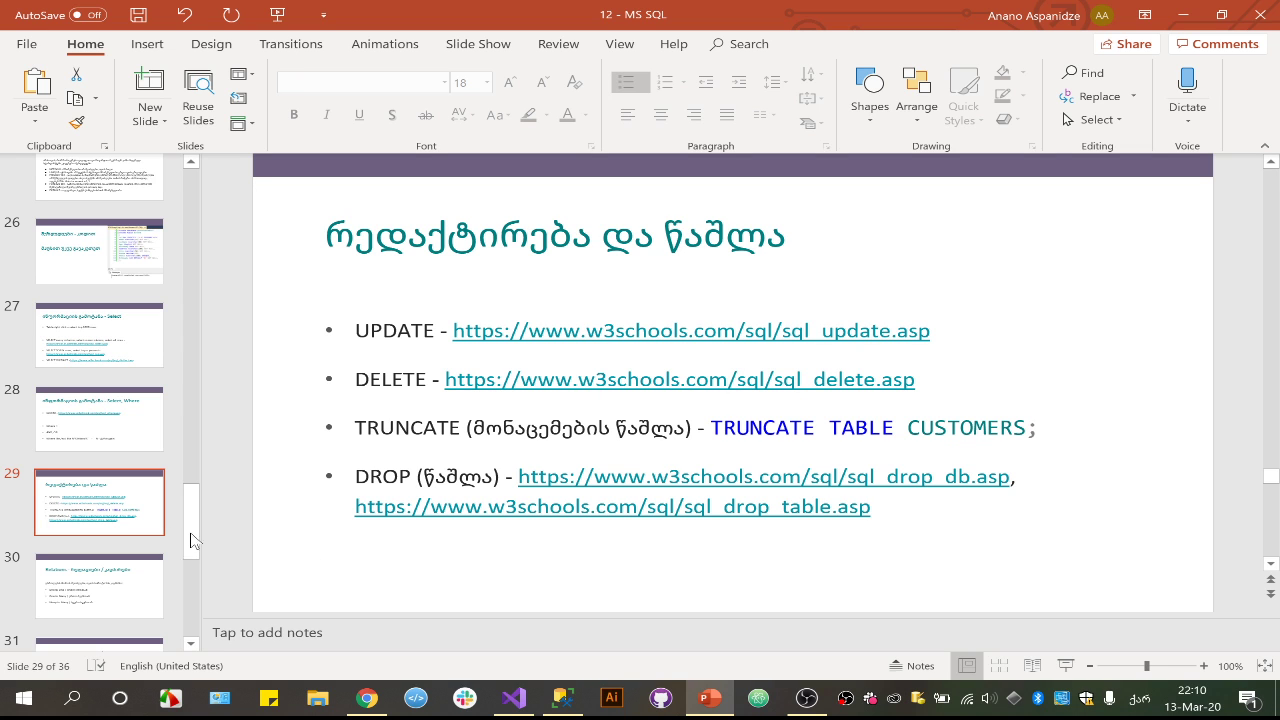
scroll(188, 528, "down", 2)
scroll(186, 530, "up", 1)
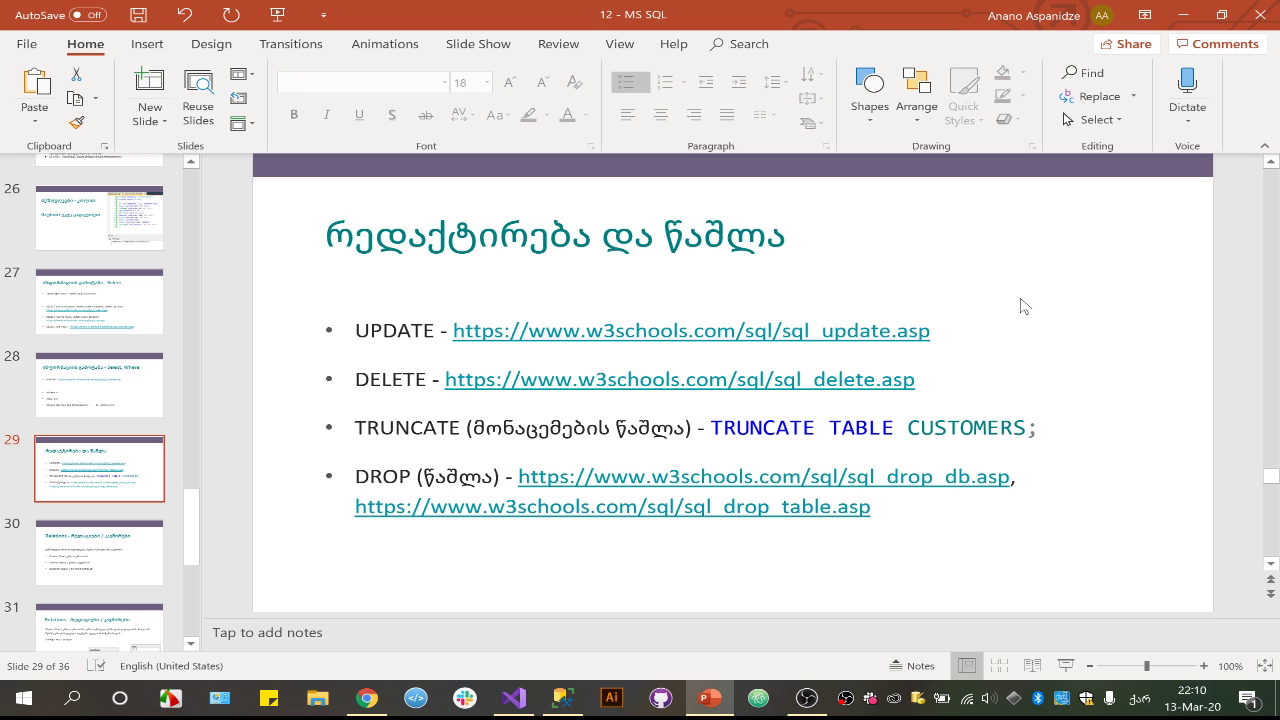
left_click(561, 697)
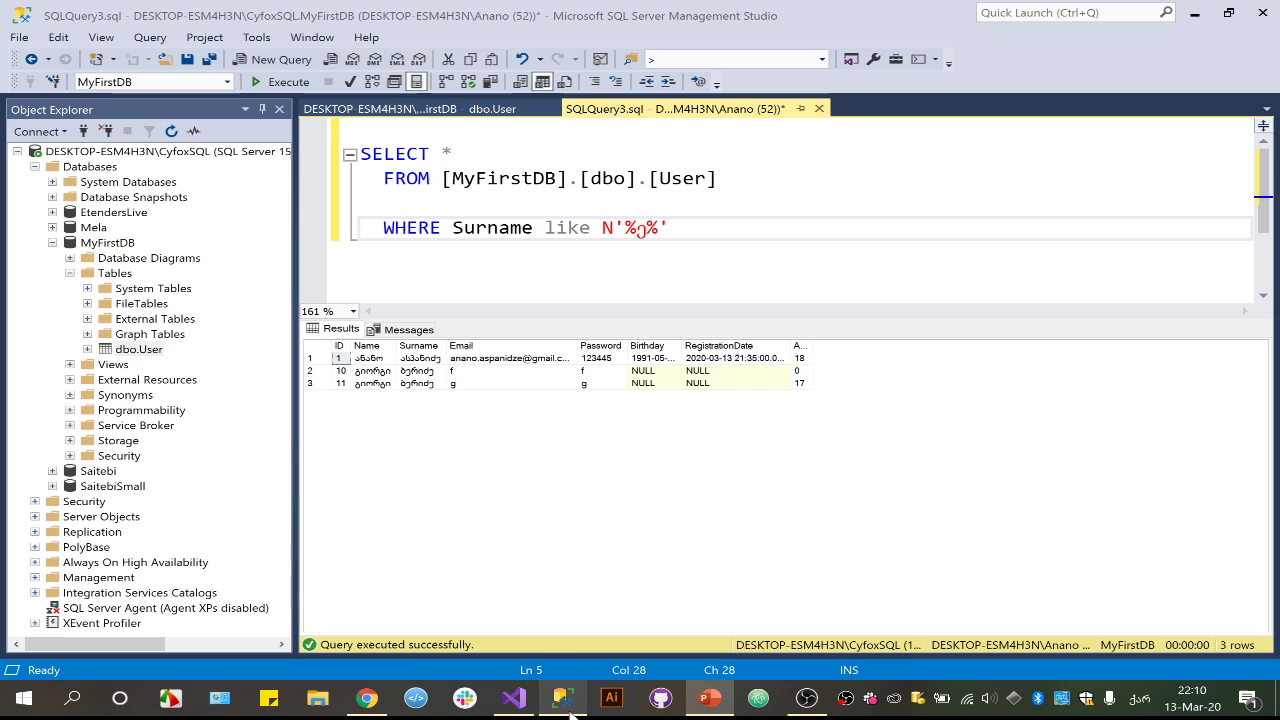
right_click(170, 350)
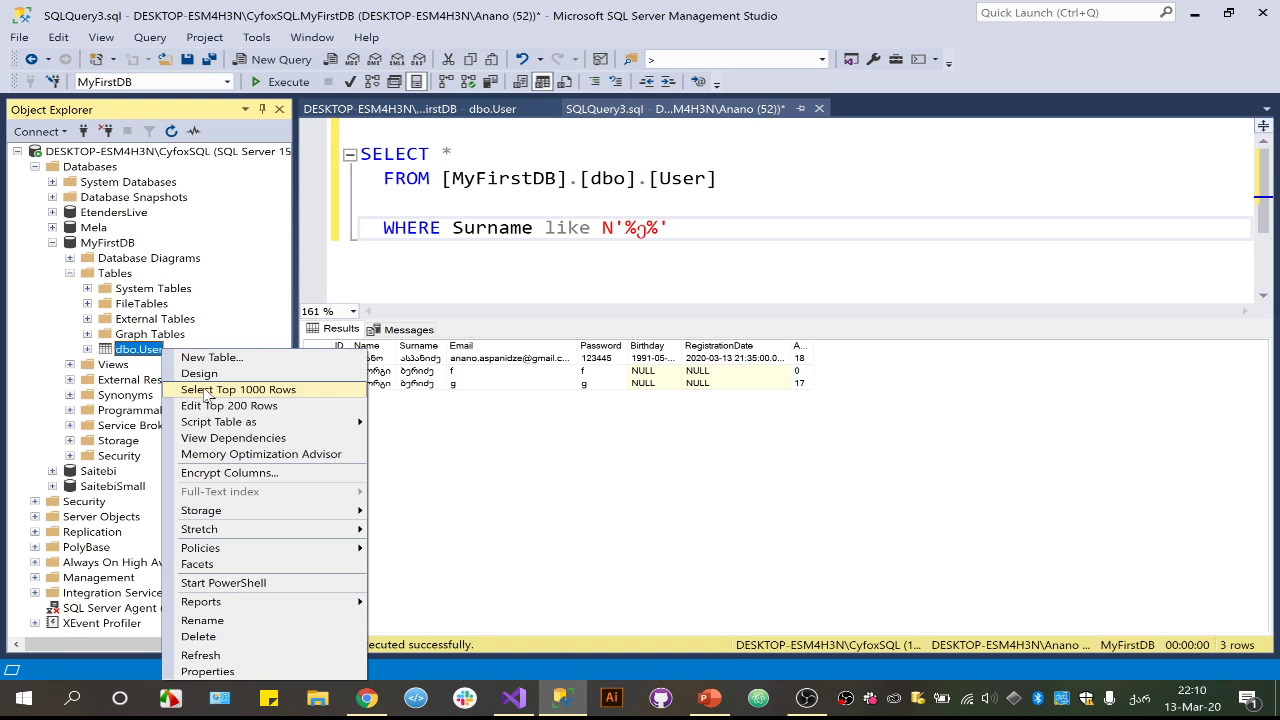
left_click(216, 406)
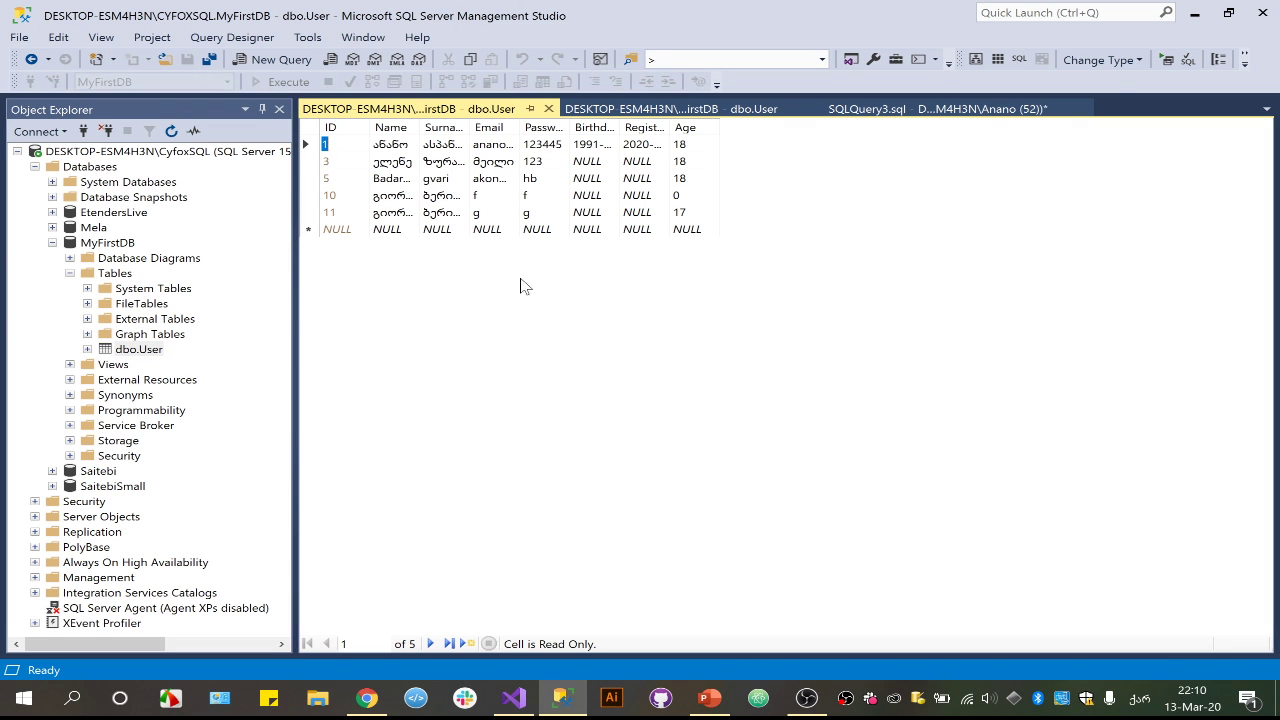
left_click(366, 697)
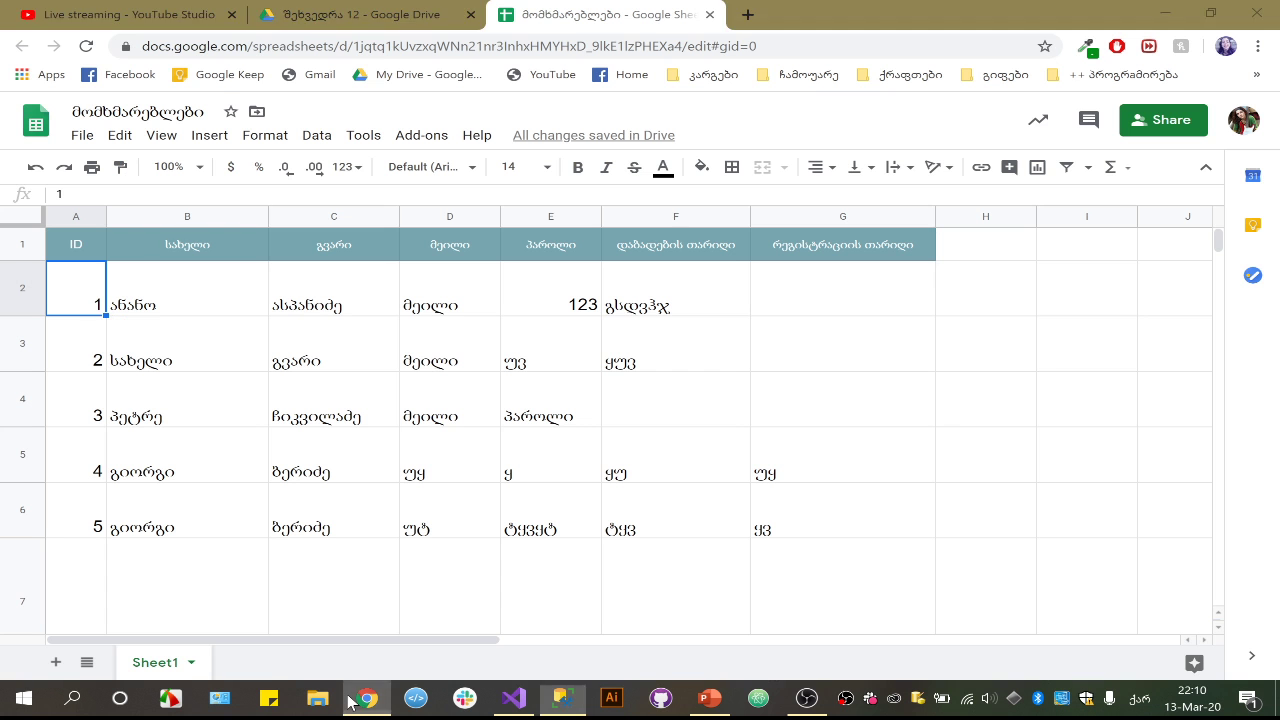
left_click(517, 697)
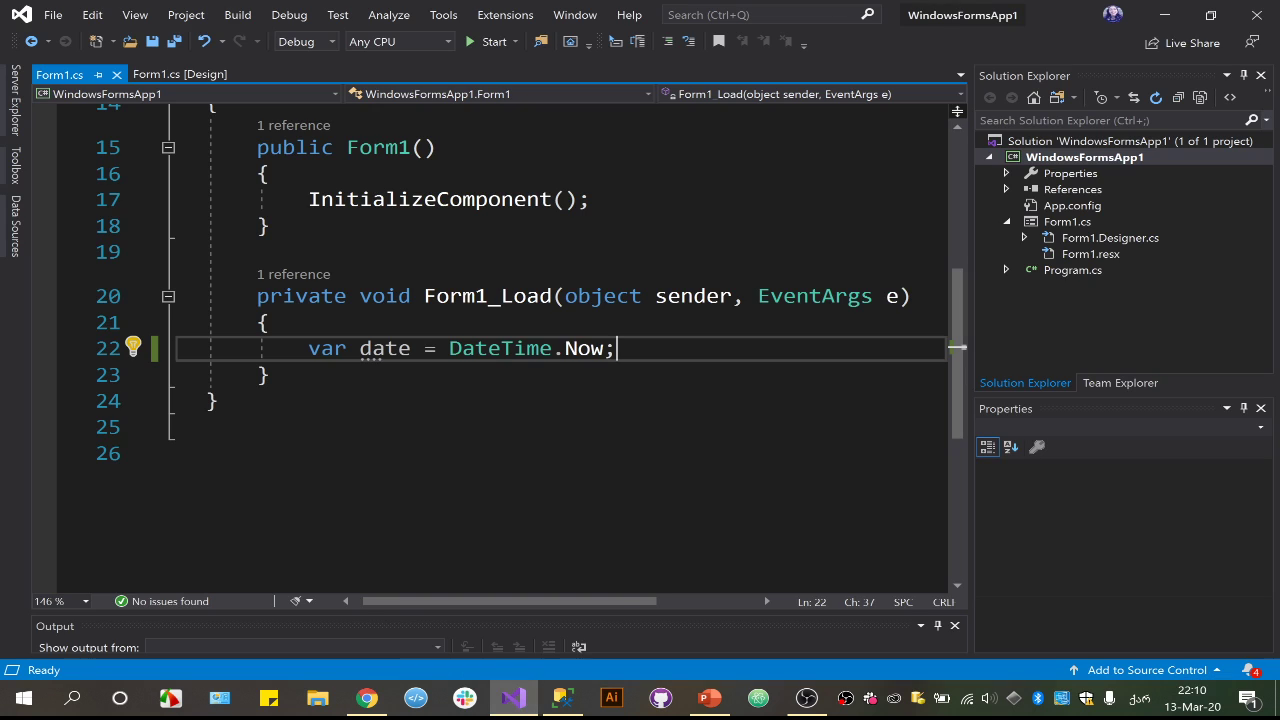
left_click(695, 702)
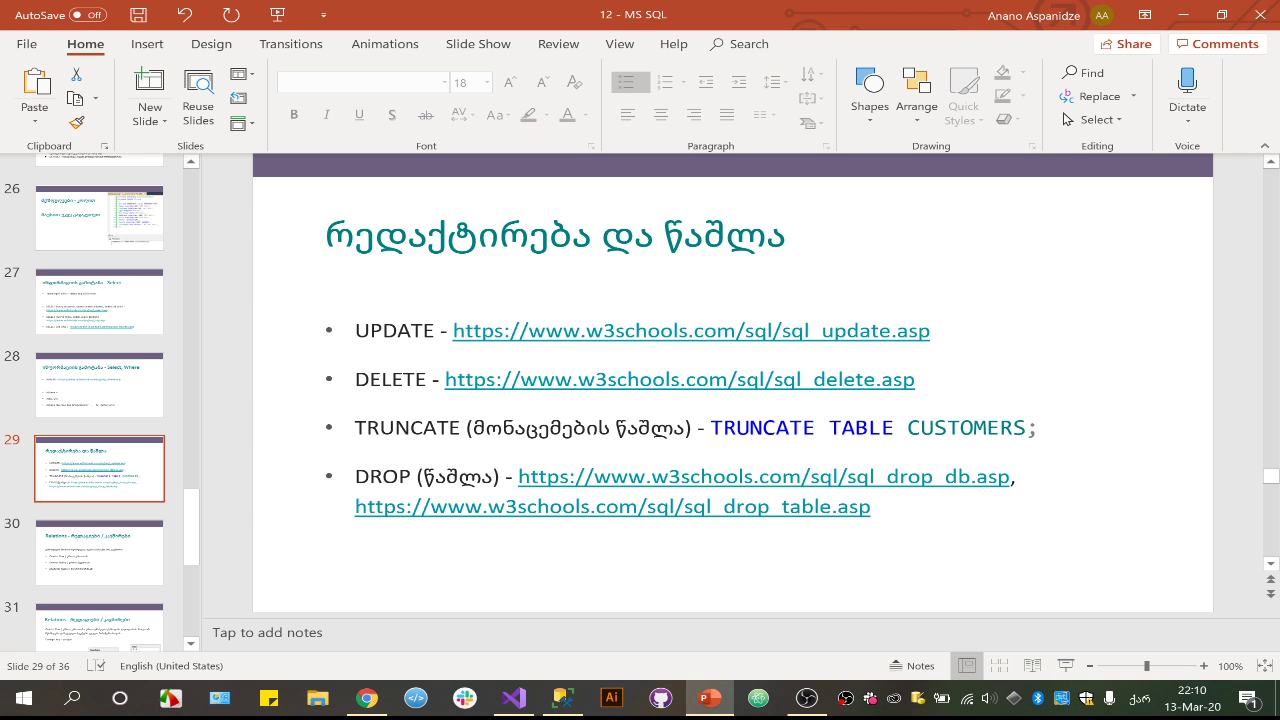
left_click(510, 330)
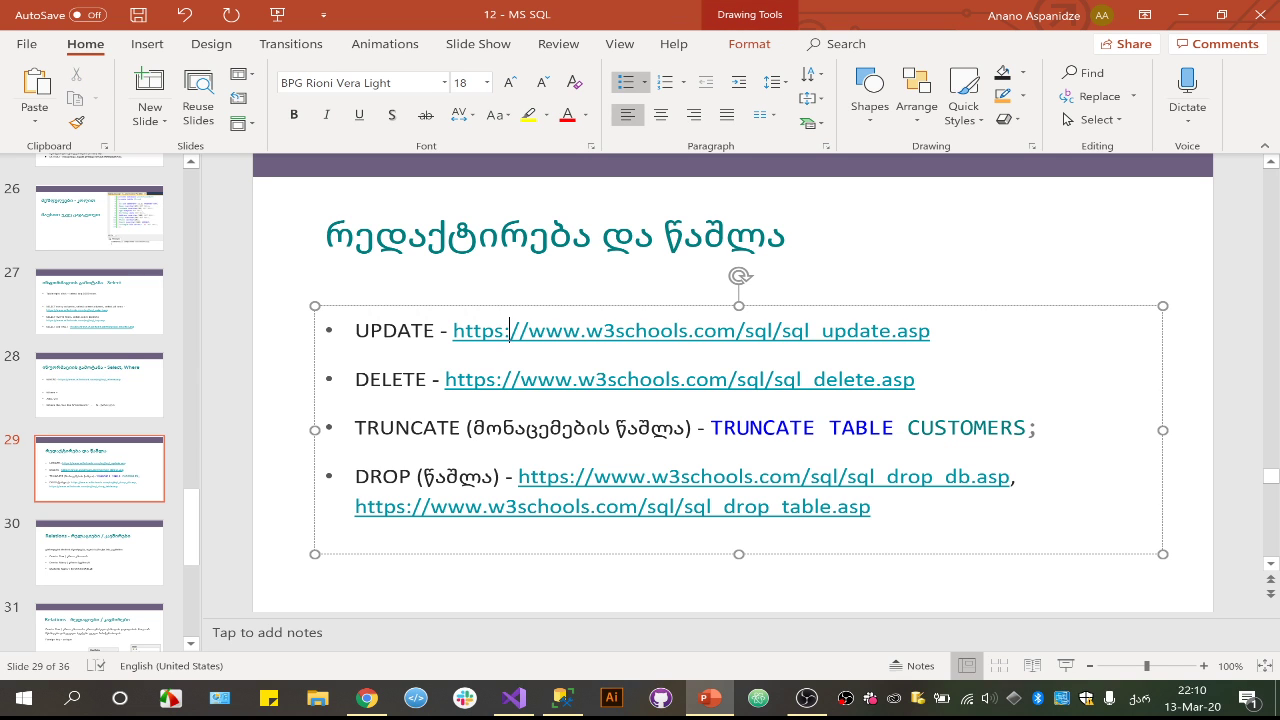
left_click(563, 697)
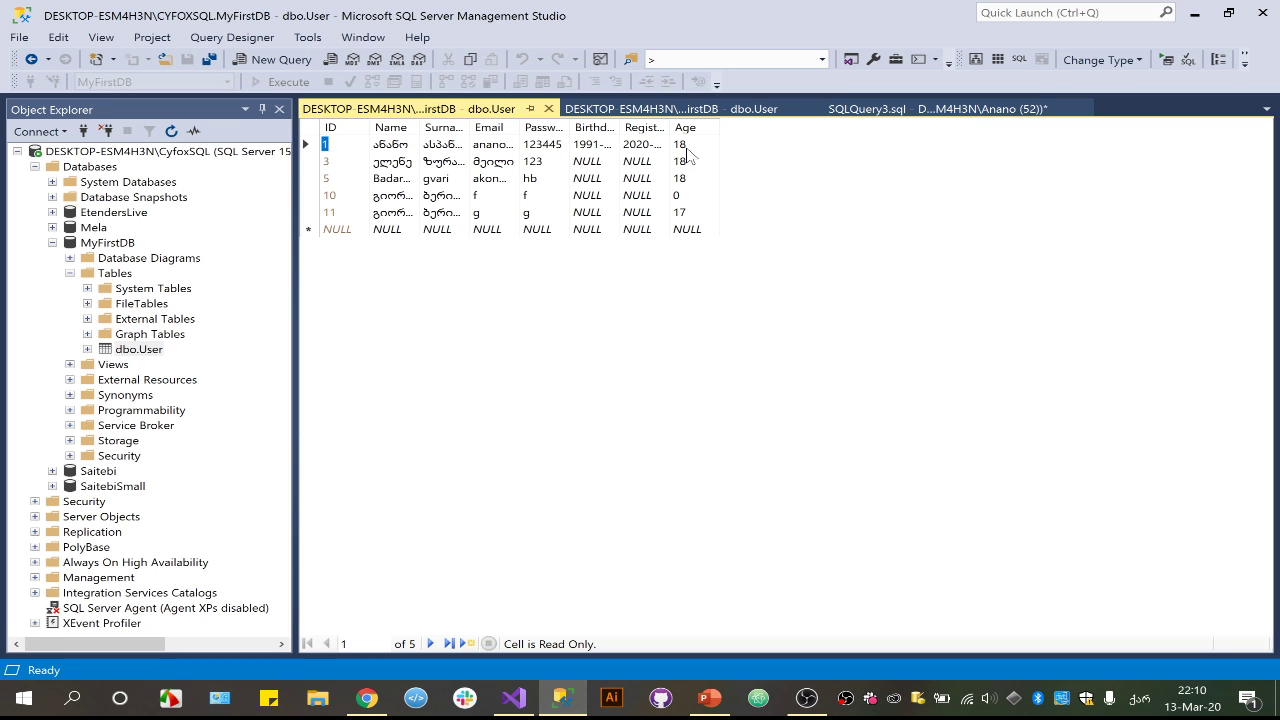
left_click(688, 110)
left_click(866, 108)
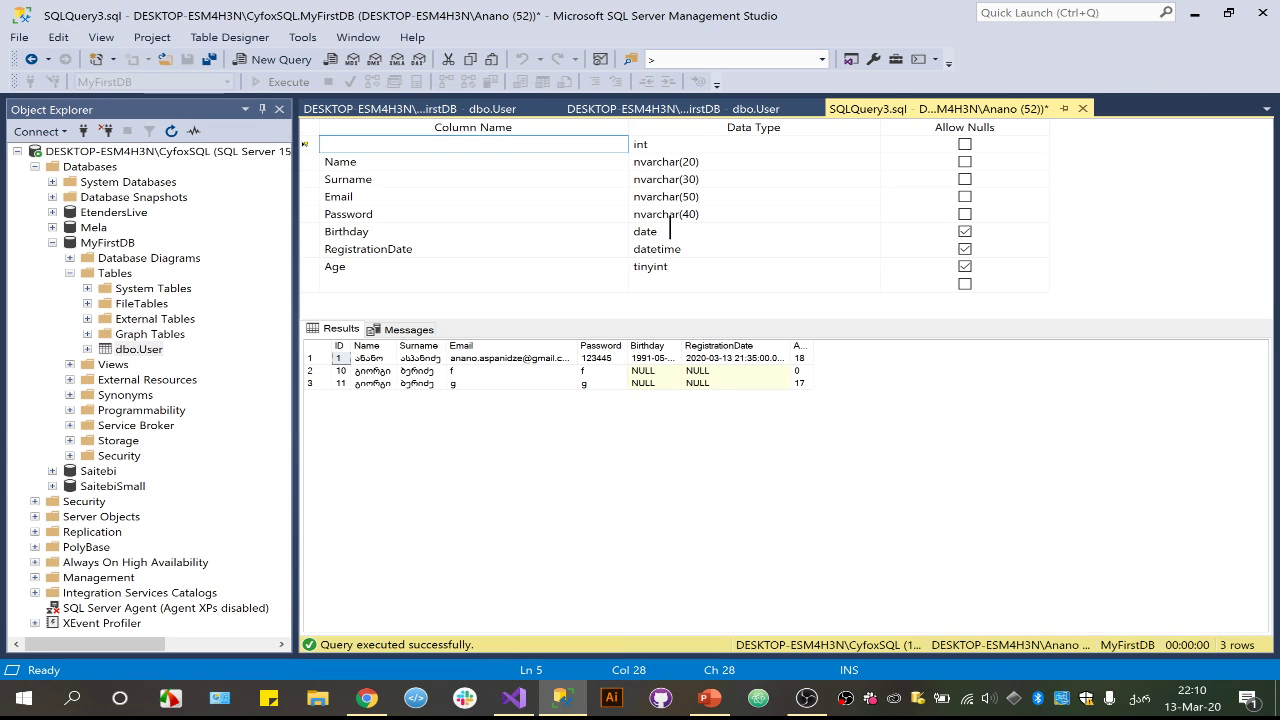
left_click(554, 108)
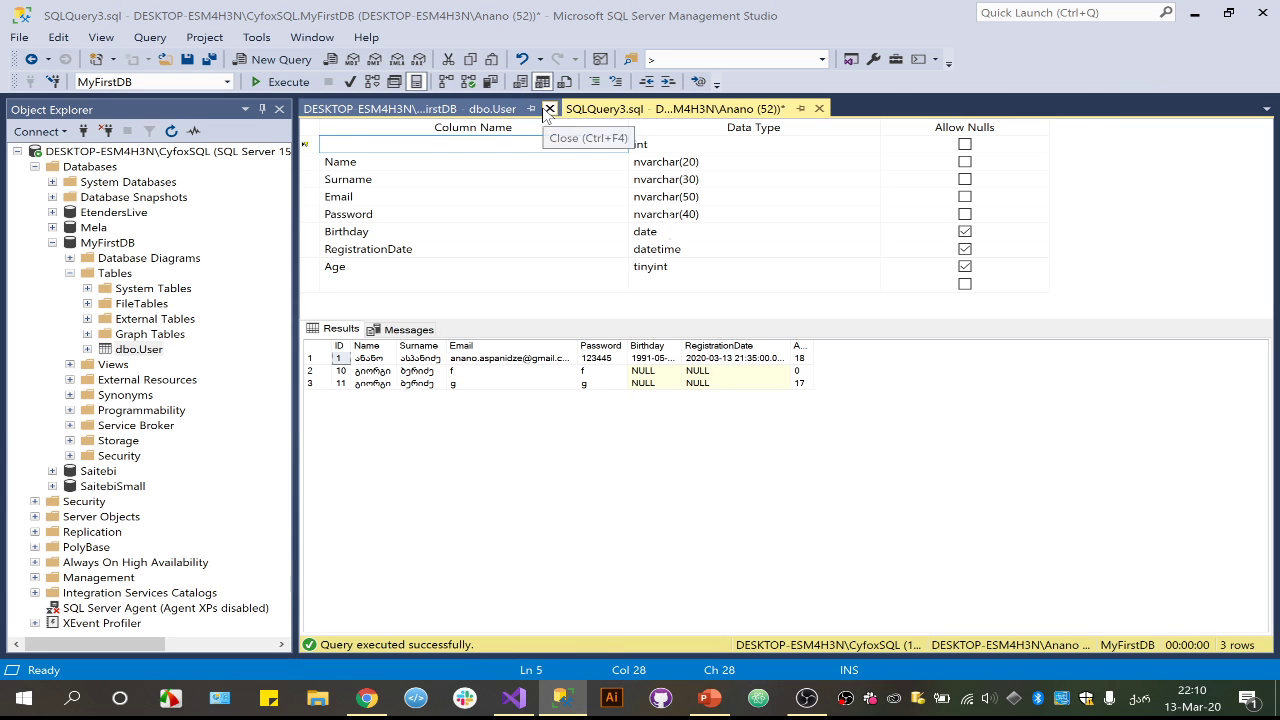
left_click(554, 108)
left_click(552, 109)
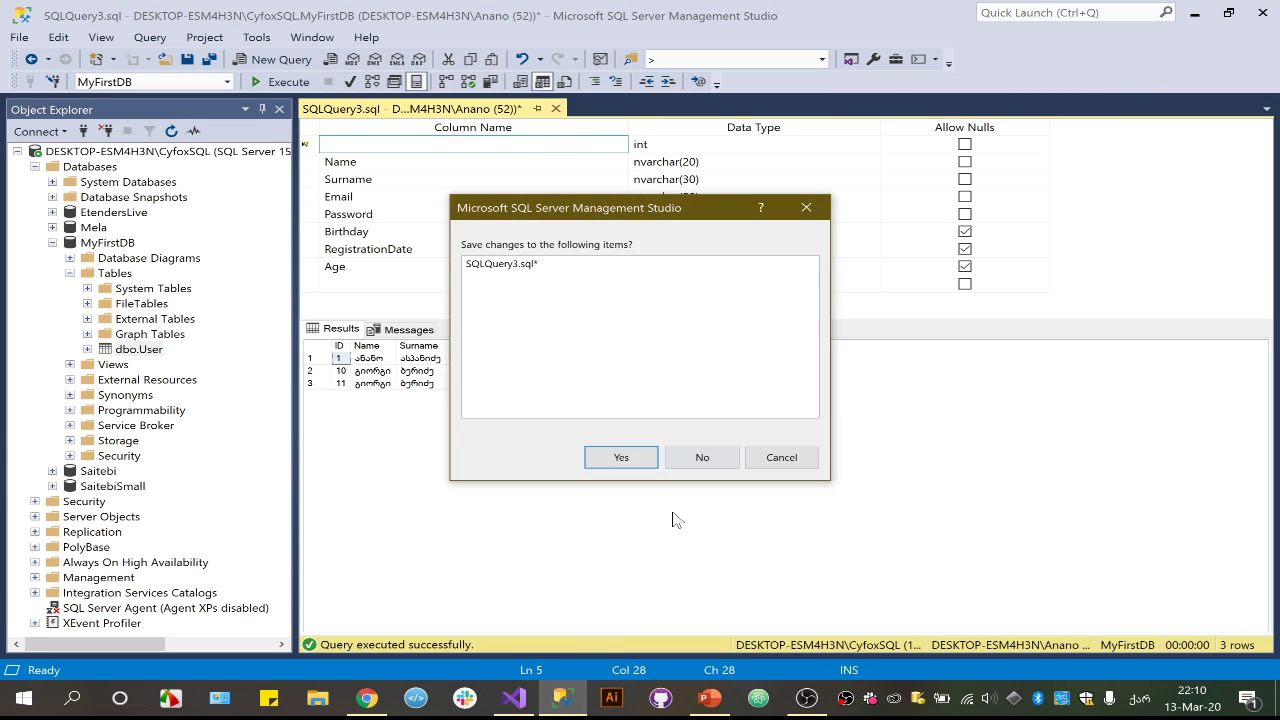
left_click(699, 459)
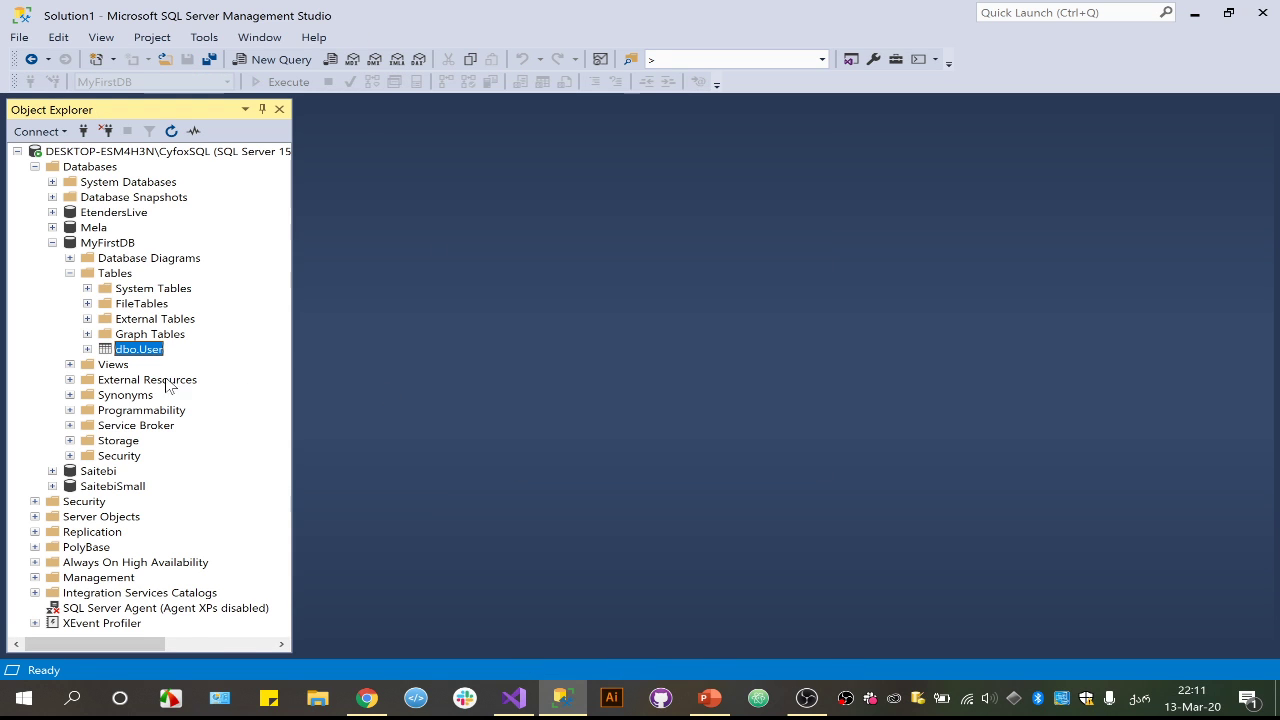
right_click(158, 349)
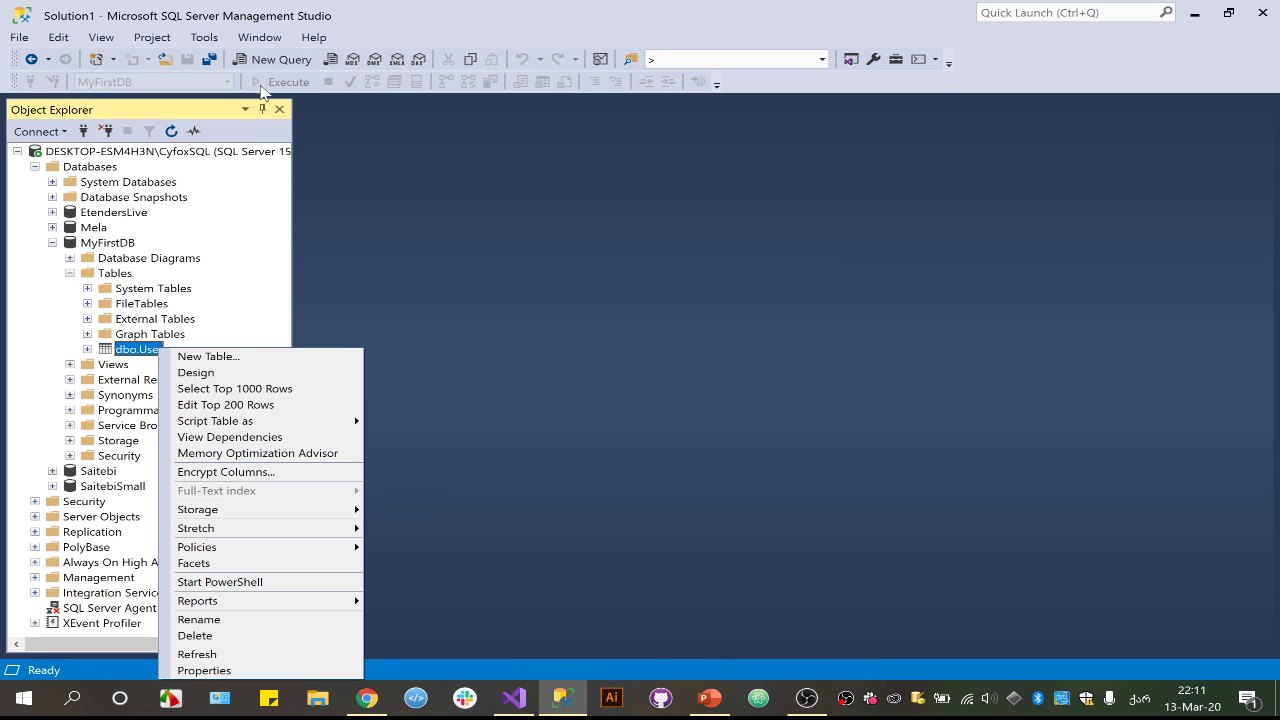
left_click(350, 178)
left_click(275, 59)
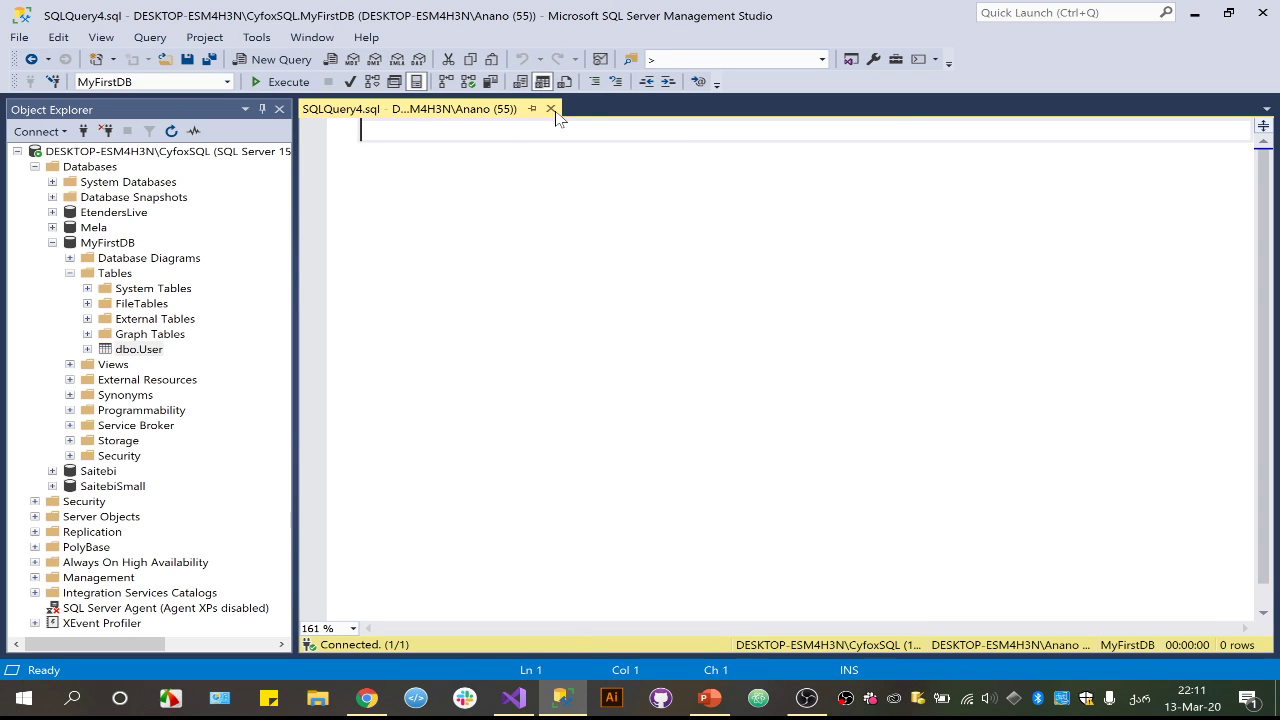
left_click(551, 109)
left_click(508, 702)
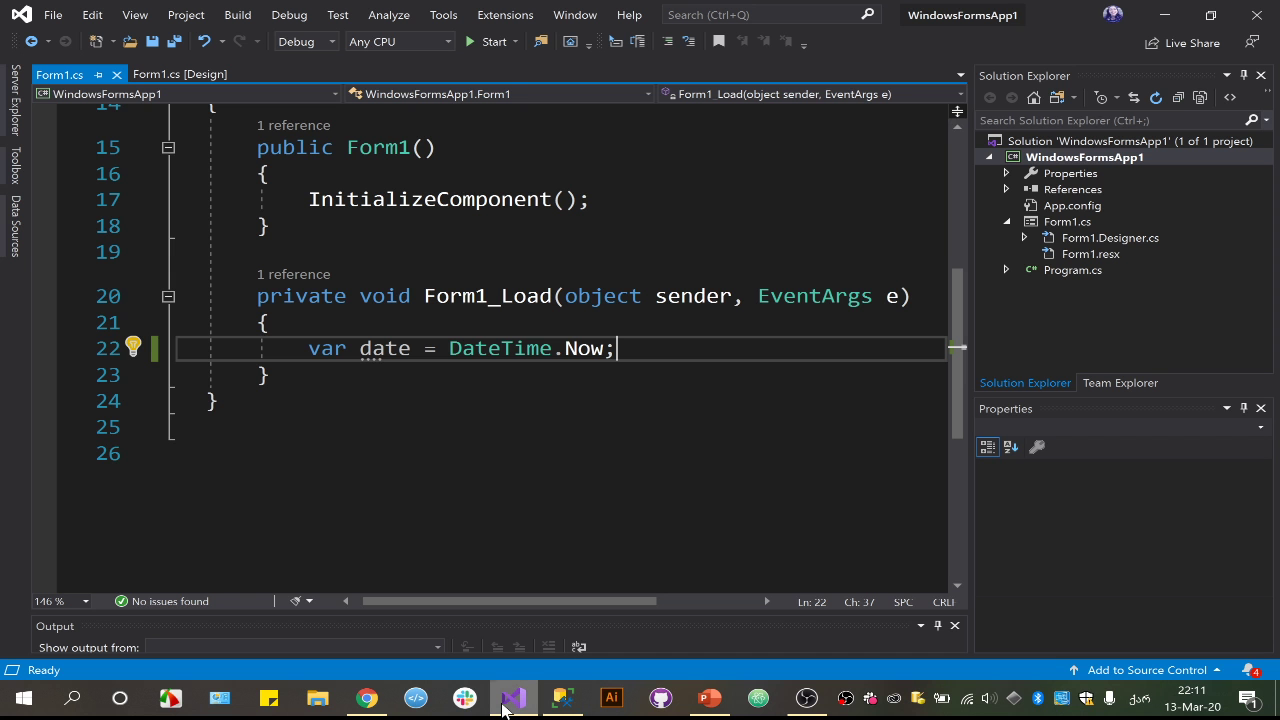
left_click(510, 700)
left_click(709, 698)
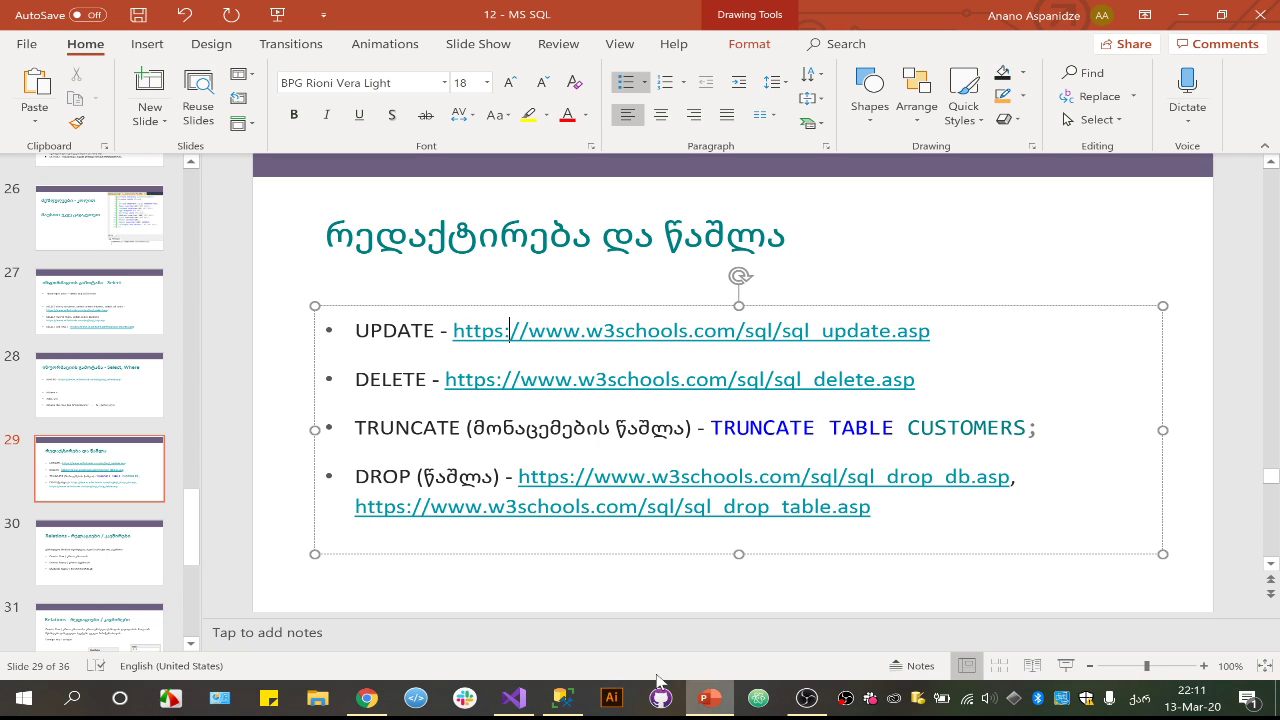
left_click(495, 379)
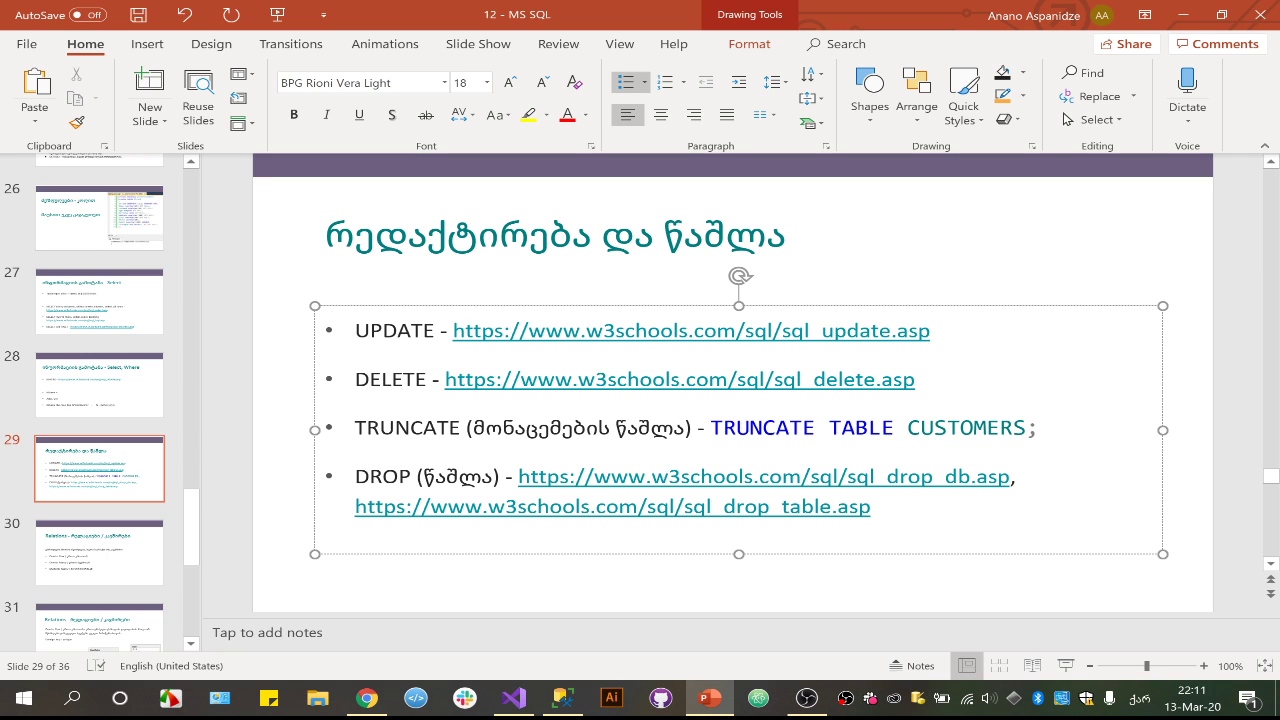
left_click(514, 700)
Open dbo.User via Edit Top 200 Rows, opening and dismissing row 11's menu without deleting.
left_click(562, 700)
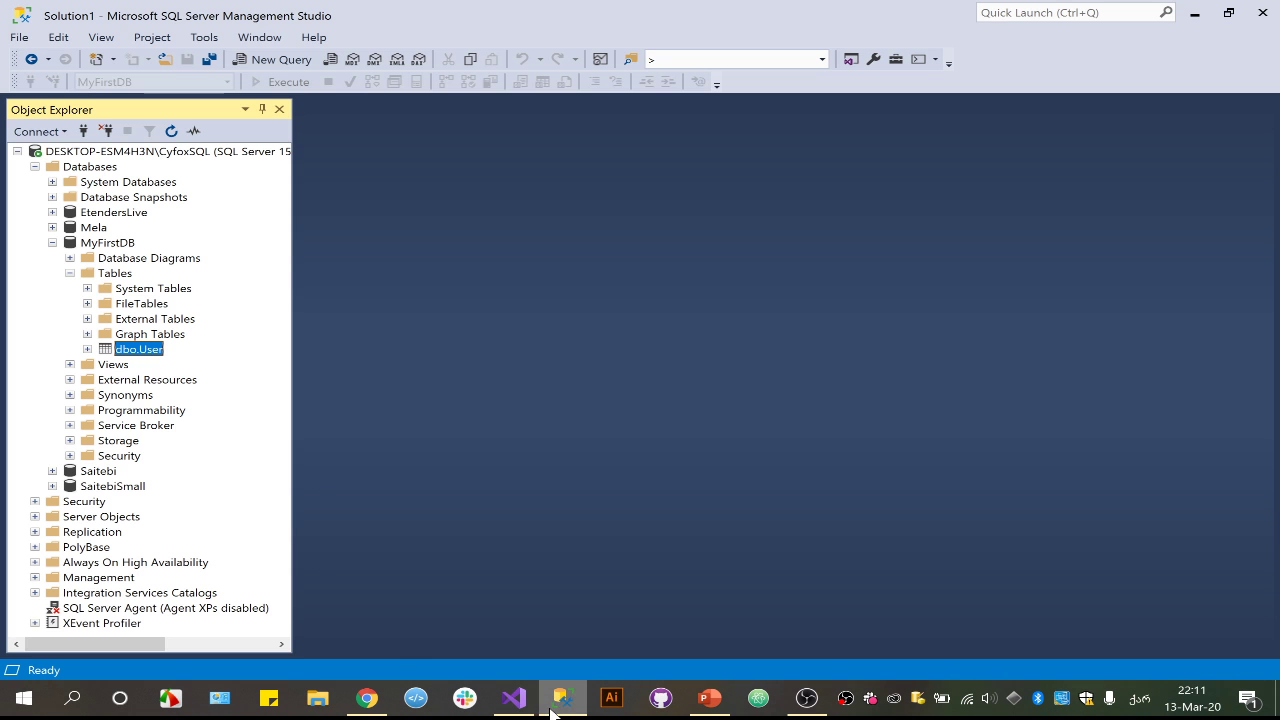
right_click(131, 351)
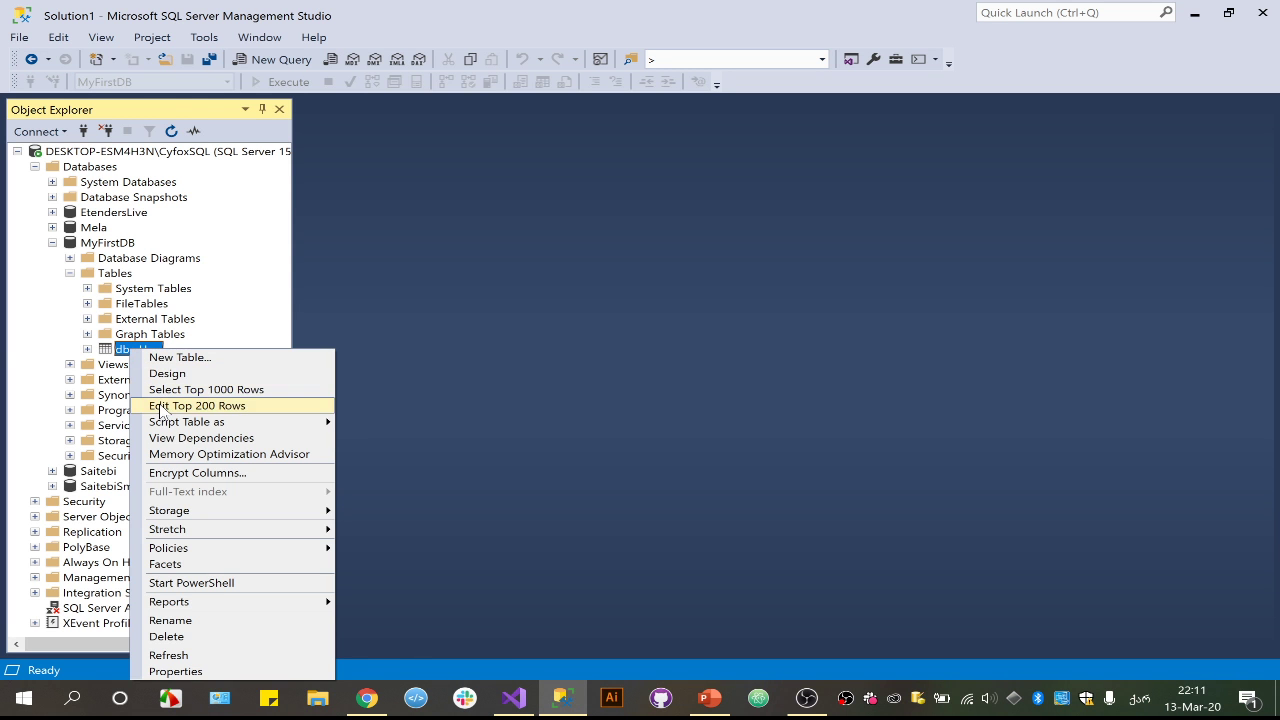
left_click(162, 408)
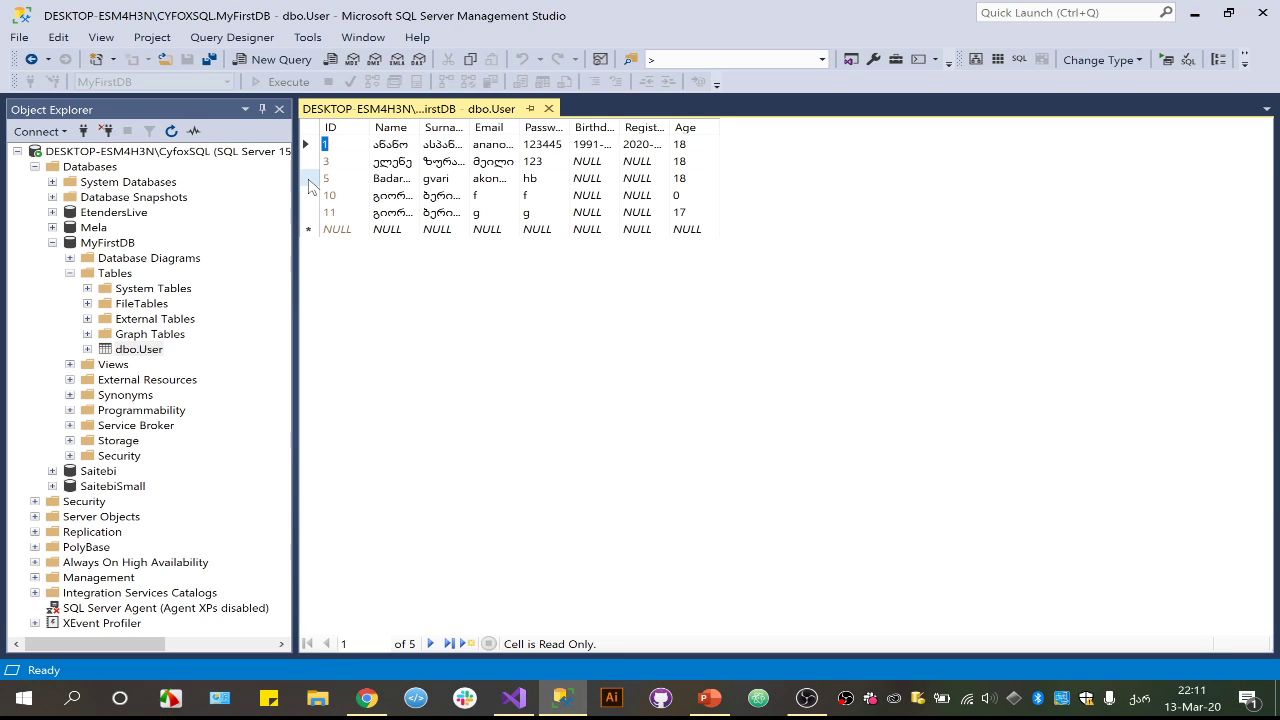
right_click(310, 214)
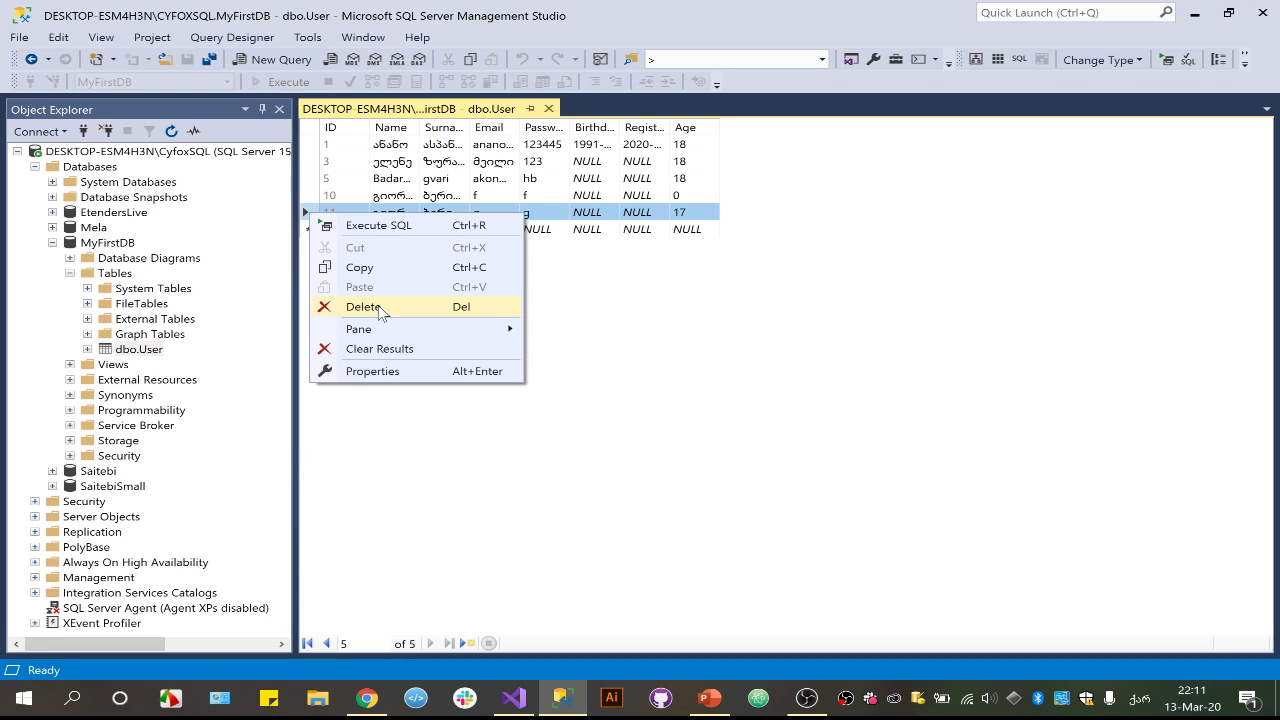
left_click(752, 357)
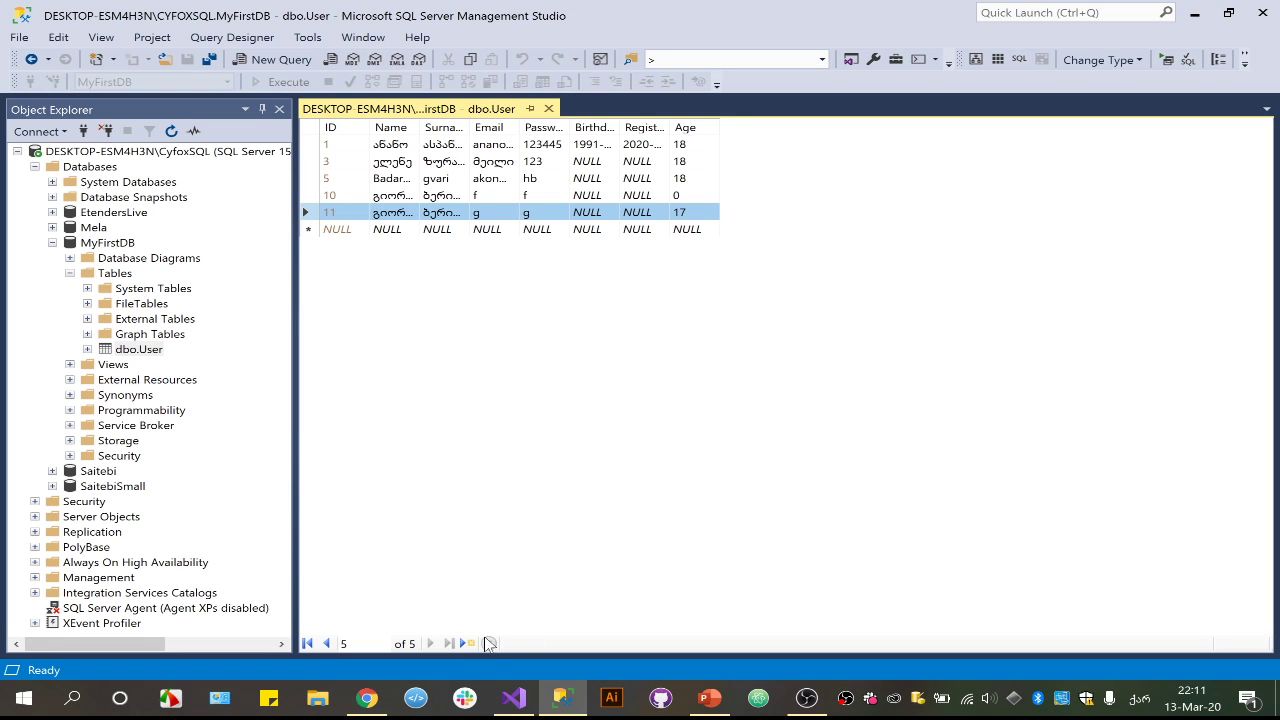
Return to PowerPoint's slide 29 and deselect its text box.
mouse_move(510, 702)
left_click(709, 698)
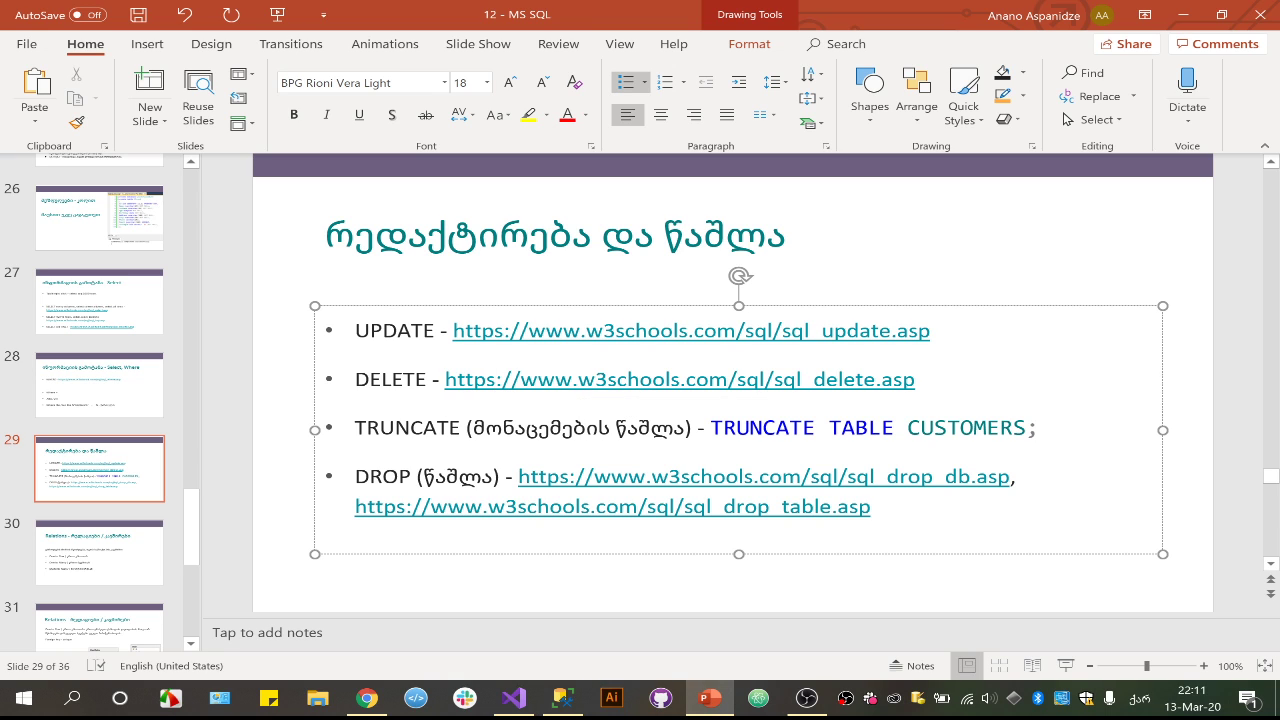
left_click(1221, 424)
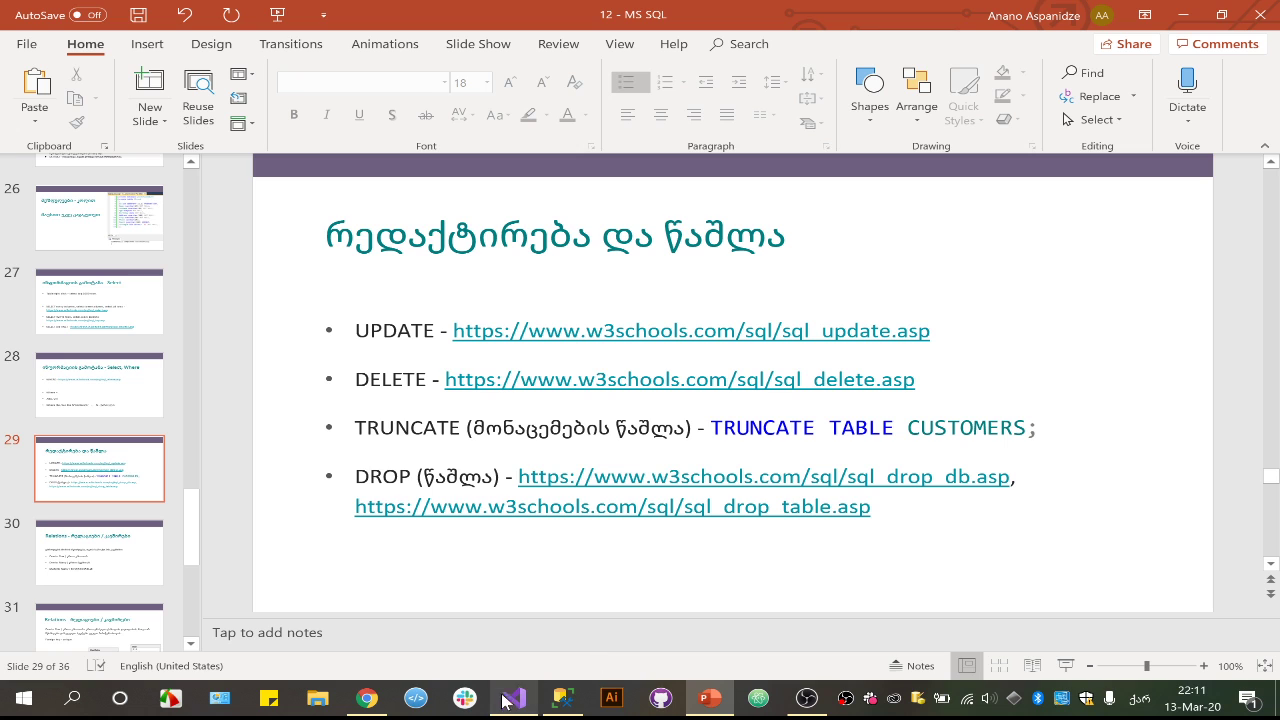
Select all cells of the dbo.User editing grid, glance at PowerPoint, then return to Management Studio.
left_click(543, 697)
left_click_drag(335, 145, 697, 238)
left_click(709, 698)
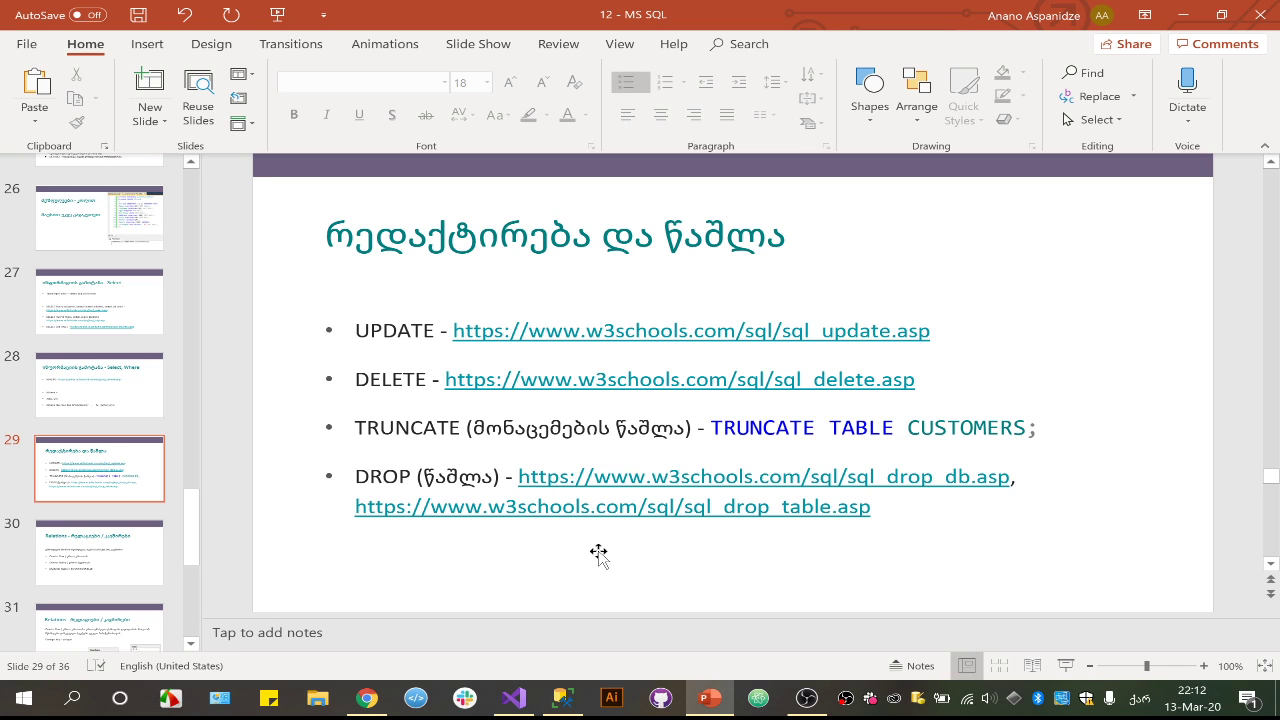
left_click(728, 705)
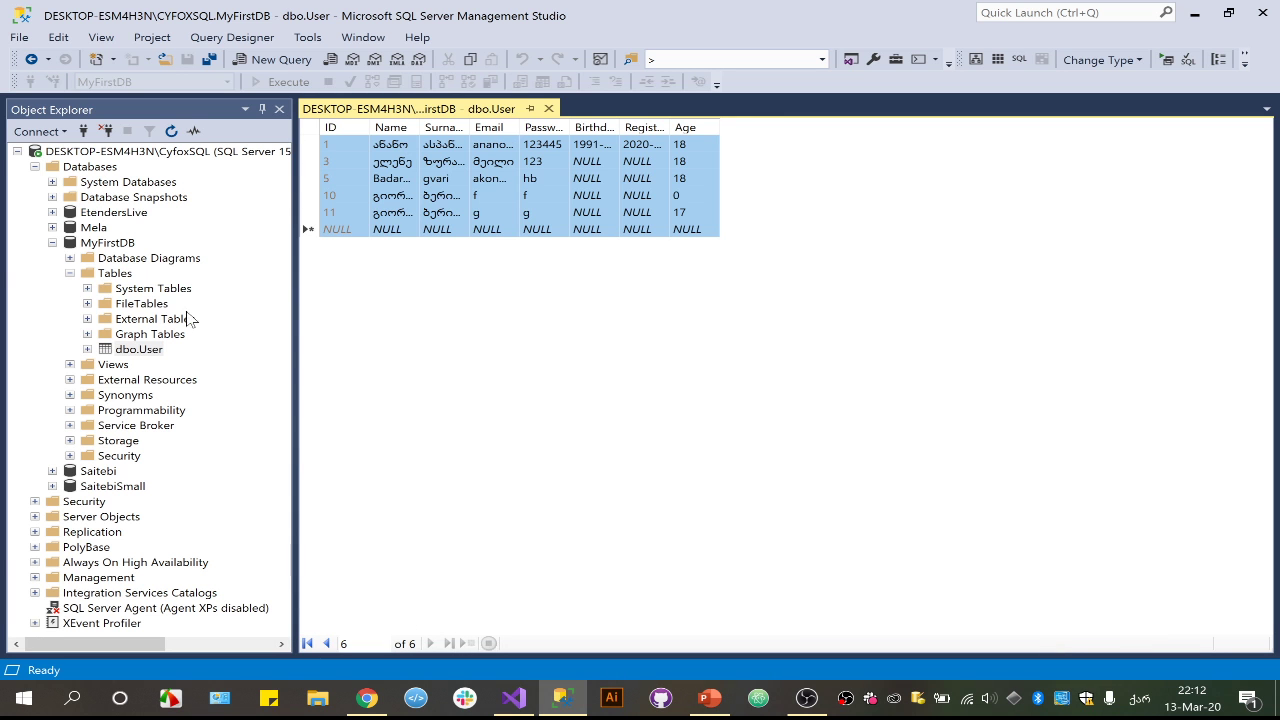
Choose Delete for the dbo.User table, then cancel the Delete Object dialog to keep it.
left_click(133, 349)
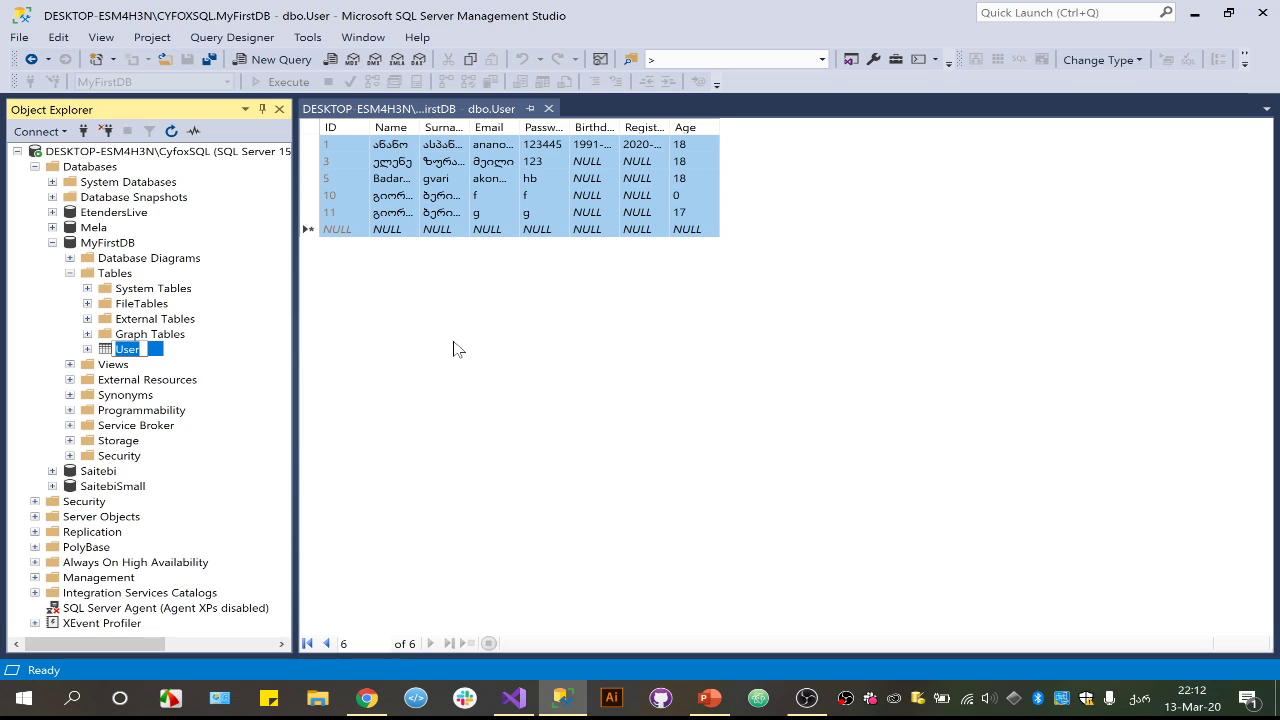
left_click(161, 318)
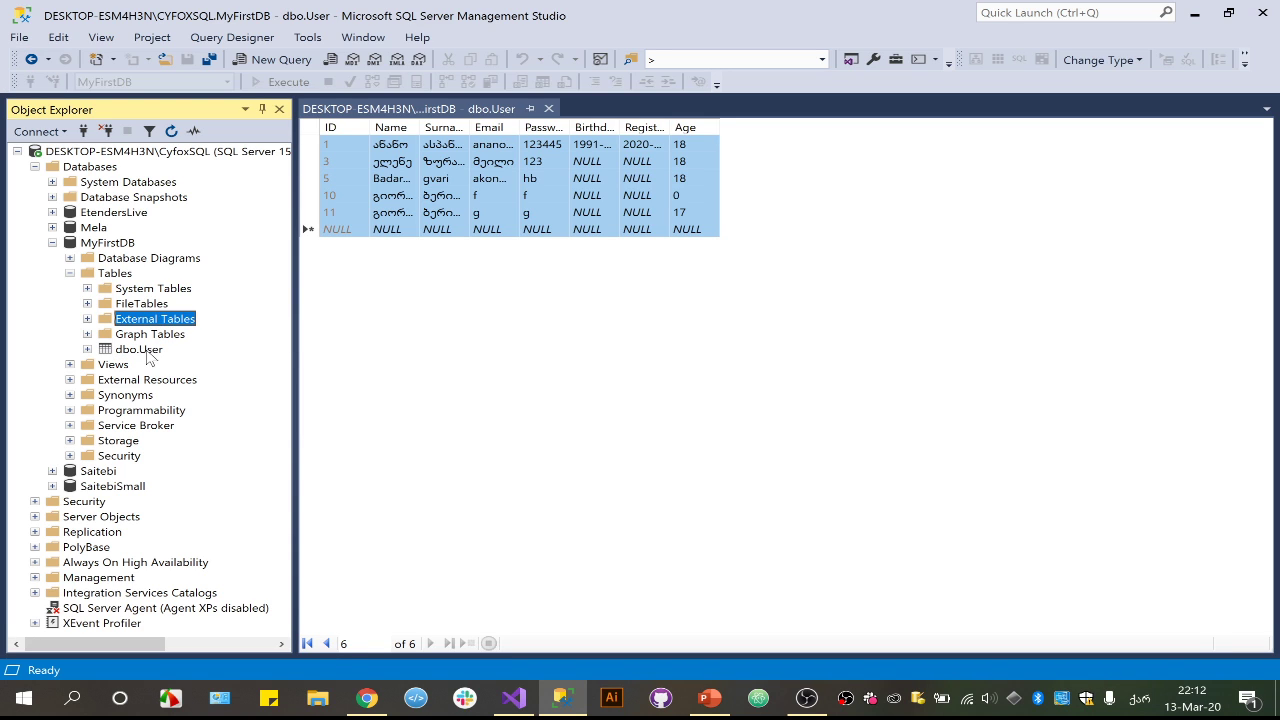
right_click(146, 352)
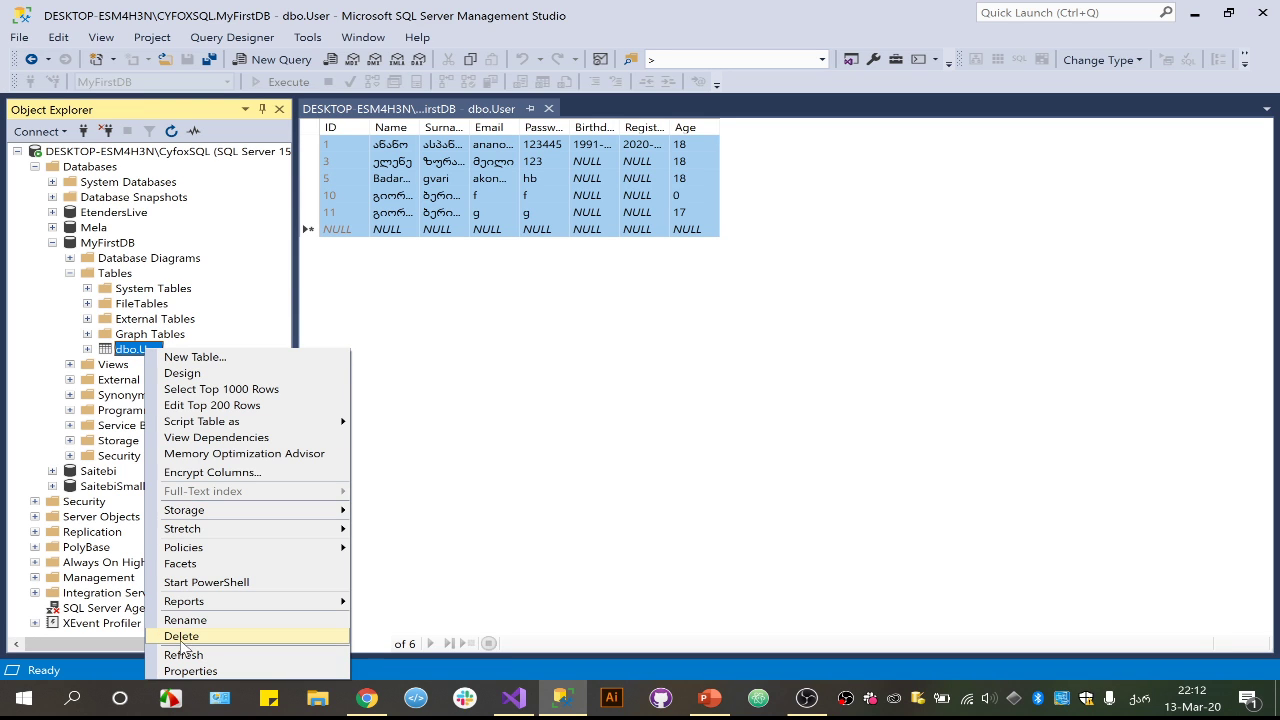
left_click(181, 637)
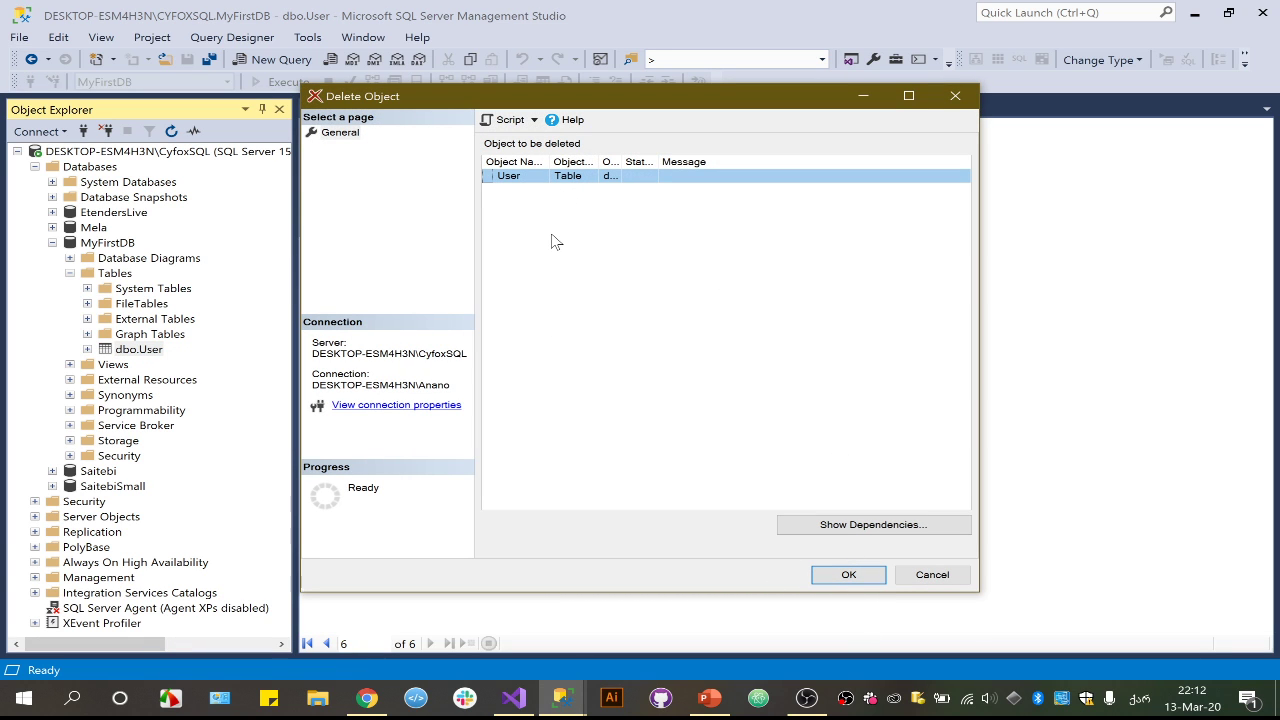
left_click(956, 98)
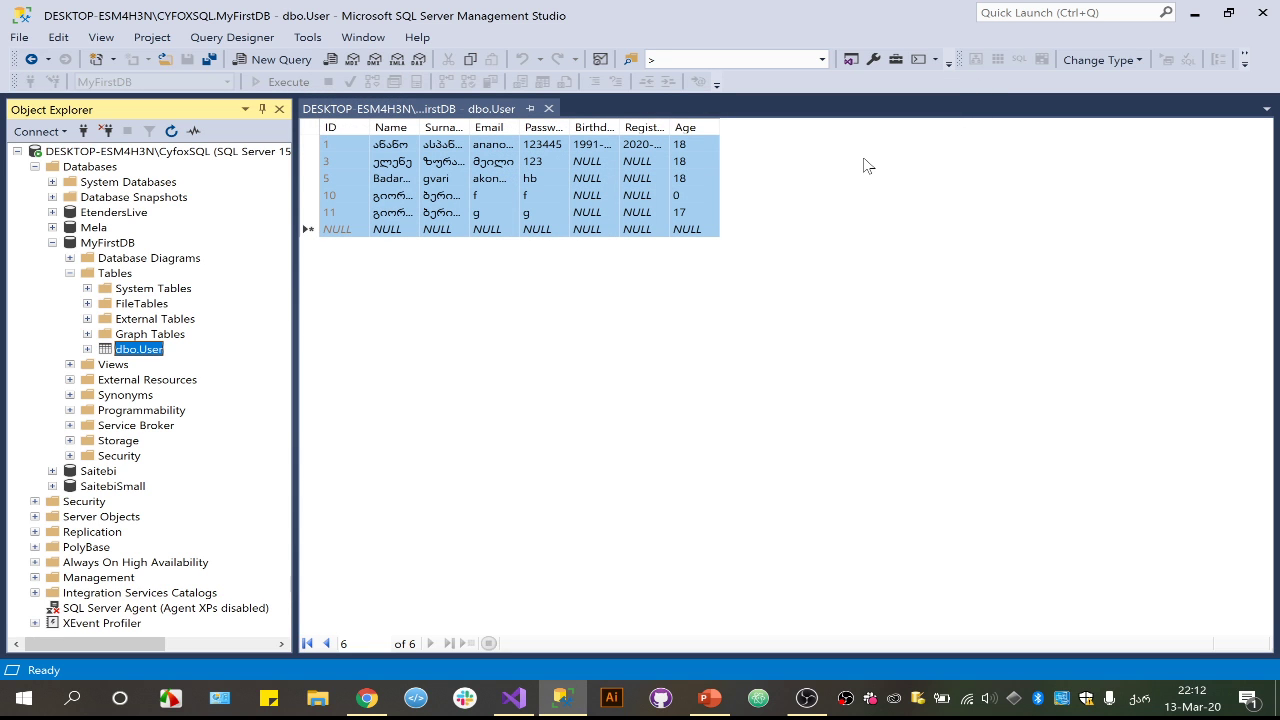
Show PowerPoint's slide 30 about Relations.
left_click(709, 698)
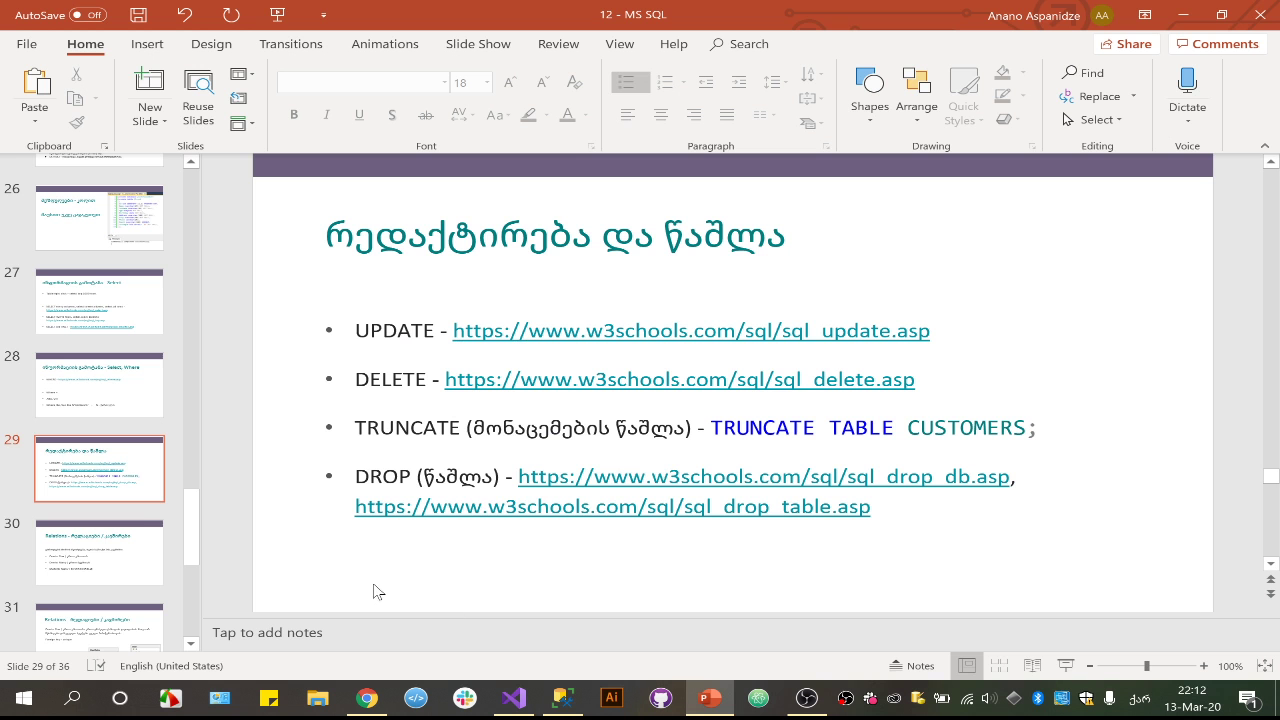
scroll(143, 516, "down", 5)
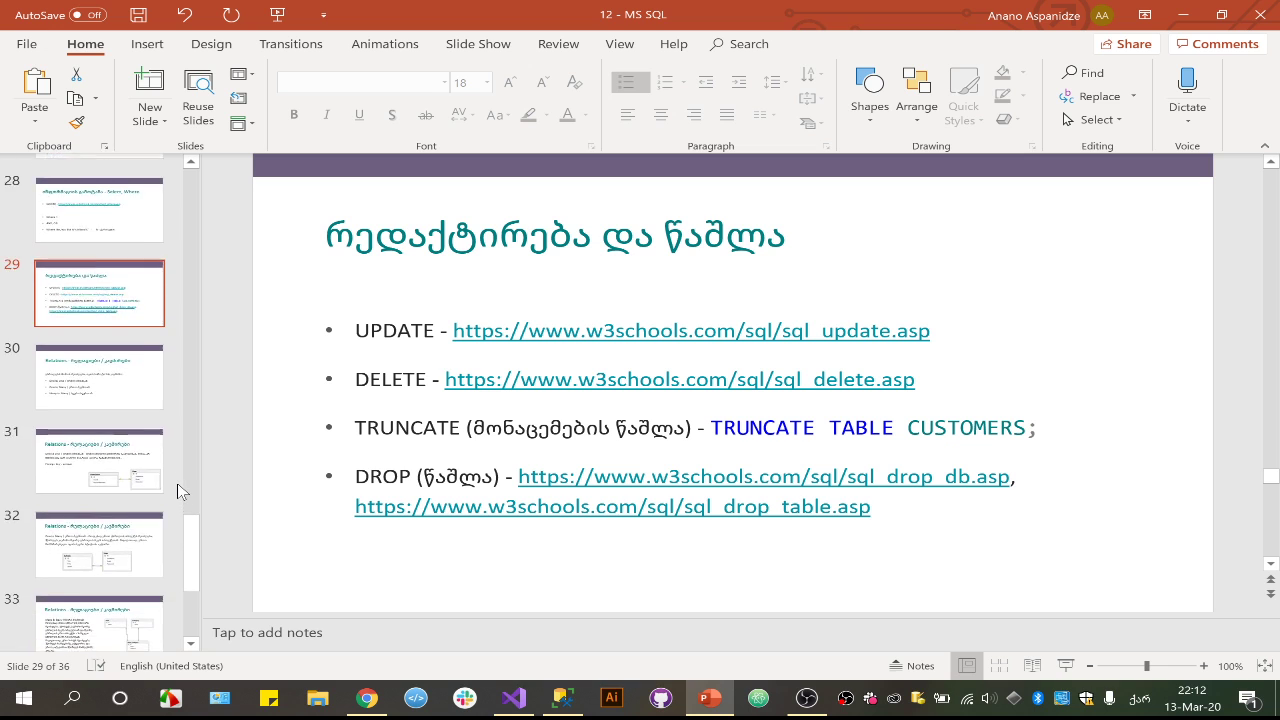
scroll(143, 456, "down", 4)
scroll(175, 480, "up", 3)
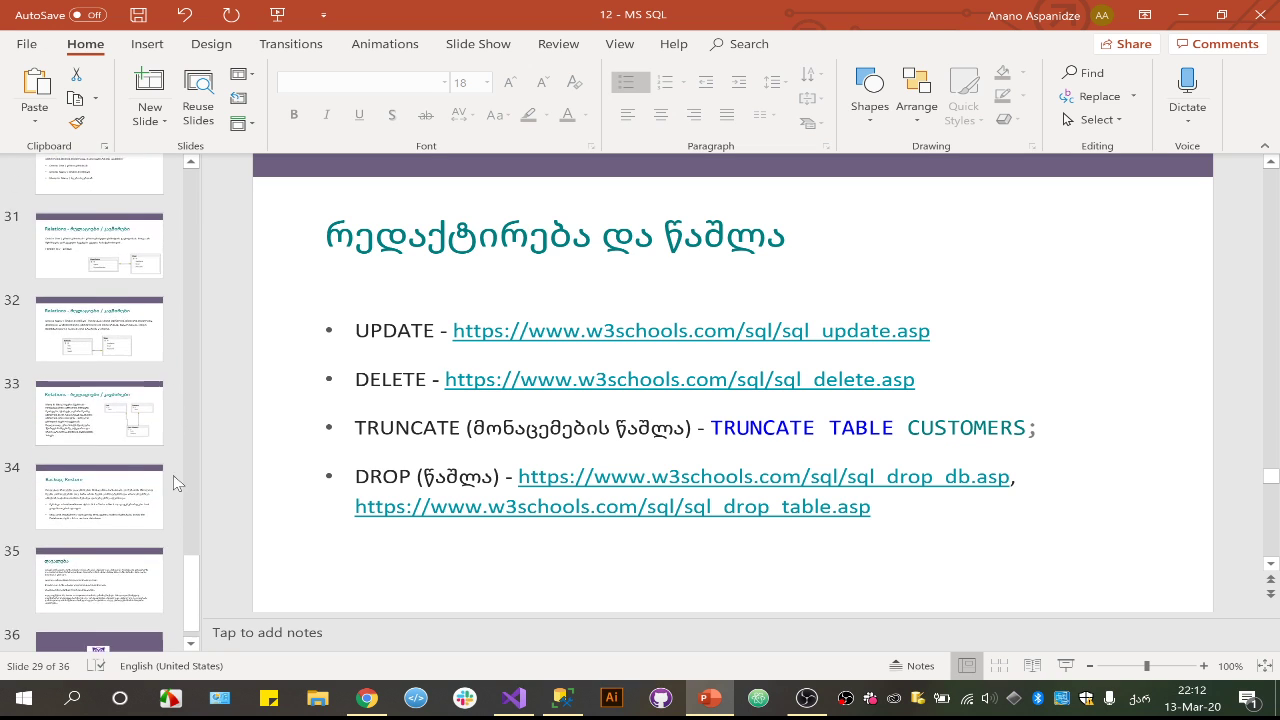
scroll(150, 430, "up", 2)
left_click(107, 365)
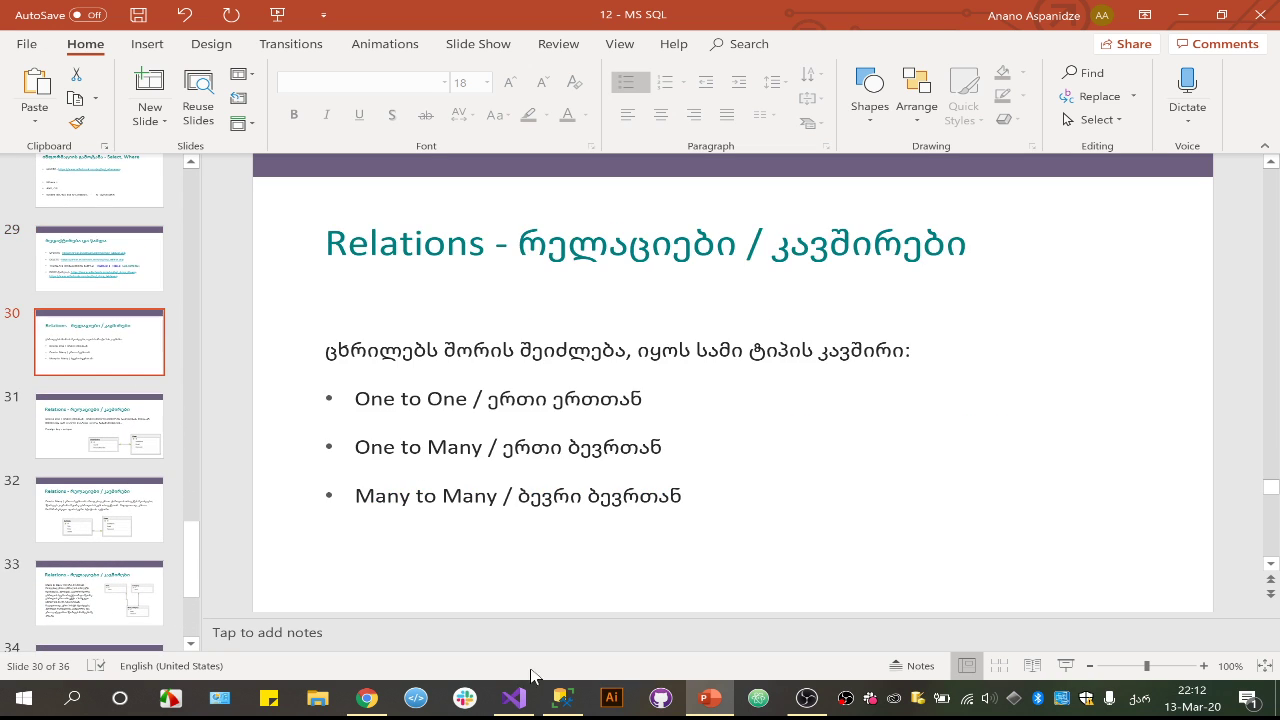
Close Visual Studio, discarding its unsaved code changes with Don't Save.
left_click(513, 698)
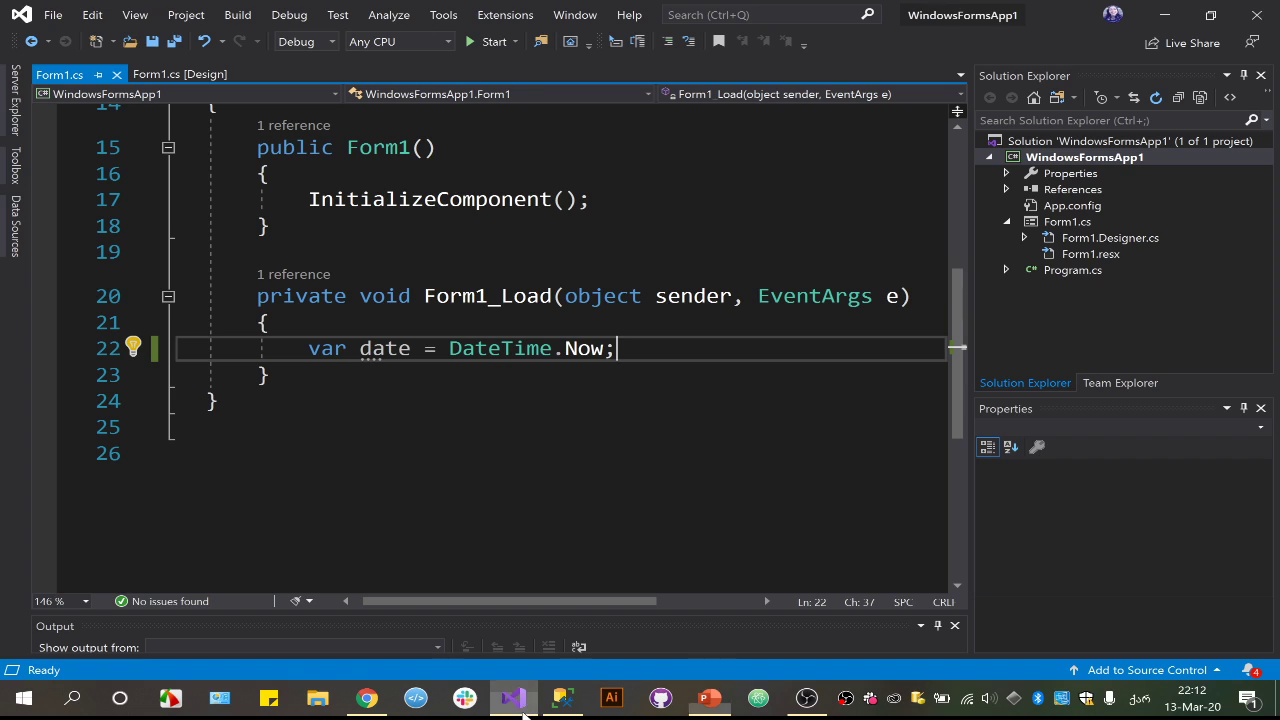
left_click(1257, 14)
left_click(750, 461)
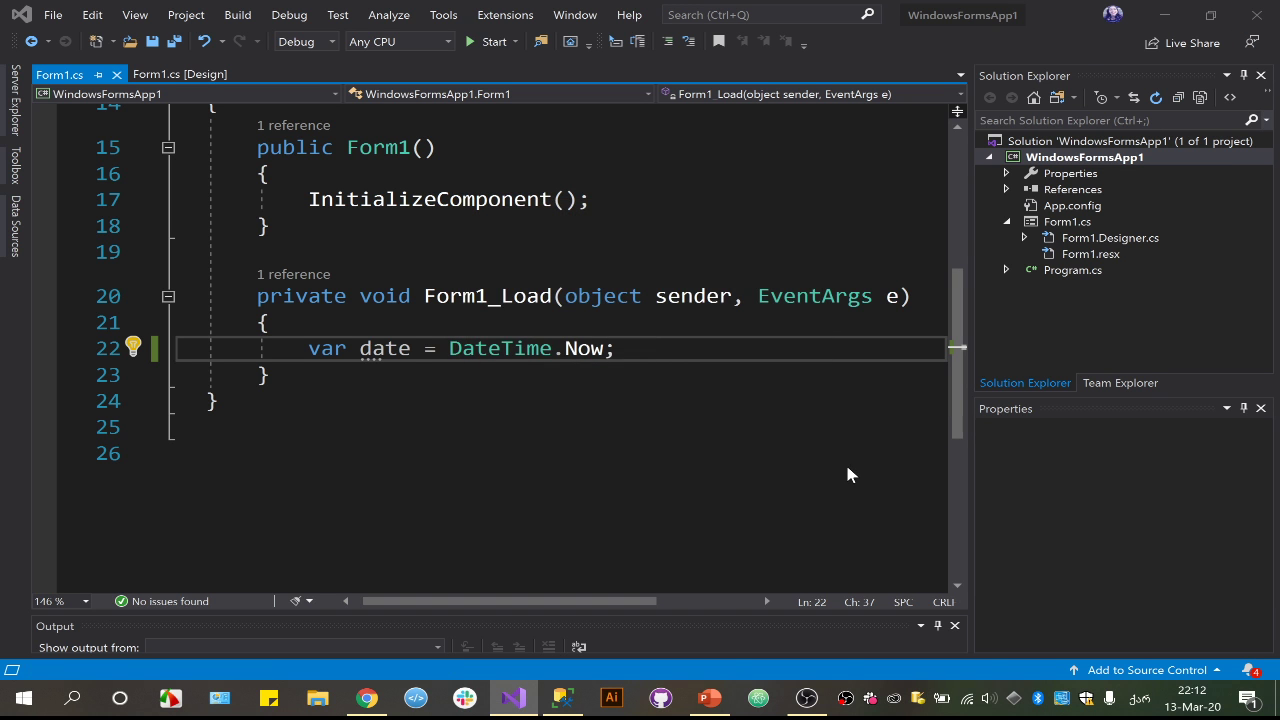
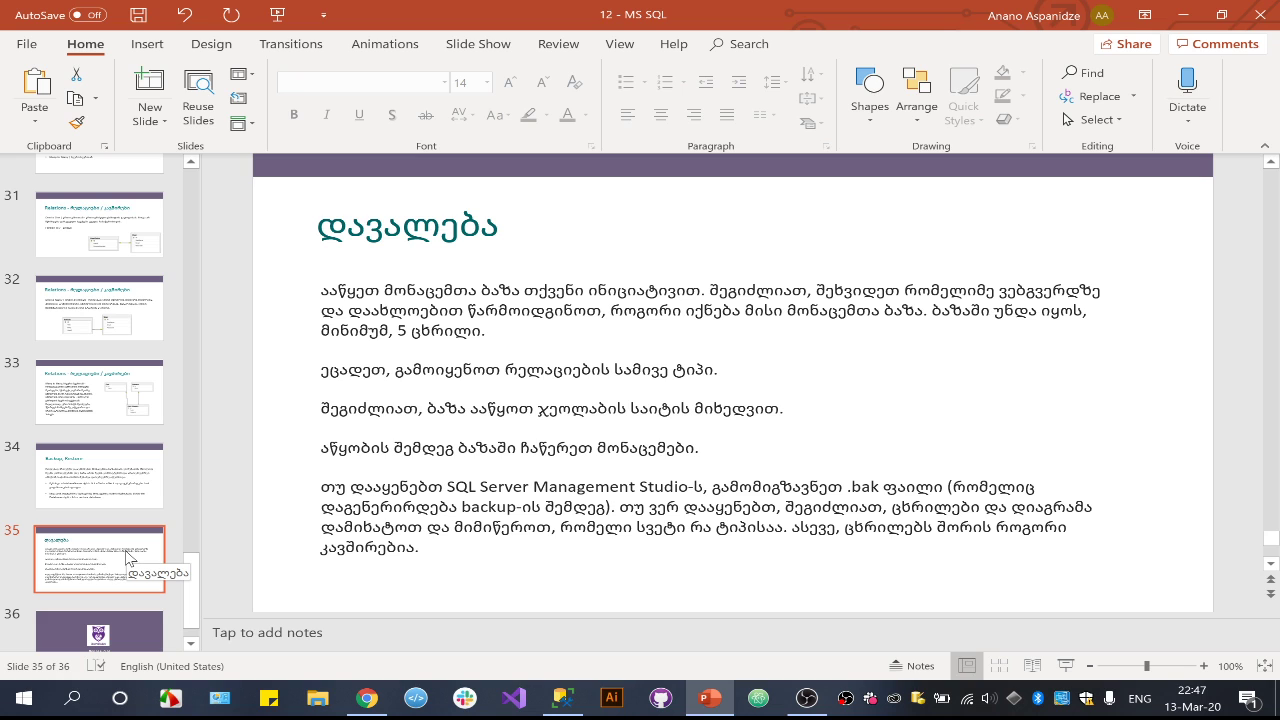
Show the 'Backup, Restore' slide in PowerPoint, then return to Management Studio's database list.
left_click(146, 477)
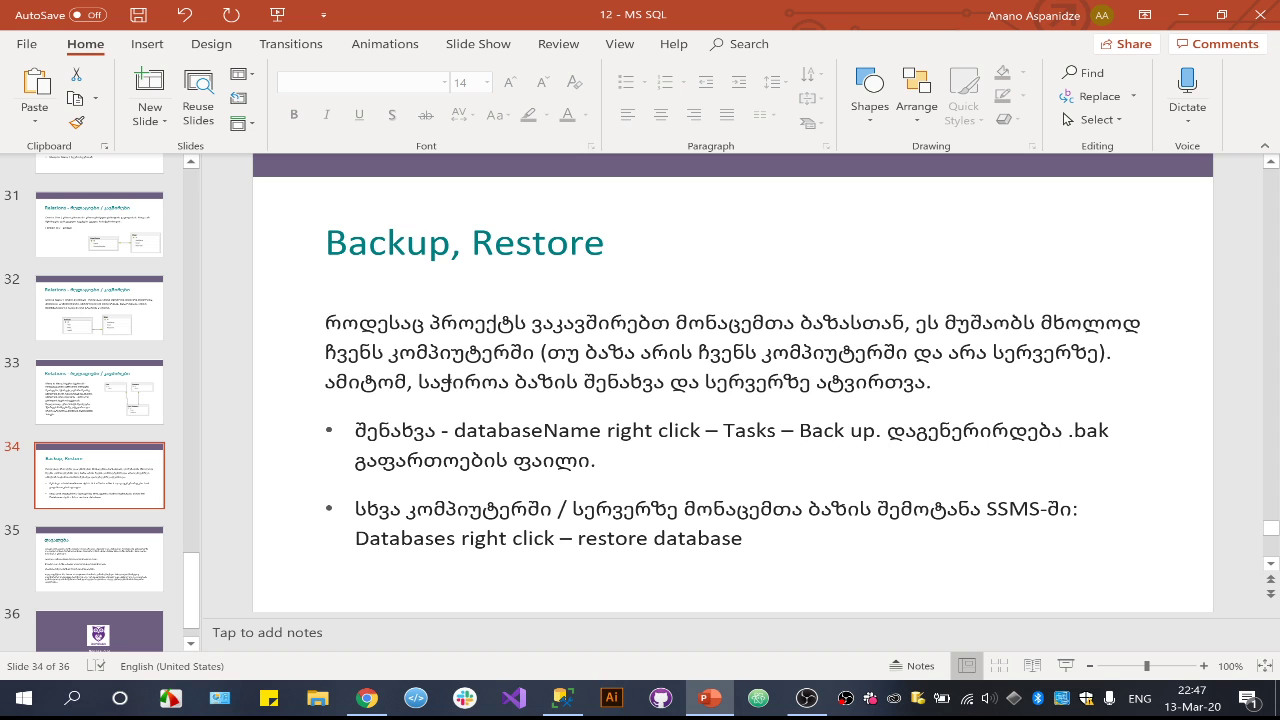
left_click(561, 698)
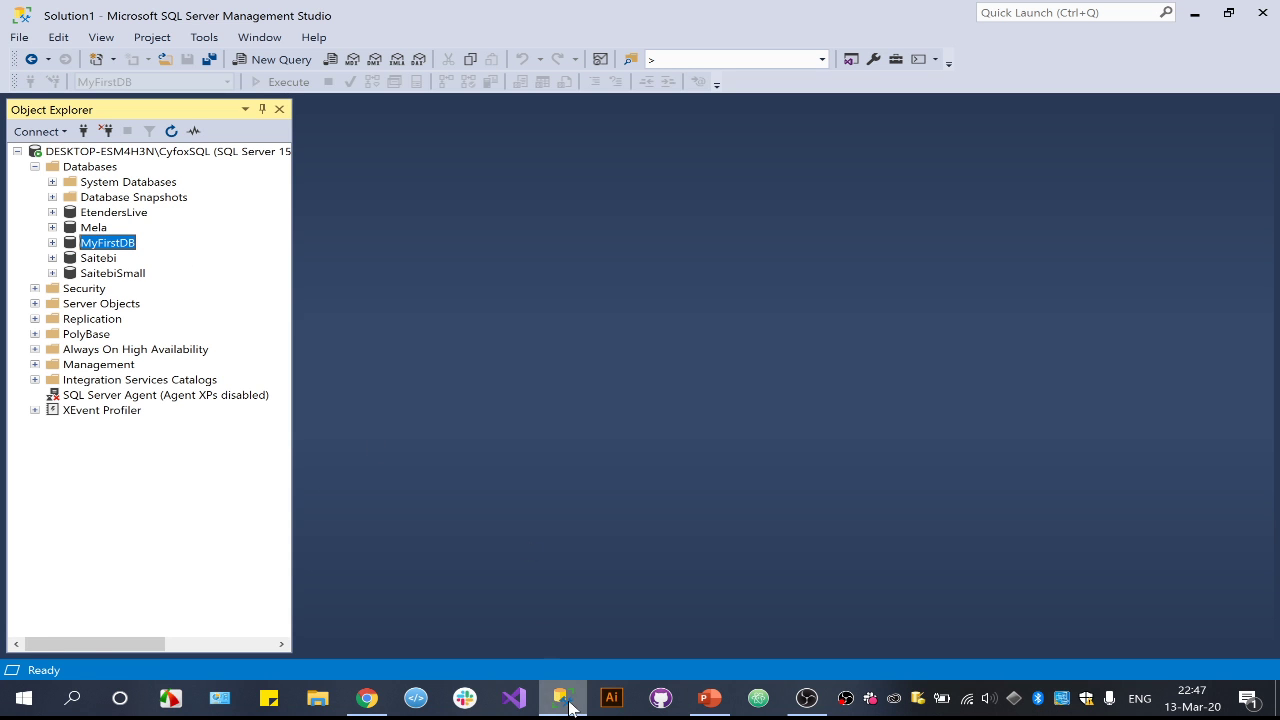
Run a full backup of MyFirstDB to the default disk destination.
left_click(561, 698)
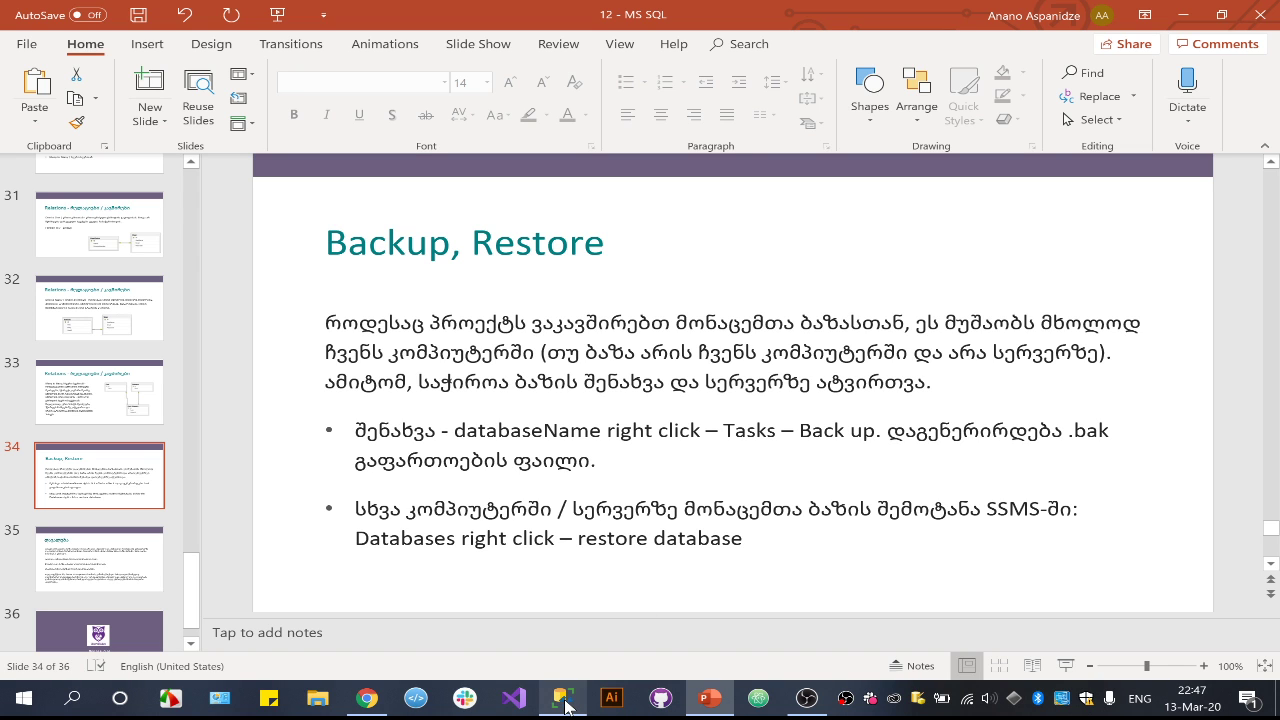
left_click(511, 643)
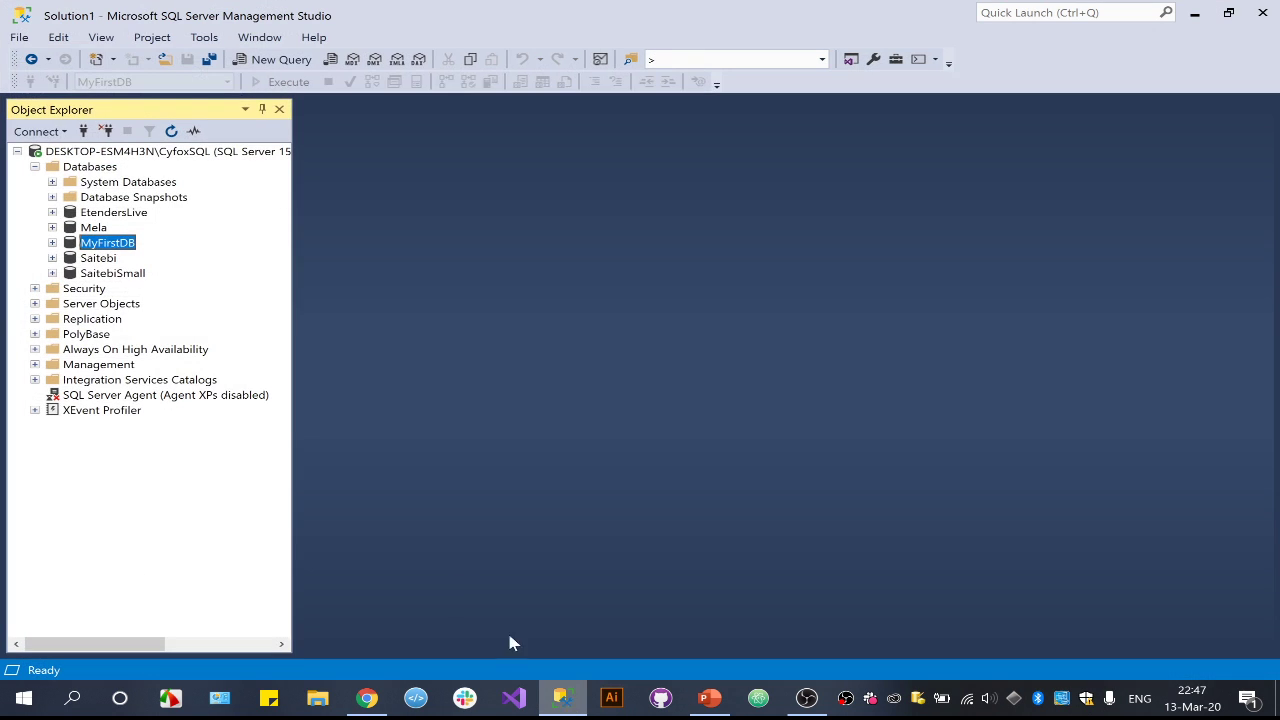
right_click(111, 248)
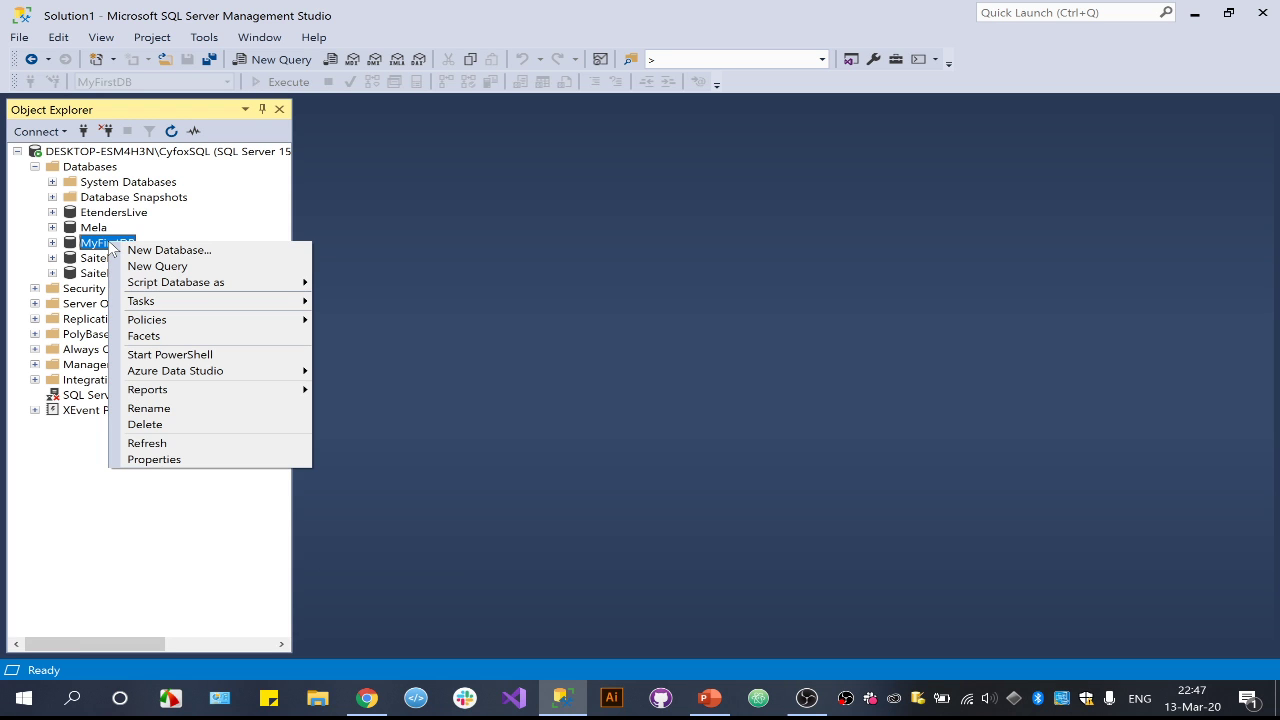
mouse_move(165, 305)
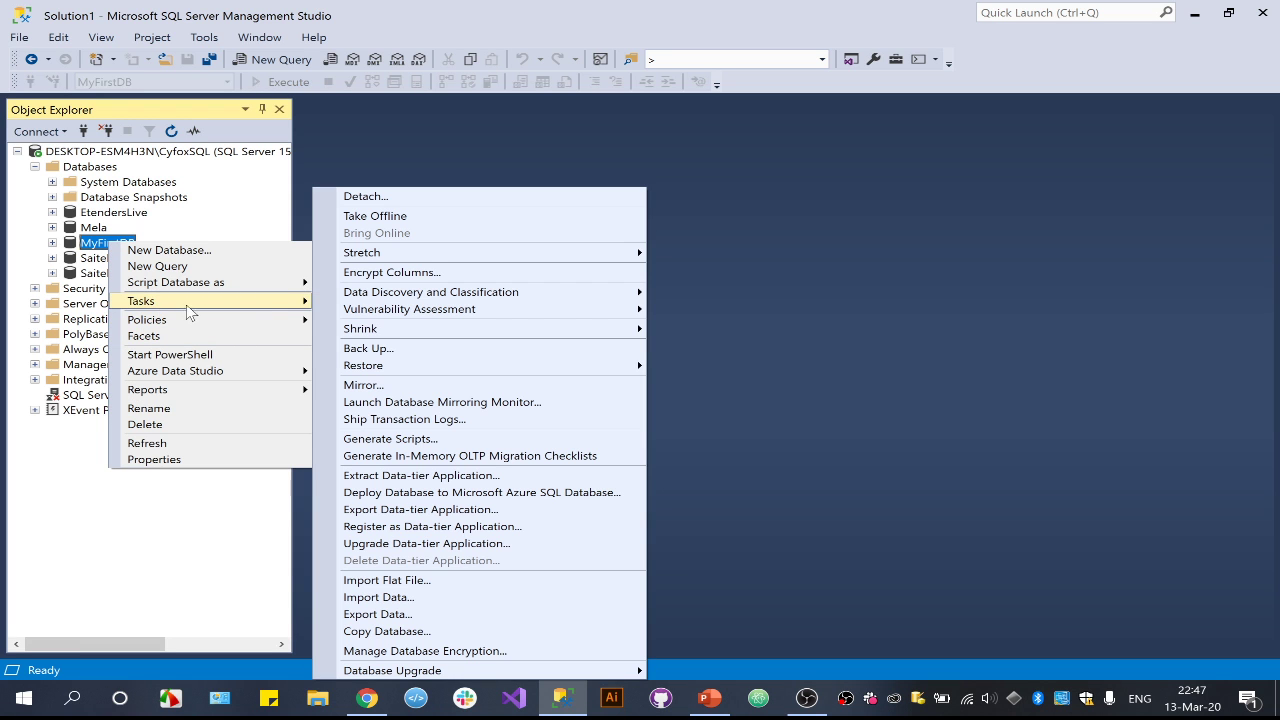
left_click(407, 350)
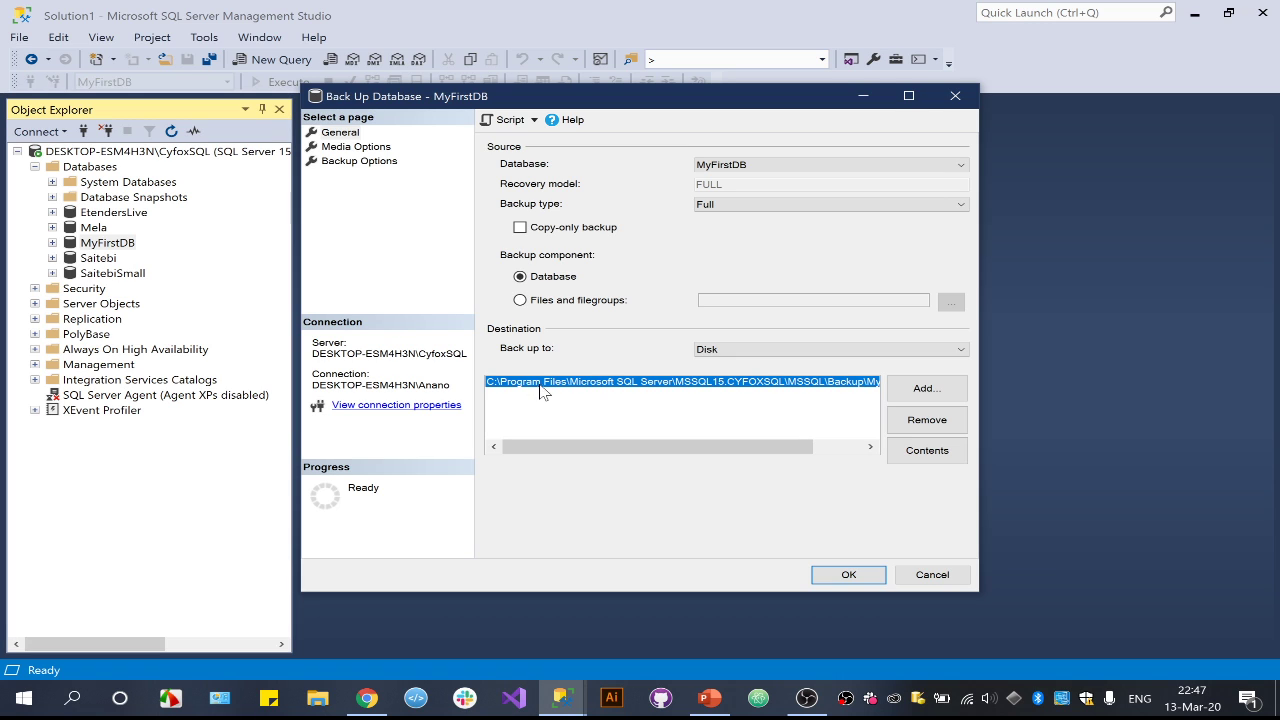
mouse_move(543, 452)
left_mouse_down()
mouse_move(682, 463)
mouse_move(541, 459)
left_mouse_up()
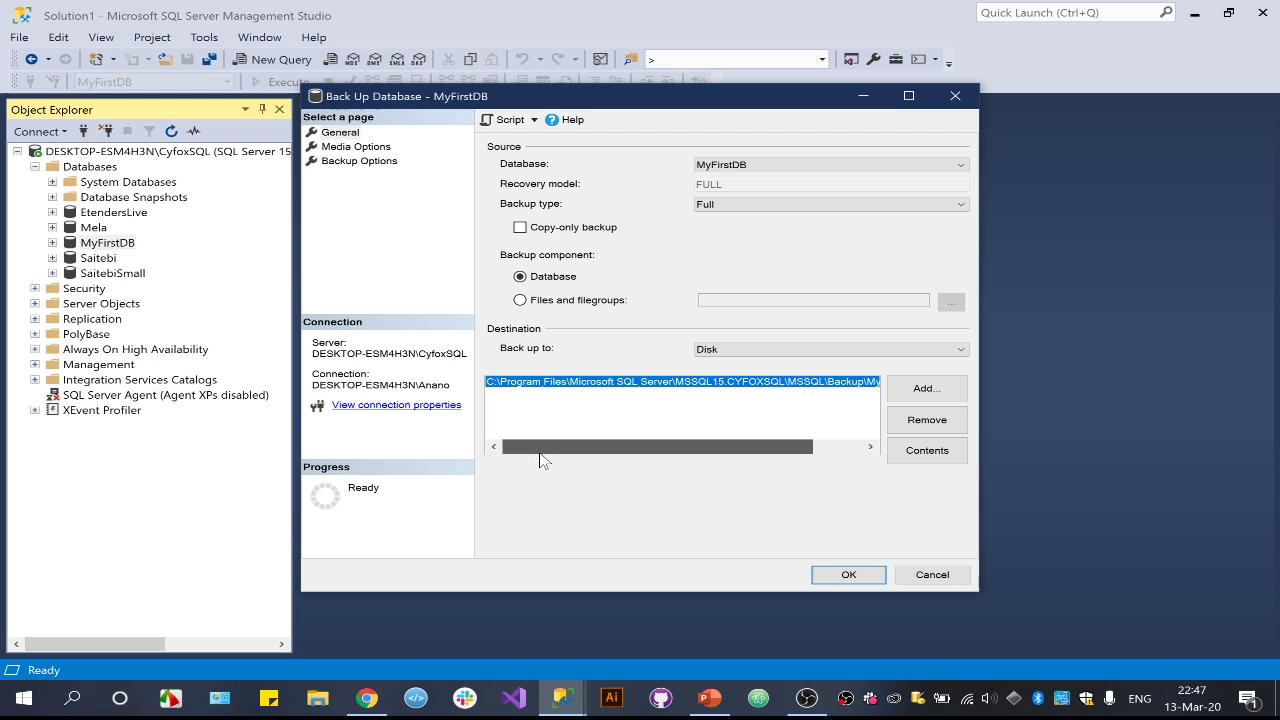
left_click(848, 574)
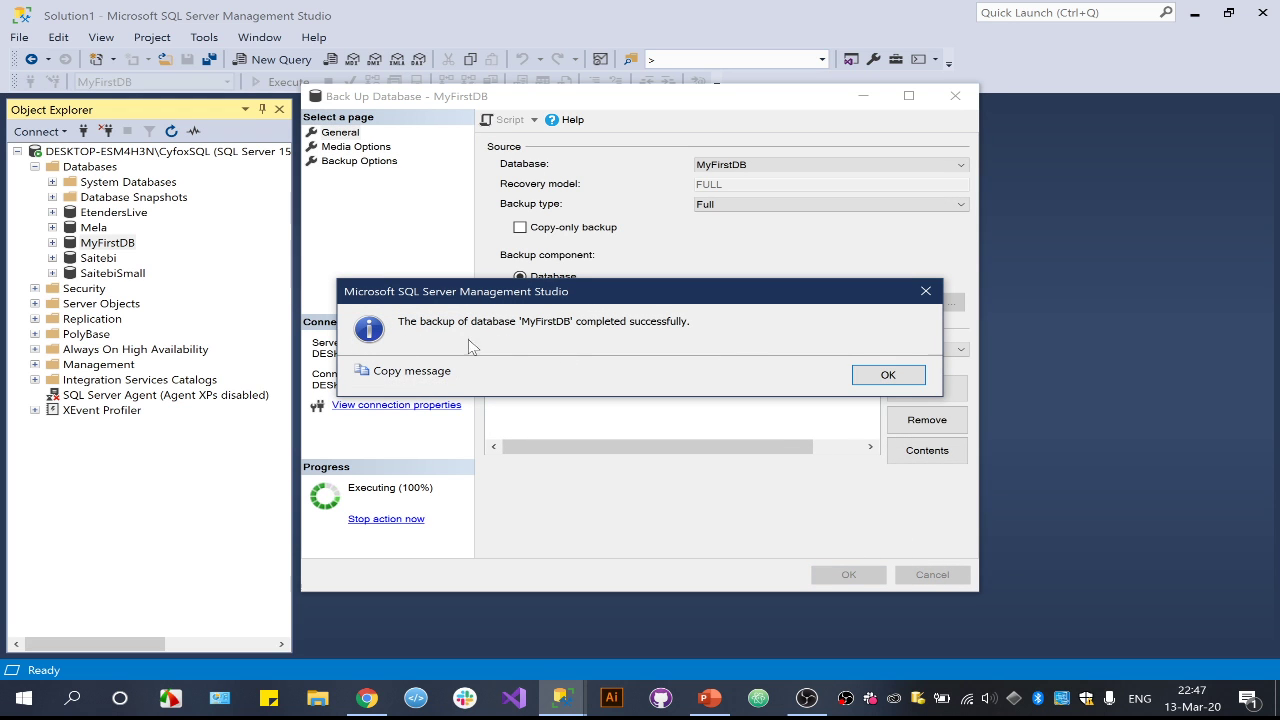
Dismiss the backup success message and browse File Explorer to C:\Program Files.
left_click(888, 376)
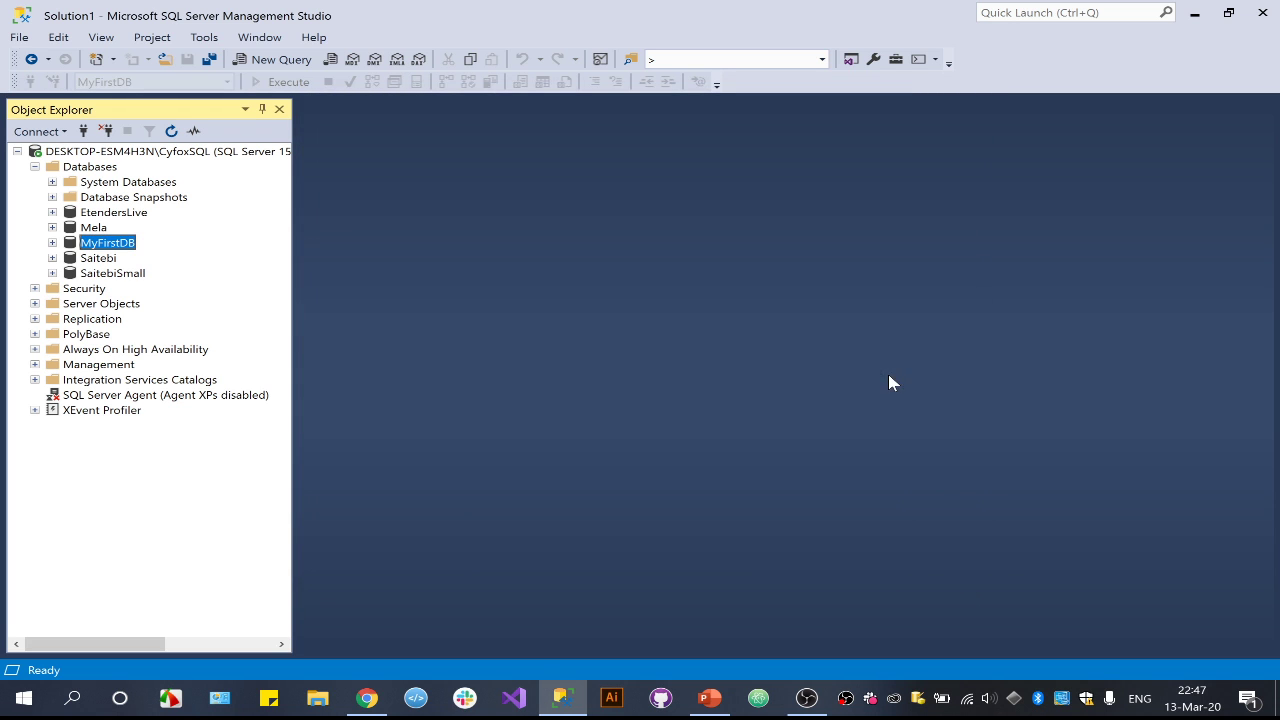
left_click(1194, 13)
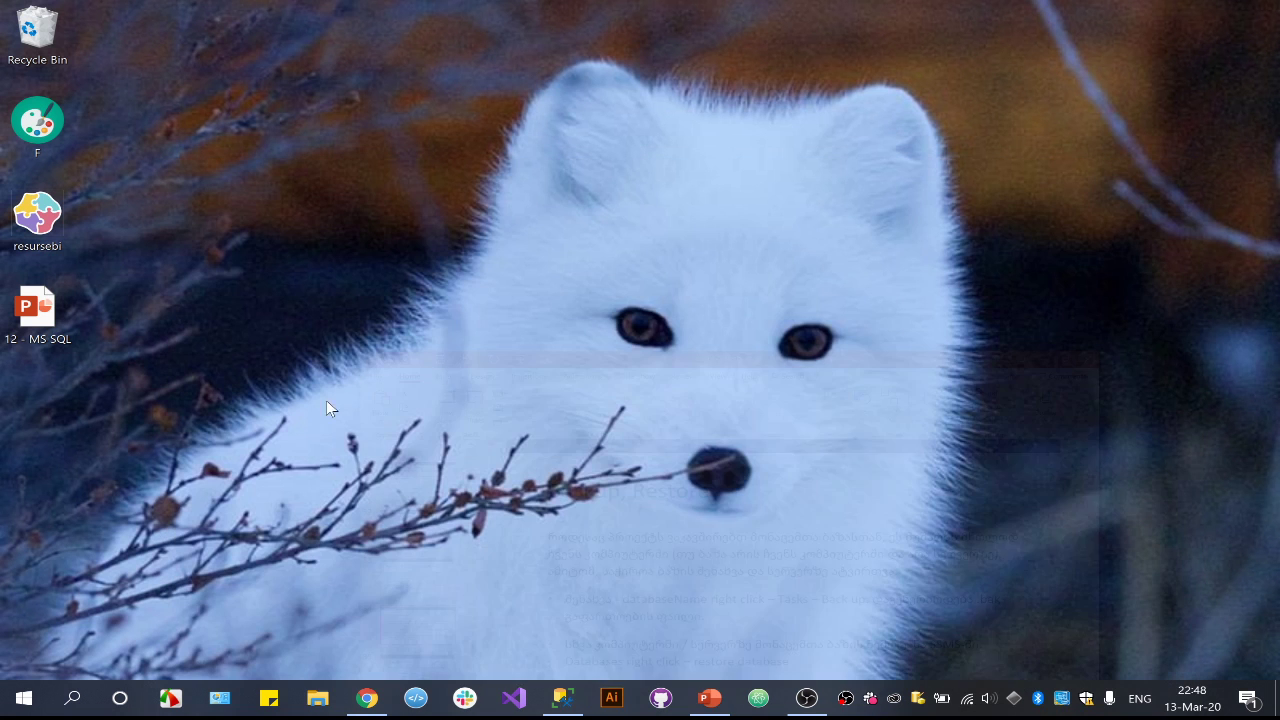
left_click(1182, 14)
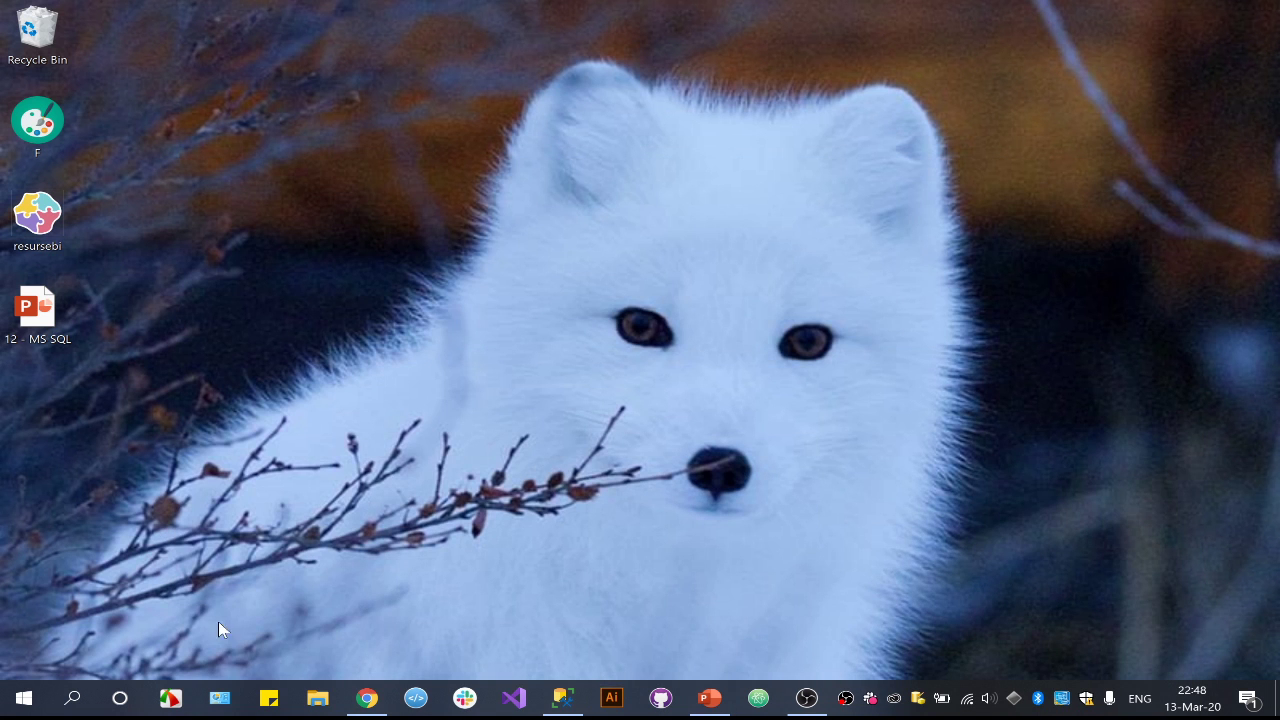
left_click(318, 697)
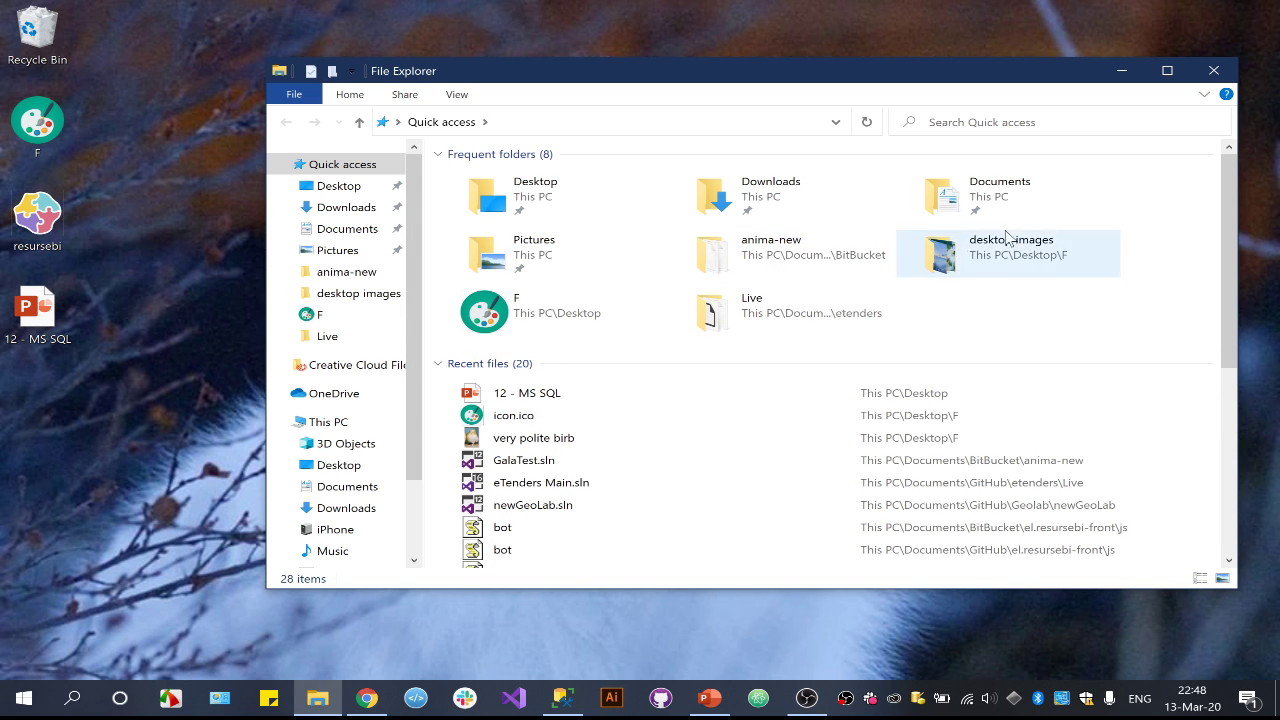
left_click(339, 465)
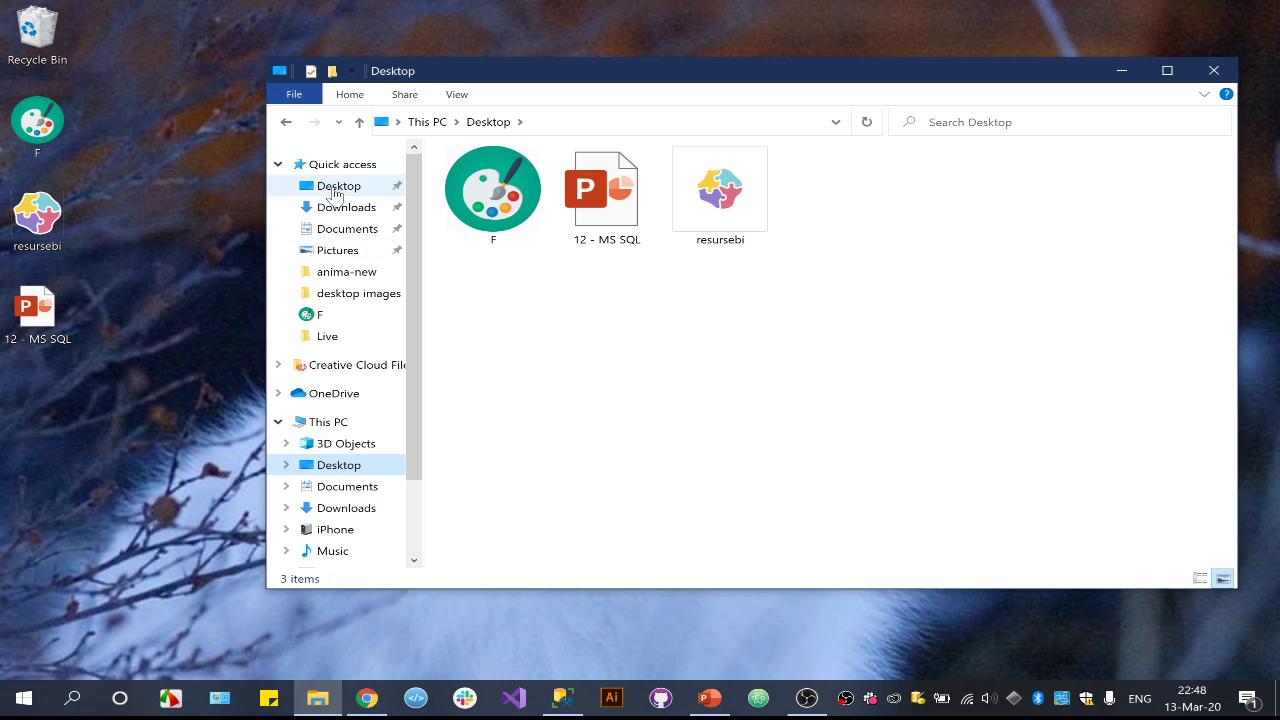
scroll(330, 408, "down", 2)
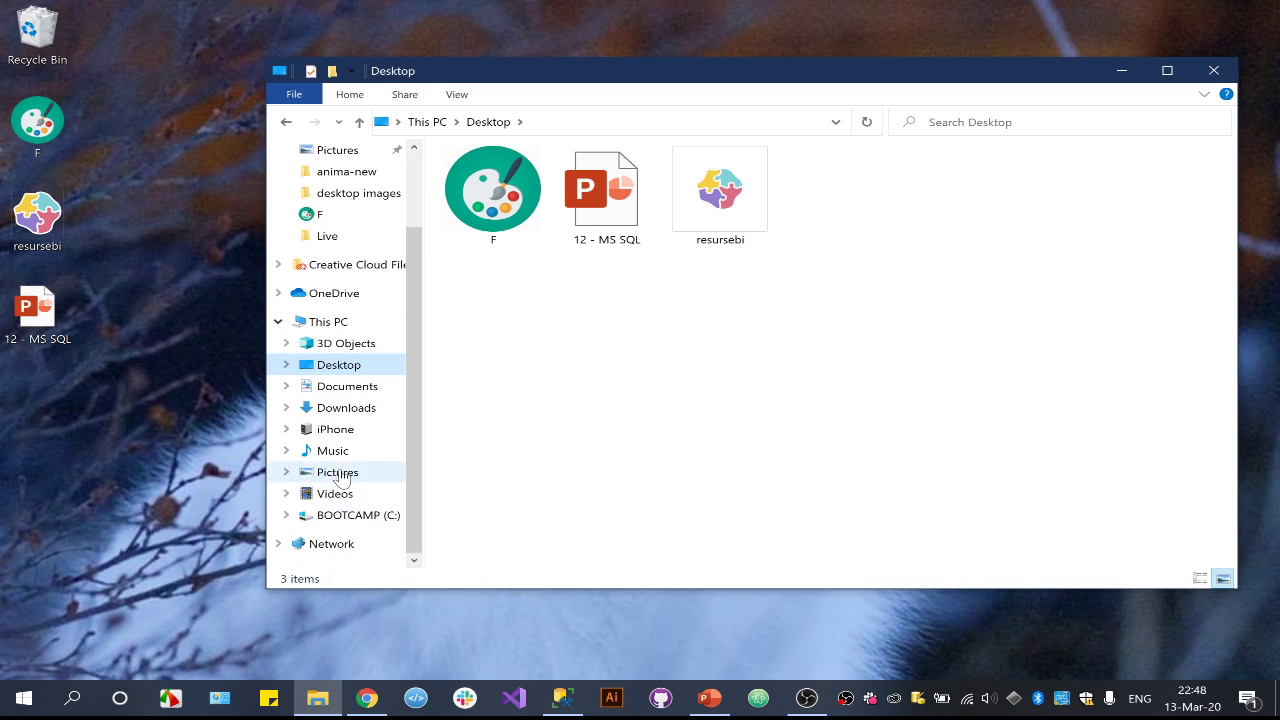
left_click(326, 322)
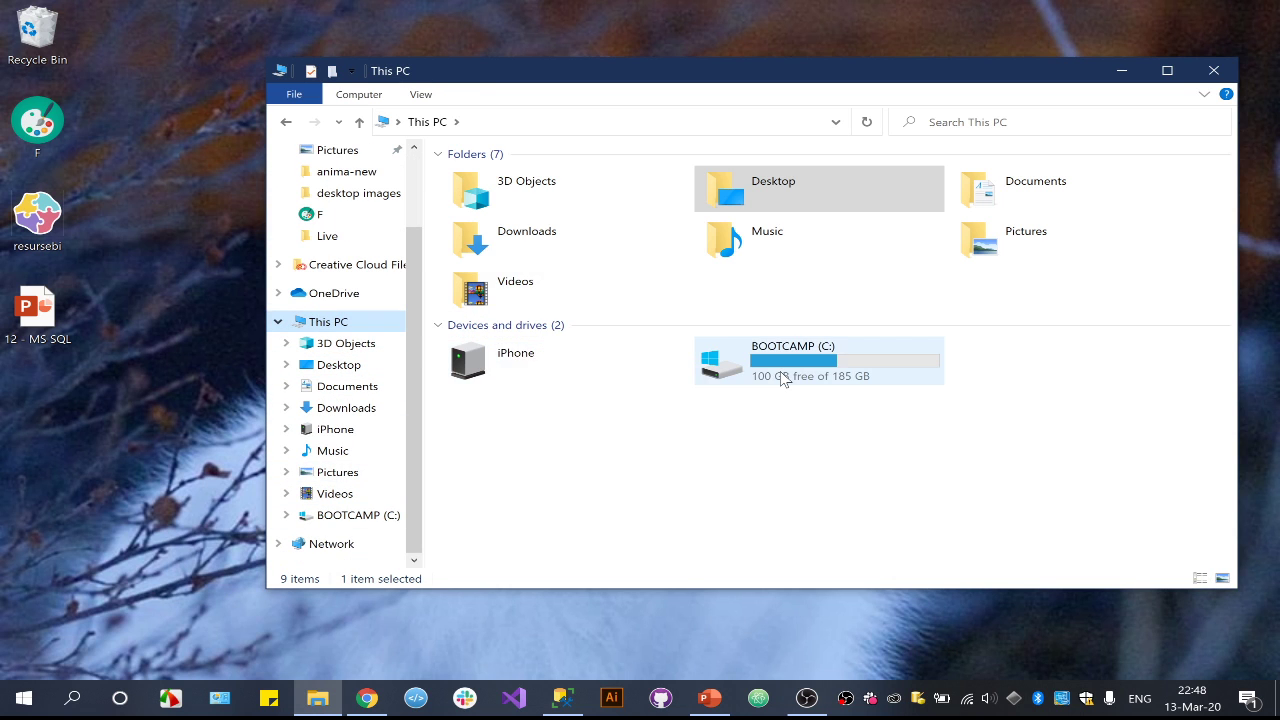
double_click(867, 363)
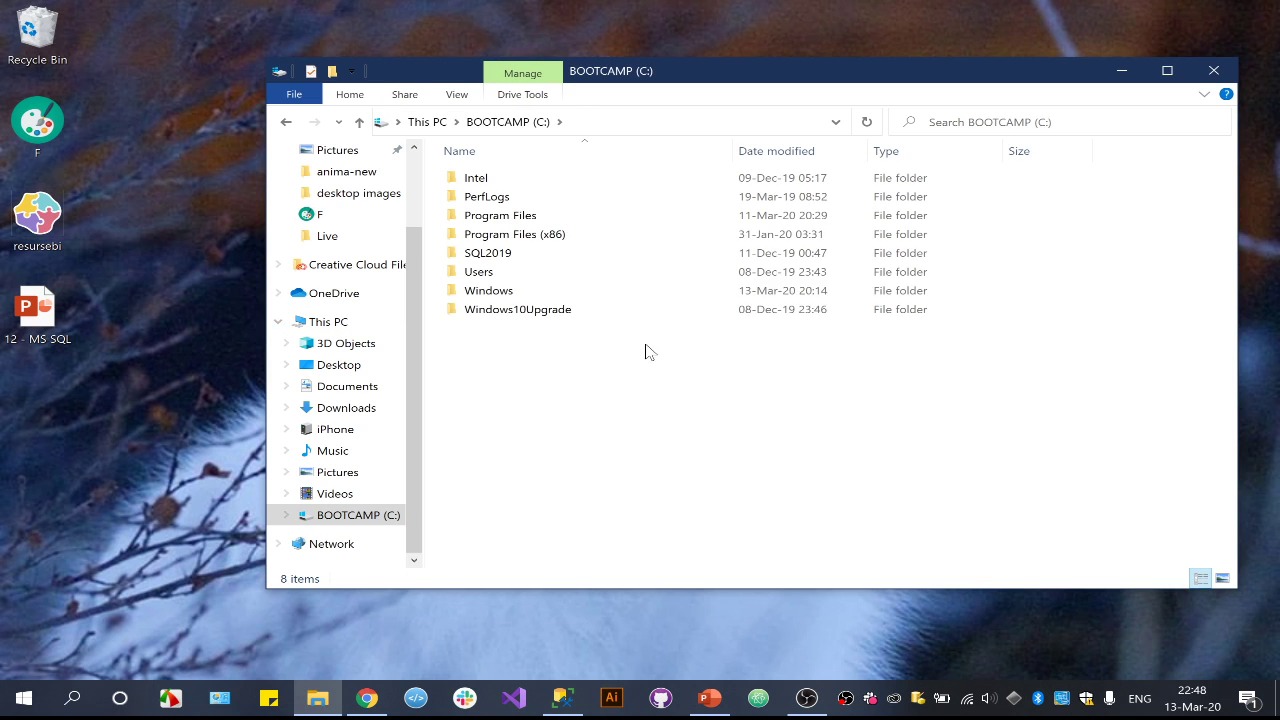
double_click(529, 222)
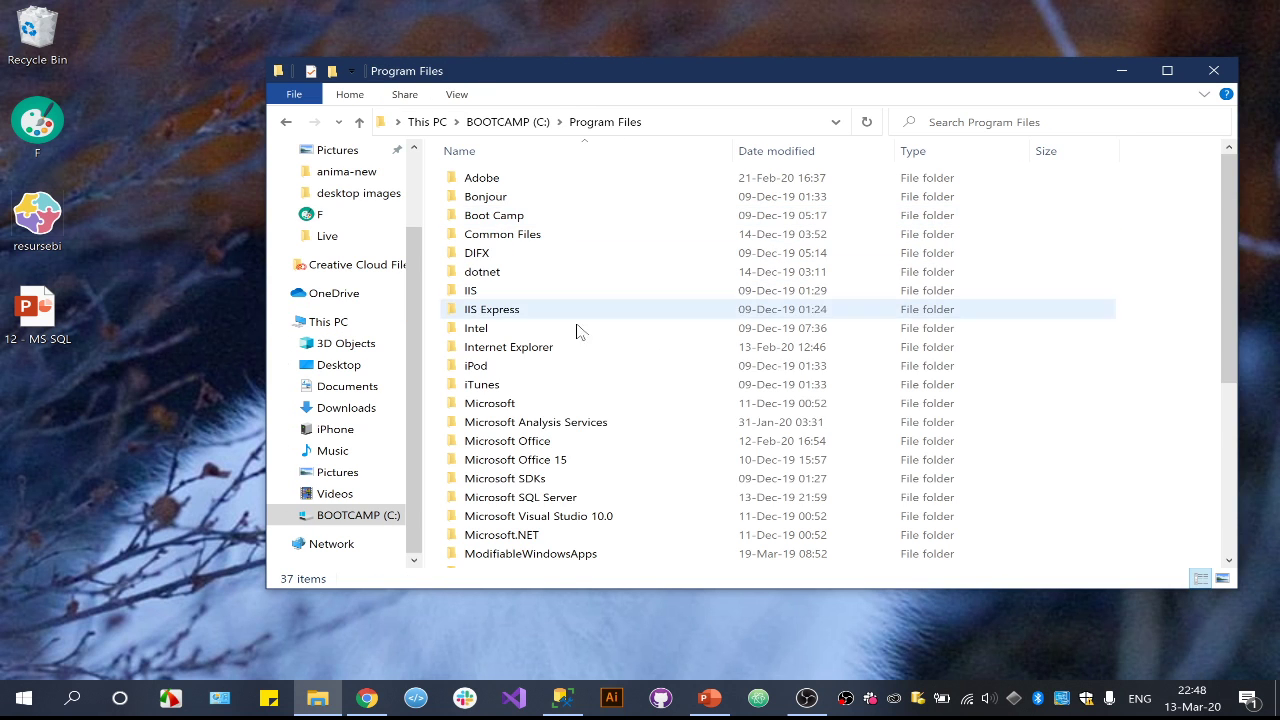
Open Microsoft SQL Server\MSSQL15.CYFOXSQL\MSSQL\Backup and paste a copy of MyFirstDB.bak onto the desktop.
left_click(522, 500)
right_click(522, 500)
key("Escape")
key("Return")
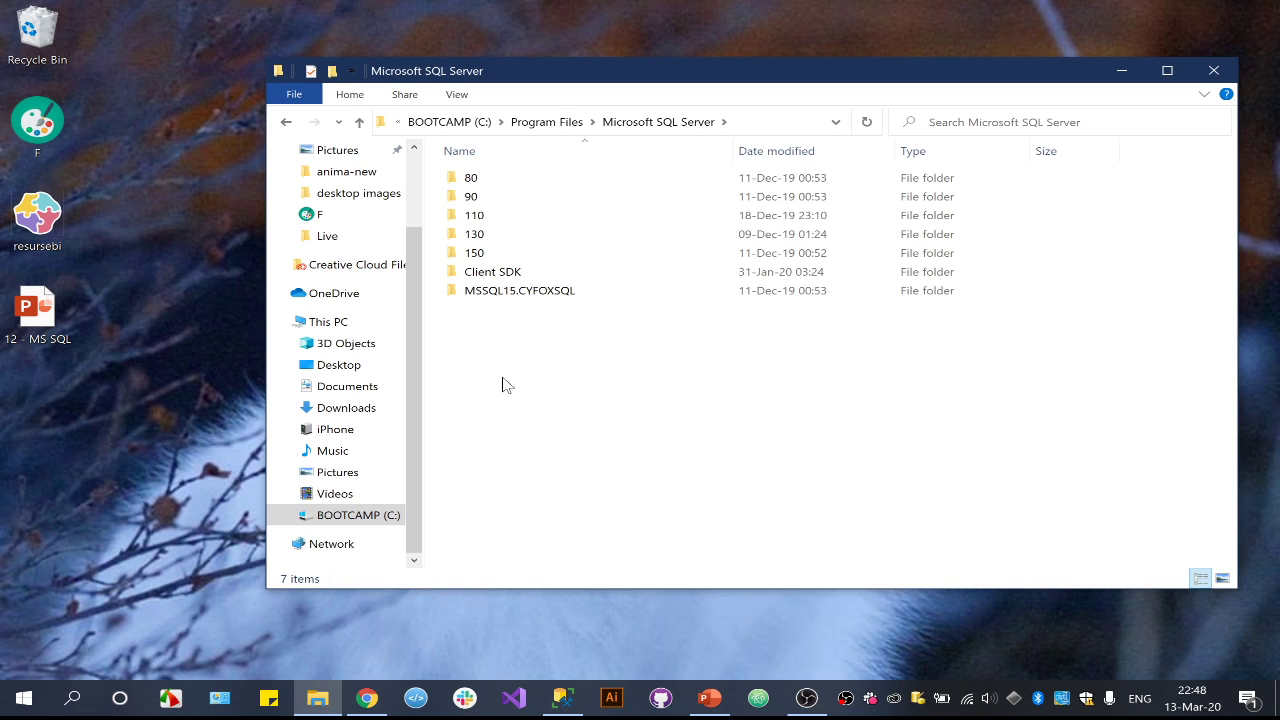
double_click(504, 292)
left_click(502, 179)
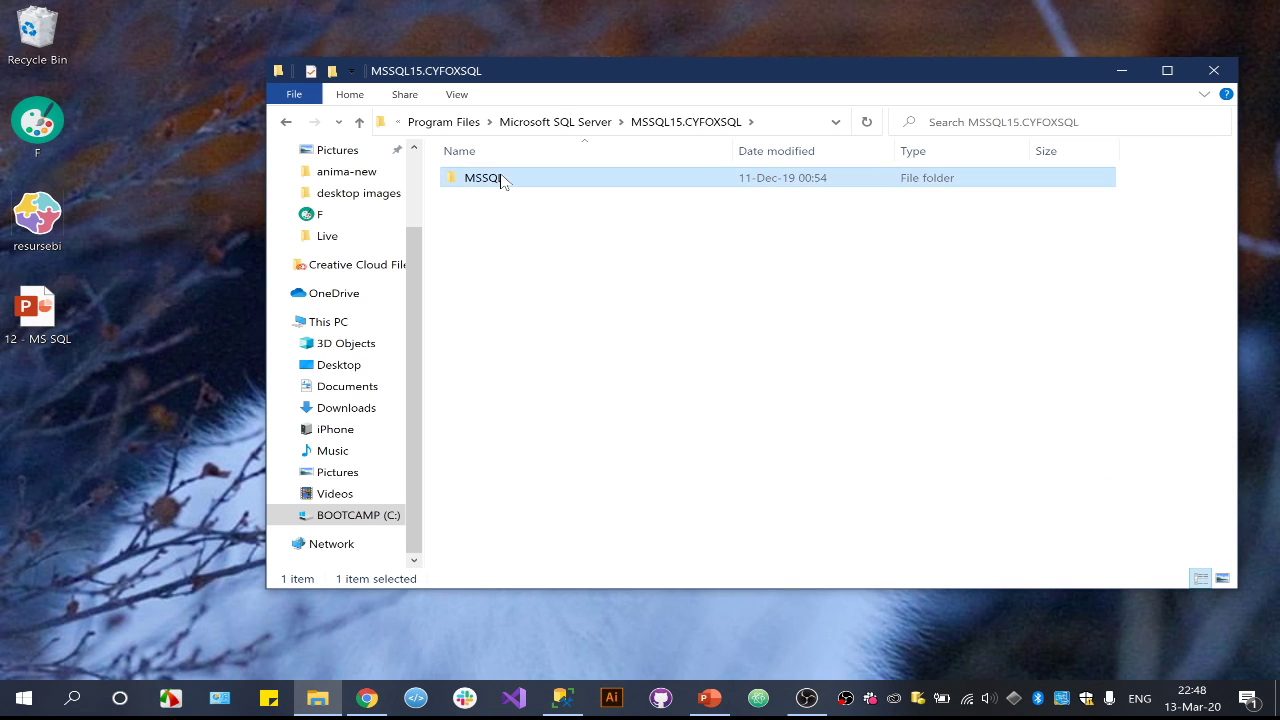
double_click(502, 178)
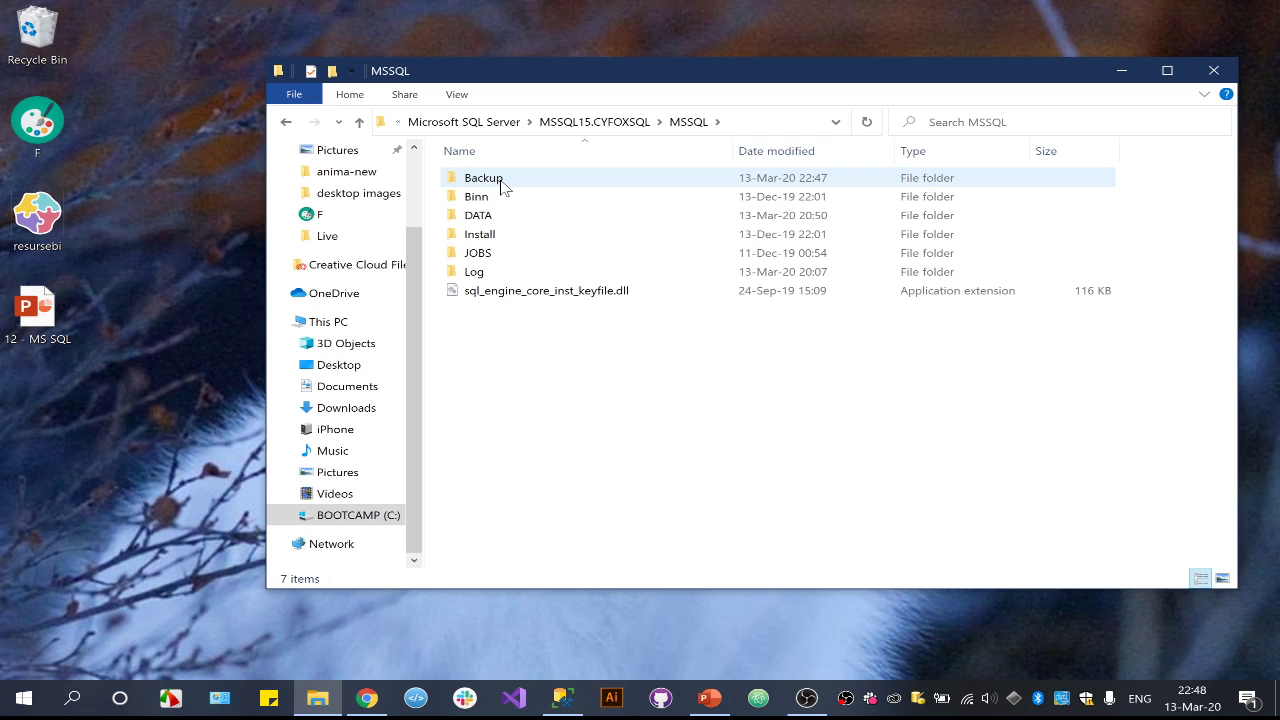
double_click(503, 186)
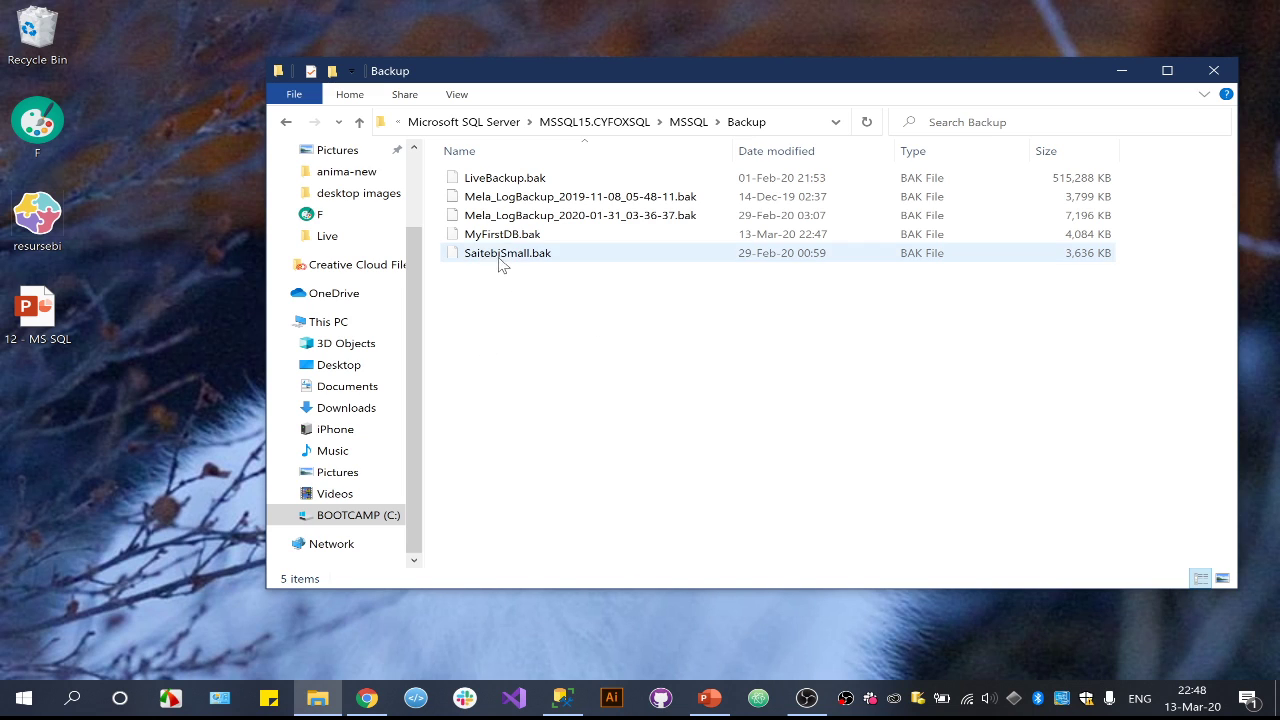
left_click(505, 236)
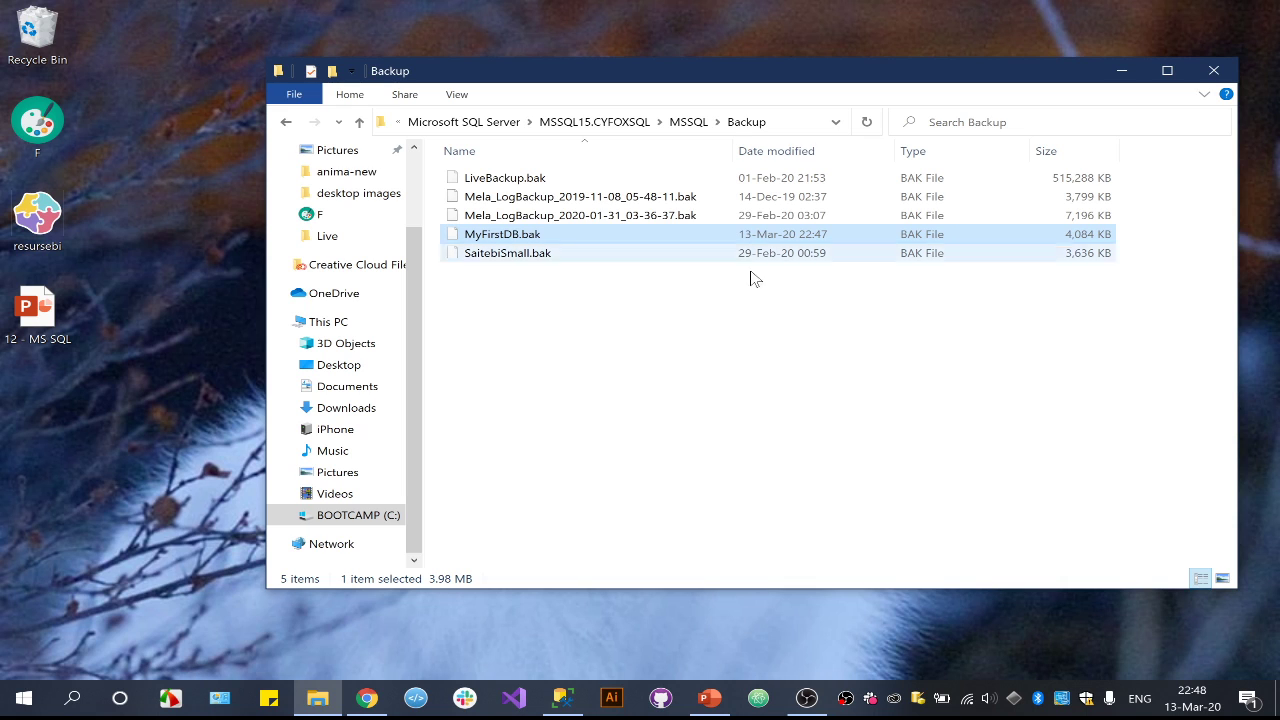
left_click(100, 422)
key("ctrl+v")
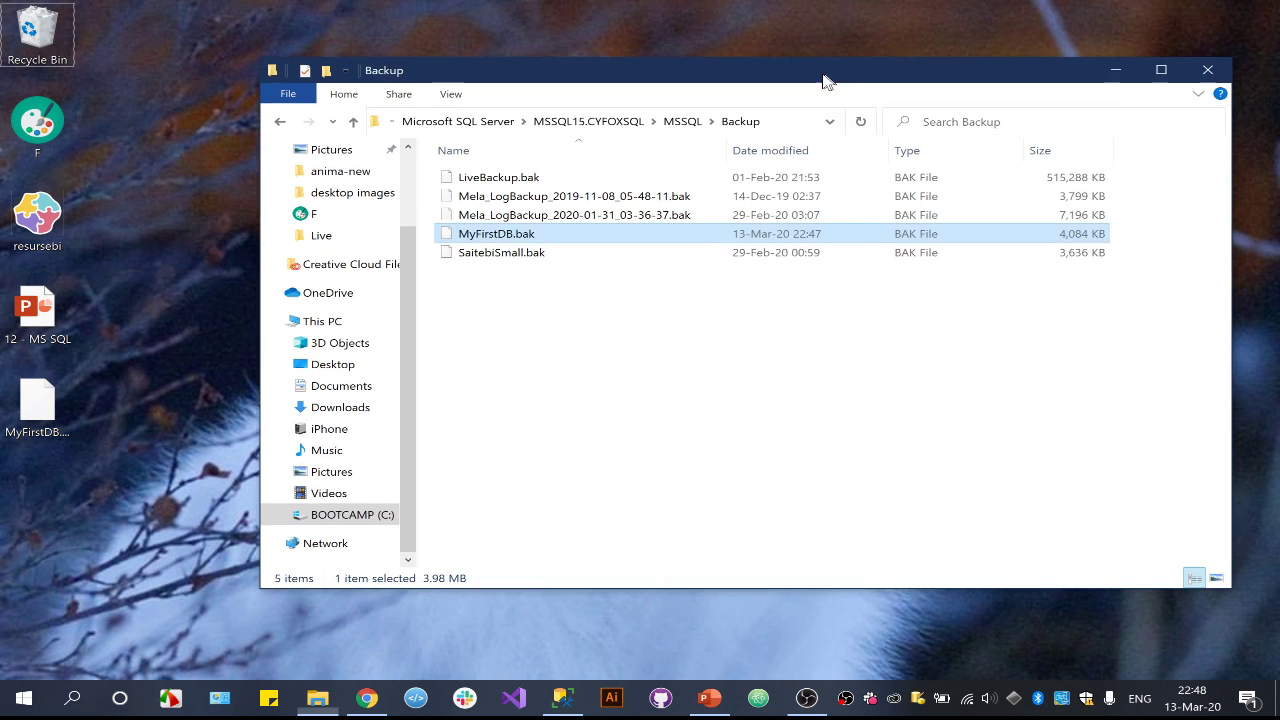
Delete the MyFirstDB database with existing connections closed.
left_click(561, 698)
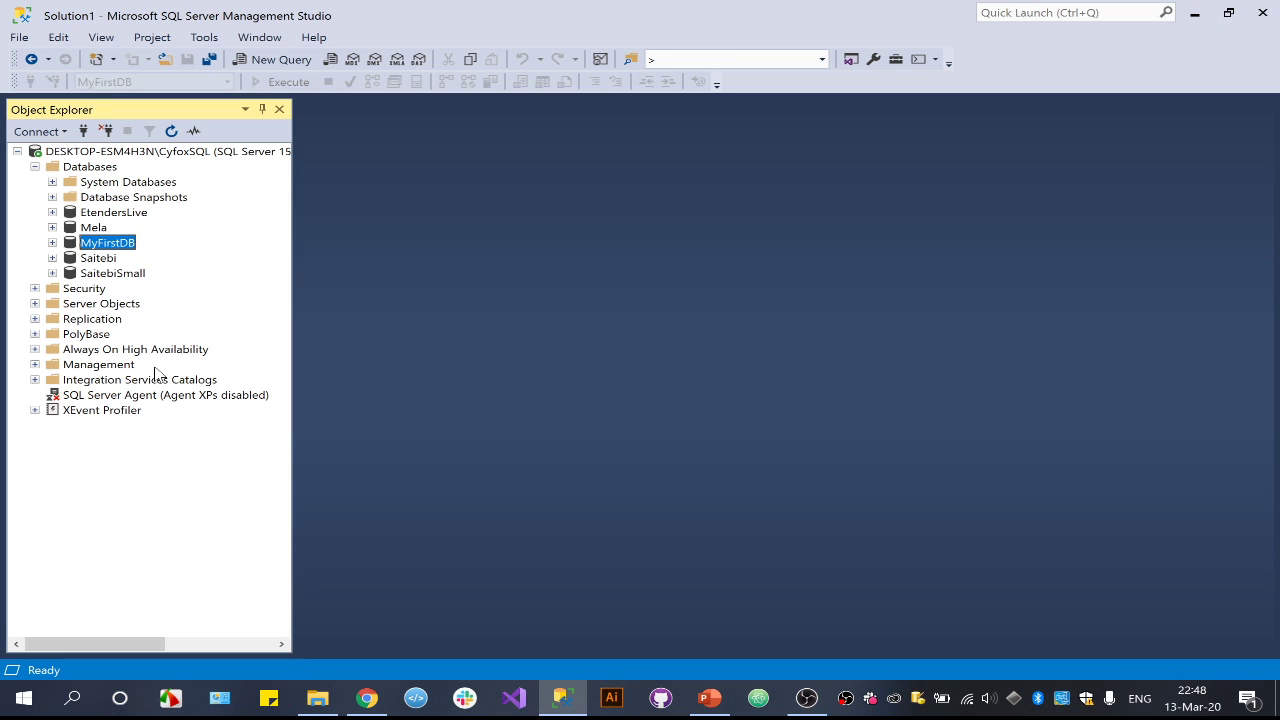
right_click(115, 243)
left_click(179, 424)
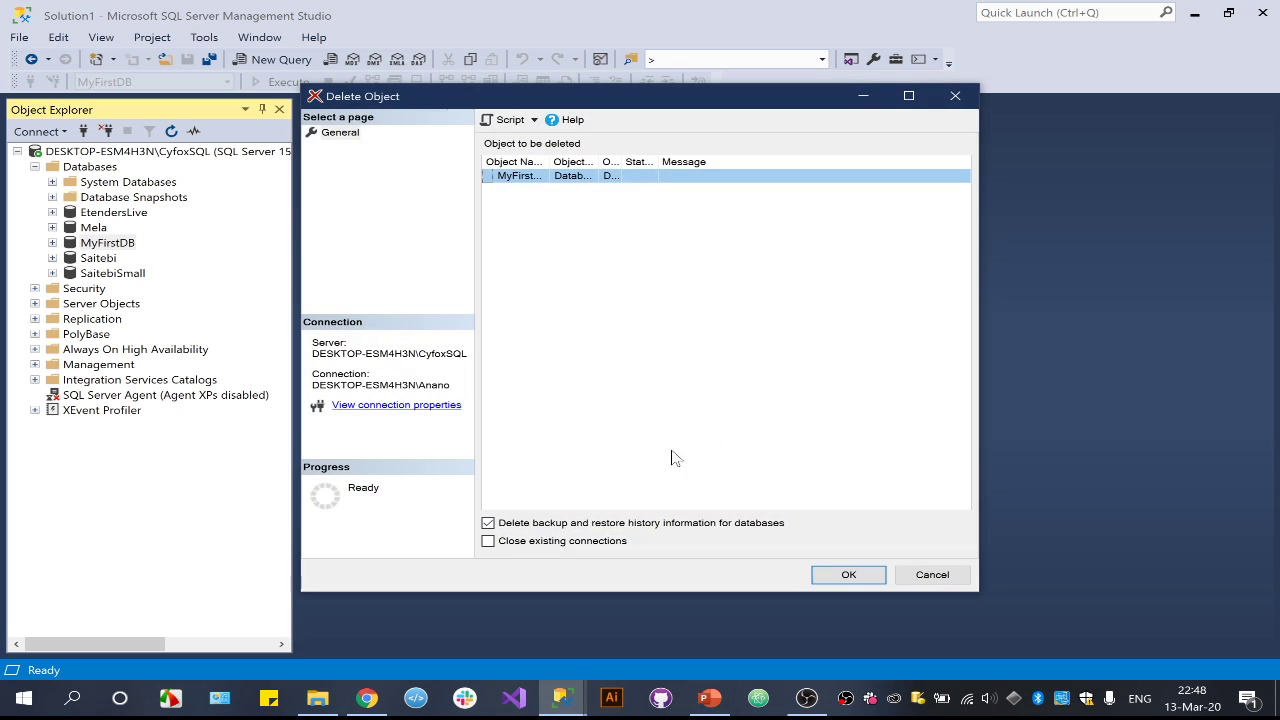
left_click(488, 541)
left_click(846, 574)
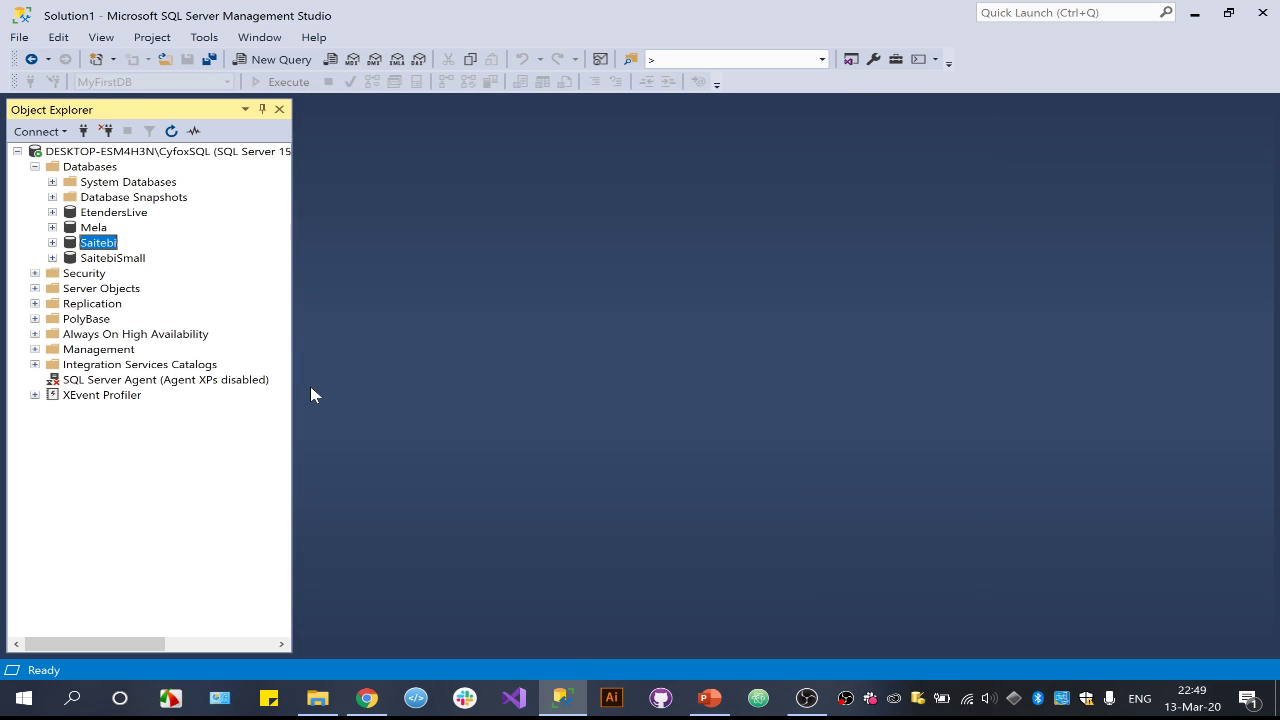
left_click(562, 698)
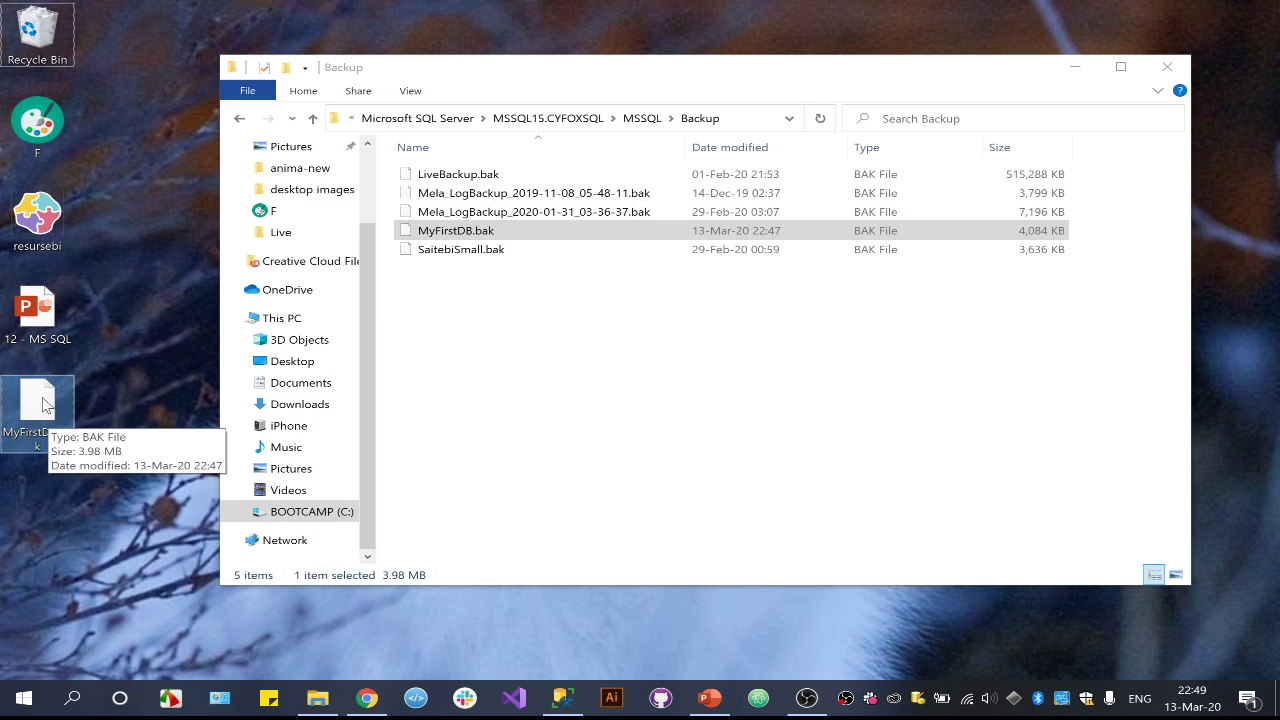
Check MyFirstDB.bak on the desktop and in the Backup folder, dismissing the open-with prompt.
left_click(43, 410)
key("Return")
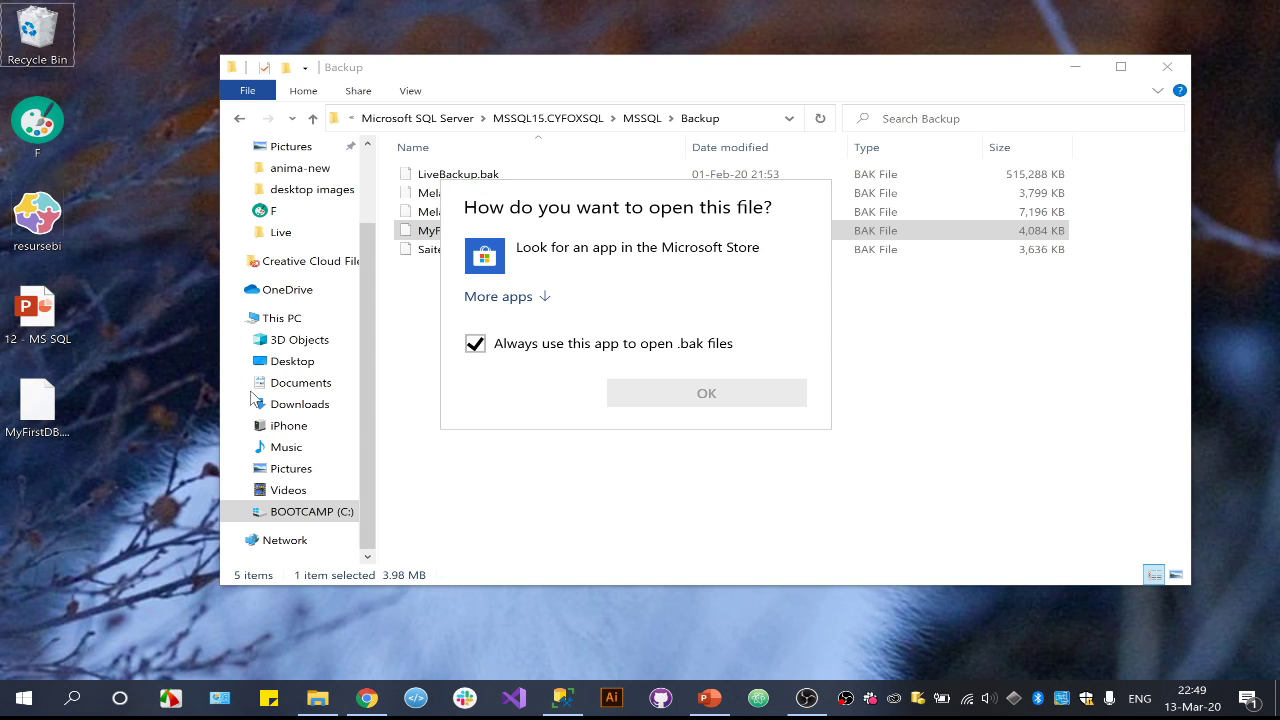
left_click(797, 492)
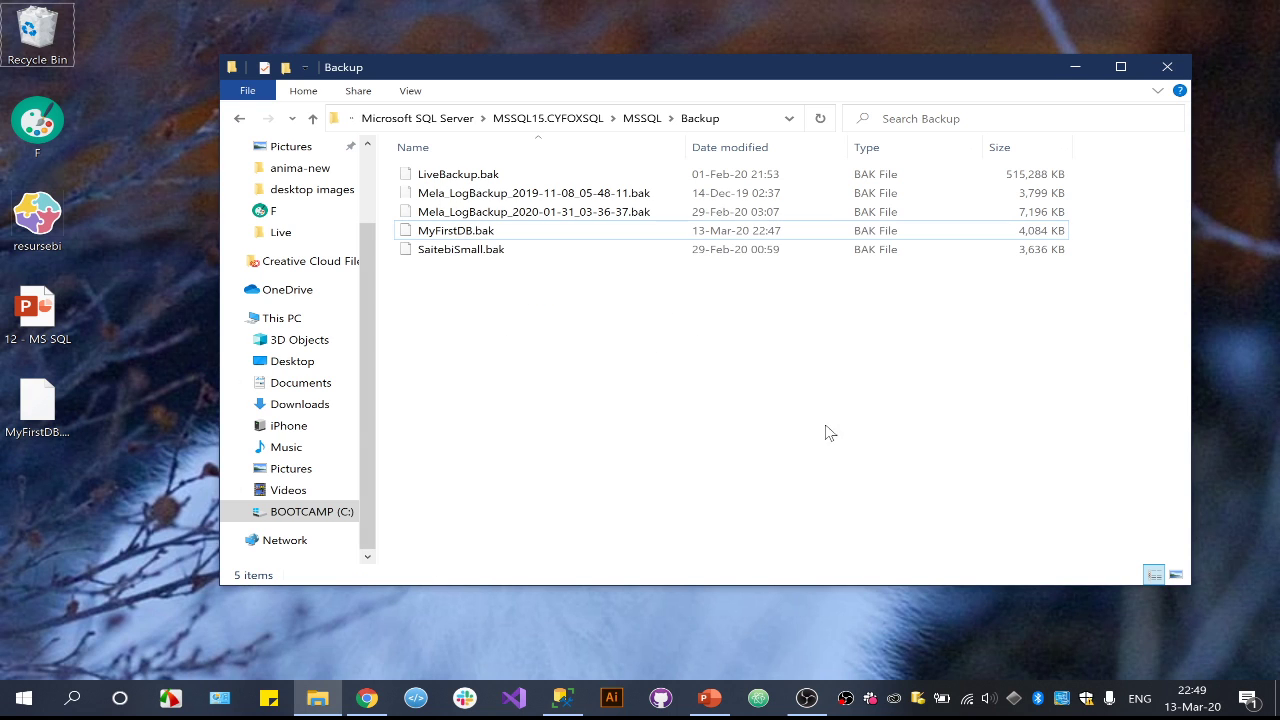
left_click_drag(503, 75, 491, 73)
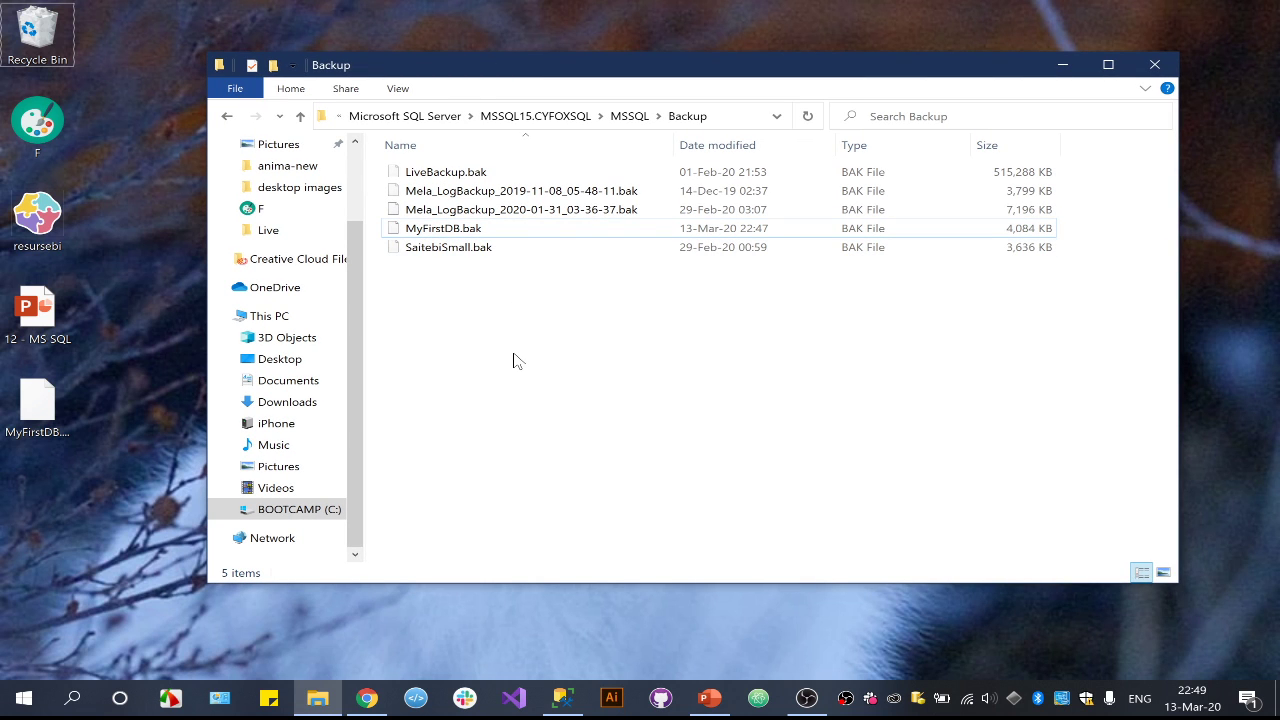
left_click_drag(33, 411, 58, 439)
left_click(443, 228)
Start a database restore and set its source to a backup device.
left_click(575, 708)
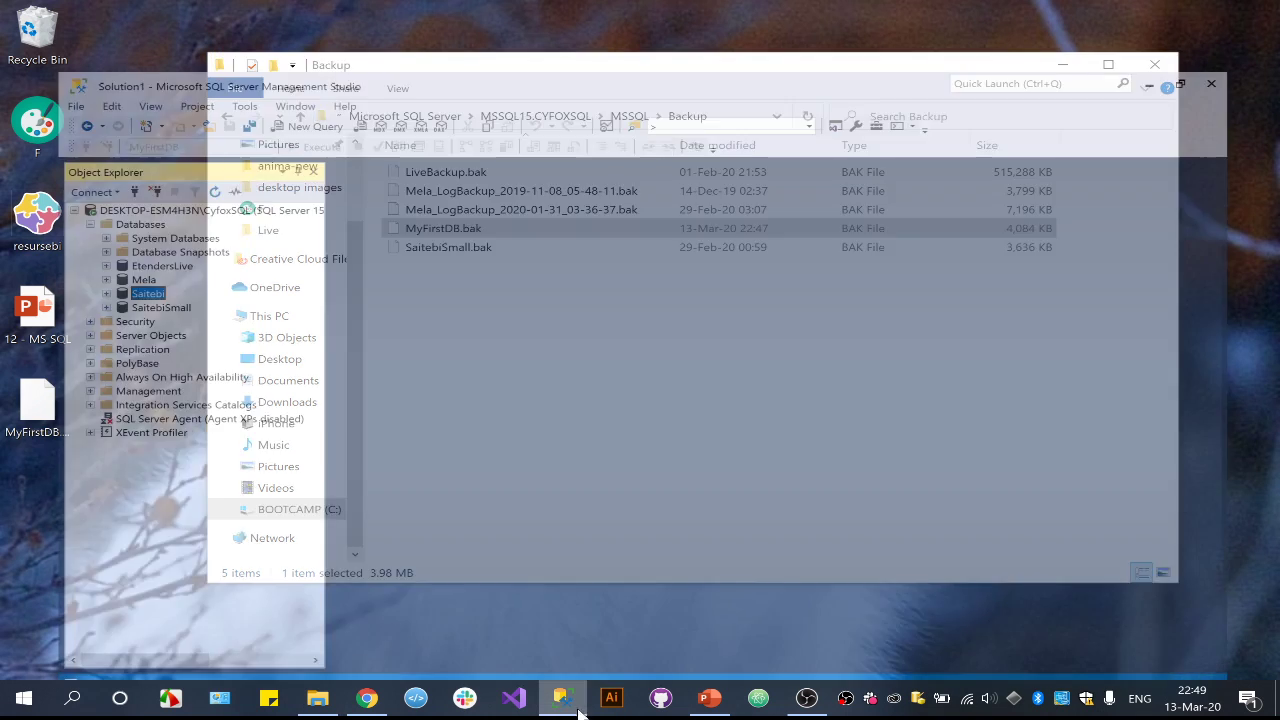
right_click(88, 168)
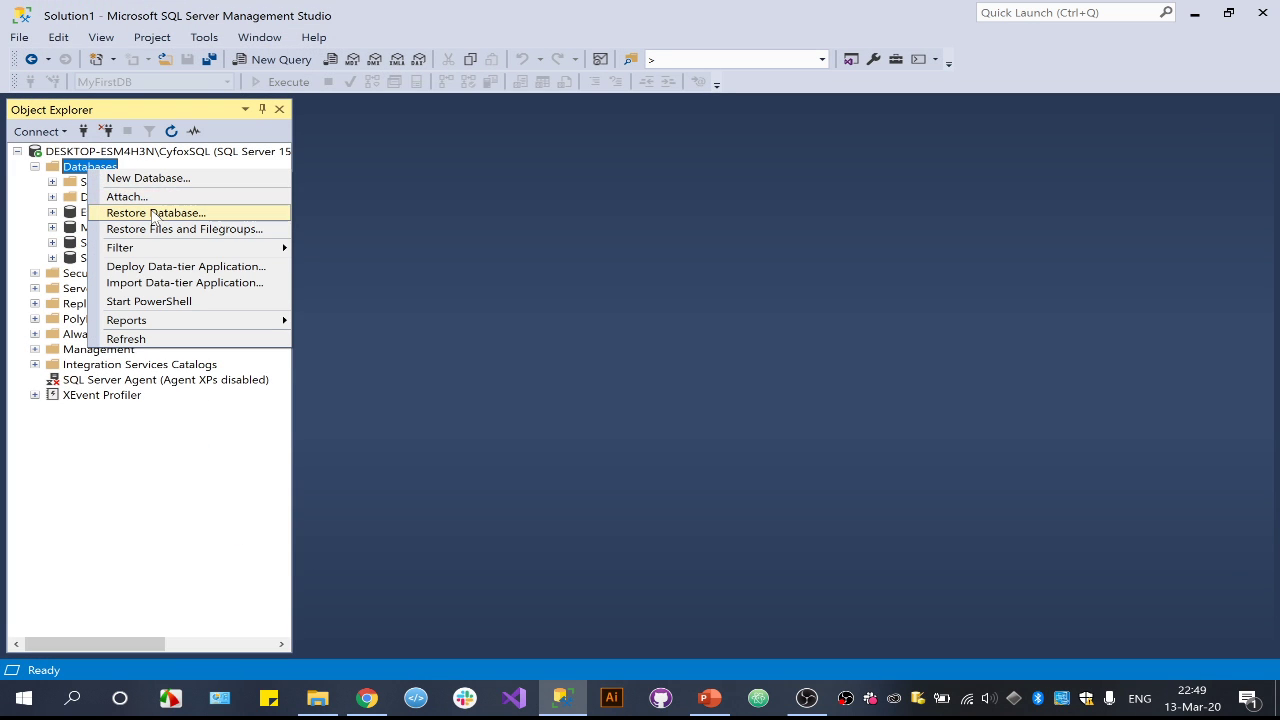
left_click(175, 214)
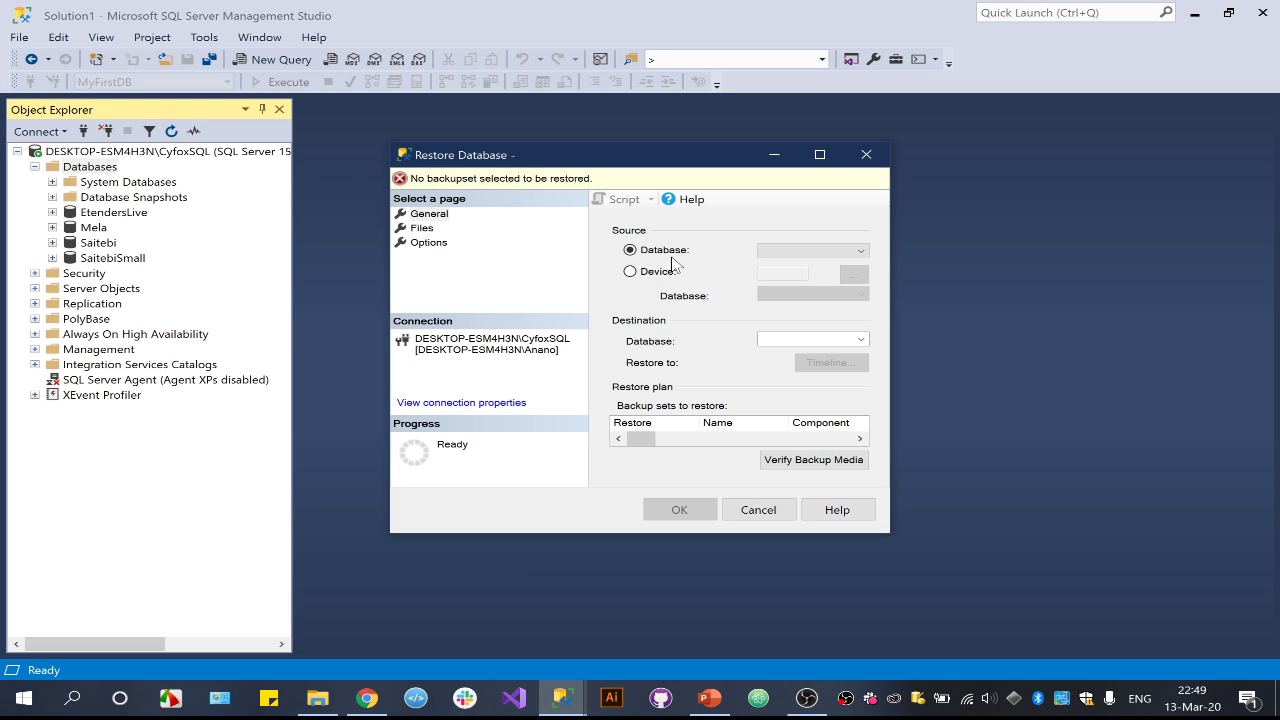
left_click(838, 252)
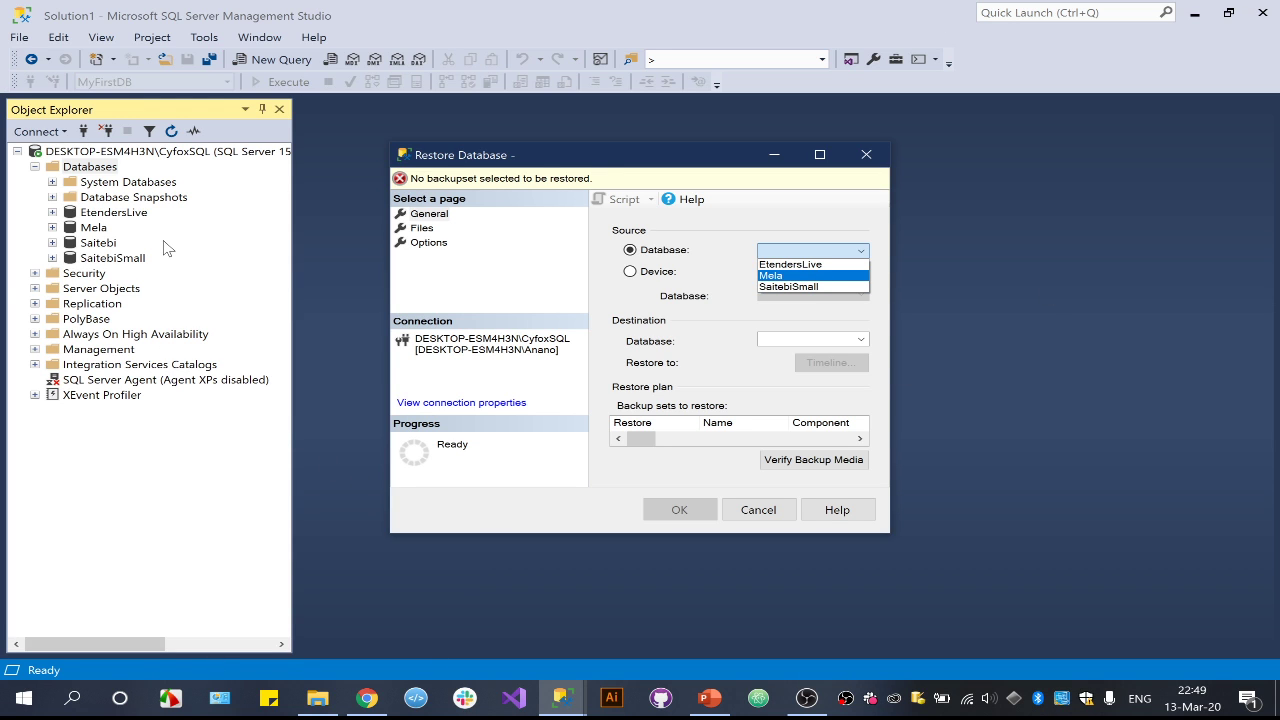
left_click(818, 258)
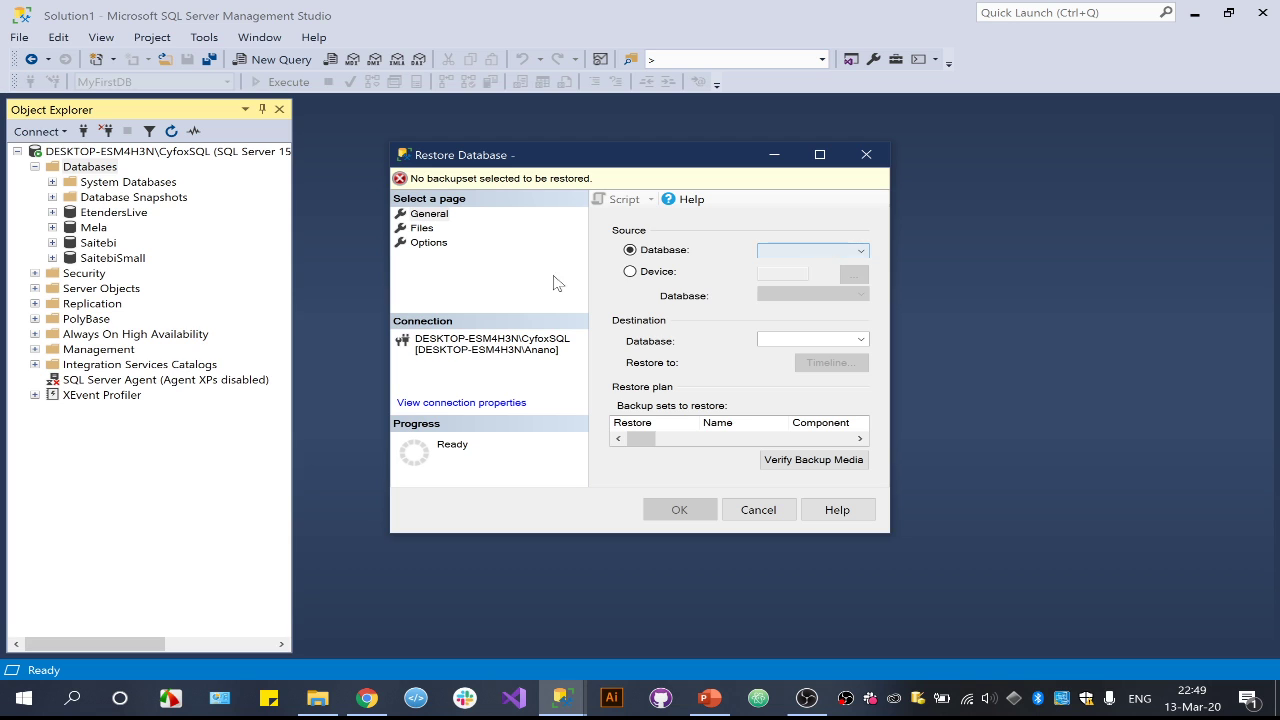
left_click(630, 271)
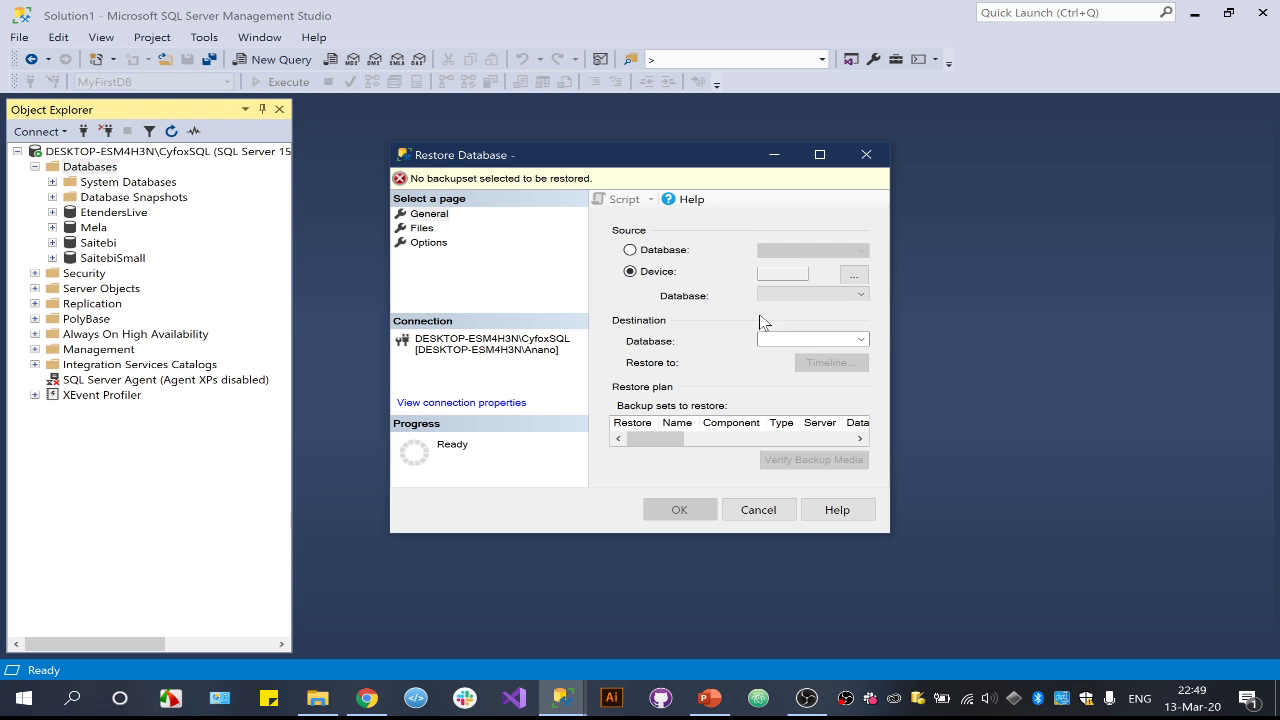
Add MyFirstDB.bak as the backup device and run the restore.
left_click(855, 274)
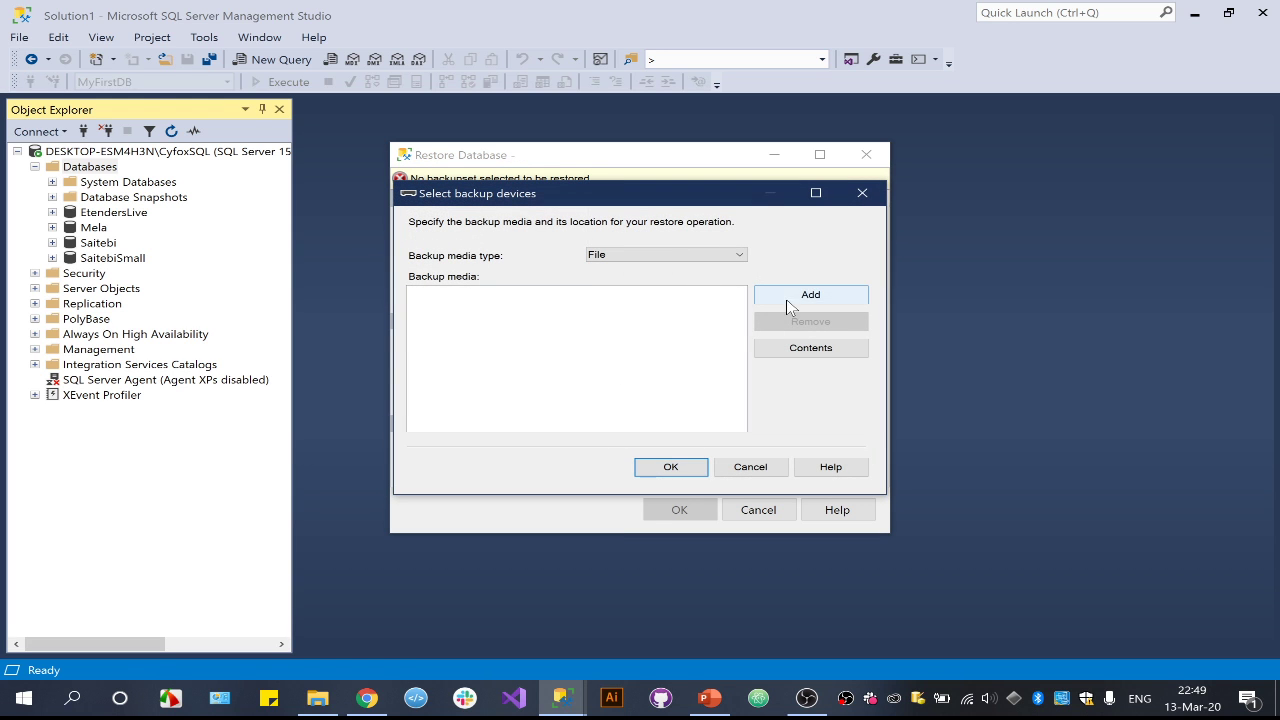
left_click(793, 294)
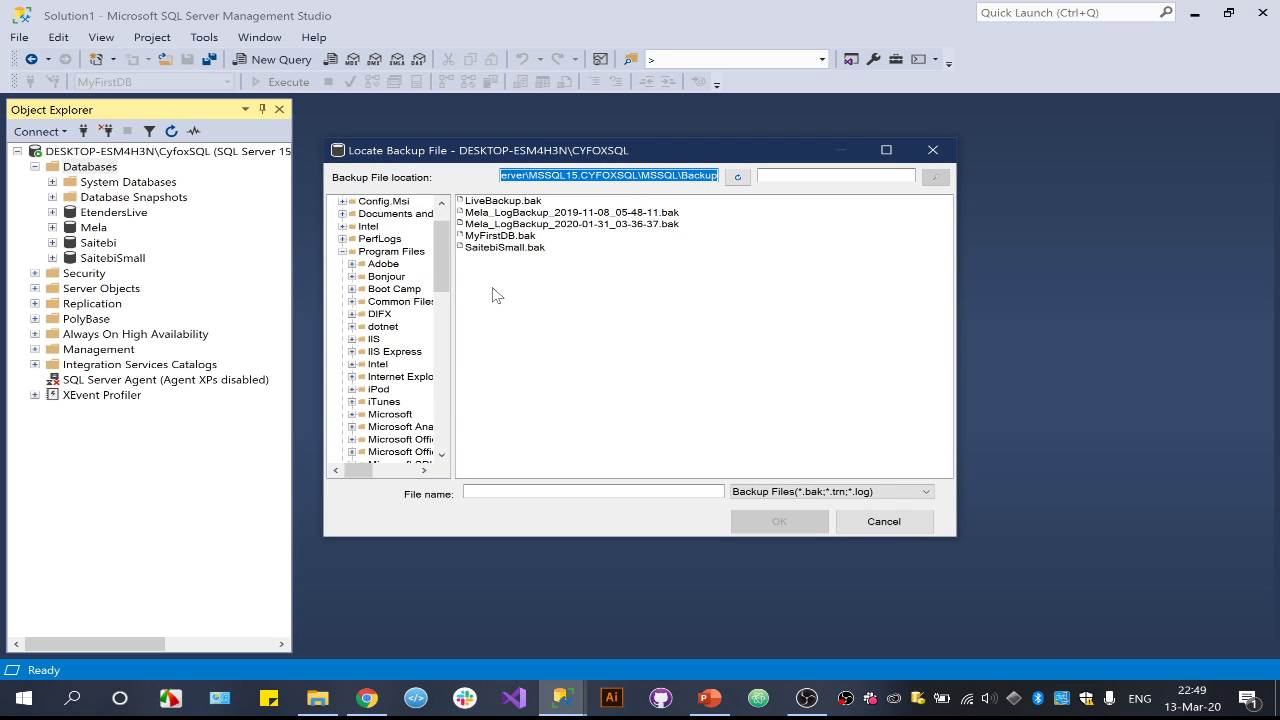
left_click(511, 236)
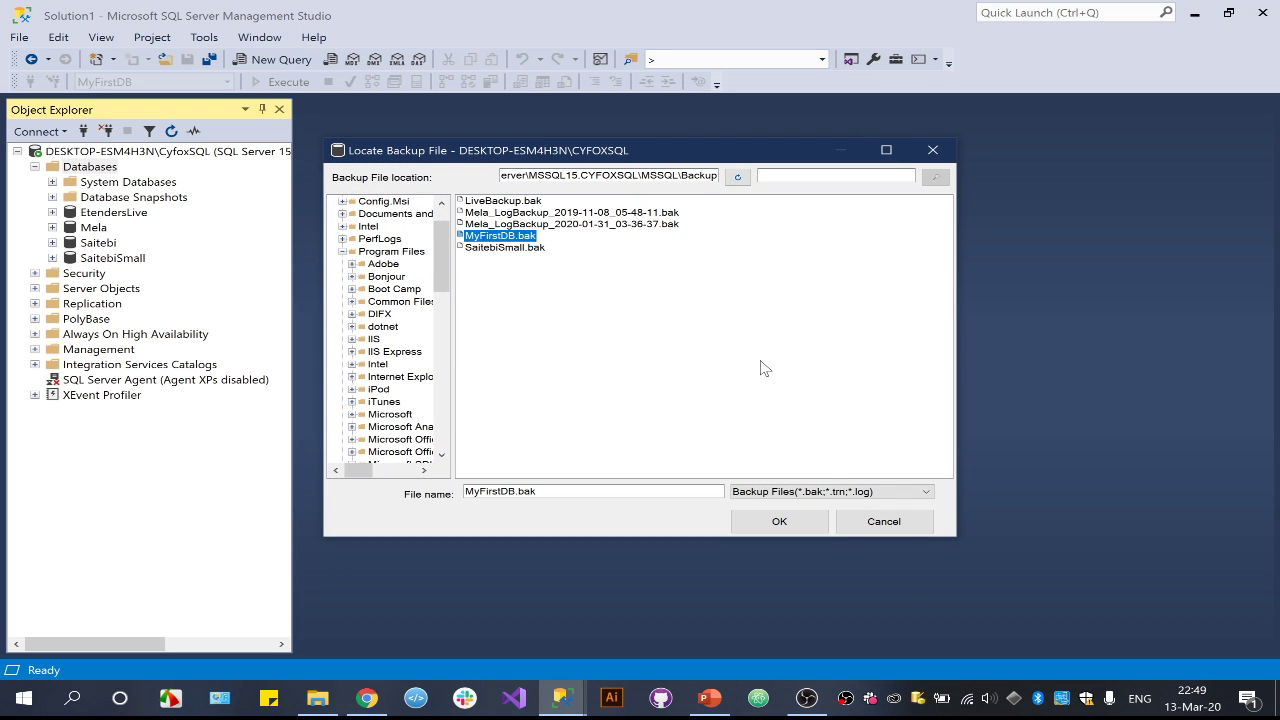
left_click(779, 521)
left_click(670, 469)
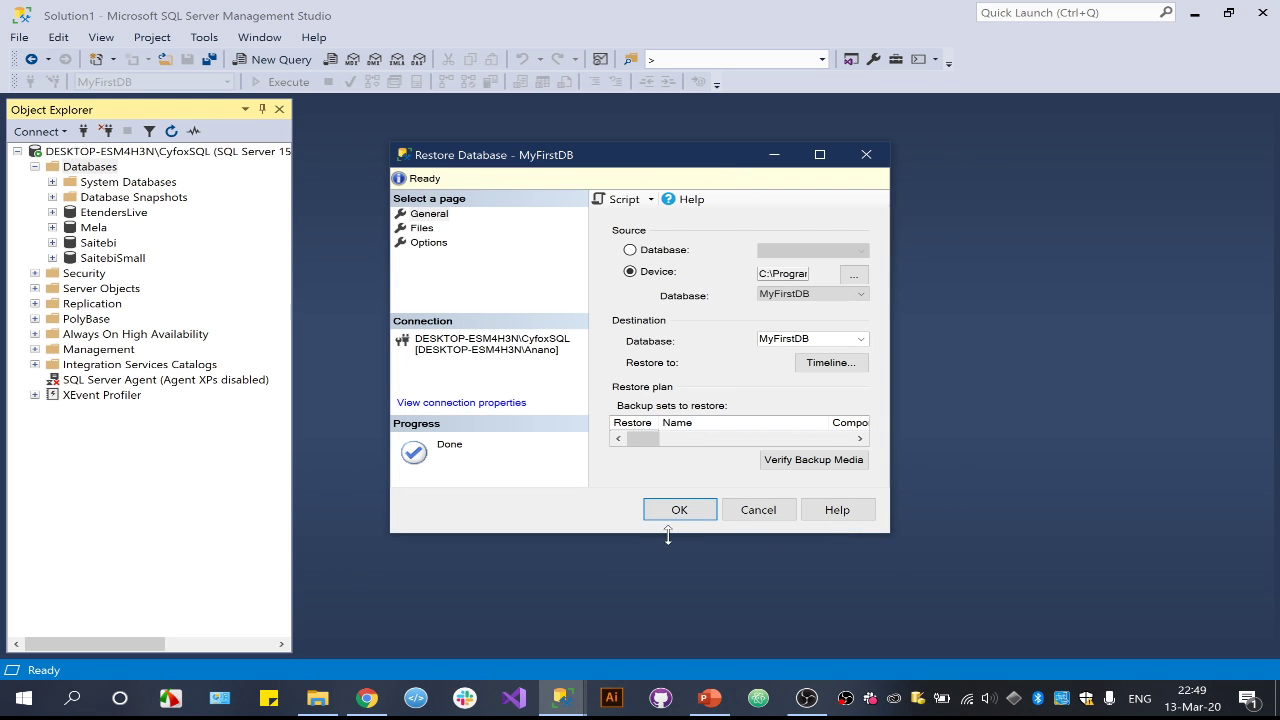
left_click(676, 510)
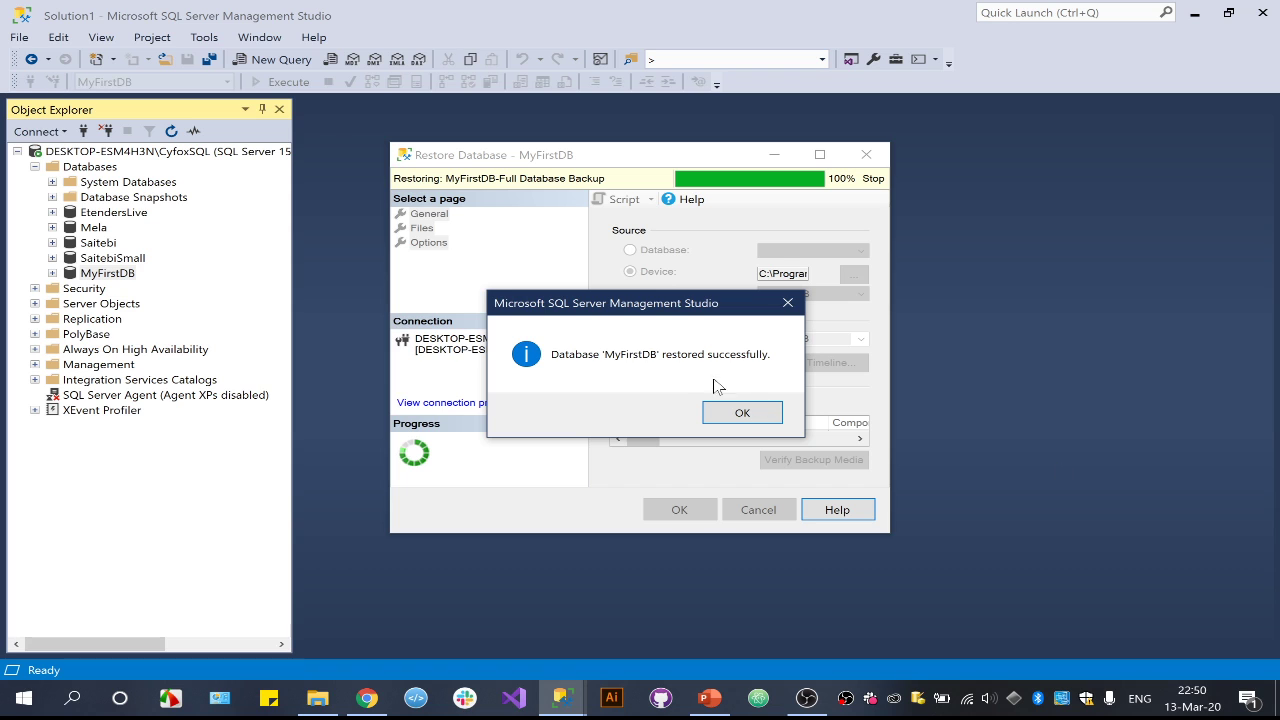
left_click(733, 415)
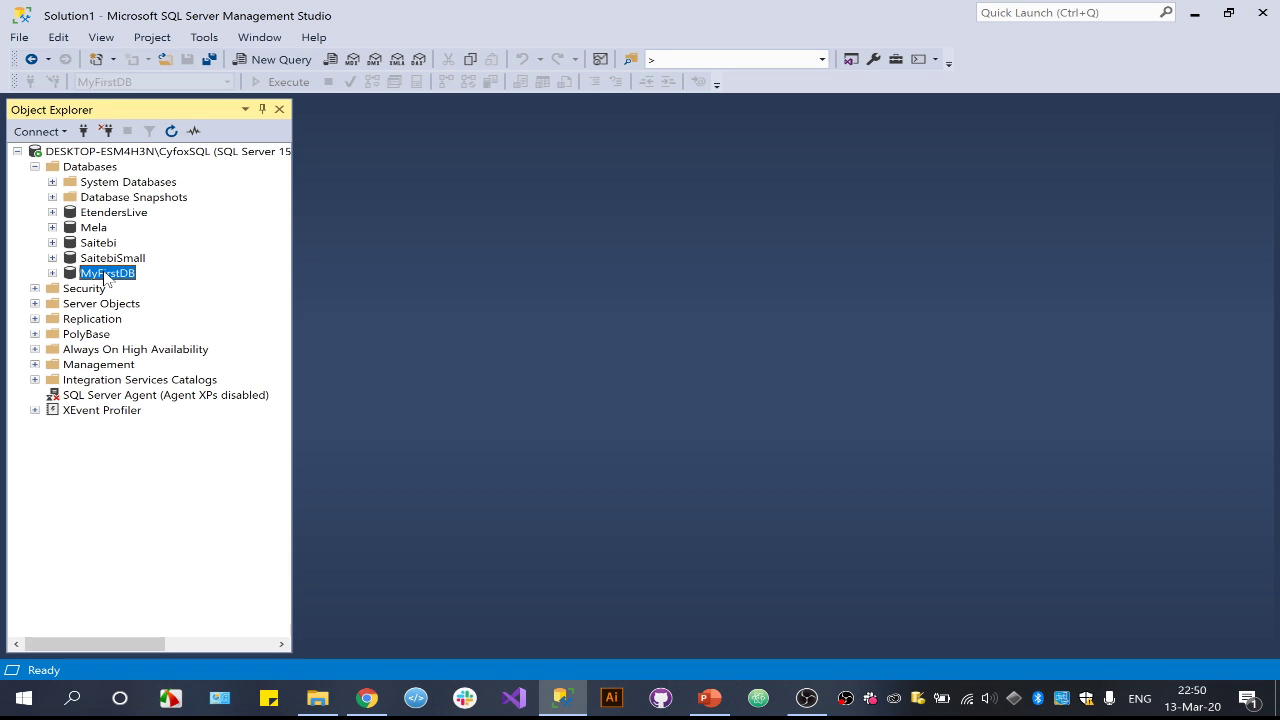
Expand the restored MyFirstDB and open then close its Diagram_0 diagram.
left_click(52, 274)
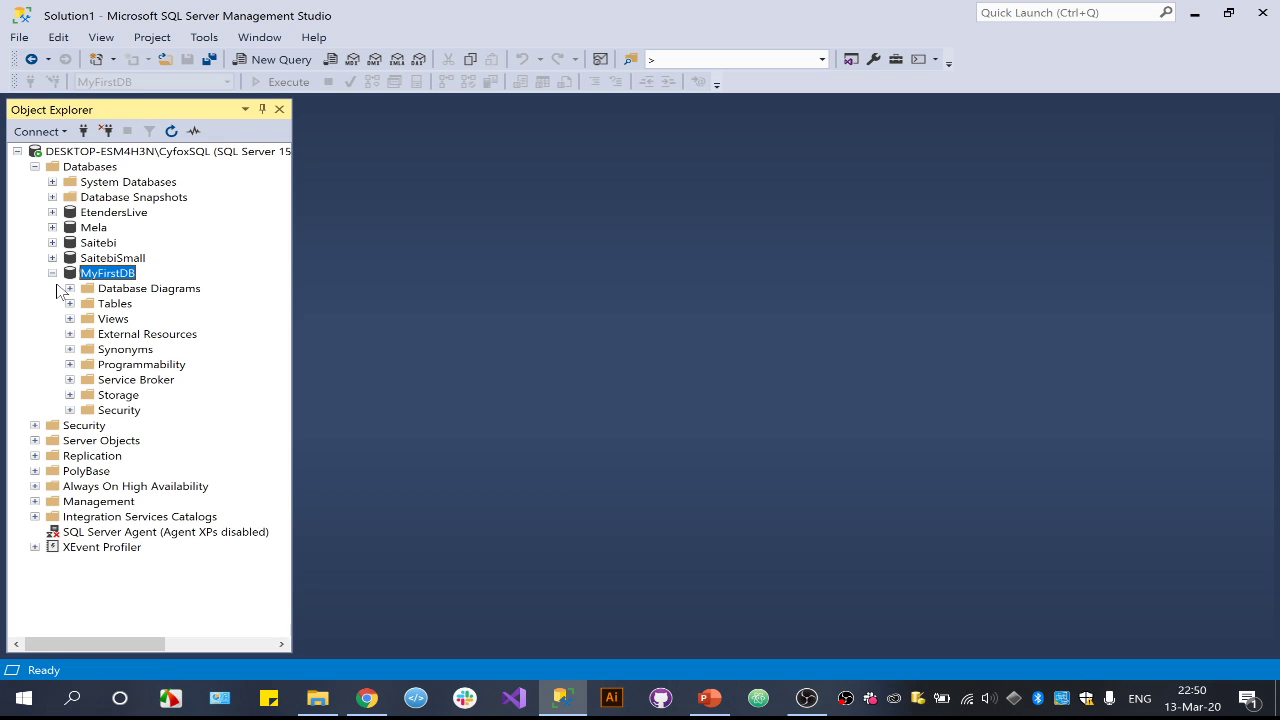
left_click(69, 288)
double_click(150, 304)
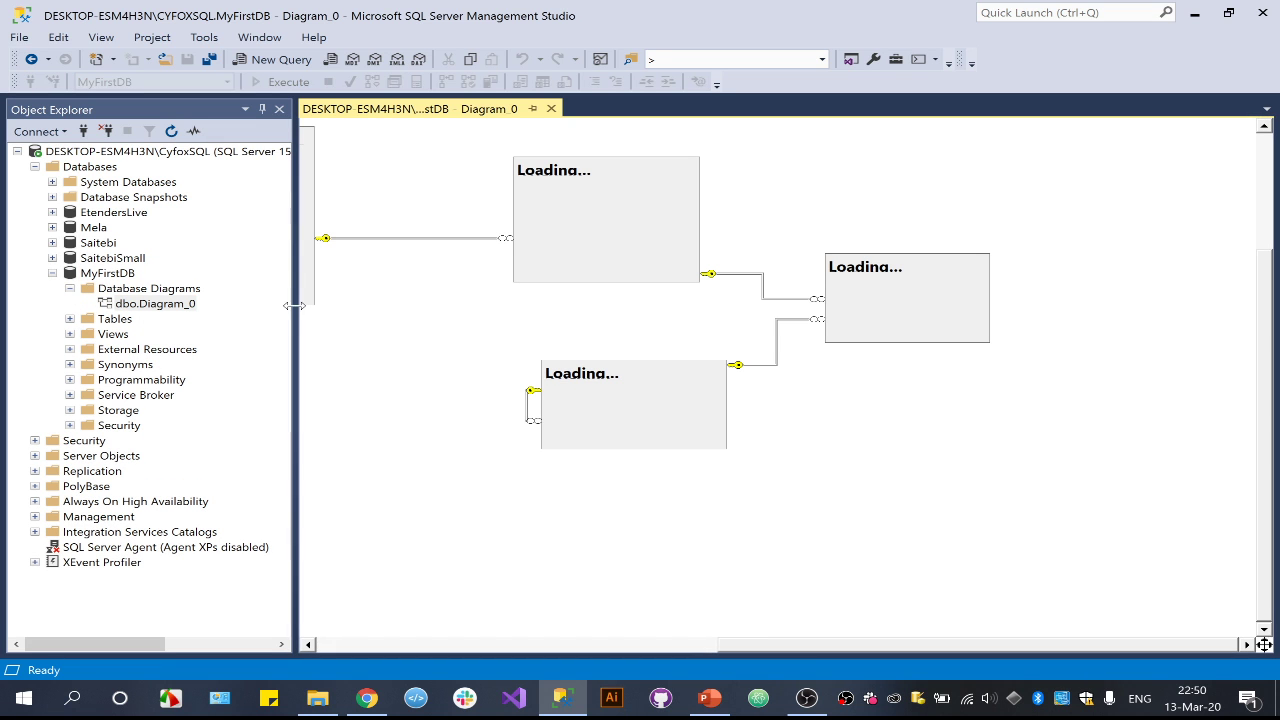
left_click(551, 109)
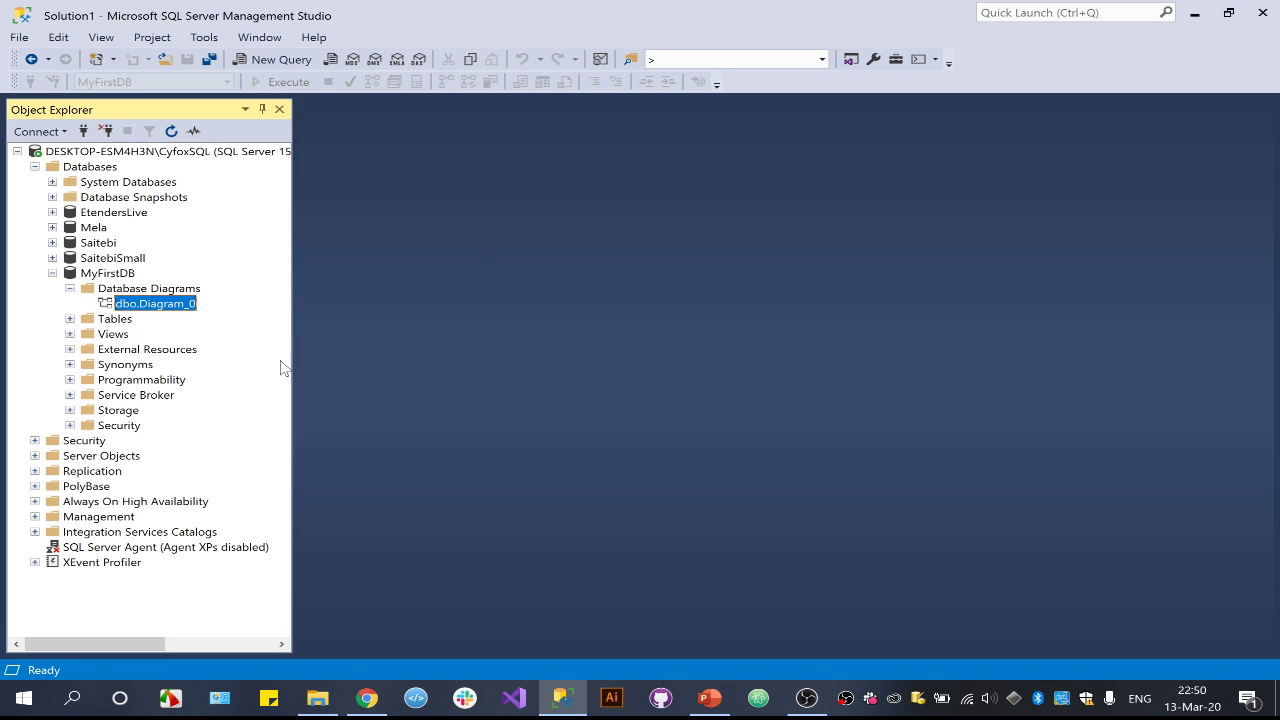
left_click(69, 288)
Review MyFirstDB's Files properties and owner logins without changes, then expand its Tables folder.
right_click(92, 276)
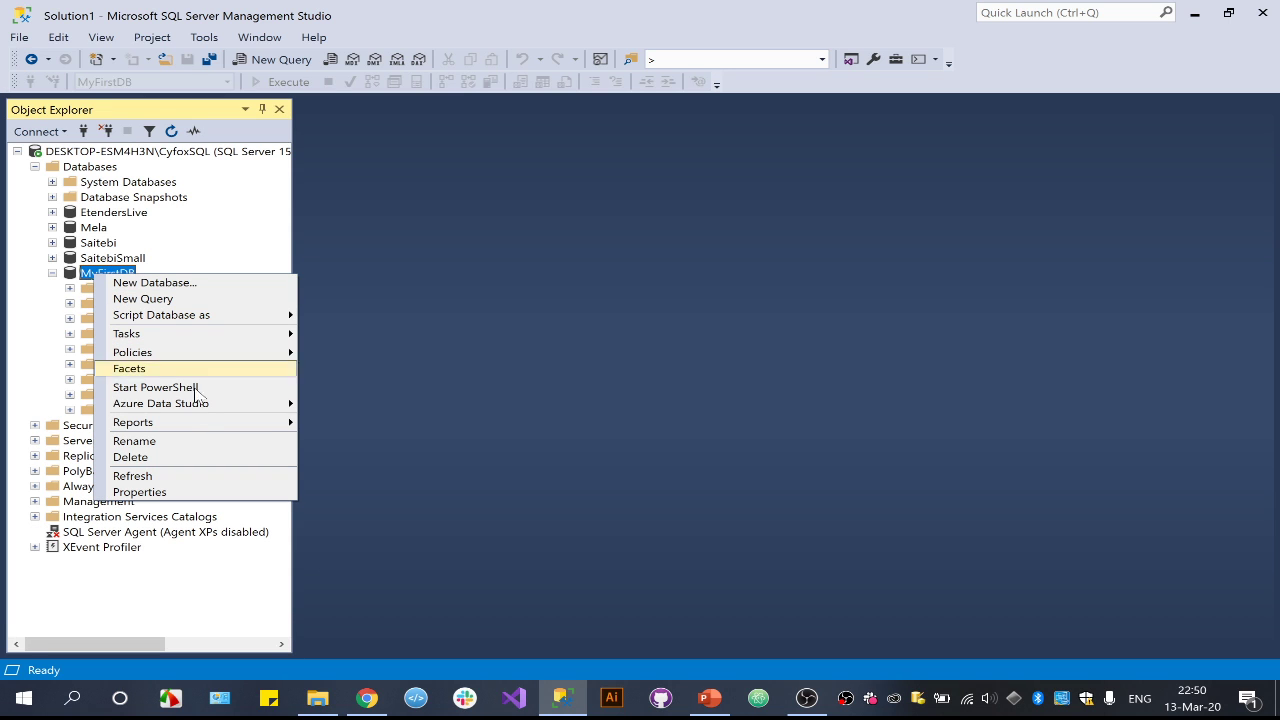
left_click(170, 491)
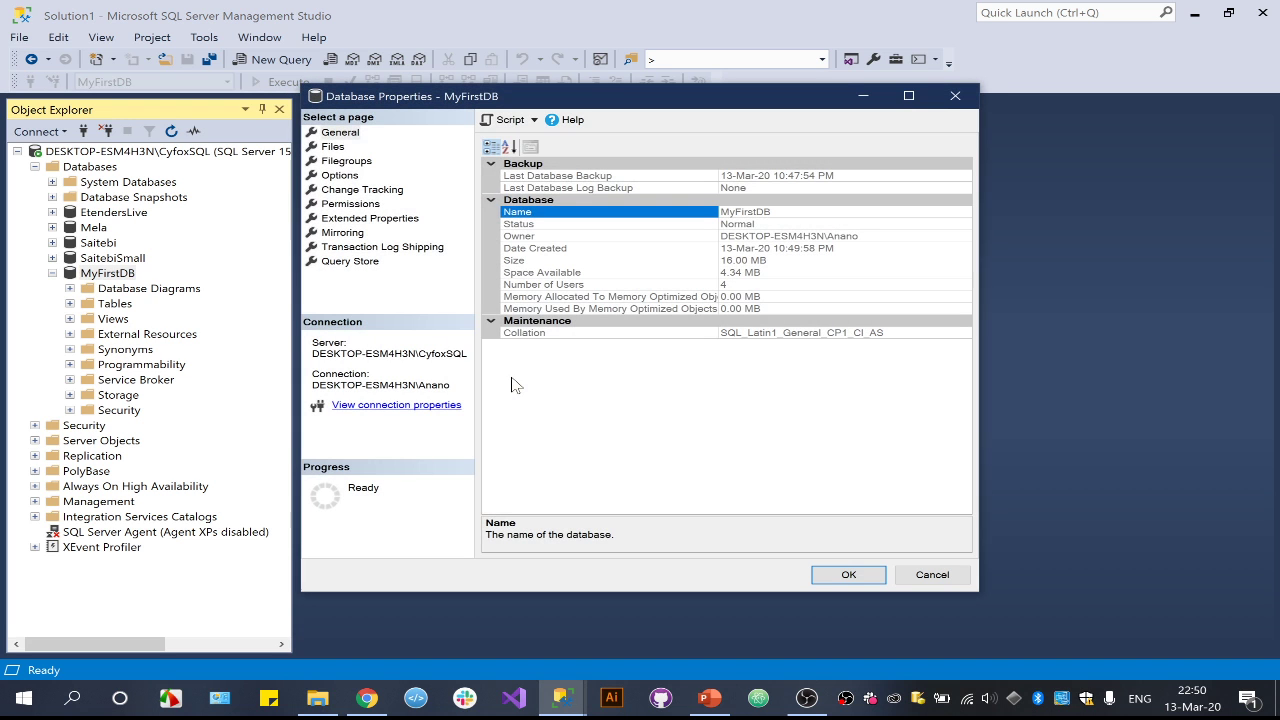
left_click(332, 147)
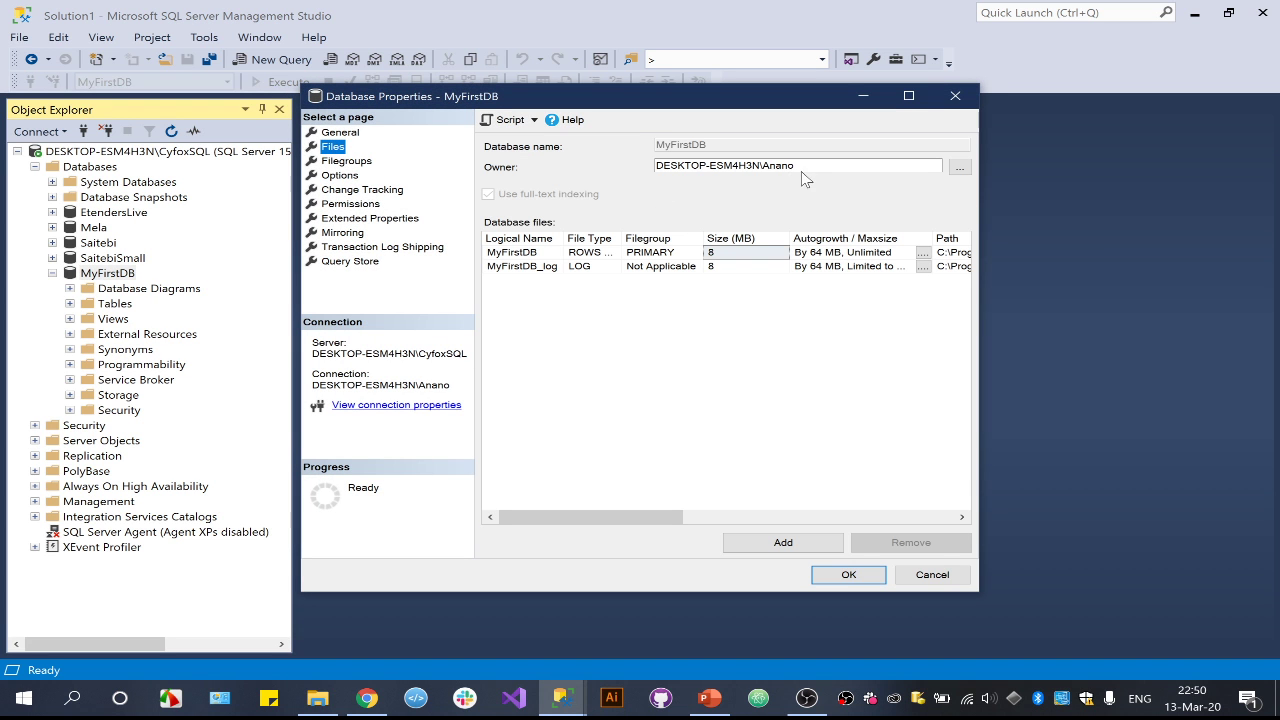
left_click_drag(796, 165, 662, 166)
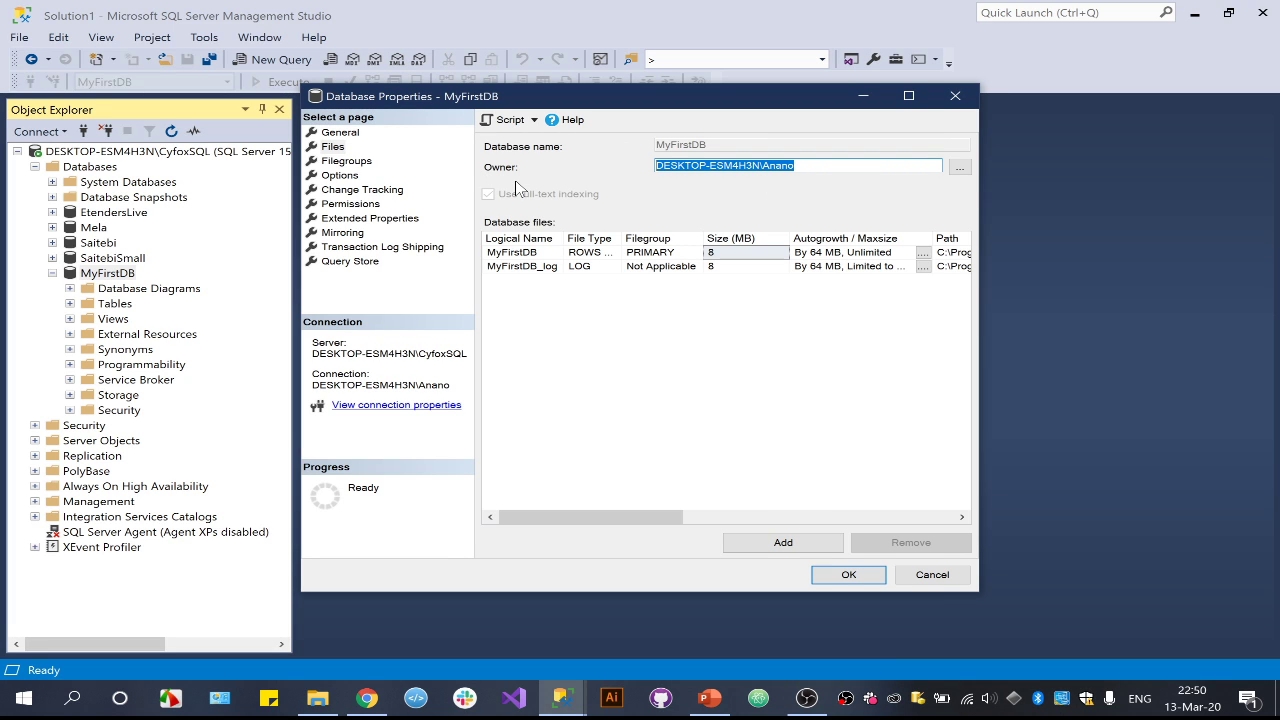
left_click(959, 168)
left_click(789, 374)
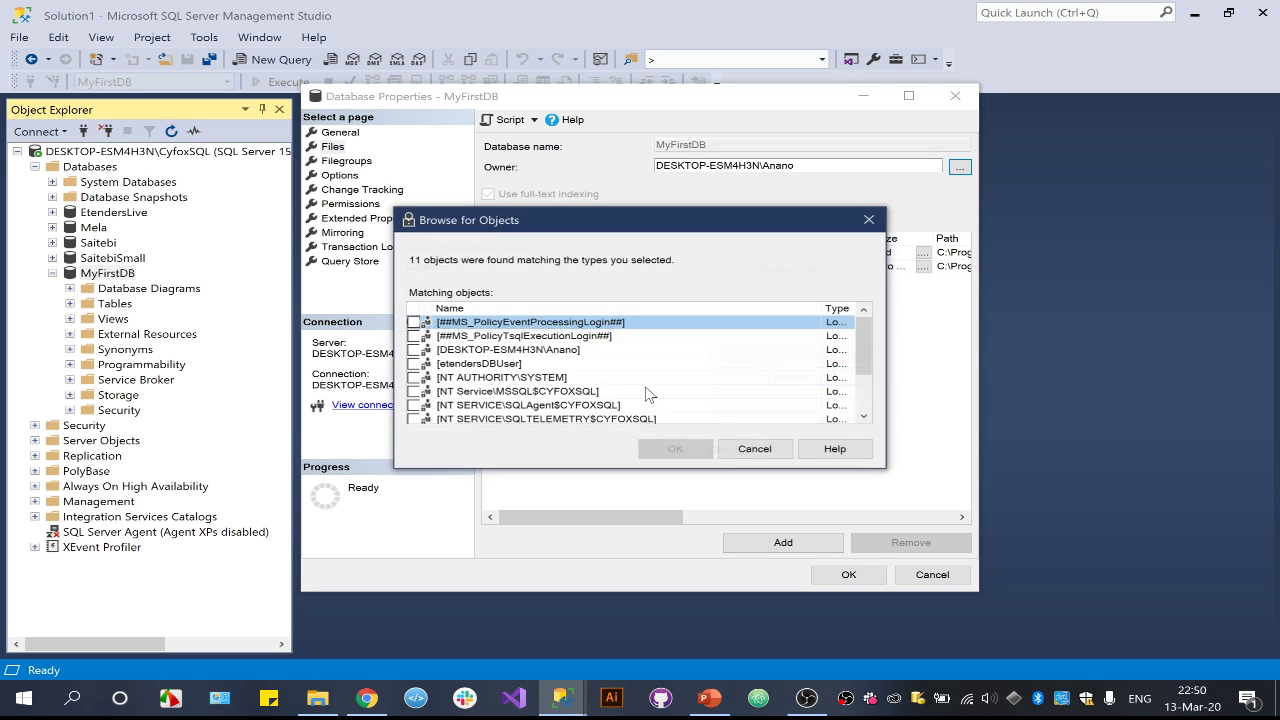
scroll(498, 368, "down", 2)
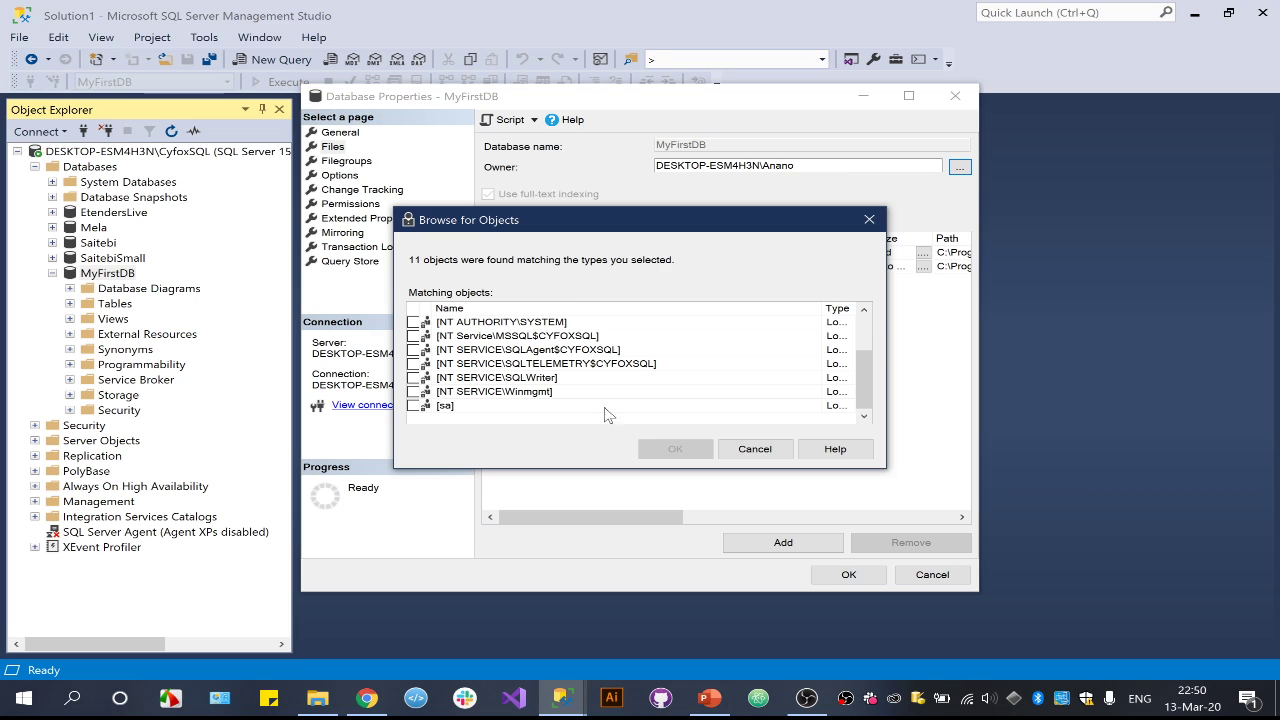
scroll(592, 404, "up", 2)
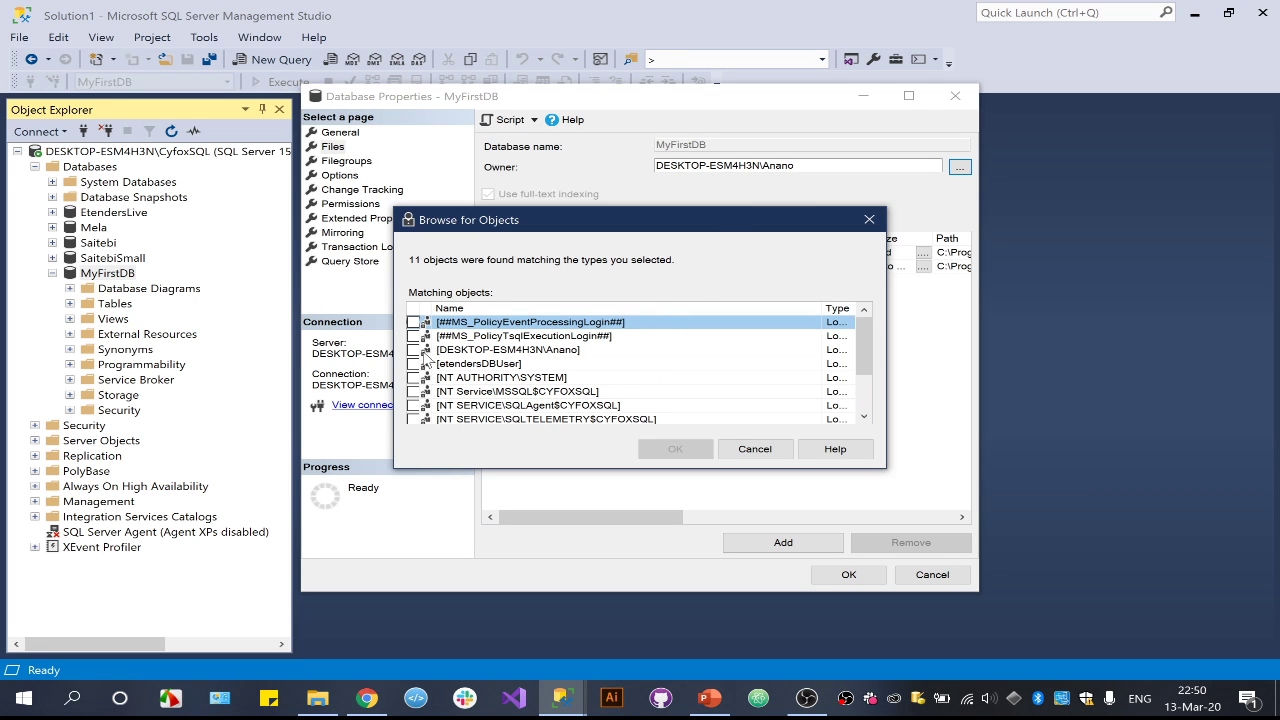
left_click(868, 220)
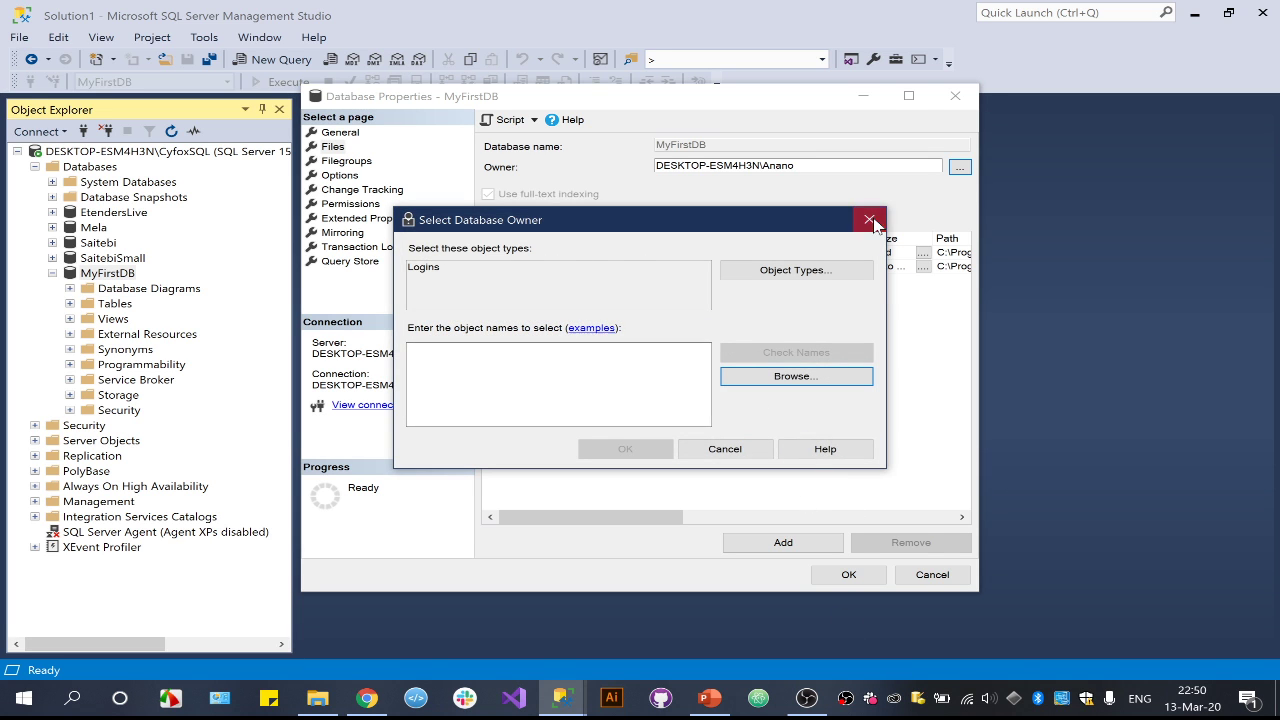
left_click(865, 226)
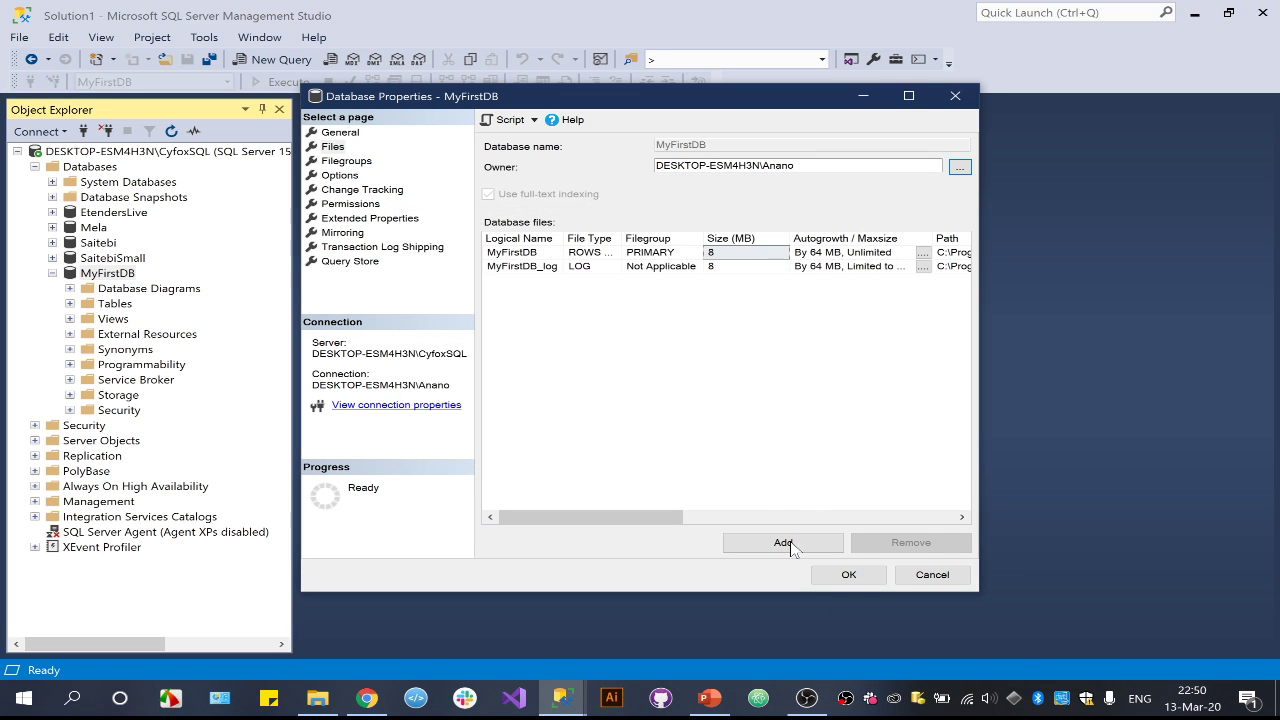
left_click(955, 96)
left_click(70, 303)
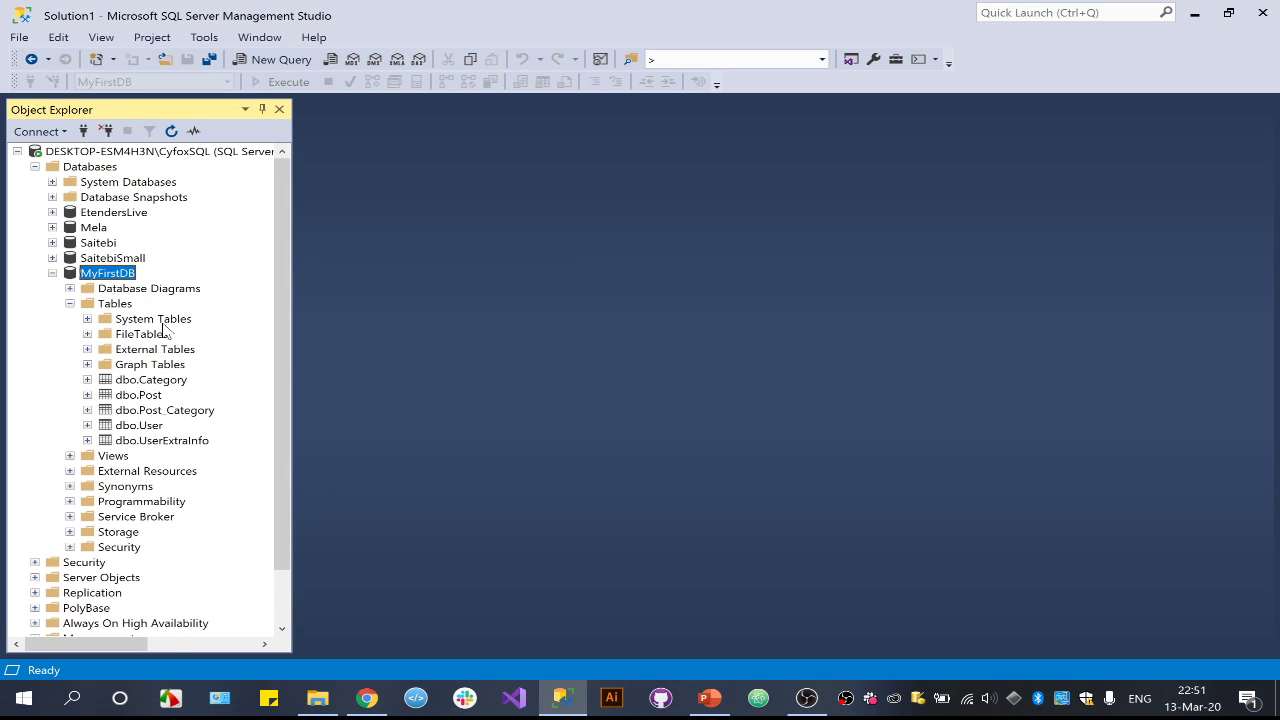
Select the top 1000 rows of dbo.User, then close the results and collapse MyFirstDB.
right_click(140, 425)
left_click(215, 389)
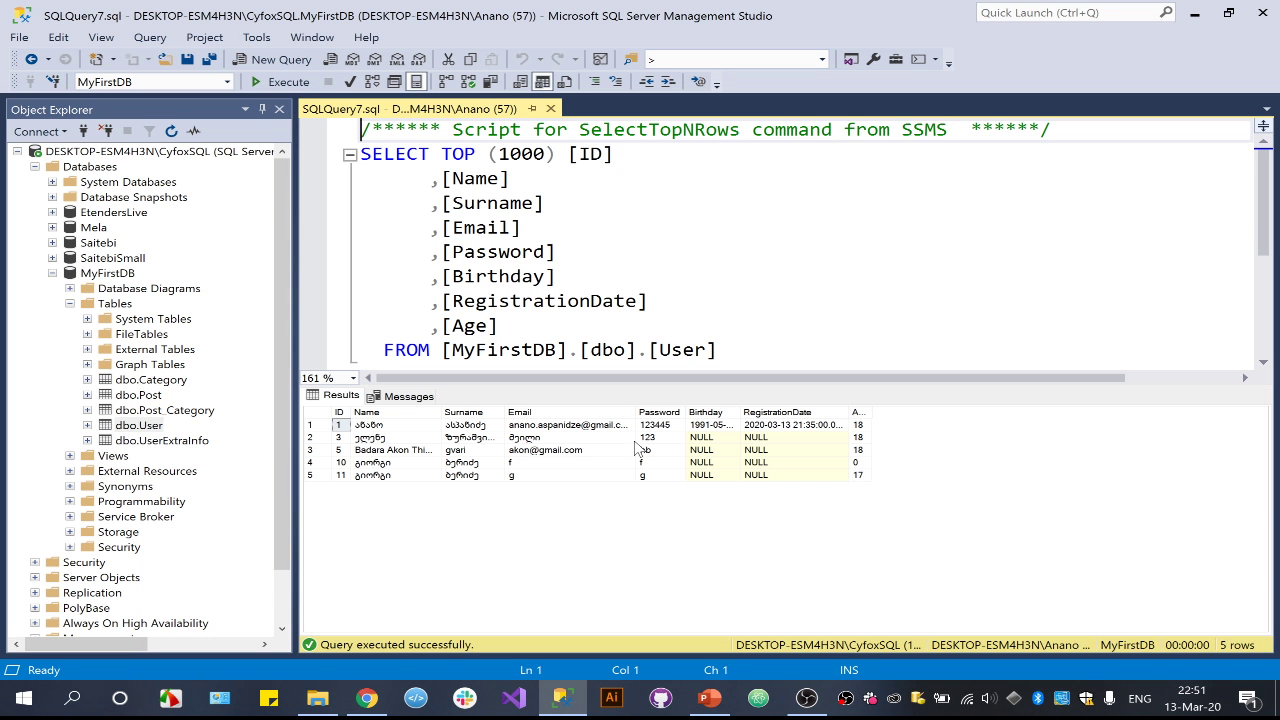
left_click(550, 108)
left_click(52, 273)
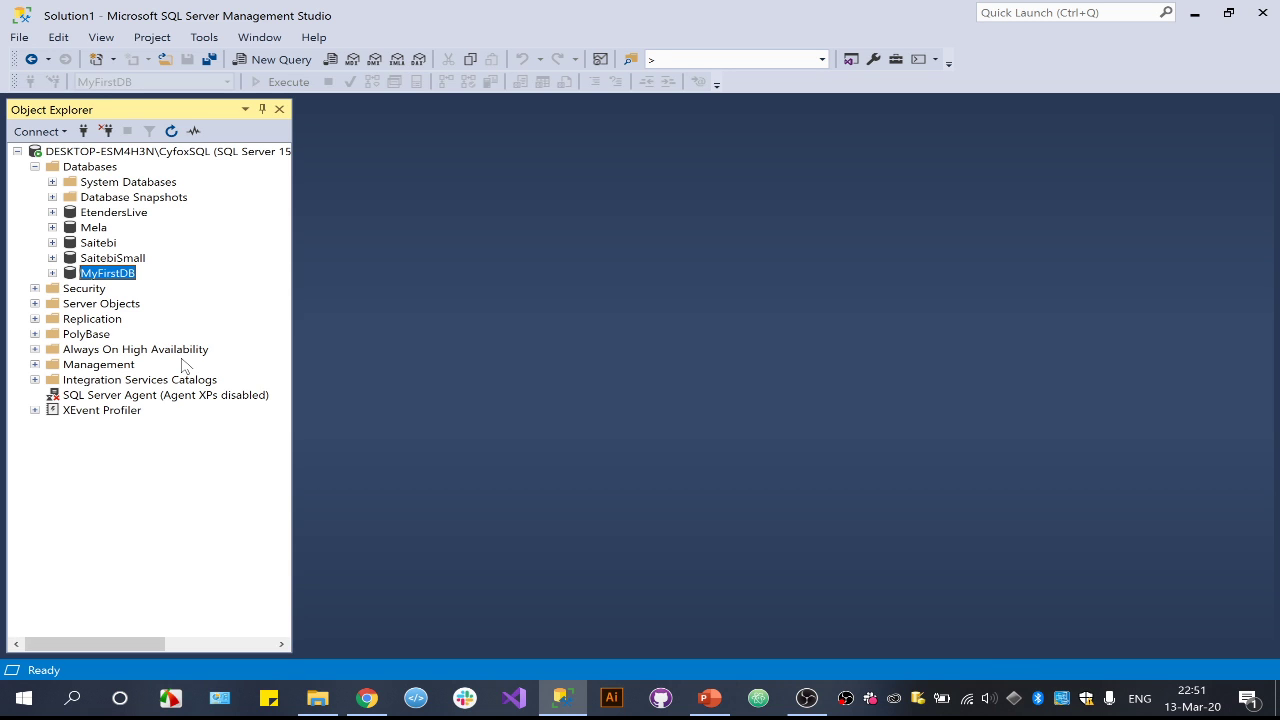
View the SSMS version 18.3.1 in Help > About, then switch to Chrome.
mouse_move(566, 701)
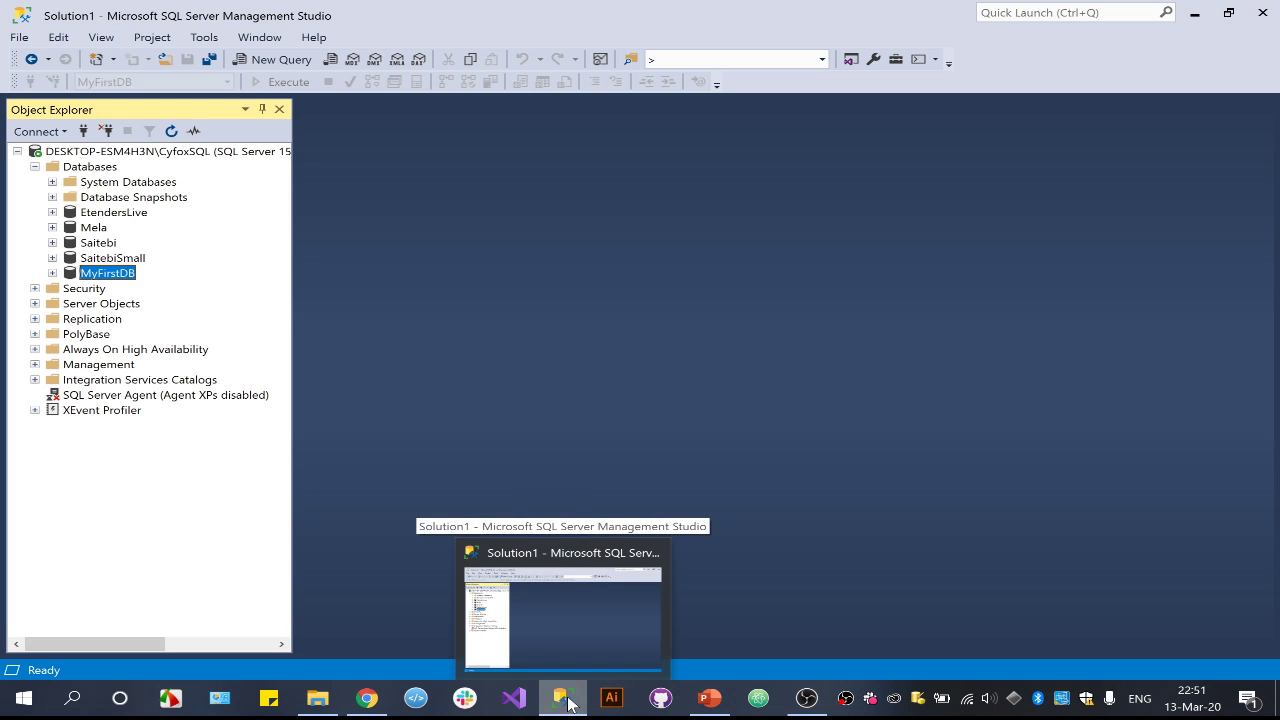
right_click(567, 703)
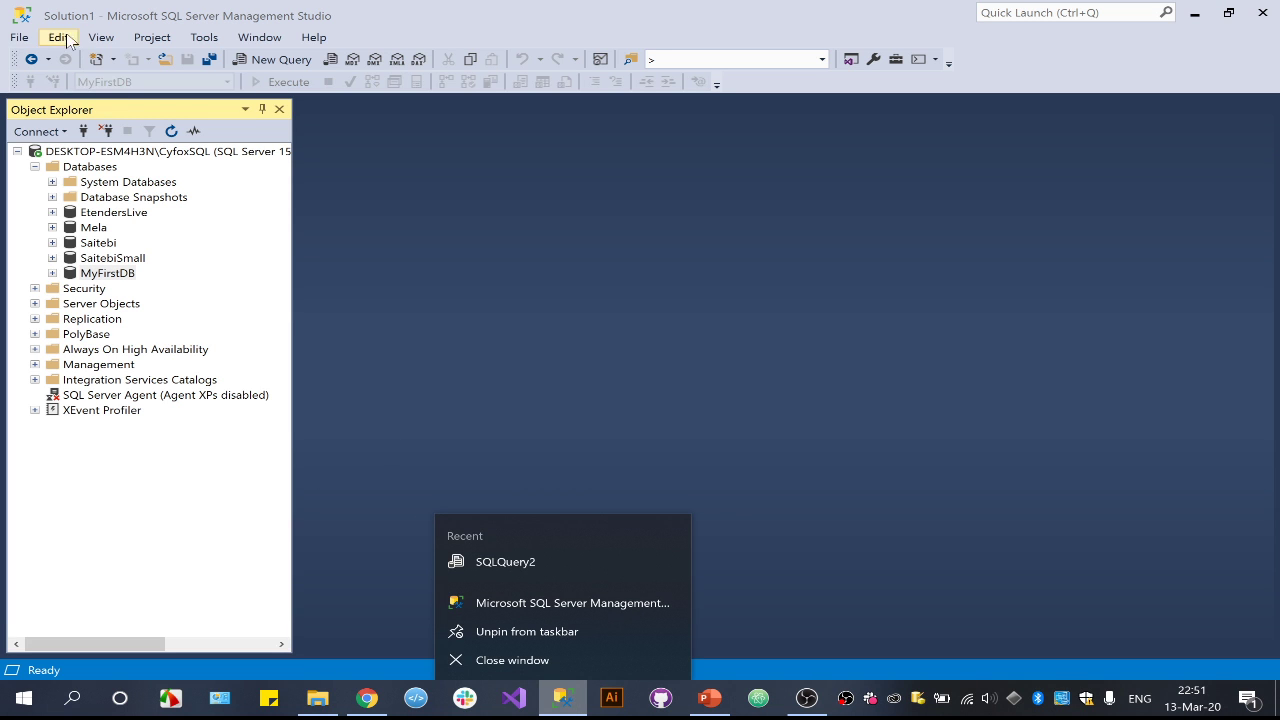
left_click(30, 38)
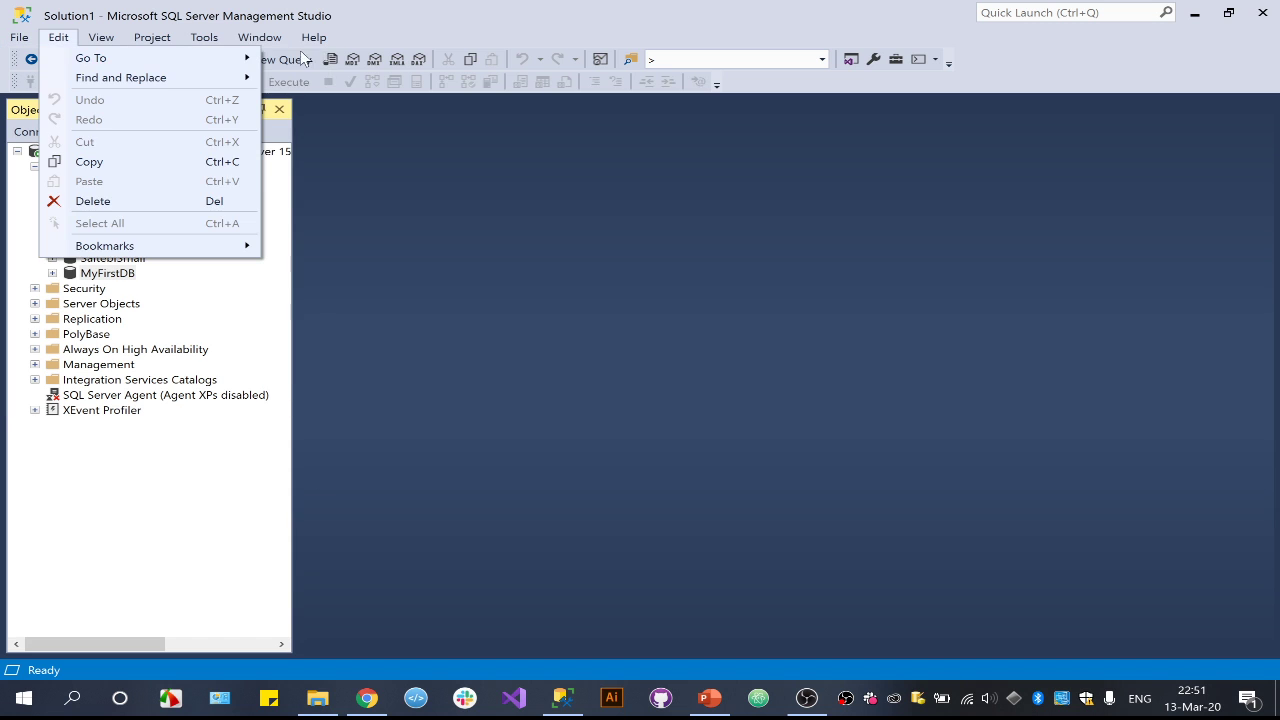
mouse_move(313, 37)
left_click(373, 206)
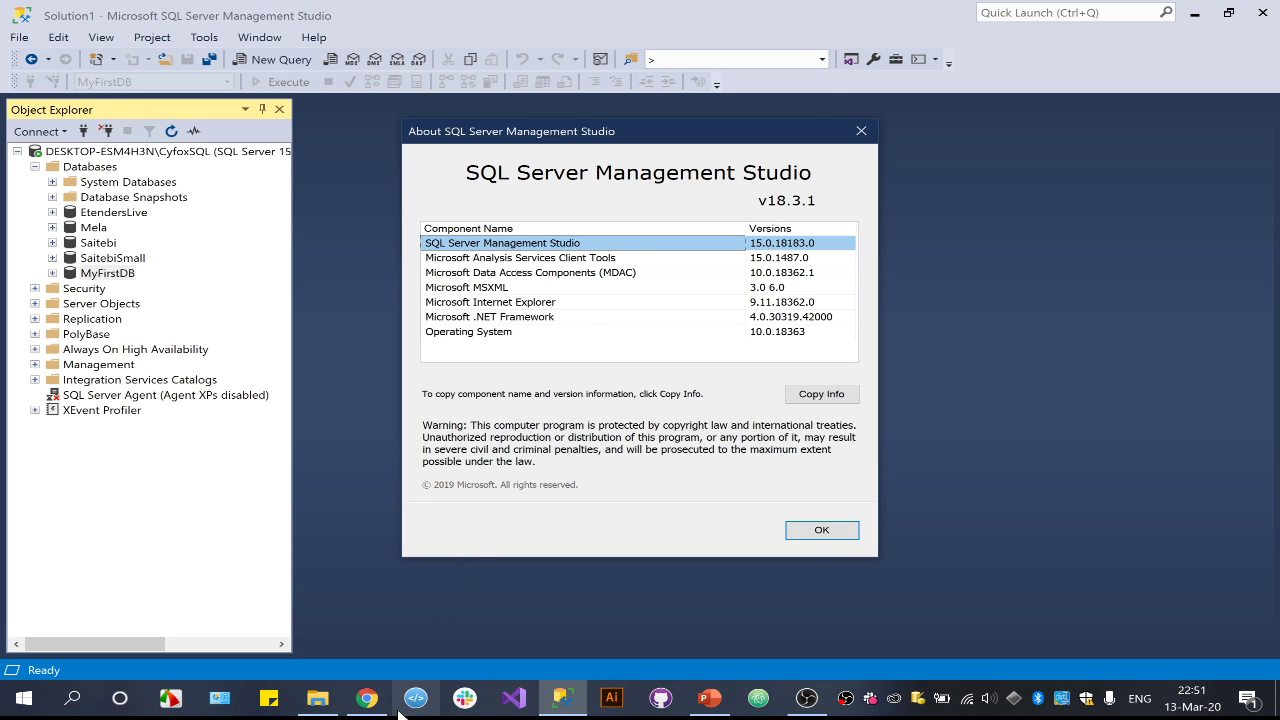
left_click(368, 698)
Search 'ssms download' and open Microsoft's Download SSMS page.
left_click(900, 46)
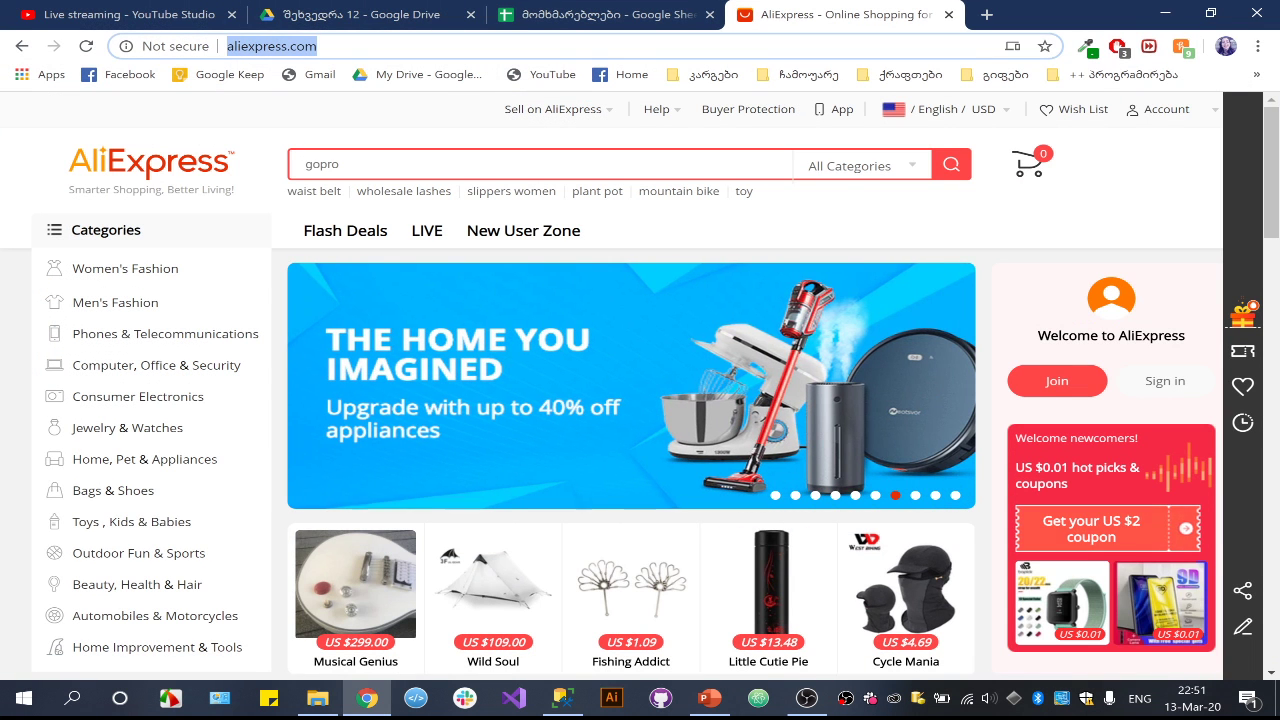
type("ssms")
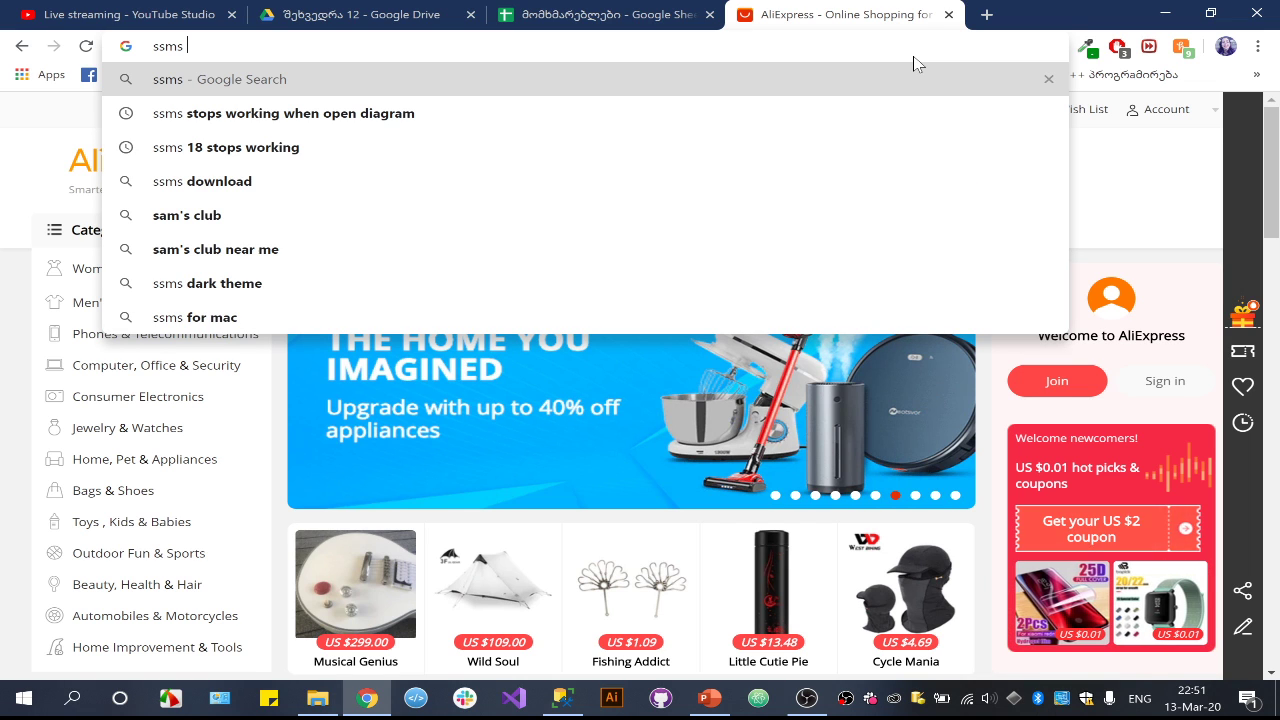
type(" download")
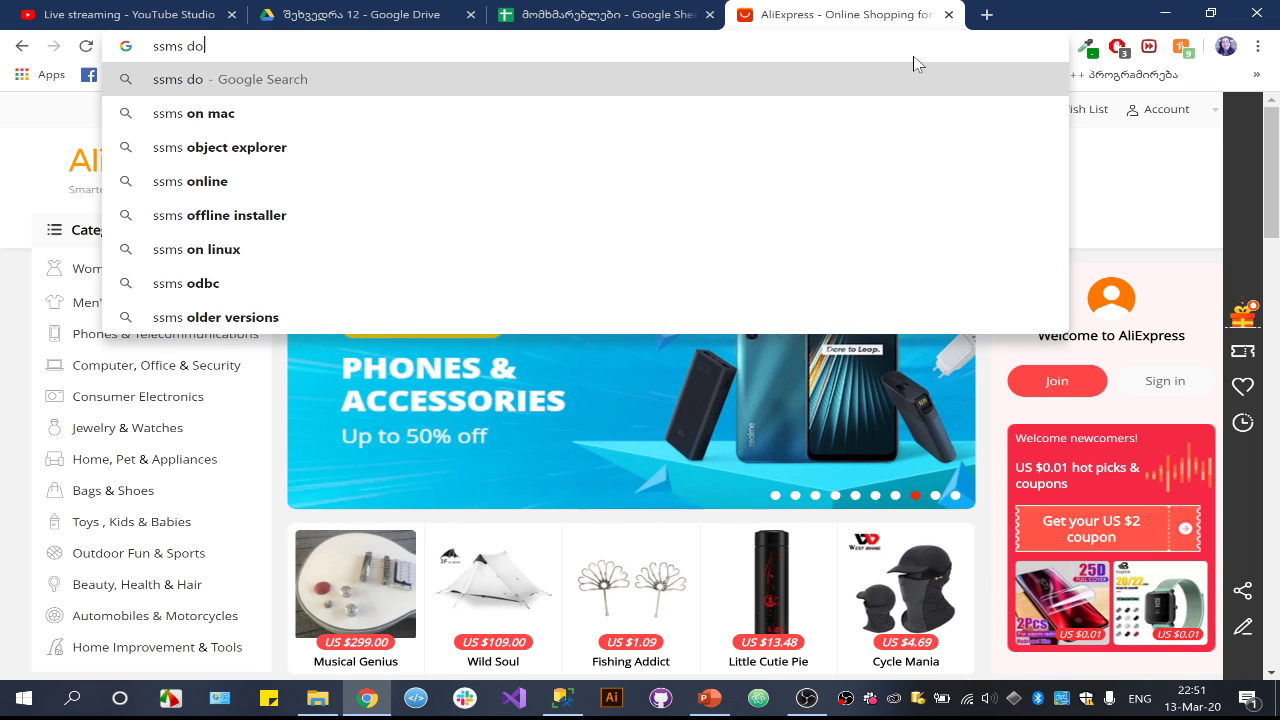
key("Return")
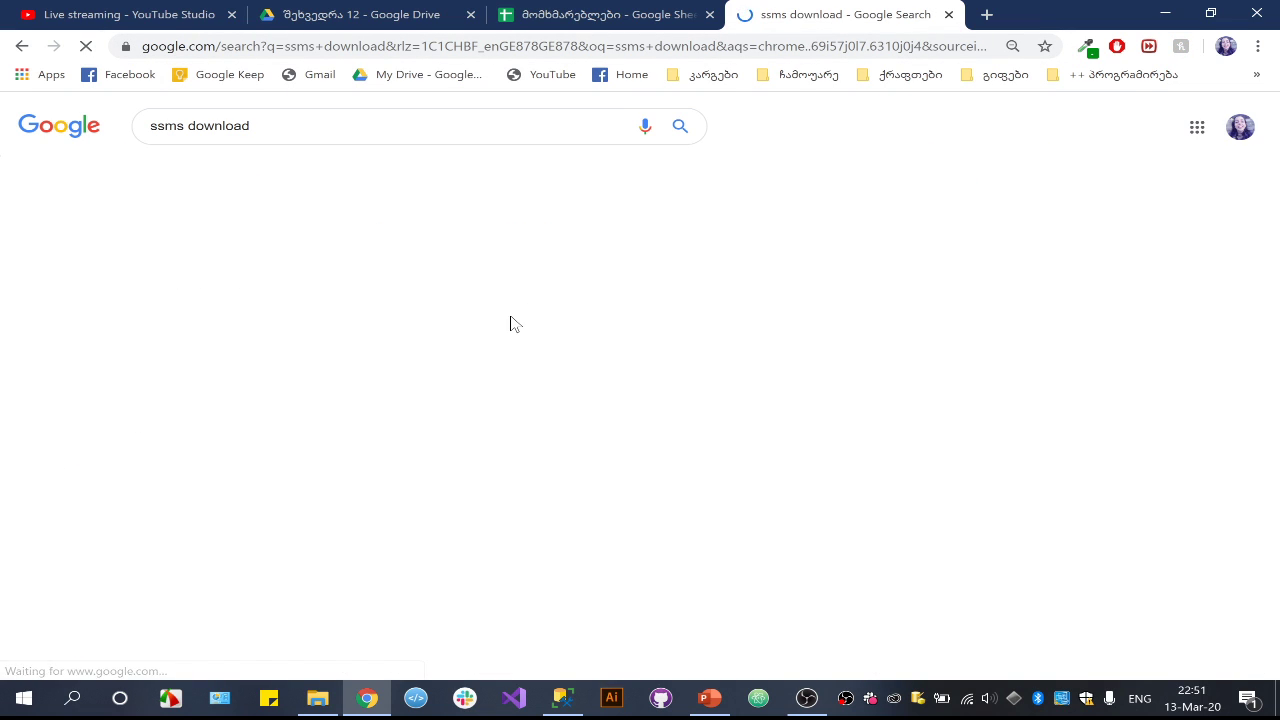
left_click(408, 262)
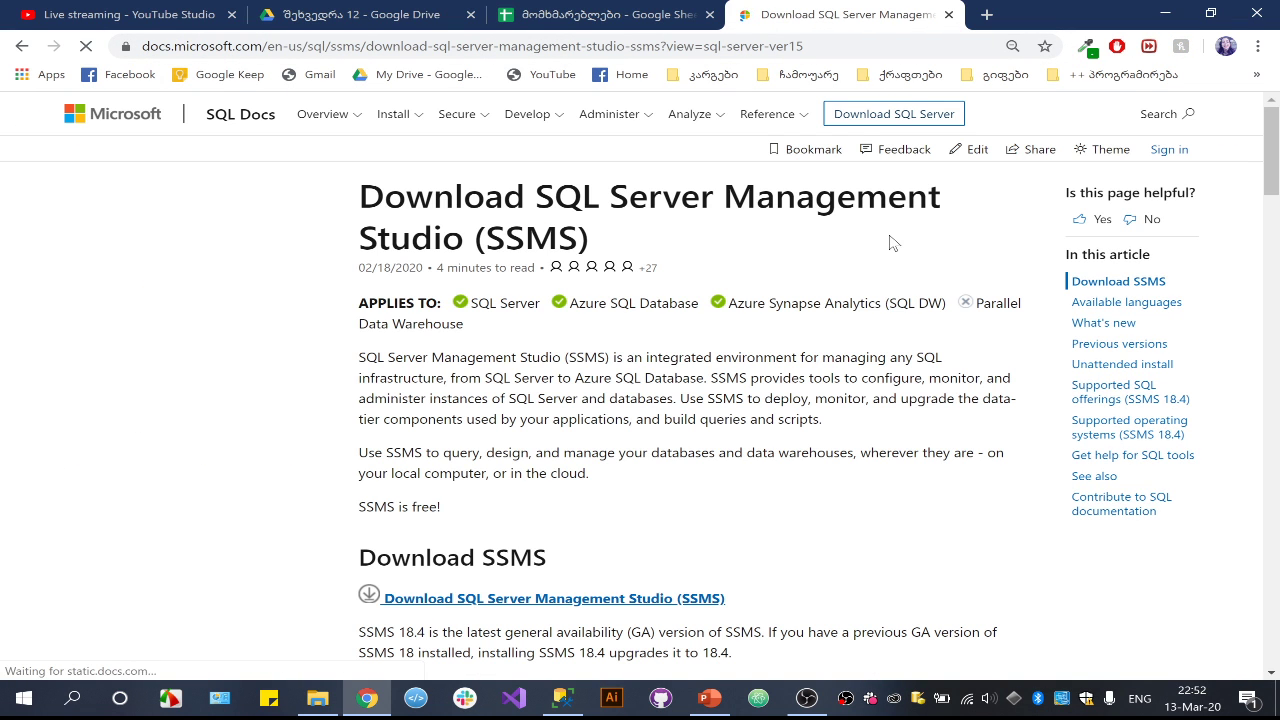
scroll(846, 486, "down", 2)
scroll(860, 490, "down", 1)
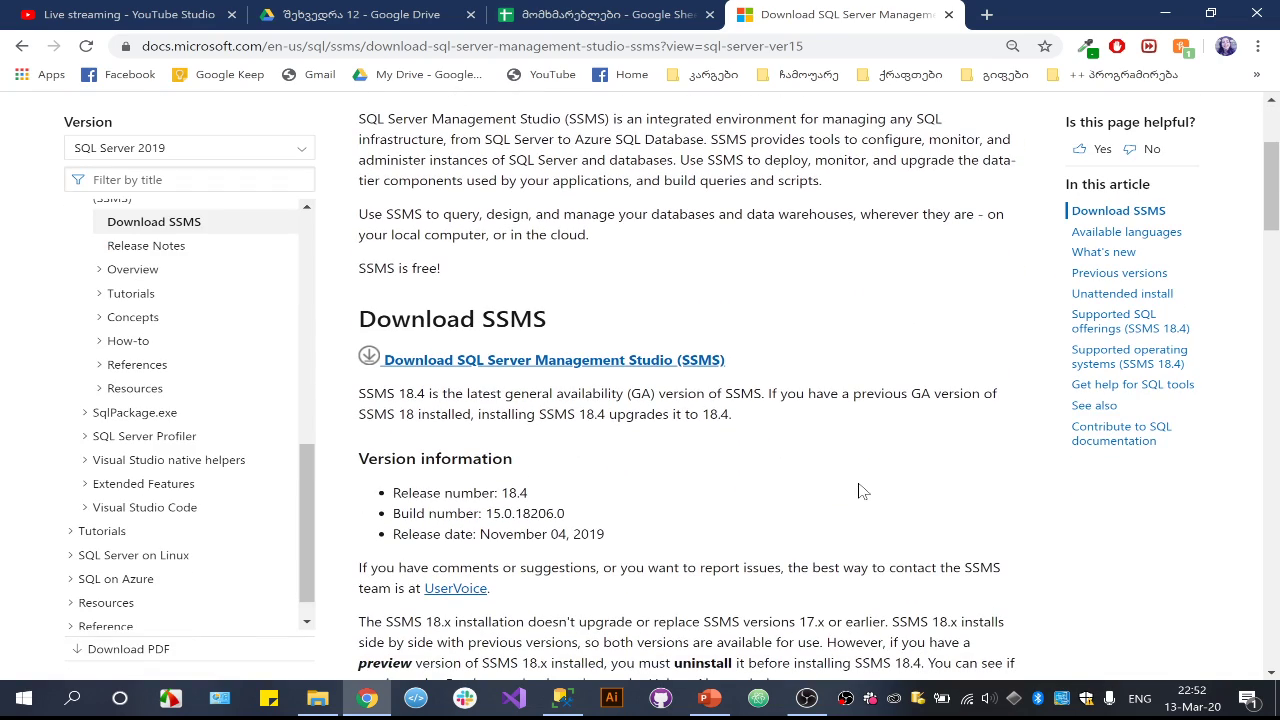
scroll(846, 491, "down", 1)
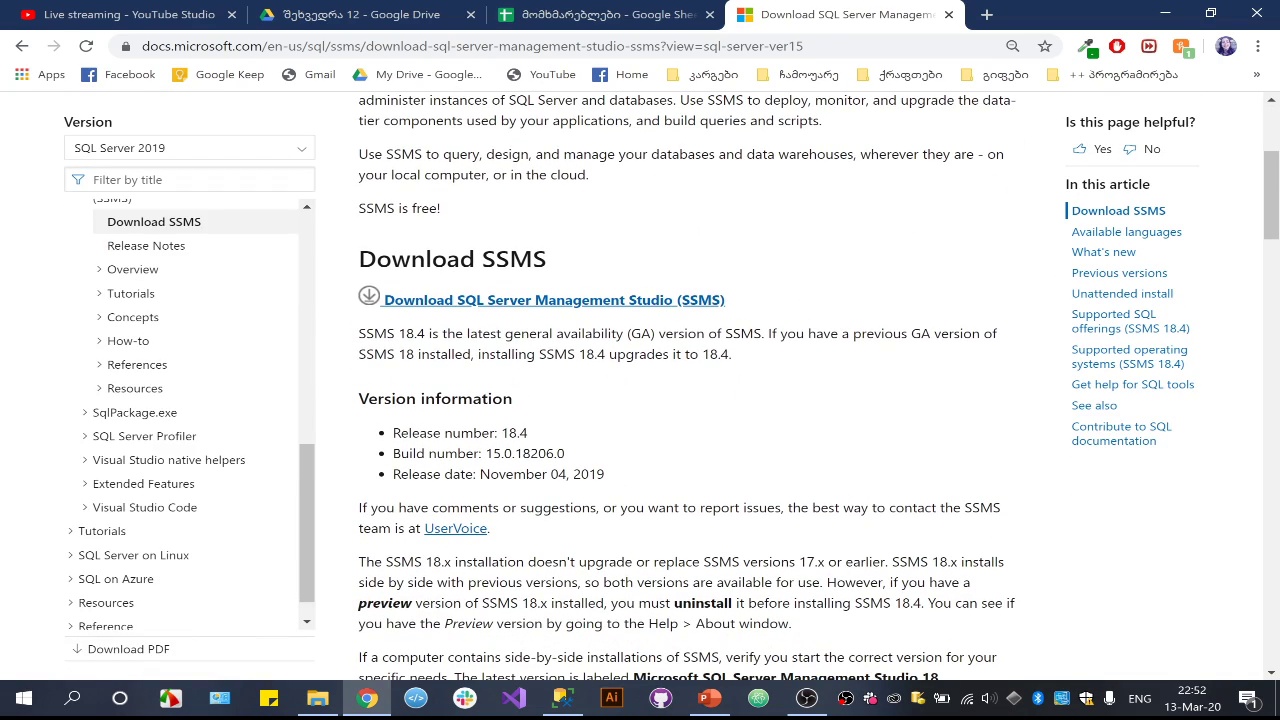
scroll(570, 400, "up", 3)
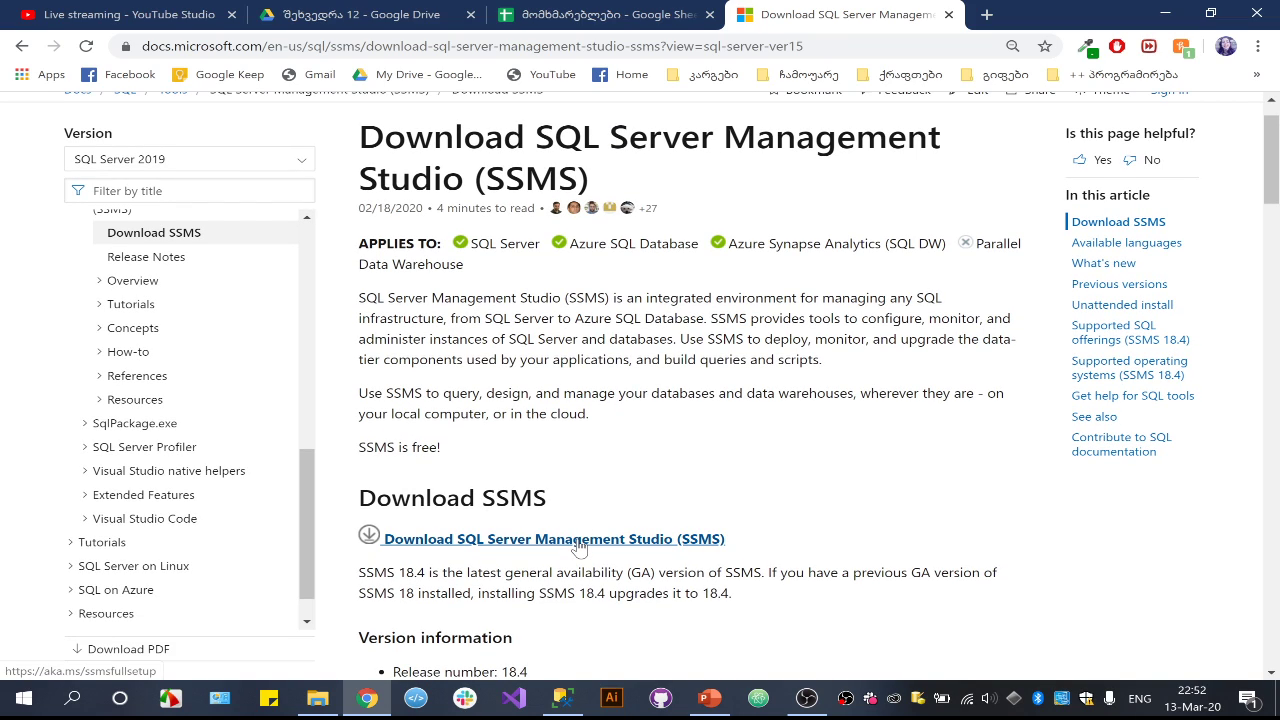
scroll(889, 466, "down", 4)
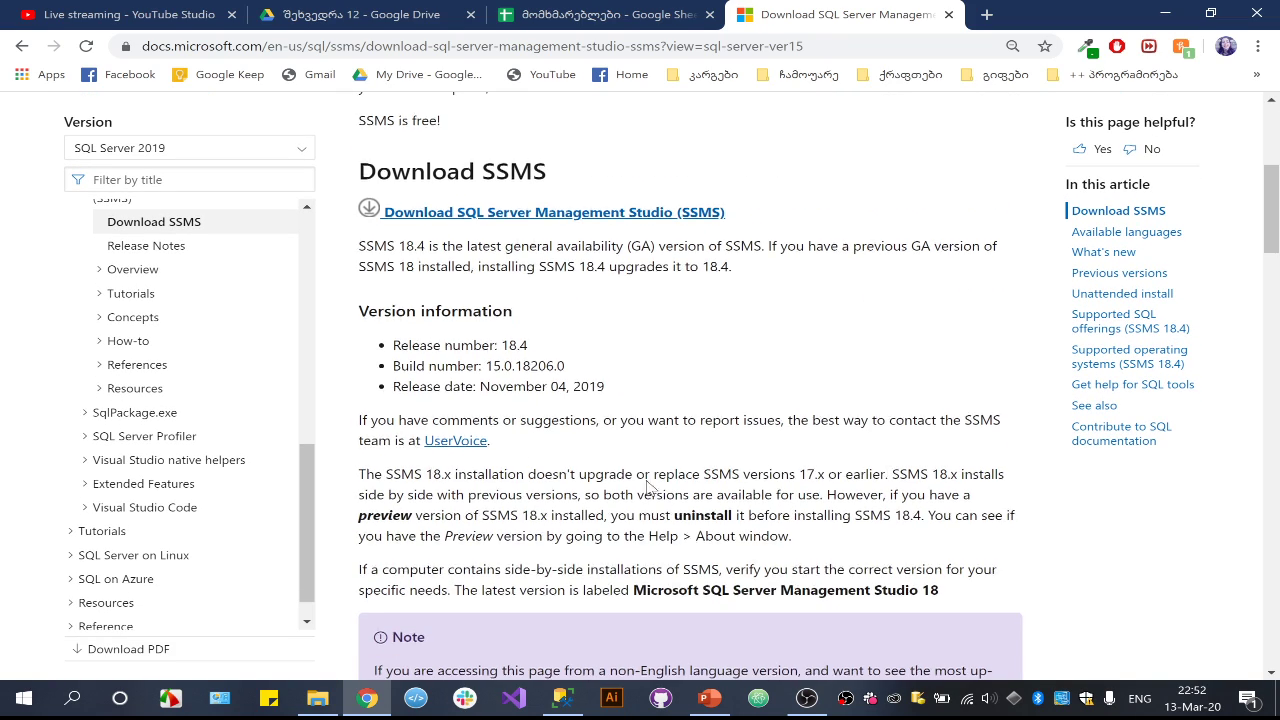
scroll(655, 487, "up", 1)
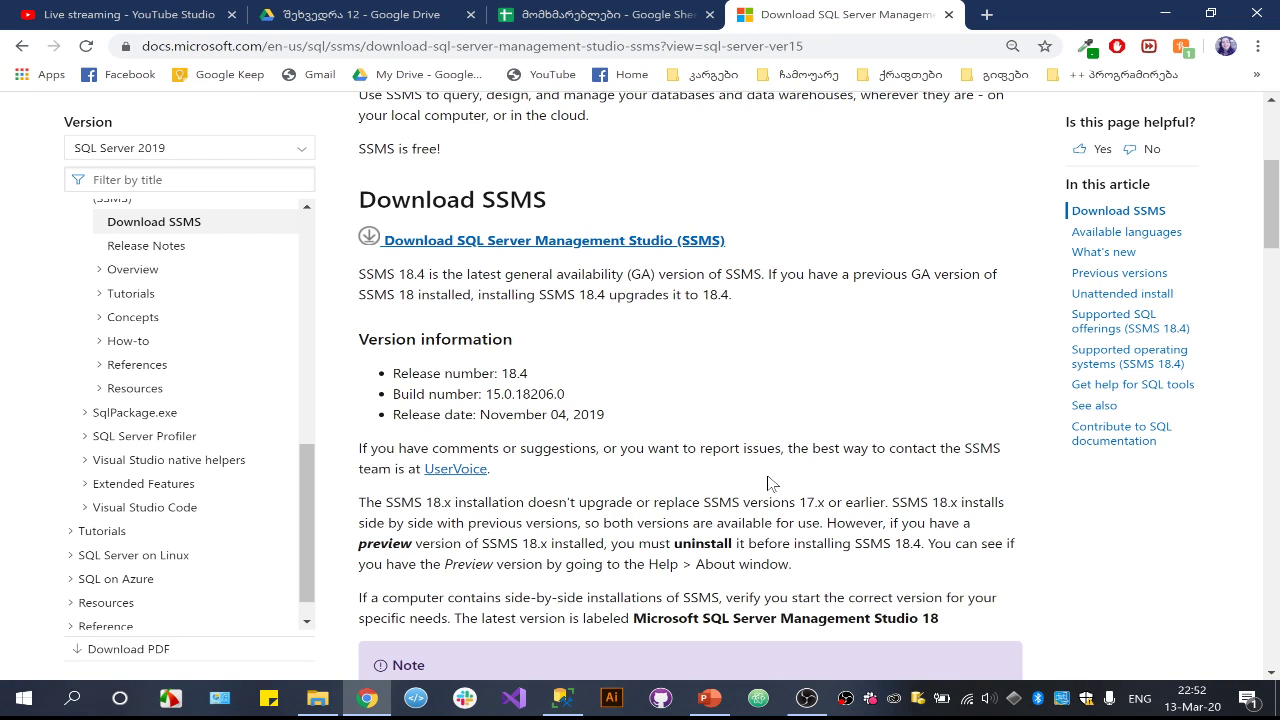
Compare the installed SSMS version 18.3.1 with the versions listed on the download page.
left_click(562, 698)
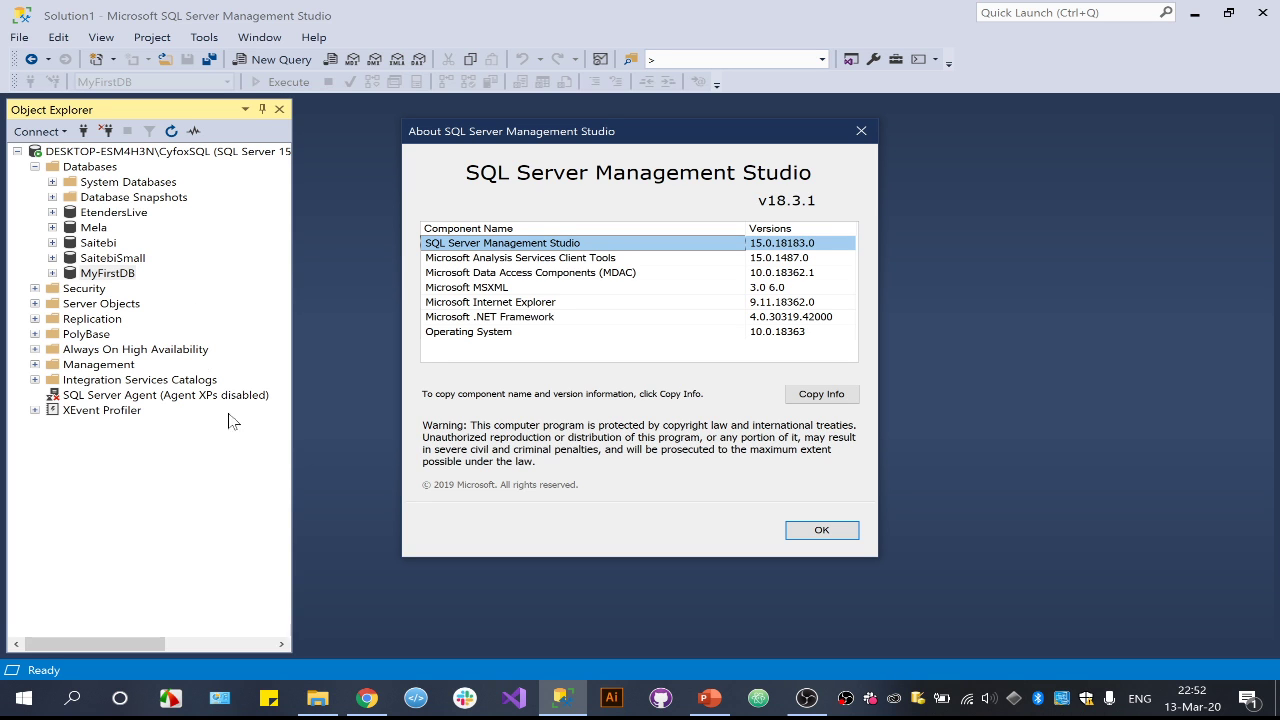
left_click(368, 694)
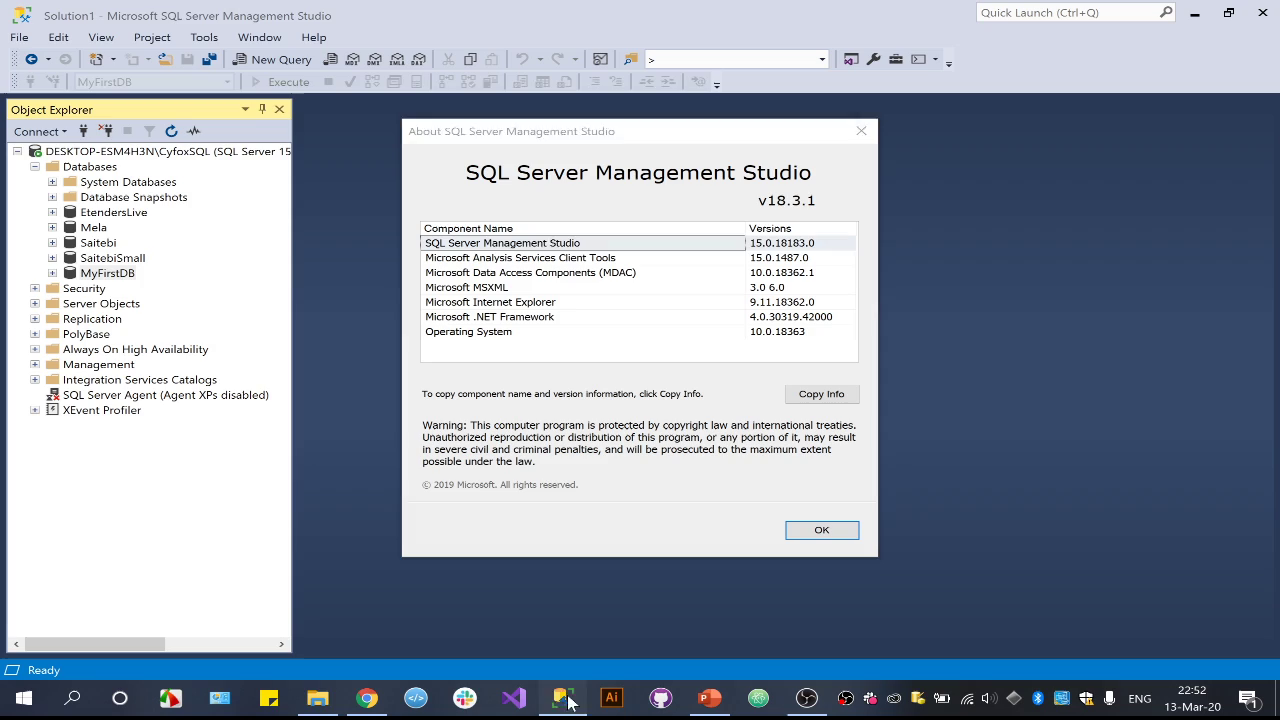
left_click(562, 698)
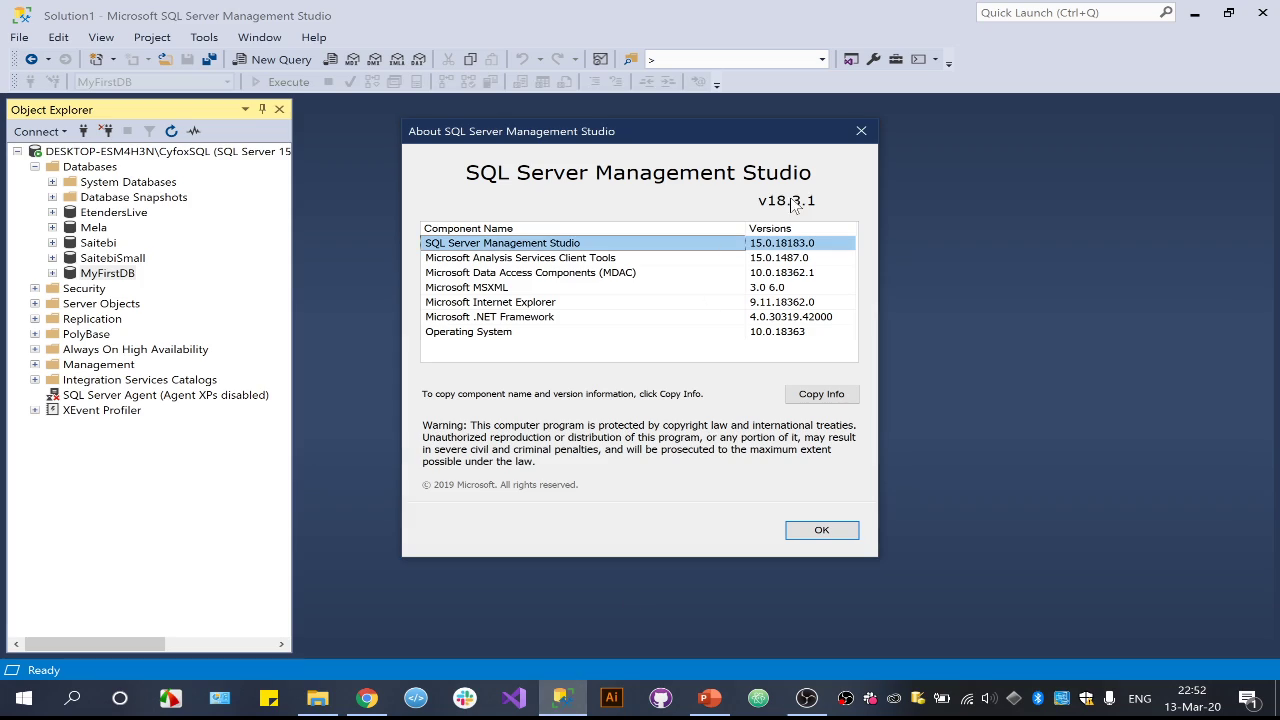
left_click(368, 698)
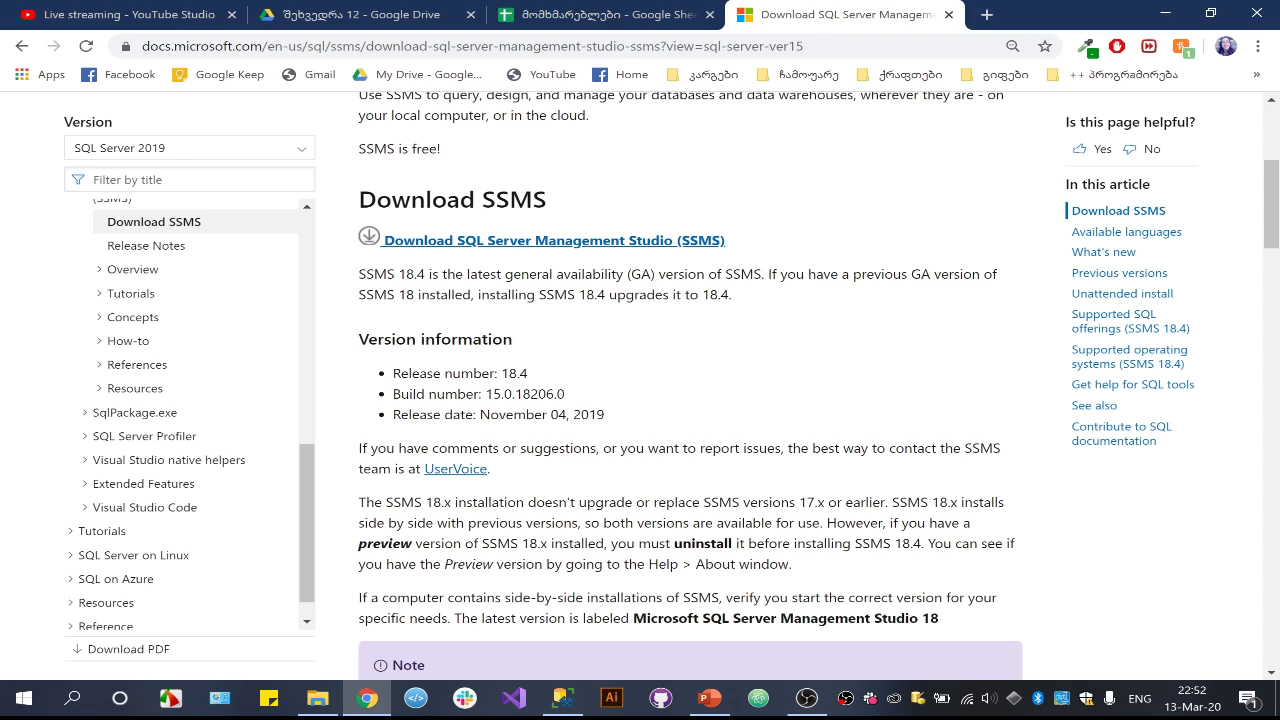
scroll(757, 450, "down", 2)
scroll(852, 413, "up", 2)
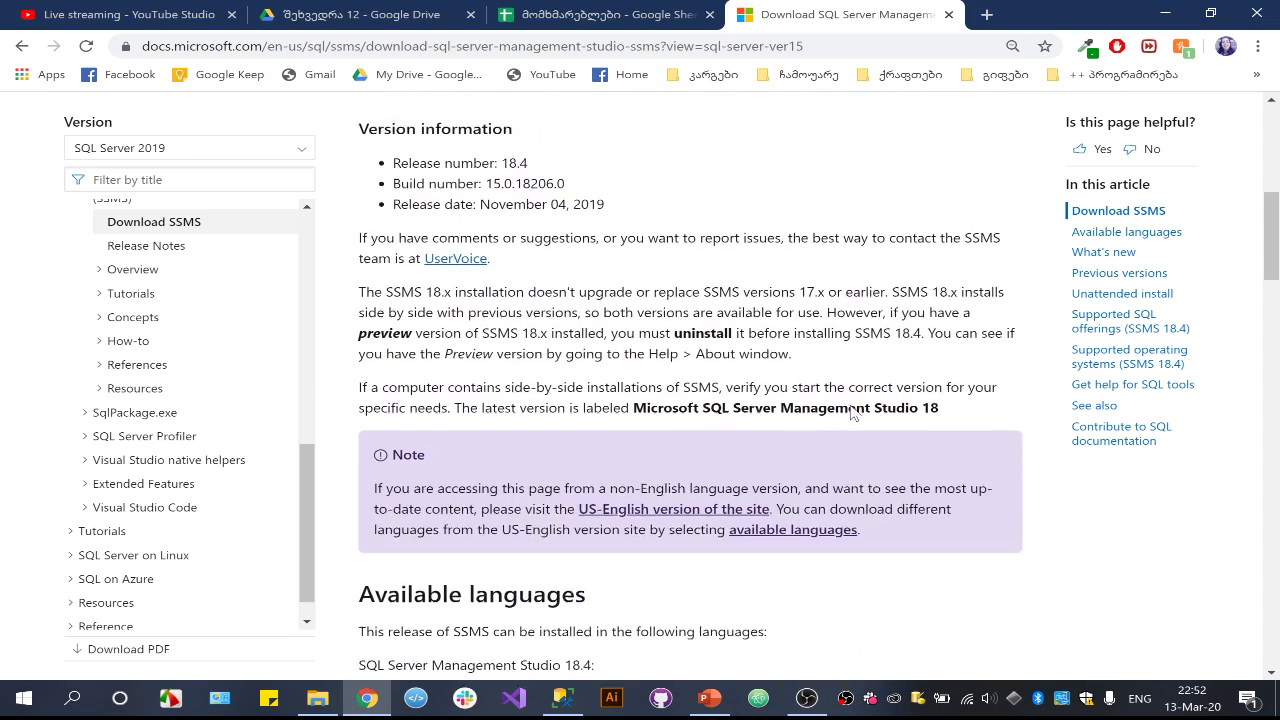
scroll(852, 413, "up", 3)
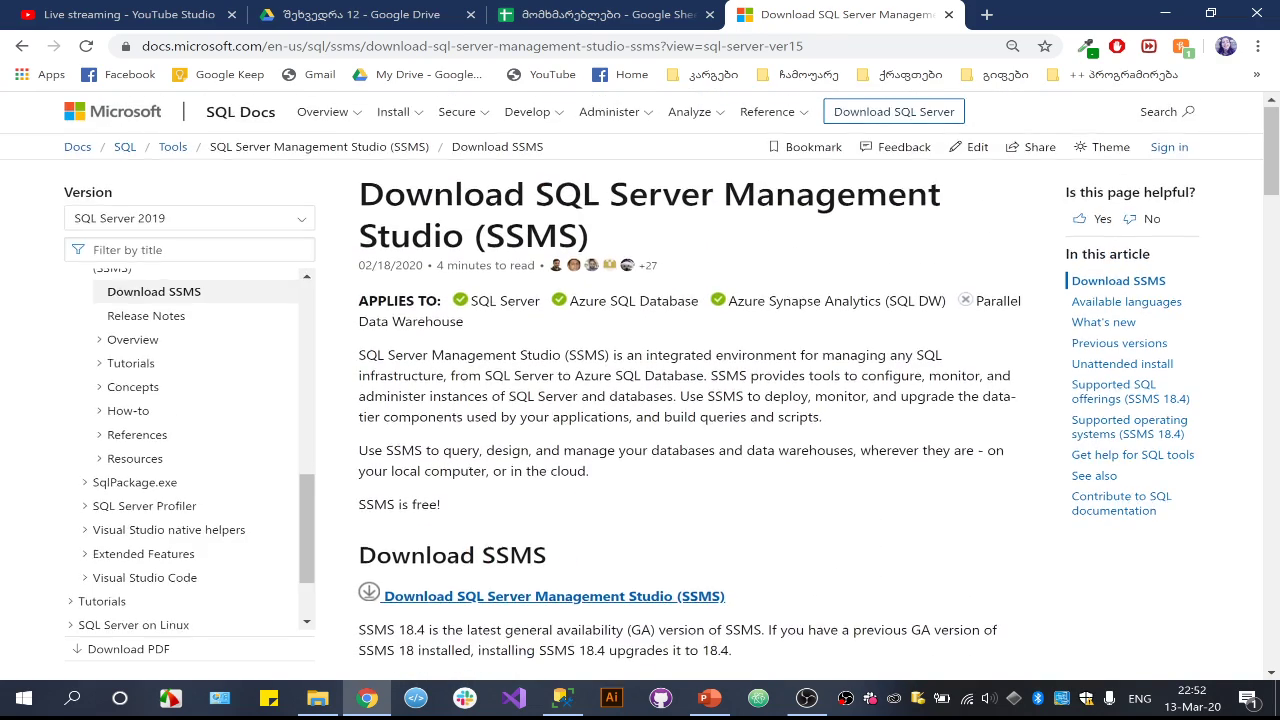
scroll(849, 409, "down", 2)
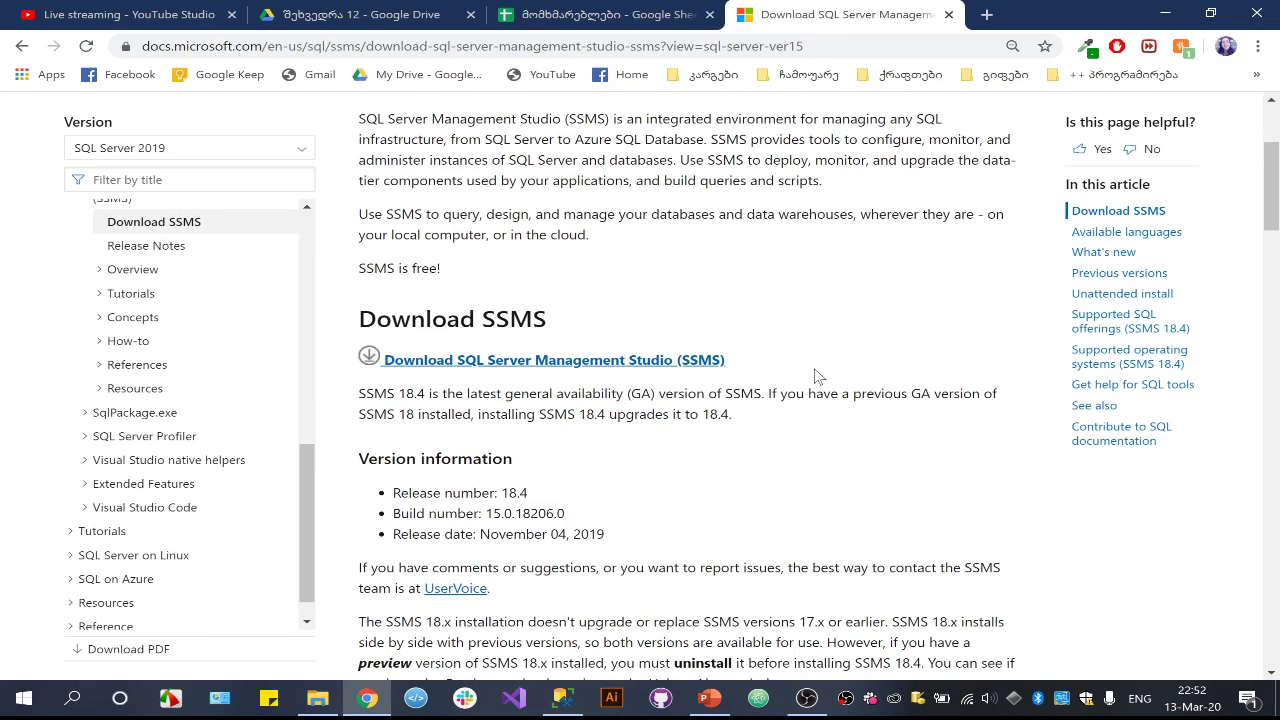
scroll(815, 376, "down", 1)
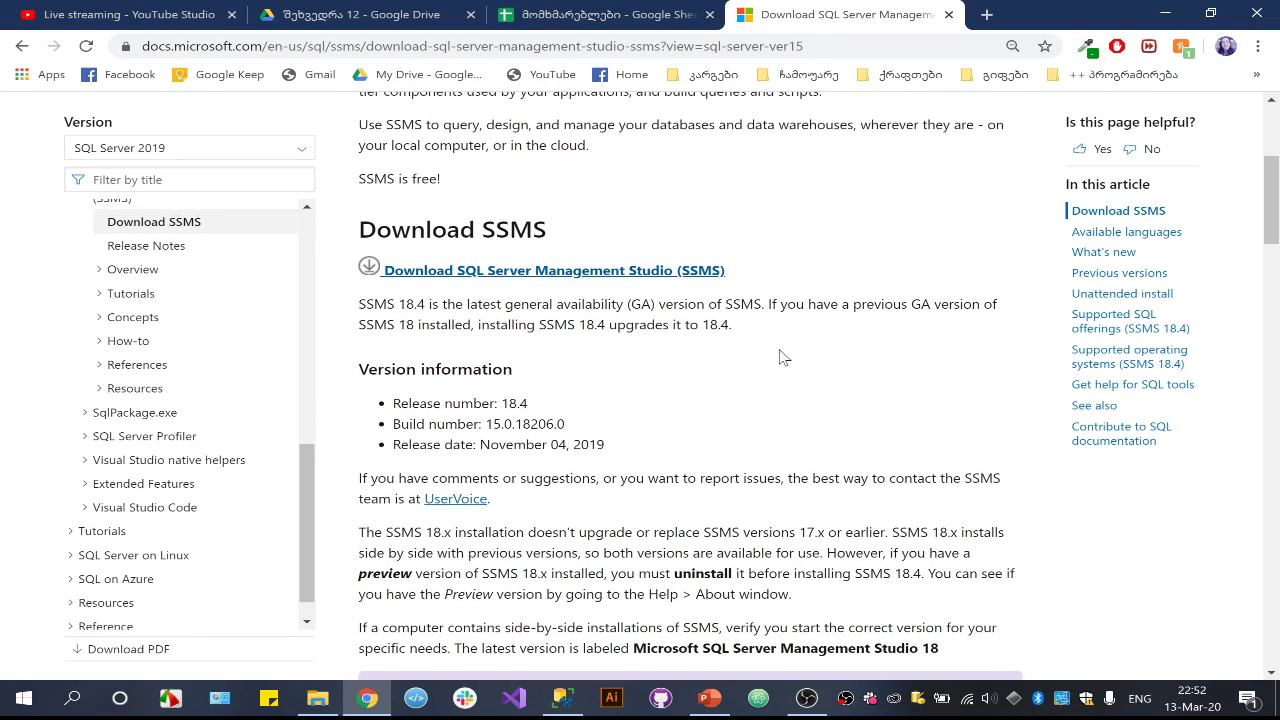
scroll(783, 357, "up", 3)
scroll(594, 434, "down", 1)
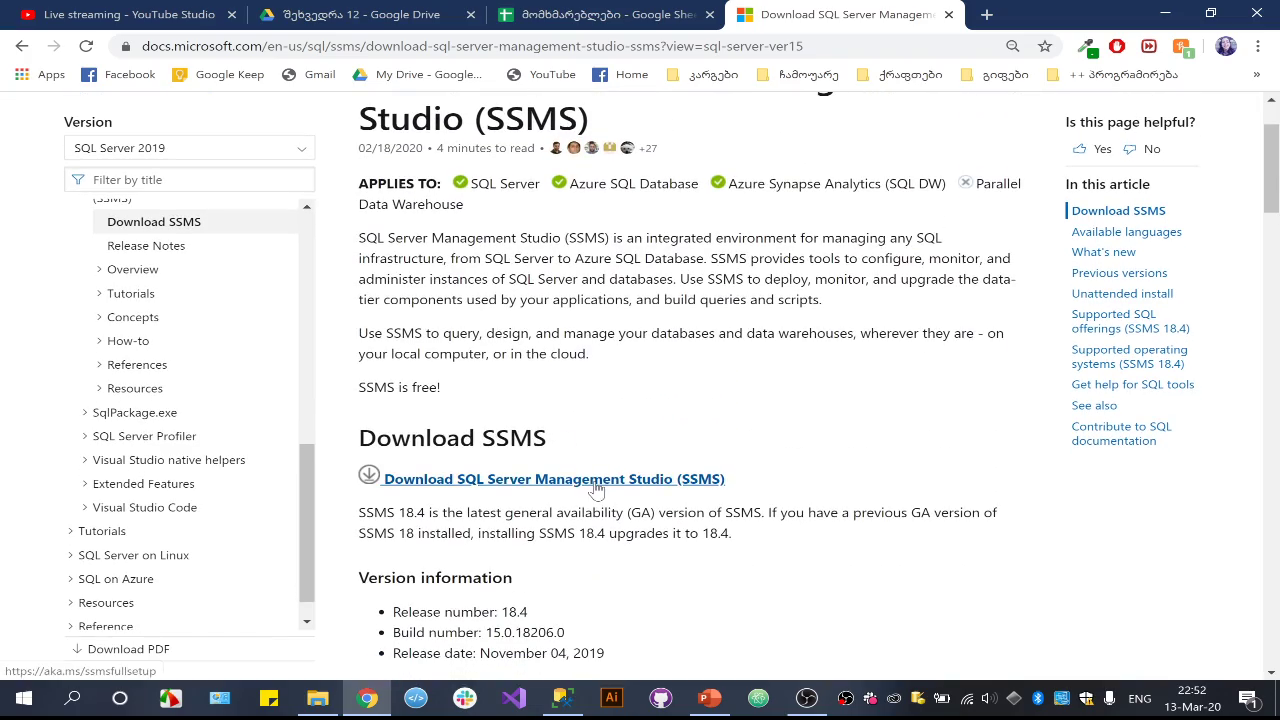
scroll(820, 380, "down", 10)
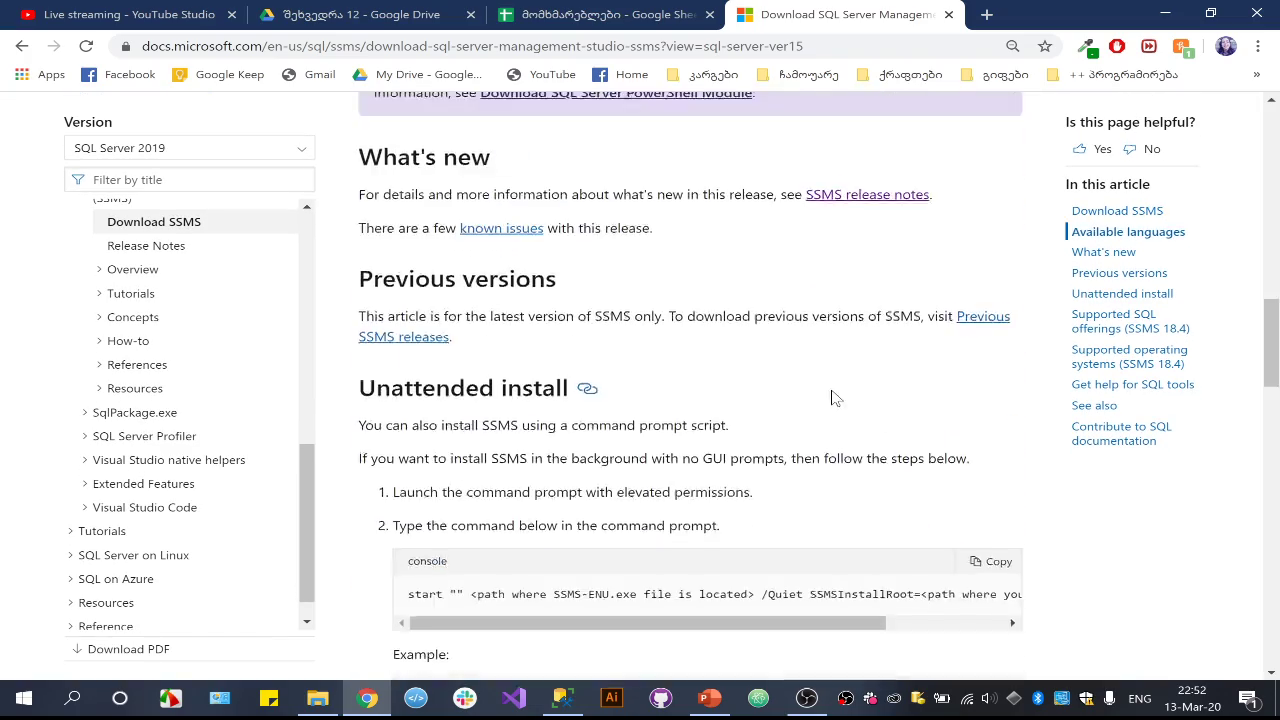
scroll(830, 398, "down", 12)
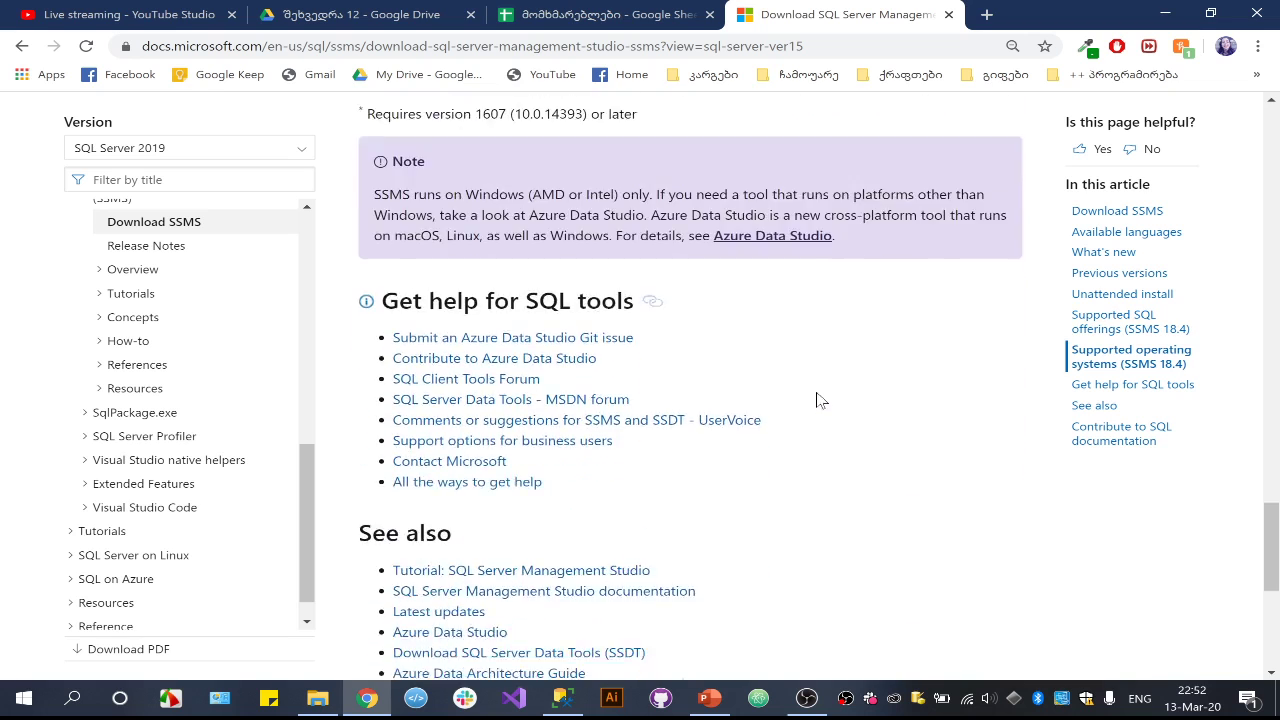
scroll(820, 400, "down", 4)
scroll(826, 396, "down", 2)
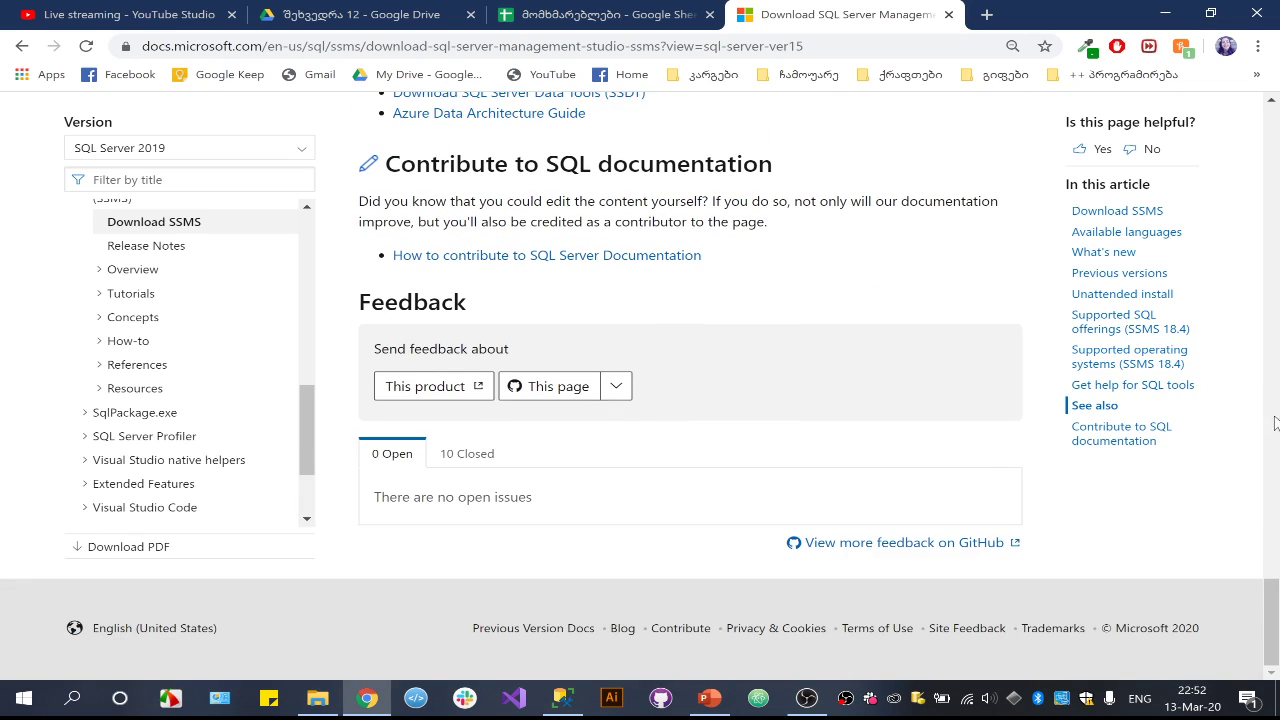
Look through the page's previous versions section, then return to SSMS's About dialog.
left_click(1117, 281)
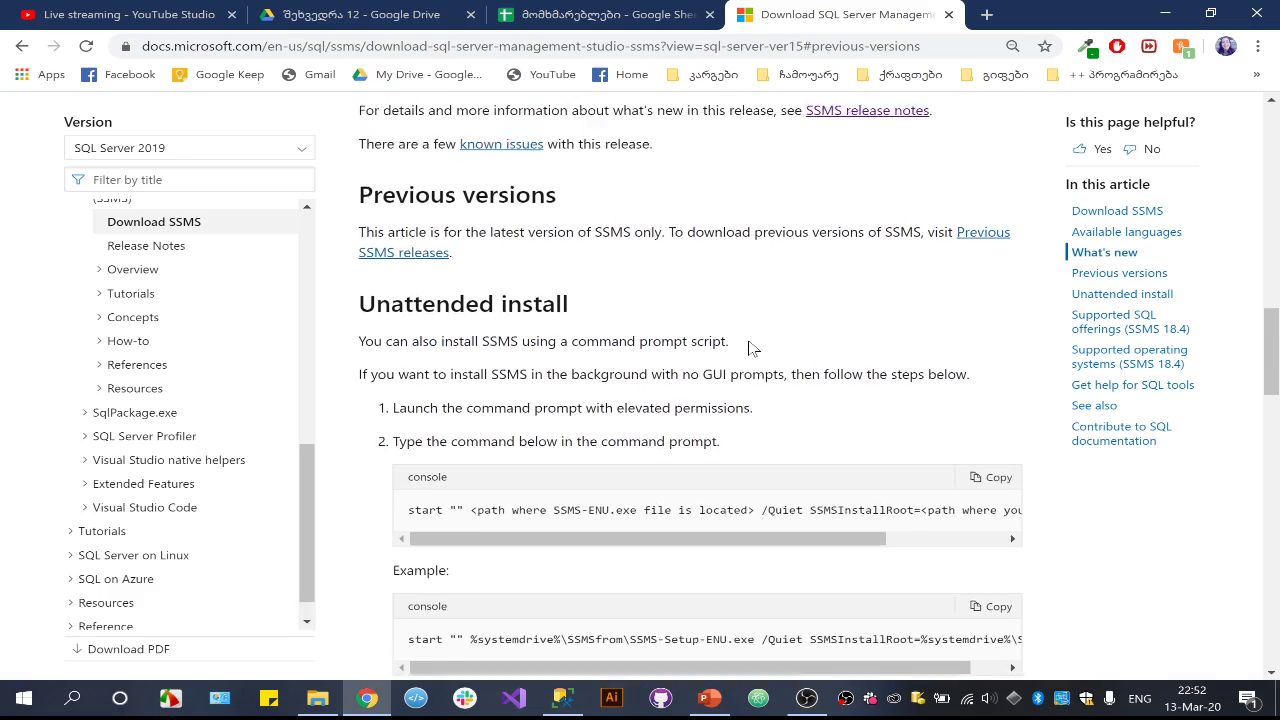
scroll(843, 303, "down", 10)
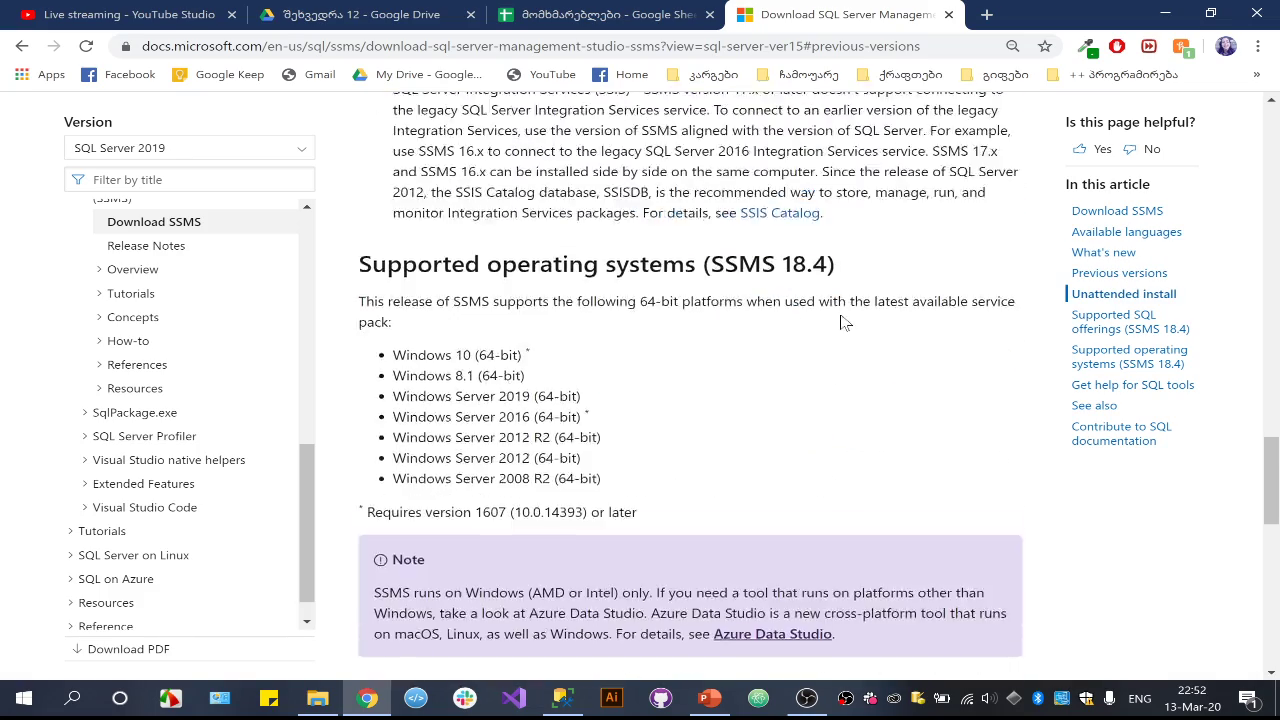
scroll(843, 322, "down", 10)
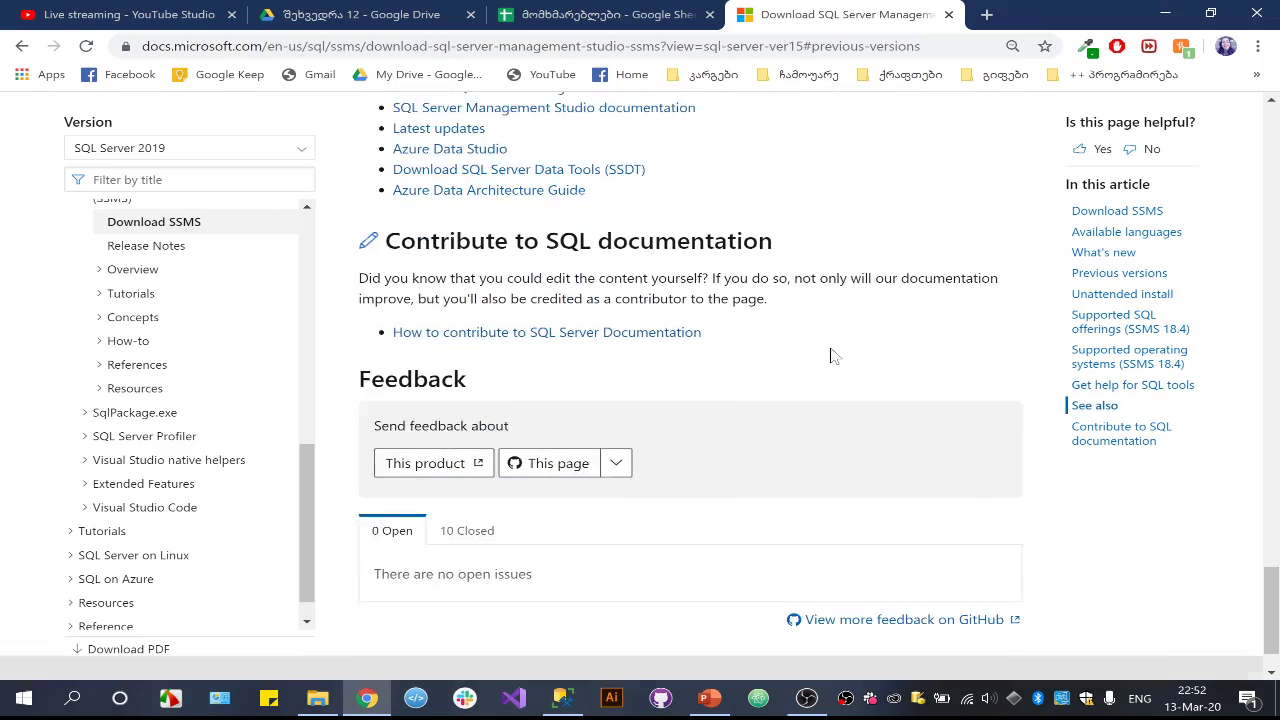
scroll(837, 357, "down", 3)
left_click_drag(1265, 594, 1273, 118)
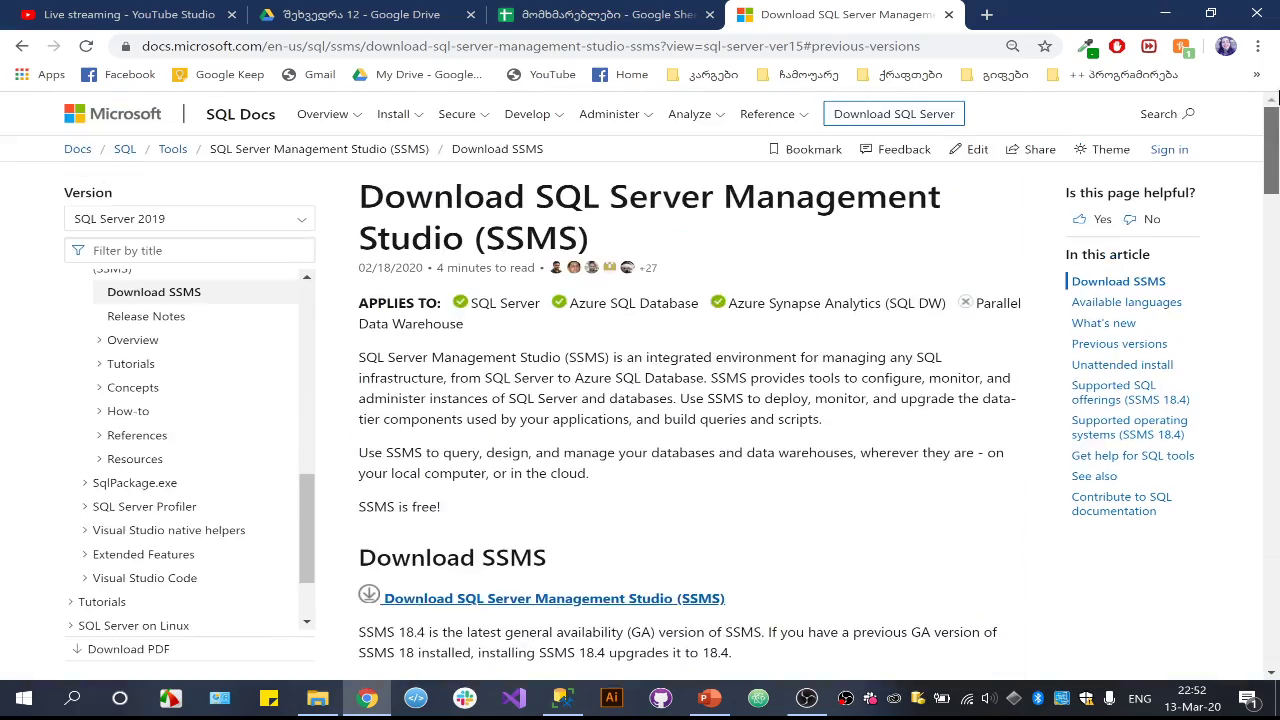
left_click(22, 47)
left_click(1165, 14)
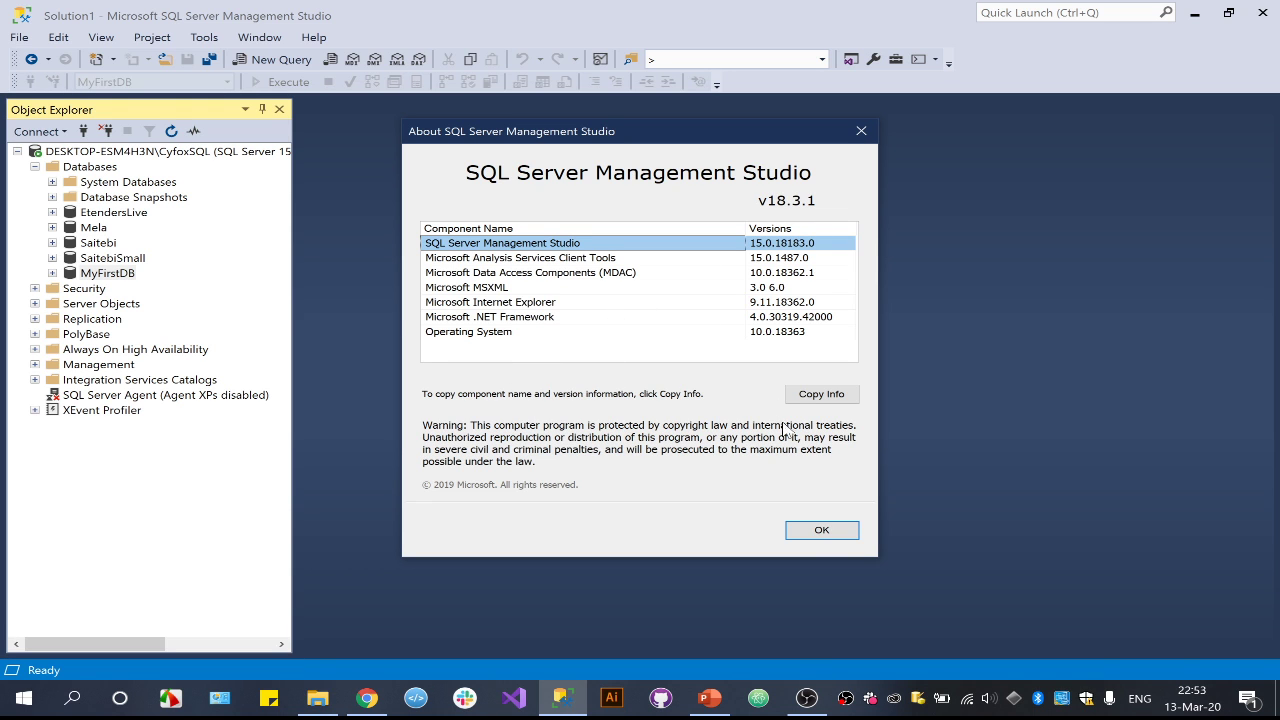
Close the About window and generate scripts for the entire MyFirstDB database, then open Advanced options.
left_click(822, 532)
right_click(126, 281)
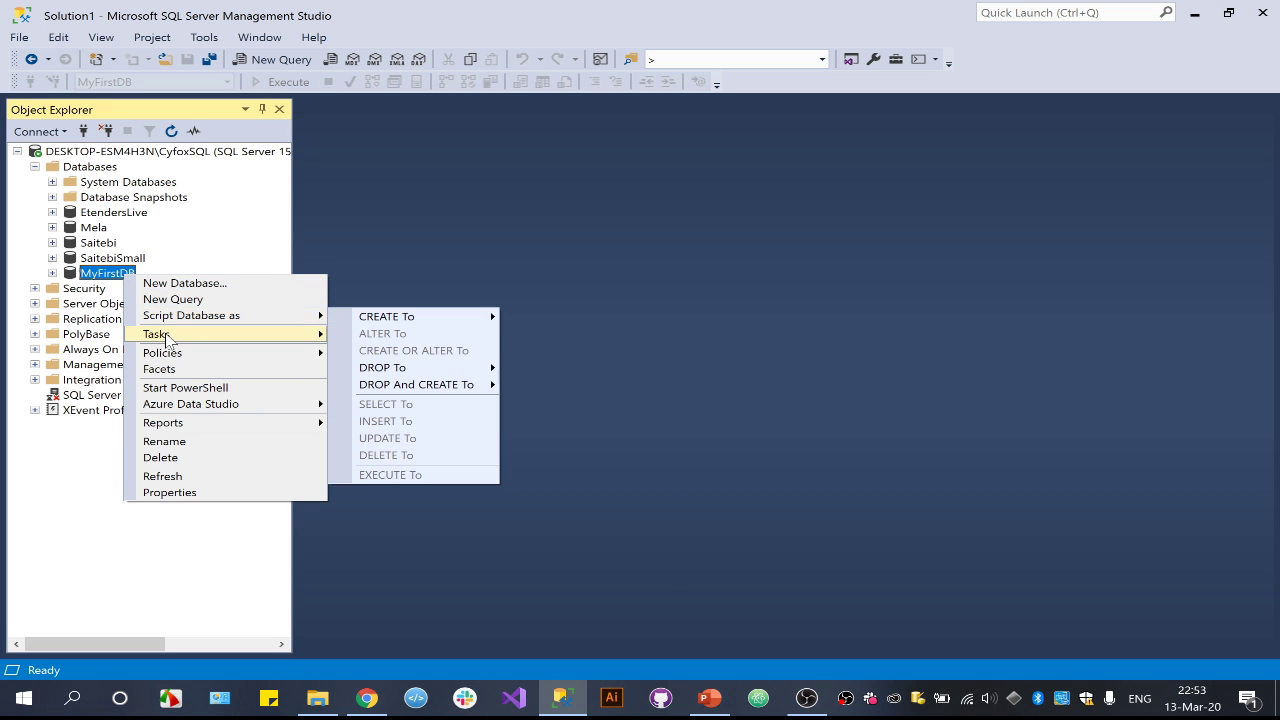
mouse_move(170, 338)
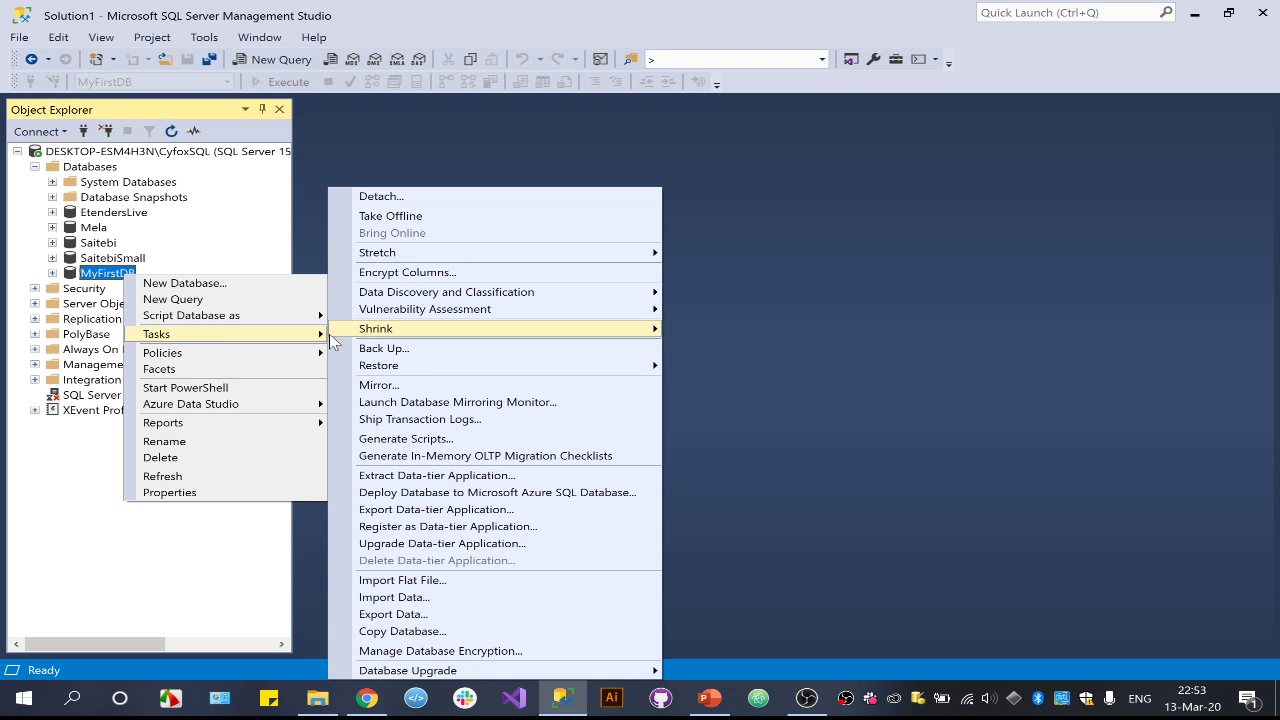
left_click(456, 443)
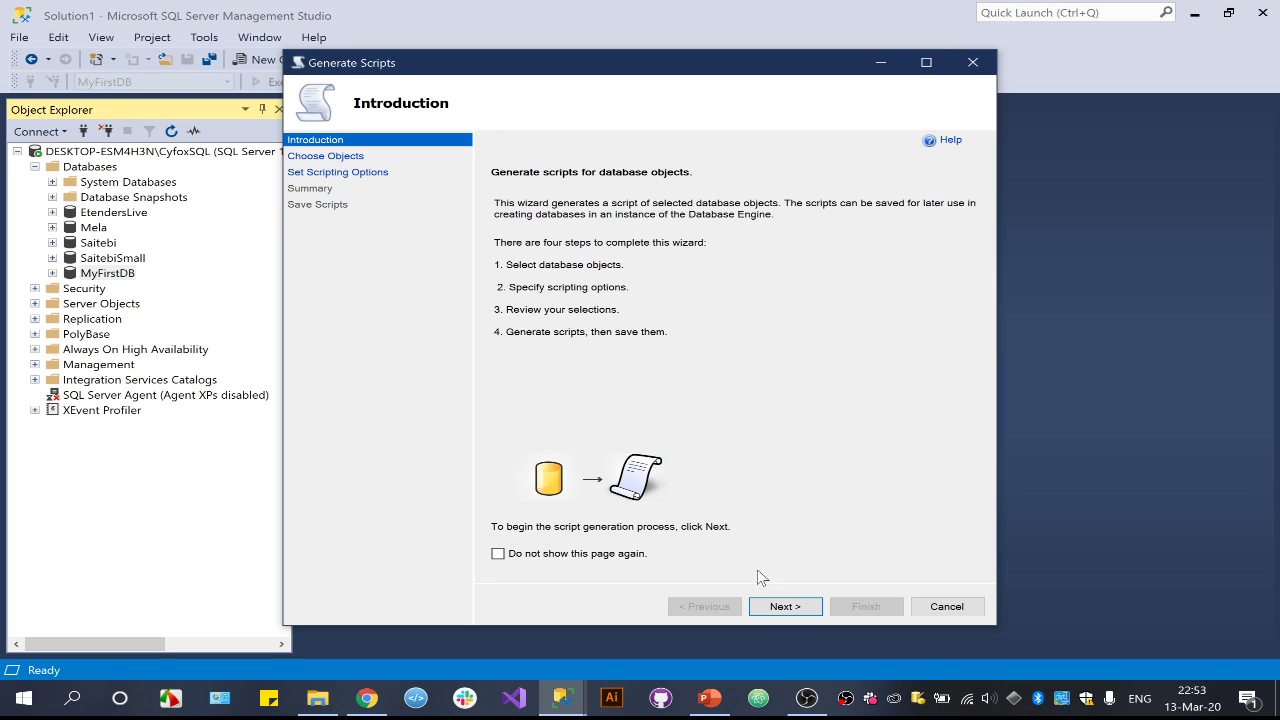
left_click(784, 606)
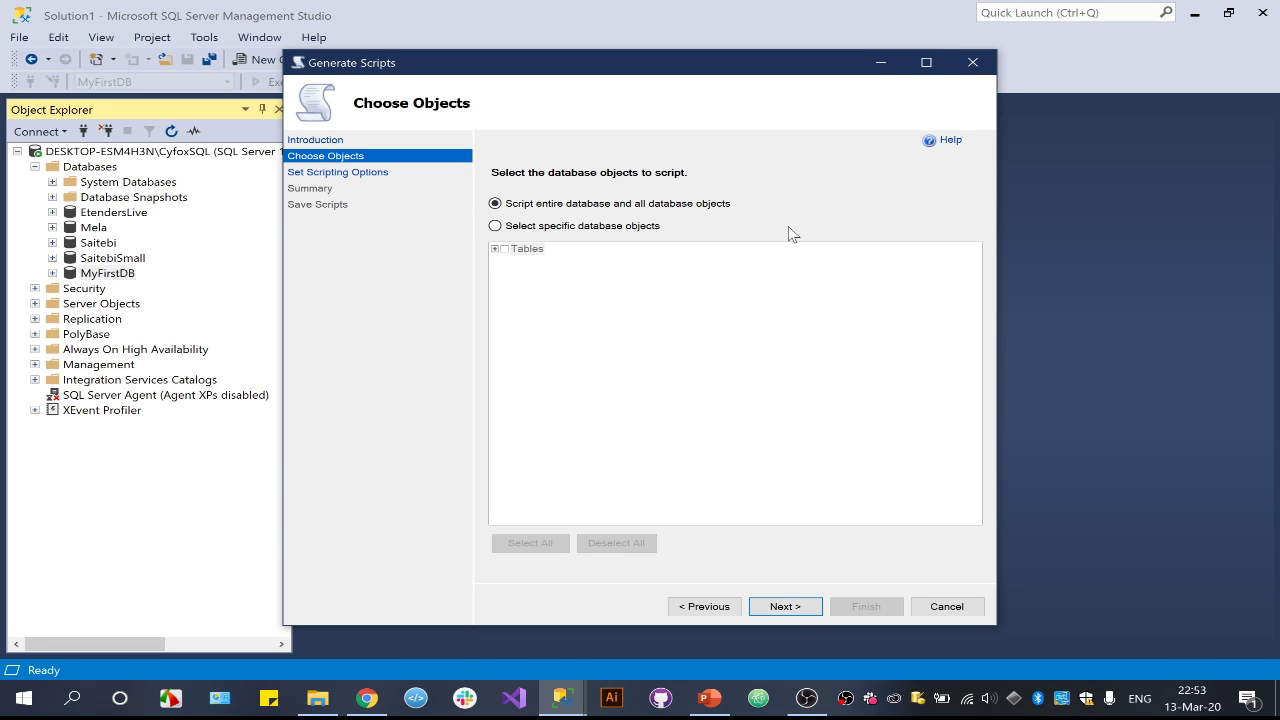
left_click(784, 606)
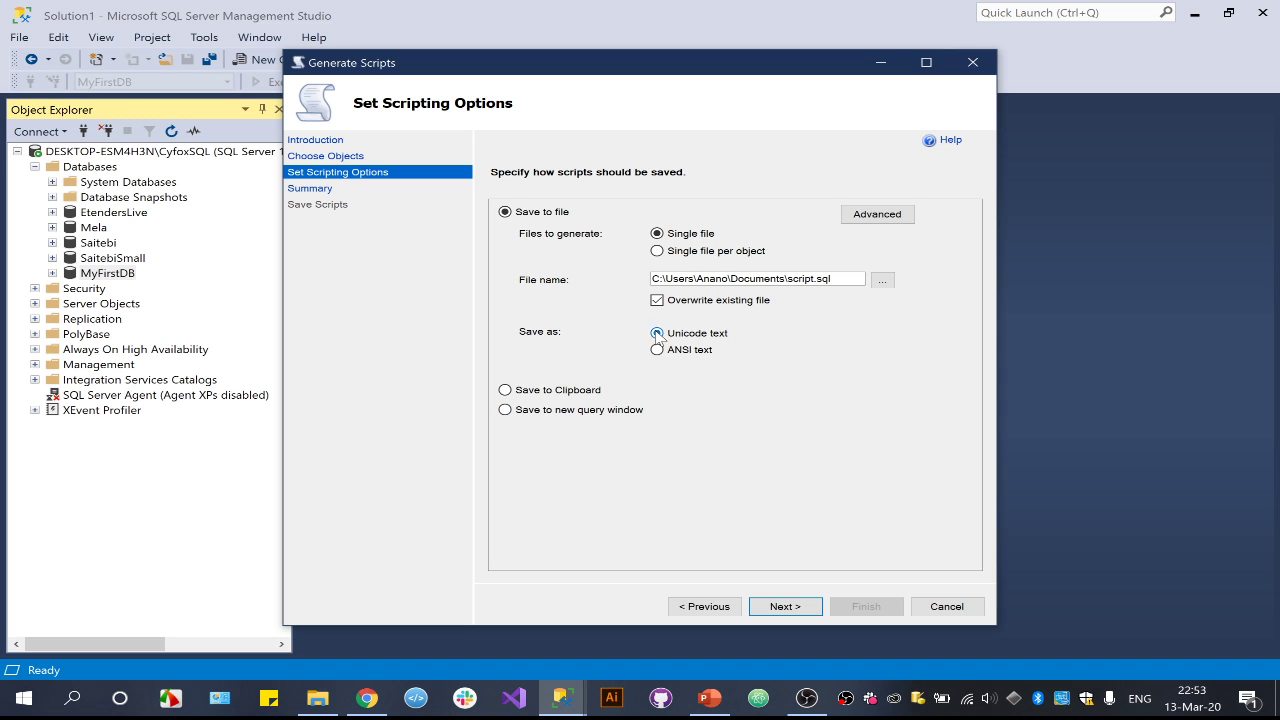
left_click(877, 214)
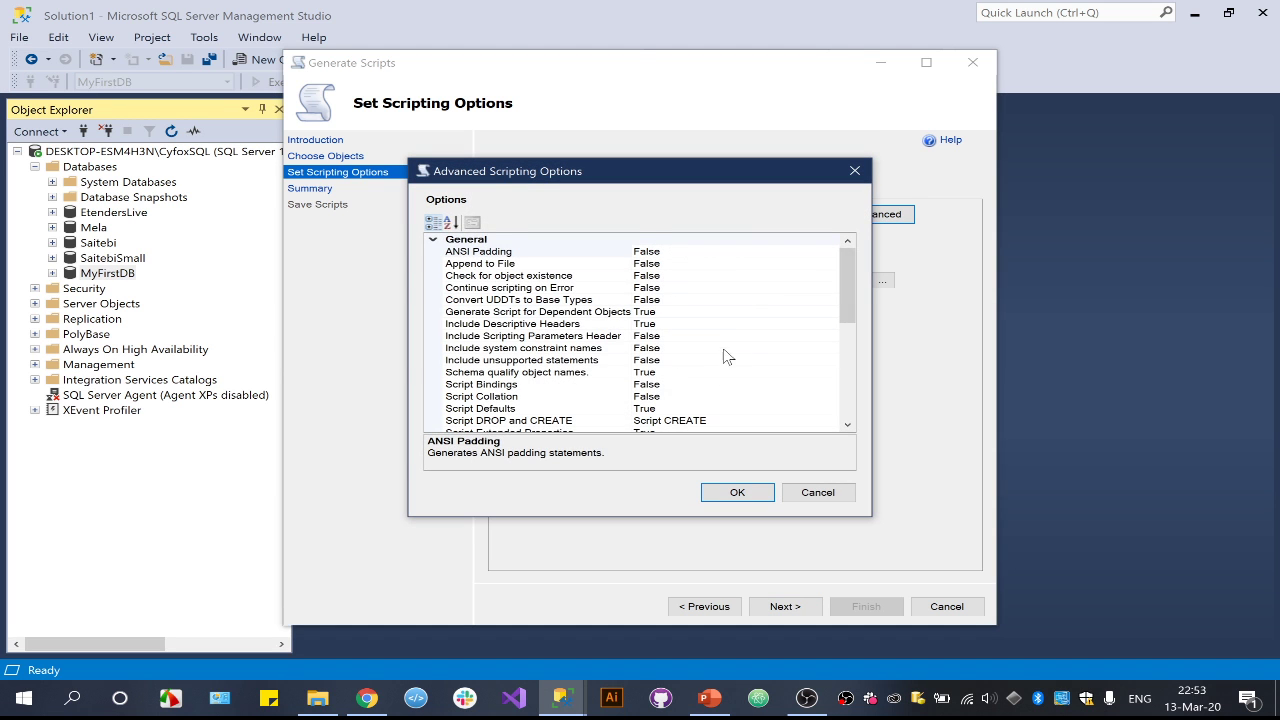
Set Types of data to script to 'Schema and data' and confirm the advanced options.
scroll(727, 357, "down", 3)
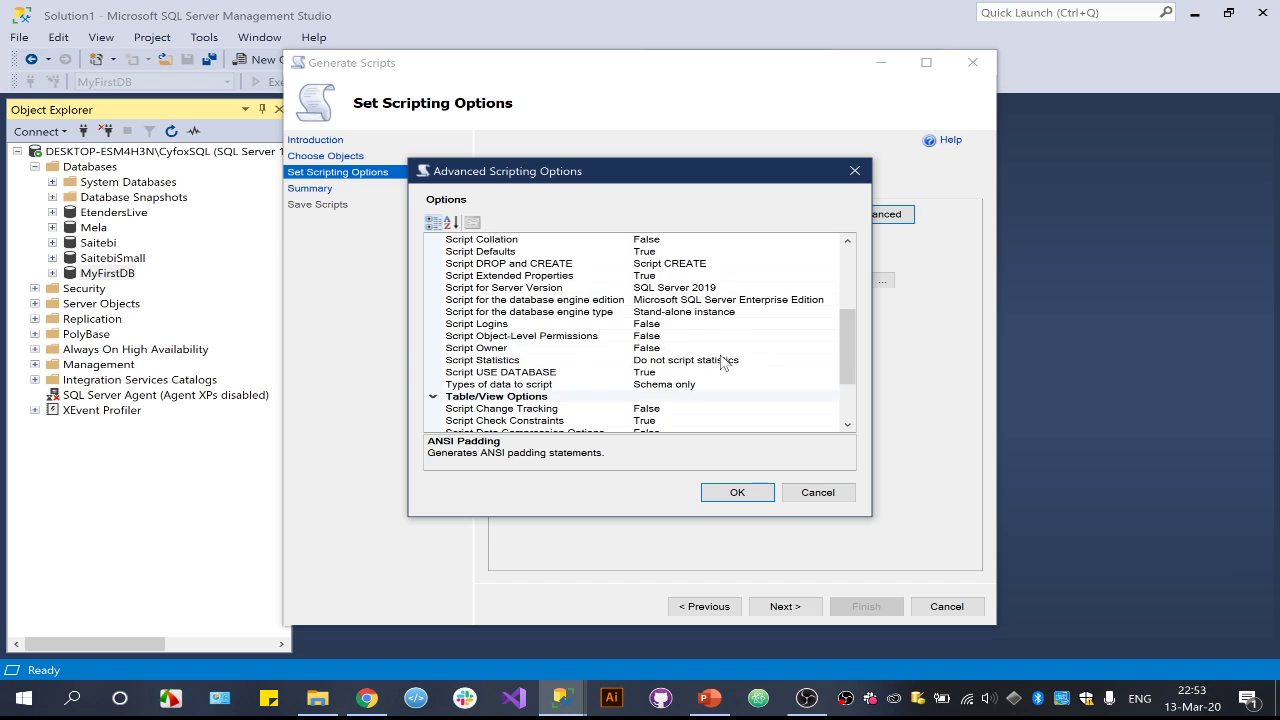
scroll(723, 358, "up", 5)
left_click(432, 241)
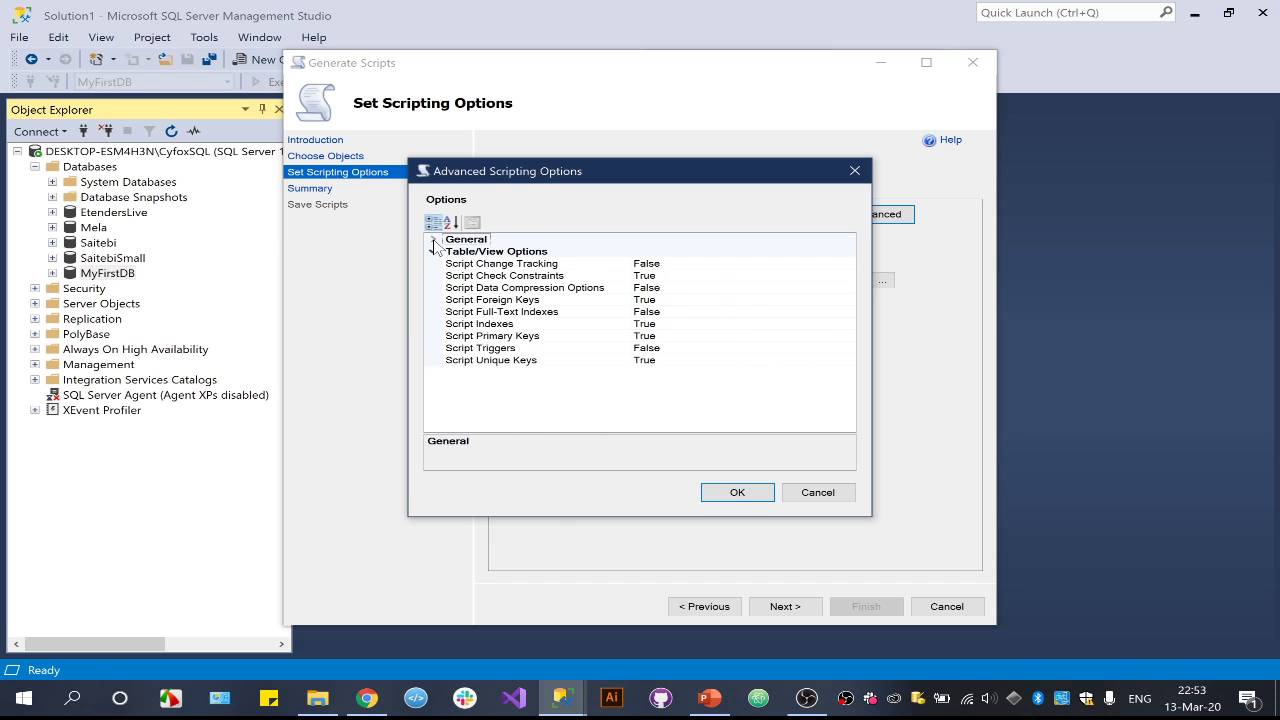
left_click(432, 241)
scroll(585, 313, "down", 5)
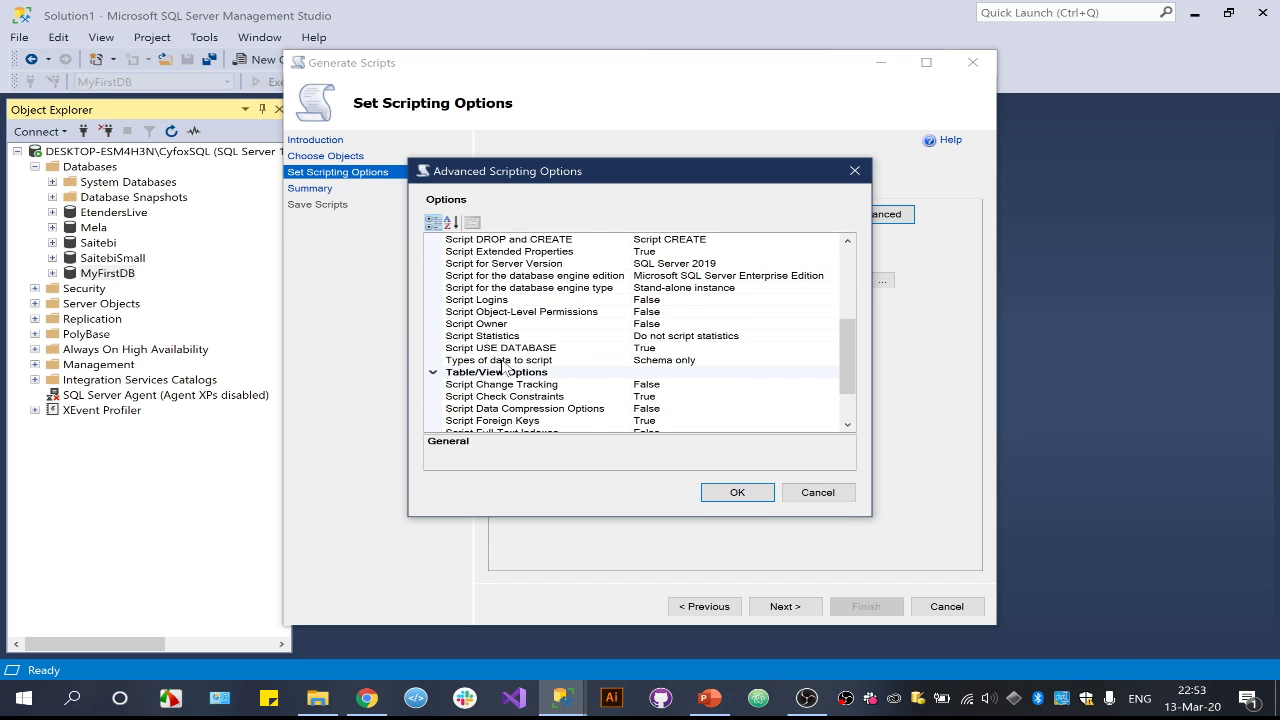
left_click(495, 360)
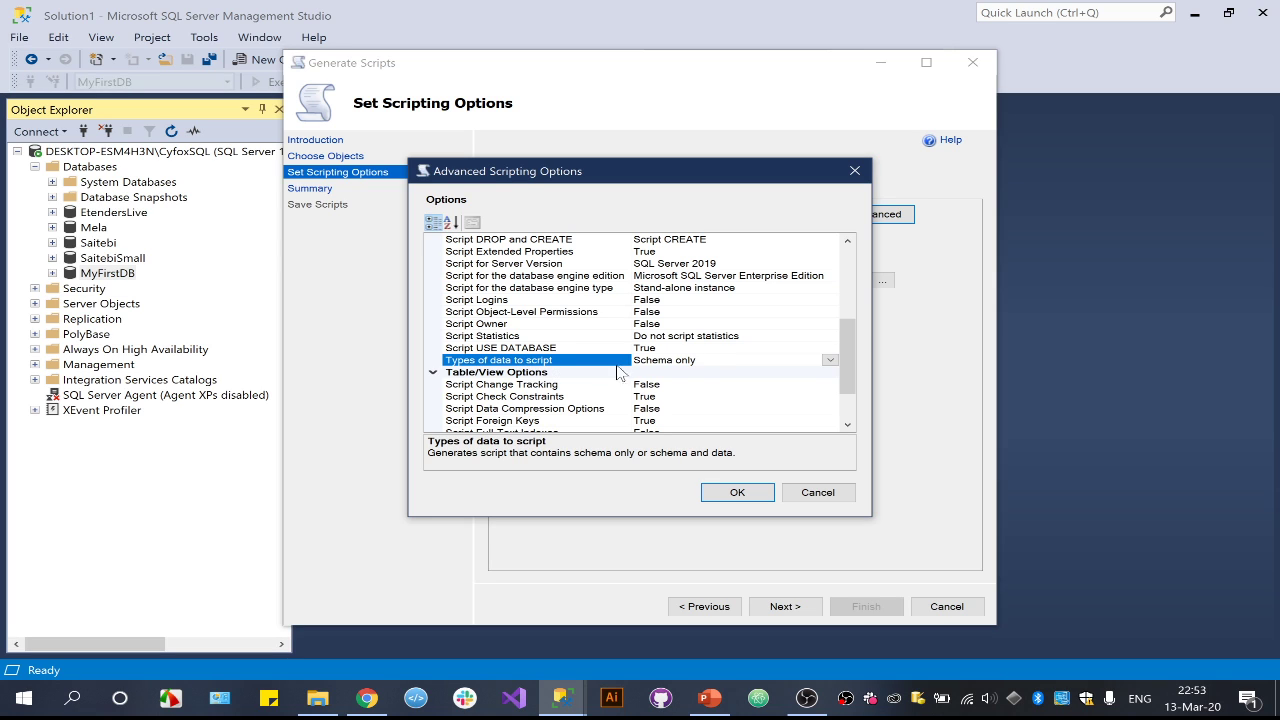
left_click(830, 362)
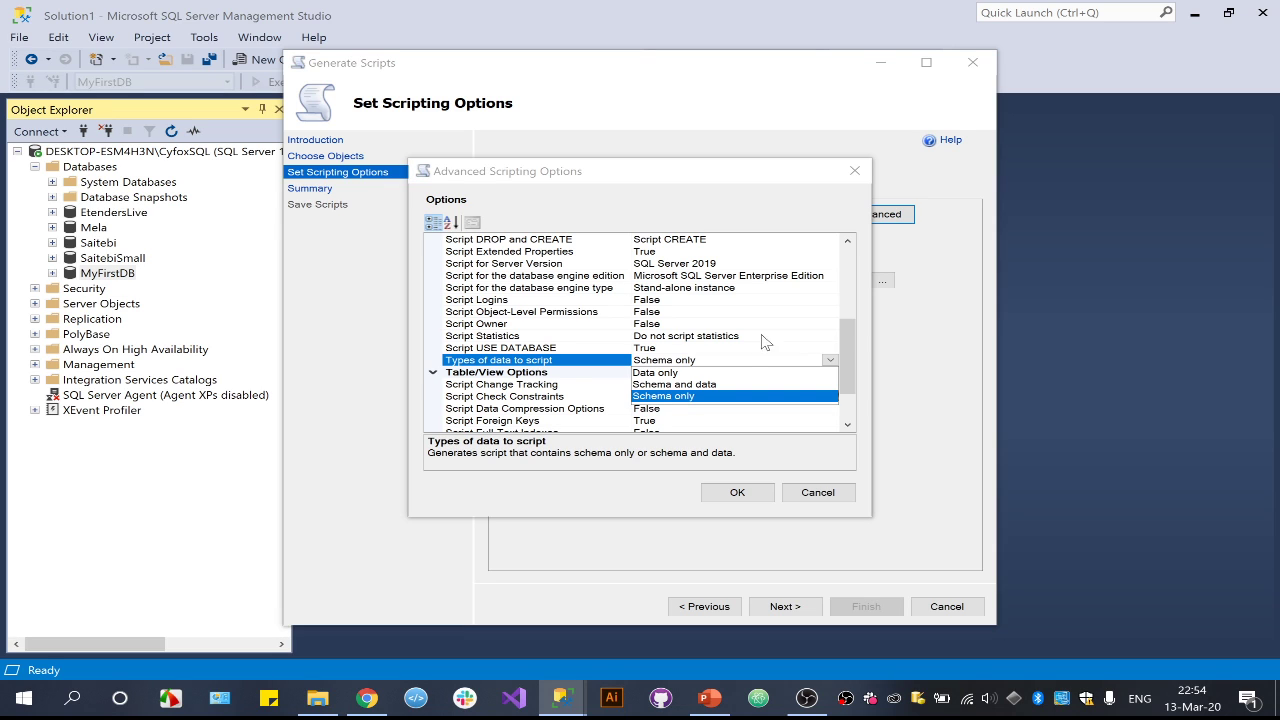
left_click(670, 387)
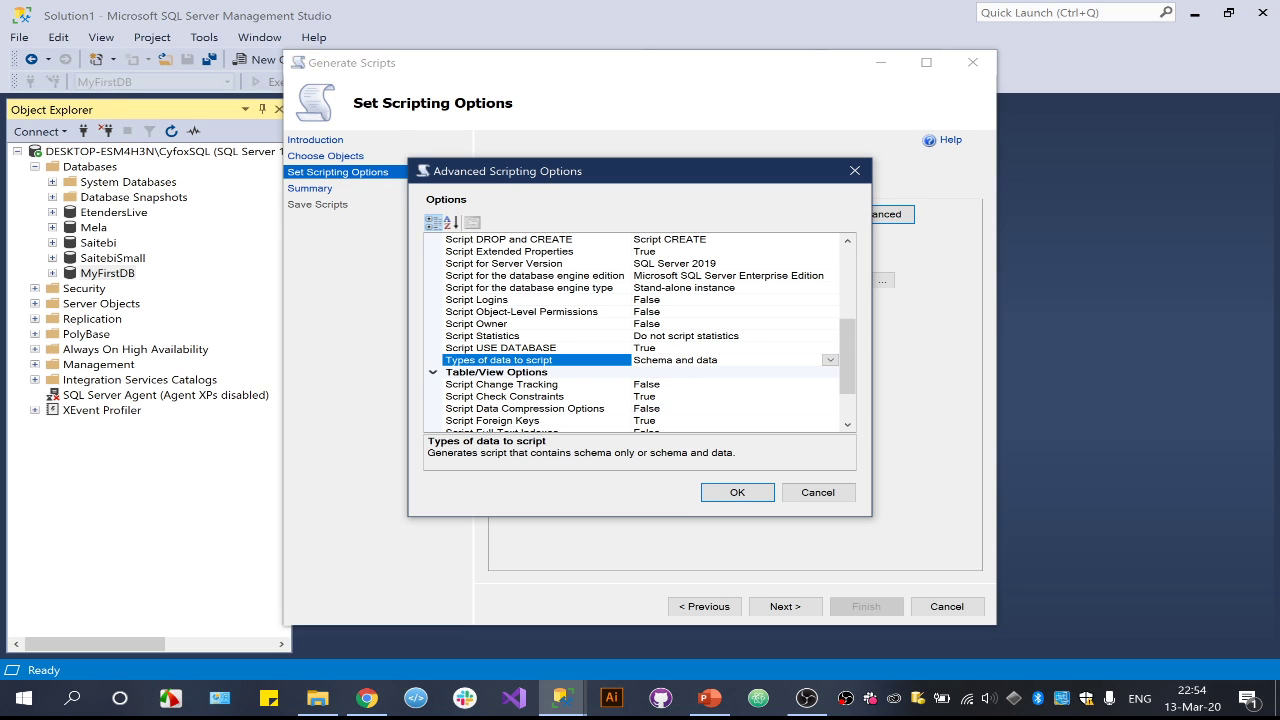
left_click(737, 492)
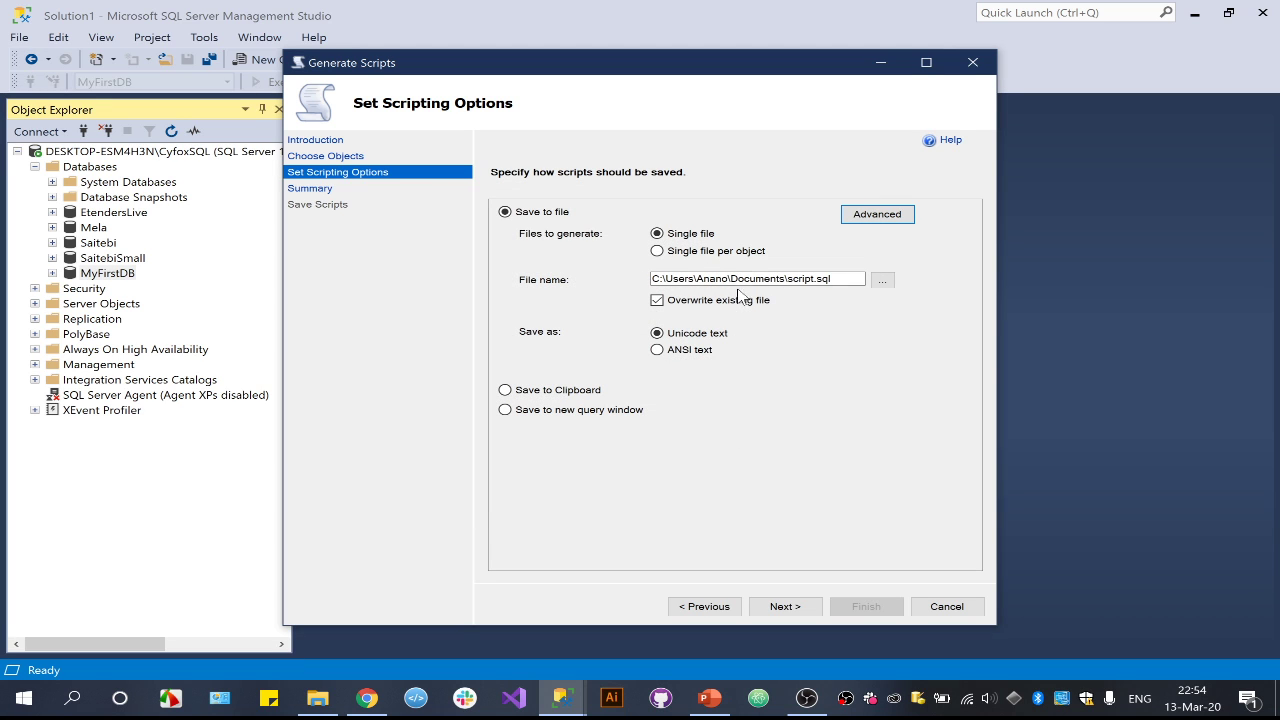
Change the script output file to MyFirstDB.sql in the Desktop folder.
left_click_drag(805, 279, 738, 279)
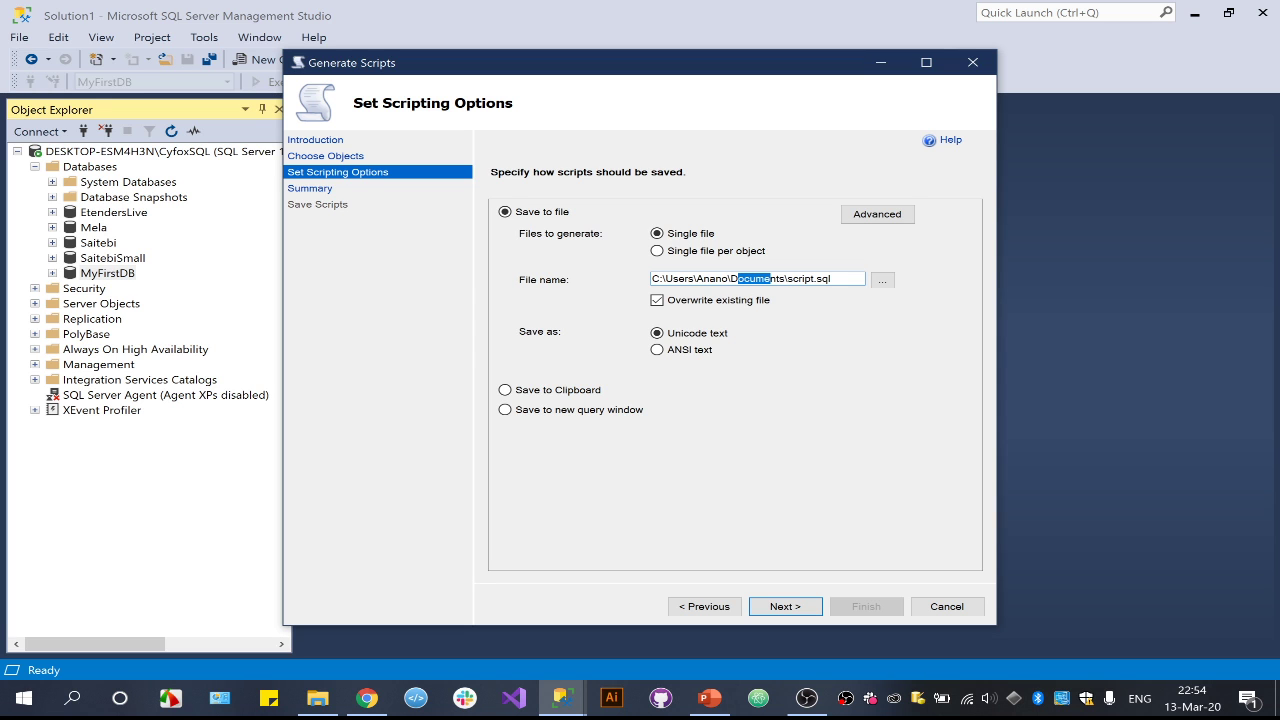
left_click(882, 280)
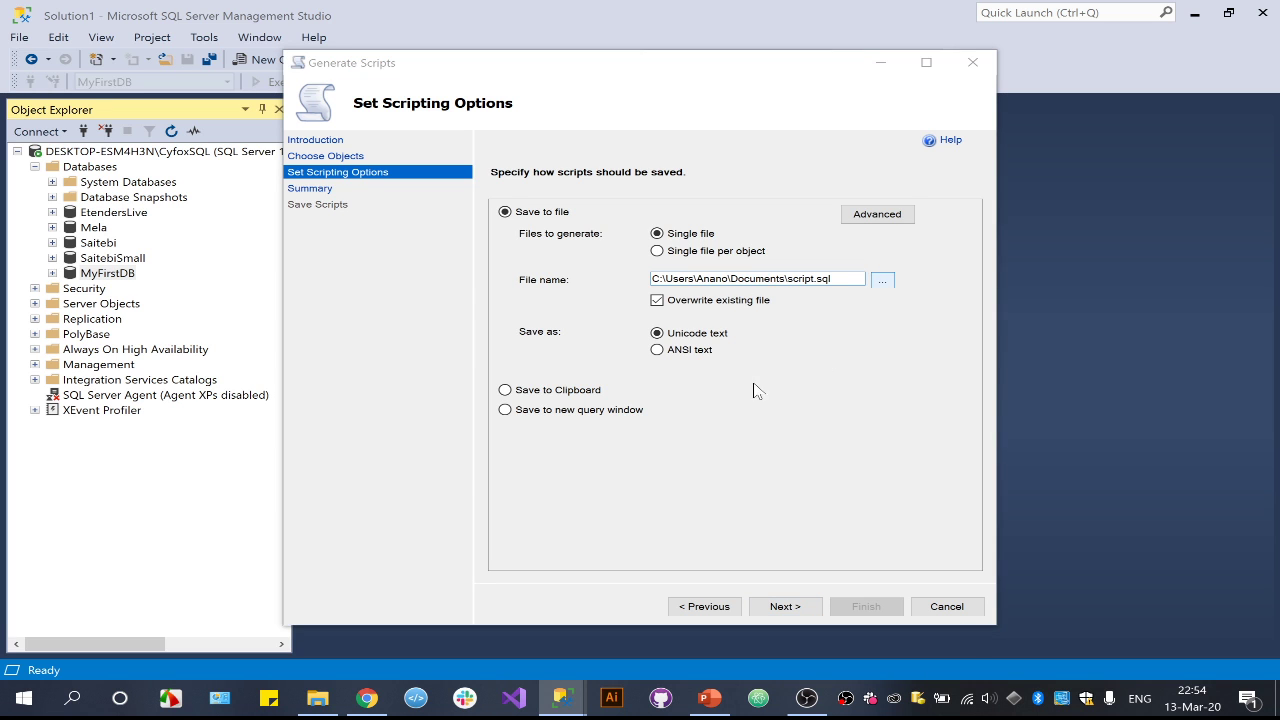
left_click(360, 295)
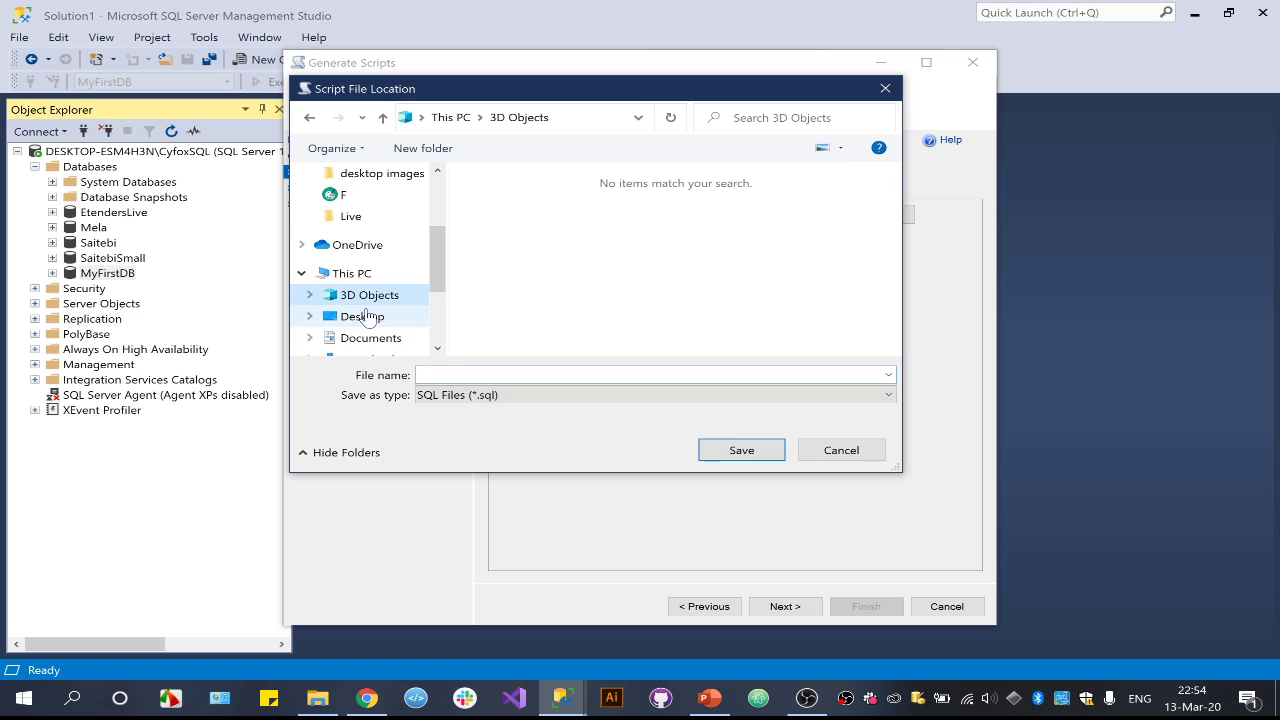
left_click(362, 316)
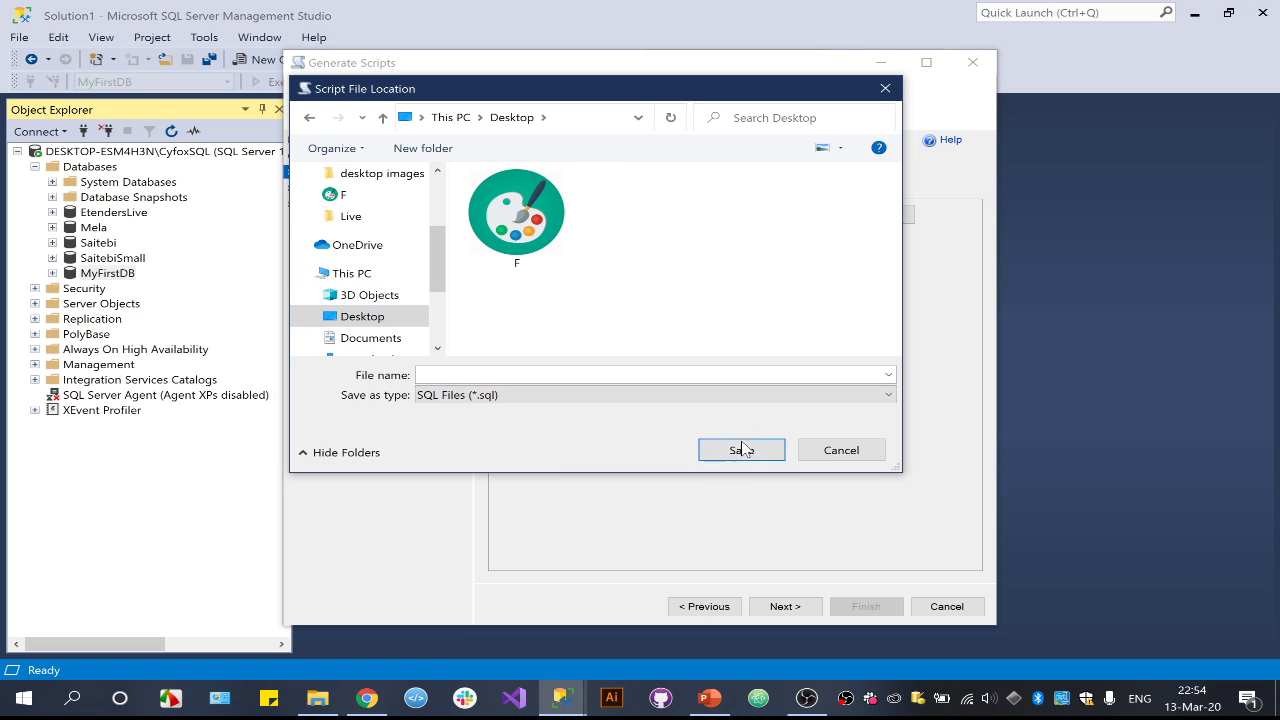
key("Return")
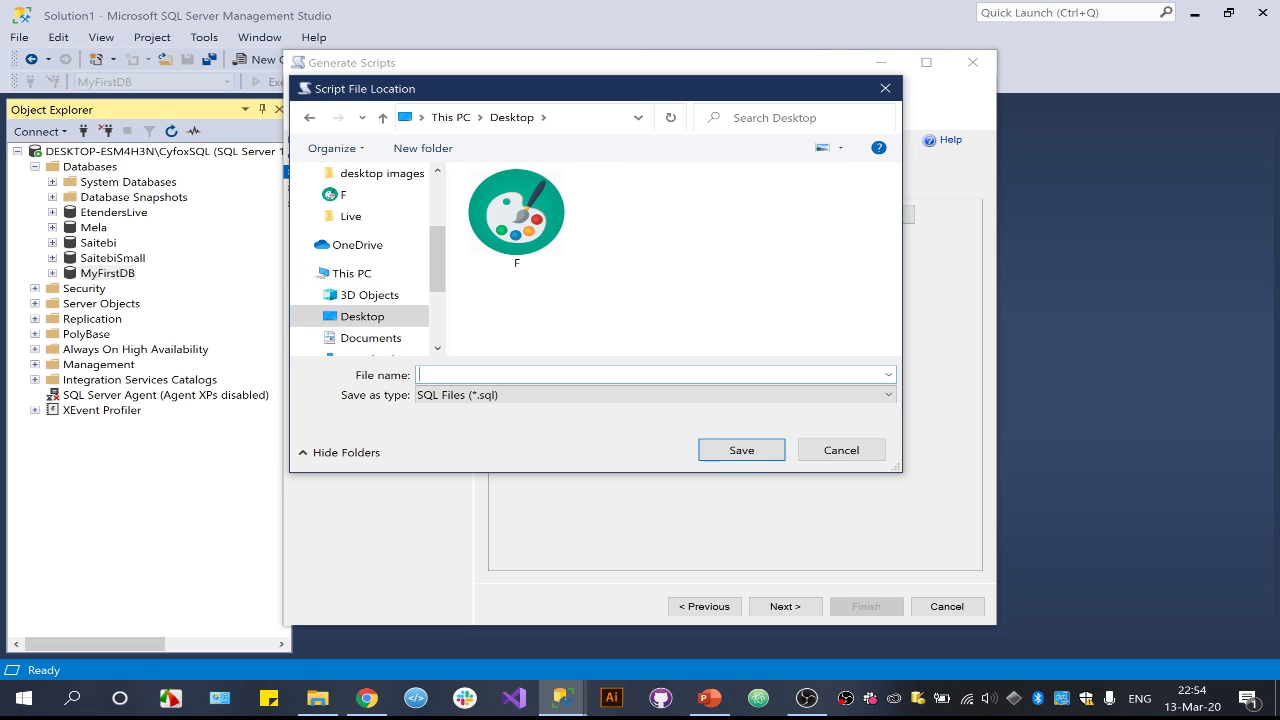
type("My")
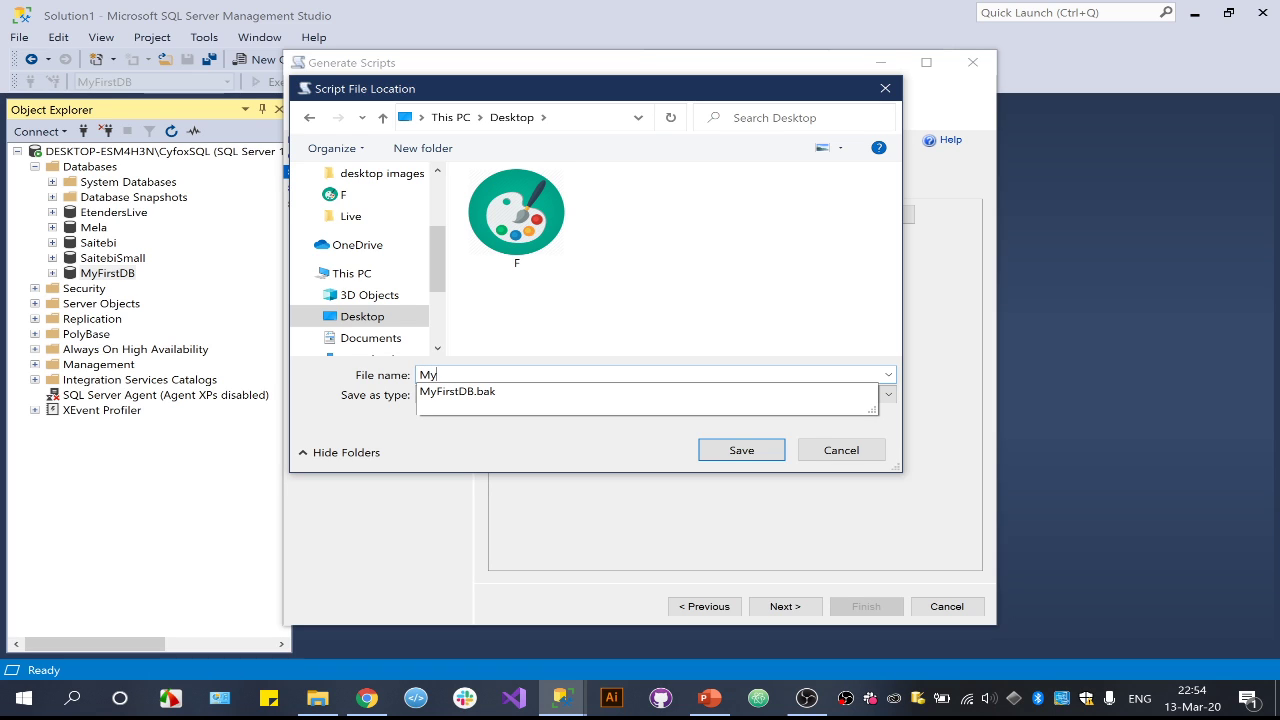
type("FirstDB")
left_click(612, 350)
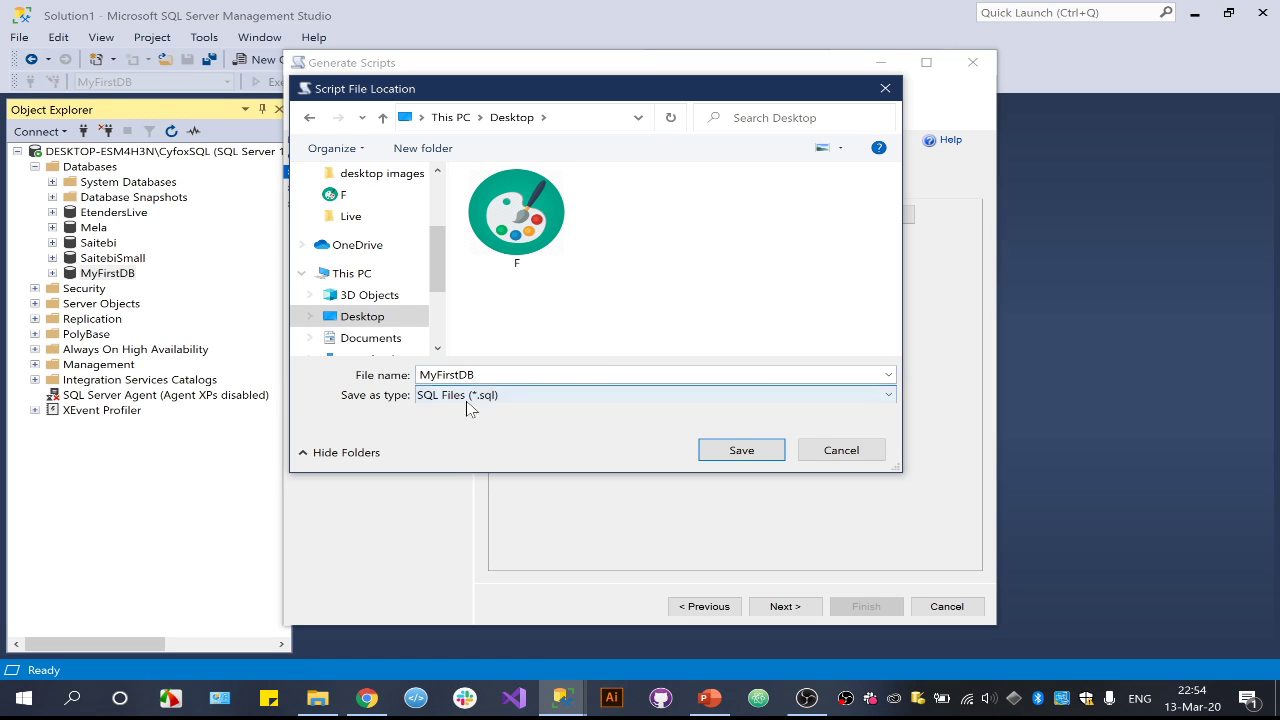
left_click(740, 450)
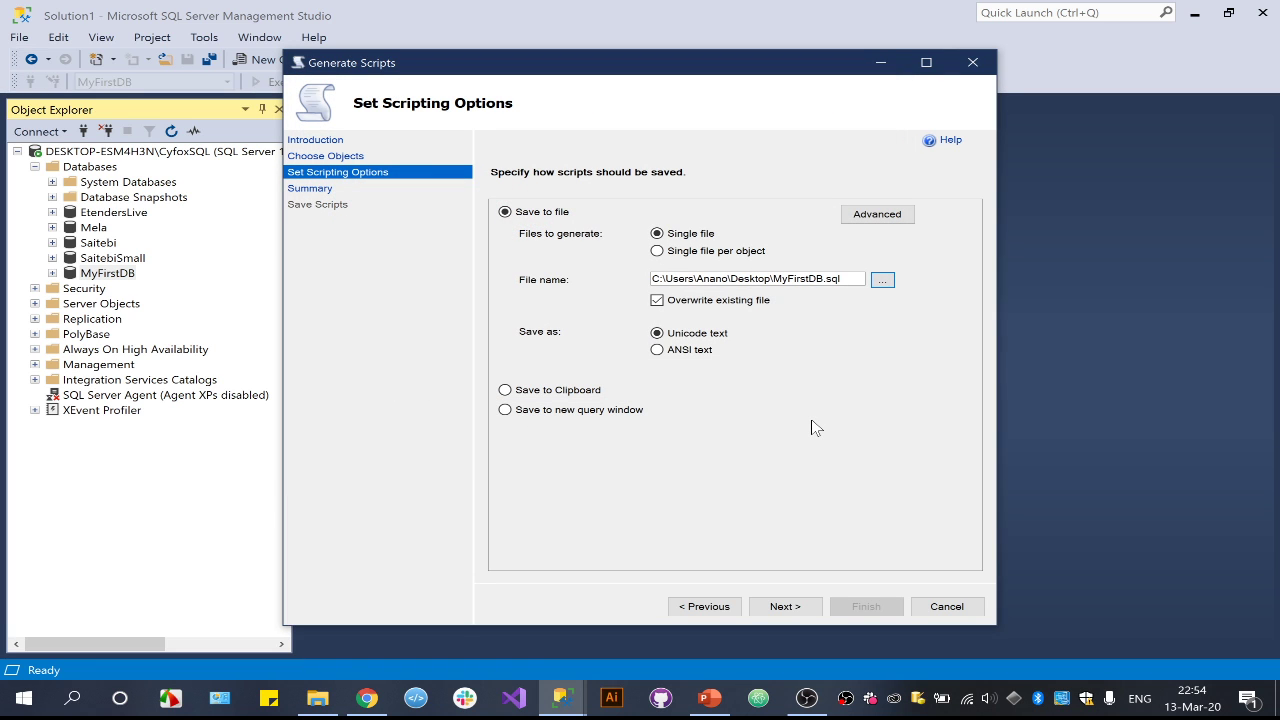
Pass the summary, generate the MyFirstDB script and minimize Management Studio to show the desktop.
left_click(795, 607)
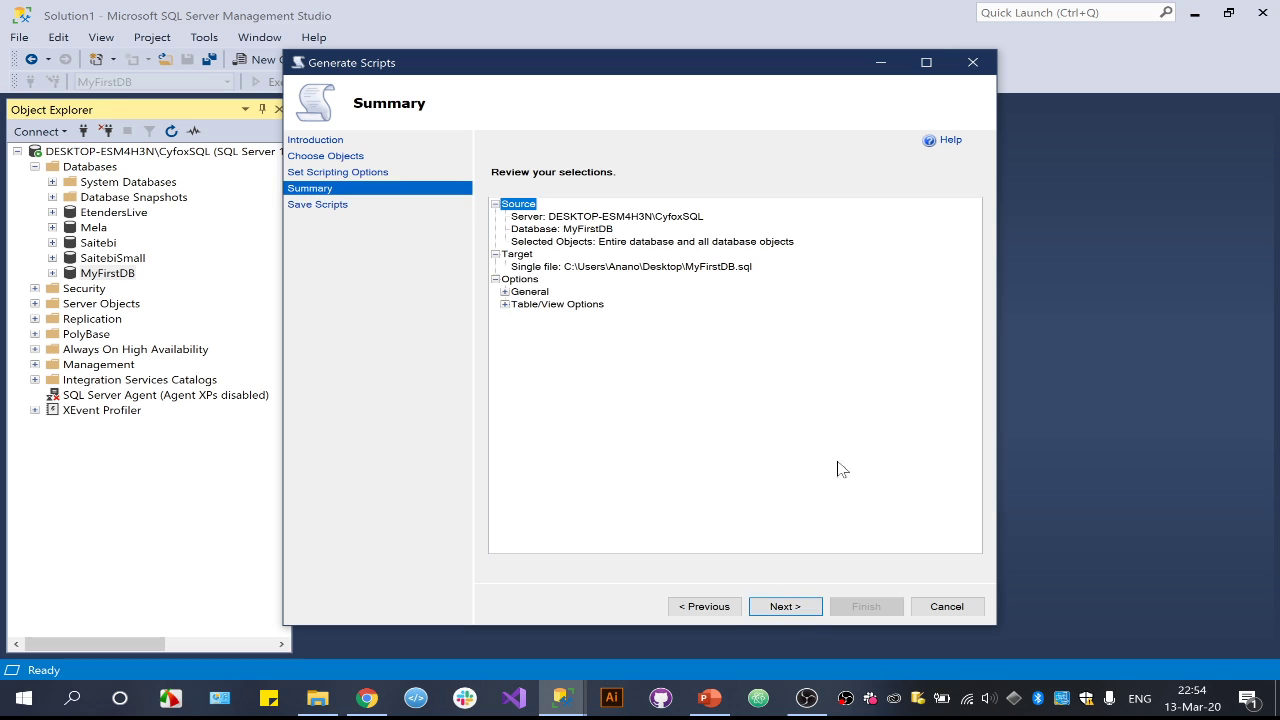
left_click(805, 606)
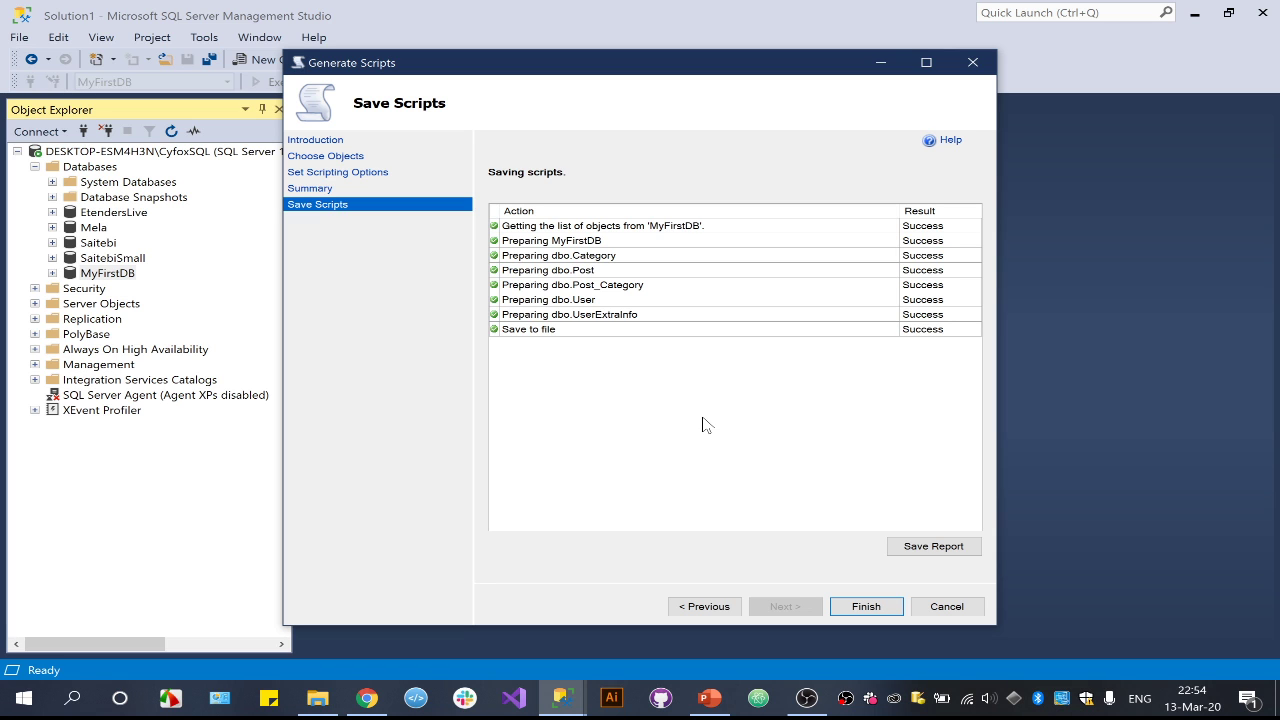
left_click(860, 606)
left_click(1194, 13)
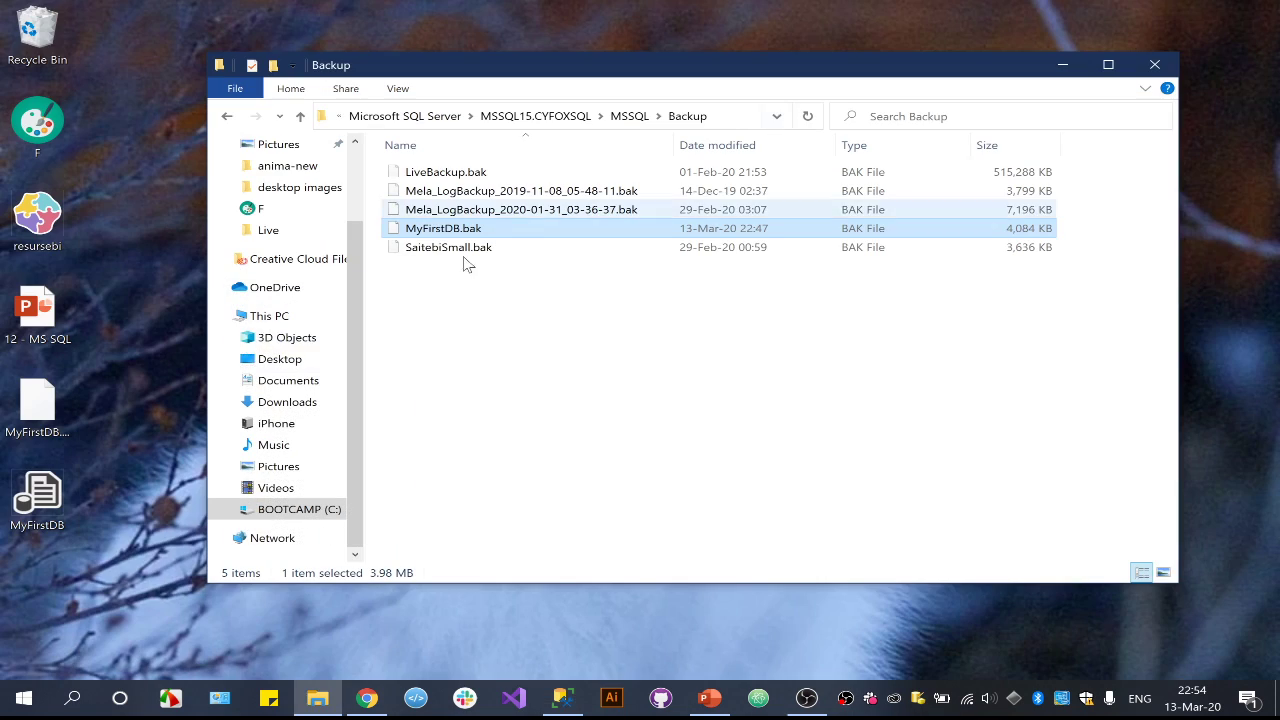
Open MyFirstDB.sql from the desktop and highlight the data file path and CYFOXSQL instance name.
double_click(46, 499)
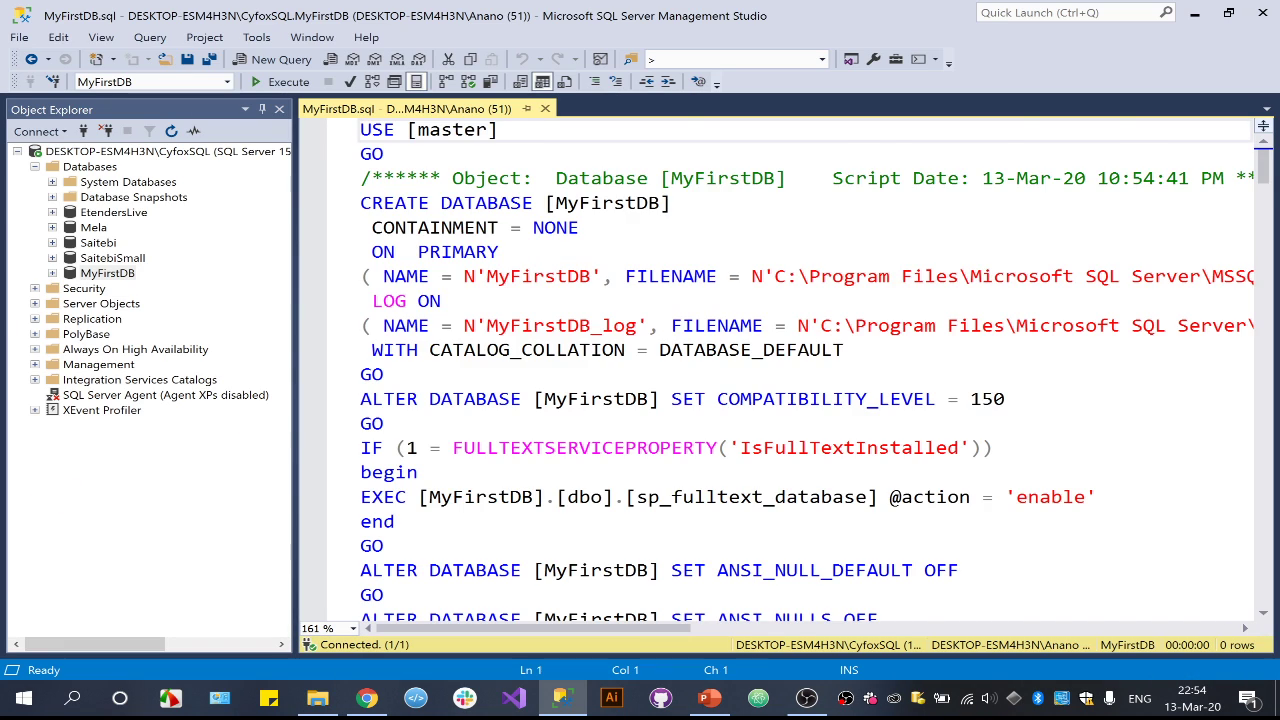
scroll(780, 370, "down", 7)
scroll(780, 370, "down", 5)
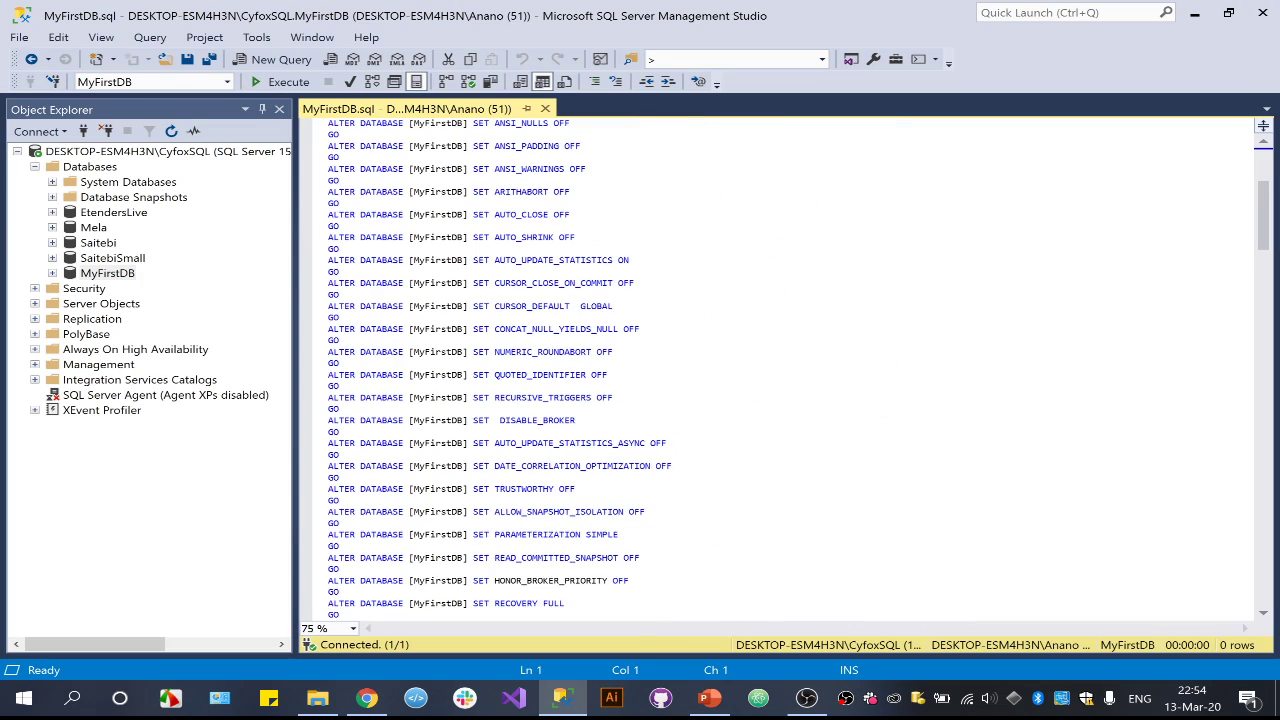
scroll(780, 370, "up", 7)
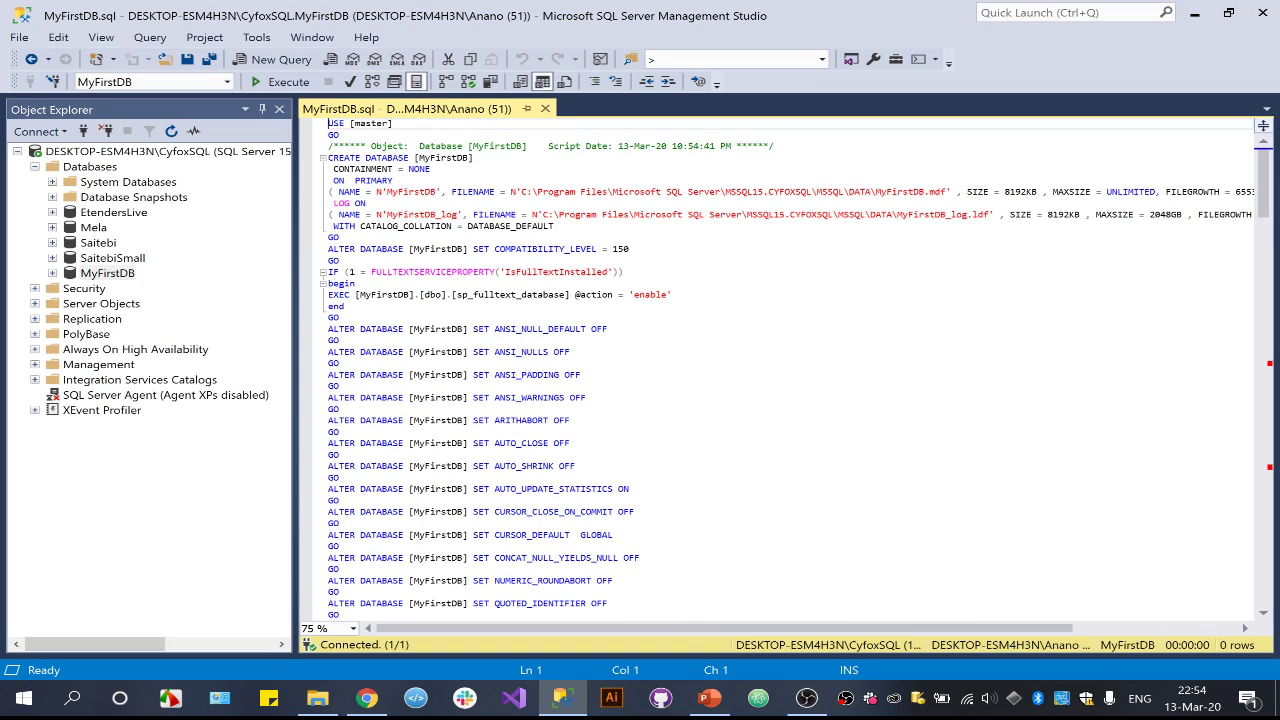
scroll(780, 370, "up", 2)
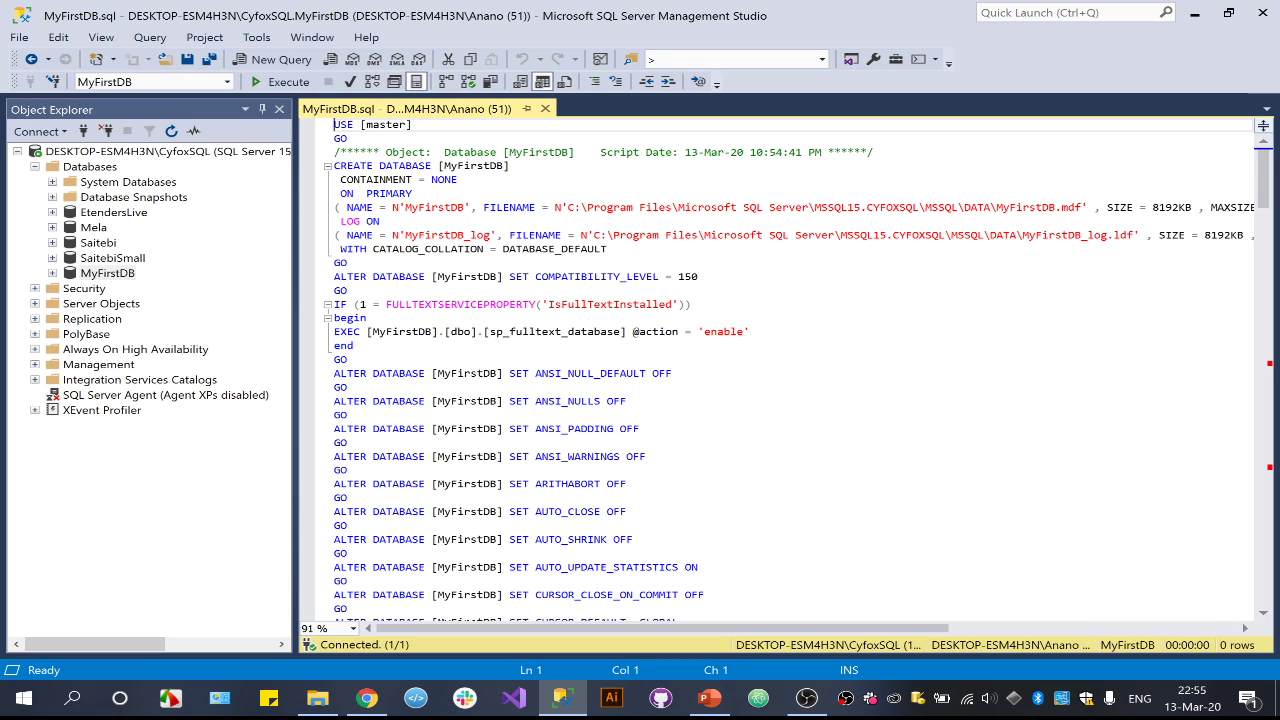
left_click(495, 207)
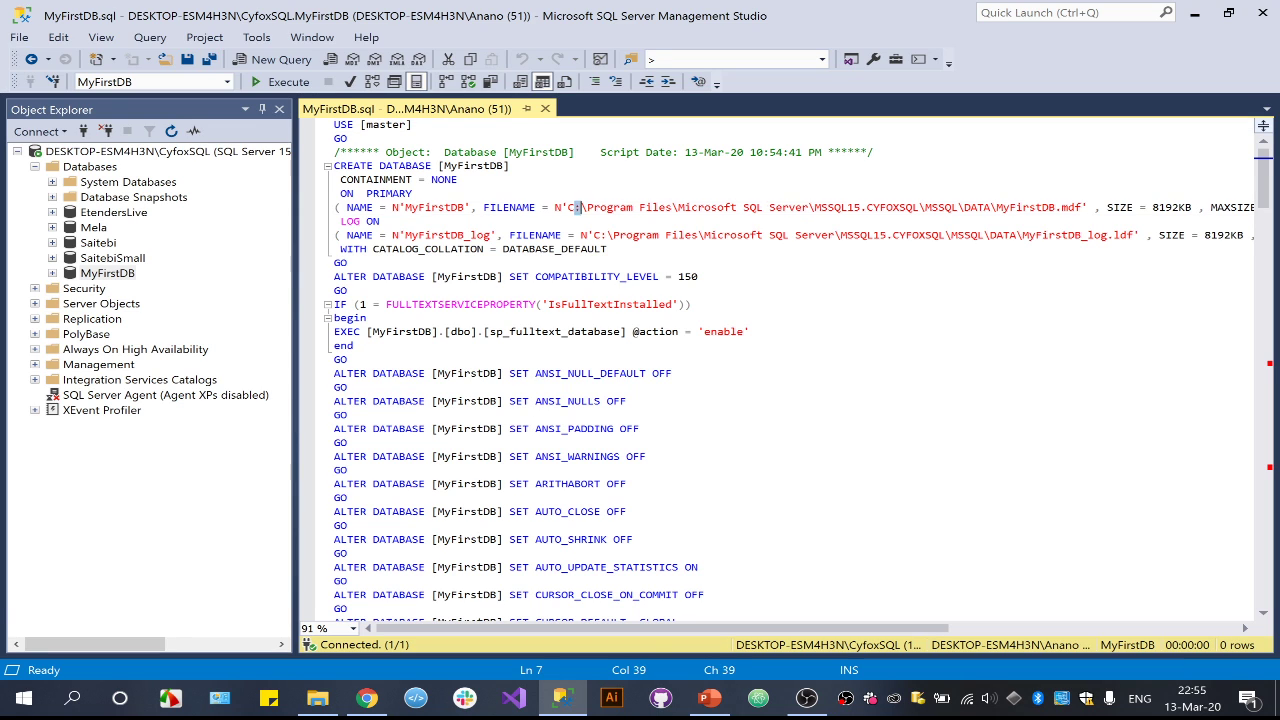
left_click_drag(575, 207, 914, 207)
left_click(386, 221)
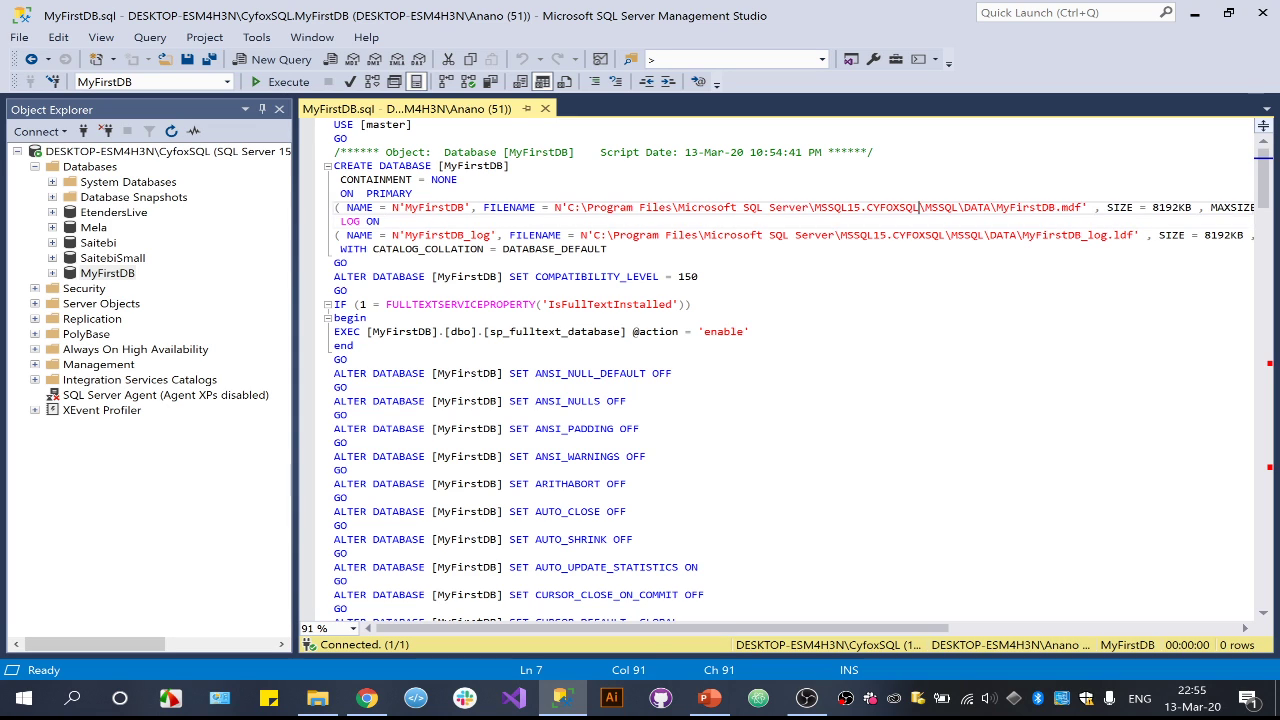
double_click(891, 207)
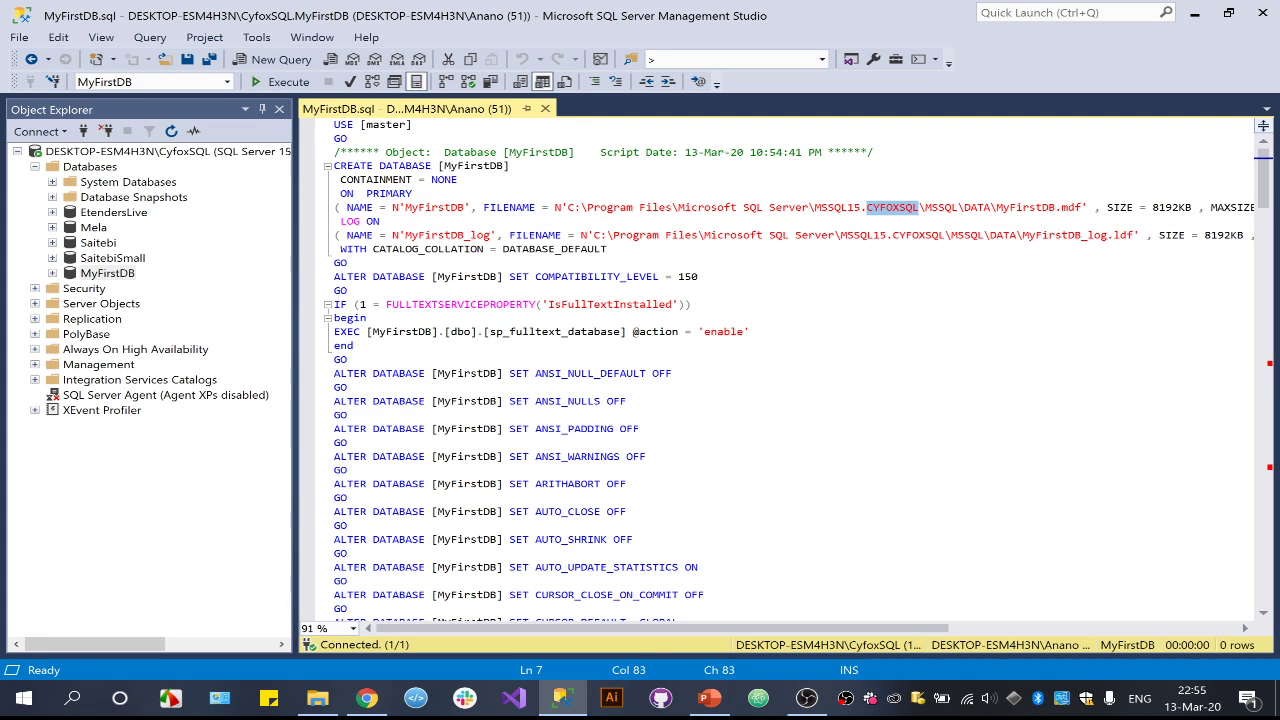
Scroll through the database settings below CREATE DATABASE, selecting and clearing a block of them.
scroll(789, 372, "down", 11)
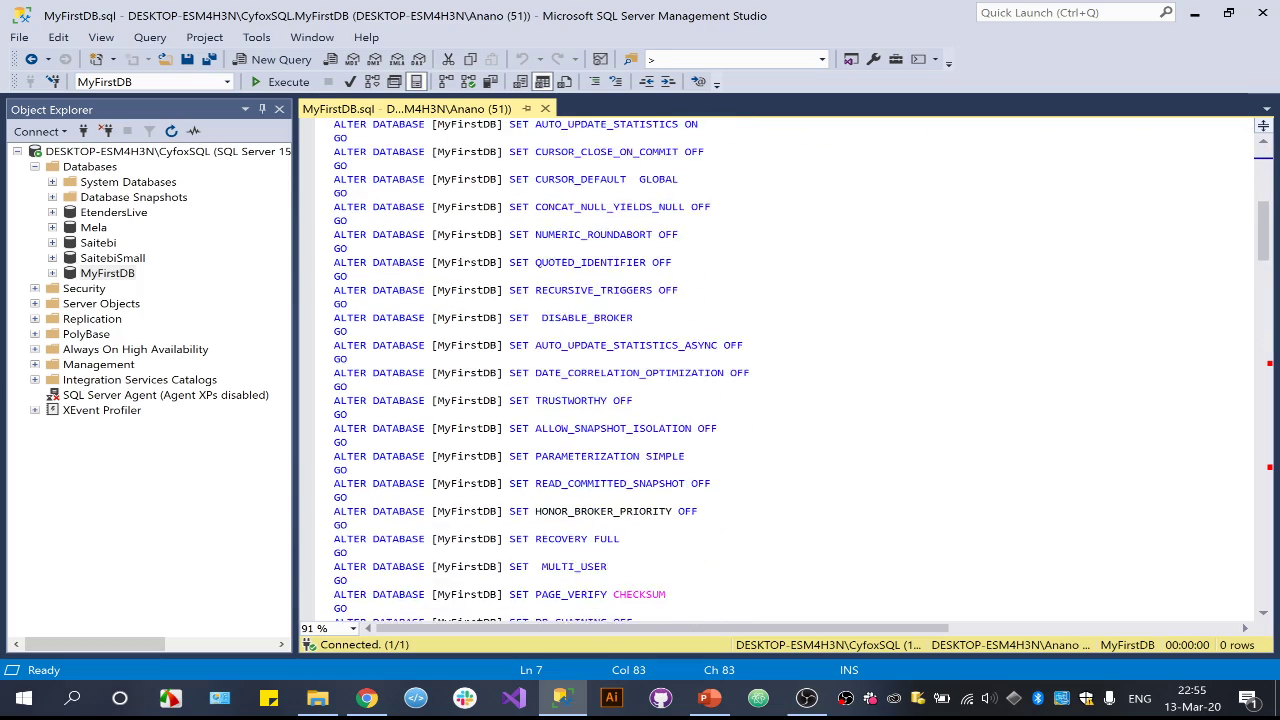
scroll(789, 372, "down", 13)
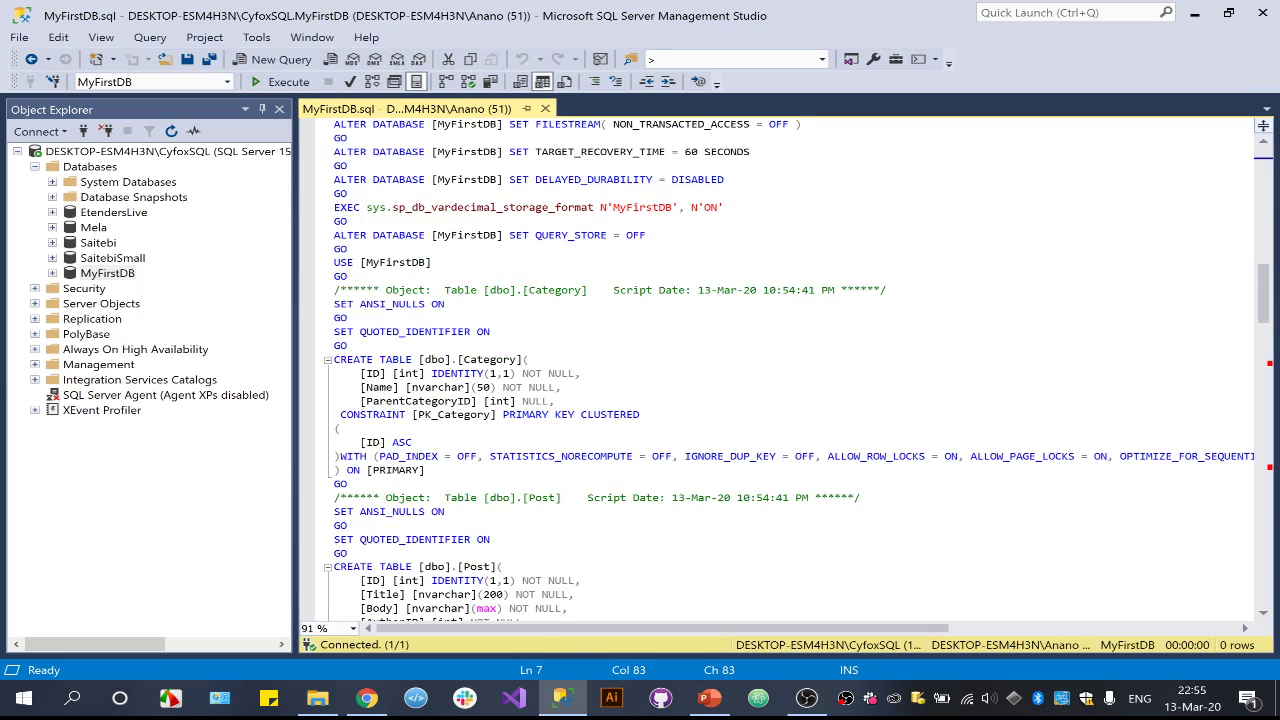
scroll(789, 372, "down", 2)
scroll(789, 372, "up", 5)
left_click_drag(334, 387, 334, 112)
scroll(577, 240, "down", 1)
scroll(577, 240, "down", 18)
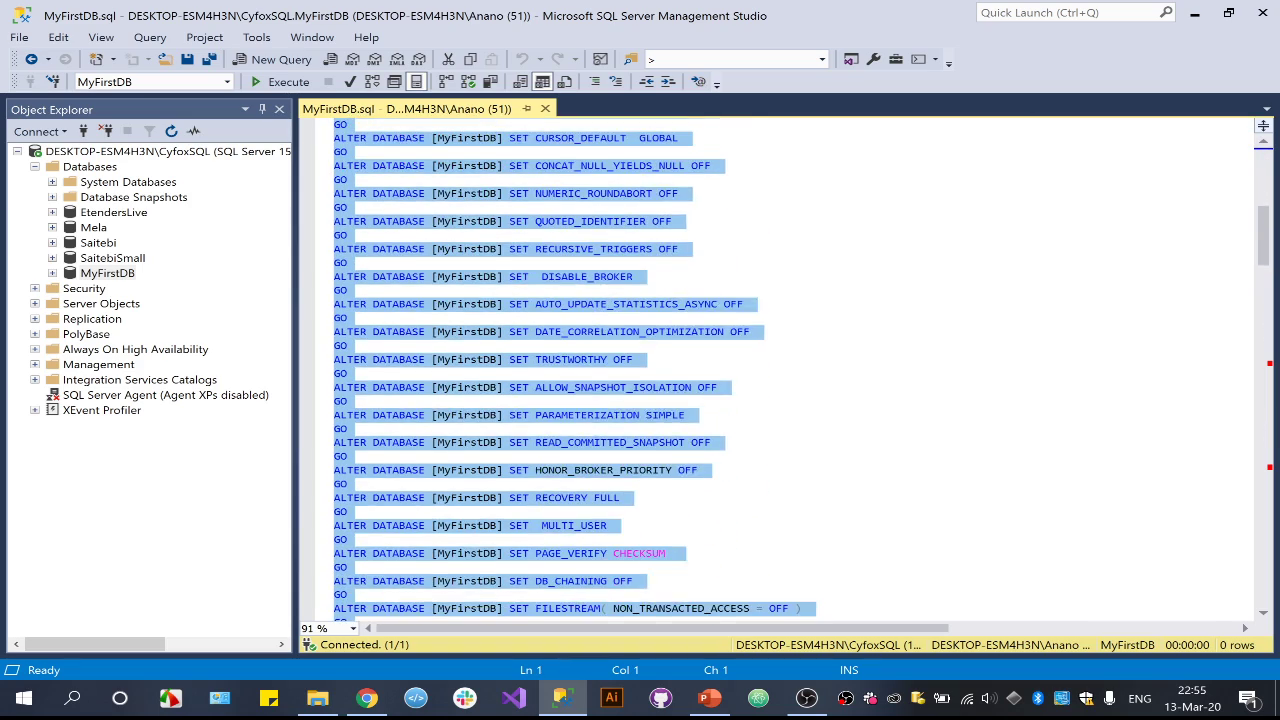
left_click(348, 442)
scroll(348, 442, "down", 3)
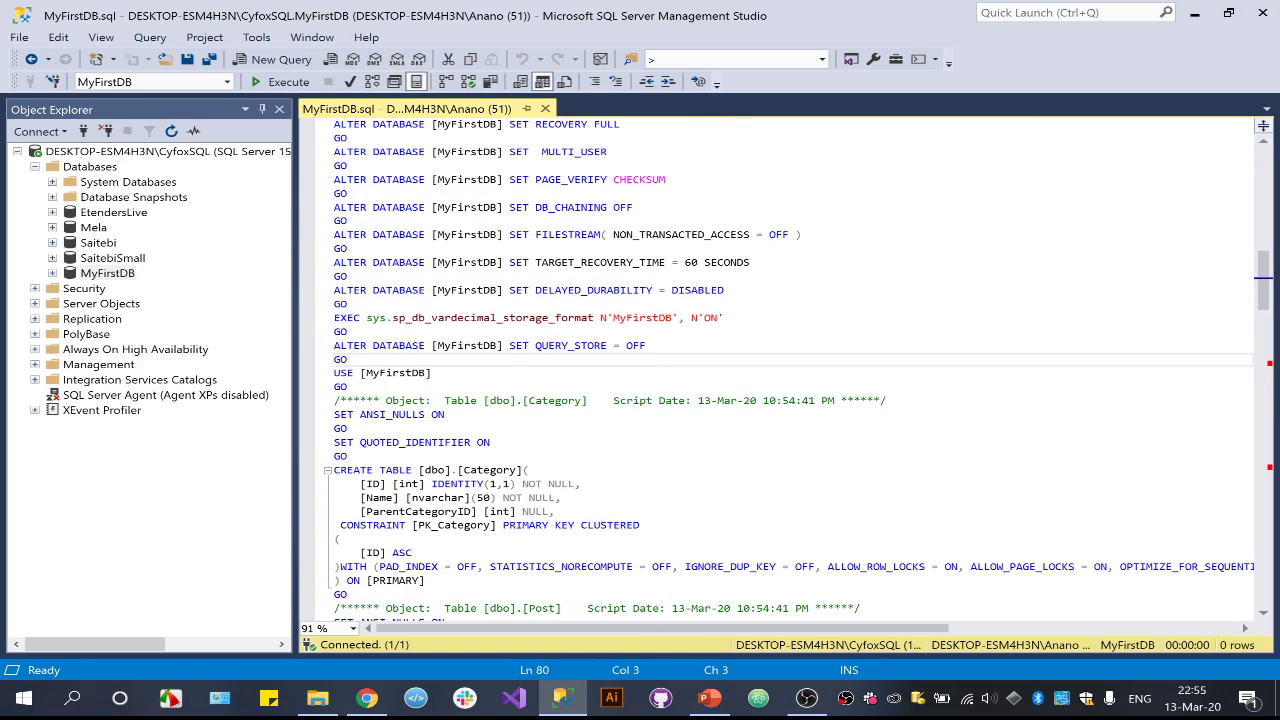
scroll(780, 370, "up", 20)
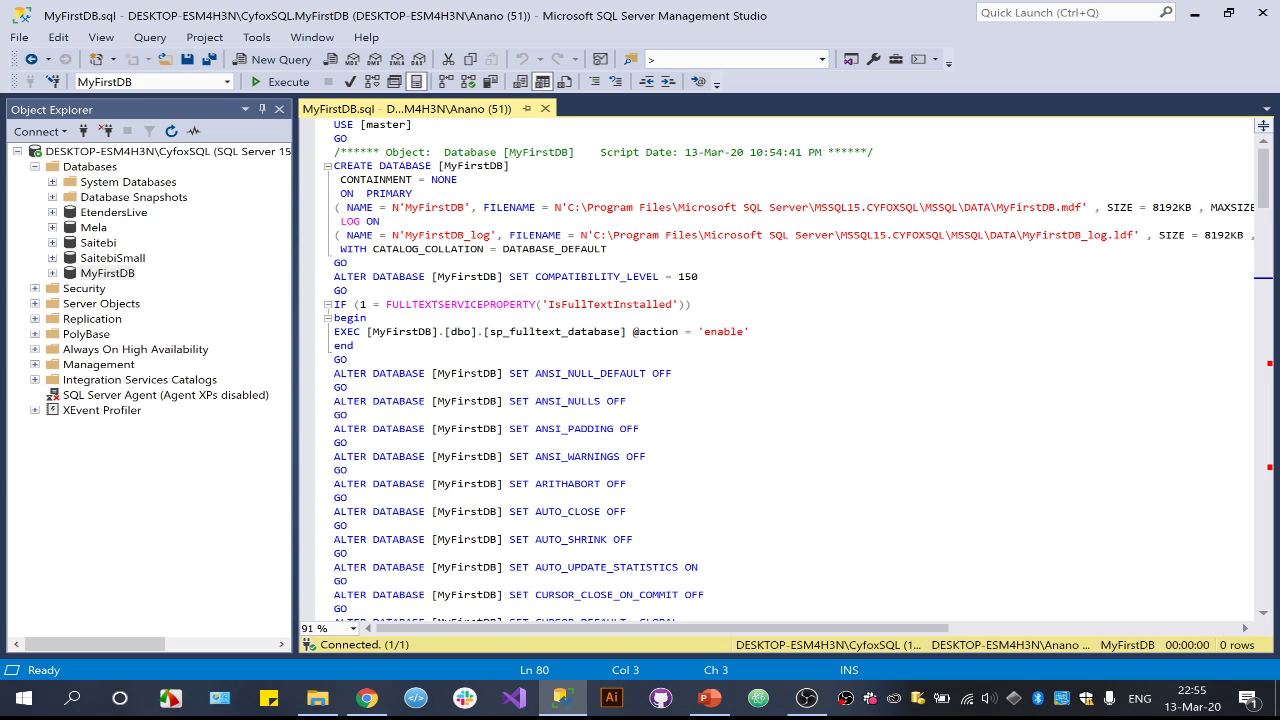
mouse_move(334, 165)
left_mouse_down()
mouse_move(511, 165)
mouse_move(319, 175)
mouse_move(336, 179)
left_mouse_up()
scroll(780, 370, "down", 14)
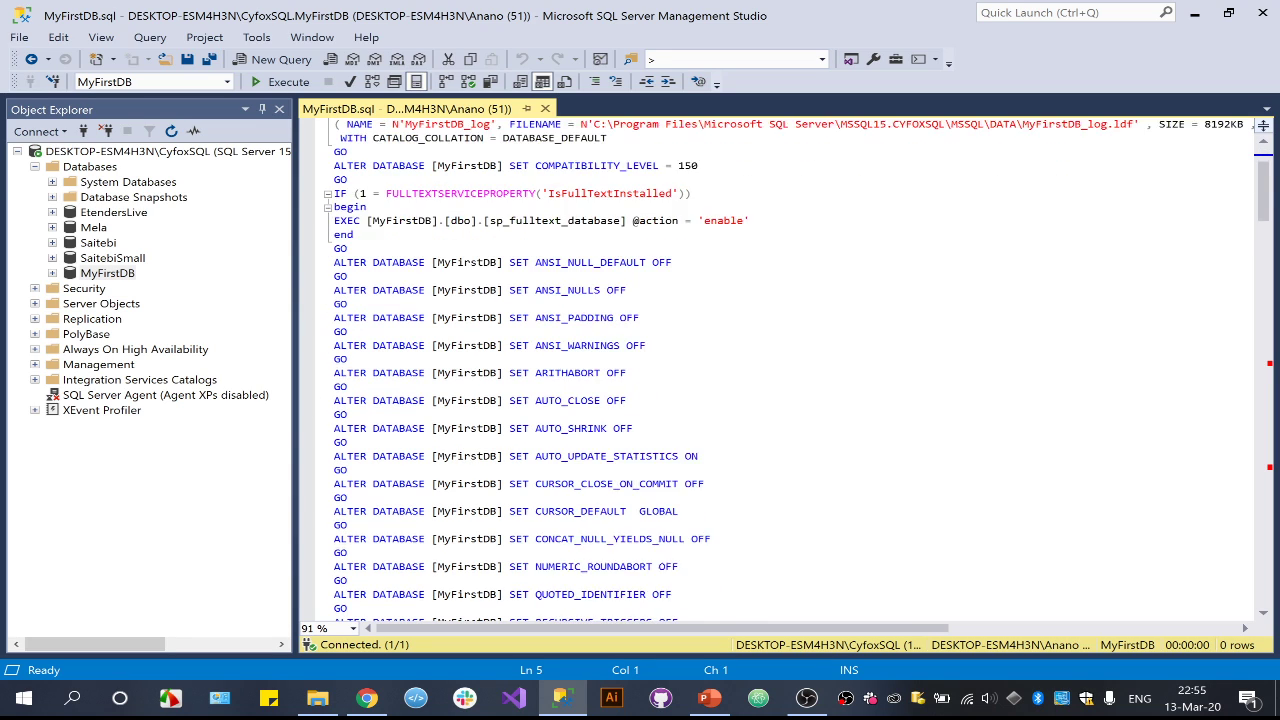
scroll(780, 370, "down", 6)
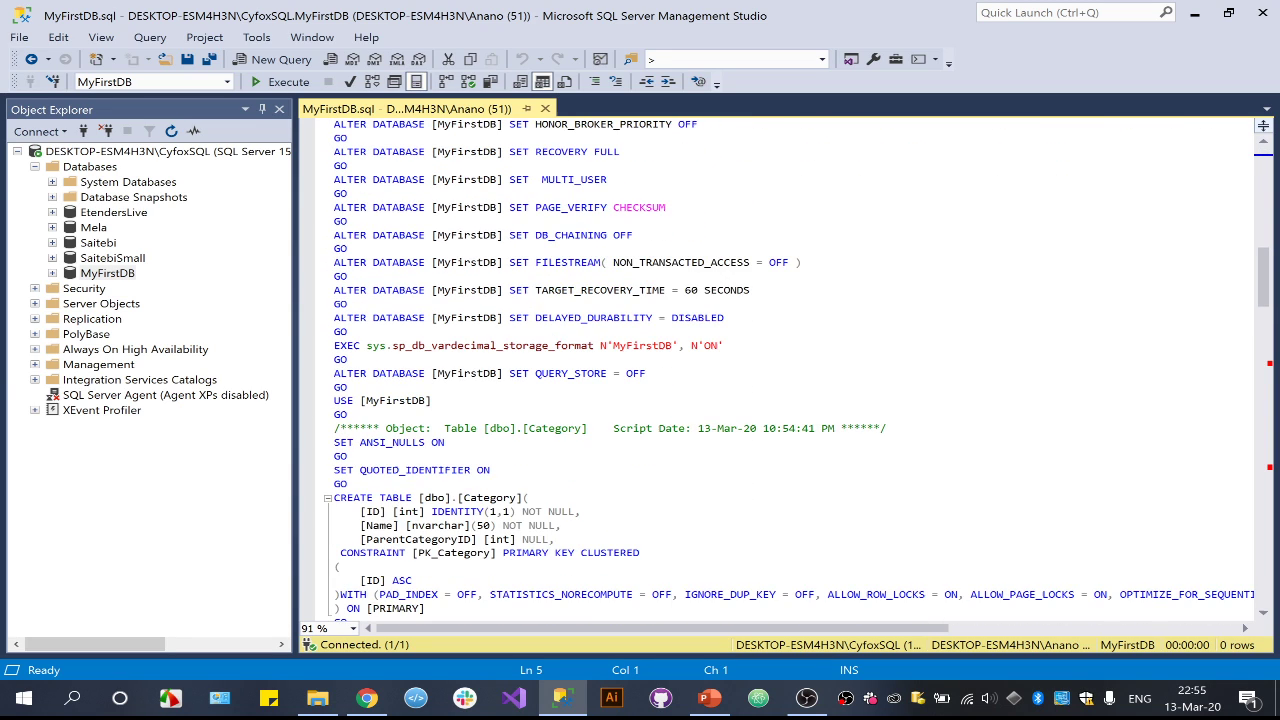
scroll(780, 370, "down", 5)
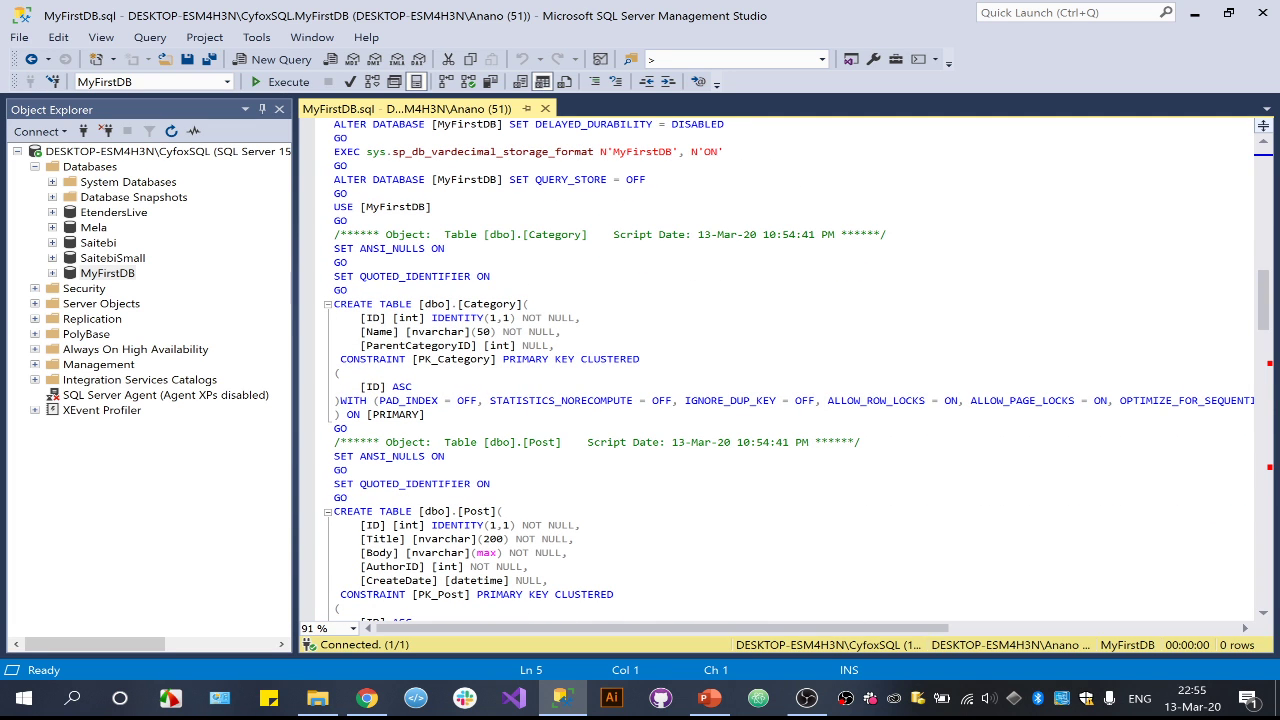
scroll(789, 371, "up", 1)
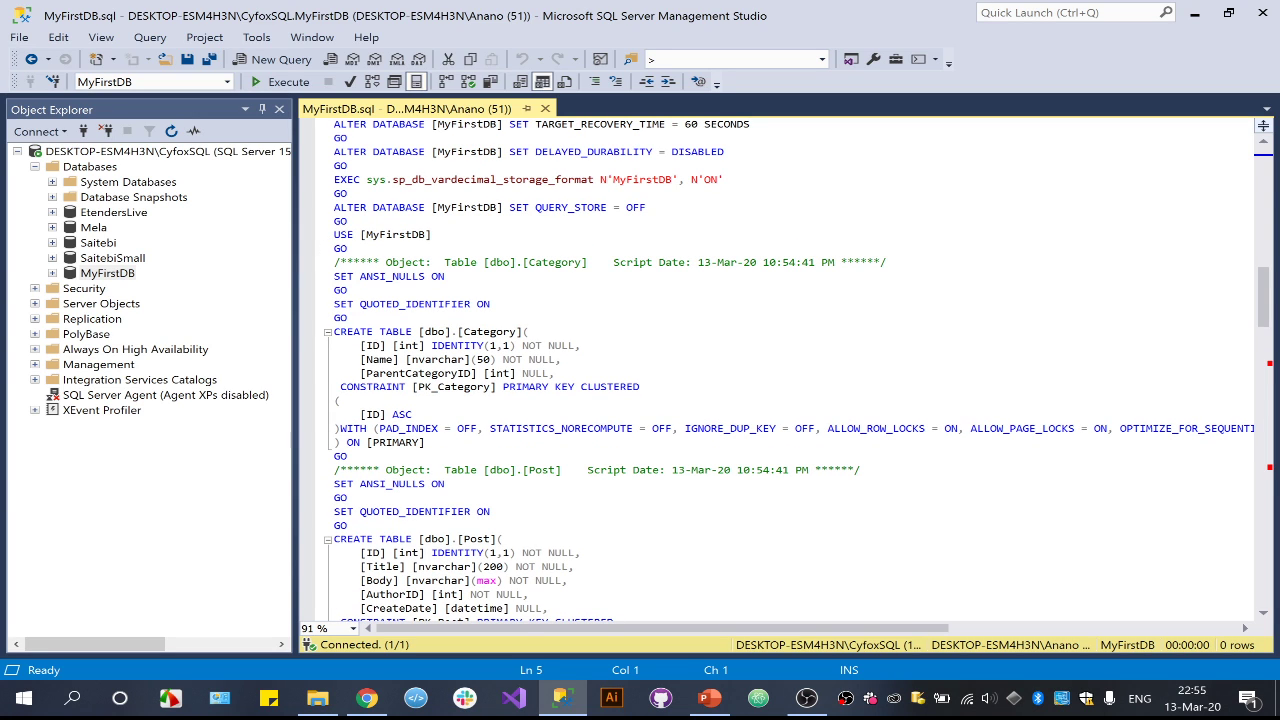
left_click_drag(431, 234, 335, 235)
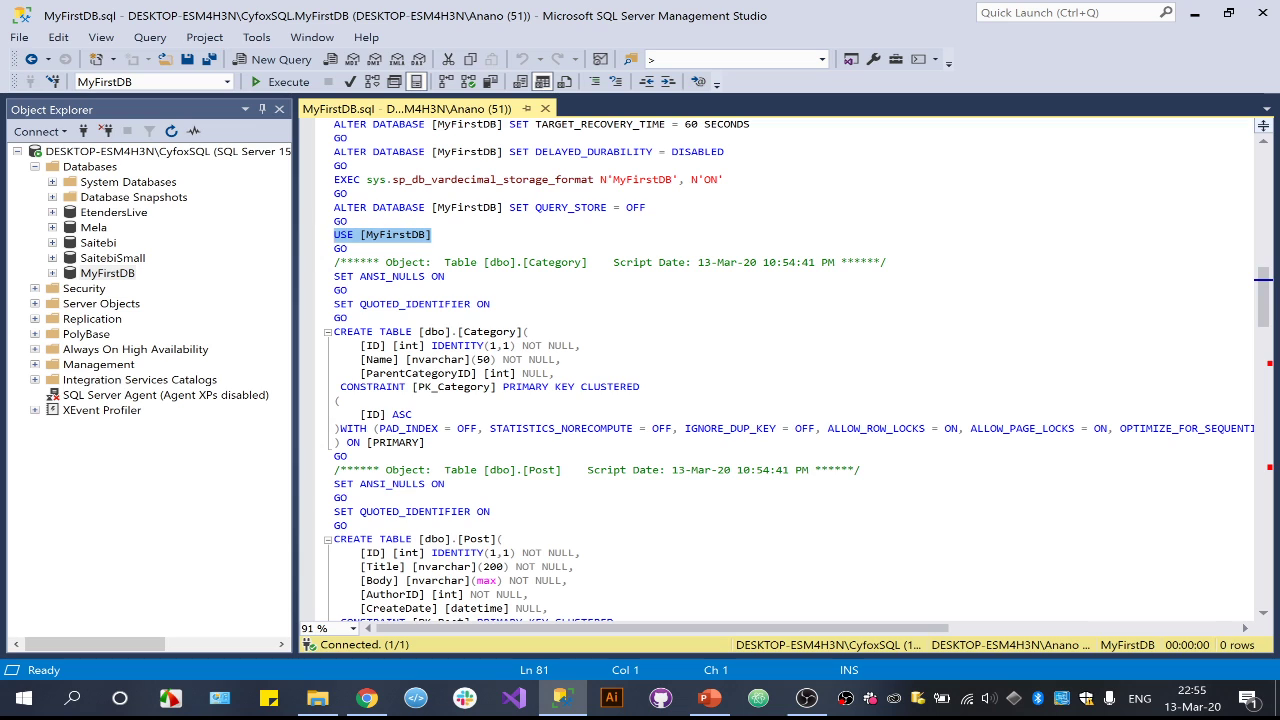
left_click_drag(334, 332, 347, 457)
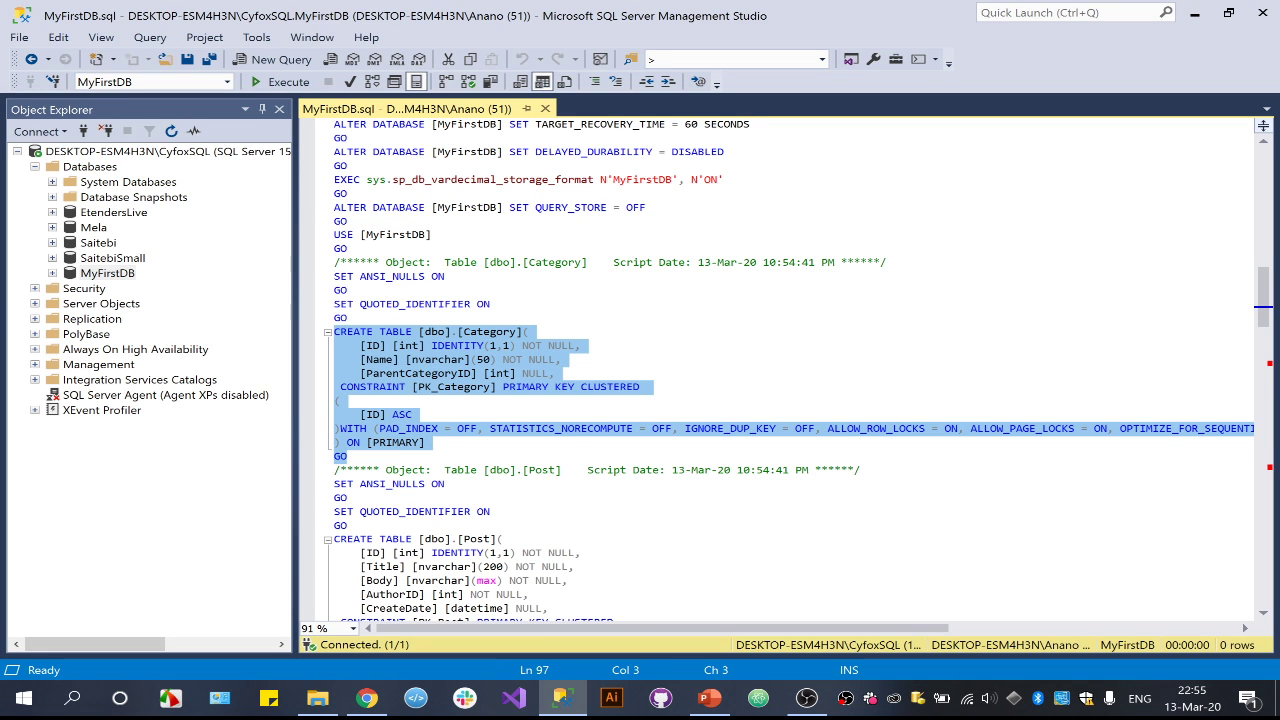
left_click(431, 234)
key("shift+Home")
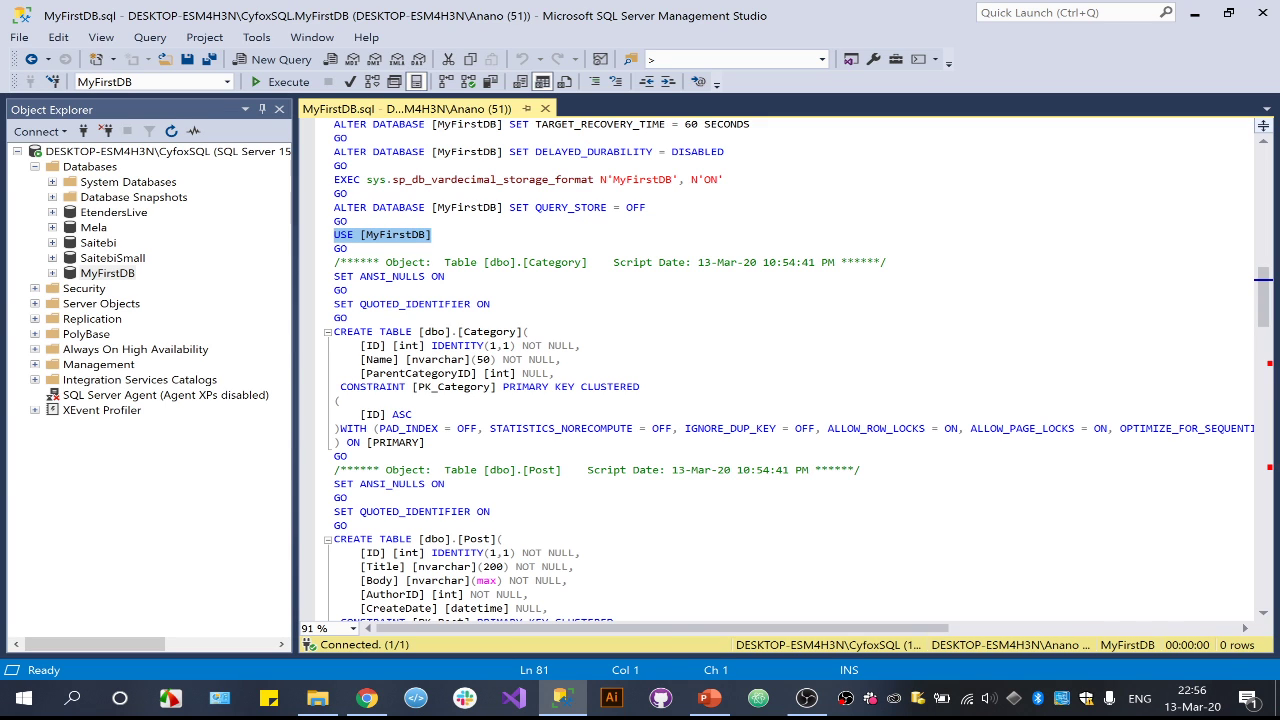
scroll(797, 371, "down", 3)
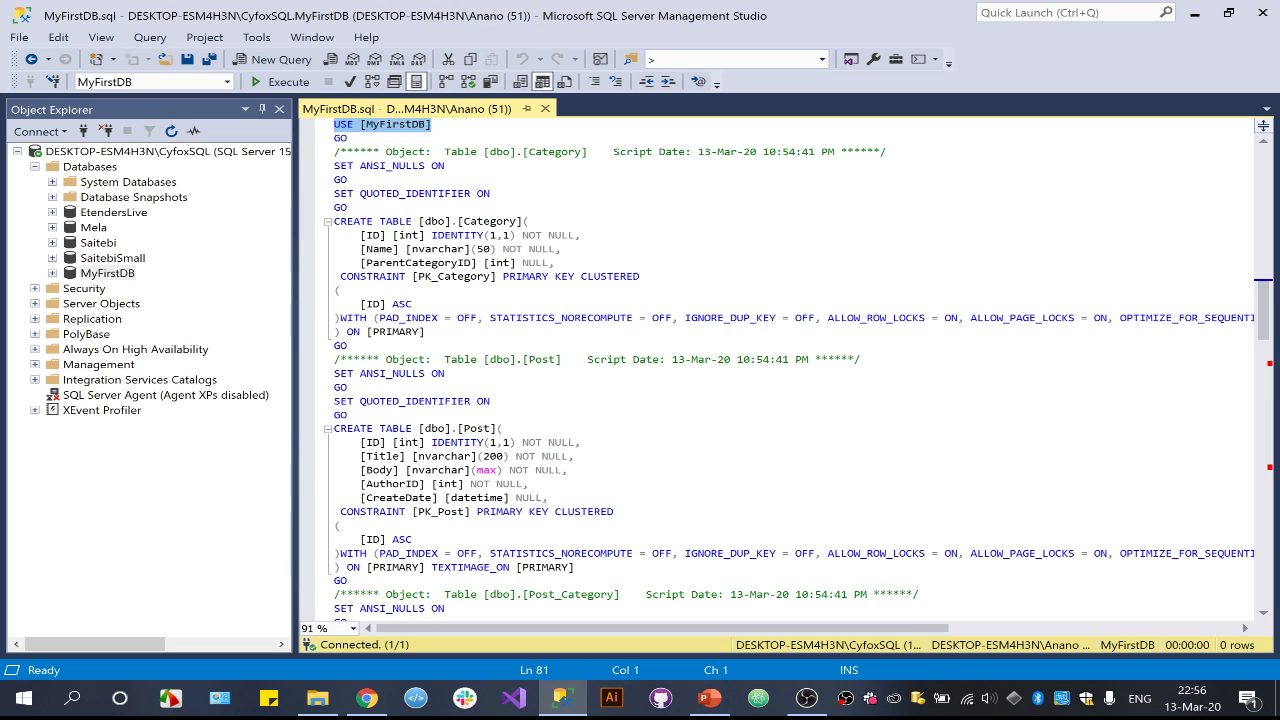
left_click_drag(548, 497, 341, 138)
left_click(548, 359)
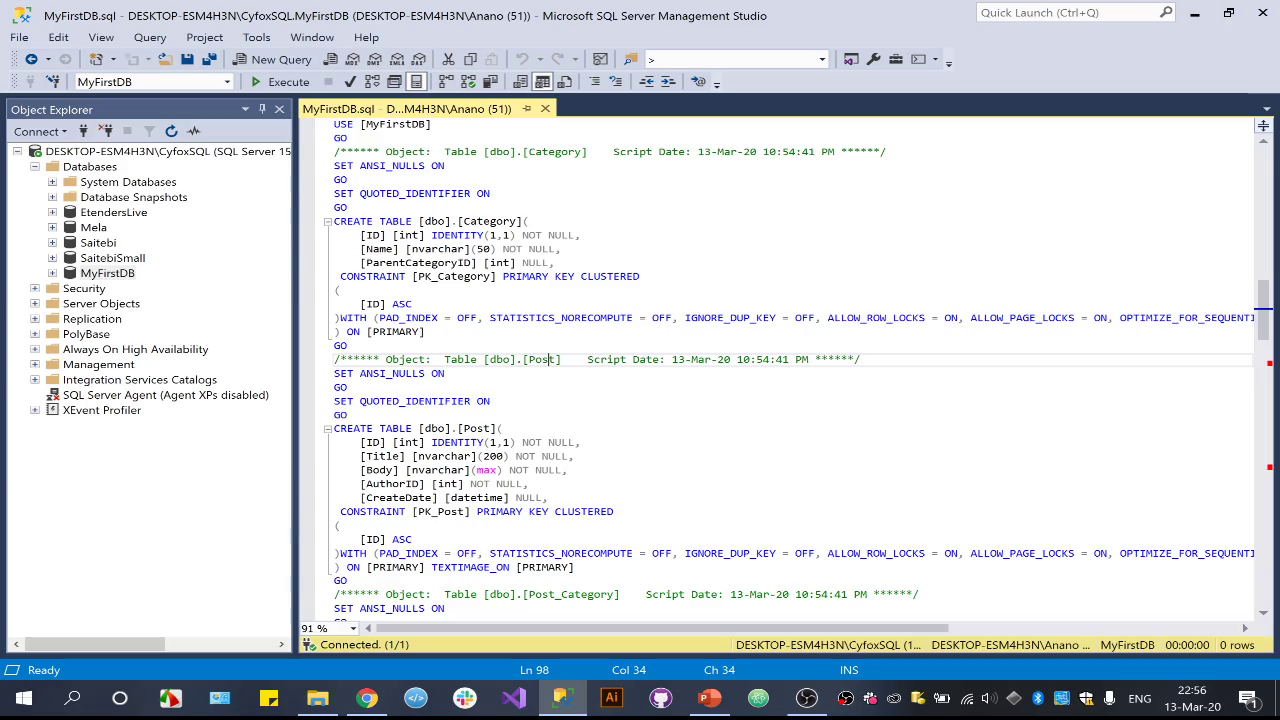
scroll(548, 359, "up", 7)
scroll(790, 370, "down", 9)
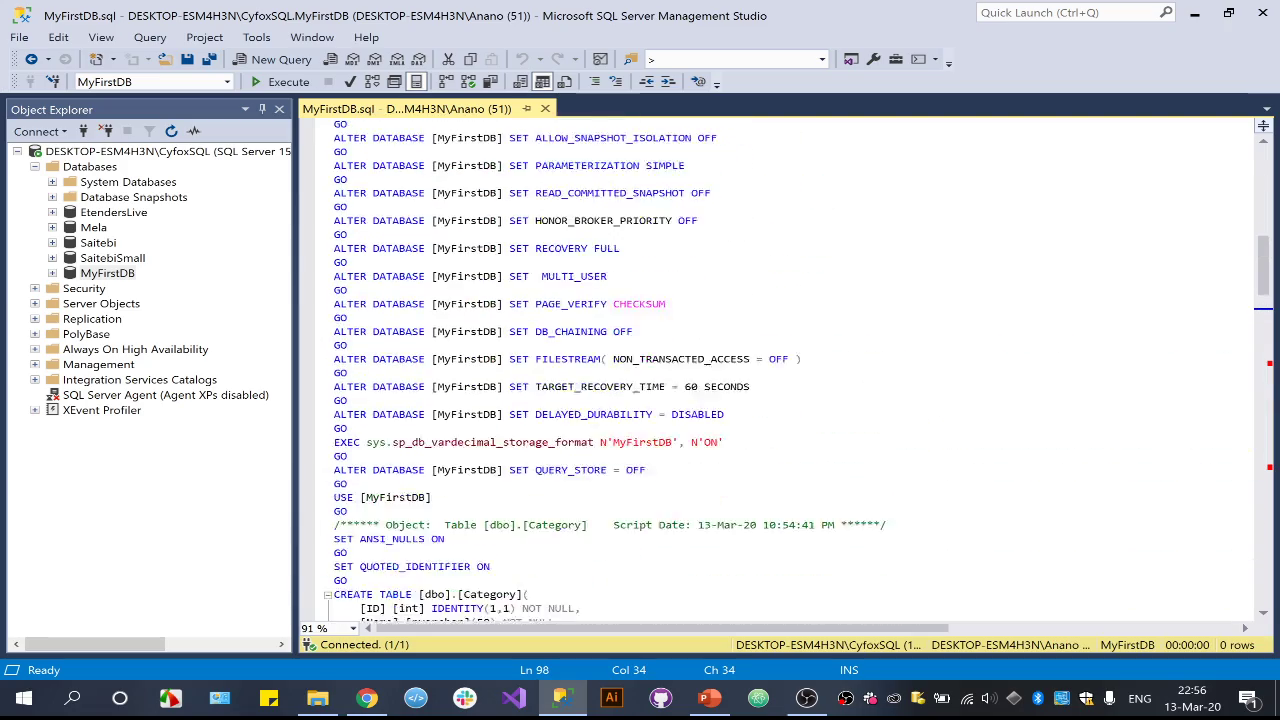
scroll(790, 370, "down", 14)
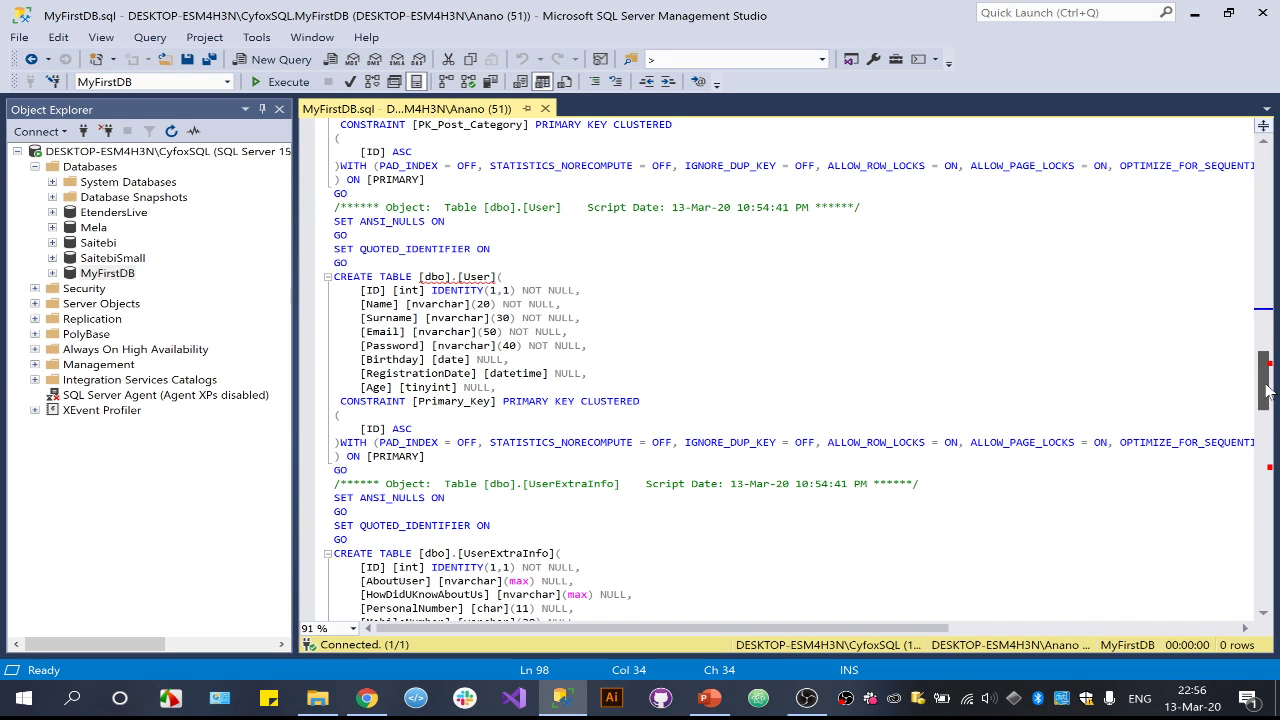
scroll(1266, 390, "up", 3)
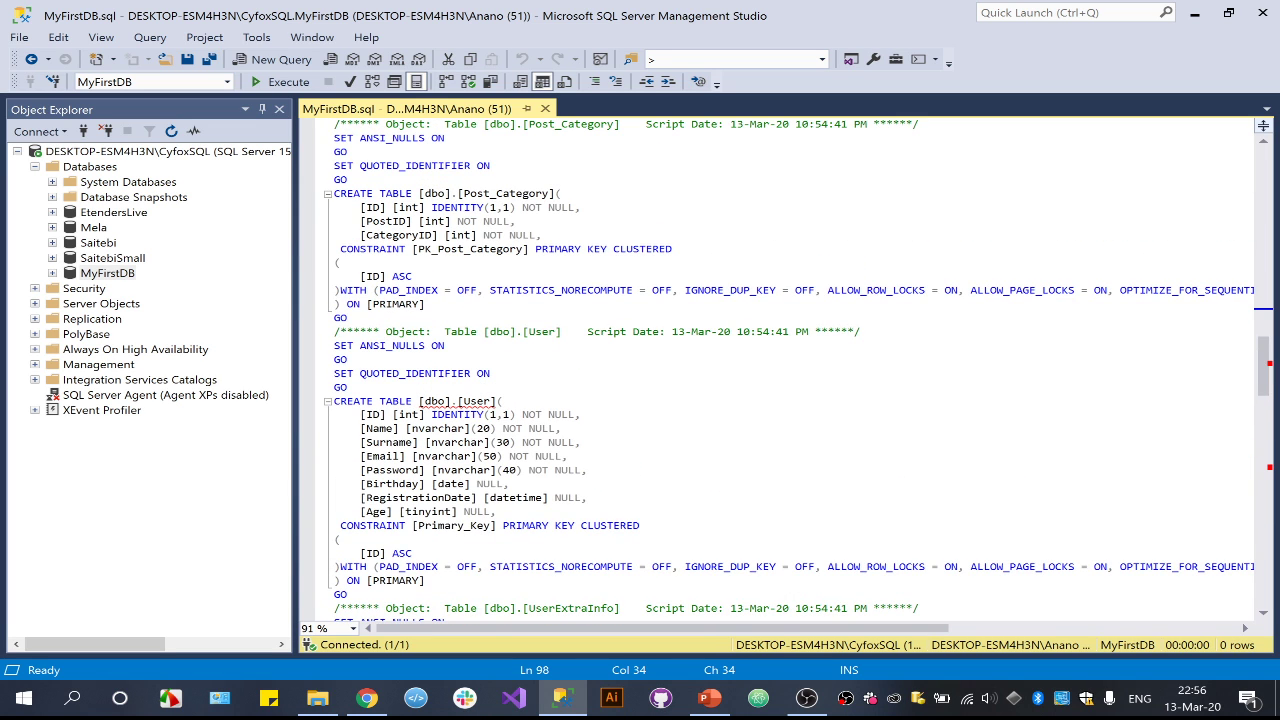
left_click_drag(334, 401, 334, 249)
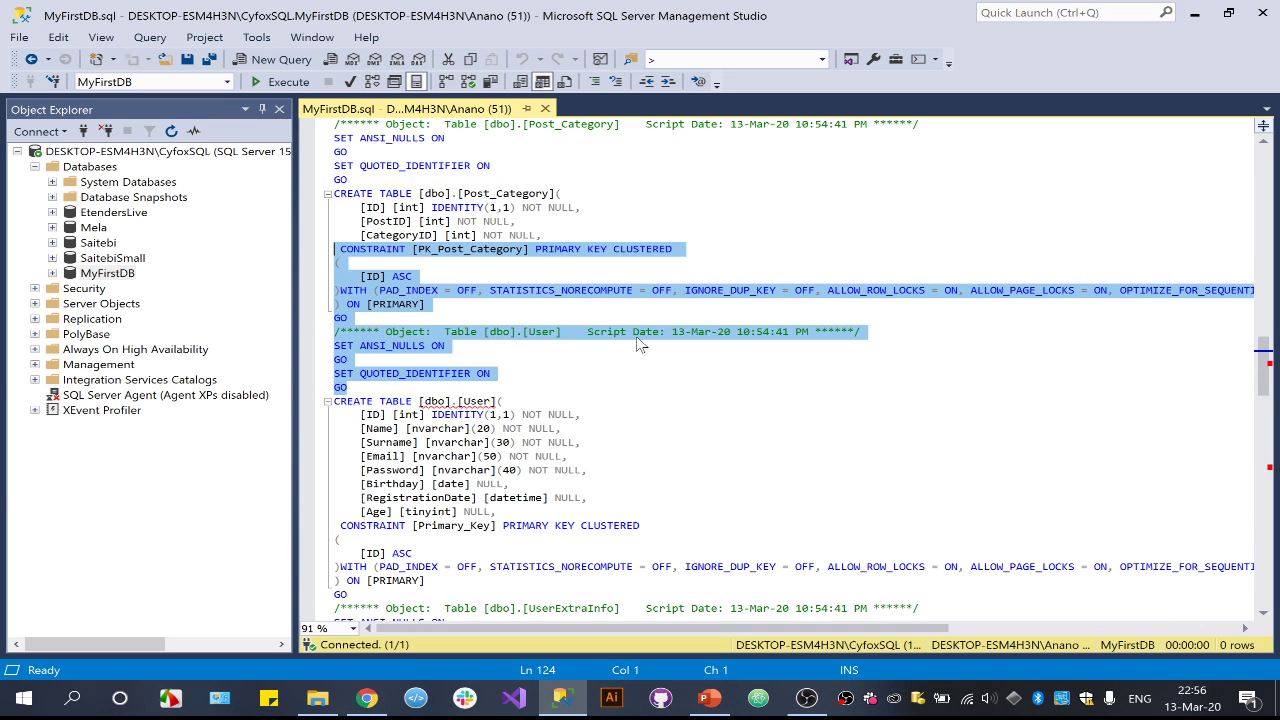
scroll(643, 345, "down", 2)
left_click(590, 373)
scroll(643, 370, "up", 7)
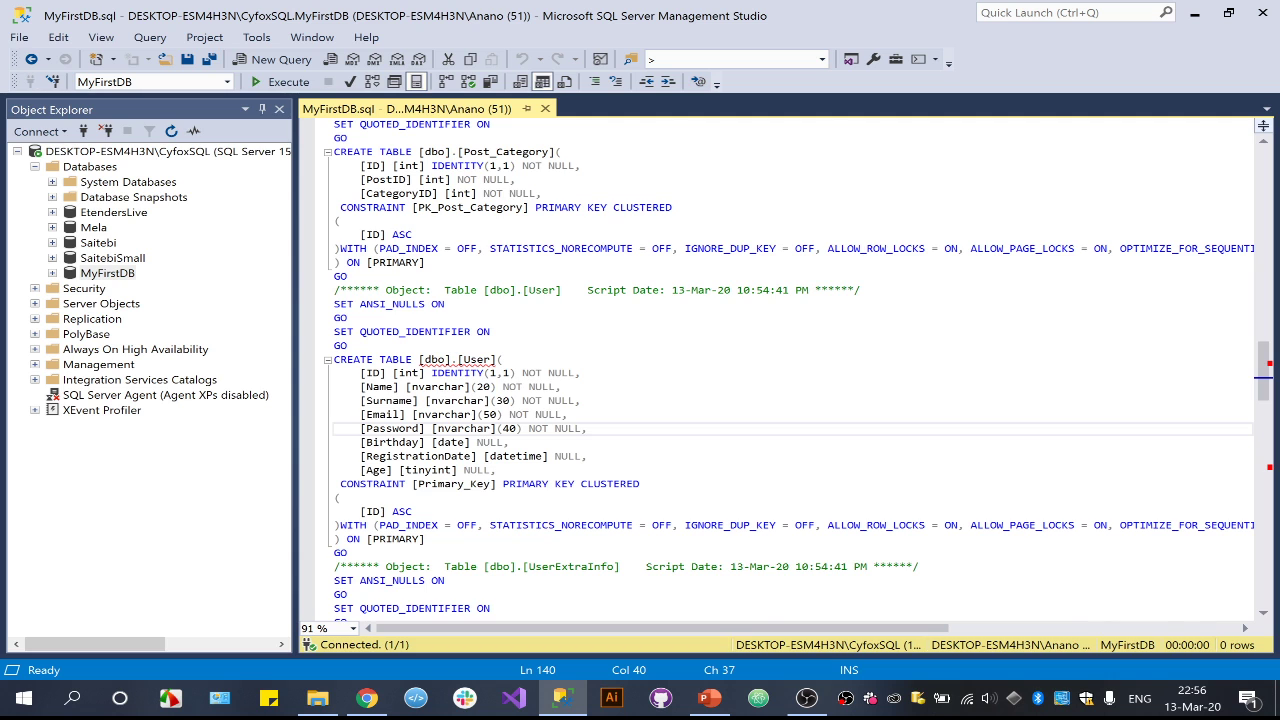
scroll(797, 371, "up", 1)
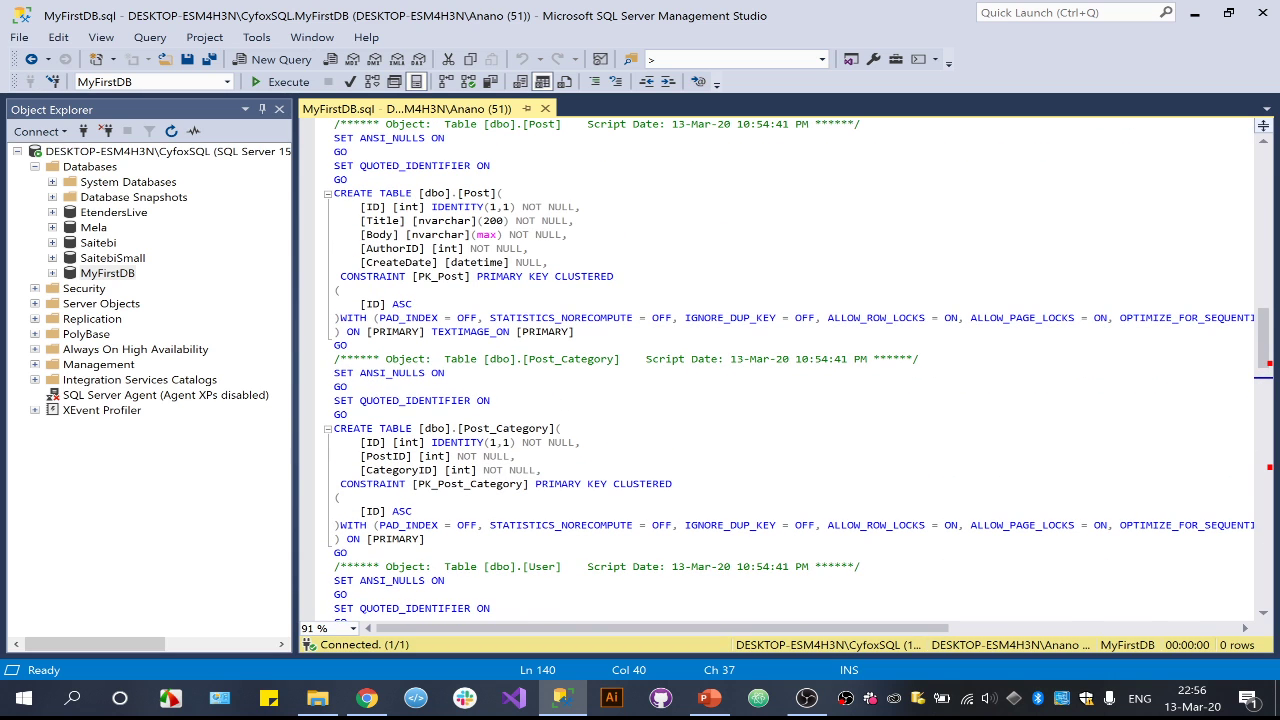
left_click_drag(334, 193, 347, 317)
scroll(347, 386, "down", 2)
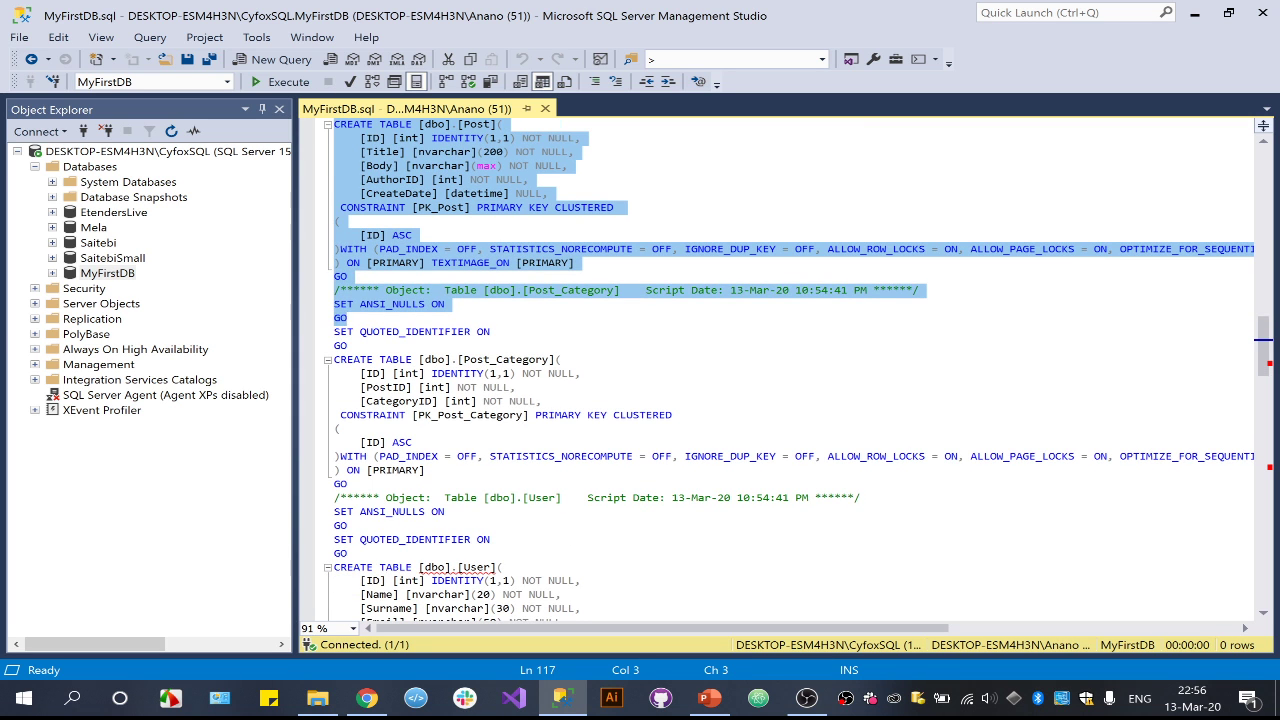
left_click_drag(458, 359, 570, 193)
scroll(470, 306, "down", 4)
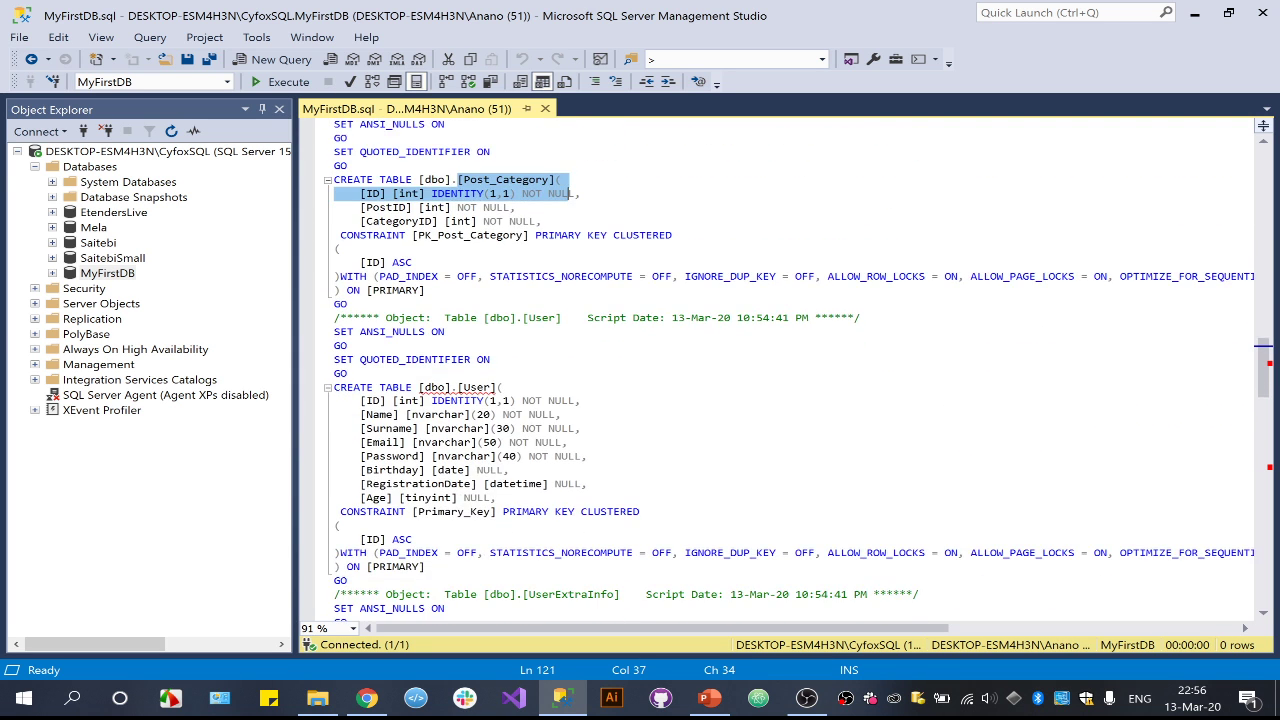
left_click_drag(508, 470, 413, 414)
scroll(560, 418, "down", 10)
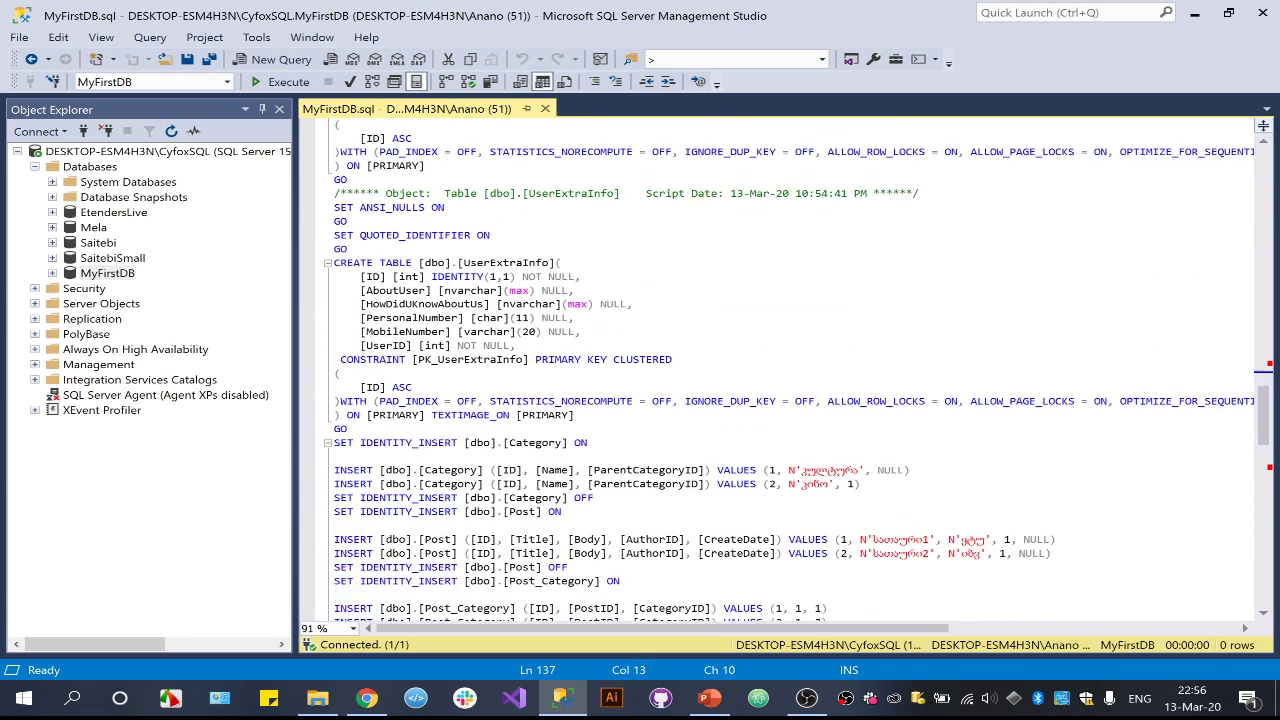
scroll(780, 370, "down", 4)
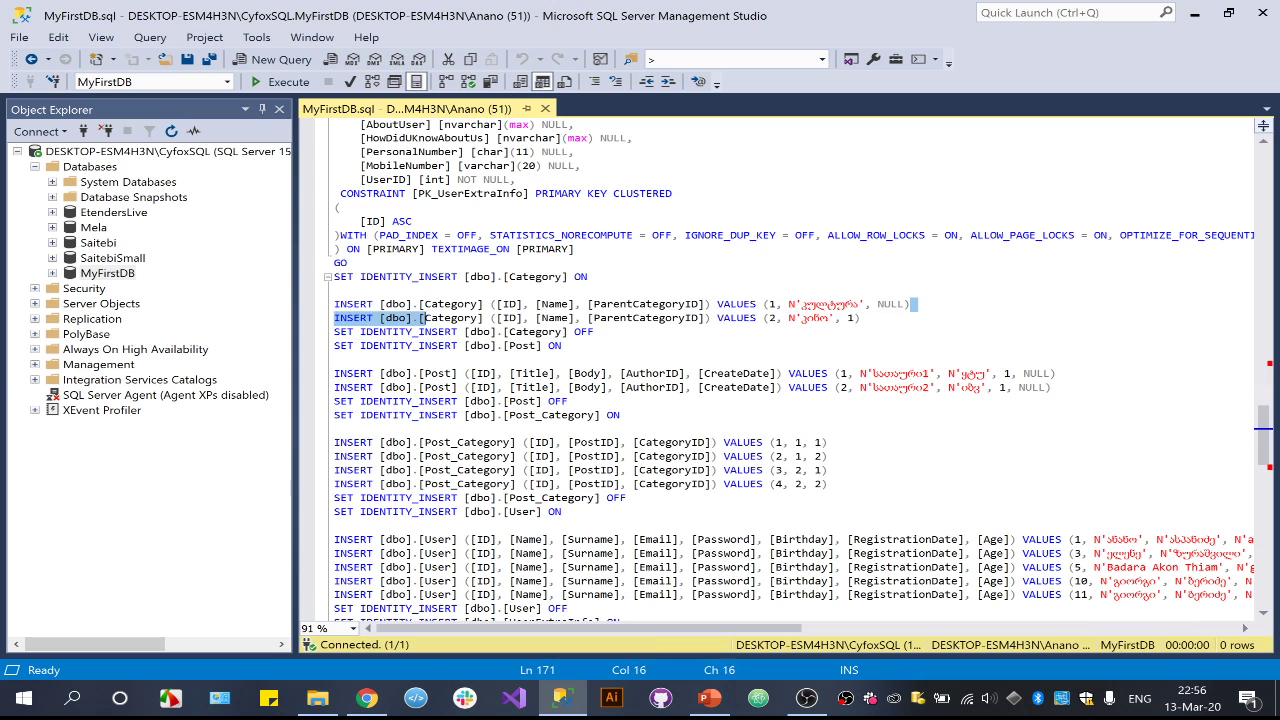
left_click_drag(334, 303, 278, 312)
scroll(826, 441, "up", 4, "ctrl")
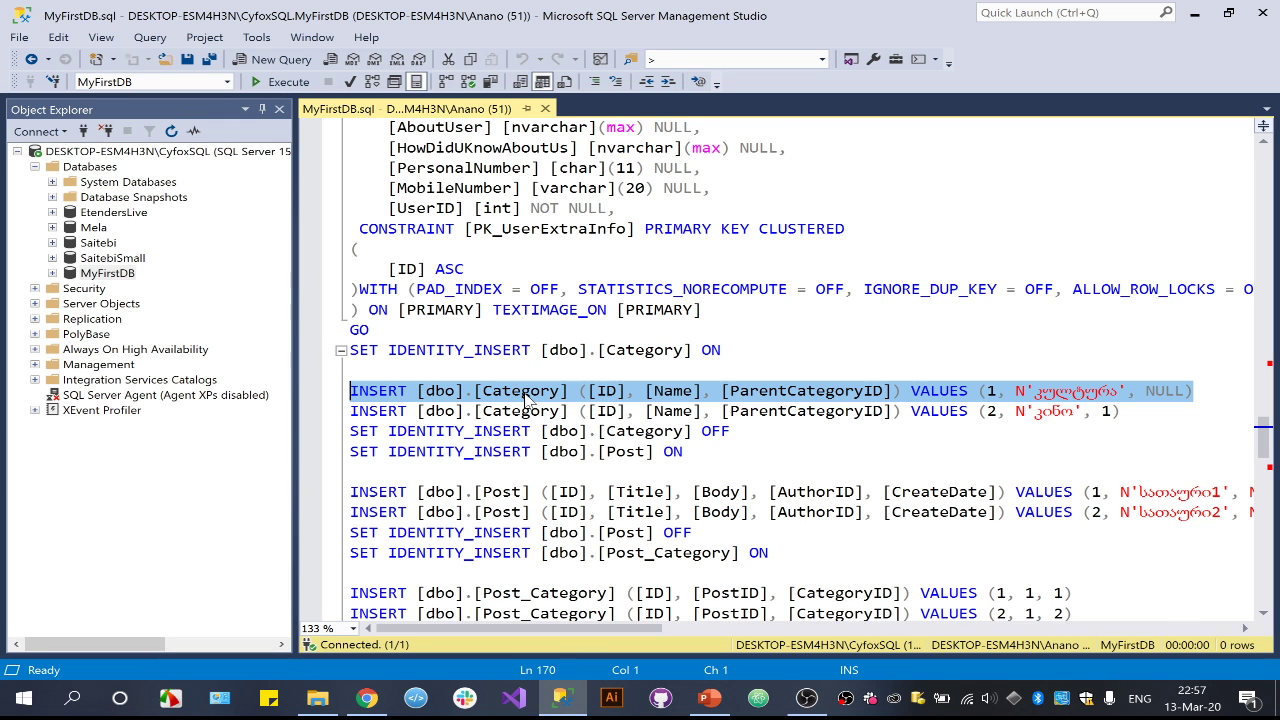
left_click_drag(625, 630, 595, 630)
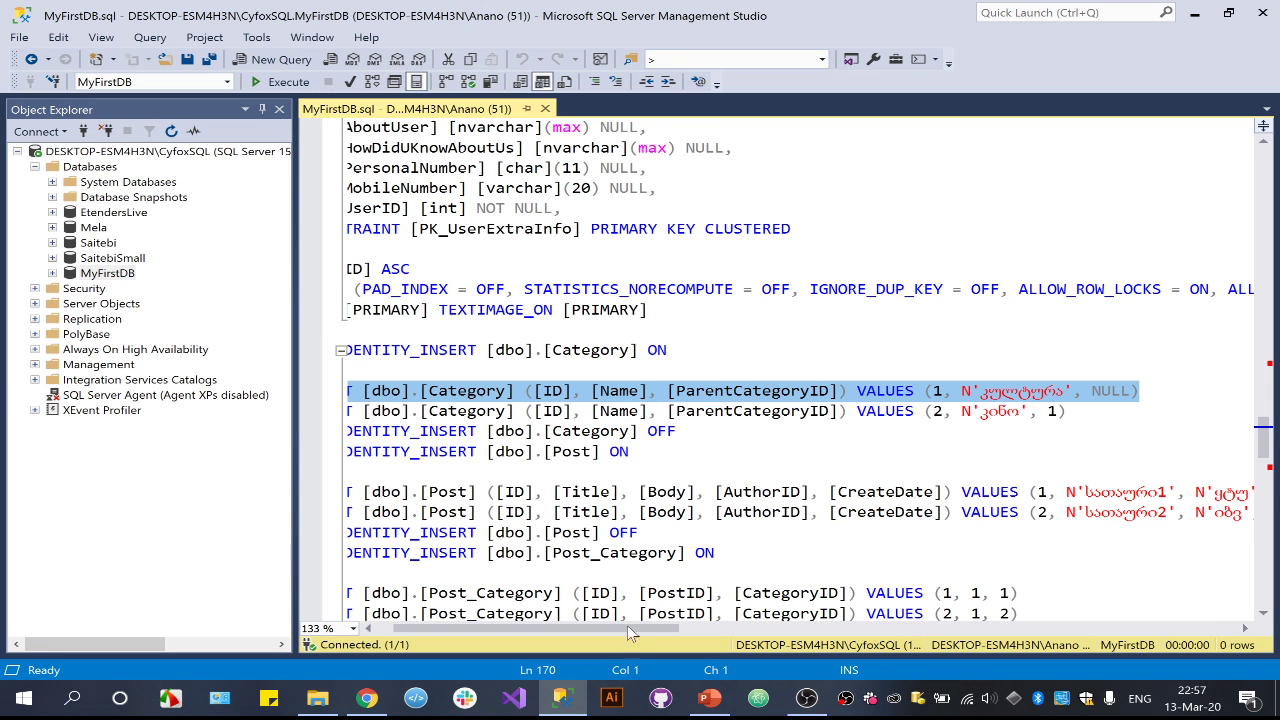
left_click_drag(627, 627, 710, 628)
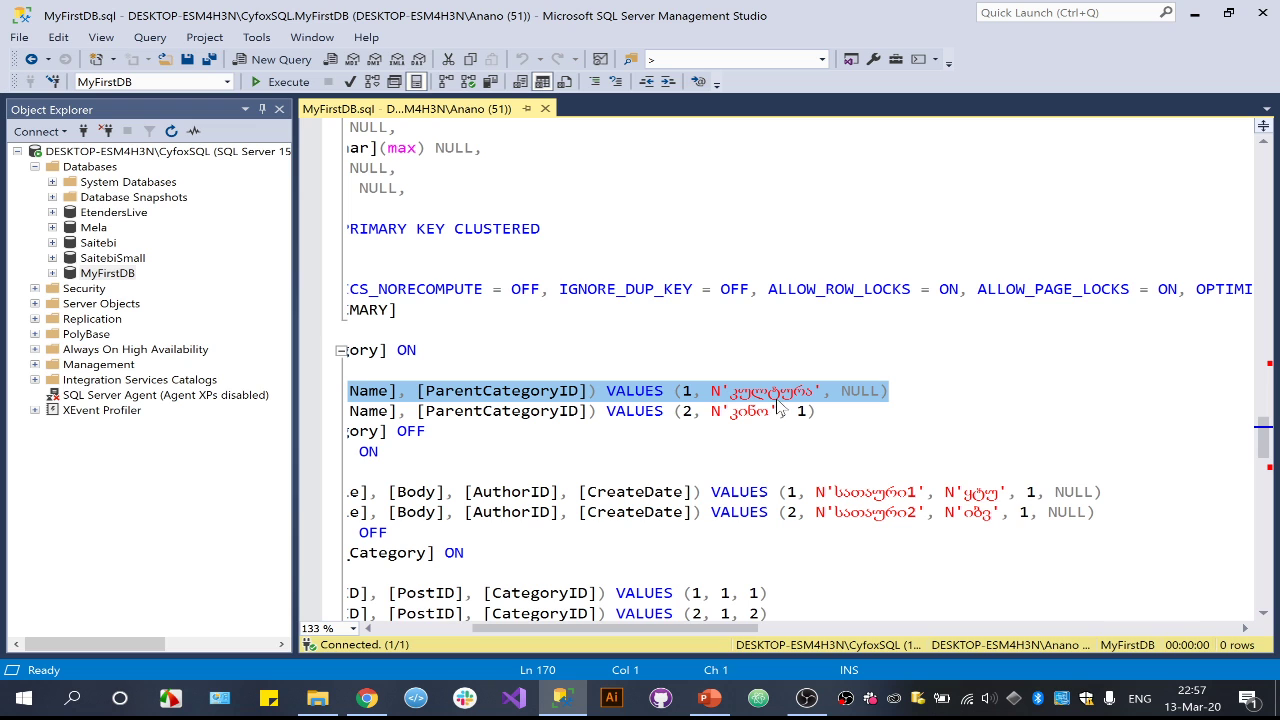
left_click_drag(718, 628, 620, 628)
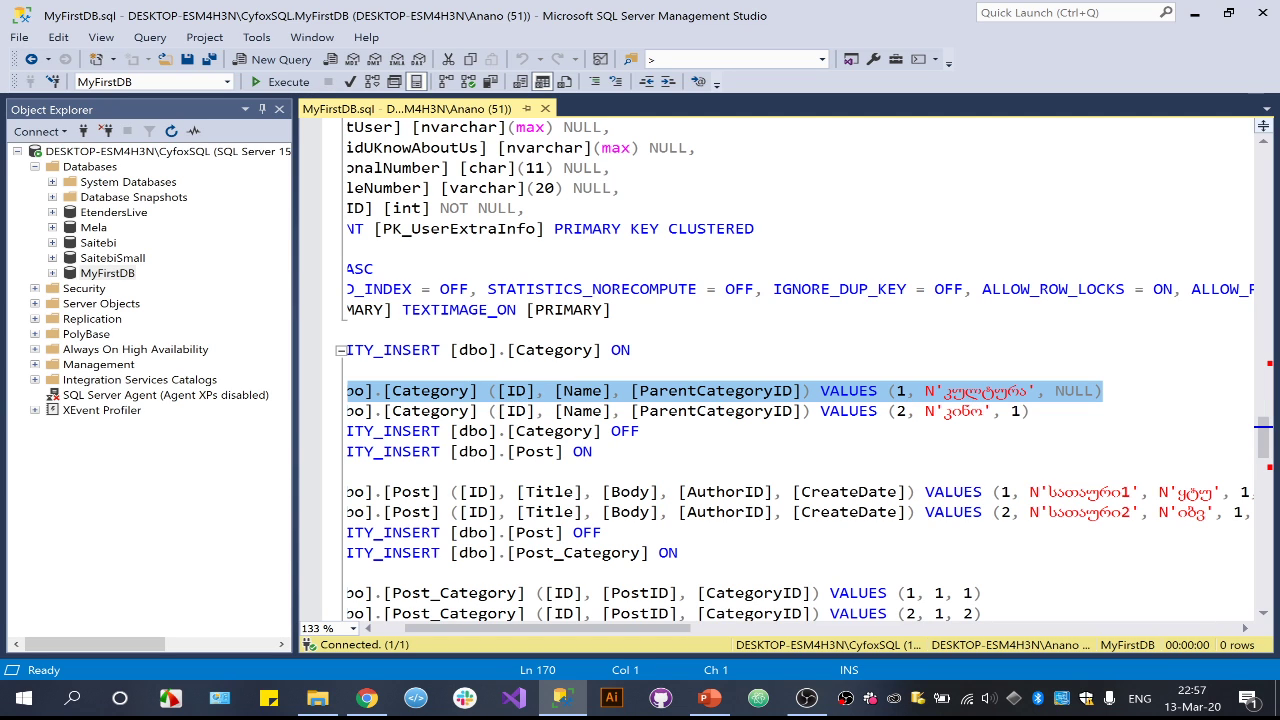
scroll(714, 404, "down", 3)
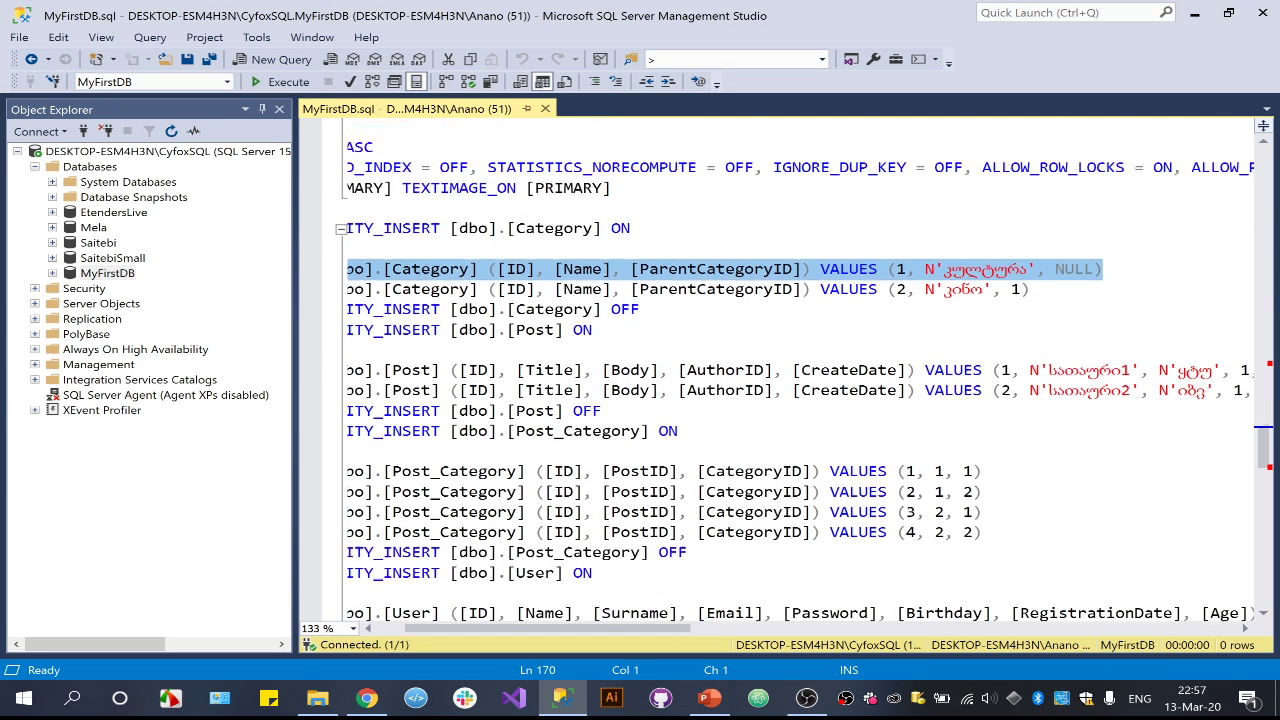
scroll(714, 404, "down", 4)
Select the User INSERT statements, scroll to the script's end, and close the MyFirstDB.sql tab.
scroll(714, 404, "down", 1)
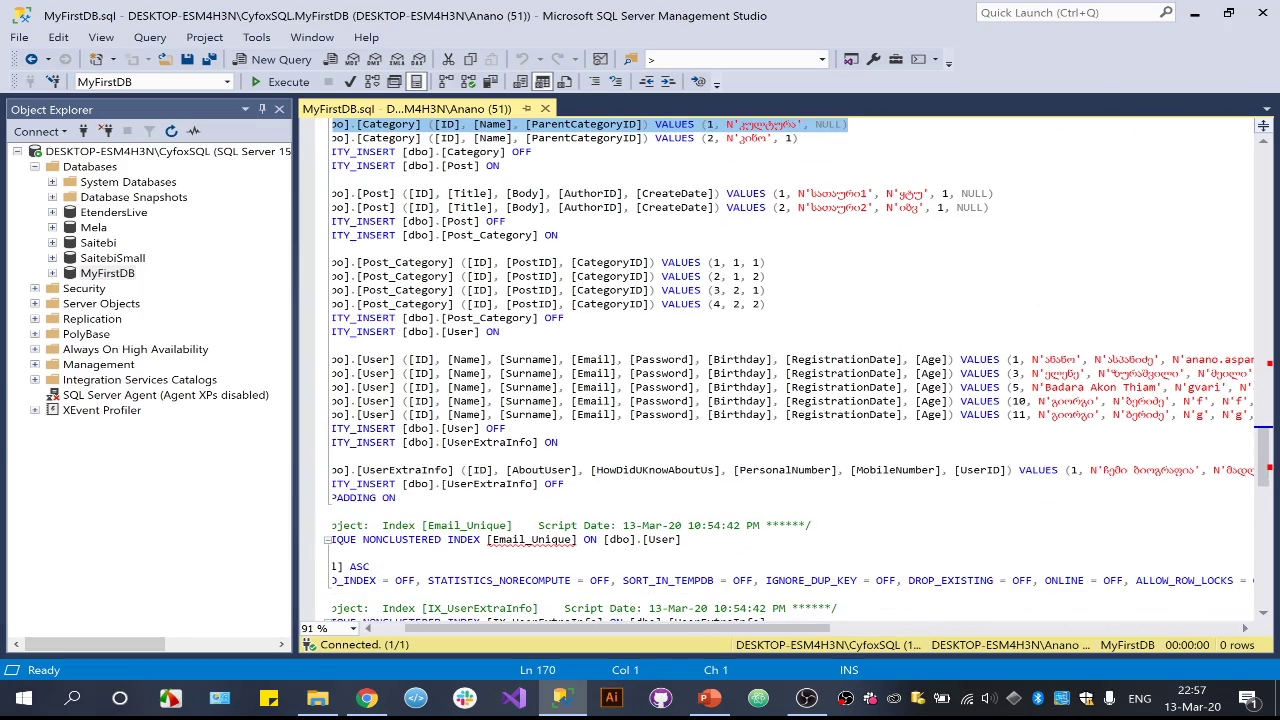
mouse_move(760, 628)
left_mouse_down()
mouse_move(819, 628)
mouse_move(747, 628)
left_mouse_up()
scroll(794, 380, "up", 2)
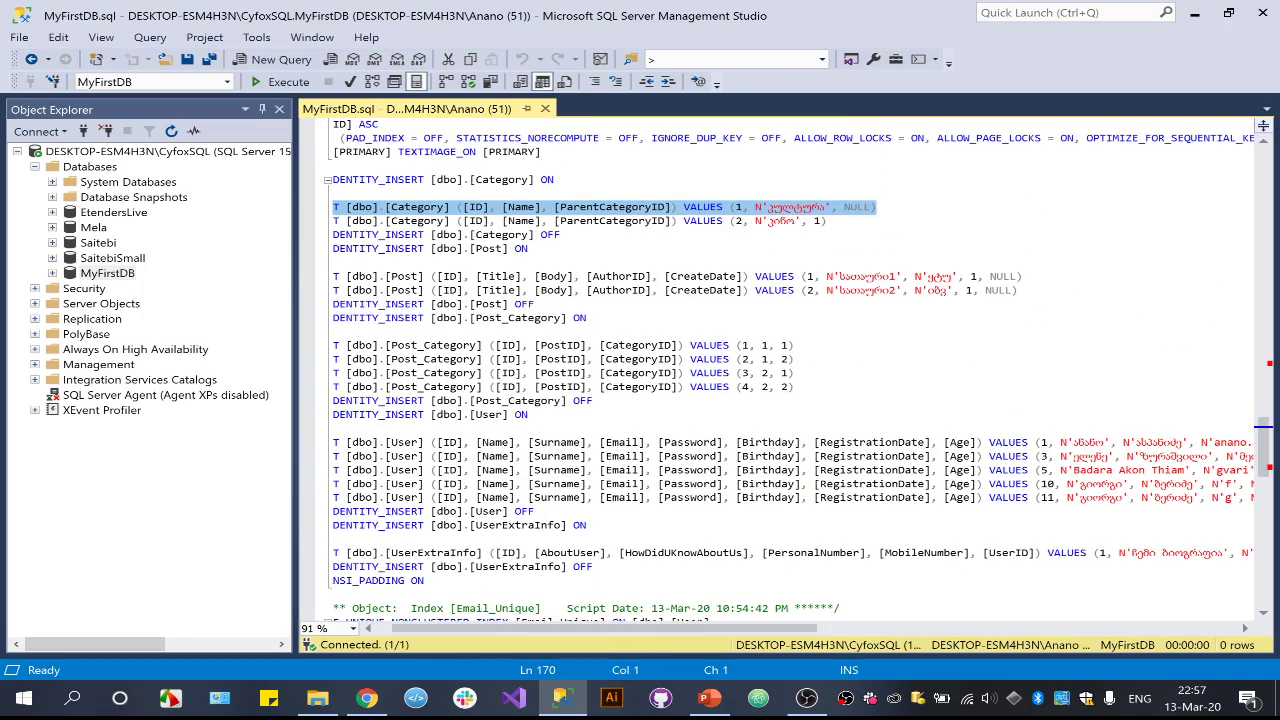
left_click_drag(568, 511, 333, 428)
scroll(968, 502, "down", 3)
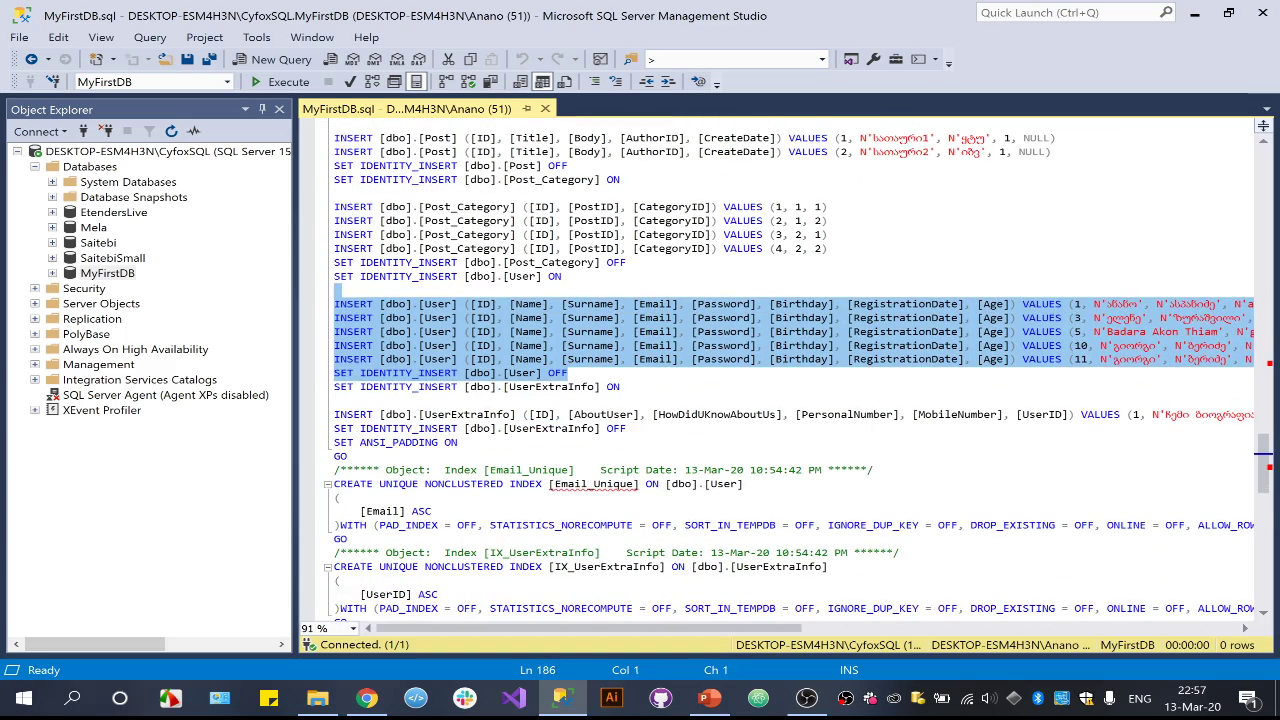
left_click_drag(608, 414, 503, 414)
mouse_move(589, 628)
left_mouse_down()
mouse_move(823, 628)
mouse_move(585, 628)
left_mouse_up()
scroll(600, 450, "down", 9)
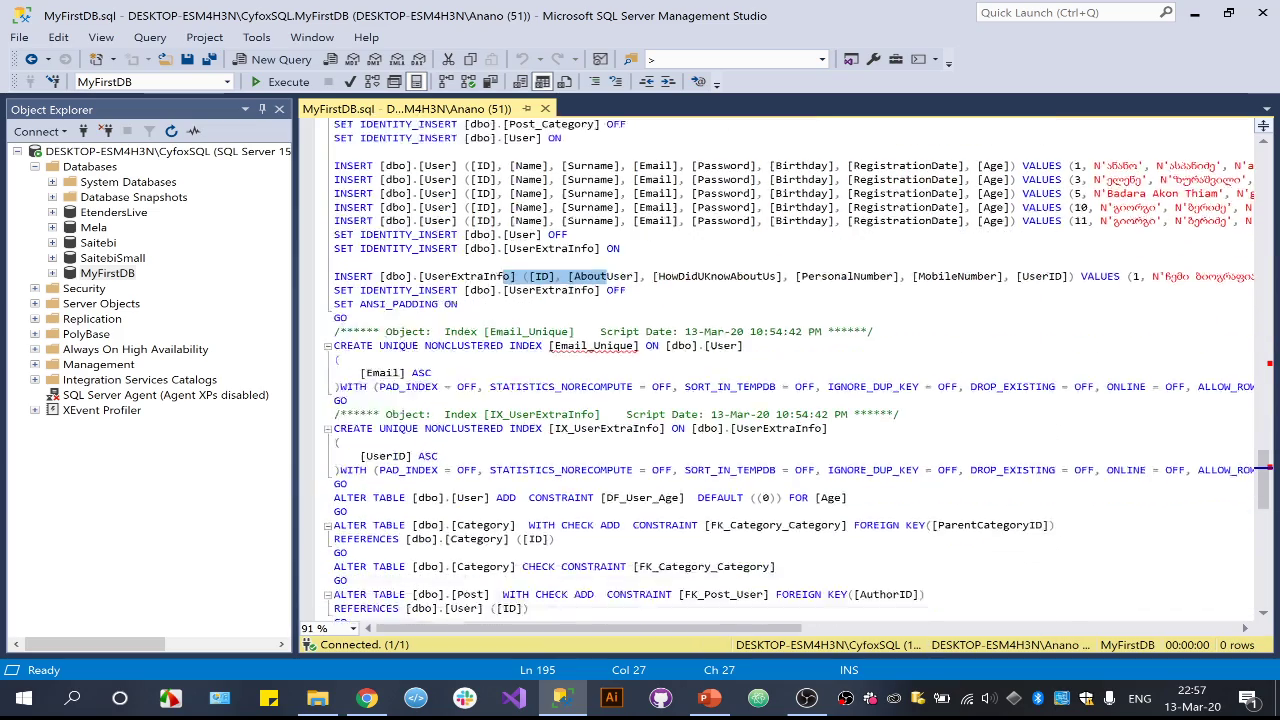
scroll(790, 350, "down", 13)
scroll(790, 350, "up", 5)
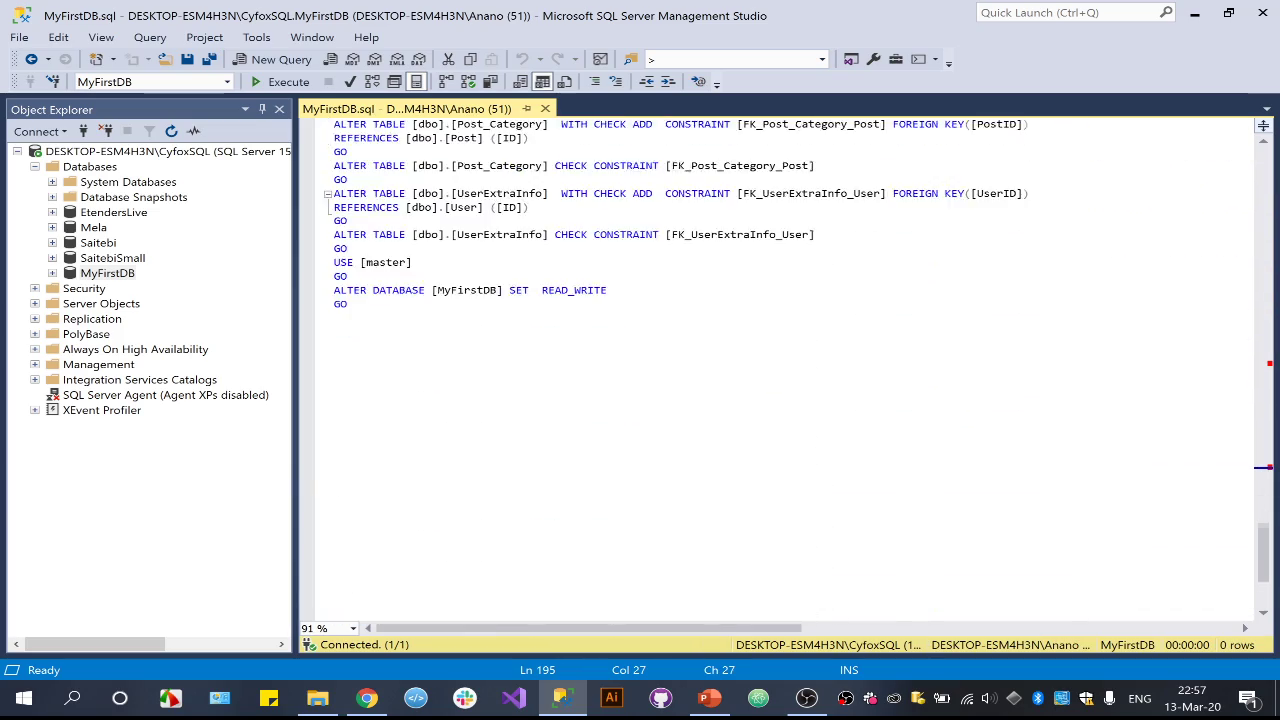
scroll(780, 350, "up", 3)
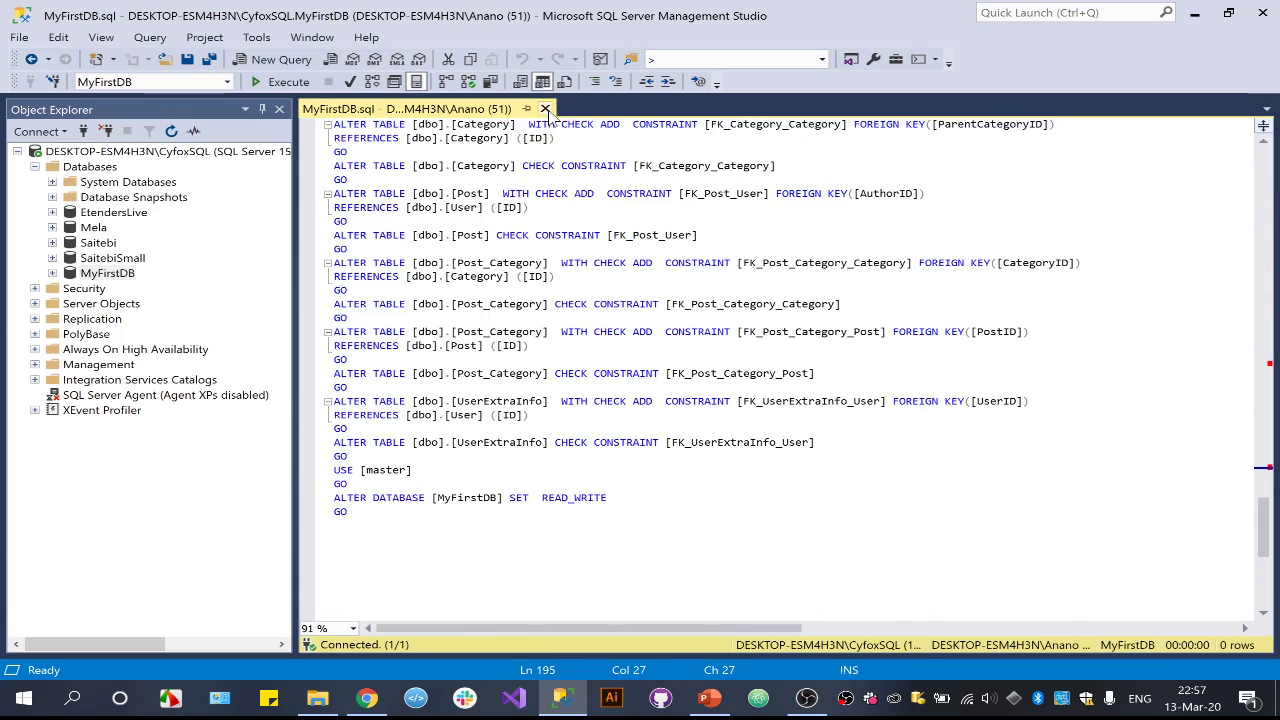
left_click(544, 108)
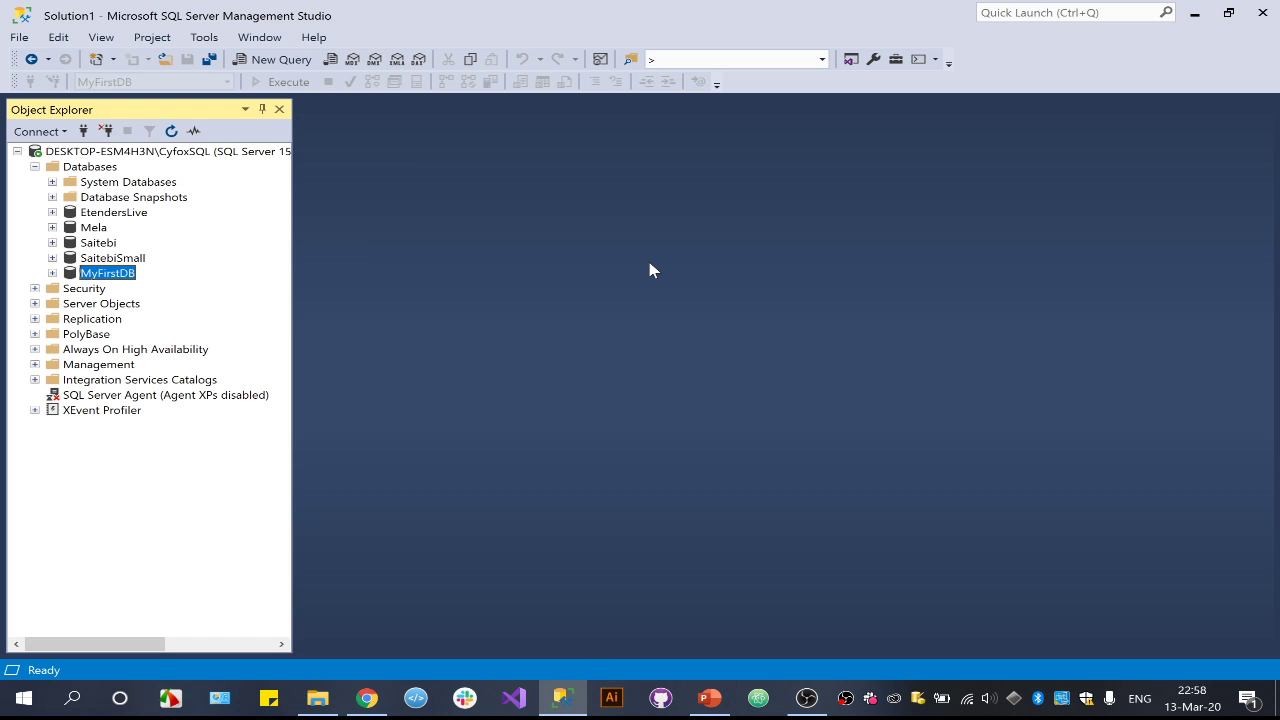
Minimize Management Studio to view MyFirstDB.bak in the Backup folder and deselect it.
left_click(562, 698)
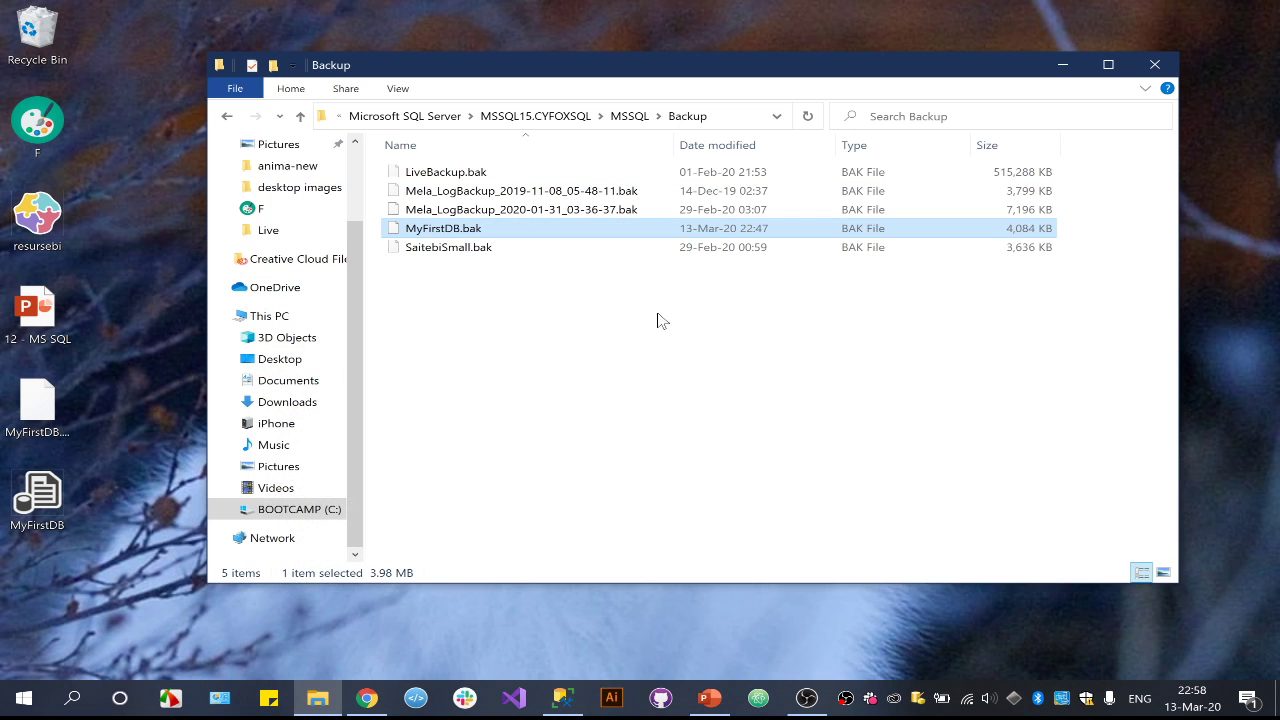
left_click(657, 375)
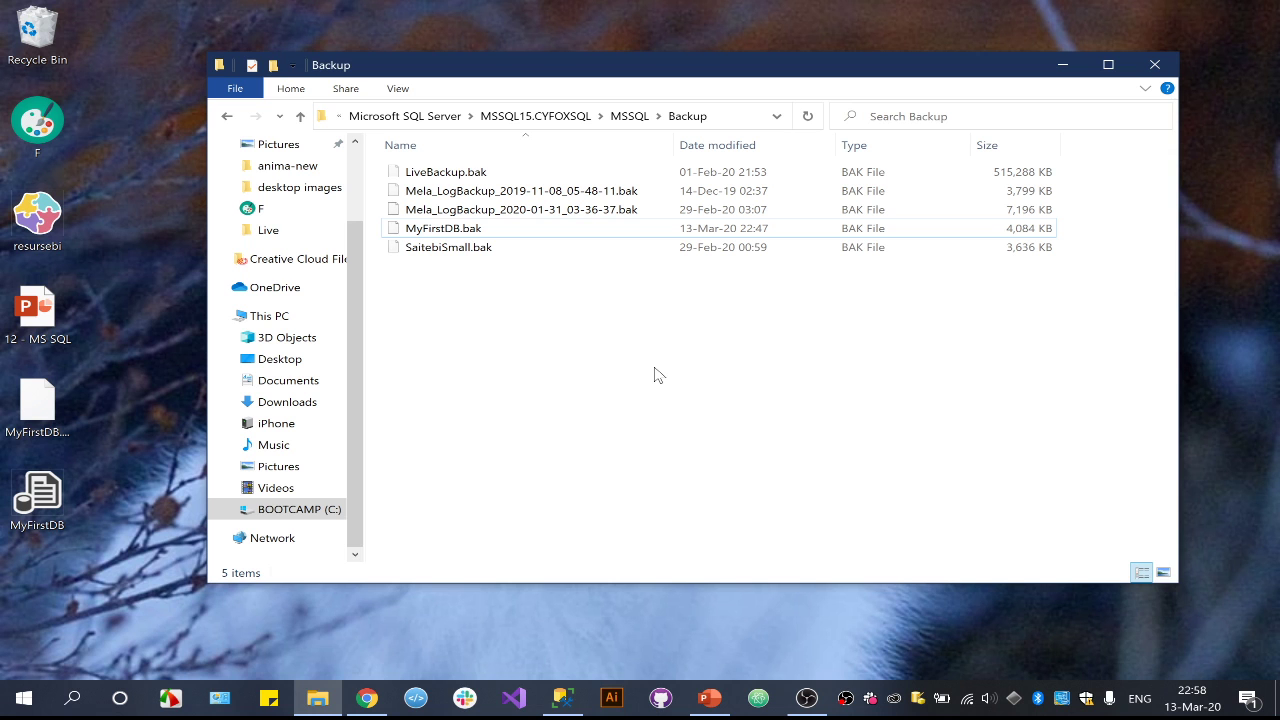
left_click(1154, 64)
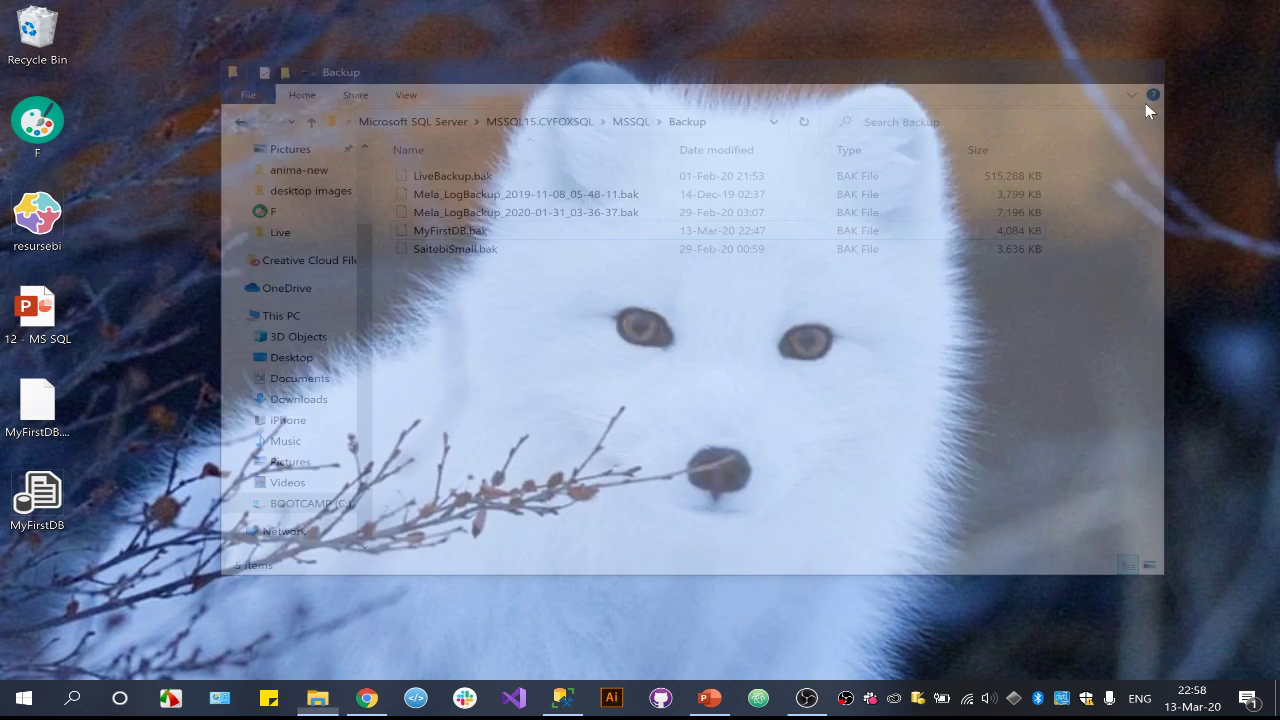
left_click(707, 693)
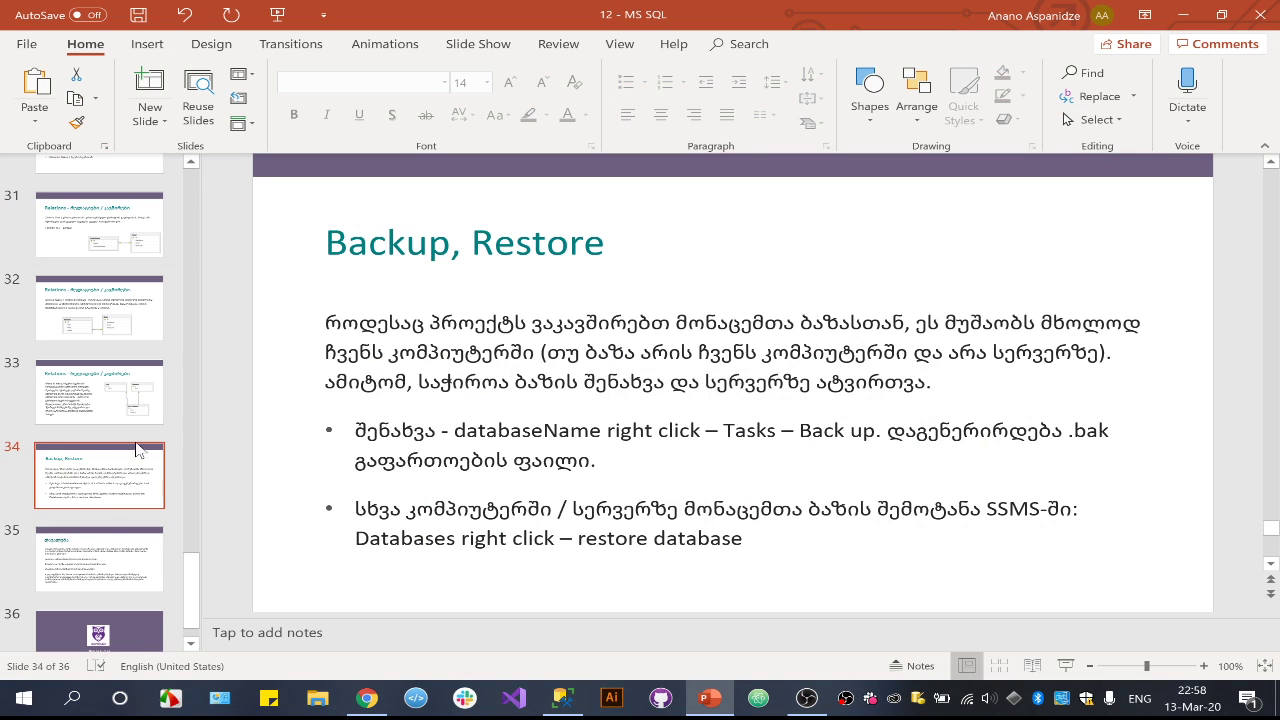
scroll(107, 535, "down", 1)
left_click(107, 535)
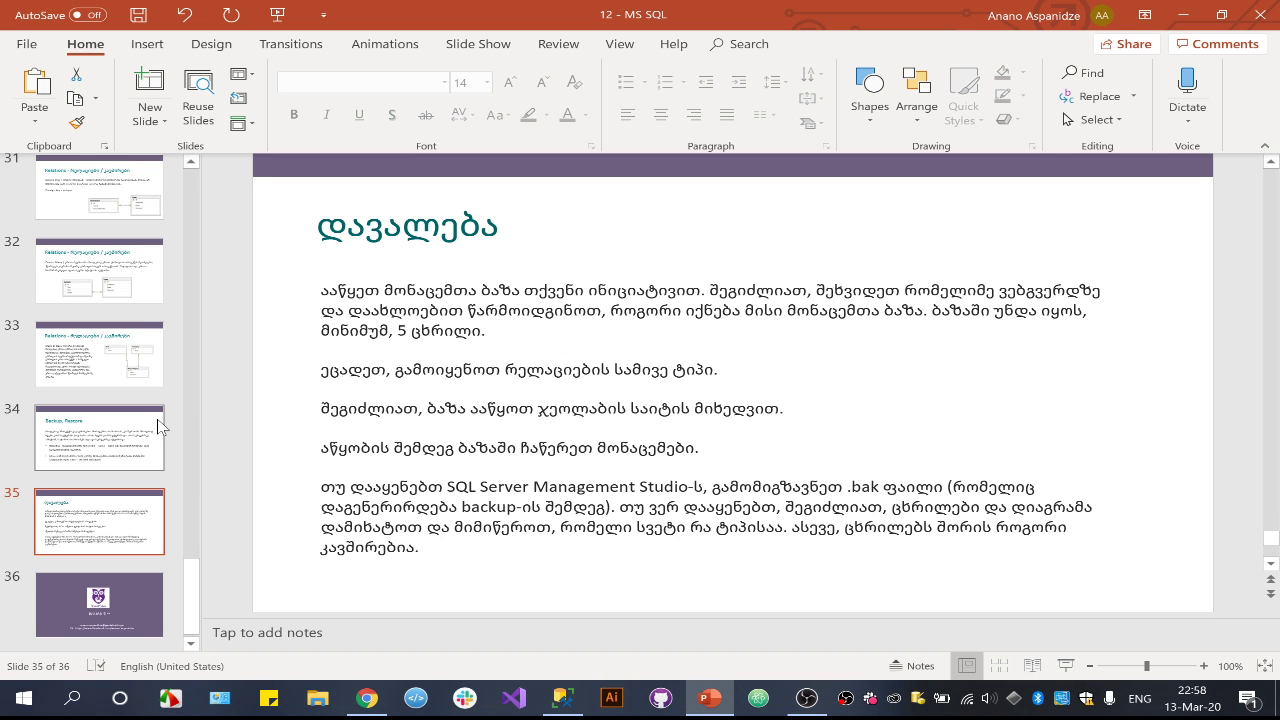
left_click(720, 705)
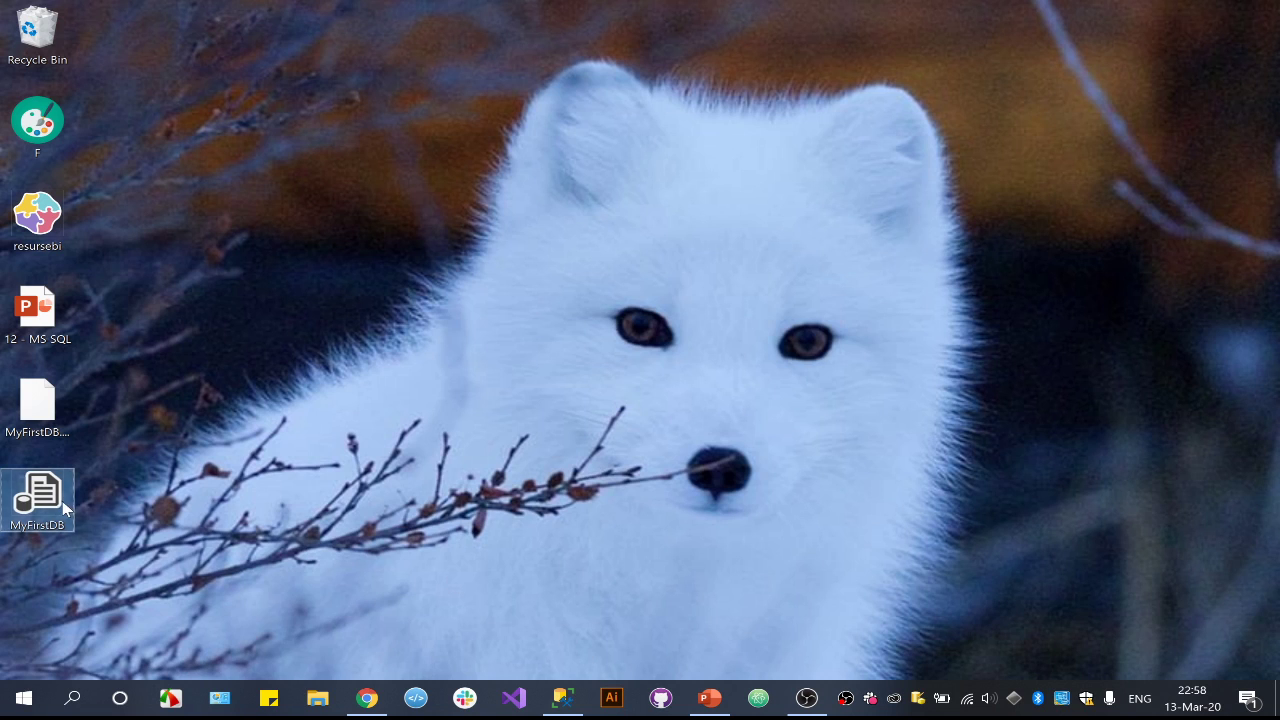
Move the script and backup files to mid-desktop, then delete MyFirstDB in Management Studio.
left_click_drag(37, 497, 487, 402)
left_click_drag(49, 440, 590, 420)
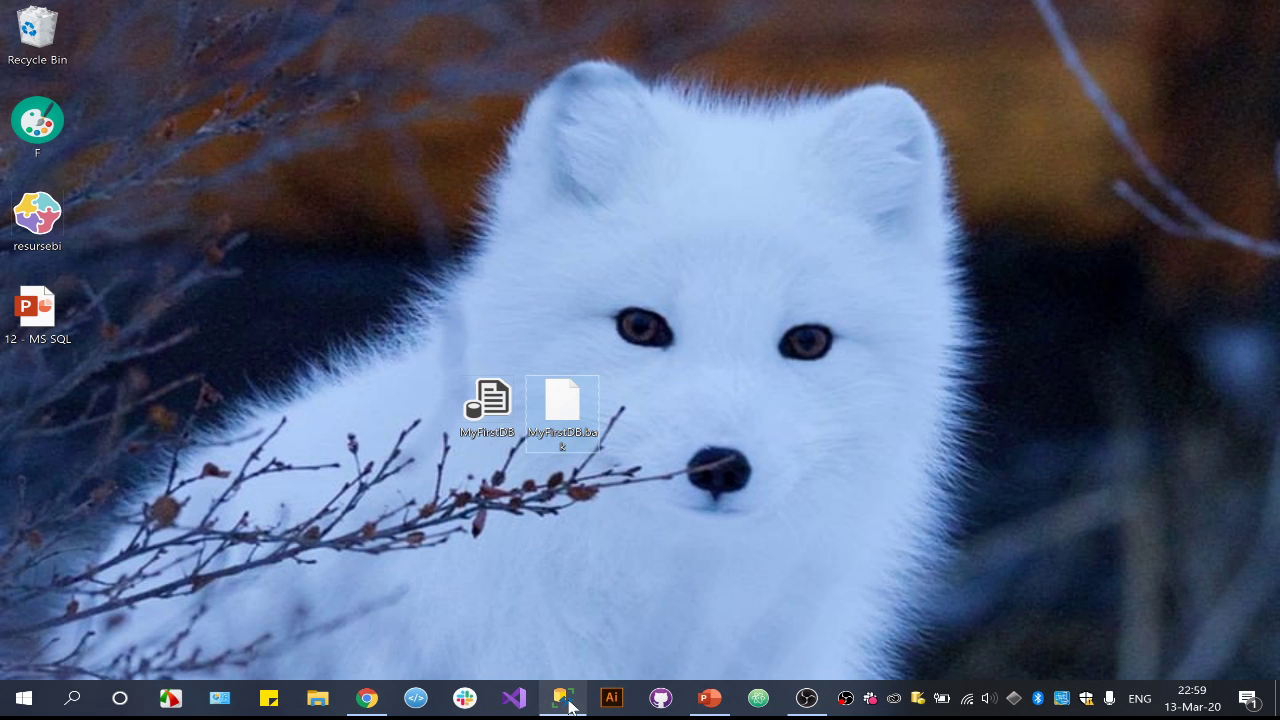
left_click(562, 698)
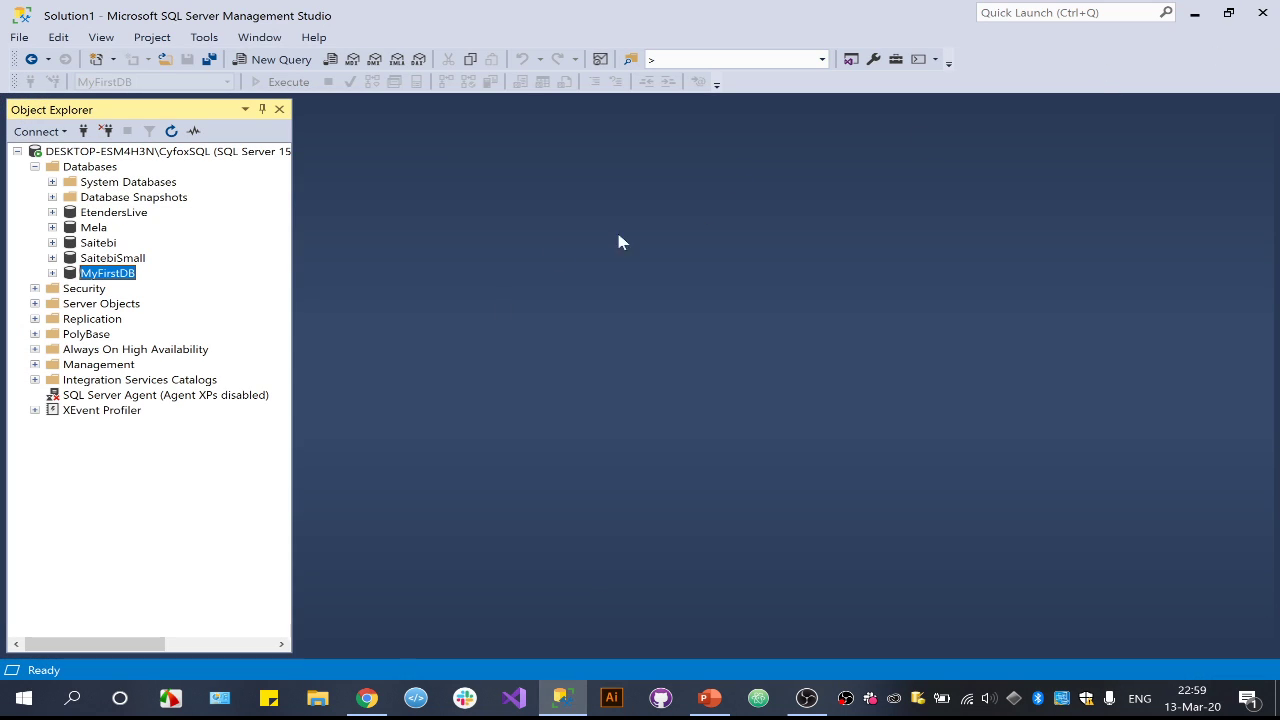
left_click(112, 275)
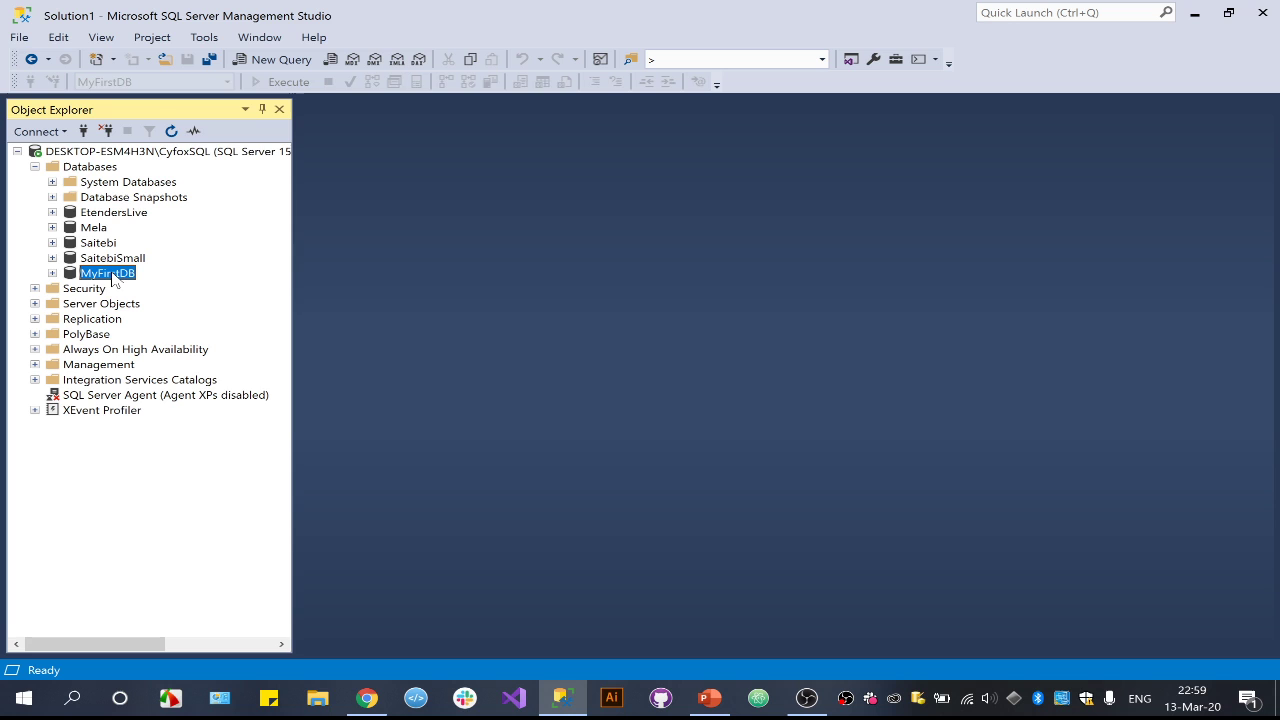
right_click(113, 270)
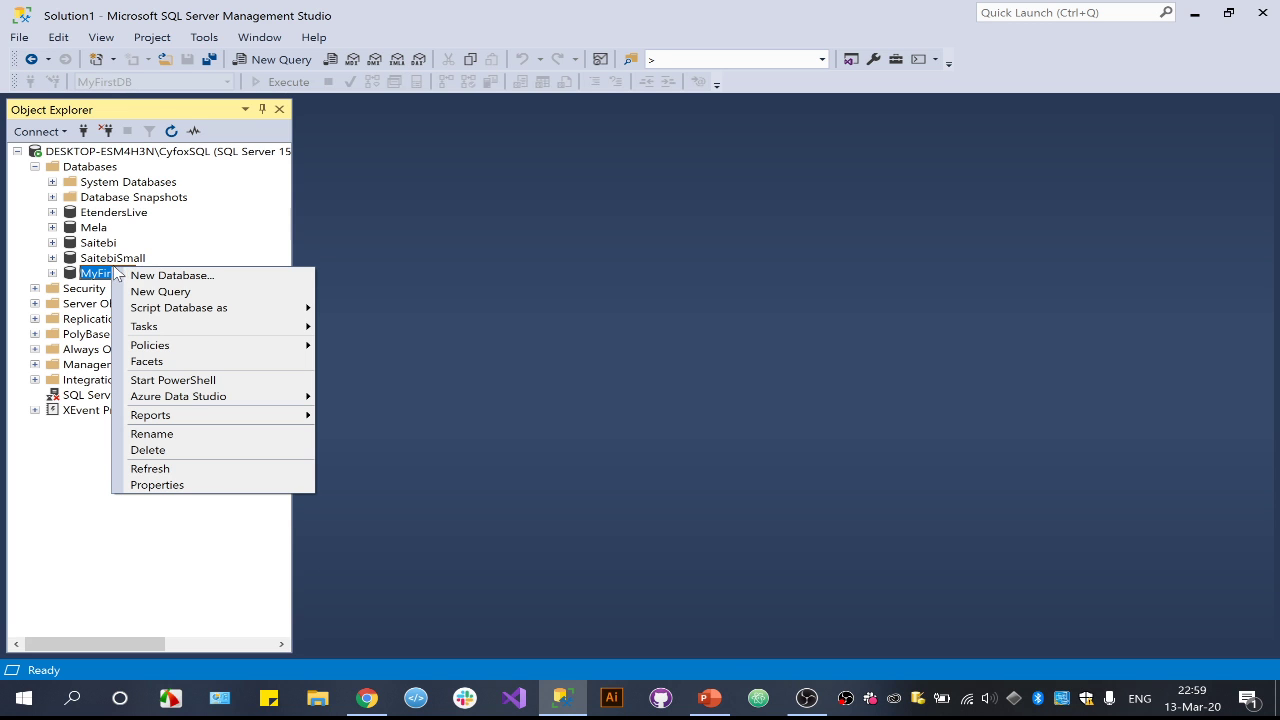
left_click(199, 451)
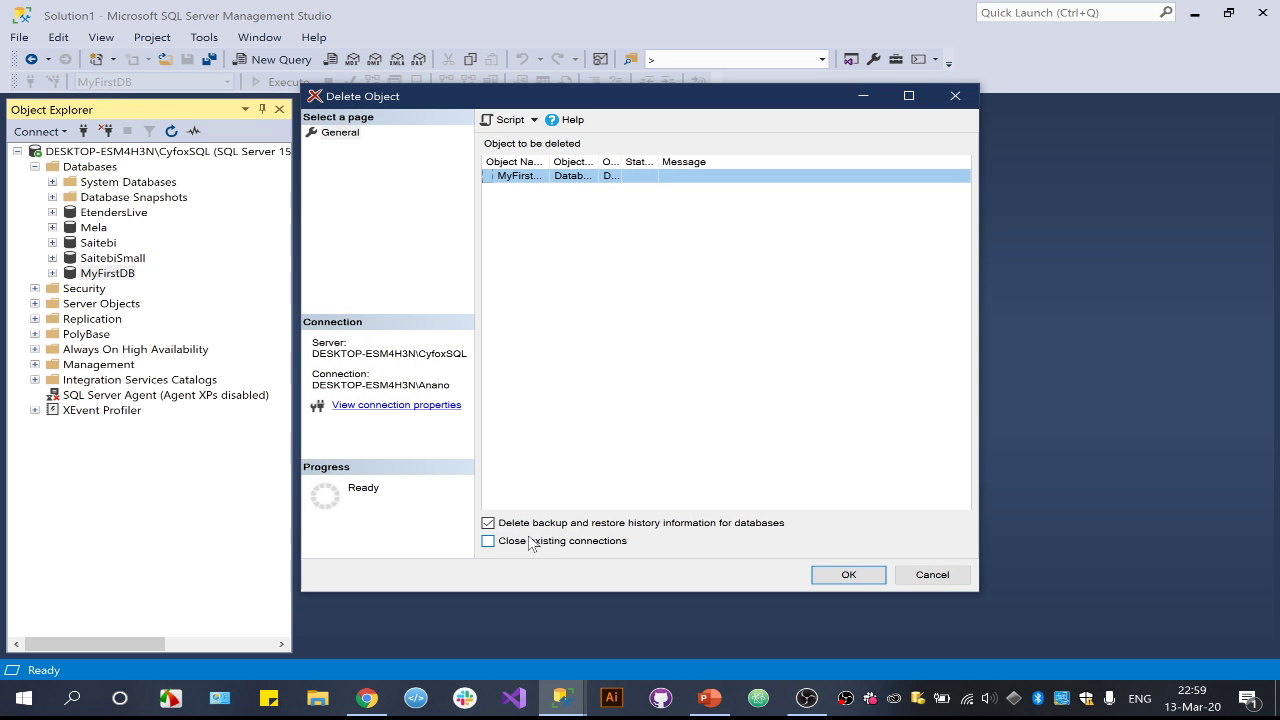
left_click(833, 578)
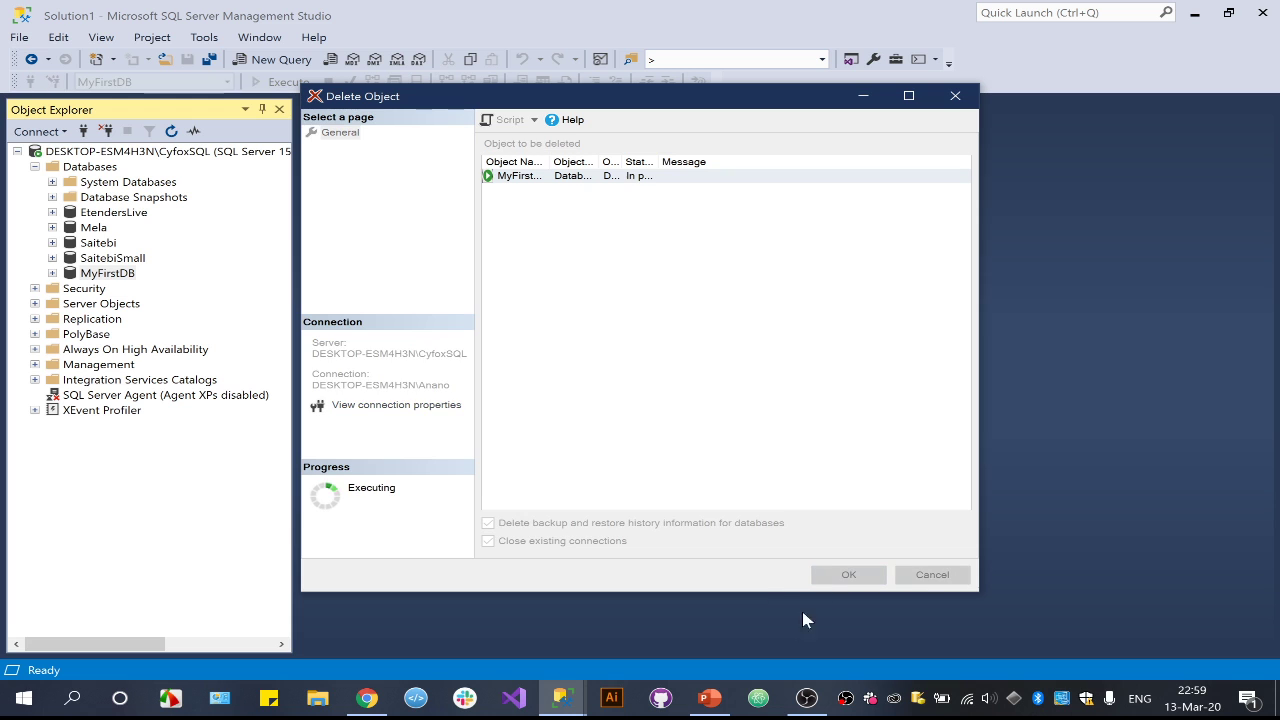
Save and close the PowerPoint lecture slides.
left_click(709, 697)
key("ctrl+s")
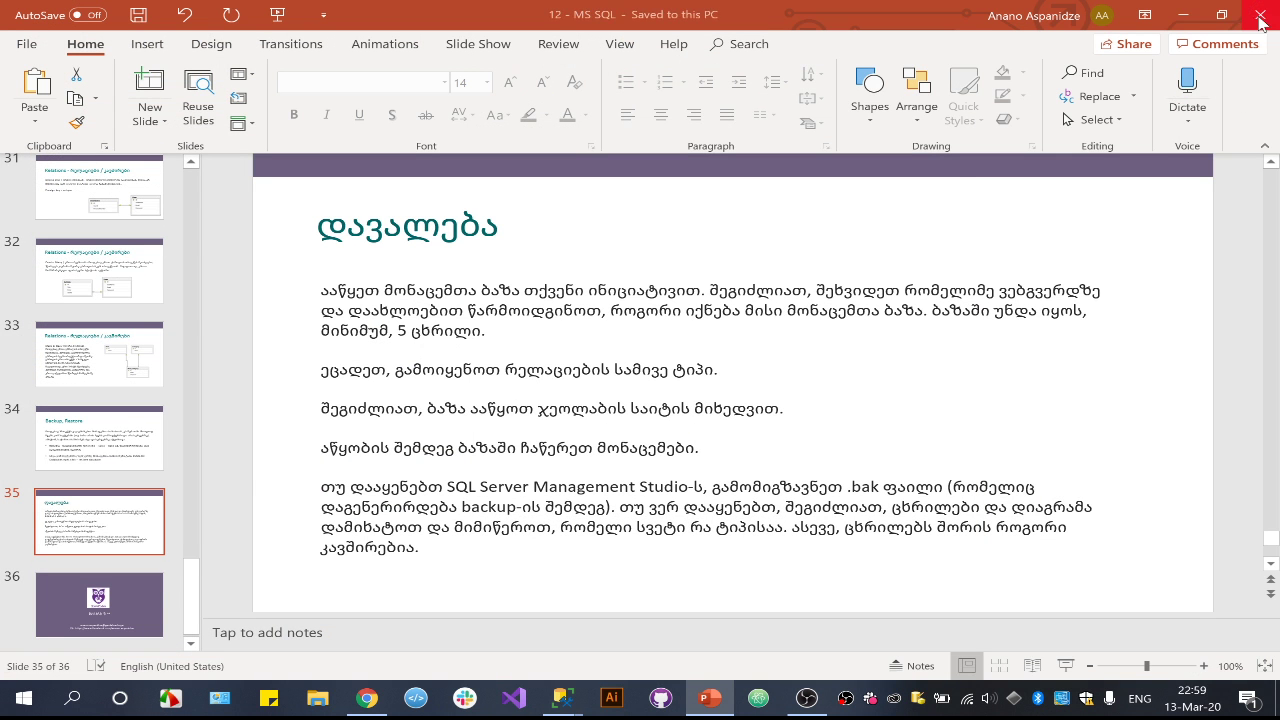
left_click(1257, 14)
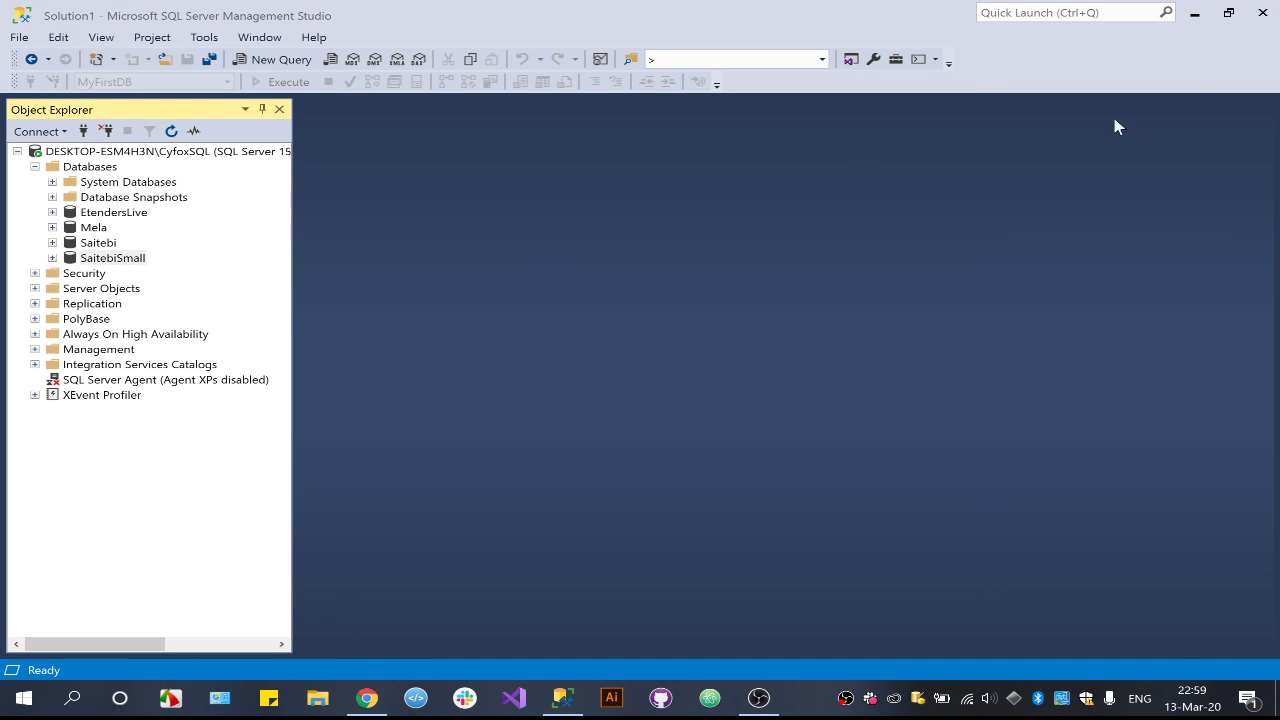
Close Management Studio and point Chrome to classroom.google.com/u/1/h via the 'cla' suggestion.
left_click(1262, 16)
left_click(368, 697)
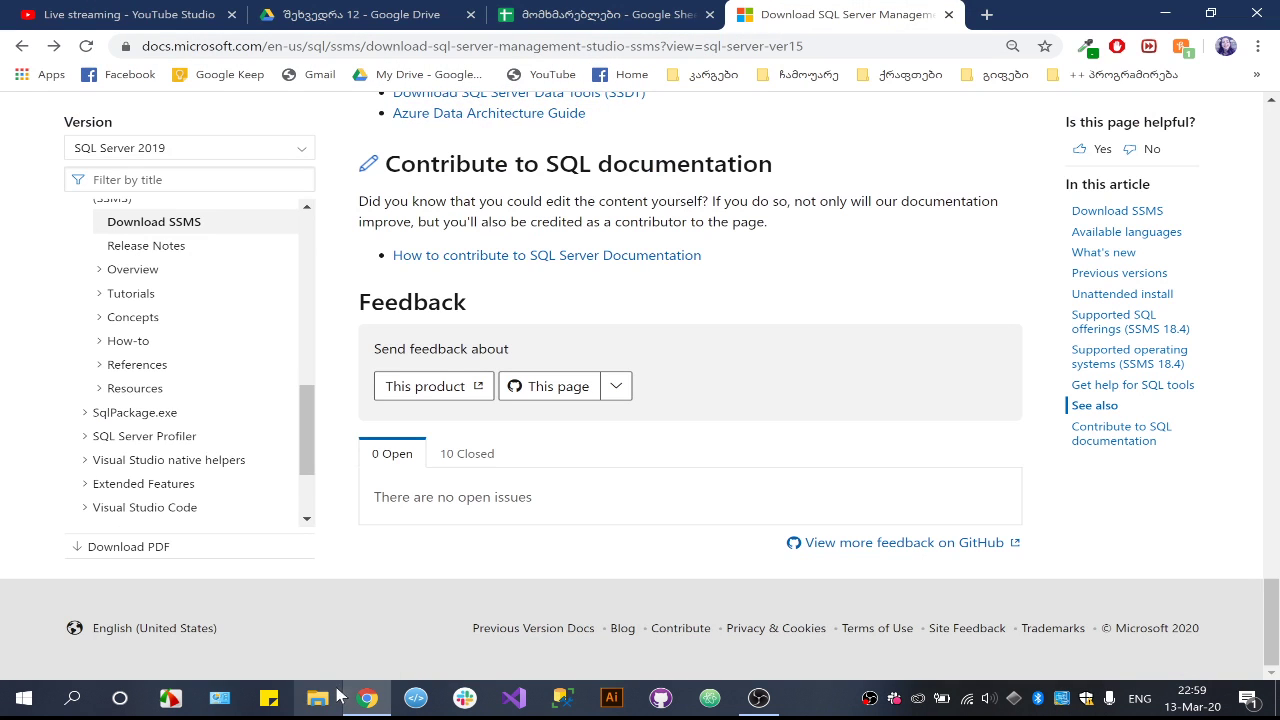
left_click(685, 48)
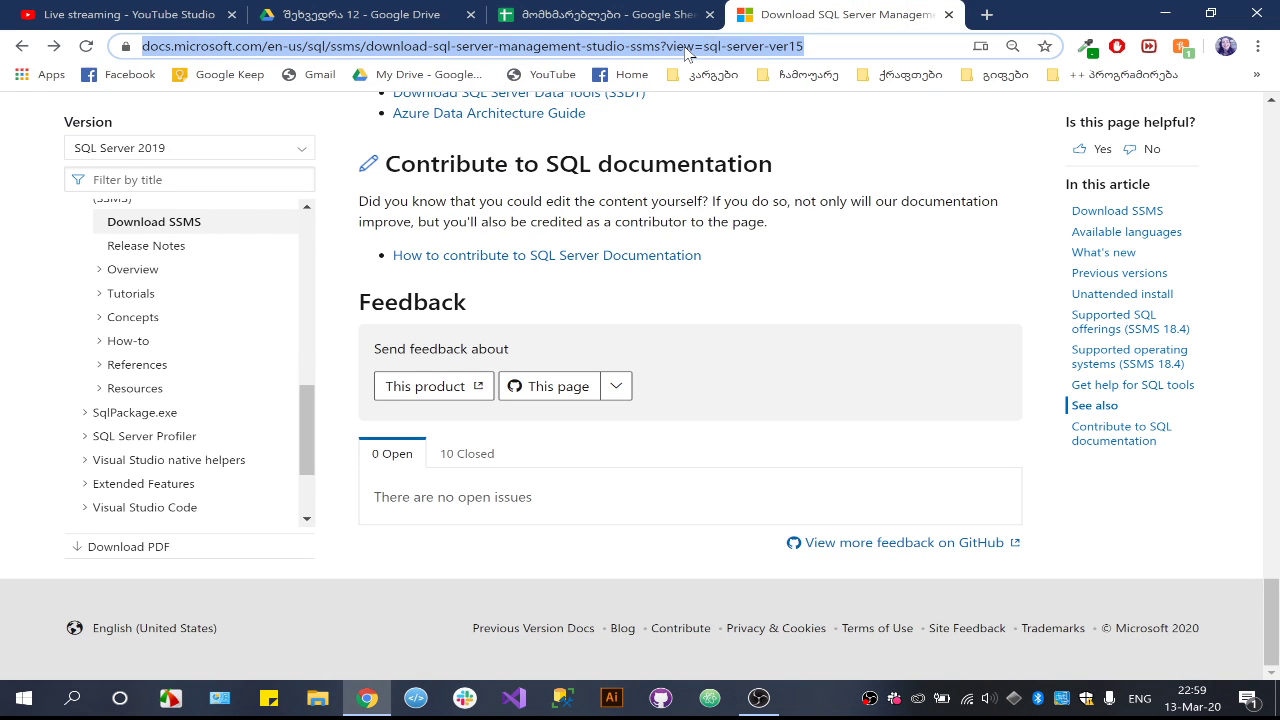
type("cla")
key("Return")
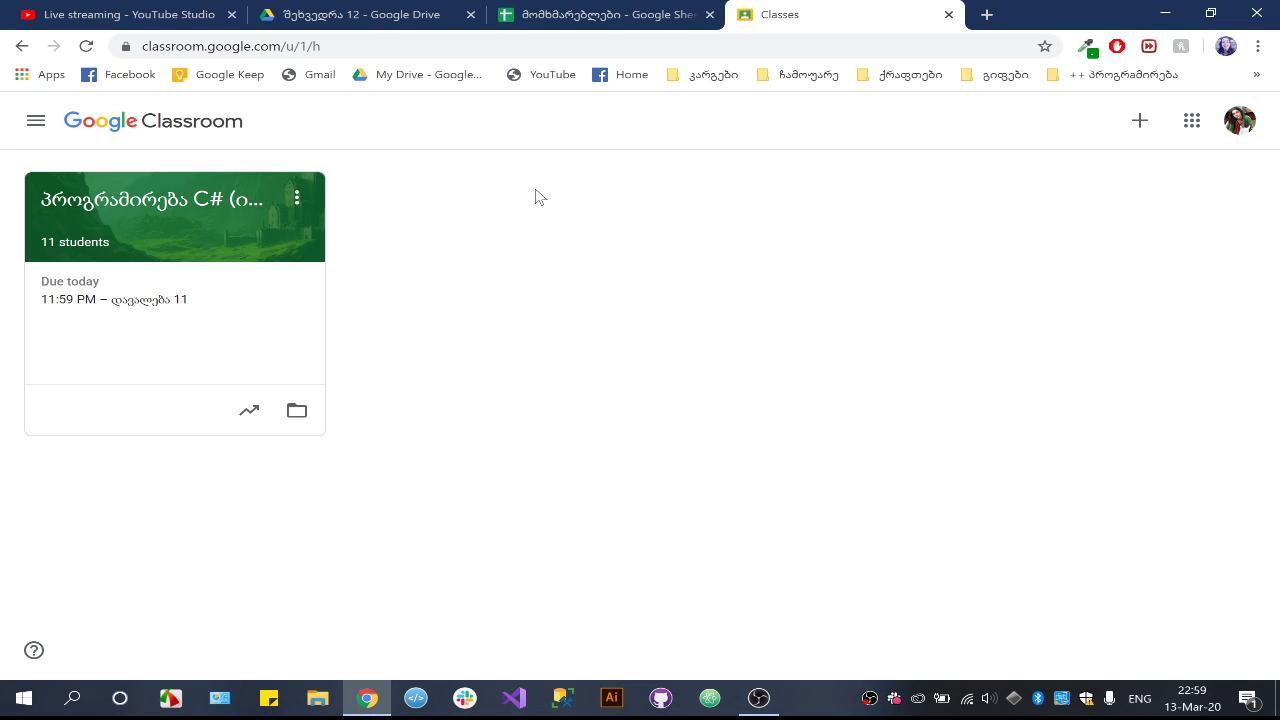
Open the პროგრამირება C# class and scroll through its Classwork assignments.
left_click(189, 204)
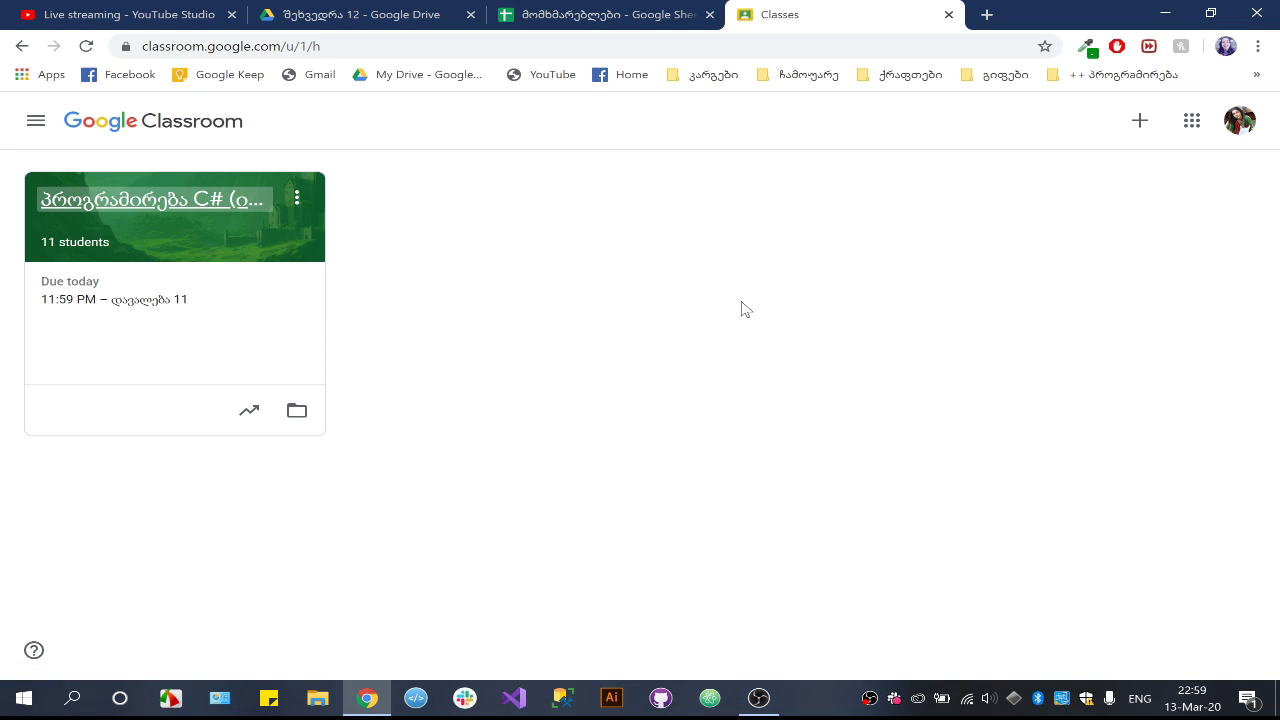
left_click(233, 206)
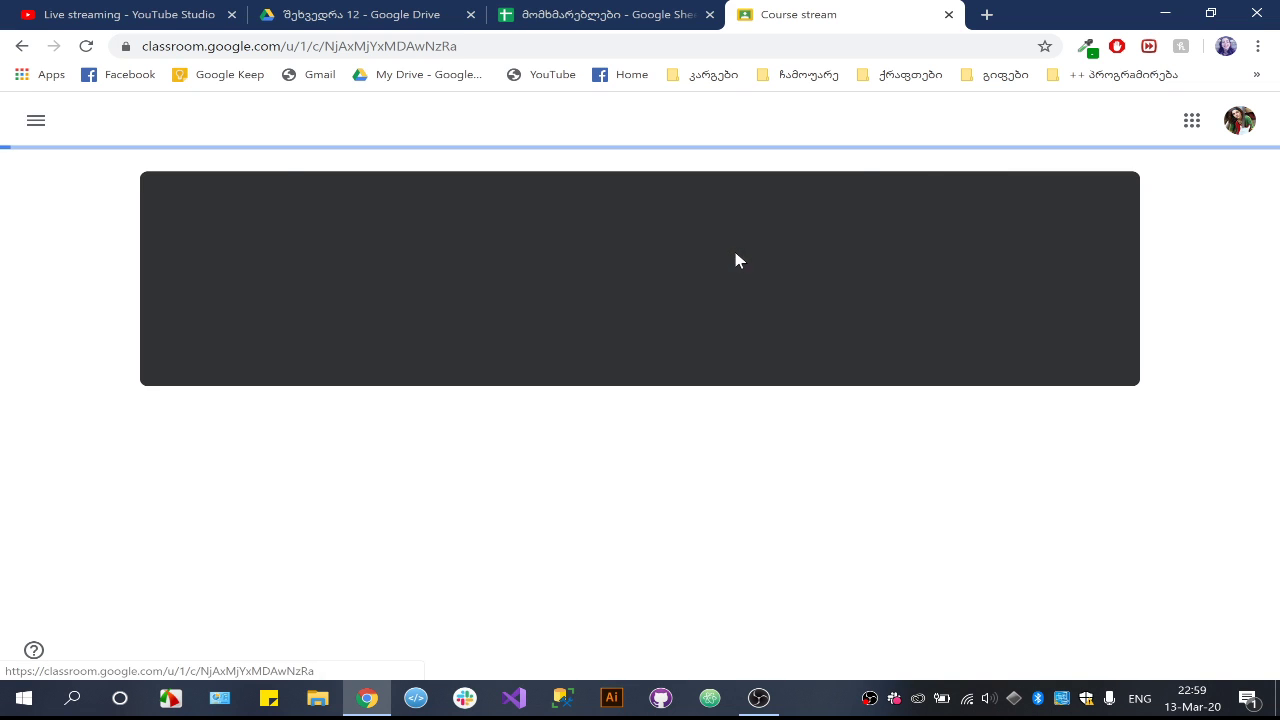
left_click(588, 120)
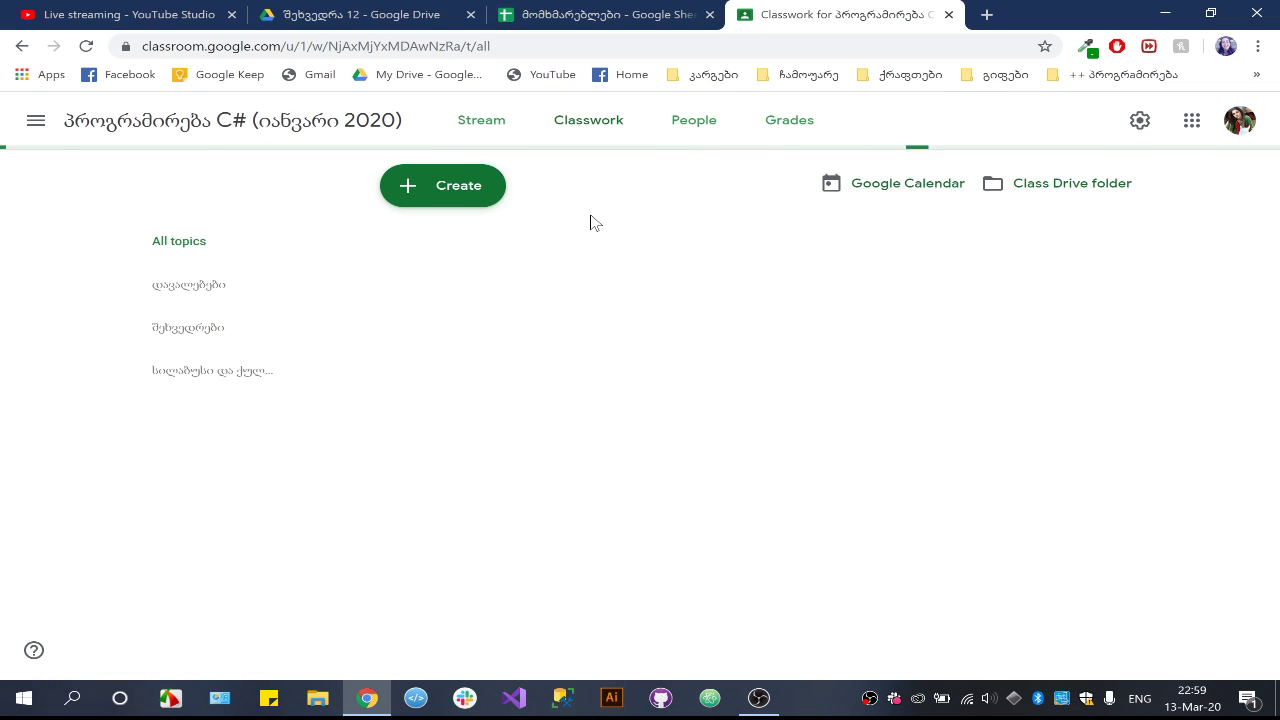
scroll(333, 506, "down", 1)
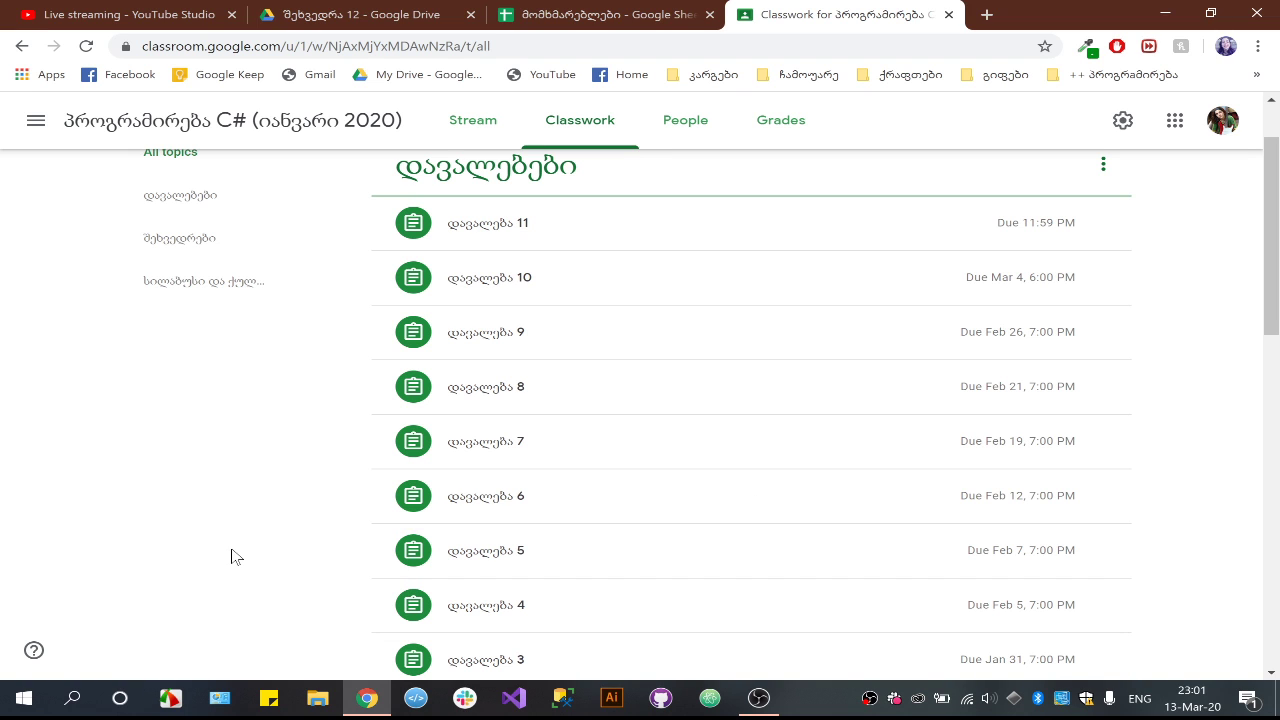
Close the მომხმარებლები spreadsheet tab and return to the C# class's Classwork list.
left_click(588, 18)
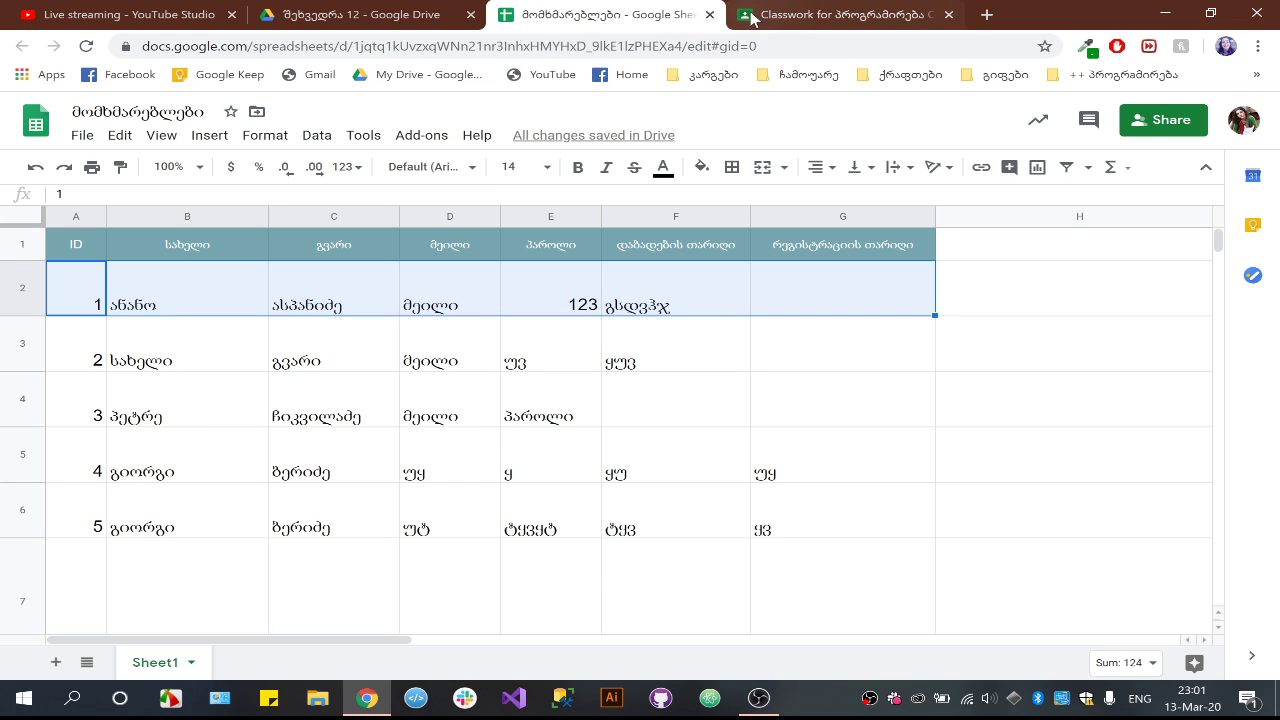
scroll(698, 355, "down", 1)
scroll(698, 355, "up", 1)
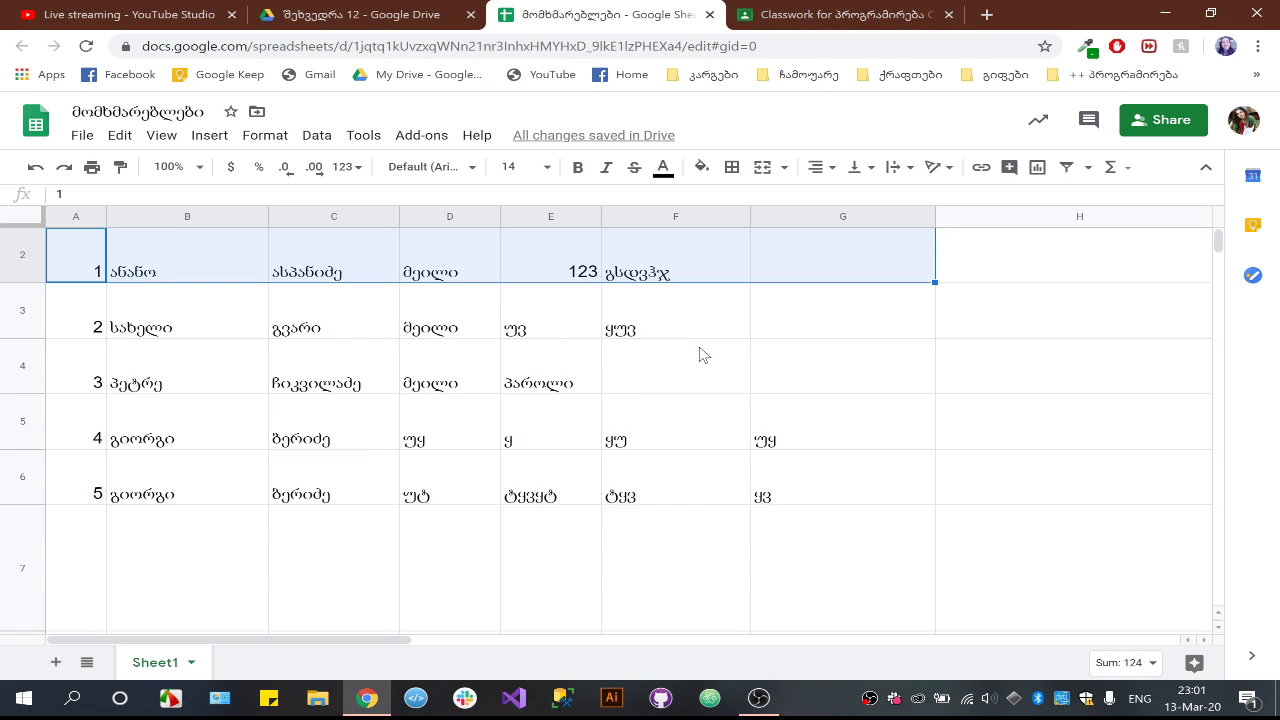
left_click(775, 18)
middle_click(614, 22)
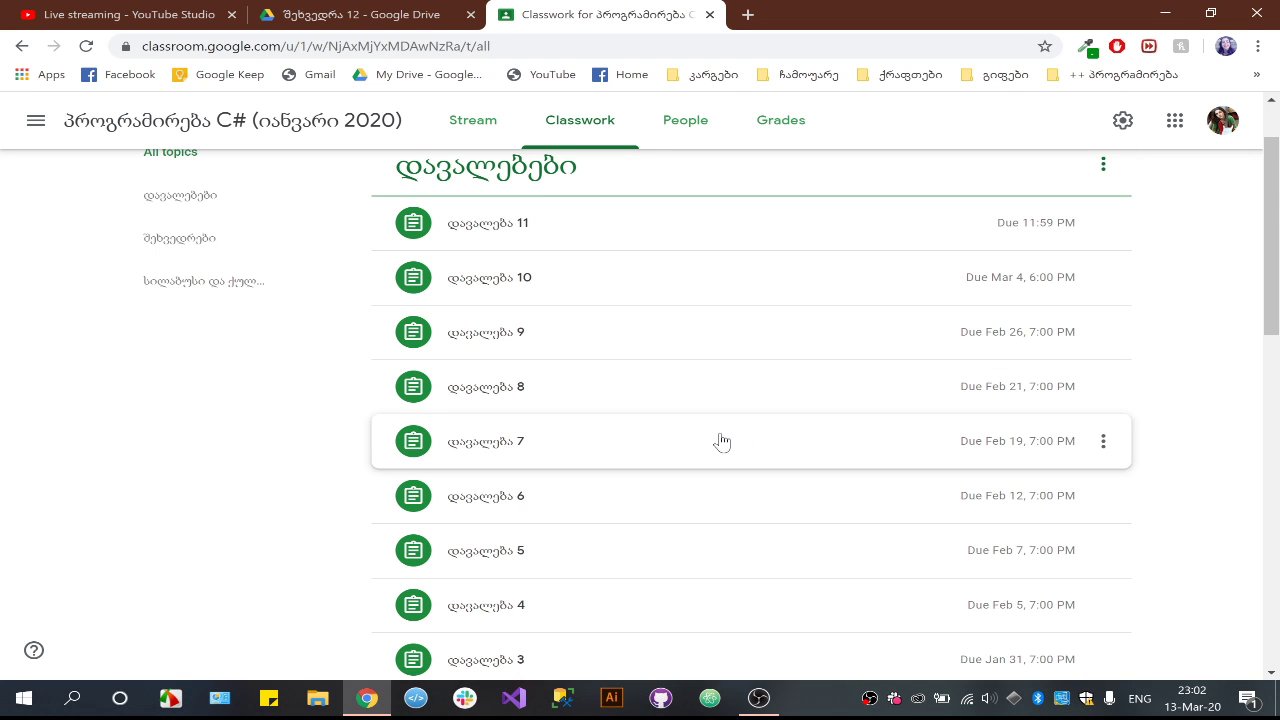
scroll(717, 440, "down", 4)
scroll(705, 440, "down", 1)
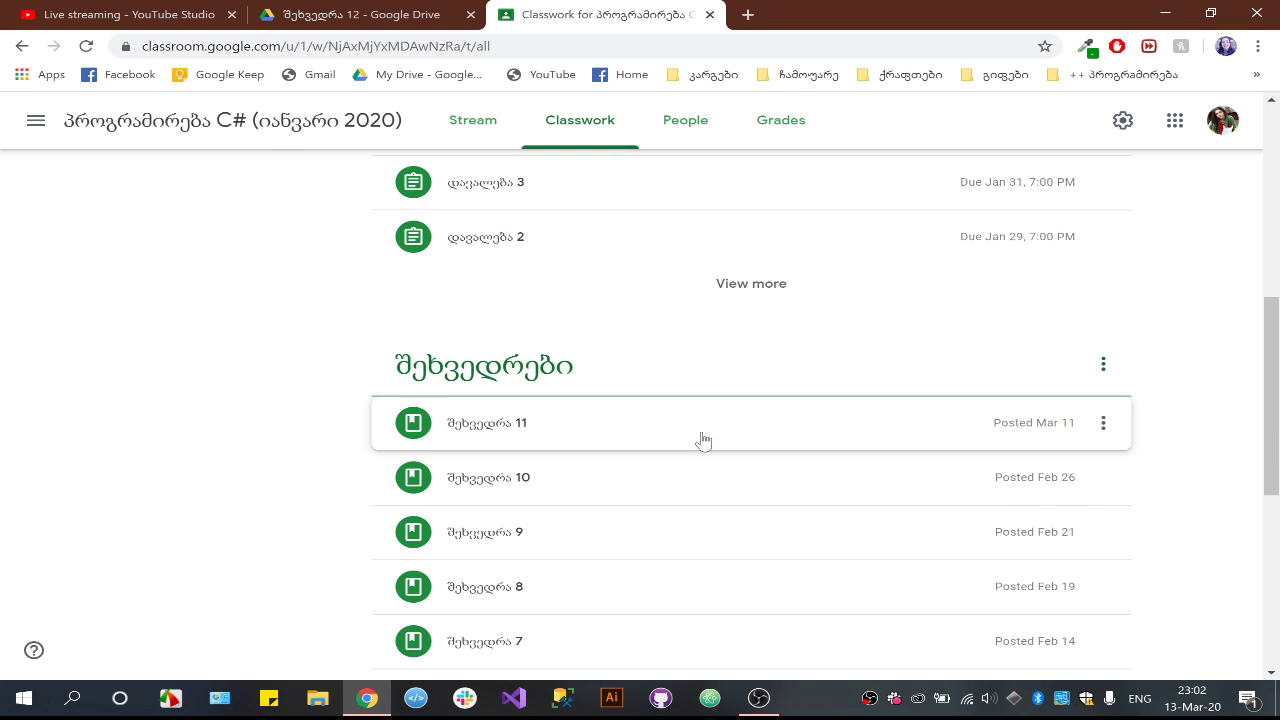
scroll(762, 458, "up", 3)
scroll(764, 452, "up", 3)
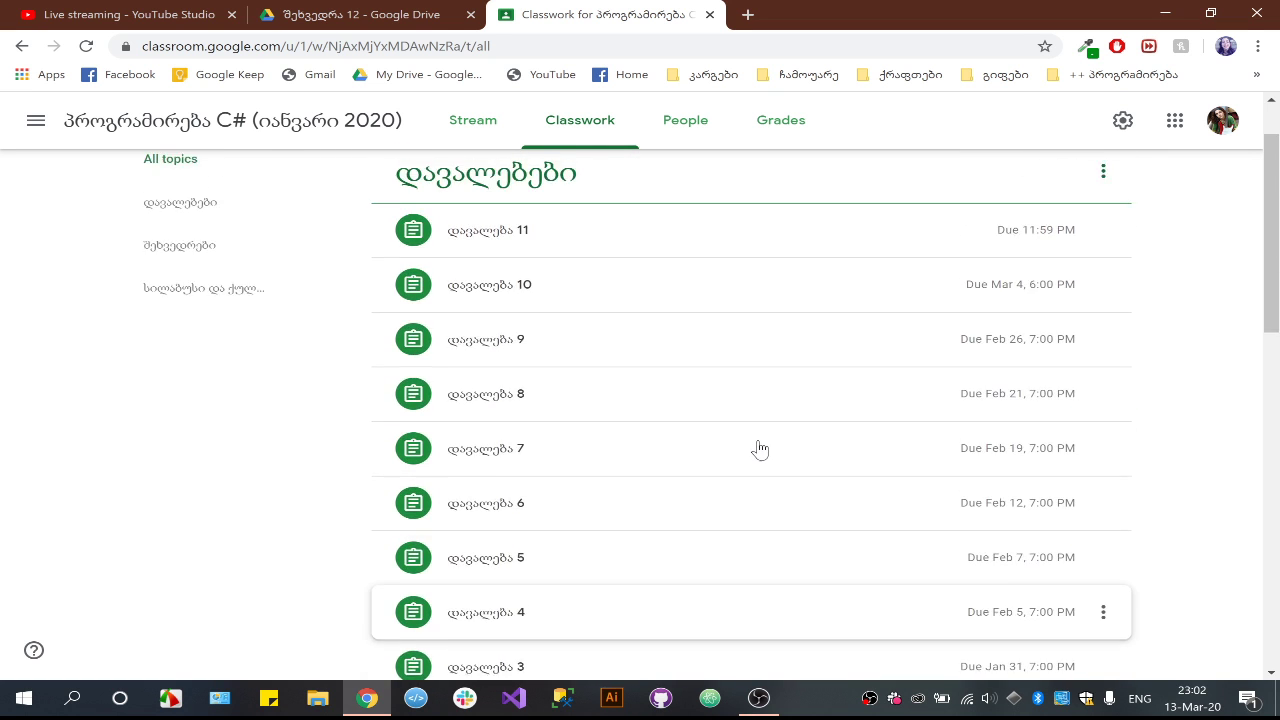
Create a new Classwork material titled 'შეხვედრა 12'.
left_click(463, 193)
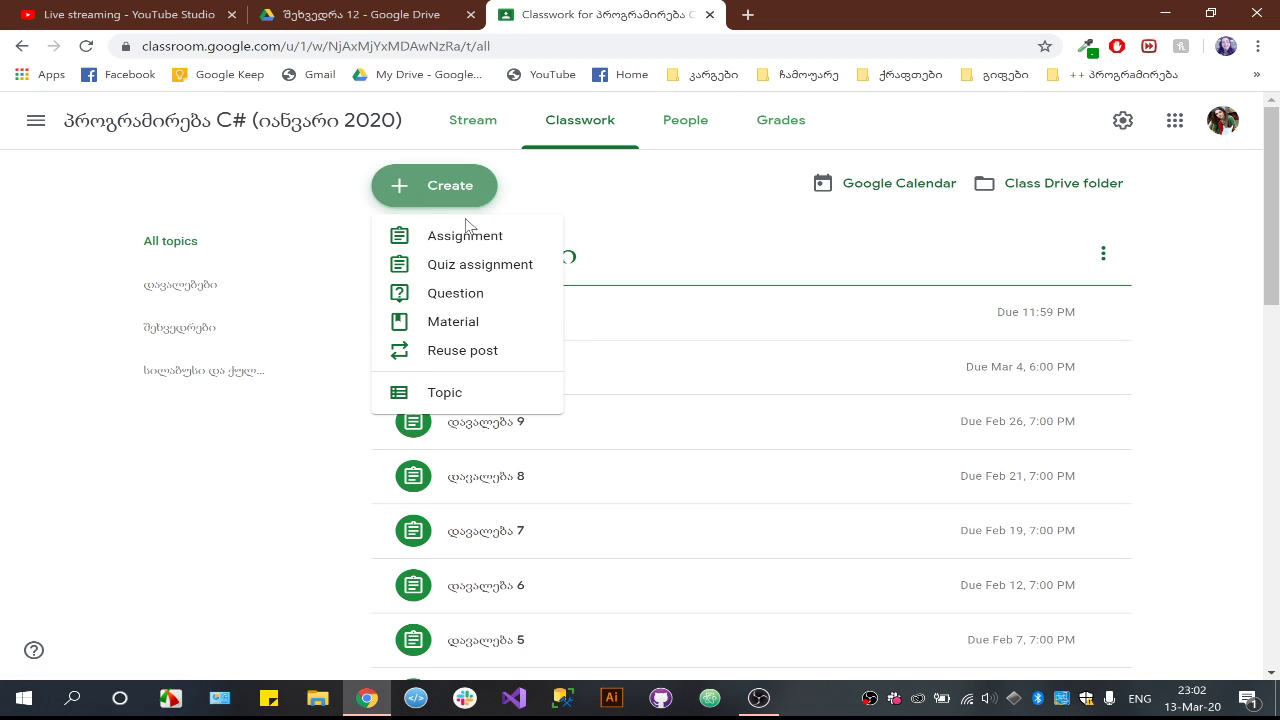
left_click(495, 320)
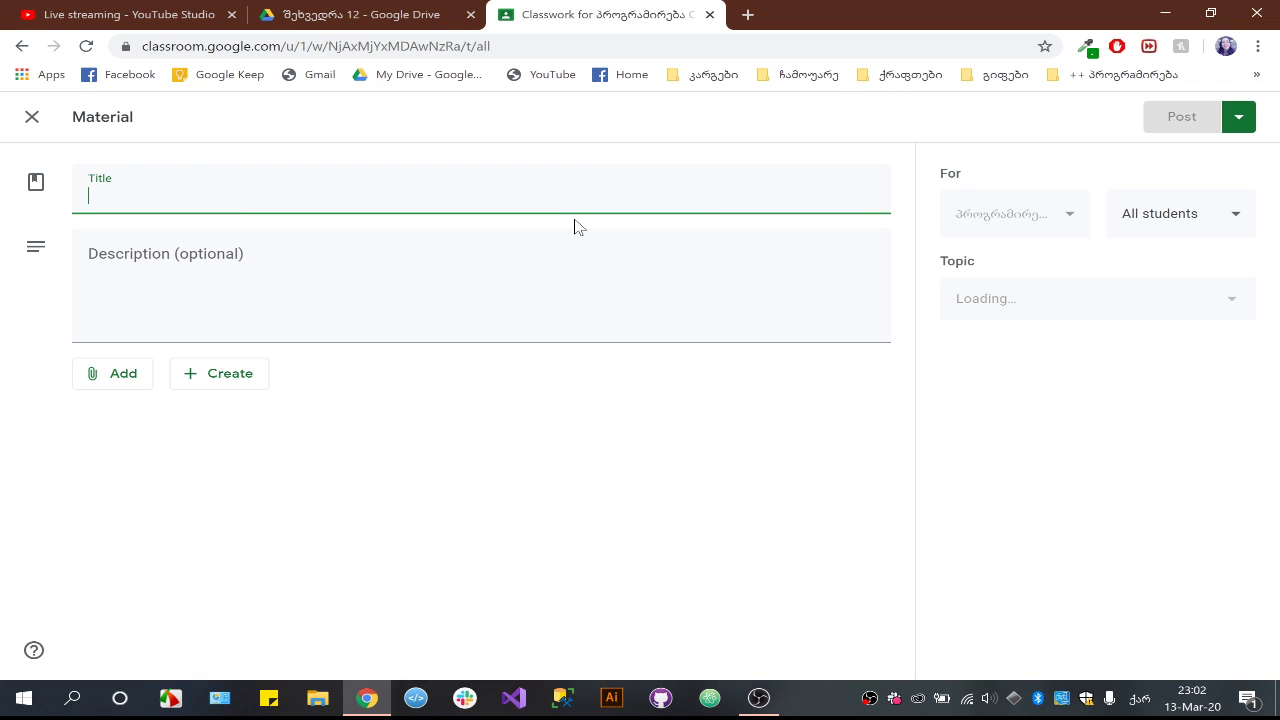
key("alt+shift")
type("შეხვედრა 12")
key("Tab")
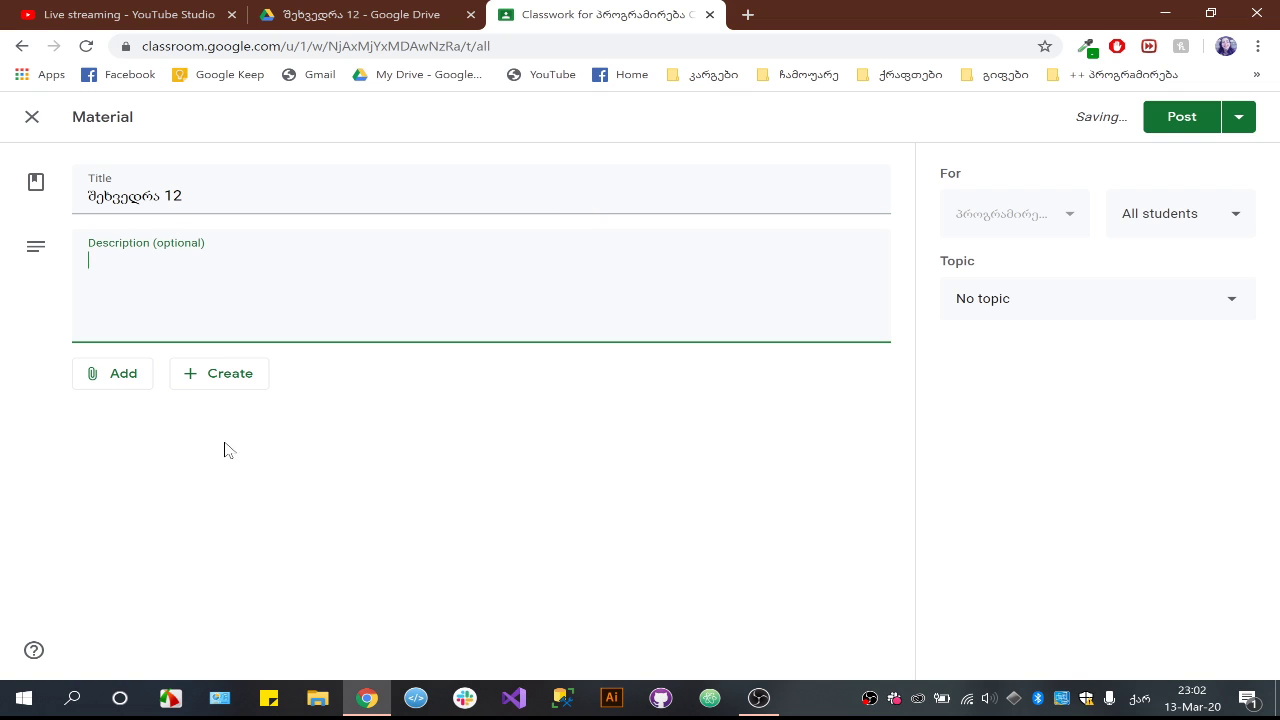
Attach MyFirstDB.bak, MyFirstDB.sql and the 12 - MS SQL slides from the Desktop.
left_click(140, 378)
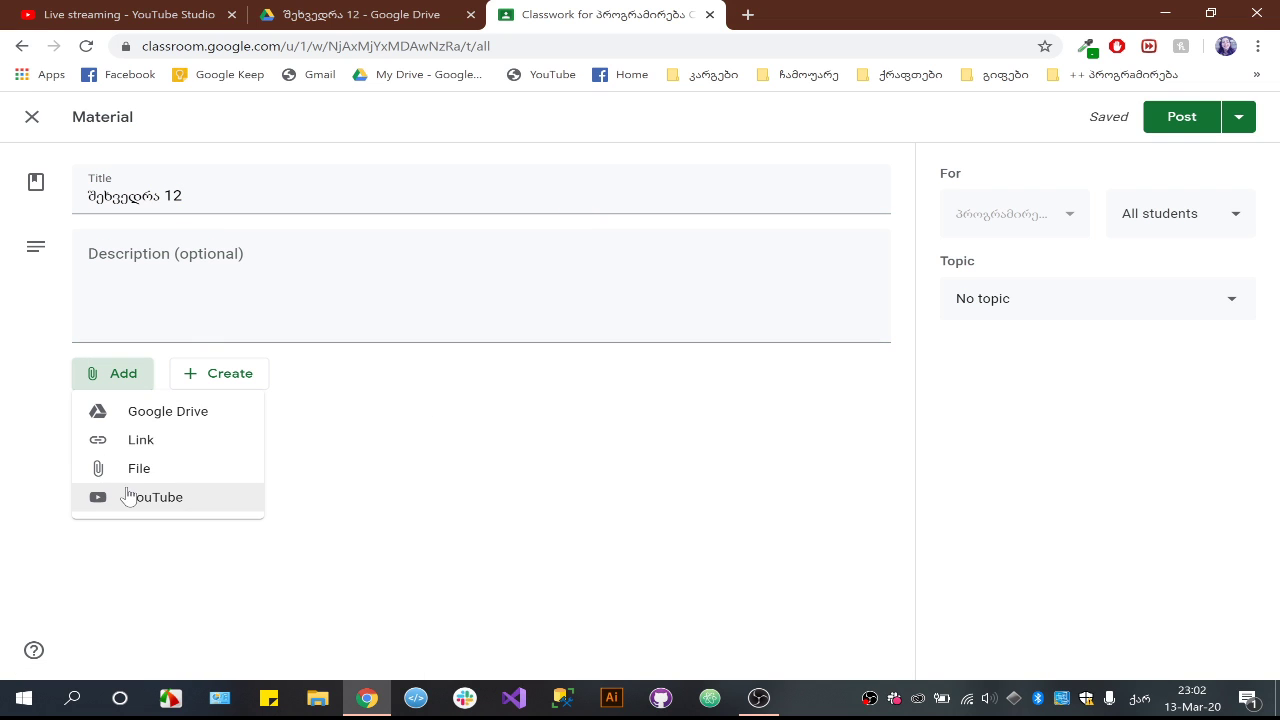
left_click(139, 468)
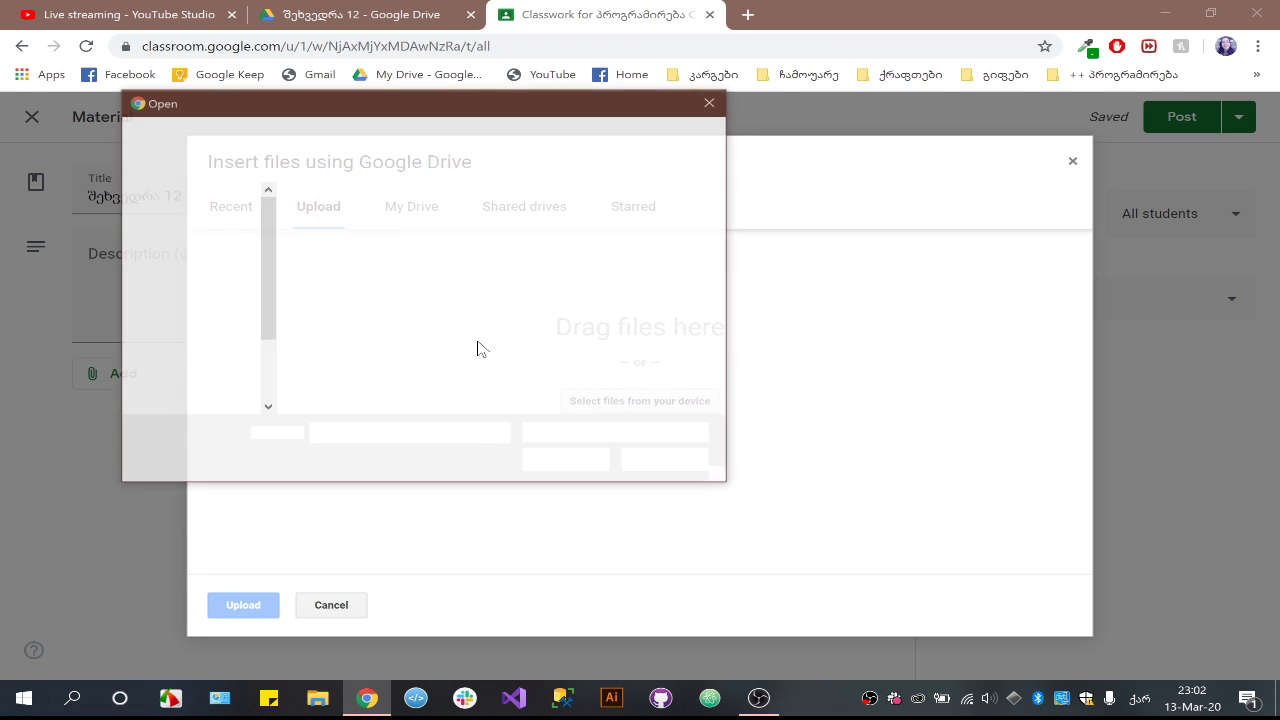
left_click(564, 266)
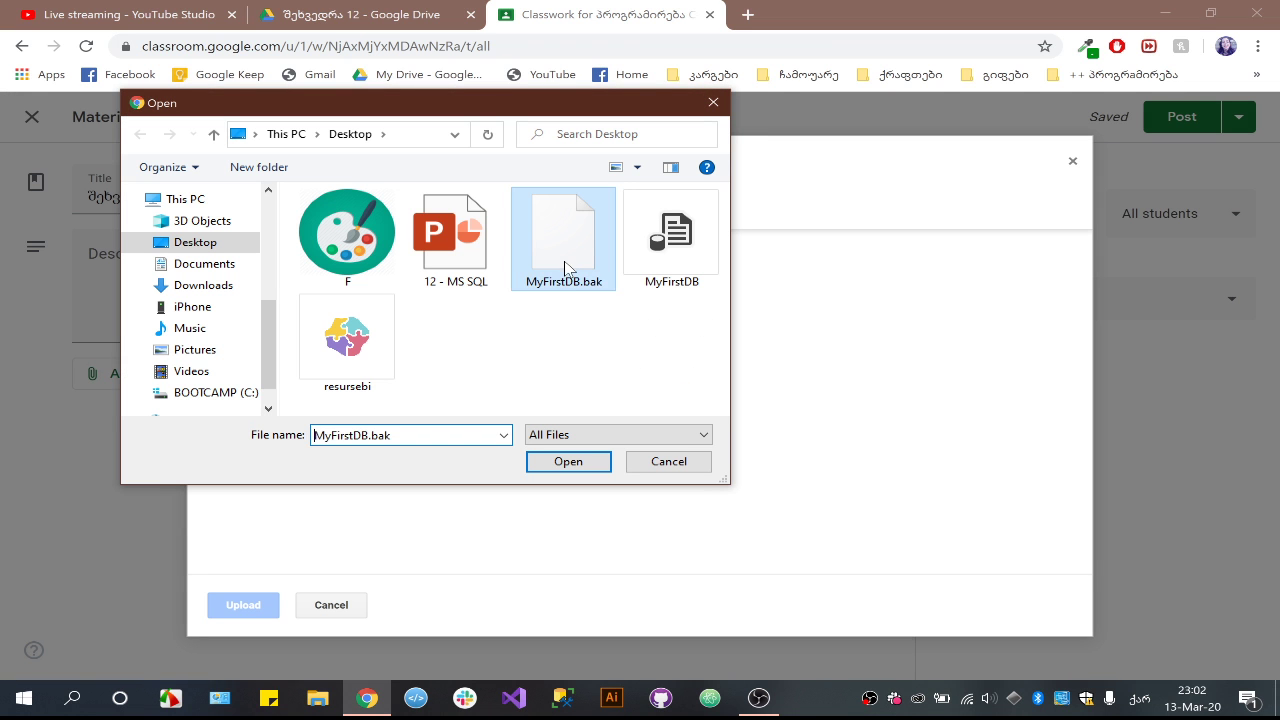
left_click(677, 290, "ctrl")
left_click(478, 276, "ctrl")
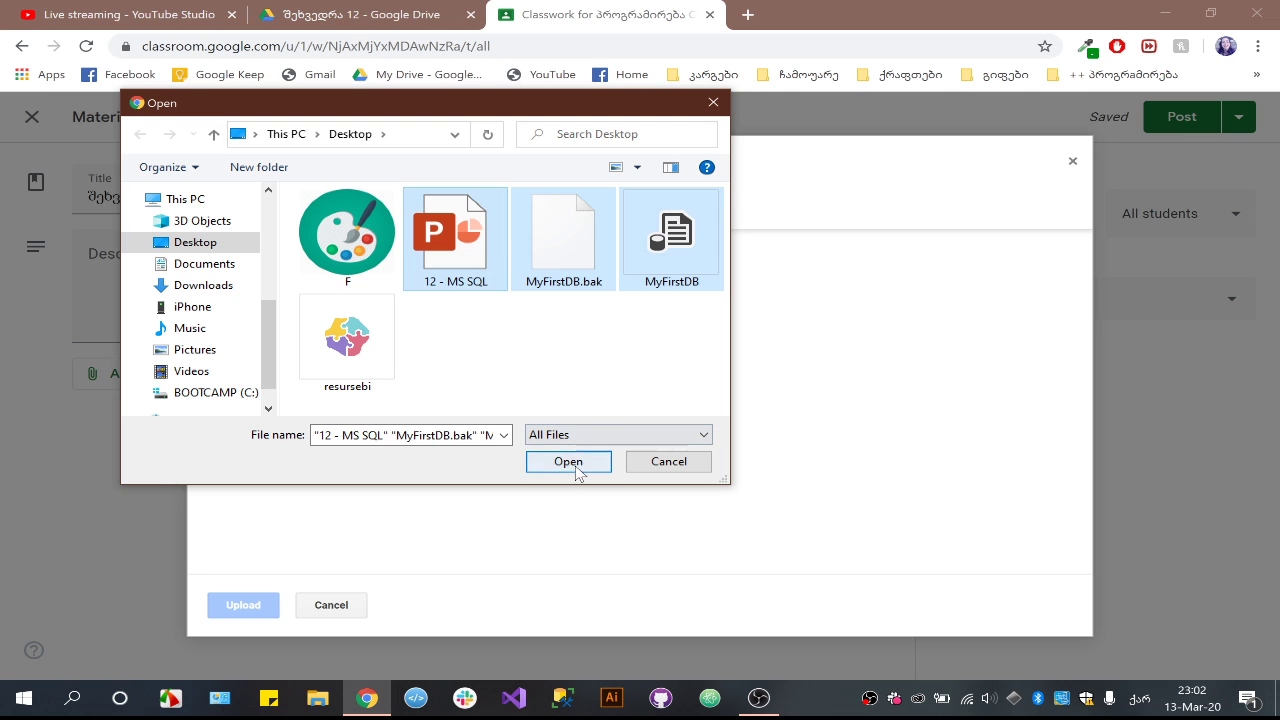
left_click(575, 463)
left_click(258, 606)
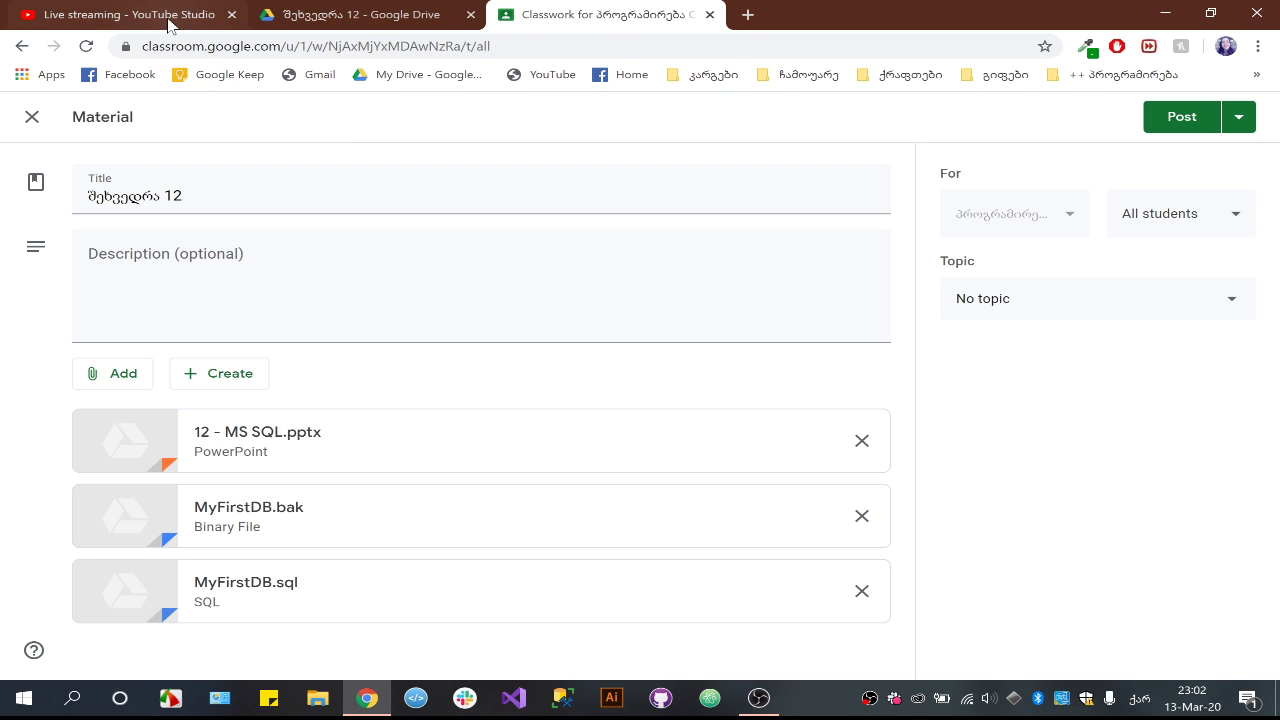
Paste the live stream's YouTube video URL into the material's description, then bring OBS forward.
left_click(86, 14)
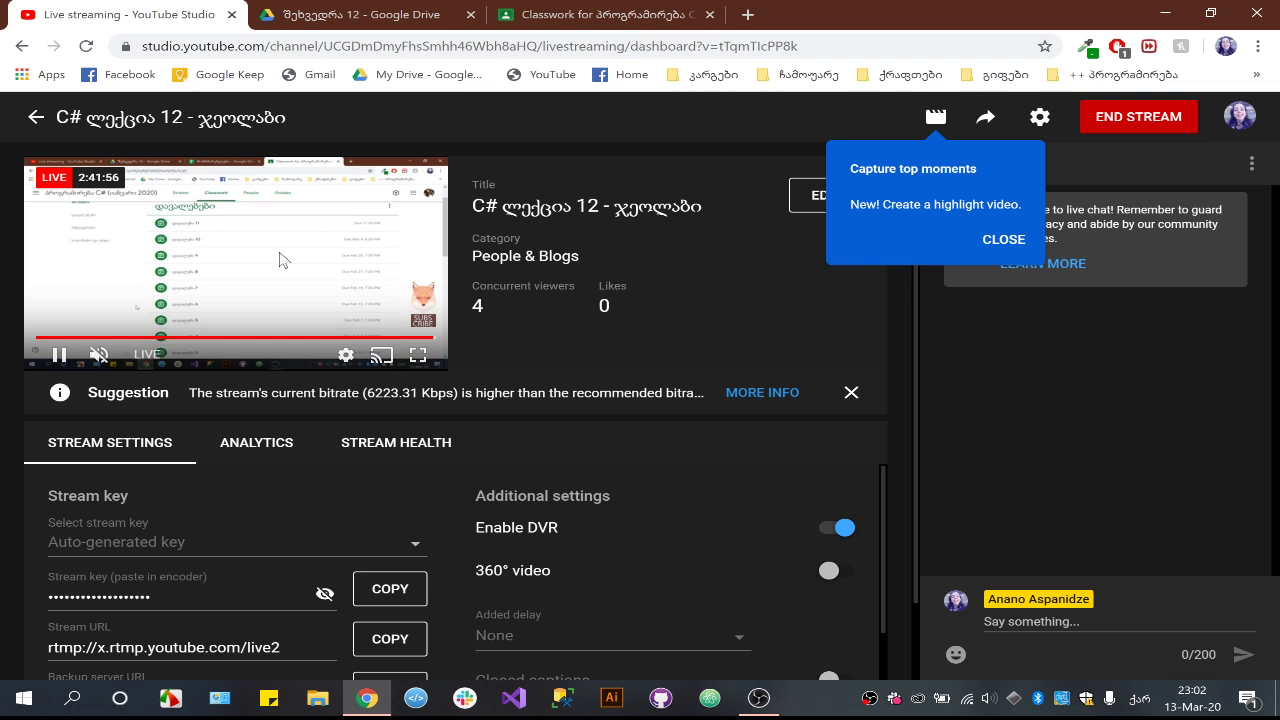
right_click(283, 256)
left_click(368, 278)
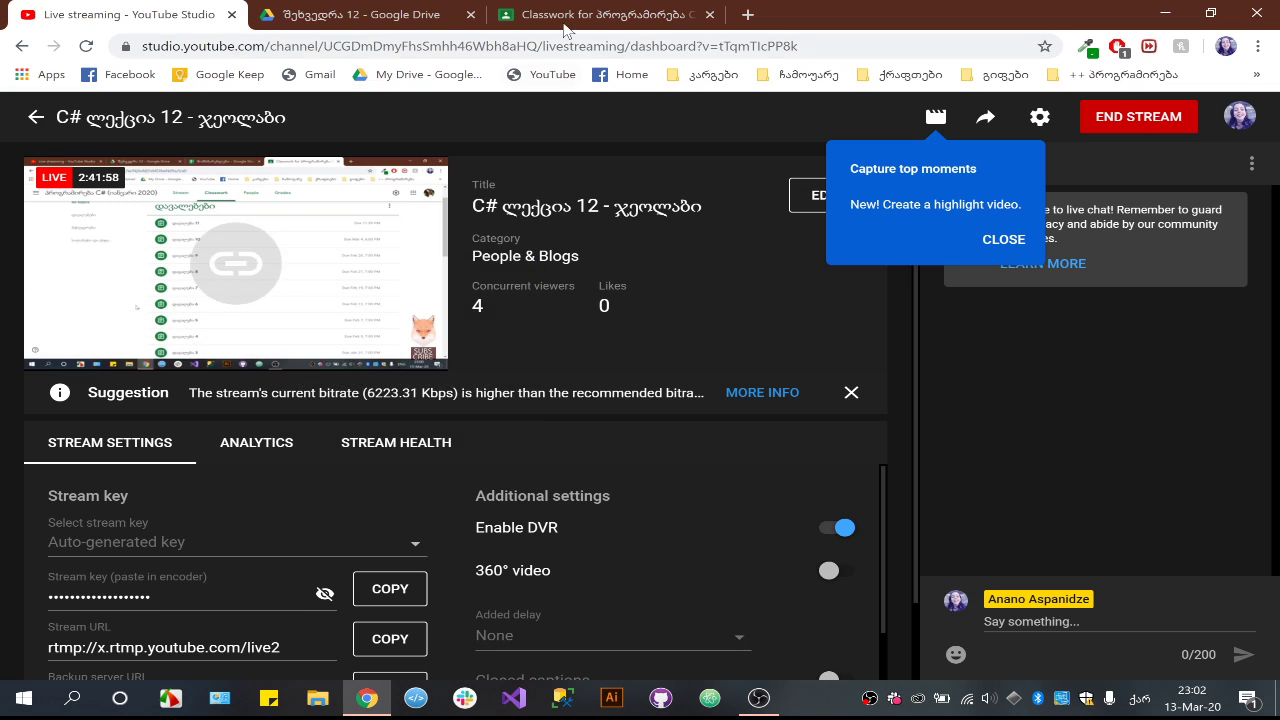
left_click(556, 14)
left_click(312, 300)
key("ctrl+v")
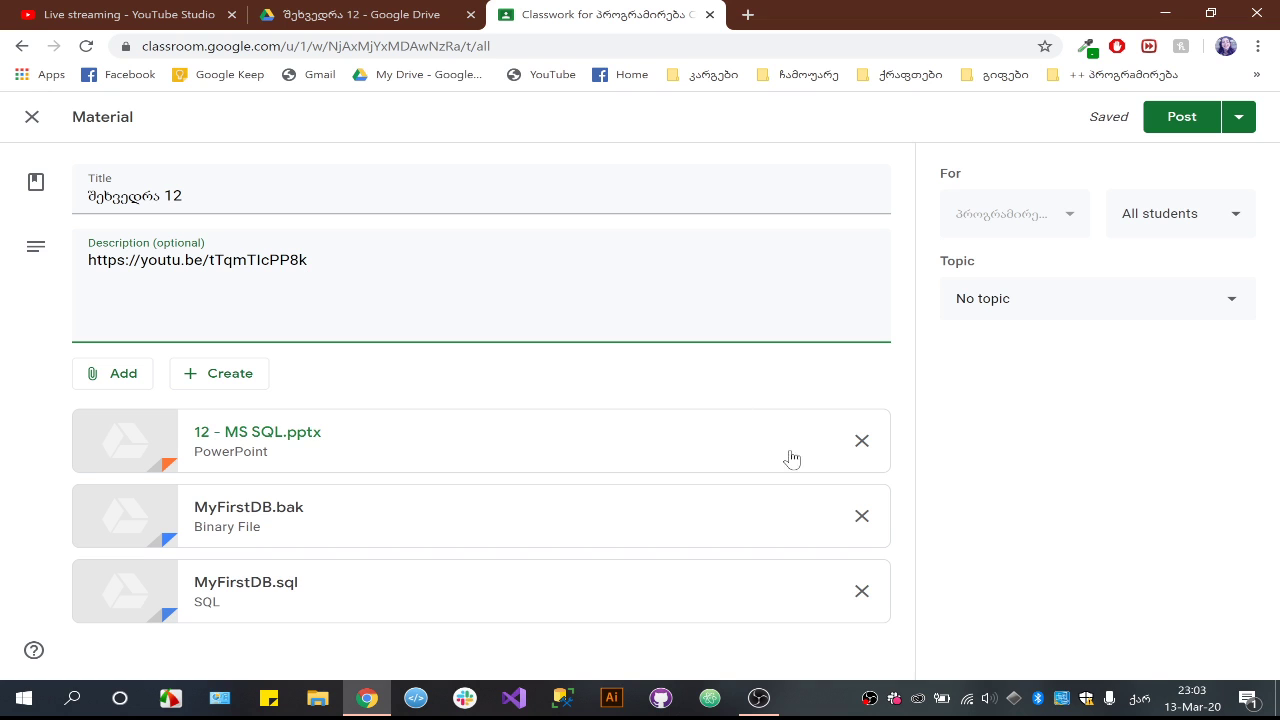
left_click(769, 712)
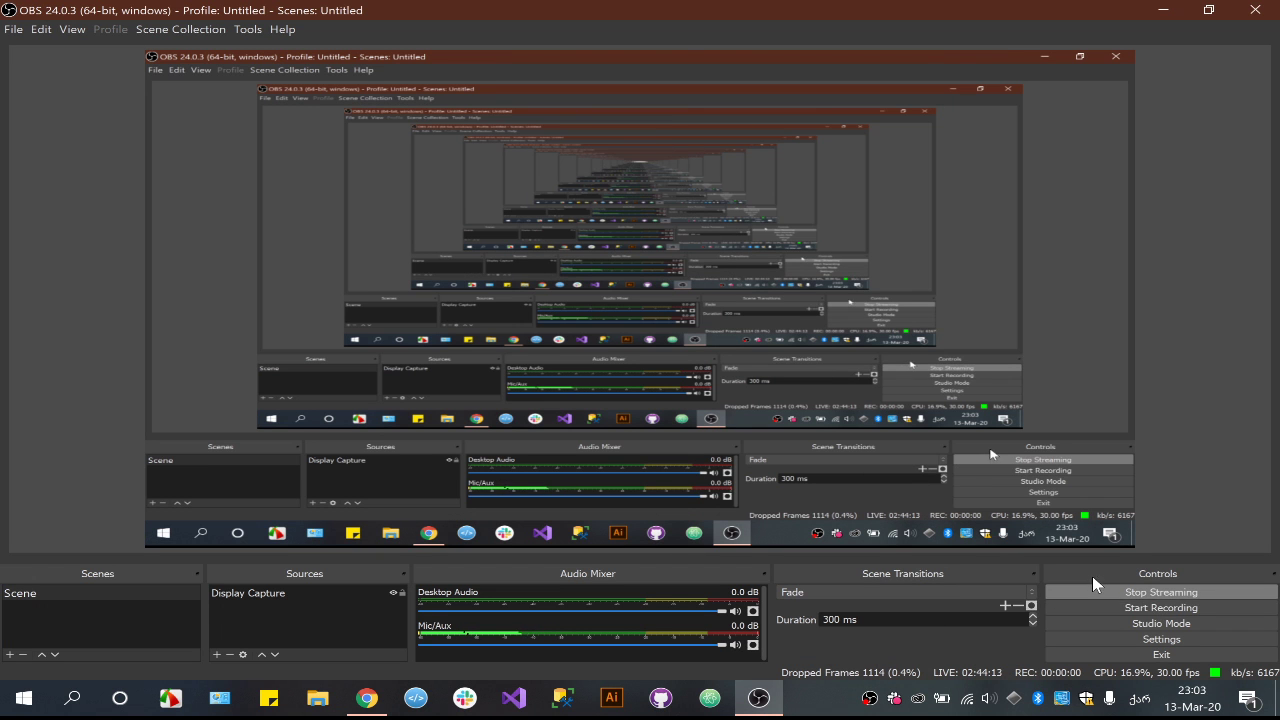